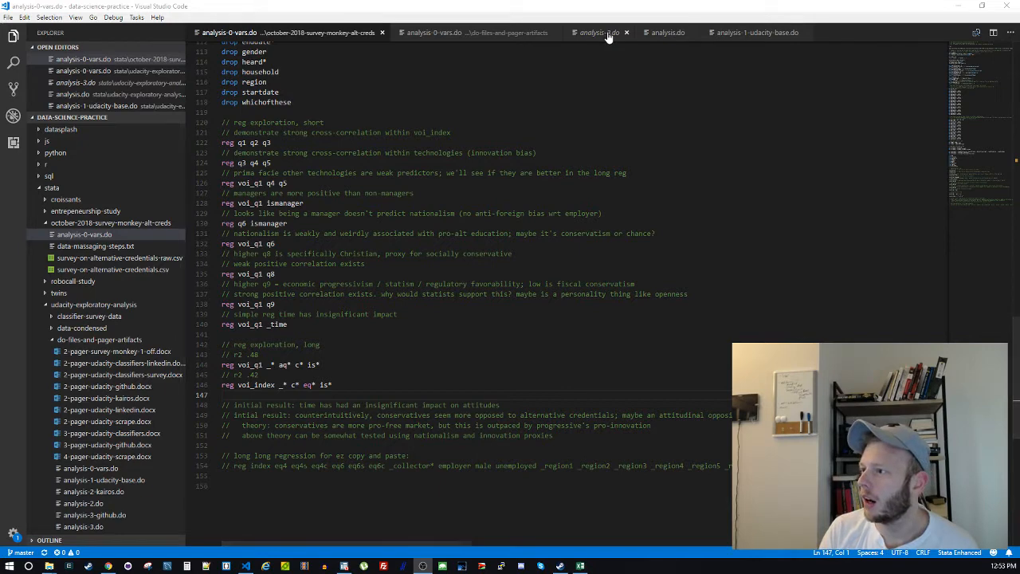
Keep analysis-3.do open and review the regression exploration section of the October survey's analysis-0-vars.do
double_click(608, 35)
click(321, 34)
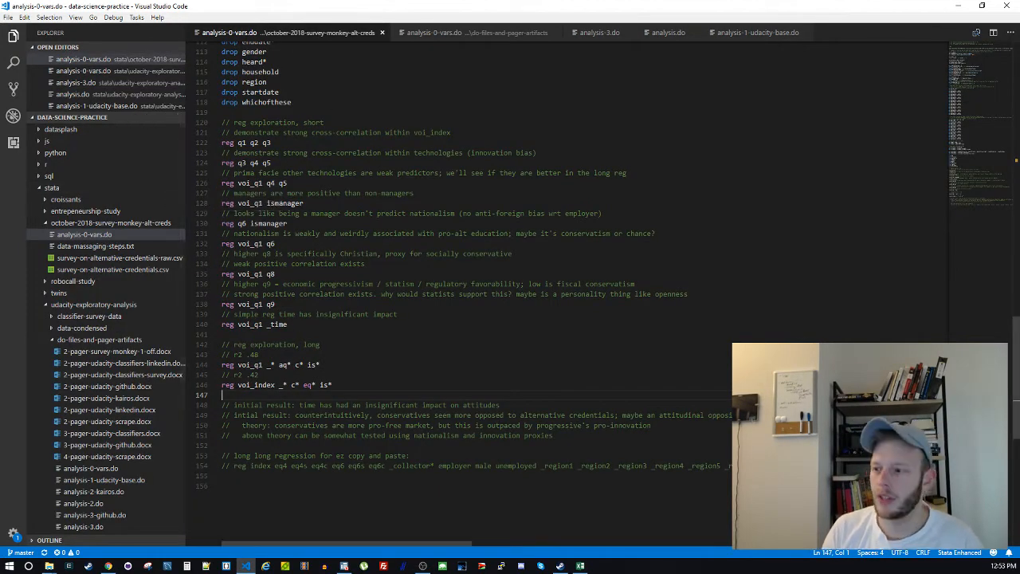
drag(311, 112, 322, 365)
click(431, 405)
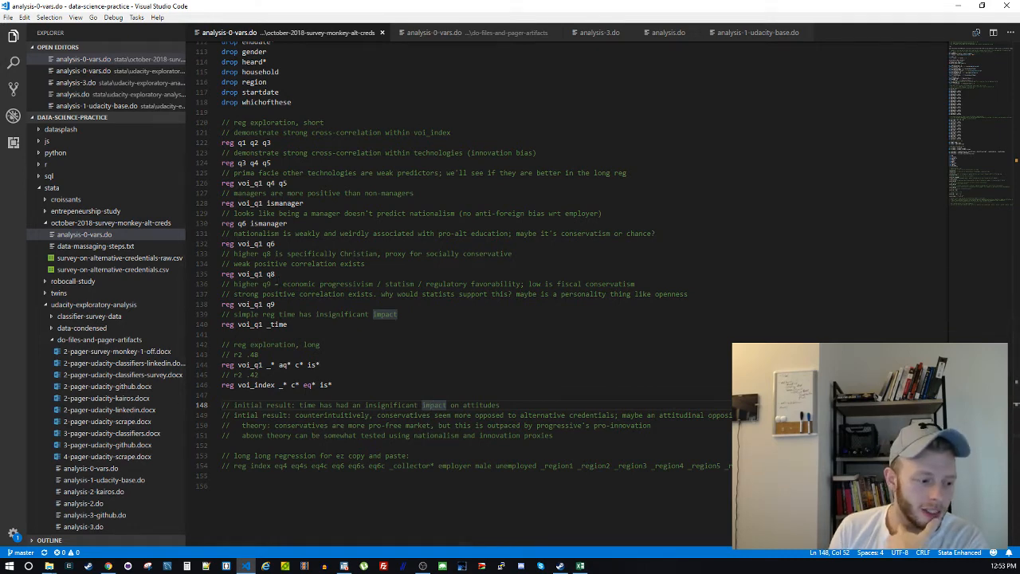
Switch to File Explorer and view the october-2018-survey-monkey-alt-creds folder
click(49, 566)
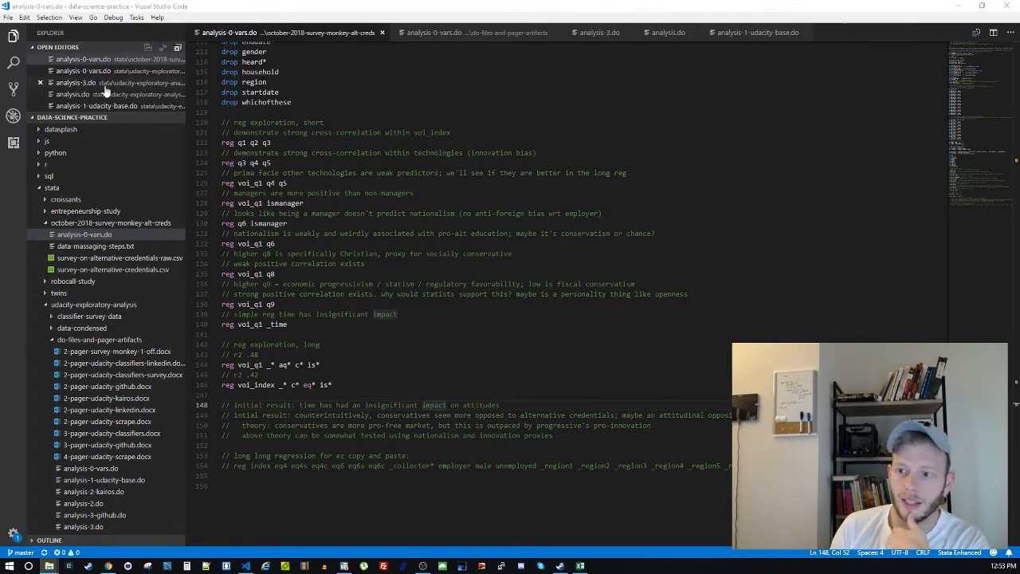
click(13, 142)
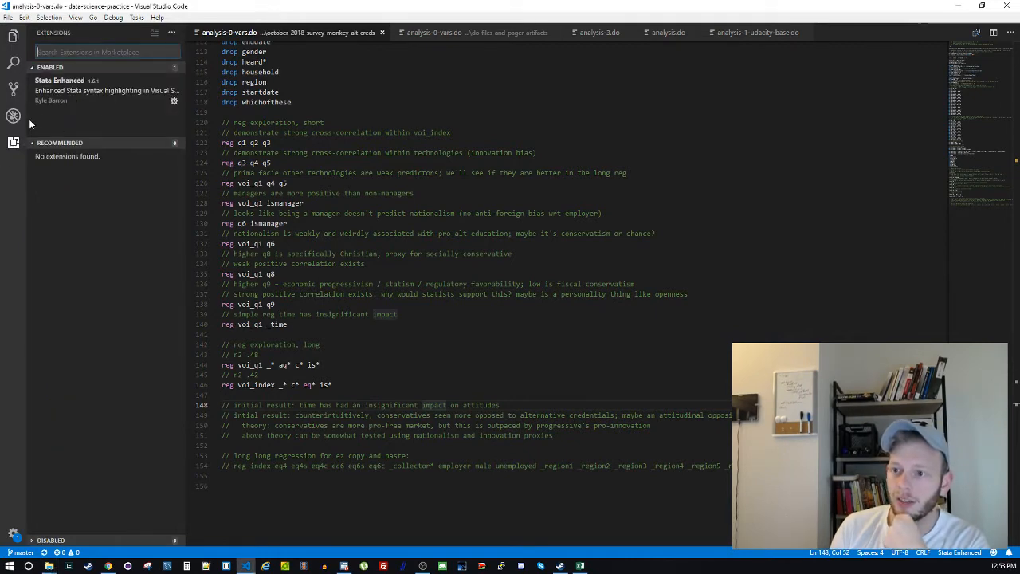
click(14, 37)
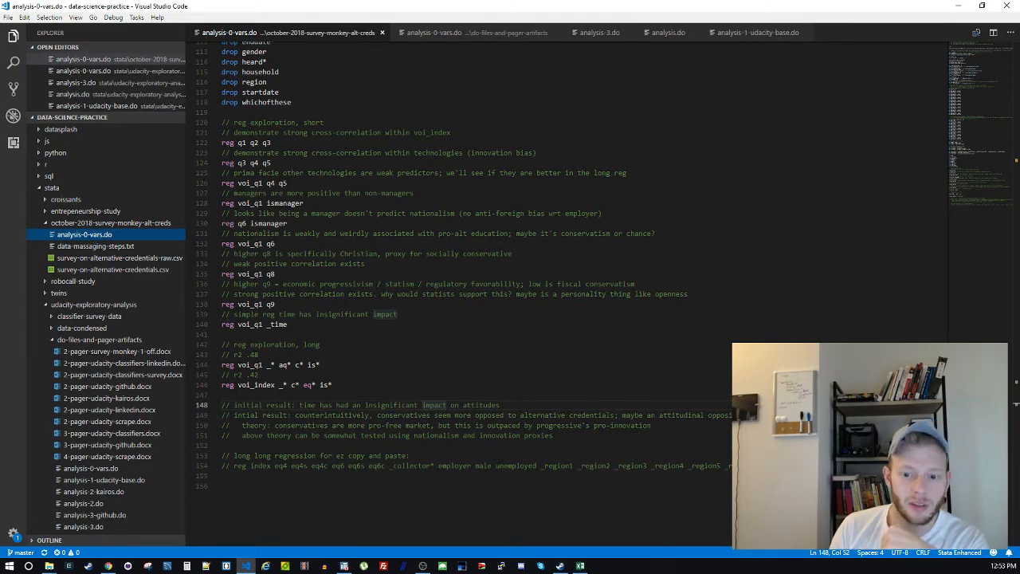
key(alt+Tab)
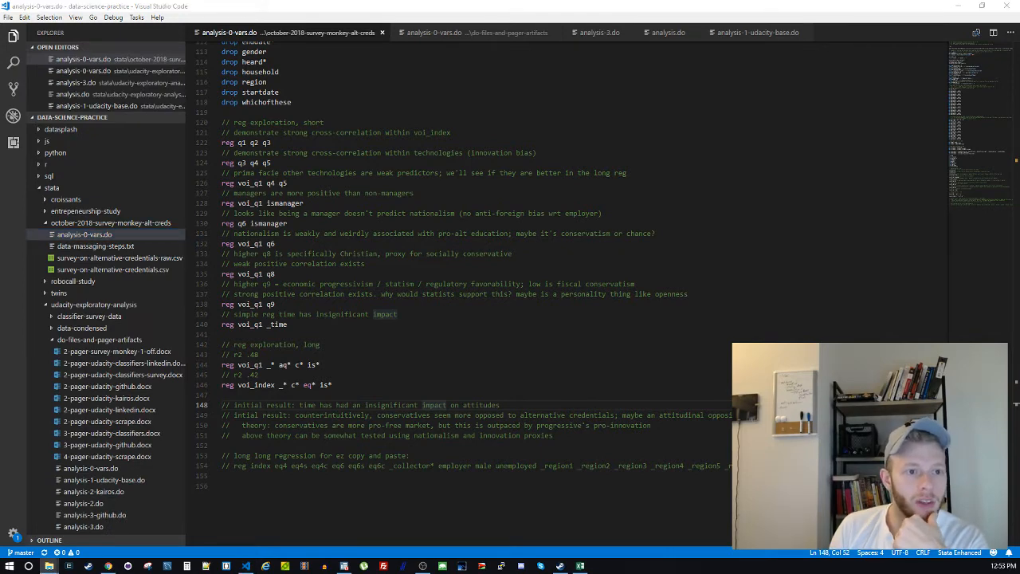
drag(2, 183, 562, 116)
click(542, 248)
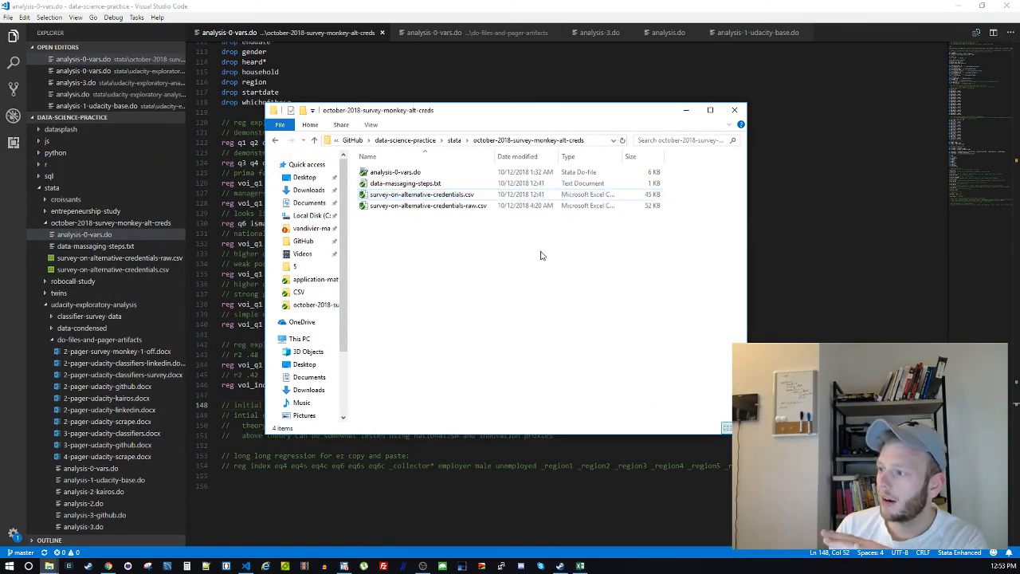
right_click(490, 249)
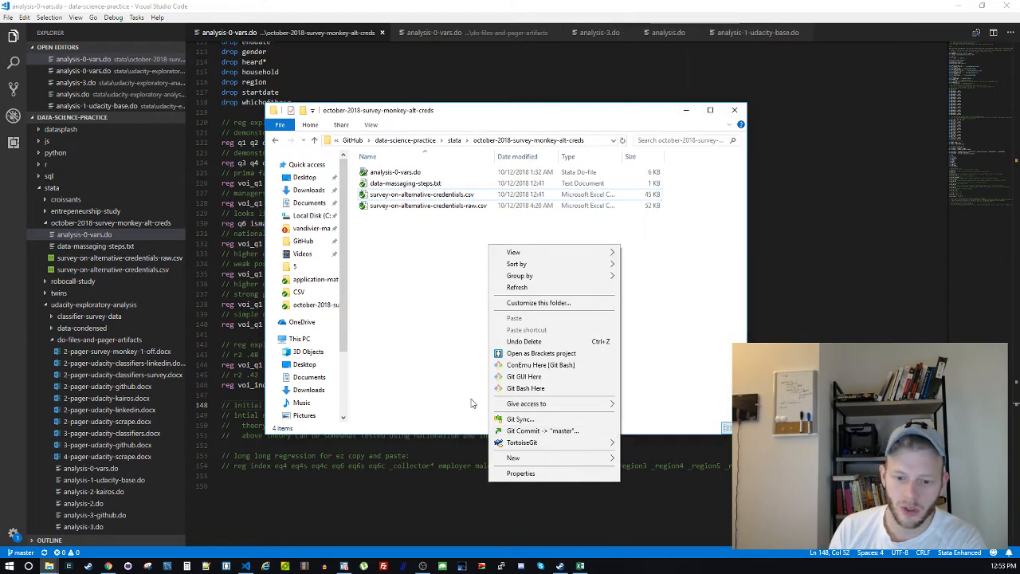
click(416, 322)
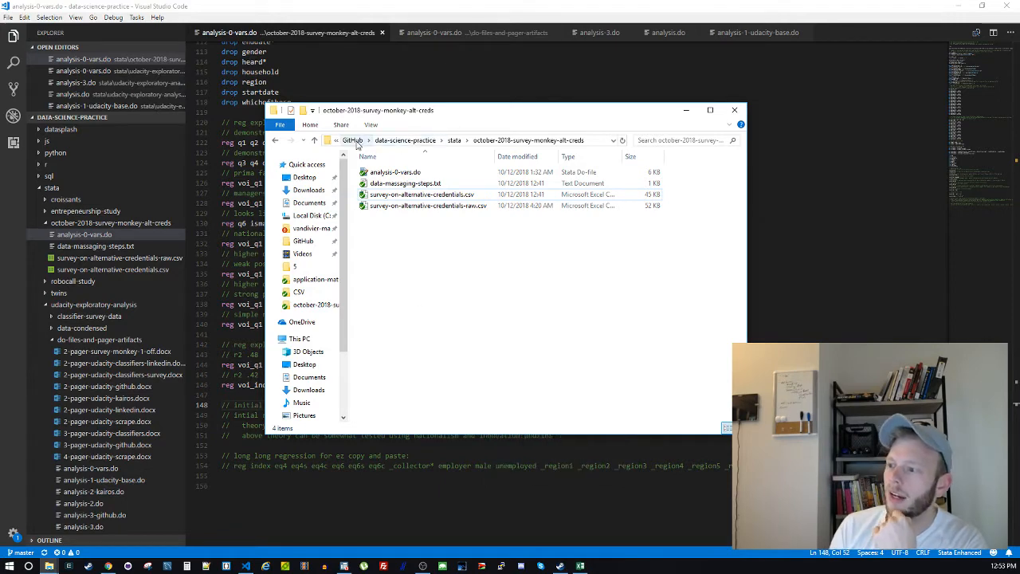
Browse the GitHub and data-science-practice stata folders, ending in october-2018-survey-monkey-alt-creds
click(353, 140)
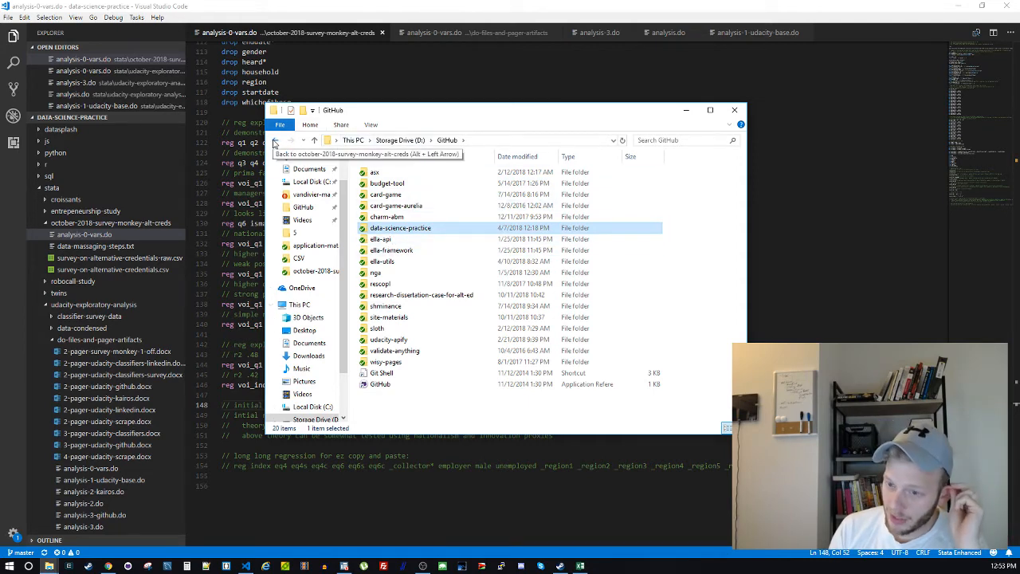
click(275, 142)
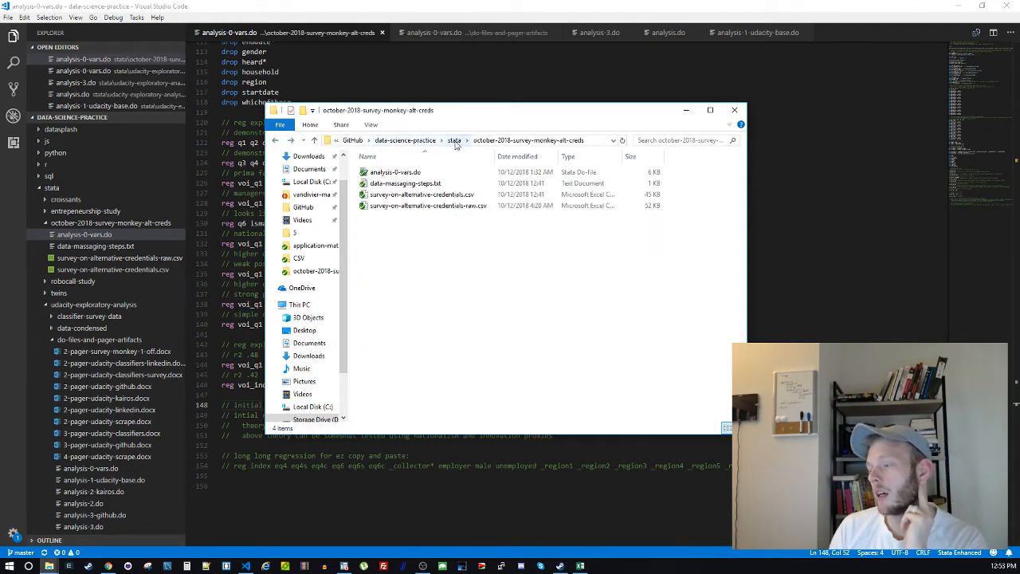
click(404, 140)
double_click(383, 241)
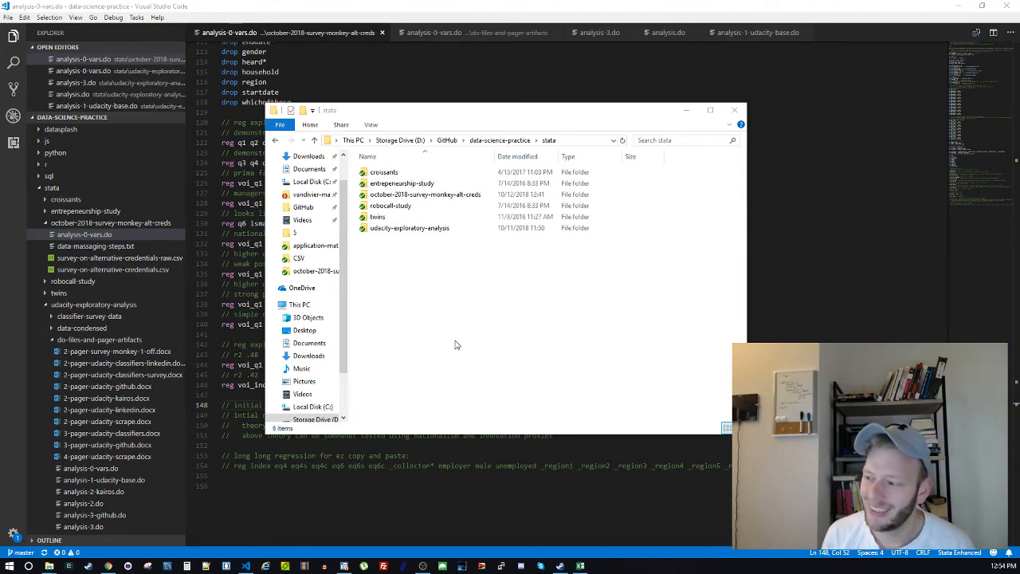
click(415, 199)
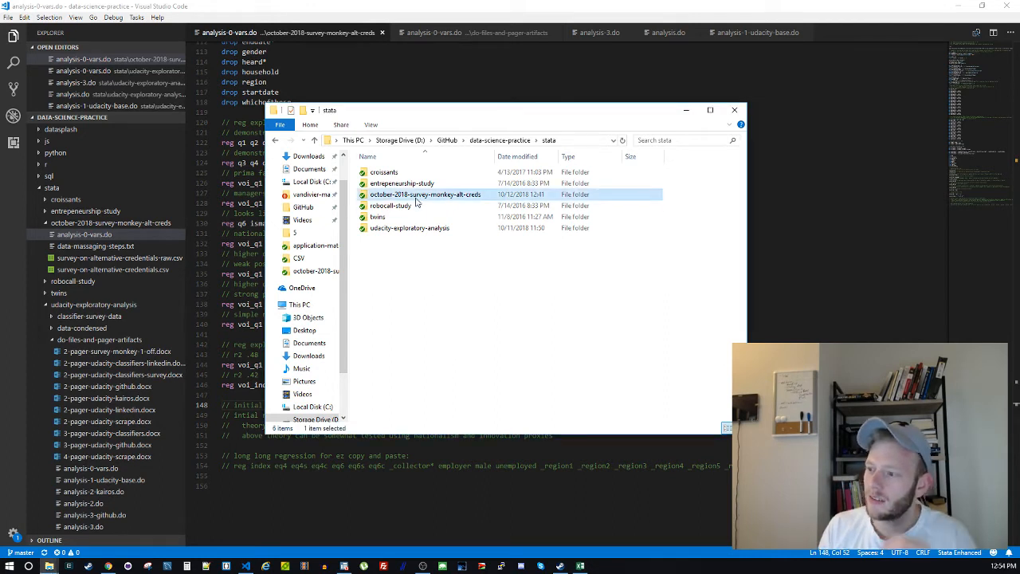
double_click(416, 202)
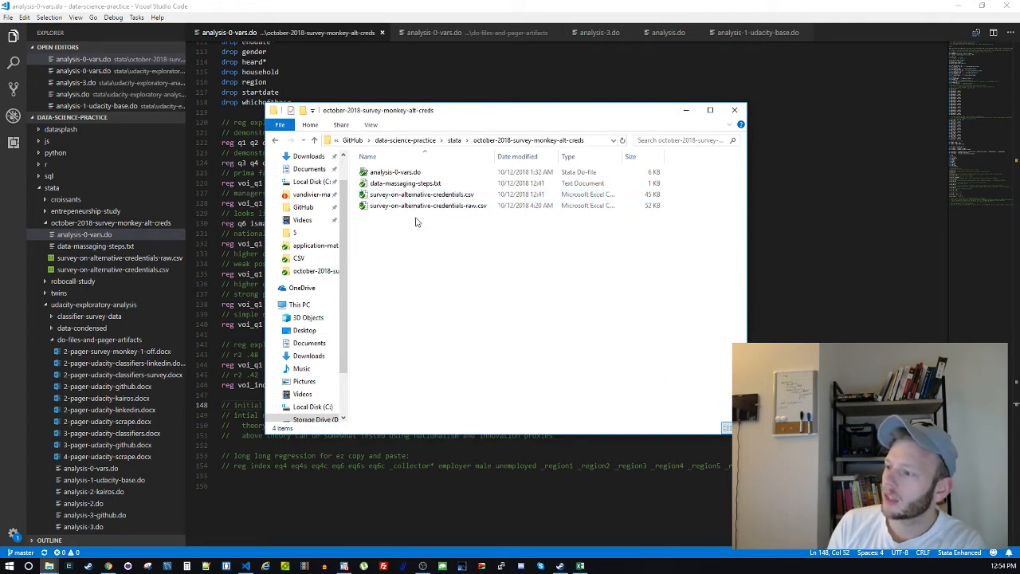
mouse_move(429, 265)
mouse_down()
mouse_move(400, 159)
mouse_move(414, 262)
mouse_up()
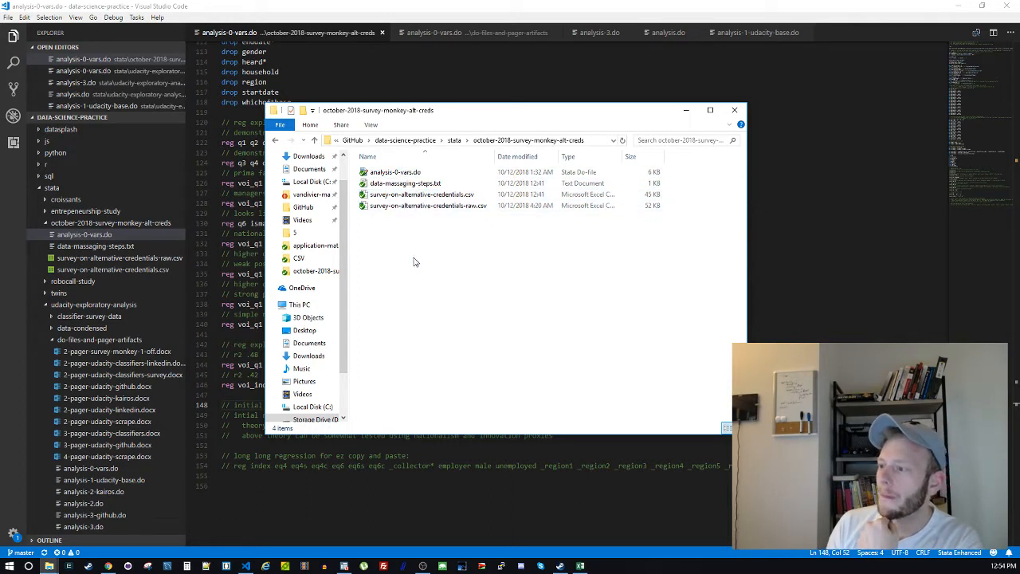
Open survey-on-alternative-credentials-raw.csv and data-massaging-steps.txt, and read the SurveyMonkey export instruction in the text file
click(421, 206)
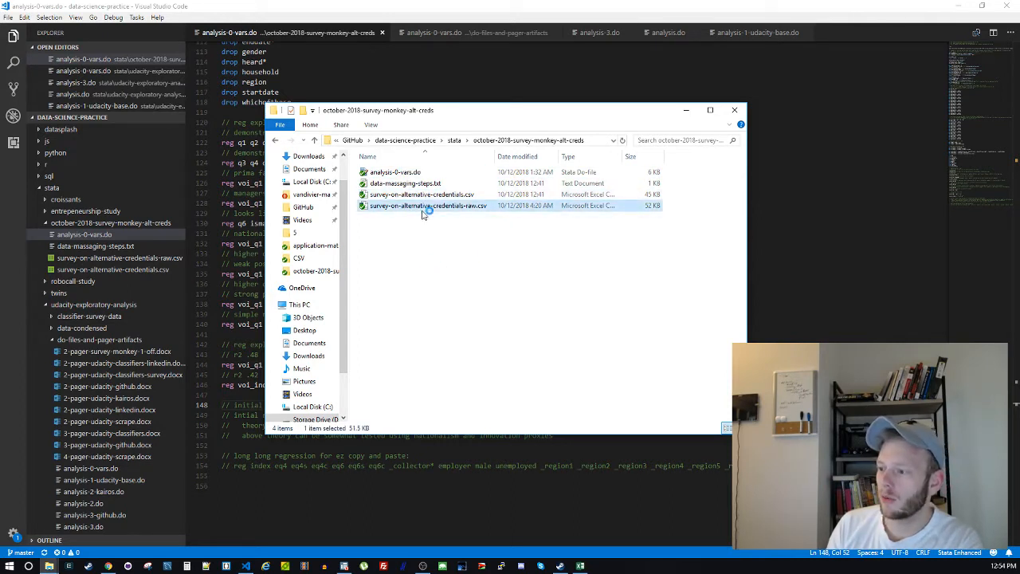
click(379, 183)
double_click(380, 183)
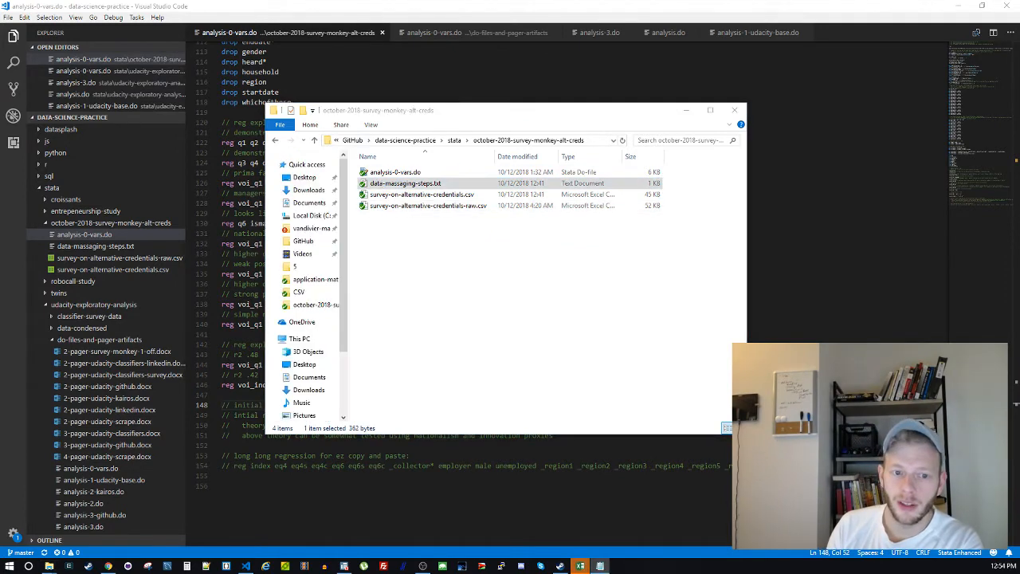
drag(345, 192, 759, 195)
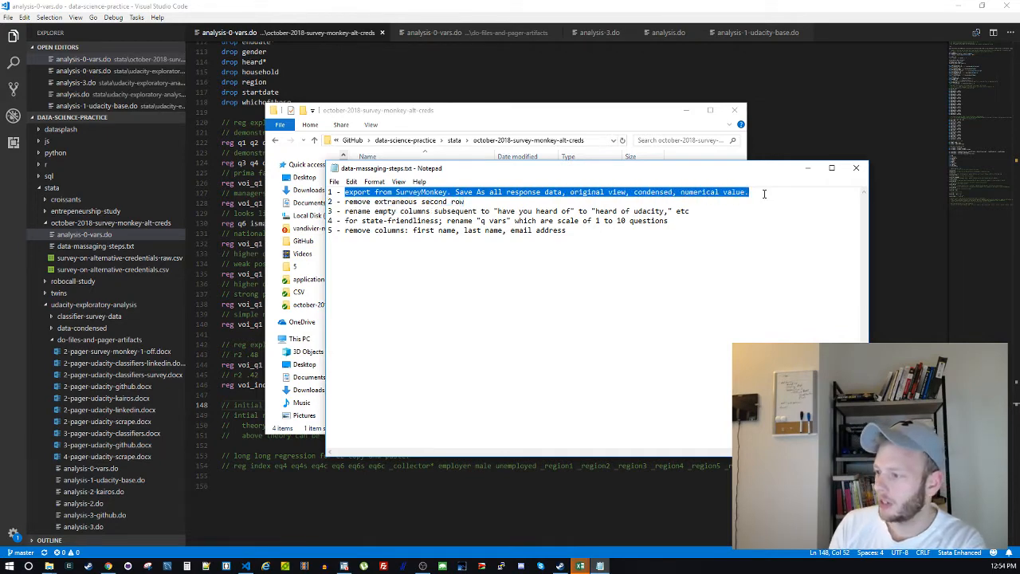
click(764, 193)
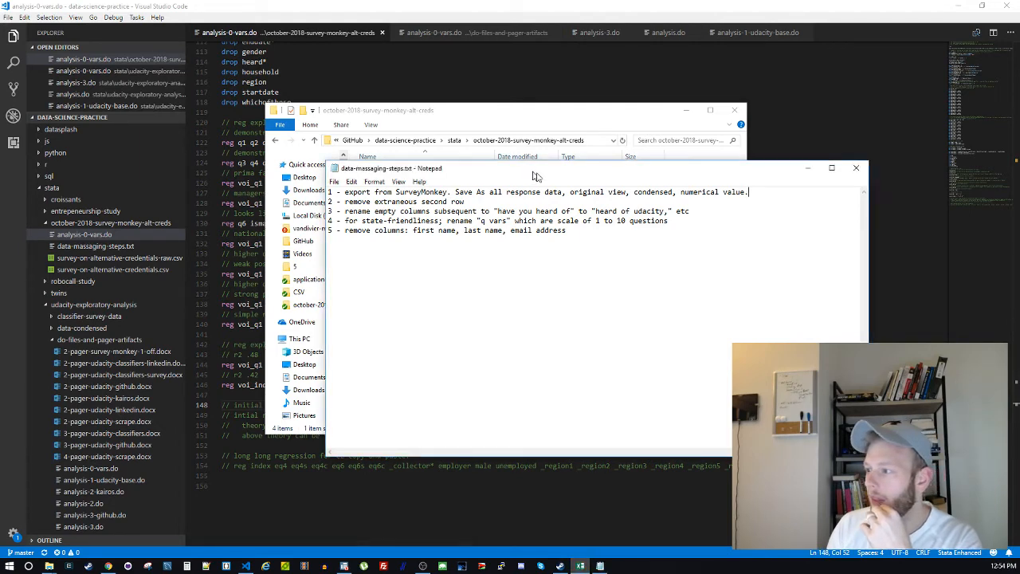
Place the Notepad window beside the raw CSV file and read data-massaging steps 2 to 5
drag(382, 171, 500, 221)
click(402, 210)
click(856, 321)
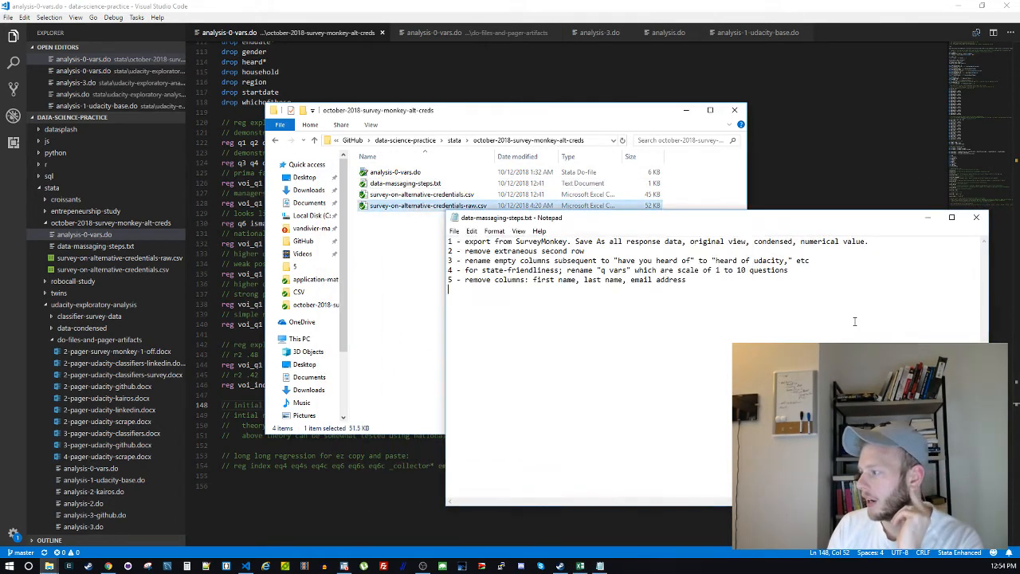
drag(449, 251, 746, 279)
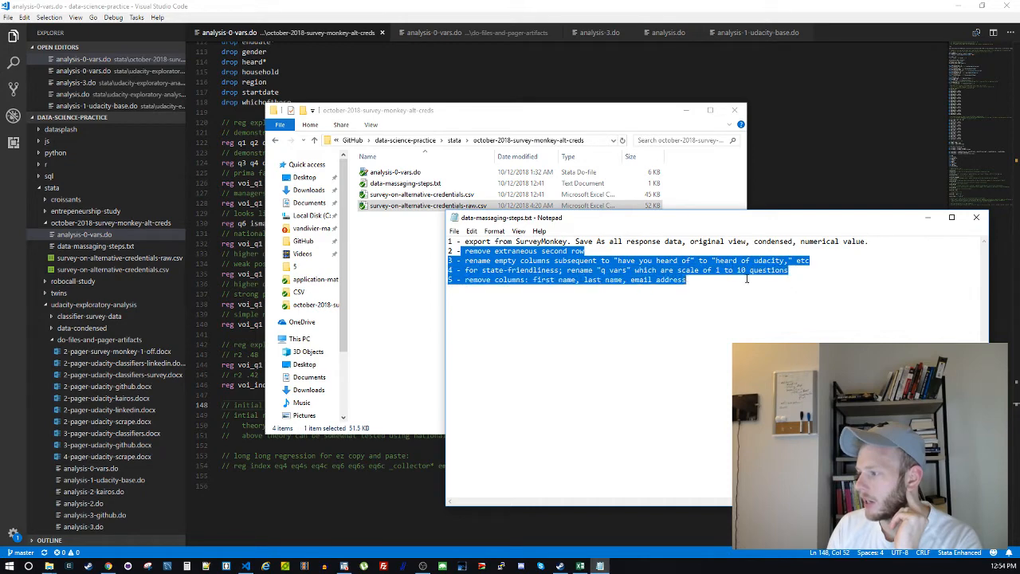
click(697, 312)
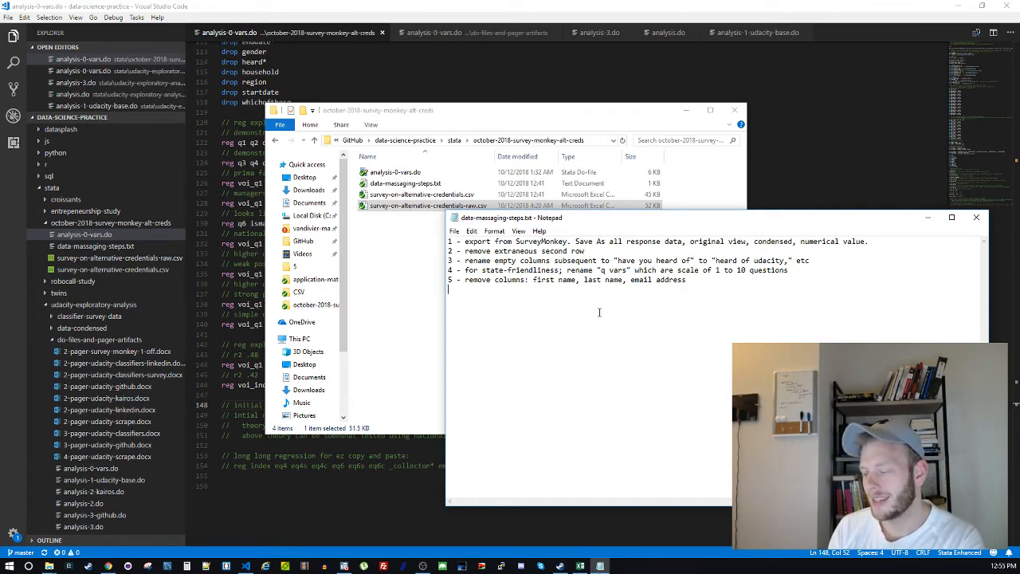
drag(466, 249, 717, 284)
click(715, 302)
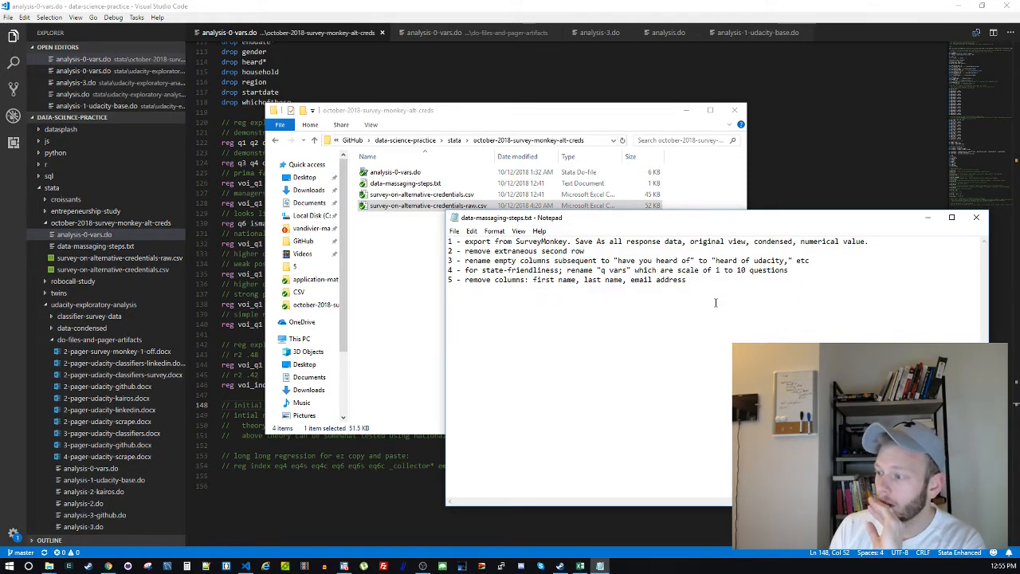
Point out the cleaned survey-on-alternative-credentials.csv and the analysis-0-vars.do file in the folder
click(428, 196)
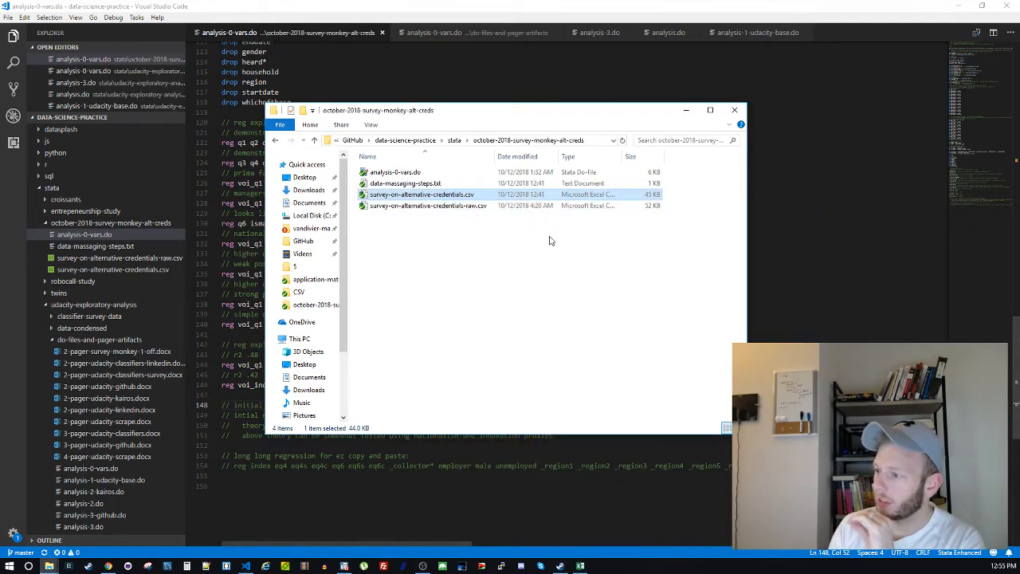
drag(521, 257, 424, 180)
click(393, 178)
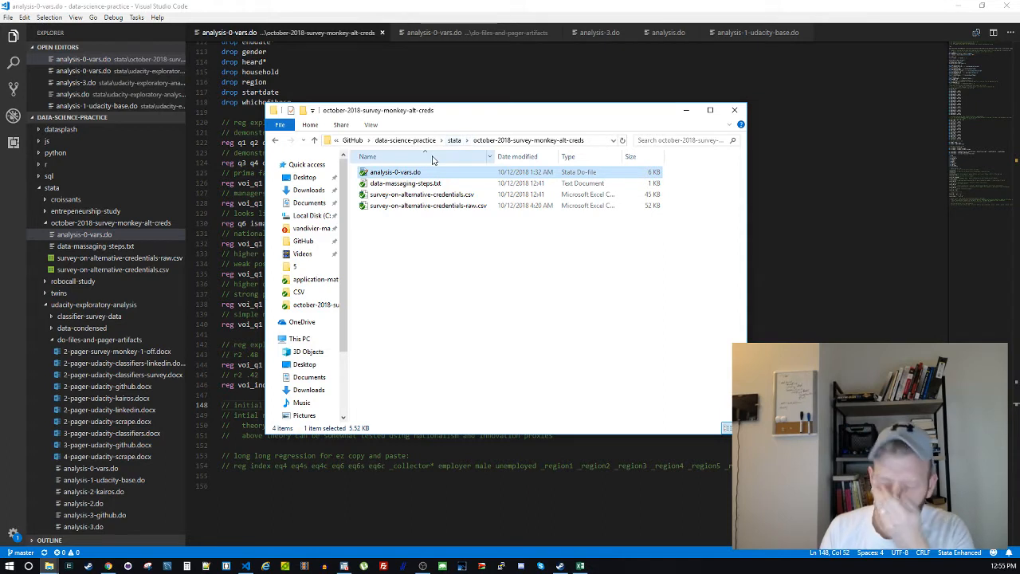
click(492, 274)
Return to Visual Studio Code and review the short and long regressions in analysis-0-vars.do
click(813, 244)
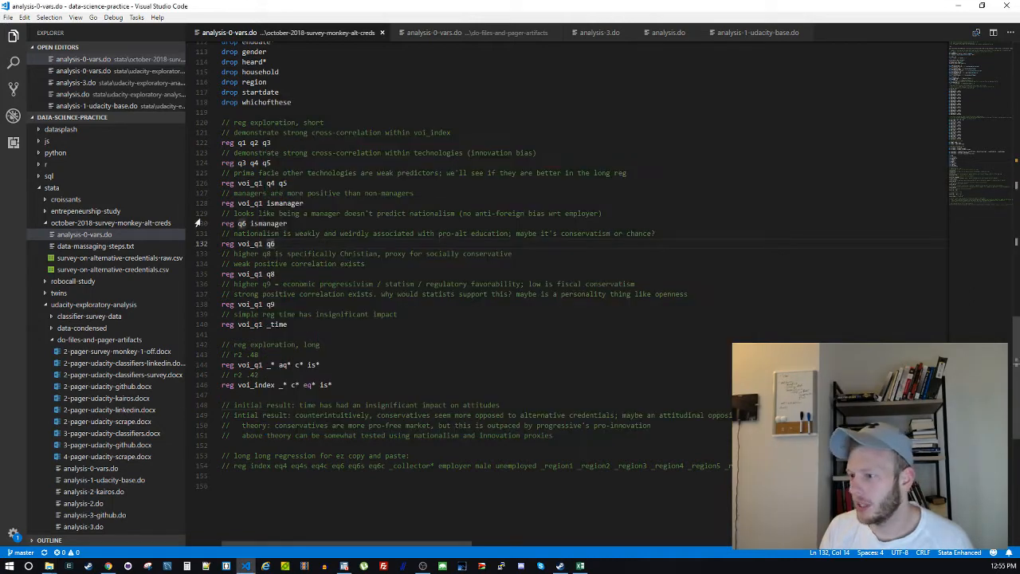
drag(239, 112, 390, 390)
click(399, 375)
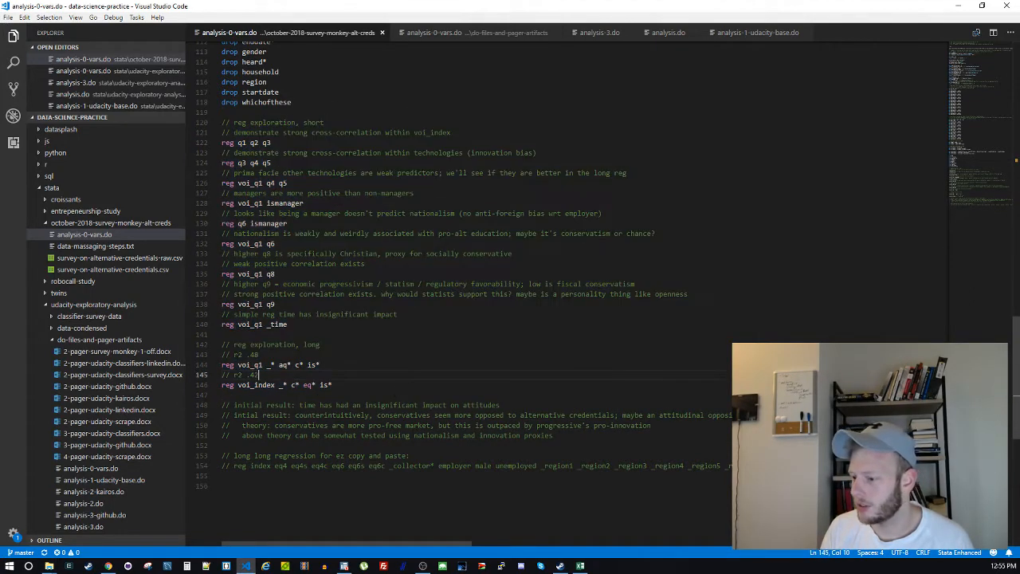
Review the CSV import and variable generation code at the start of analysis-0-vars.do, including the _timedays variable
drag(1016, 430, 963, 121)
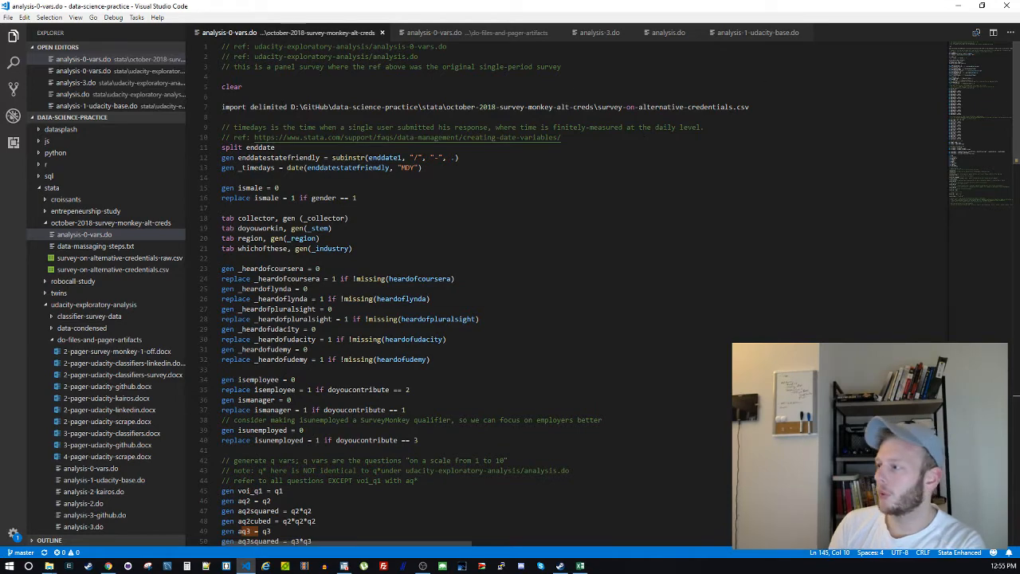
drag(751, 106, 280, 106)
click(465, 228)
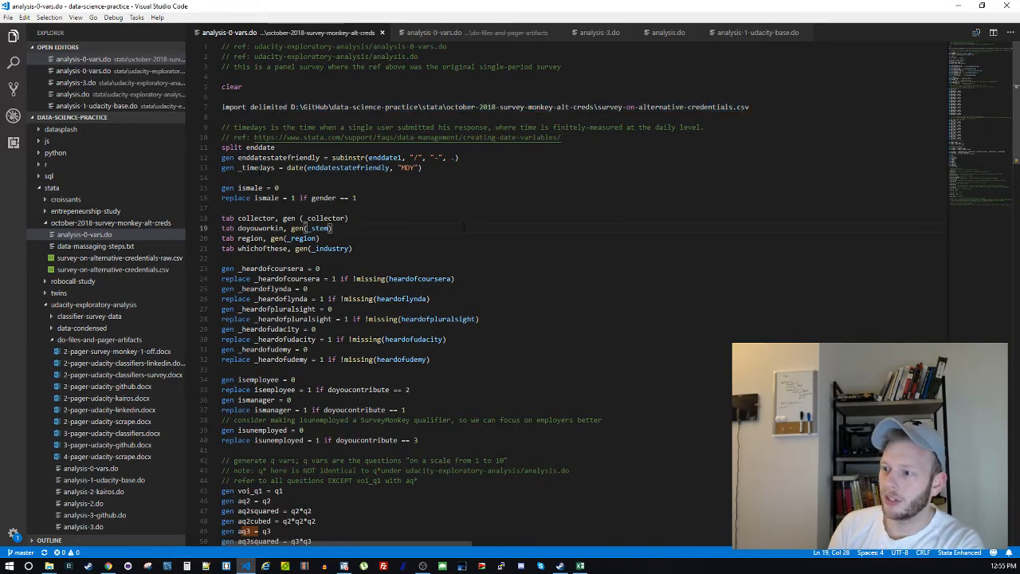
drag(222, 147, 478, 371)
click(545, 382)
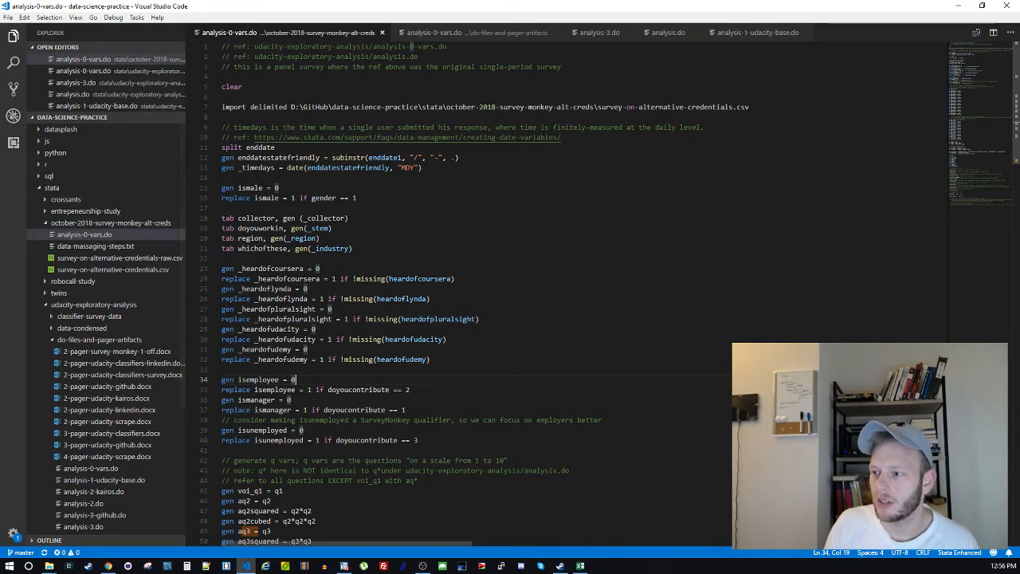
double_click(271, 167)
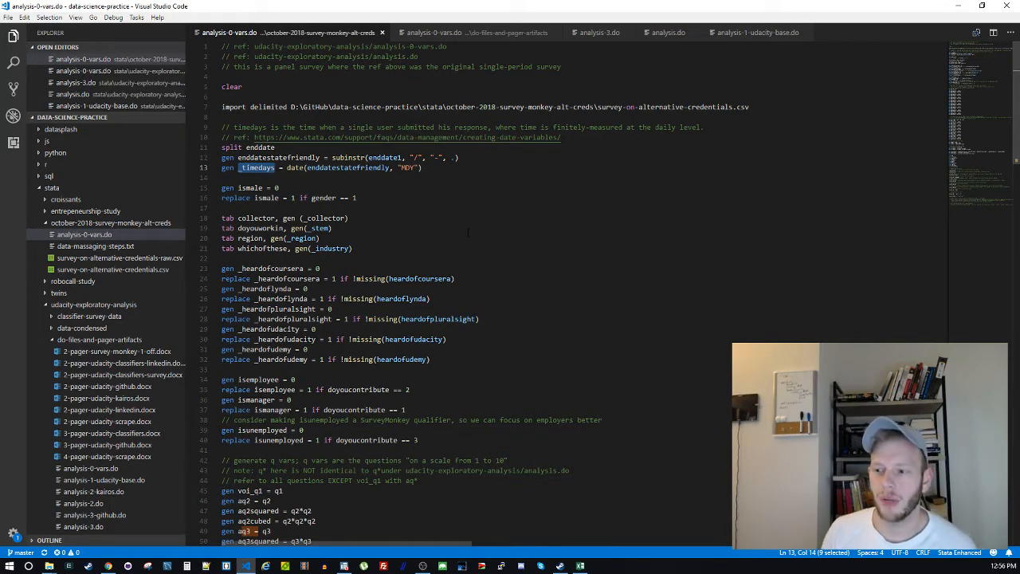
click(458, 262)
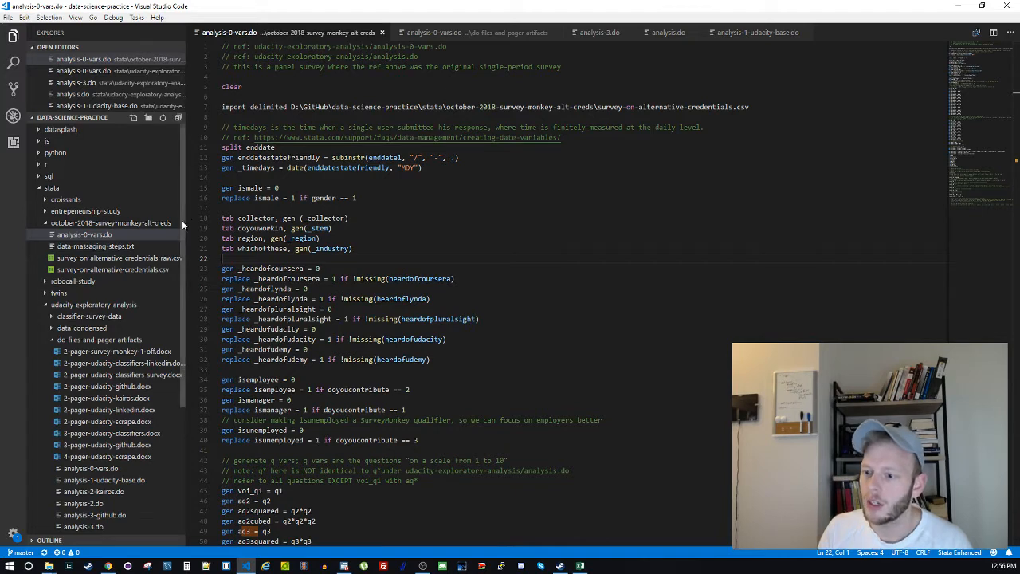
Open analysis.do from the udacity-exploratory-analysis do-files-and-pager-artifacts folder and examine its code
drag(182, 220, 180, 250)
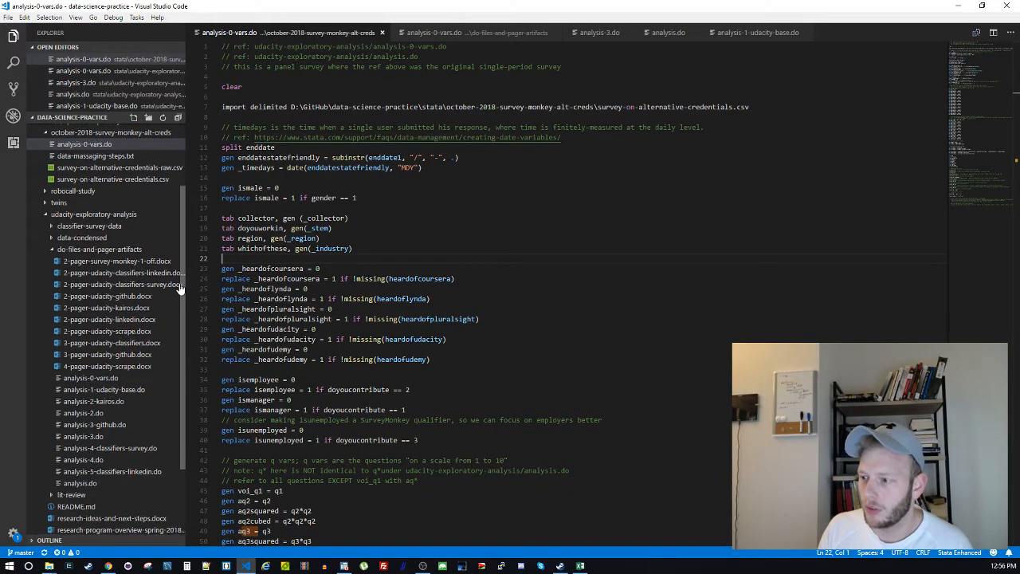
drag(180, 288, 181, 346)
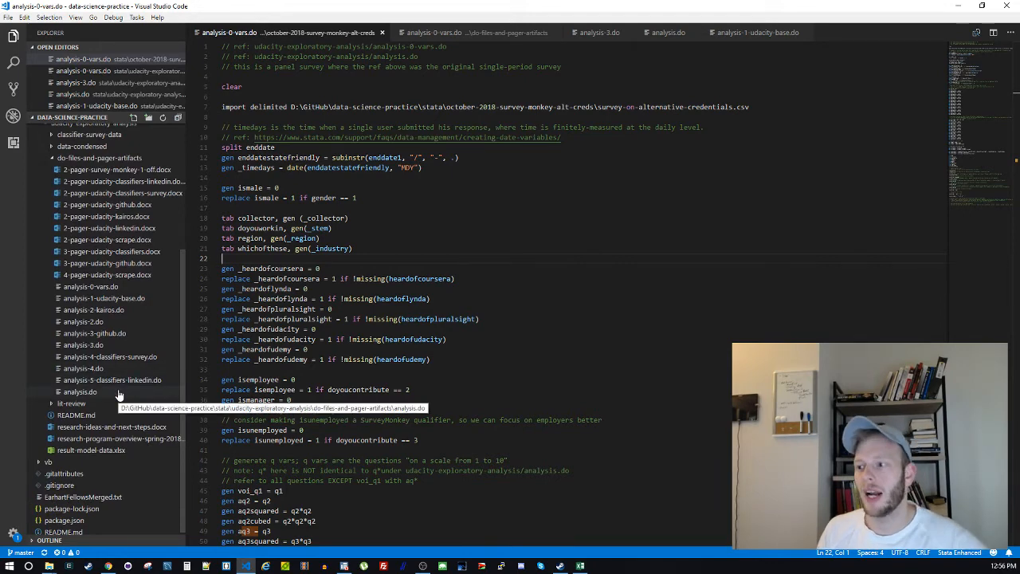
click(80, 391)
scroll(977, 259, up, 4)
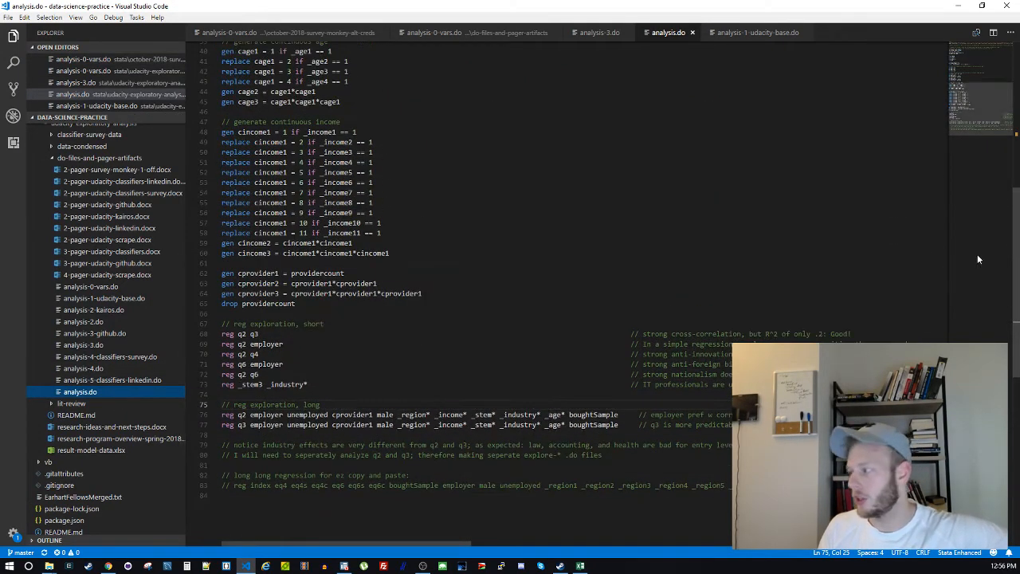
Review analysis.do from its regressions back up to the import and dummy variable code at the start
scroll(1006, 157, up, 9)
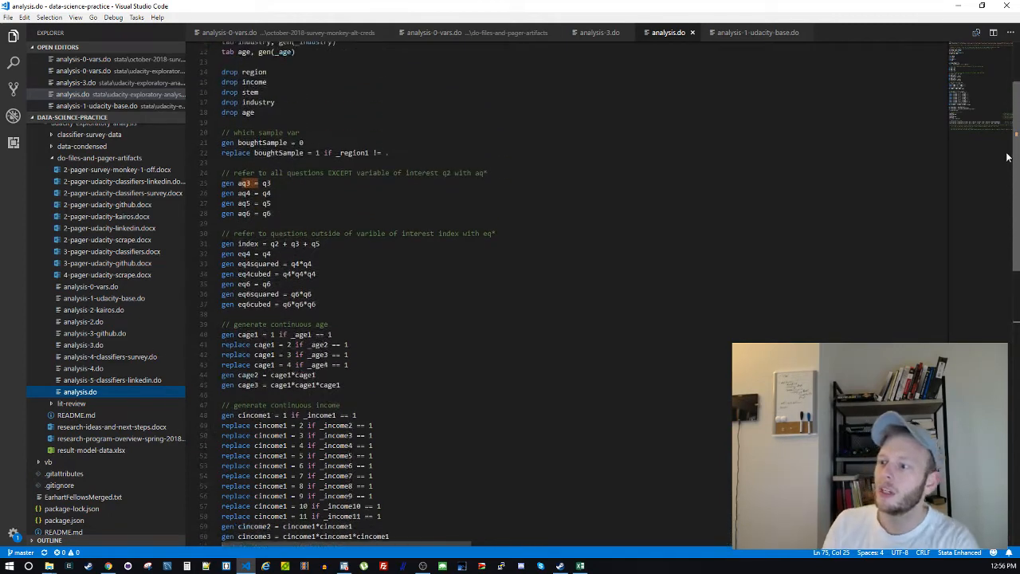
scroll(1007, 157, up, 4)
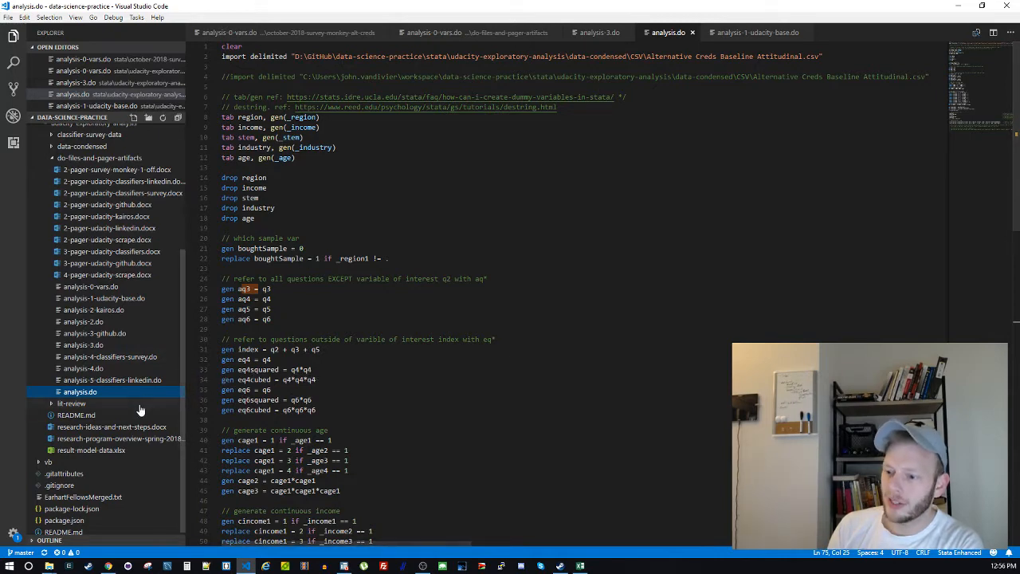
Open analysis-0-vars.do from the october-2018-survey-monkey-alt-creds folder and examine its opening reference comments on the panel survey and earlier do-files
scroll(181, 381, up, 3)
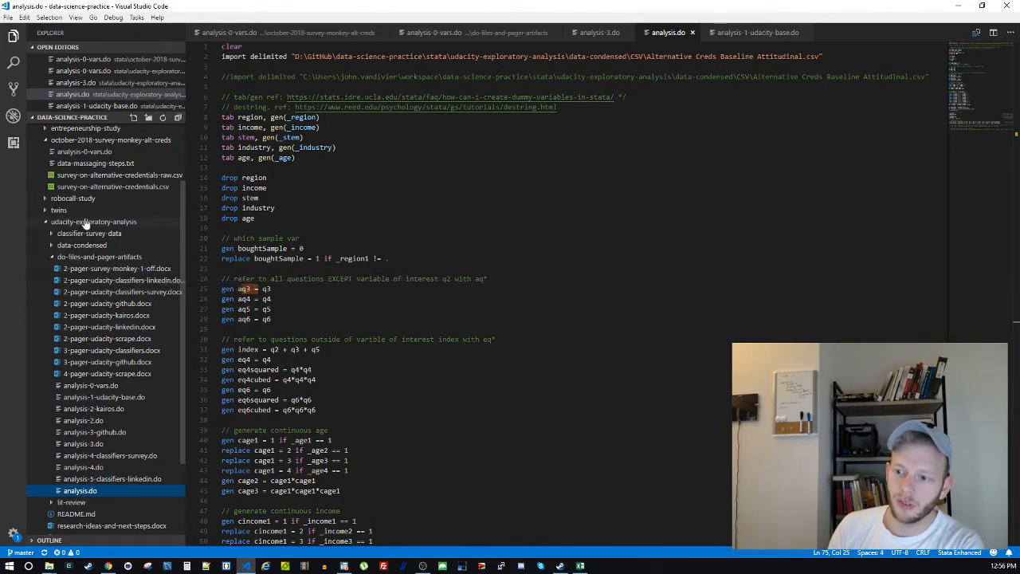
click(113, 152)
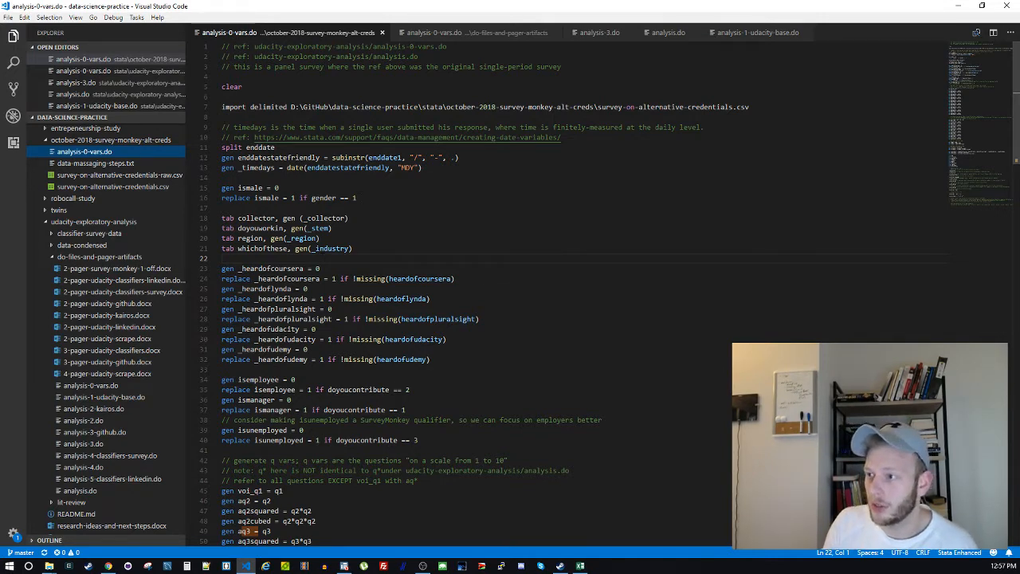
click(254, 67)
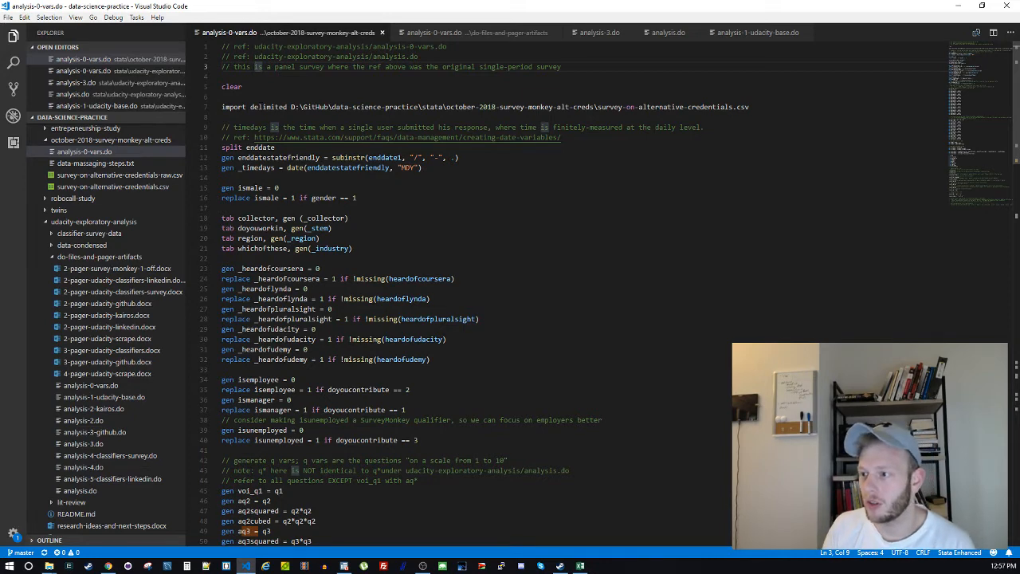
drag(254, 137, 563, 137)
click(591, 157)
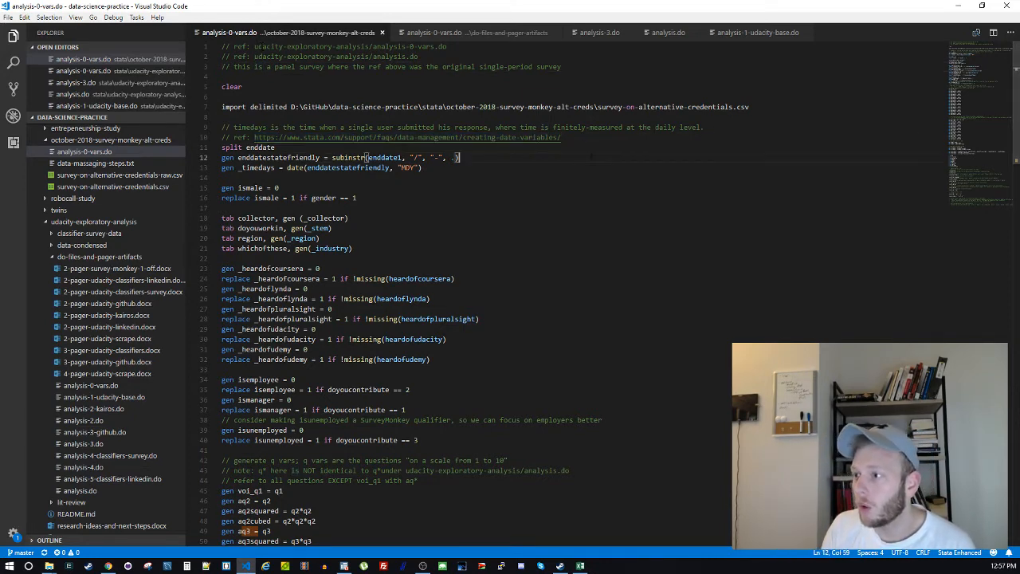
drag(255, 46, 470, 47)
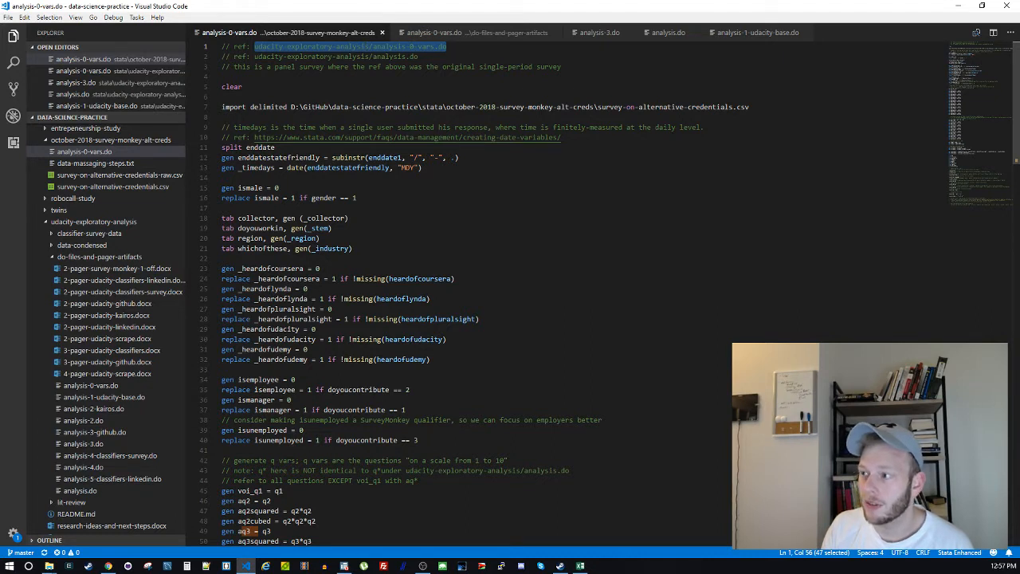
drag(234, 67, 609, 66)
click(586, 208)
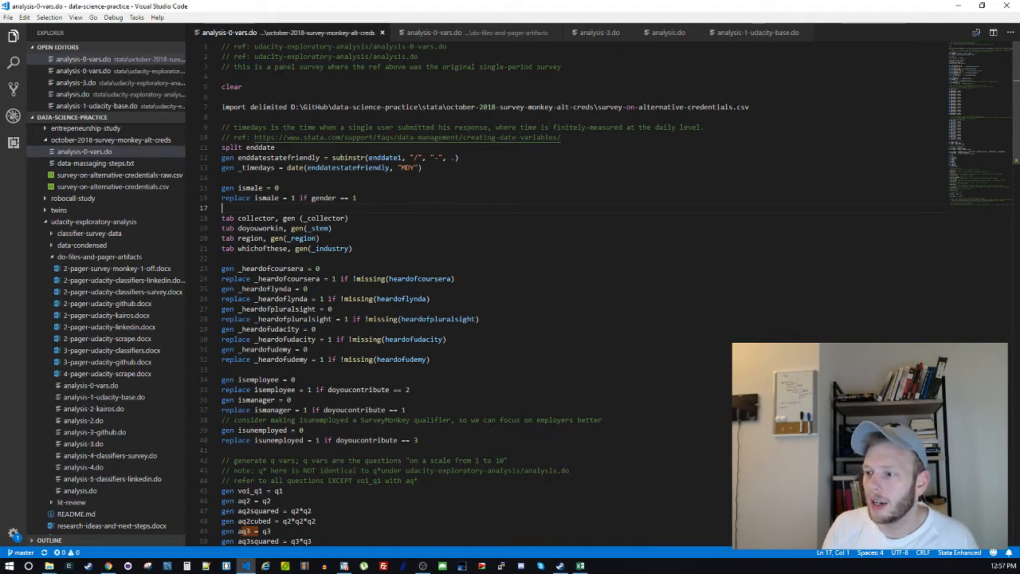
Examine the tab commands for region and for doyouworkin, which generates the _stem dummies
double_click(252, 239)
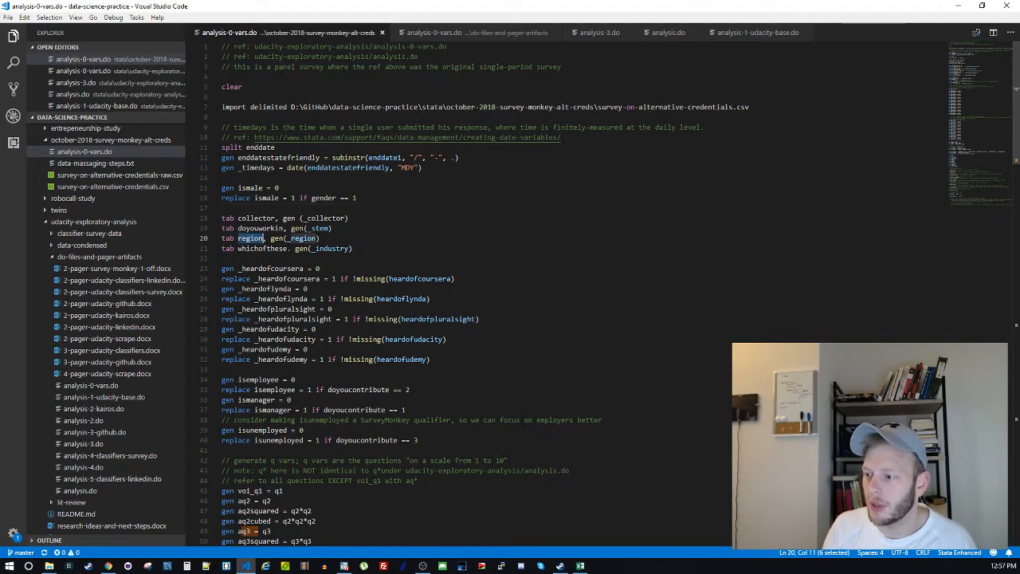
double_click(260, 228)
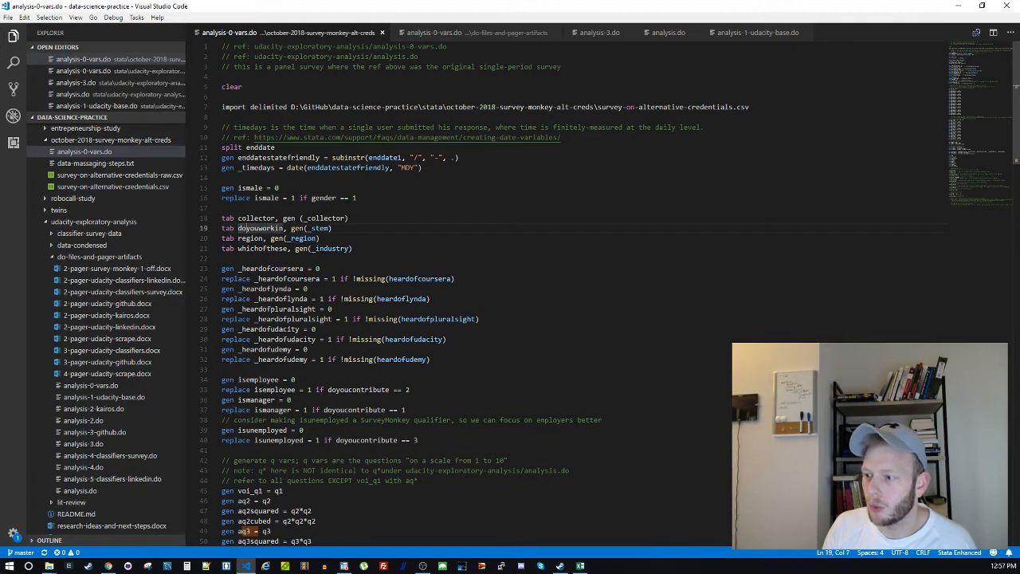
double_click(319, 228)
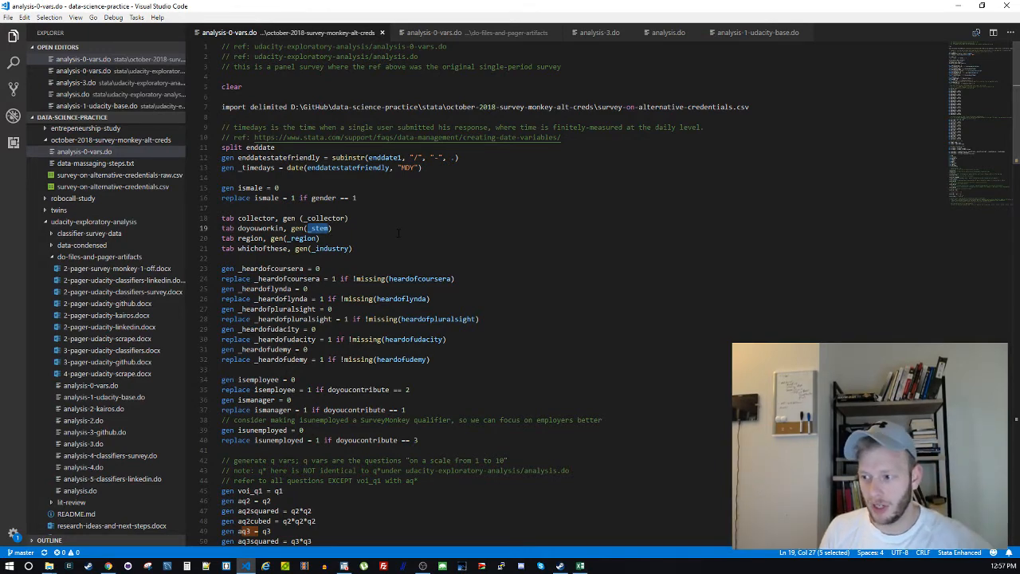
double_click(254, 228)
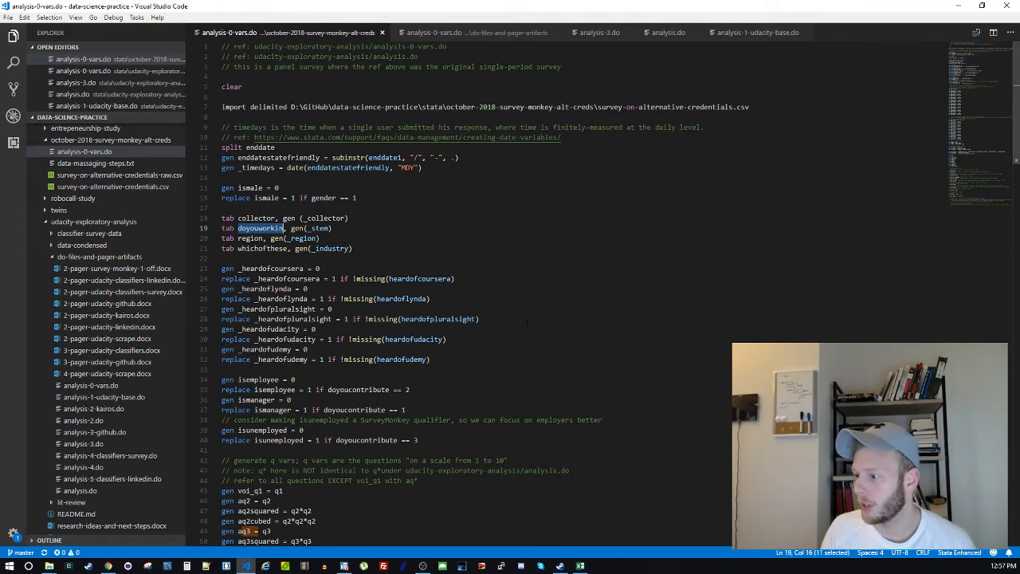
mouse_move(1018, 114)
mouse_down()
mouse_move(967, 337)
mouse_move(968, 403)
mouse_move(977, 185)
mouse_move(1002, 115)
mouse_move(1017, 114)
mouse_up()
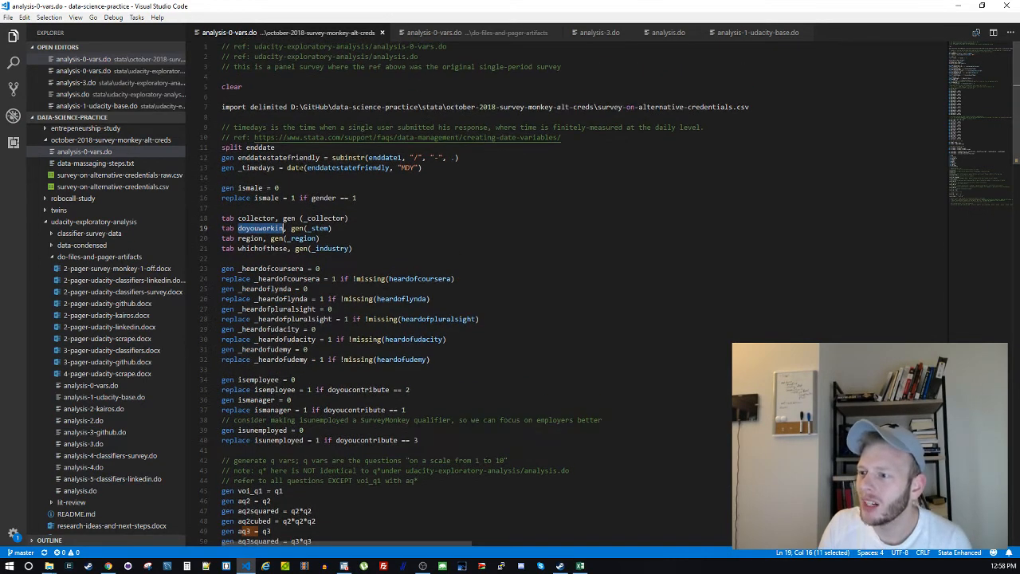
Point out the _timedays and ismale variables and examine the collector tabulation
double_click(262, 168)
double_click(260, 188)
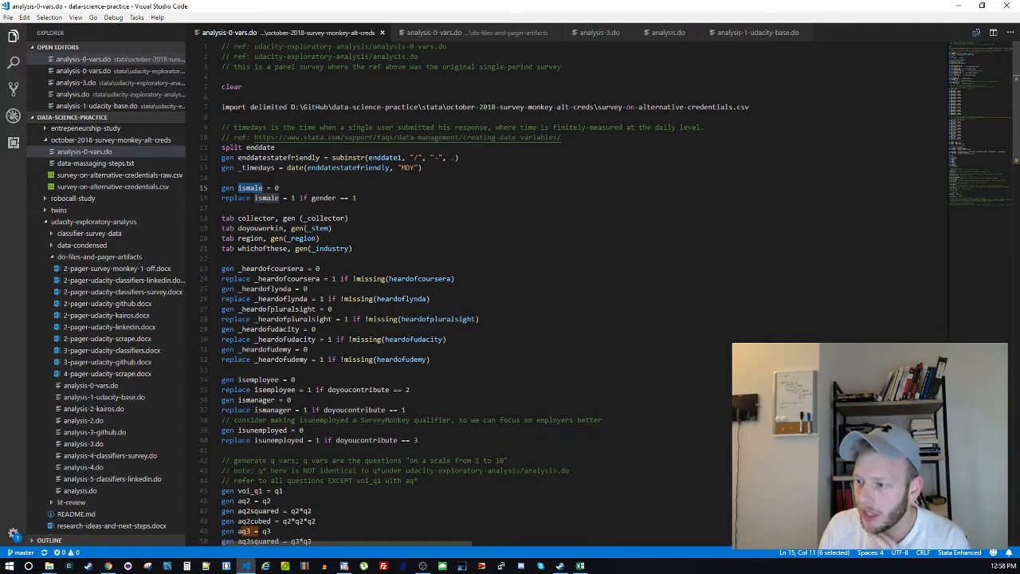
double_click(253, 218)
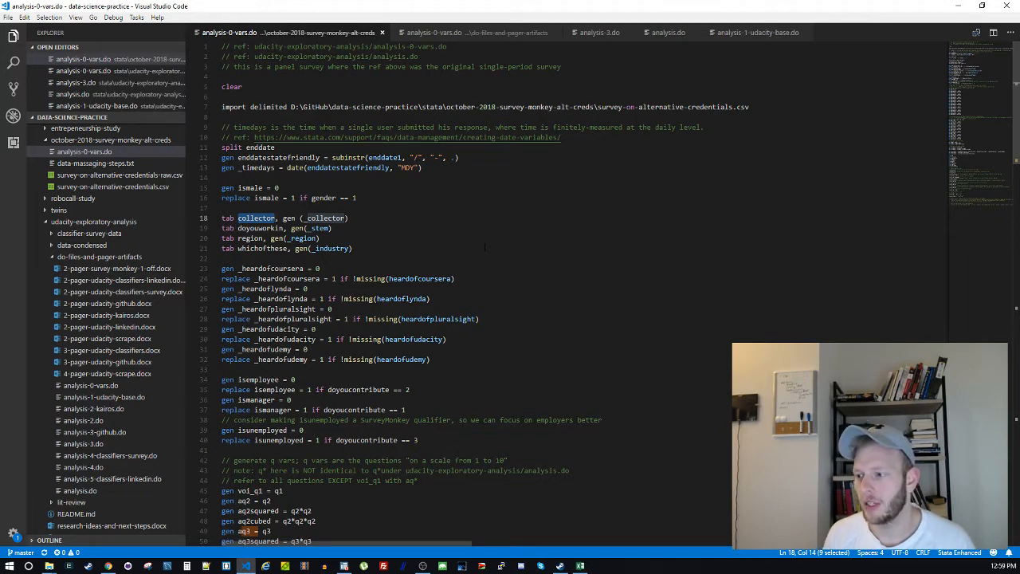
click(409, 226)
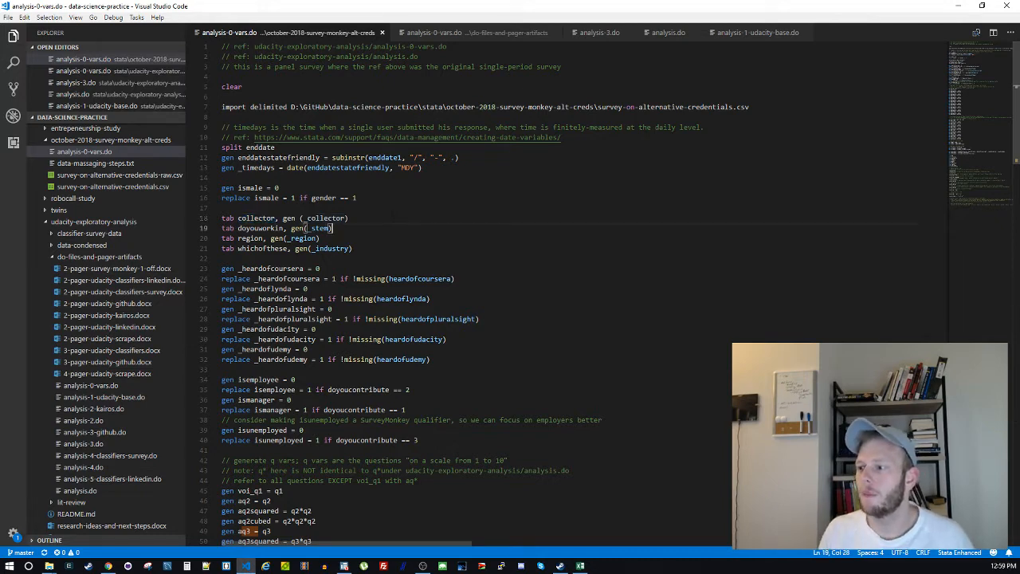
click(390, 219)
Examine the doyouworkin tabulation and the whichofthese tabulation that generates the _industry dummies
double_click(262, 228)
click(390, 260)
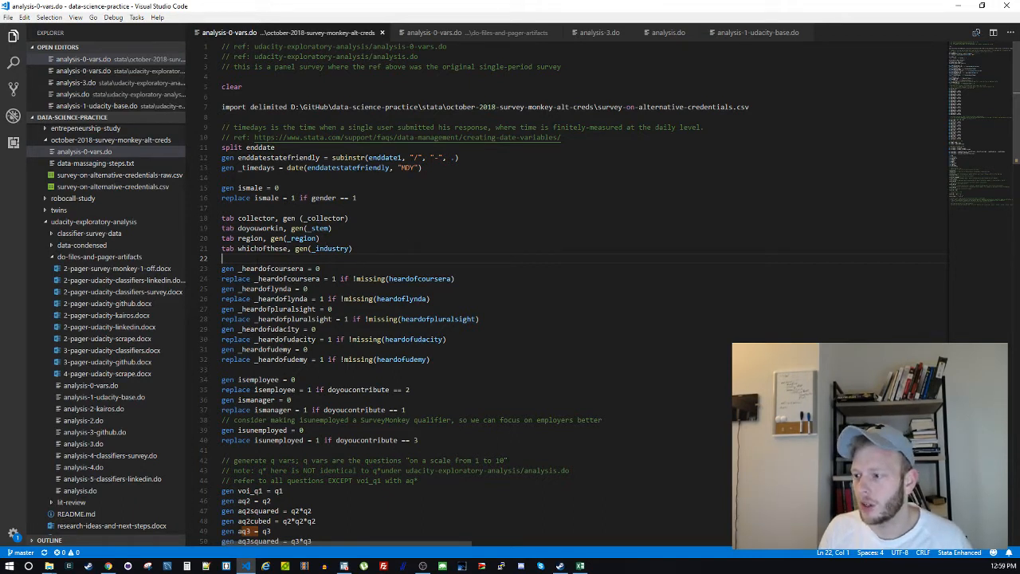
double_click(262, 248)
double_click(330, 249)
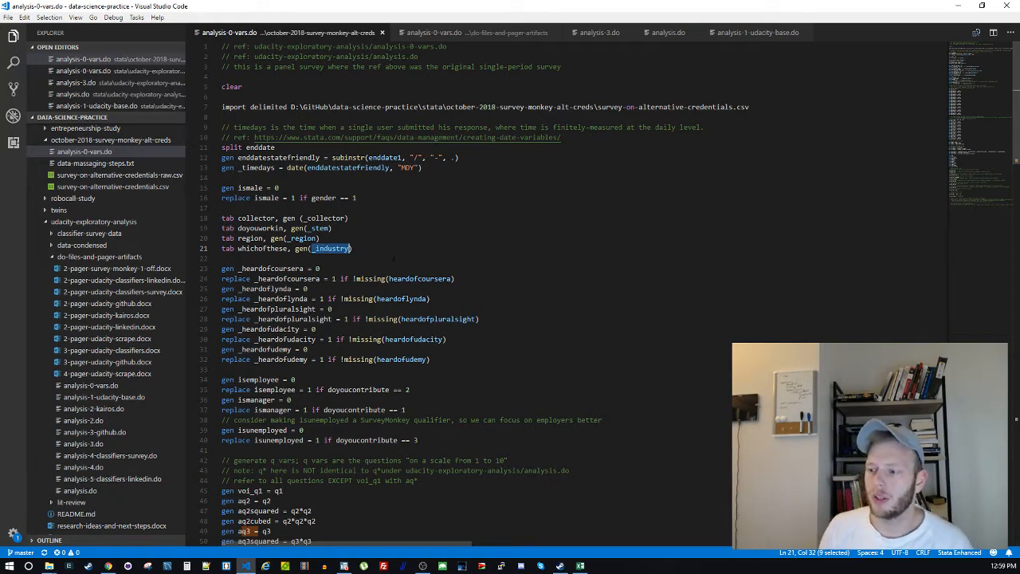
key(Down)
scroll(392, 205, down, 2)
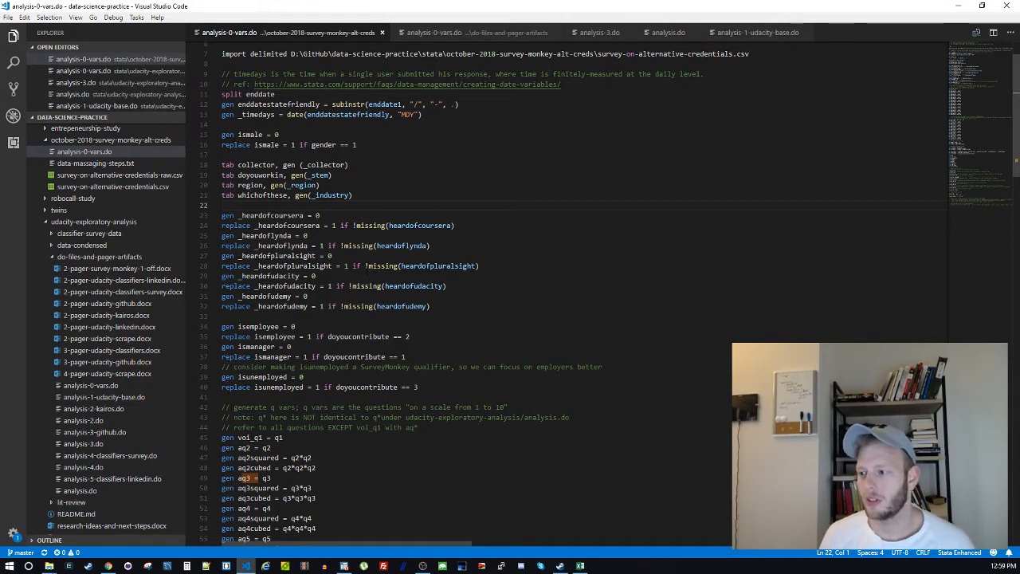
double_click(337, 196)
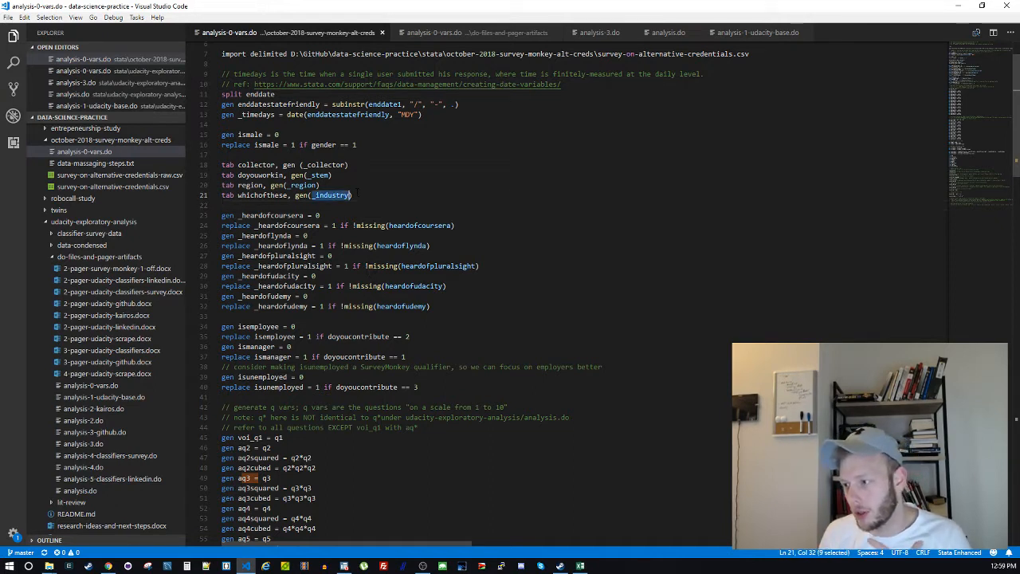
Review the _heardof dummies for the online course providers and the employee, manager and unemployed dummies
click(361, 198)
click(363, 215)
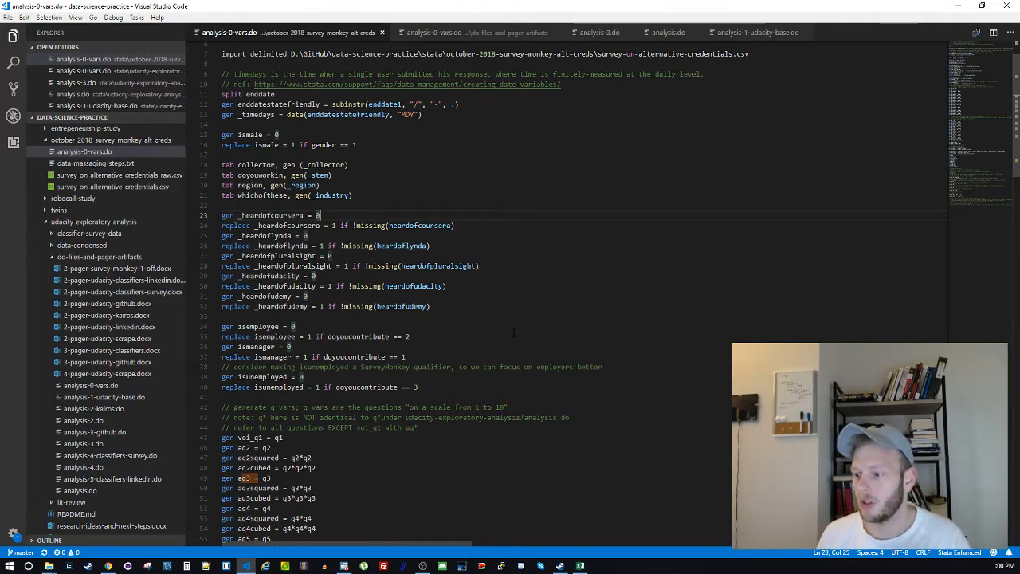
scroll(516, 324, down, 1)
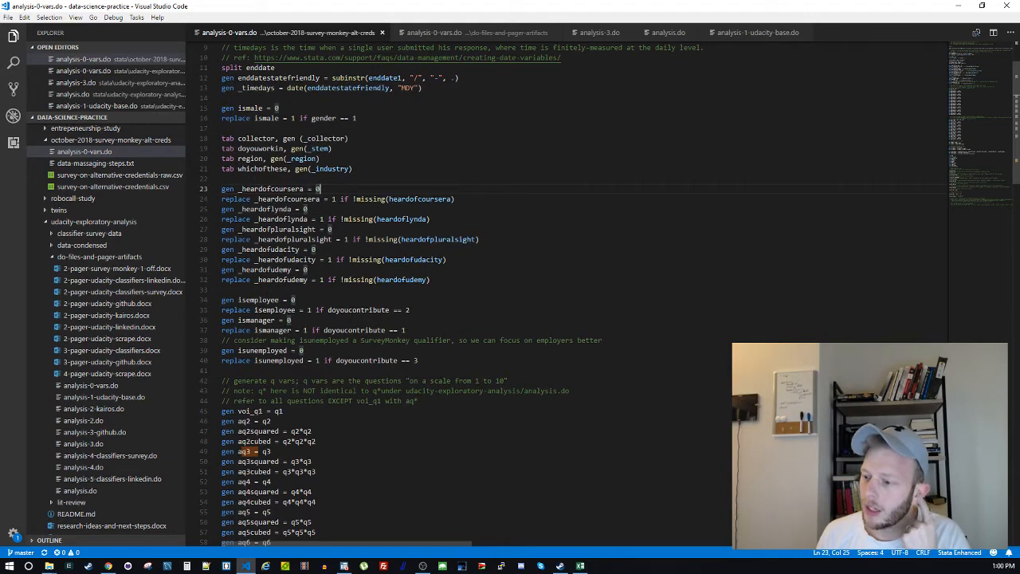
scroll(516, 324, down, 3)
scroll(516, 324, up, 2)
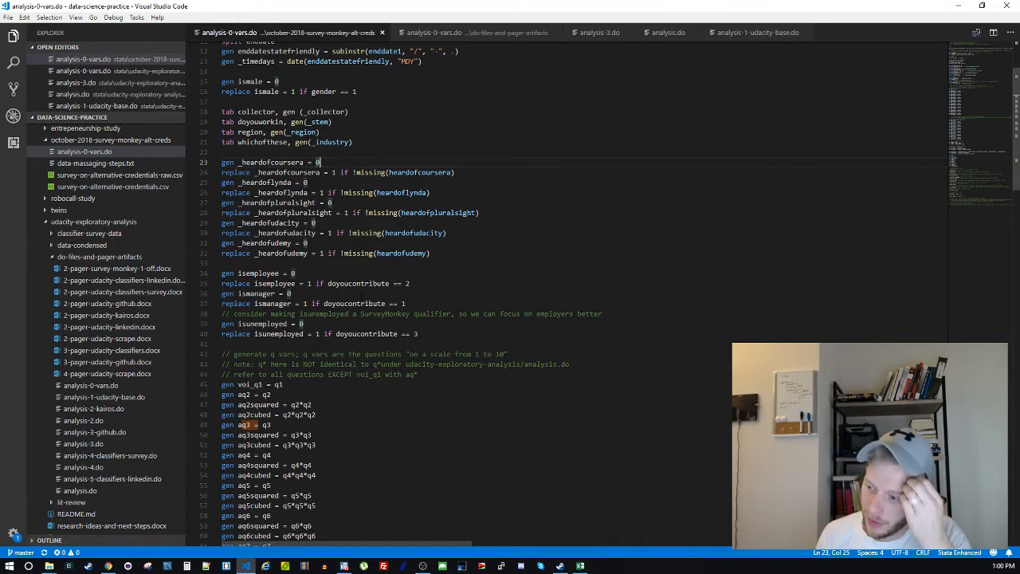
scroll(517, 324, down, 1)
scroll(399, 319, down, 3)
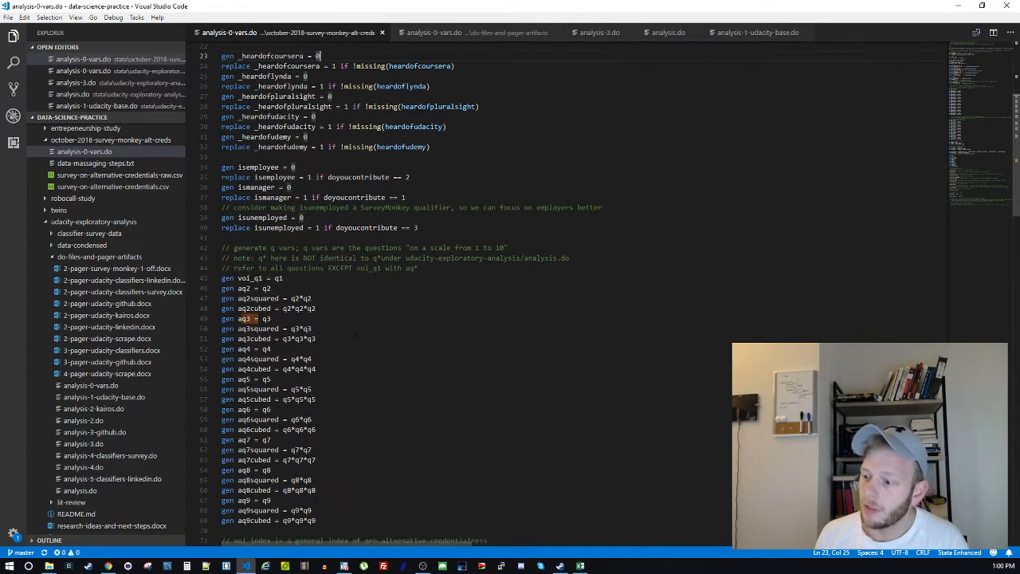
Examine the voi_q1 variable and the aq2 to aq9 question variables, continuing to the voi_index section
double_click(249, 251)
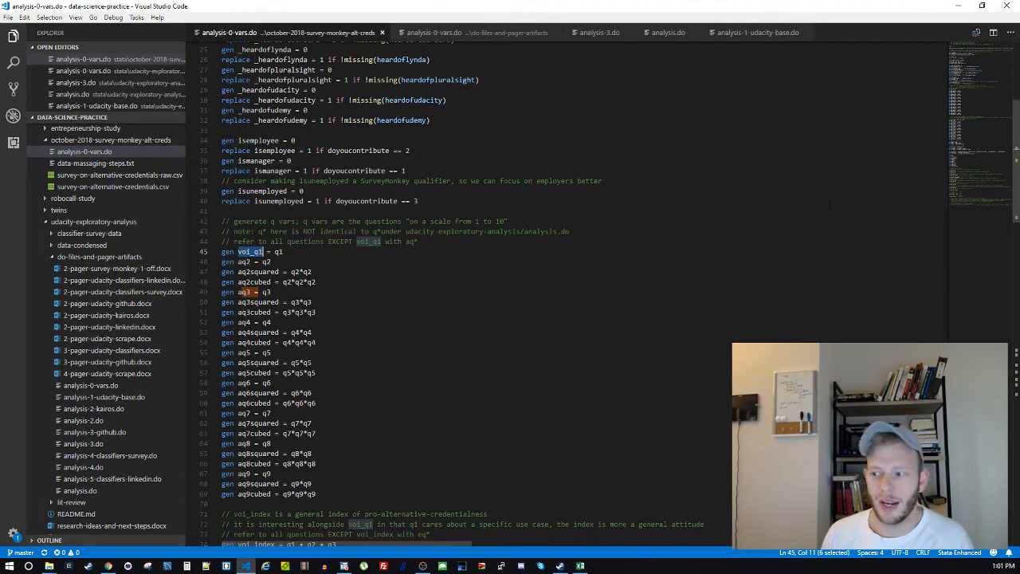
click(500, 262)
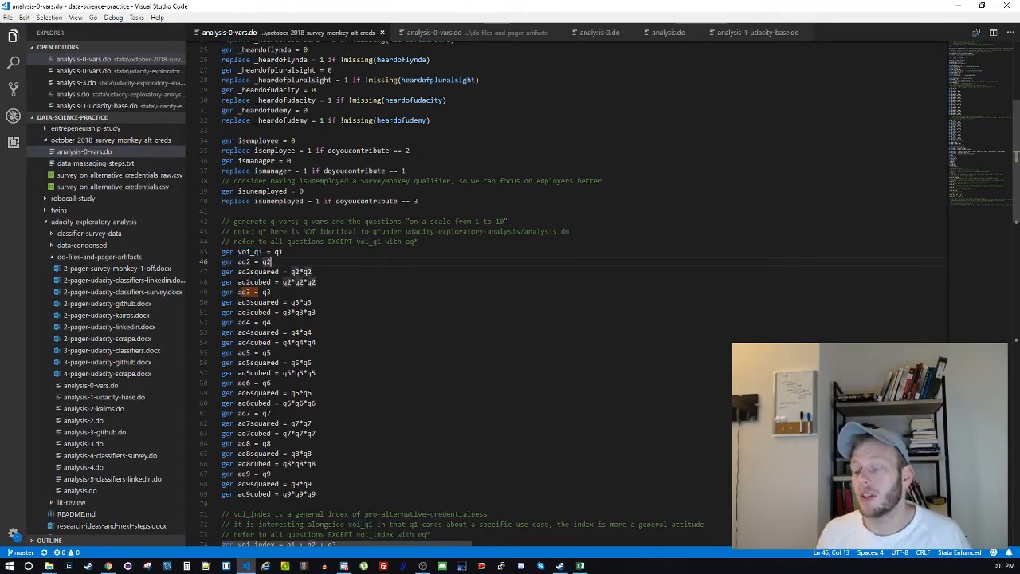
click(371, 293)
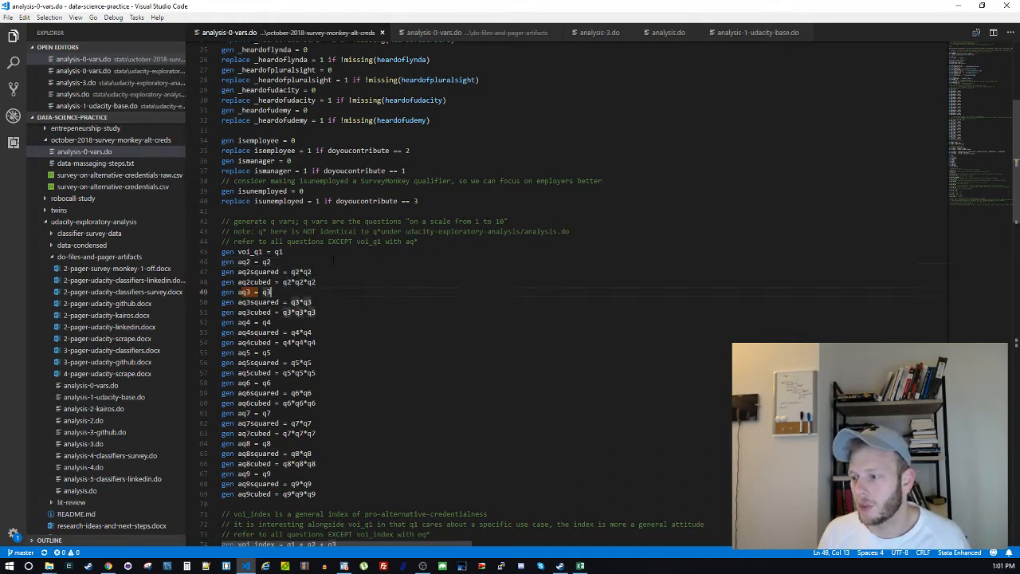
click(338, 262)
click(297, 252)
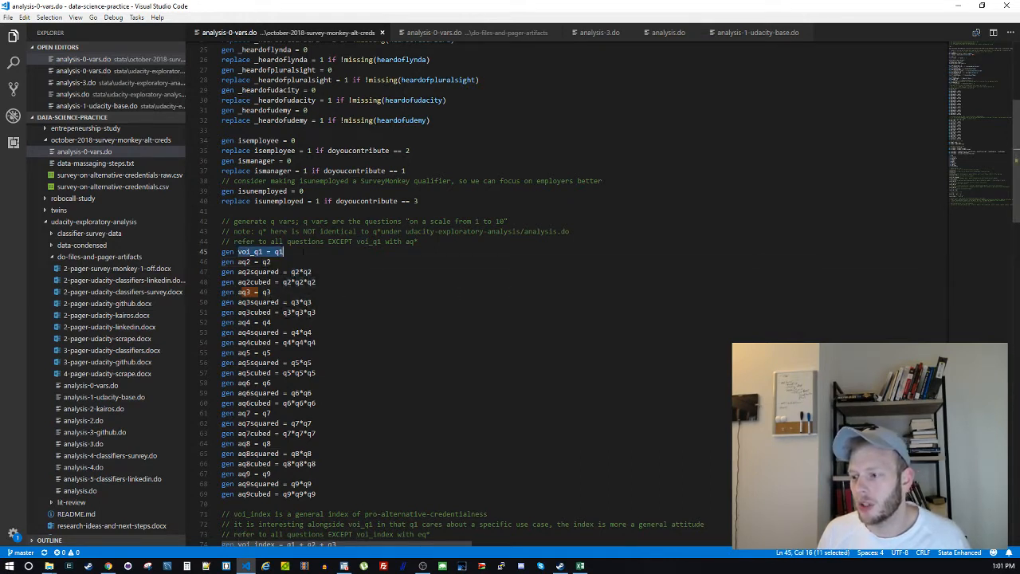
drag(297, 252, 447, 496)
click(448, 327)
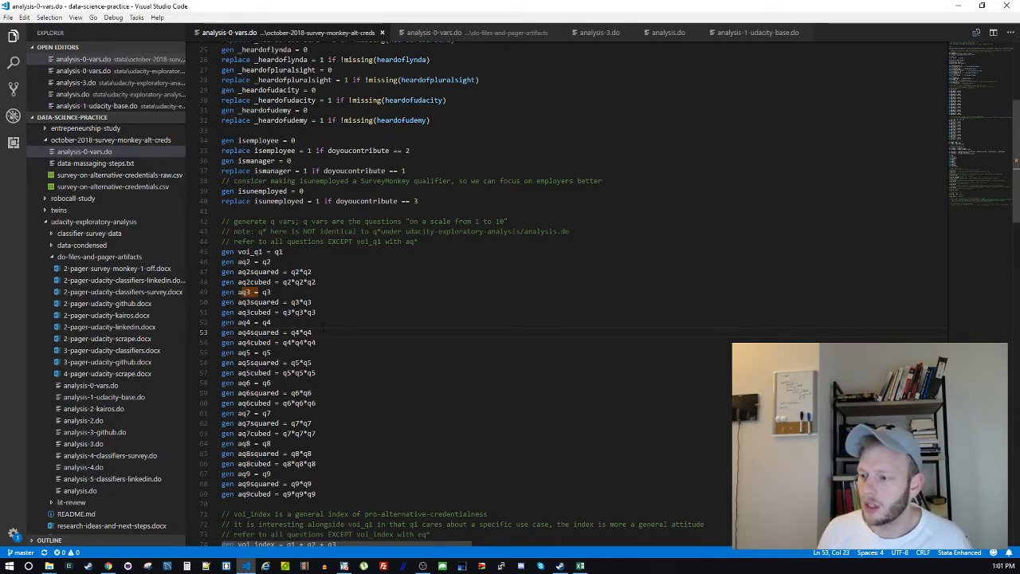
scroll(370, 302, down, 4)
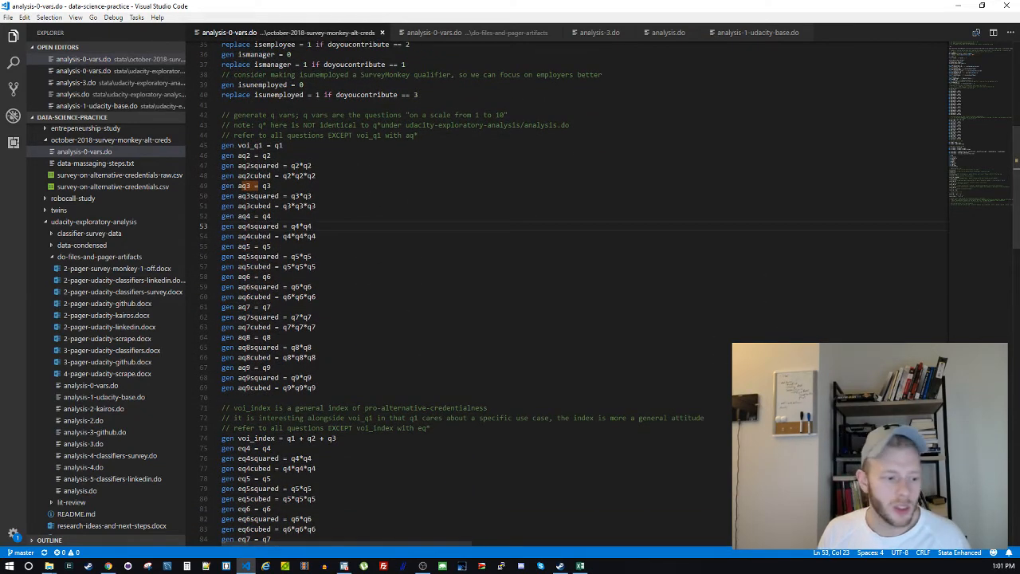
Switch to File Explorer, open survey-on-alternative-credentials-raw.csv in Excel and inspect the response columns starting at J2
click(581, 566)
key(alt+Tab)
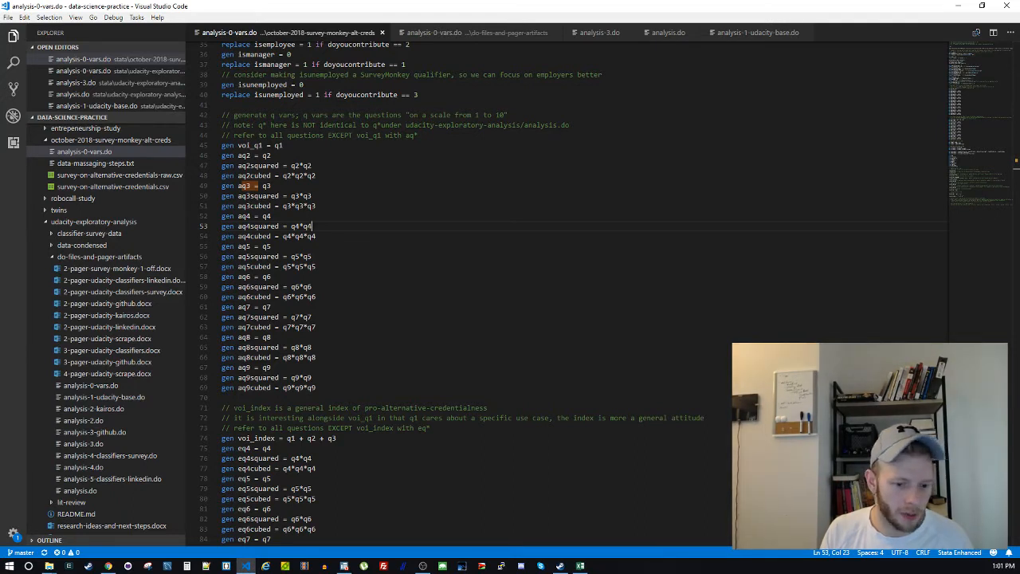
key(alt+Tab)
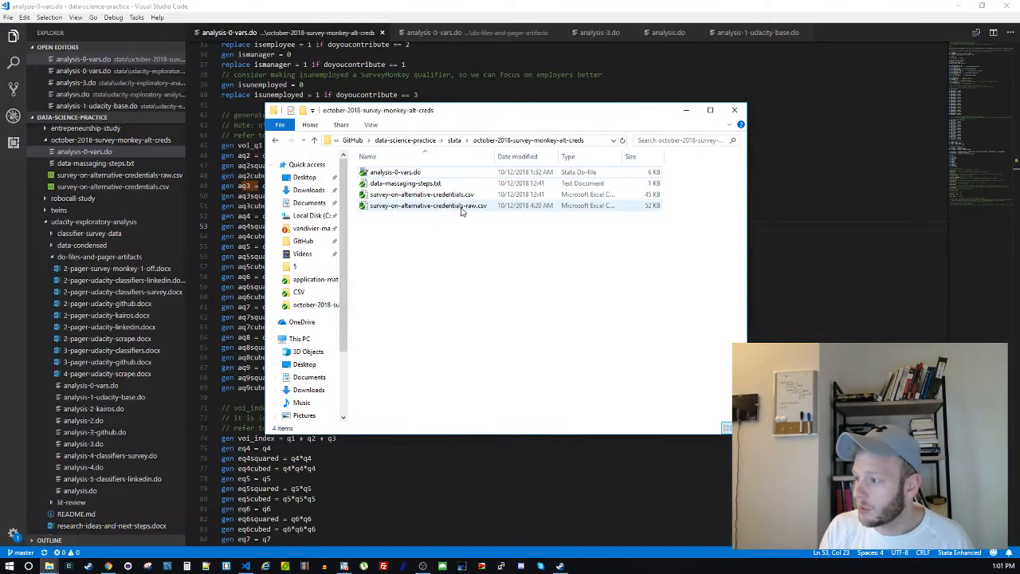
double_click(461, 208)
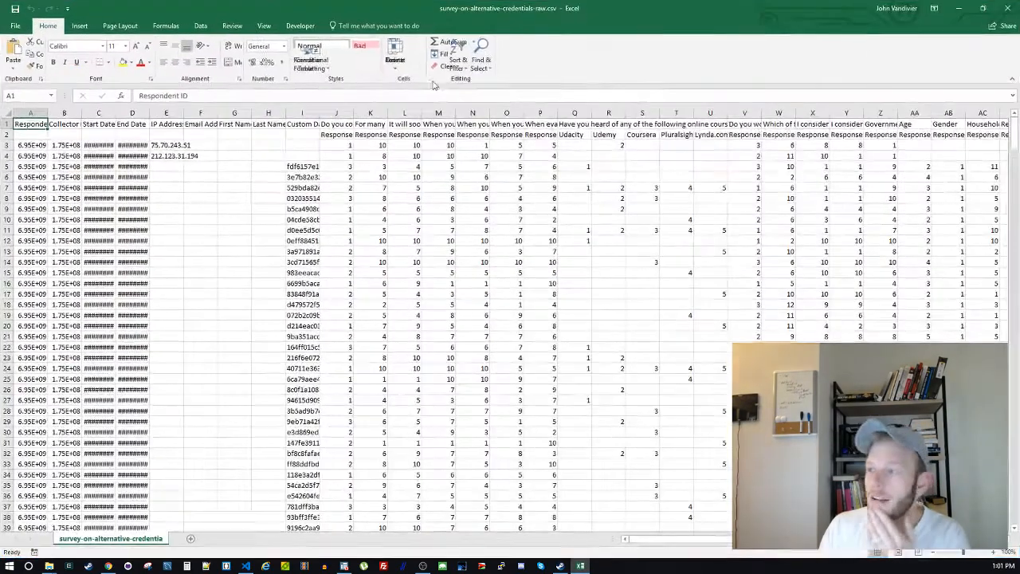
click(124, 126)
click(336, 135)
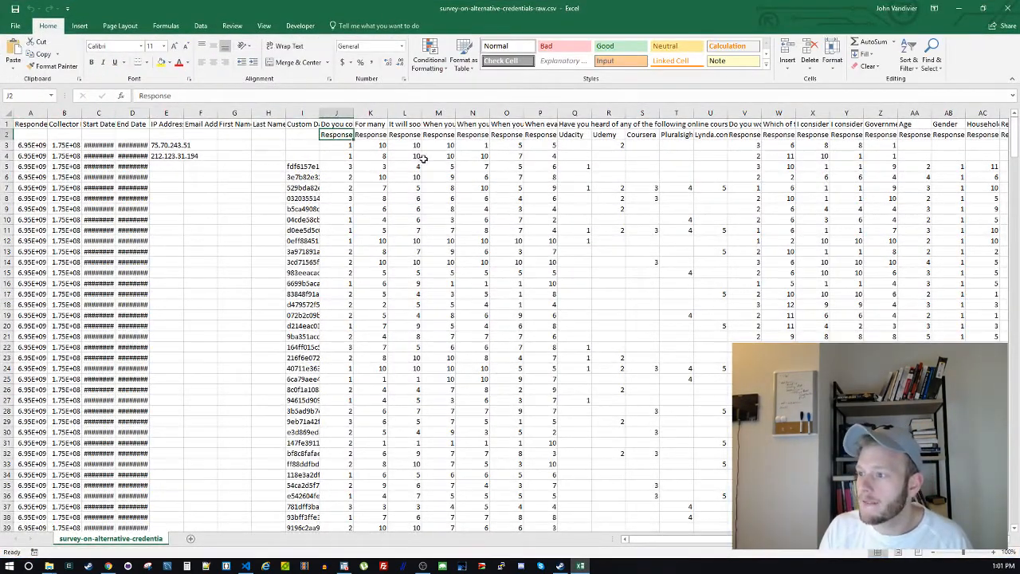
key(Scroll_Lock)
key(Scroll_Lock)
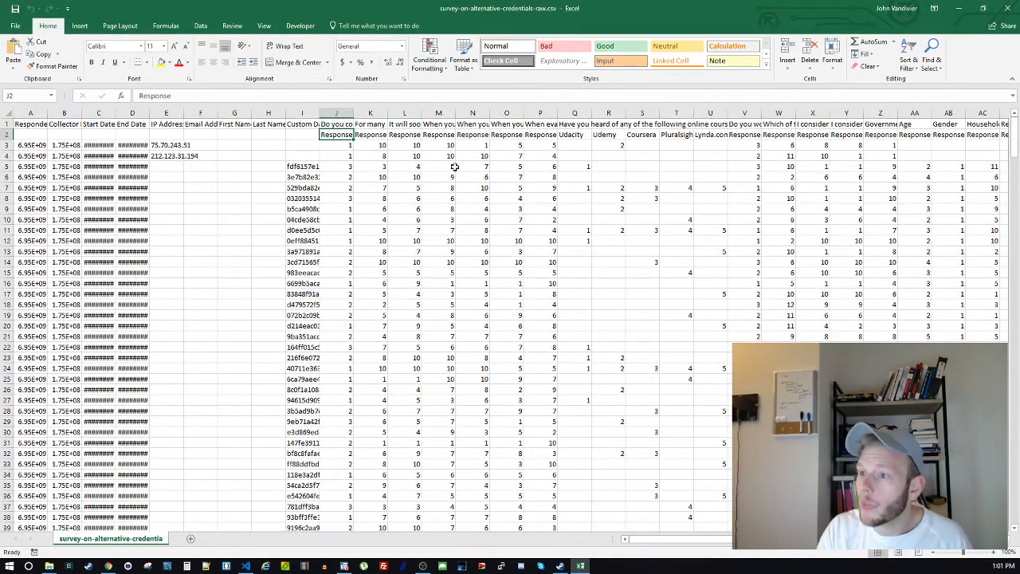
Read the full survey questions in header cells J1 through M1, from hiring decisions to online education
key(Up)
key(Right)
key(Left)
key(Left)
key(Right)
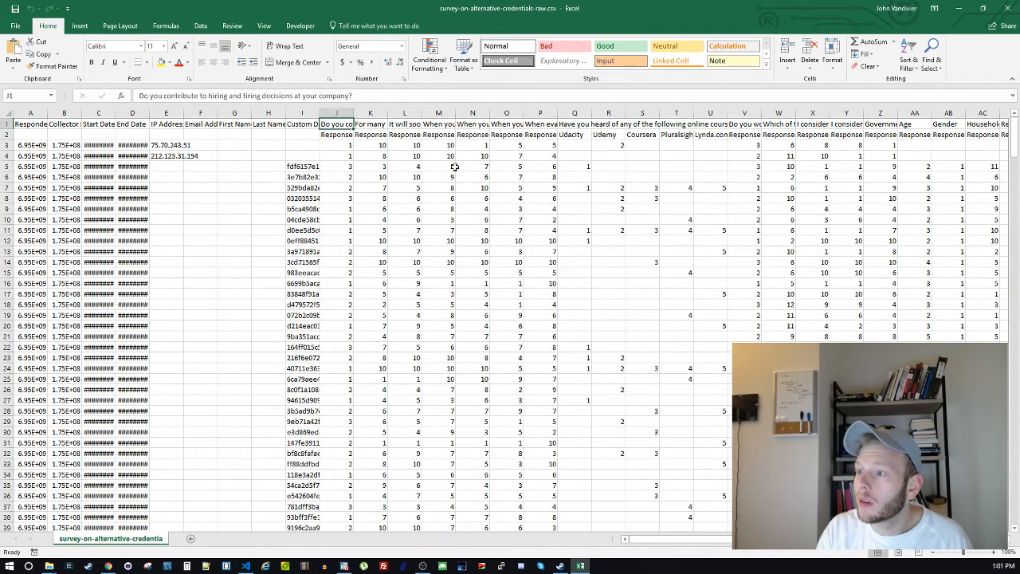
key(Right)
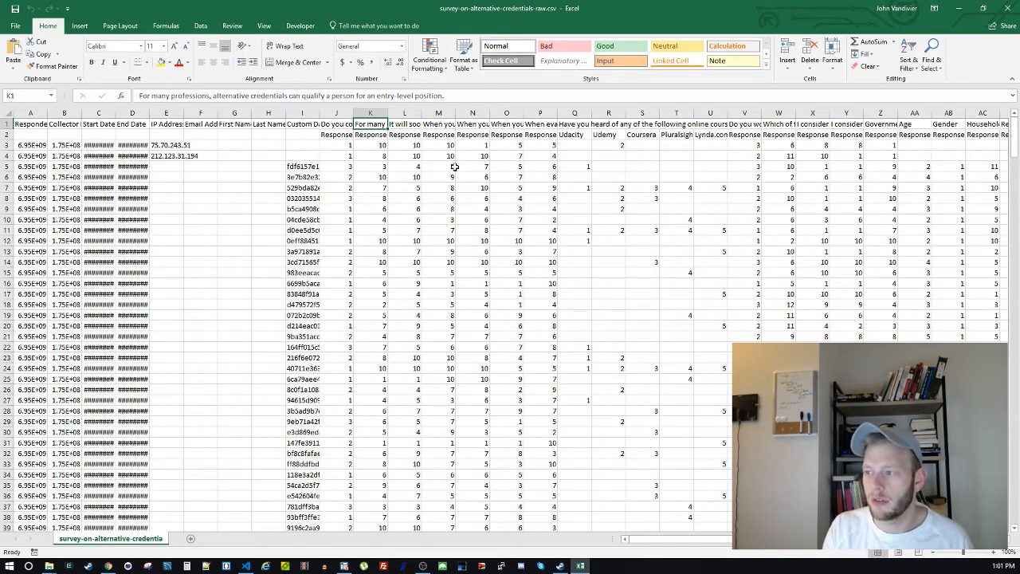
key(Right)
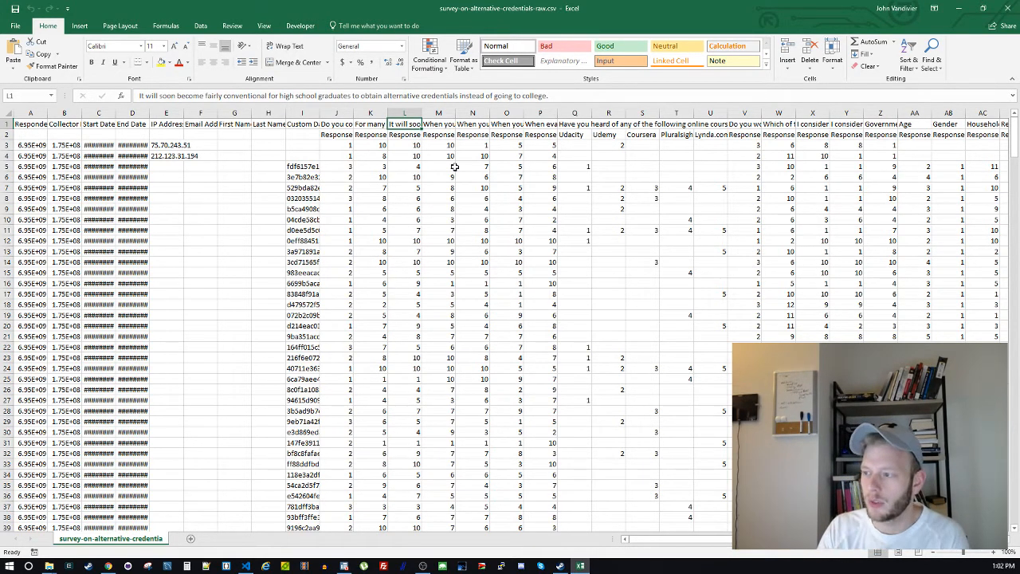
key(Right)
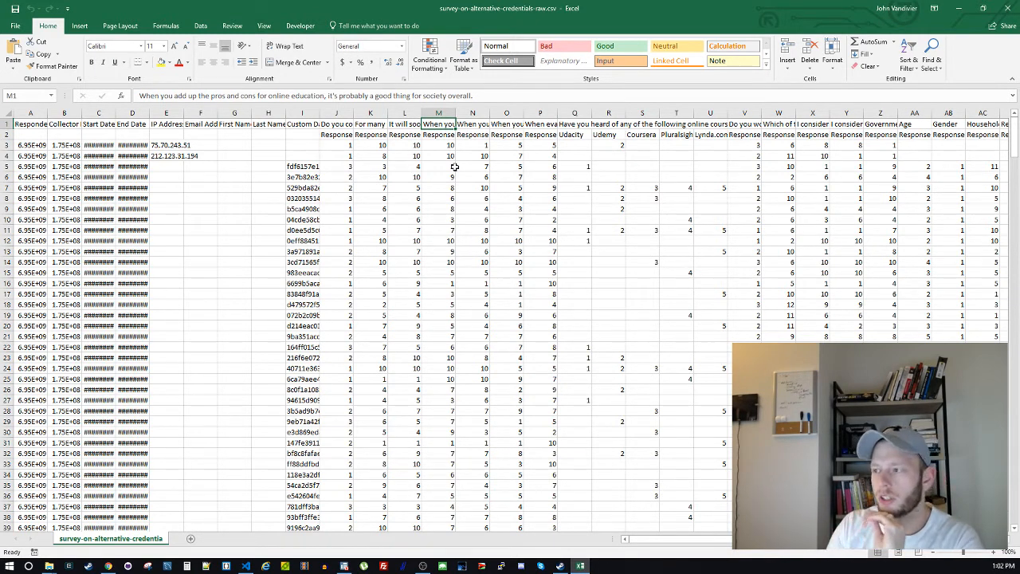
Highlight the alternative credentials and online education questions in K1:M1, including their response columns K to M
key(Left)
key(Left)
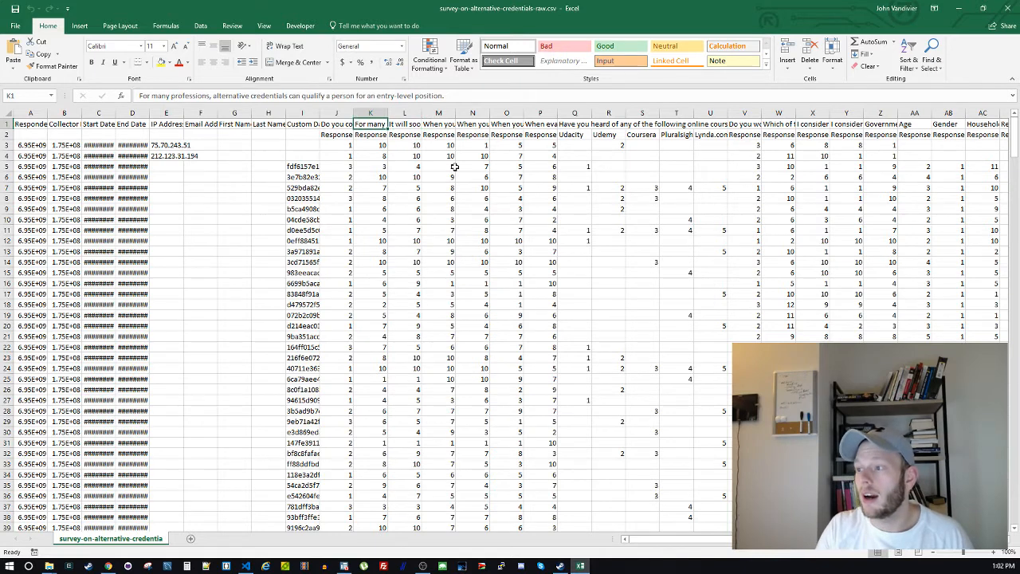
key(shift+Right)
key(shift+Right)
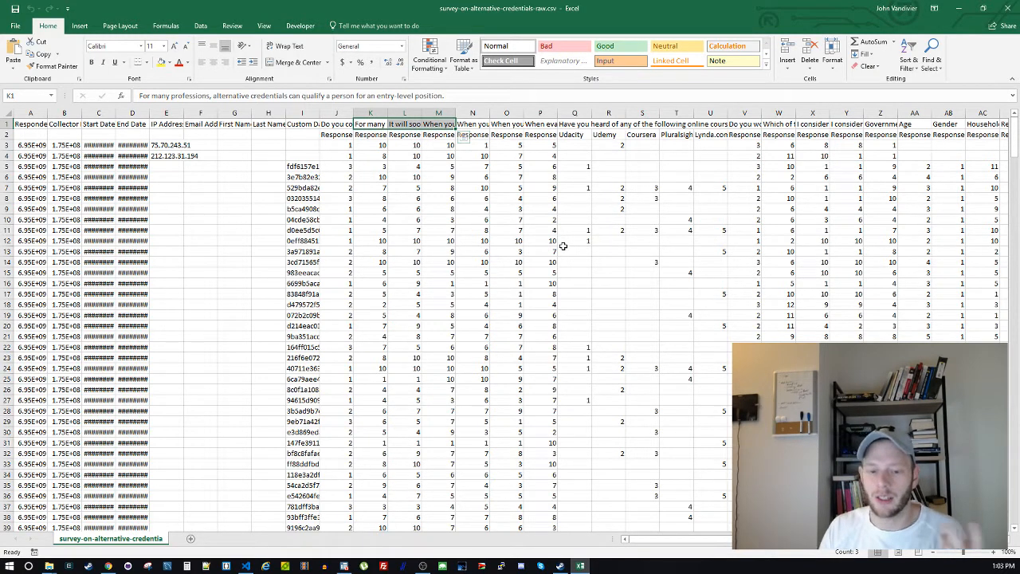
click(371, 125)
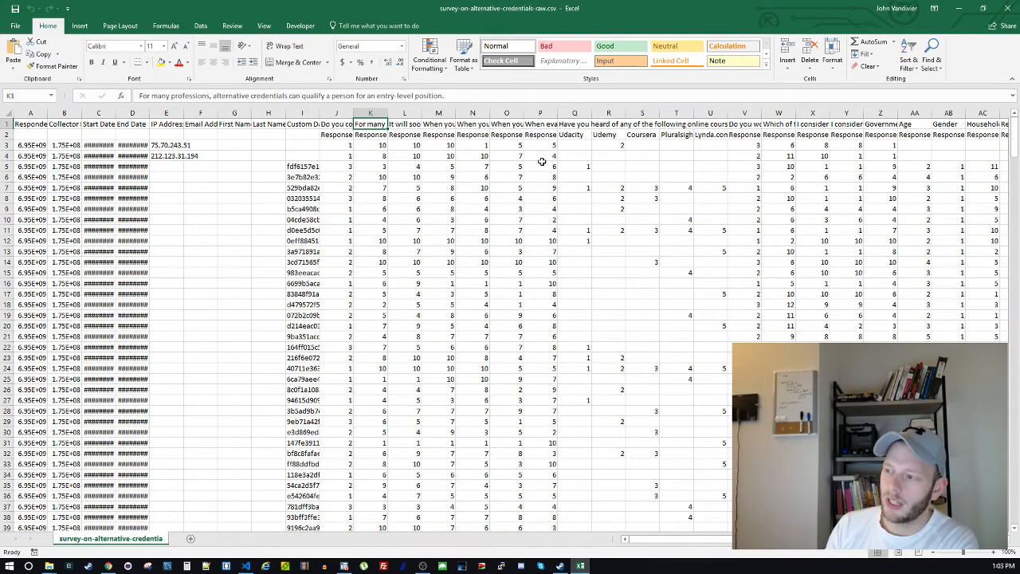
drag(370, 112, 425, 166)
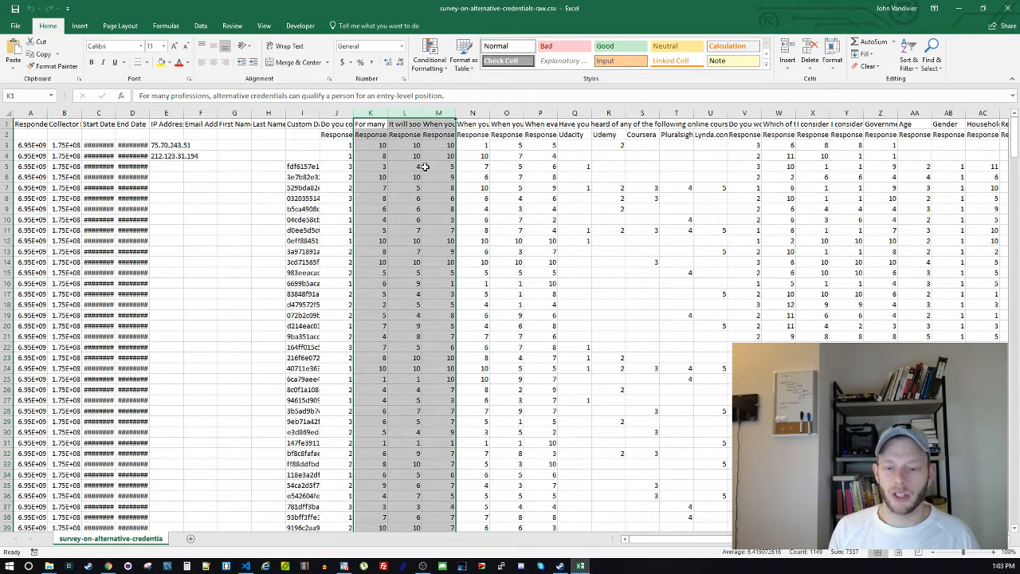
click(396, 152)
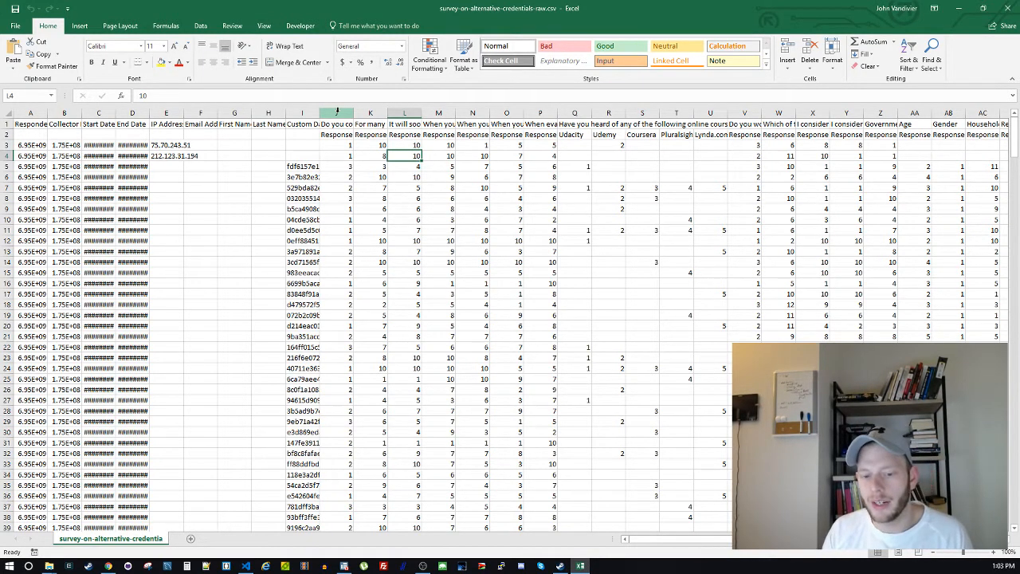
Compare the question wording in J1, K1 and L1, and highlight columns K to M as a related group
click(360, 123)
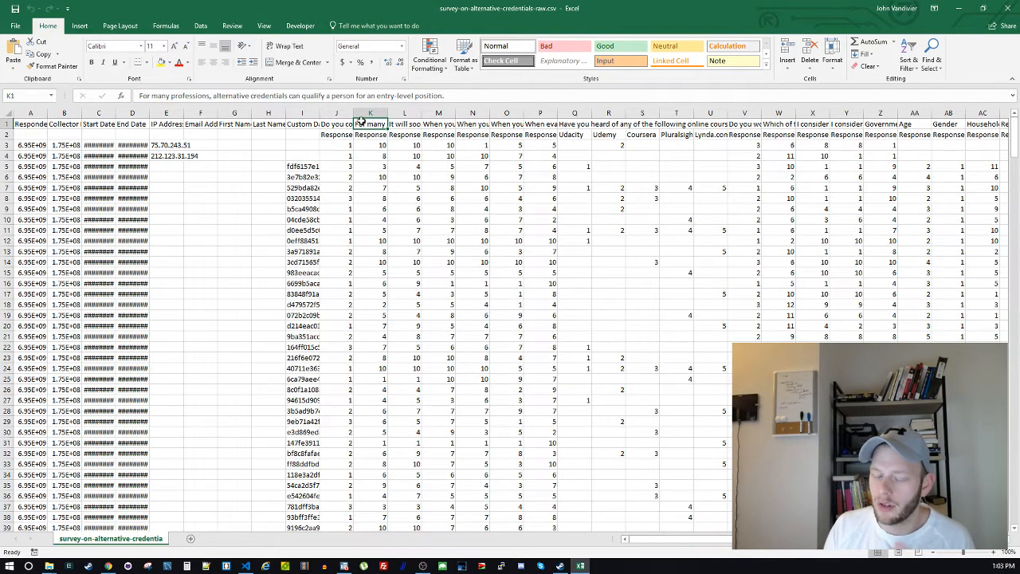
drag(338, 124, 405, 119)
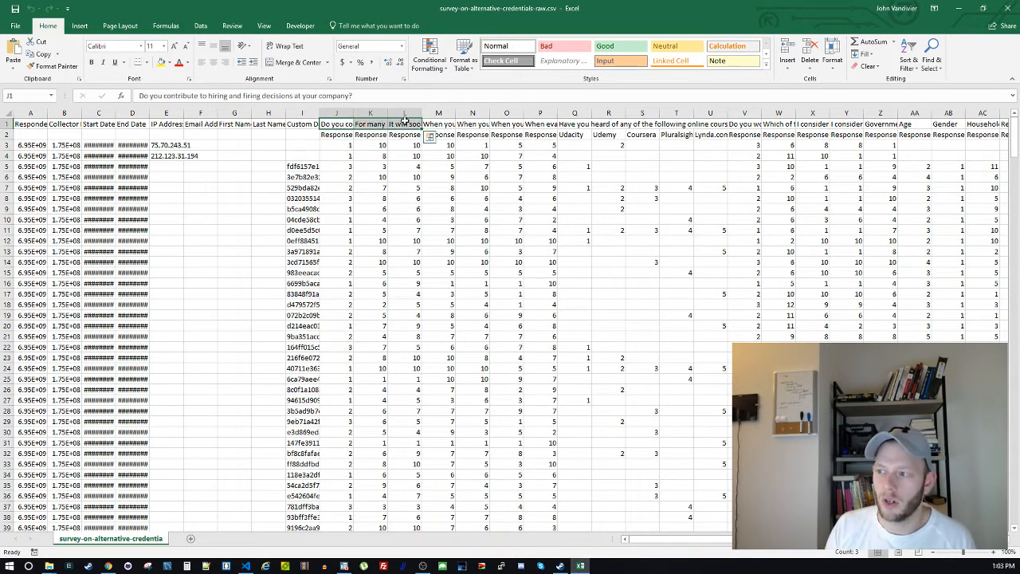
click(405, 124)
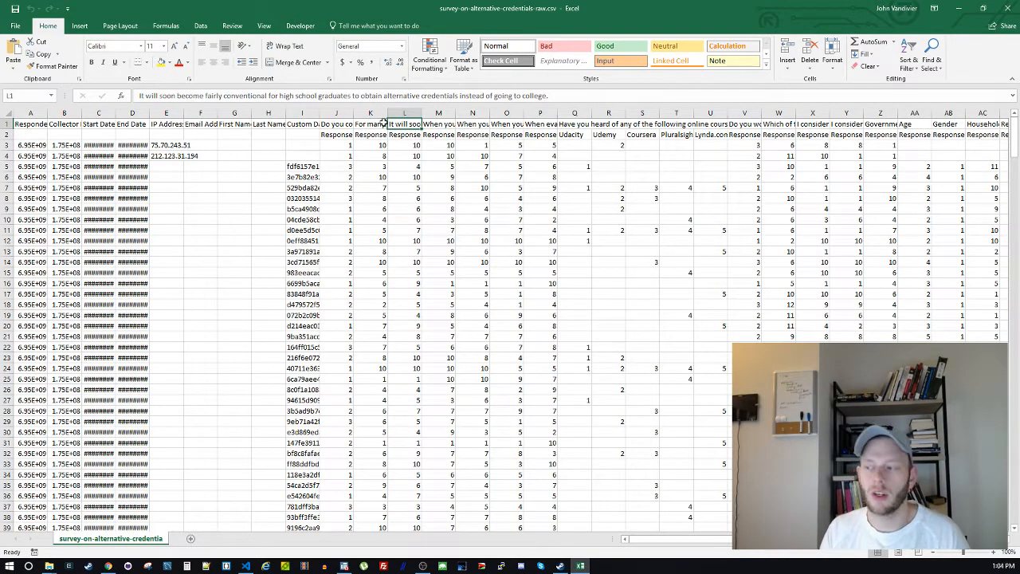
click(384, 123)
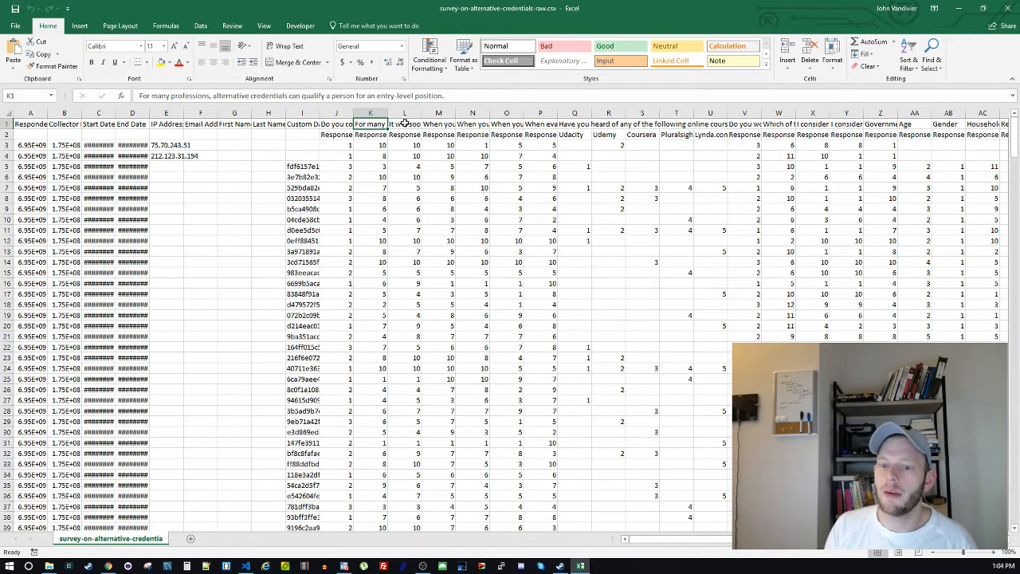
click(348, 124)
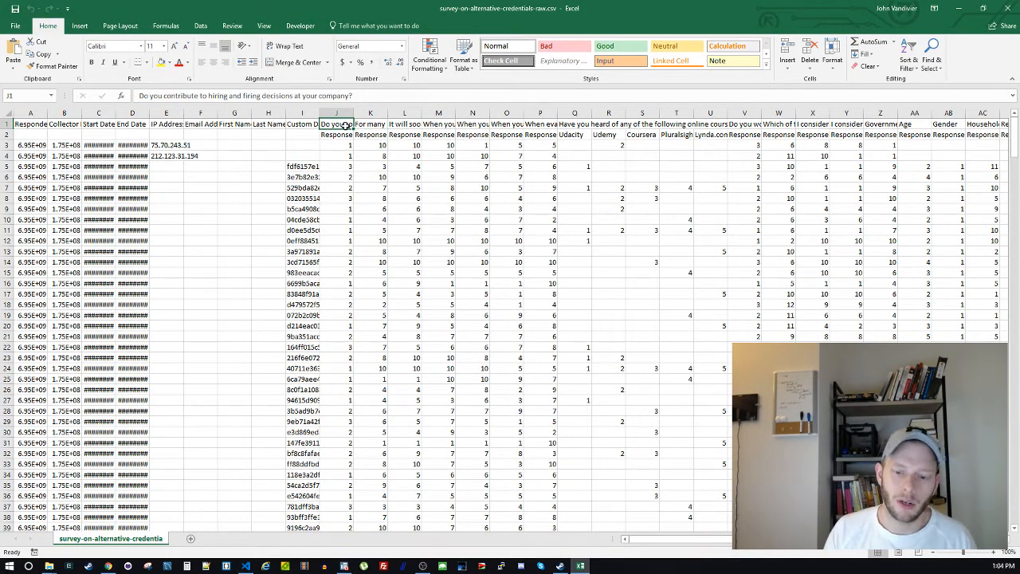
click(404, 126)
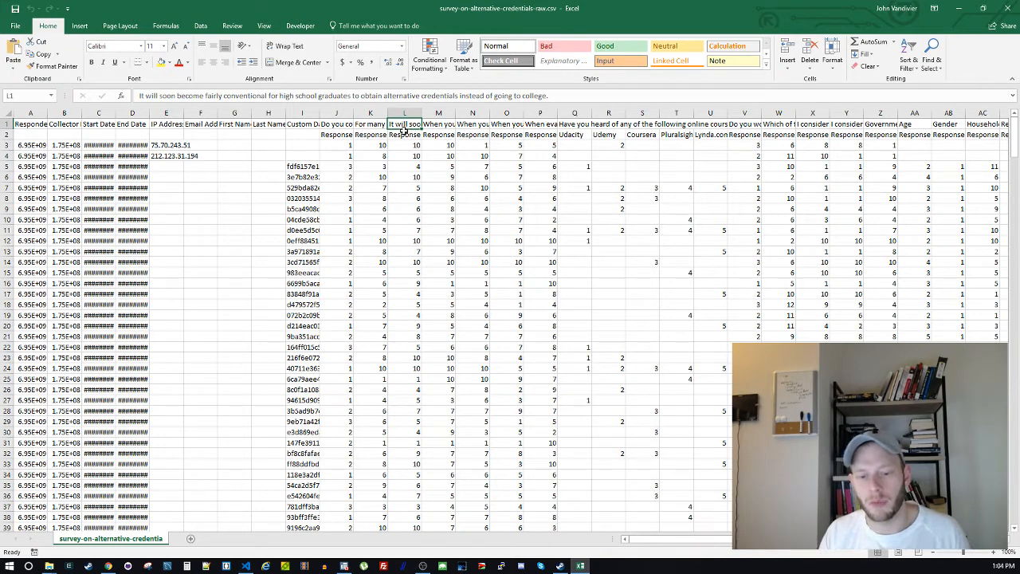
click(380, 127)
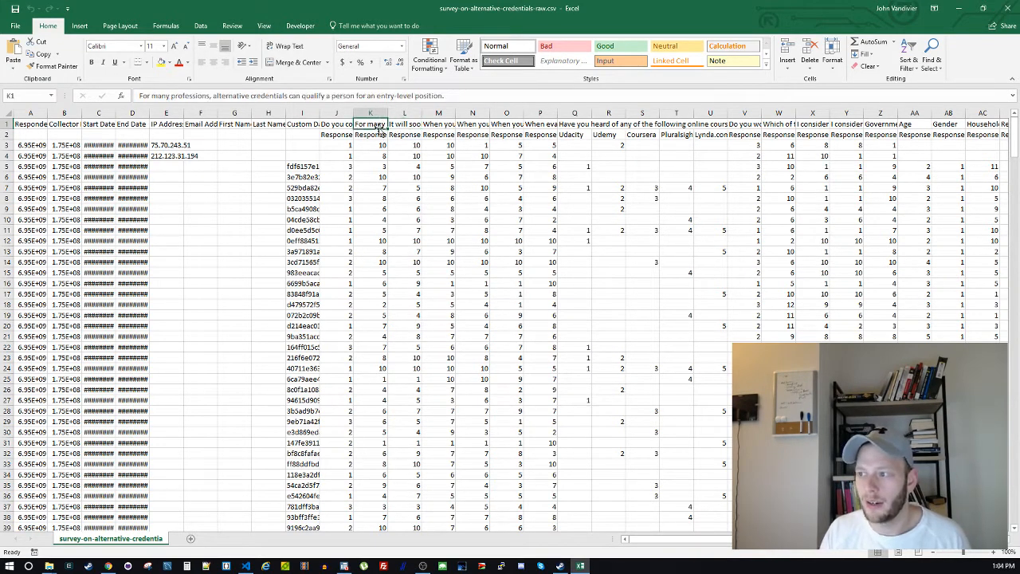
click(400, 123)
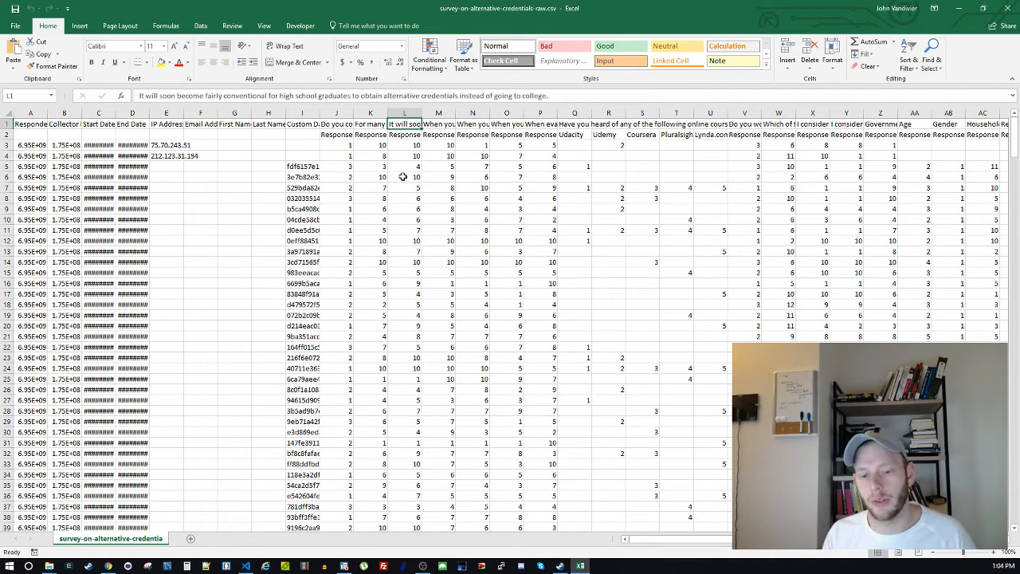
drag(371, 114, 439, 113)
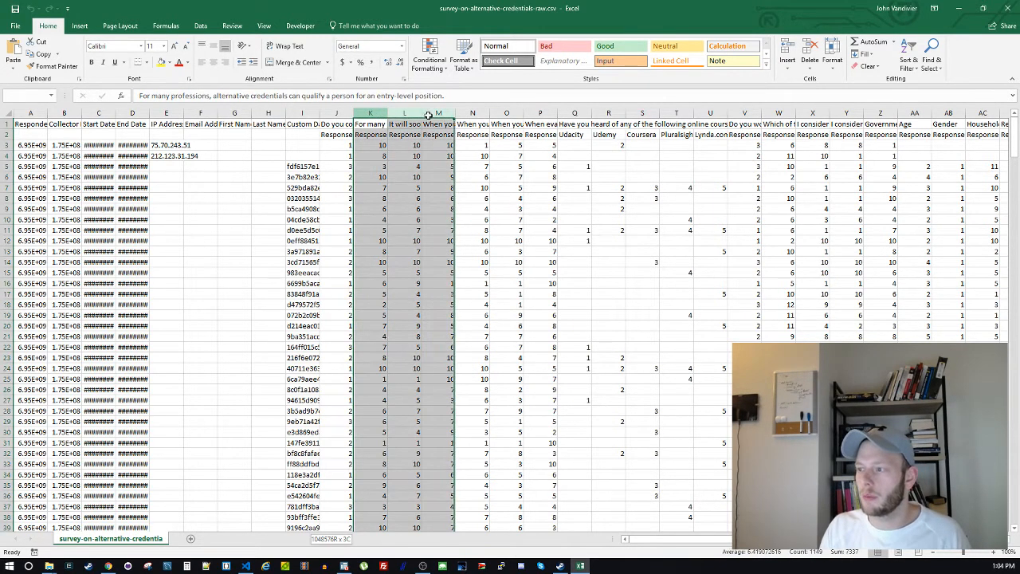
click(395, 188)
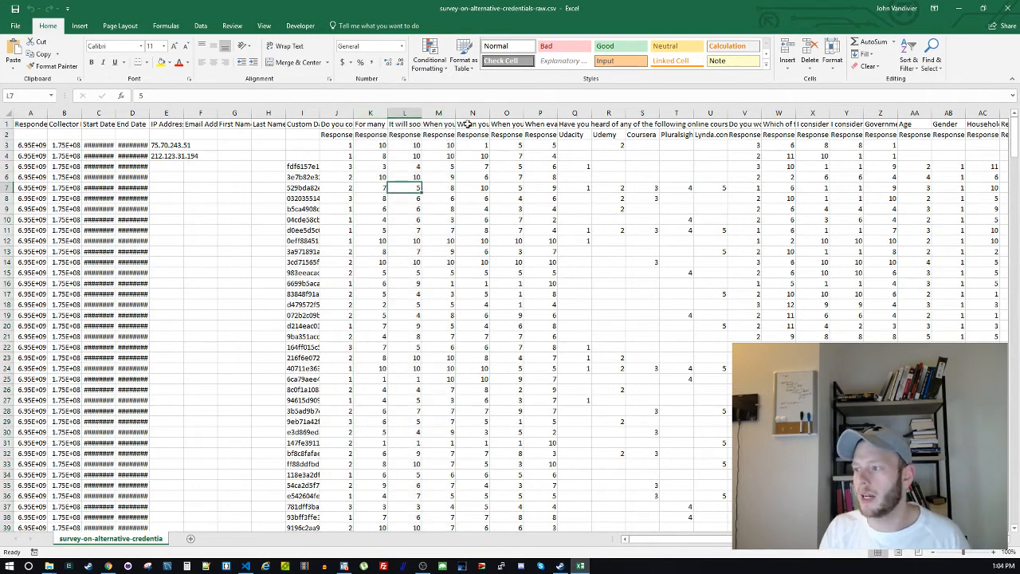
Read the artificial intelligence, cryptocurrency and US degree questions in N1 to P1 and compare them with M1
click(468, 124)
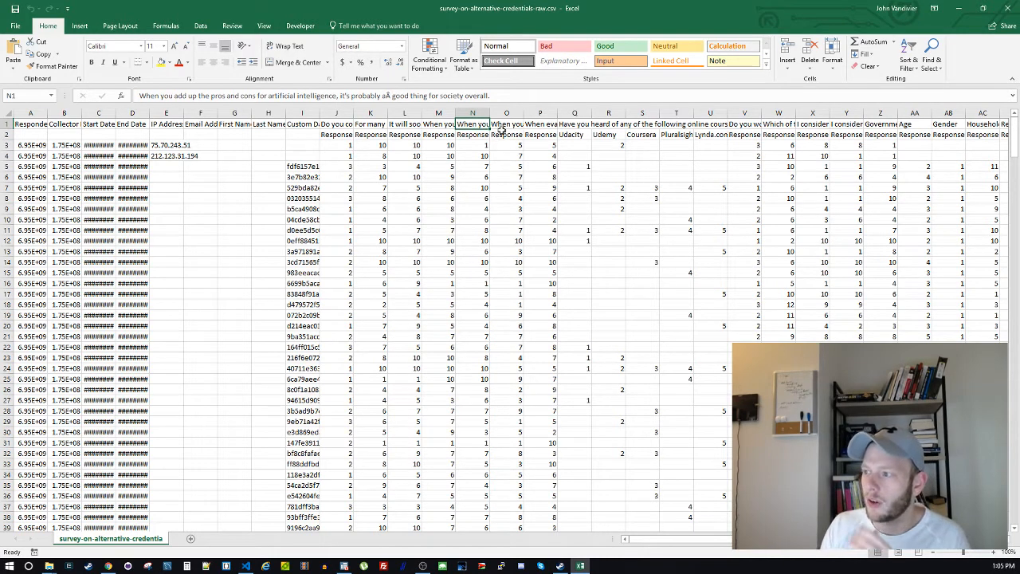
click(506, 125)
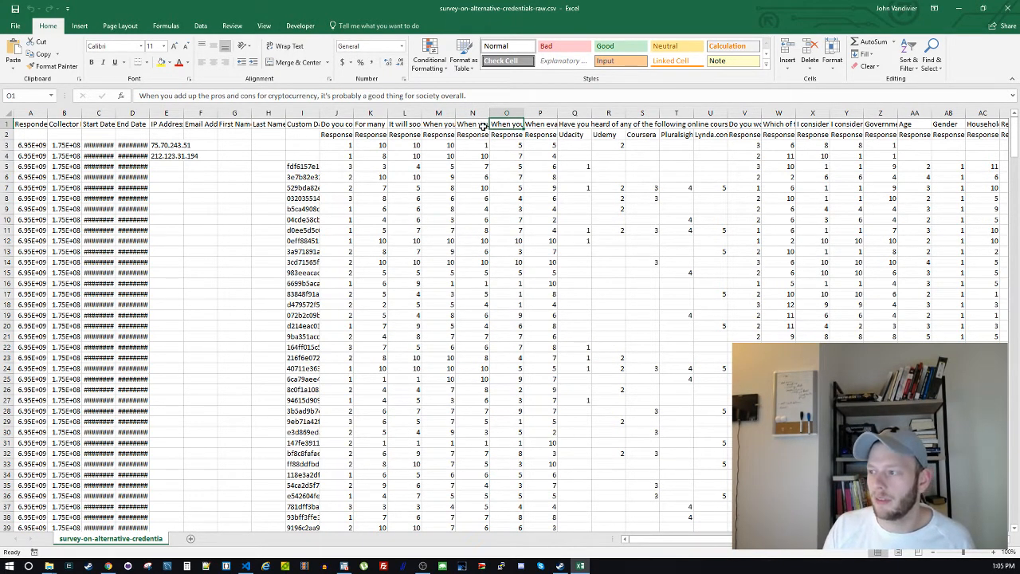
click(529, 124)
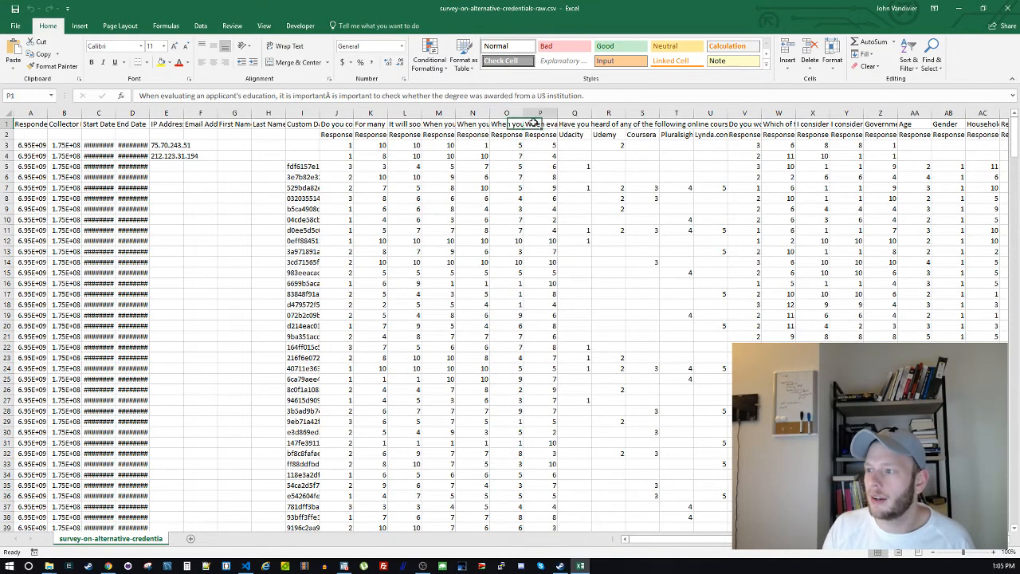
click(470, 125)
click(437, 123)
click(462, 124)
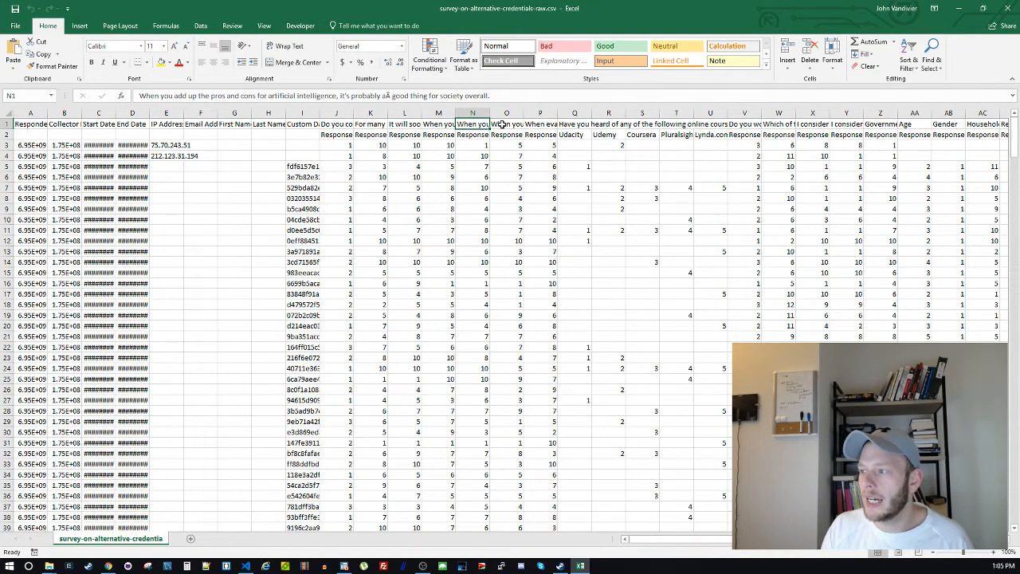
click(503, 123)
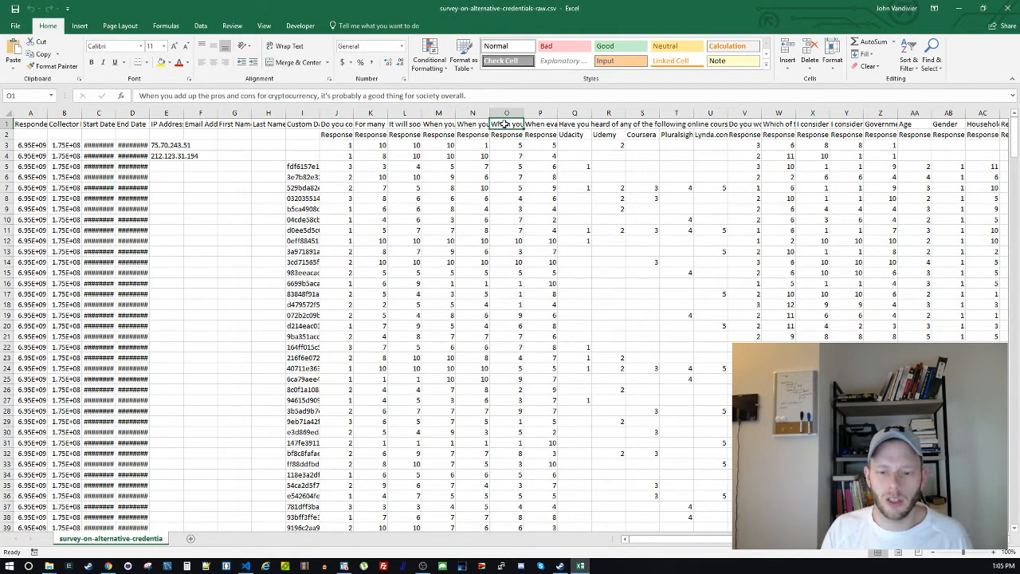
click(439, 124)
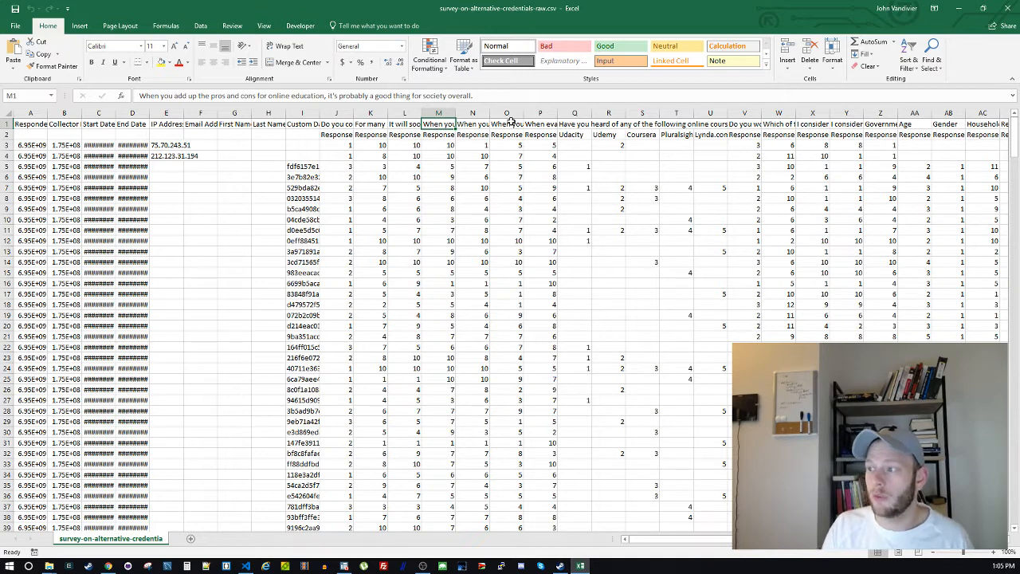
Compare the pros-and-cons question columns M to O with columns J to L, highlighting each group
drag(438, 114, 505, 113)
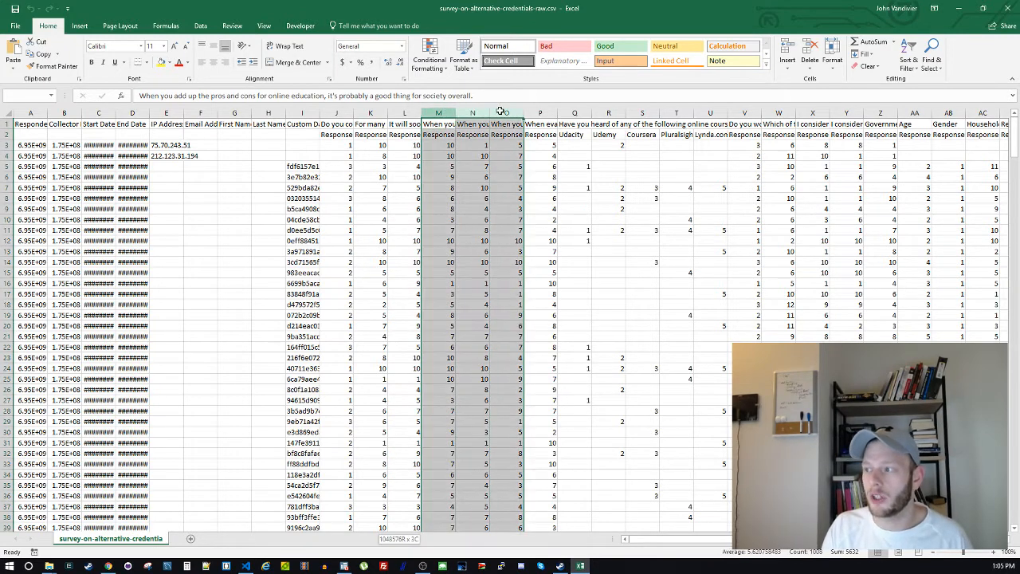
click(435, 124)
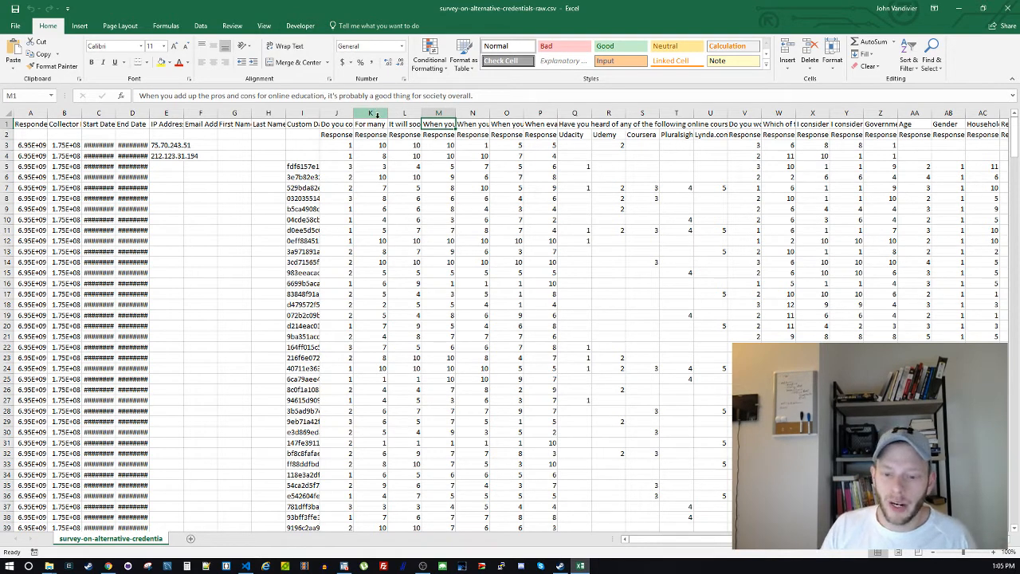
click(374, 124)
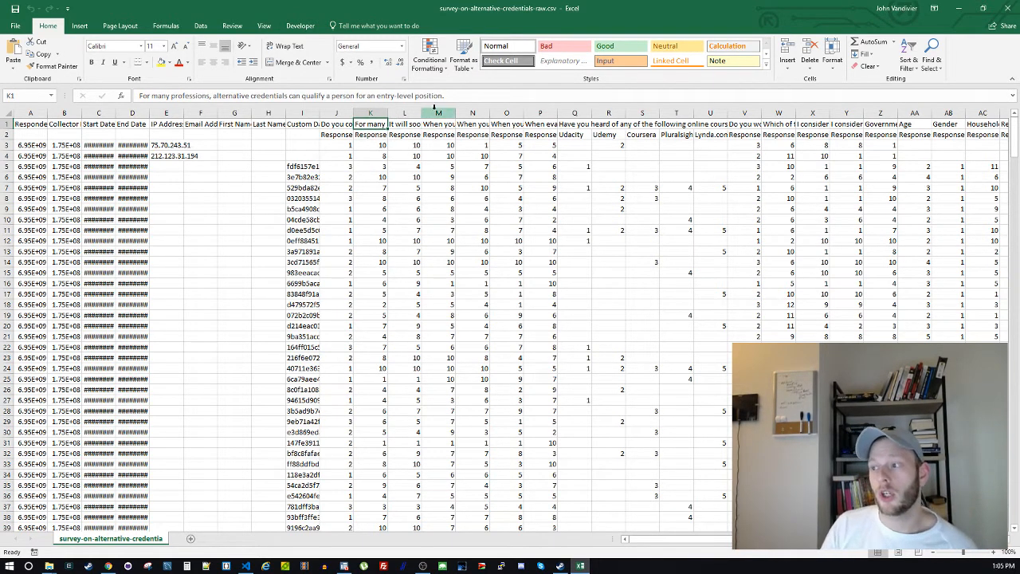
drag(439, 113, 496, 120)
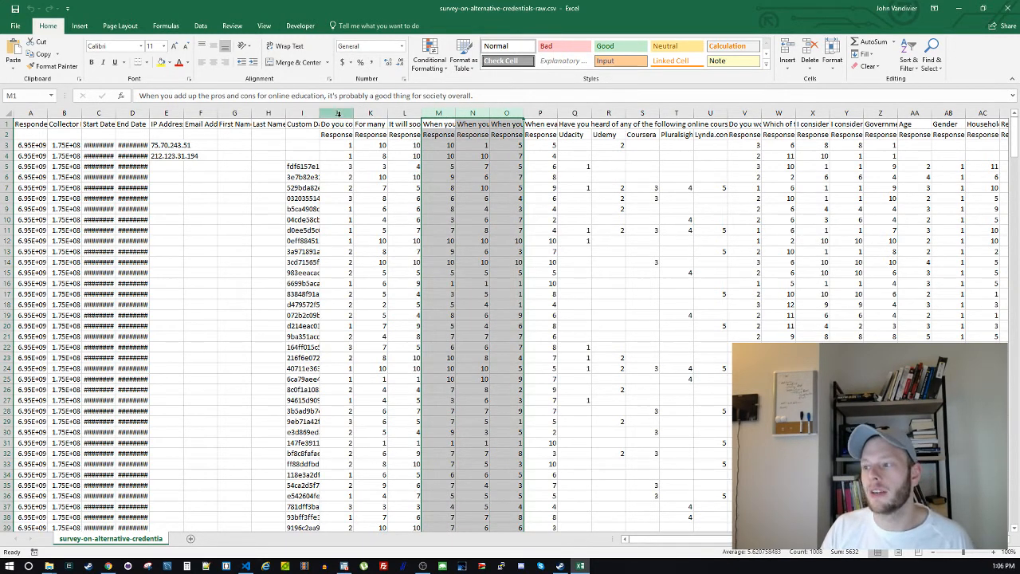
drag(336, 113, 404, 111)
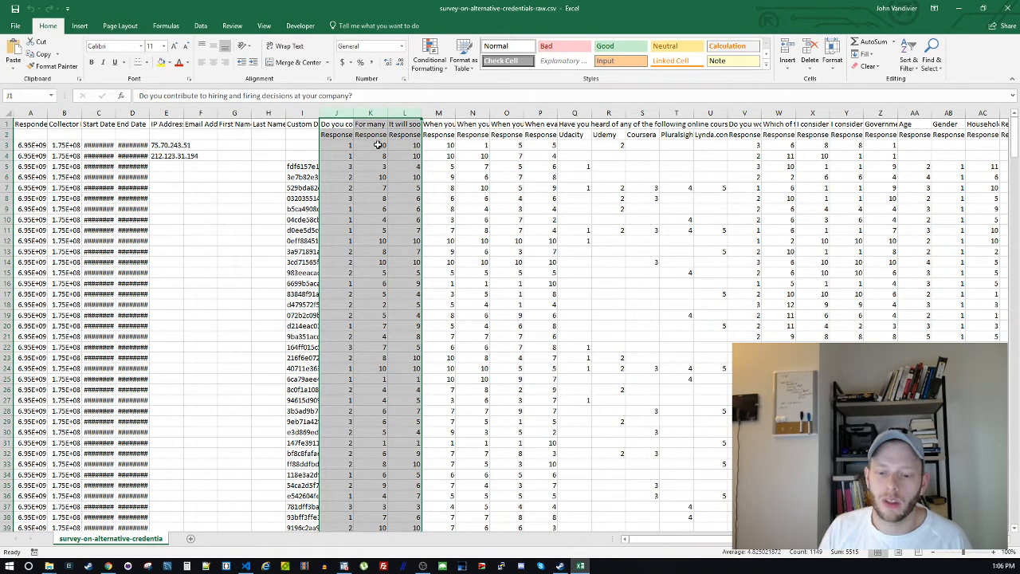
click(407, 153)
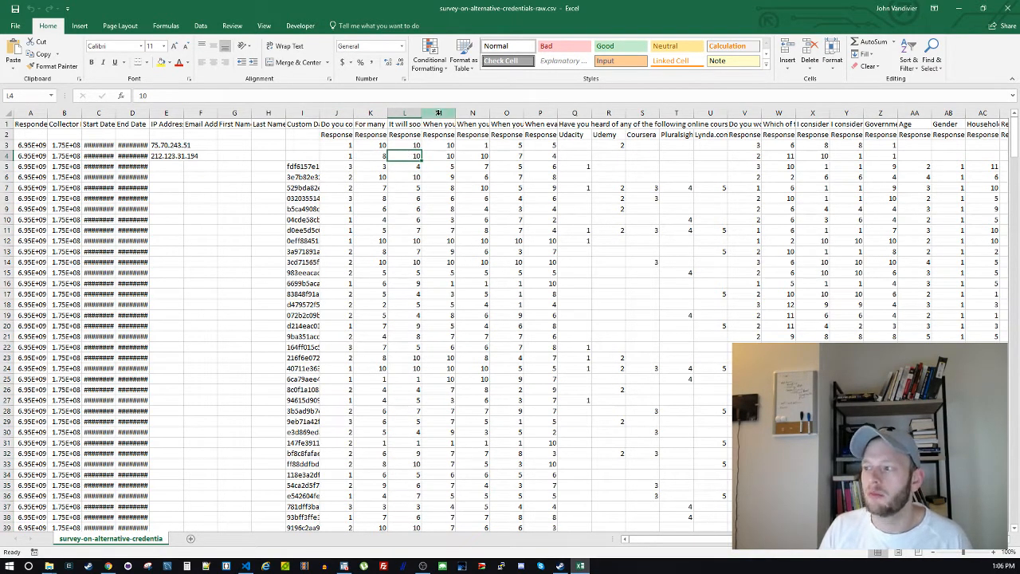
drag(438, 114, 470, 114)
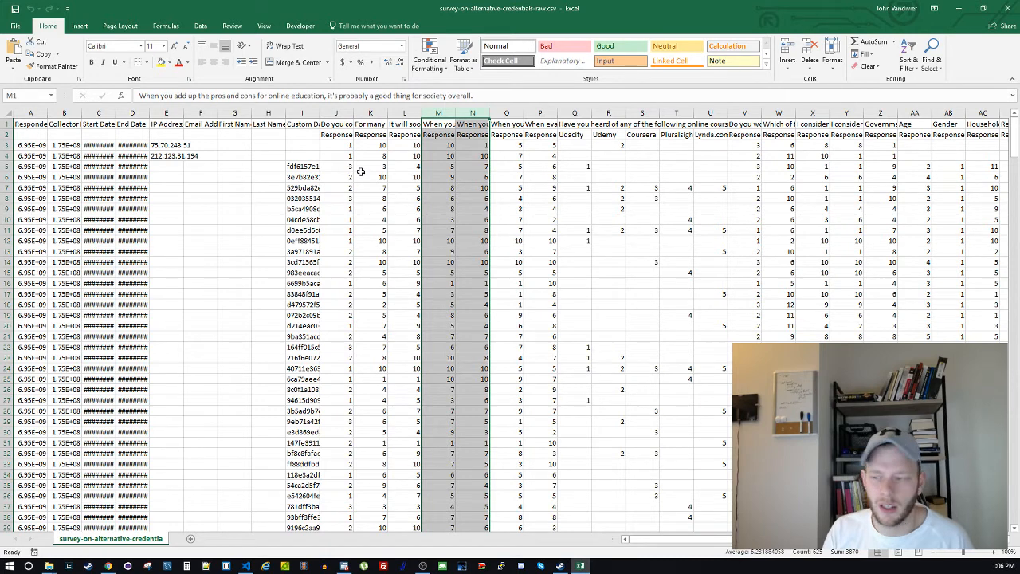
Review the cryptocurrency question in O1 and the US degree question in P1, continuing across the headers to the industry question in W1
click(514, 126)
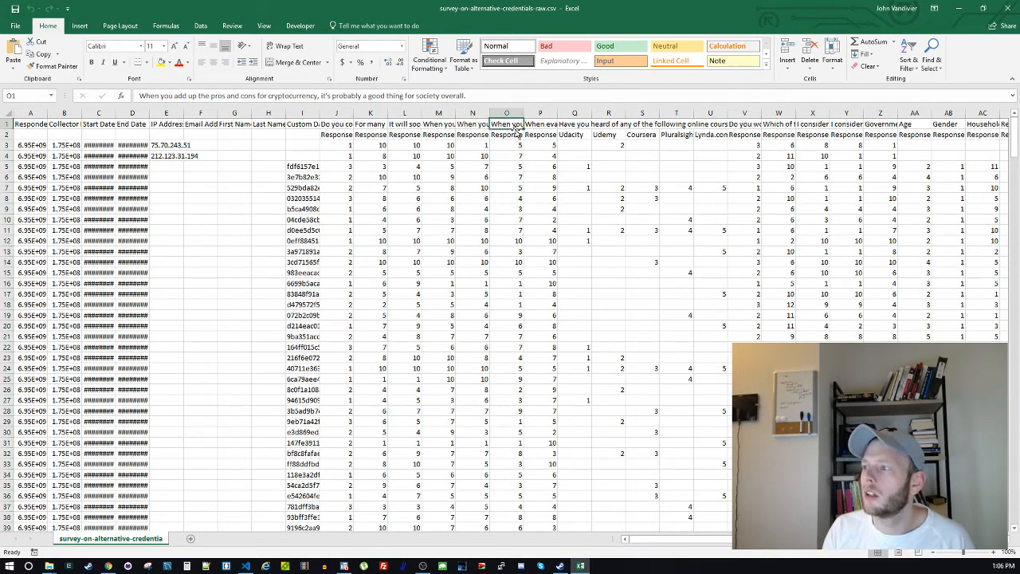
click(531, 124)
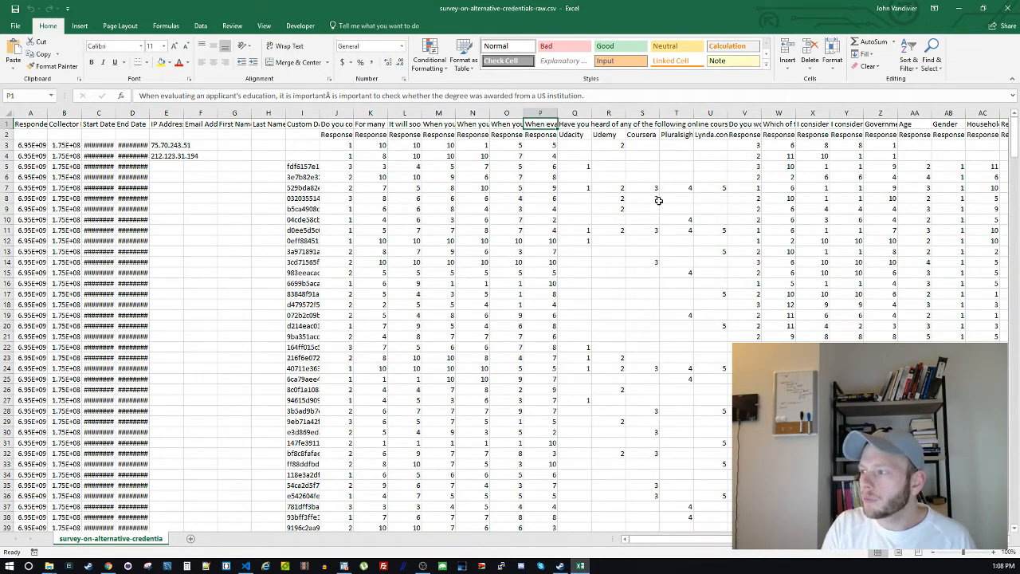
key(Right)
key(Right)
key(Right)
key(Right)
key(Right)
key(Right)
key(Right)
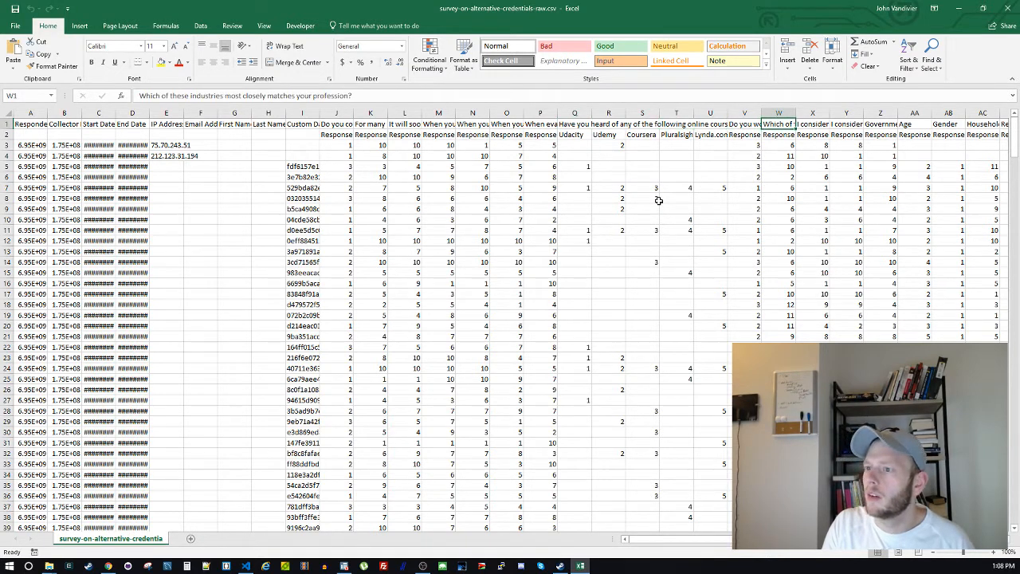
Read the religiosity question in X1, and recheck the US degree question in P1 and the cryptocurrency question in O1
key(Right)
key(Left)
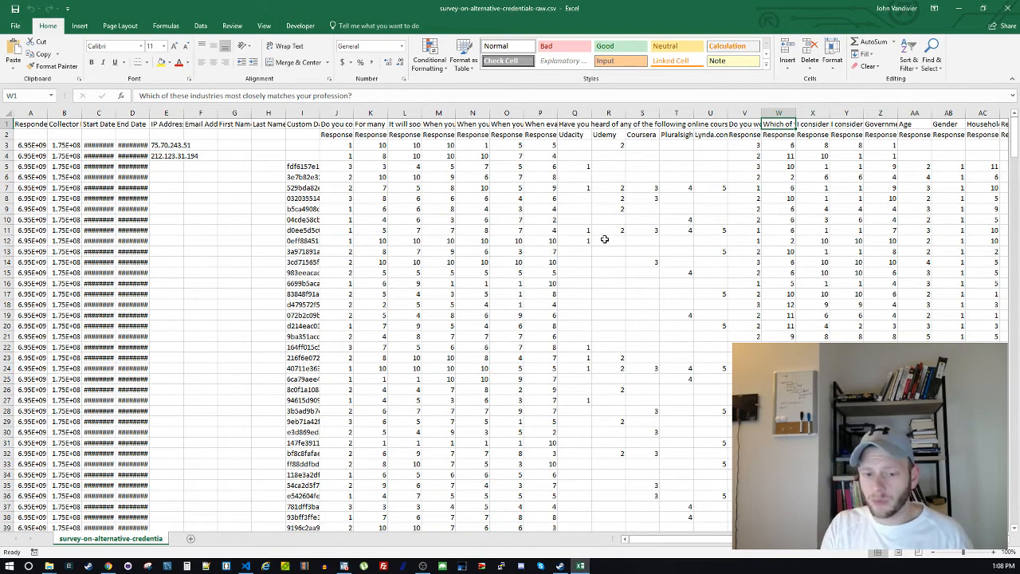
key(Right)
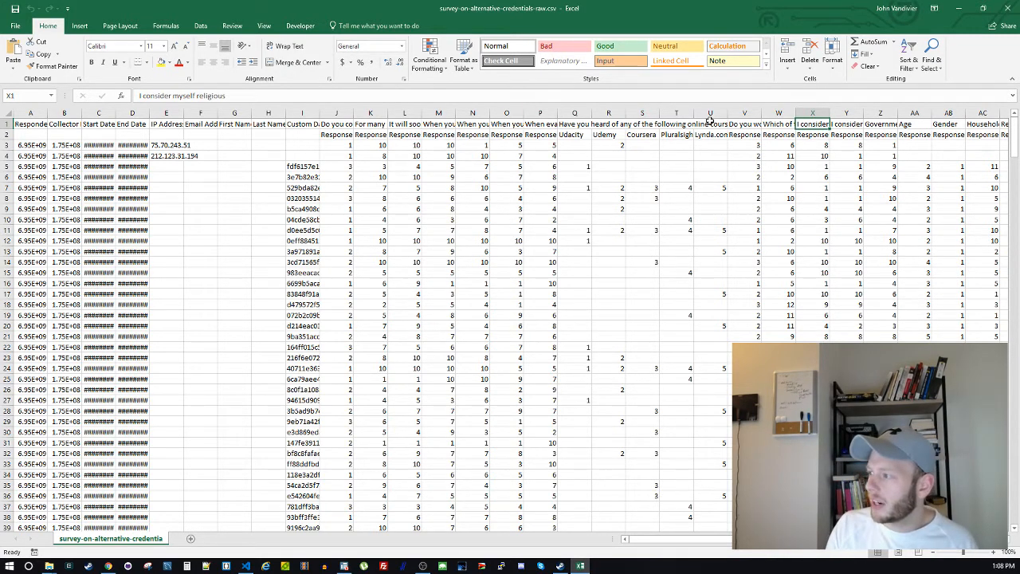
click(533, 126)
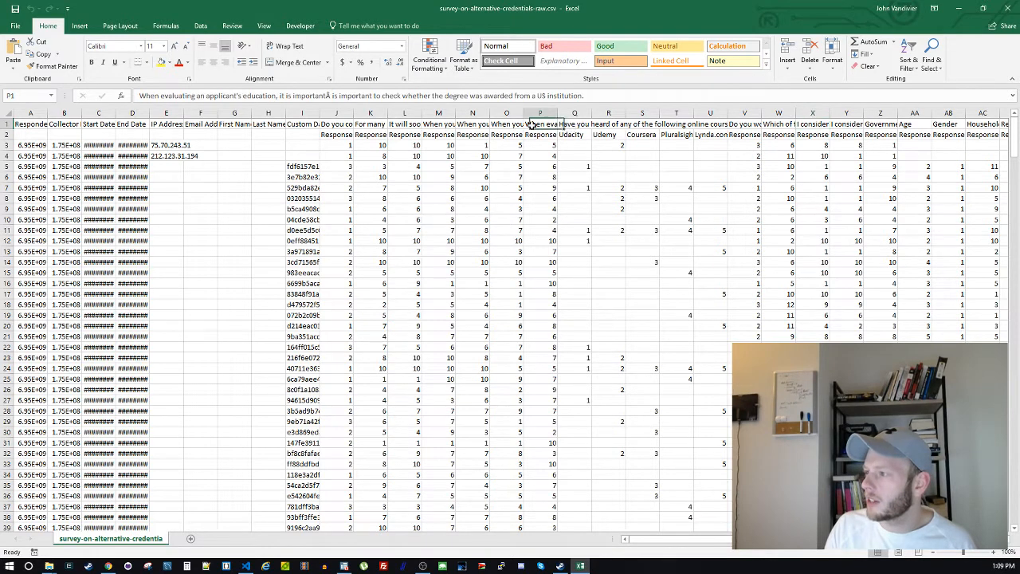
click(510, 127)
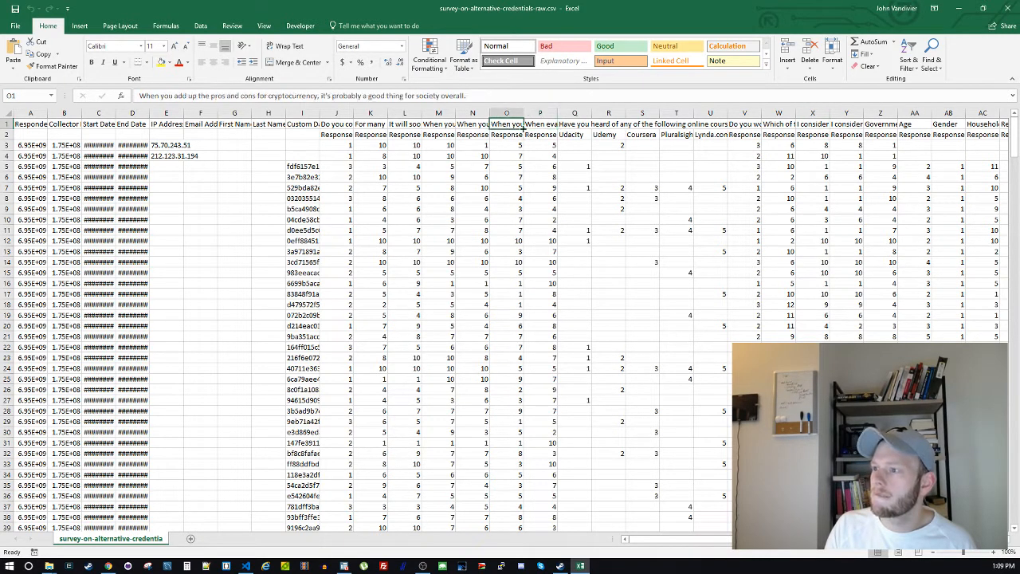
click(539, 128)
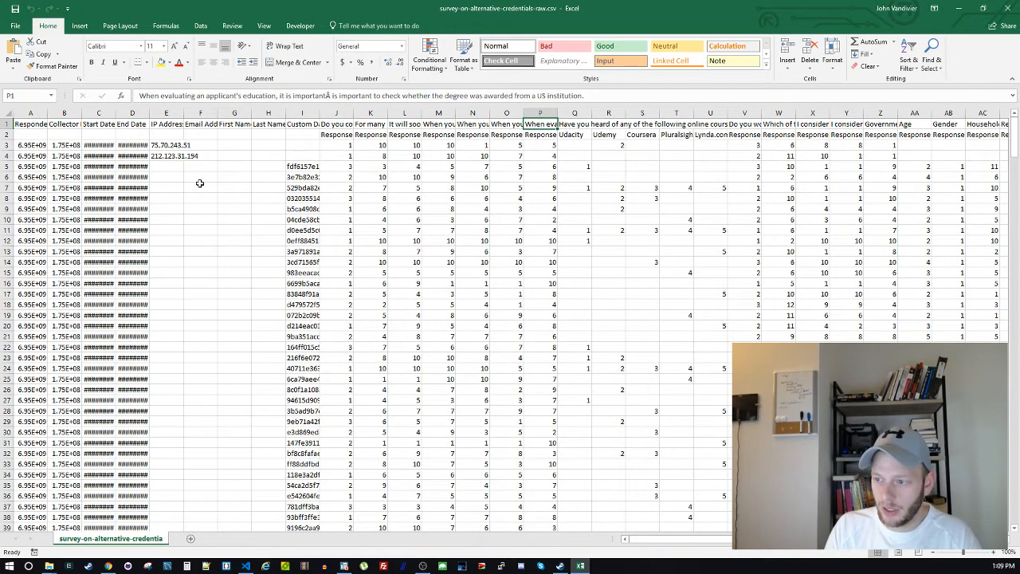
Read the industry, religious and Christian self-identification questions in W1 to Y1, continuing across the headers to Age in AA1
drag(200, 185, 225, 196)
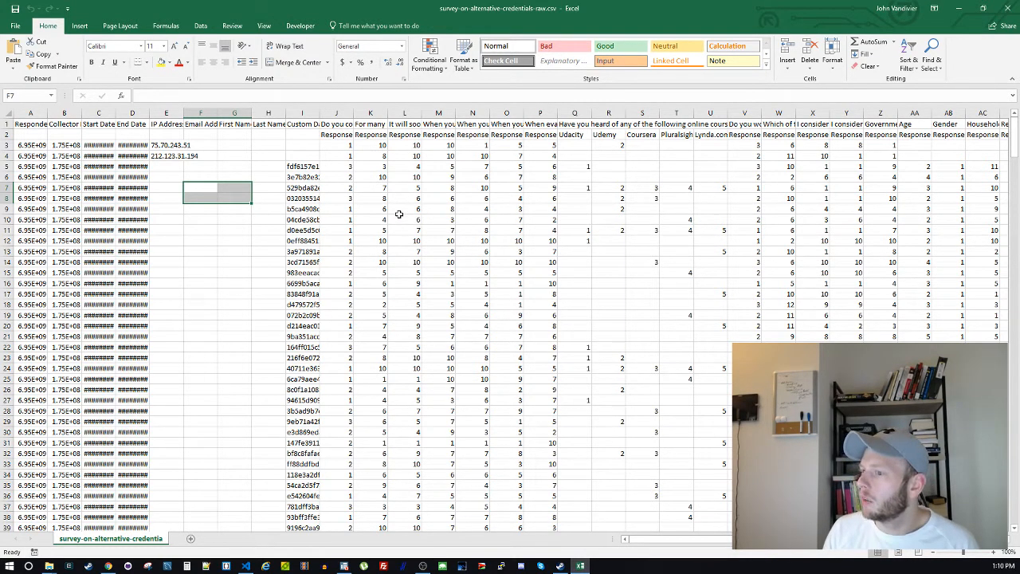
click(574, 209)
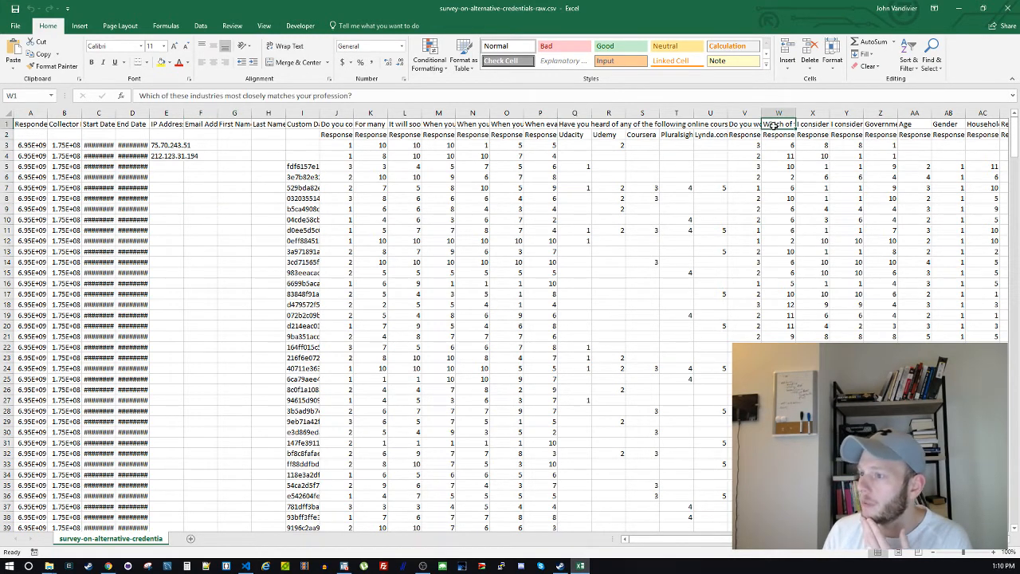
click(800, 125)
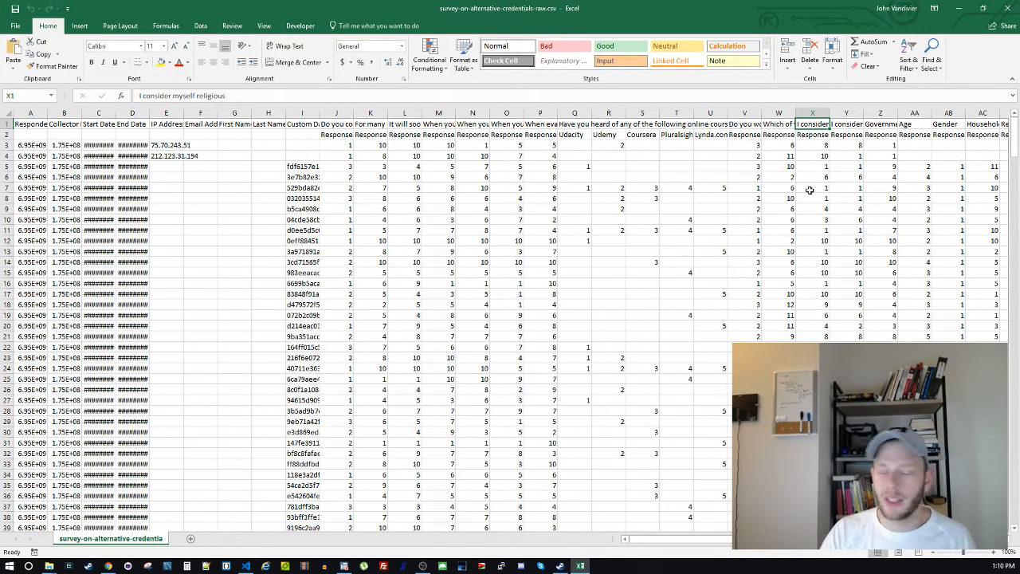
key(Right)
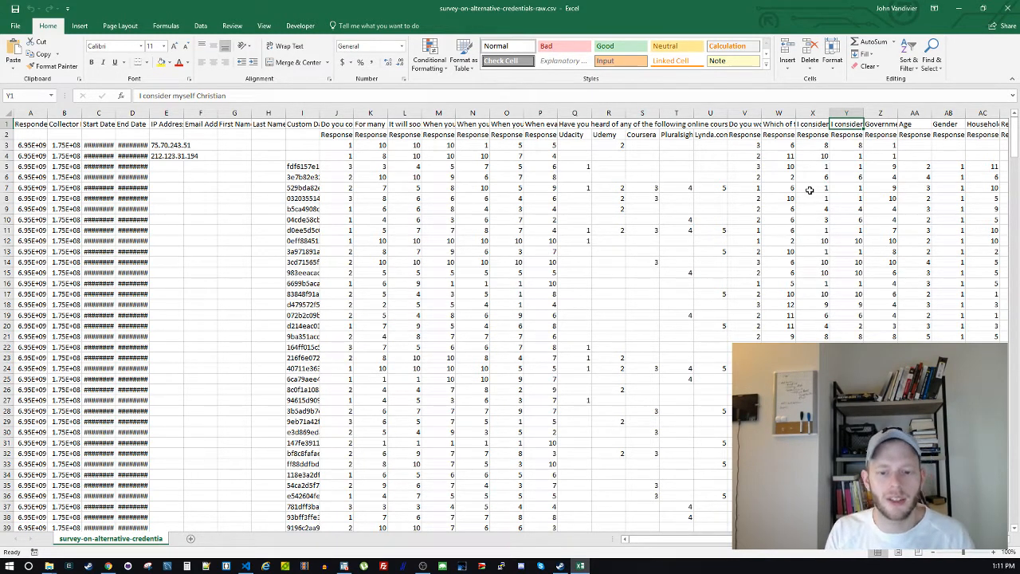
key(Right)
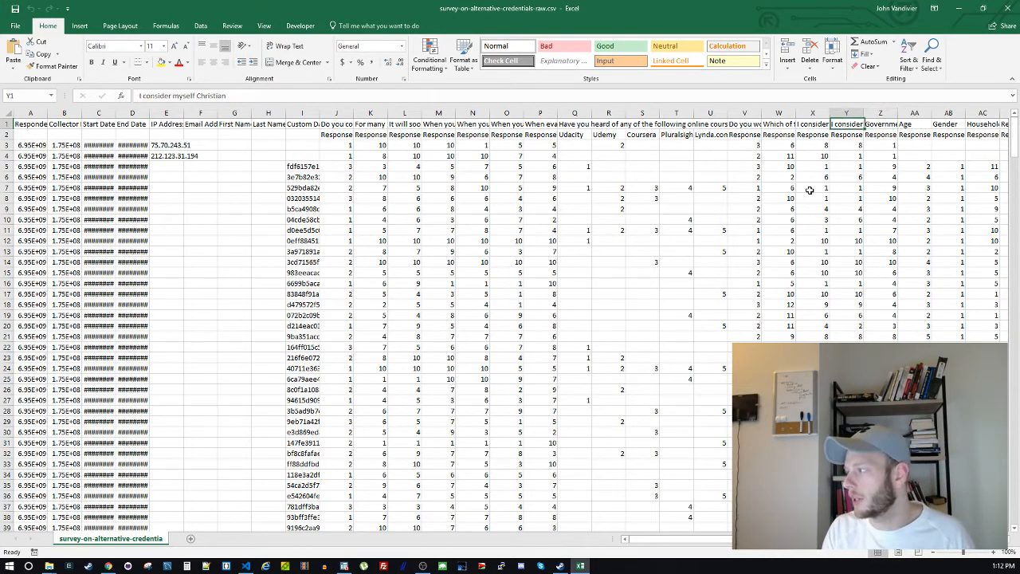
key(Right)
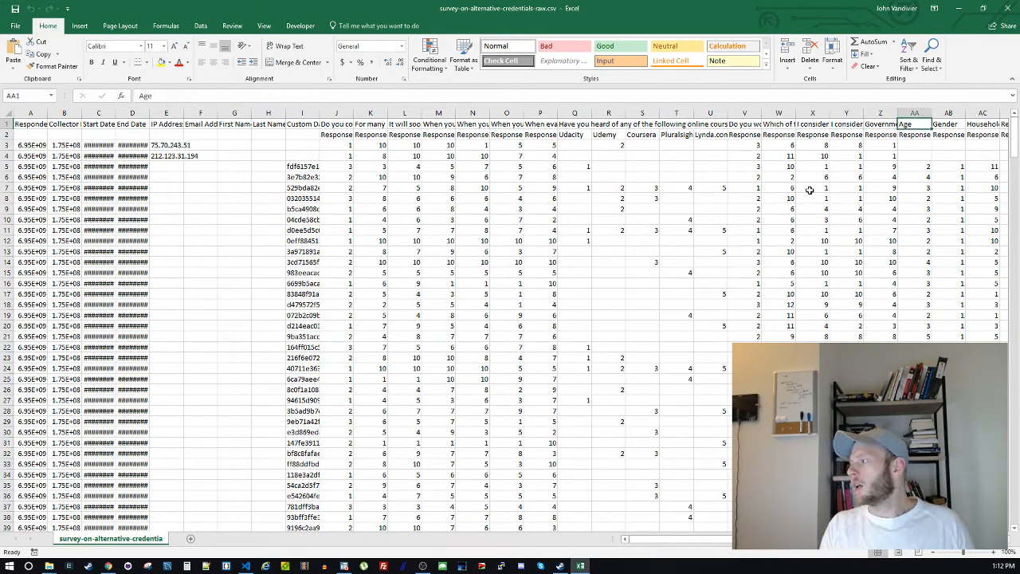
Check the coded responses under the Age header down to AA5, returning to AA1
key(Down)
key(Down)
key(Down)
key(Down)
key(Down)
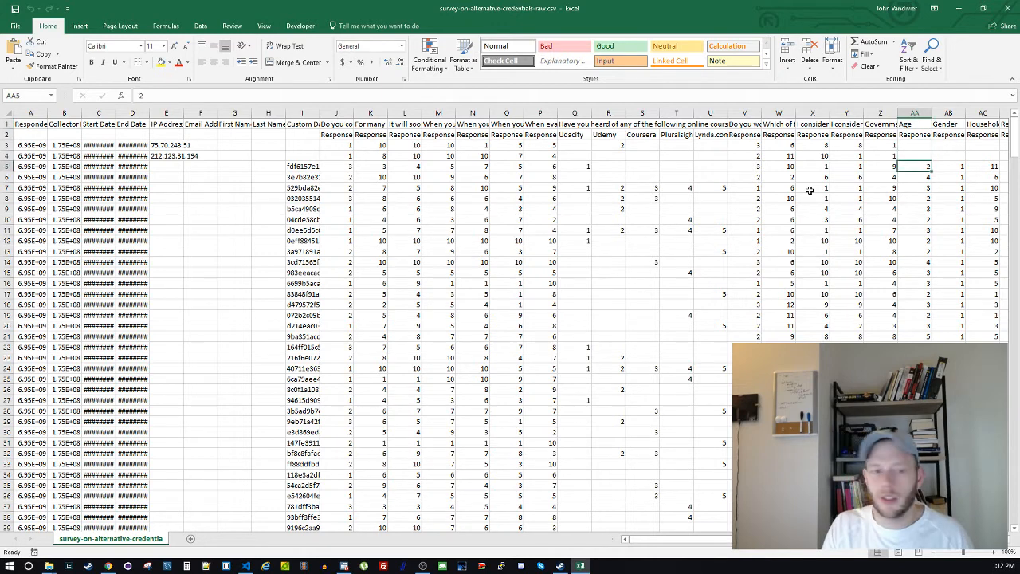
key(Up)
key(Up)
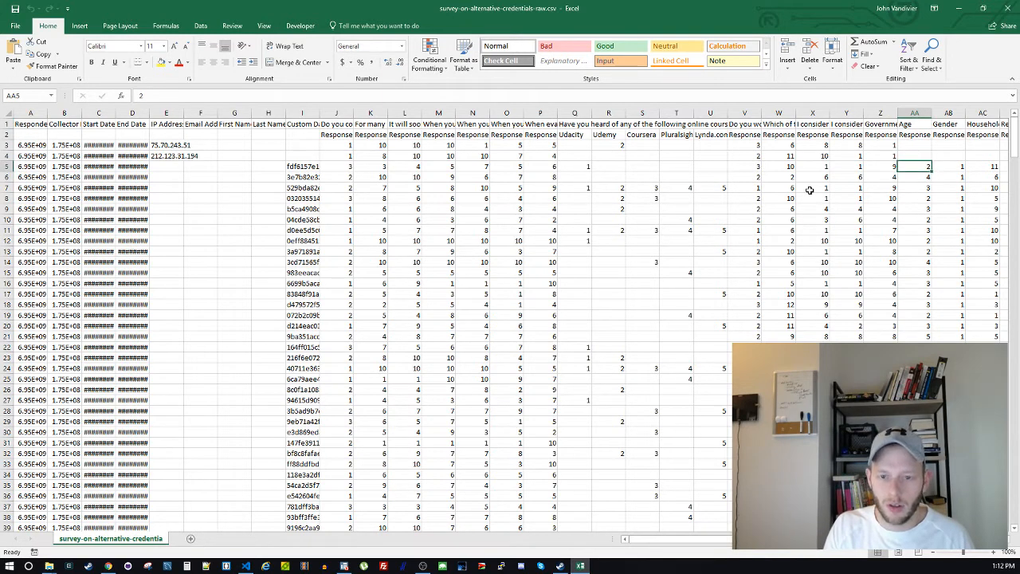
key(Up)
key(Up)
key(Up)
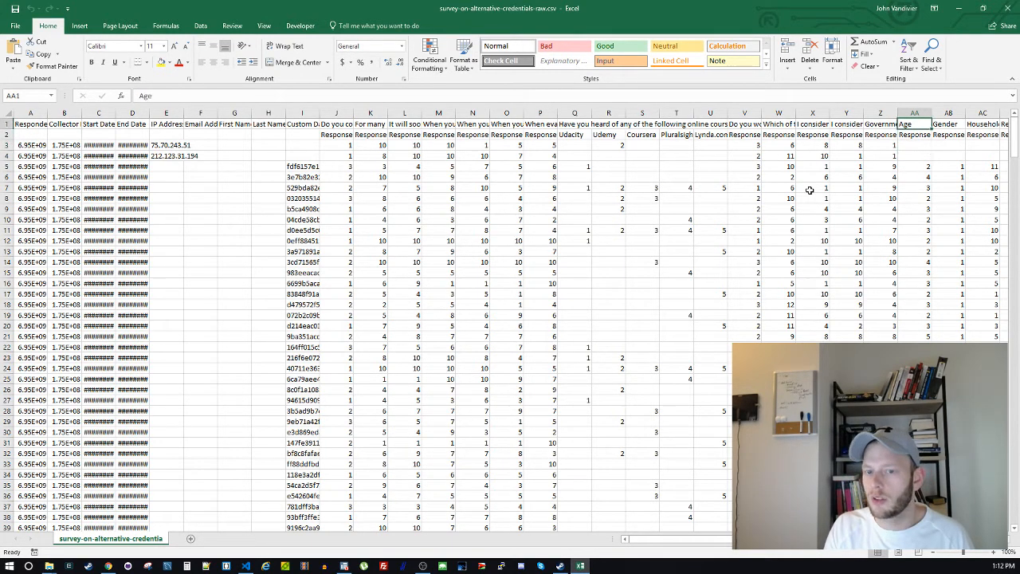
Review the demographic headers Gender, Household Income, Region and Device Type in AB1 to AE1
key(Right)
key(Right)
scroll(809, 190, right, 3)
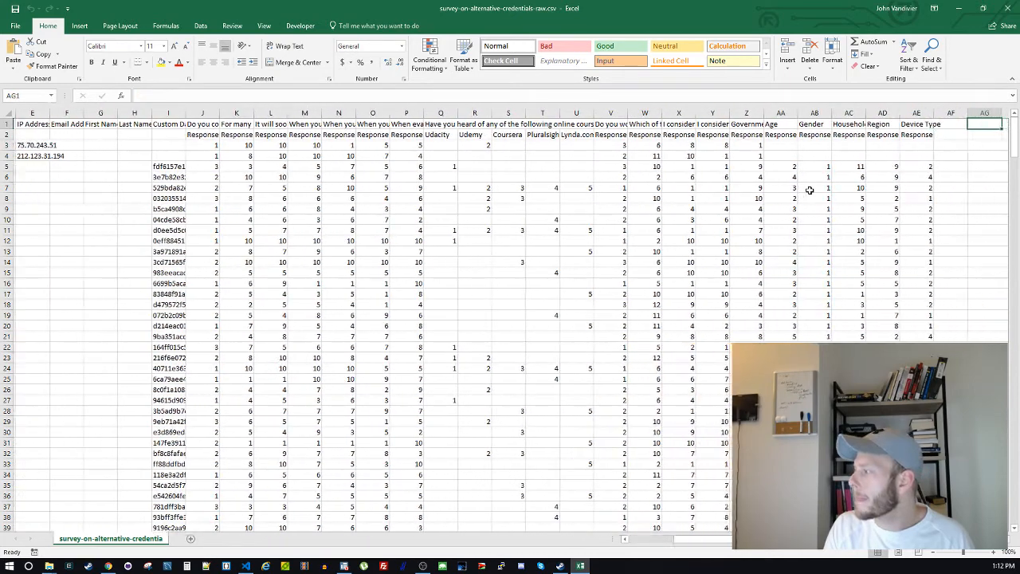
key(Left)
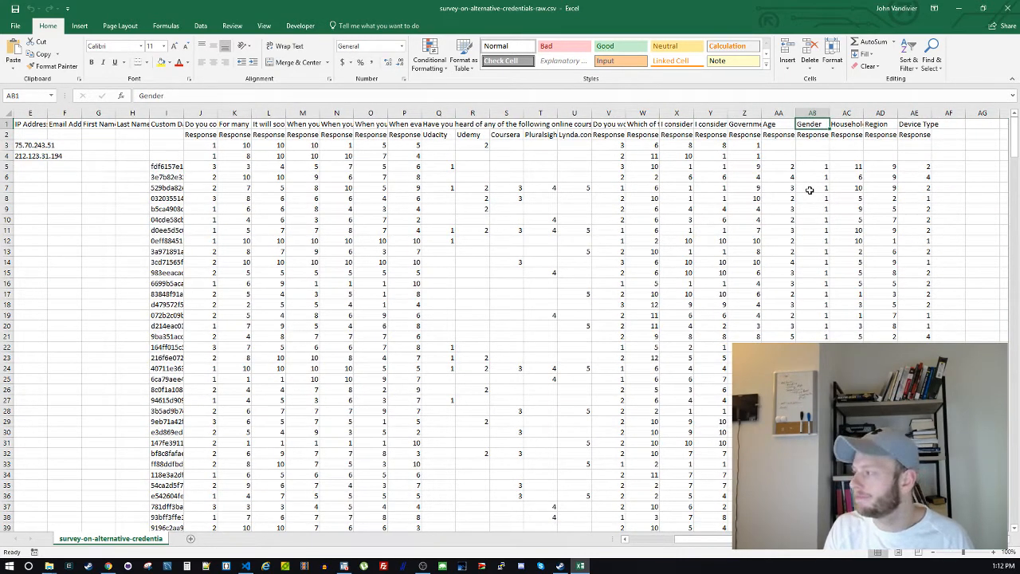
key(Right)
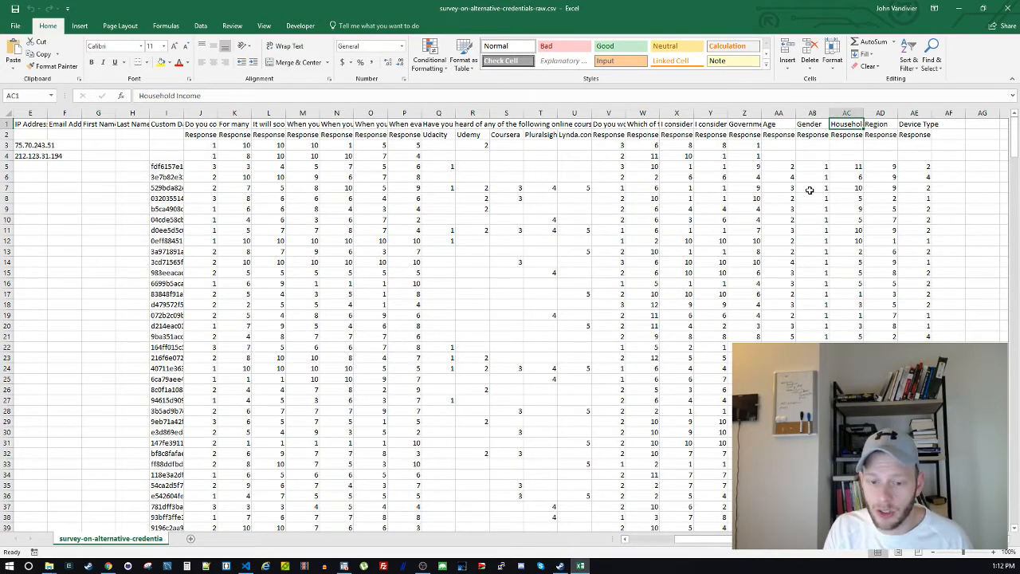
key(Right)
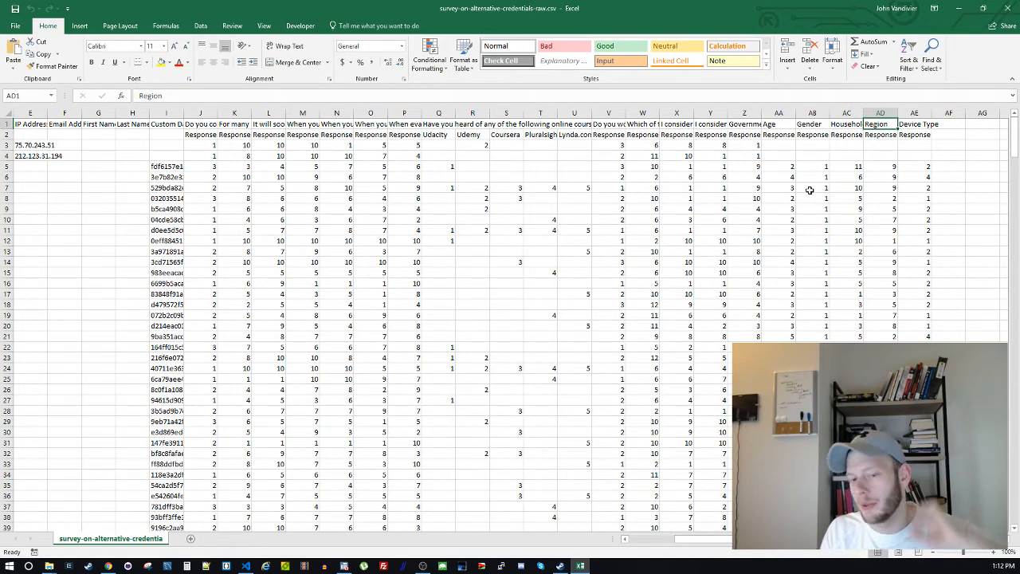
key(Right)
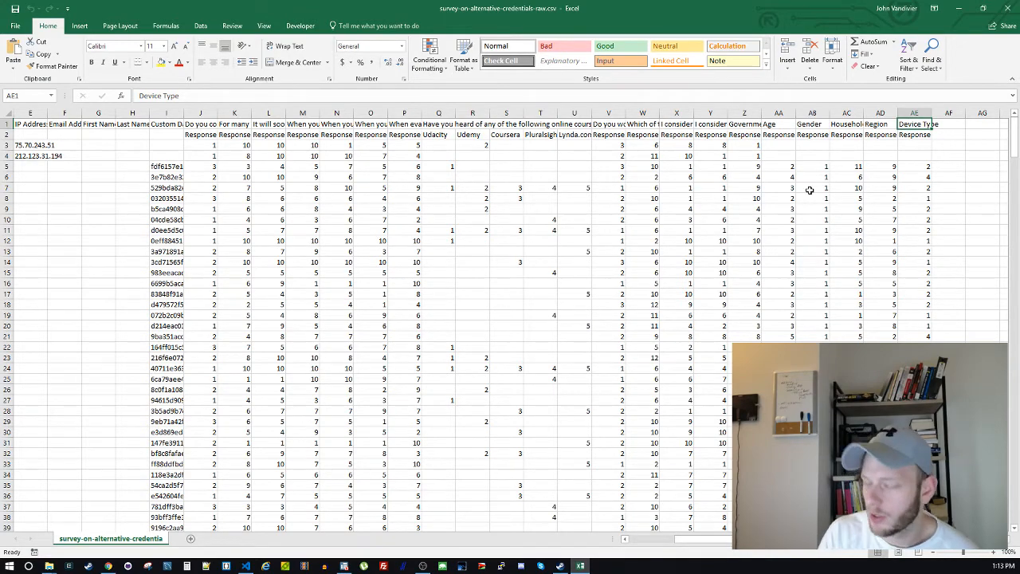
Go back across the header row to Respondent ID in A1
key(Left)
key(Left)
key(Left)
key(Left)
key(Left)
key(Left)
key(Left)
key(Left)
key(Left)
key(Left)
key(Left)
key(Left)
key(Left)
key(Left)
key(Left)
key(Left)
key(Left)
key(Left)
key(Left)
key(Left)
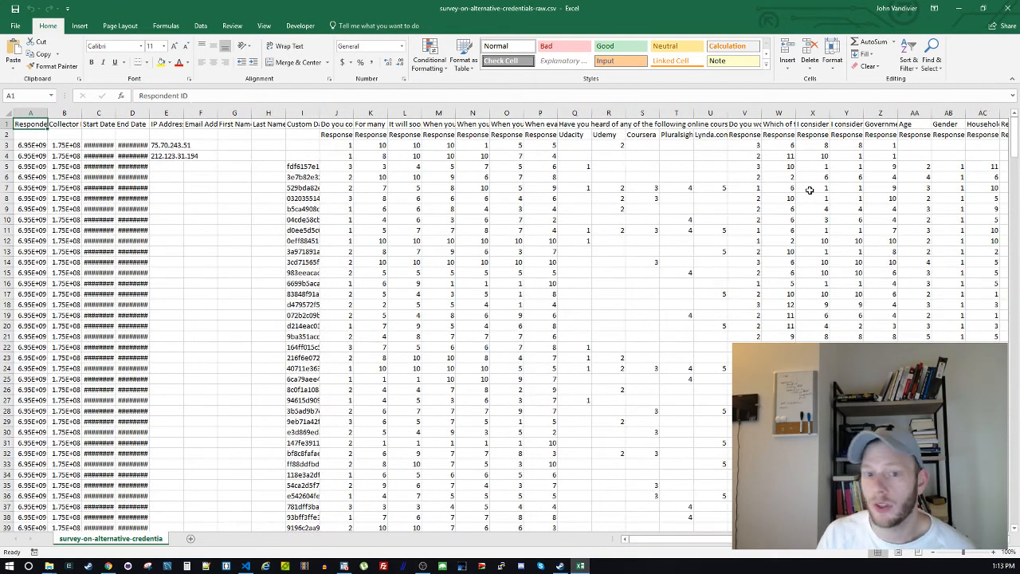
Minimize the raw survey spreadsheet and switch to Visual Studio Code, going to the end of analysis-0-vars.do
click(985, 7)
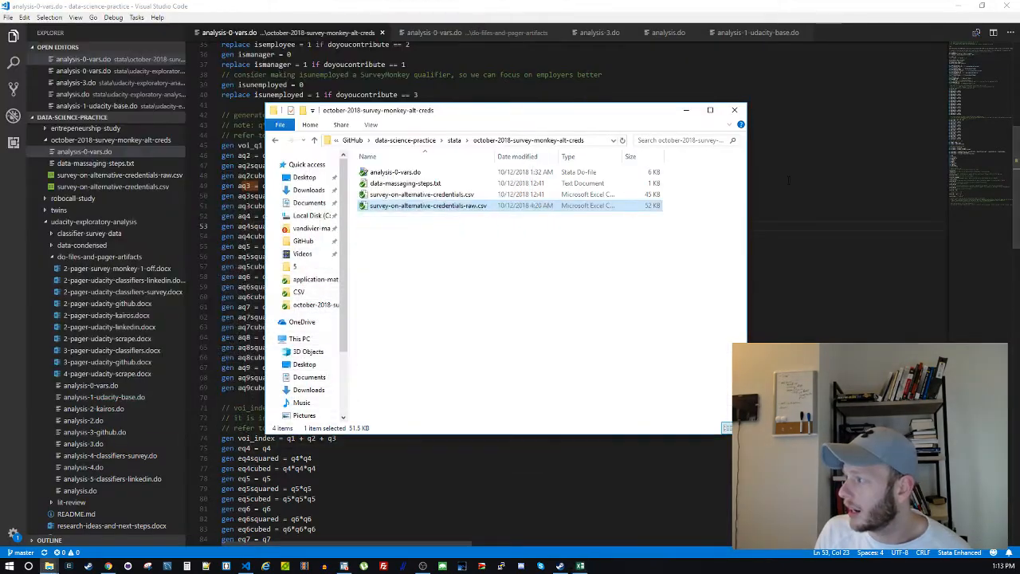
click(789, 182)
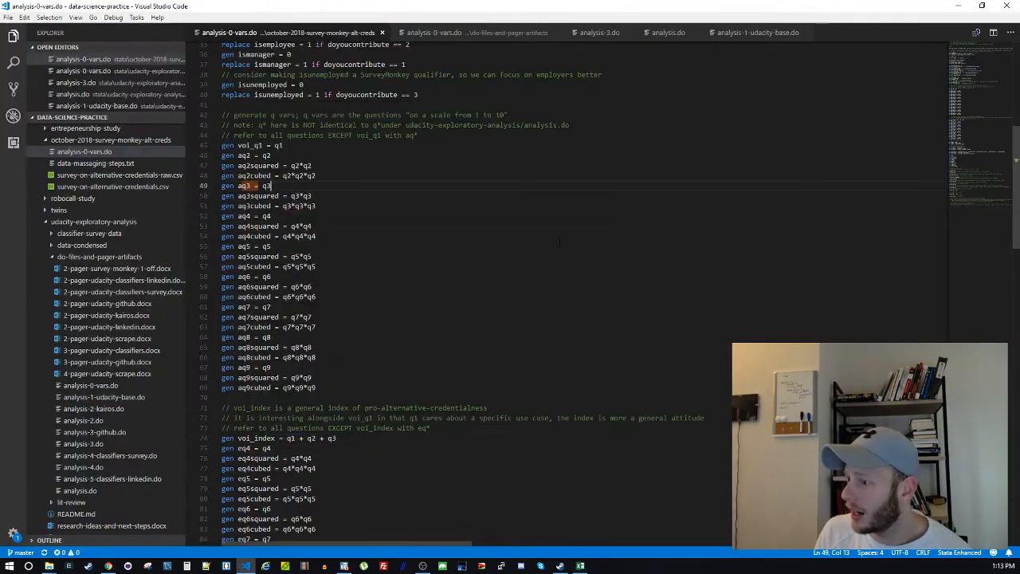
key(ctrl+a)
key(Down)
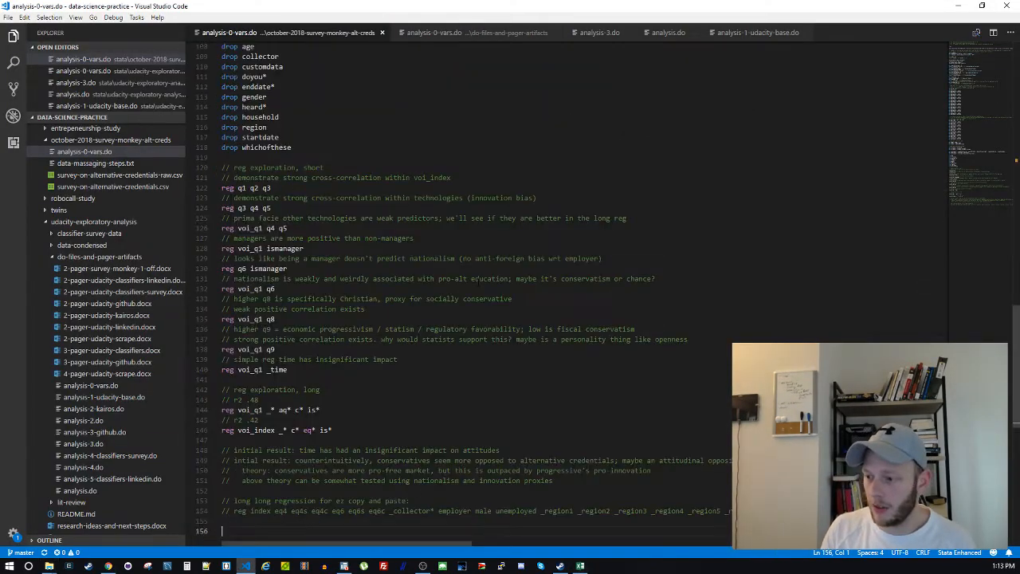
Examine the long voi_q1 regression on line 144 and its r2 comment, highlighting the predictors "_* aq* c* is*"
drag(247, 399, 333, 431)
click(346, 400)
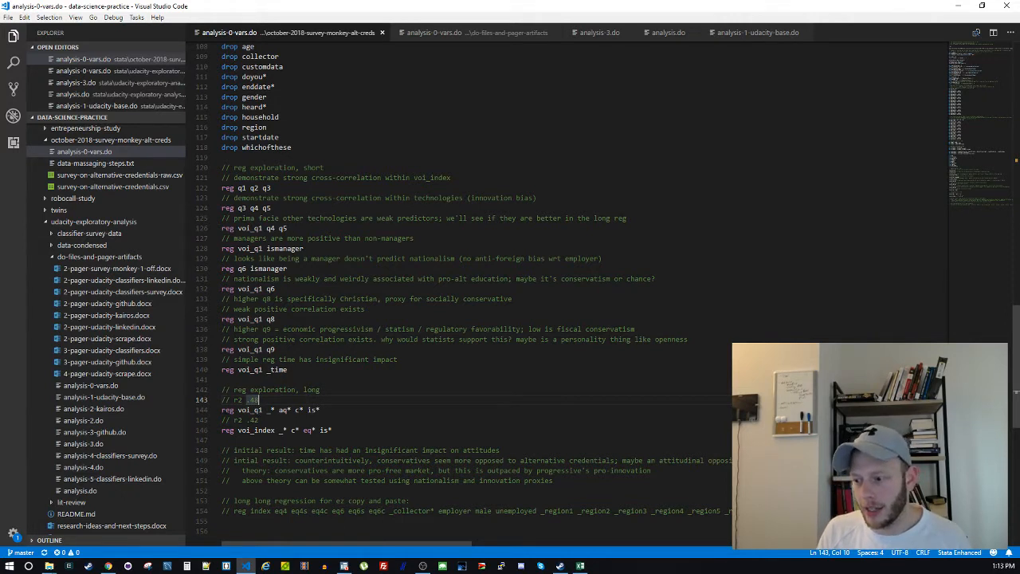
drag(226, 410, 387, 411)
click(389, 410)
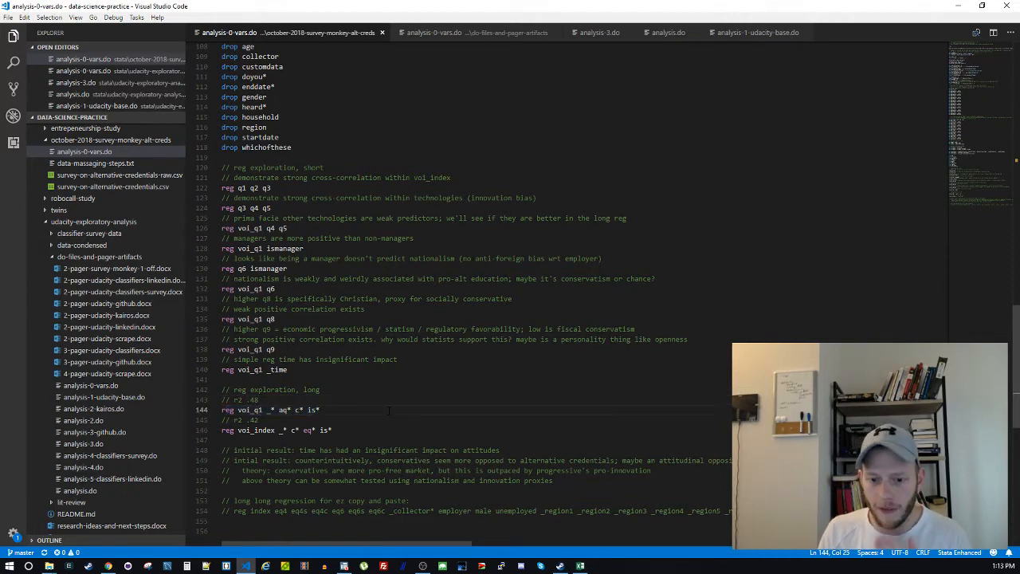
drag(267, 410, 321, 410)
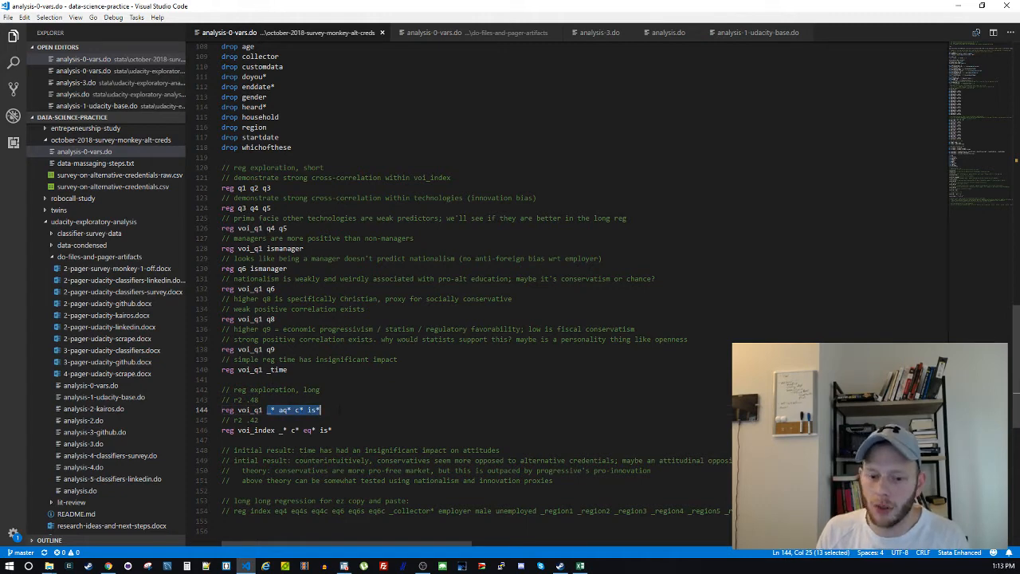
Review the q variable definitions and highlight q1 in the voi_q1 definition on line 45
scroll(338, 410, up, 2)
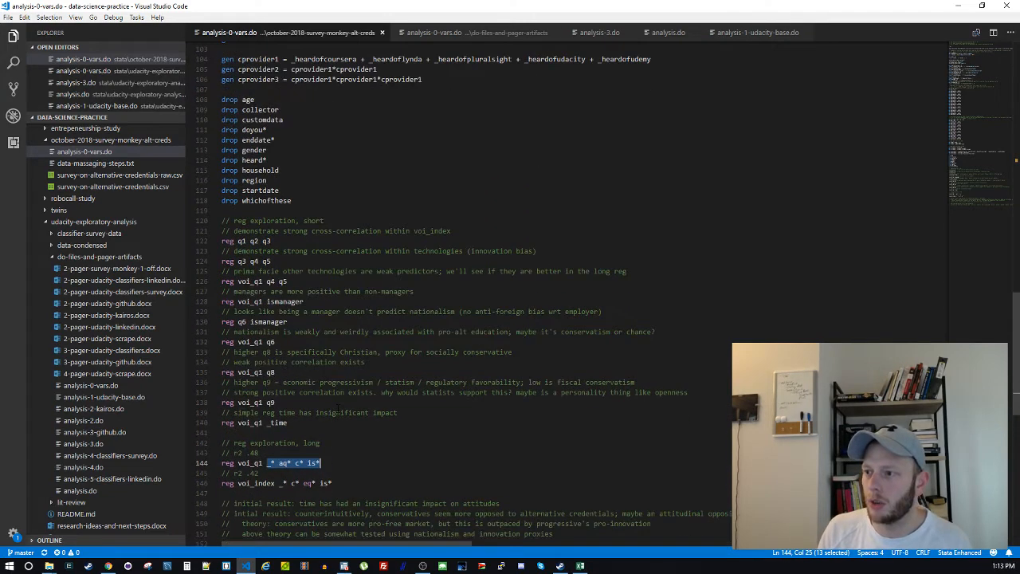
scroll(338, 408, up, 6)
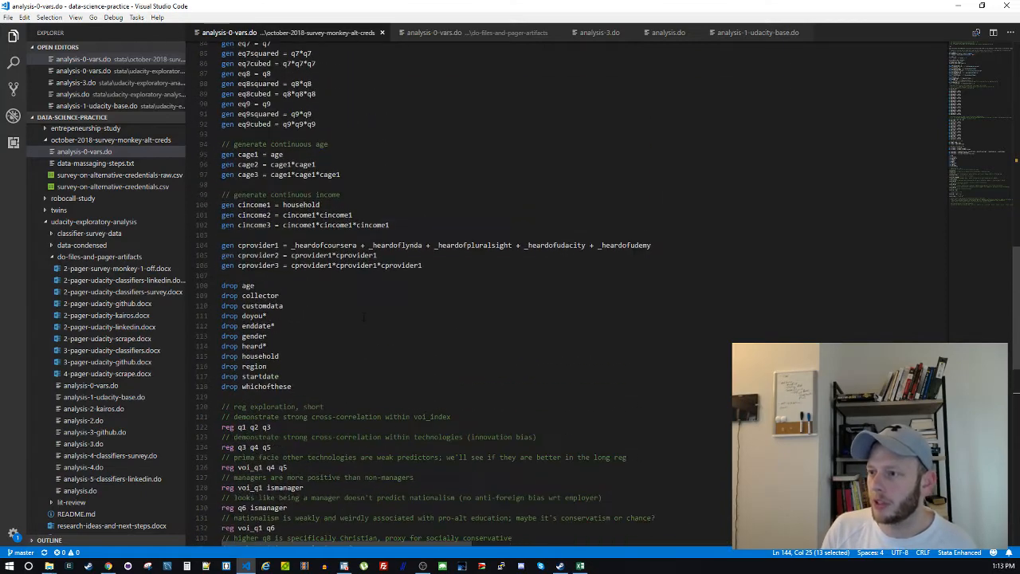
click(1016, 257)
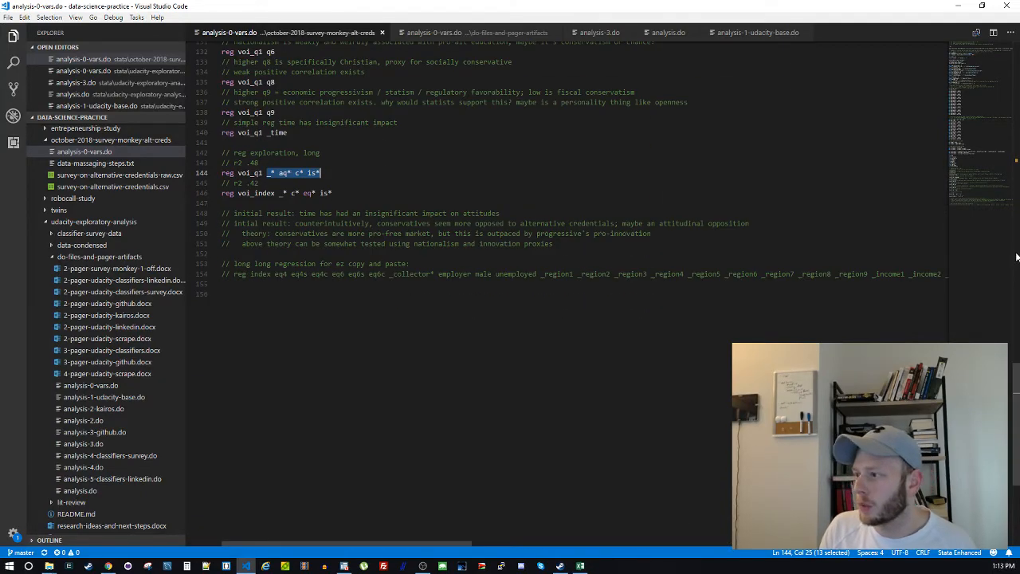
click(1019, 349)
drag(1017, 373, 990, 140)
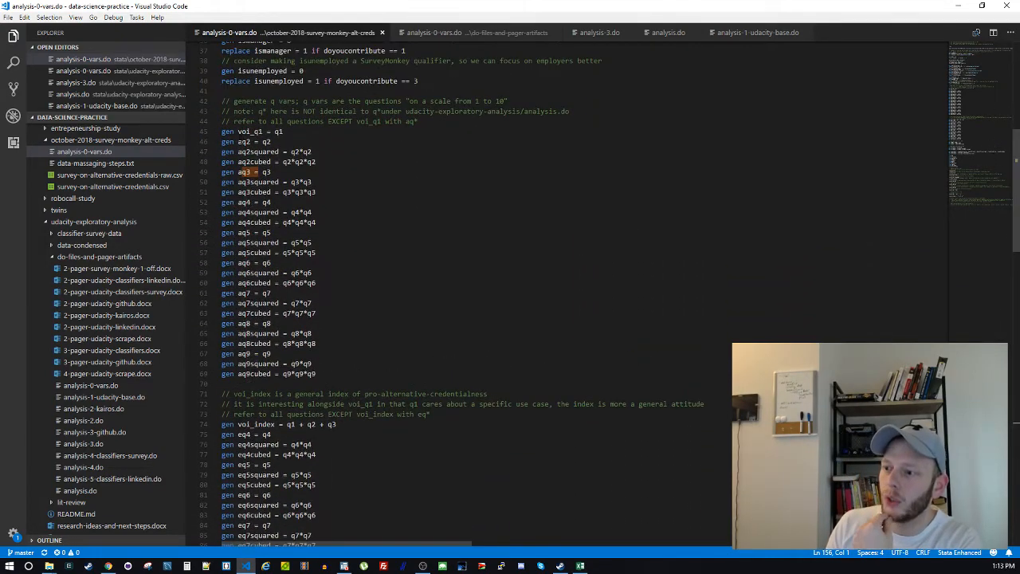
double_click(243, 142)
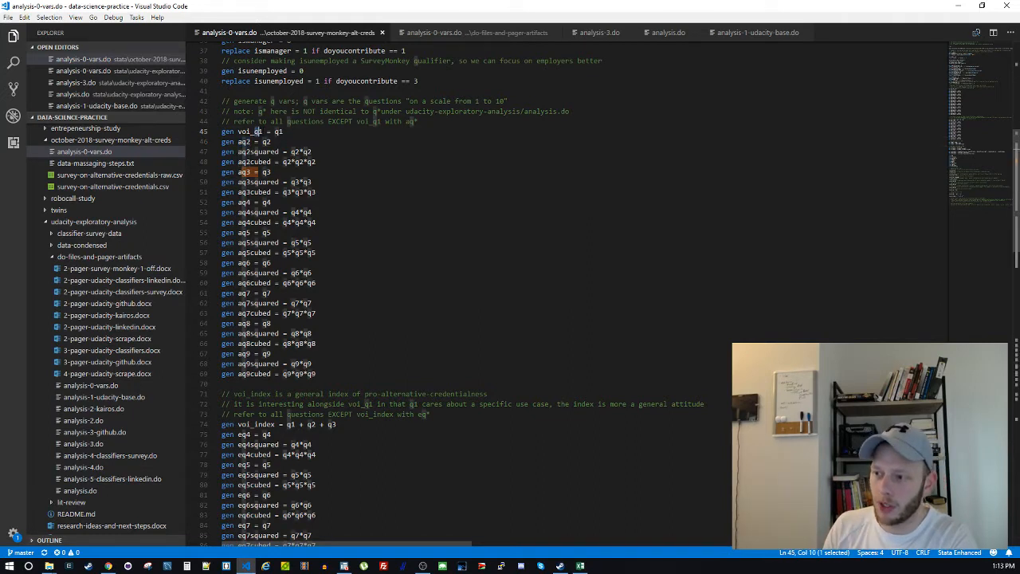
drag(253, 131, 263, 131)
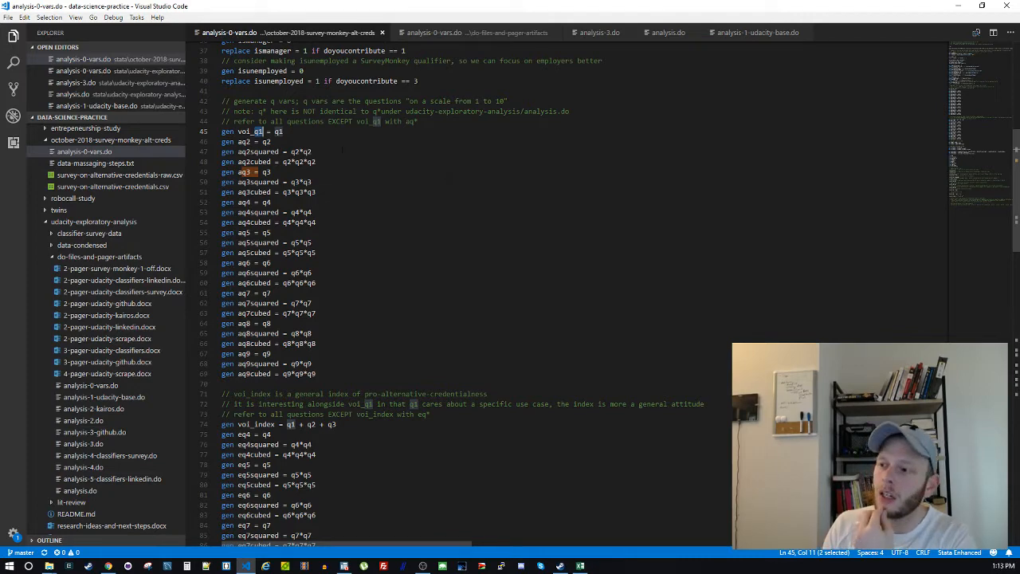
Return to the long regression exploration and highlight the aq* term in the voi_q1 regression on line 144
scroll(342, 149, down, 10)
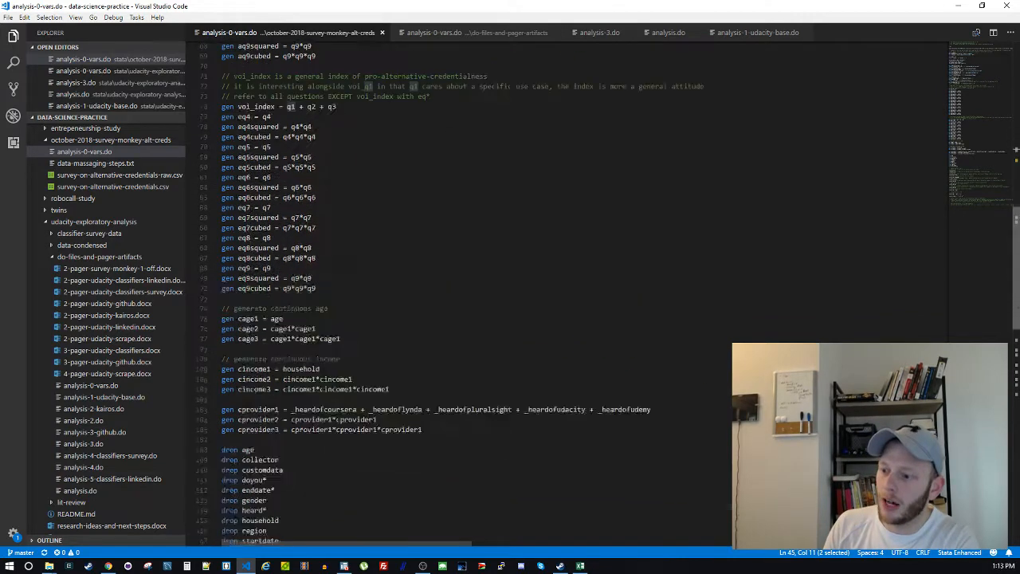
scroll(464, 250, down, 16)
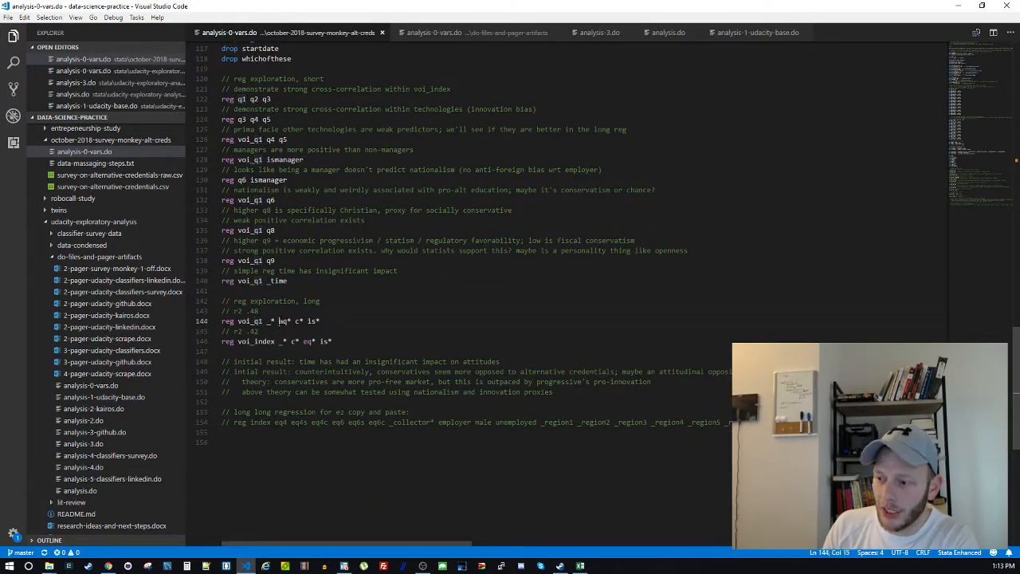
drag(279, 321, 293, 321)
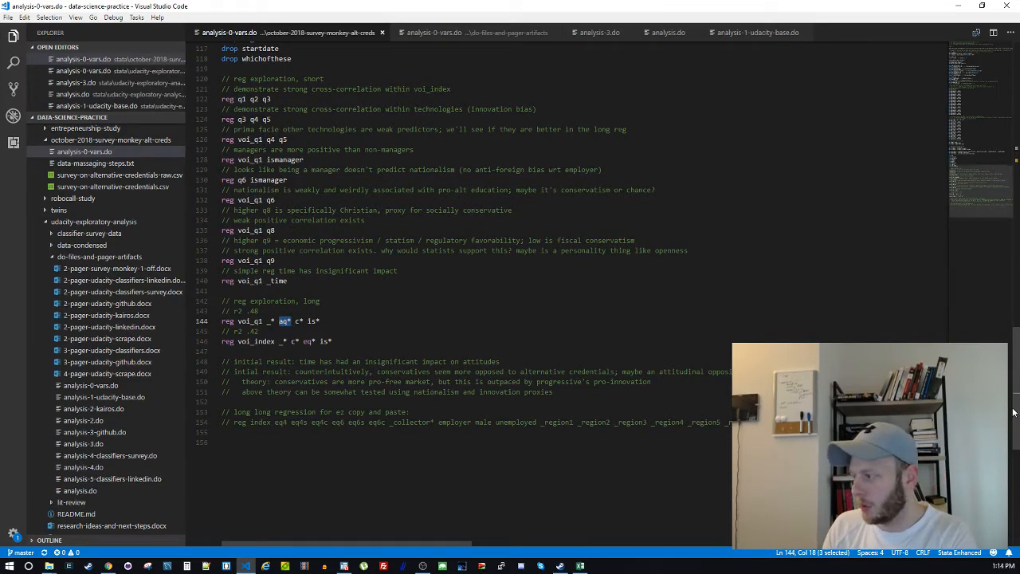
Find the voi_index definition on line 74 and highlight its components "q1 + q2 + q3"
scroll(1003, 264, down, 5)
scroll(1003, 264, up, 17)
scroll(1003, 264, up, 12)
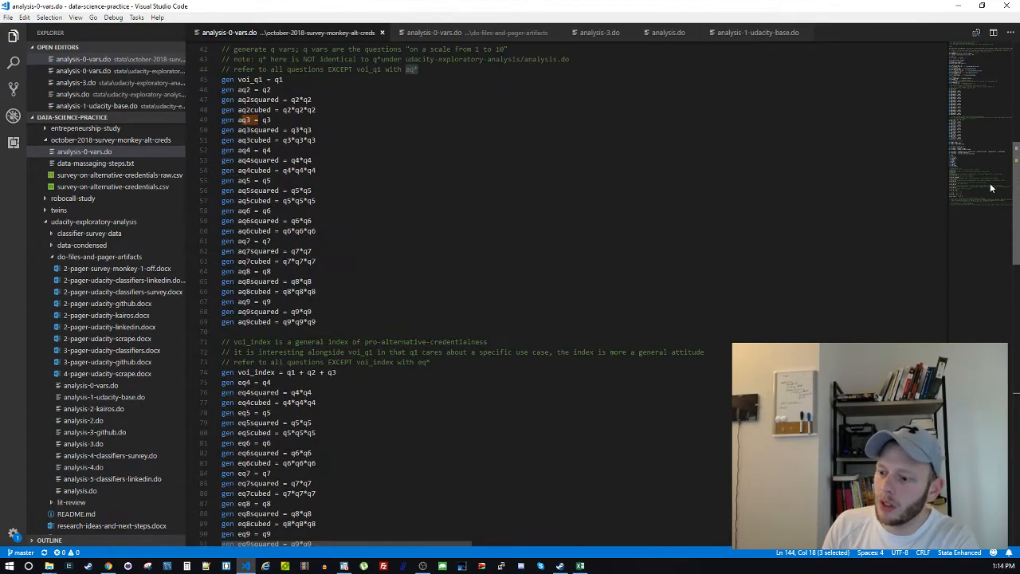
drag(990, 184, 985, 215)
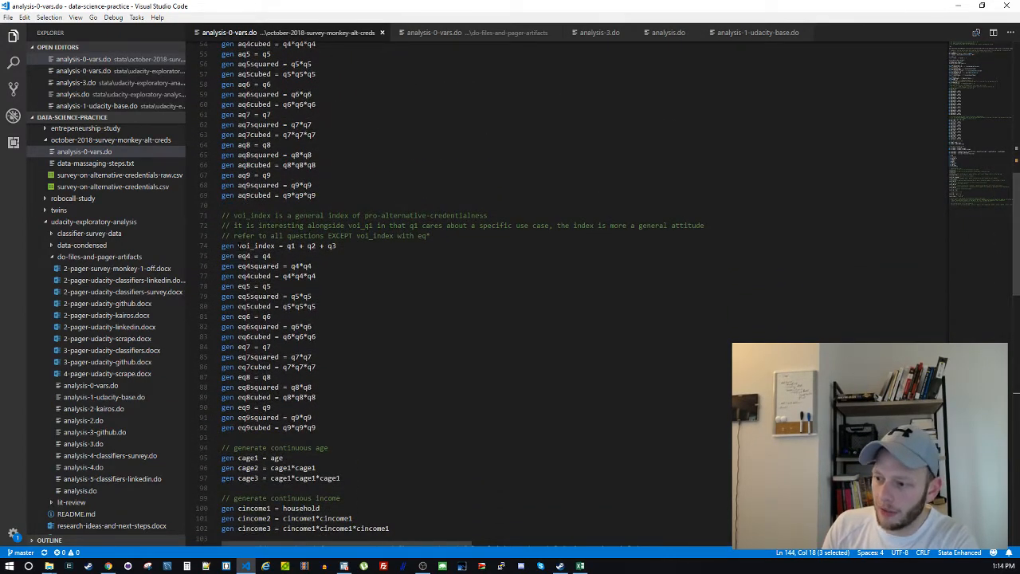
drag(238, 247, 342, 248)
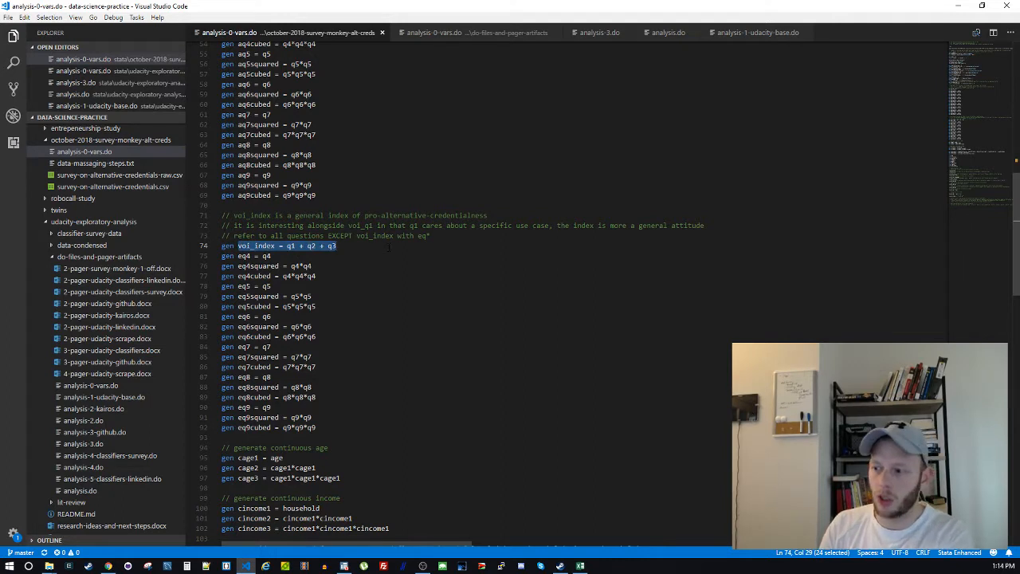
drag(239, 255, 338, 246)
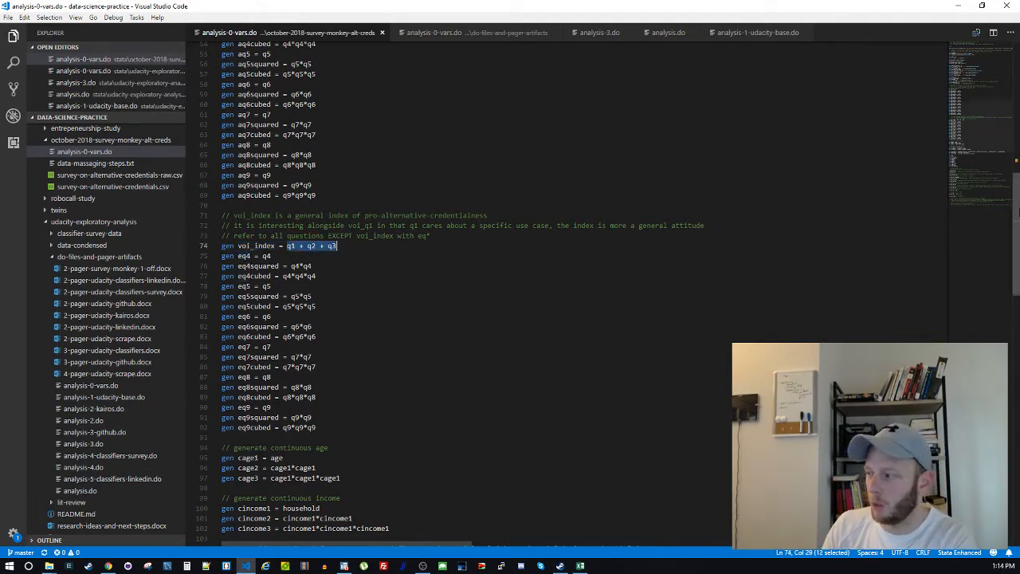
Return to the long regression exploration and highlight the predictors "_* aq* c* is*" in the voi_q1 regression on line 144
drag(1017, 207, 1016, 376)
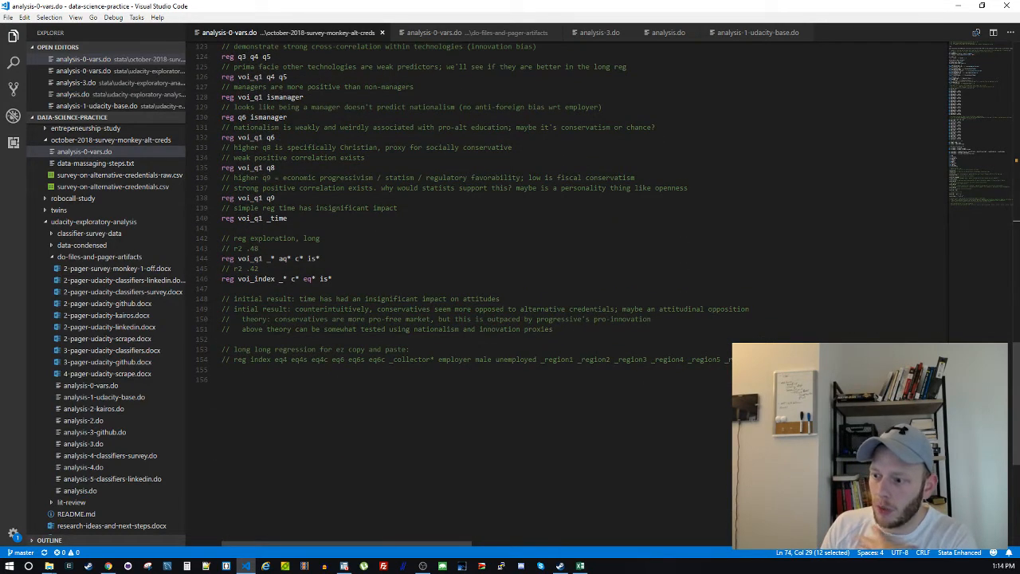
drag(341, 259, 348, 287)
click(348, 285)
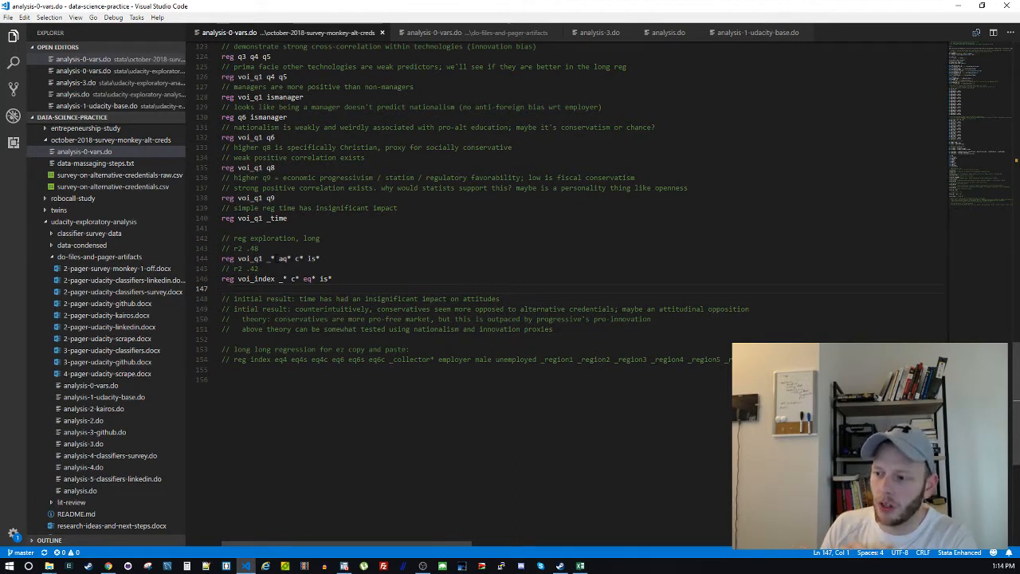
drag(279, 258, 351, 258)
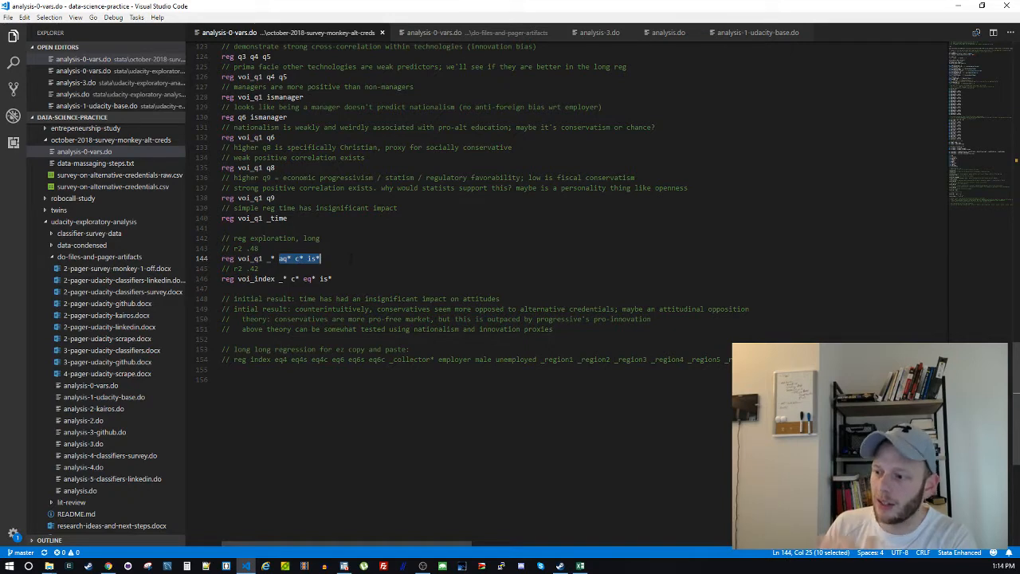
drag(269, 259, 320, 258)
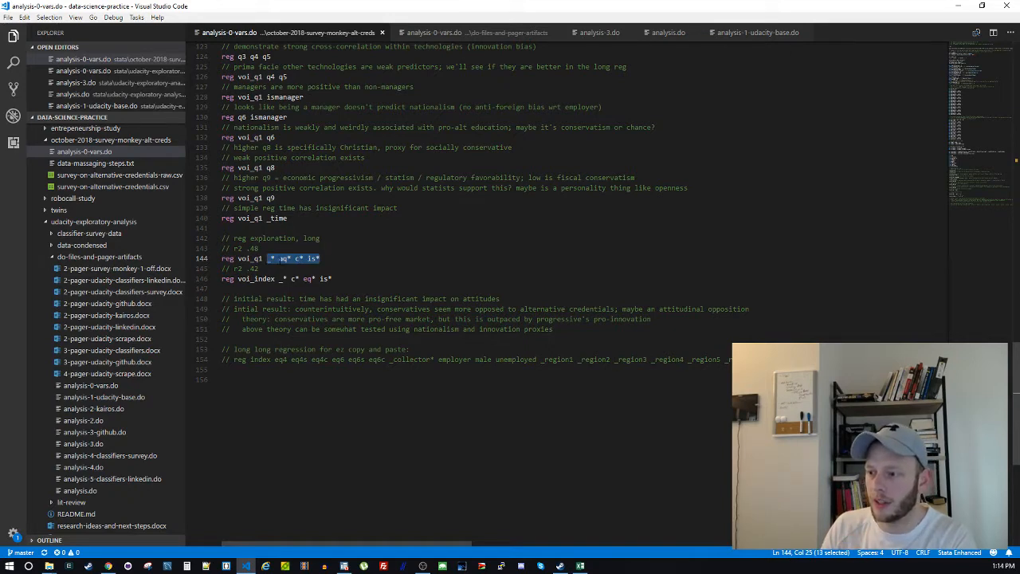
Review the _heardof provider variables, highlighting _heardoflynda on lines 26 and 25, and highlight the drop statements through line 118
drag(1017, 359, 1007, 58)
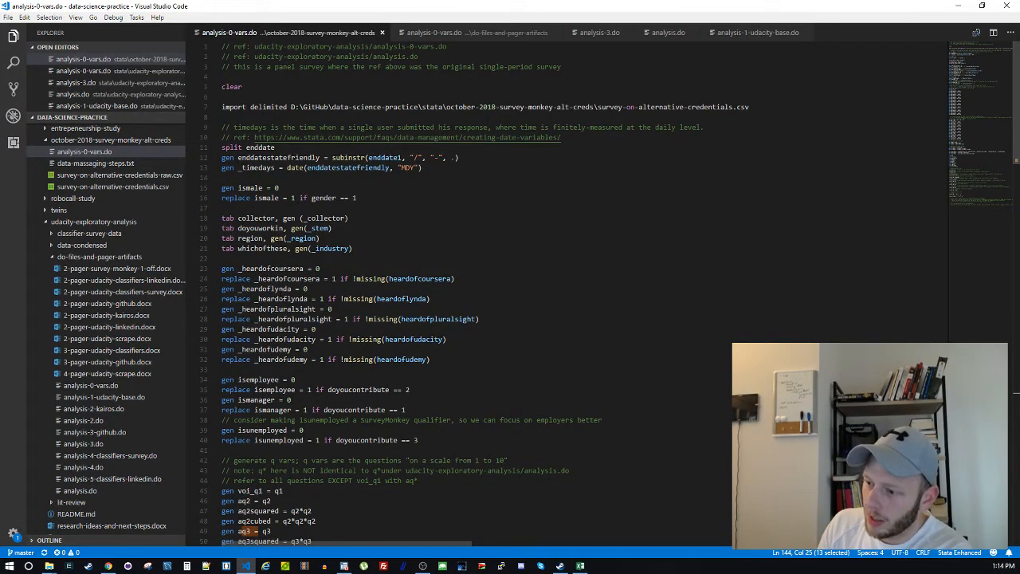
double_click(279, 299)
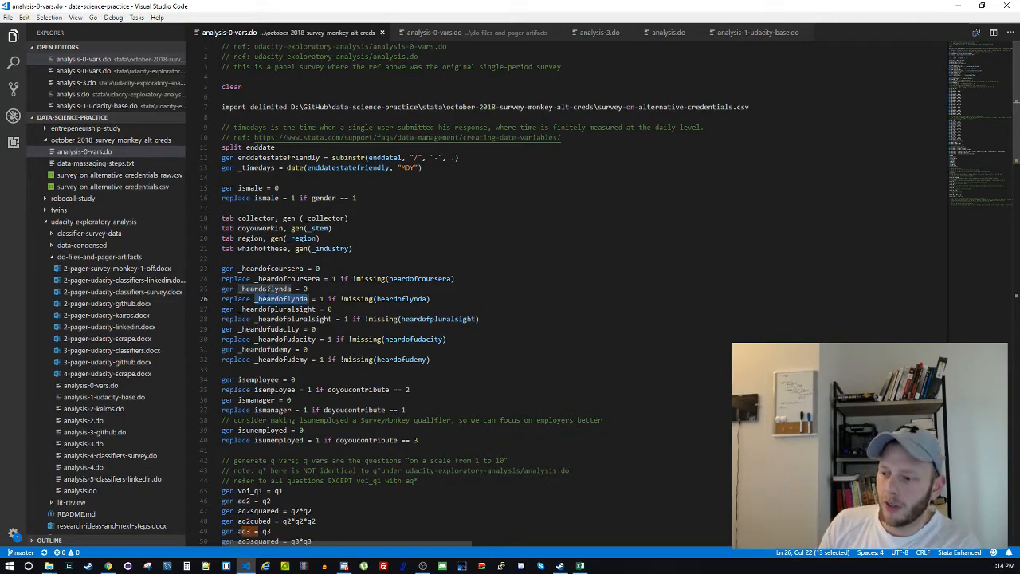
double_click(279, 289)
click(1016, 259)
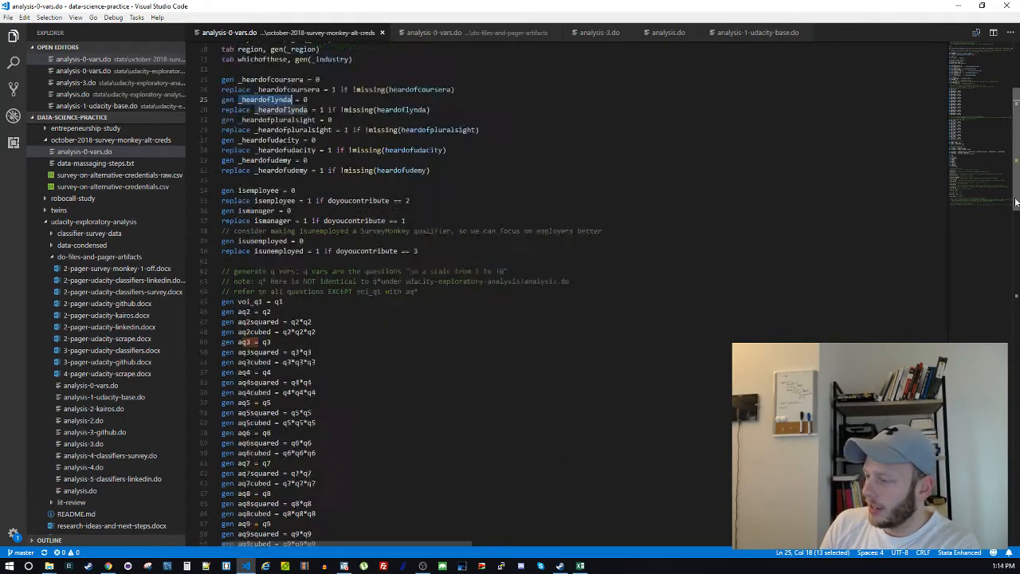
scroll(1016, 259, down, 15)
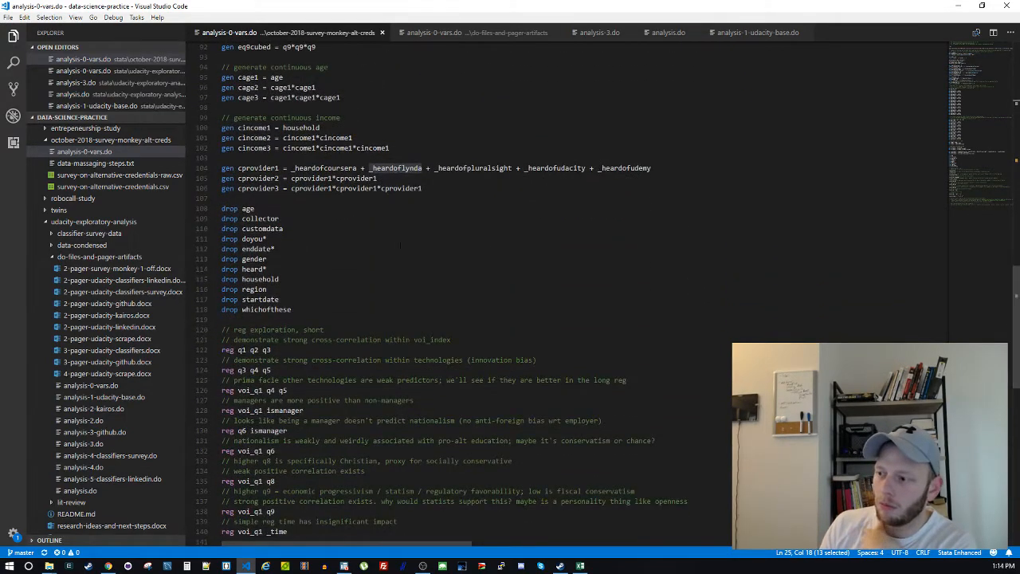
drag(431, 188, 293, 311)
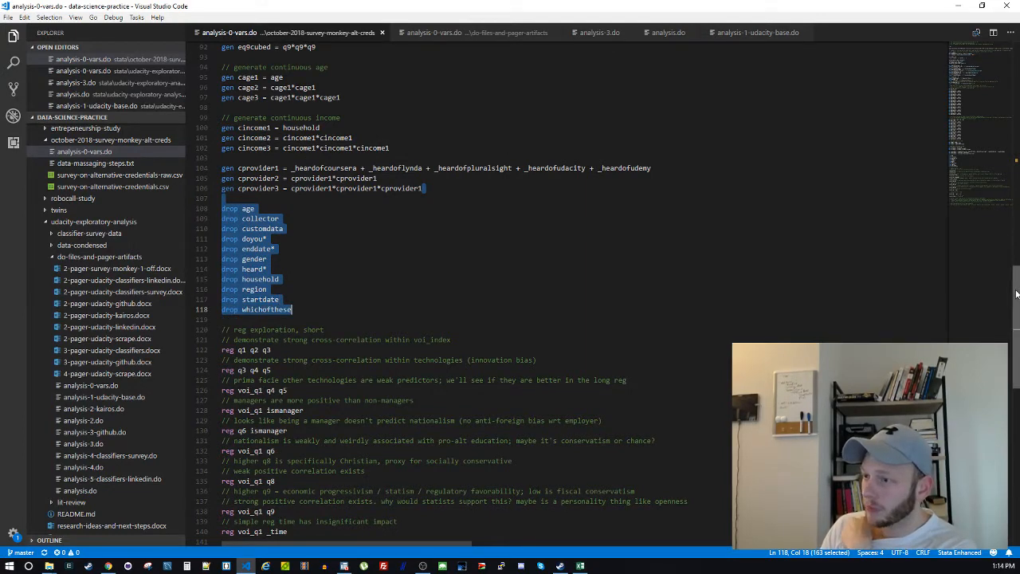
Compare the two long regressions on lines 144 and 146, highlighting eq and the dependent variables voi_index and voi_q1
click(1009, 409)
scroll(1008, 408, up, 7)
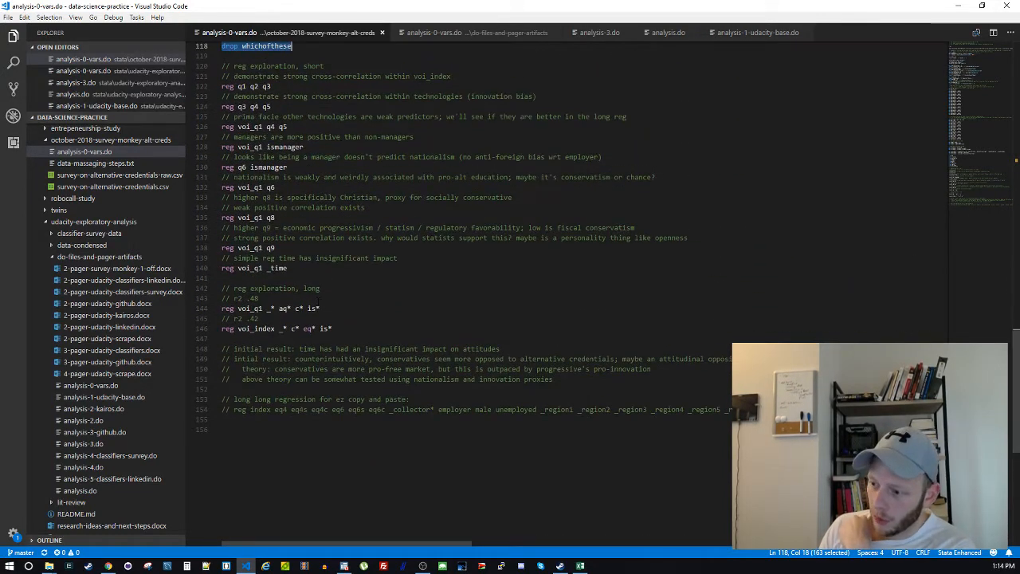
drag(318, 301, 349, 329)
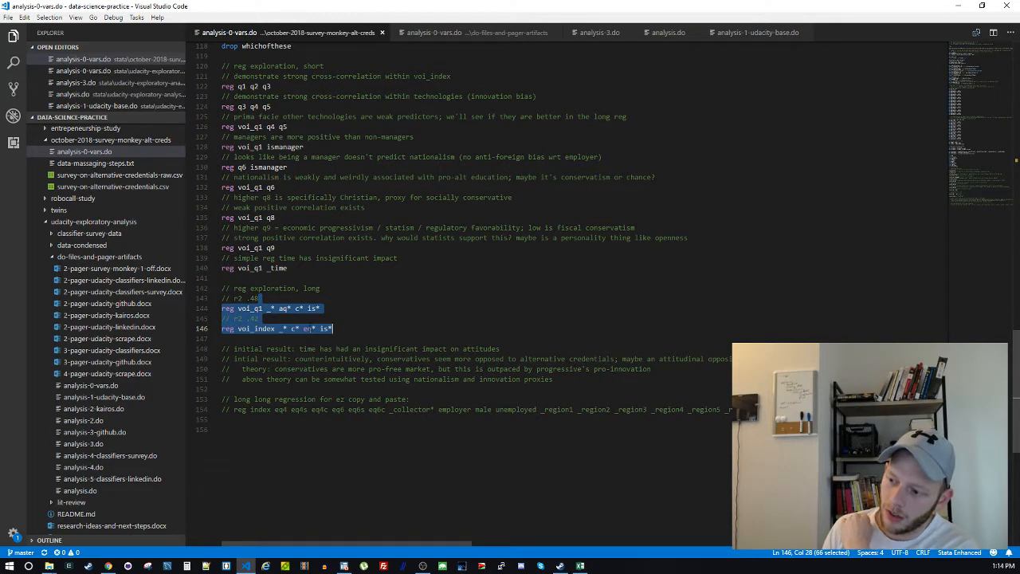
double_click(309, 329)
double_click(256, 329)
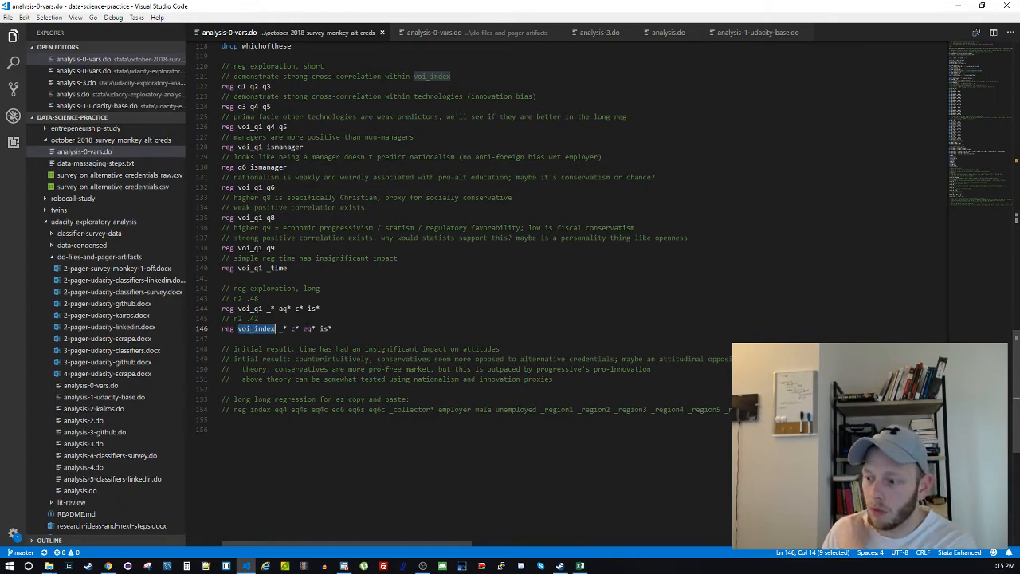
double_click(251, 308)
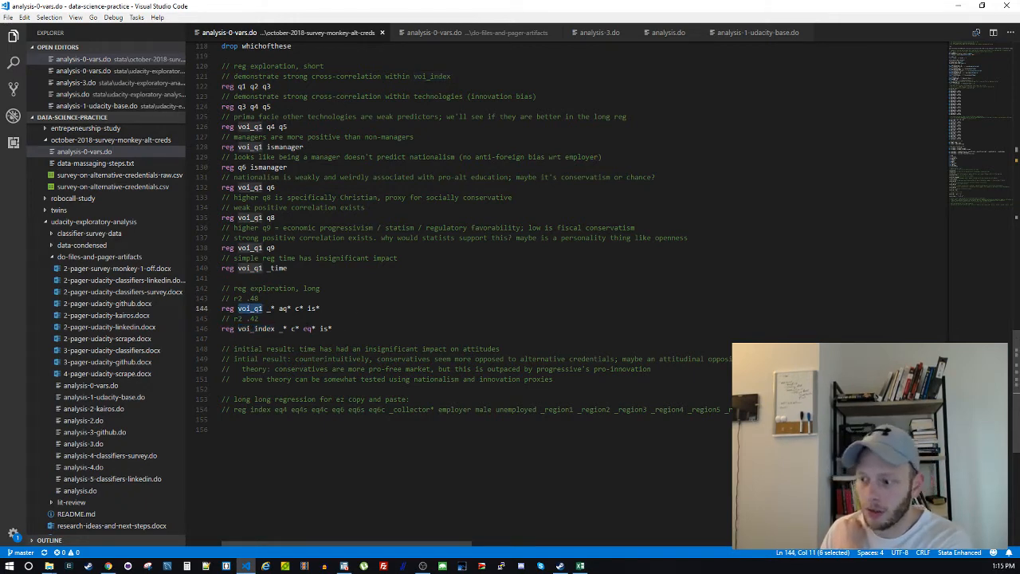
Highlight the r2 value in the comment on line 143 above the long voi_q1 regression
drag(336, 298, 383, 329)
click(383, 328)
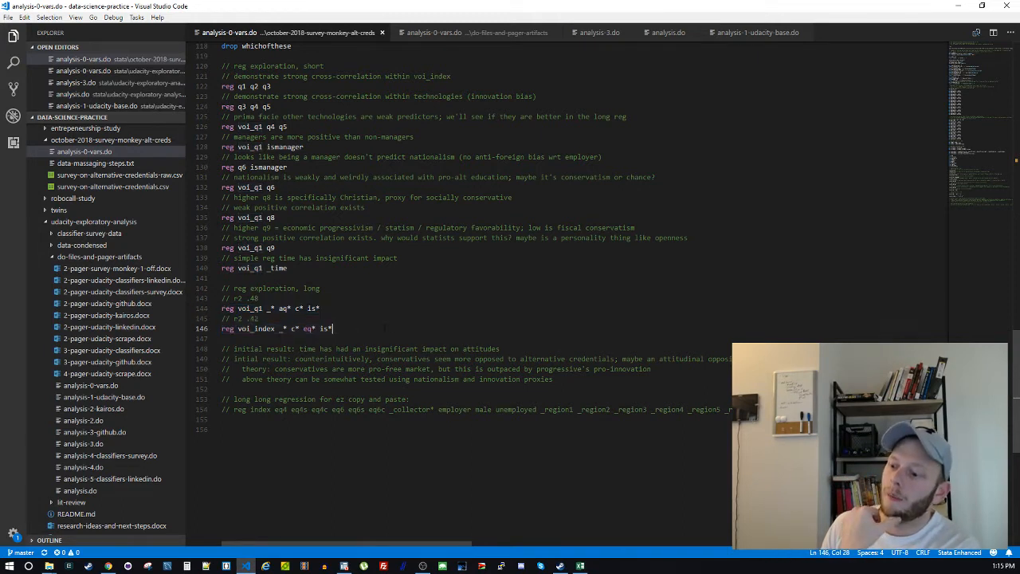
double_click(255, 298)
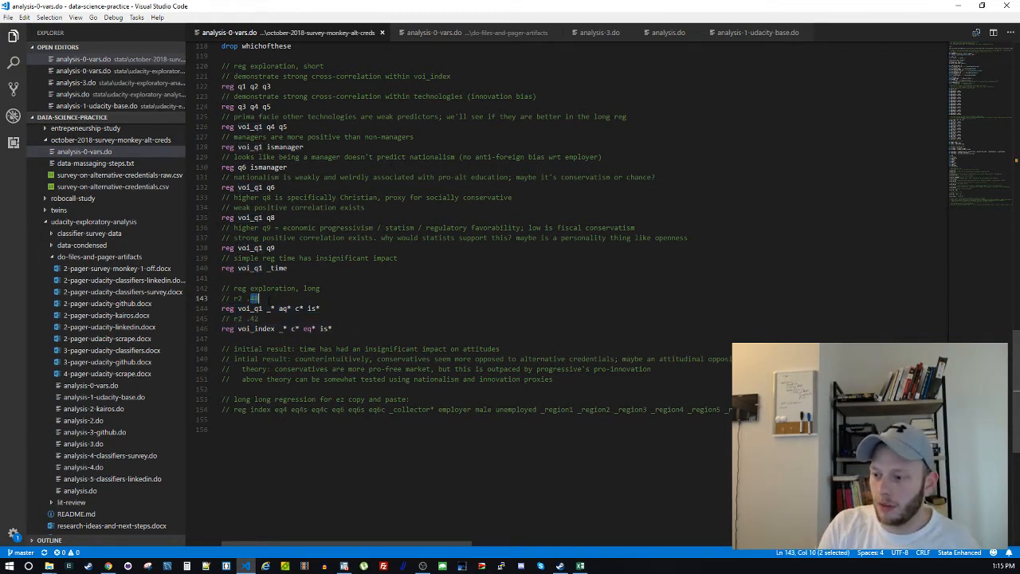
click(270, 301)
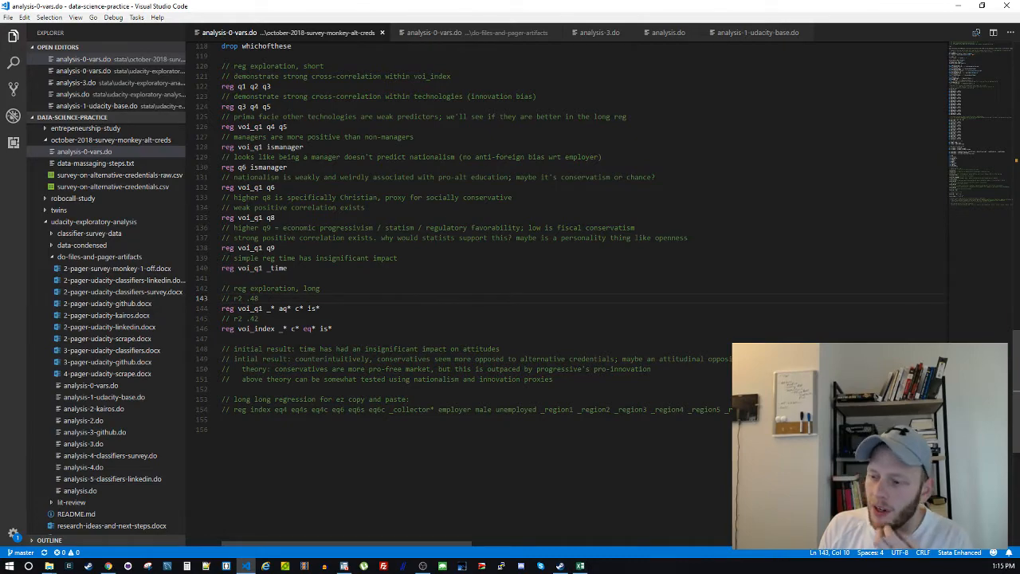
Select the line 144 regression, switch to Stata, run "reg voi_q1 _* aq* c* is*", and minimize Stata to return to Visual Studio Code
drag(340, 304, 345, 308)
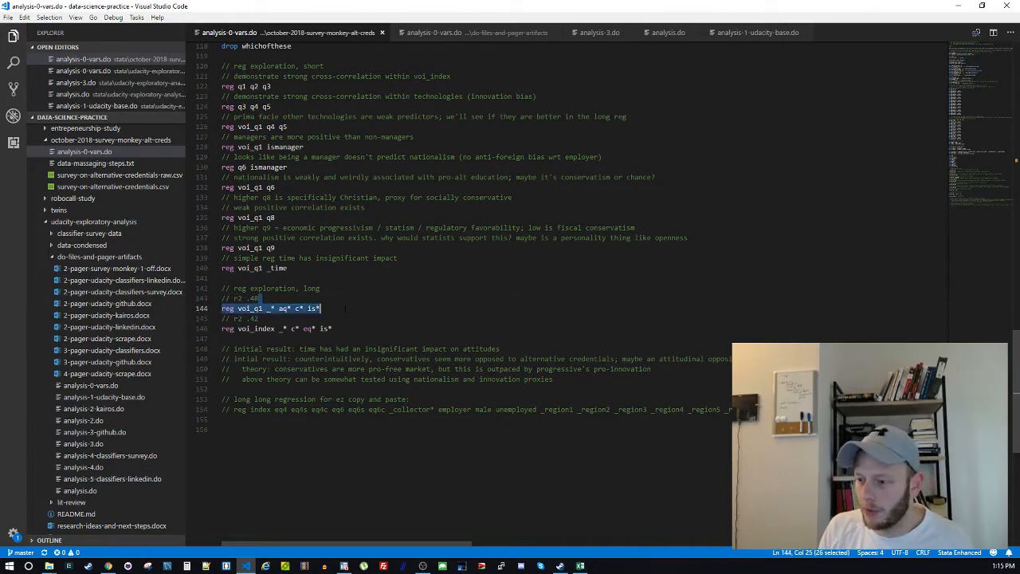
click(344, 565)
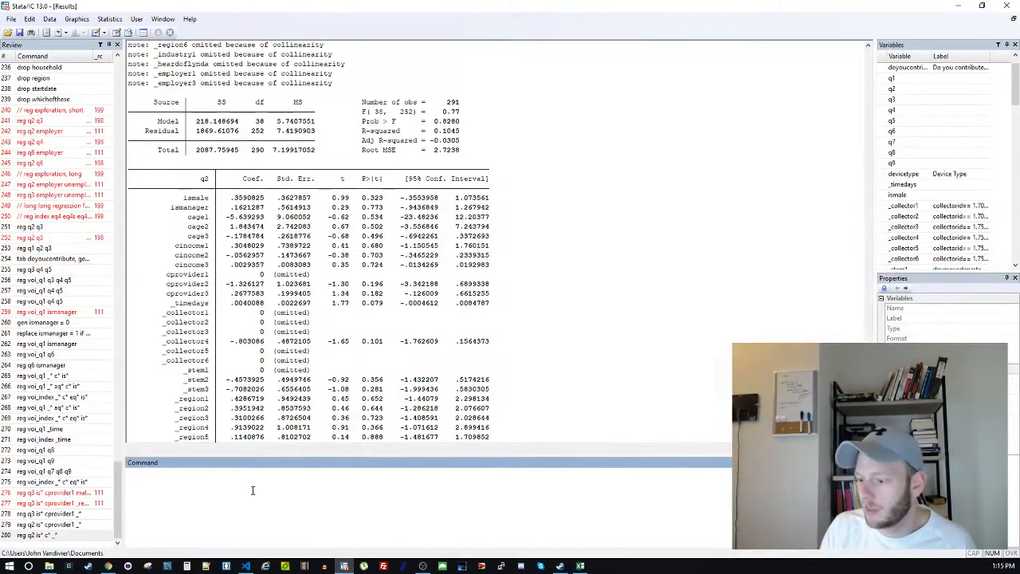
text(reg voi_q1 _"aq" c" is")
key(Return)
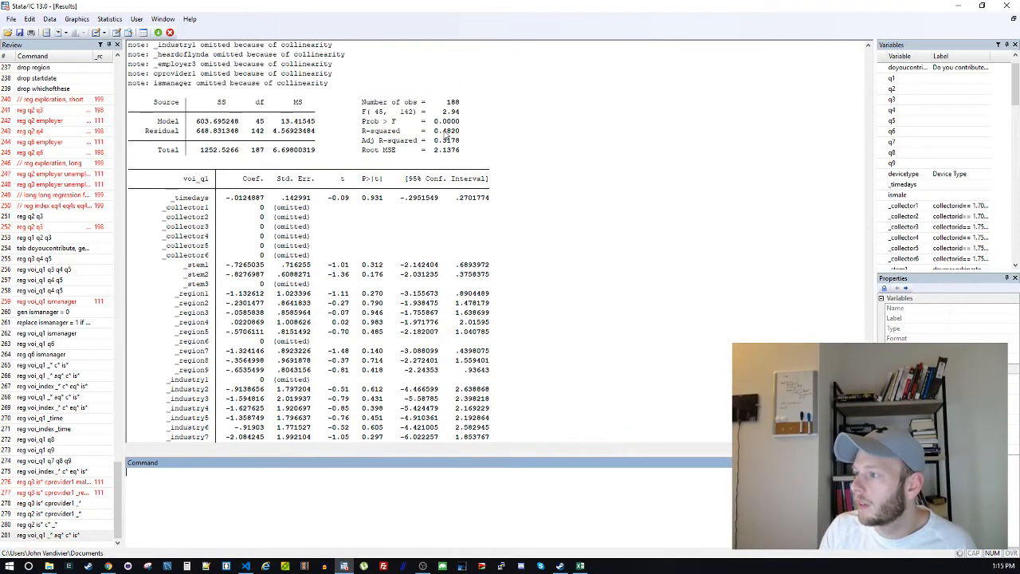
click(957, 6)
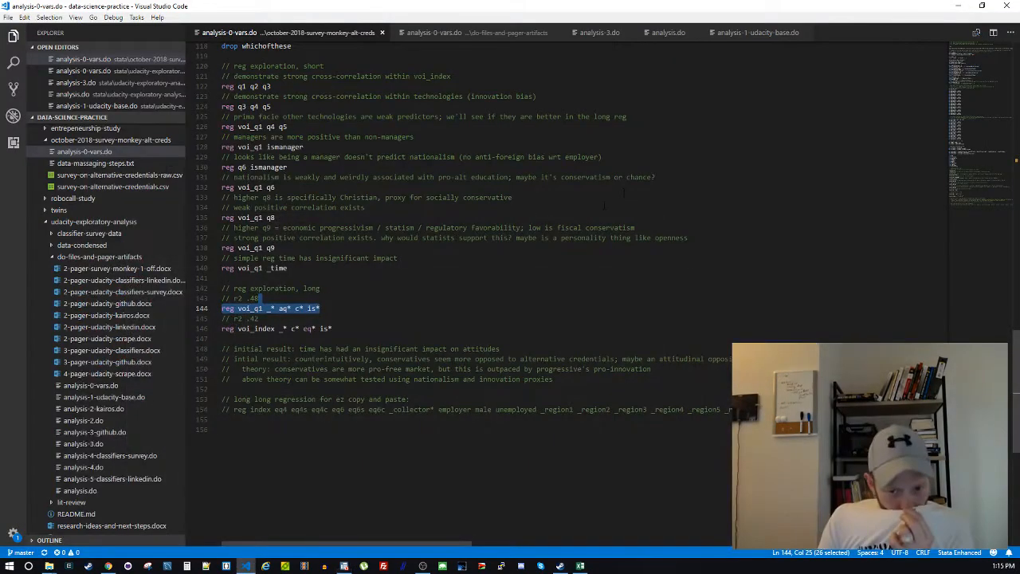
Review the continuous age and income variables, highlighting cage1 and age on line 95 and household on line 100
click(598, 208)
click(463, 269)
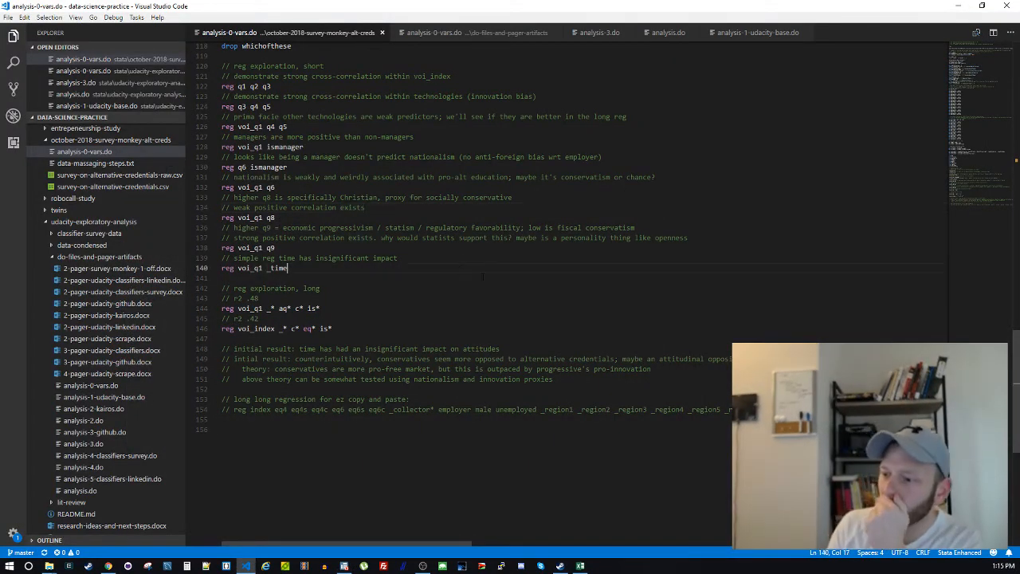
drag(1015, 406, 1017, 319)
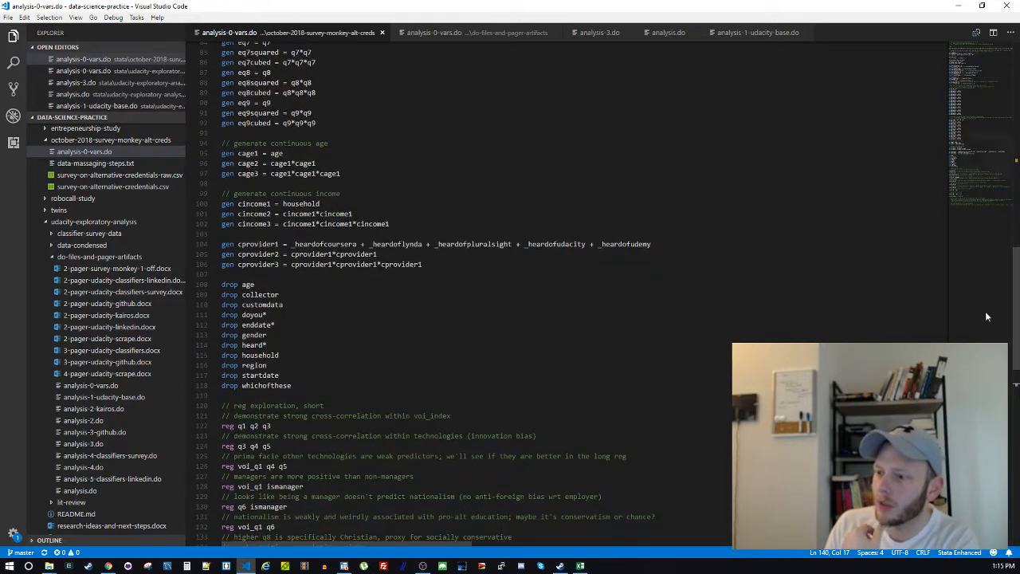
double_click(253, 153)
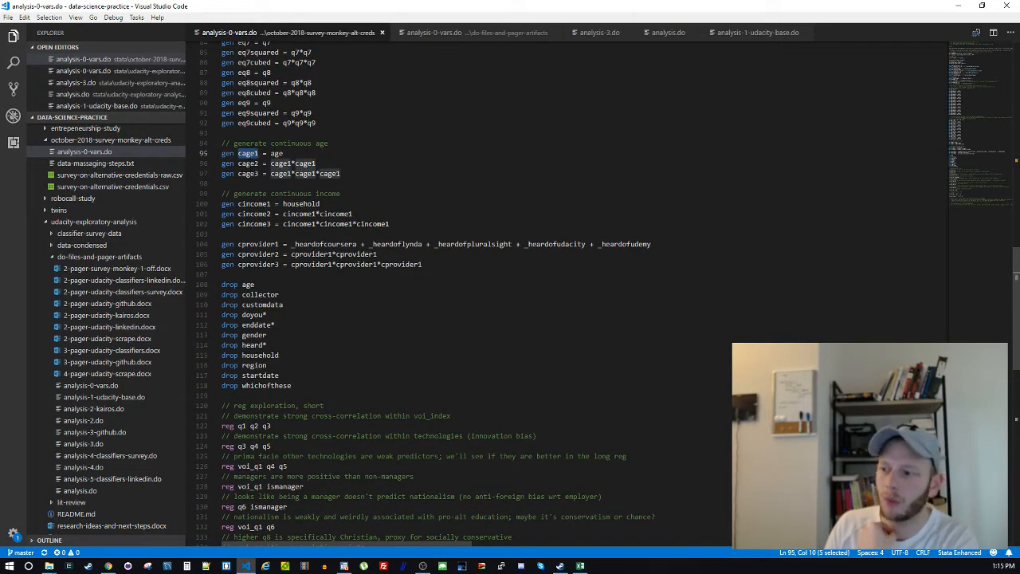
key(Down)
key(End)
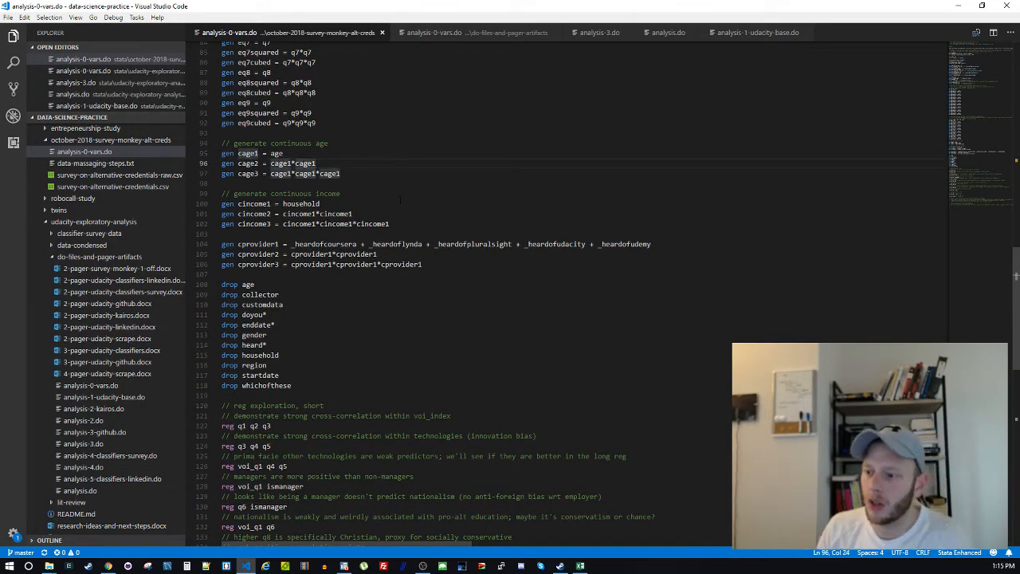
double_click(277, 154)
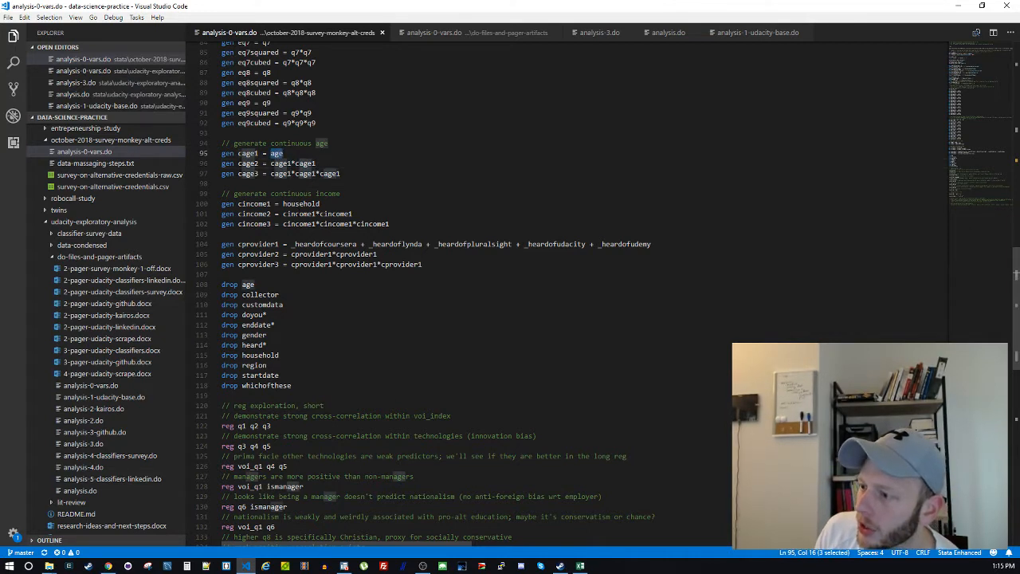
double_click(301, 204)
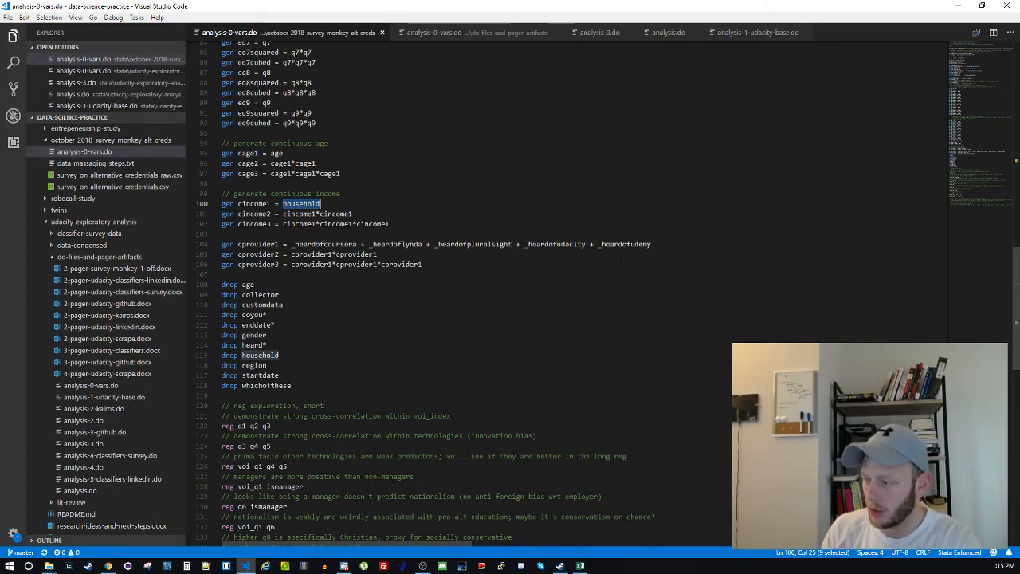
Highlight the provider-awareness variables cprovider1 on line 104 and cprovider3 on line 106, and return to the regression exploration sections
double_click(255, 244)
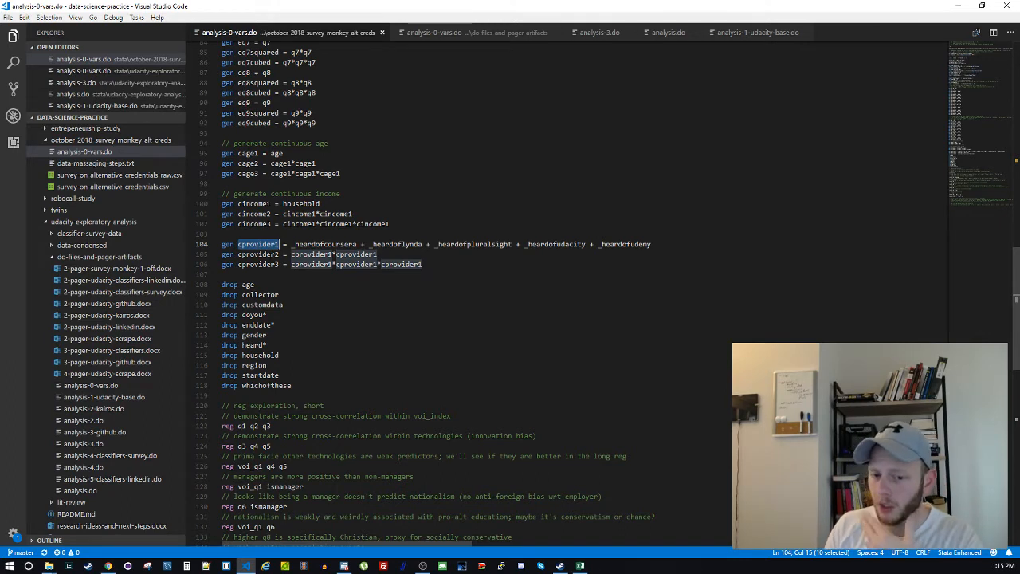
double_click(268, 264)
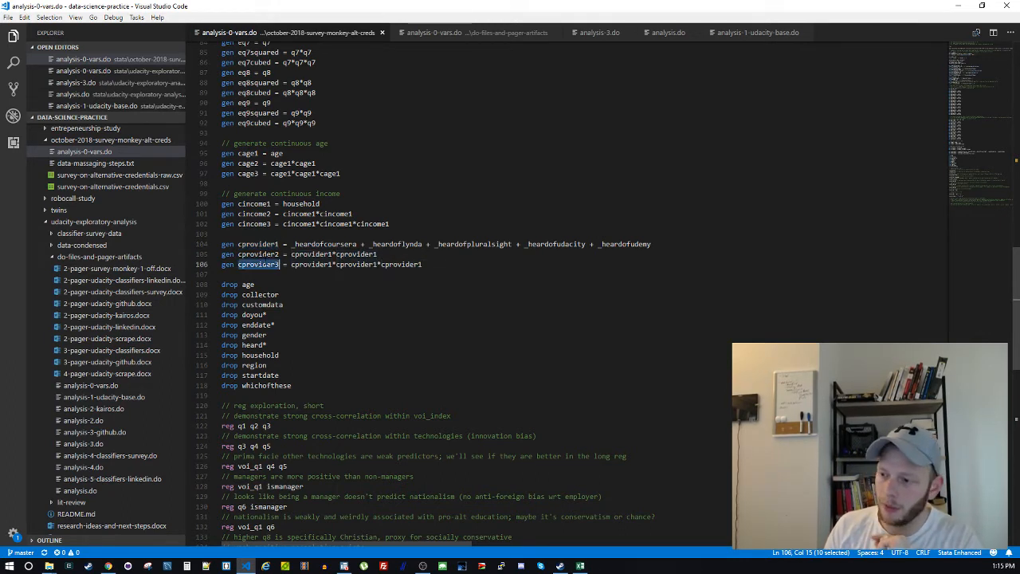
click(310, 280)
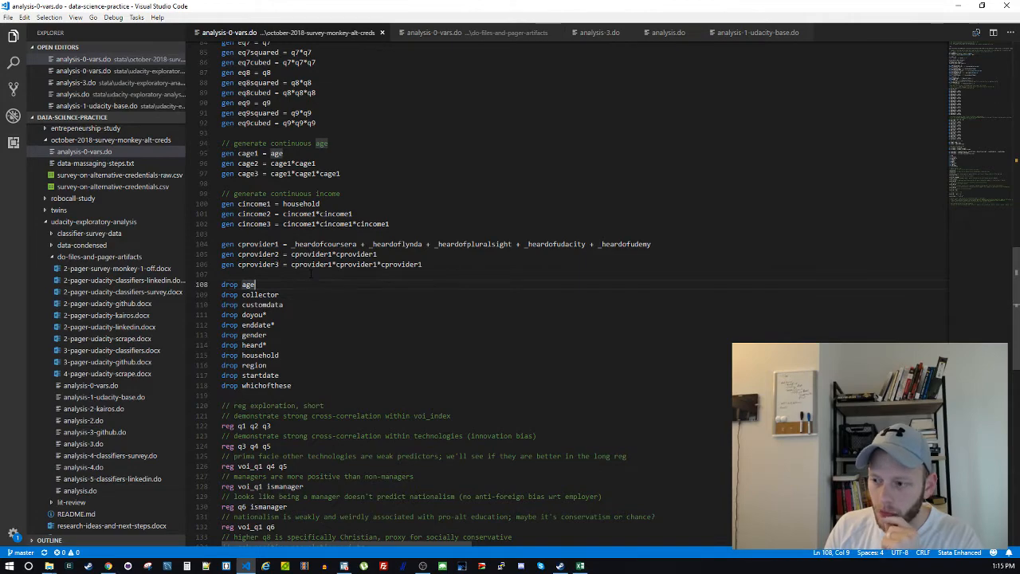
key(Up)
scroll(1016, 279, down, 1)
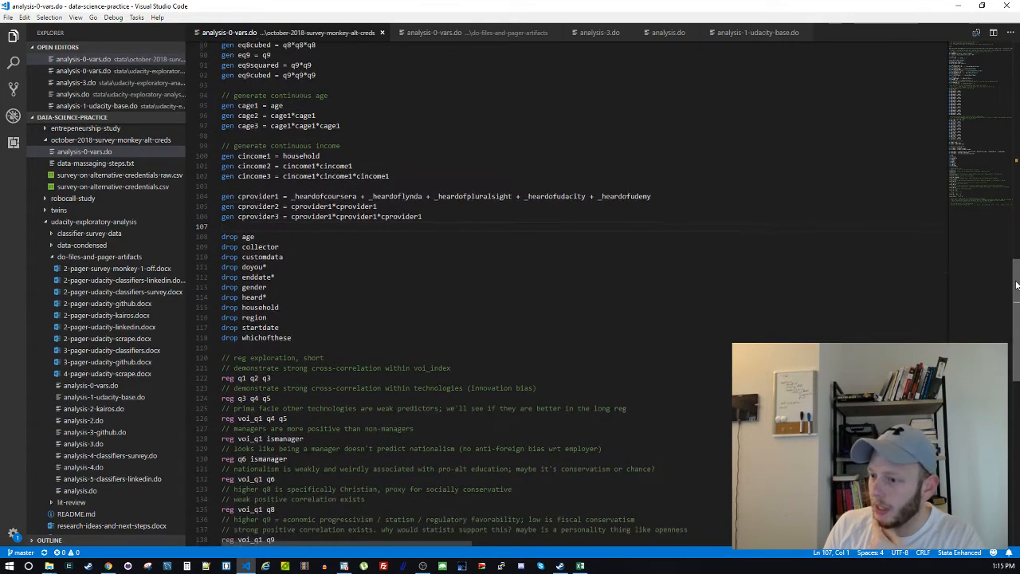
drag(1016, 281, 1016, 339)
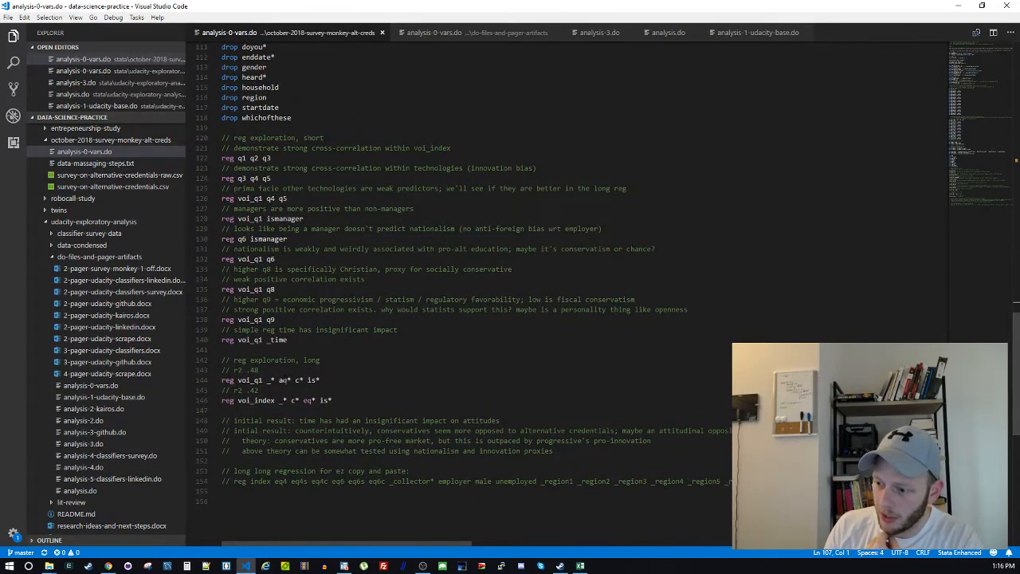
Highlight the aq, c and is wildcard terms in the line 144 long regression and check eq on line 146
double_click(284, 380)
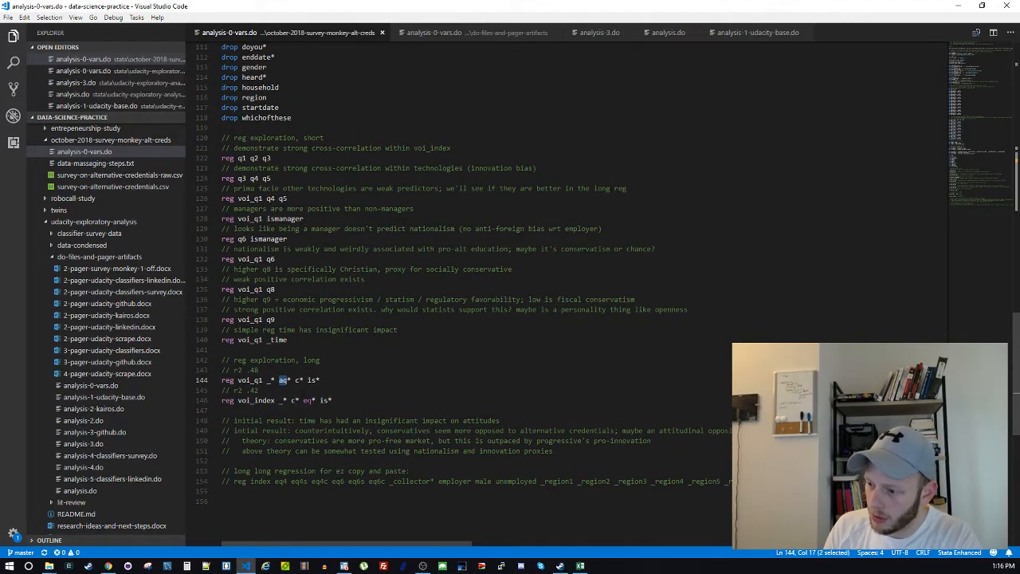
double_click(308, 400)
click(296, 400)
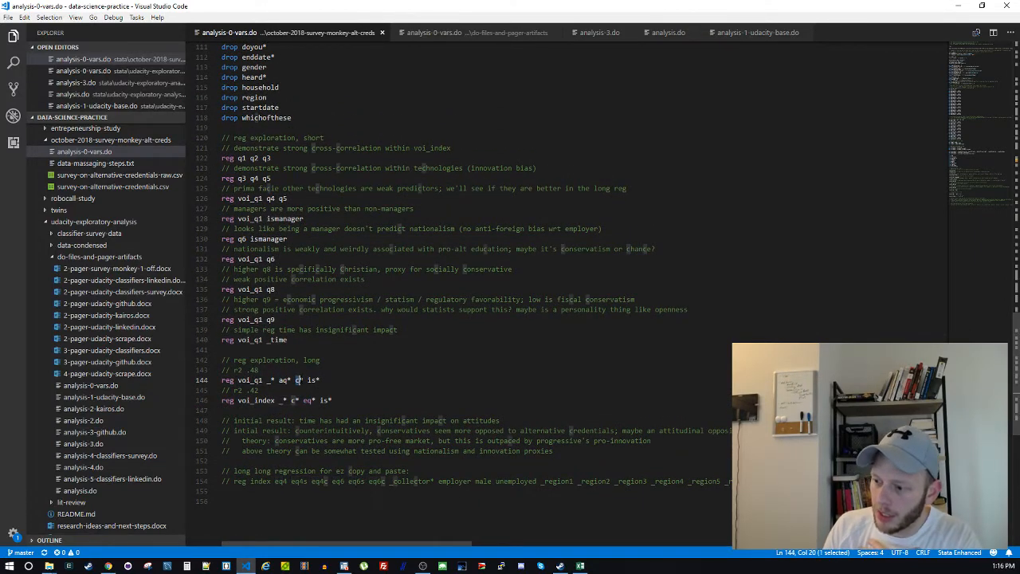
double_click(312, 380)
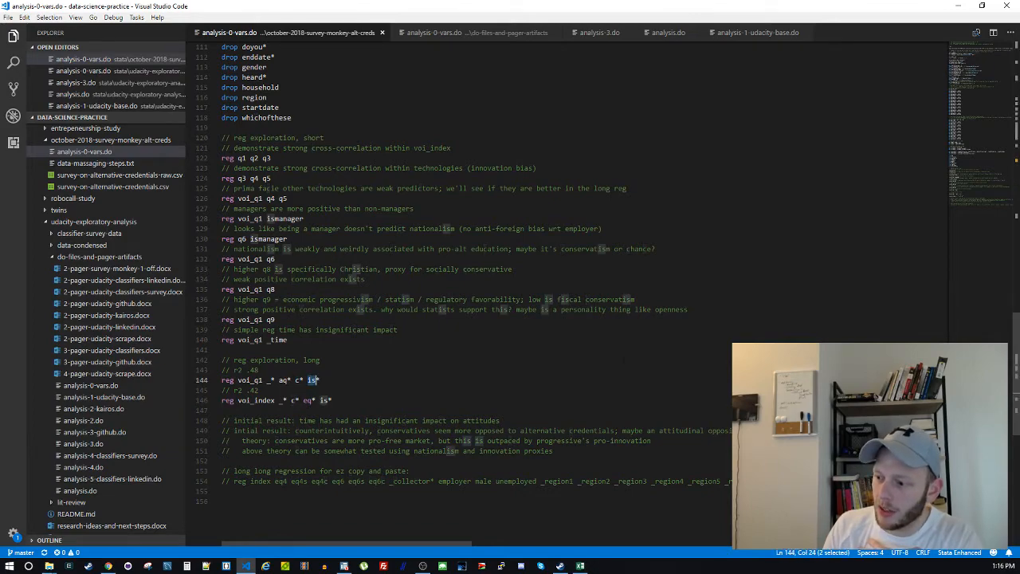
Review the employment dummy variables, highlighting isemployee on line 34, ismanager on line 36 and isunemployed on line 39
drag(1017, 365, 960, 133)
click(242, 221)
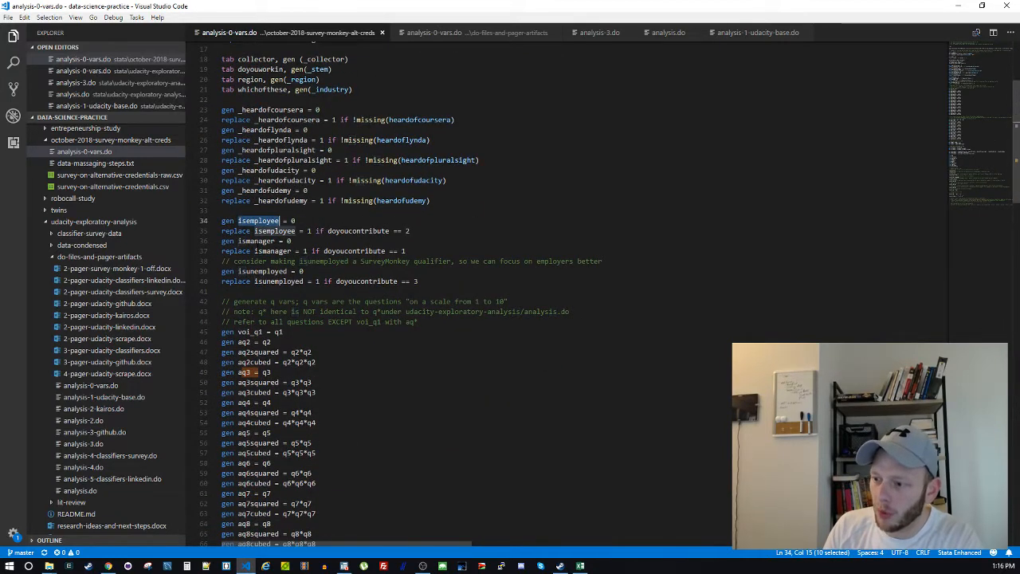
click(247, 240)
click(263, 271)
double_click(263, 271)
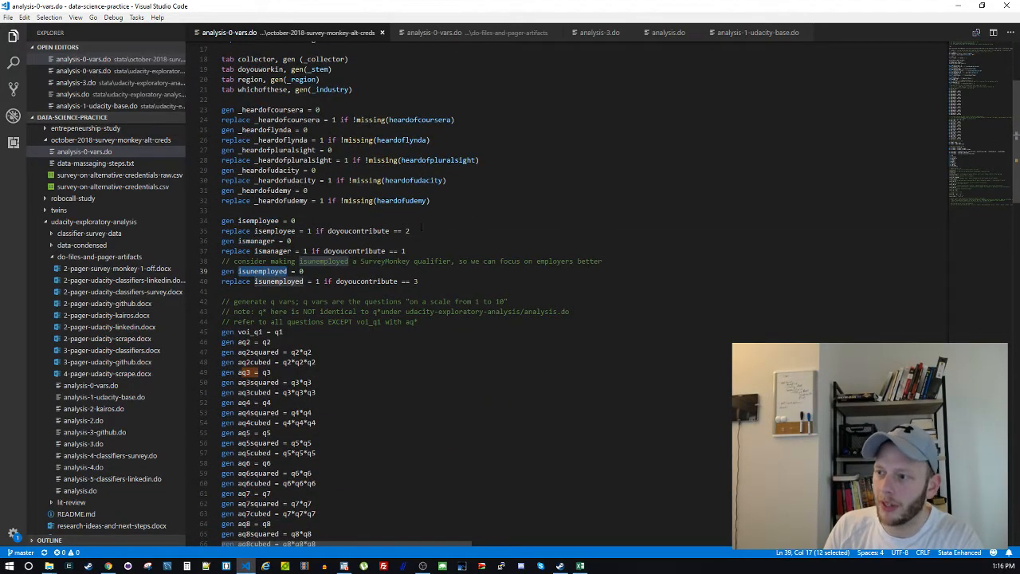
scroll(556, 276, up, 3)
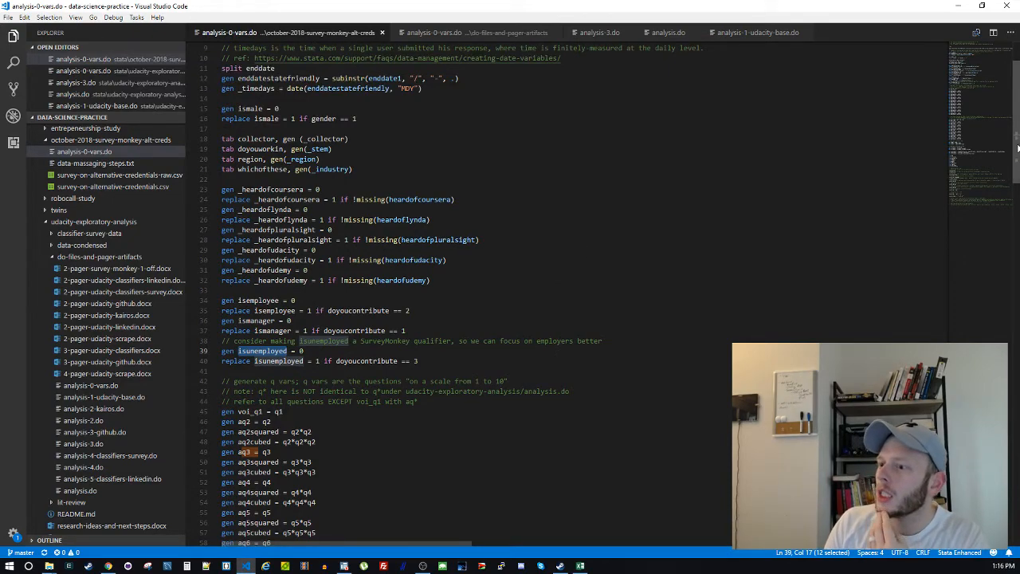
Return to the long voi_index regression on line 146 and examine its eq, c, is and underscore wildcard terms
drag(1018, 148, 1015, 416)
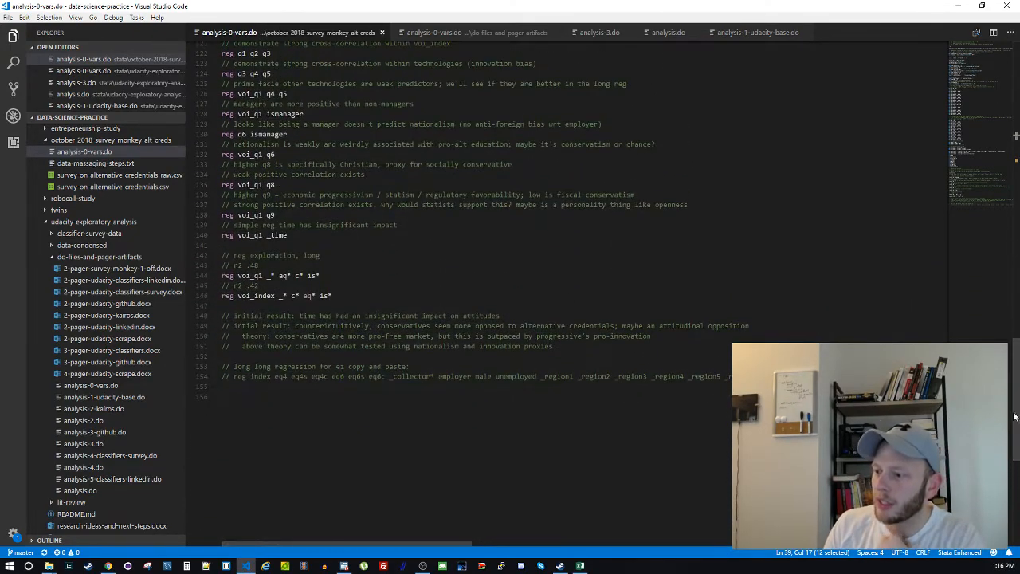
click(305, 295)
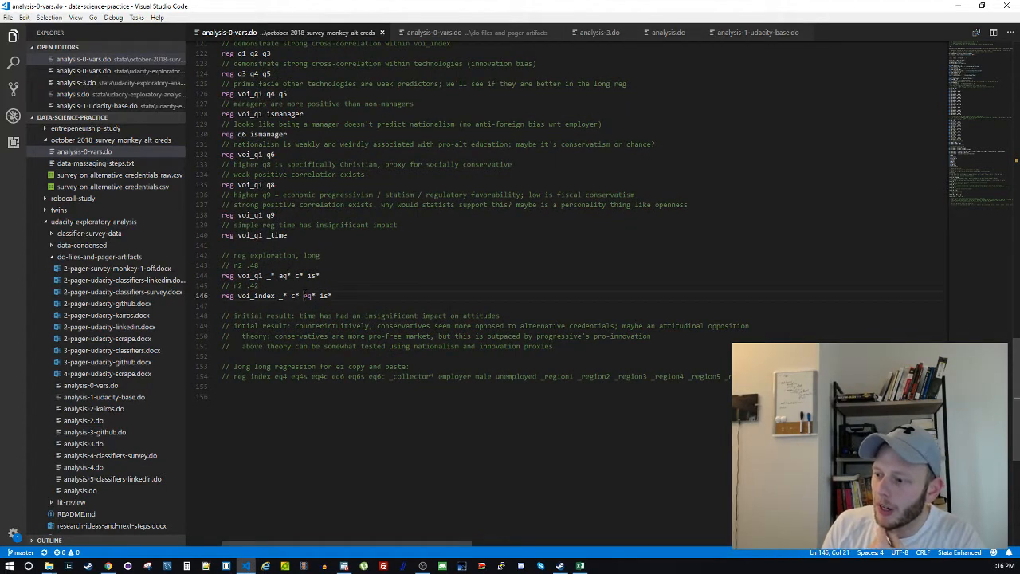
click(292, 296)
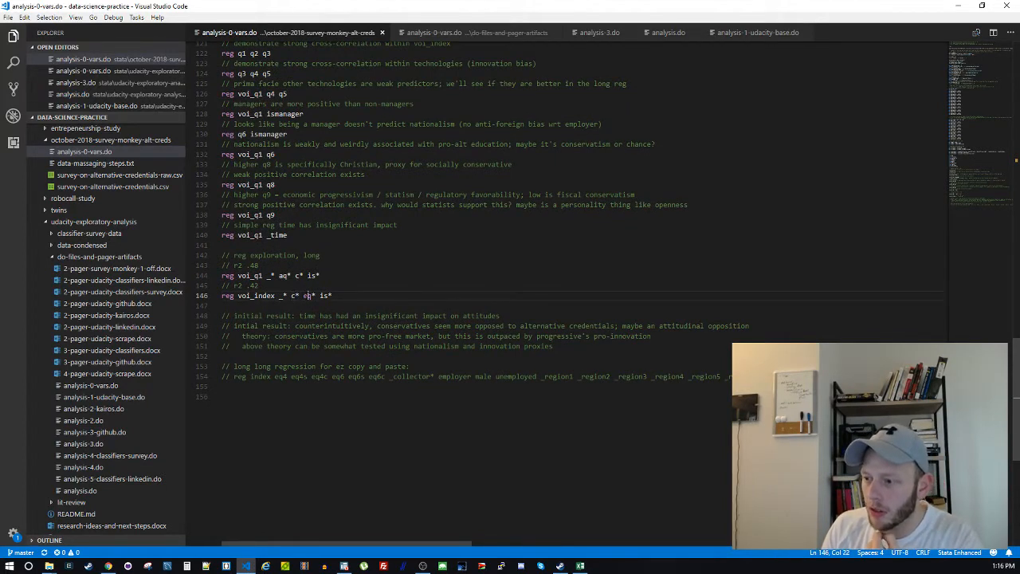
click(324, 296)
double_click(280, 296)
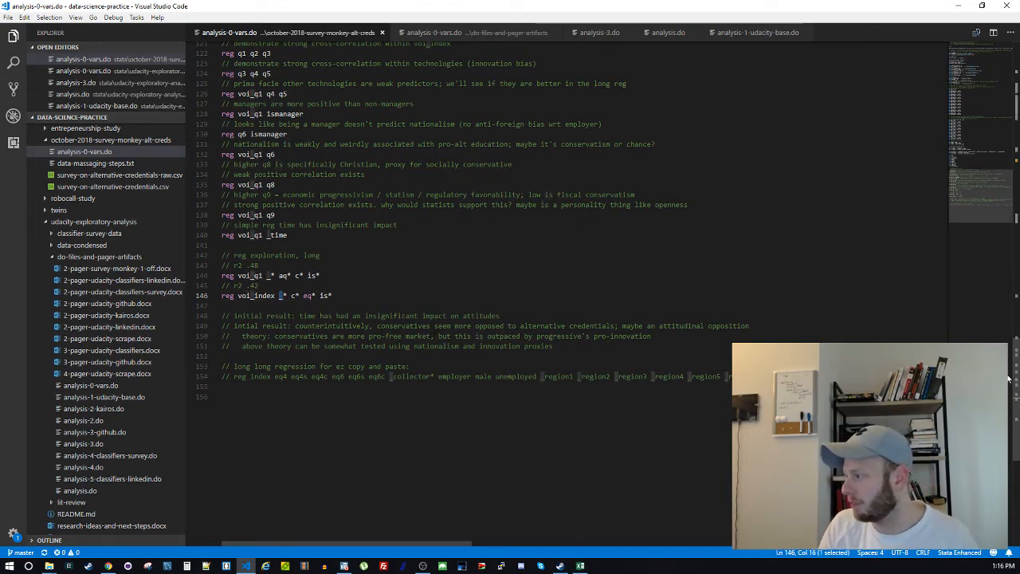
Review the underscore-prefixed dummy variables, highlighting _collector, _stem, _region and _industry on lines 18 to 21
scroll(281, 296, up, 20)
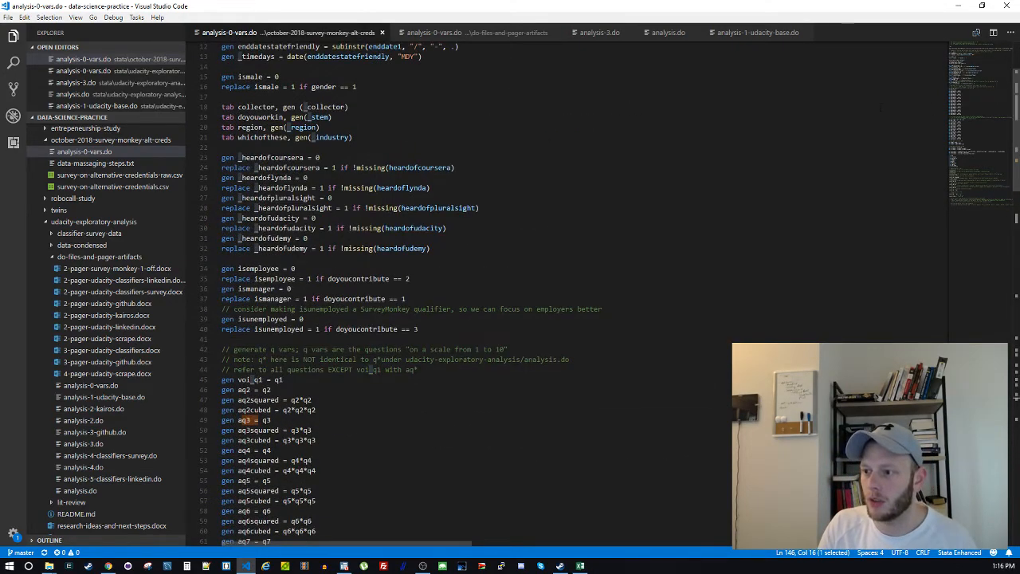
scroll(524, 180, up, 4)
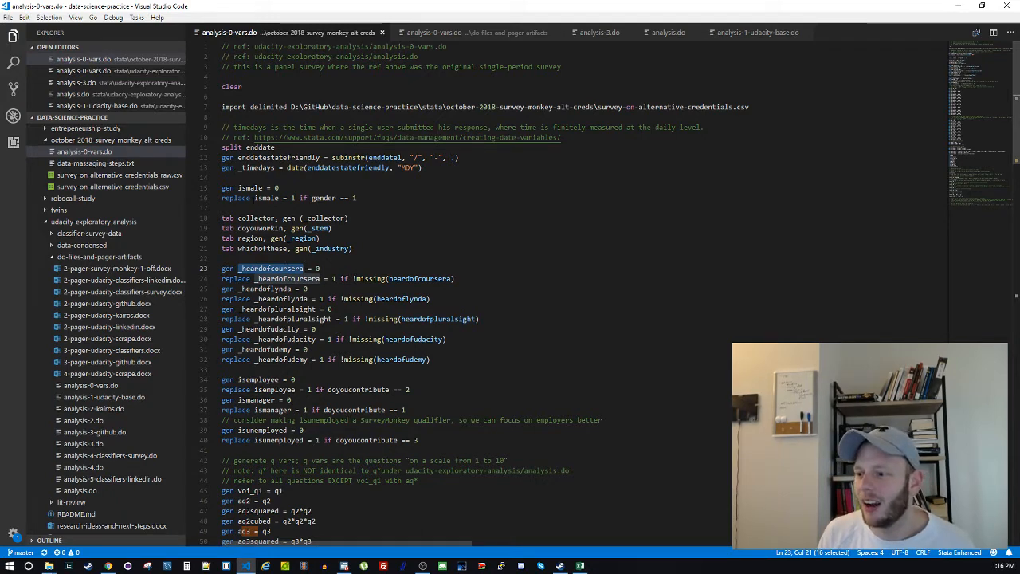
double_click(323, 219)
double_click(318, 229)
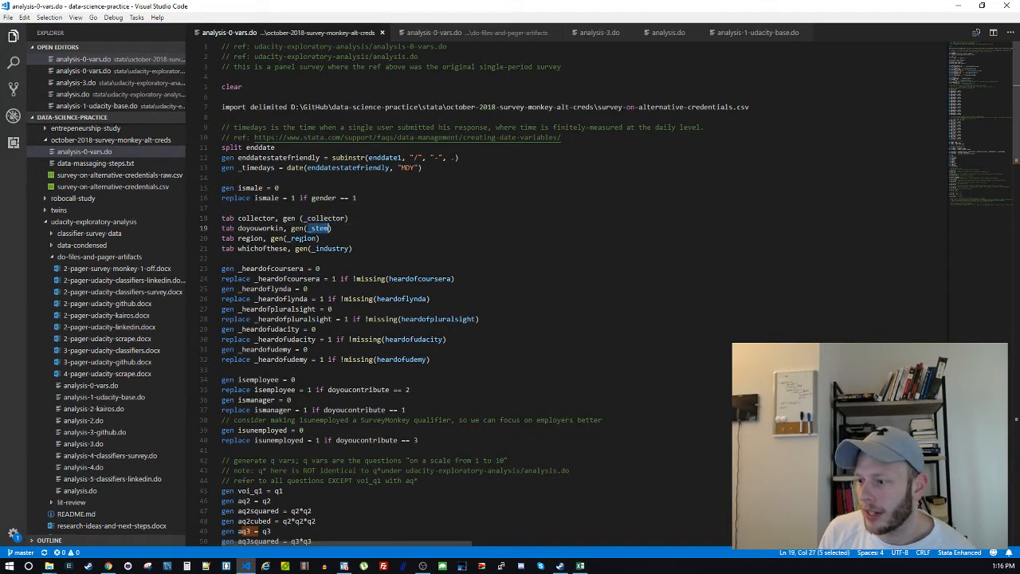
double_click(301, 238)
double_click(322, 248)
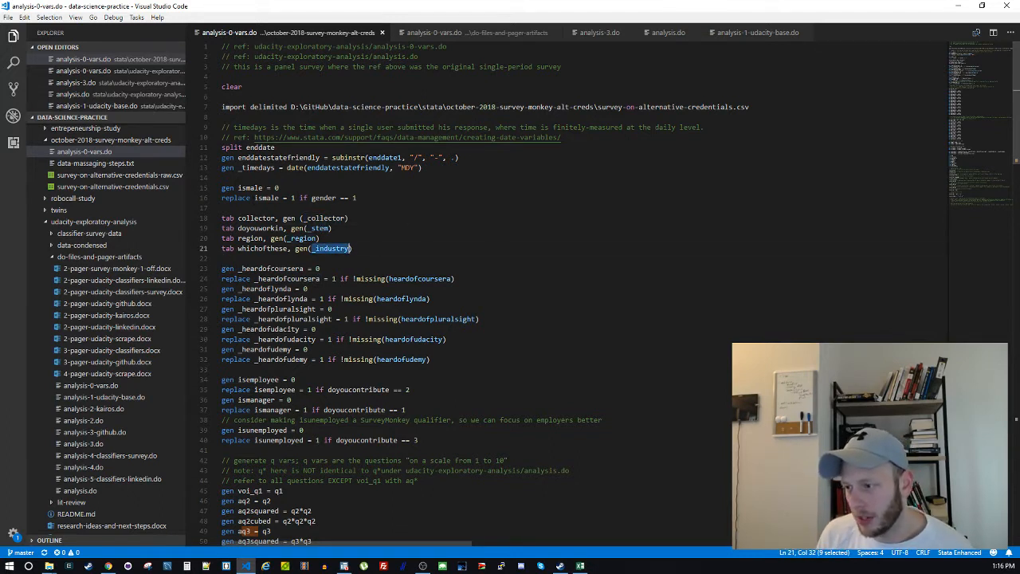
Highlight the block of tab commands on lines 18 to 21 and the _heardofcoursera variable on line 23
drag(356, 228, 370, 248)
click(365, 219)
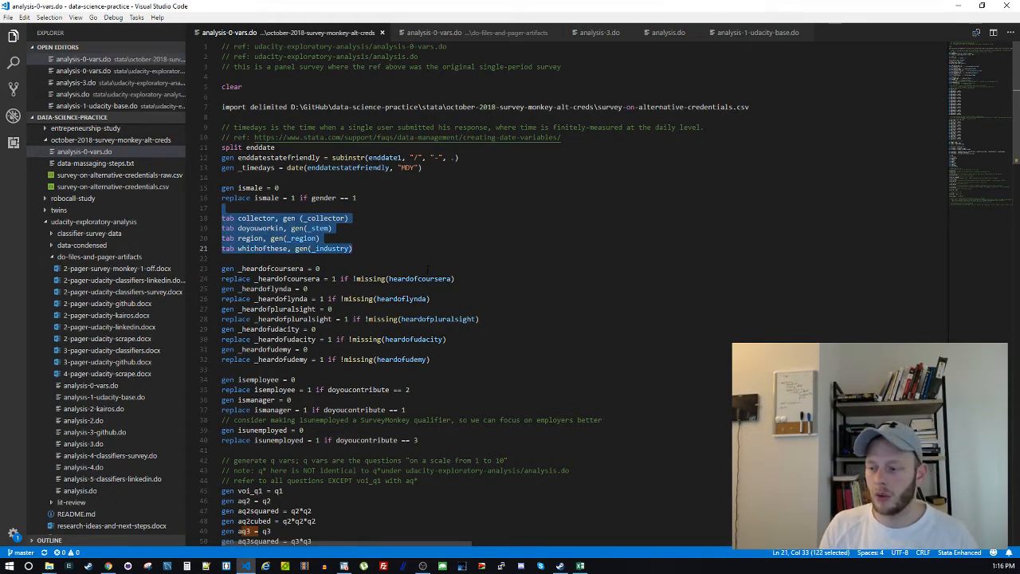
click(428, 270)
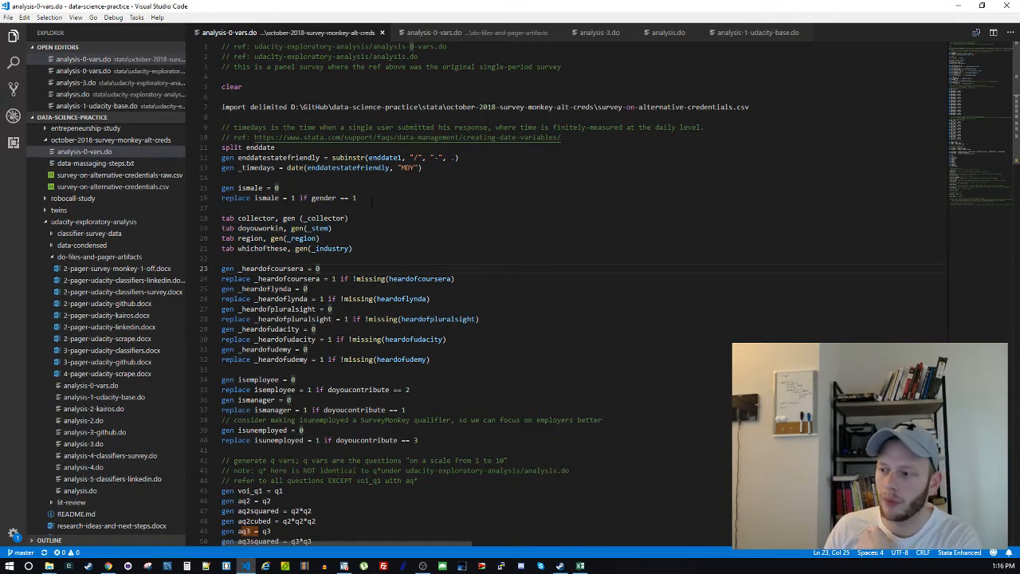
drag(371, 203, 373, 251)
click(375, 254)
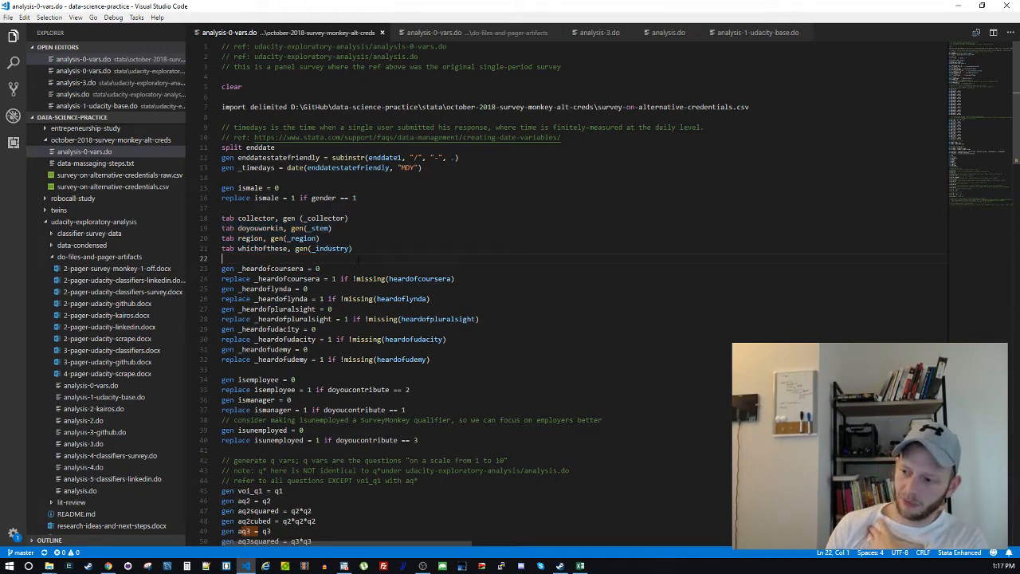
double_click(284, 269)
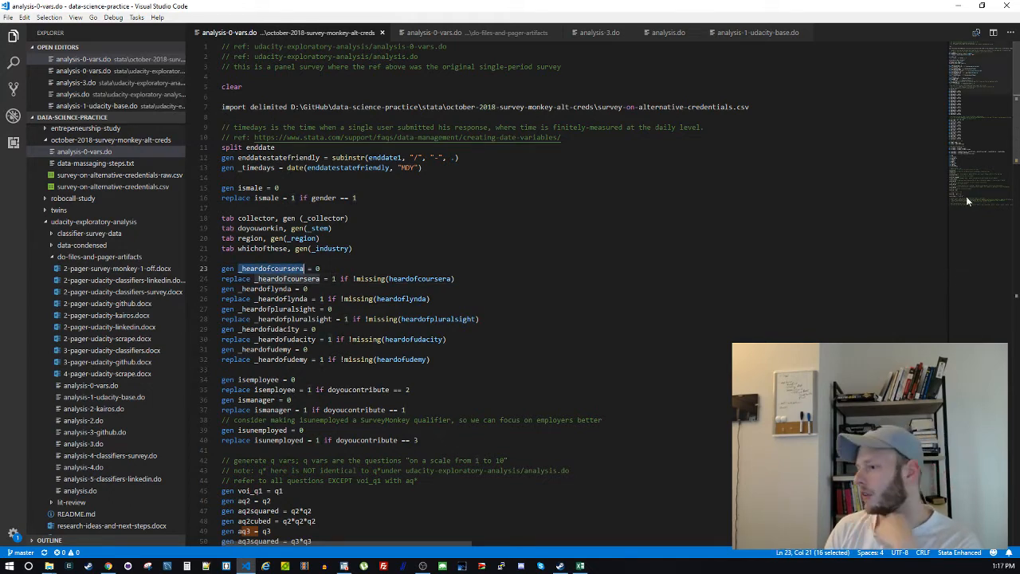
Highlight the long regressions on lines 143 to 146, glance at the Stata results, and switch back to Visual Studio Code
scroll(1017, 164, down, 2)
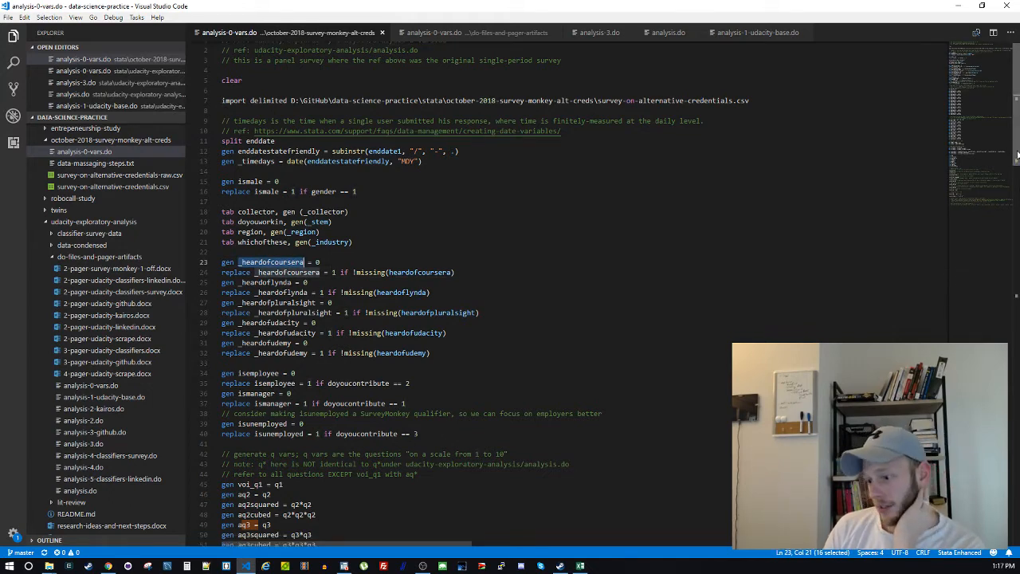
drag(1018, 157, 1013, 447)
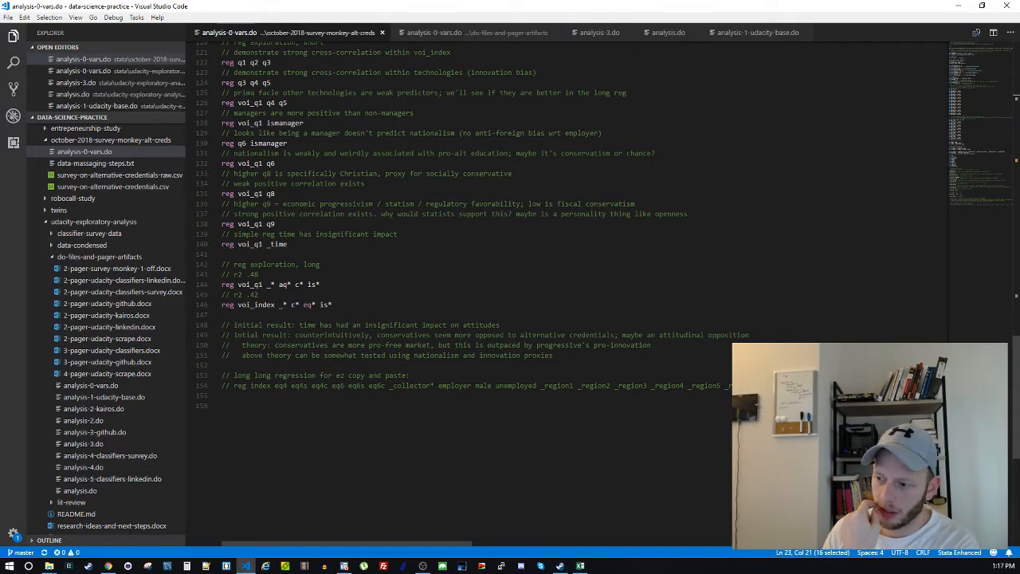
drag(261, 275, 335, 305)
click(385, 325)
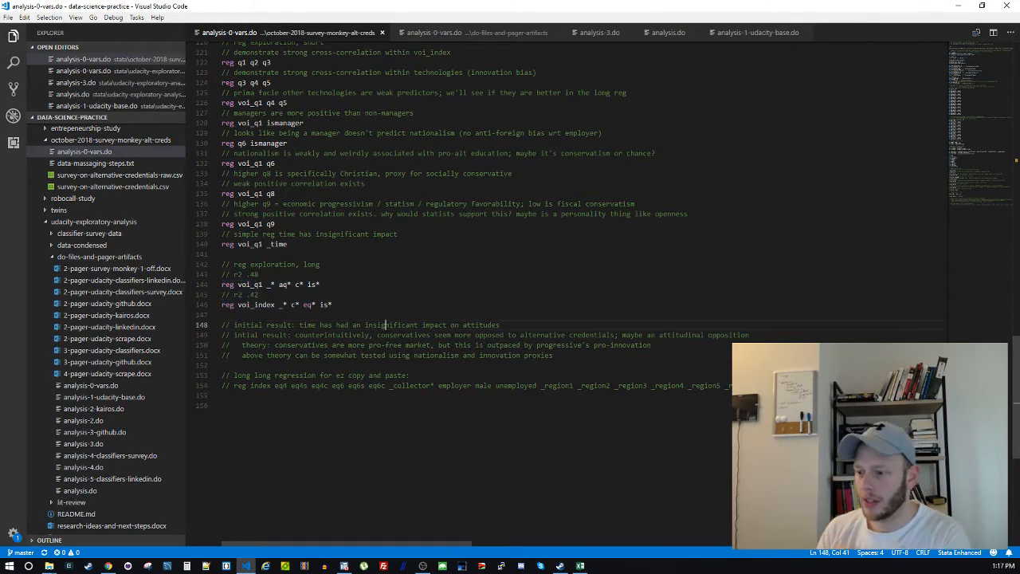
click(344, 566)
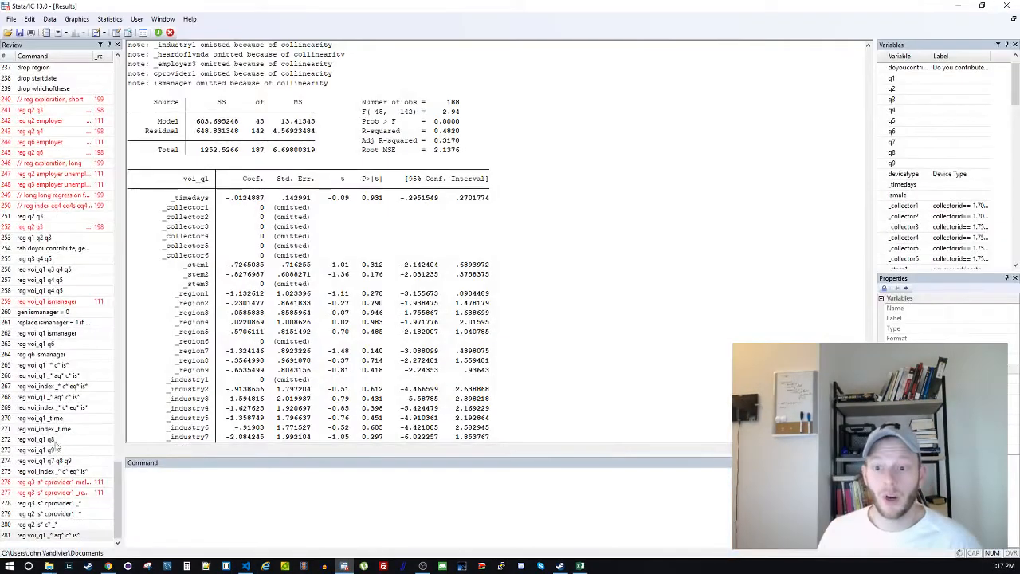
key(alt+Tab)
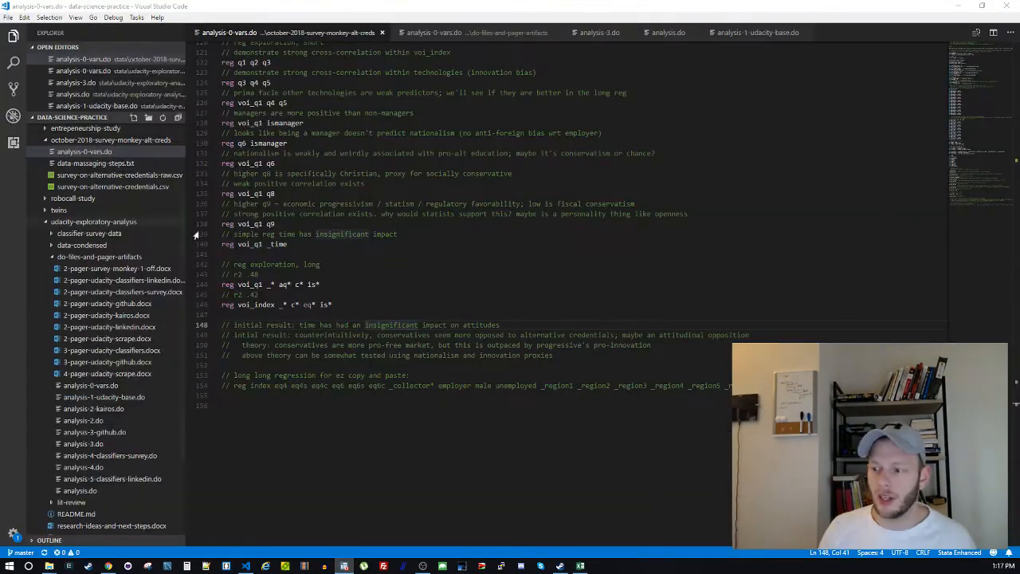
Go to the short regression section and highlight the line 121 comment about cross-correlation within voi_index
drag(389, 160, 285, 253)
scroll(286, 254, up, 4)
click(282, 169)
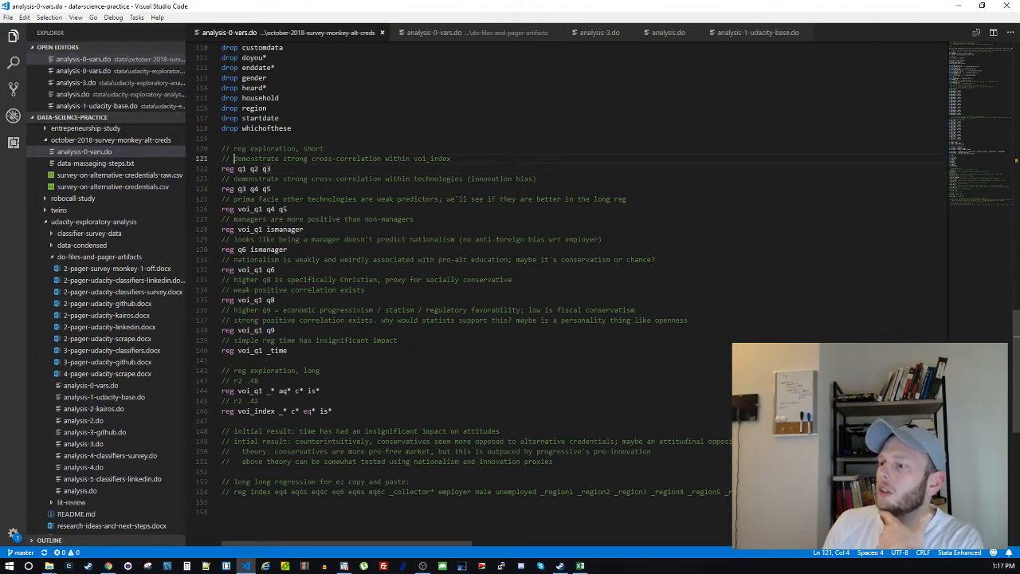
drag(233, 159, 452, 159)
double_click(448, 158)
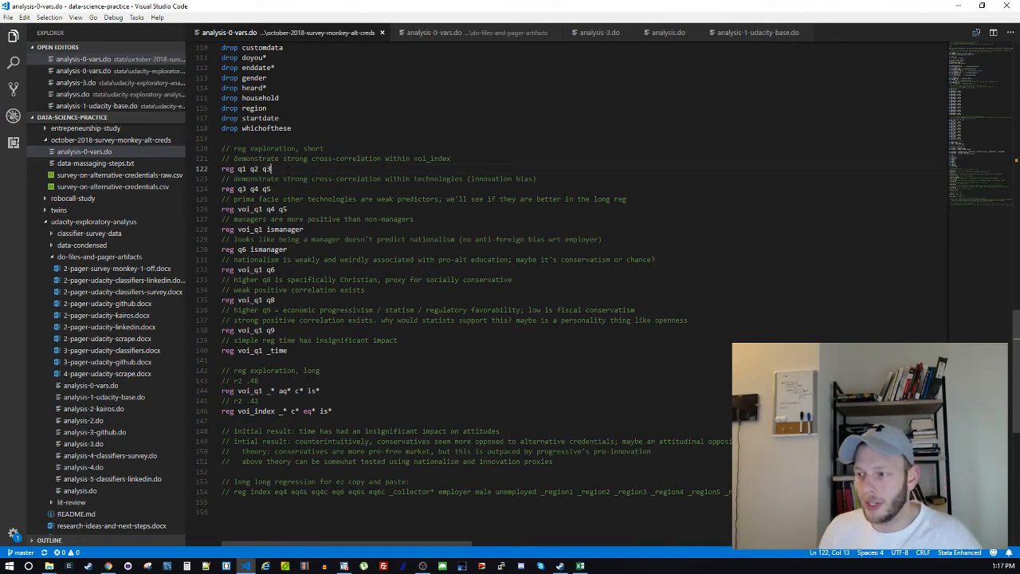
Copy the line 122 regression, switch to Stata, and run "reg q1 q2 q3"
drag(271, 169, 223, 169)
key(ctrl+c)
key(alt+Tab)
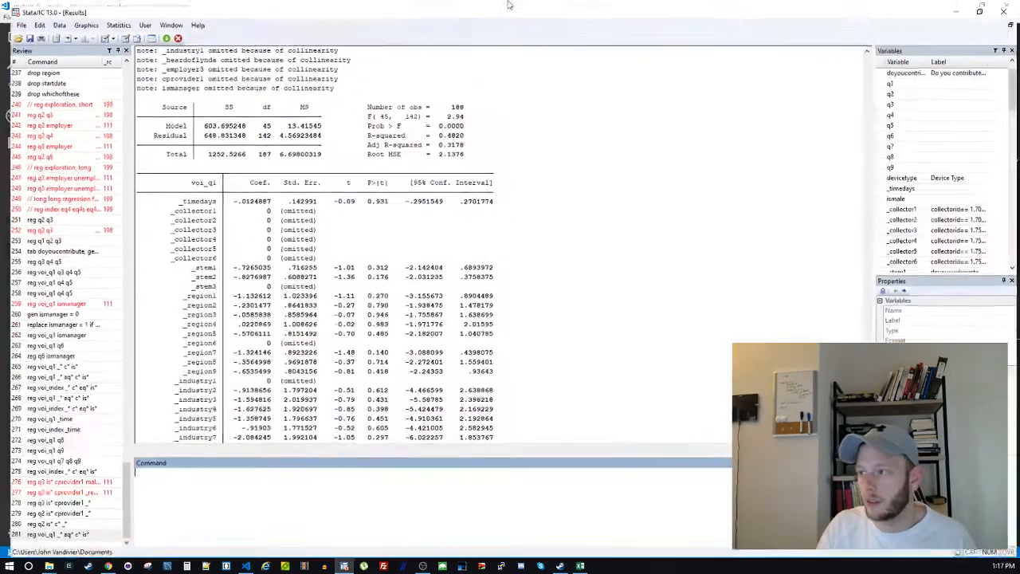
key(ctrl+v)
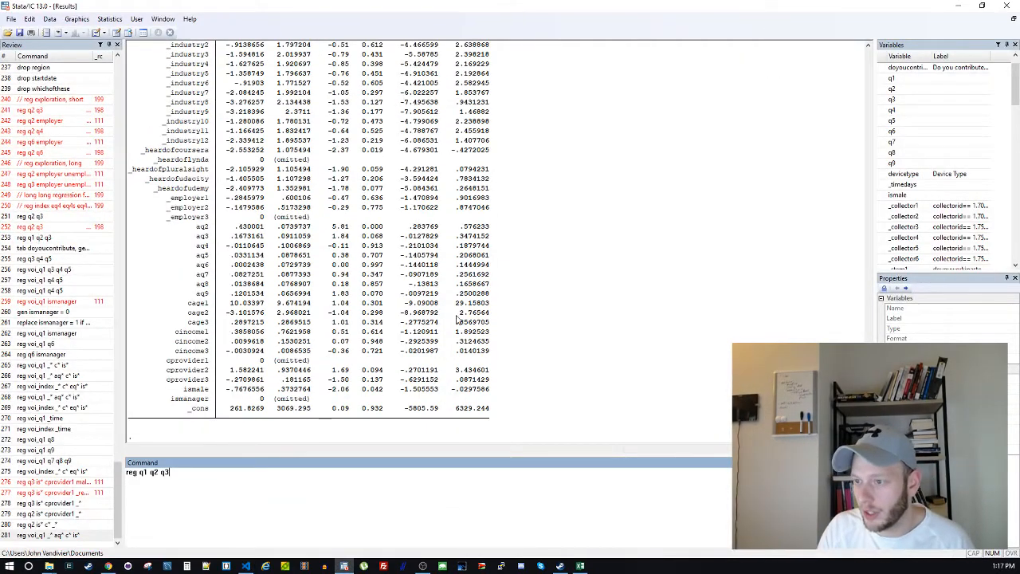
key(Return)
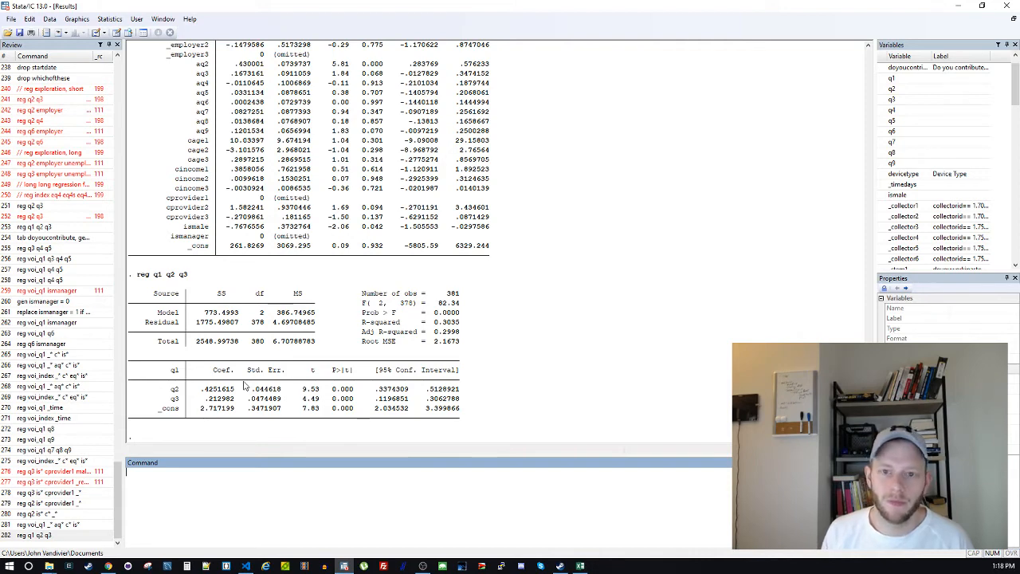
Highlight the R-squared value in the q1 regression output, then clear the highlight
click(448, 323)
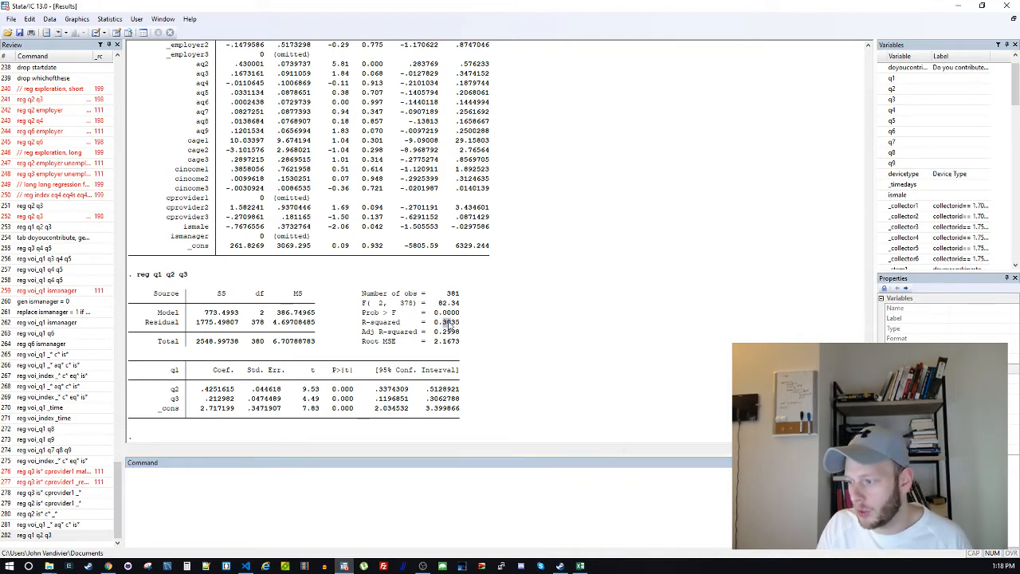
double_click(449, 323)
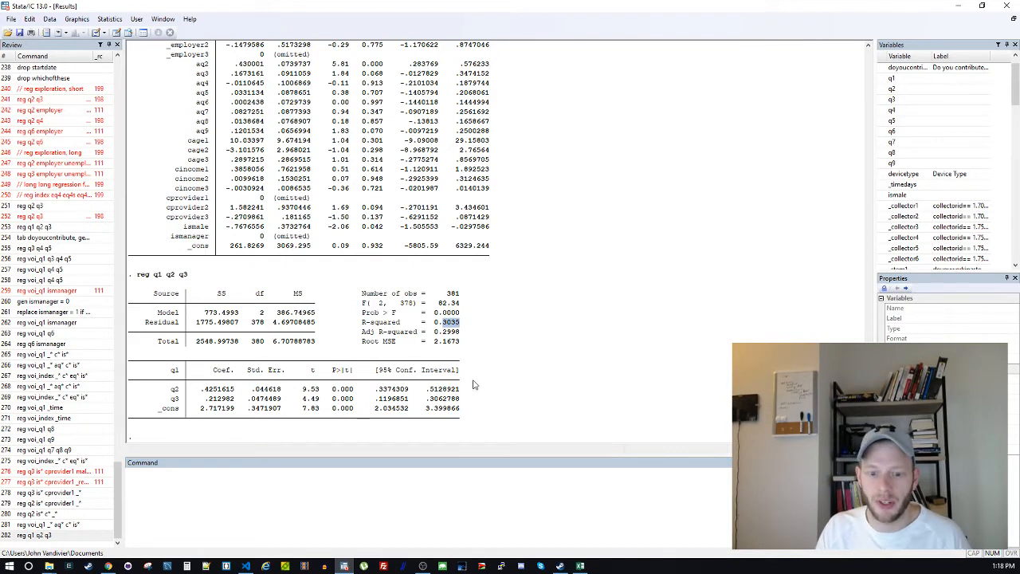
click(510, 322)
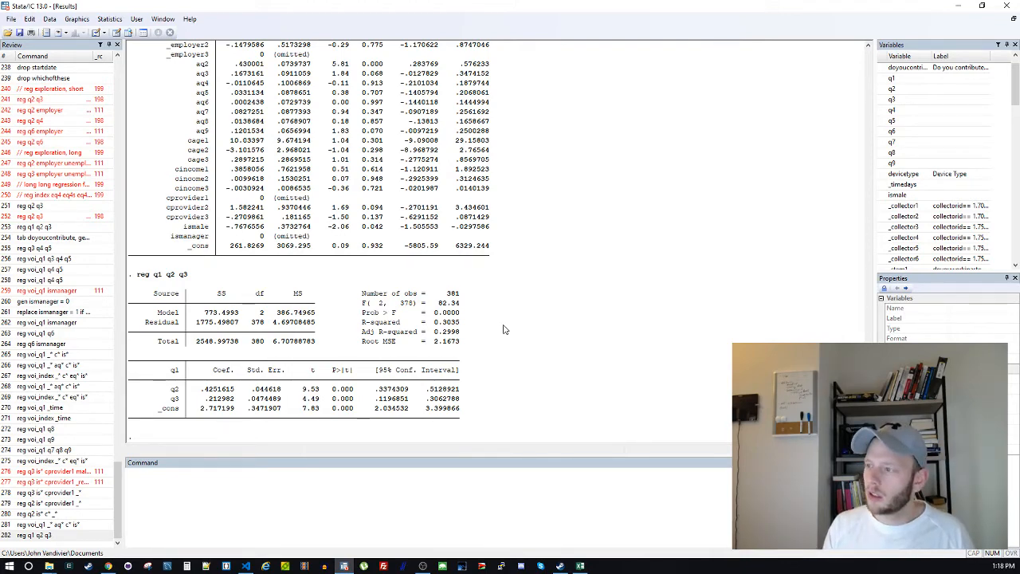
Switch back to Visual Studio Code and place the cursor on the blank line 147 above the initial result comments
drag(372, 7, 0, 95)
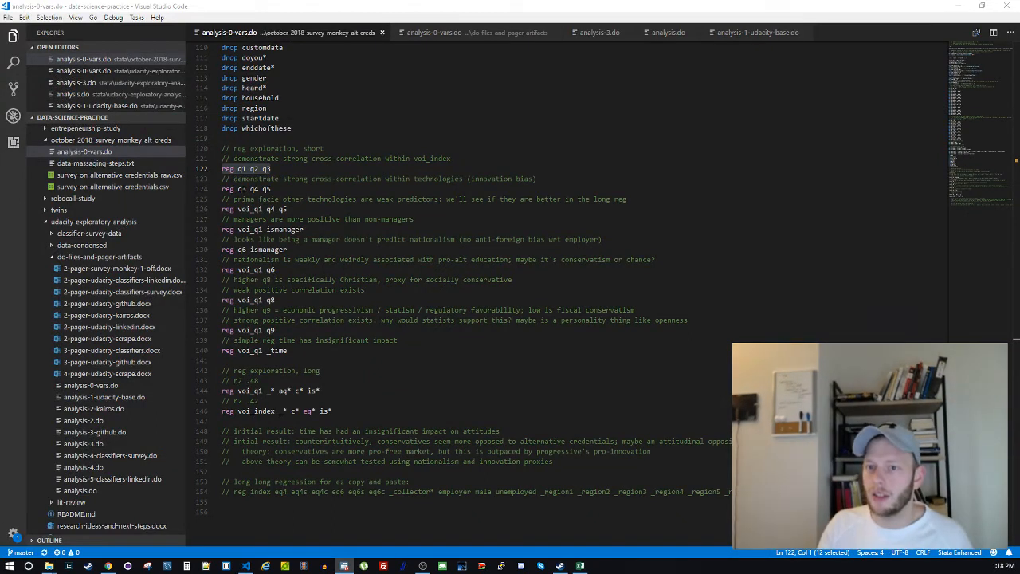
key(alt+Tab)
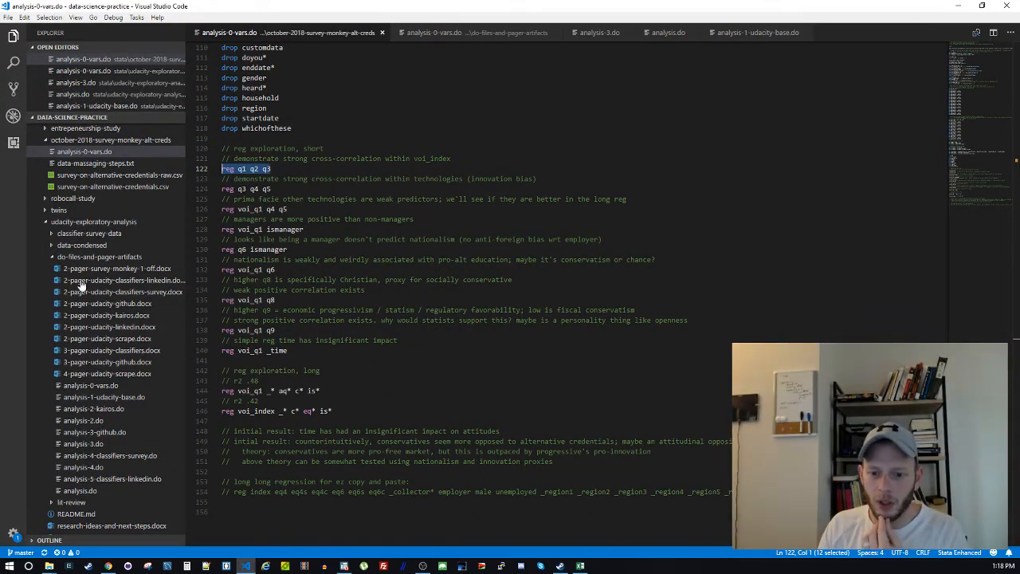
click(393, 411)
click(398, 431)
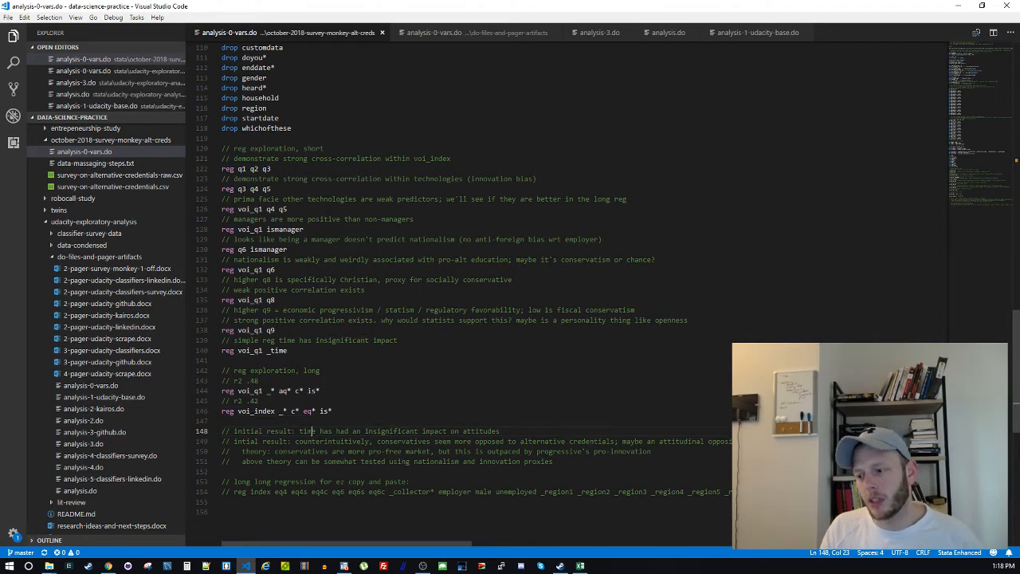
key(Up)
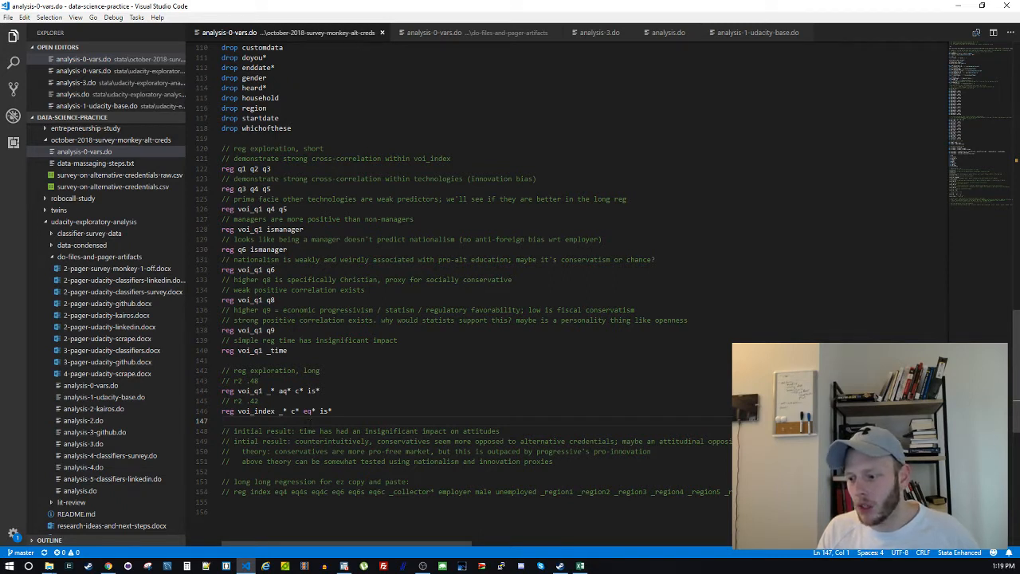
Highlight the line 144 long regression of voi_q1 and place the cursor at the end of the "r2 .48" comment above it
click(344, 387)
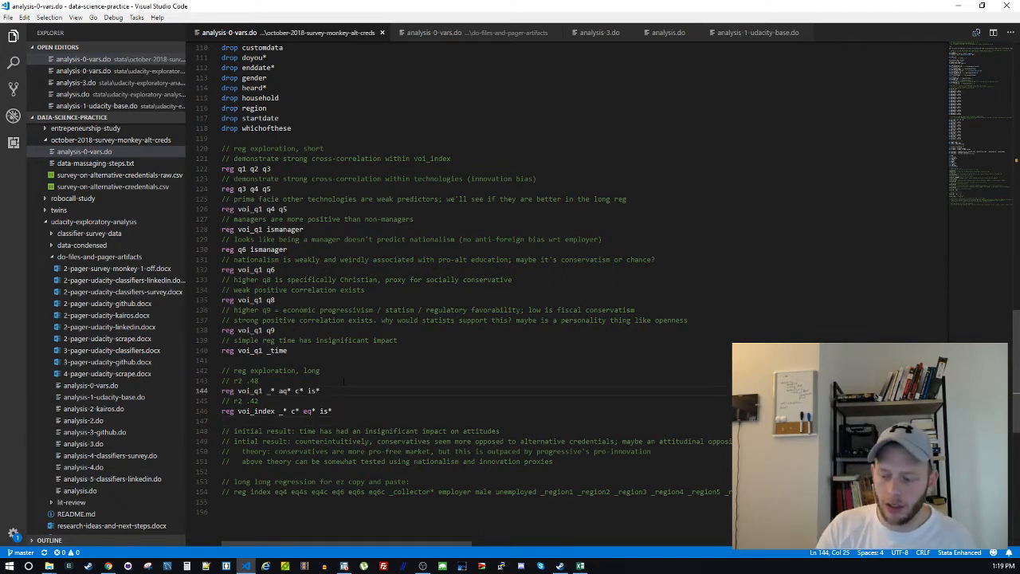
key(shift+Home)
click(344, 381)
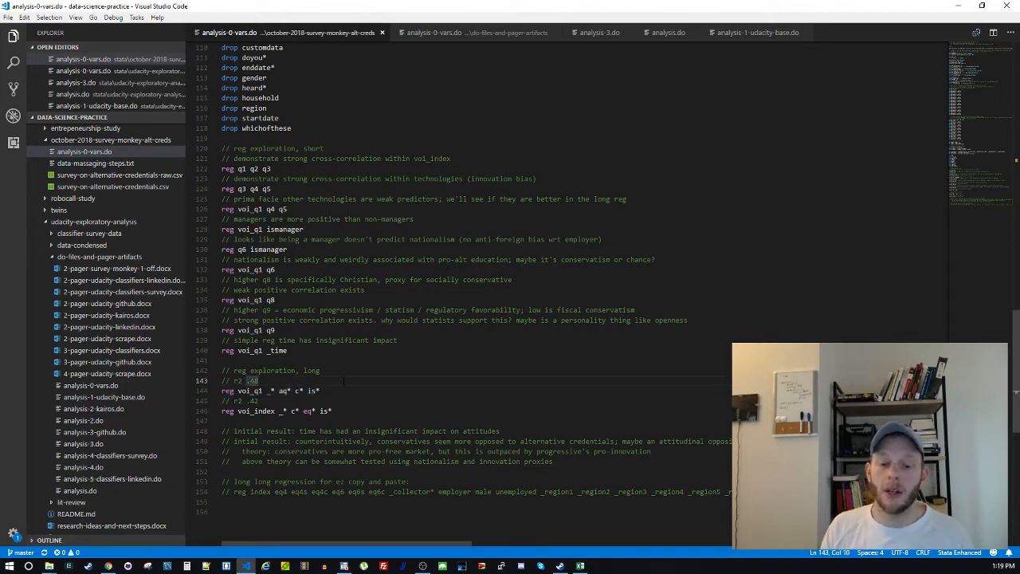
Add the comment lines "// long", "// weak", "// maxar" and "// strong" at the end of the file, starting on line 157
click(291, 515)
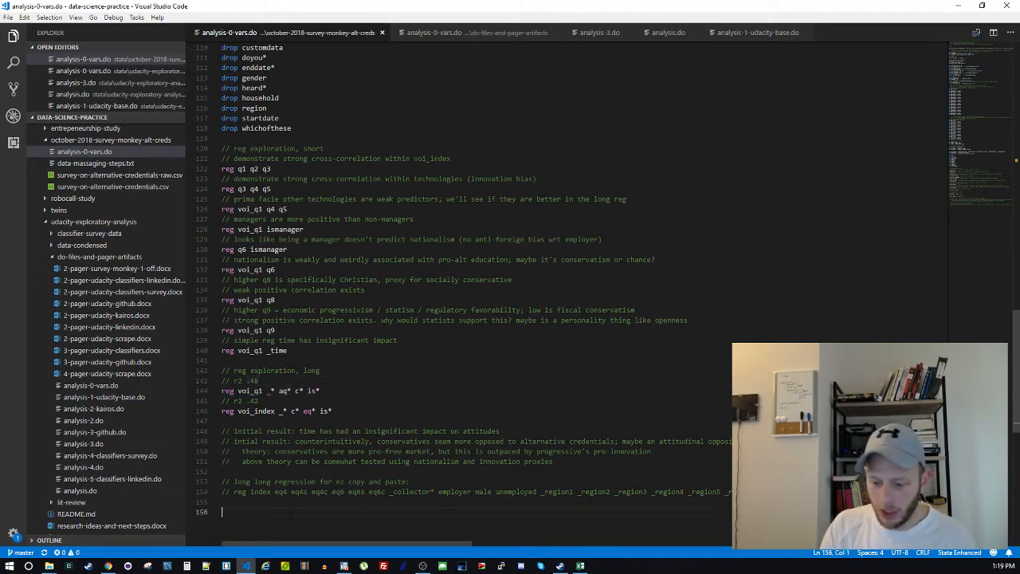
key(Return)
key(Return)
key(Up)
text(//)
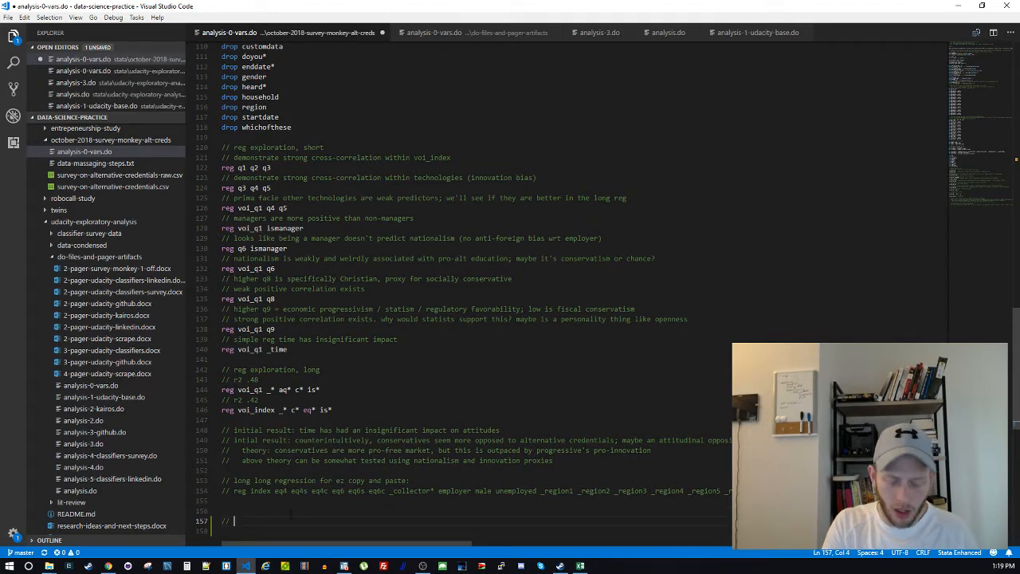
text( long)
key(Return)
text(// weak)
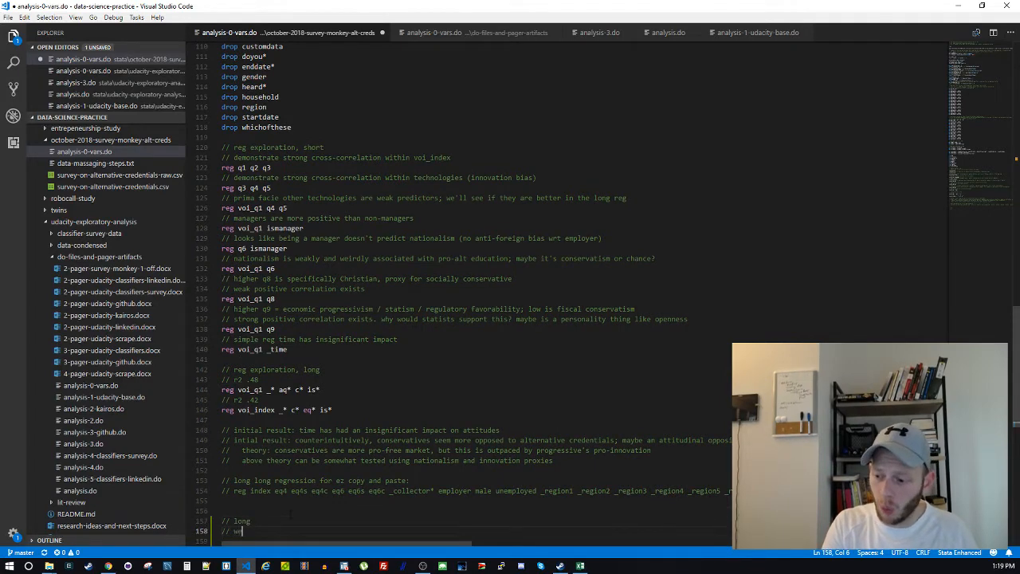
key(Return)
text(// maxar)
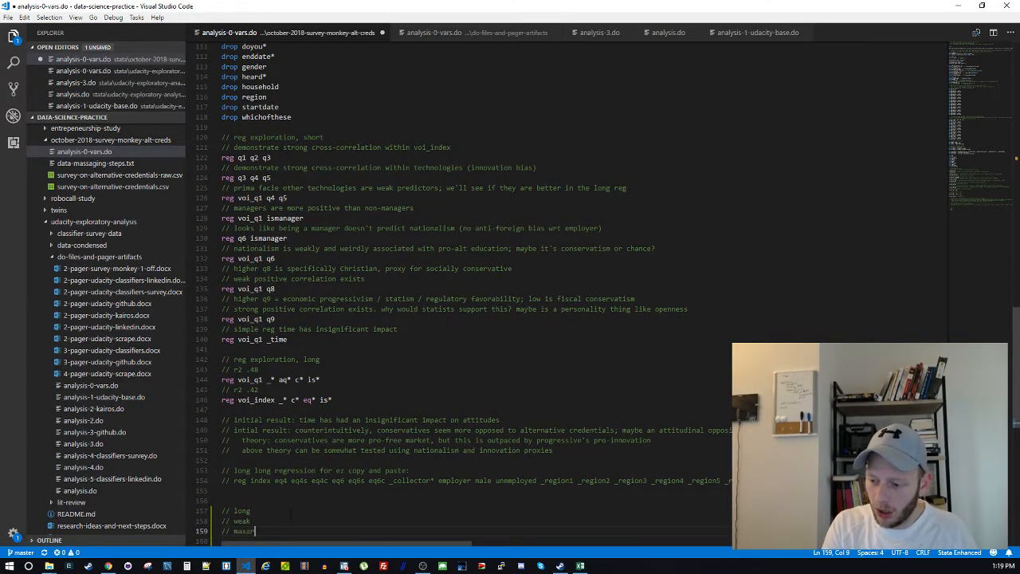
key(Return)
text(// strong)
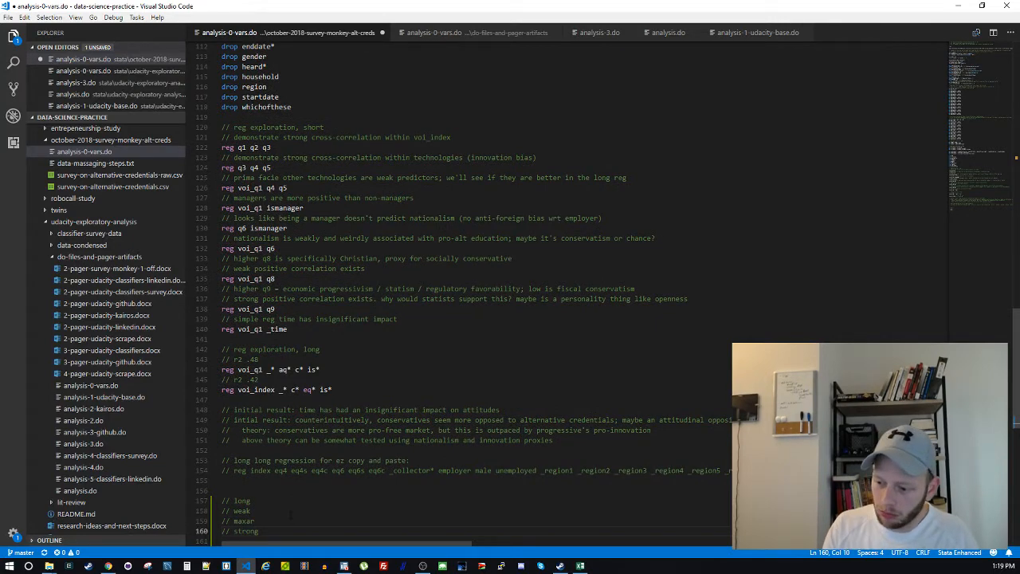
scroll(291, 517, down, 1)
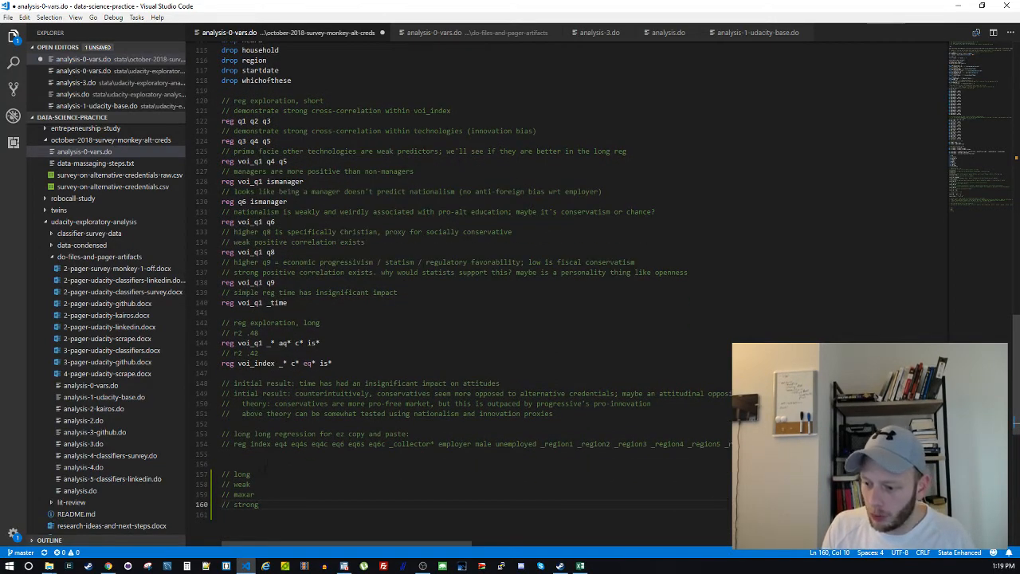
Add the comment "// short / simple (exploratory)" on a new line below "// strong"
drag(224, 464, 280, 504)
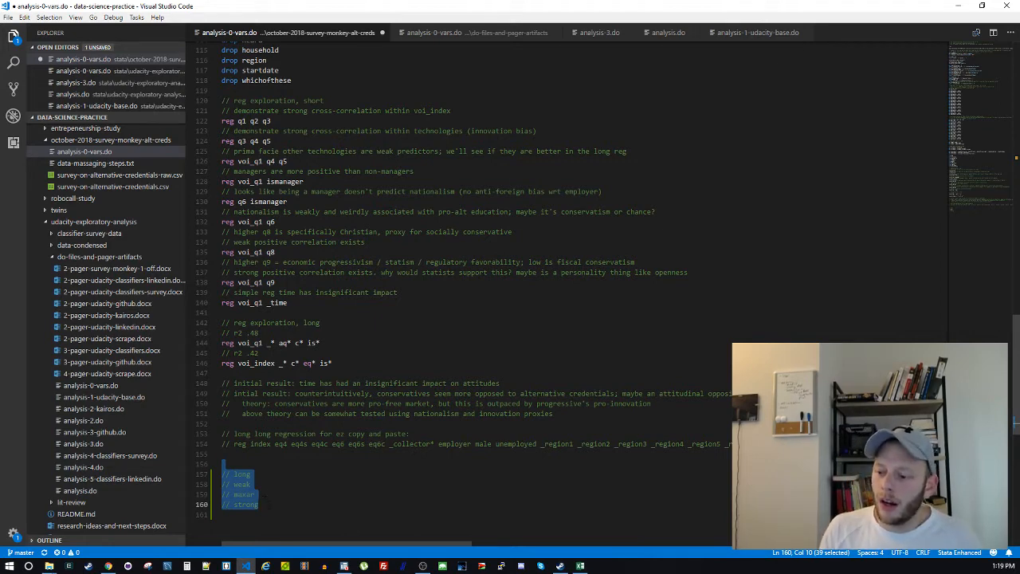
click(269, 504)
key(Return)
text(// short)
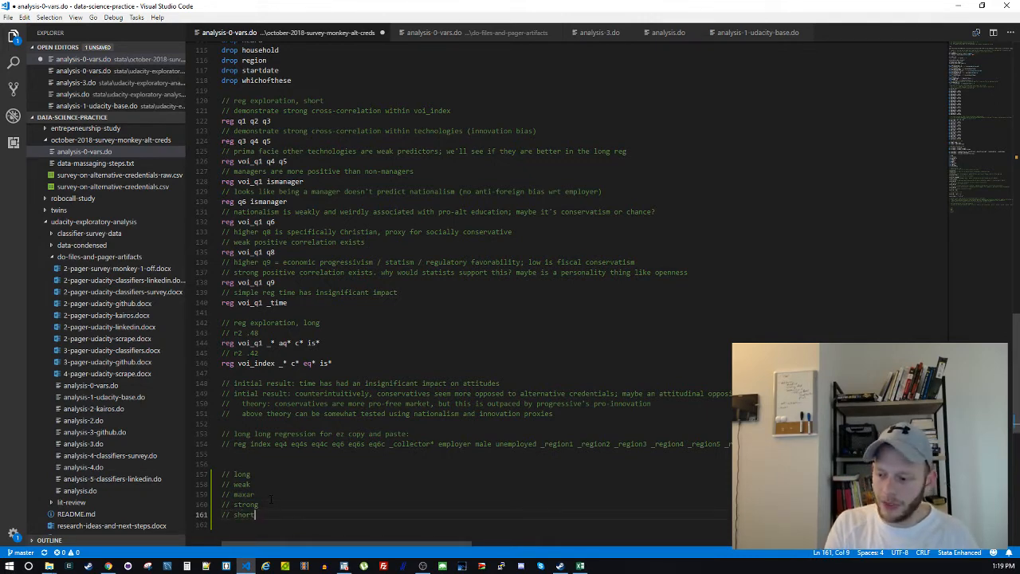
text( / dsi)
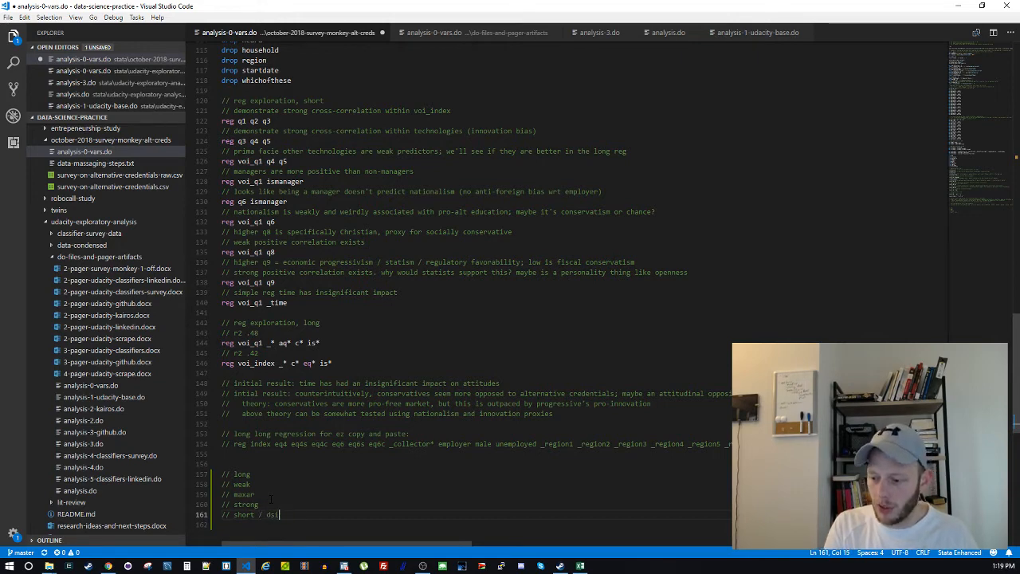
key(BackSpace)
key(BackSpace)
key(BackSpace)
text(smiple)
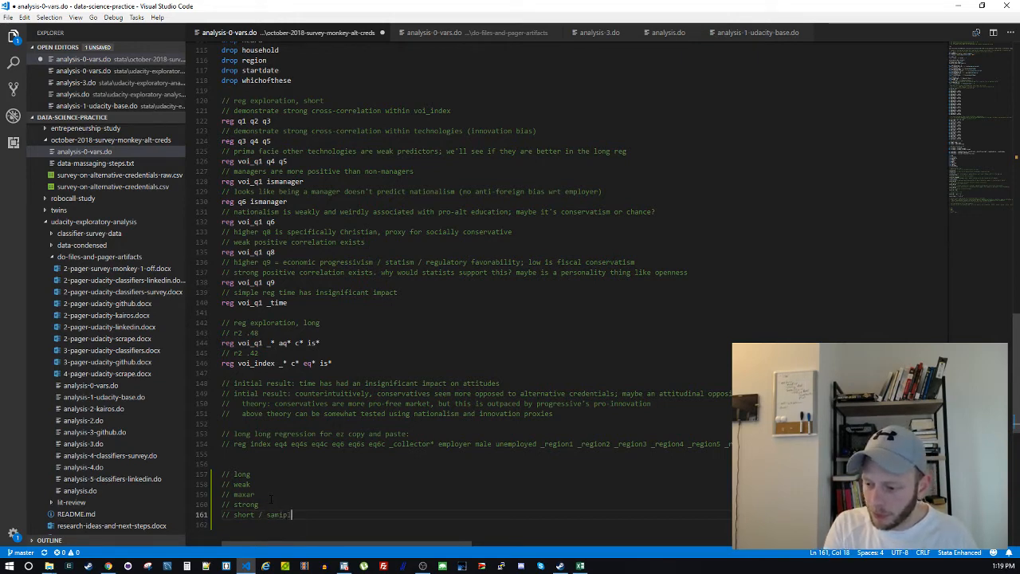
key(BackSpace)
key(BackSpace)
key(BackSpace)
key(BackSpace)
key(BackSpace)
text(imple)
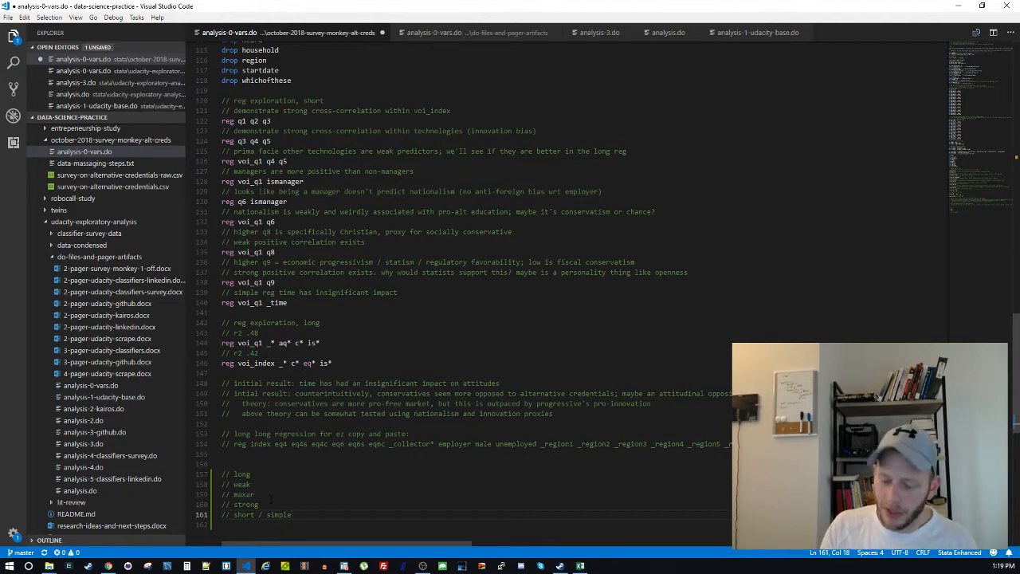
text( (explor)
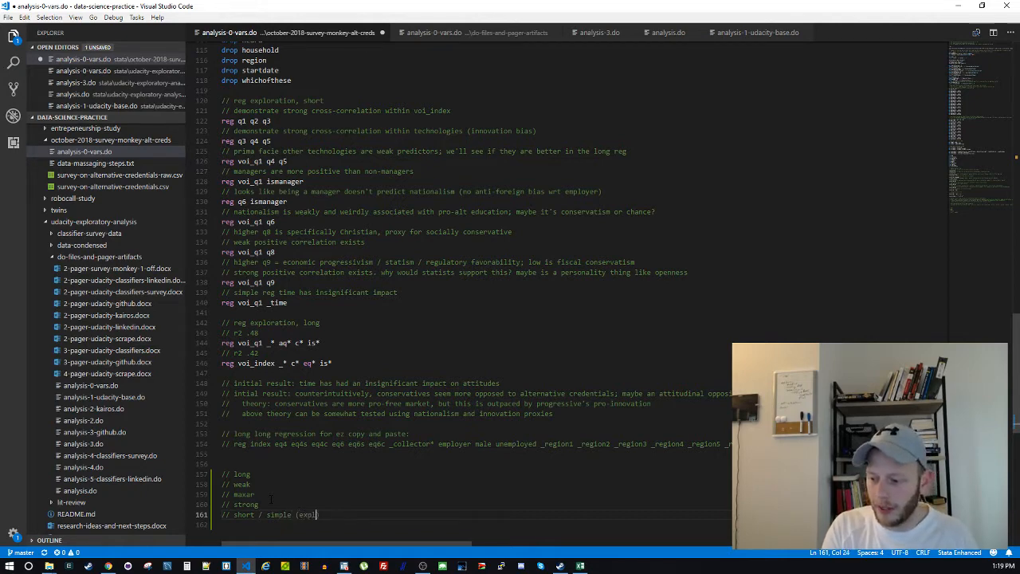
text(atory)
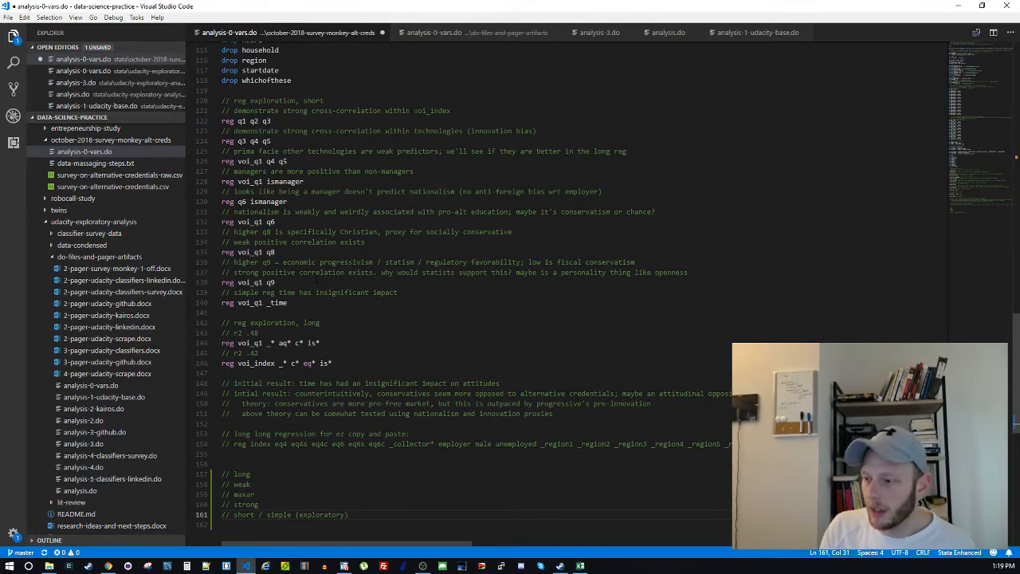
Highlight the "reg voi_q1 q8" line and the "proxy for socially conservative" part of its comment in the short regression section
drag(275, 252, 221, 252)
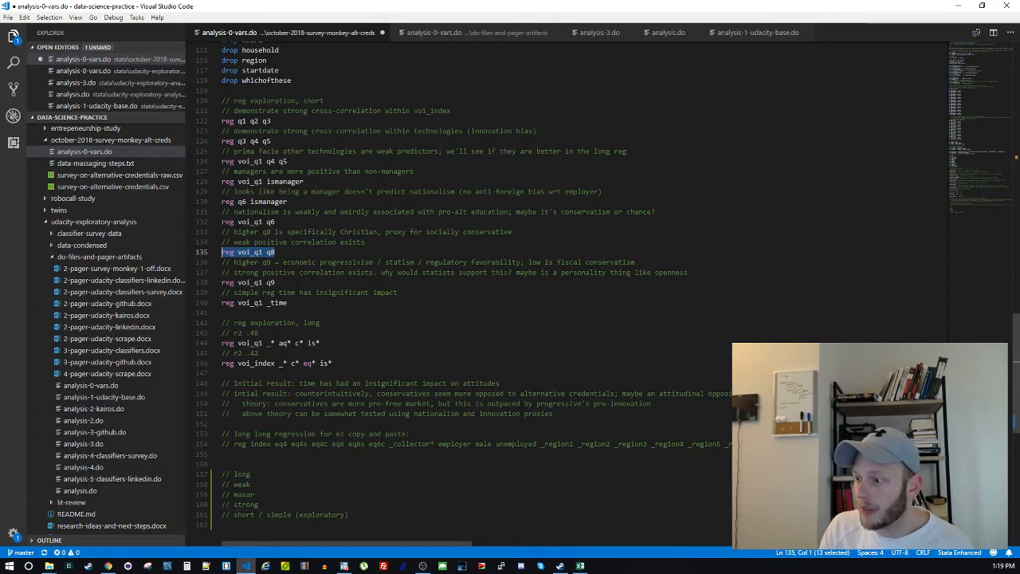
drag(385, 232, 548, 231)
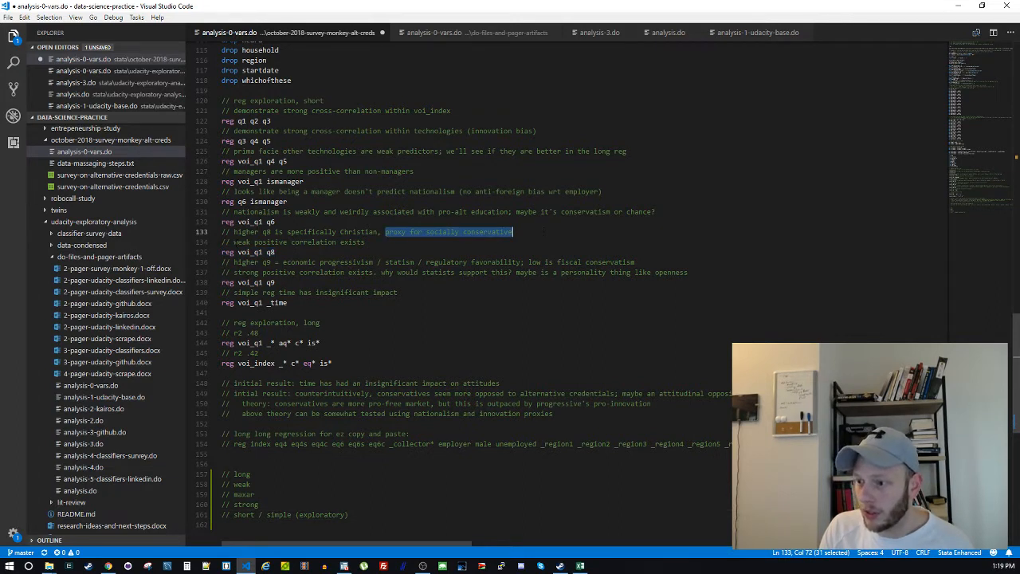
drag(231, 242, 366, 242)
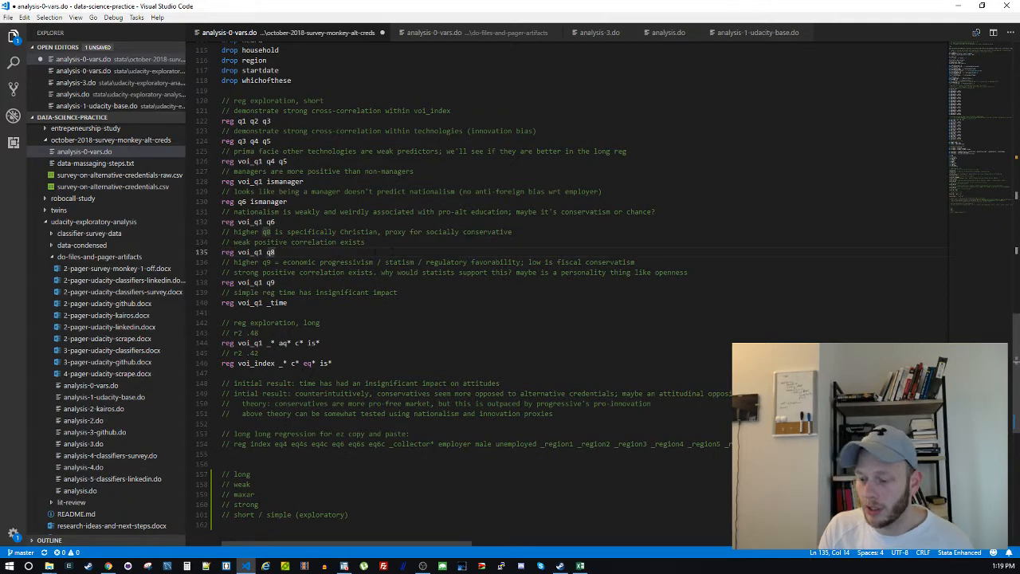
key(shift+Home)
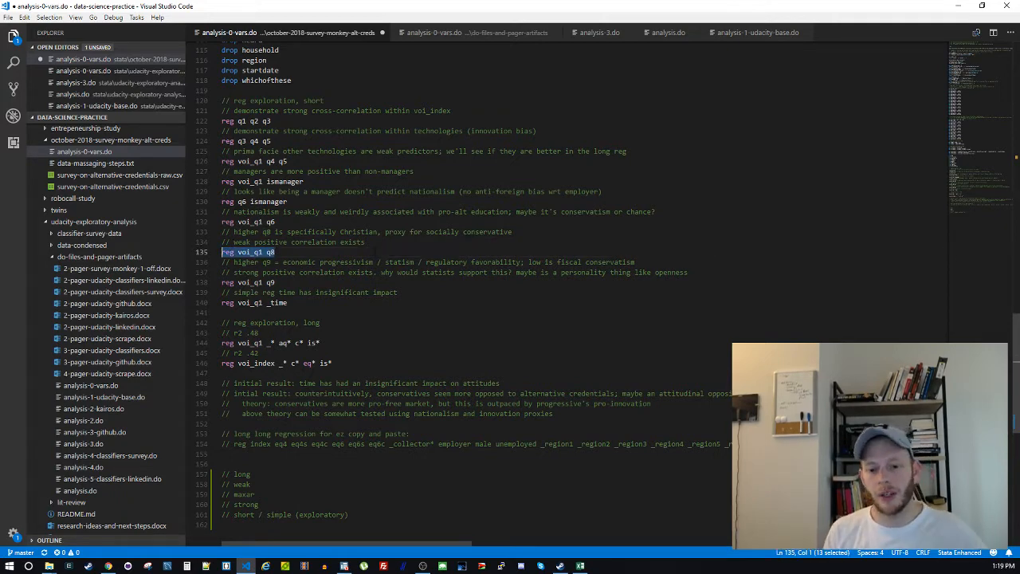
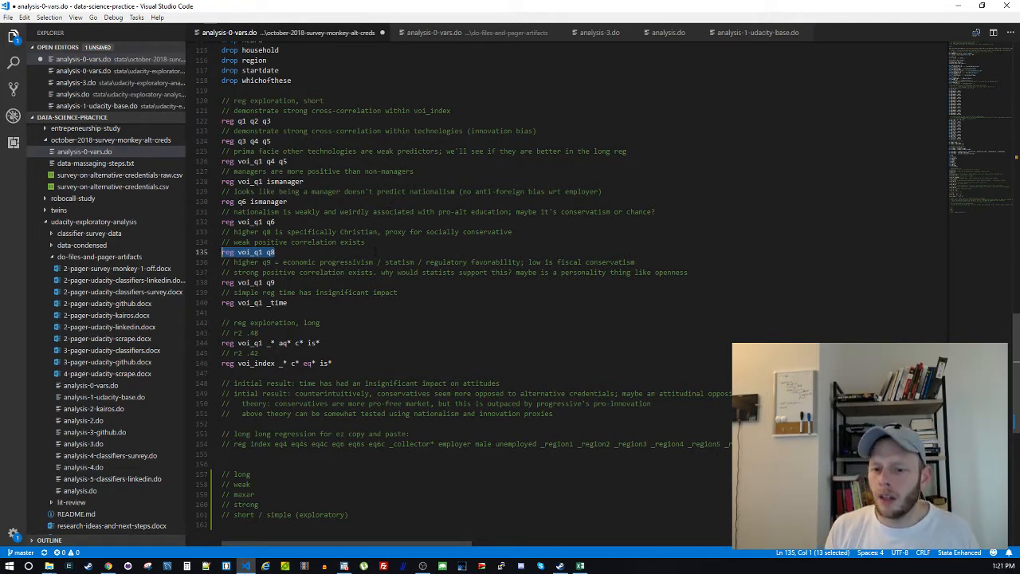
Delete the "// short / simple (exploratory)" comment together with its line
click(368, 514)
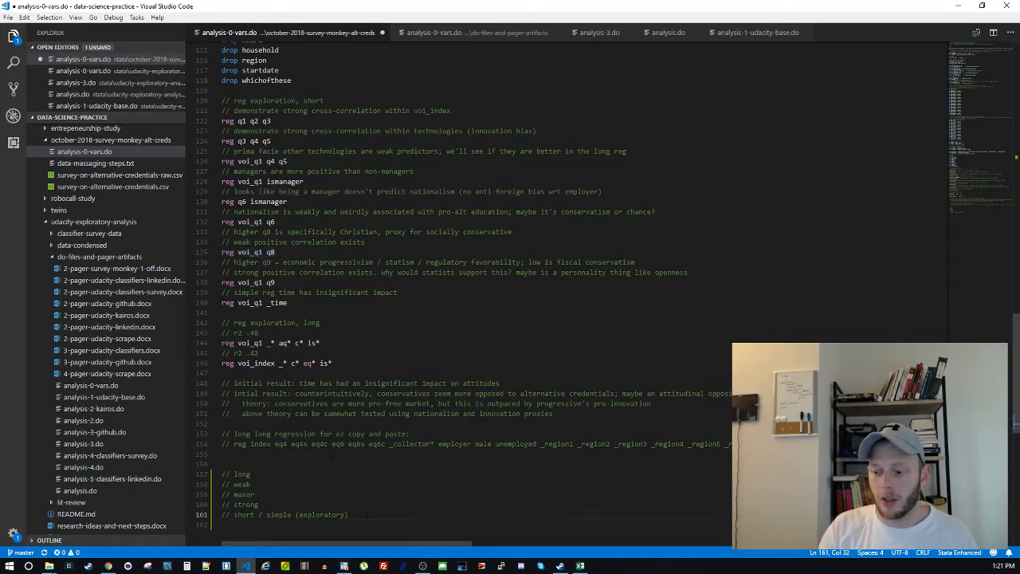
key(shift+Home)
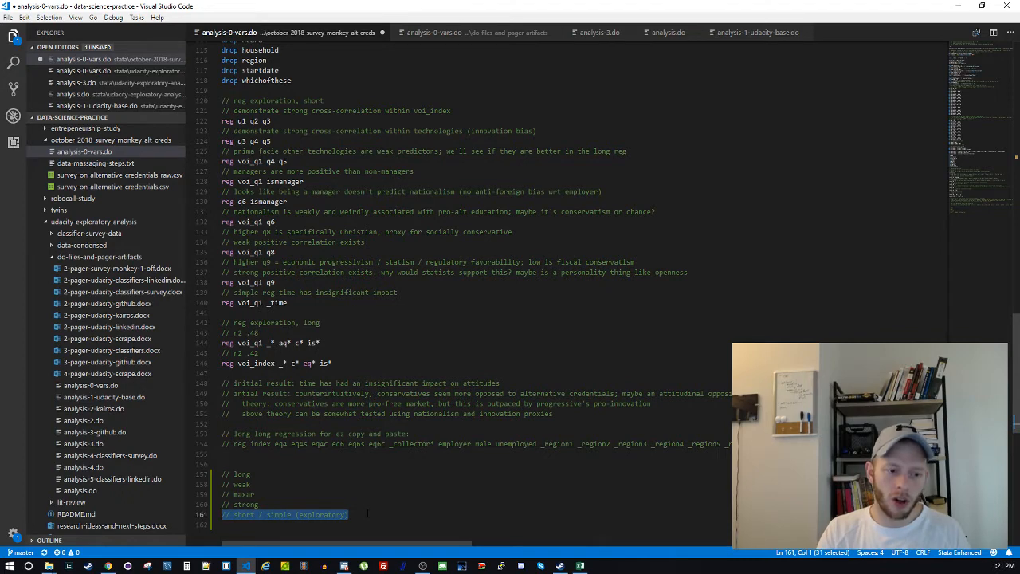
key(BackSpace)
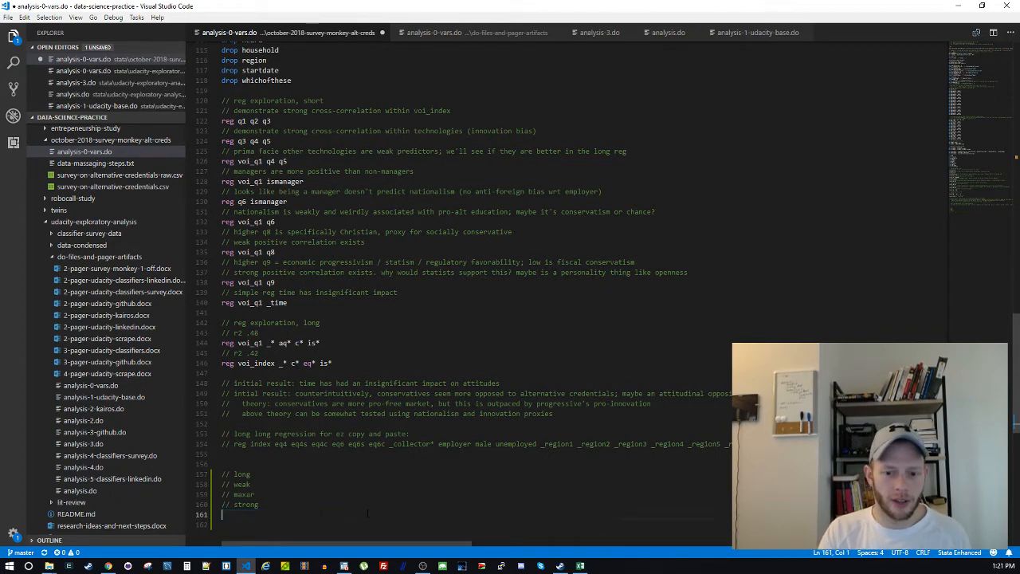
key(BackSpace)
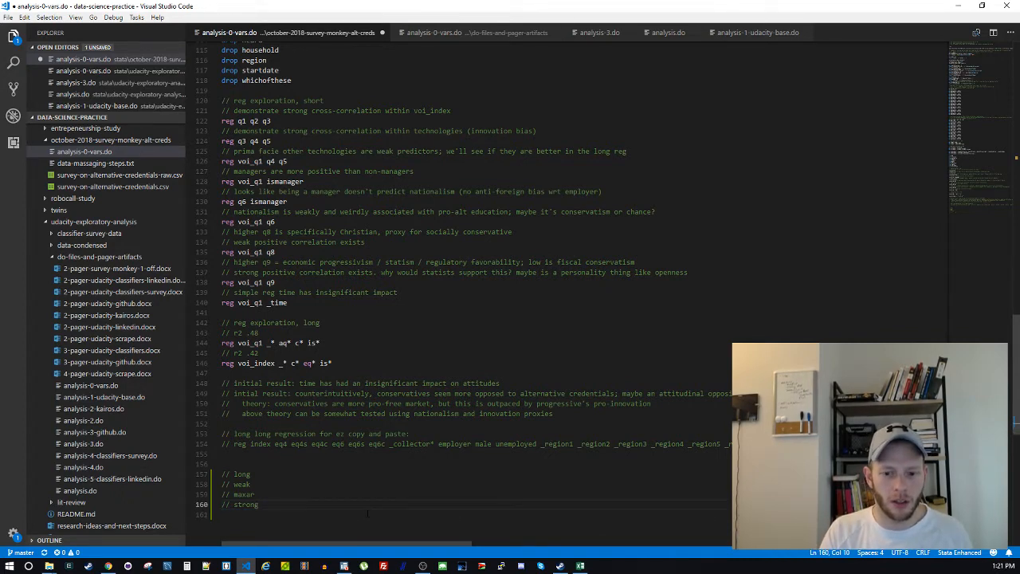
Highlight the list of comments from "long" to "strong" on lines 157 to 160 and leave the cursor on blank line 156
key(shift+Up)
key(shift+Up)
key(shift+Up)
key(shift+Up)
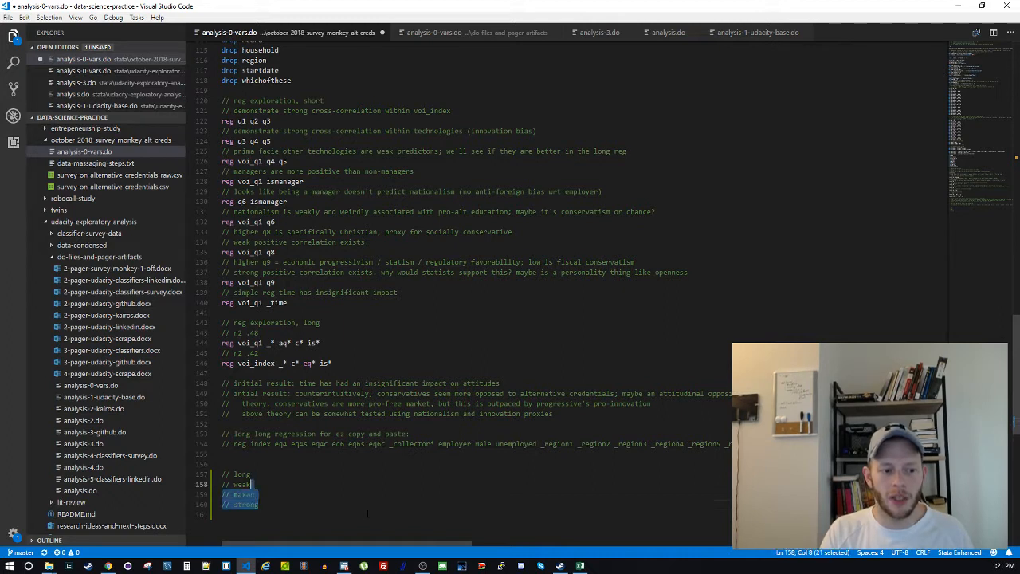
key(Down)
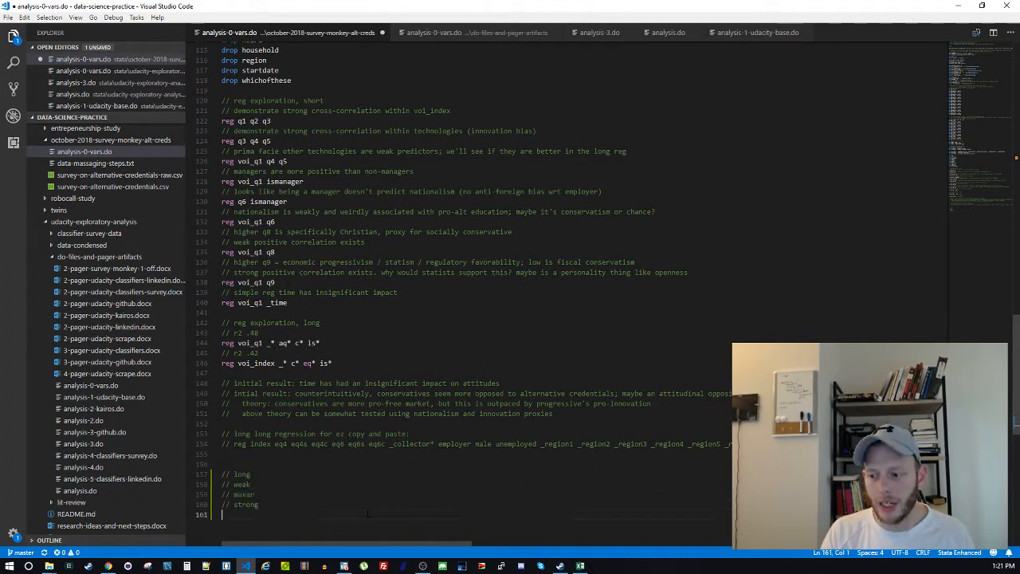
key(Up)
key(Up)
key(Up)
key(Up)
key(Down)
key(Up)
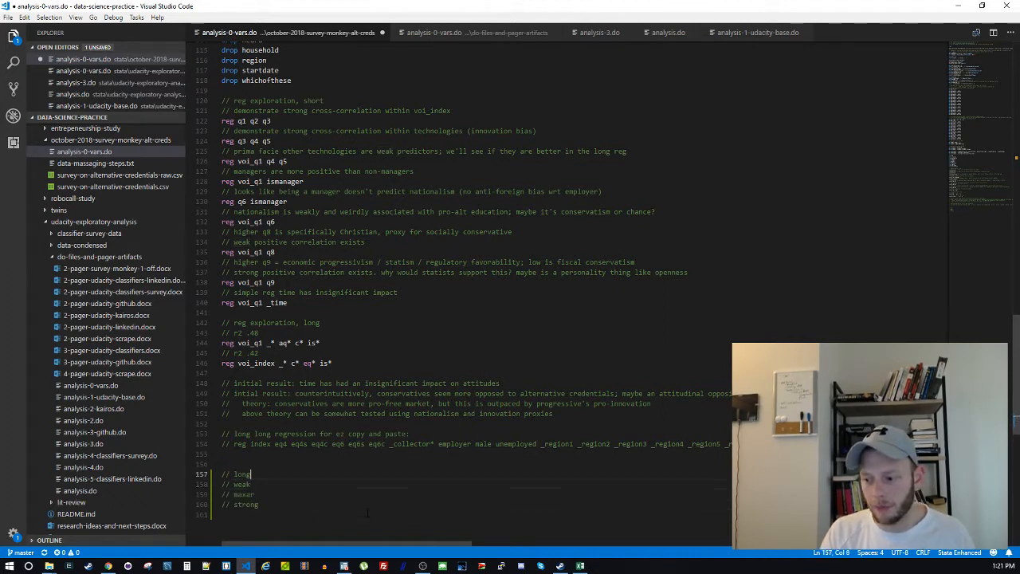
key(shift+Down)
key(shift+Down)
key(shift+Down)
key(shift+End)
key(Up)
key(Up)
key(Up)
key(Up)
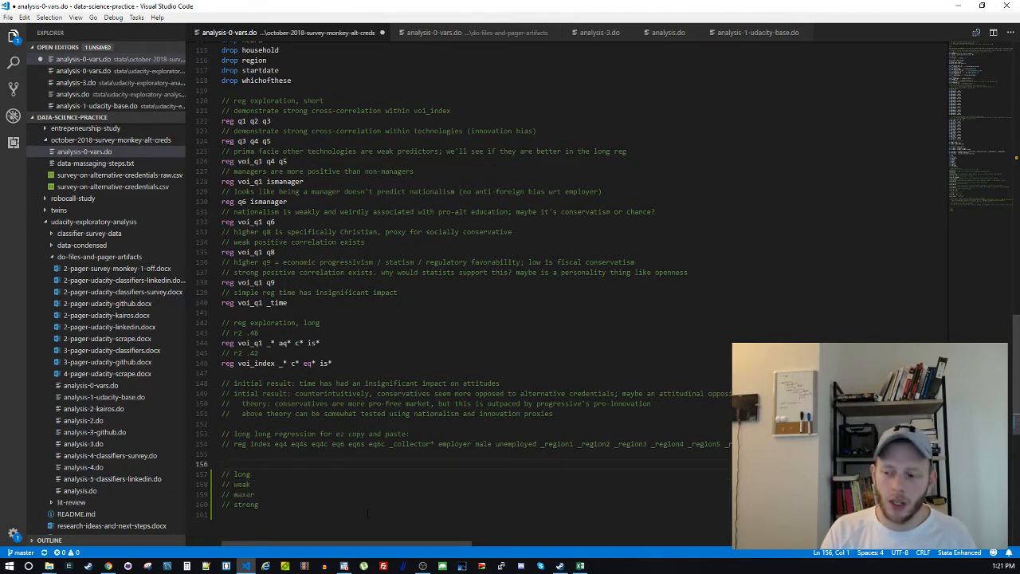
Highlight the variables of the line 144 long regression and the short "reg voi_q1 q9" regression on line 138 for comparison
drag(321, 343, 239, 343)
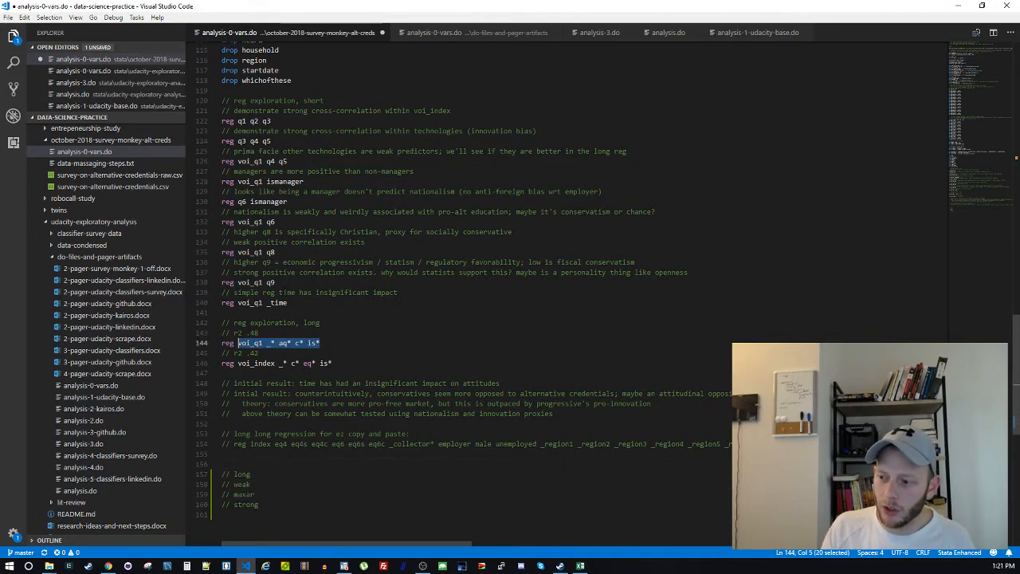
click(285, 282)
drag(285, 283, 211, 281)
click(411, 329)
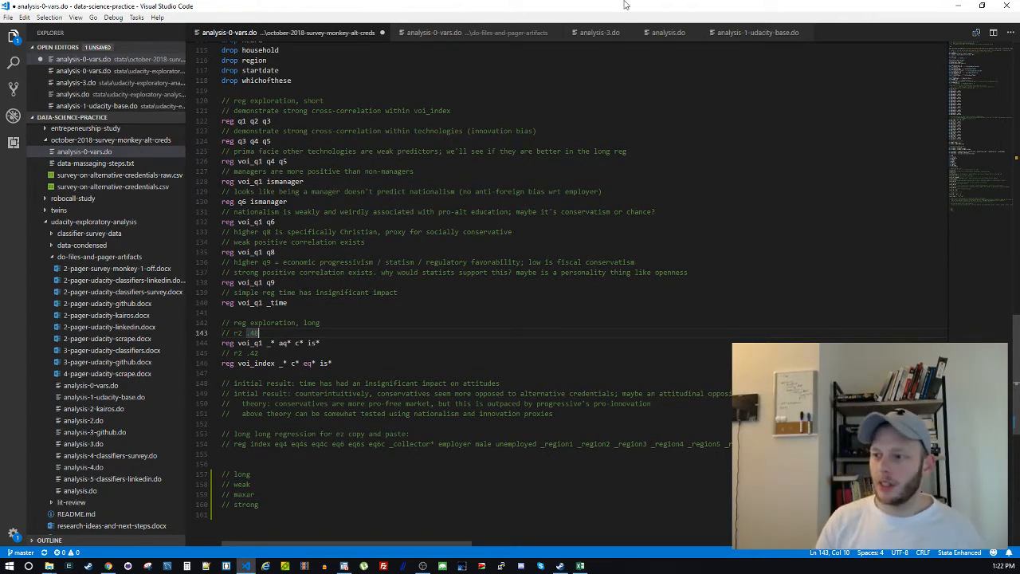
Highlight the short regression heading and the line 122 variables q1 q2 q3, ending with the cursor on "positive" in the line 127 comment
drag(335, 91, 366, 182)
click(359, 141)
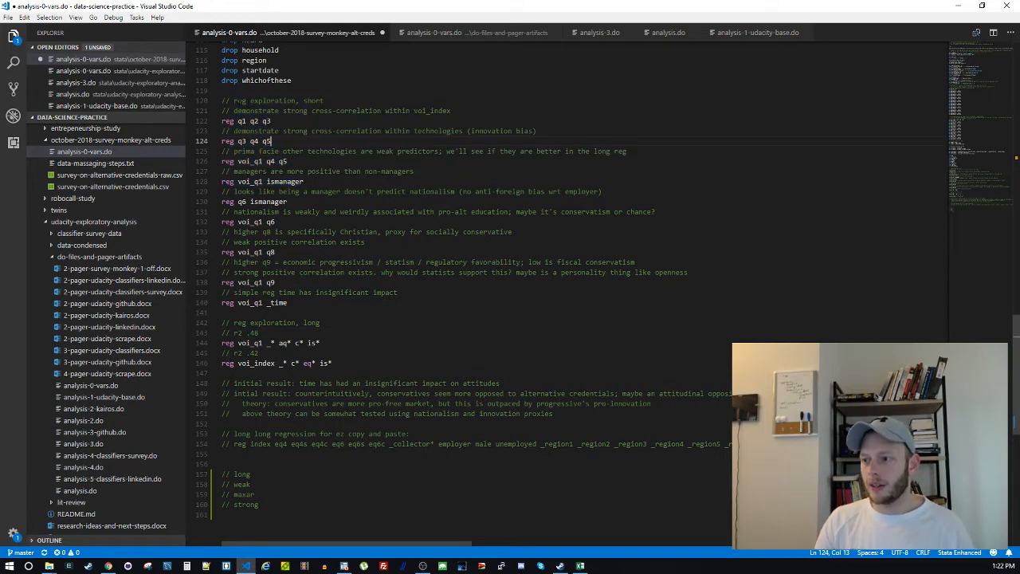
drag(234, 101, 325, 101)
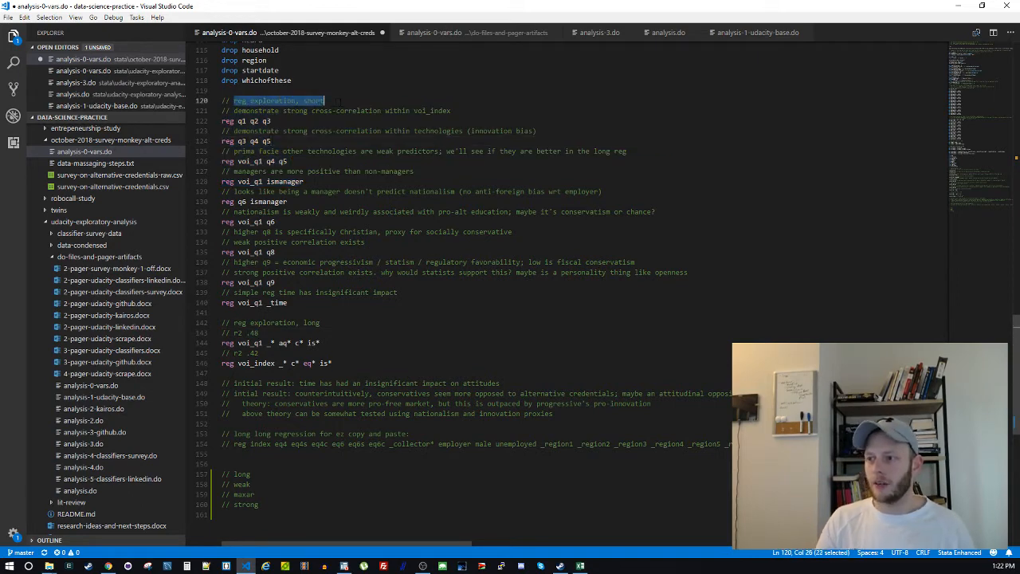
click(343, 110)
drag(238, 122, 271, 122)
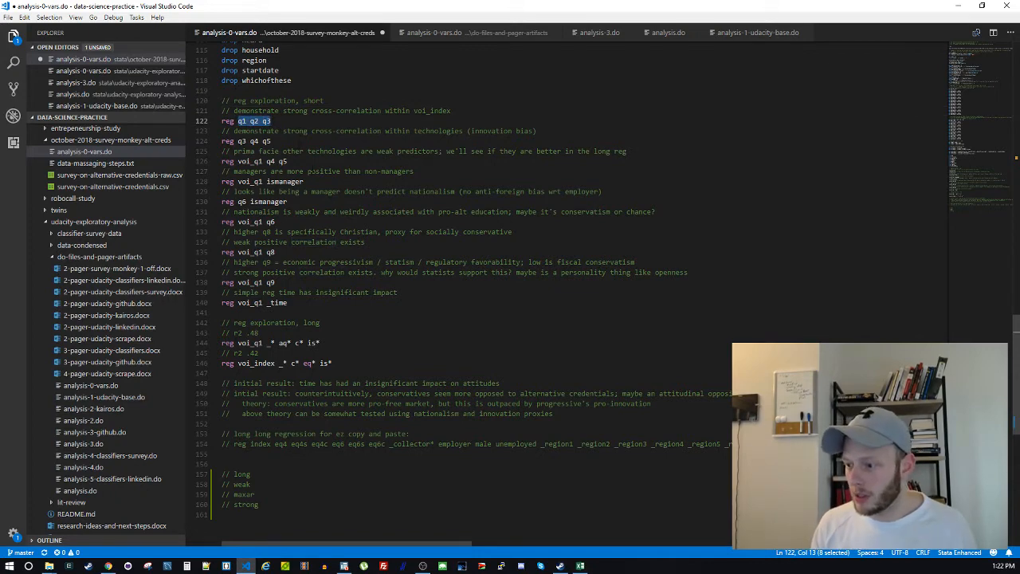
click(309, 171)
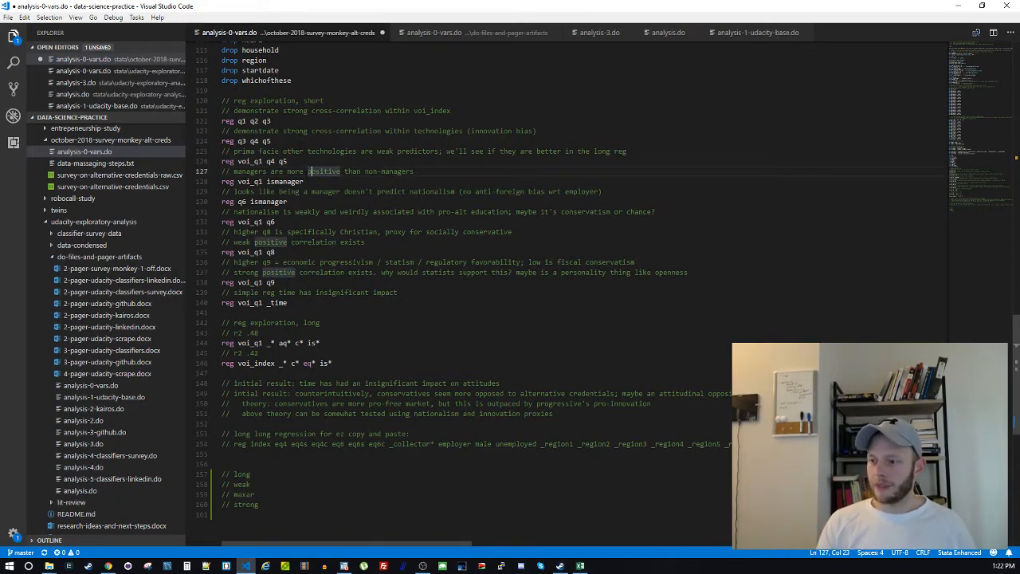
click(329, 171)
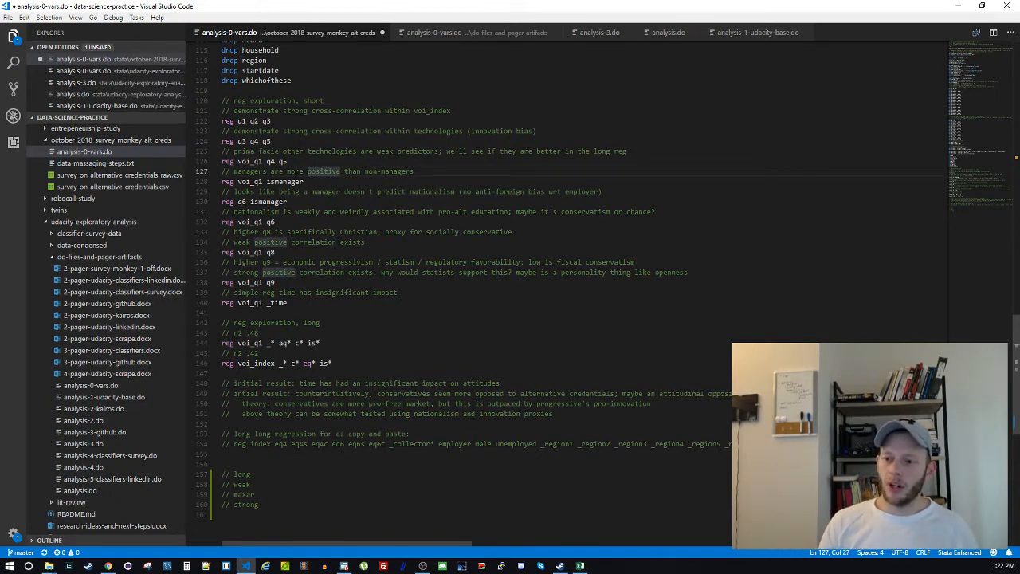
Point out the short regressions and the line 143 r2 comment, and highlight "long" and "weak" in the model type list on lines 157 and 158
click(320, 404)
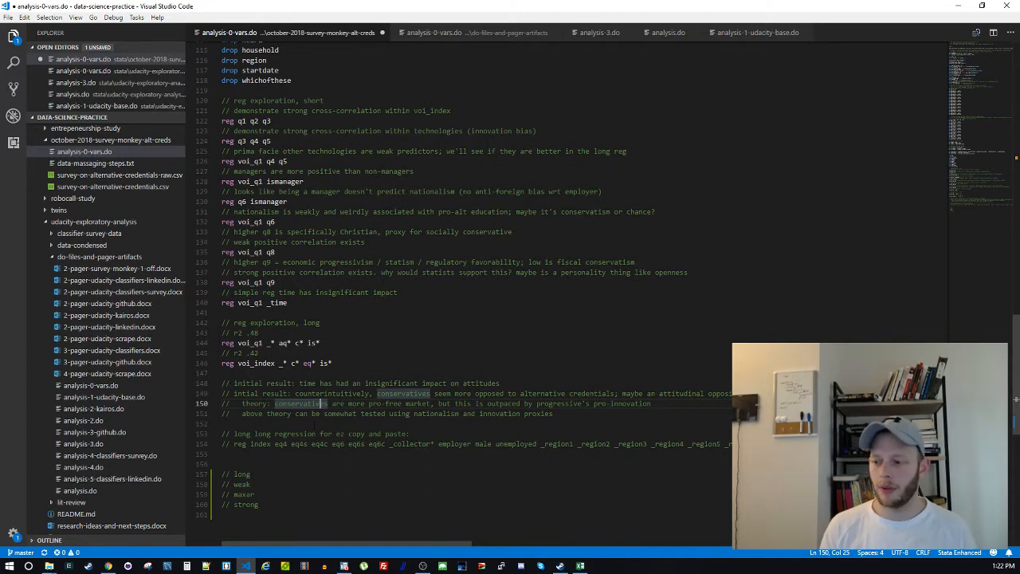
drag(253, 110, 287, 222)
click(330, 336)
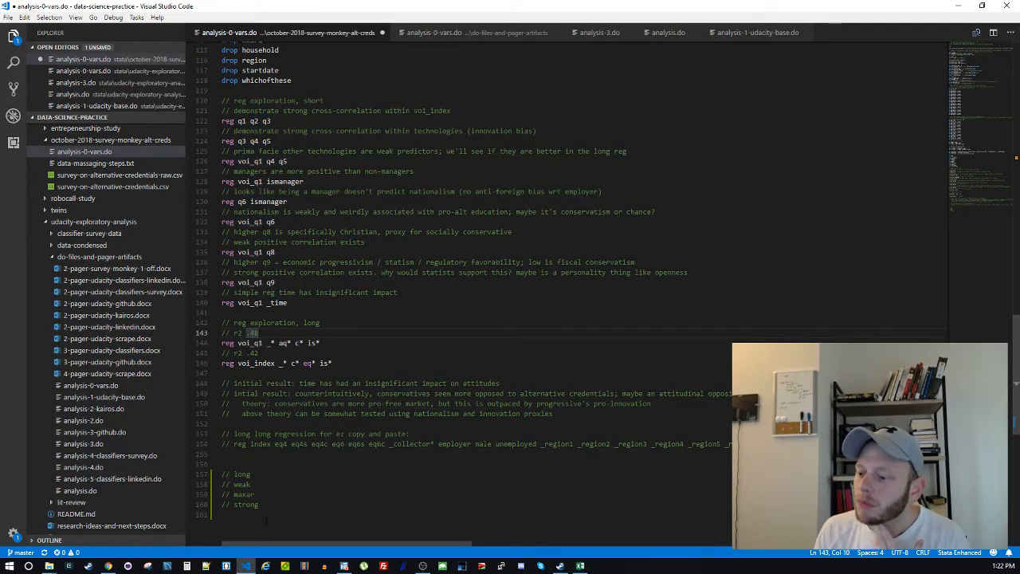
double_click(245, 475)
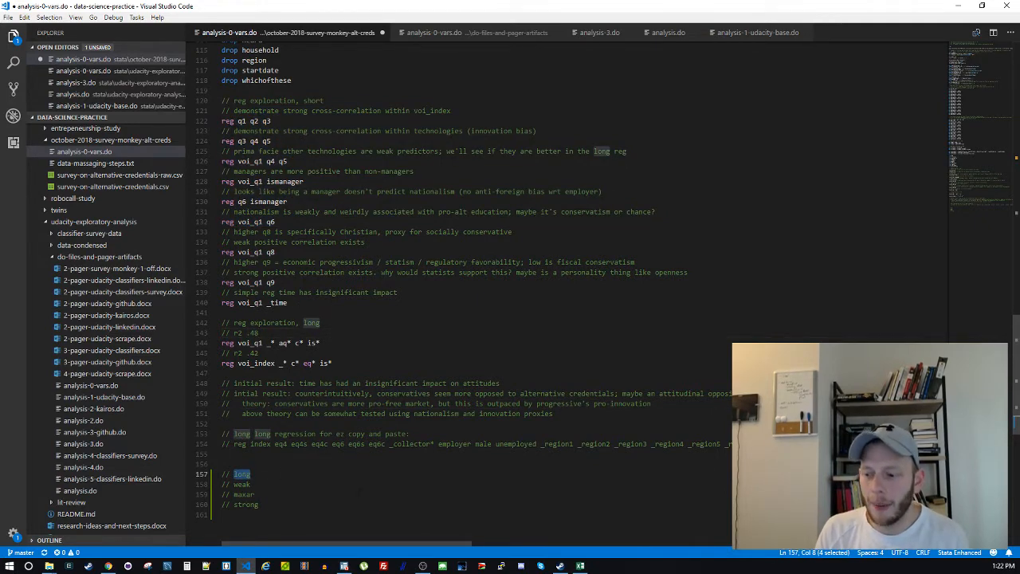
double_click(242, 483)
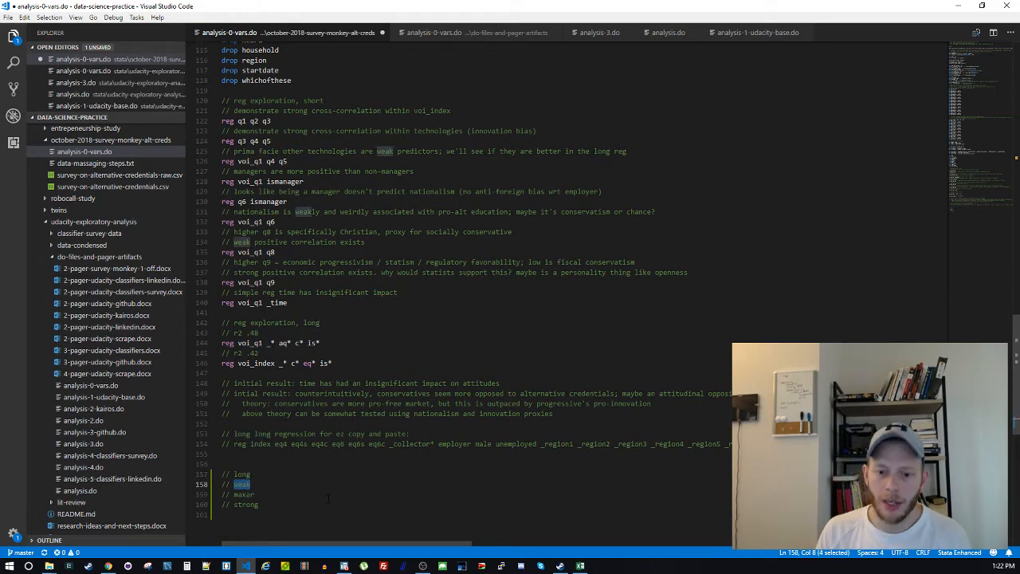
Look through analysis-2.do and the end of analysis.do for model examples, and open analysis-1-udacity-base.do at its beginning
click(82, 420)
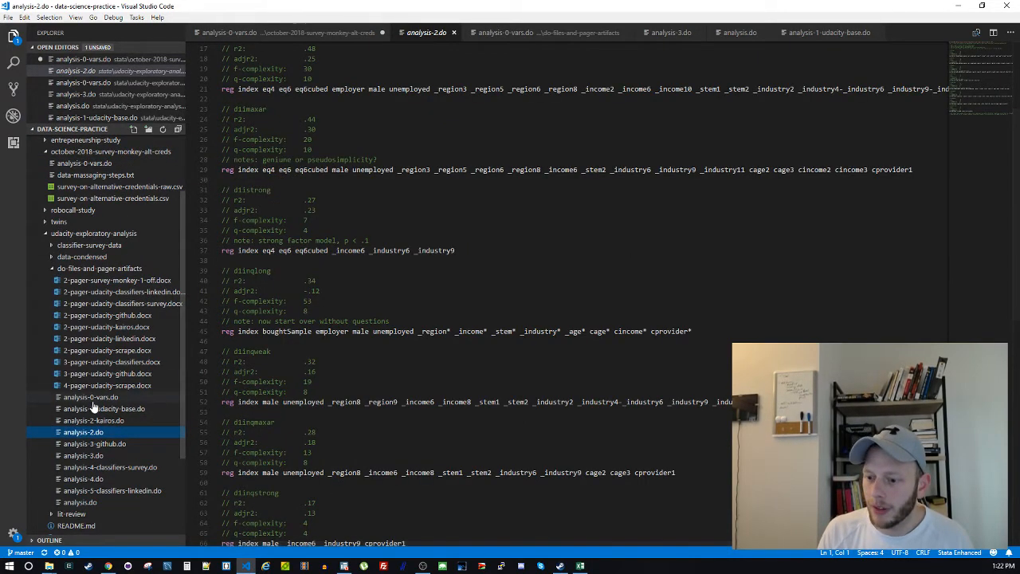
click(104, 502)
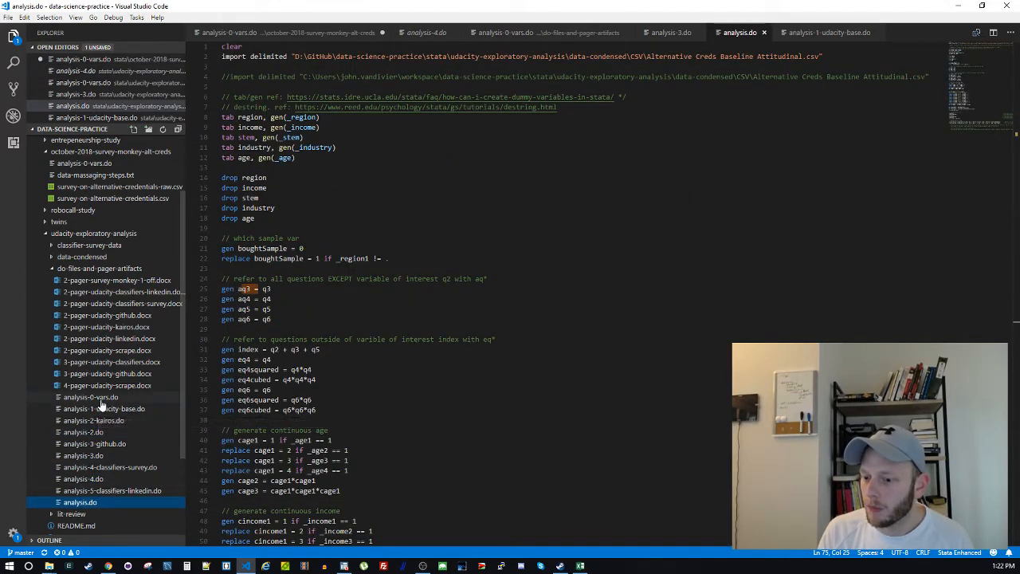
click(976, 108)
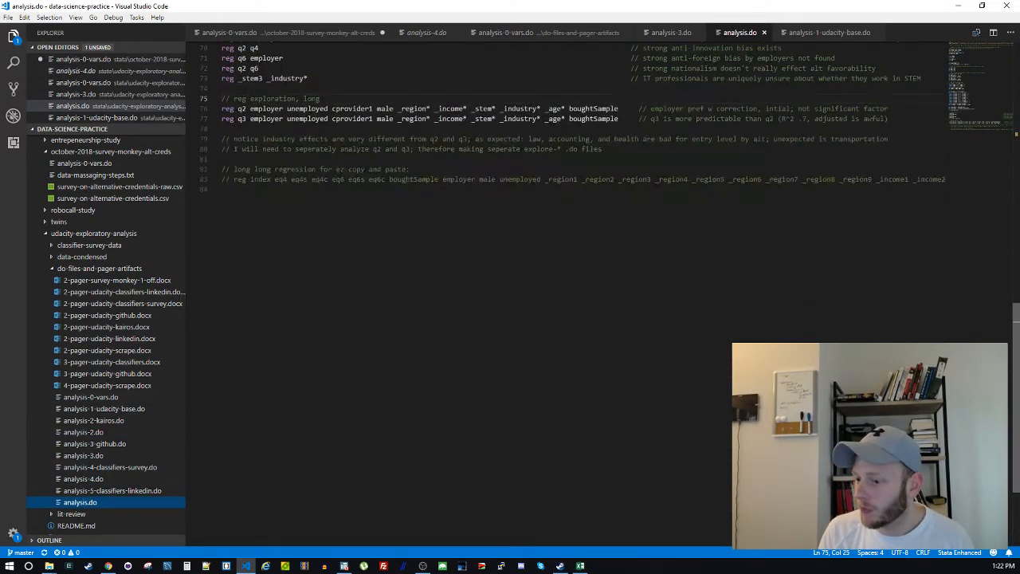
click(119, 408)
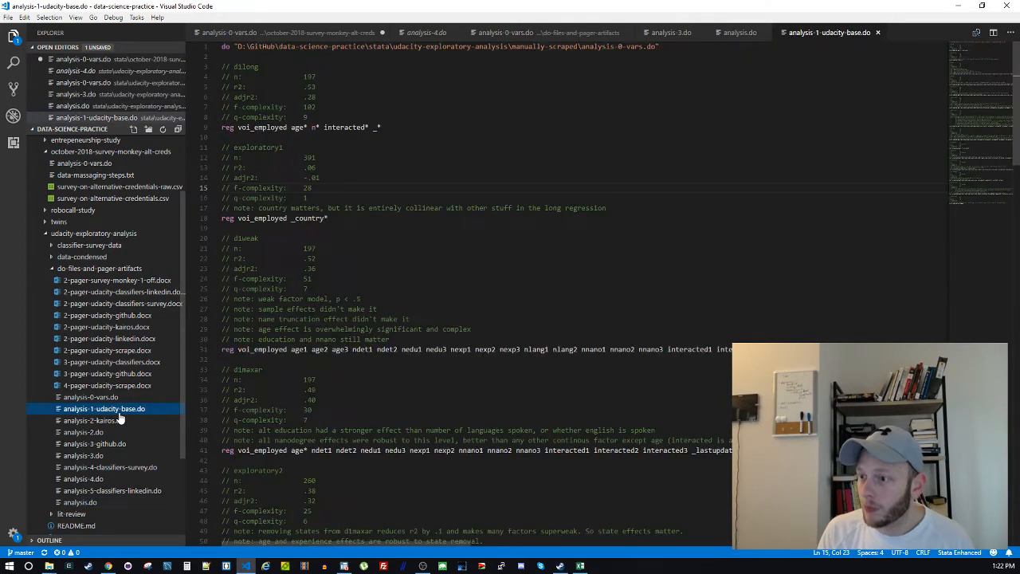
scroll(259, 86, up, 1)
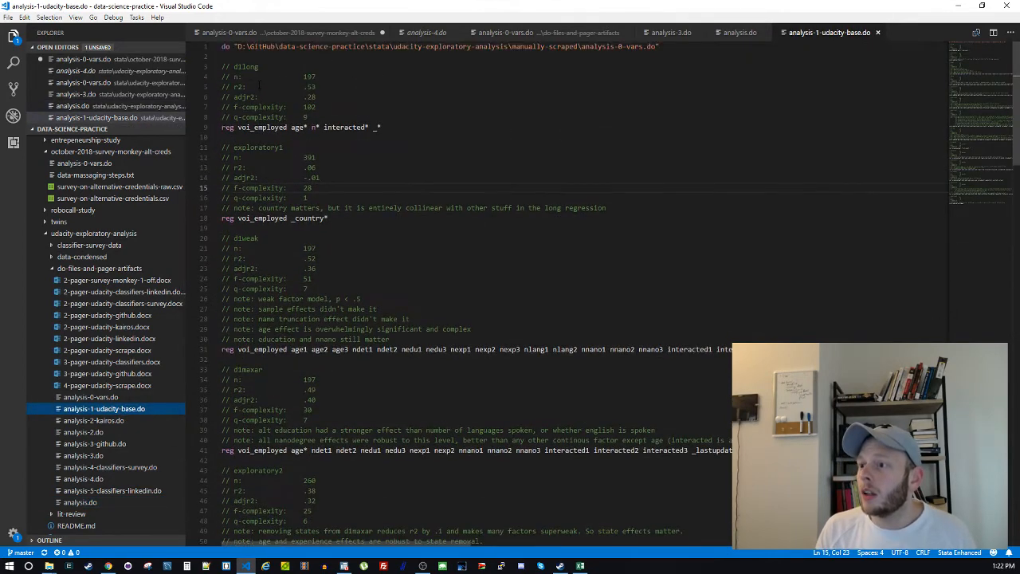
Highlight the d1long and exploratory1 headings and the line 17 note about country being collinear in the long regression
double_click(255, 67)
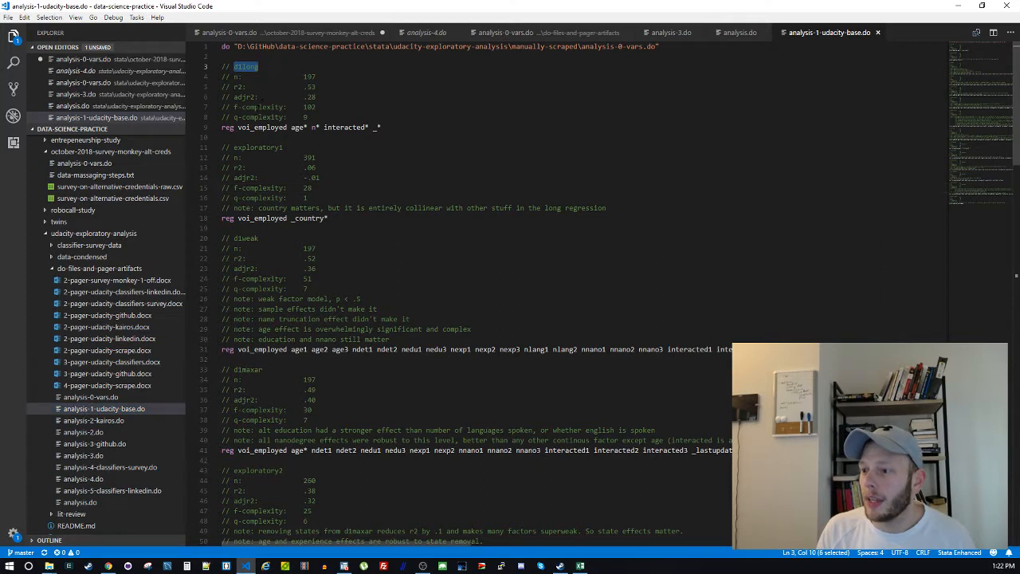
double_click(252, 148)
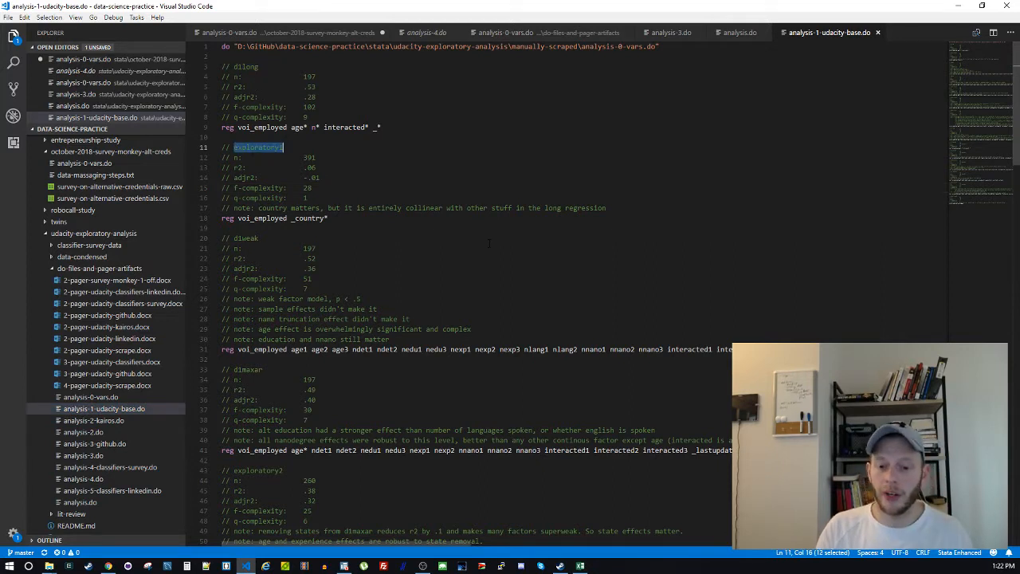
key(shift+Left)
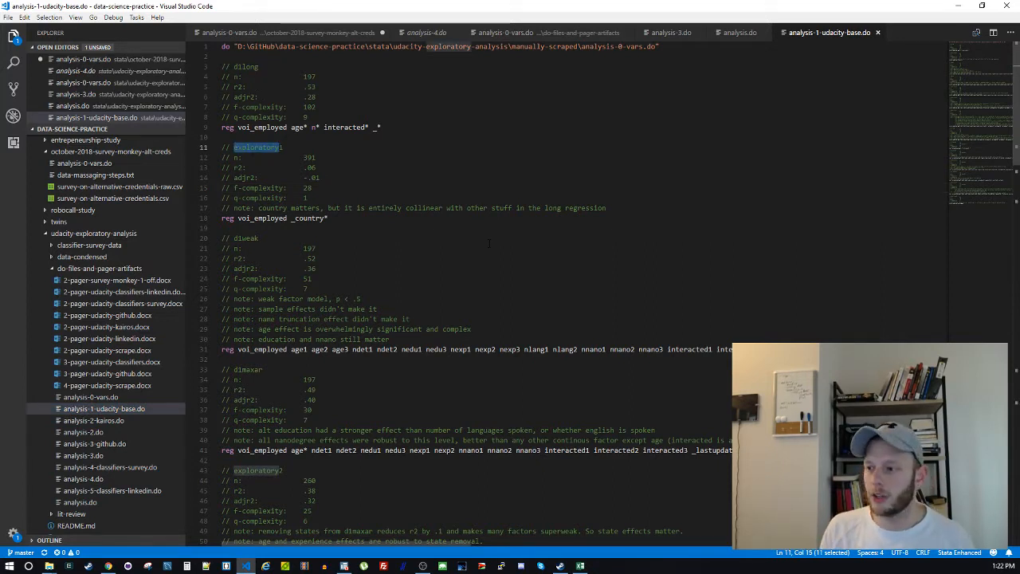
drag(238, 208, 614, 207)
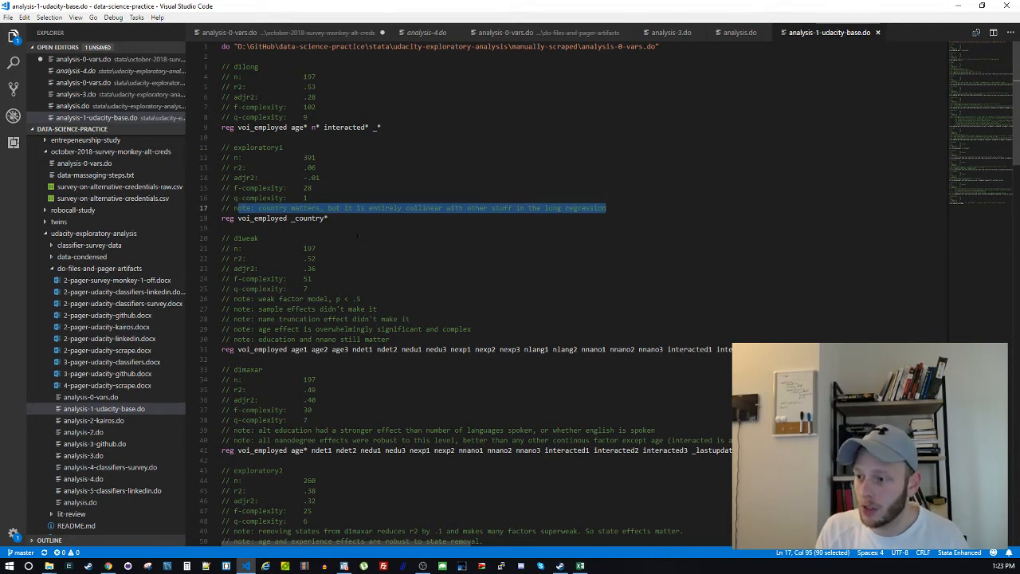
click(359, 209)
double_click(257, 148)
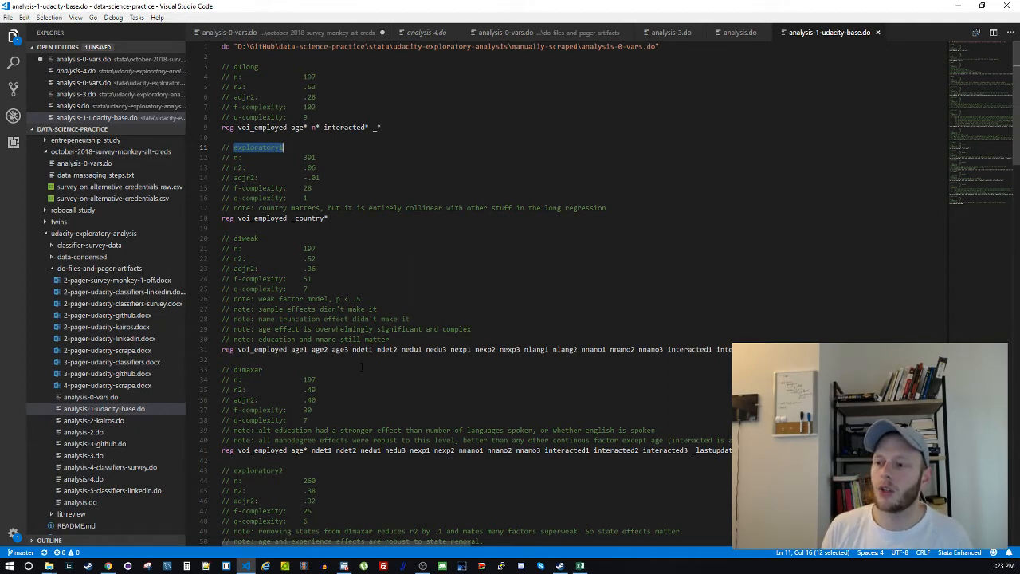
click(305, 145)
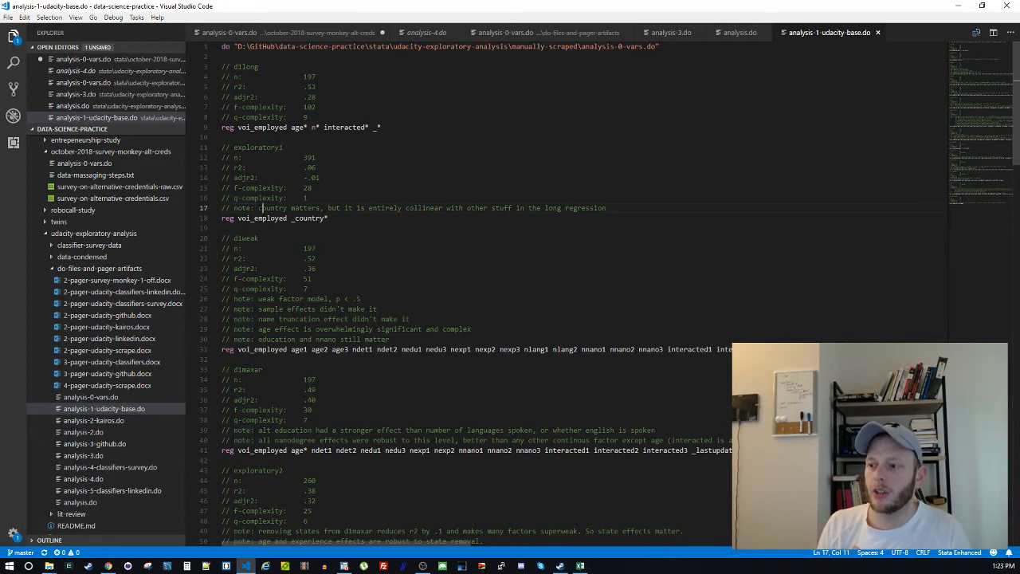
drag(258, 208, 627, 205)
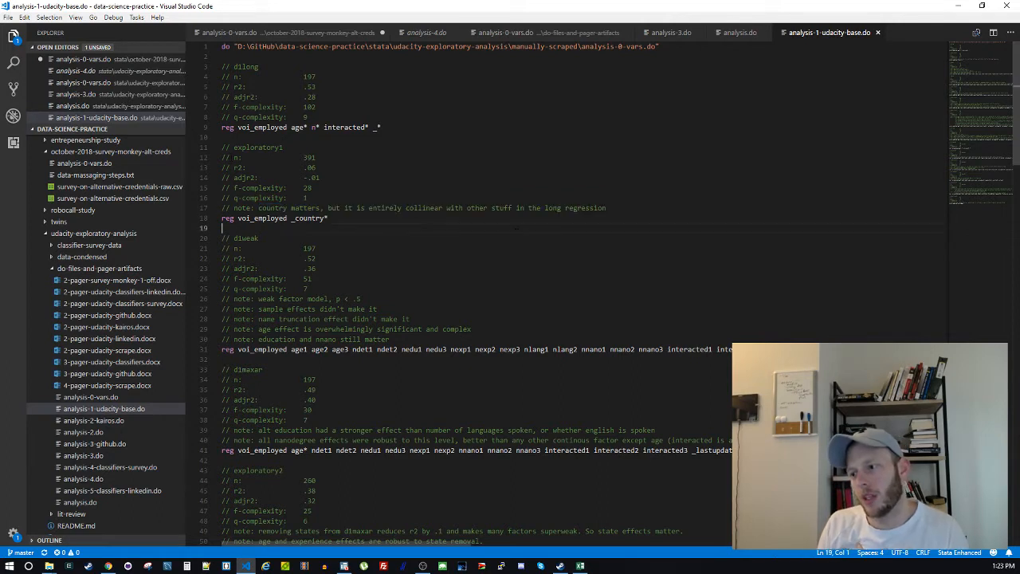
Highlight the exploratory1 heading and its "reg voi_employed _country*" regression on line 18, ending with the cursor on the d1weak heading
drag(234, 147, 283, 148)
drag(222, 219, 328, 219)
click(328, 219)
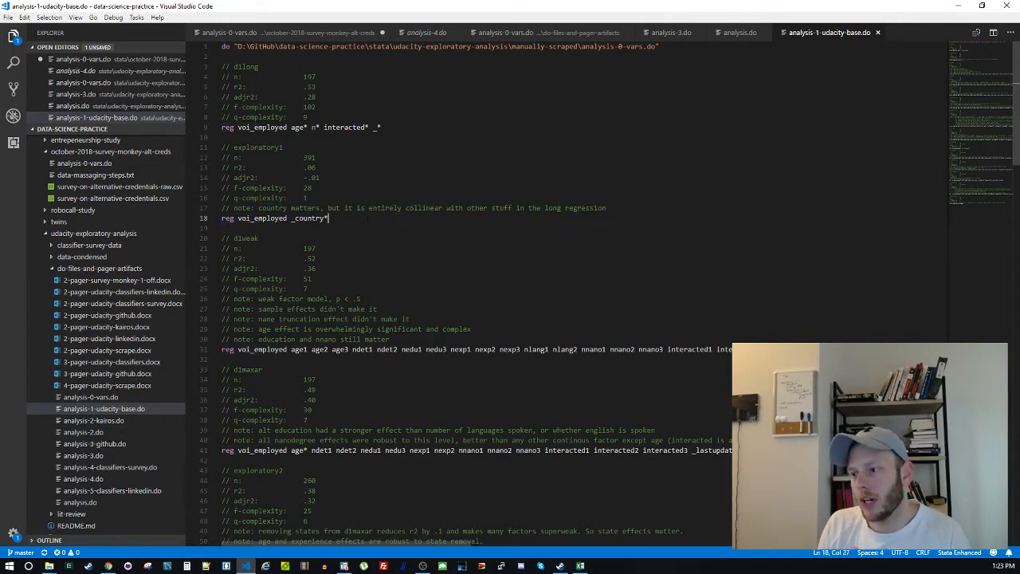
double_click(264, 148)
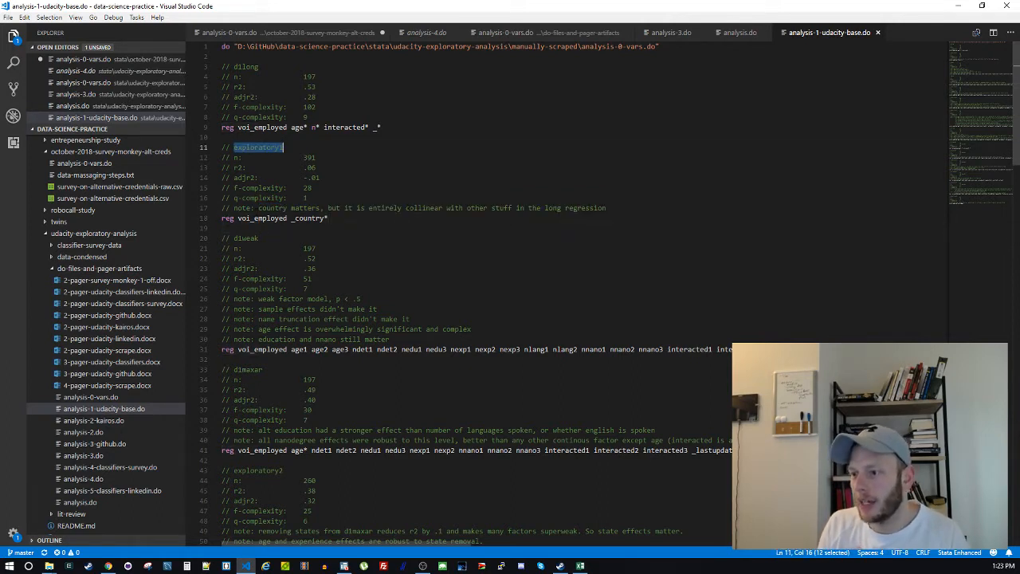
click(328, 218)
drag(258, 208, 308, 197)
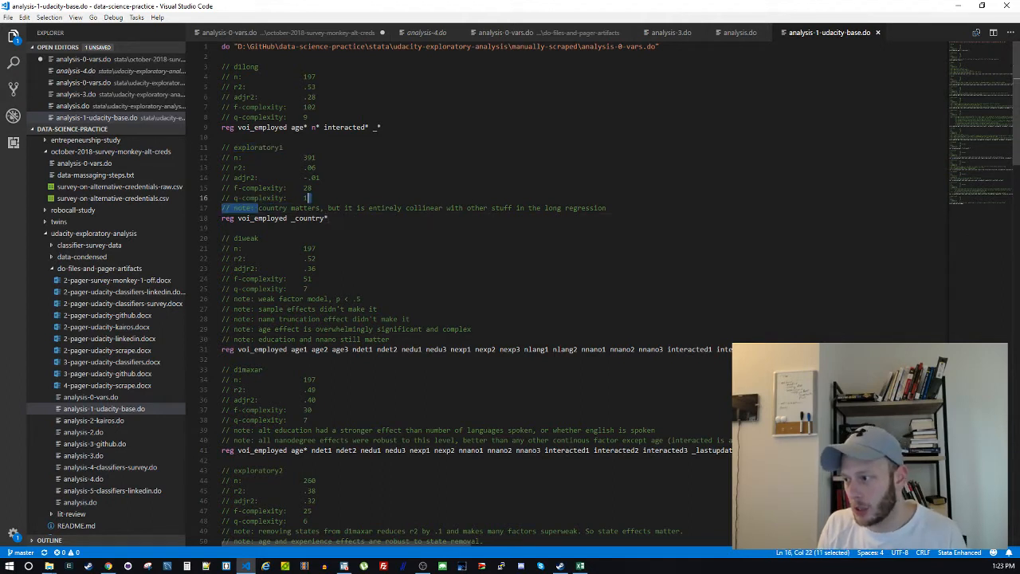
key(Down)
key(Down)
key(Down)
key(Down)
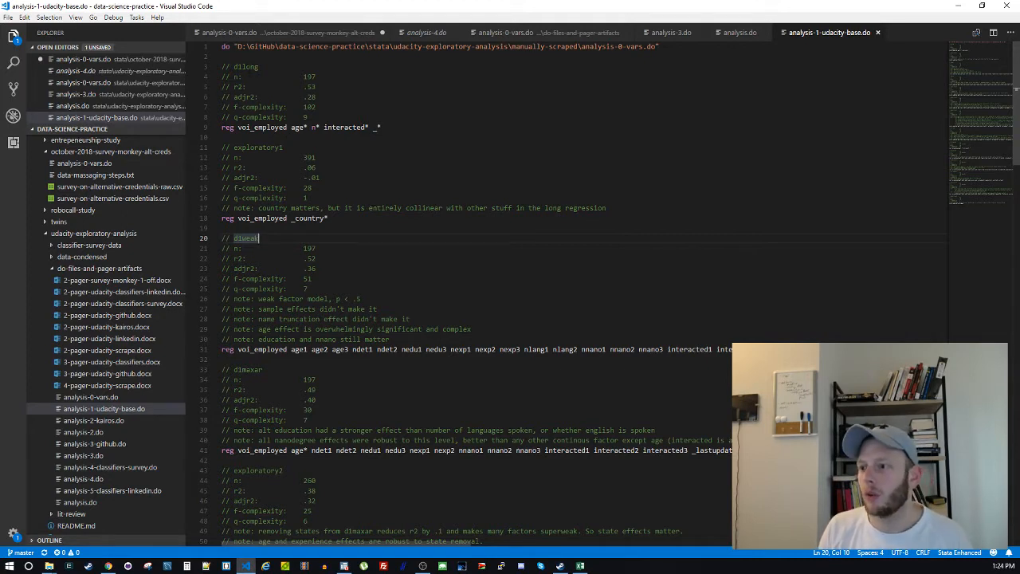
Highlight the d1long regression on line 9, singling out its interacted* and n* variables, and leave voi_employed through _* selected
drag(238, 127, 382, 128)
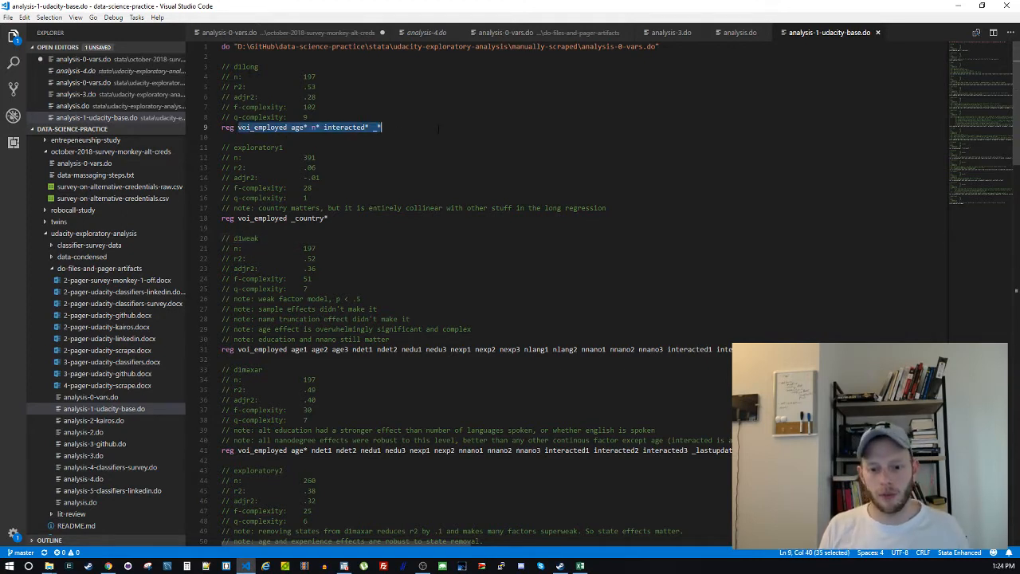
click(392, 127)
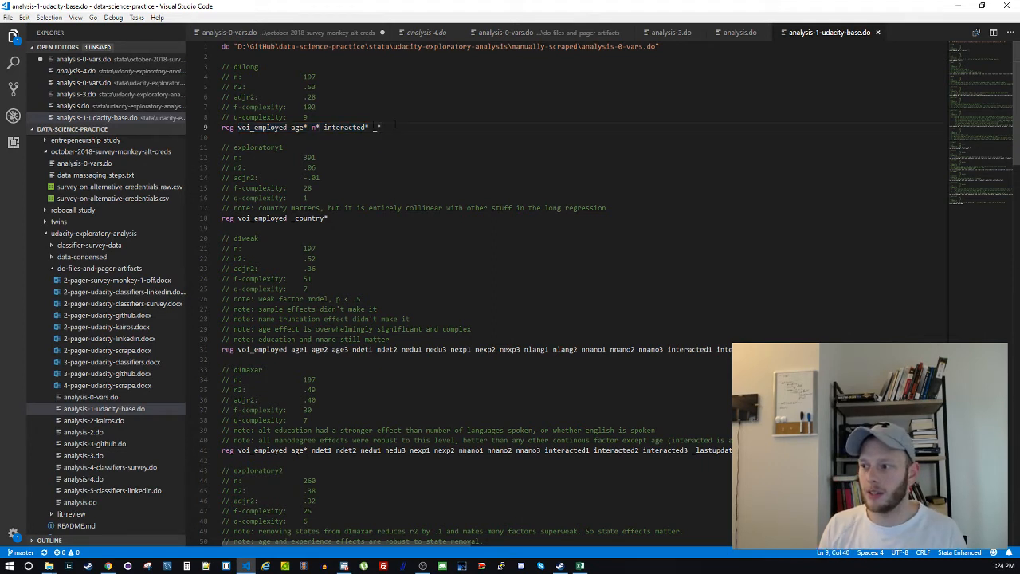
drag(392, 127, 221, 127)
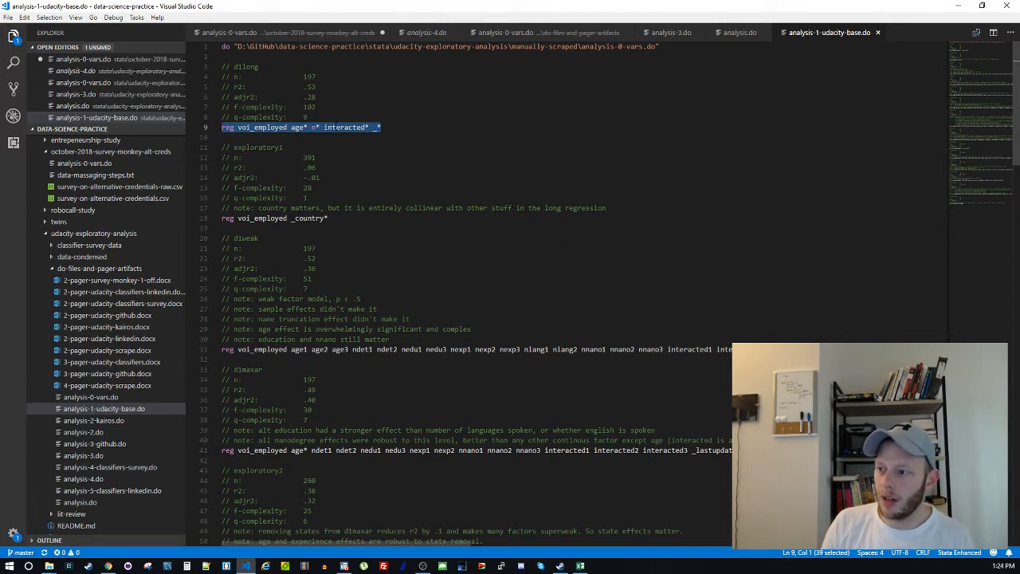
click(407, 126)
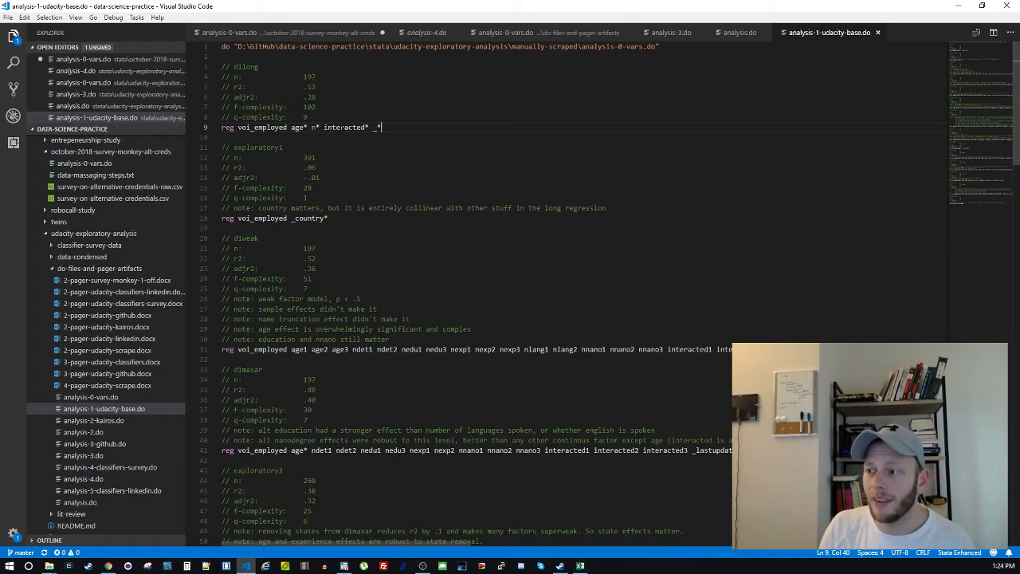
double_click(344, 127)
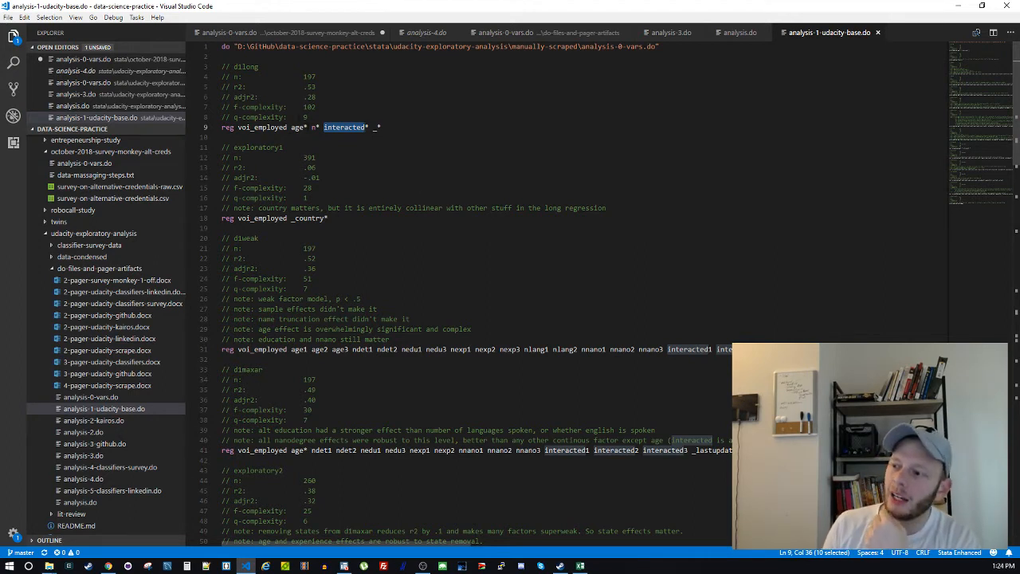
double_click(314, 127)
click(370, 141)
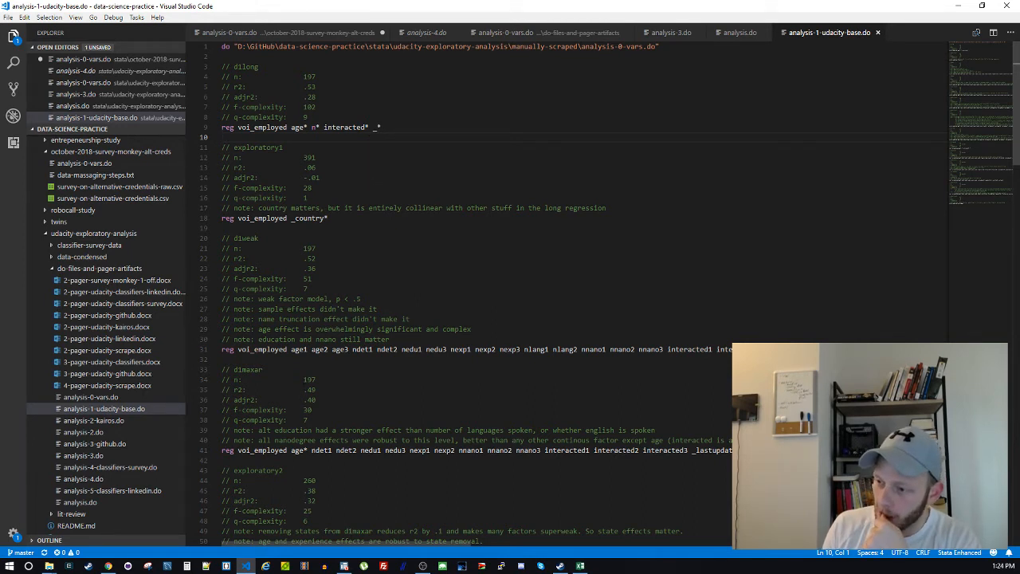
drag(238, 128, 425, 130)
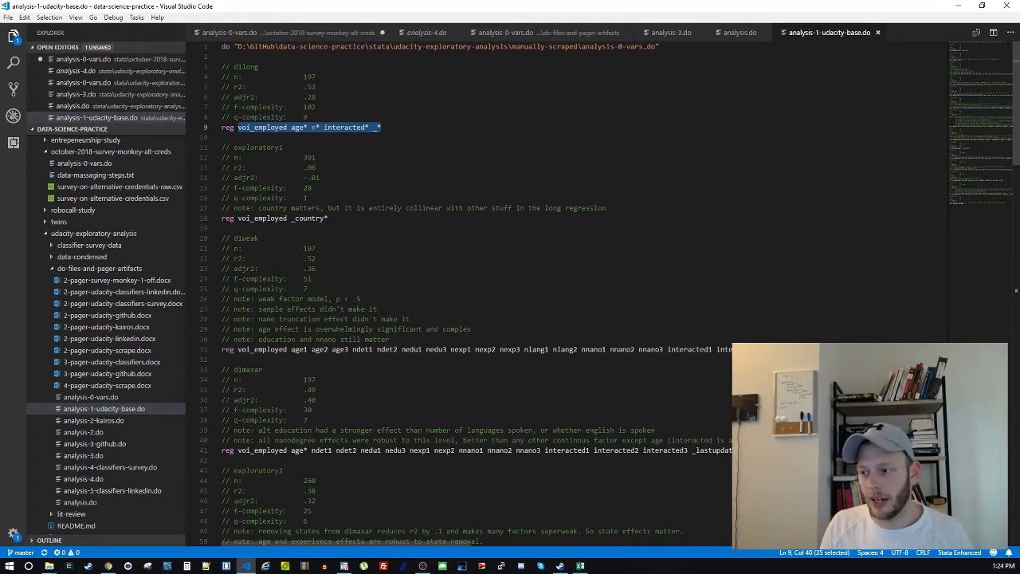
Point out the d1weak regression variables on line 31, and highlight the d1weak heading, its r2 line and the "weak factor model, p < .5" note
click(255, 349)
click(392, 349)
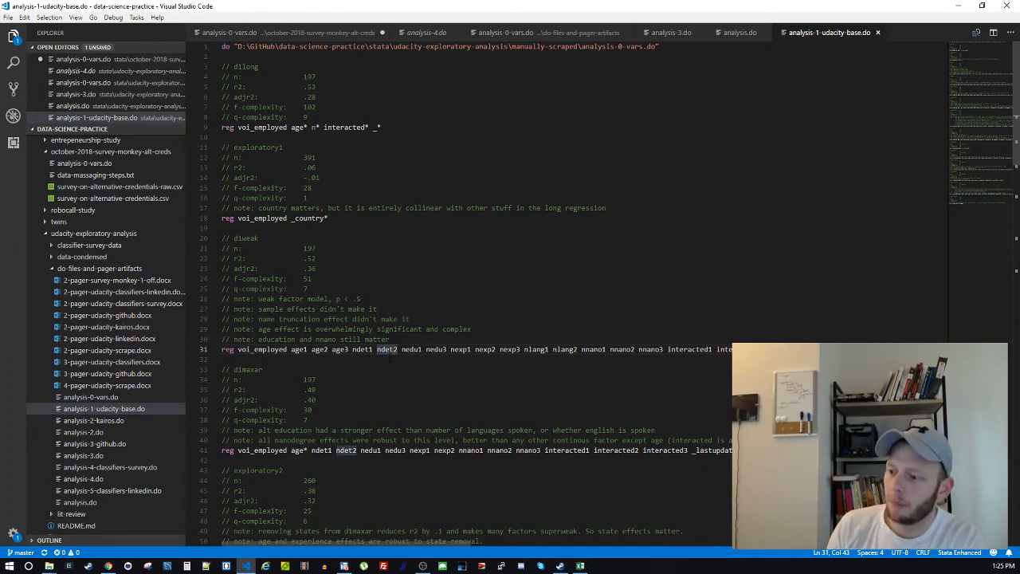
double_click(246, 238)
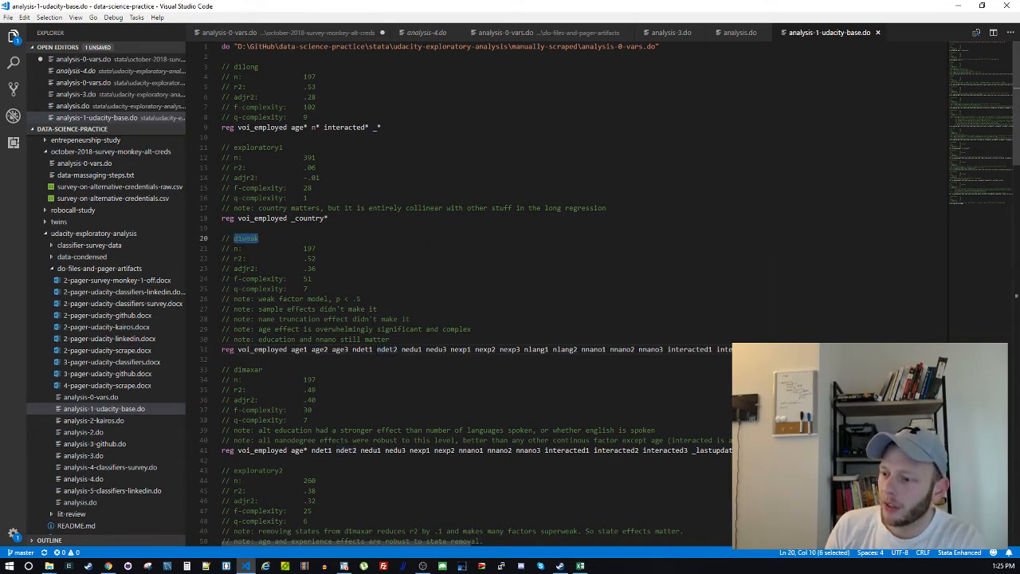
drag(234, 258, 321, 258)
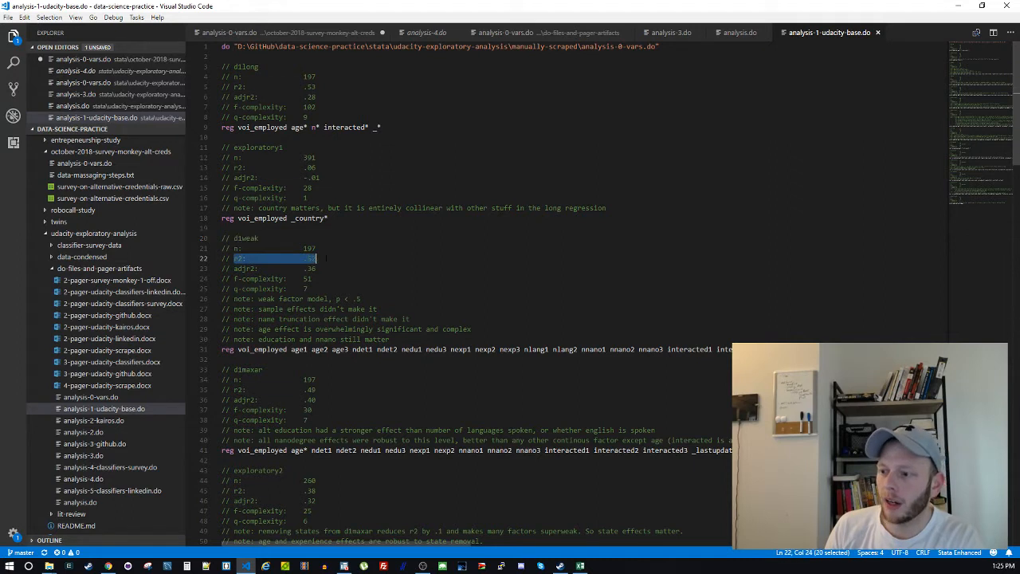
click(331, 257)
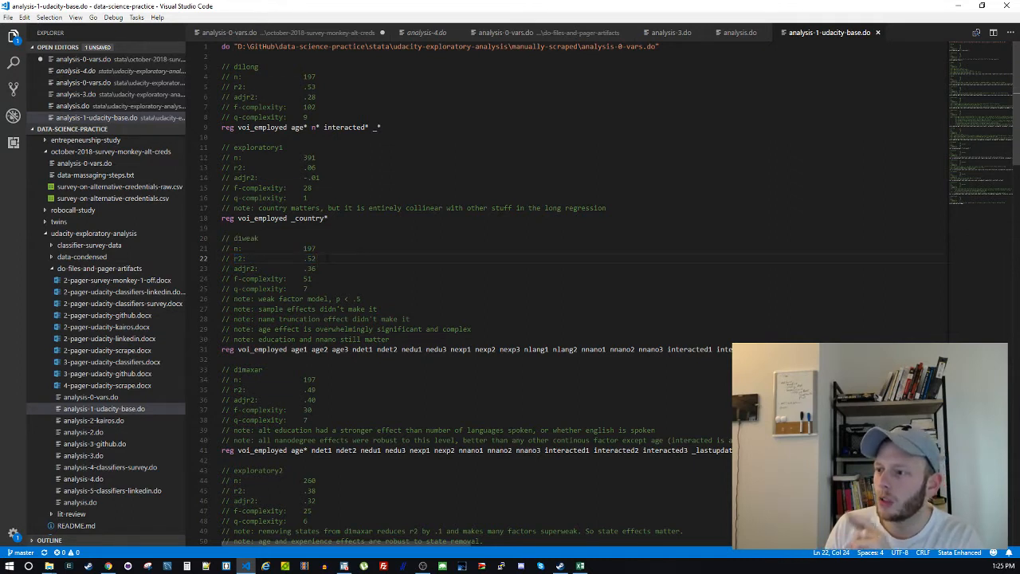
mouse_move(258, 299)
mouse_down()
mouse_move(362, 299)
mouse_move(243, 299)
mouse_up()
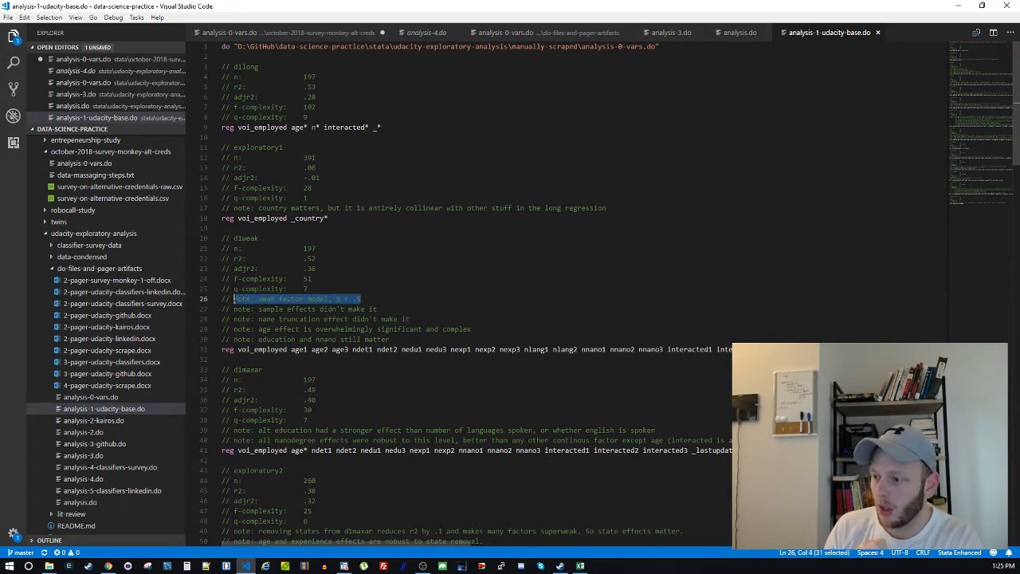
click(413, 286)
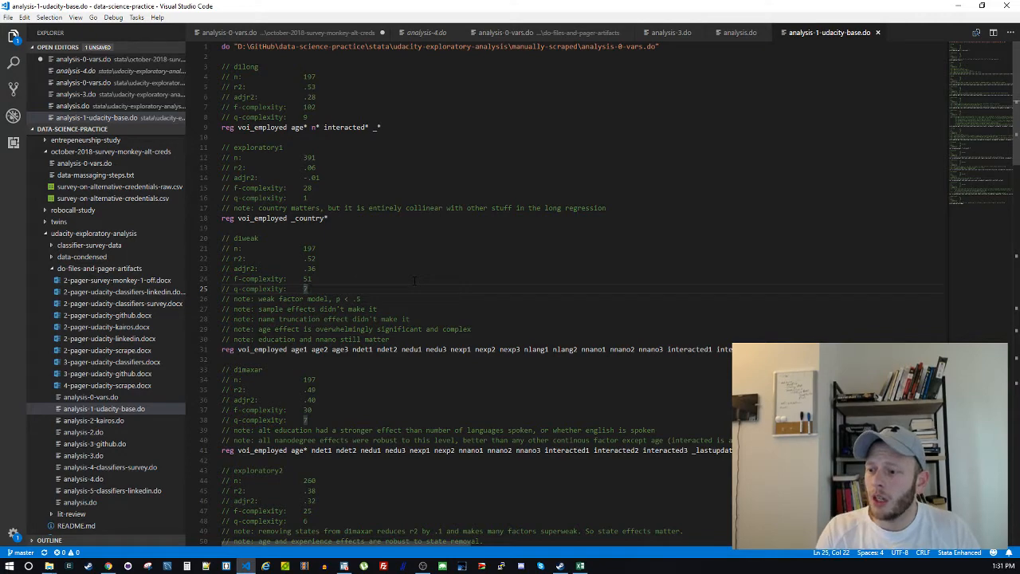
View the last models at the end of the file and return to line 1
key(ctrl+a)
key(ctrl+End)
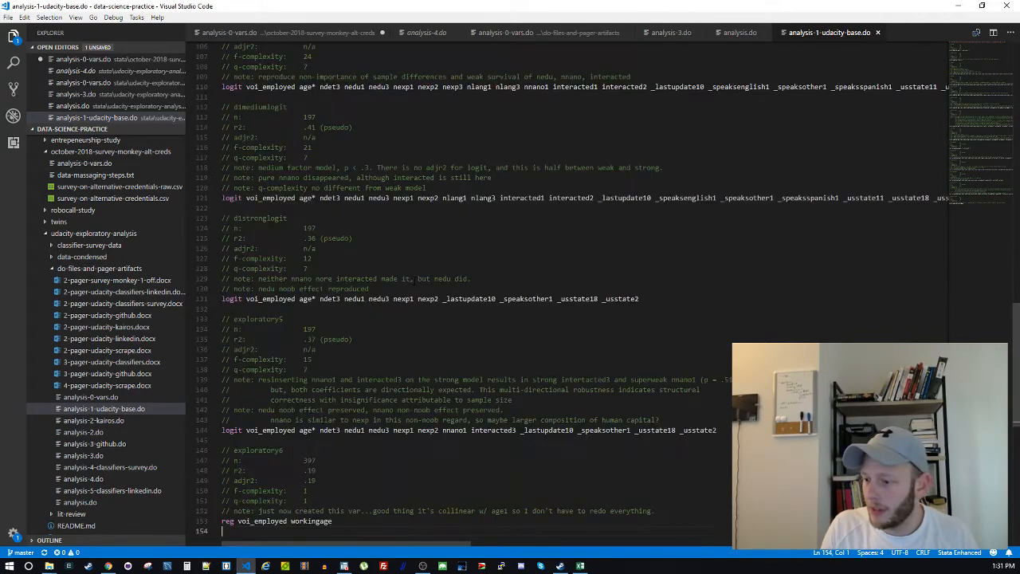
key(ctrl+Home)
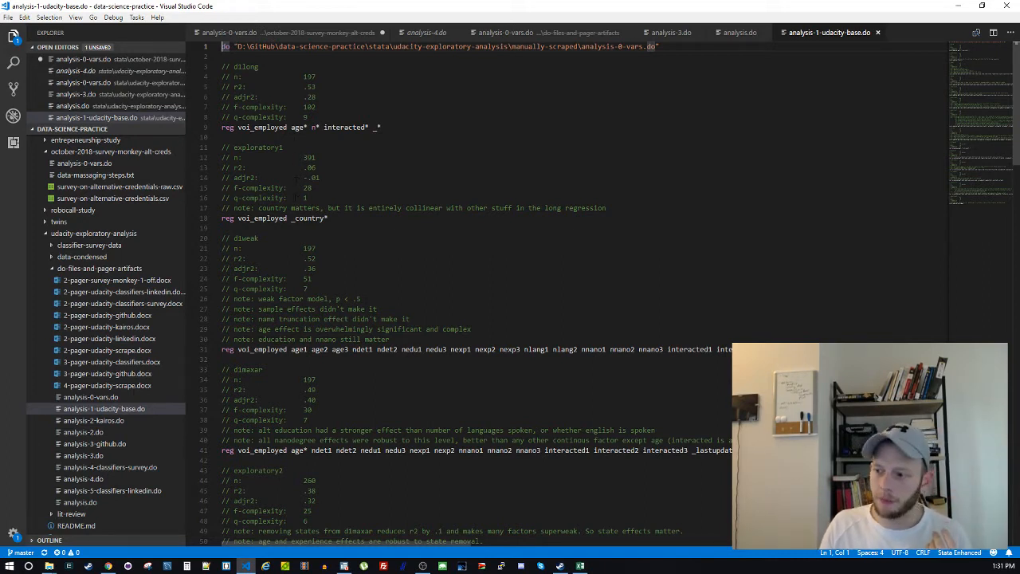
Highlight the d1weak heading on line 20, and place the cursor on its name truncation note and its adjr2 line
double_click(247, 237)
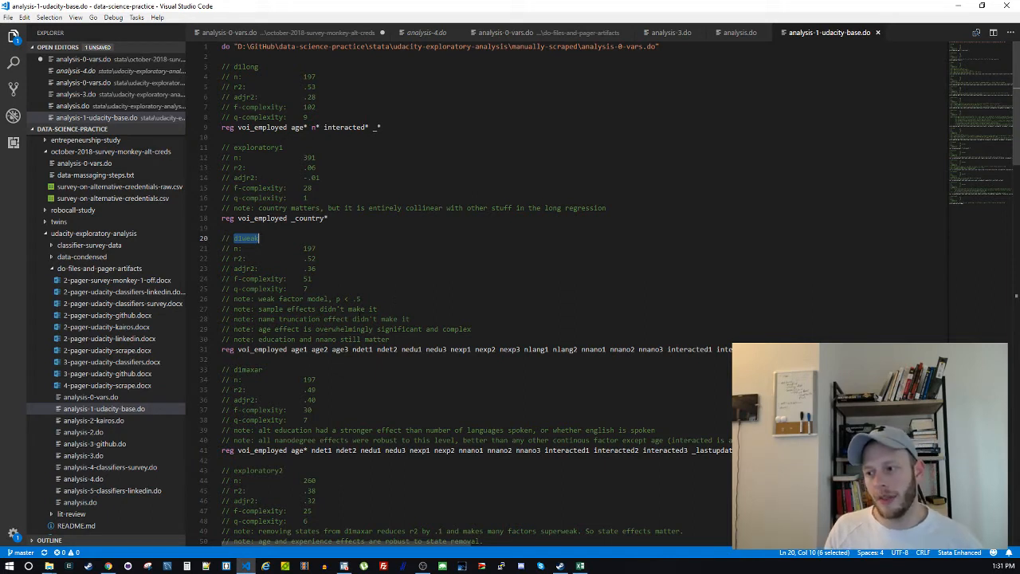
click(361, 319)
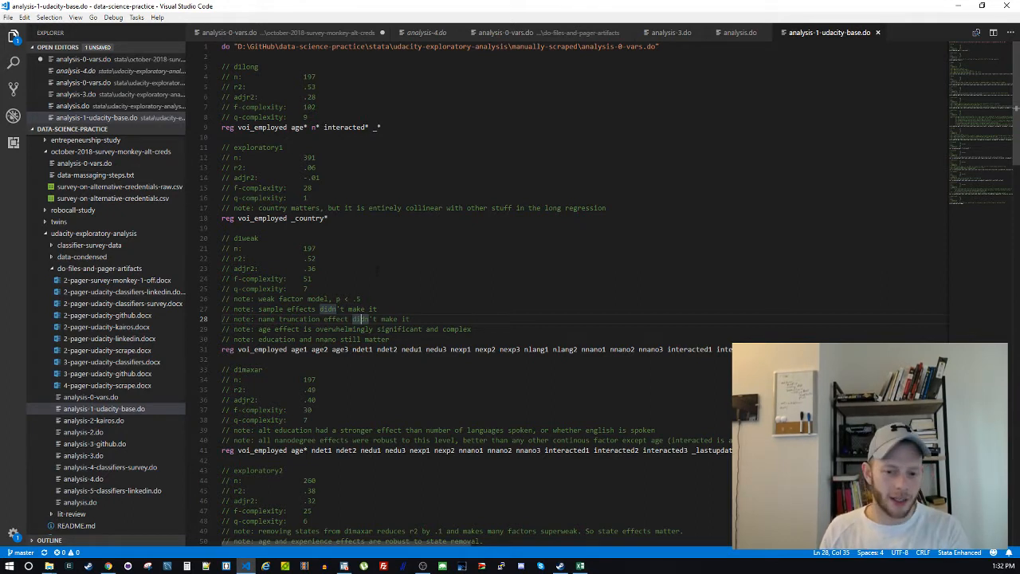
click(377, 271)
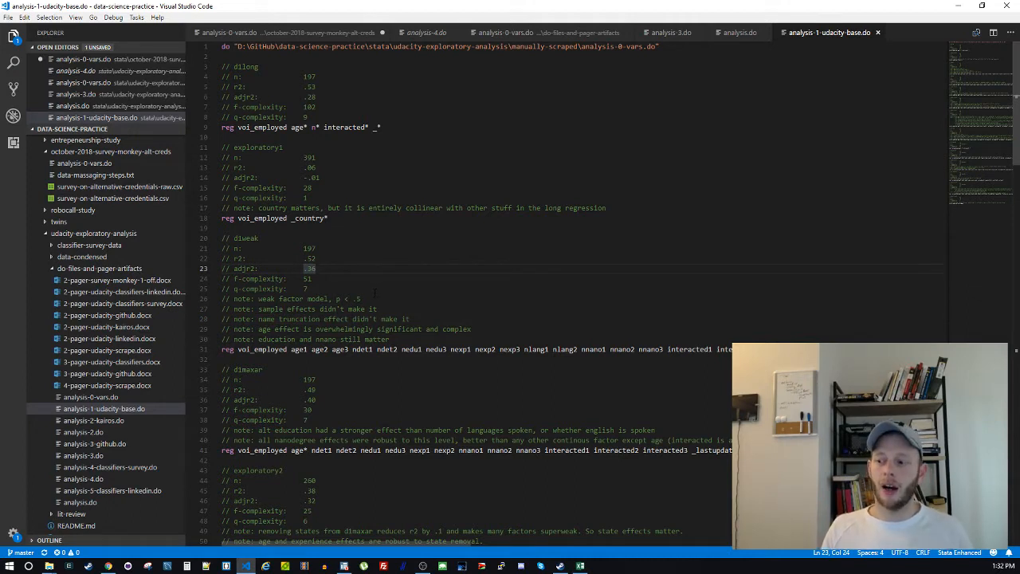
Move the cursor from d1weak's adjr2 line down to the end of d1maxar's adjr2 line on line 36
key(Down)
key(Down)
key(Down)
key(Down)
key(Down)
key(Down)
key(Down)
key(Down)
key(Down)
key(Down)
key(Down)
key(Down)
key(Down)
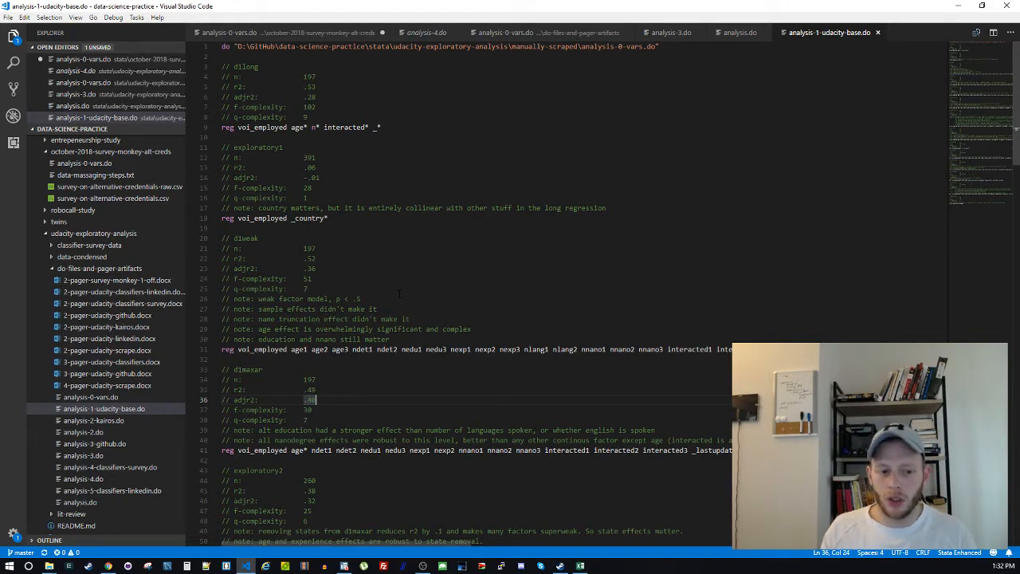
Highlight voi_employed in the d1weak regression on line 31, and select its explanatory variables from age1 to the end of the line
double_click(263, 349)
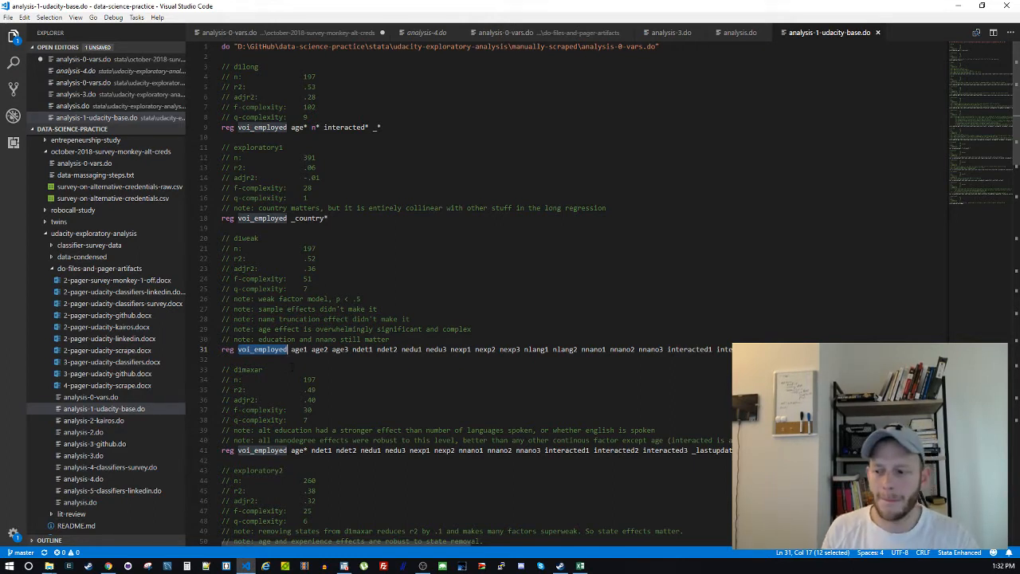
key(Right)
key(Right)
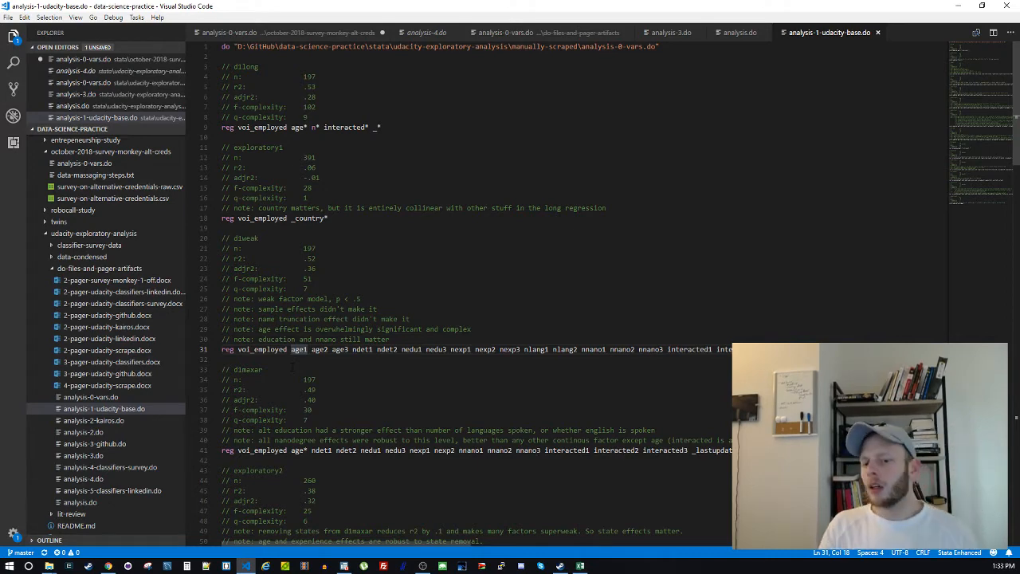
key(shift+End)
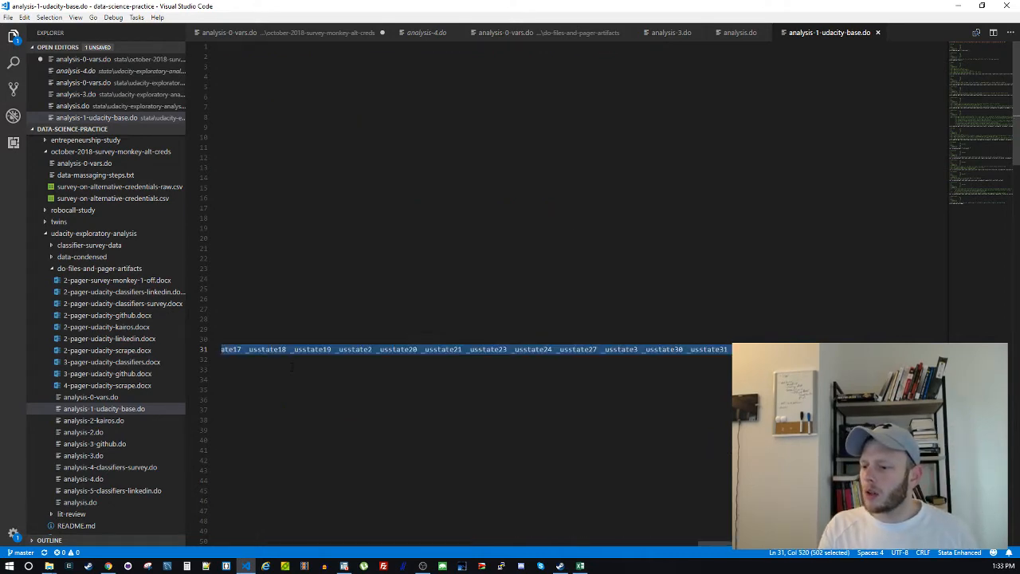
key(Home)
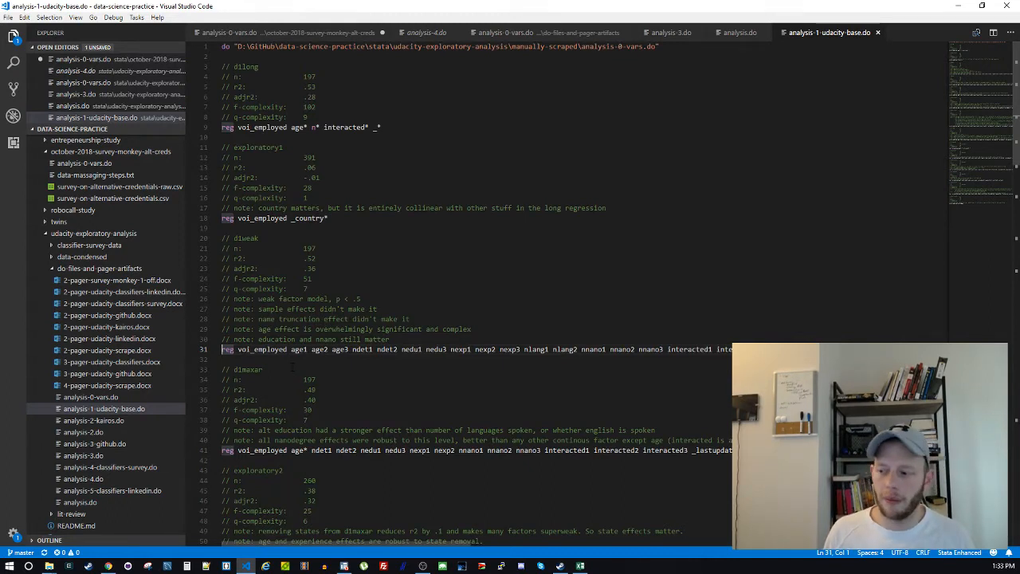
key(Right)
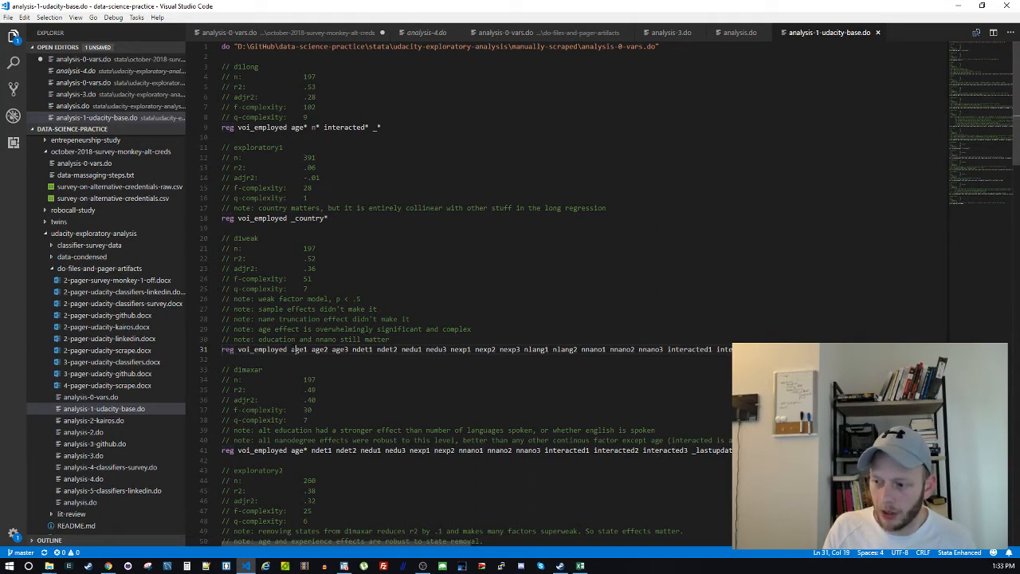
Single out age1 through age3, ndet1, nedu3, nexp1 and nlang1 one after another in the d1weak regression on line 31
double_click(299, 349)
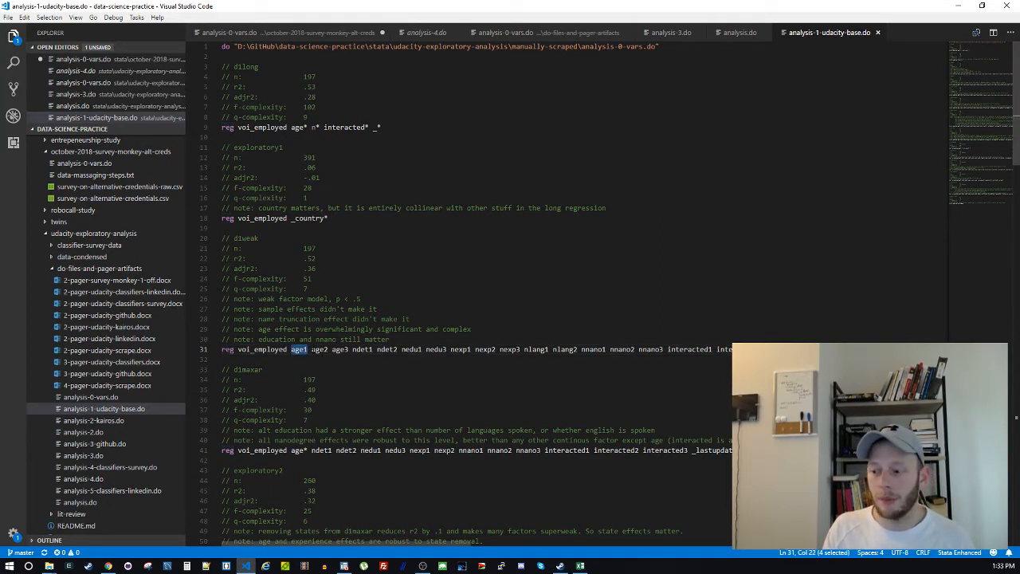
drag(311, 349, 349, 350)
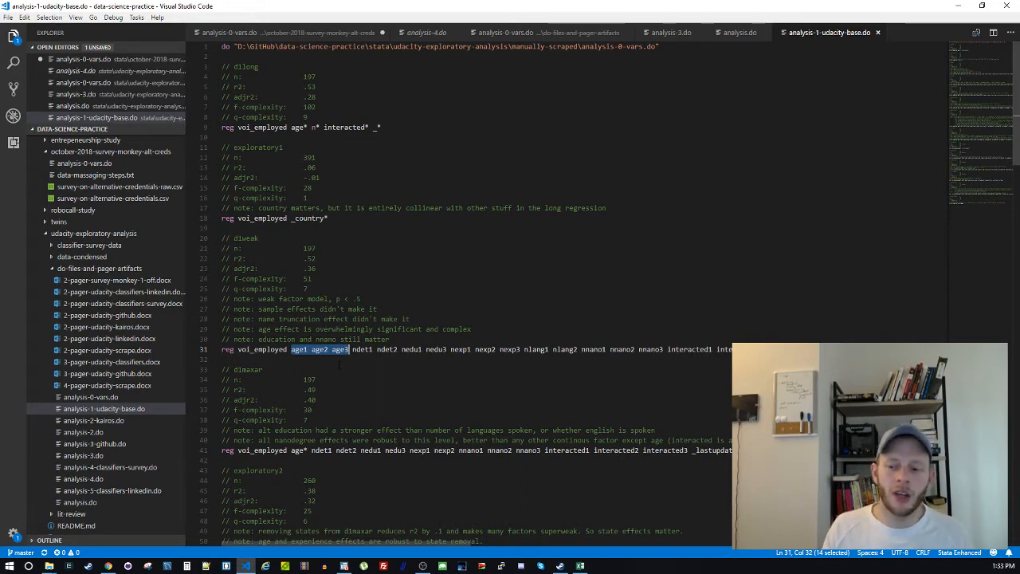
double_click(362, 349)
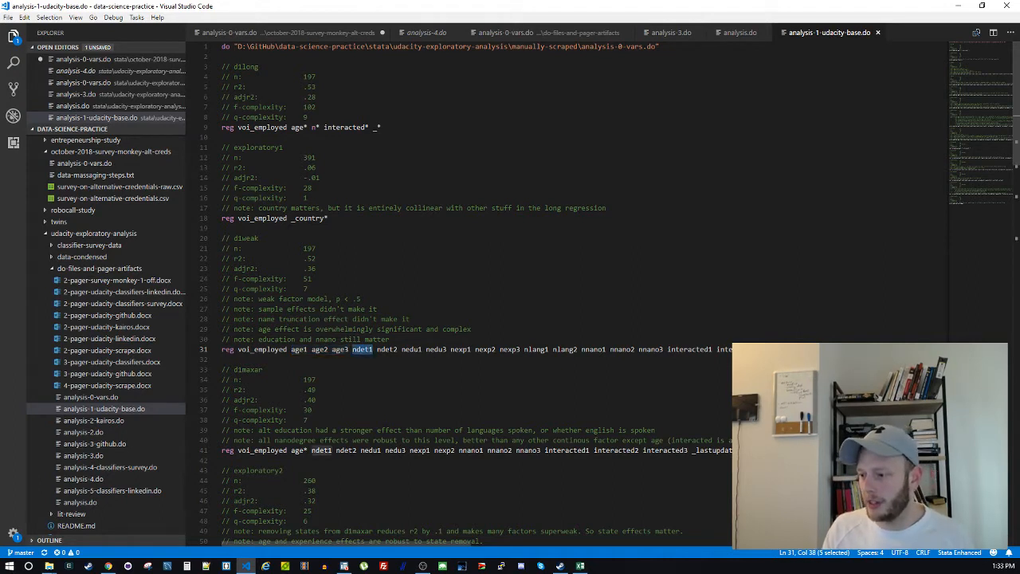
double_click(437, 349)
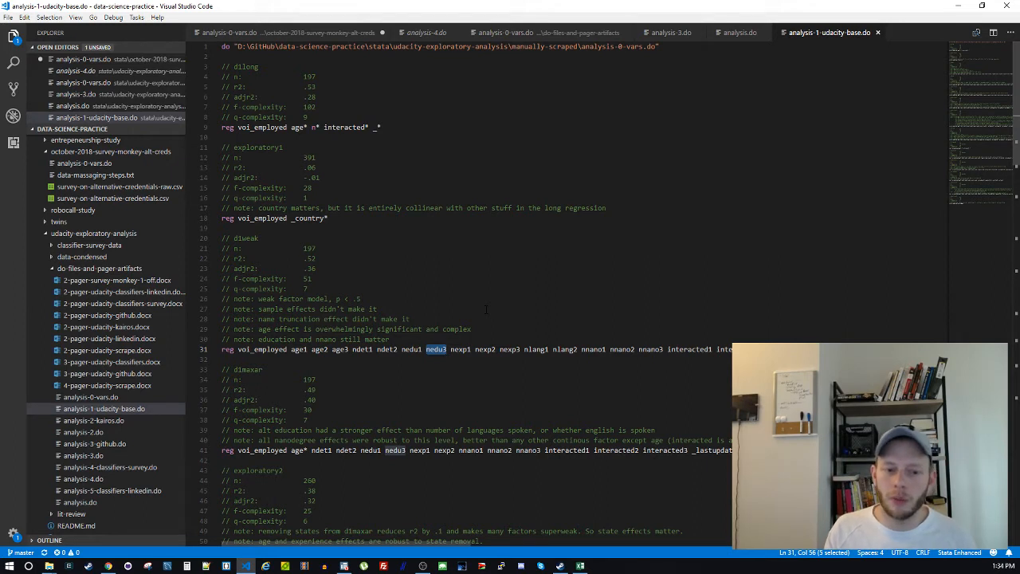
double_click(461, 349)
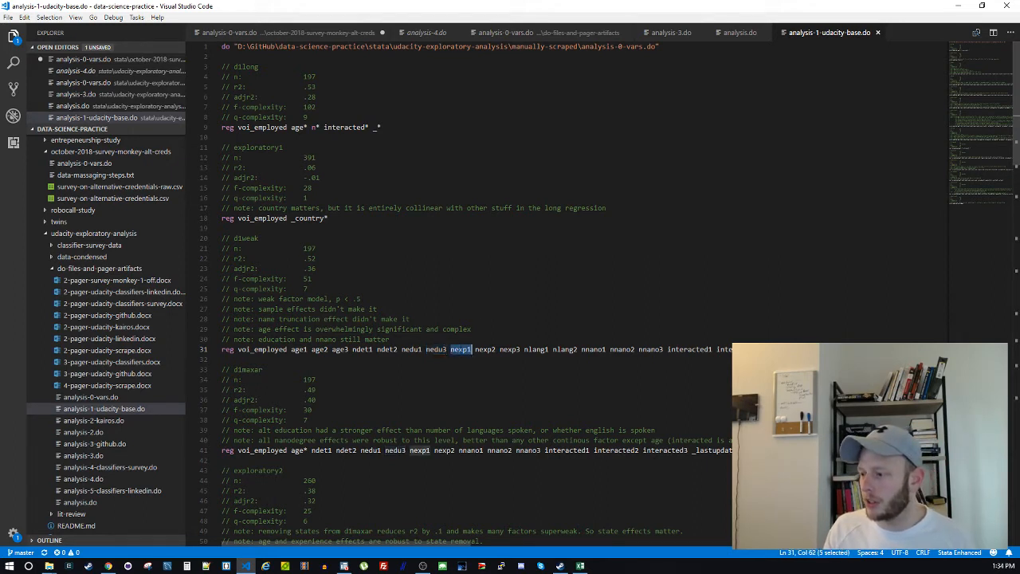
double_click(537, 349)
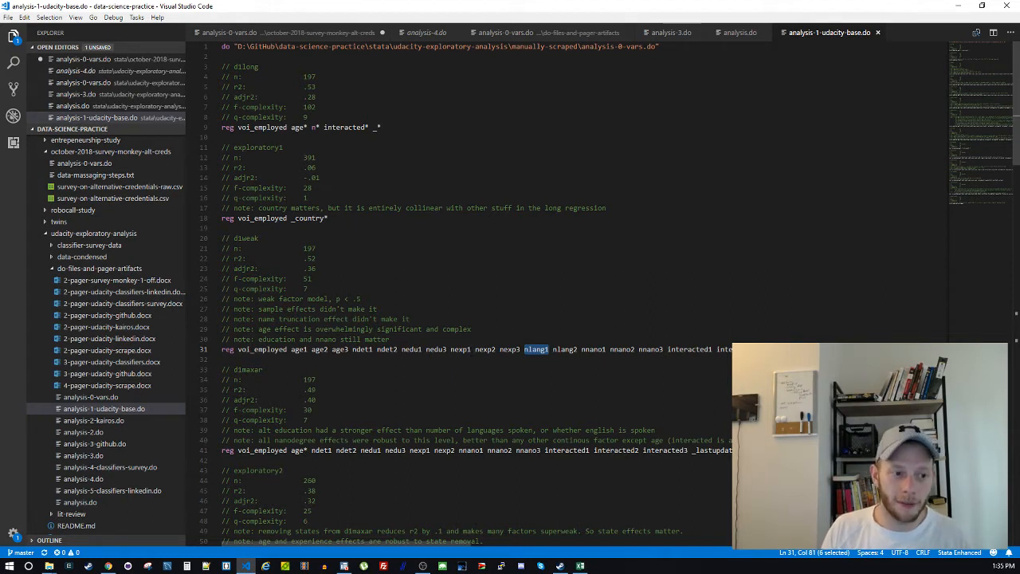
Highlight d1weak's r2 value and the voi_employed variable on line 31, leaving the r2 digits selected
double_click(311, 258)
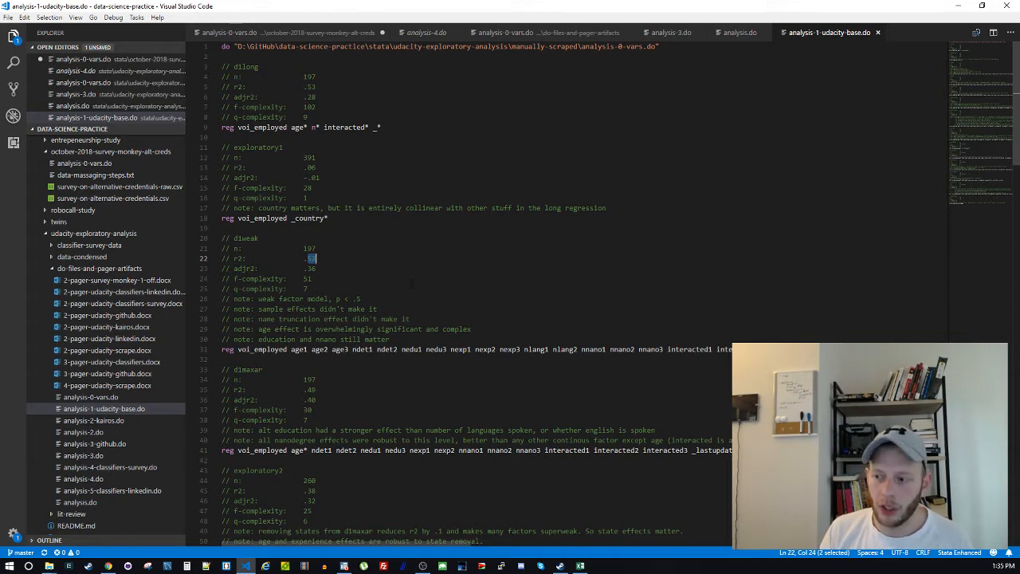
double_click(253, 350)
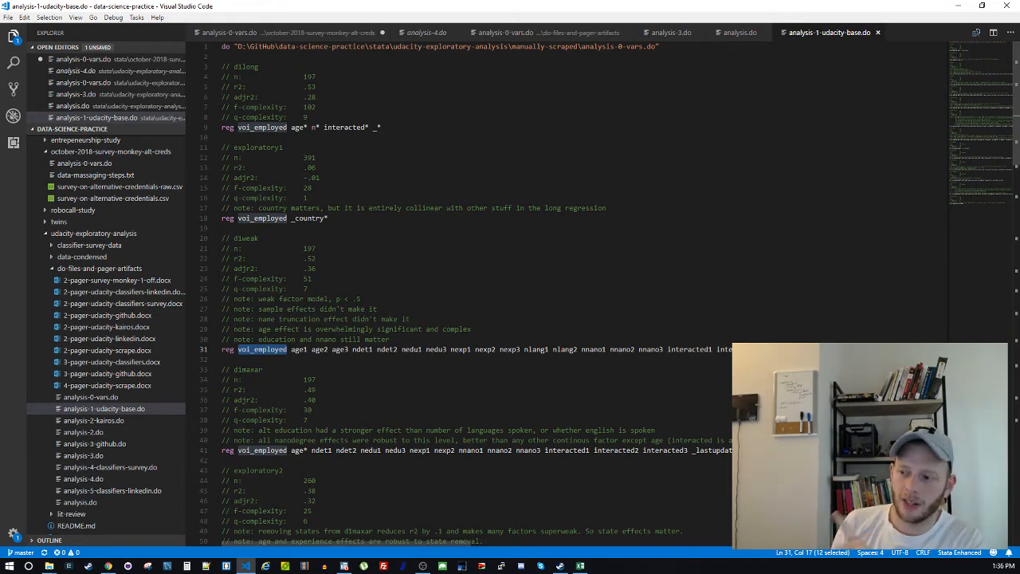
double_click(311, 258)
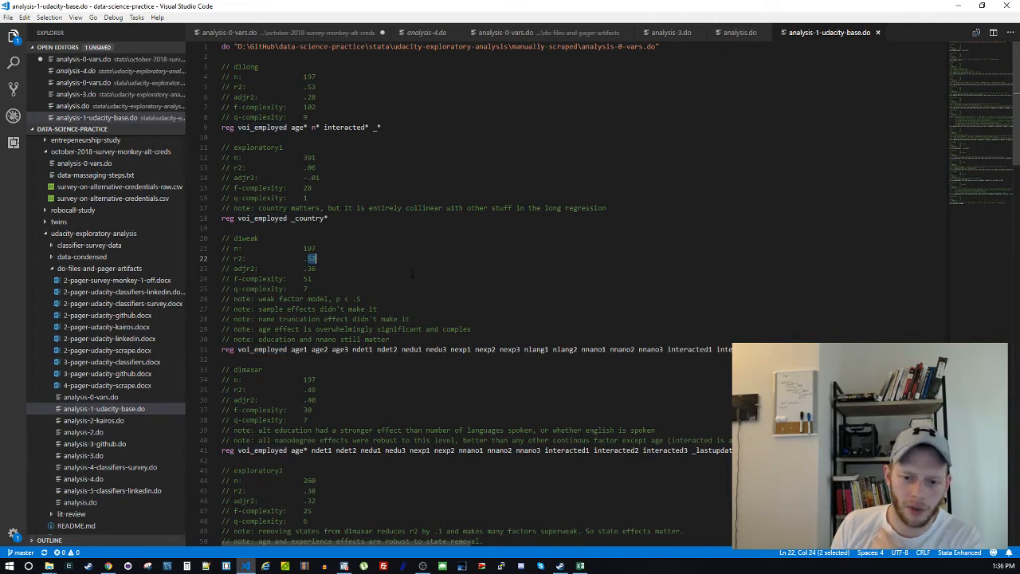
click(381, 259)
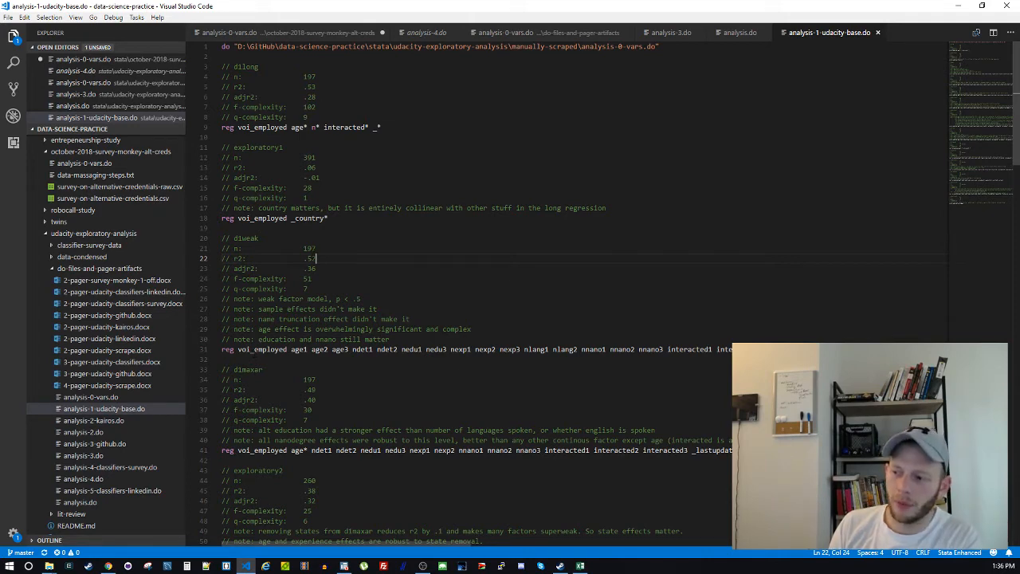
key(shift+Left)
key(shift+Left)
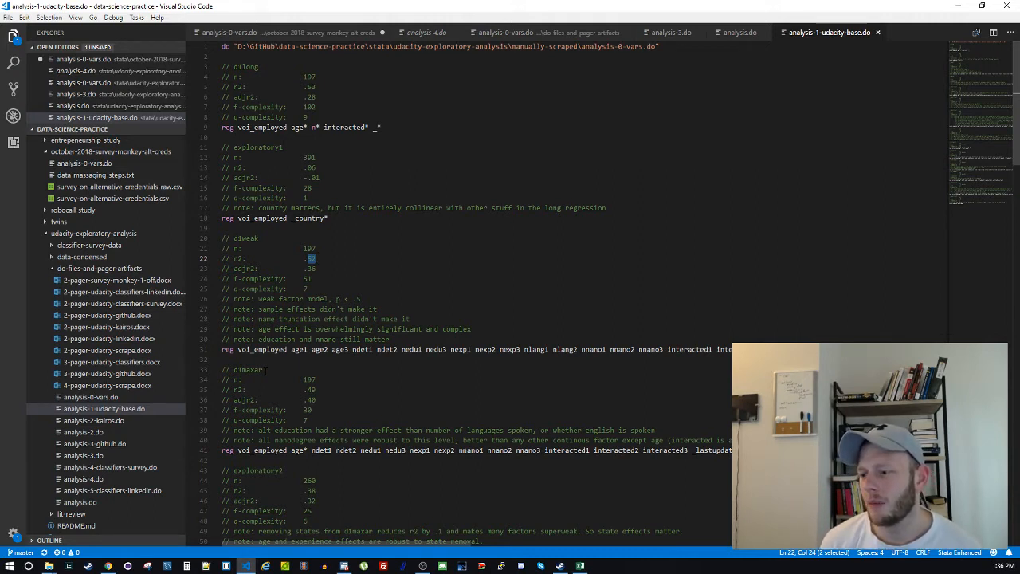
Highlight the d1weak and d1maxar headings and d1maxar's r2 value, leaving the cursor at the start of line 33
double_click(256, 238)
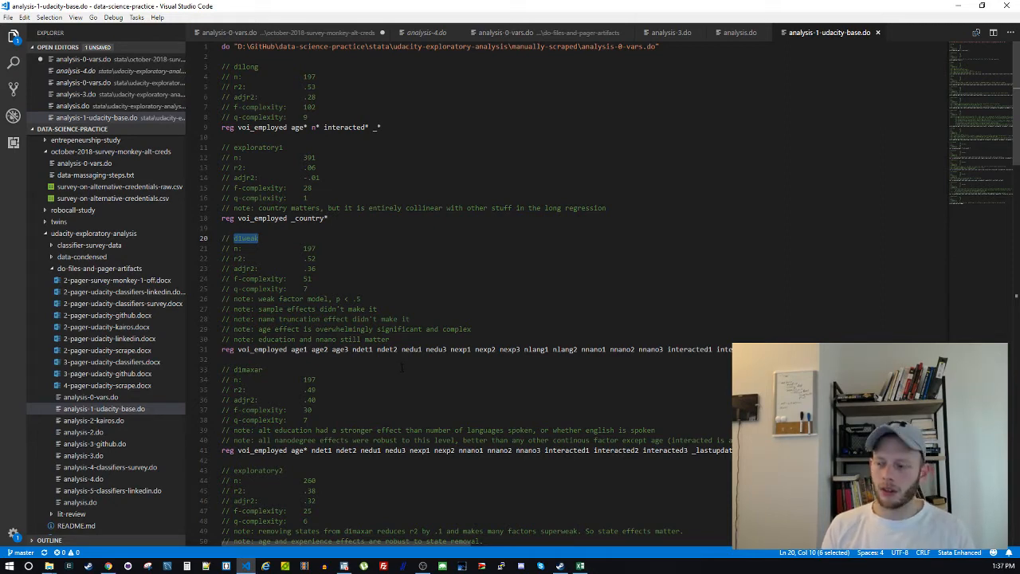
scroll(396, 368, down, 1)
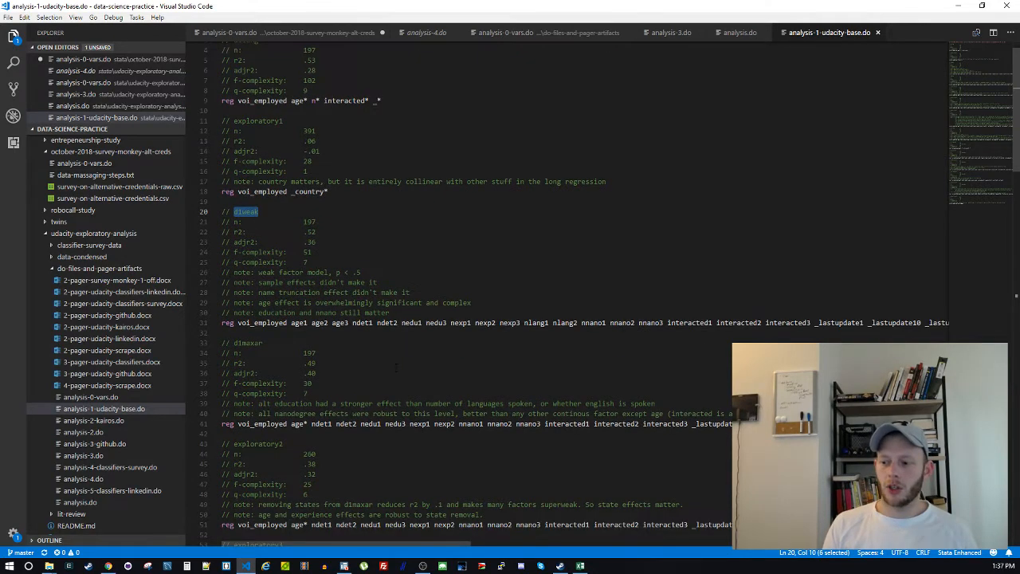
double_click(247, 342)
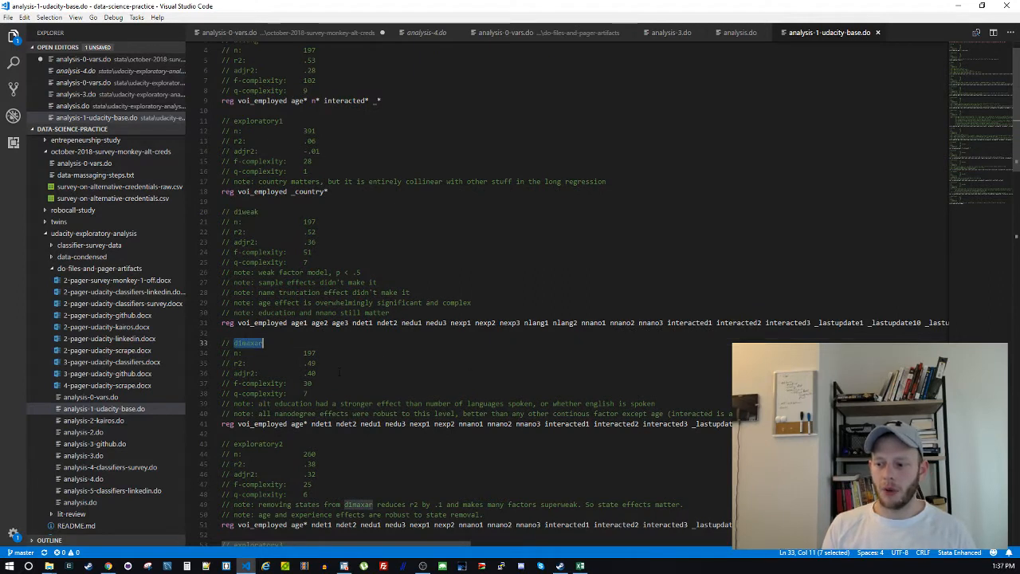
double_click(311, 363)
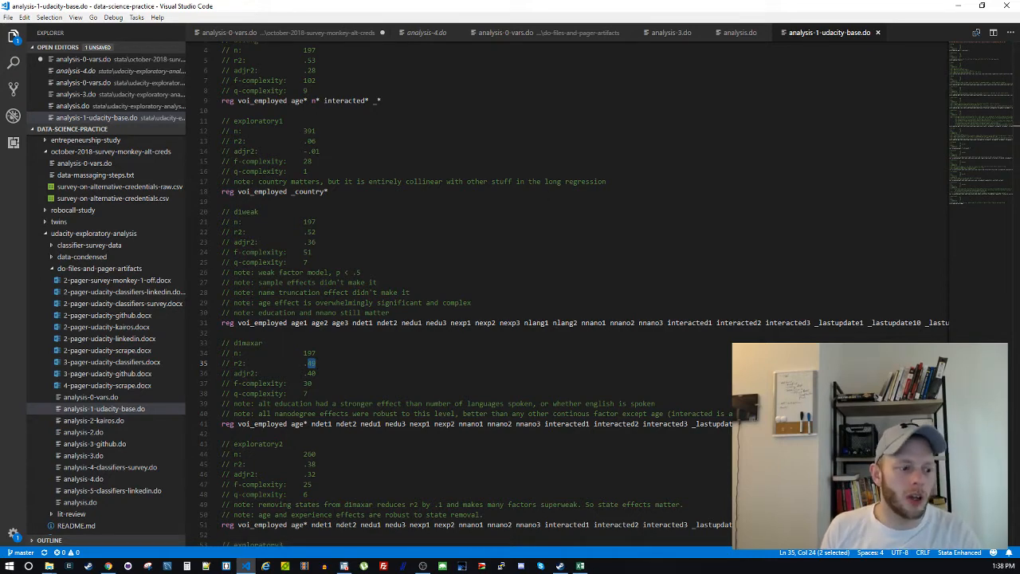
click(433, 266)
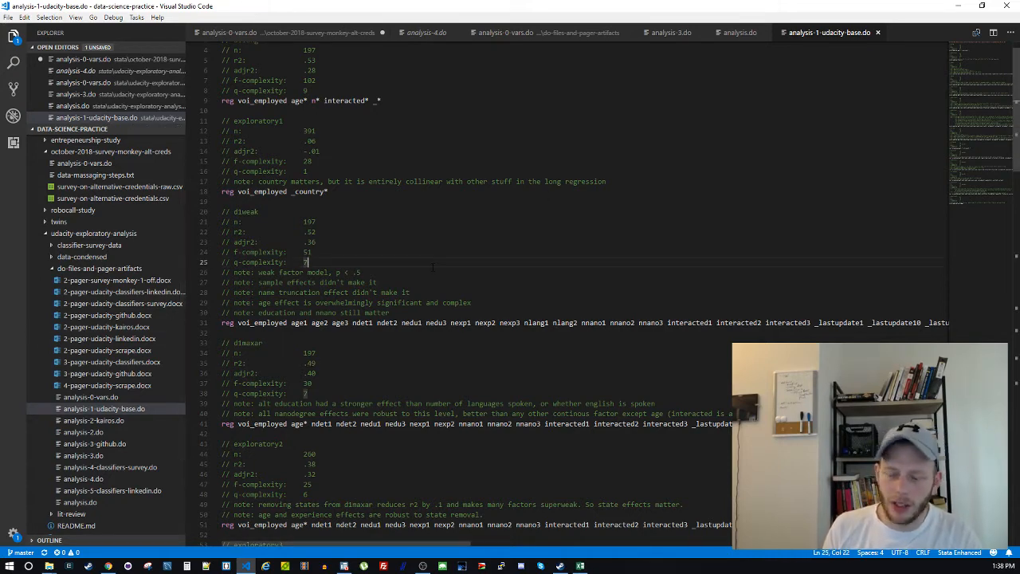
click(371, 343)
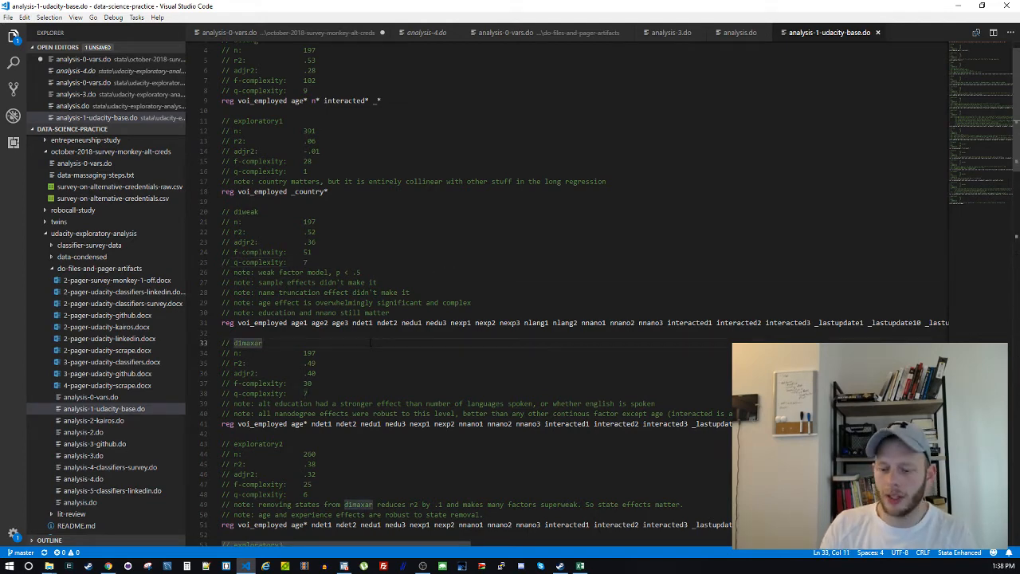
key(Home)
key(Left)
key(Left)
key(Right)
key(Right)
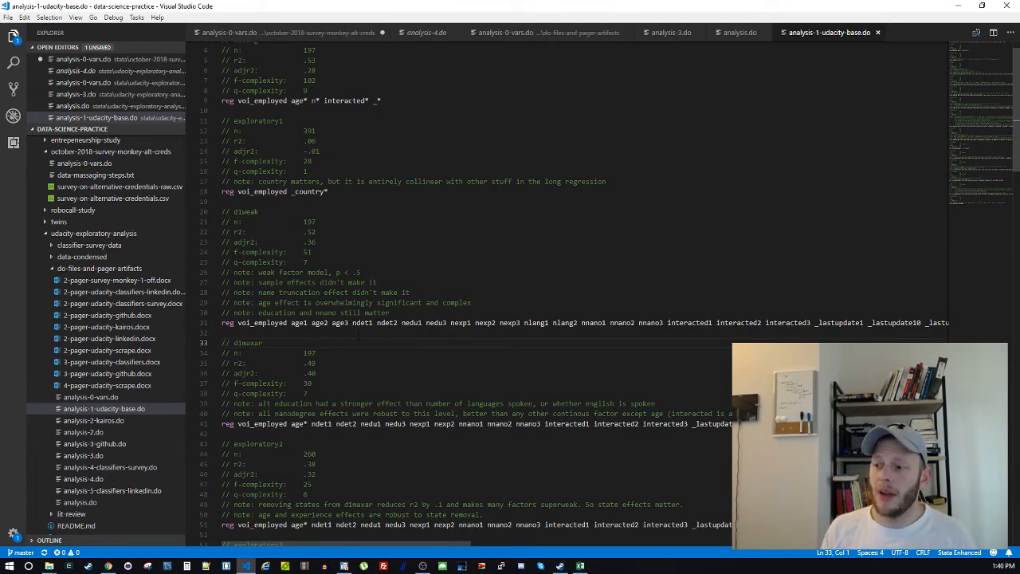
Highlight the word complexity in d1weak's f-complexity and exploratory1's q-complexity lines, and select exploratory1's f-complexity value
scroll(358, 338, down, 1)
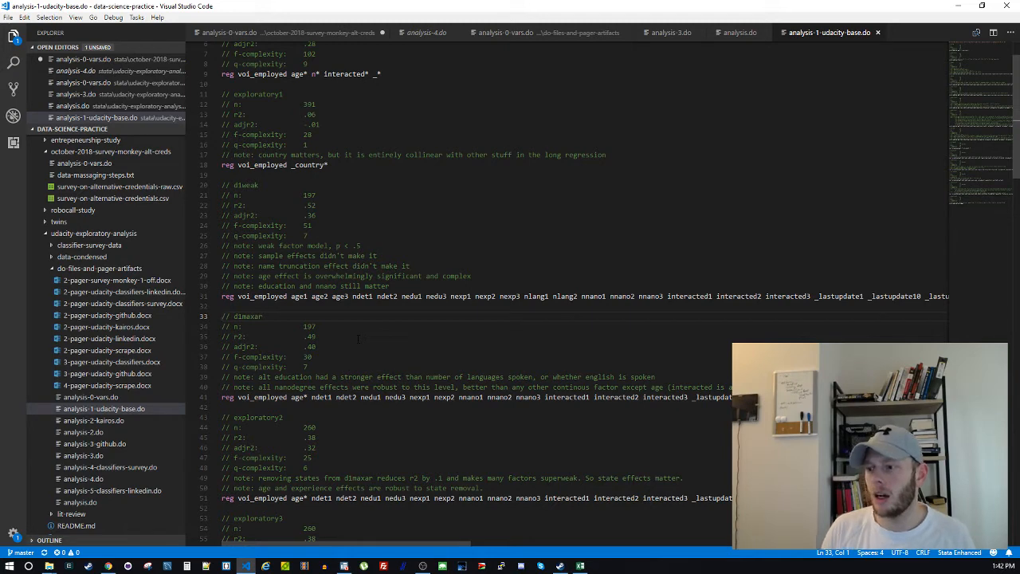
double_click(283, 226)
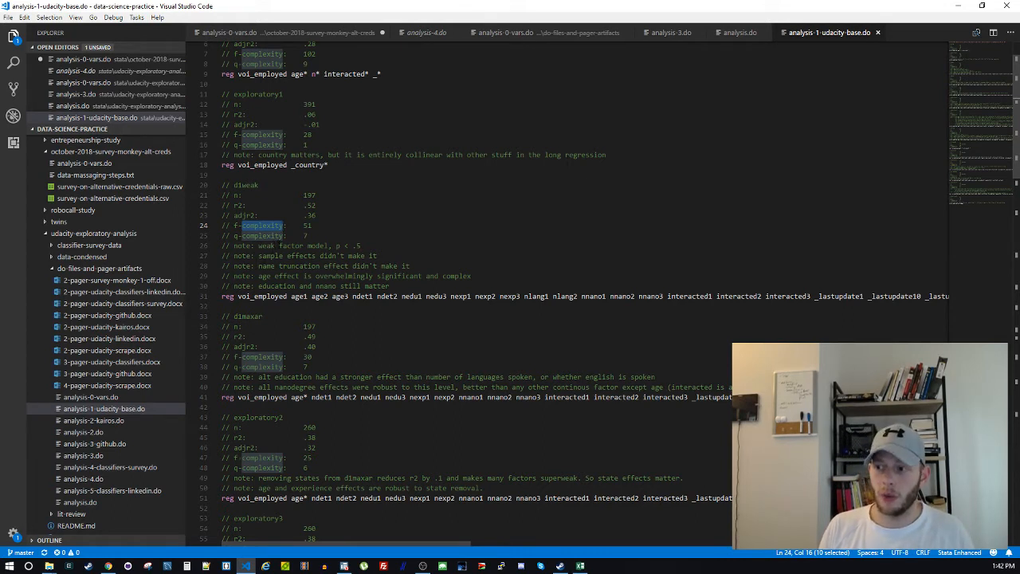
double_click(283, 145)
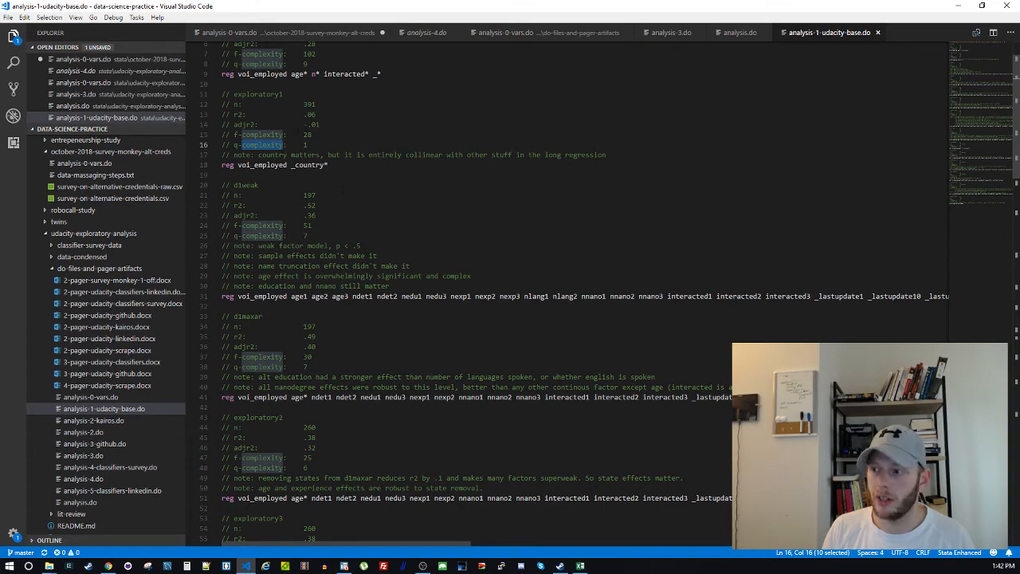
double_click(308, 134)
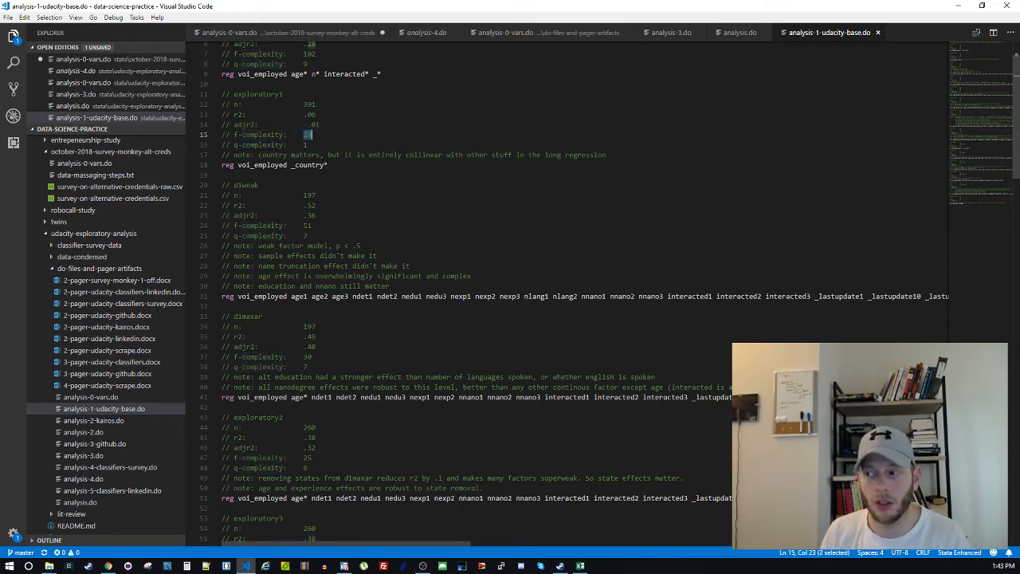
Highlight the exploratory1 block through line 18, its _country* variable, and its f-complexity value on line 15
drag(255, 94, 329, 165)
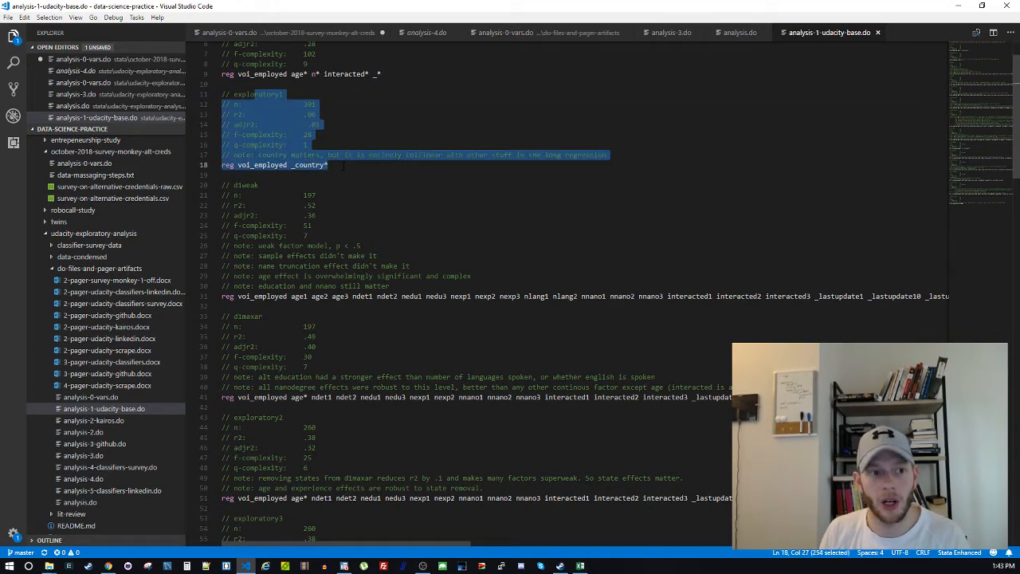
click(353, 185)
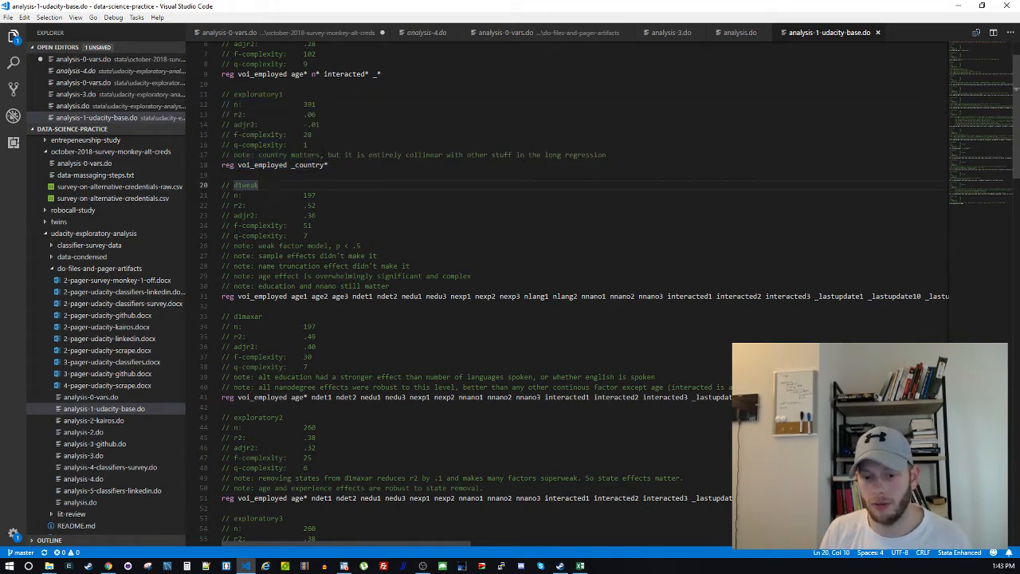
drag(291, 165, 329, 165)
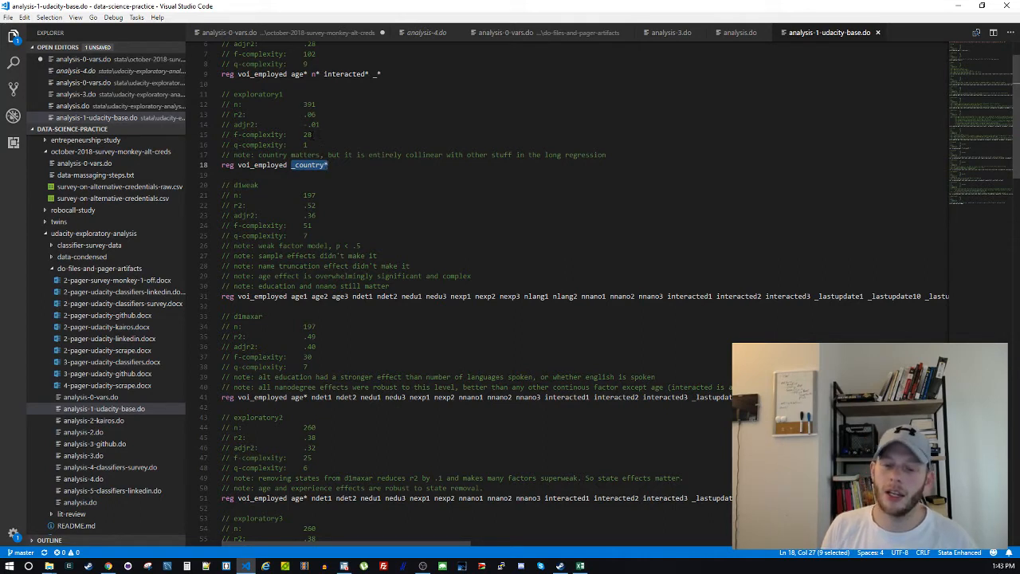
double_click(307, 135)
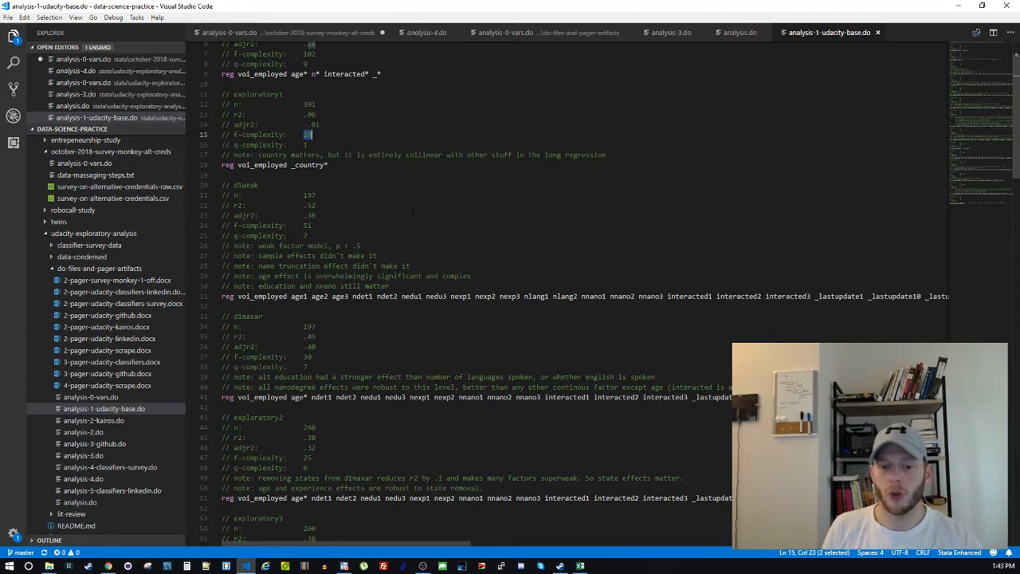
Point out d1weak's adjr2 line, highlight exploratory1's adjr2 digits, and leave the cursor at the end of exploratory1's r2 line
click(411, 215)
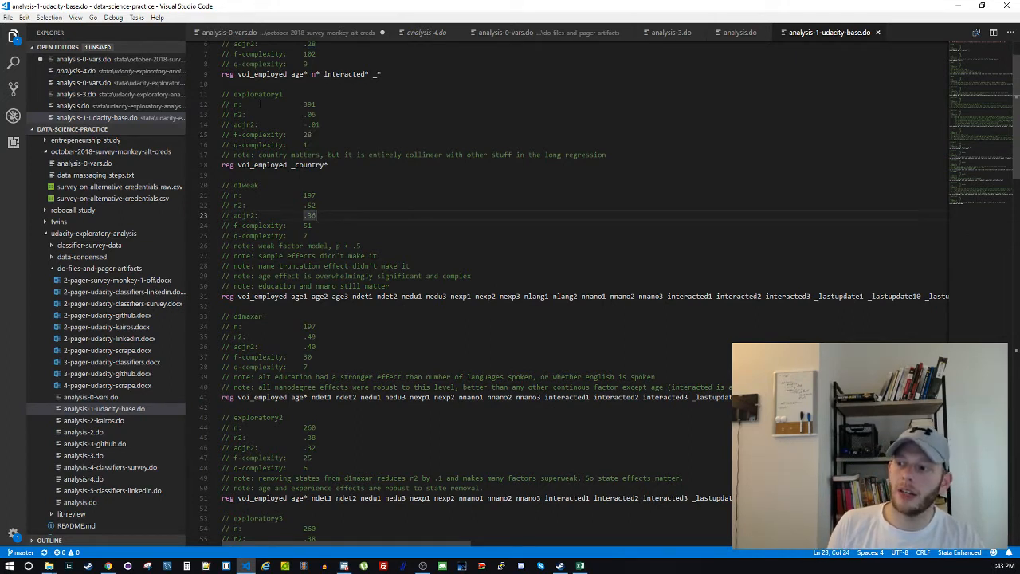
drag(308, 124, 321, 124)
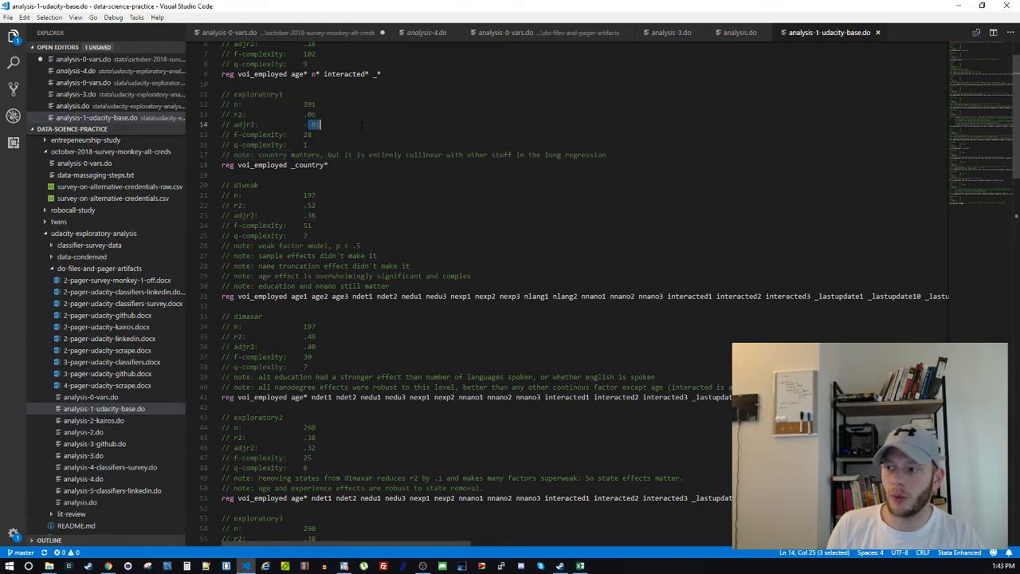
key(Down)
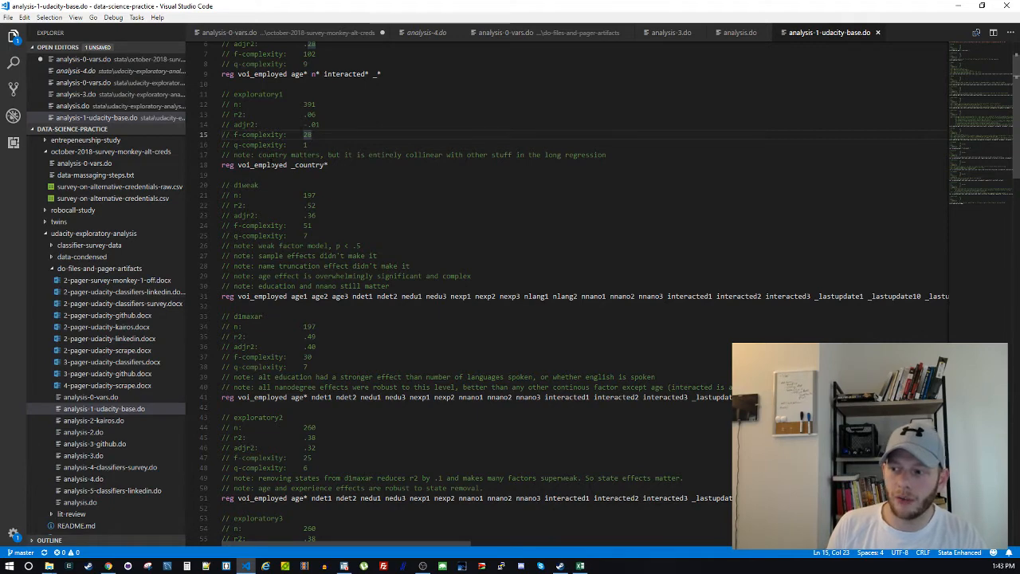
click(263, 165)
click(316, 114)
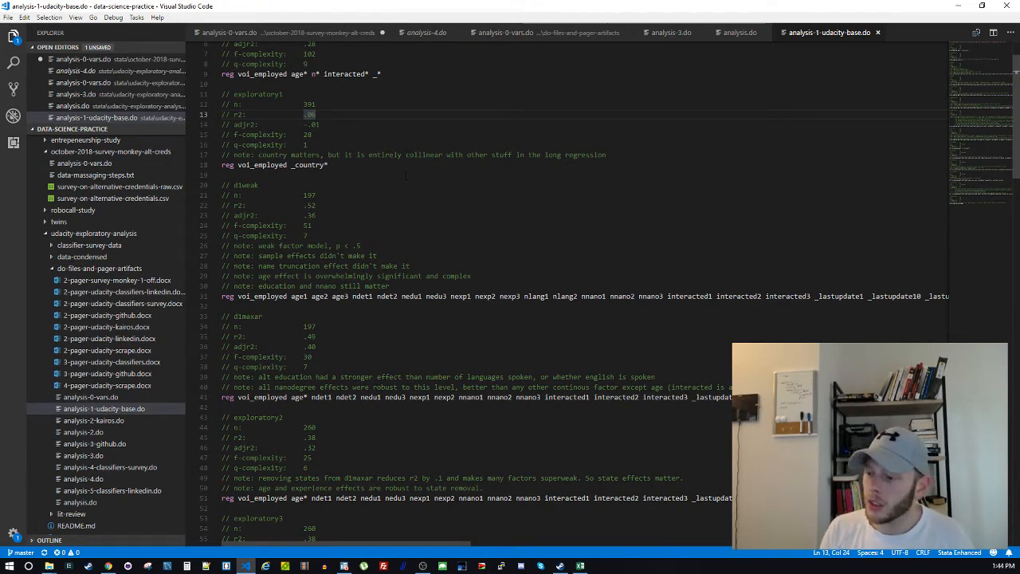
Point out d1maxar's n and f-complexity lines, and highlight the exploratory2 heading on line 43
click(373, 329)
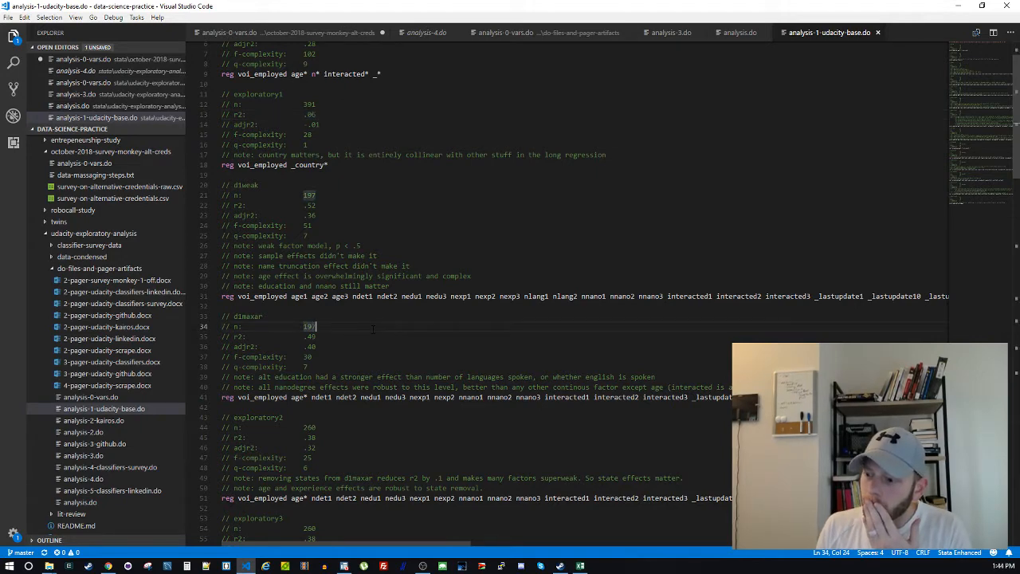
scroll(372, 329, down, 1)
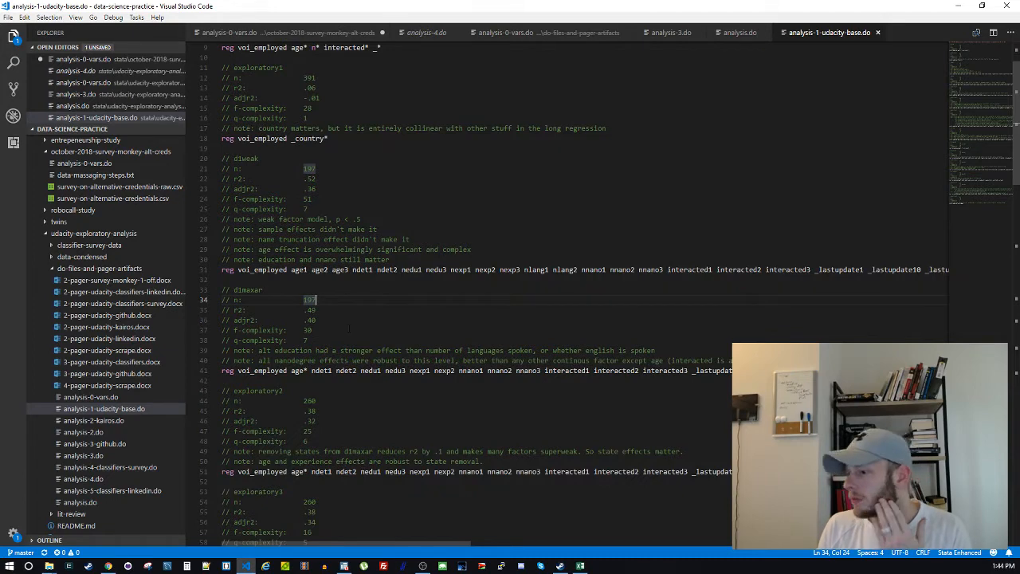
click(349, 329)
scroll(349, 329, down, 4)
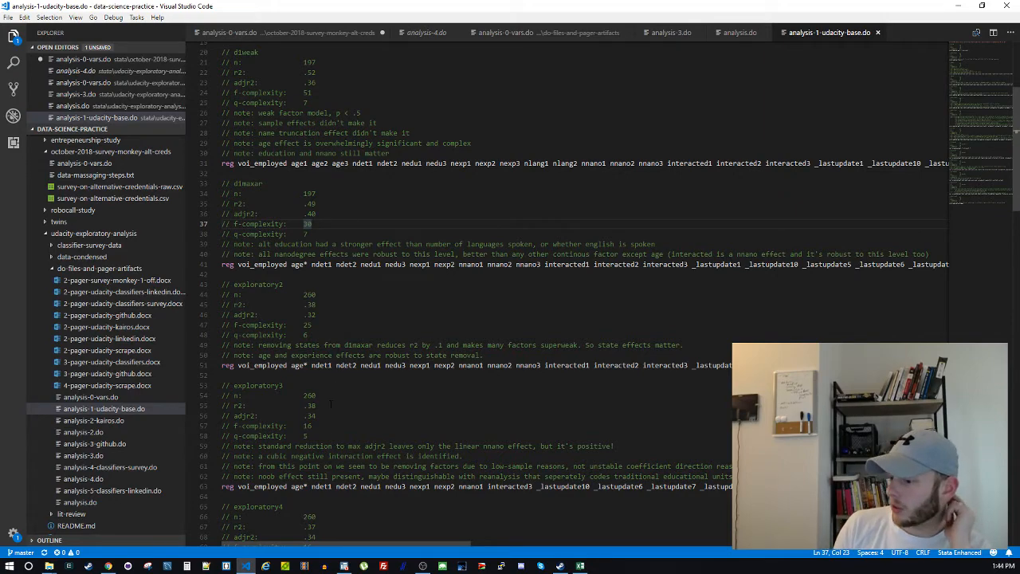
double_click(271, 283)
scroll(271, 283, up, 1)
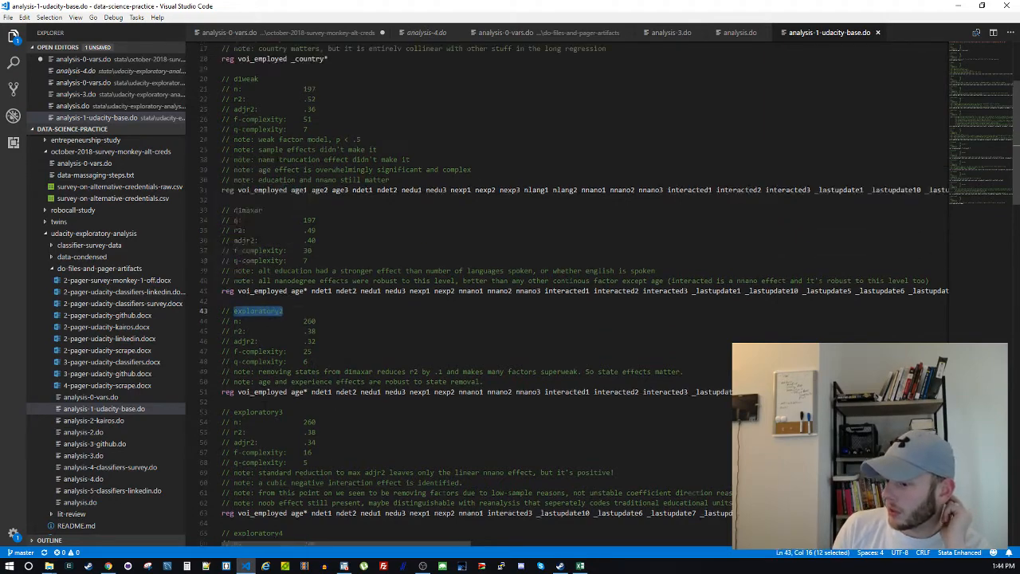
Go past the exploratory3 and exploratory4 models and highlight the d1strong heading on line 82
scroll(271, 283, down, 5)
scroll(558, 295, down, 4)
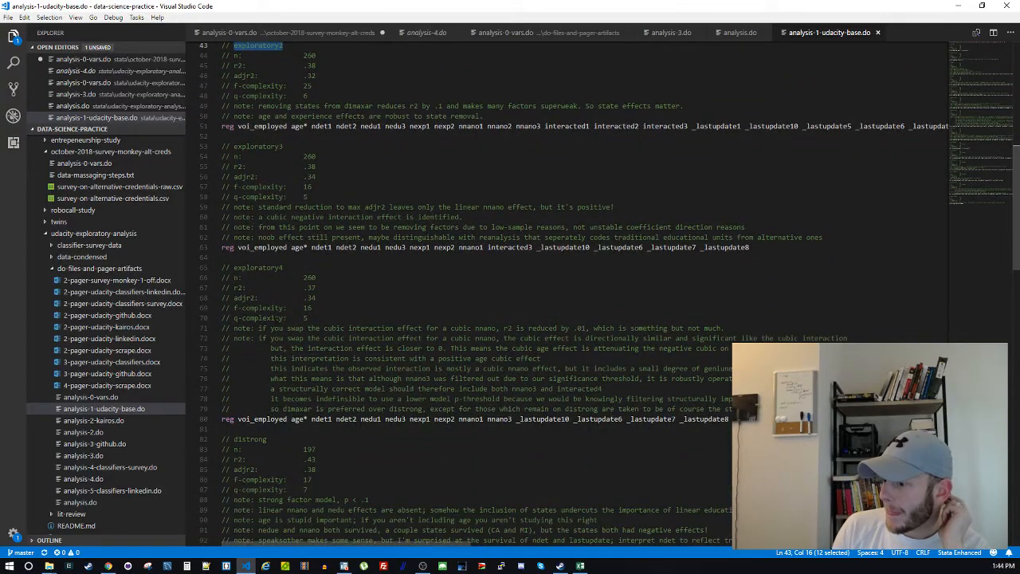
scroll(557, 295, down, 3)
double_click(250, 359)
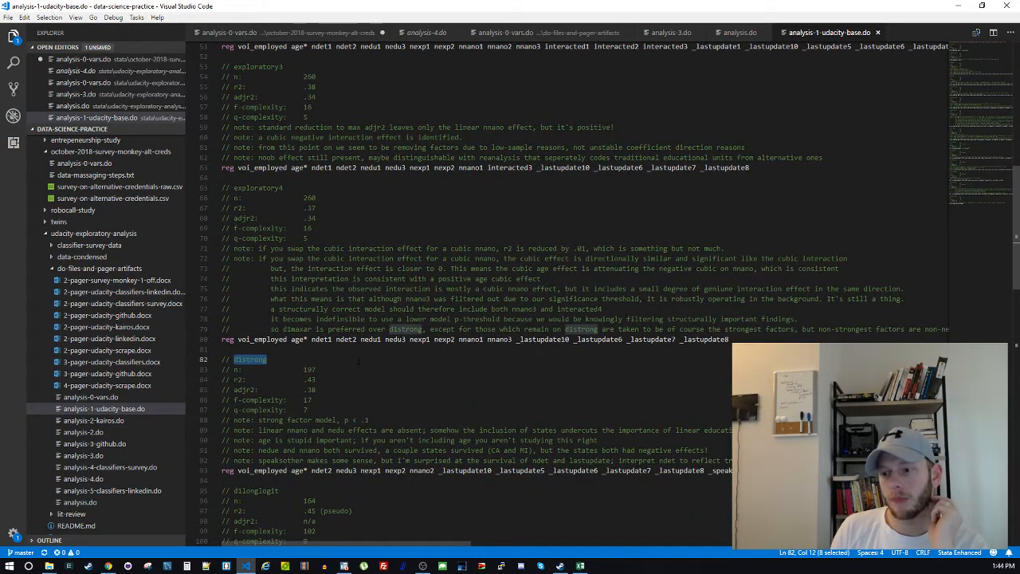
scroll(250, 359, down, 3)
key(Left)
key(Return)
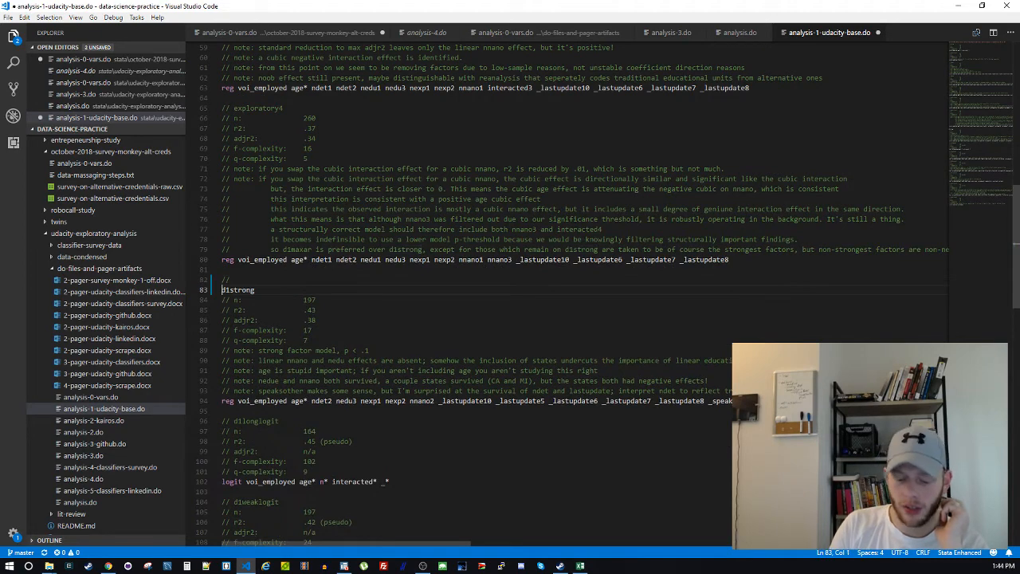
key(BackSpace)
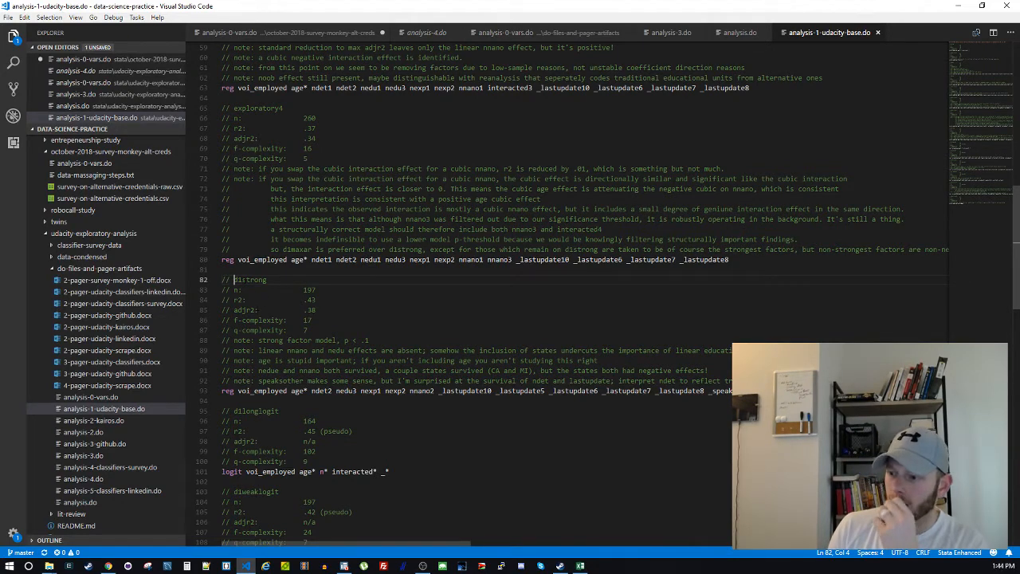
Highlight the word strong and the full d1strong heading, leaving the cursor at the end of its n line
drag(242, 279, 267, 280)
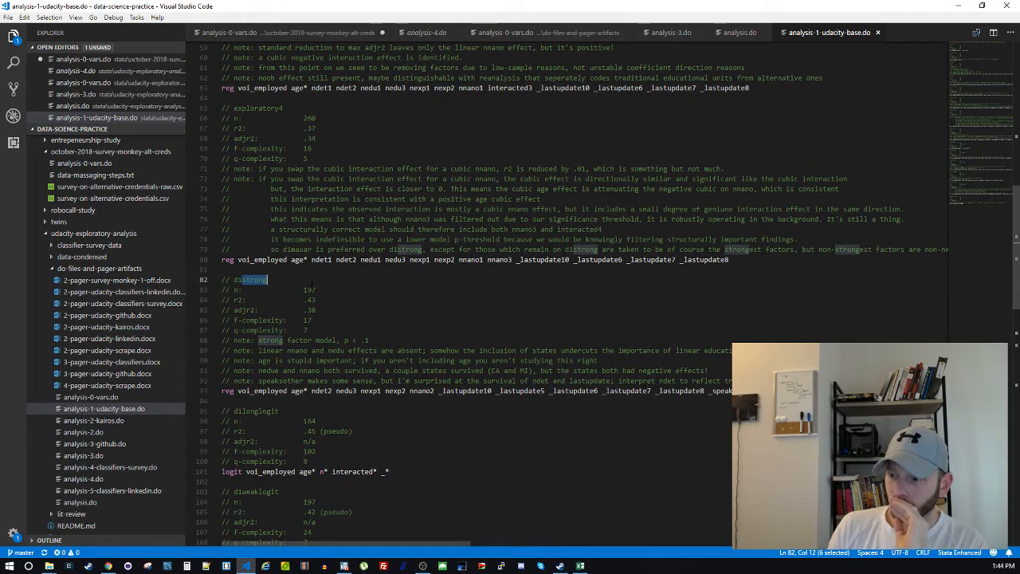
double_click(263, 280)
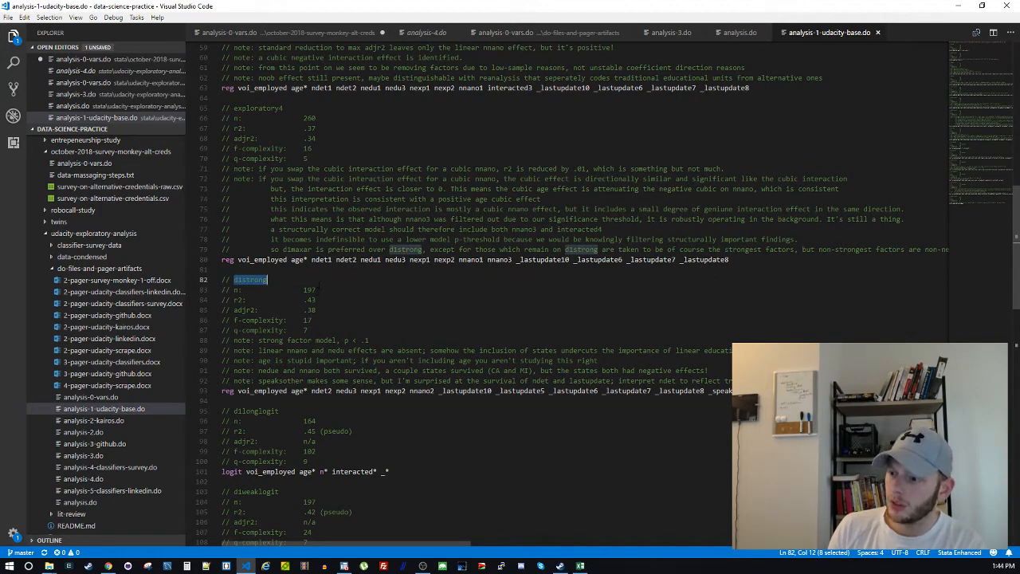
click(316, 309)
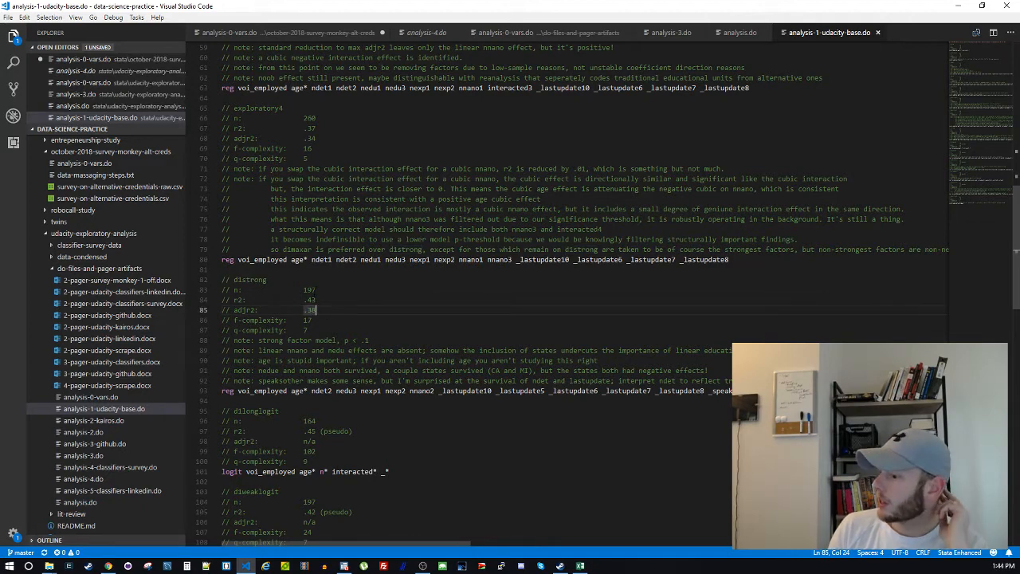
key(Up)
key(Up)
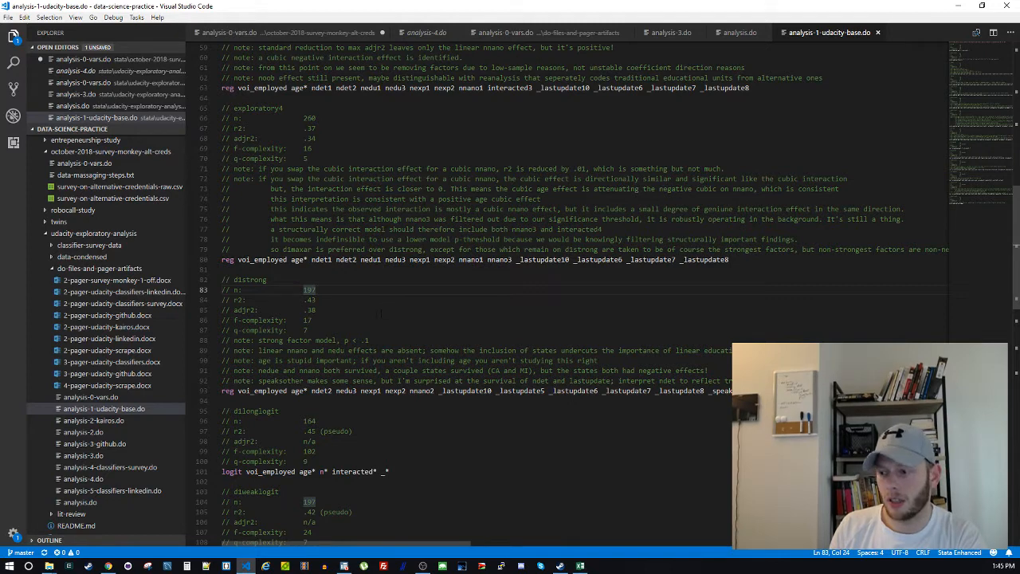
Highlight d1strong's r2 and adjr2 values, leaving the cursor at the end of its f-complexity line
drag(295, 301, 335, 301)
click(318, 310)
drag(267, 310, 399, 313)
key(Down)
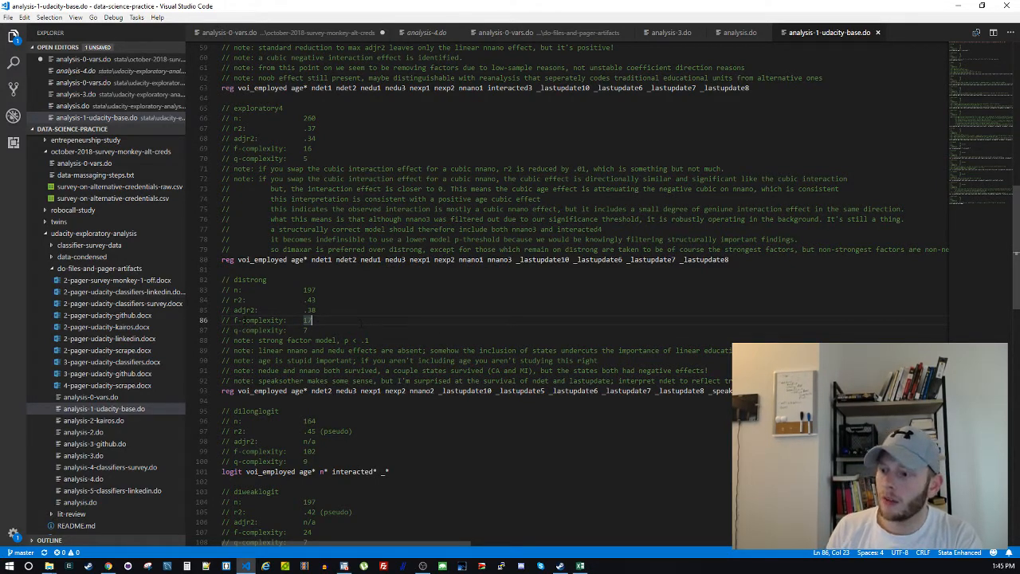
Highlight d1strong's q-complexity line, and point out its strong factor note on line 88 and its surviving states note on line 91
mouse_move(361, 322)
mouse_down()
mouse_move(242, 320)
mouse_move(367, 330)
mouse_up()
click(369, 320)
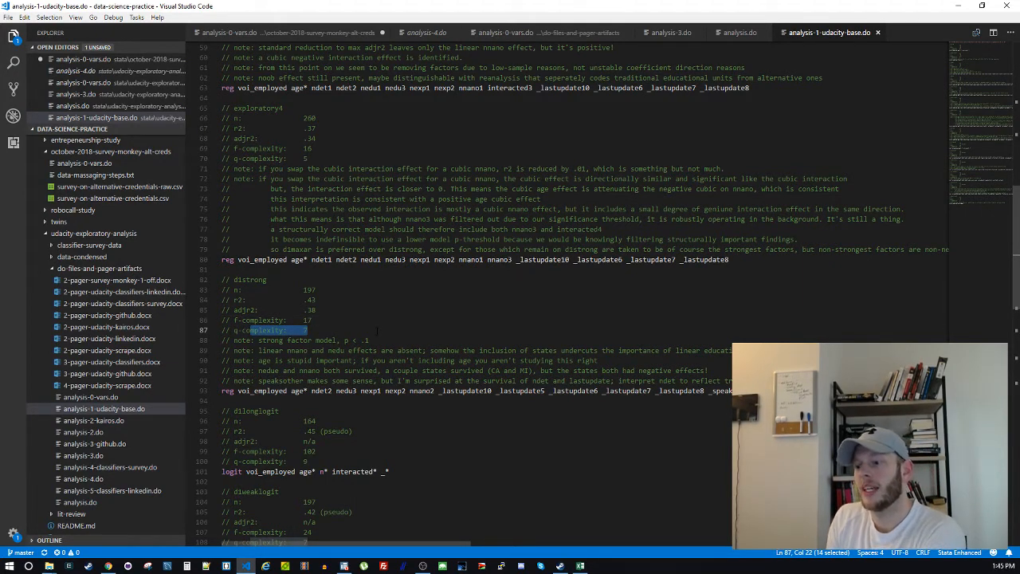
click(376, 330)
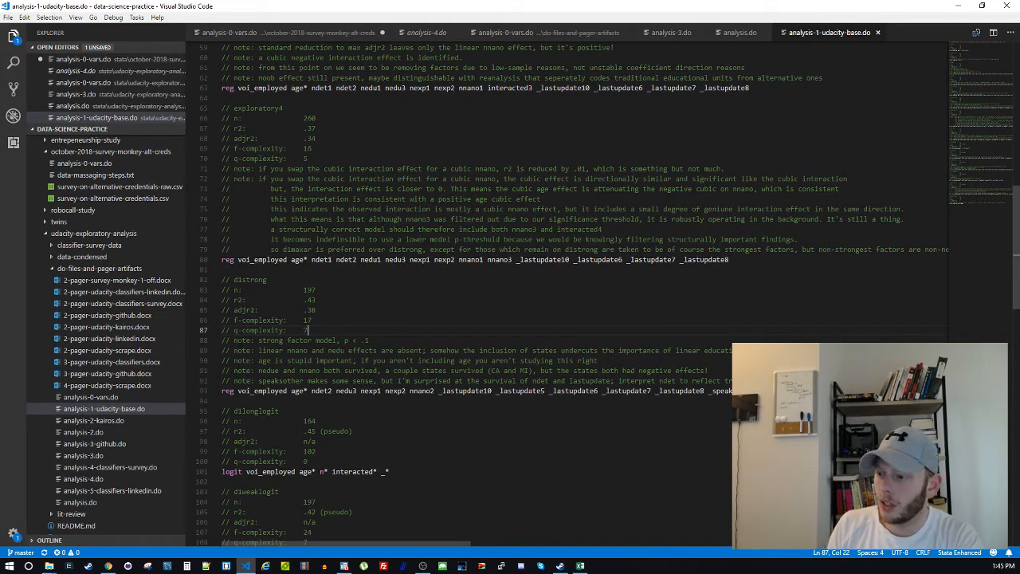
click(381, 339)
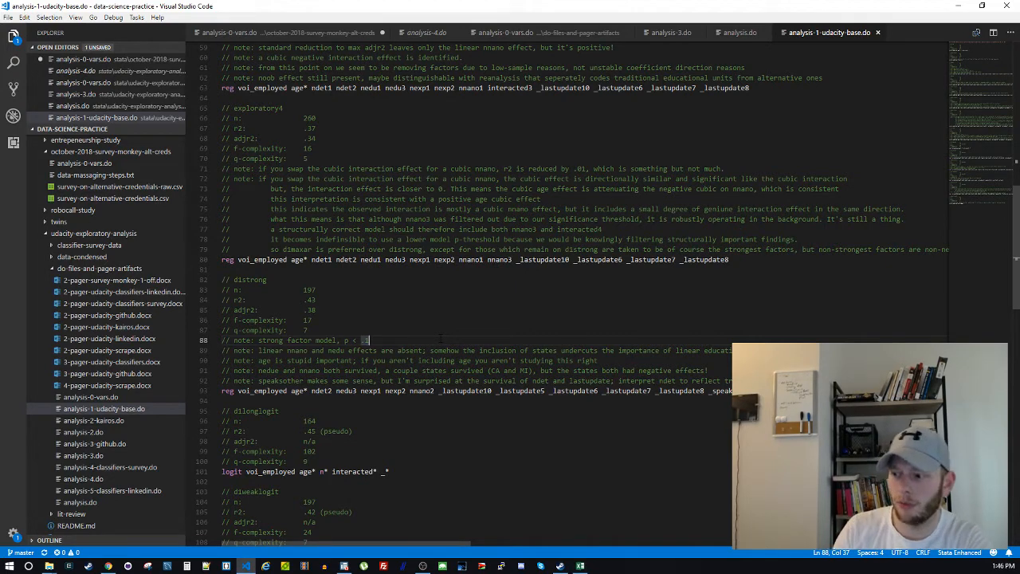
click(414, 371)
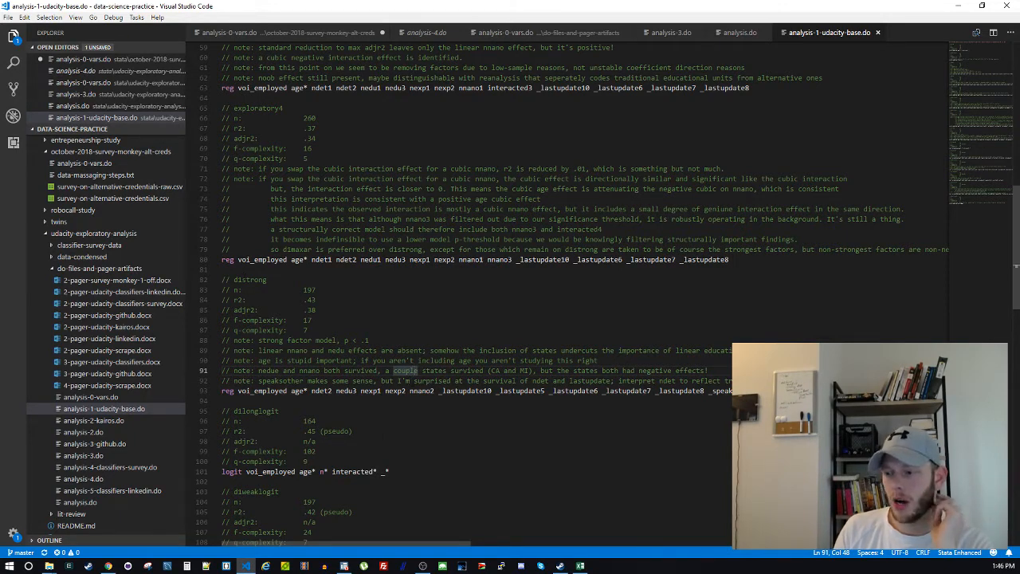
Highlight the reg command on line 93, the logit command on line 101, and the d1longlogit and d1weaklogit headings
click(358, 401)
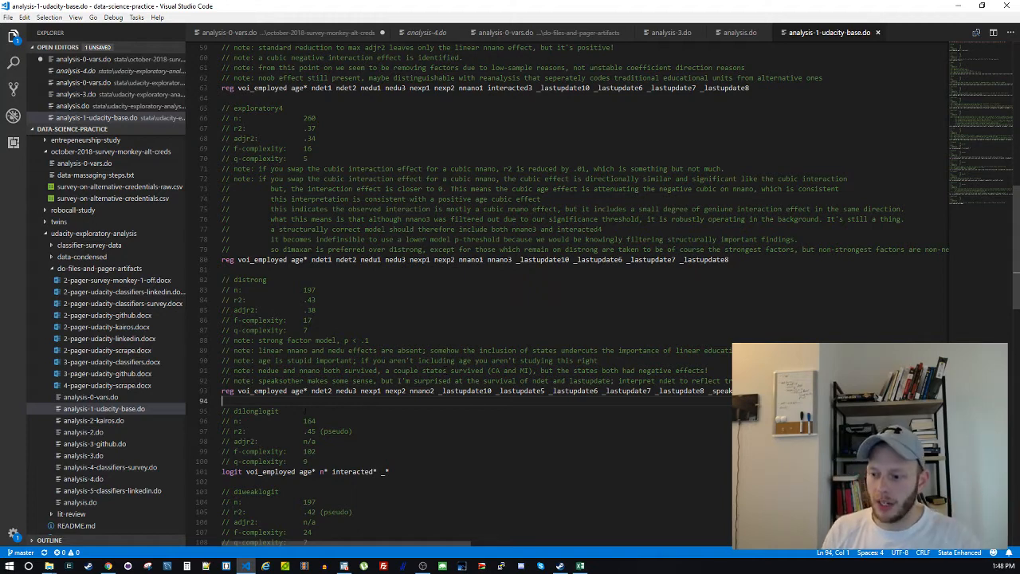
key(Up)
key(ctrl+shift+Right)
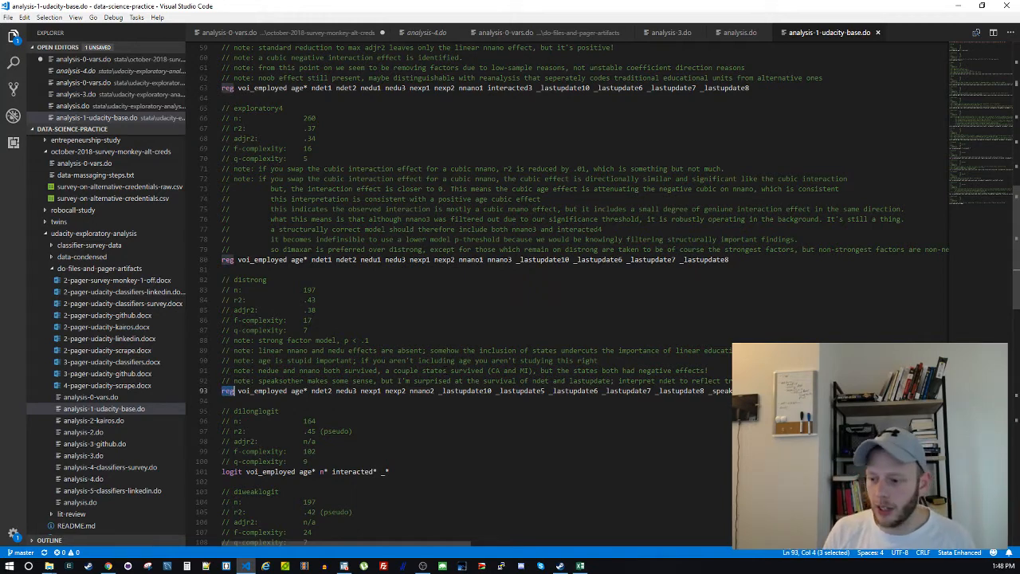
double_click(232, 472)
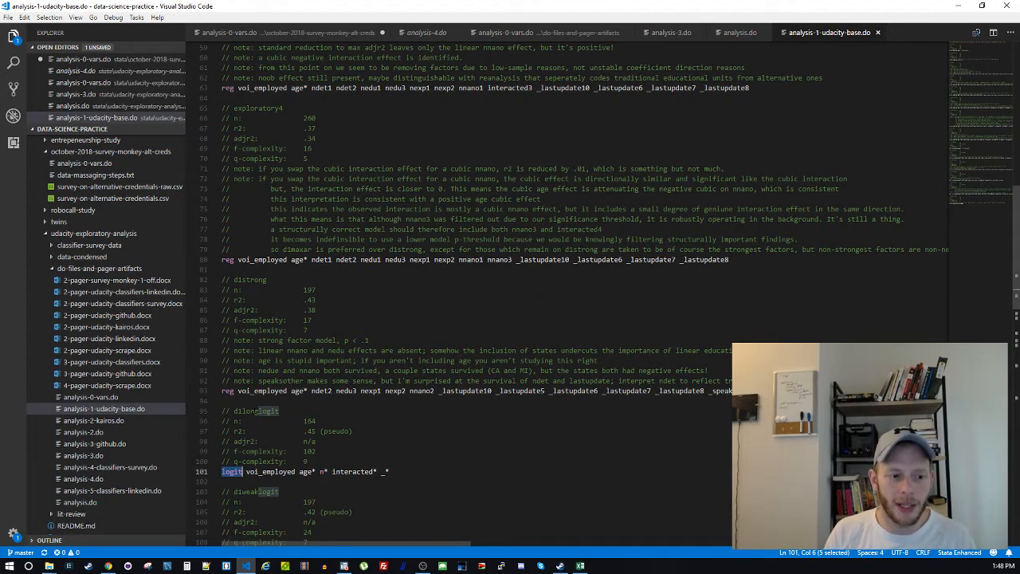
double_click(255, 411)
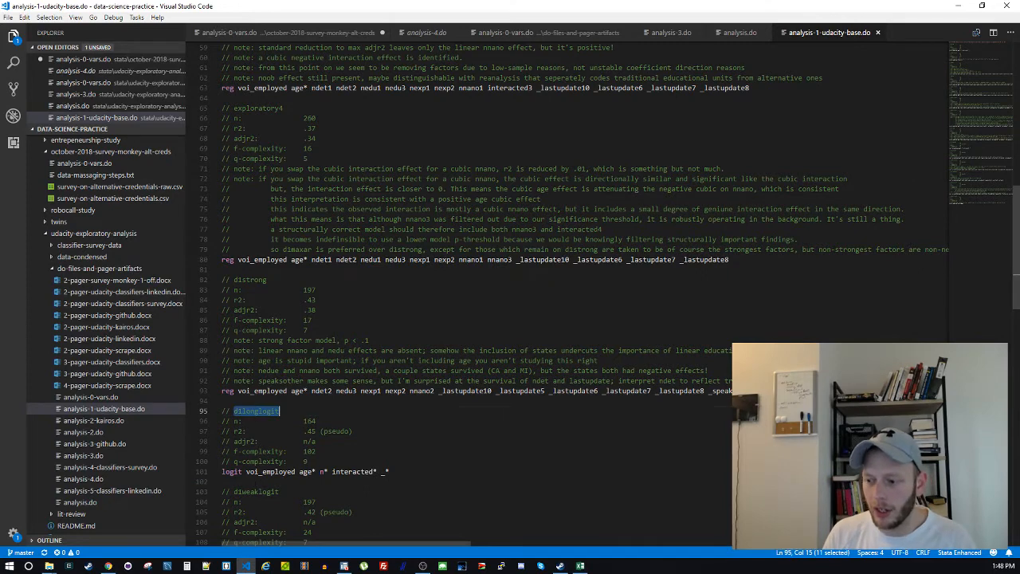
double_click(255, 491)
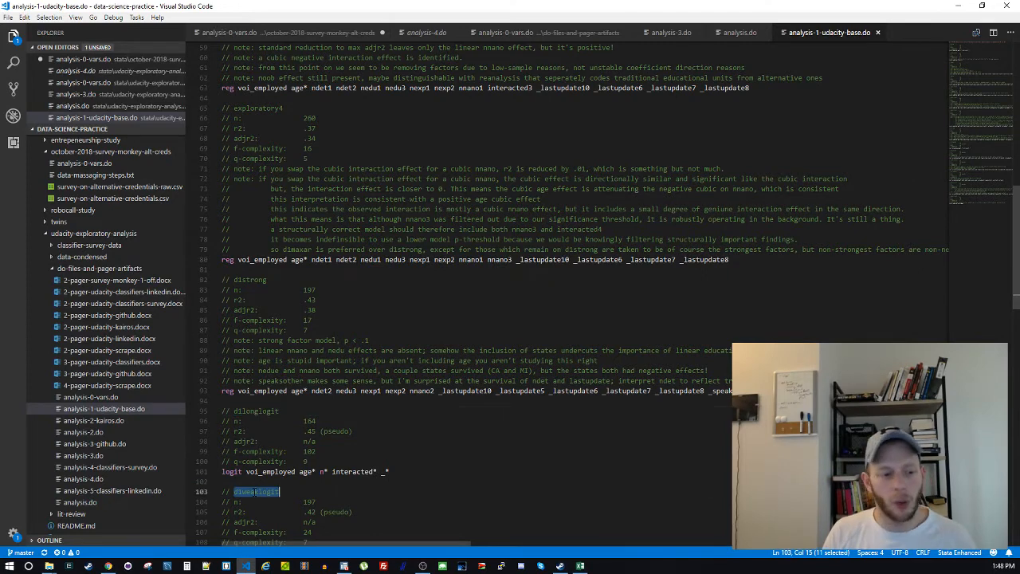
click(353, 443)
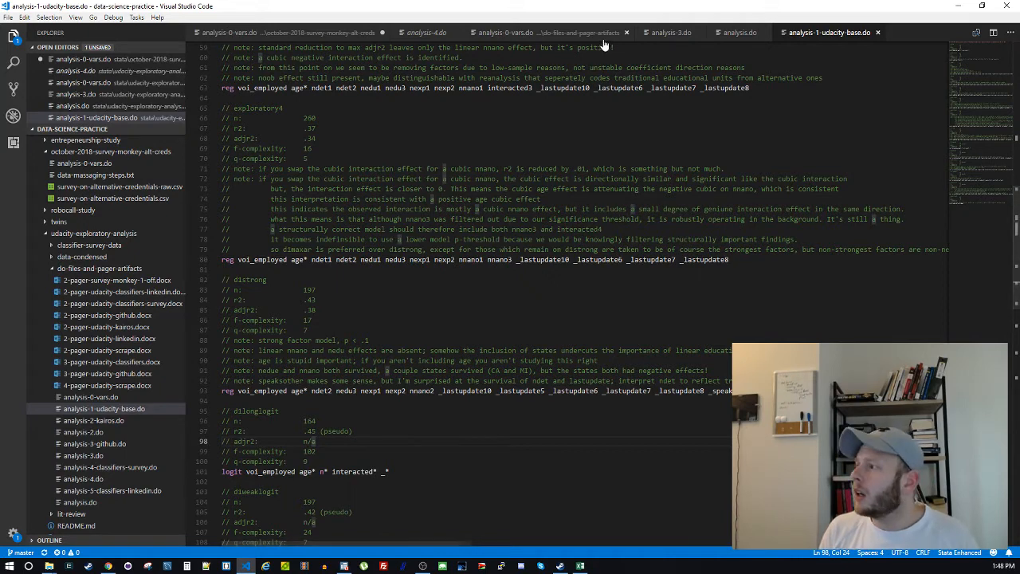
Return to the October 2018 survey's analysis-0-vars.do and delete the blank line 156 above the long comment
click(414, 32)
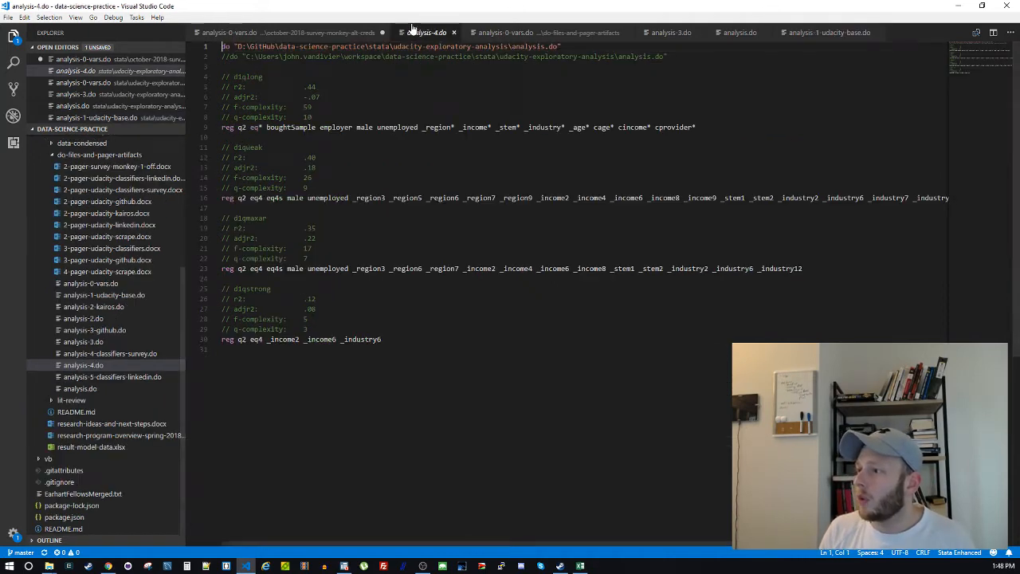
click(308, 34)
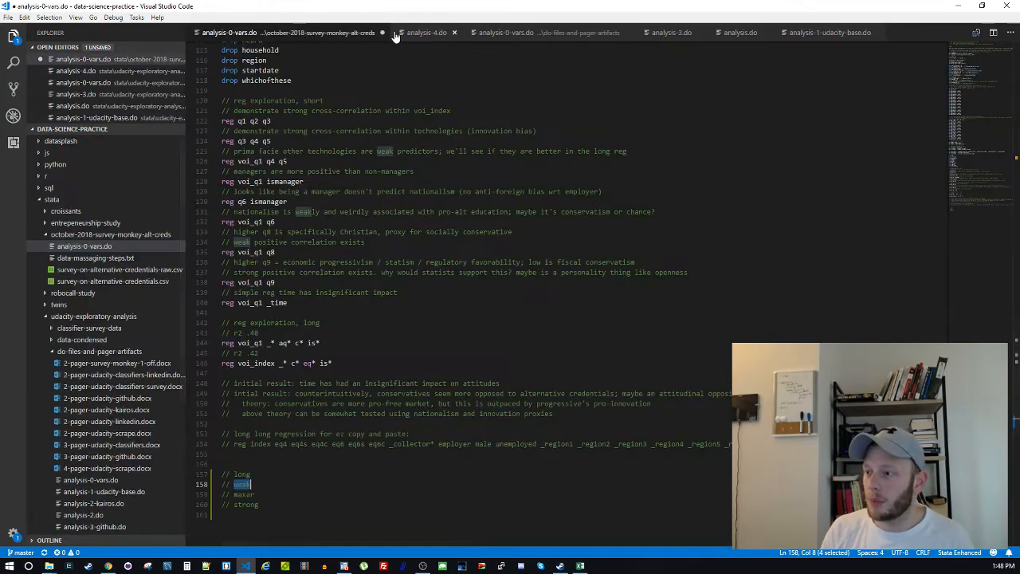
click(288, 461)
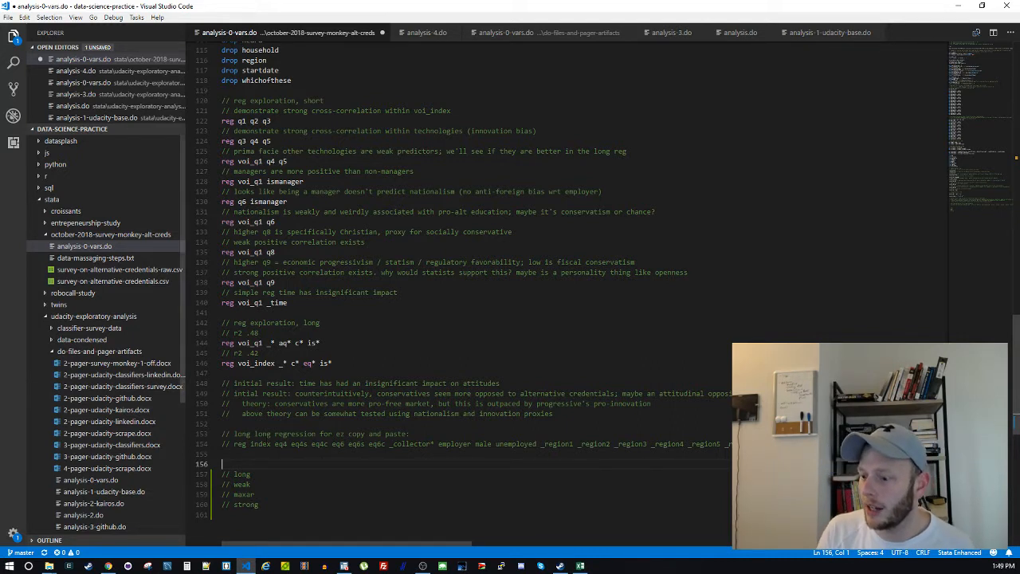
key(Delete)
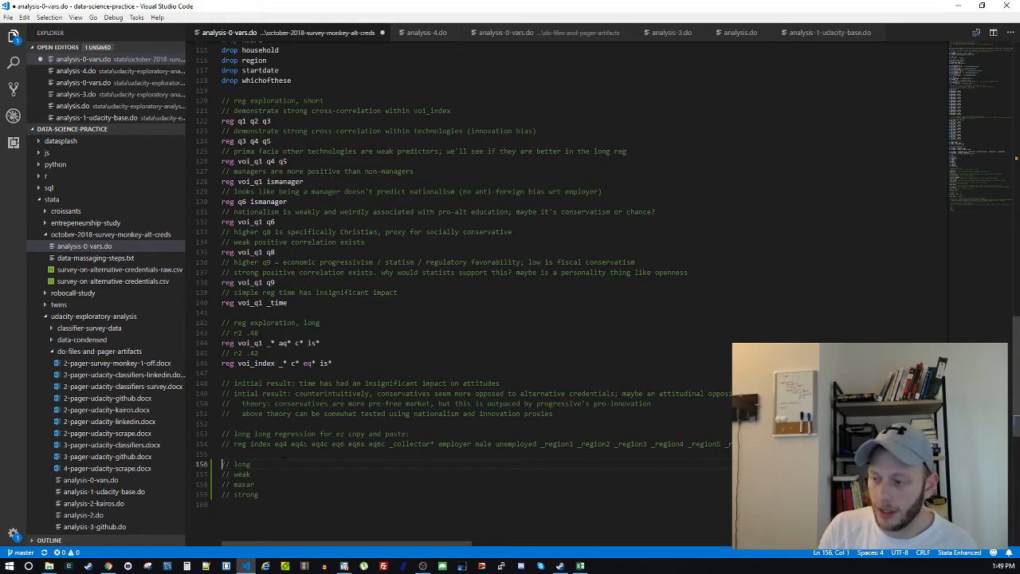
Close all the other open do-files, from analysis-1-udacity-base.do to analysis-4.do, keeping only the October 2018 survey's analysis-0-vars.do open
click(801, 36)
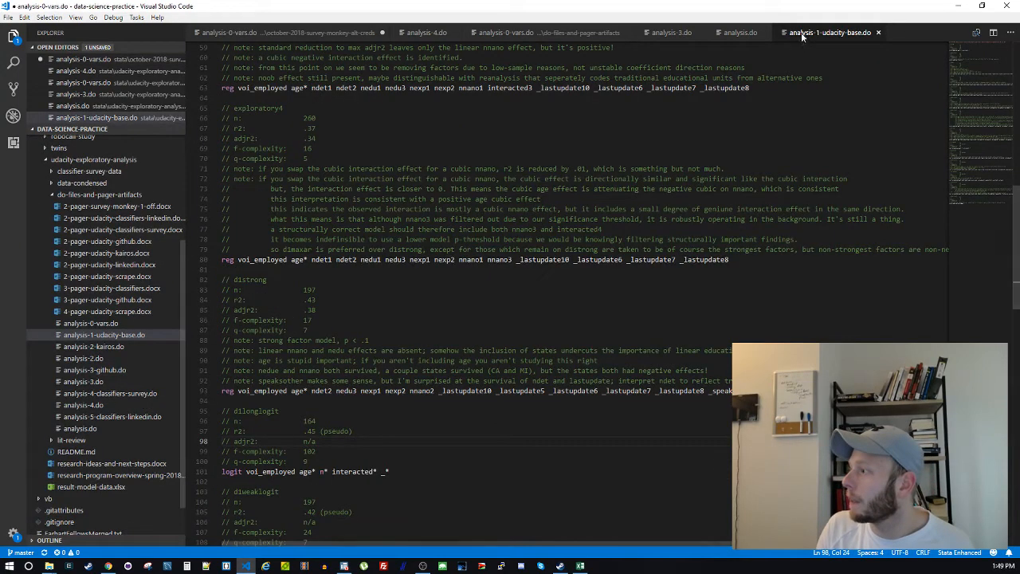
key(ctrl+w)
click(765, 32)
click(699, 32)
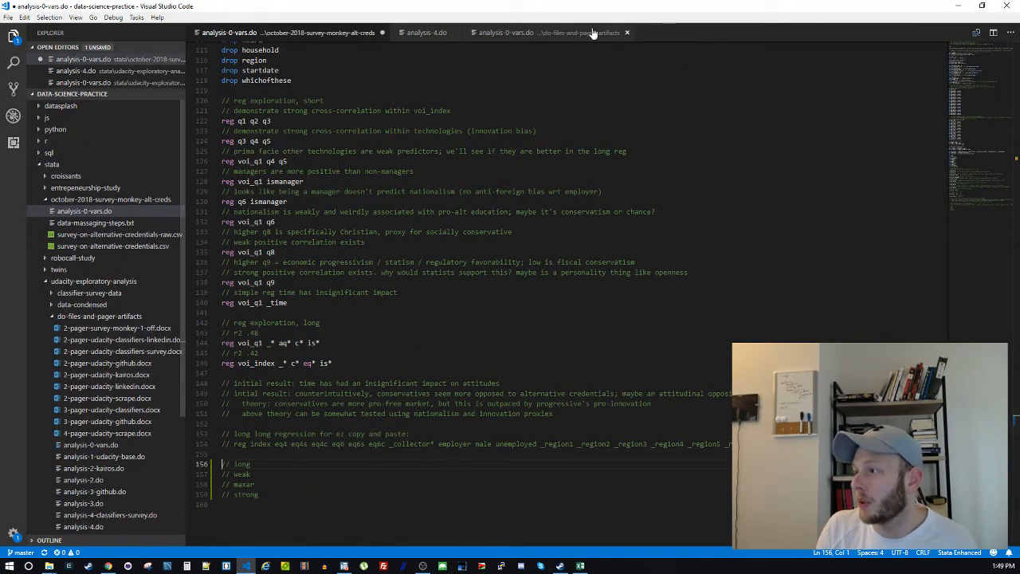
click(627, 32)
middle_click(291, 36)
Select the text from index in the commented long regression on line 154 through the end of the file
click(428, 321)
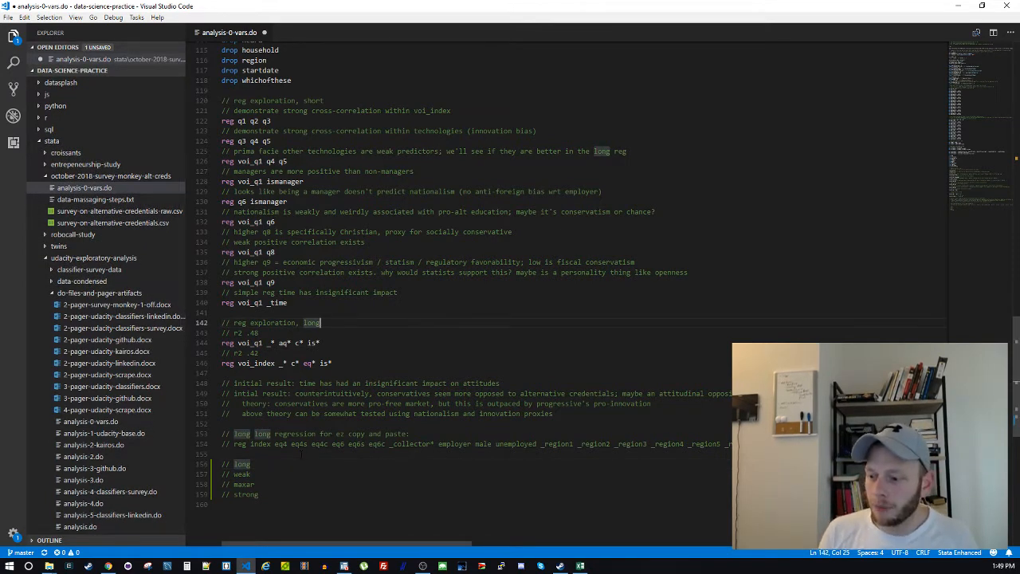
drag(259, 444, 316, 529)
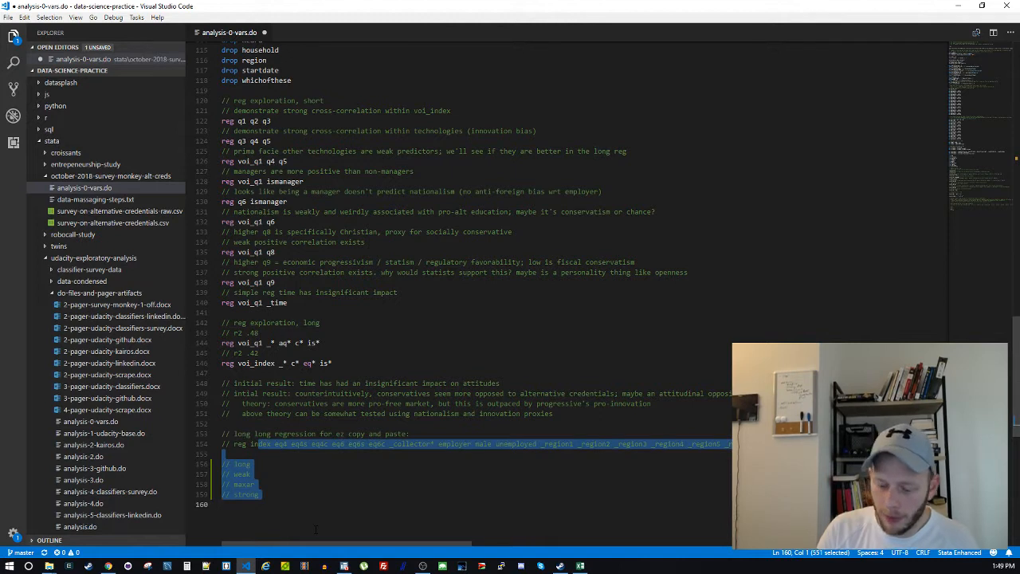
Remove the duplicate word long from the line 153 comment and replace everything after the slashes on line 154 with a line break
click(316, 529)
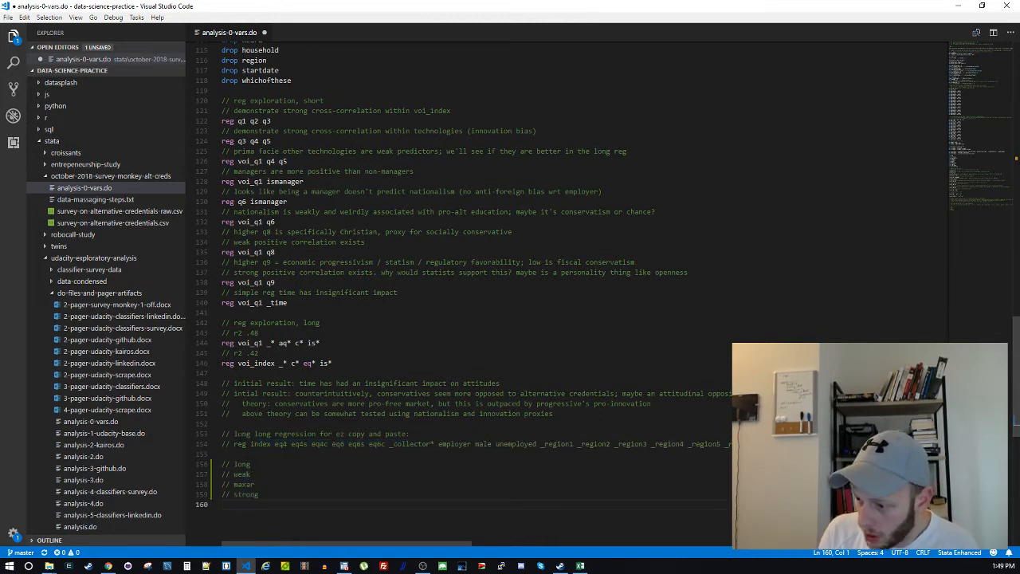
double_click(241, 434)
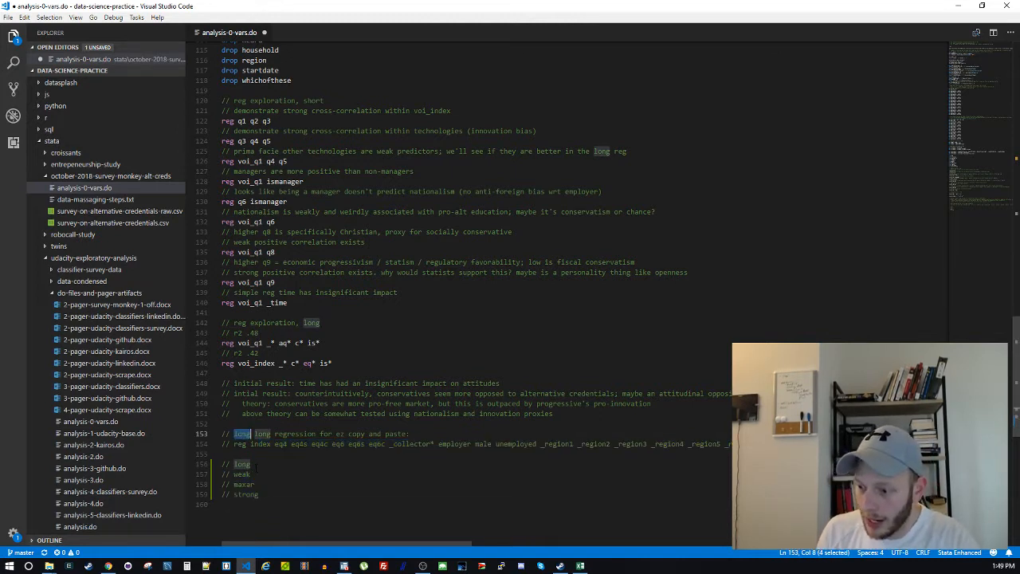
key(BackSpace)
drag(234, 444, 312, 542)
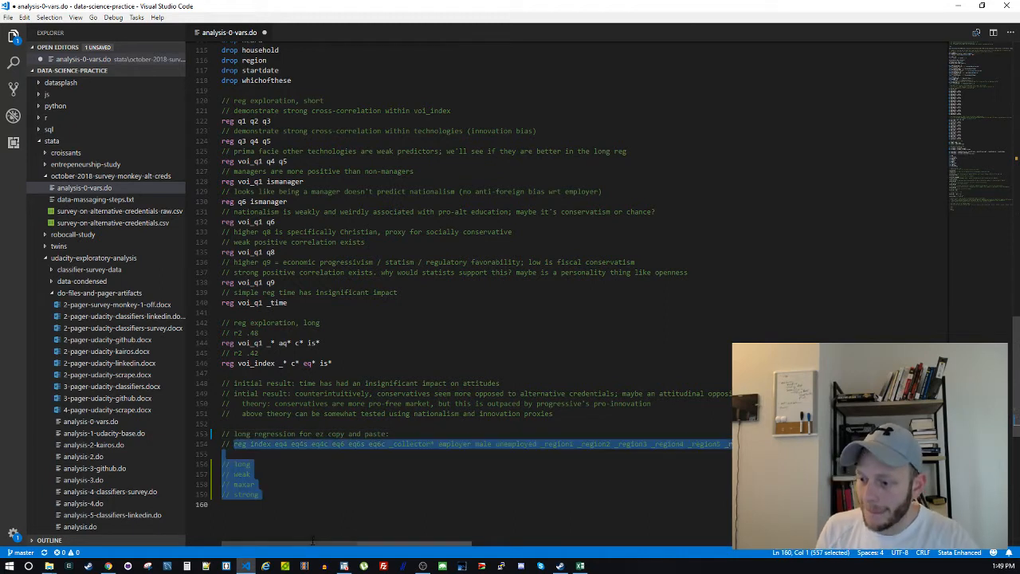
key(Return)
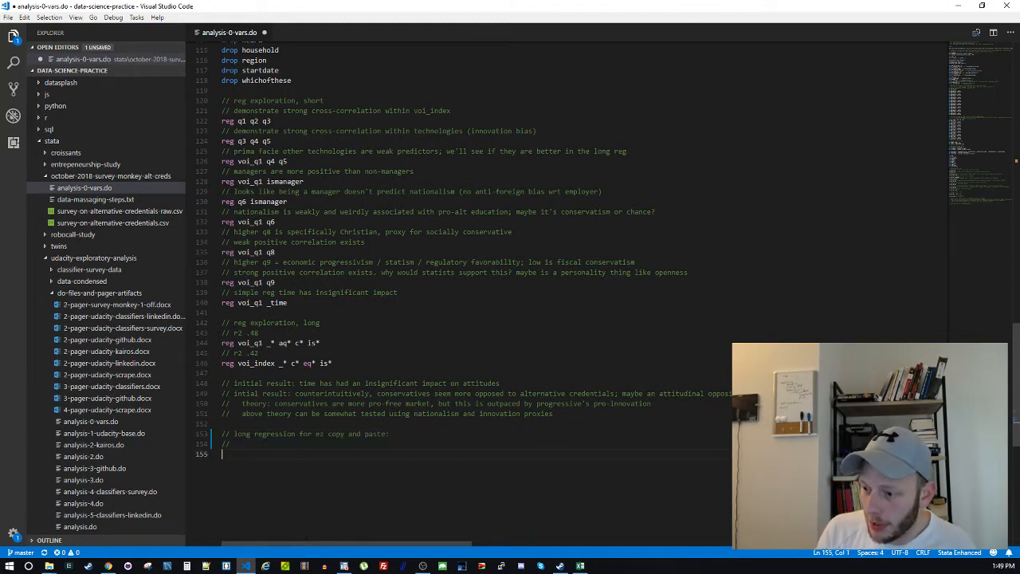
Highlight the long voi_q1 regression on line 144 and save analysis-0-vars.do
drag(241, 344, 322, 344)
click(321, 343)
click(239, 343)
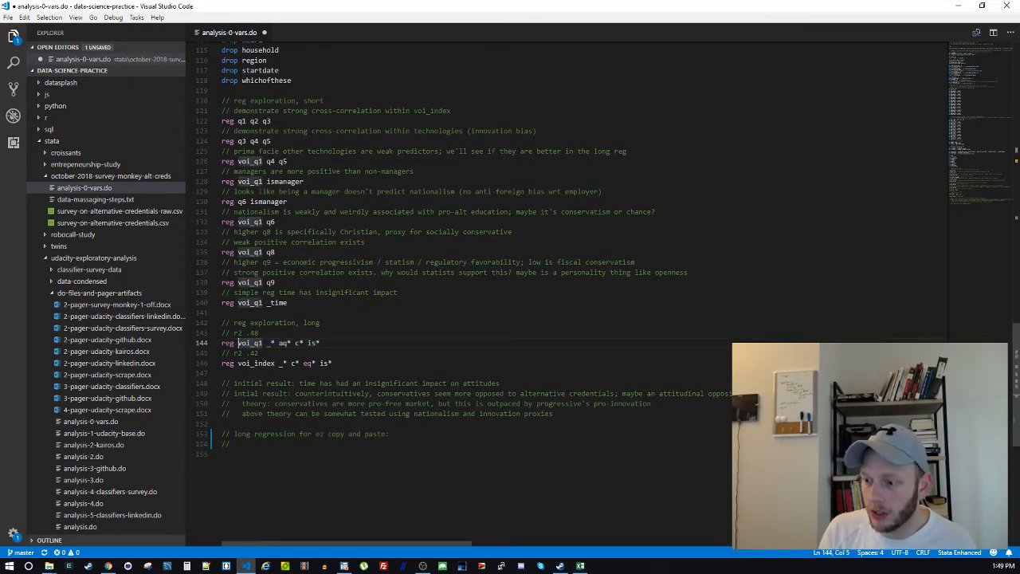
key(End)
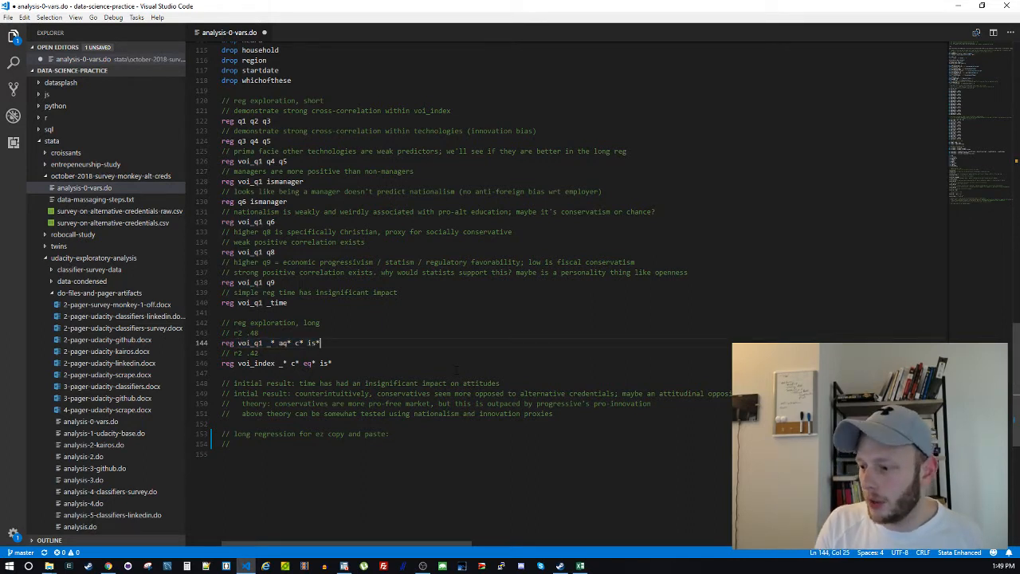
key(shift+Home)
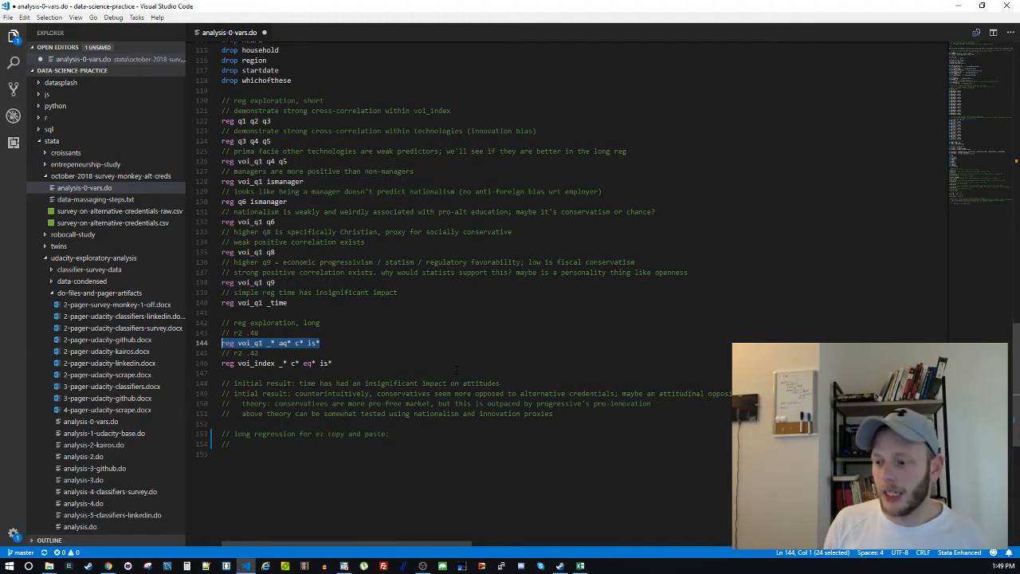
click(398, 323)
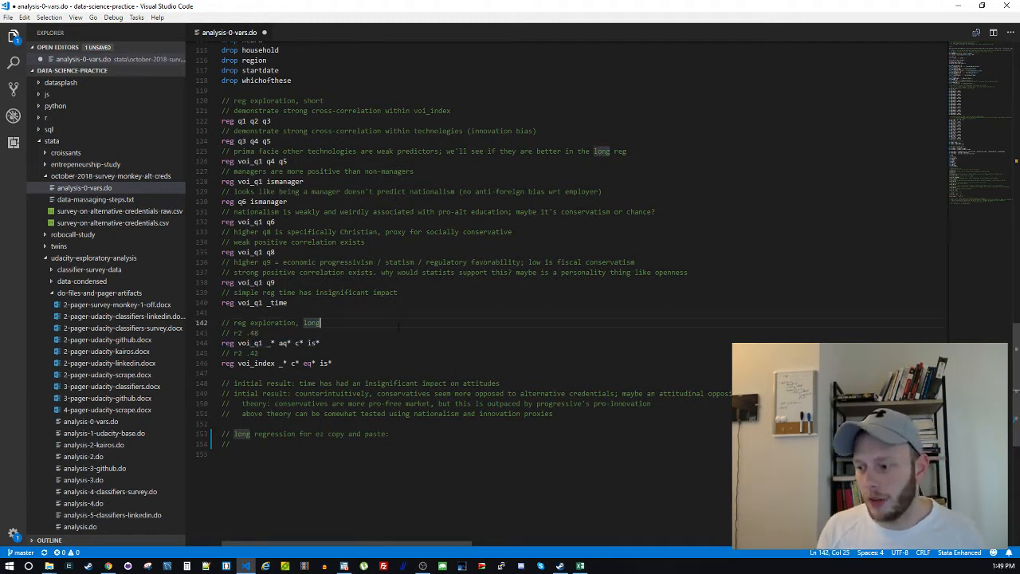
click(387, 352)
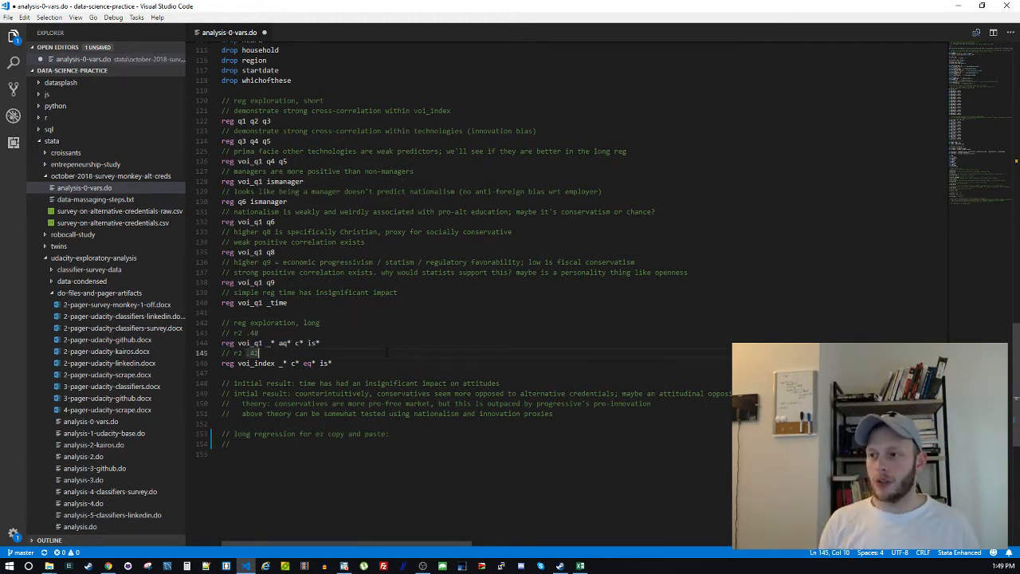
key(ctrl+s)
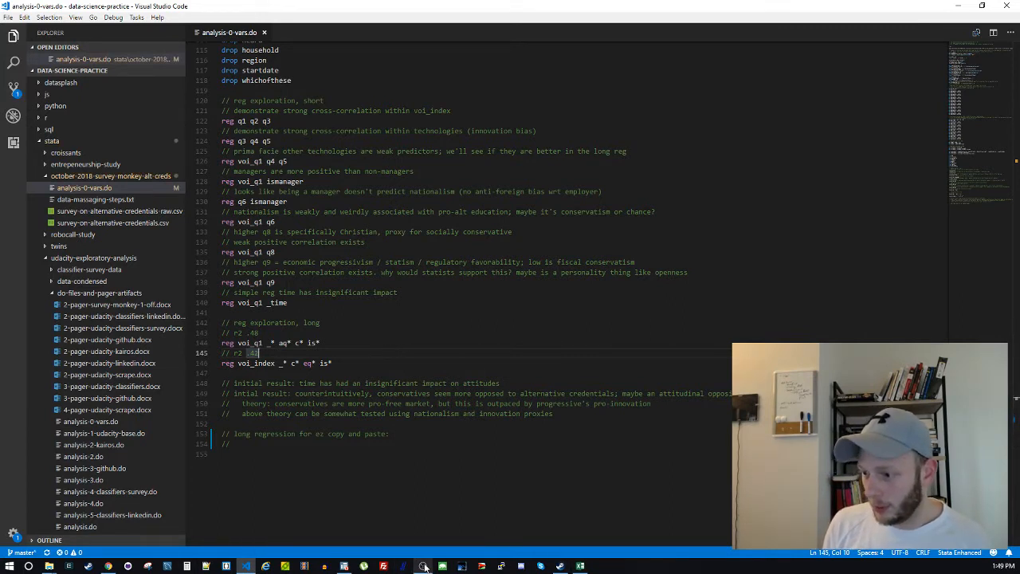
Switch to Stata, maximize its window, rerun reg voi_q1 _* aq* c* is* and review the regression output
mouse_move(425, 567)
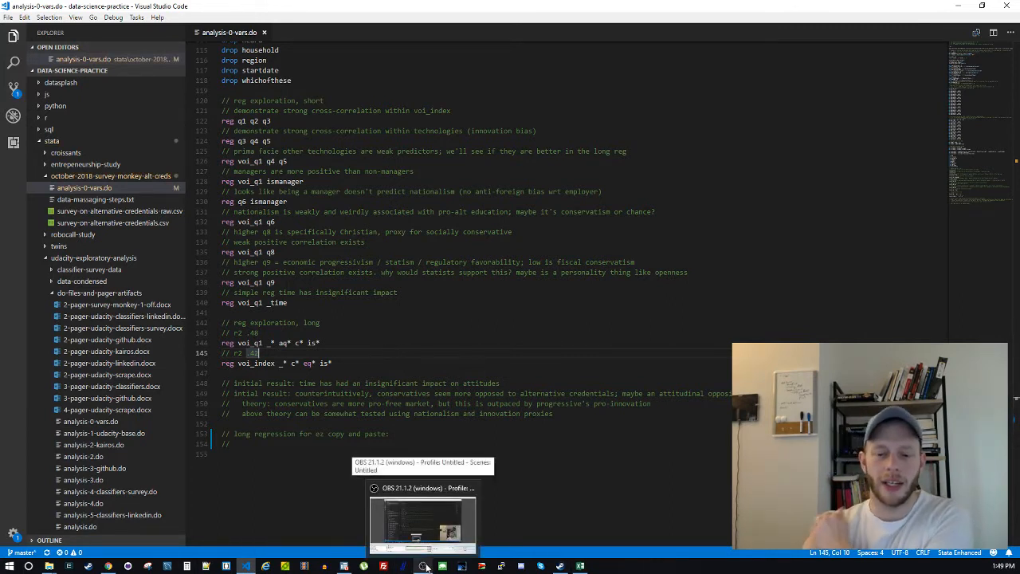
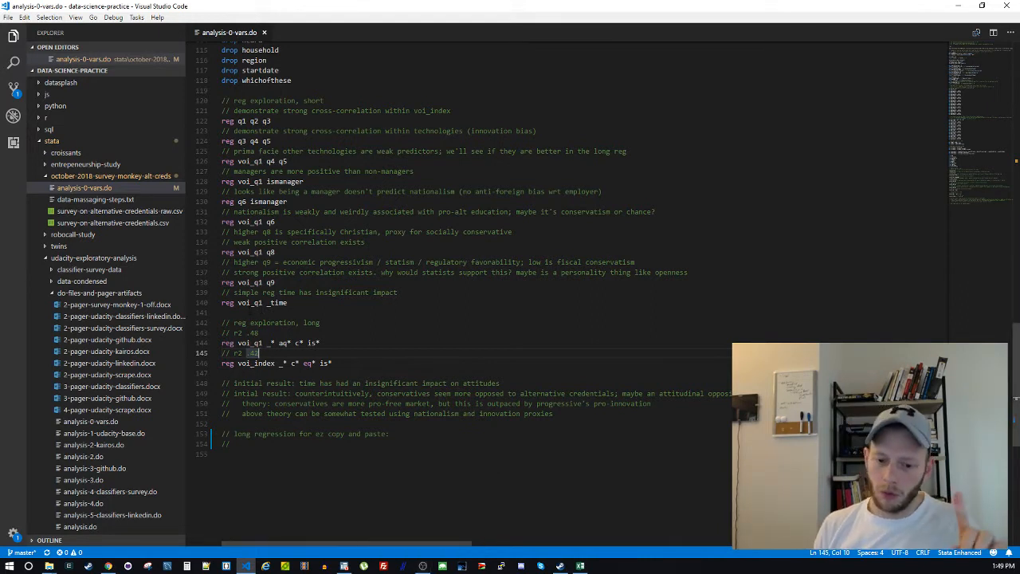
click(344, 566)
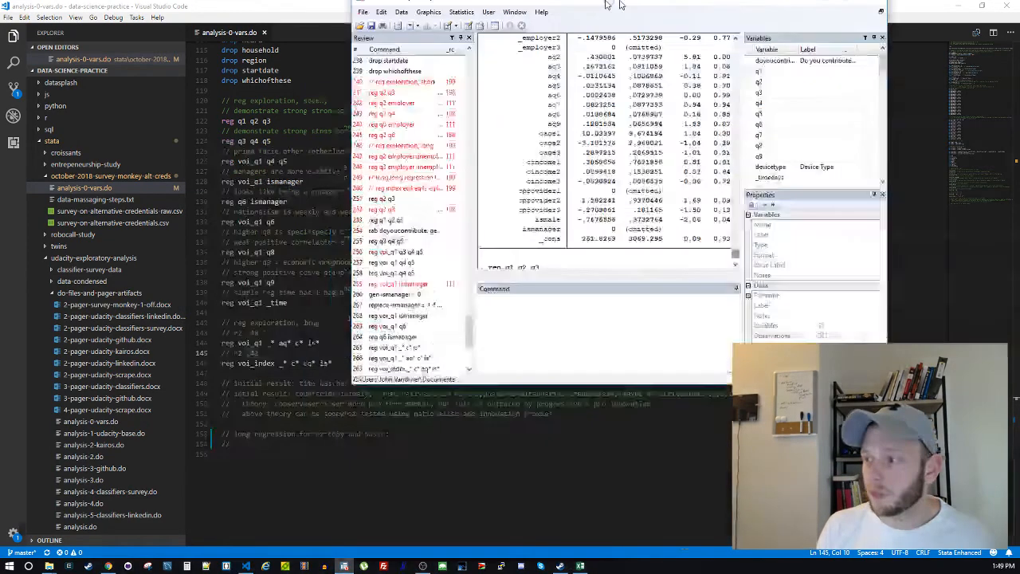
drag(621, 5, 621, 1)
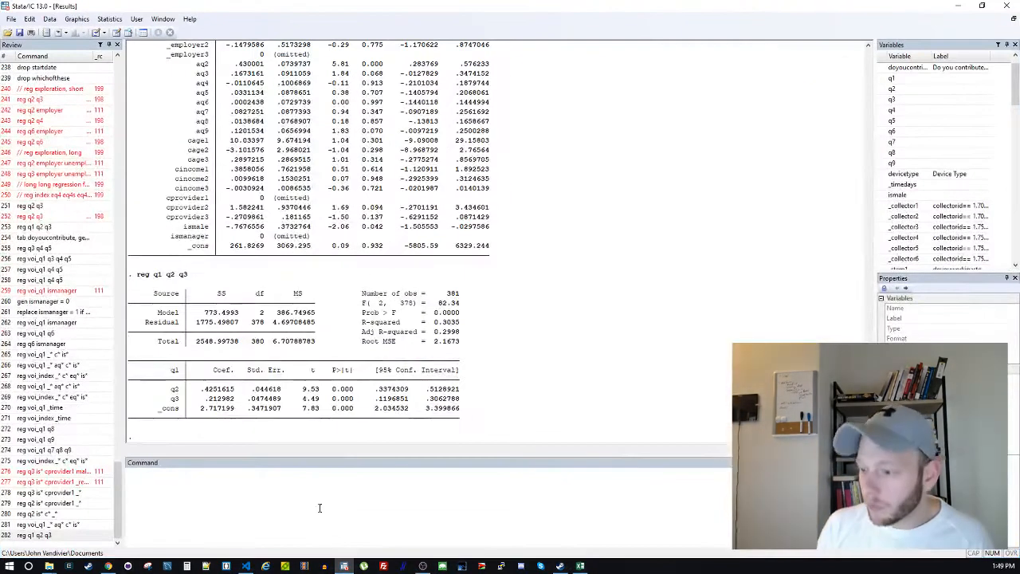
click(309, 498)
key(Page_Up)
key(Page_Up)
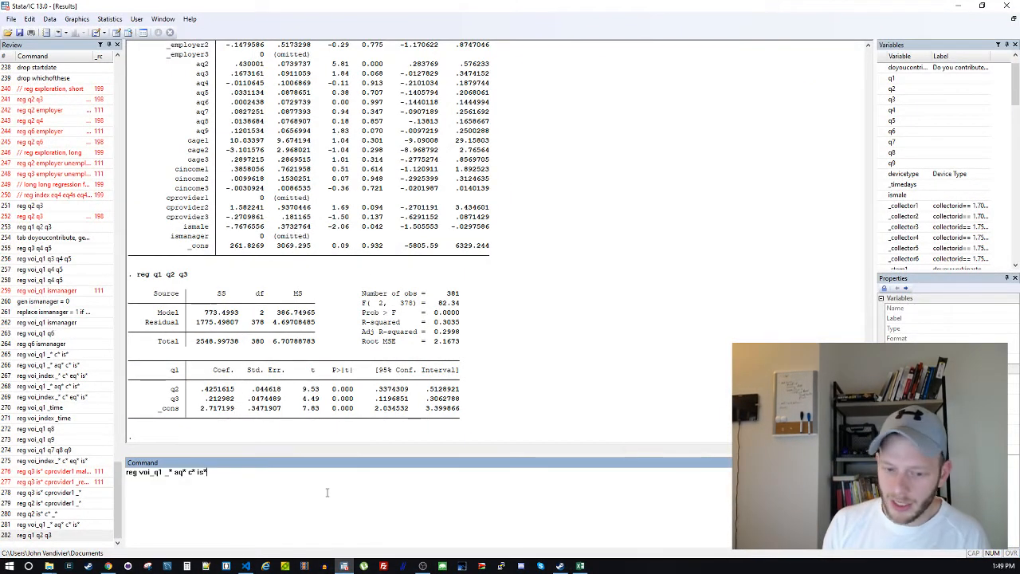
key(Return)
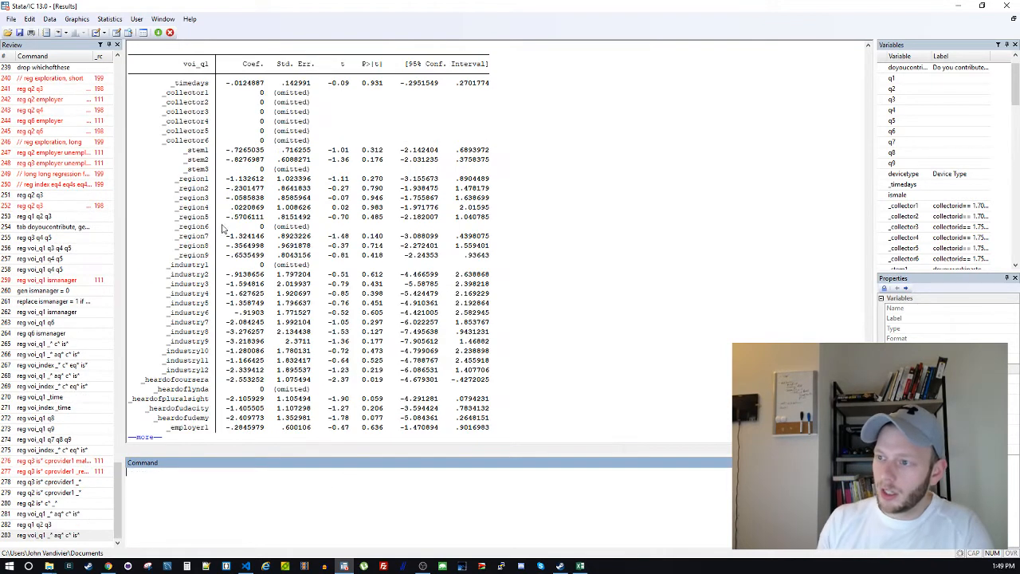
scroll(182, 83, up, 9)
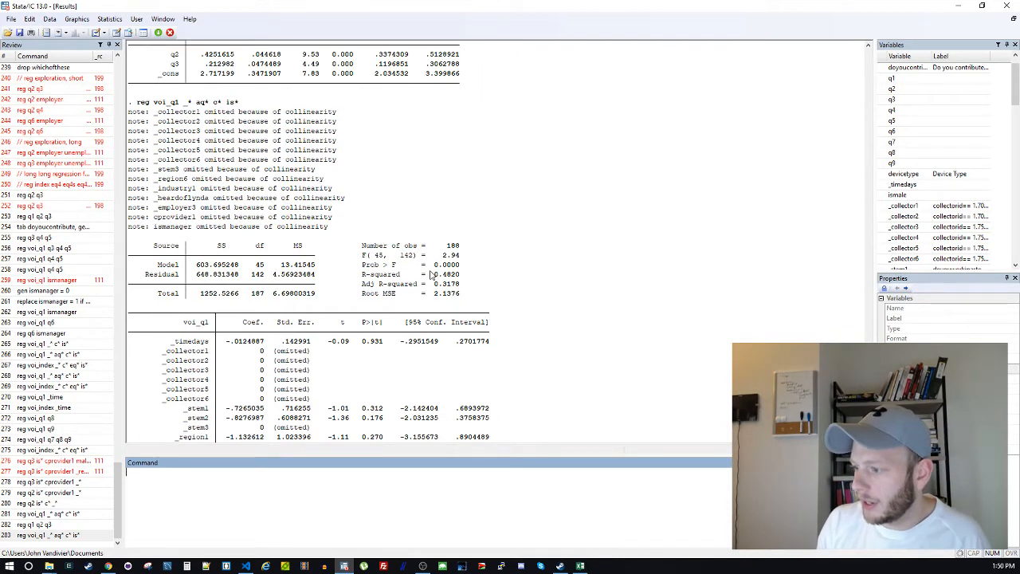
scroll(430, 275, down, 11)
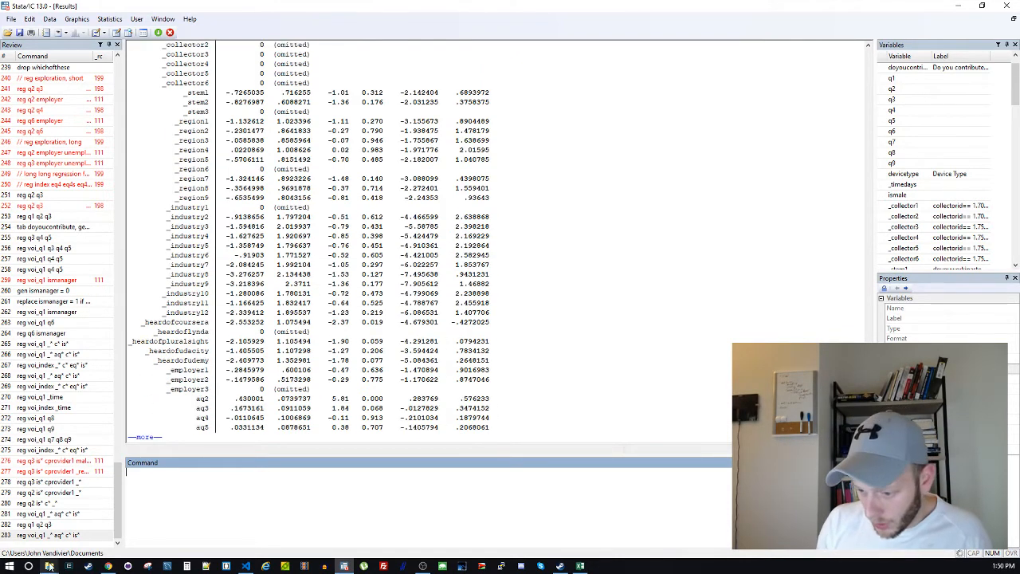
Create a do-file named analyis-1-voiq1-linear.do in the october-2018-survey-monkey-alt-creds folder using File Explorer
mouse_move(48, 566)
click(51, 524)
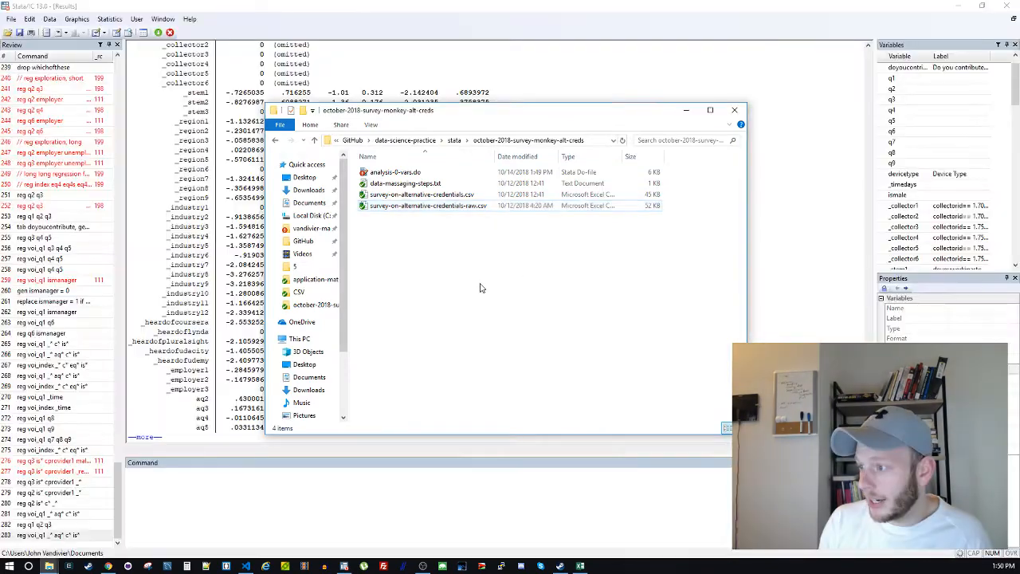
right_click(481, 285)
mouse_move(558, 496)
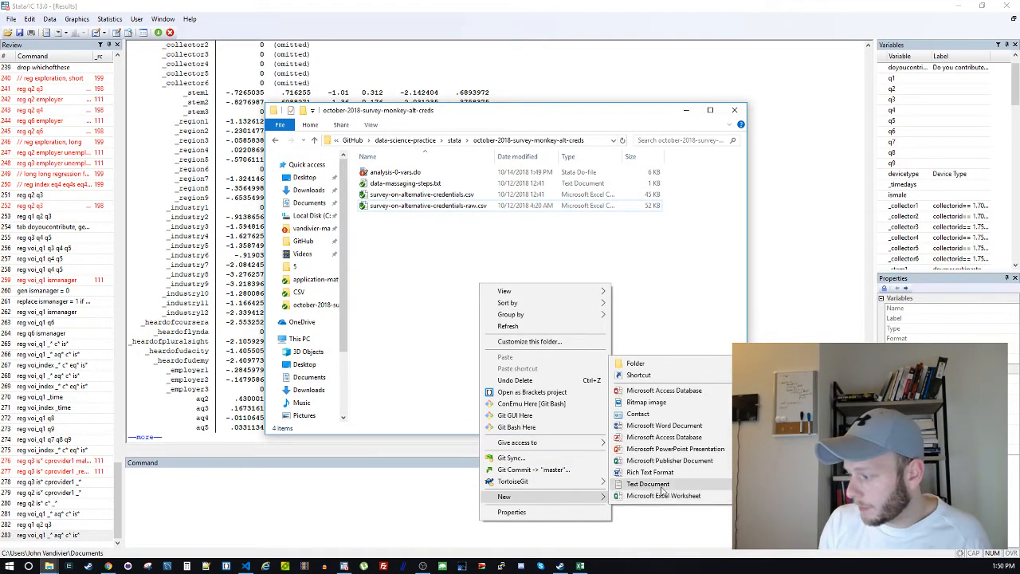
click(662, 487)
text(analysis)
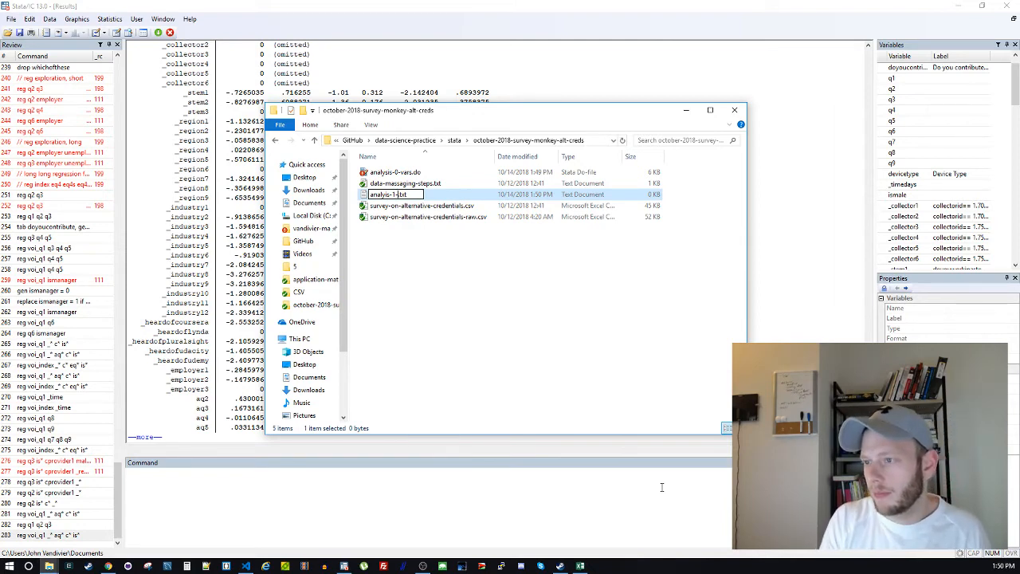
text(-1-lines)
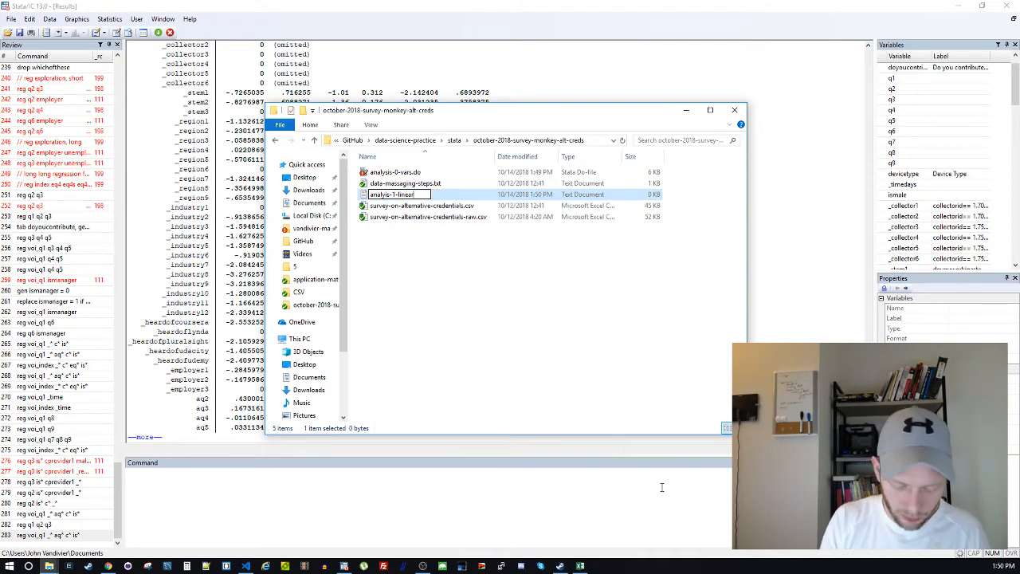
text(do)
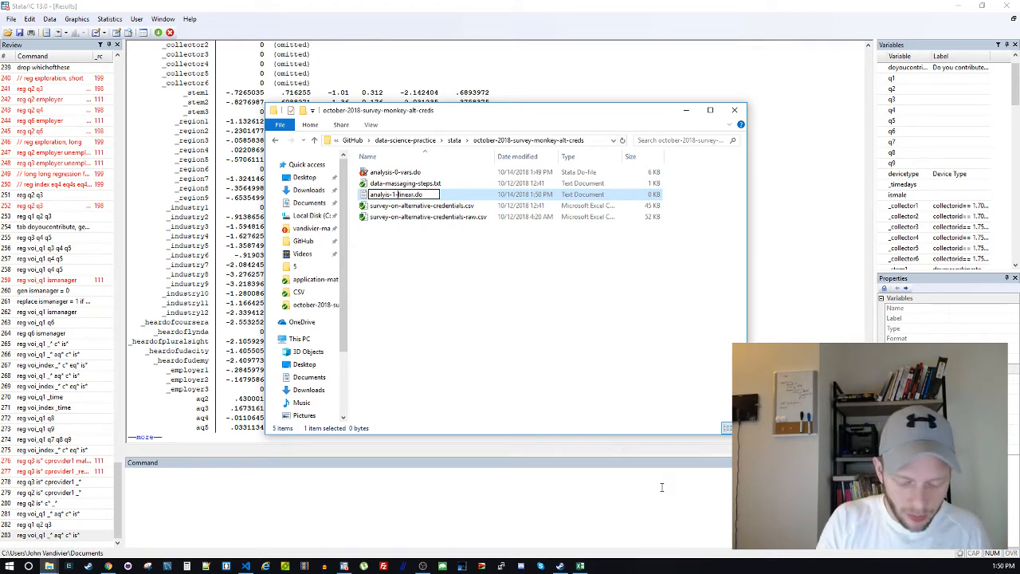
text(voiq1-)
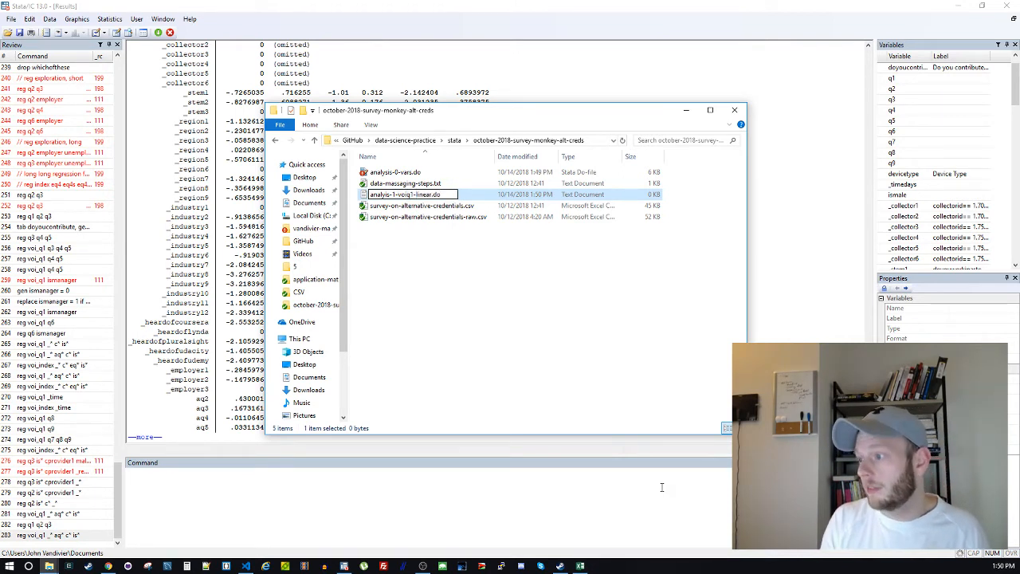
key(Return)
key(Return)
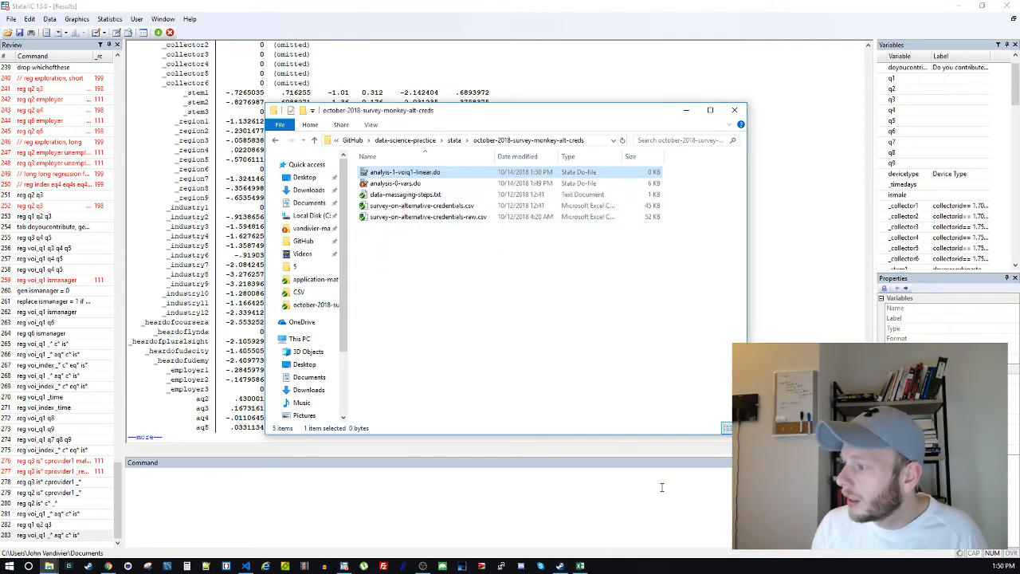
Copy the new do-file's name in File Explorer and use it to find and open analyis-1-voiq1-linear.do in Visual Studio Code
right_click(411, 176)
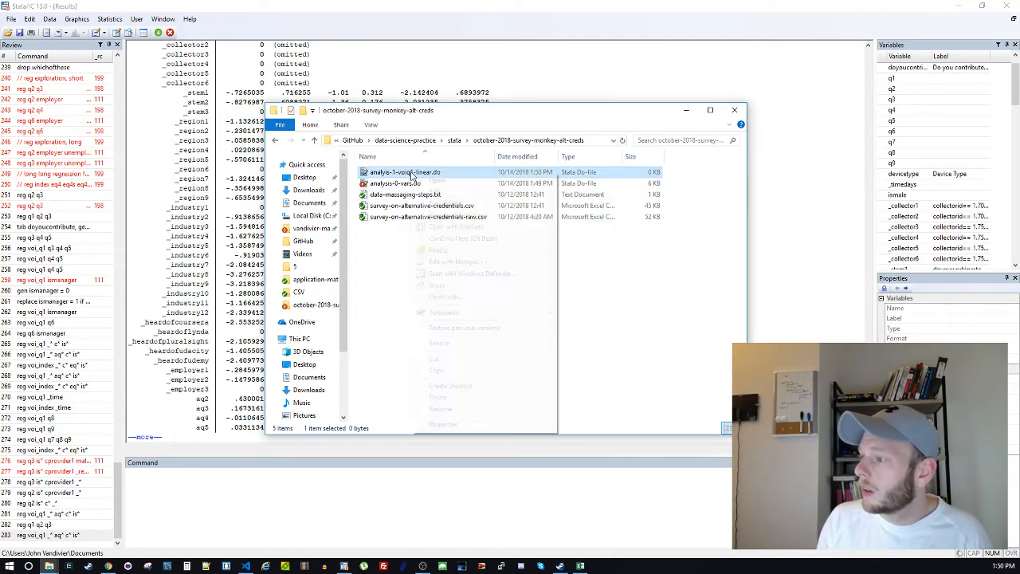
click(388, 274)
click(398, 172)
key(F2)
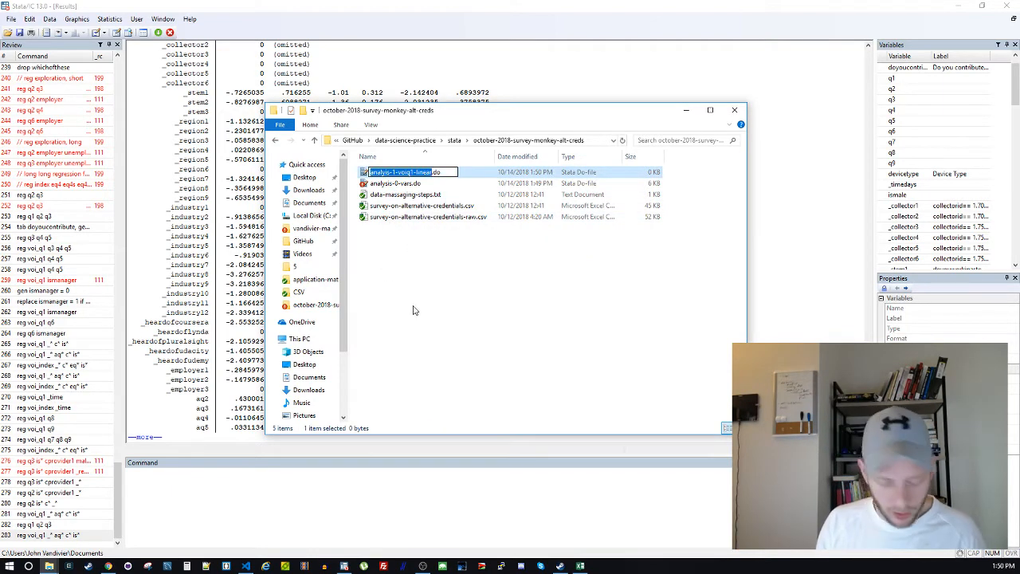
click(445, 347)
click(245, 566)
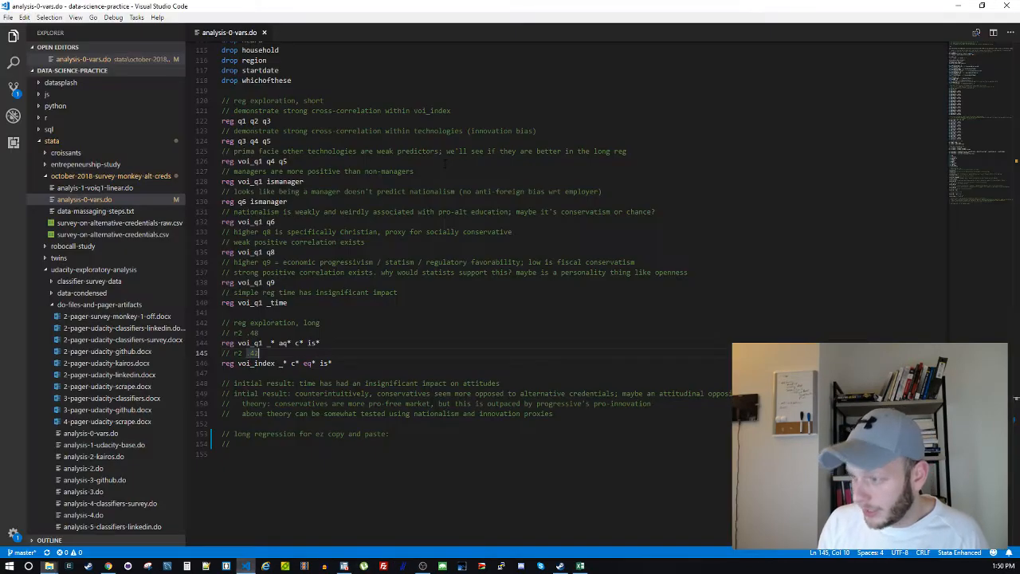
click(445, 163)
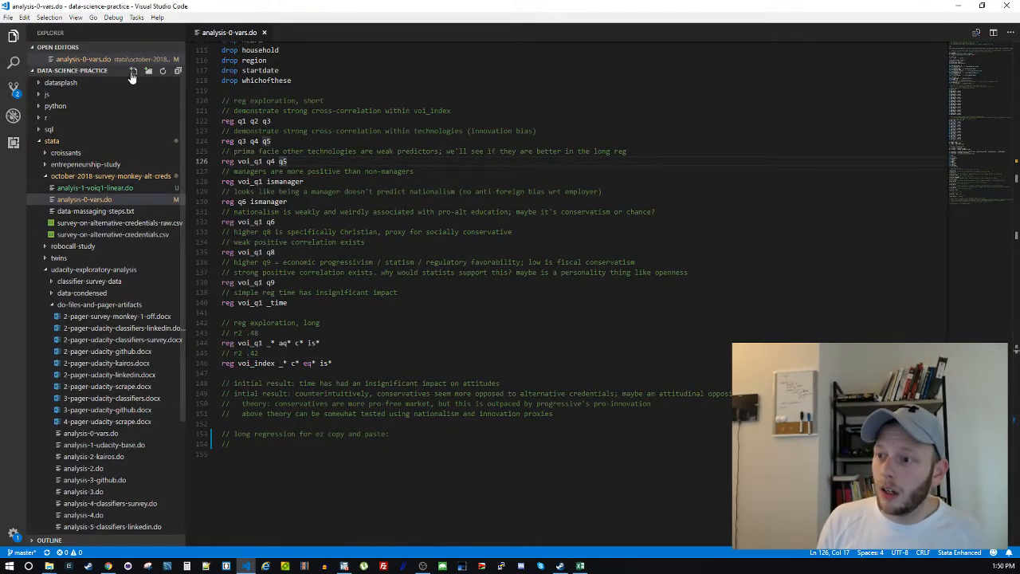
click(380, 72)
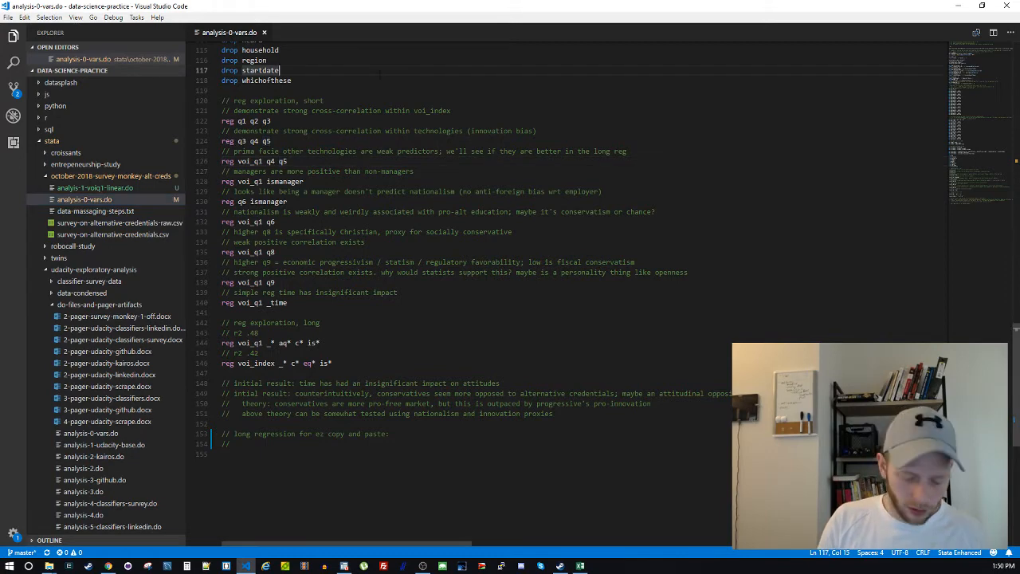
key(ctrl+p)
text(analyis-1-voiq1-linear)
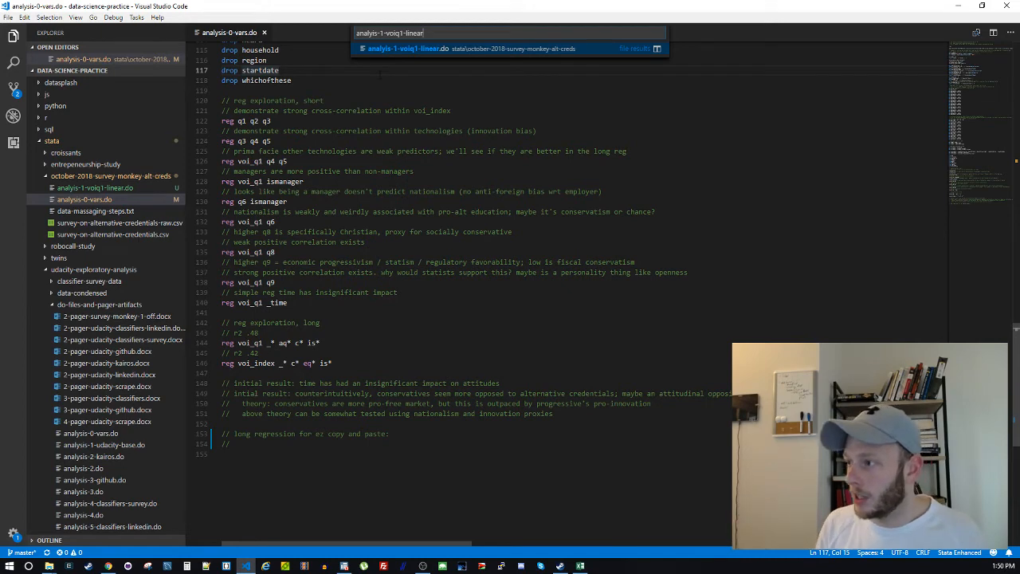
key(Return)
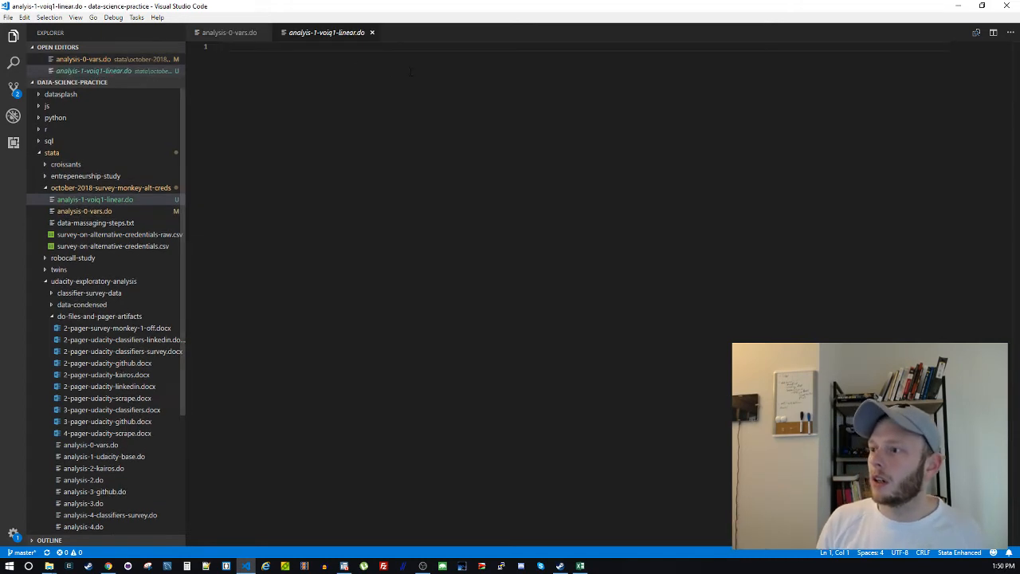
Copy the reg command word from line 146 of analysis-0-vars.do into analyis-1-voiq1-linear.do and add two blank lines below it
click(227, 33)
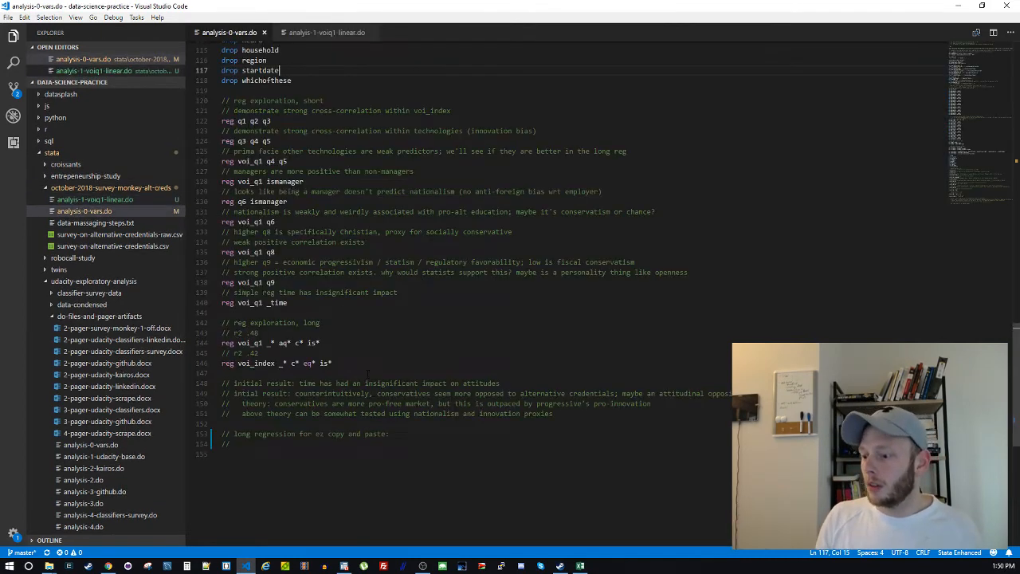
click(354, 452)
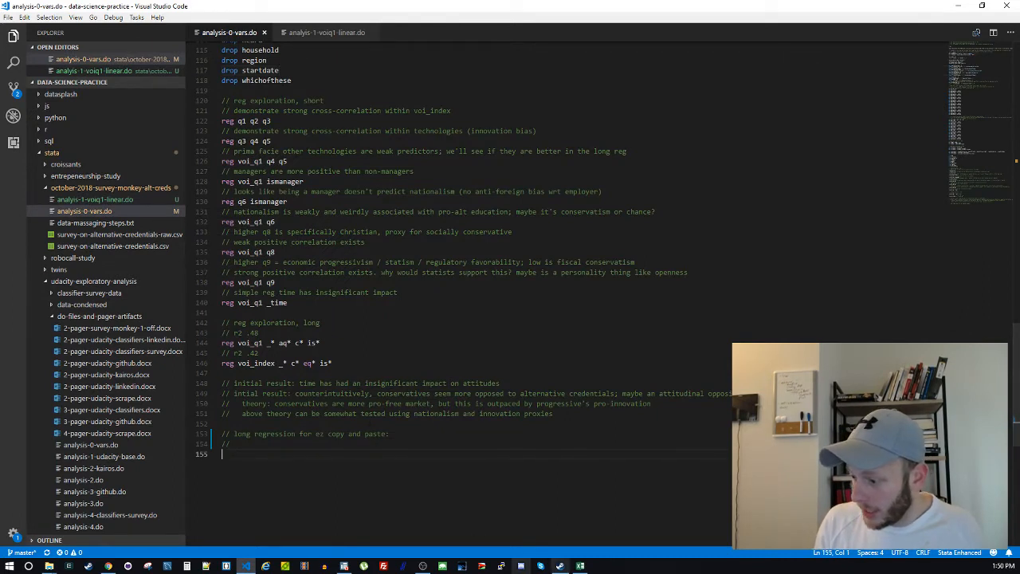
double_click(228, 363)
key(ctrl+c)
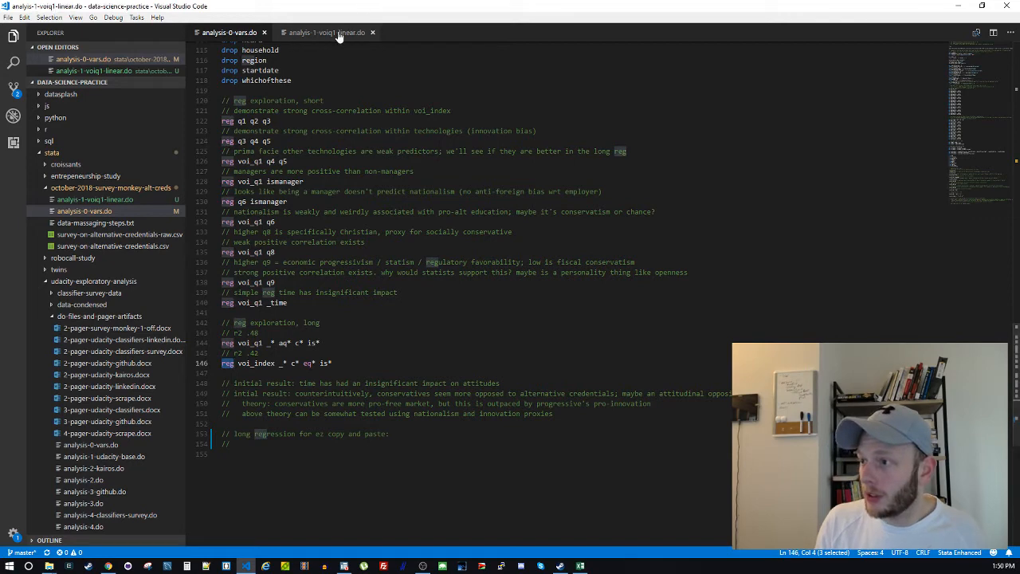
click(339, 35)
key(ctrl+v)
key(Return)
key(Return)
key(Left)
key(Left)
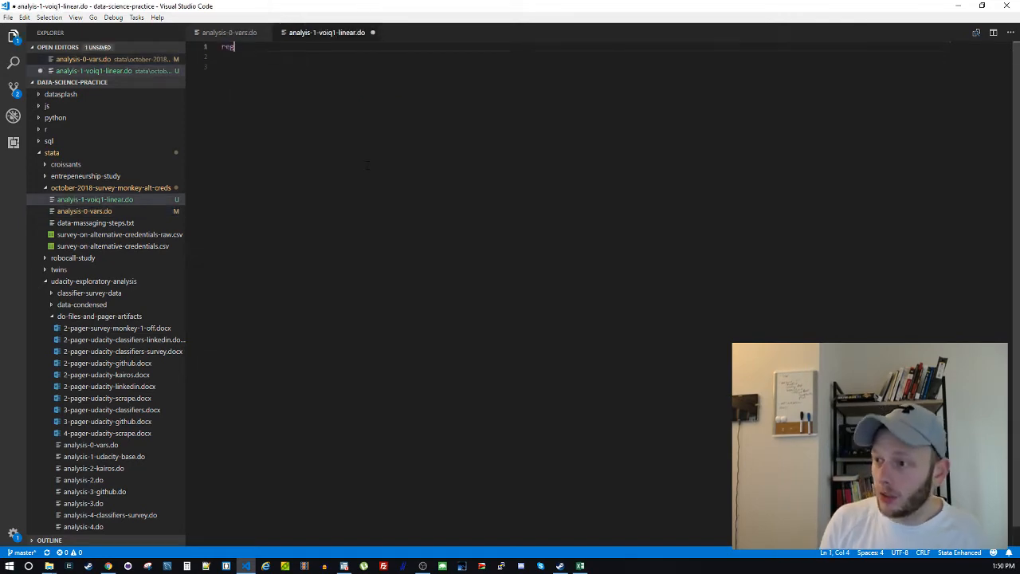
Switch to Stata and open the copy options for the latest reg voi_q1 _* aq* c* is* command in the history
click(343, 566)
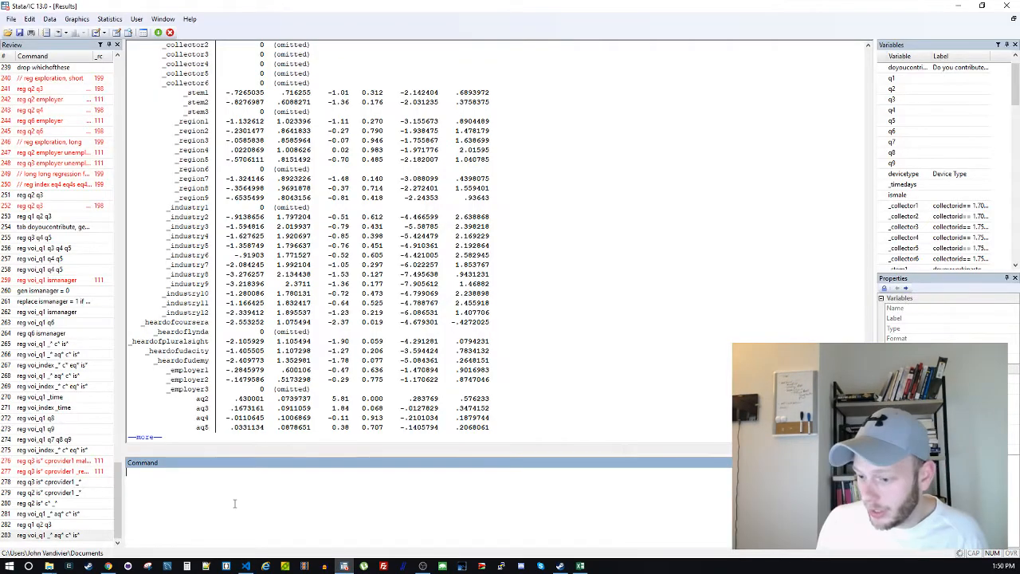
click(80, 536)
right_click(80, 539)
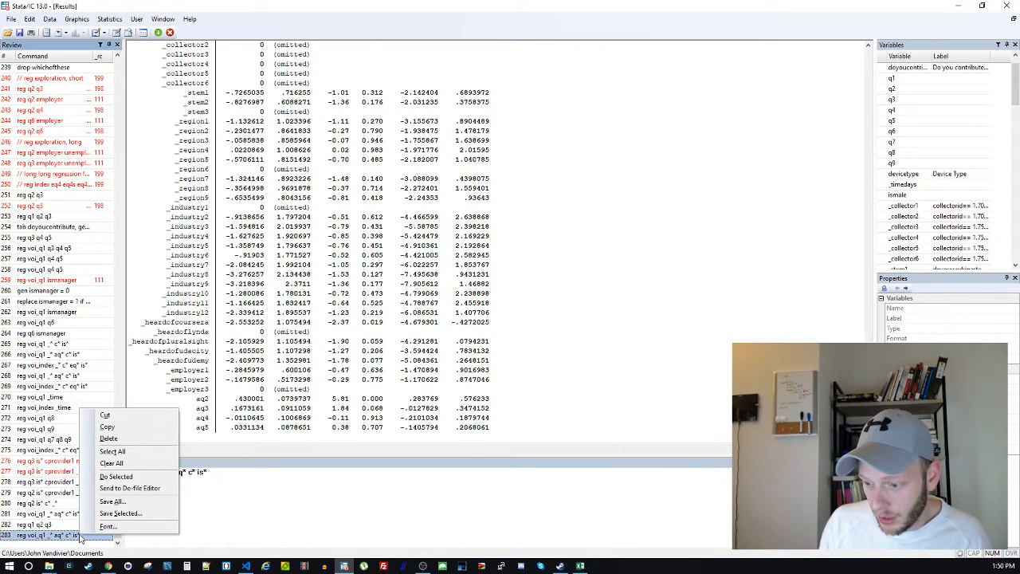
Display the remaining output of the voi_q1 regression, clear the command line and review the coefficients
click(317, 507)
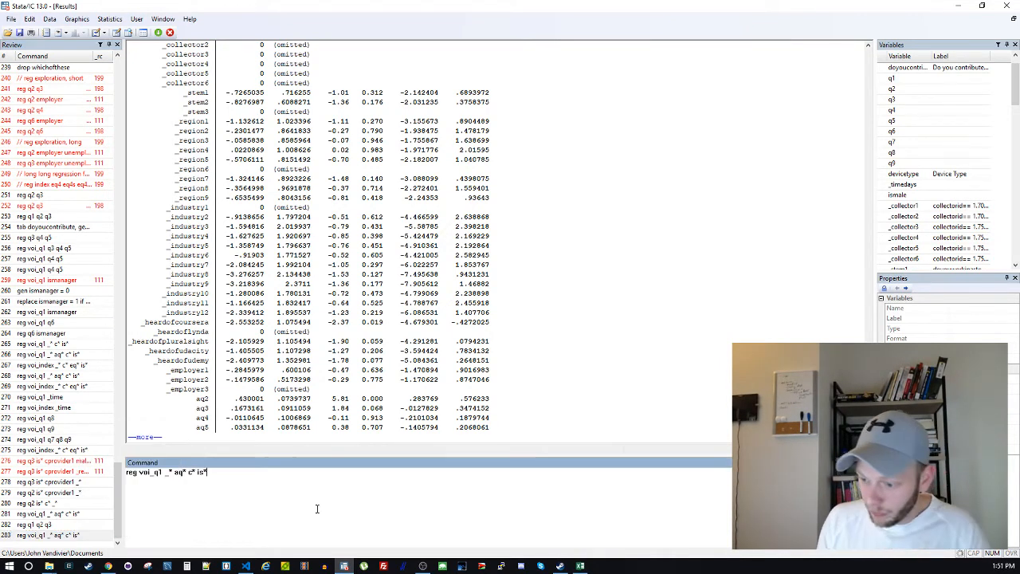
key(space)
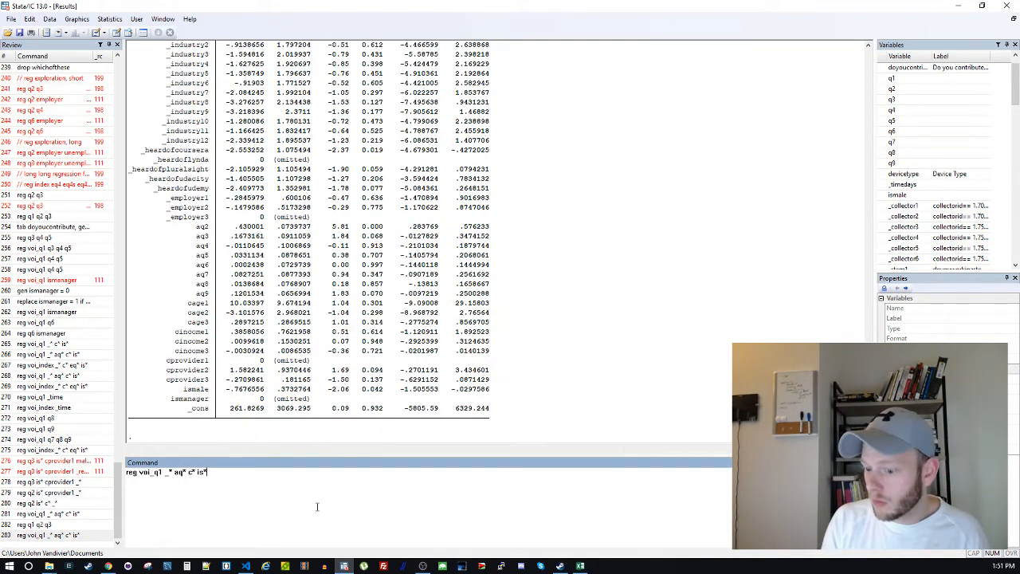
key(ctrl+a)
key(BackSpace)
click(333, 308)
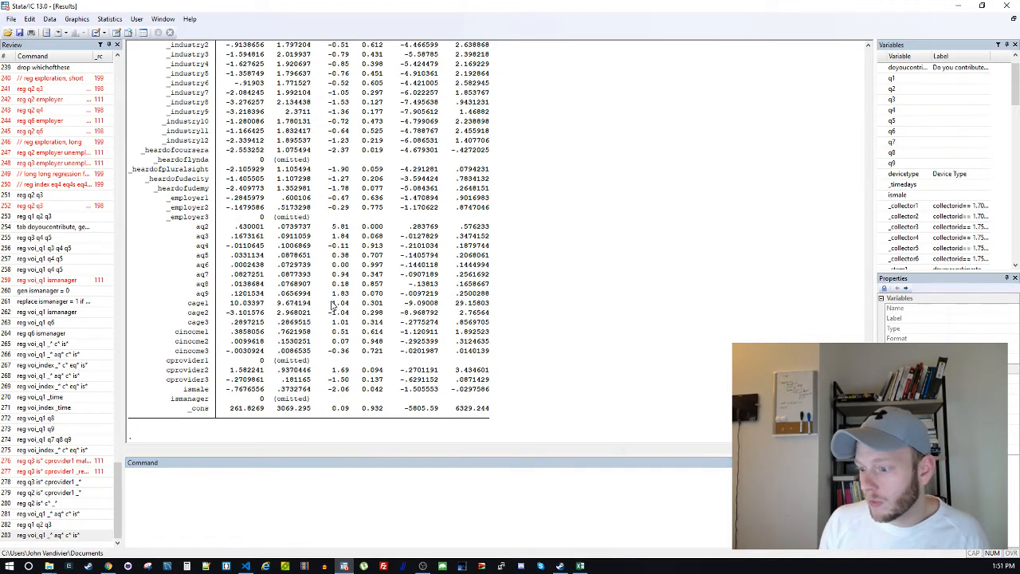
scroll(333, 308, up, 3)
right_click(65, 536)
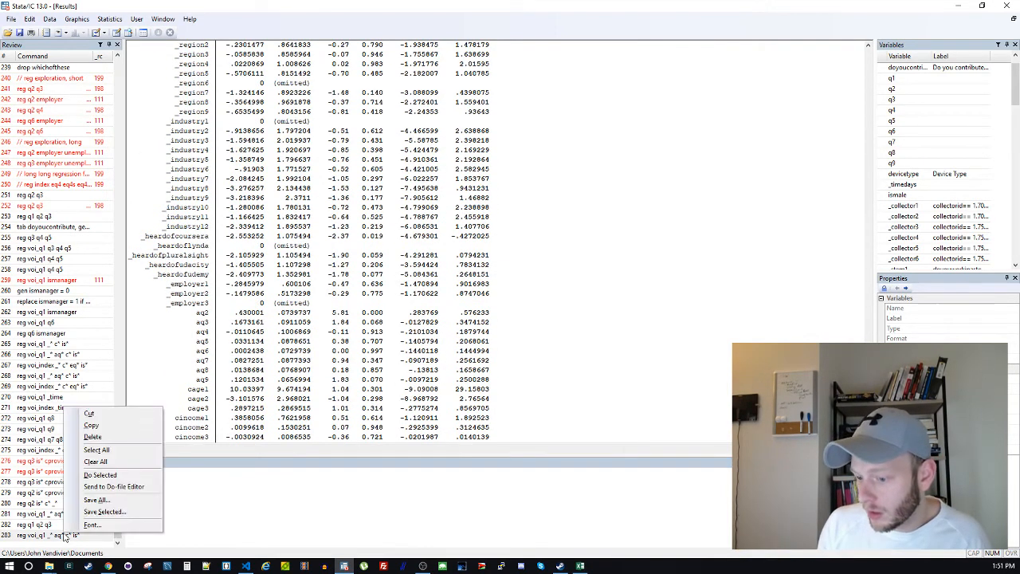
Copy the full list of dataset variables and paste it after reg in analyis-1-voiq1-linear.do in Visual Studio Code
click(960, 86)
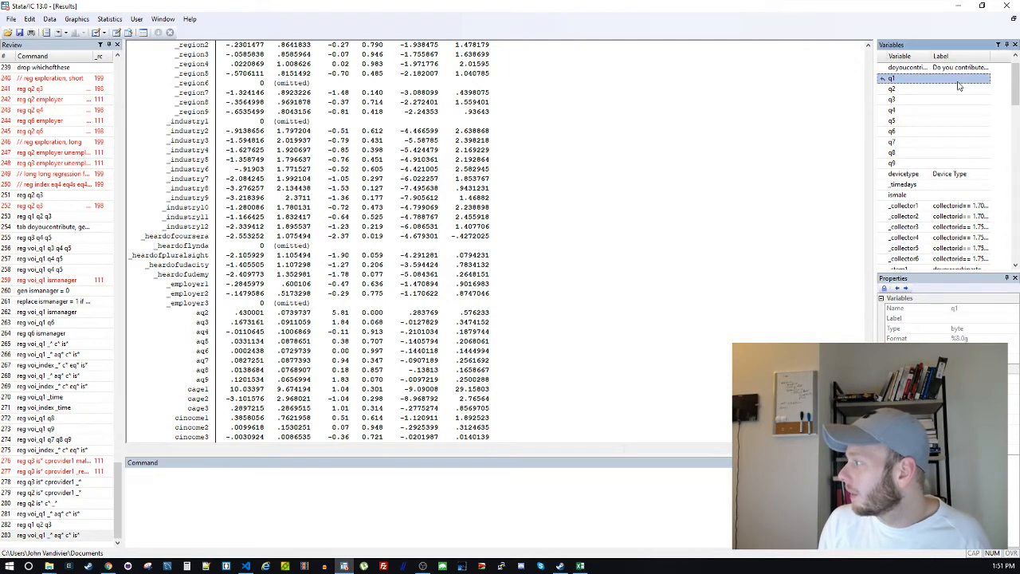
key(ctrl+a)
right_click(960, 83)
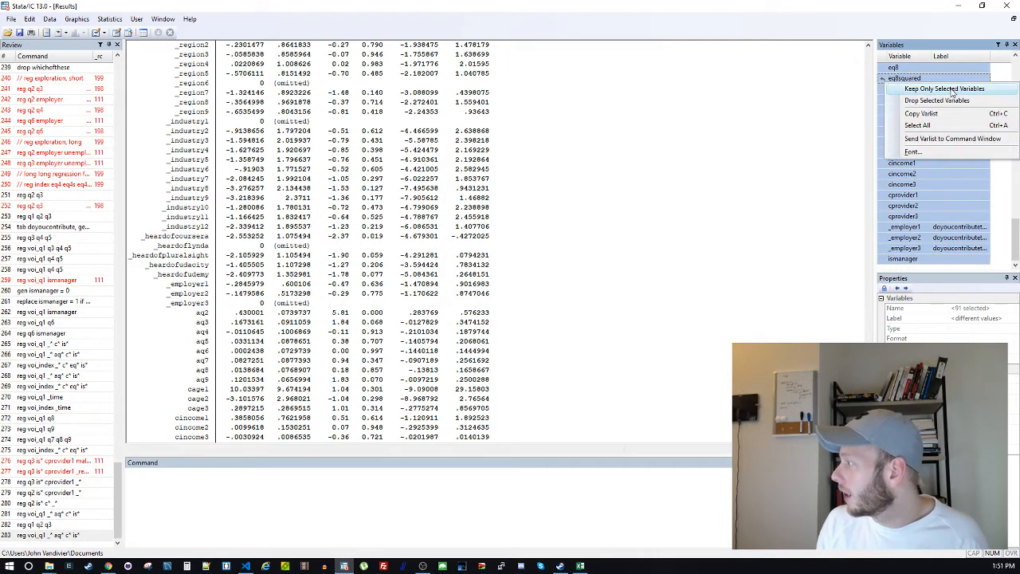
click(951, 90)
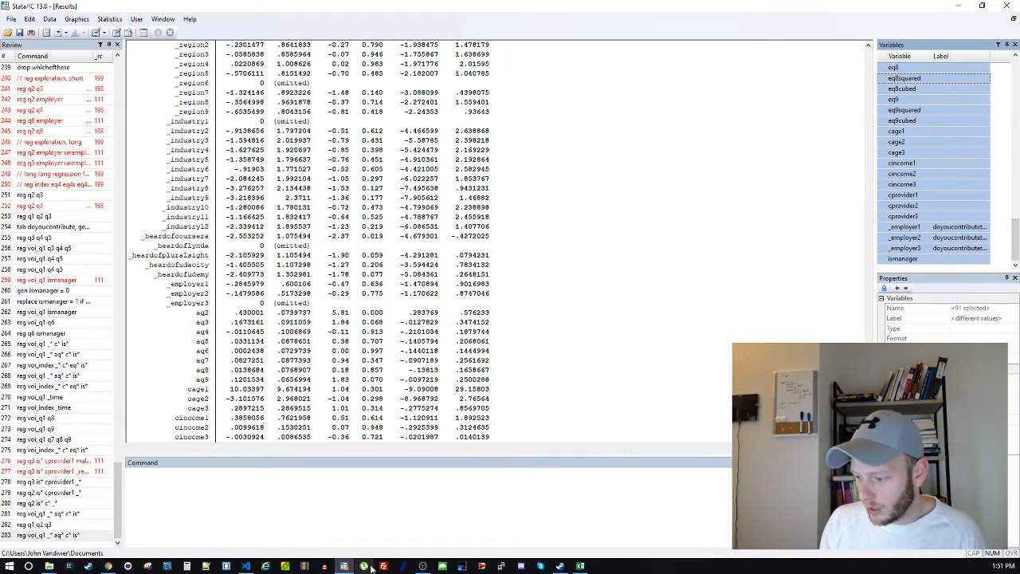
click(344, 566)
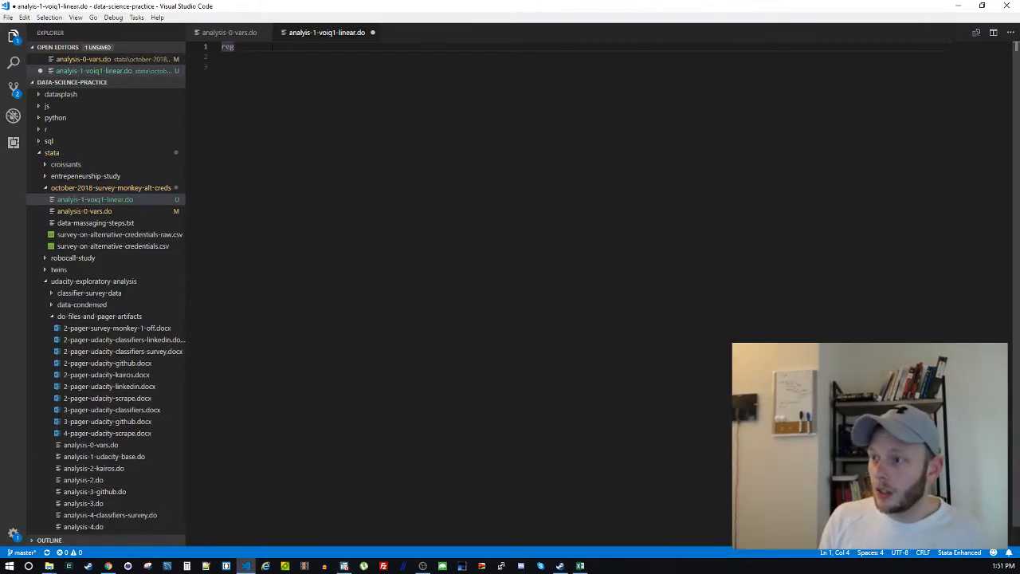
key(ctrl+v)
key(Down)
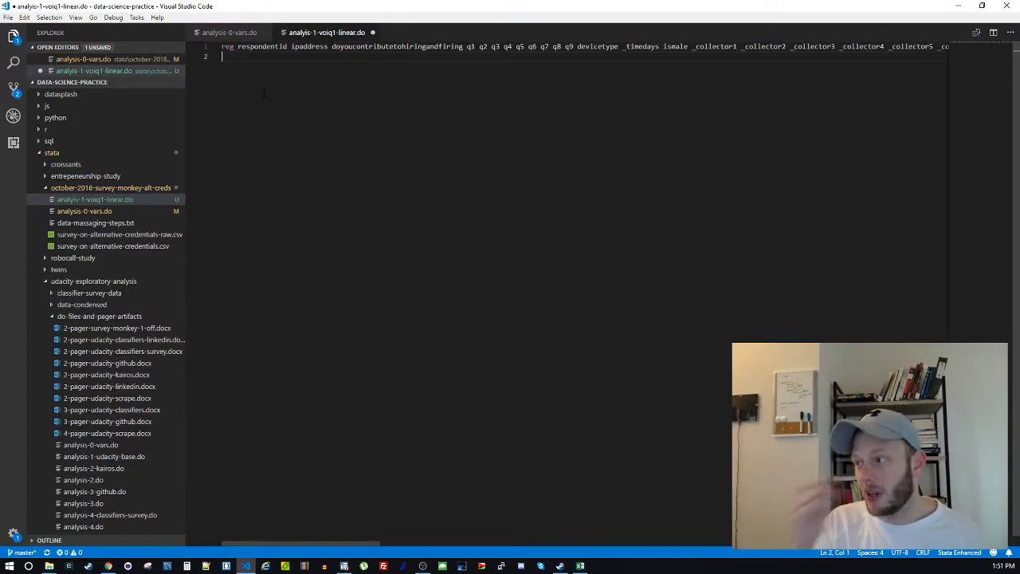
Delete respondentid, ipaddress and doyoucontributetohiringandfiring from the reg line
double_click(263, 46)
key(BackSpace)
double_click(255, 46)
key(BackSpace)
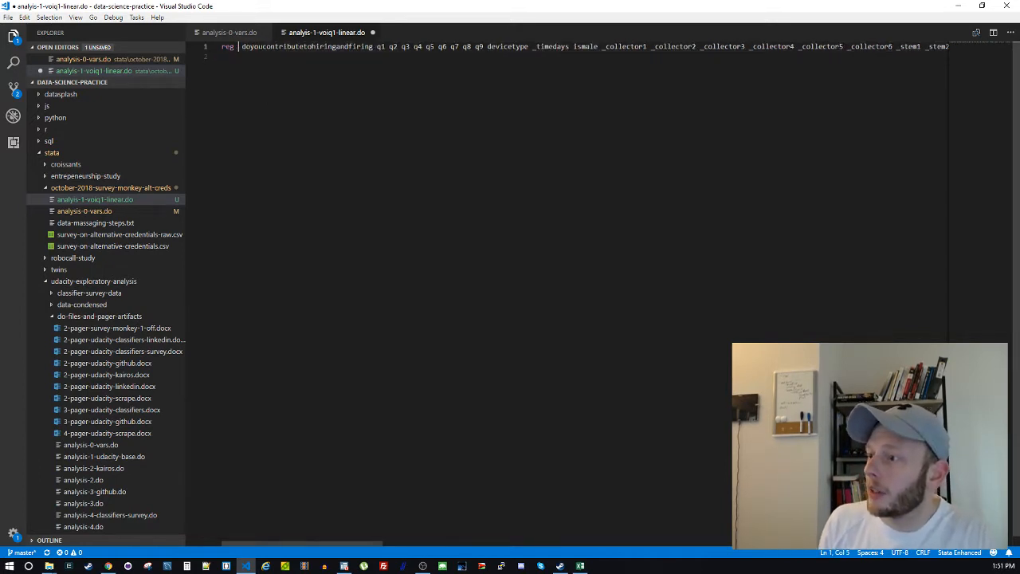
double_click(247, 46)
key(BackSpace)
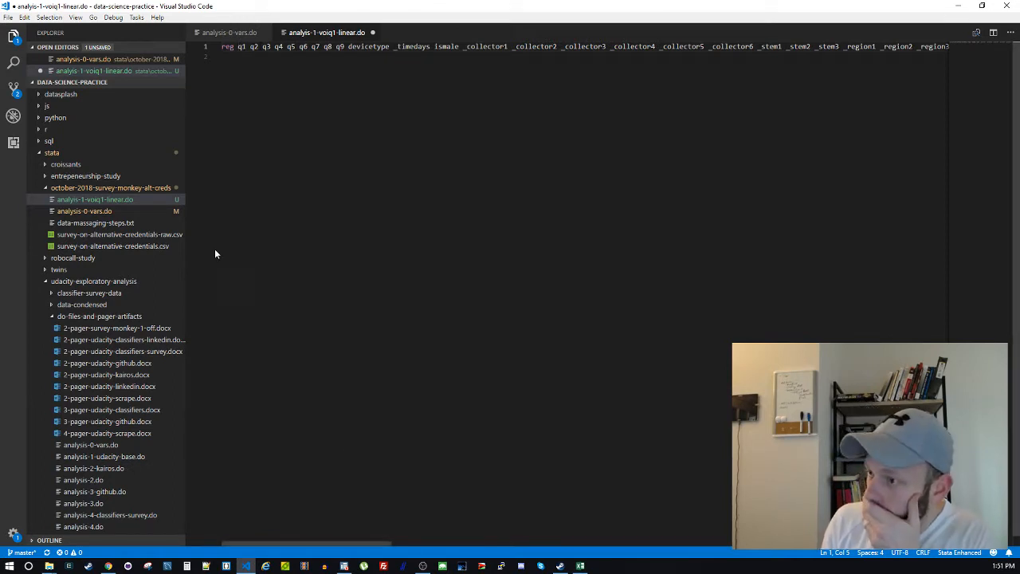
Examine the variable definitions, drop commands and exploratory regressions in analysis-0-vars.do
click(236, 35)
click(303, 34)
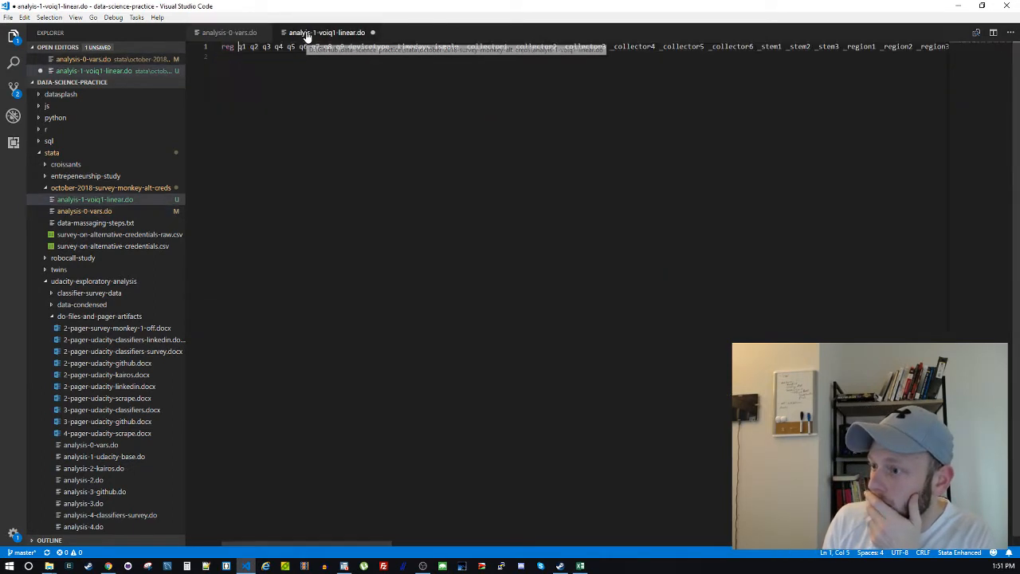
click(254, 35)
scroll(346, 175, up, 4)
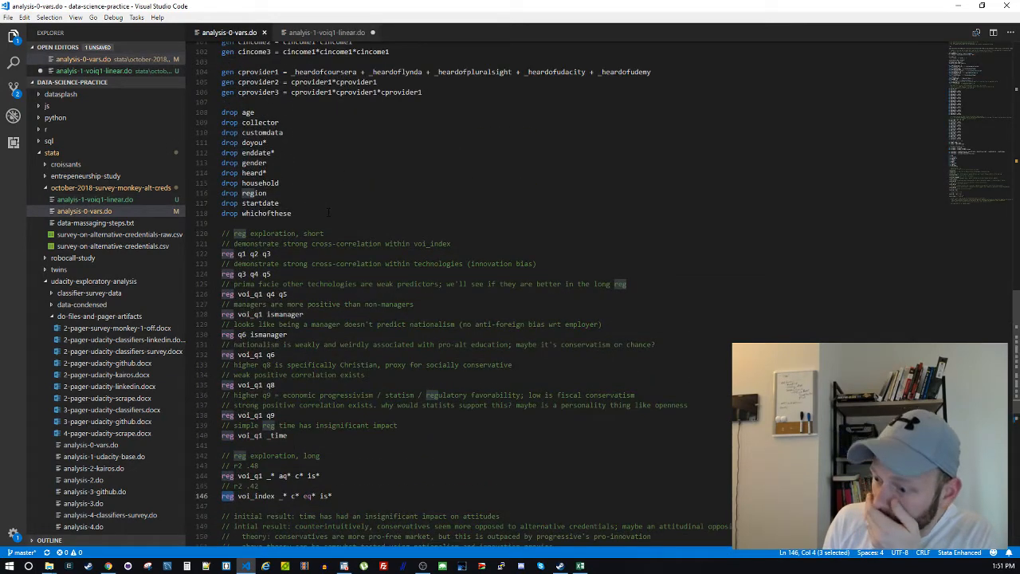
drag(333, 204, 367, 375)
click(371, 436)
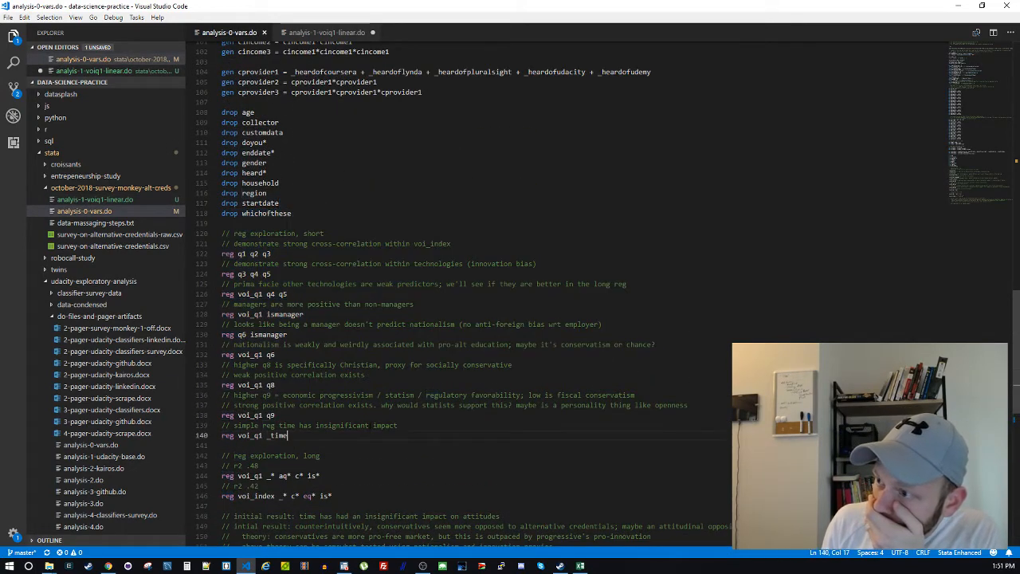
scroll(372, 389, up, 8)
scroll(371, 389, up, 4)
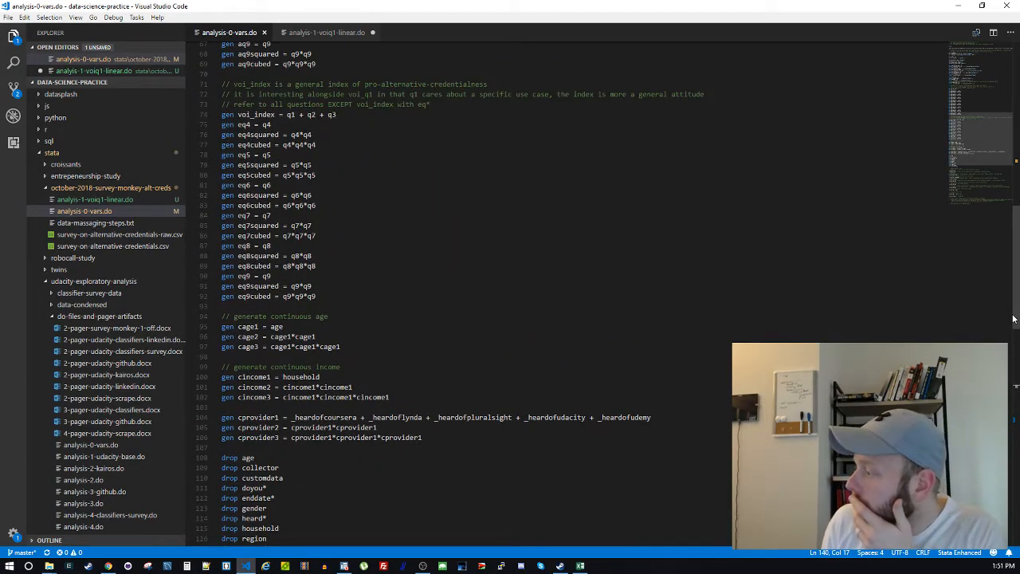
drag(1014, 319, 995, 452)
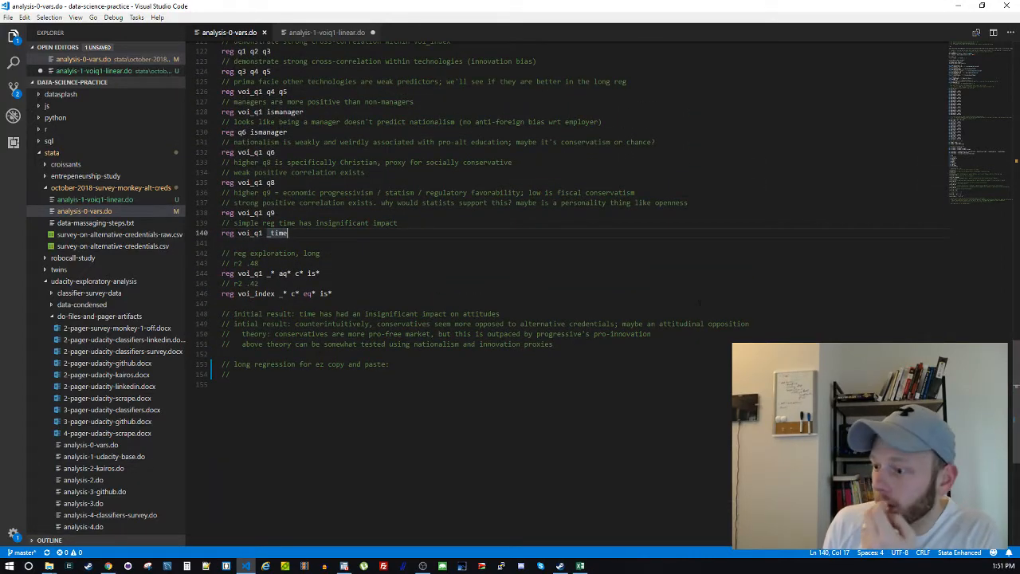
Remove q1 through q9 and devicetype from the reg line in analyis-1-voiq1-linear.do
click(325, 32)
drag(237, 47, 384, 46)
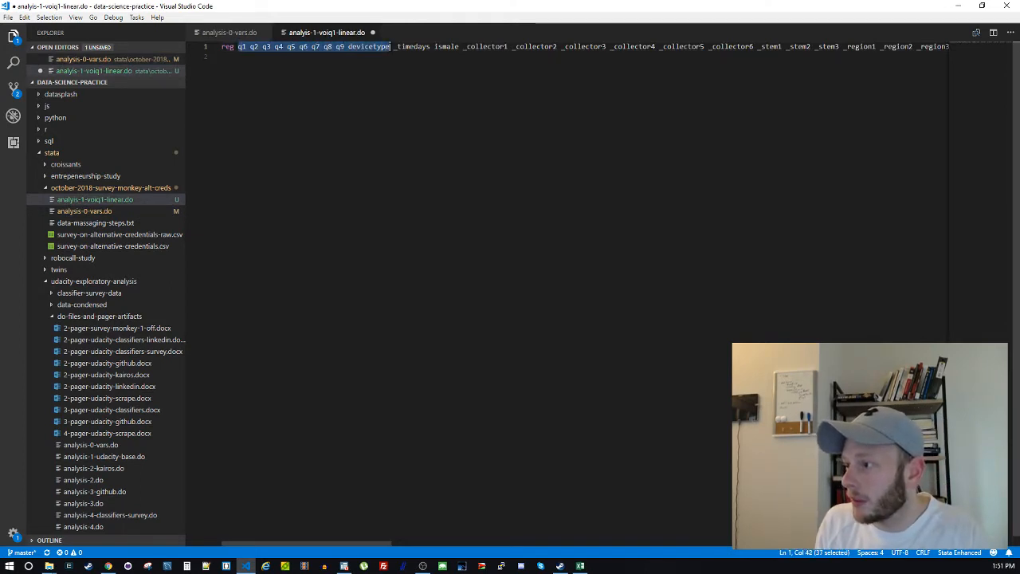
key(BackSpace)
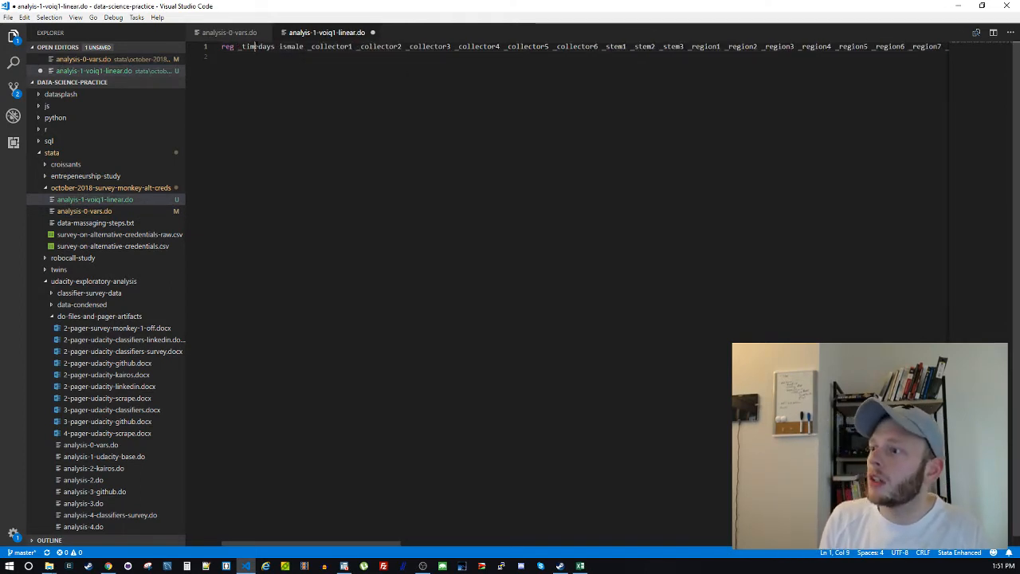
Check the predictors along the reg line and delete voi_q1 from between _heardofudemy and aq2
double_click(256, 46)
drag(315, 46, 612, 46)
click(631, 46)
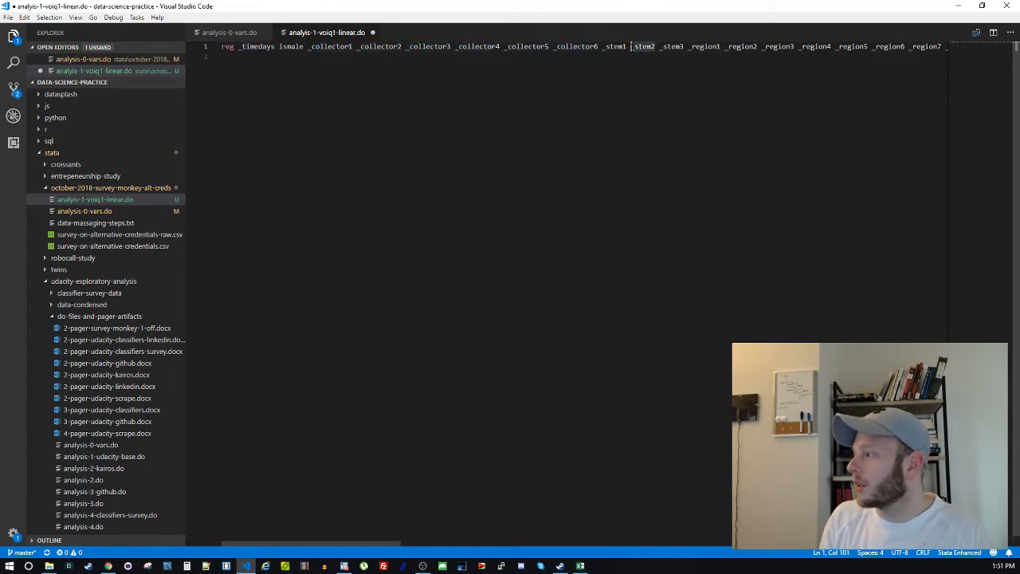
click(692, 46)
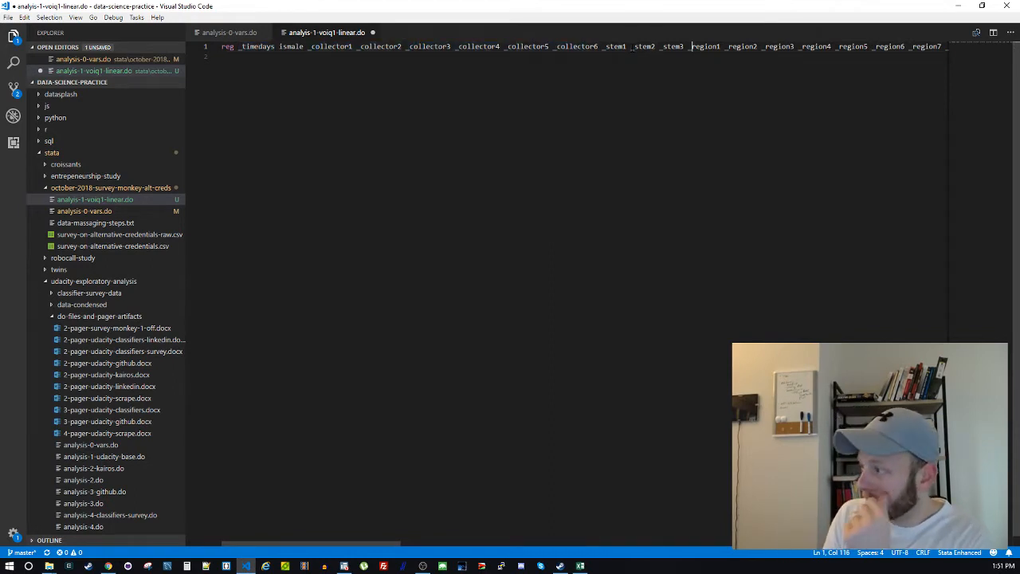
click(876, 46)
text(_region7 _)
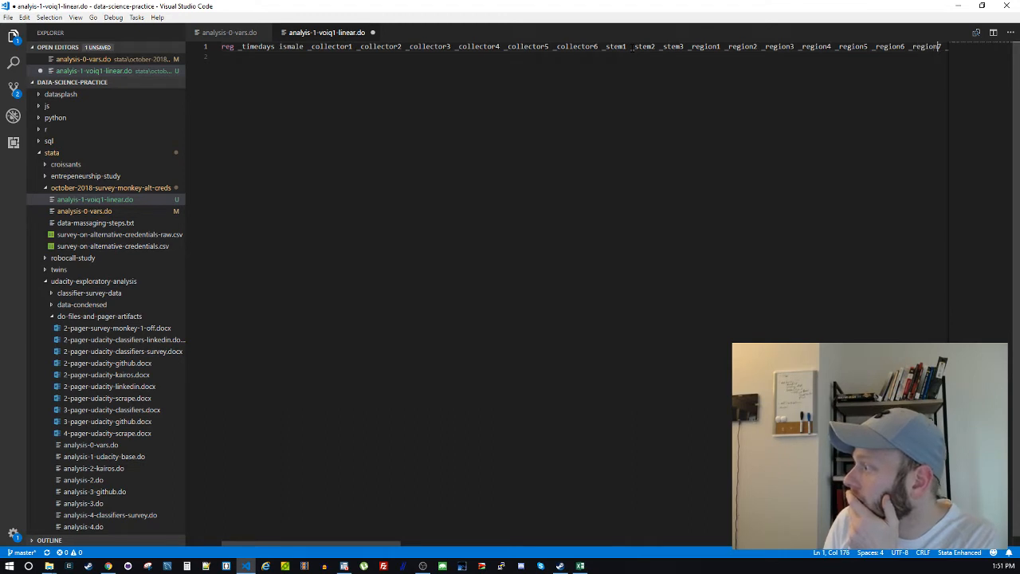
text(region8 _reg)
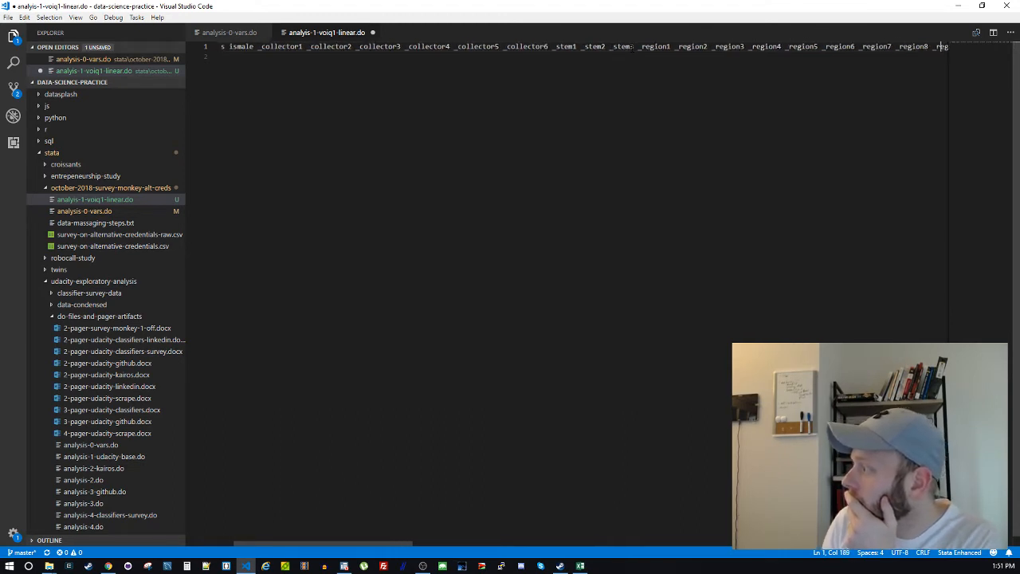
text(ion9 _industry1 _industry2 _industry3 _industry4 _industry5)
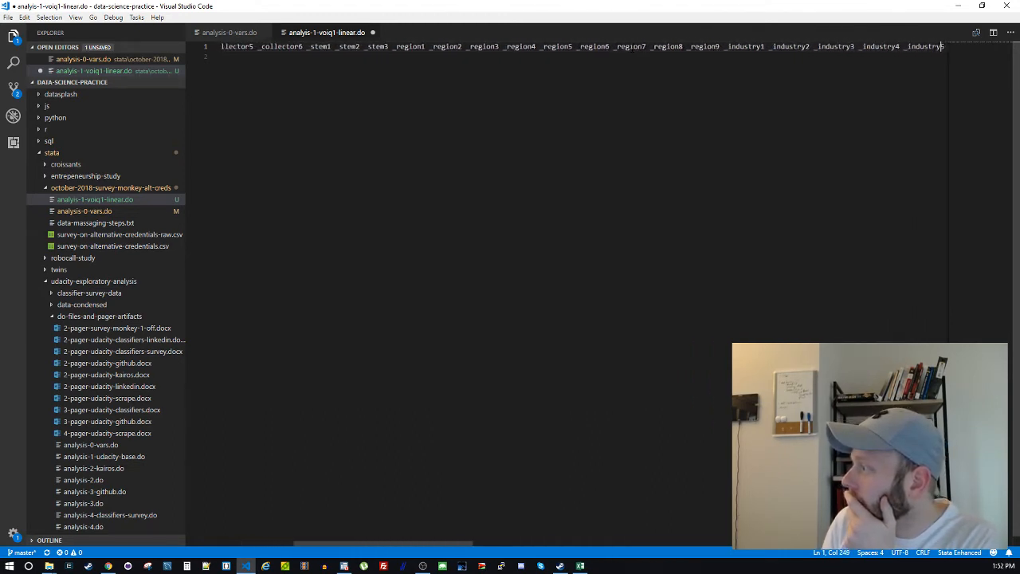
text( _industry6 _industry7 _industry8 _industry9 _industry10 _ind)
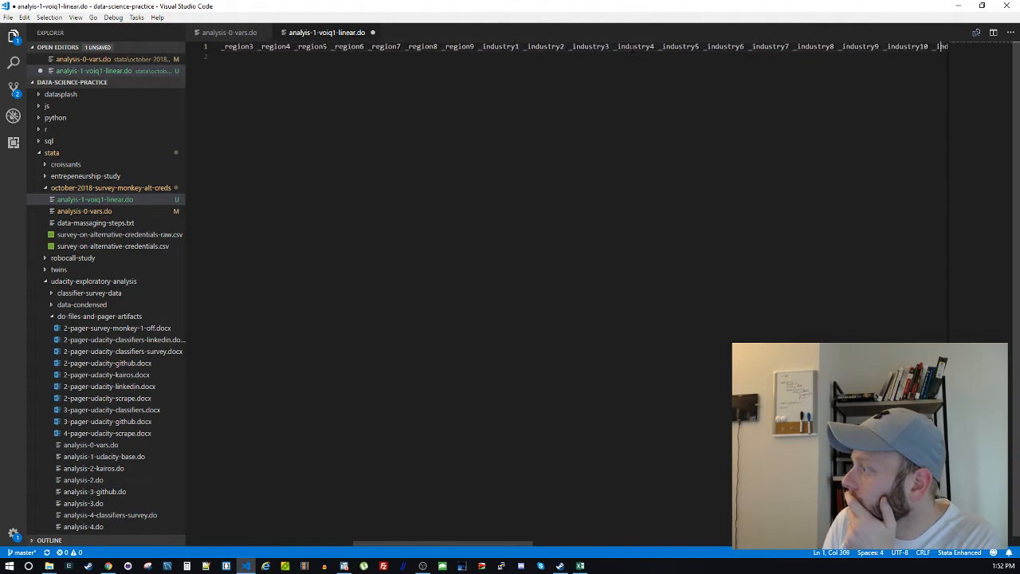
text(ustry11 _industry12 _heardofcoursera _heardoflynda _heardofplu)
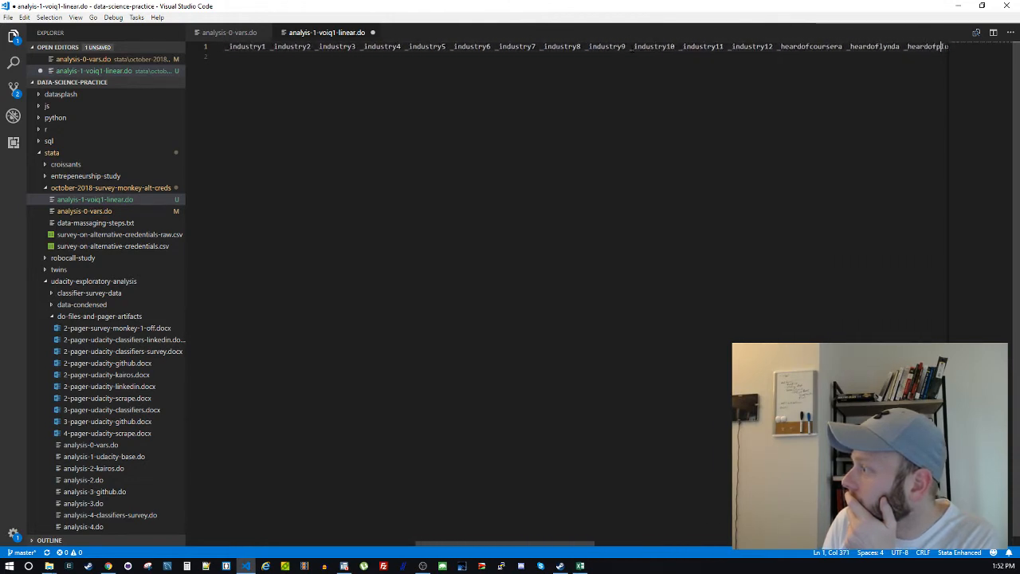
text(ralsight _heardofudacity _heardofudemy voi_q1 aq2 aq3 aq4 aq5 aq6 aq7 aq8 aq9 voi_ind)
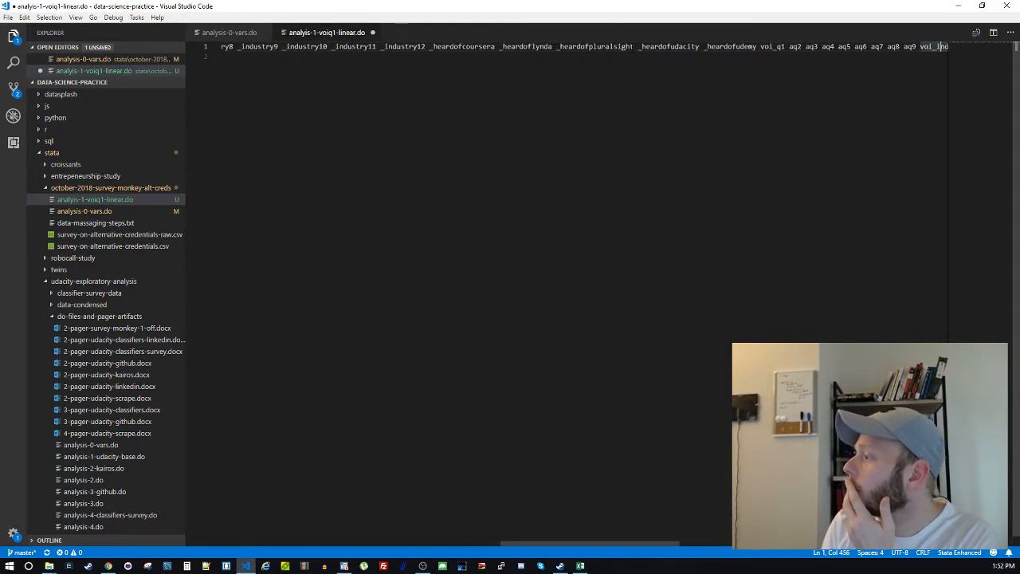
double_click(769, 46)
key(BackSpace)
key(Delete)
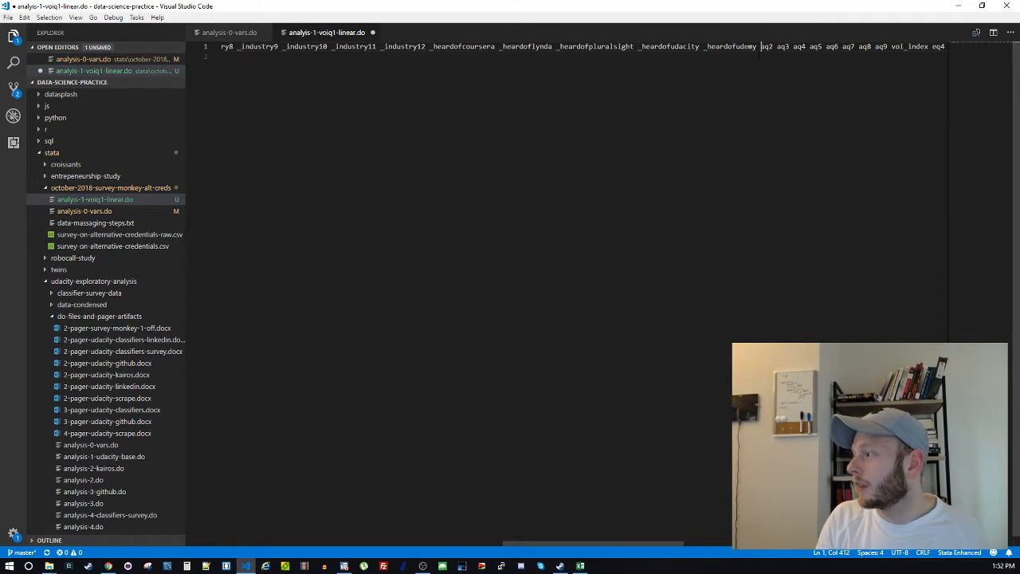
Insert voi_q1 as the dependent variable directly after reg, before _timedays
double_click(767, 46)
key(Home)
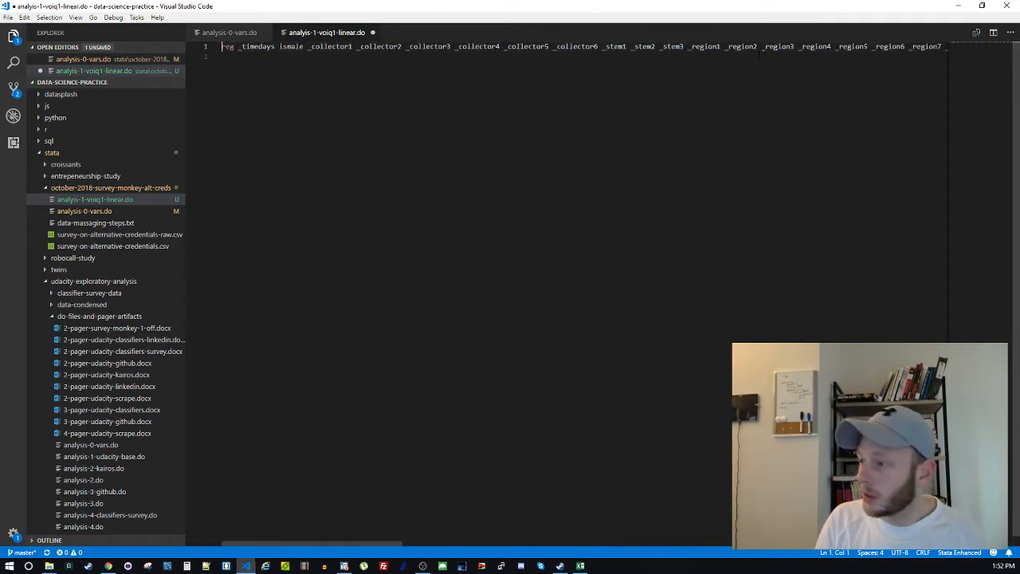
click(237, 46)
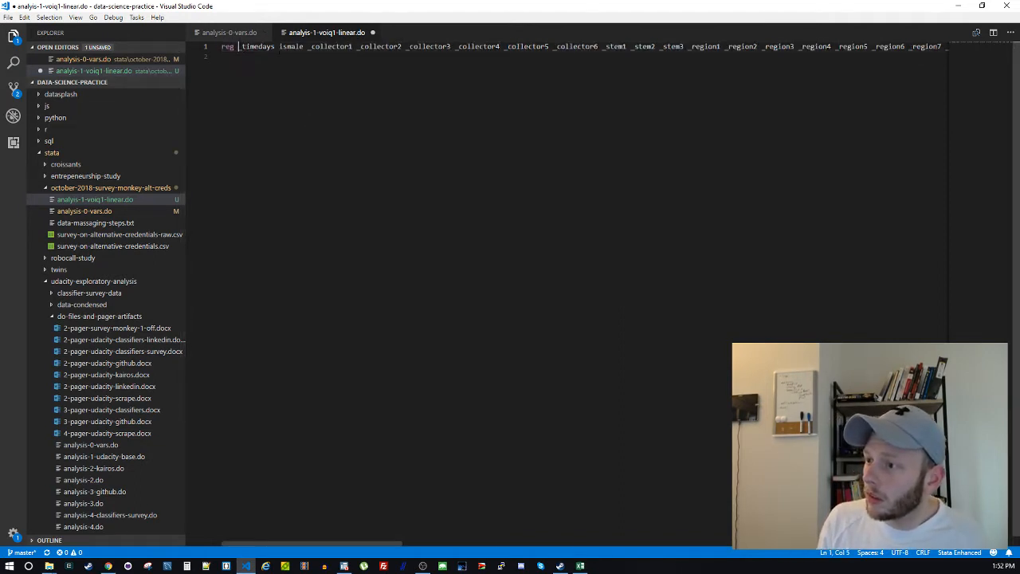
text(voi_q1)
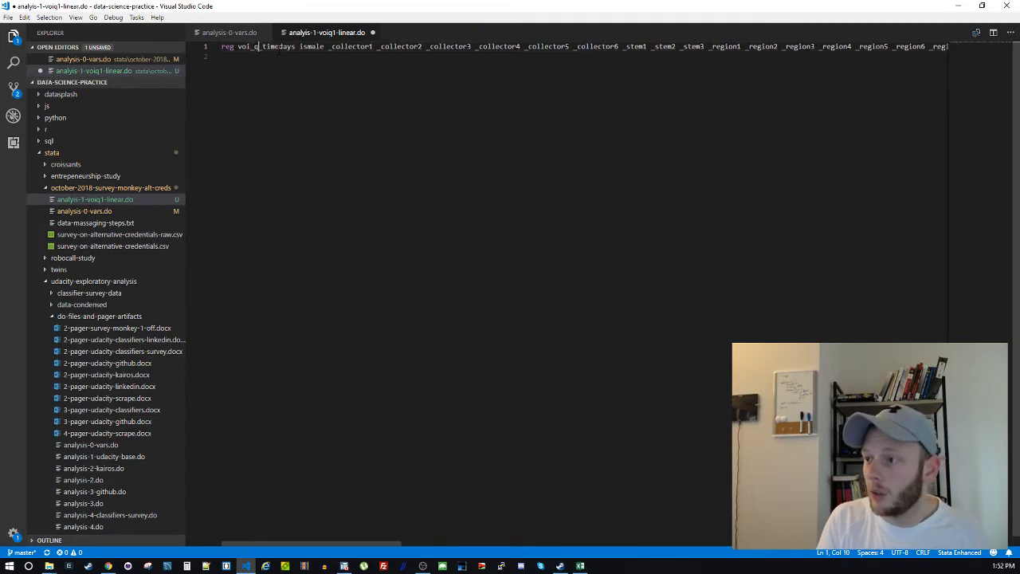
Find aq2 in the regression line and save analyis-1-voiq1-linear.do
key(ctrl+f)
text(aq2)
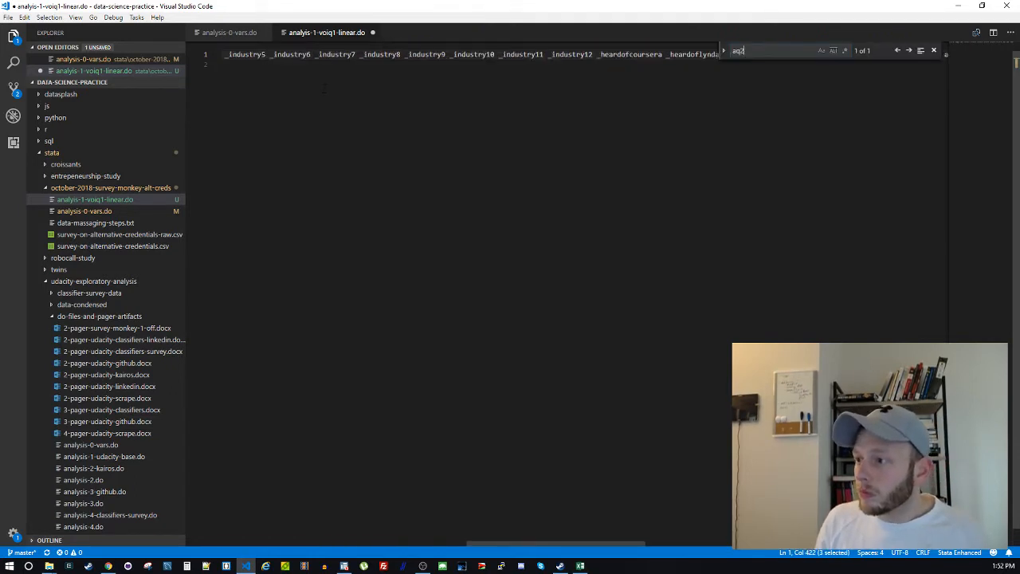
key(Escape)
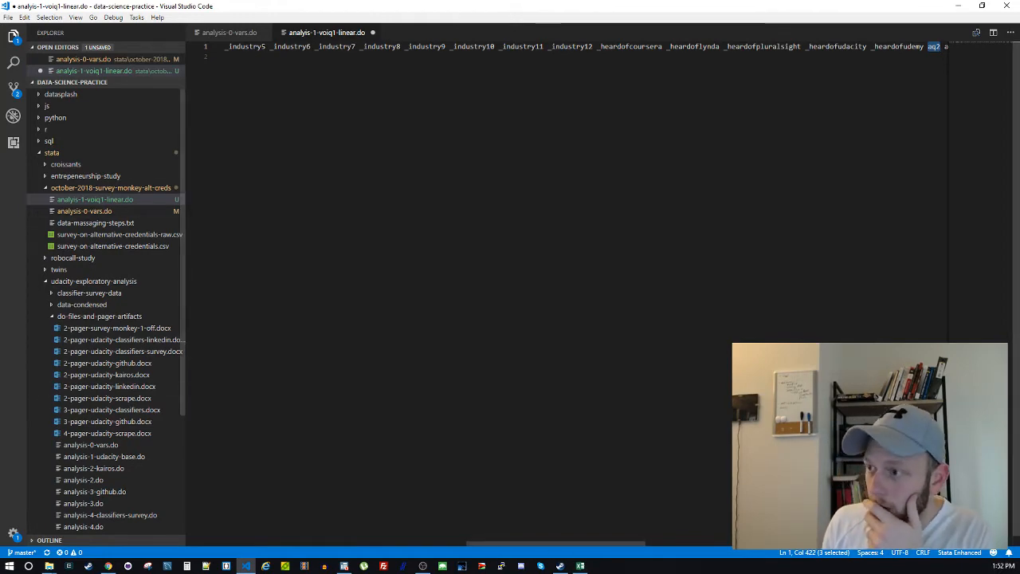
key(ctrl+s)
Check the gen statements for voi_q1 and aq2 through aq9 in analysis-0-vars.do
click(218, 33)
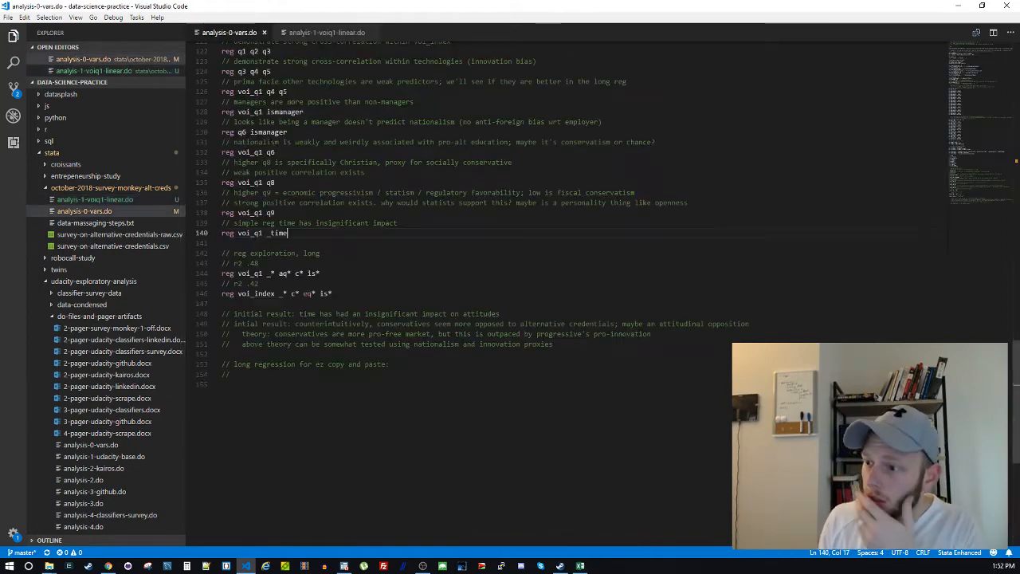
scroll(478, 287, up, 10)
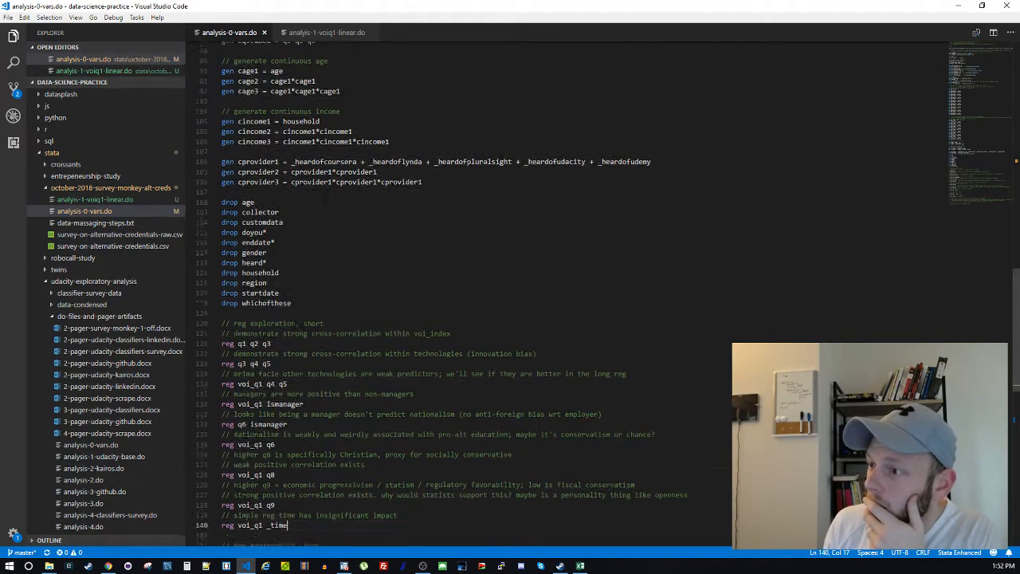
scroll(478, 287, up, 17)
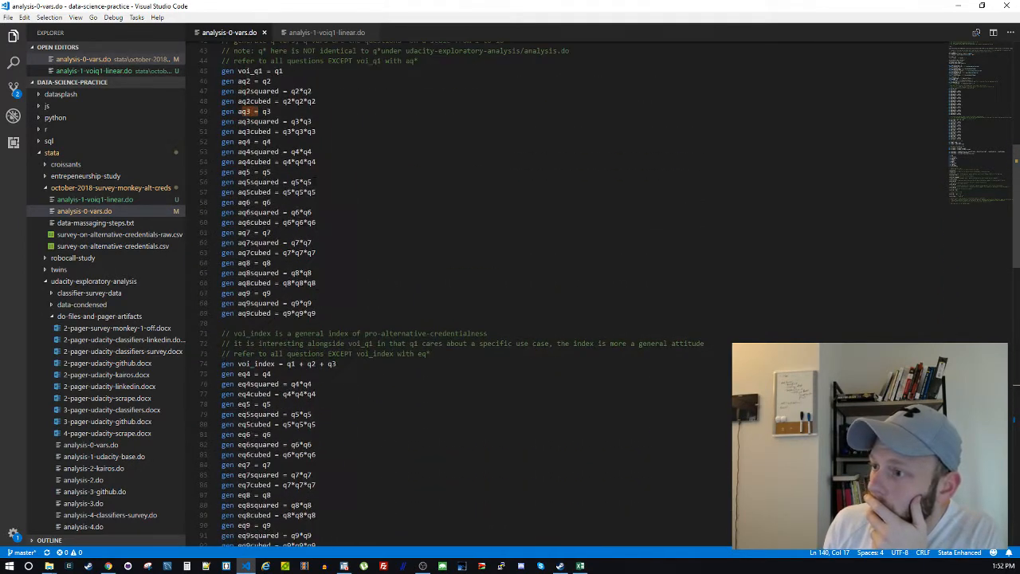
scroll(479, 287, up, 1)
double_click(254, 97)
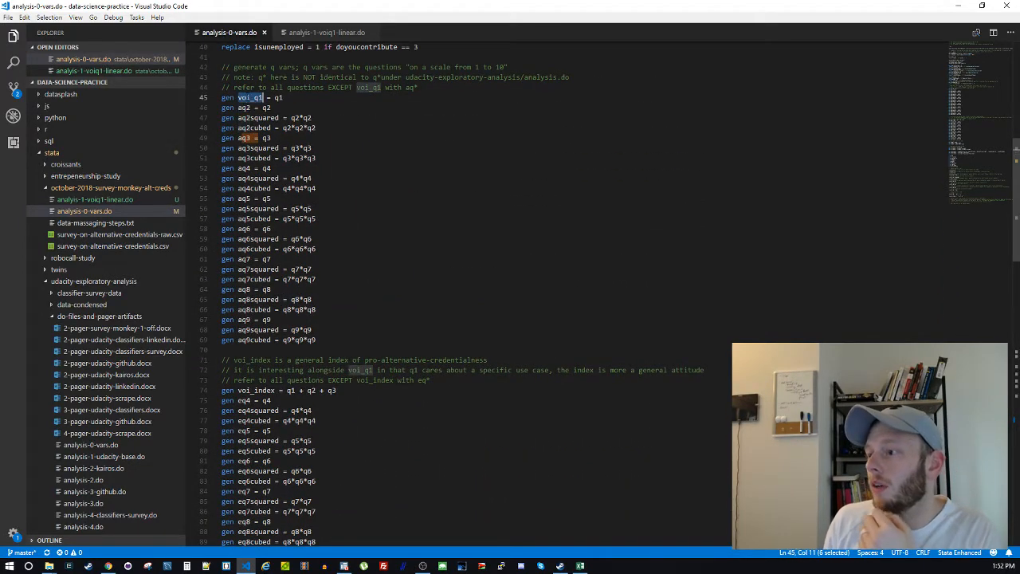
Read the regression line in analyis-1-voiq1-linear.do from _heardofudemy through eq6cubed and compare it with Stata's variable list around voi_q1
click(333, 32)
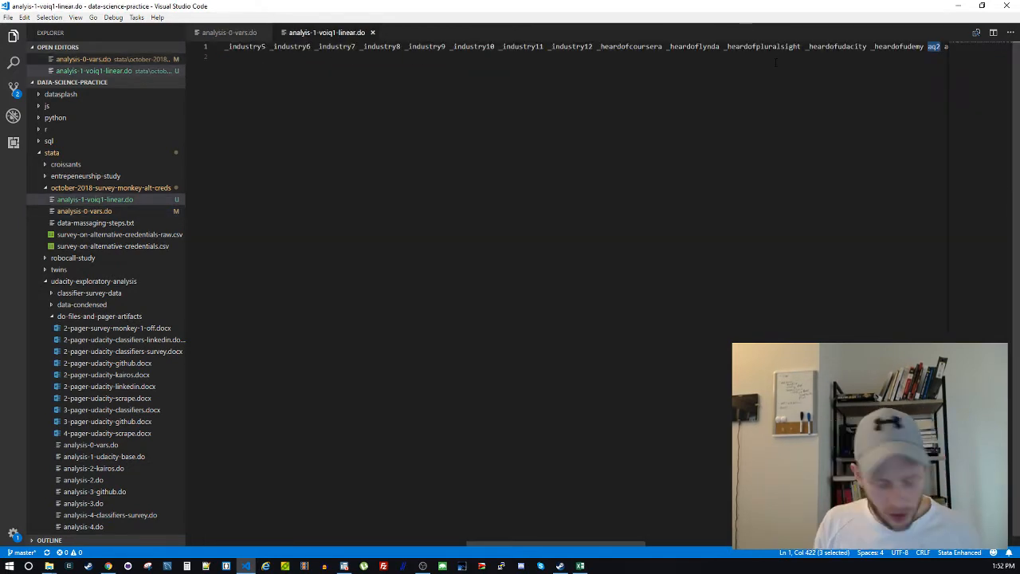
click(920, 47)
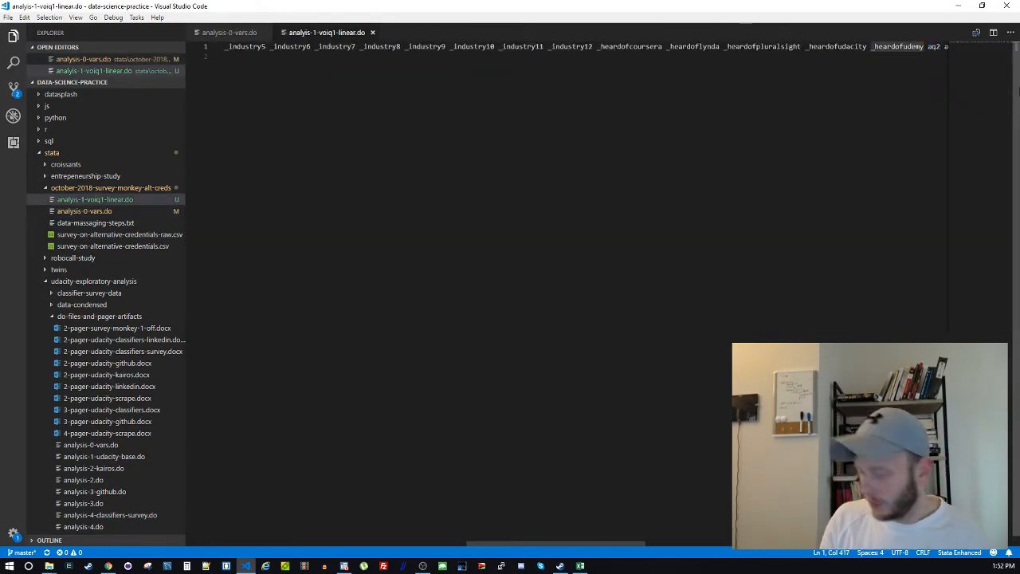
key(Right)
key(Right)
key(Right)
key(Right)
key(Right)
key(Right)
key(Right)
key(Right)
key(Right)
key(Right)
key(Right)
key(Right)
key(Right)
key(Right)
key(Right)
key(Right)
key(Right)
key(Right)
key(Right)
key(Right)
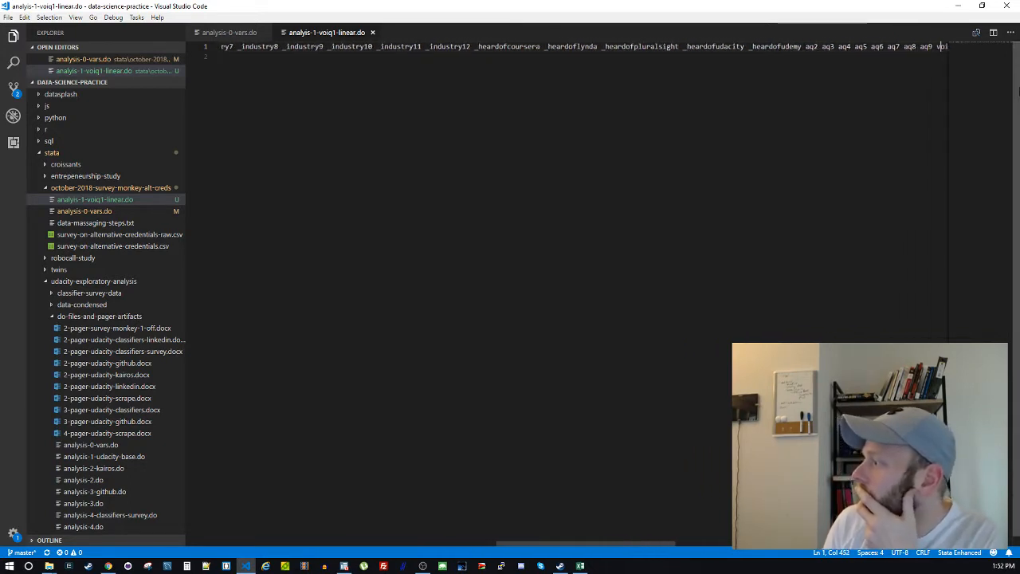
key(Right)
key(Right)
key(Right)
key(Right)
key(Right)
key(Right)
key(Right)
key(Right)
key(Right)
key(Right)
key(Right)
key(Right)
key(Right)
key(Right)
key(Right)
key(Right)
key(Right)
key(Right)
key(Right)
key(Right)
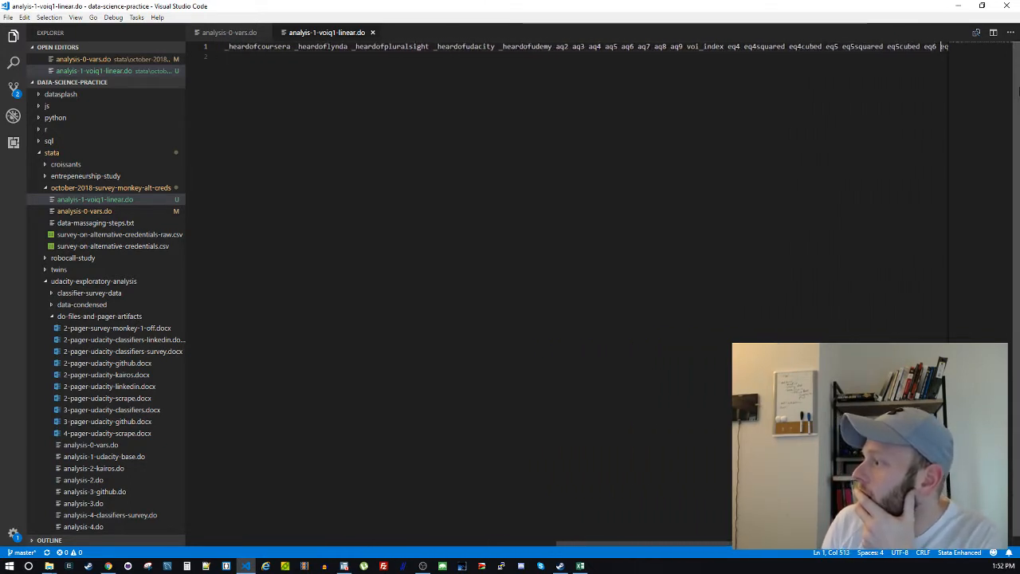
key(Right)
key(Right)
key(Right)
key(Right)
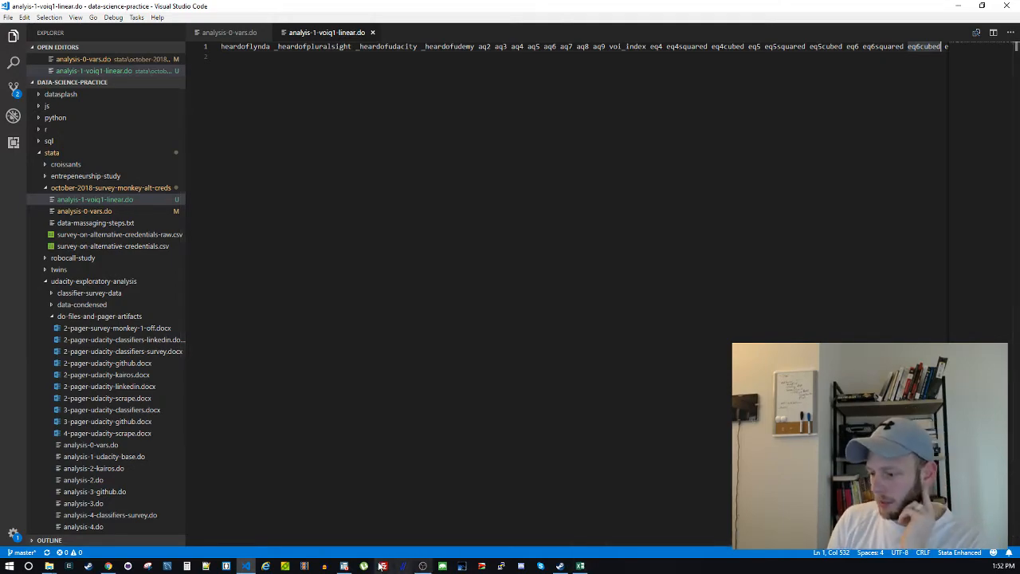
click(345, 566)
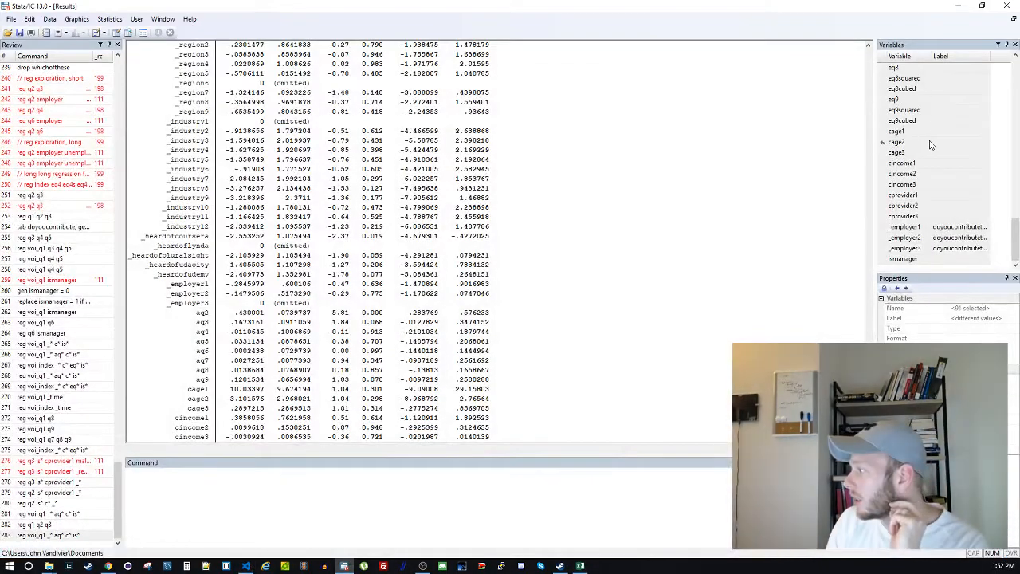
scroll(932, 101, up, 2)
drag(1013, 214, 1013, 164)
click(897, 172)
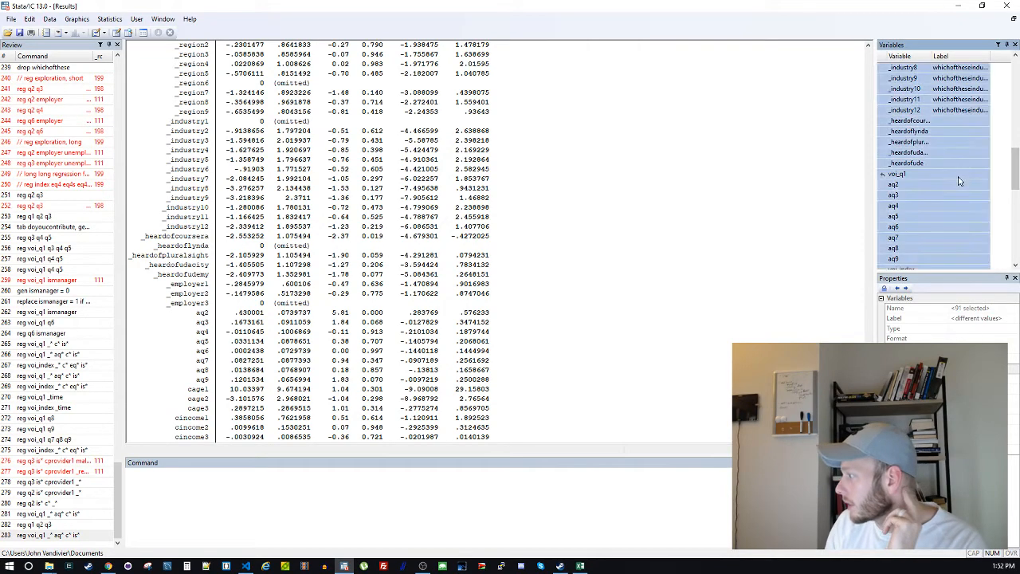
Back in Visual Studio Code, delete the entire contents of analyis-1-voiq1-linear.do and save the empty file
click(245, 566)
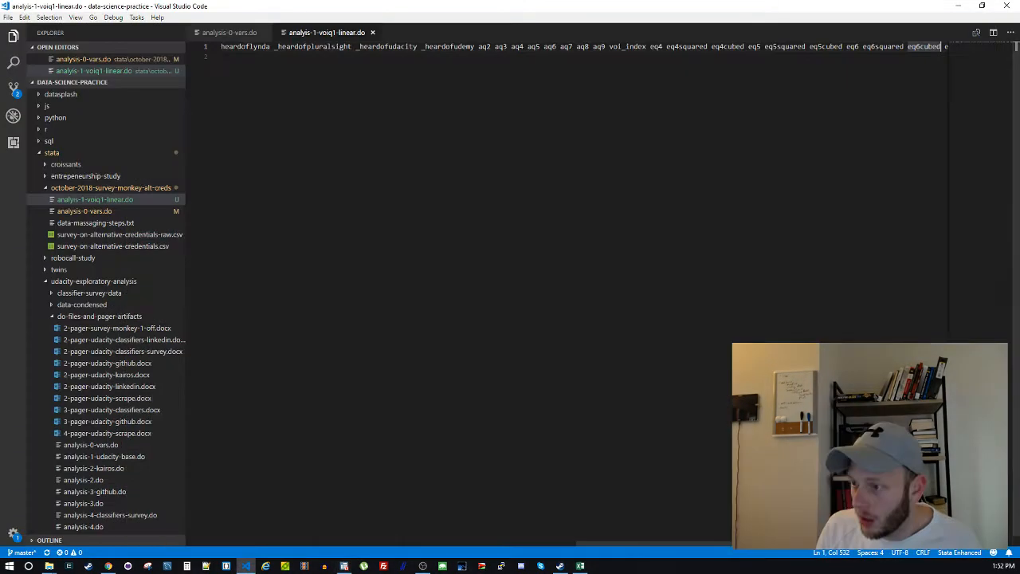
click(384, 214)
key(ctrl+a)
key(BackSpace)
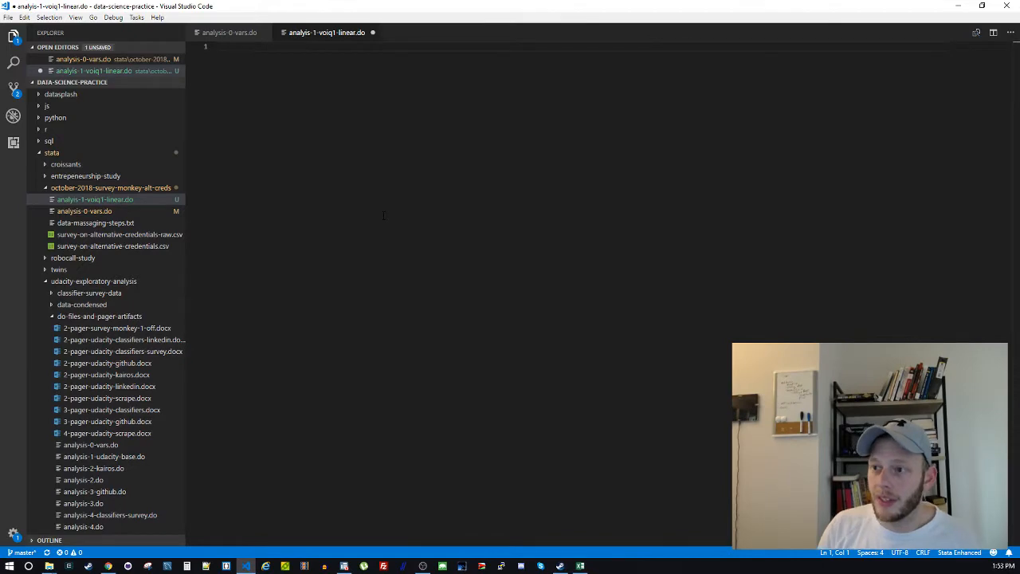
key(ctrl+s)
Look over analysis-0-vars.do from its first line to the long regression comment at its end
click(230, 33)
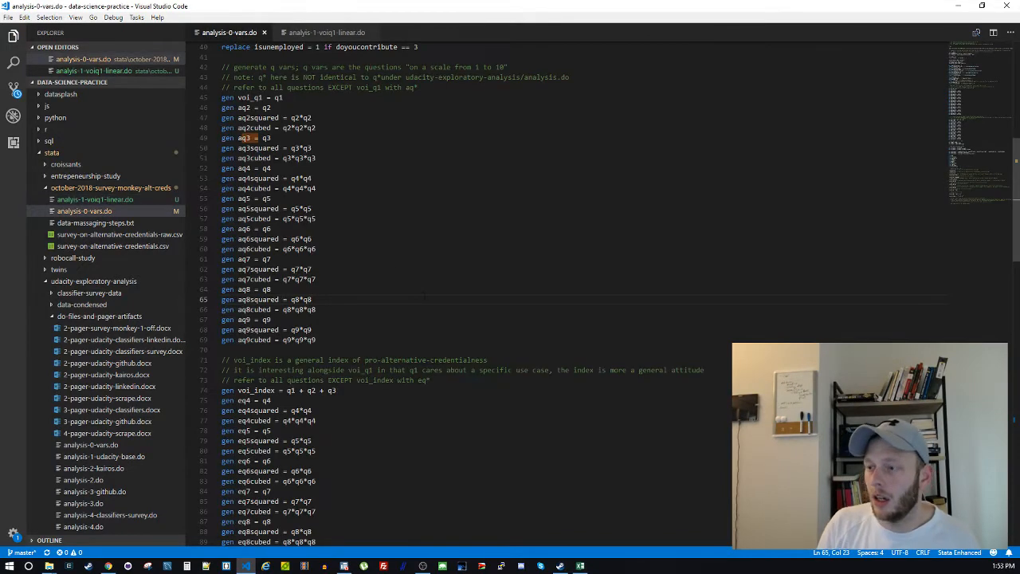
key(ctrl+a)
key(ctrl+Home)
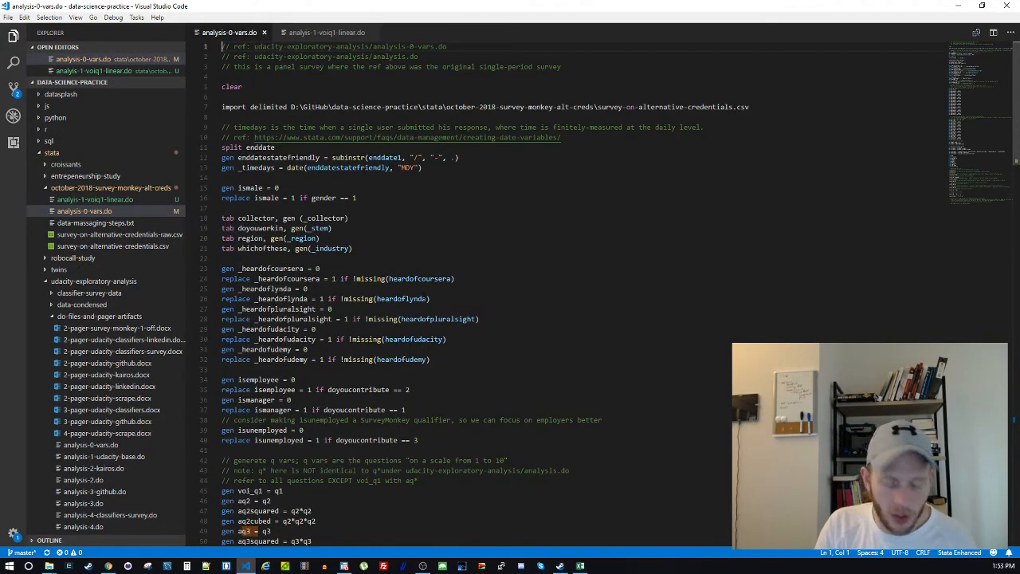
key(ctrl+a)
key(ctrl+End)
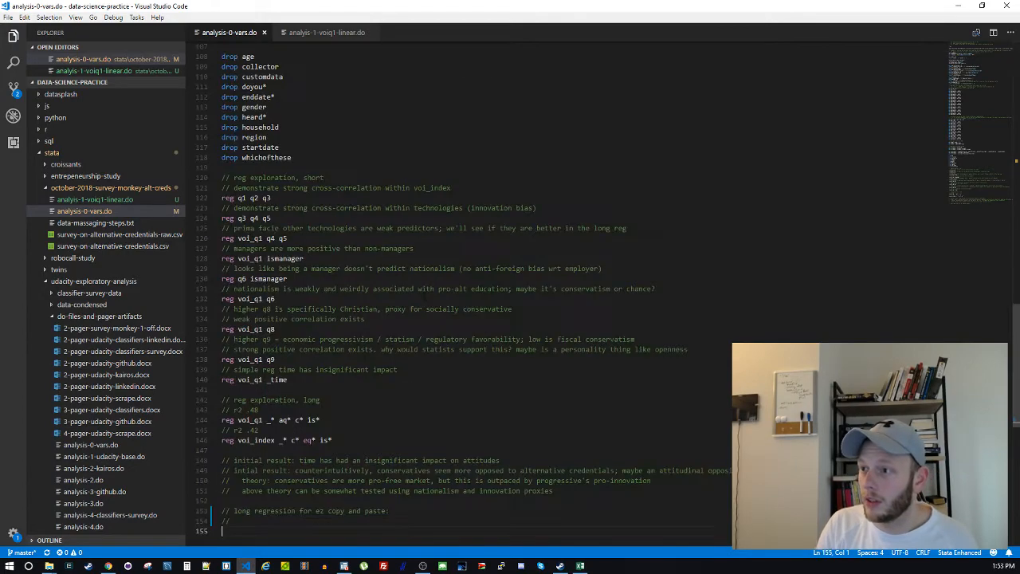
In Stata, run analysis-0-vars.do from the GitHub folder data-science-practice\stata\october-2018-survey-monkey-alt-creds
click(344, 566)
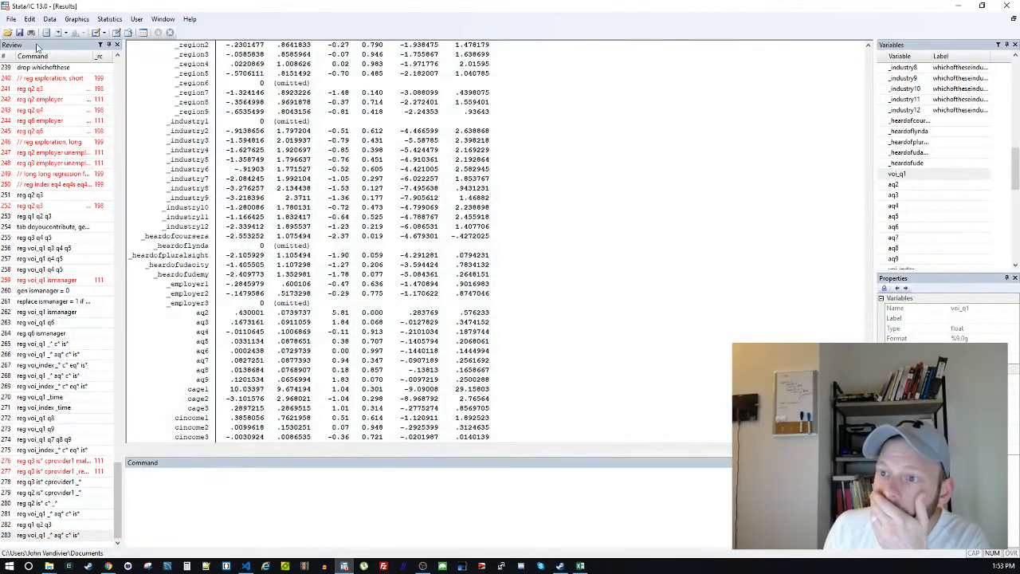
click(13, 19)
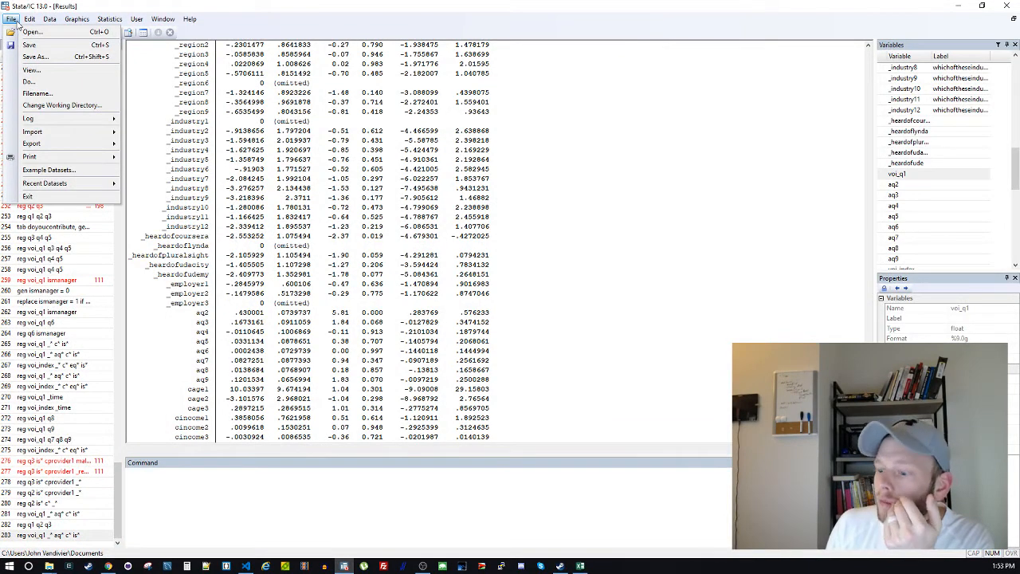
click(30, 81)
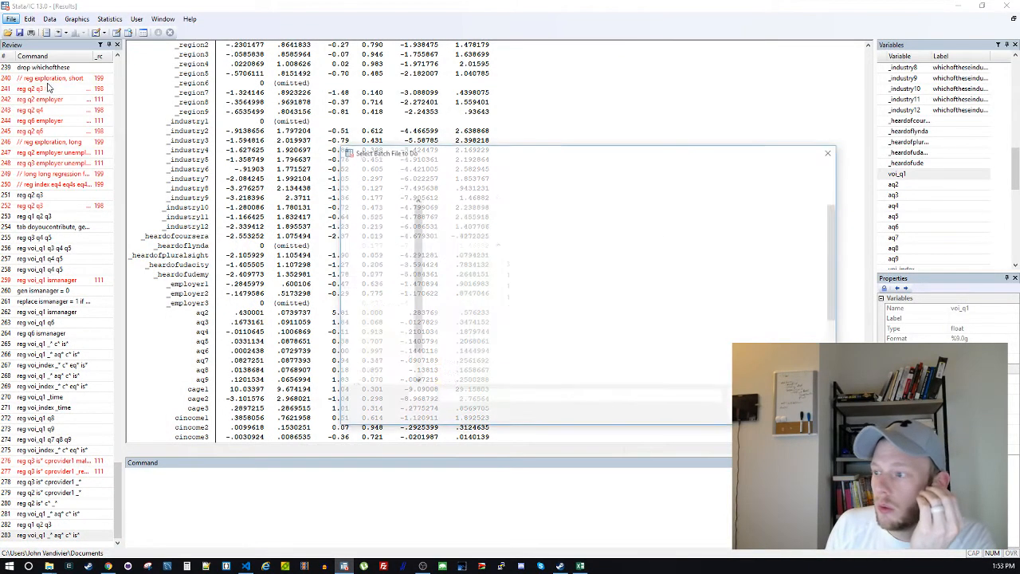
click(374, 242)
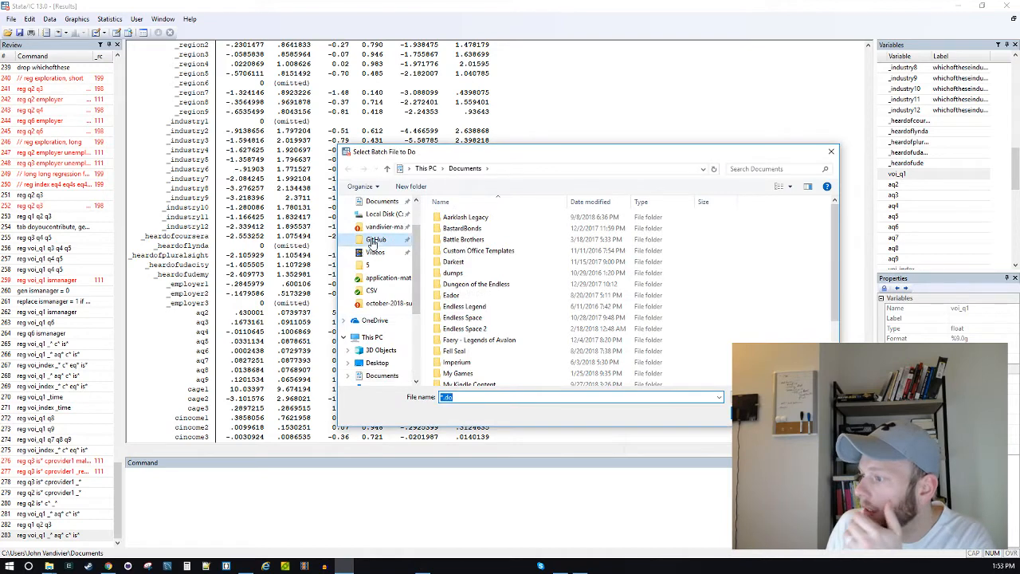
double_click(460, 273)
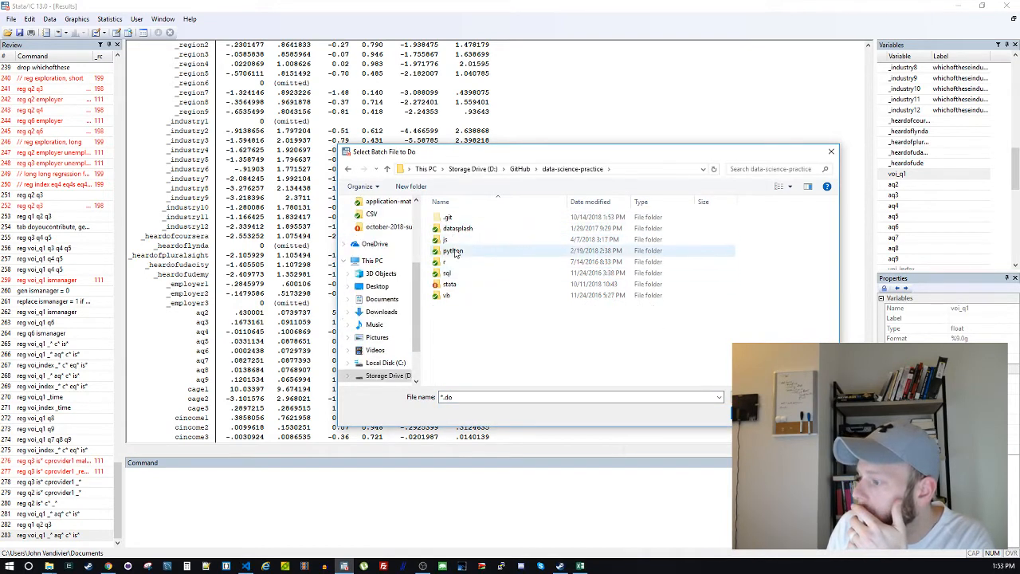
double_click(453, 284)
double_click(460, 239)
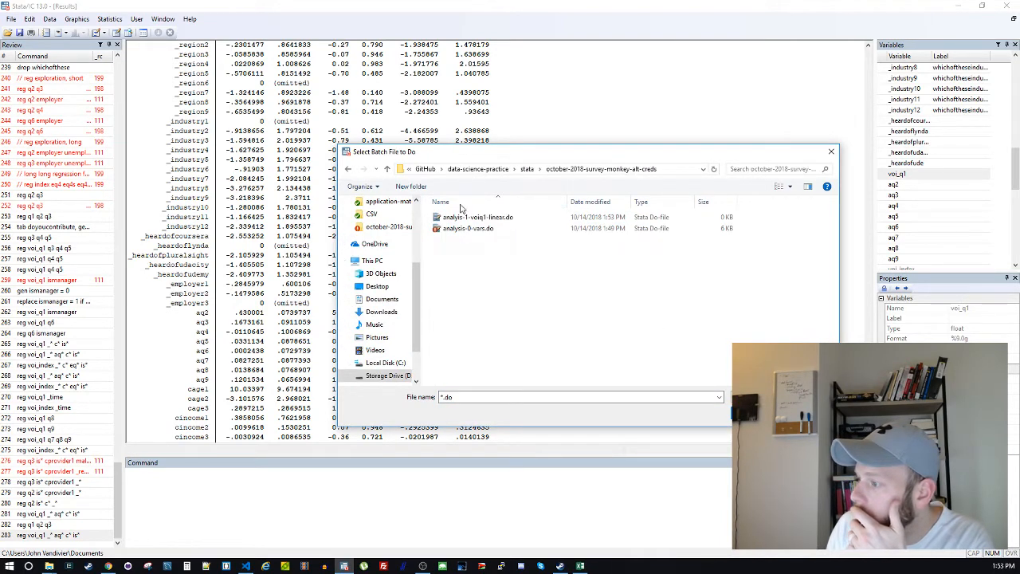
double_click(464, 230)
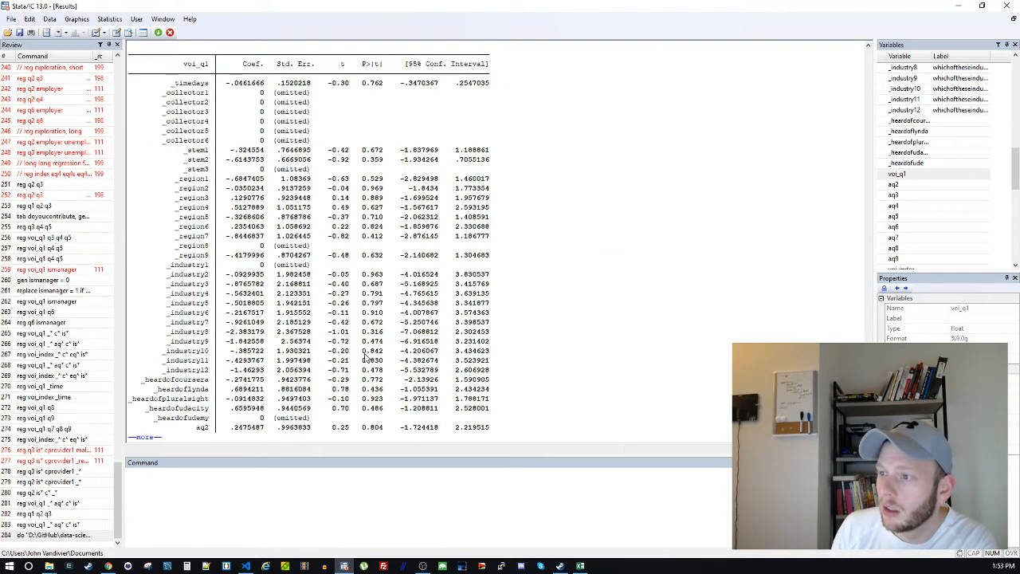
Advance through the paused regression output until the do-file has run to its end
key(space)
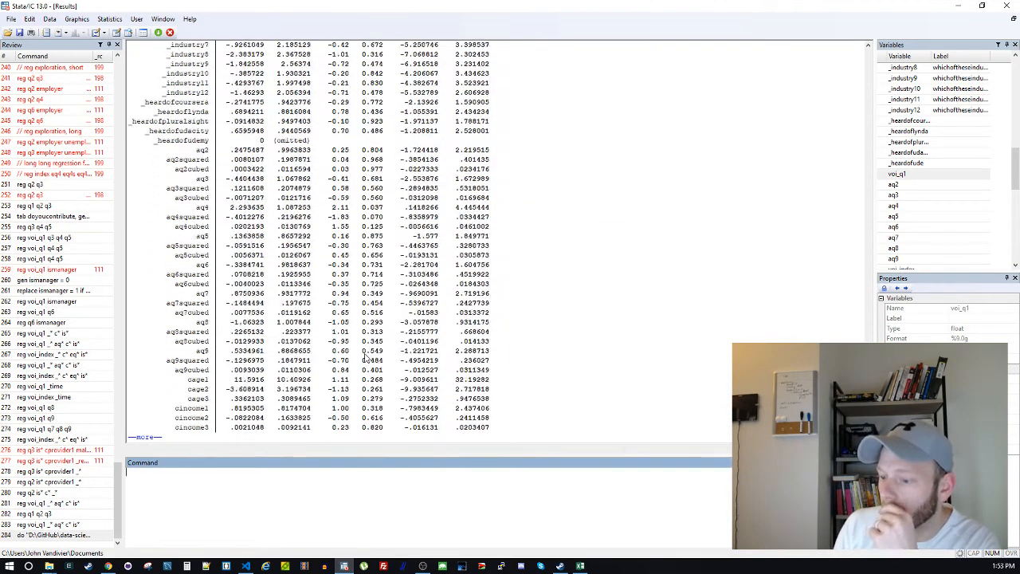
key(Return)
key(Return)
key(Return)
key(Return)
key(Return)
key(Return)
key(Return)
key(Return)
key(Return)
key(Return)
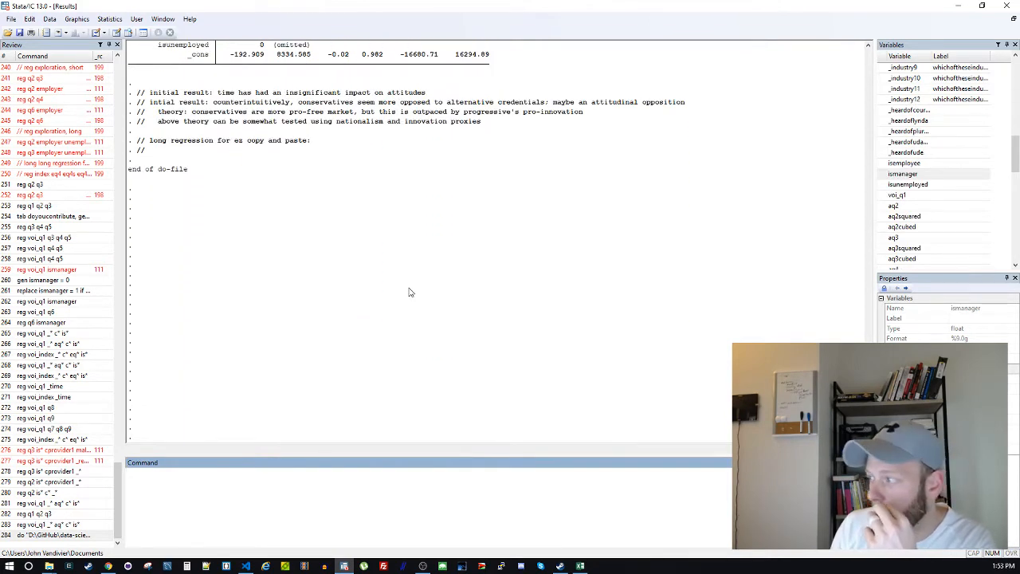
Select all variables in Stata's regenerated variable list and copy them as a varlist
scroll(409, 292, up, 1)
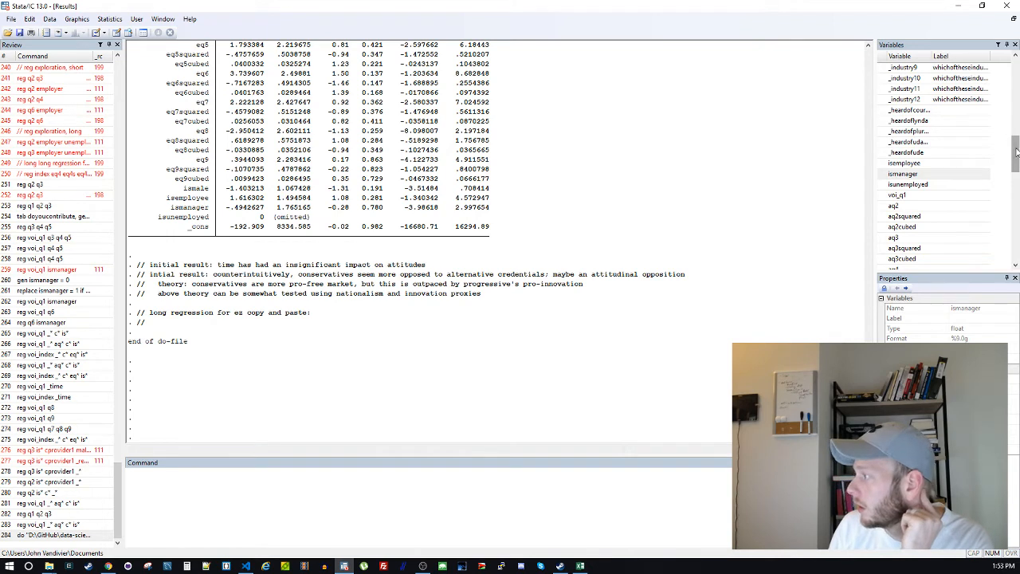
mouse_move(1016, 152)
mouse_down()
mouse_move(1016, 76)
mouse_move(1018, 239)
mouse_move(1017, 172)
mouse_up()
click(982, 101)
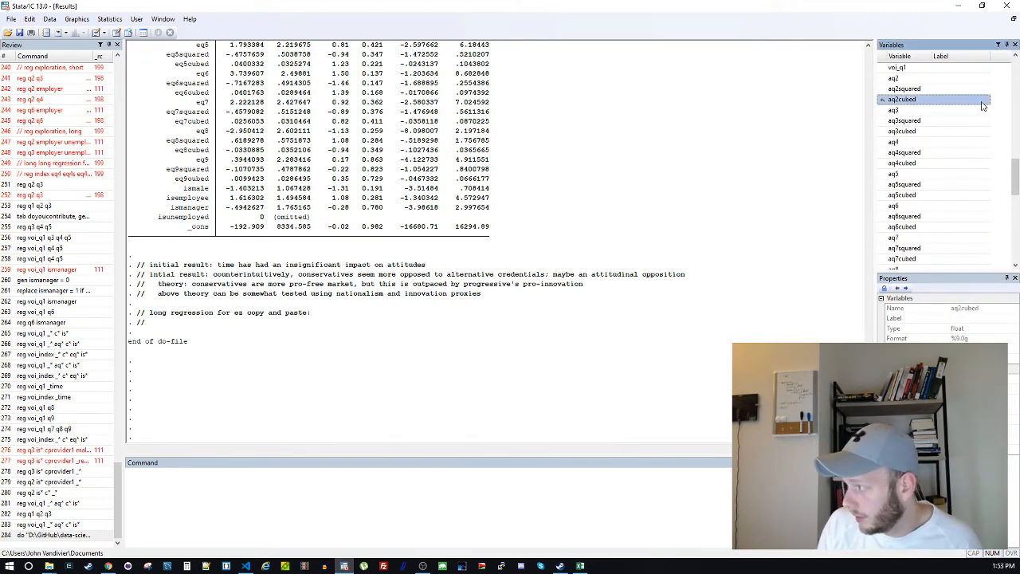
key(shift+End)
right_click(983, 105)
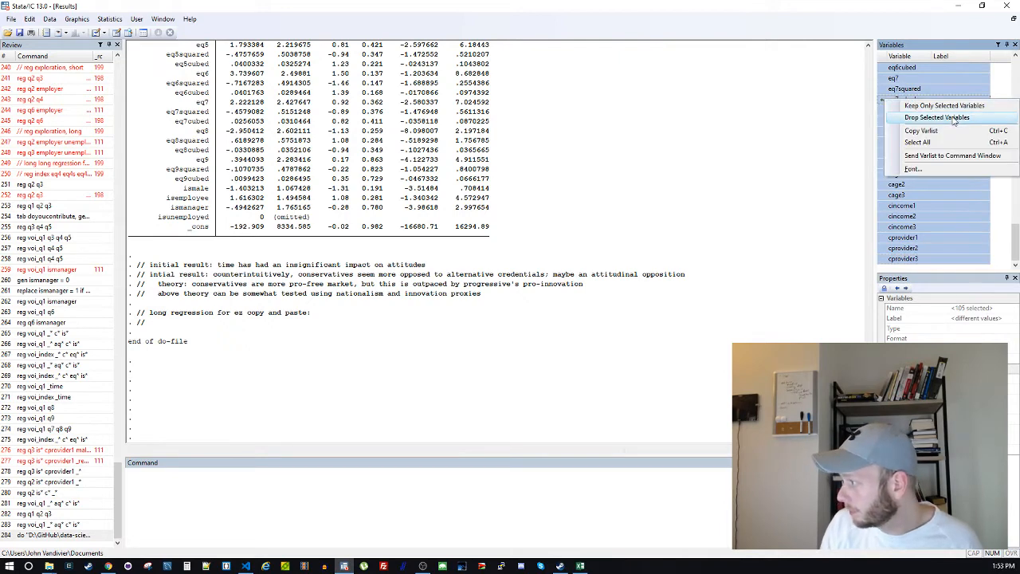
click(946, 131)
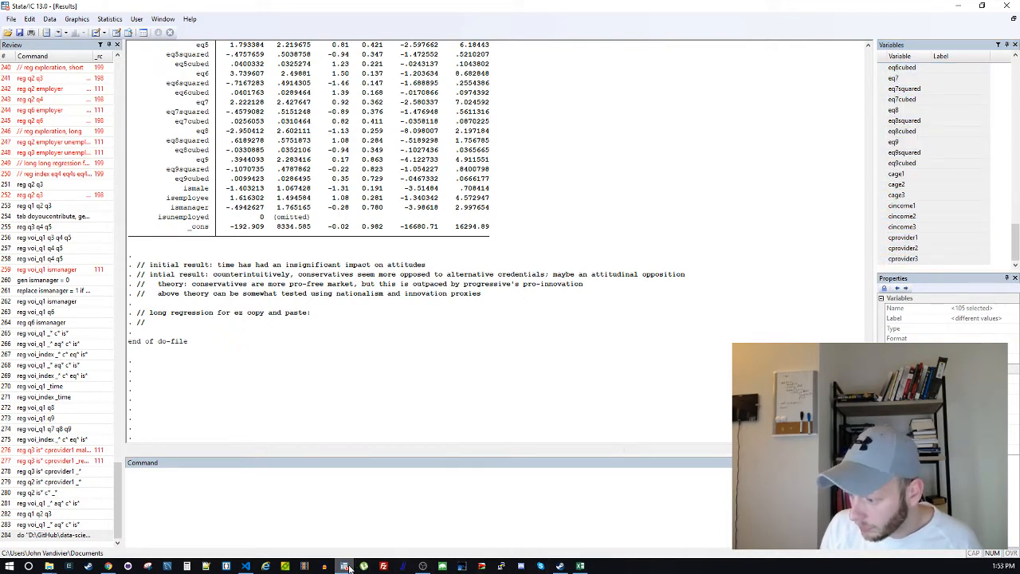
In Visual Studio Code, write reg voi_q1 in the empty analyis-1-voiq1-linear.do and paste the copied varlist after it
key(alt+Tab)
click(330, 32)
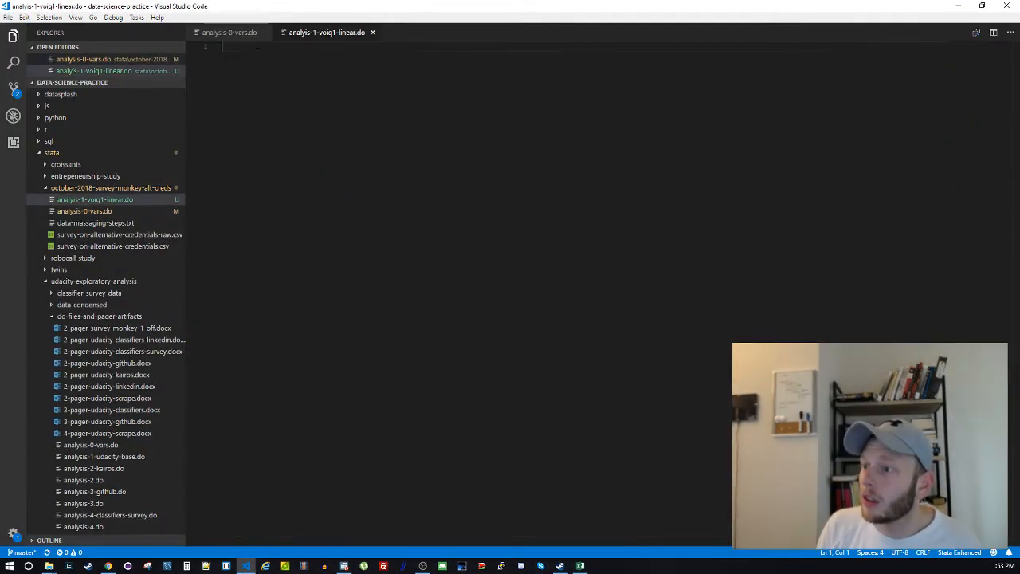
text(reg voi)
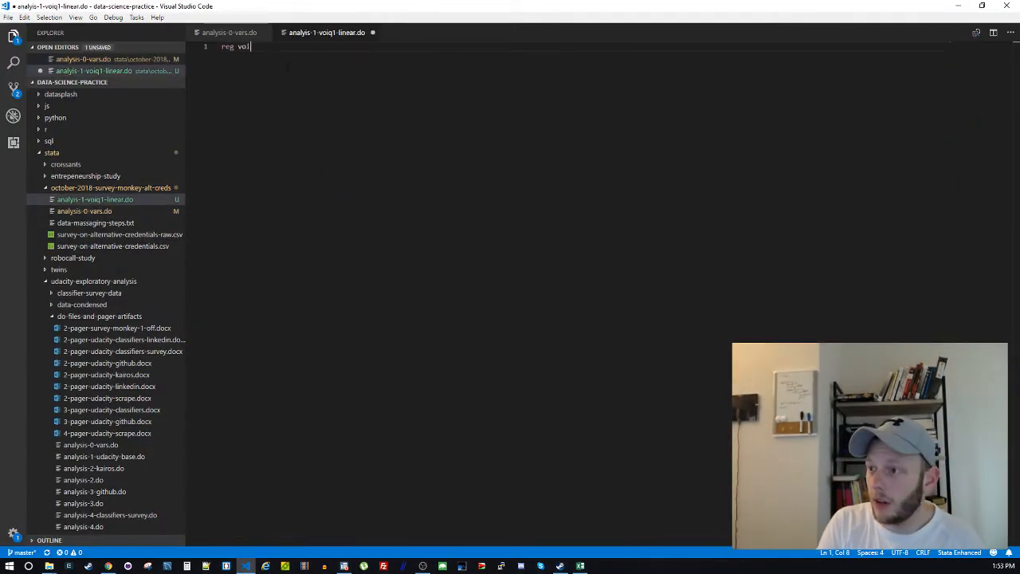
text(q1)
key(ctrl+v)
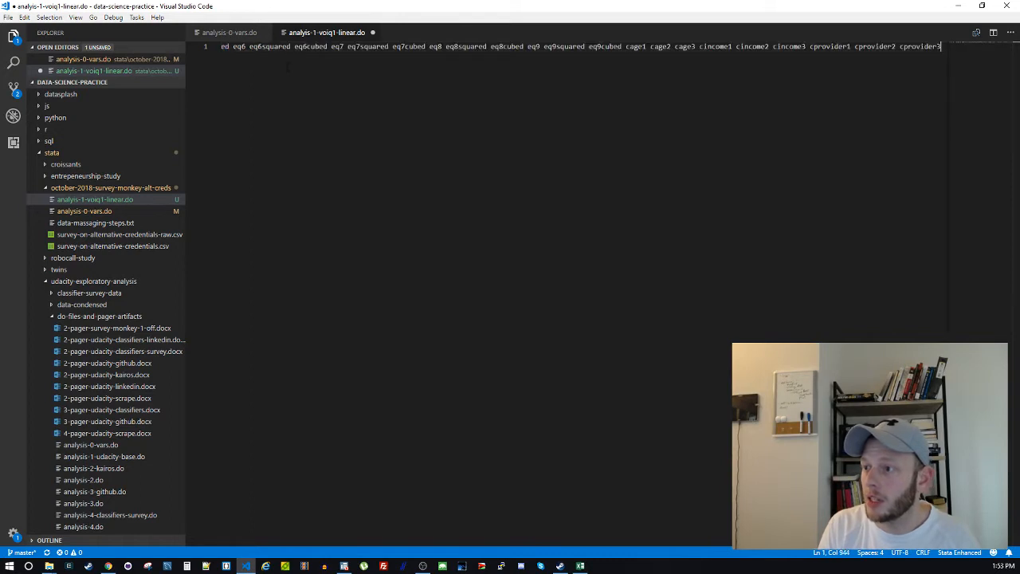
Remove respondentid, ipaddress, q1 through q9 and devicetype from the regression line, save the file and select the whole command
key(Home)
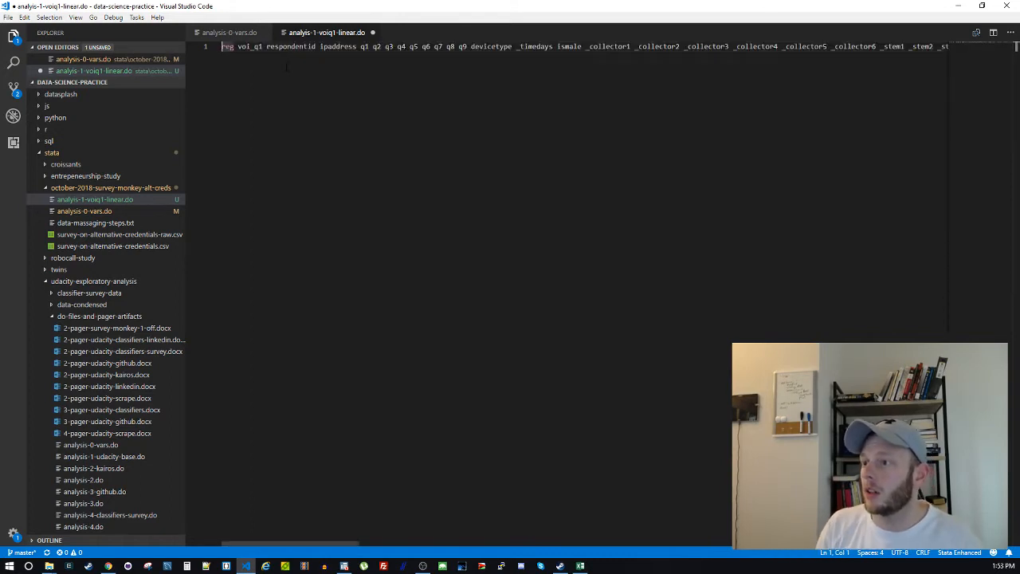
drag(266, 47, 513, 47)
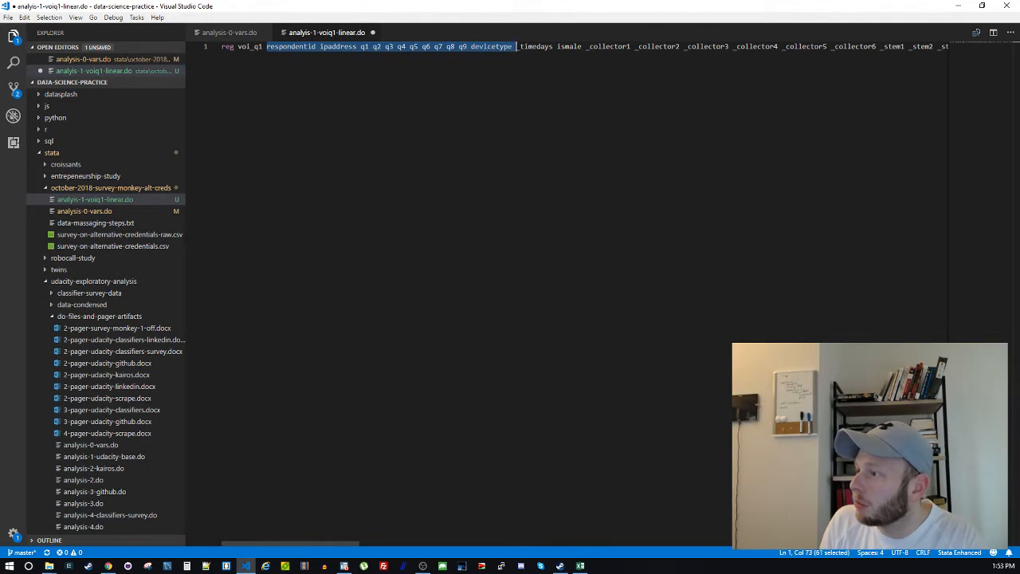
key(BackSpace)
key(ctrl+s)
key(ctrl+a)
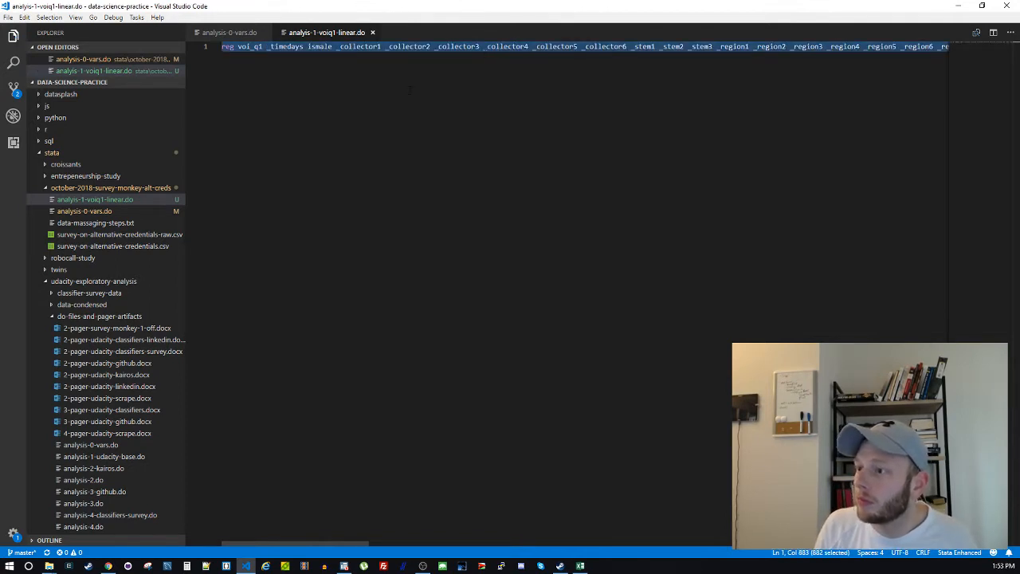
click(409, 90)
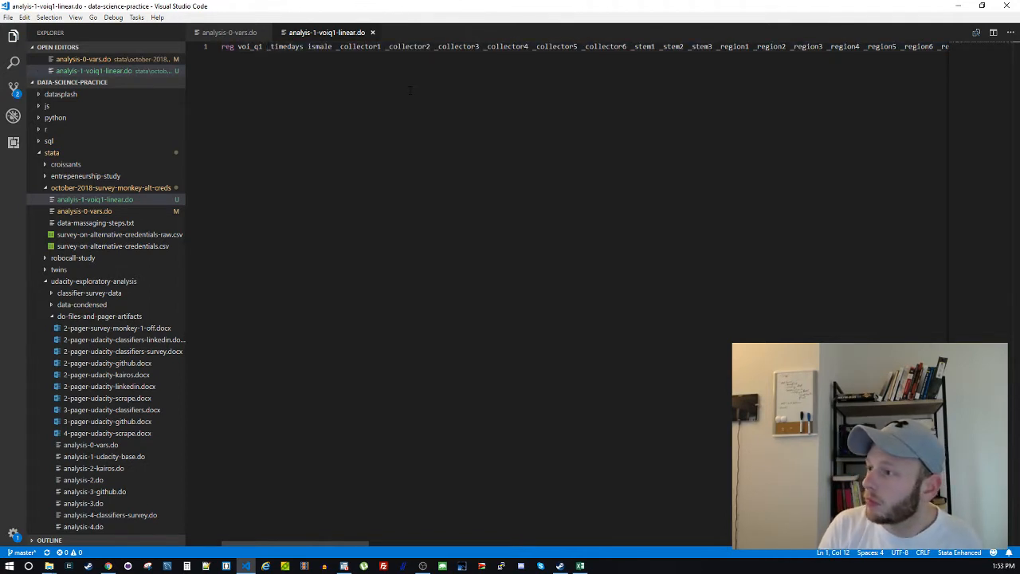
key(ctrl+z)
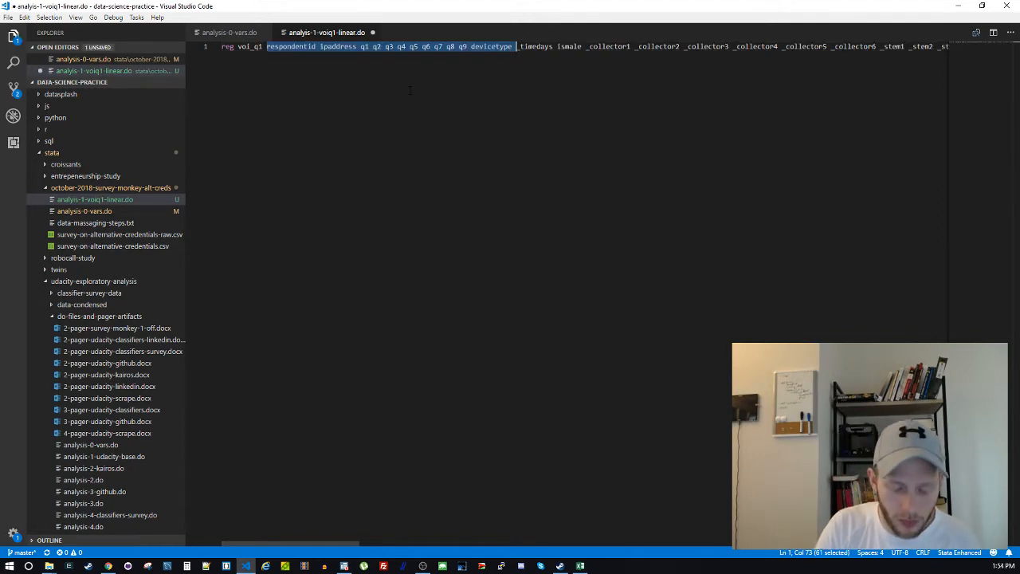
key(BackSpace)
key(ctrl+s)
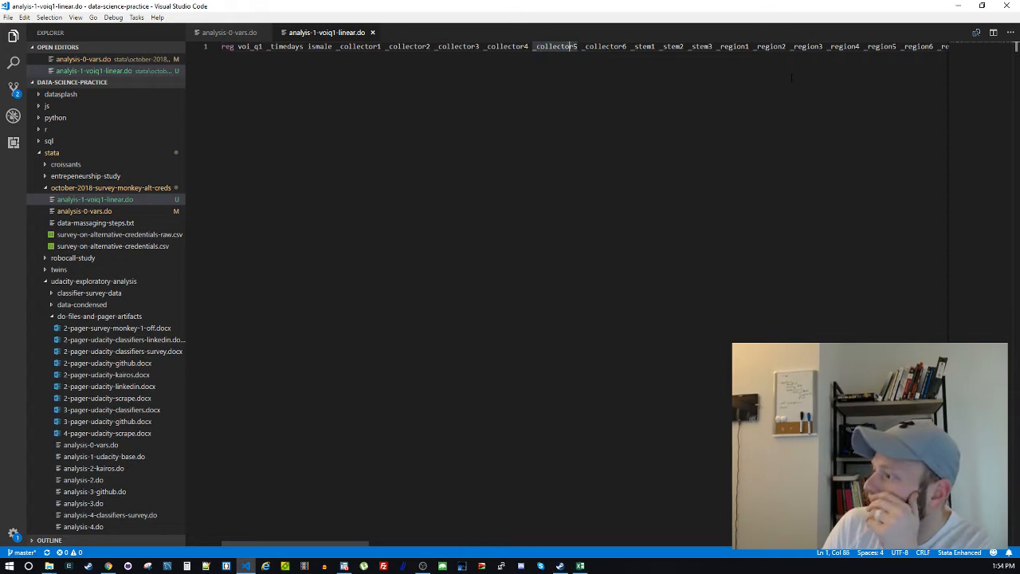
Remove the repeated voi_q1 from the regression's predictors, between isunemployed and aq2
key(ctrl+Right)
key(ctrl+Right)
key(ctrl+Right)
key(ctrl+Right)
key(ctrl+Right)
key(ctrl+Right)
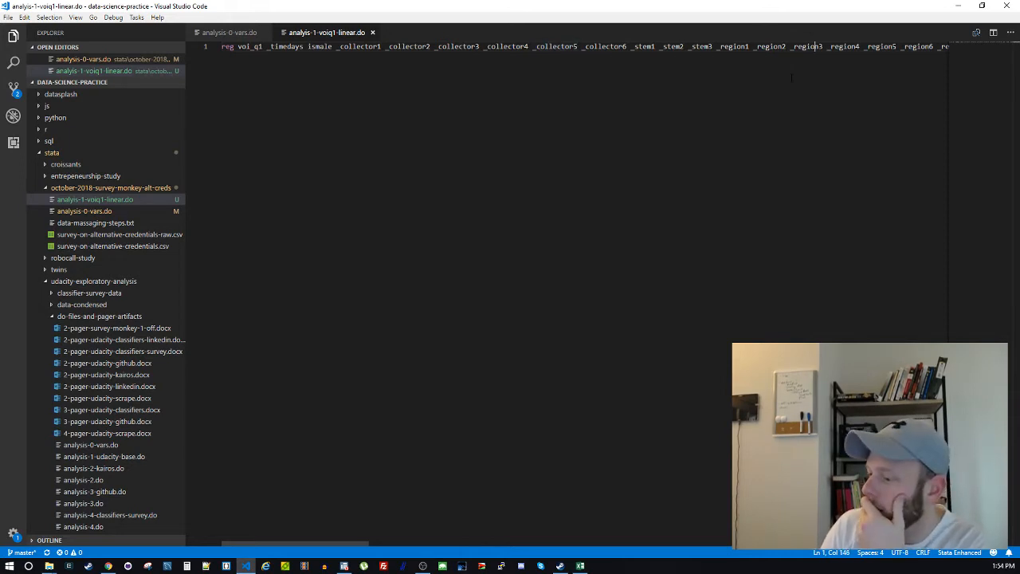
drag(325, 543, 612, 551)
click(615, 48)
double_click(633, 48)
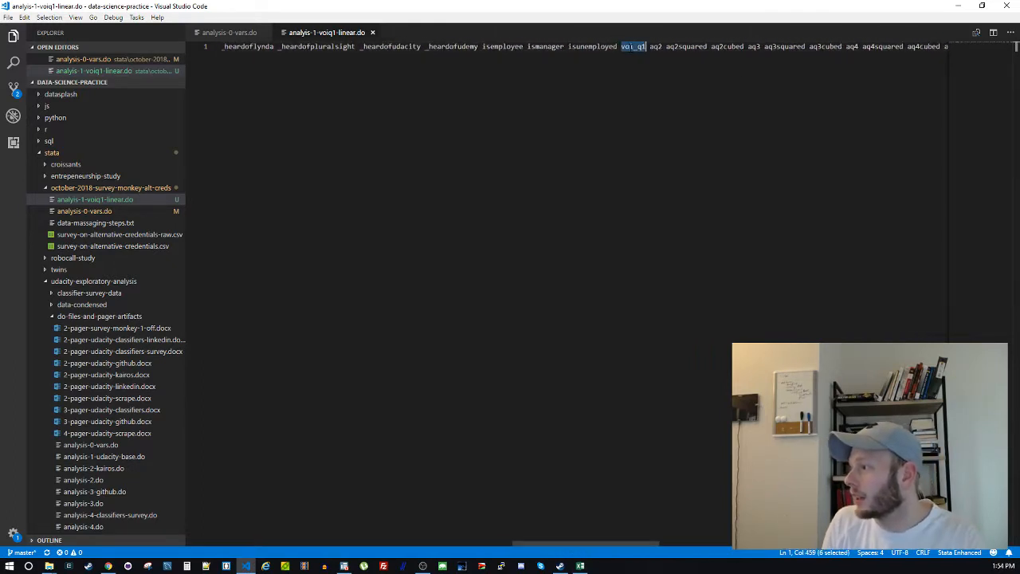
key(Delete)
key(Delete)
drag(590, 544, 755, 542)
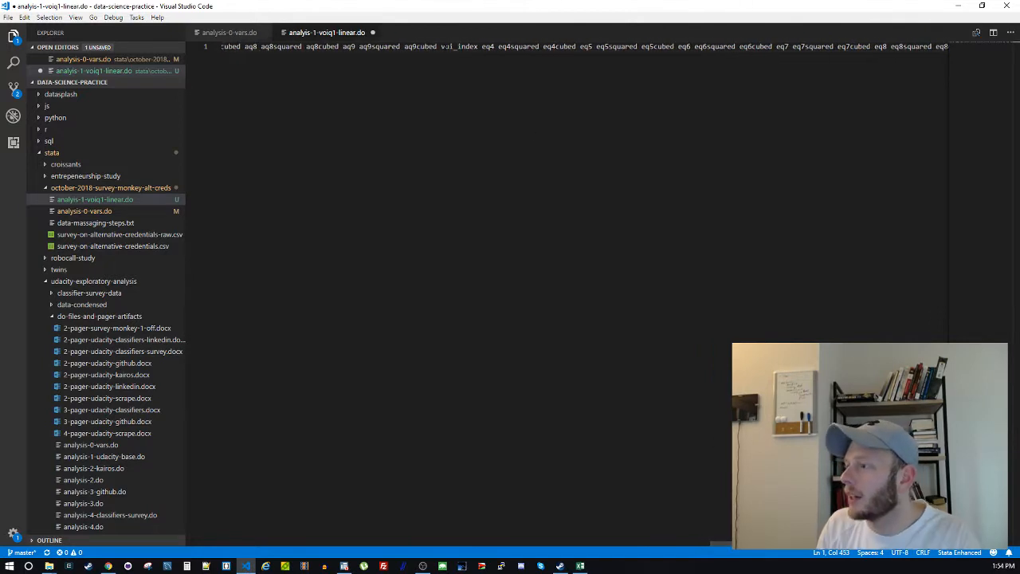
drag(444, 46, 503, 34)
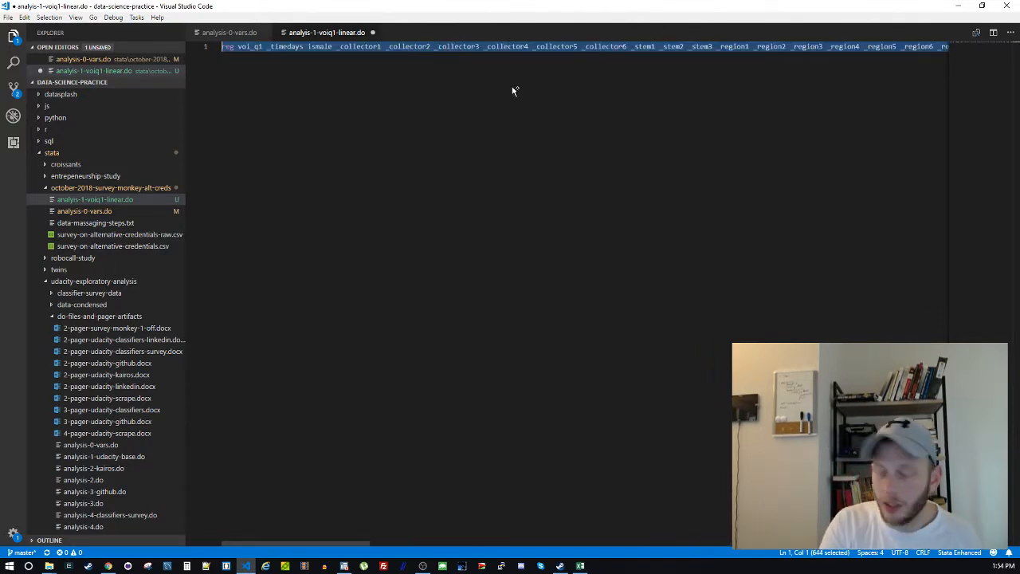
key(ctrl+v)
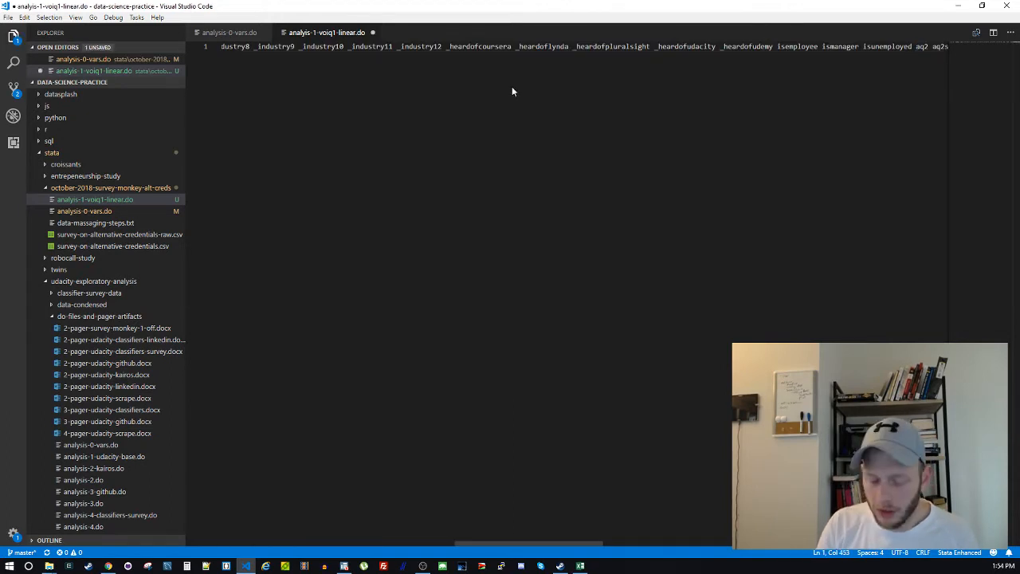
Find voi_index in the regression line, delete everything from it through eq9cubed so that cage1 follows aq9cubed, and save the file
key(ctrl+f)
text(voi_in)
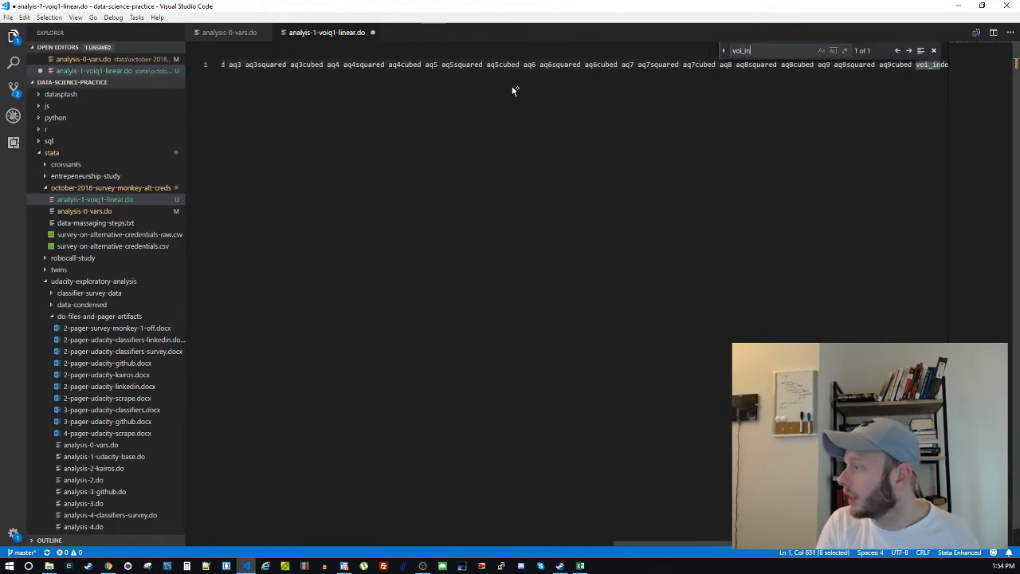
key(Escape)
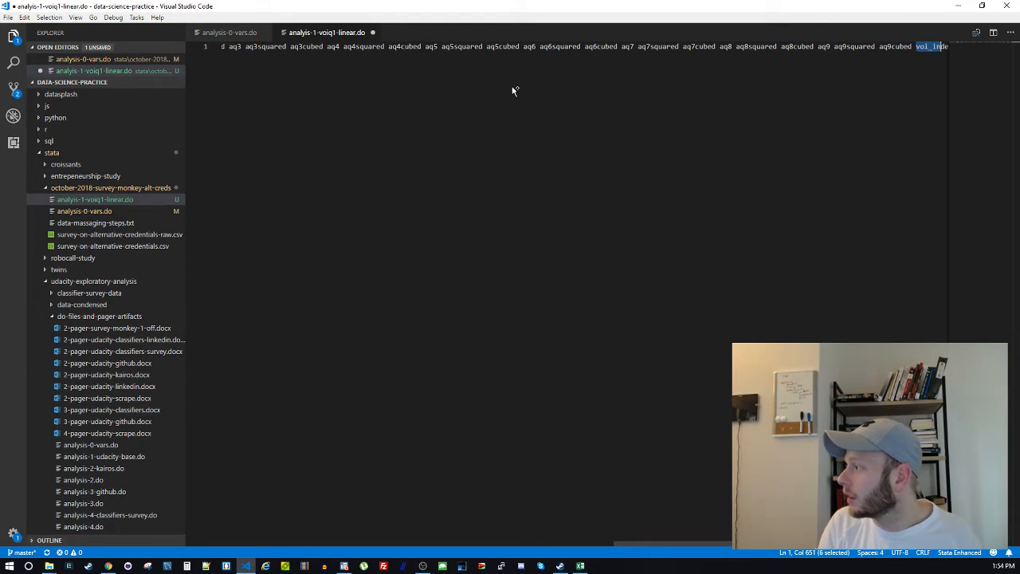
key(Left)
key(shift+Right)
key(shift+Right)
key(shift+Right)
key(shift+Right)
key(shift+Right)
key(shift+Right)
key(shift+Right)
key(shift+Right)
key(shift+Right)
key(shift+Right)
key(shift+Right)
key(shift+Right)
key(shift+Right)
key(shift+Right)
key(shift+Right)
key(shift+Right)
key(shift+Right)
key(shift+Right)
key(shift+Right)
key(shift+Right)
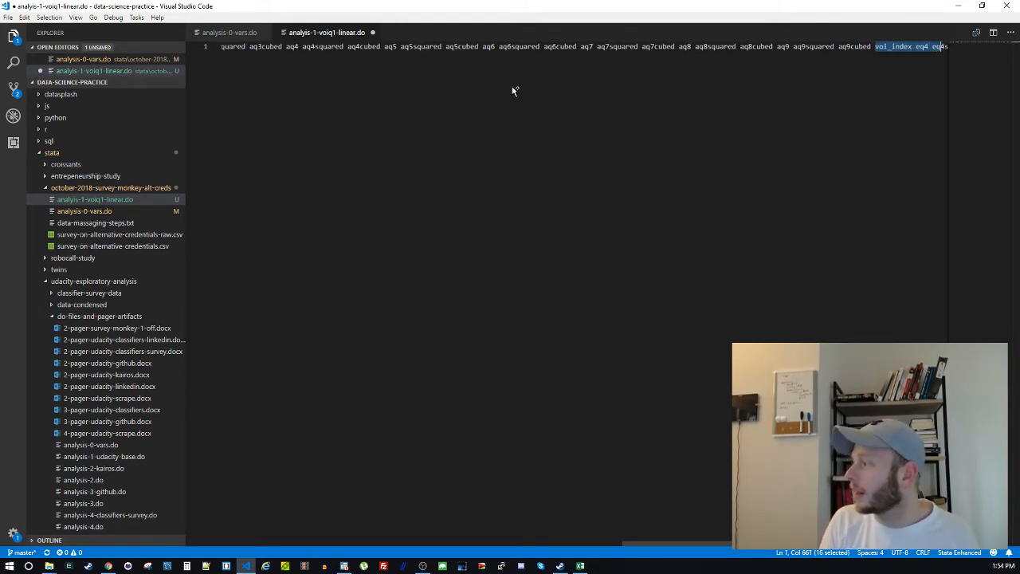
key(shift+Right)
key(shift+Right)
key(shift+Right)
key(shift+Right)
key(shift+Right)
key(shift+Right)
key(shift+Right)
key(shift+Right)
key(shift+Right)
key(shift+Right)
key(shift+Right)
key(shift+Right)
key(shift+Right)
key(shift+Right)
key(shift+Right)
key(shift+Right)
key(shift+Right)
key(shift+Right)
key(shift+Right)
key(shift+Right)
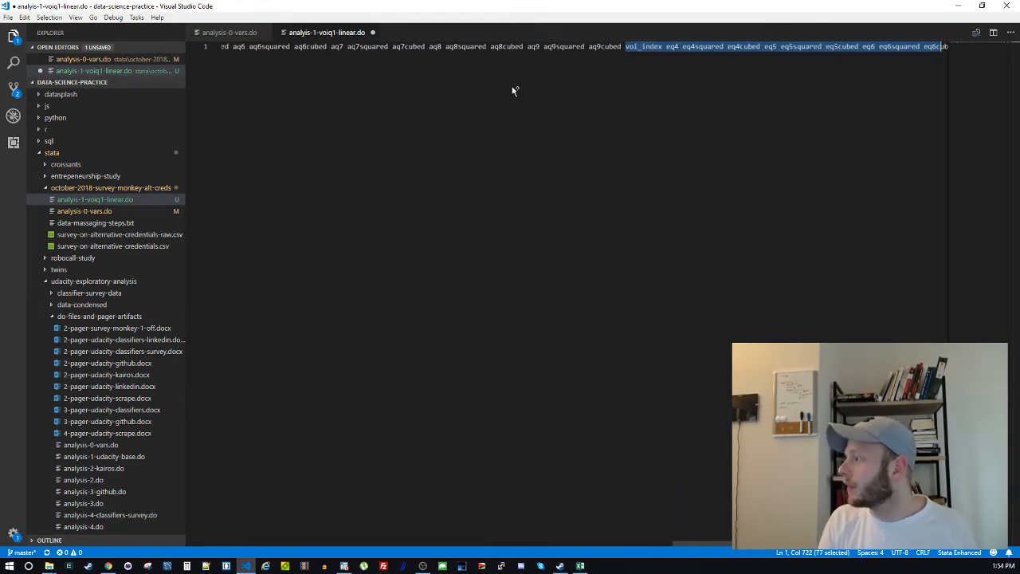
key(shift+Right)
key(shift+Right)
key(shift+Right)
key(shift+Right)
key(shift+Right)
key(shift+Right)
key(shift+Right)
key(shift+Right)
key(shift+Right)
key(shift+Right)
key(shift+Right)
key(shift+Right)
key(shift+Right)
key(shift+Right)
key(shift+Right)
key(shift+Right)
key(shift+Right)
key(shift+Right)
key(shift+Right)
key(shift+Right)
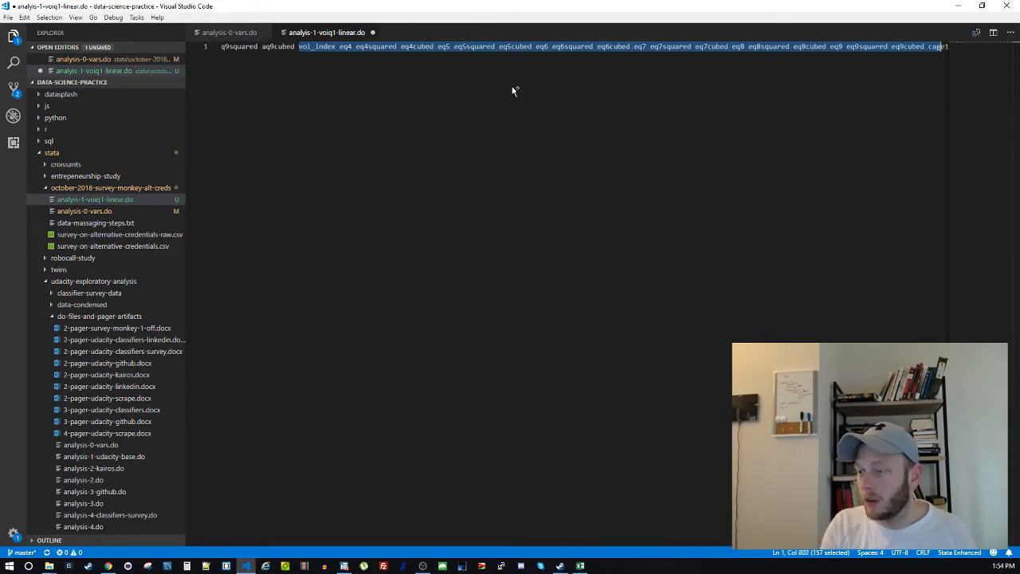
key(shift+Right)
key(shift+Right)
key(shift+Right)
key(shift+Right)
key(shift+Right)
key(shift+Right)
key(shift+Right)
key(shift+Right)
key(shift+Right)
key(shift+Right)
key(shift+Right)
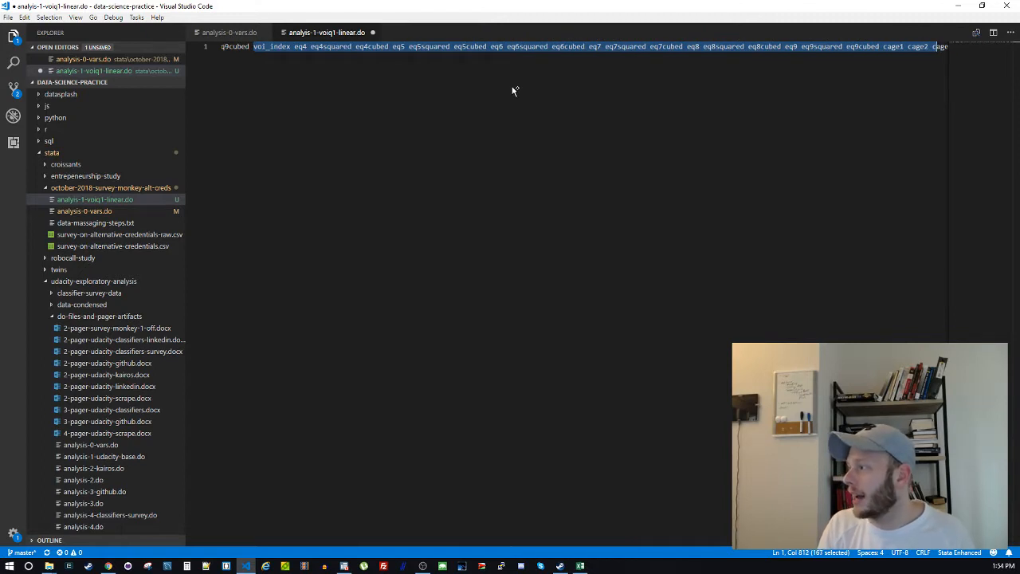
key(shift+Left)
key(shift+Left)
key(shift+Left)
key(shift+Left)
key(shift+Left)
key(shift+Left)
key(shift+Left)
key(shift+Left)
key(shift+Left)
key(shift+Left)
key(shift+Left)
key(shift+Left)
key(shift+Left)
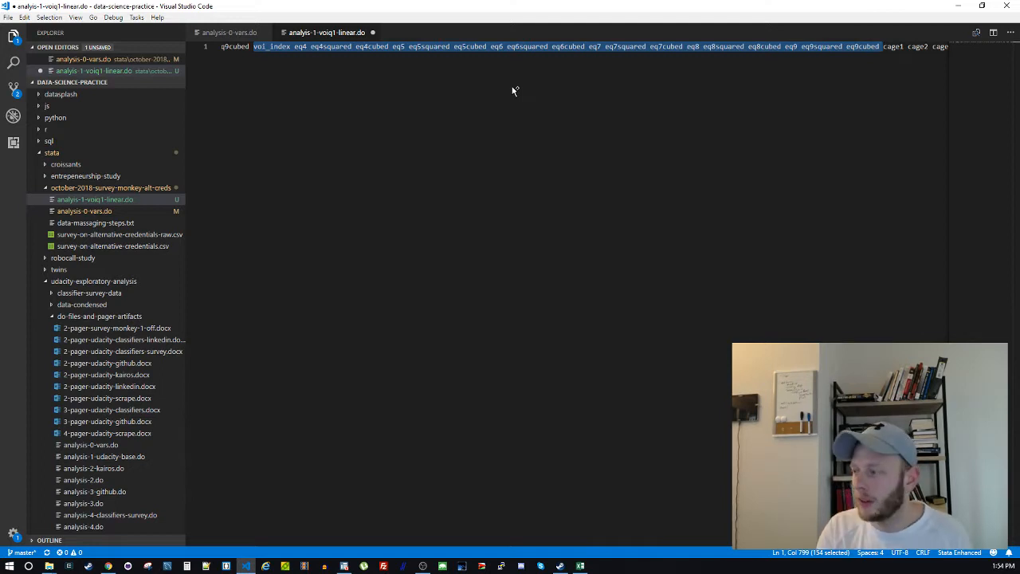
key(BackSpace)
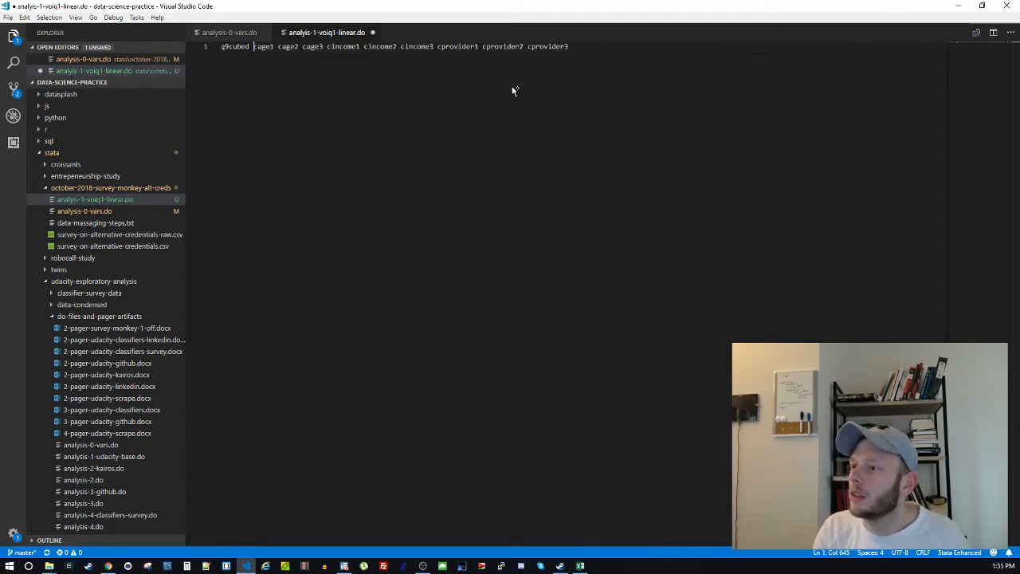
key(ctrl+s)
Review the cleaned regression line from its start to its last predictors, cage1 through cprovider3
key(Right)
key(Right)
key(Right)
key(Right)
key(Right)
key(Right)
key(Right)
key(Right)
key(Right)
key(Right)
key(Right)
key(Right)
key(Right)
key(Right)
key(Right)
key(Right)
key(Right)
key(Right)
key(Right)
key(Right)
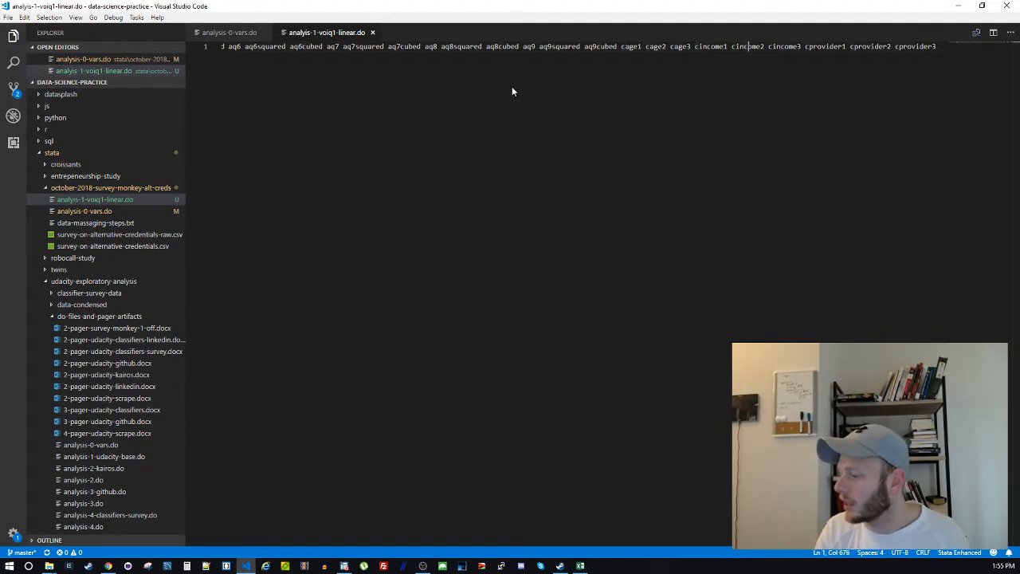
key(End)
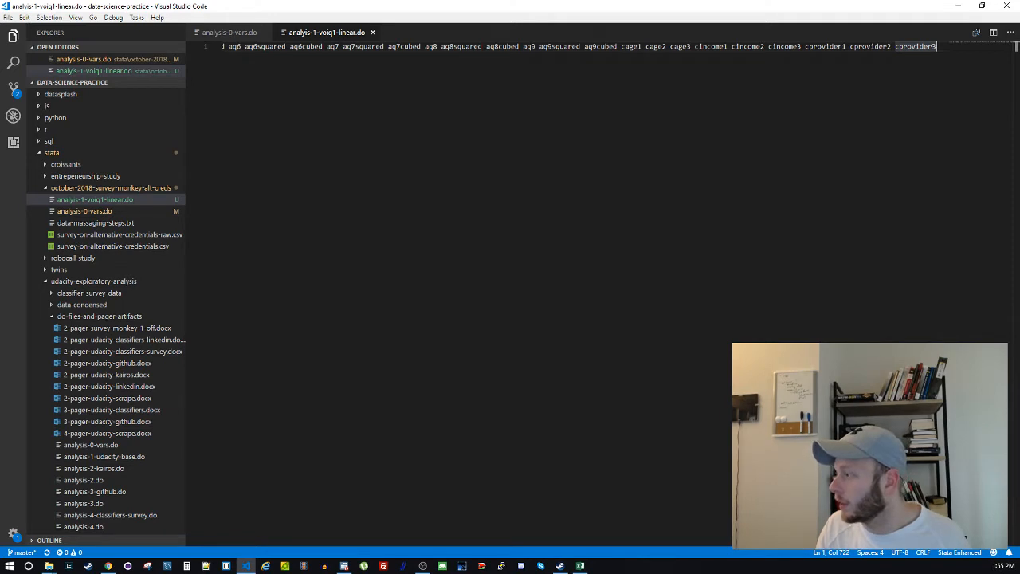
click(884, 47)
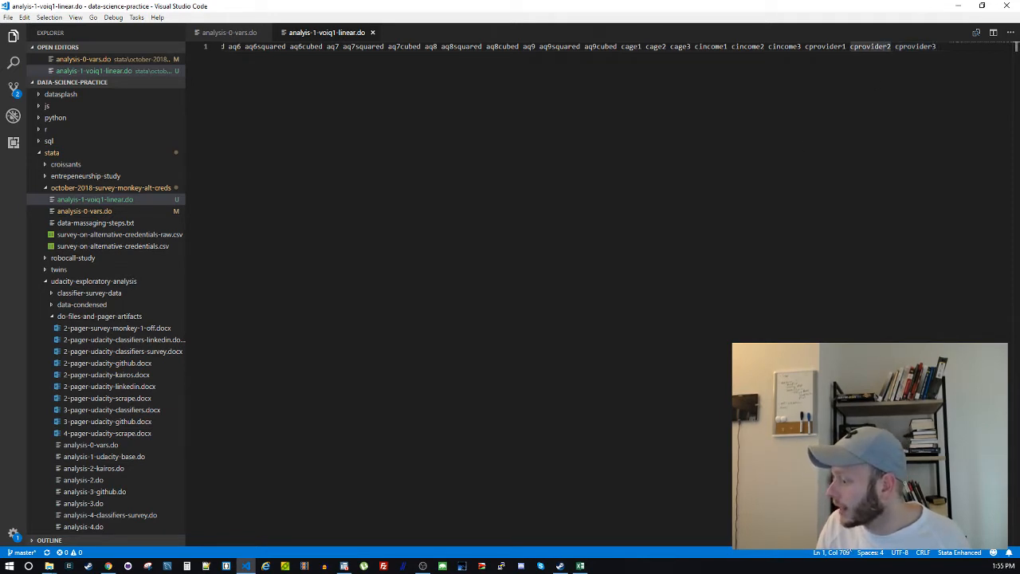
scroll(558, 239, left, 15)
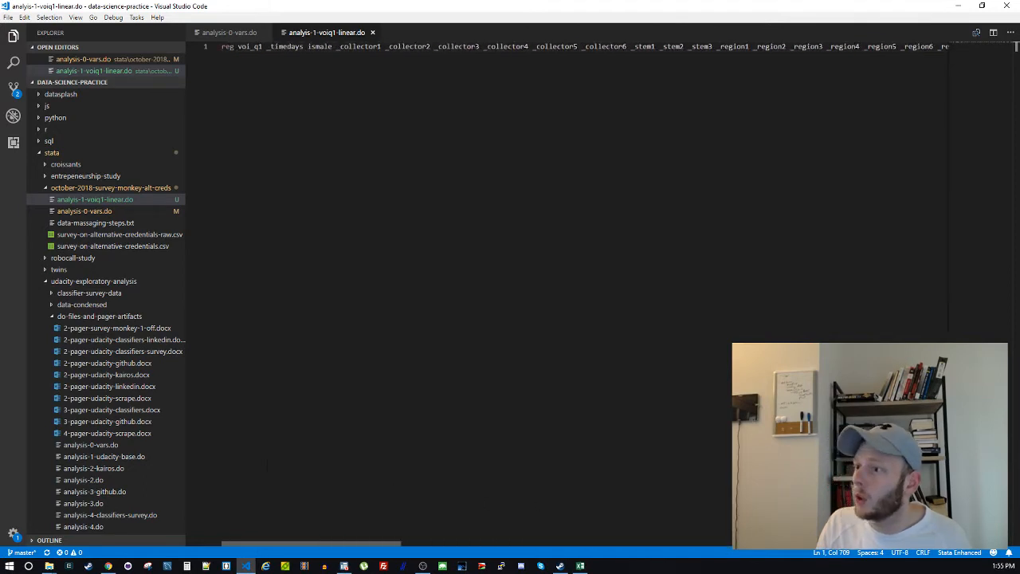
scroll(558, 239, right, 15)
key(End)
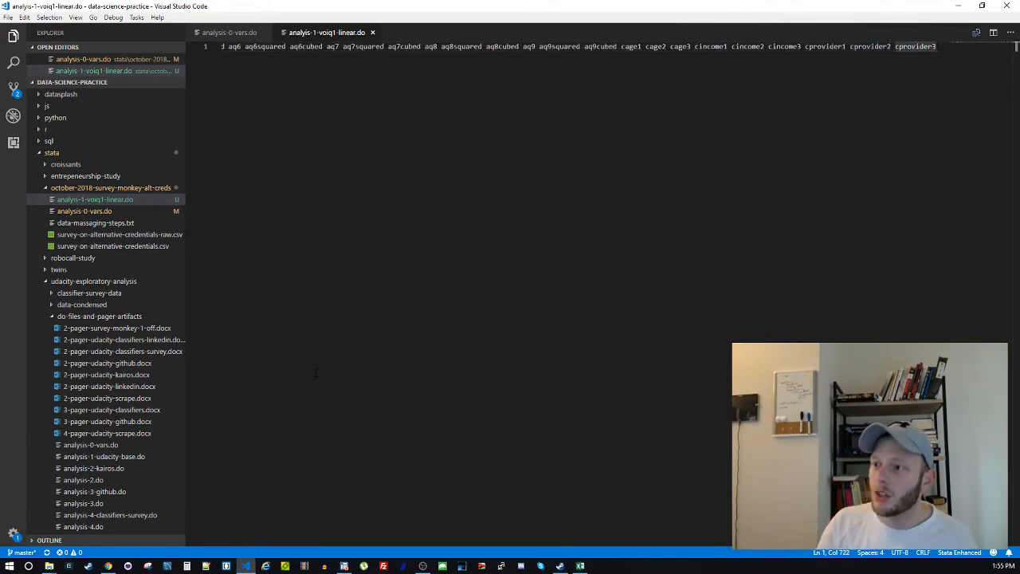
Add blank lines below the regression command, select the whole command line and save the file
key(ctrl+a)
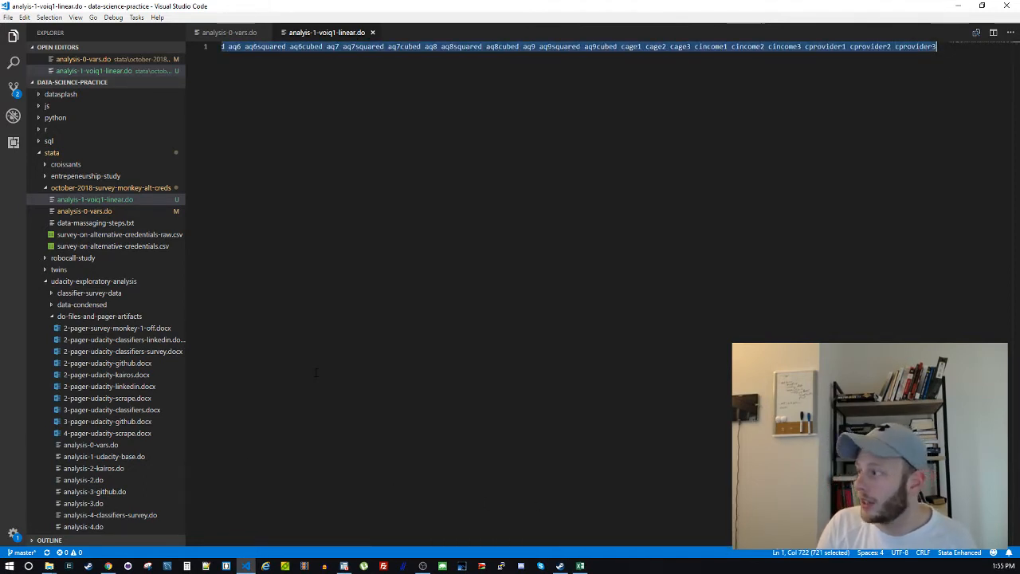
key(End)
key(Return)
key(Return)
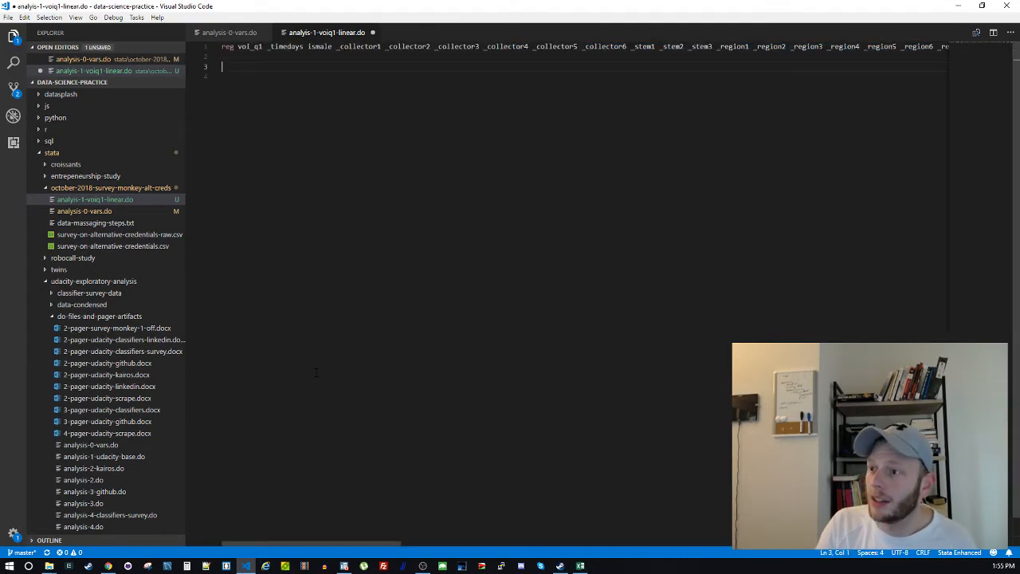
key(shift+End)
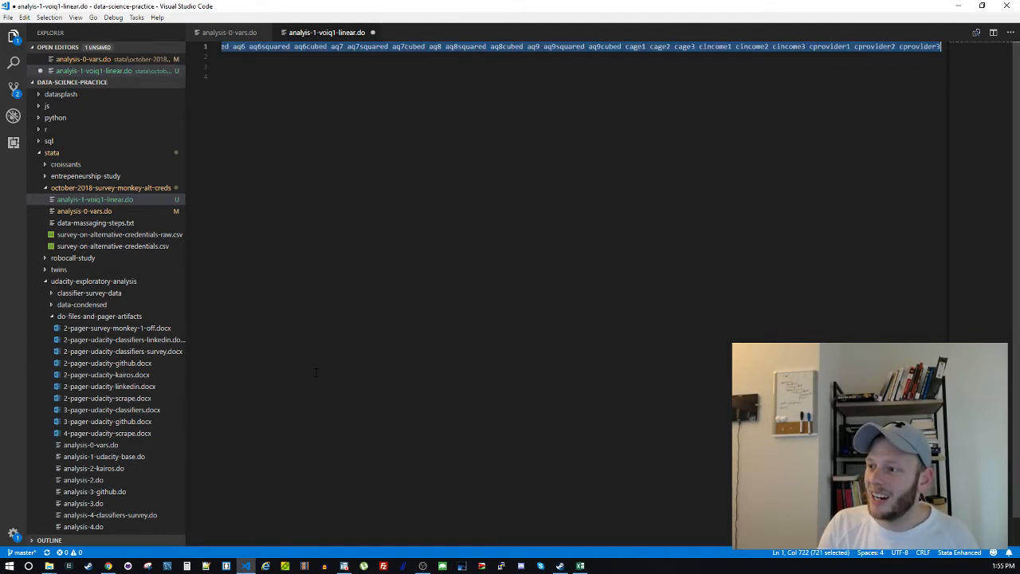
key(ctrl+s)
key(Down)
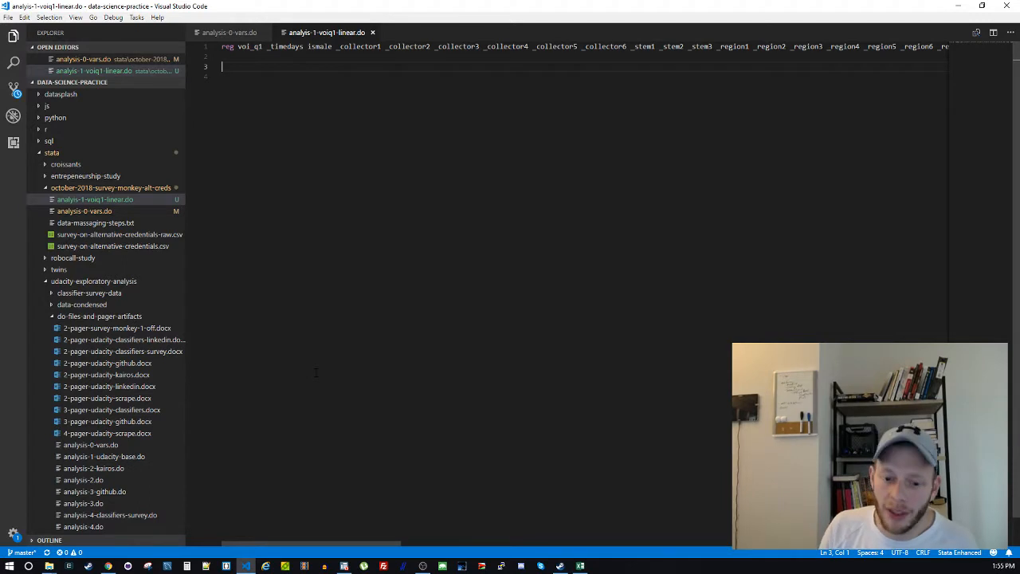
In analysis-0-vars.do, add the comment "// long reg for ez copy and paste:" below the reg voi_q1 _* aq* c* is* command
click(220, 33)
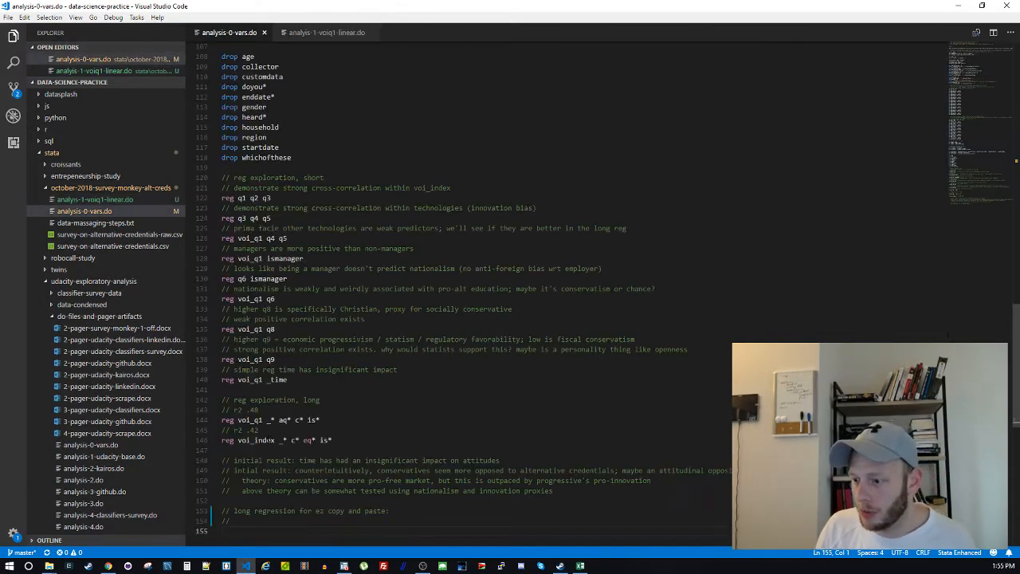
click(313, 519)
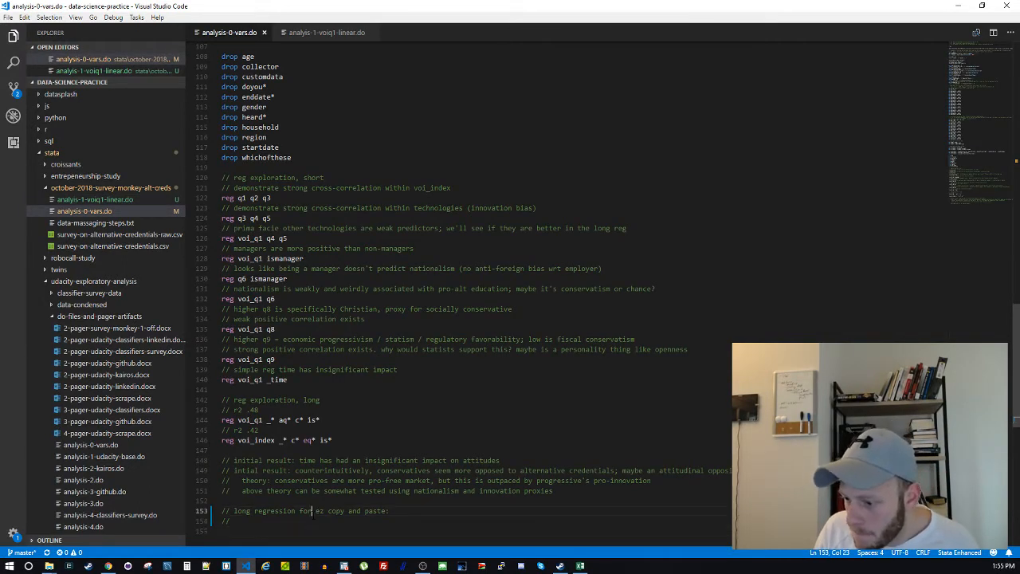
click(349, 413)
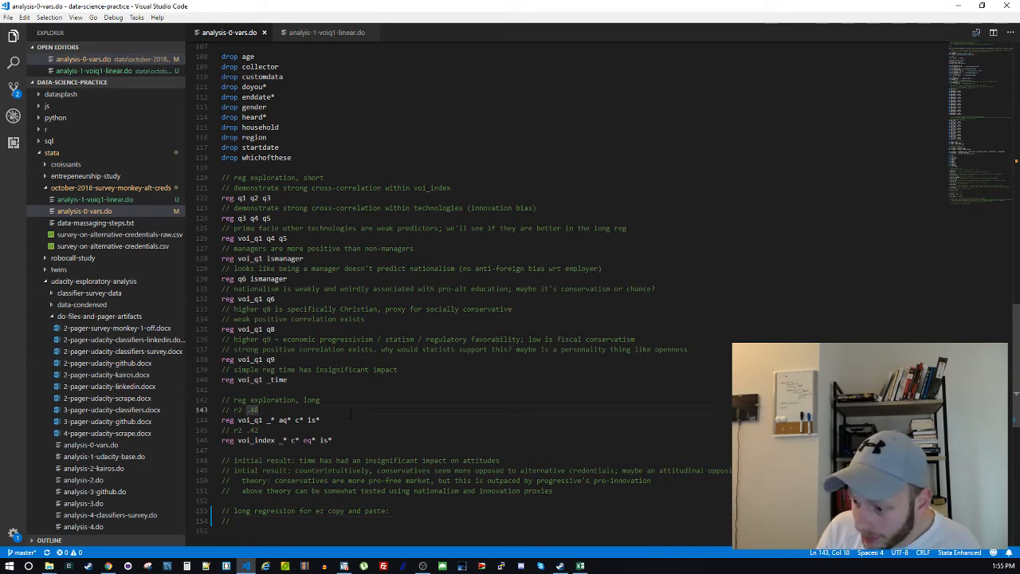
key(Down)
key(End)
key(Return)
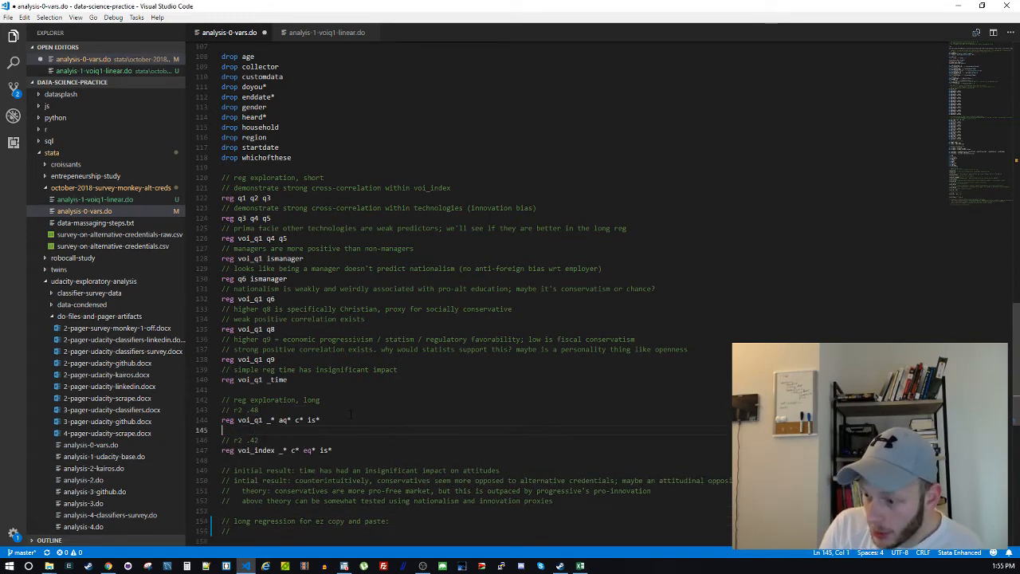
text(// l)
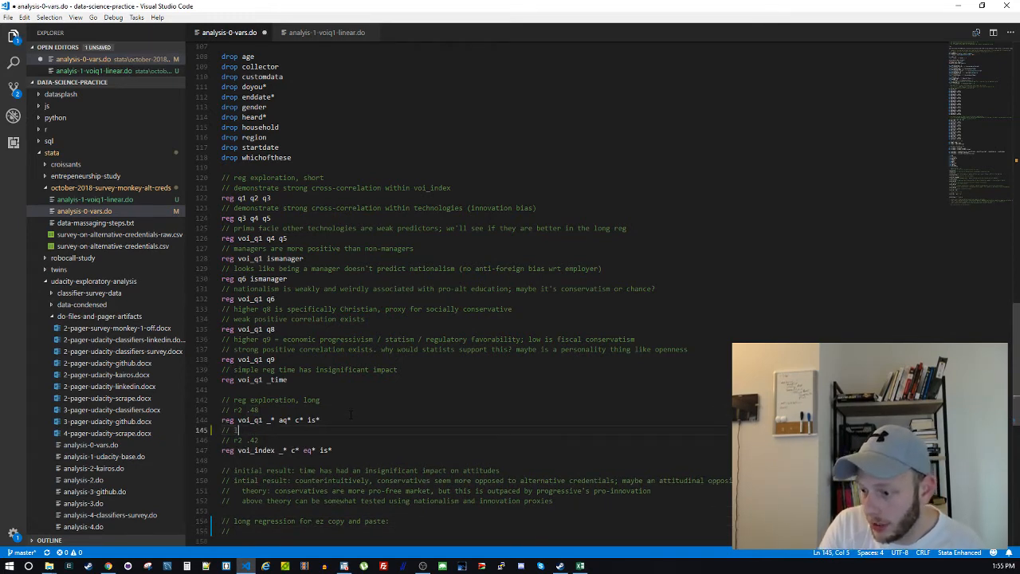
text(ong reg)
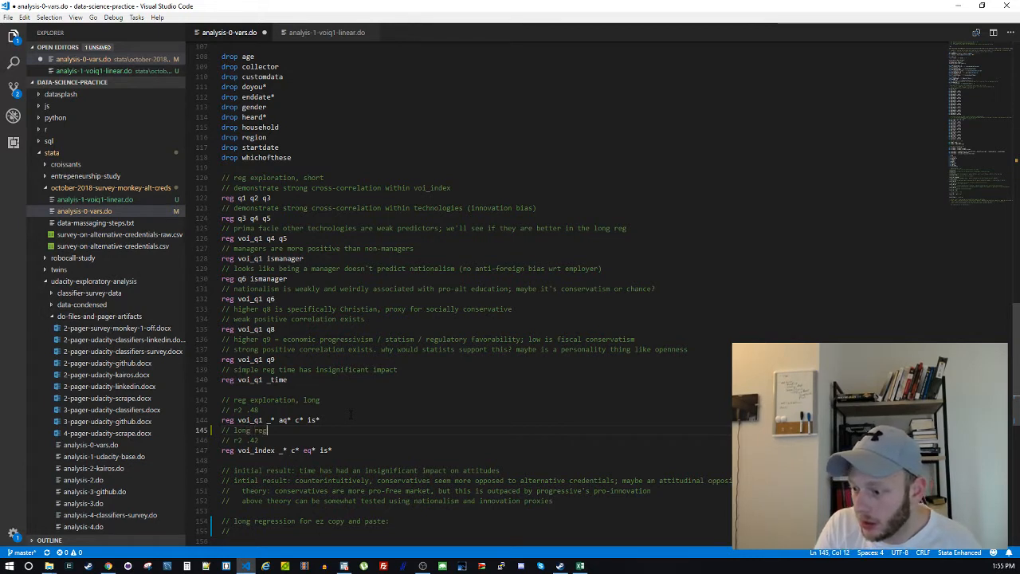
text( for ez c)
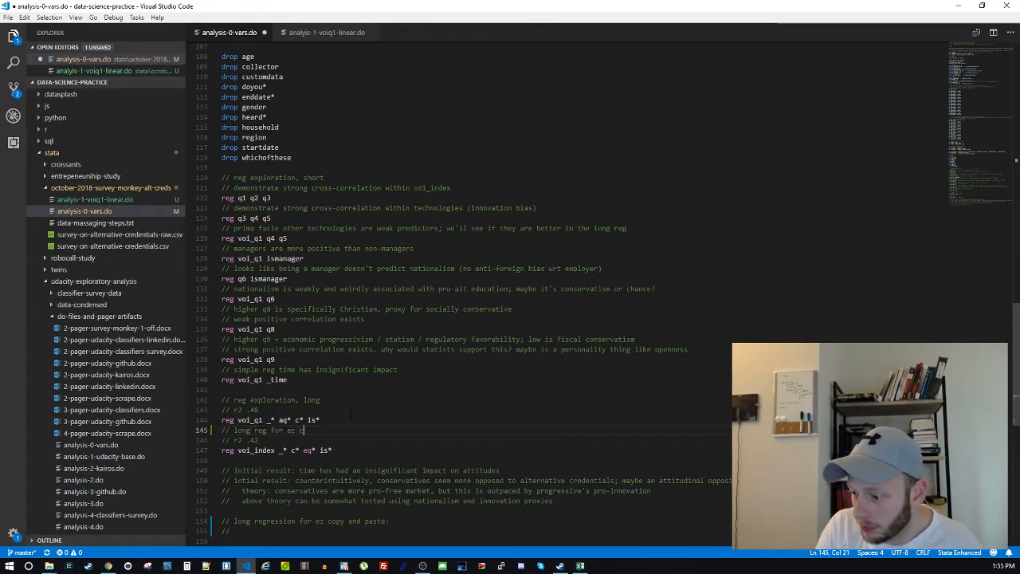
text(op)
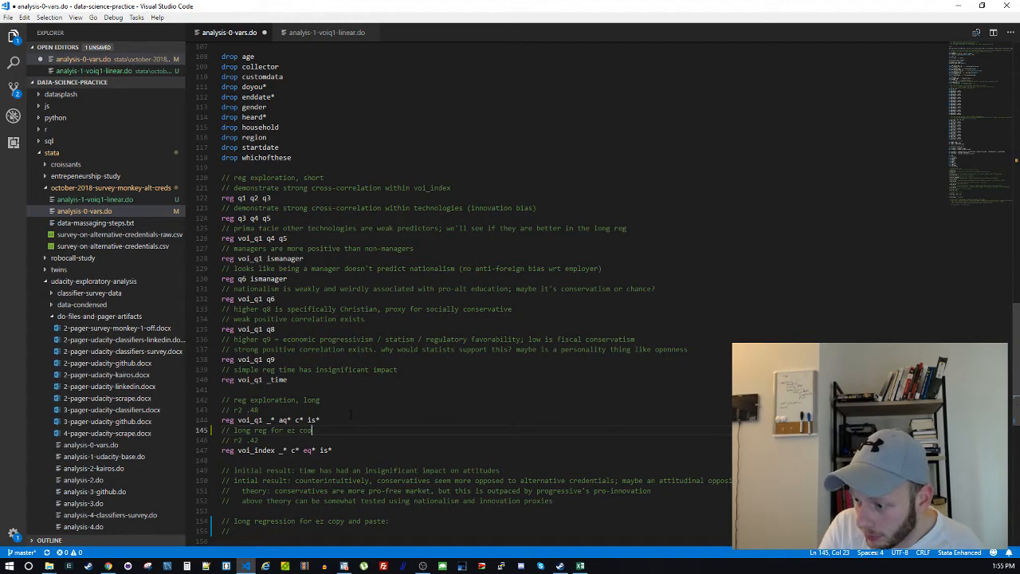
text(y  and paste)
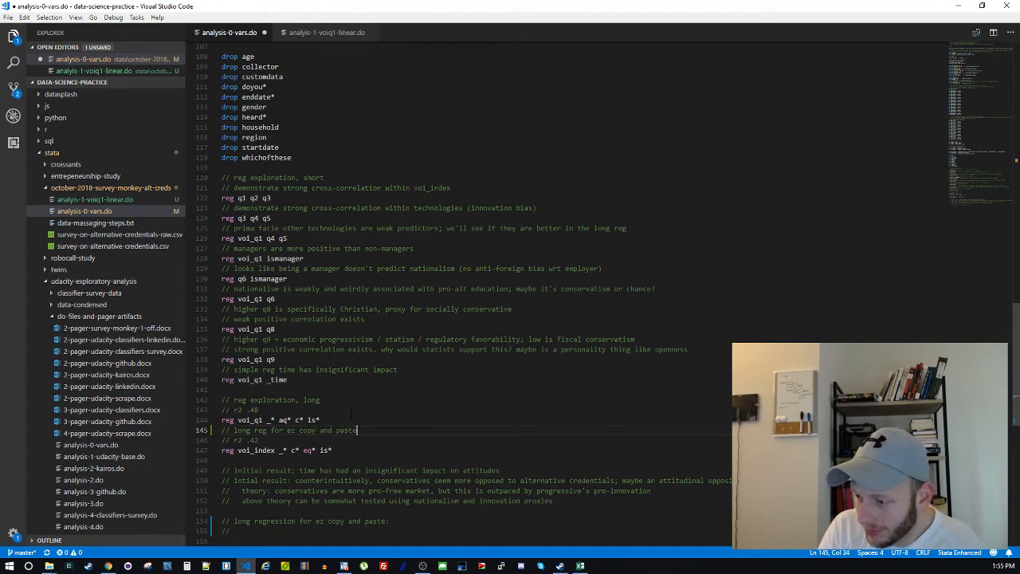
text(:)
Try to paste the long regression as a commented line under the new copy-and-paste comment
key(Return)
text(/)
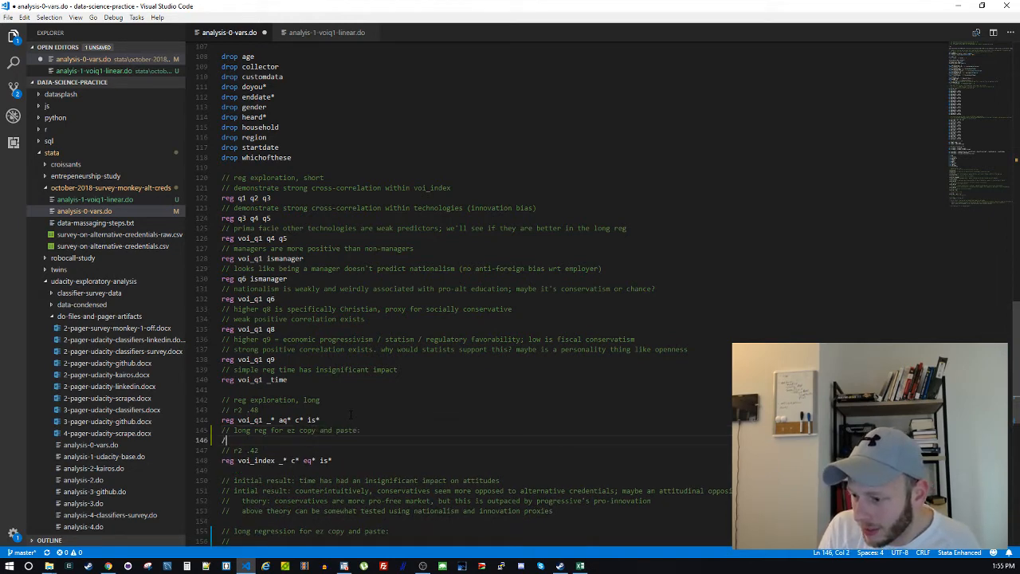
text(/)
key(ctrl+v)
key(ctrl+z)
key(shift+Home)
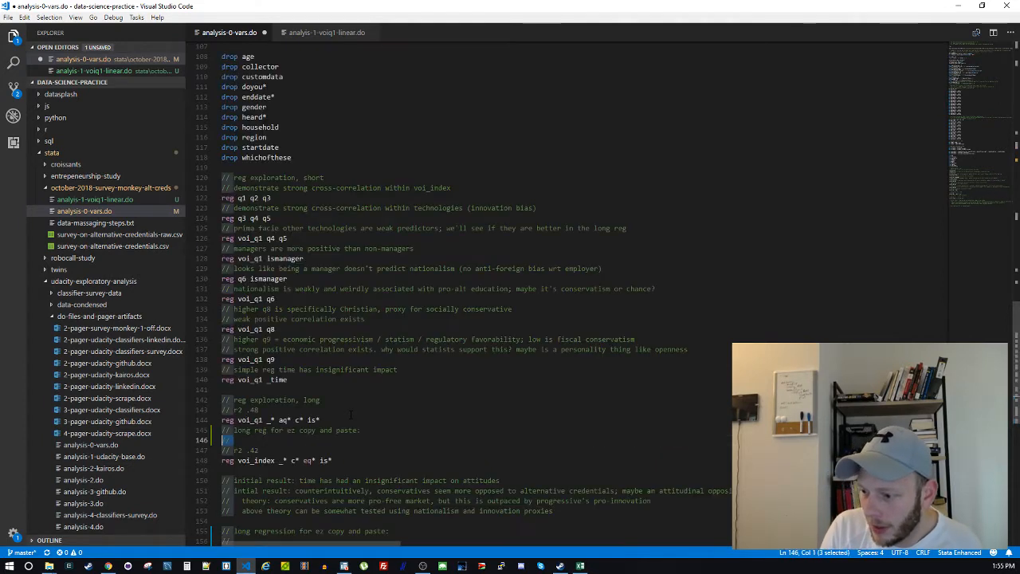
key(BackSpace)
key(BackSpace)
Delete the "long regression for ez copy and paste" comment and the empty comment line at the end of the file, and save it
key(Down)
key(Down)
key(Down)
key(Down)
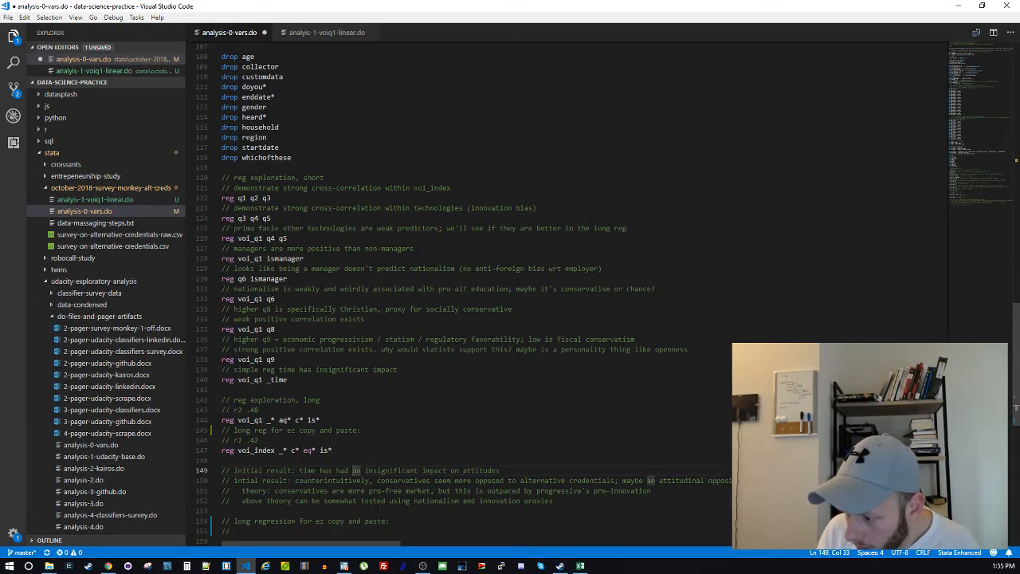
key(ctrl+End)
key(shift+Up)
key(shift+Up)
key(BackSpace)
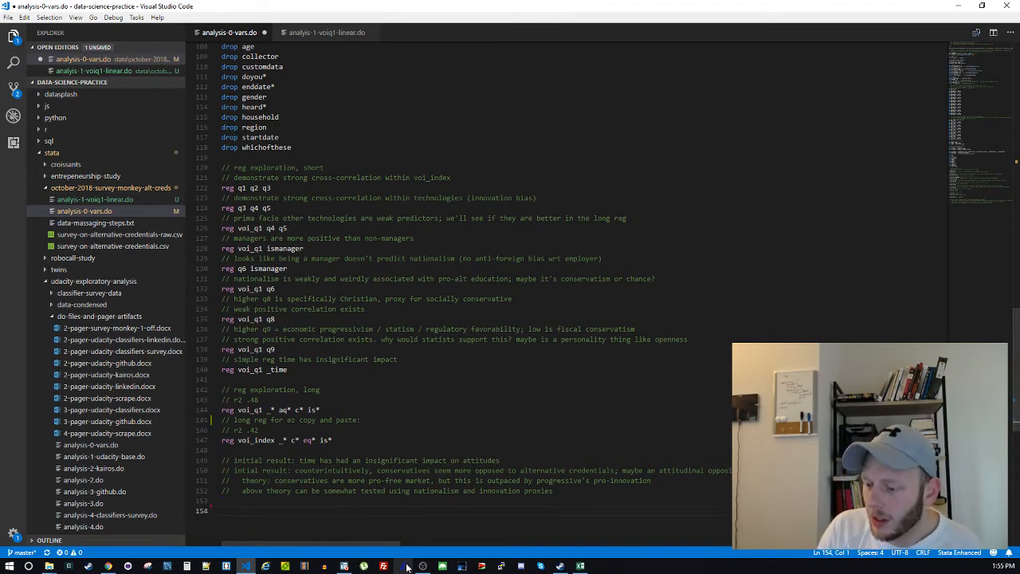
key(ctrl+s)
Look through analysis.do in the do-files-and-pager-artifacts folder for a reference regression layout and close it
click(444, 188)
scroll(102, 474, down, 1)
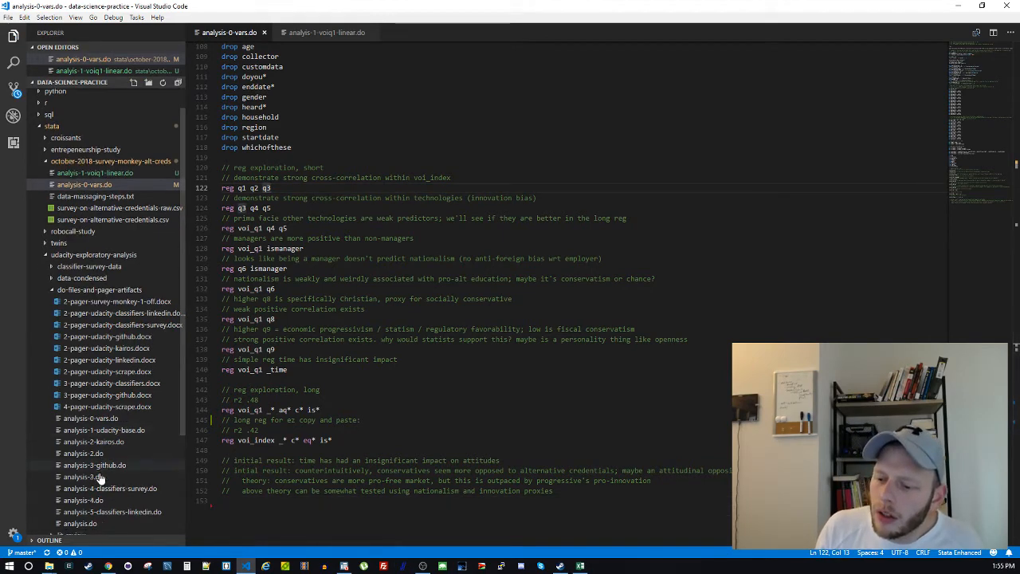
click(94, 526)
key(ctrl+a)
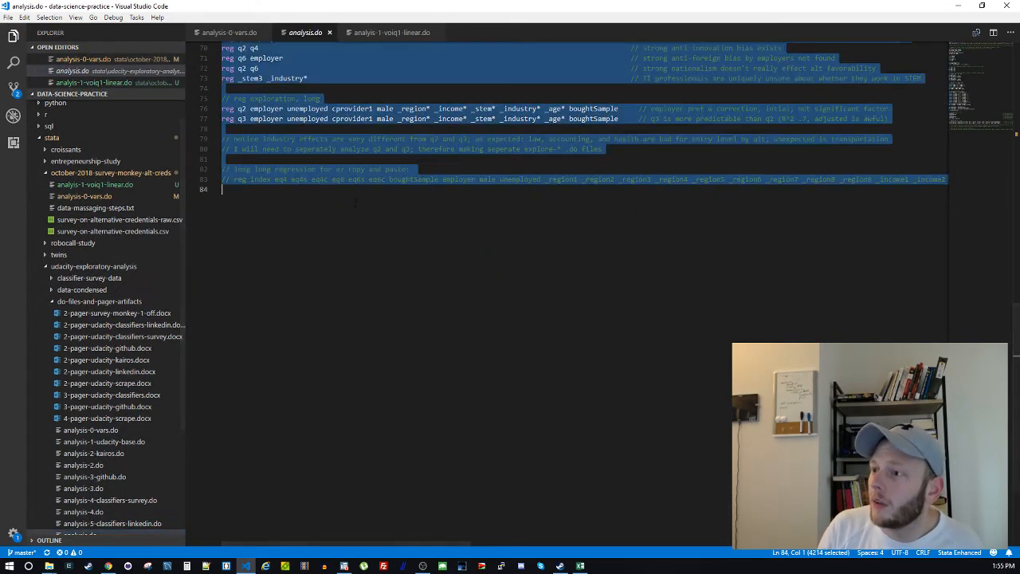
key(ctrl+Home)
middle_click(311, 36)
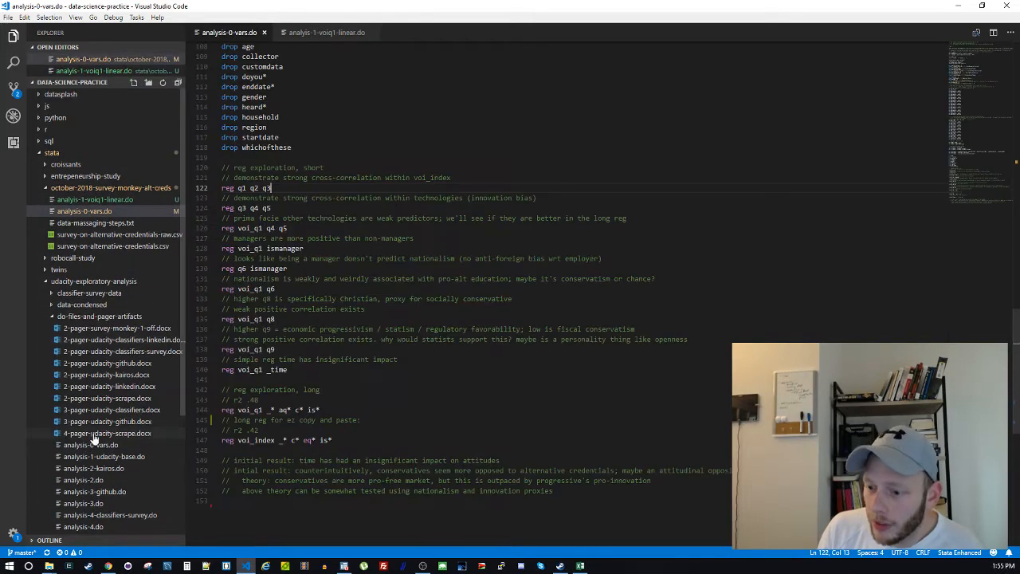
Open analysis-1-udacity-base.do and examine the d1long comment block and its regression at the start of the file
click(104, 459)
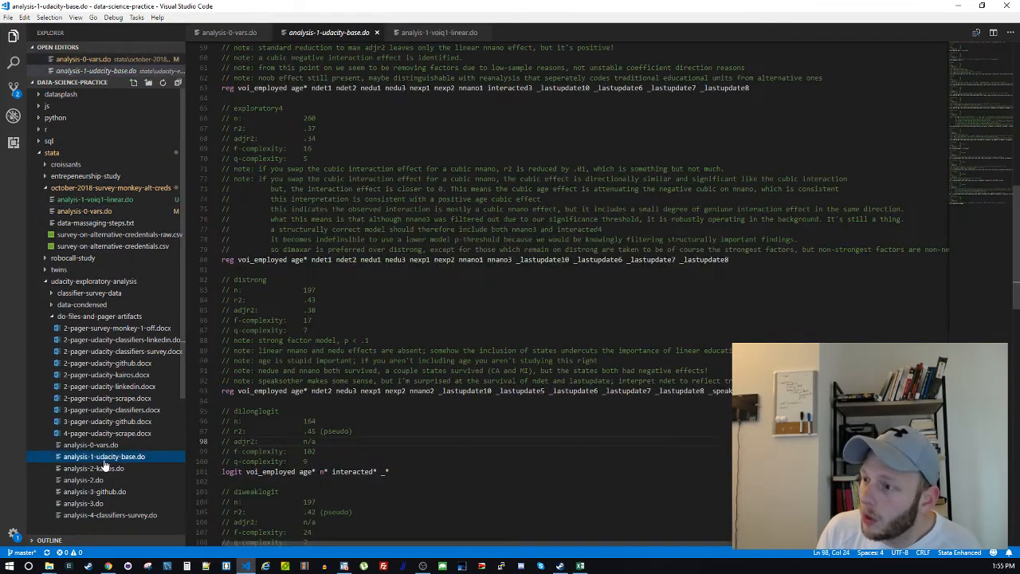
key(ctrl+a)
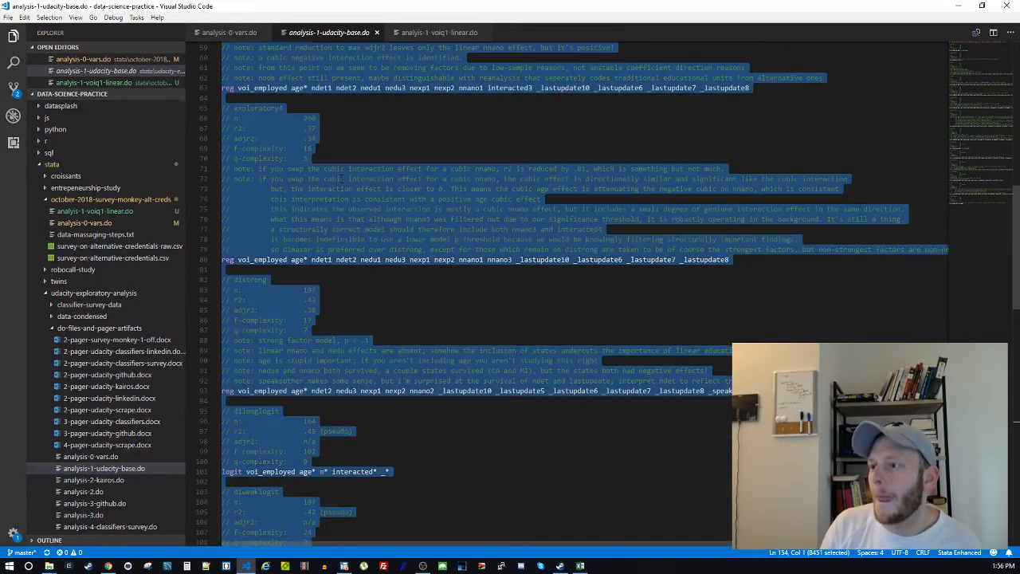
key(ctrl+Home)
double_click(245, 67)
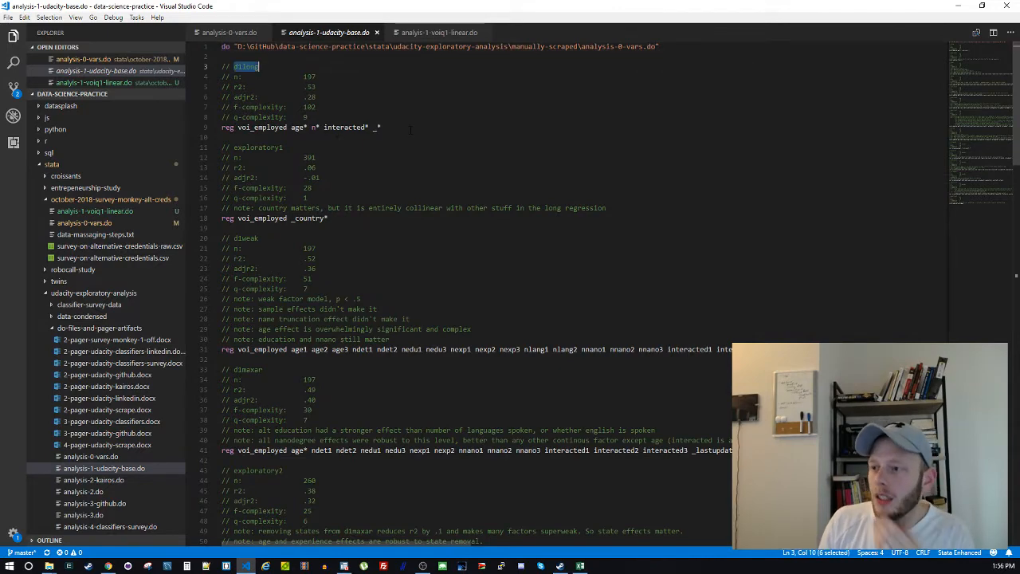
click(383, 127)
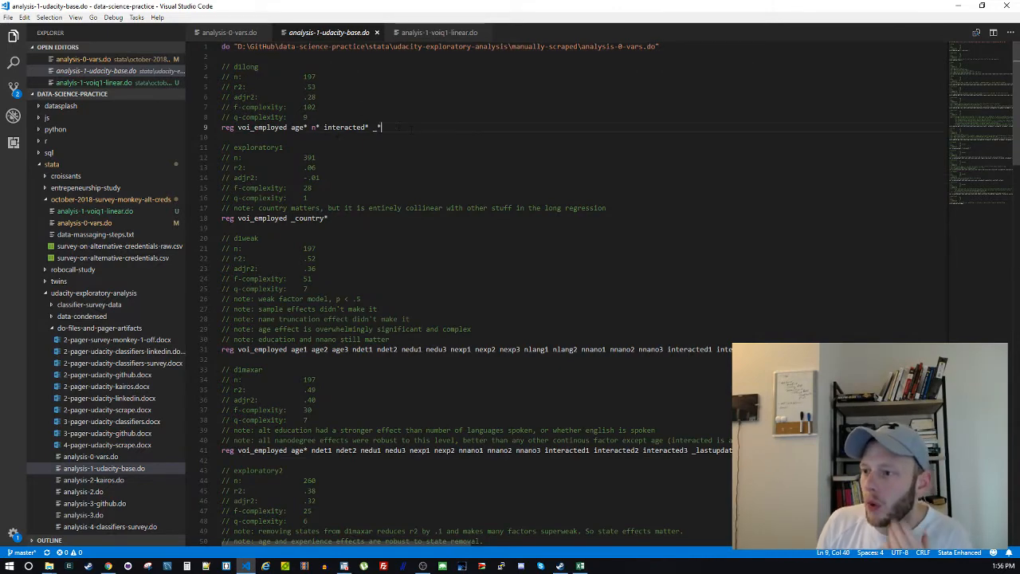
Copy the d1long comment block from its name through the q-complexity line in analysis-1-udacity-base.do
click(228, 33)
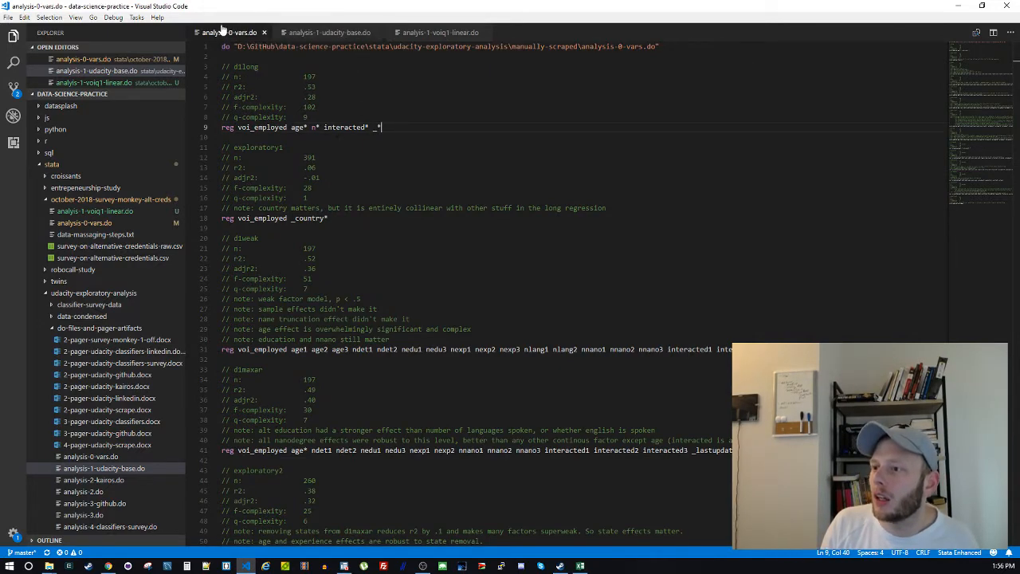
key(ctrl+Tab)
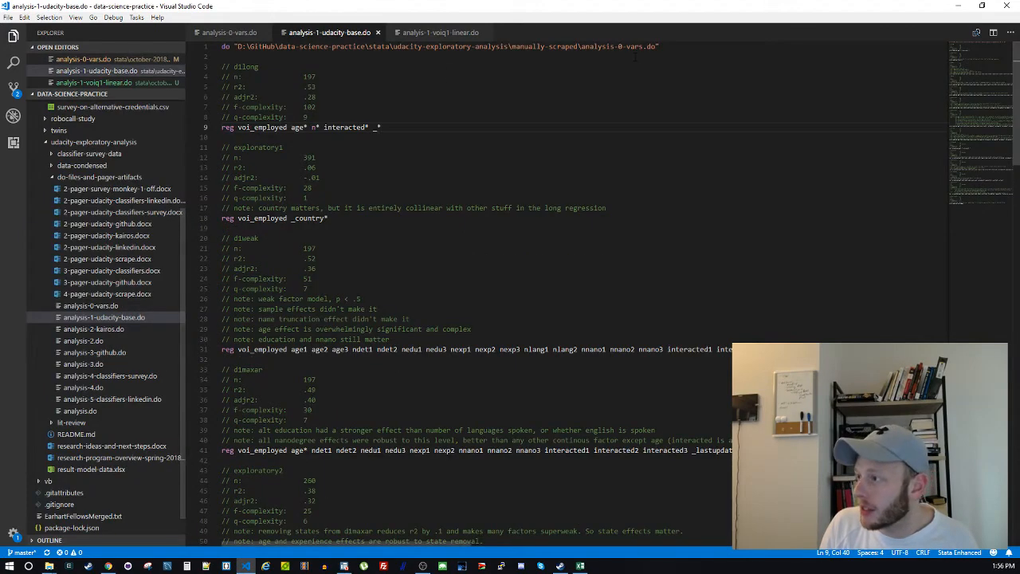
drag(636, 57, 621, 118)
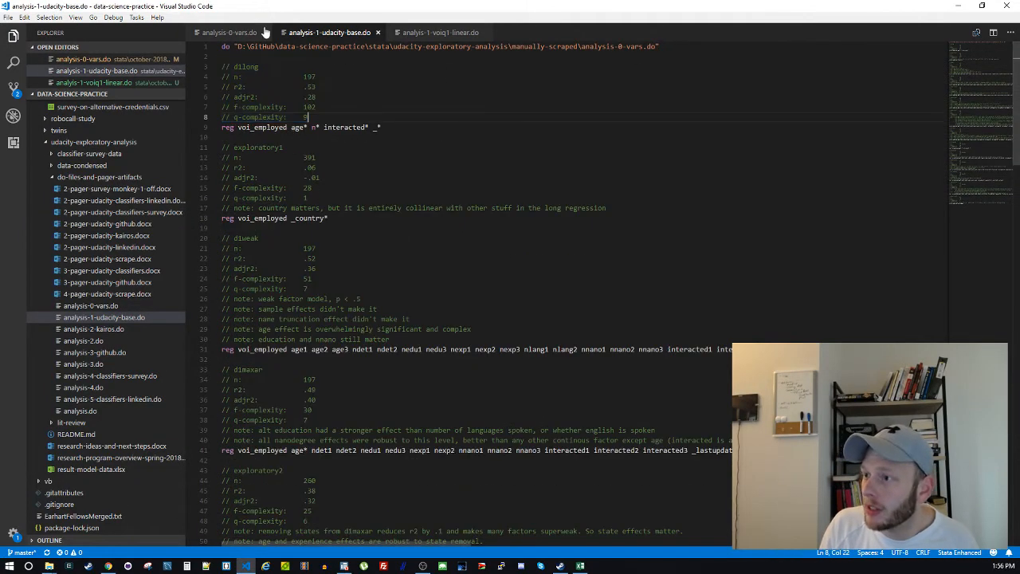
In analyis-1-voiq1-linear.do, add blank lines above the regression and enter the opening comment "// note: voi_q1 linear regression analysis"
click(228, 33)
click(447, 33)
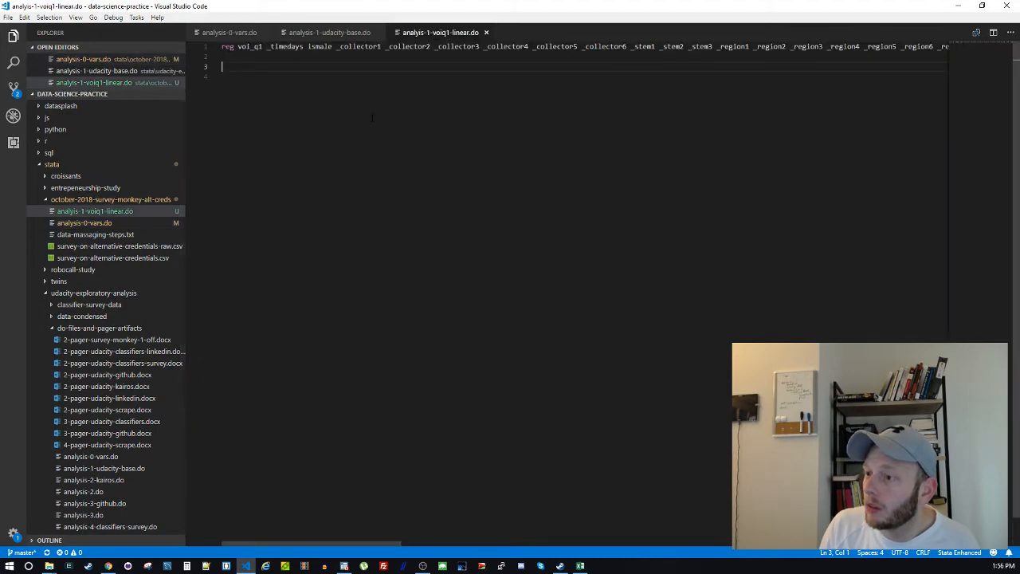
key(Return)
key(Return)
key(Up)
key(Up)
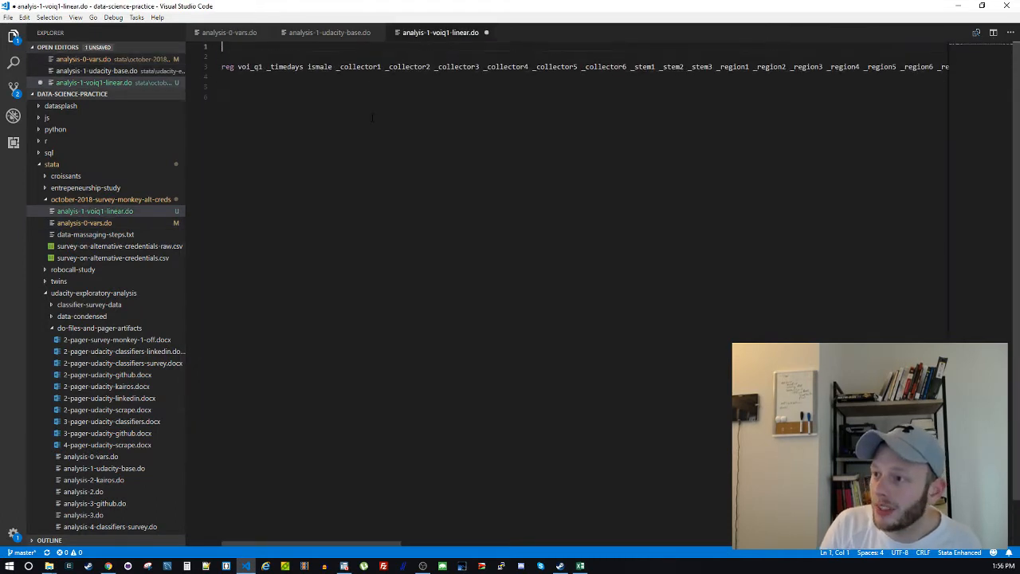
text(// note:)
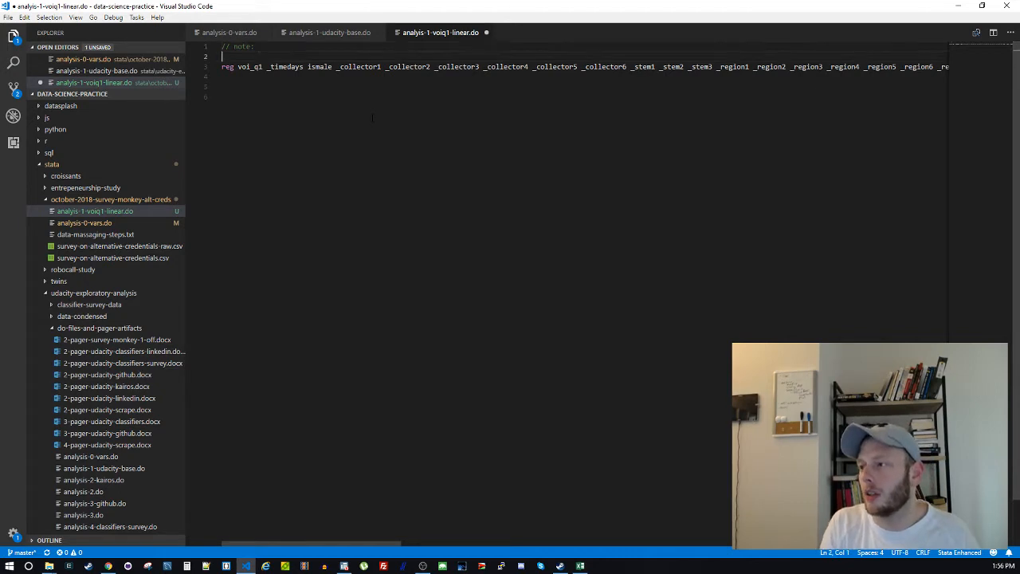
key(Return)
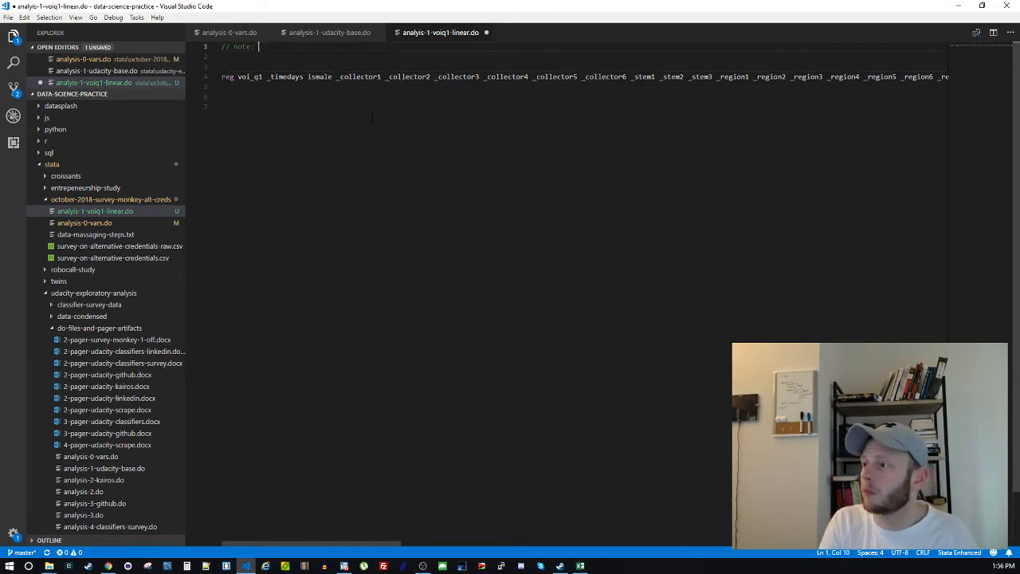
text(voi_q)
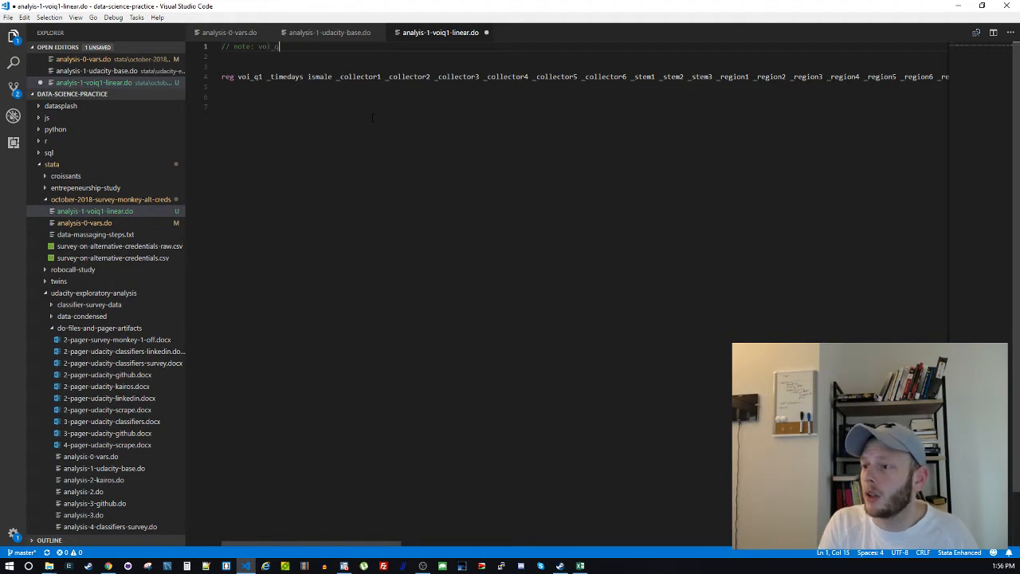
text(1 linear)
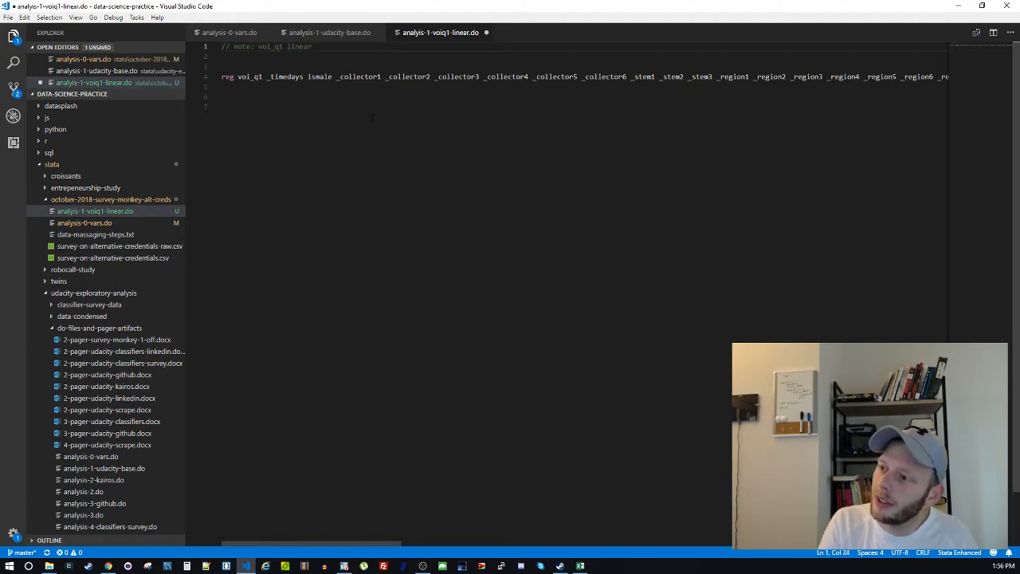
text( regre)
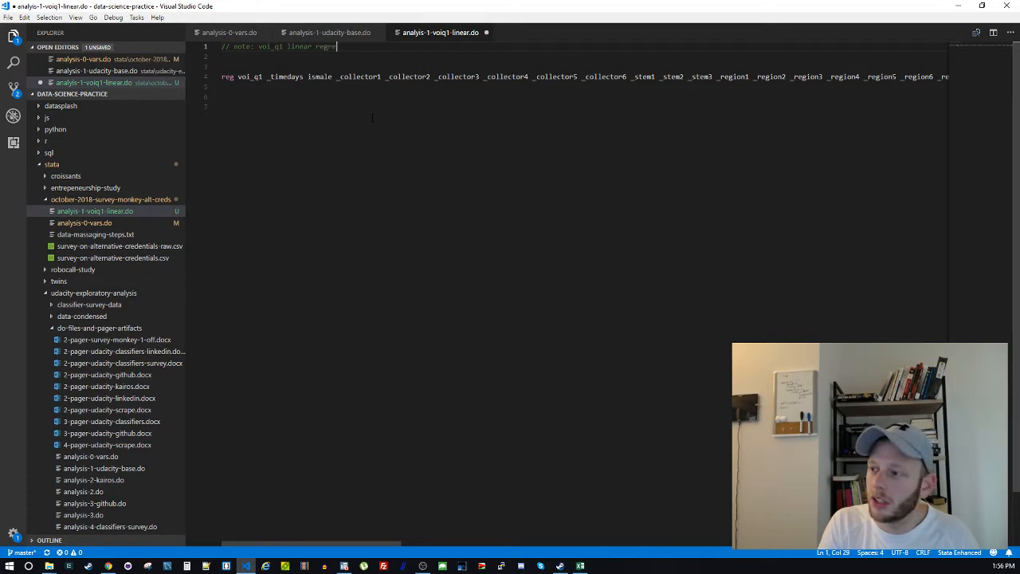
text(ssion analysis)
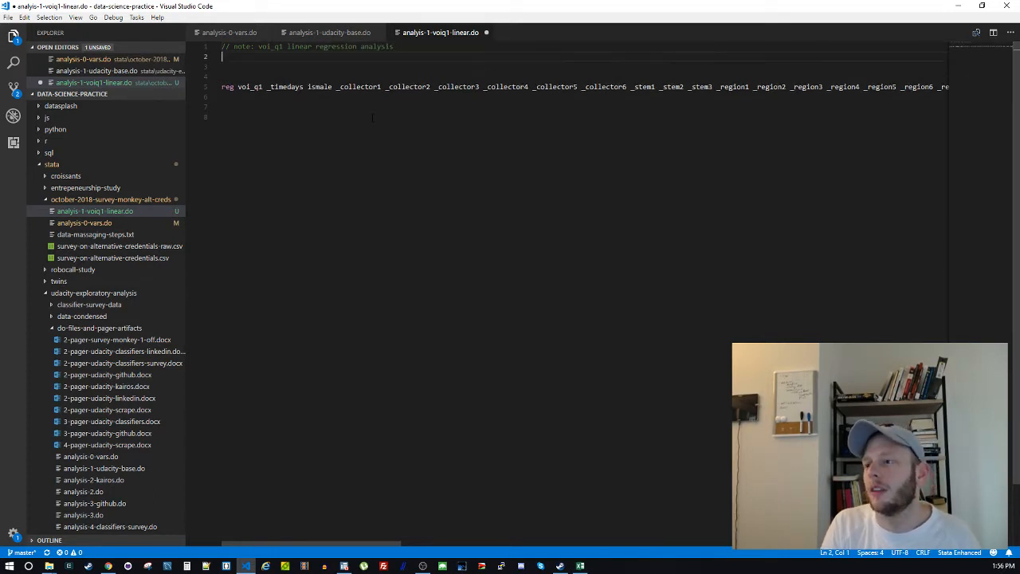
Paste the copied d1long comment block directly above the voi_q1 regression
text(// dilong // n:               197 // r2:              .53 // adjr2:           .28 // f-complexity:    102 // q-complexity:    9)
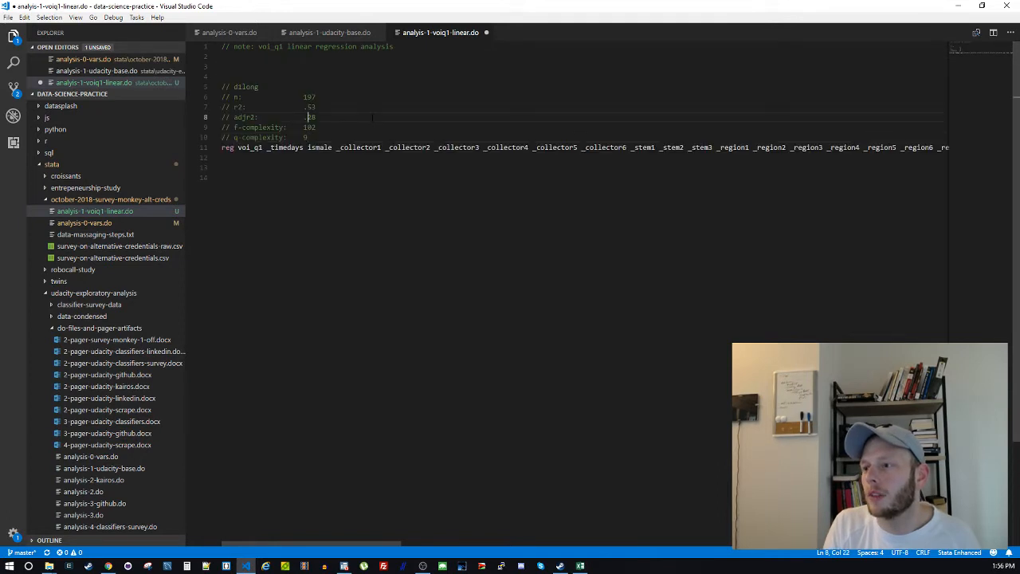
Add the second header comment "// long, weak, maxar, and strong for voi_q1; also some exploratory regressions", remove the surplus blank lines and save
key(Up)
key(Up)
key(Up)
key(End)
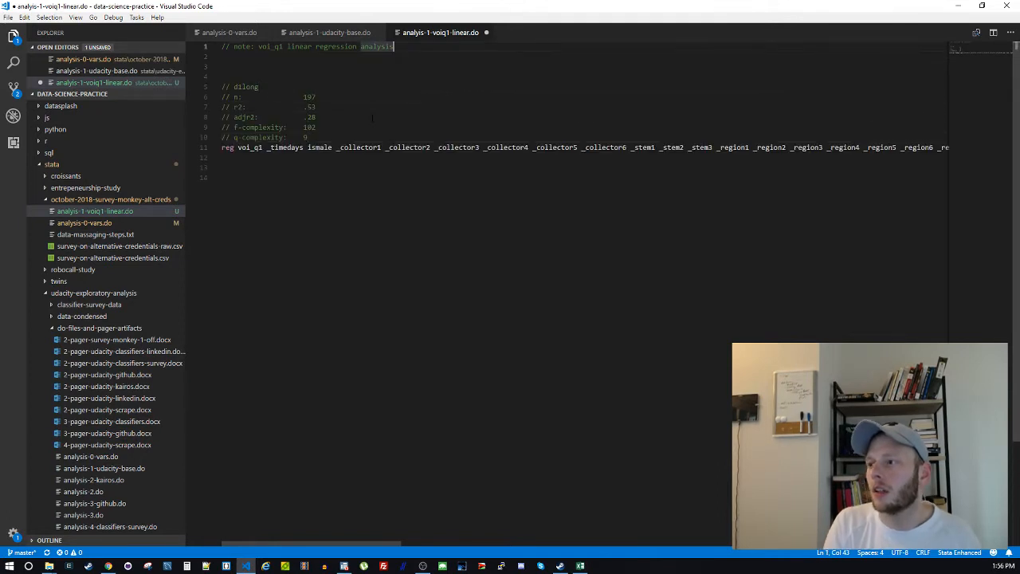
key(Return)
text(// long)
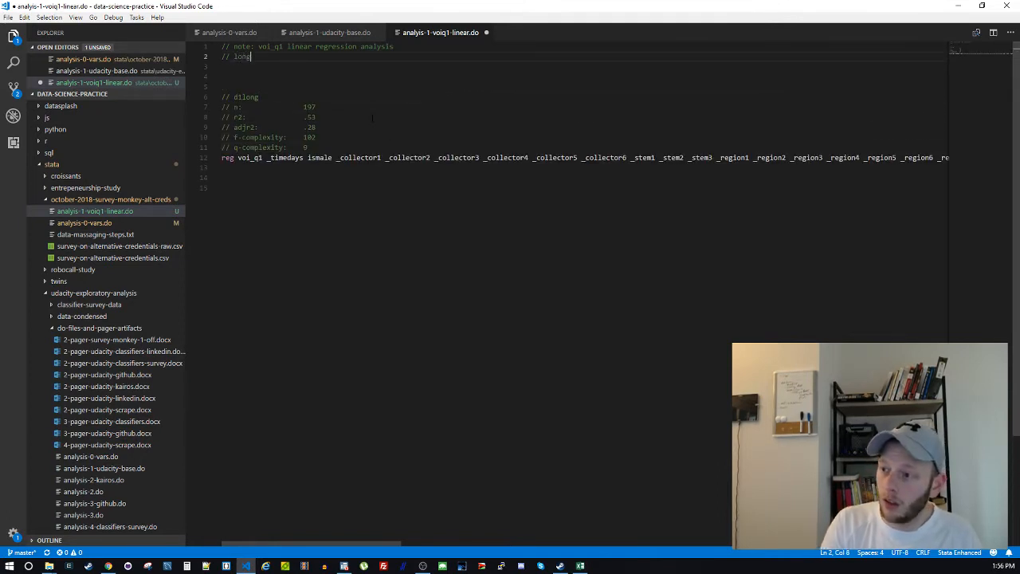
text(, weak,)
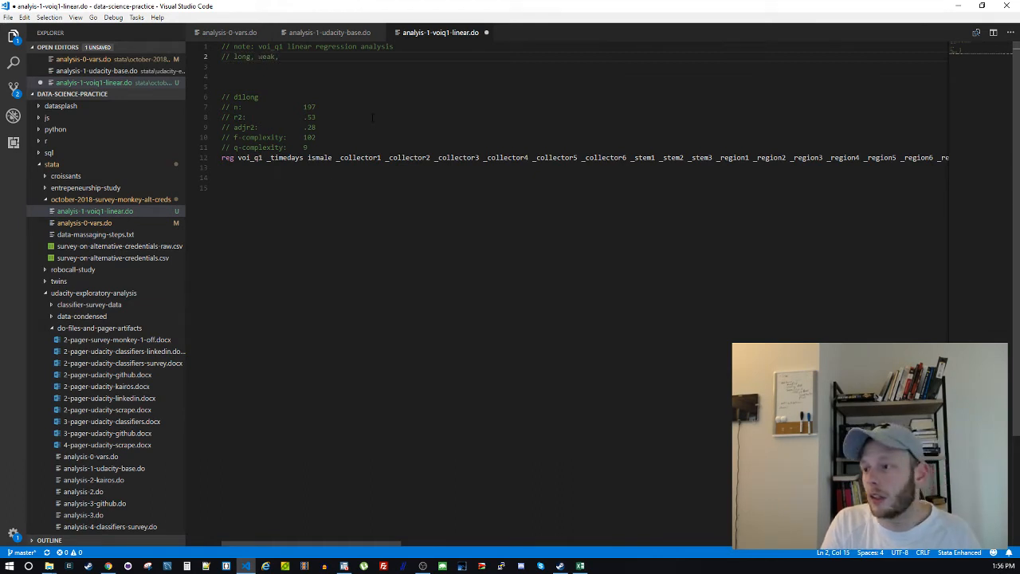
text( maxar, )
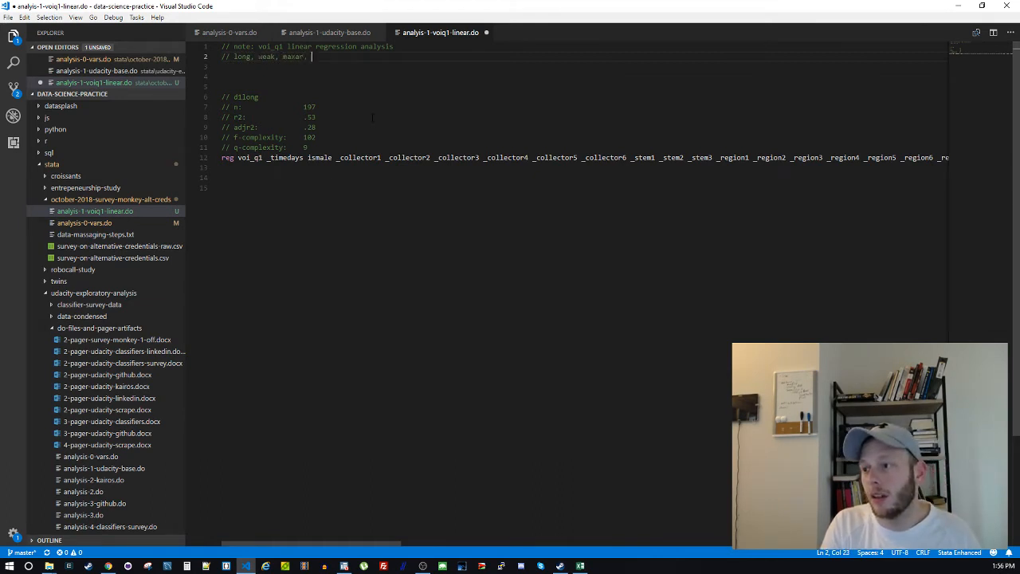
text(and strong )
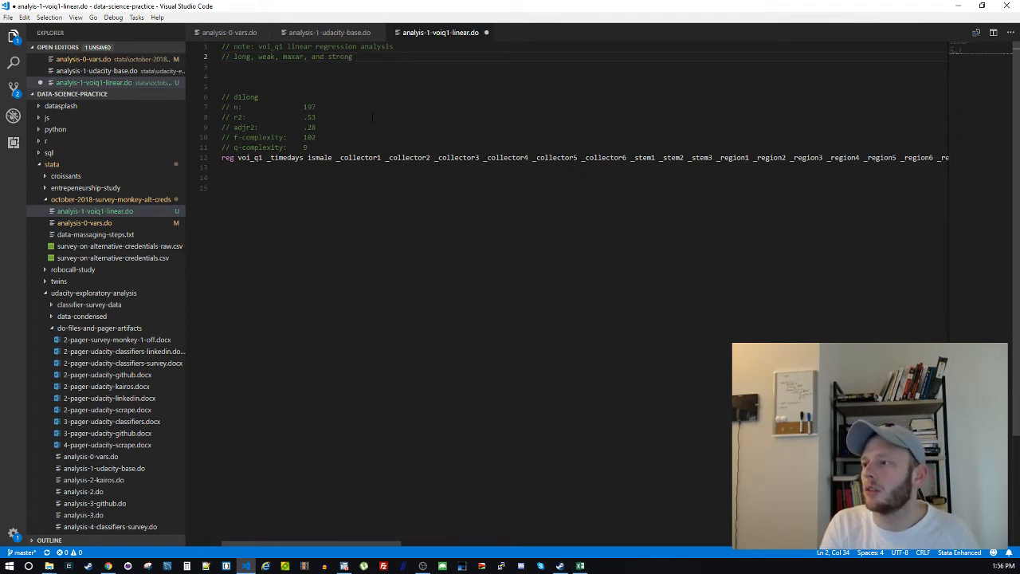
text(for voi)
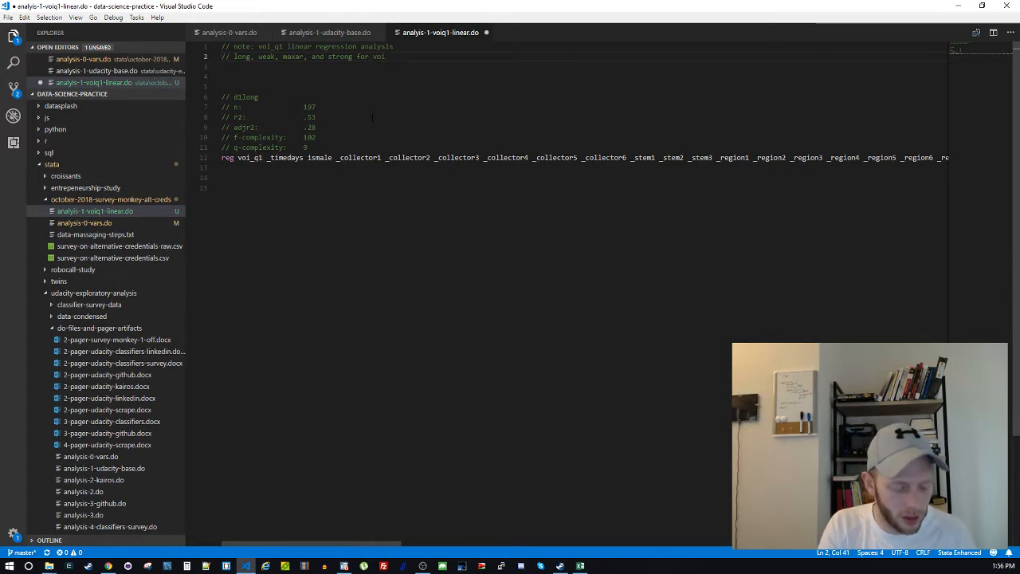
text(_q1; also)
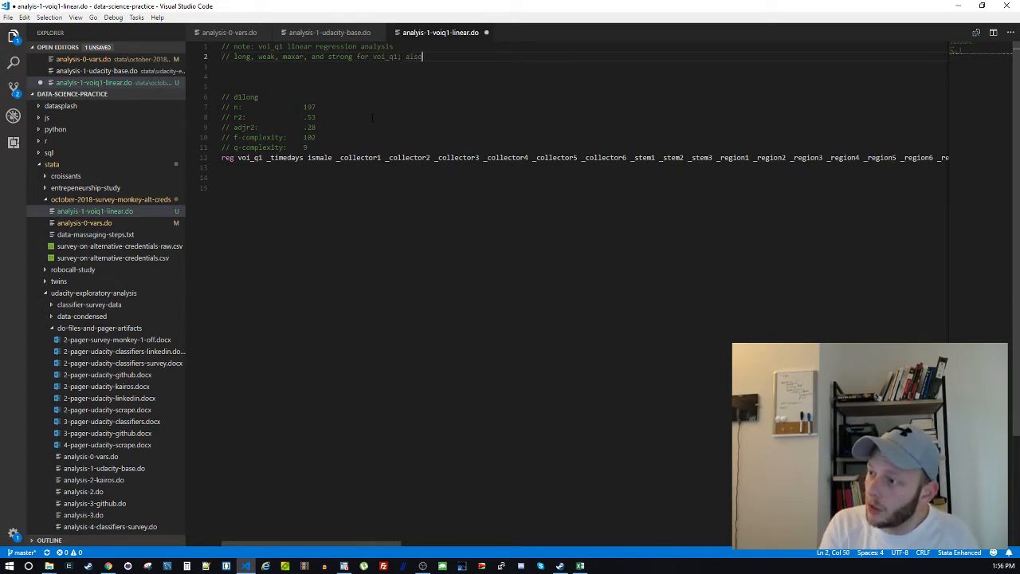
text( some explore)
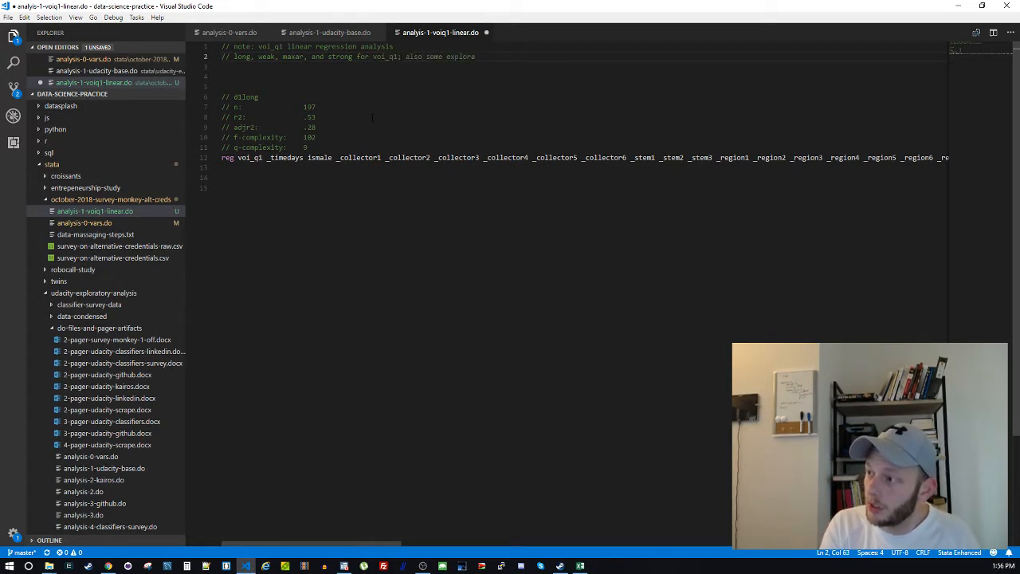
text(tory)
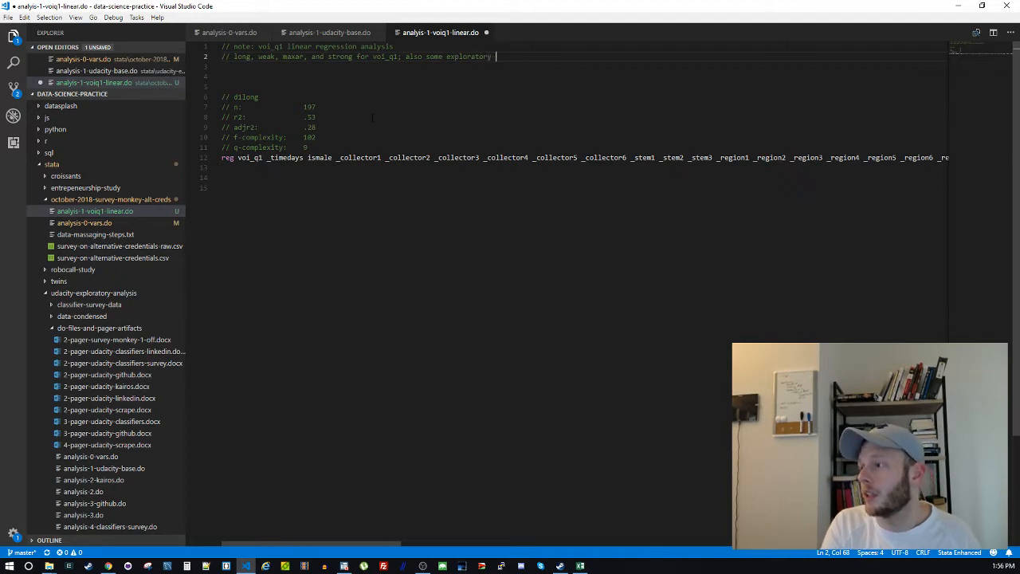
text( regressions)
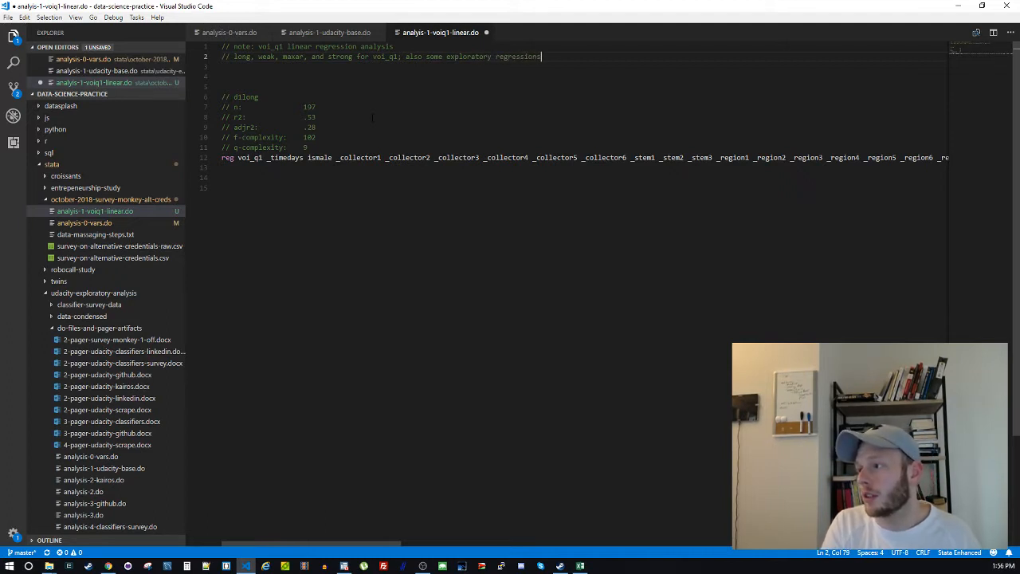
key(Delete)
key(Delete)
key(ctrl+s)
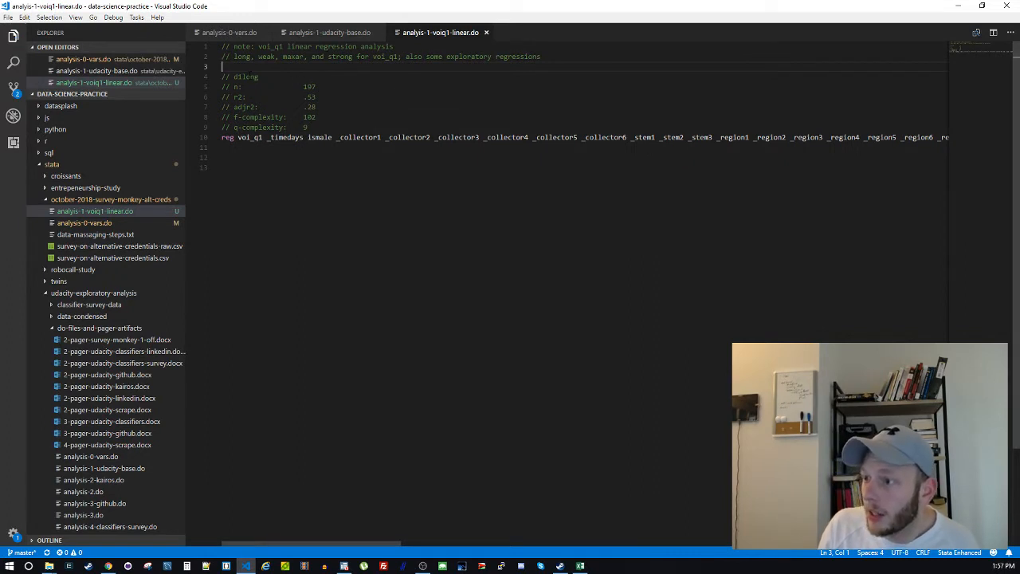
Rename the pasted comment block from d1long to voiq1long and save the file
double_click(246, 77)
text(voi)
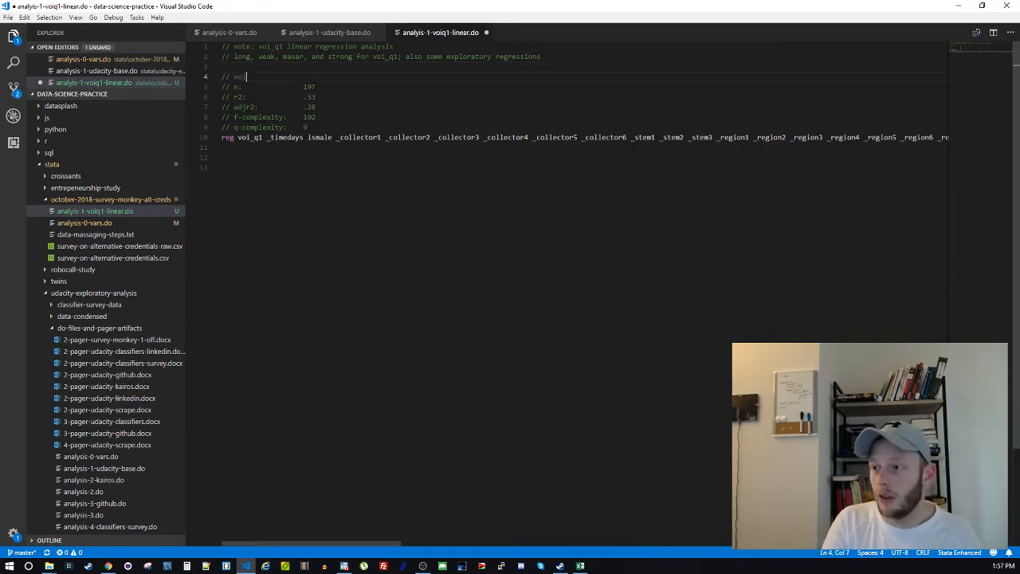
text(_q1_lo)
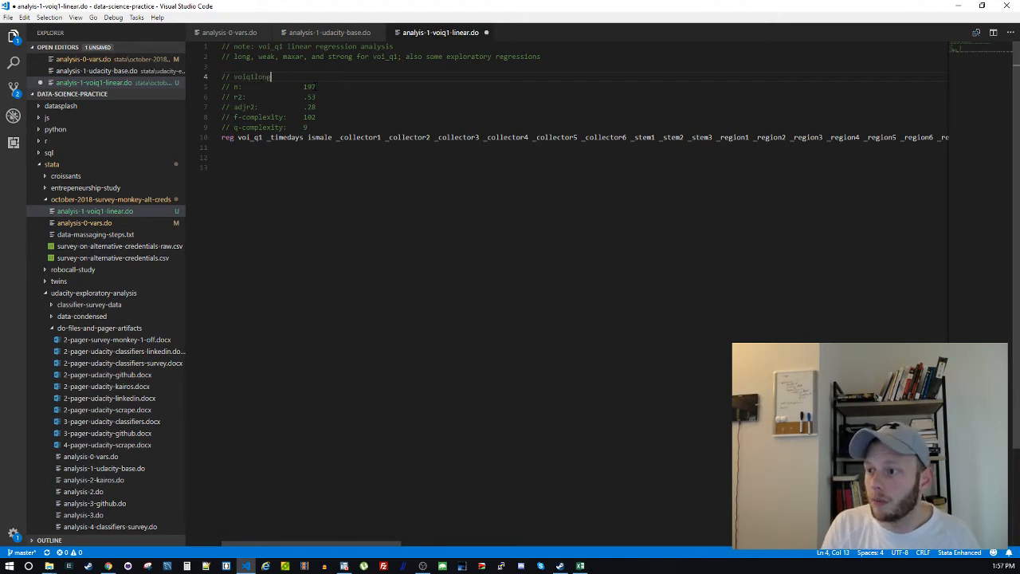
key(ctrl+s)
key(Up)
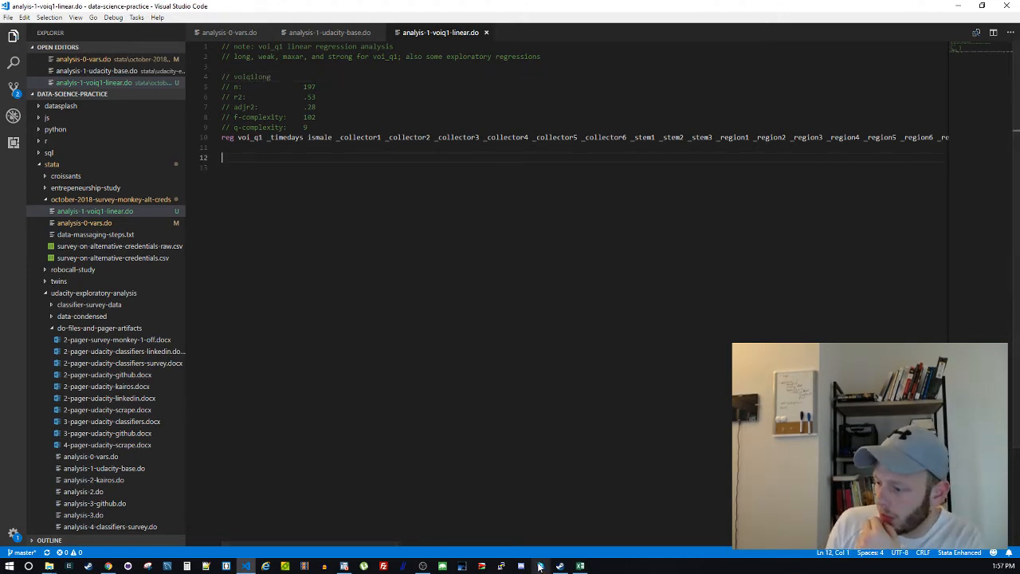
click(255, 137)
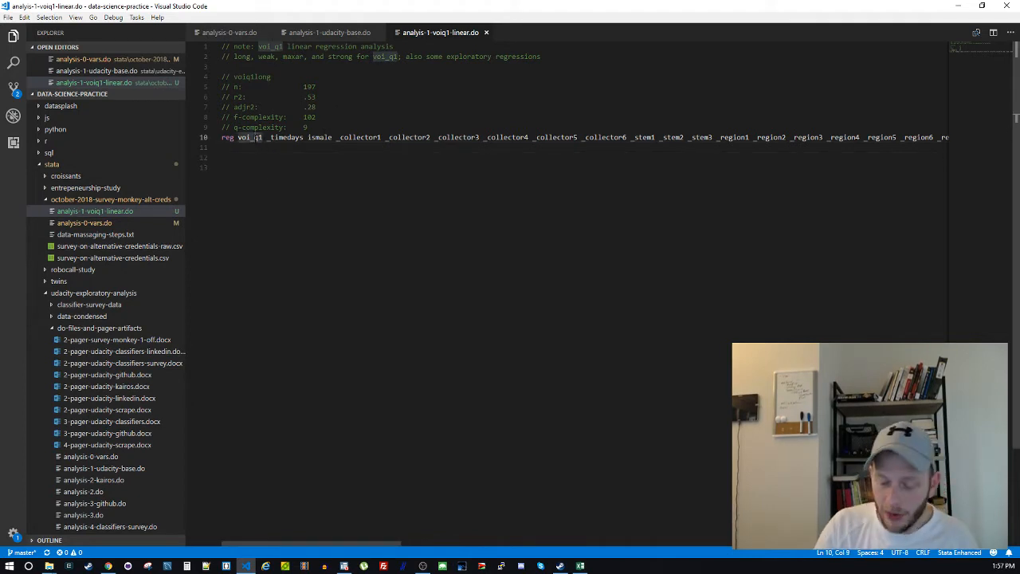
key(End)
key(shift+Home)
key(ctrl+x)
key(ctrl+z)
click(295, 162)
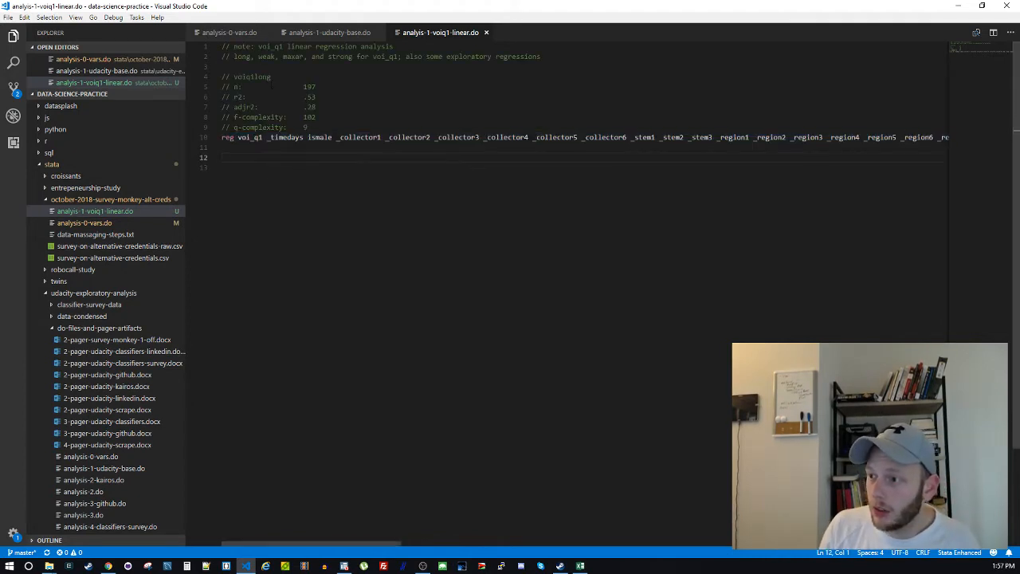
In analysis-0-vars.do, add the comment "// identical to voiq1long" beneath the "reg exploration, long" heading
double_click(252, 77)
click(231, 32)
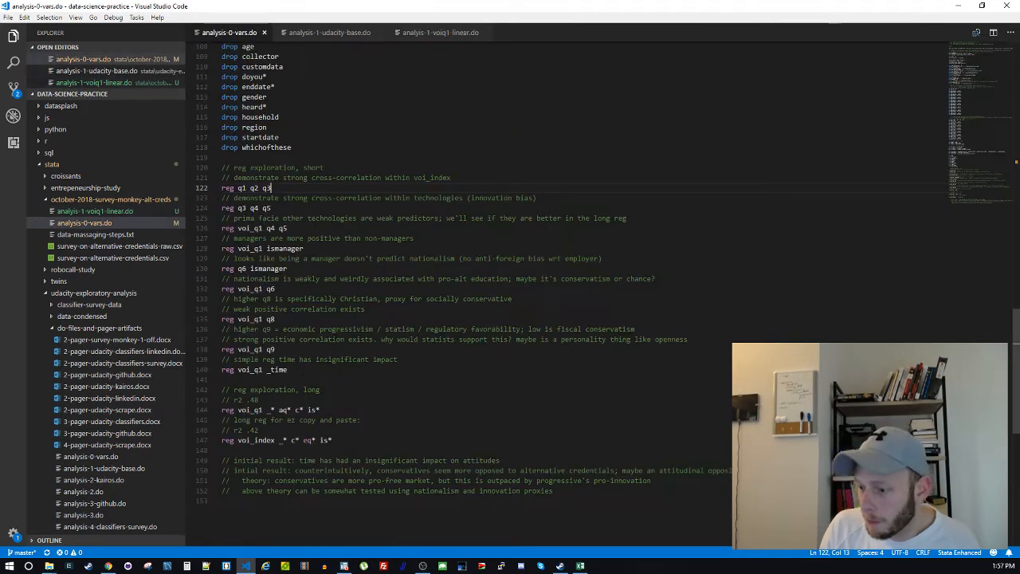
click(344, 410)
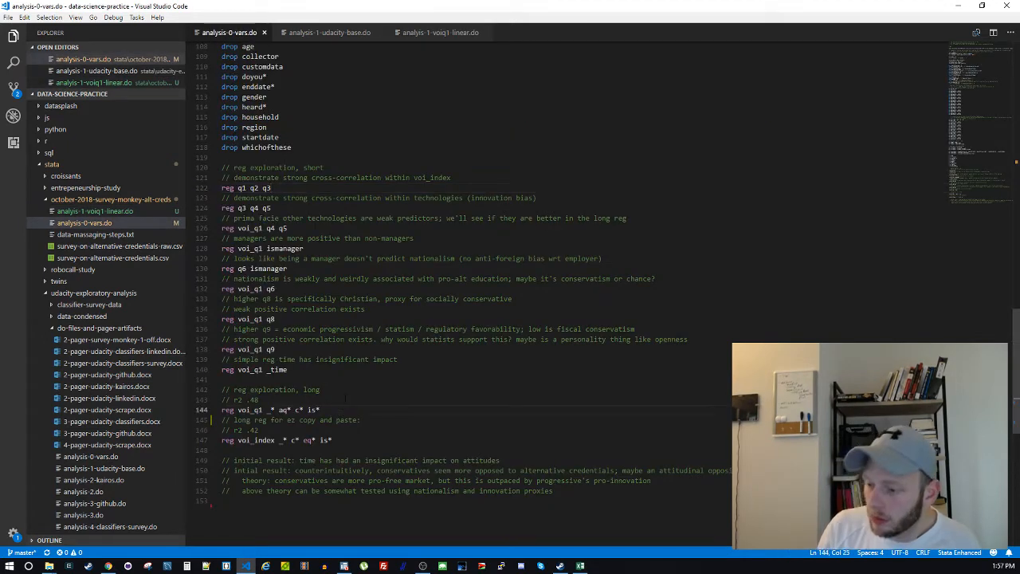
key(Return)
key(BackSpace)
key(Up)
key(Up)
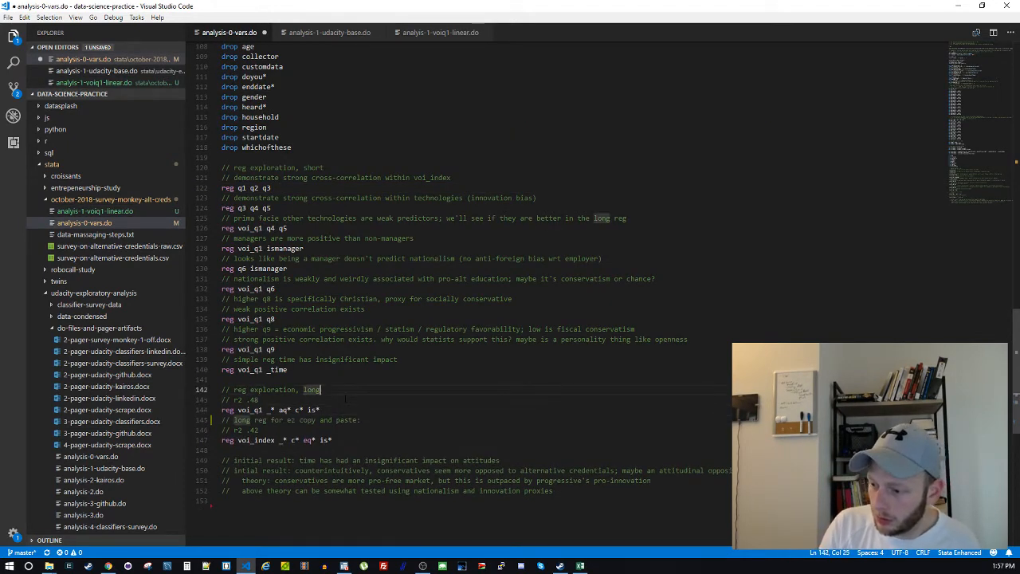
key(Return)
text(// identific)
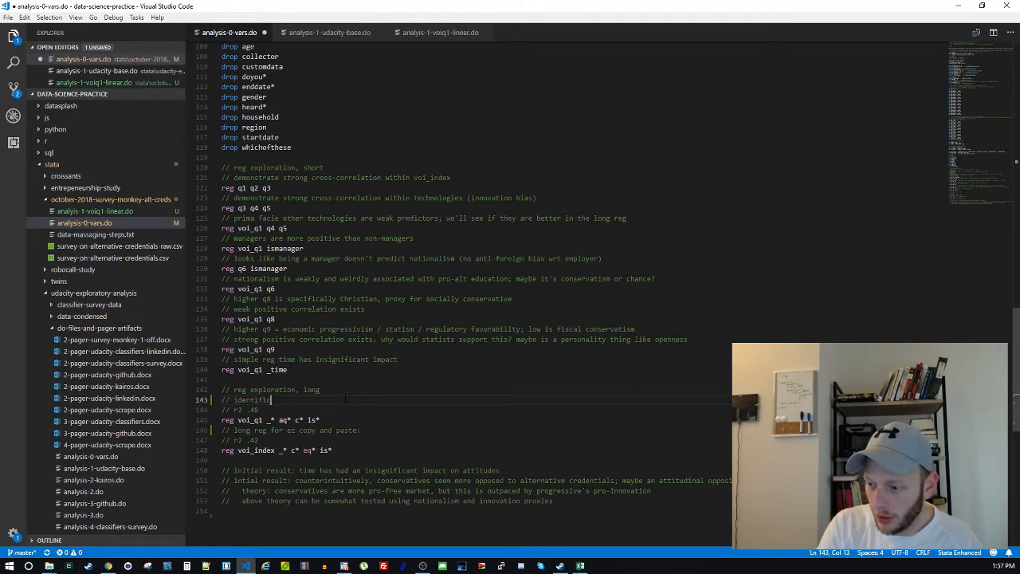
key(BackSpace)
key(BackSpace)
text(cal to voiq1long)
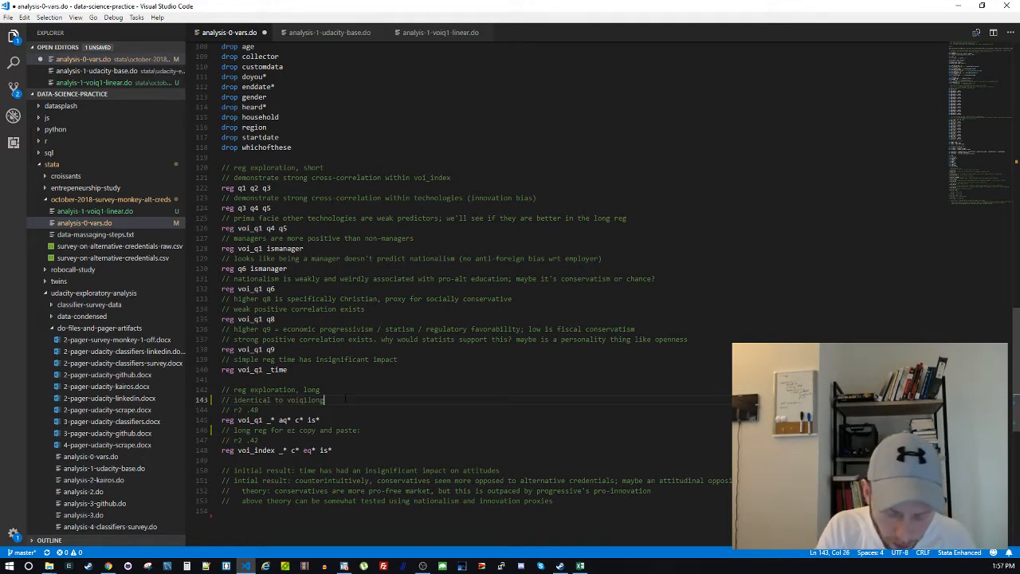
Extend the voiq1long comment with "; look there for long reg for ez copy and paste" and save the file
text(; loo< the)
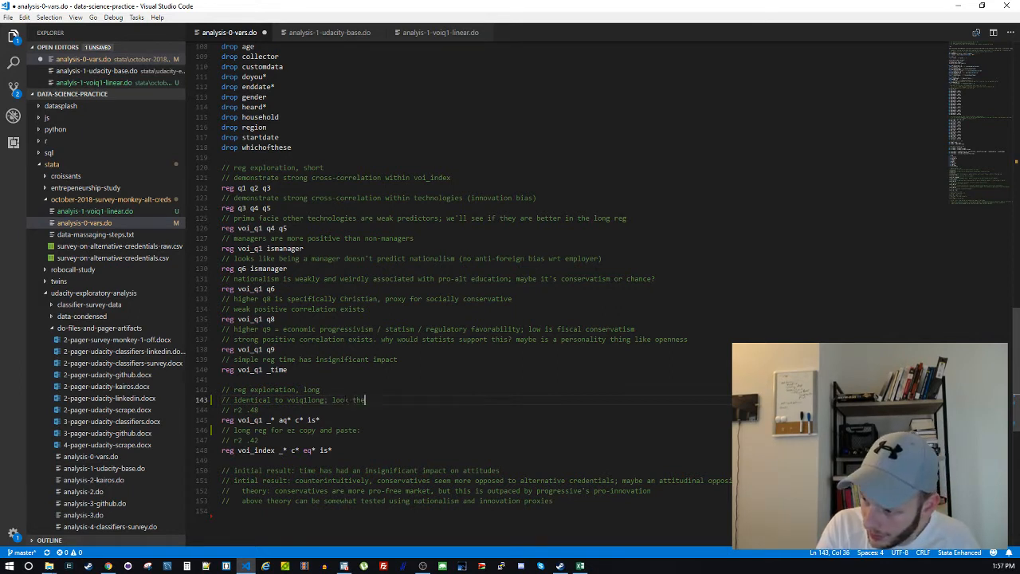
text(re for)
key(BackSpace)
key(BackSpace)
key(BackSpace)
key(BackSpace)
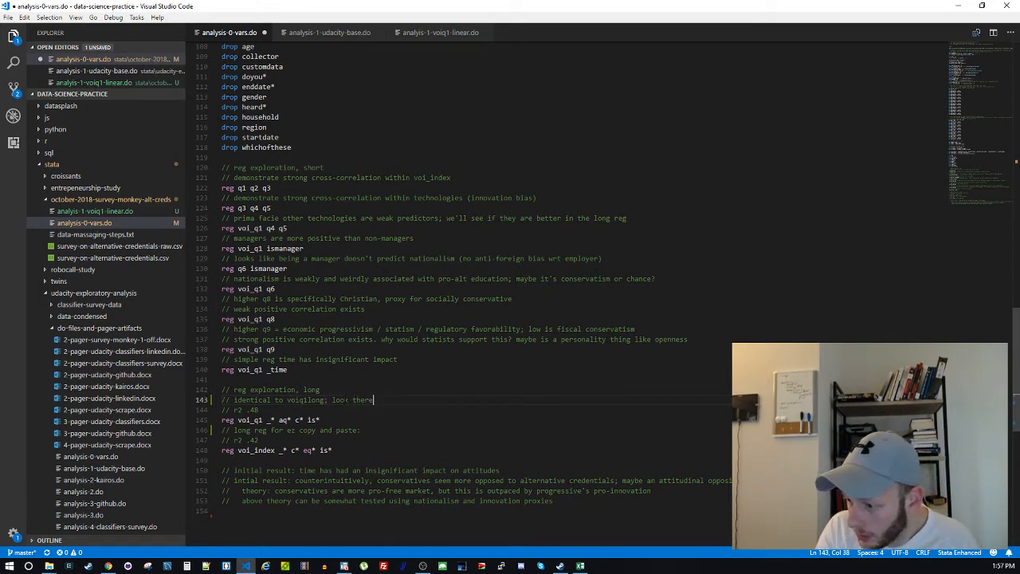
text(for lo)
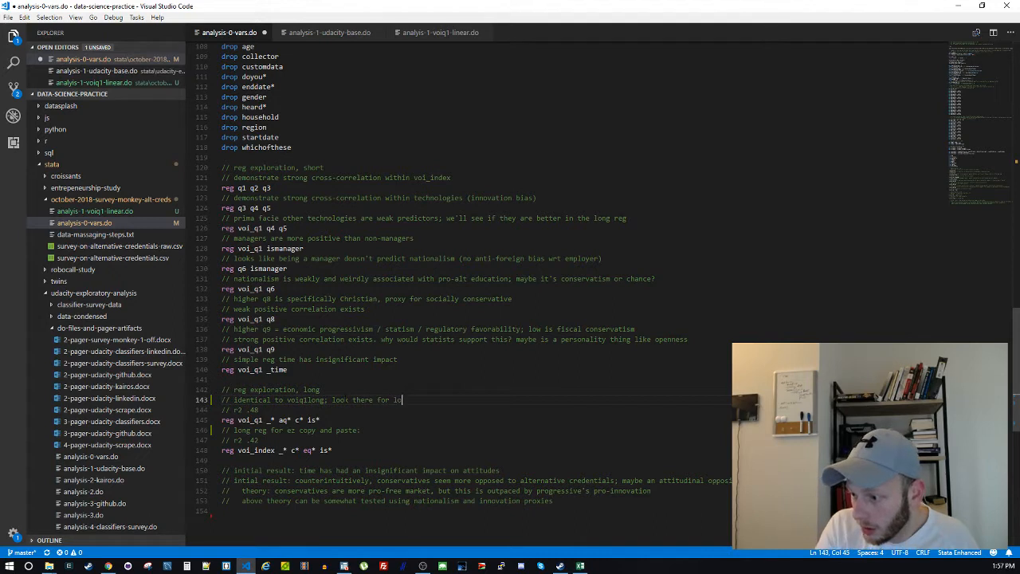
text(ng reg for rz c)
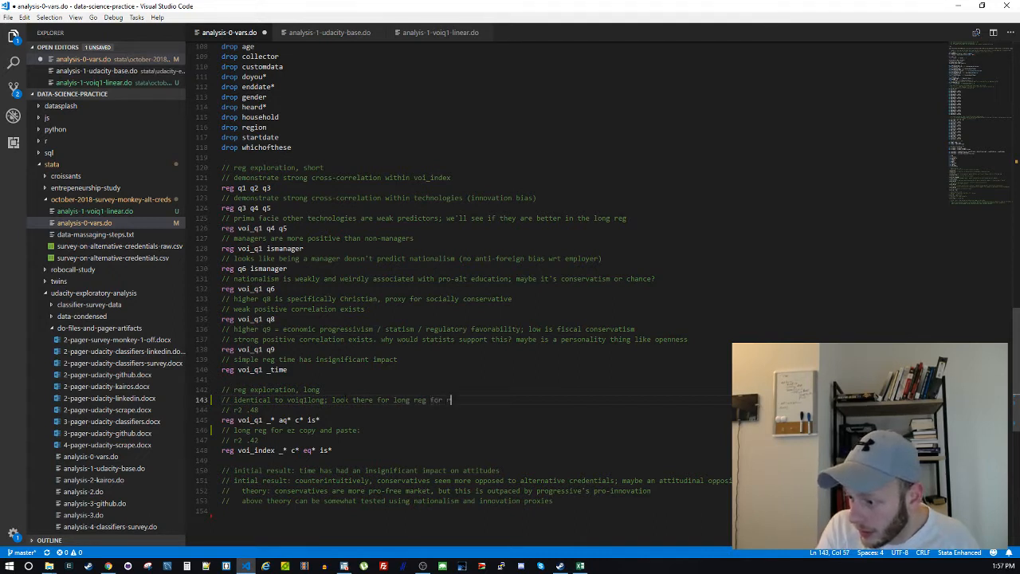
key(BackSpace)
key(BackSpace)
key(BackSpace)
key(BackSpace)
text(ez opcy)
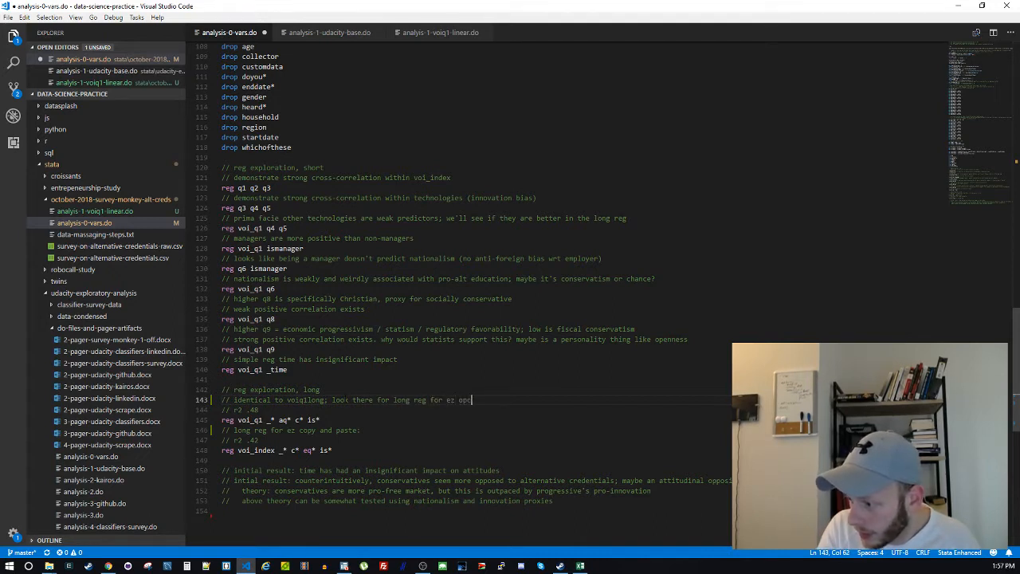
key(BackSpace)
key(BackSpace)
key(BackSpace)
key(BackSpace)
text(copy and paste)
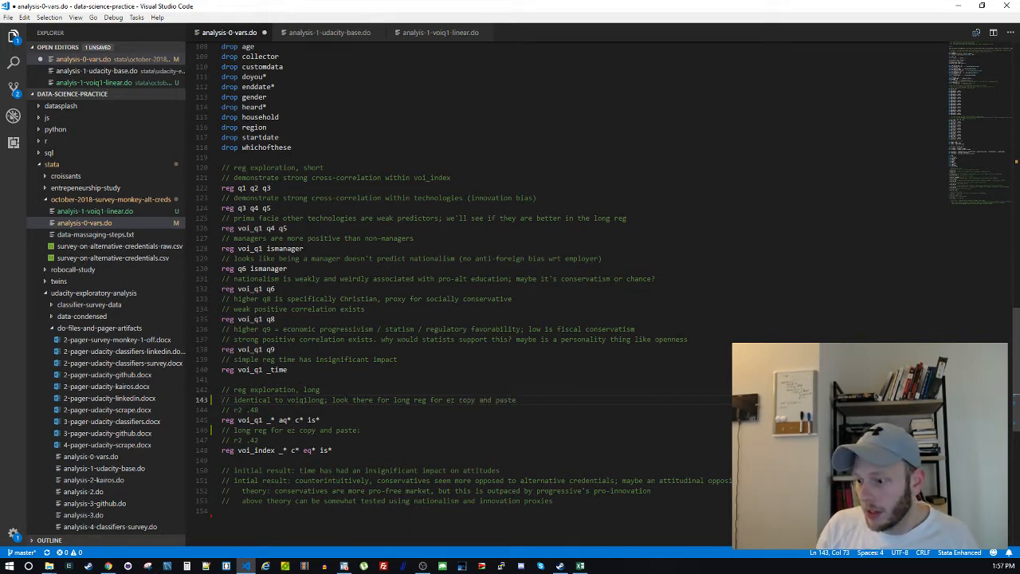
key(ctrl+s)
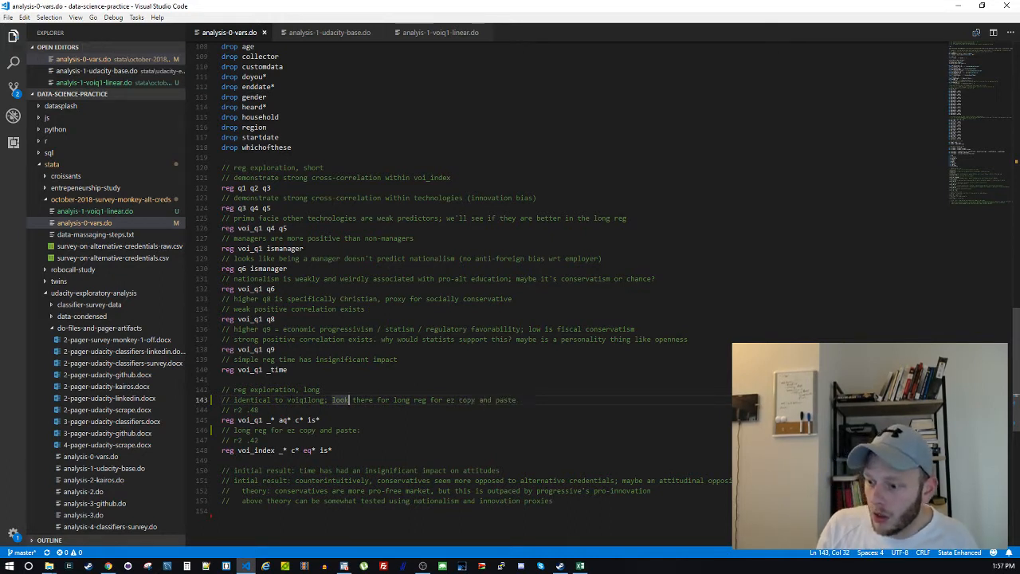
Duplicate the "identical to voiq1long" comment line beneath the "long reg for ez copy and paste:" comment, above the voi_index regression
double_click(306, 399)
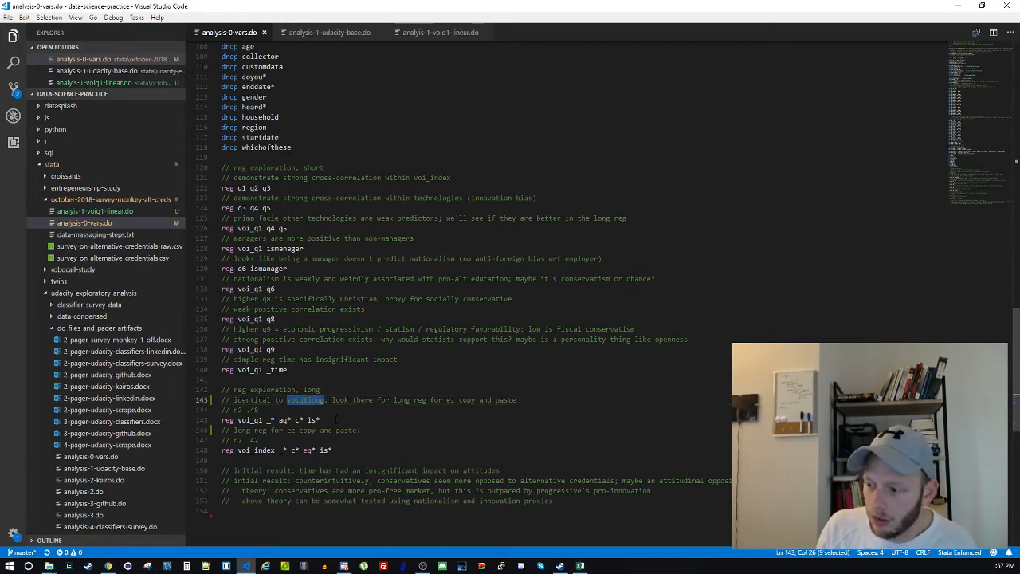
click(336, 419)
drag(335, 391, 523, 400)
key(ctrl+x)
key(ctrl+z)
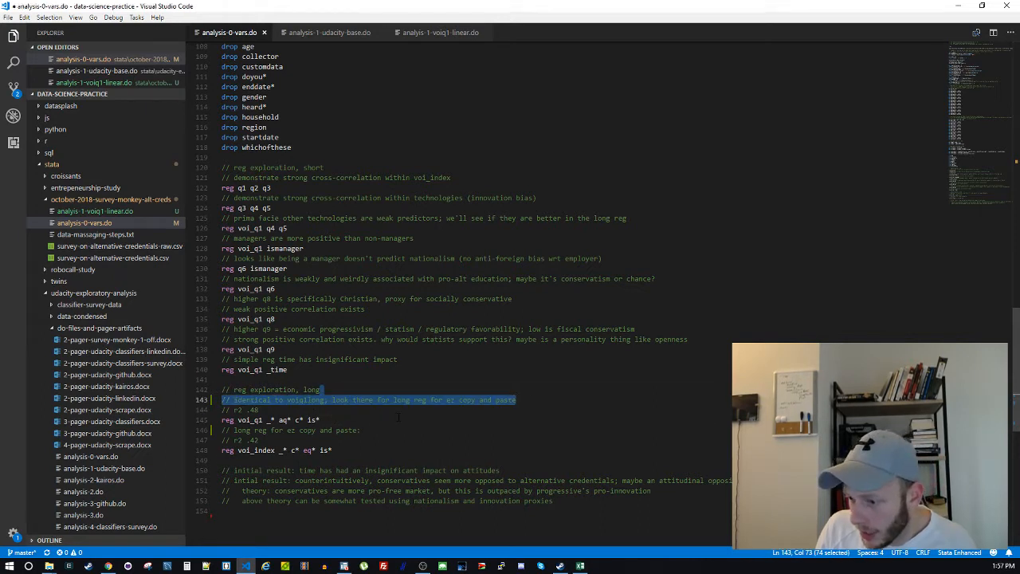
click(381, 423)
click(381, 431)
key(ctrl+v)
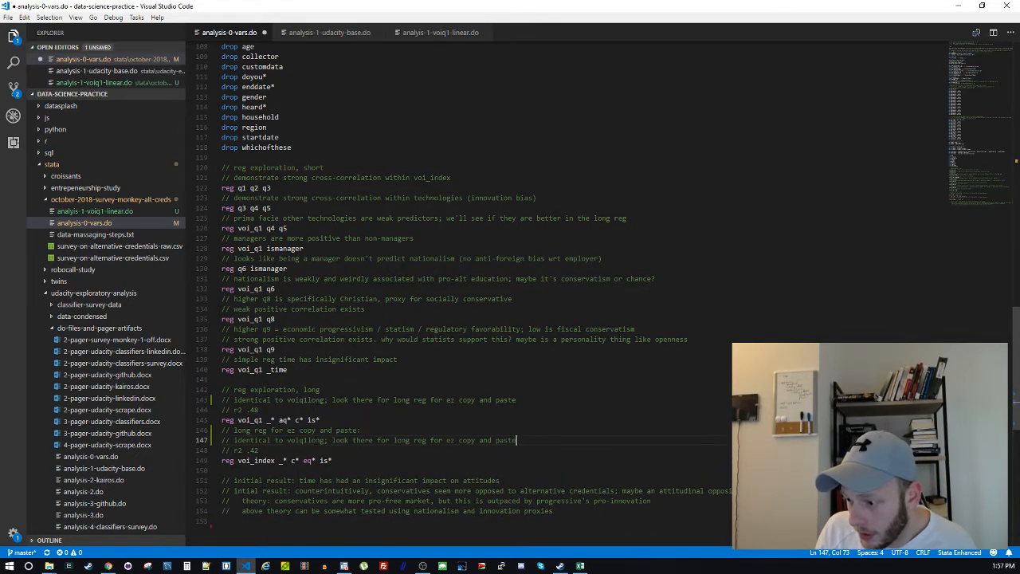
Change the regression name in the duplicated comment above the voi_index regression to voiindexlong
double_click(314, 440)
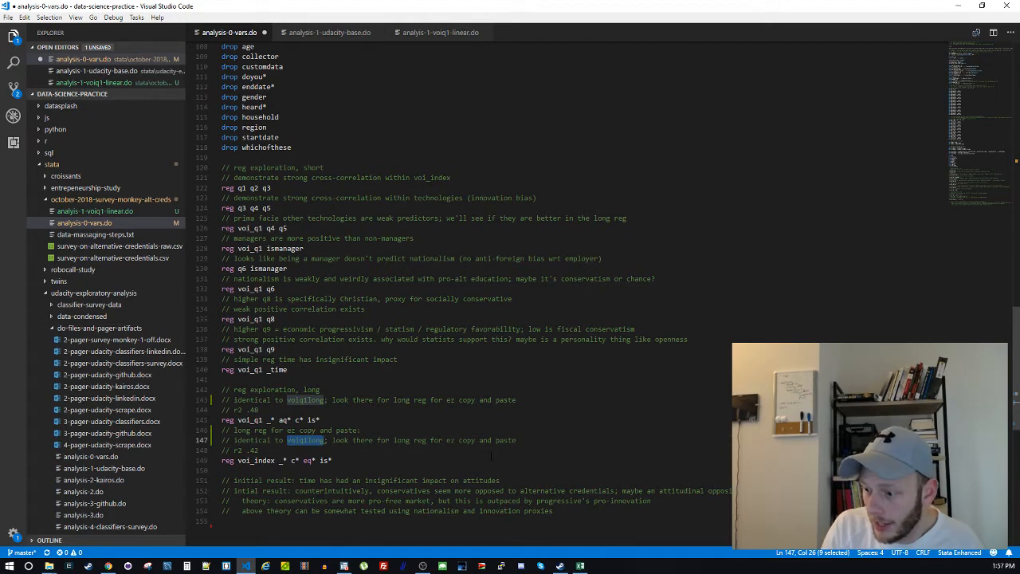
key(Left)
key(Right)
key(Right)
key(Right)
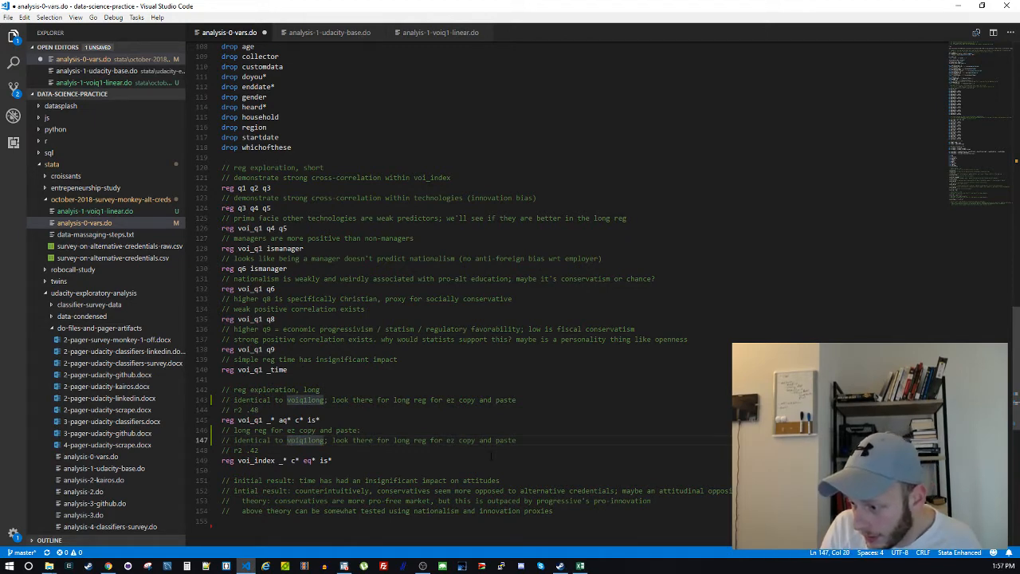
key(Delete)
key(Delete)
text(index)
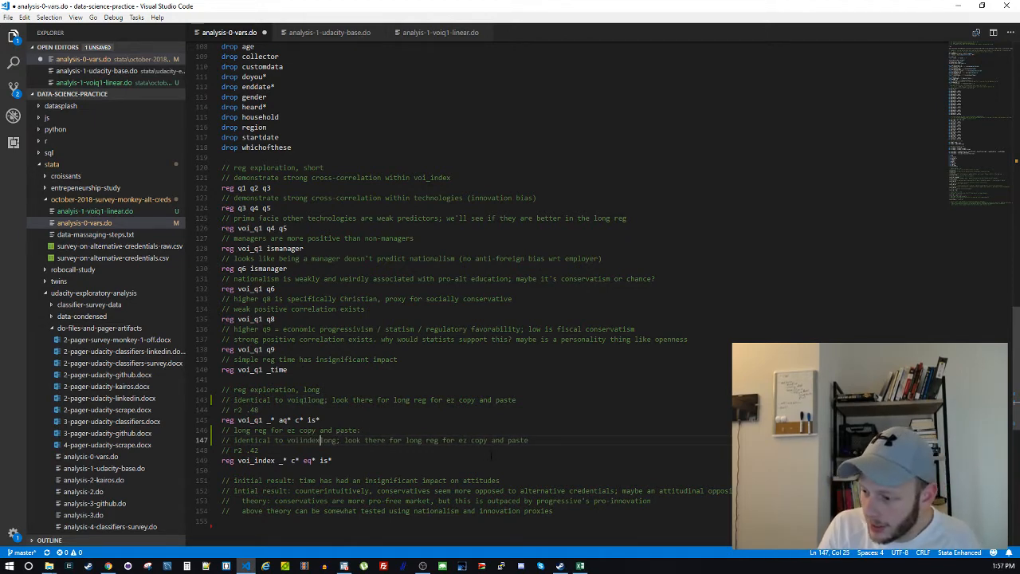
Save analysis-0-vars.do with the voiindexlong cross-reference comment in place
key(Up)
key(Up)
key(ctrl+s)
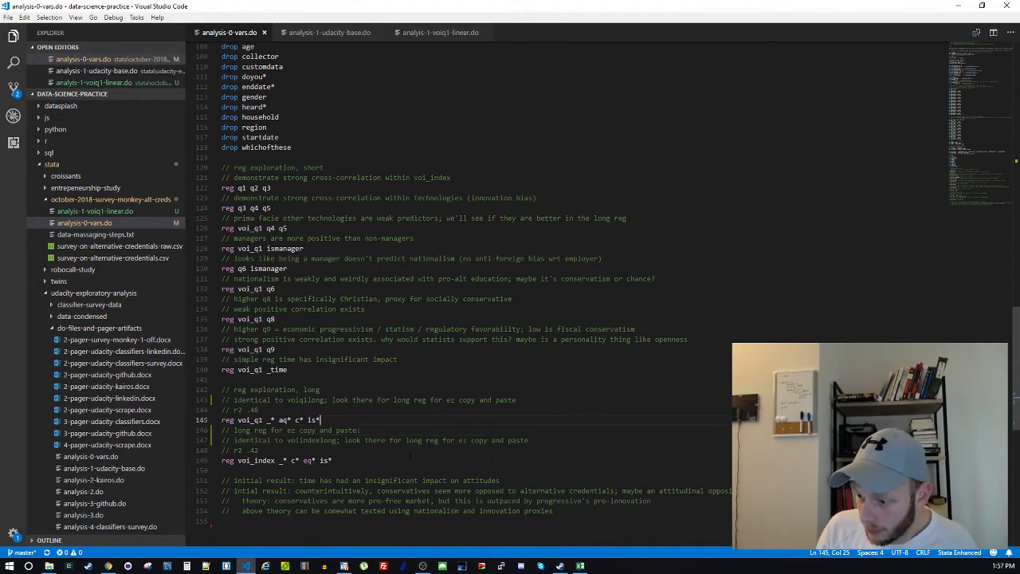
click(398, 460)
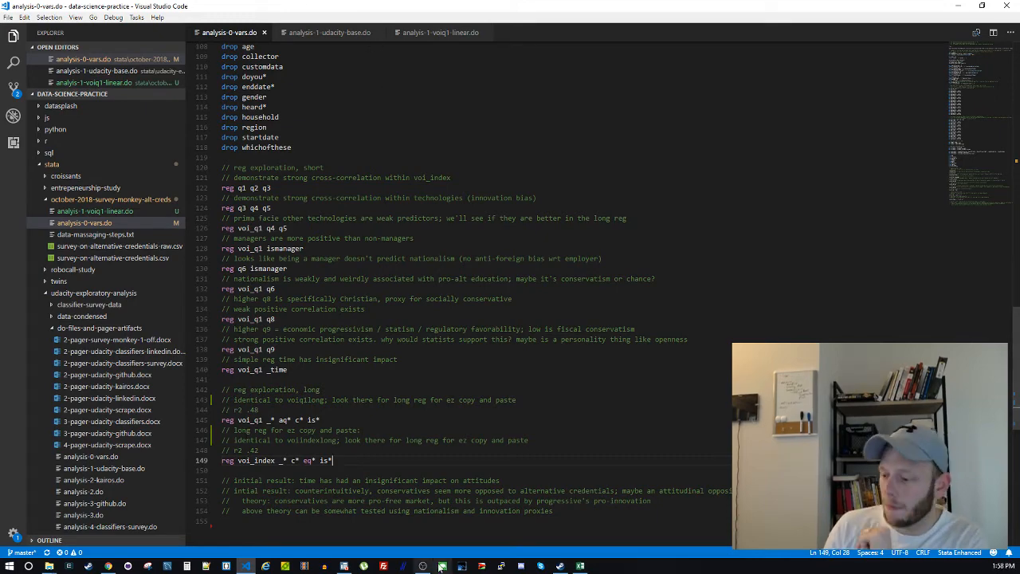
Look up the long voi_q1 regression's fit in Stata, update its comment in analysis-0-vars.do to "r2 .53, adjr2 .30", and save
click(345, 565)
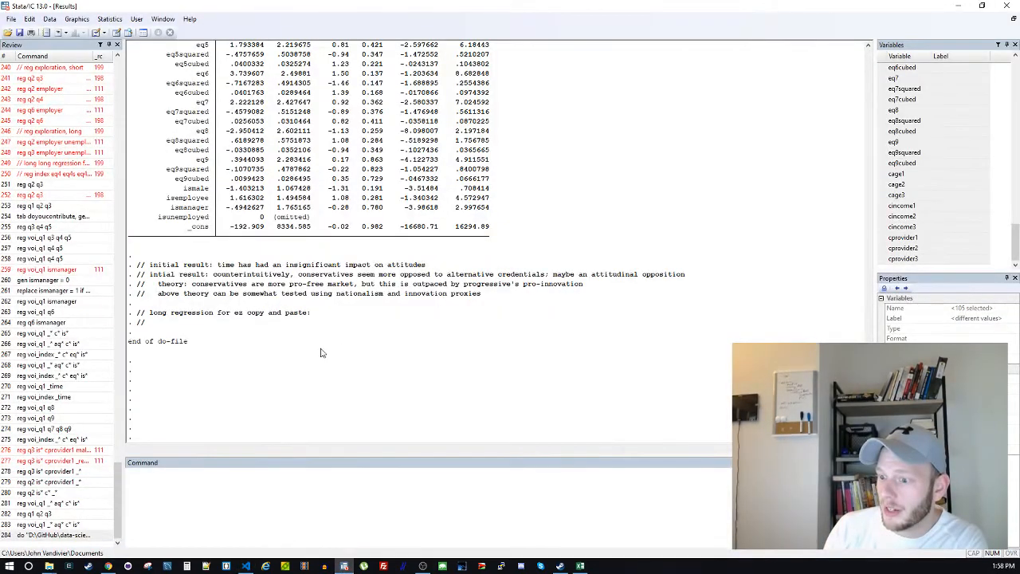
scroll(558, 297, up, 10)
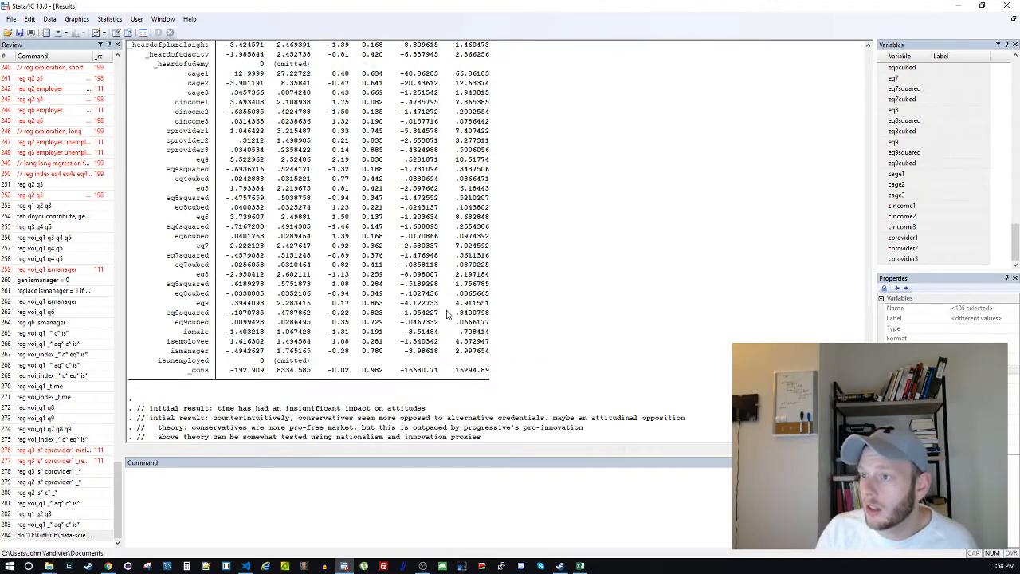
scroll(366, 358, up, 15)
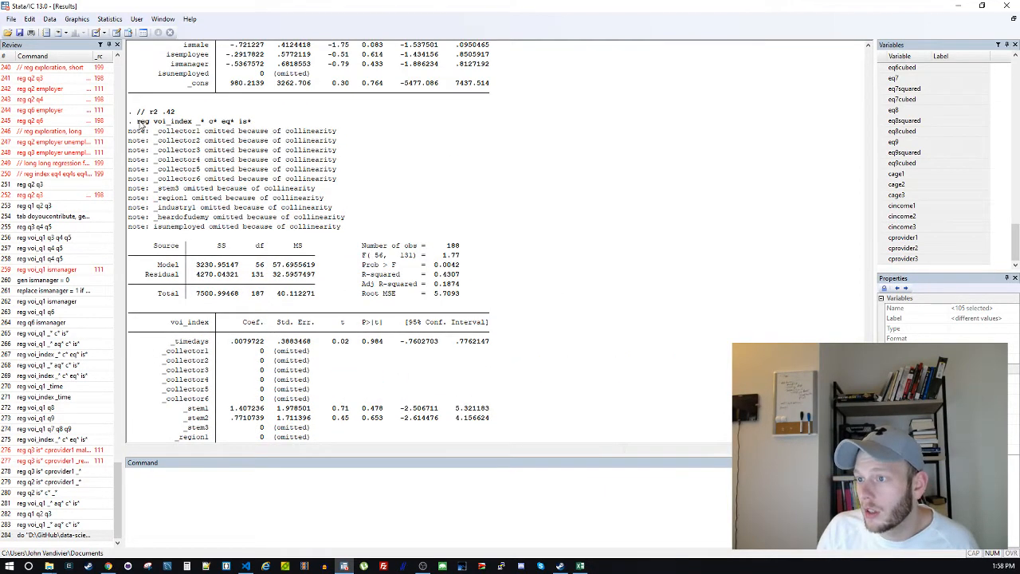
scroll(690, 261, up, 15)
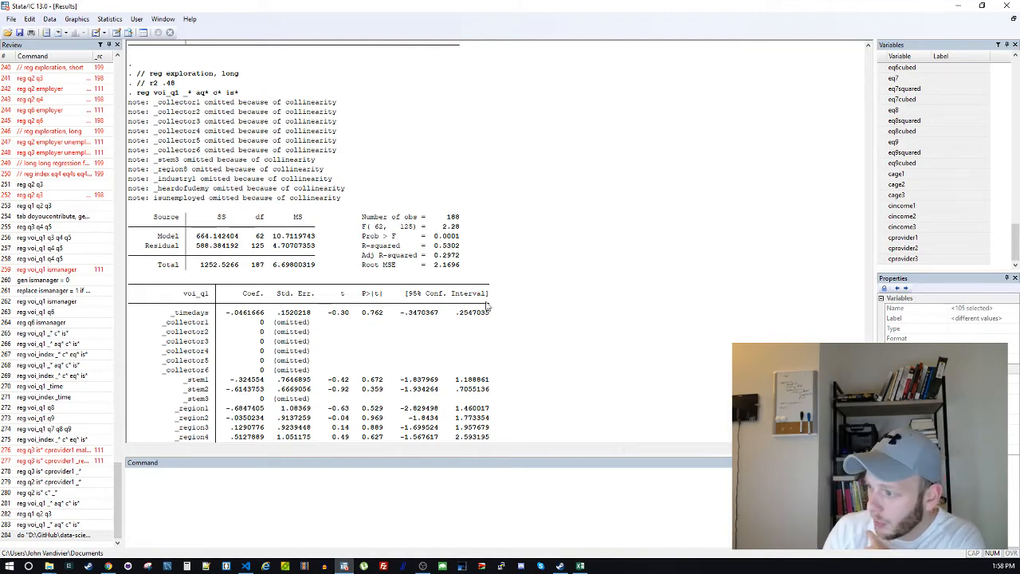
click(350, 567)
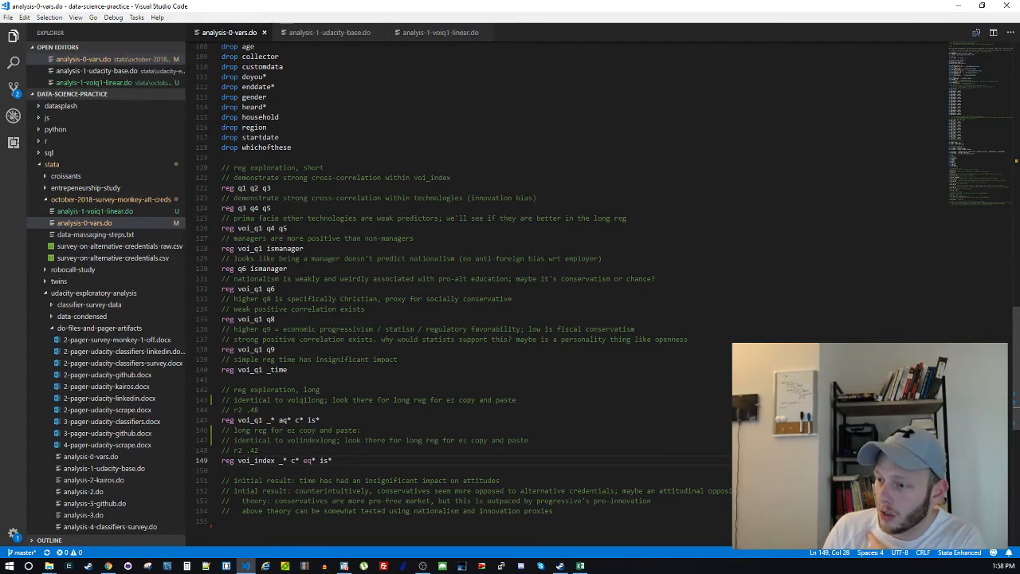
double_click(255, 410)
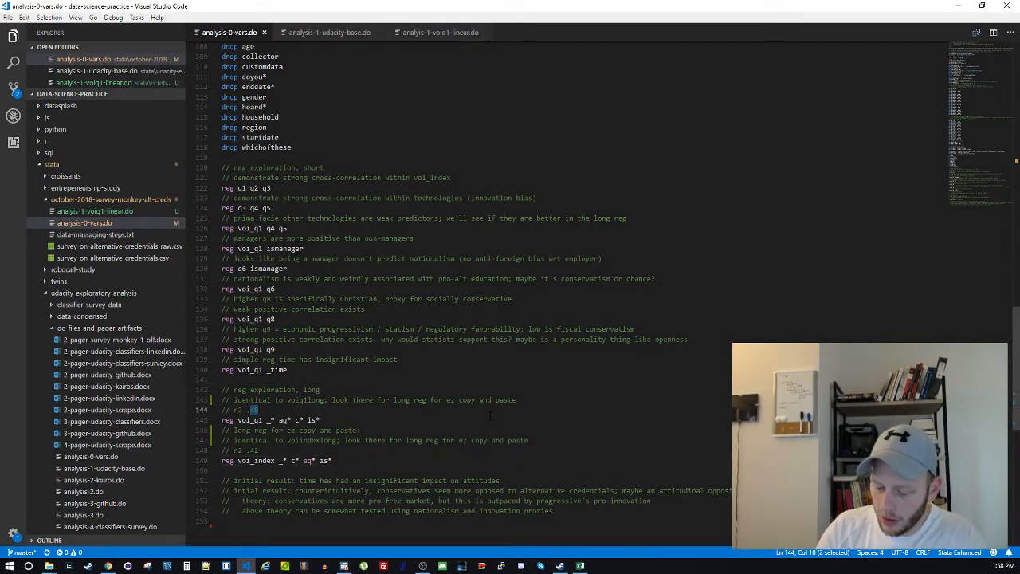
text(53, adj)
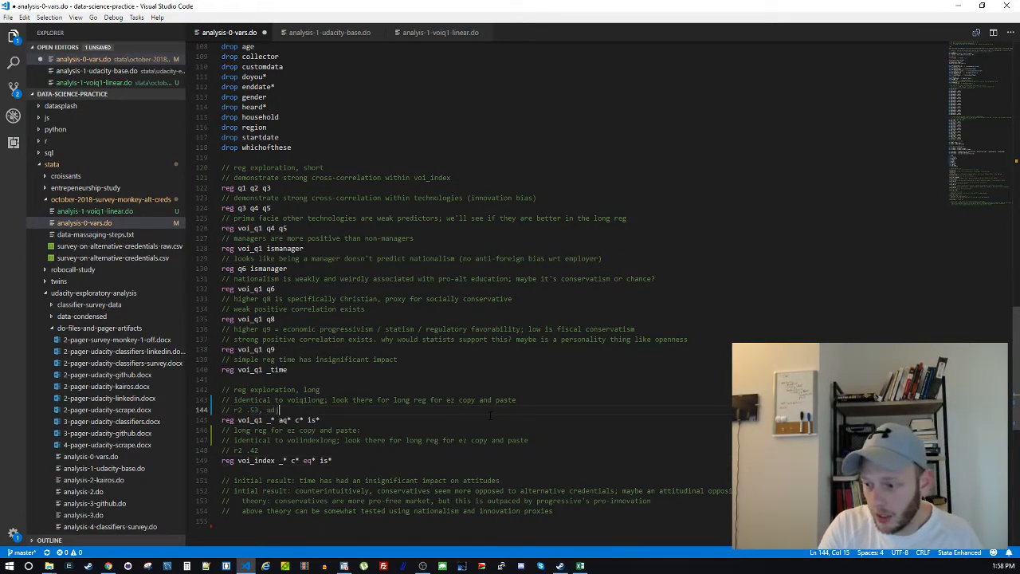
text( r2)
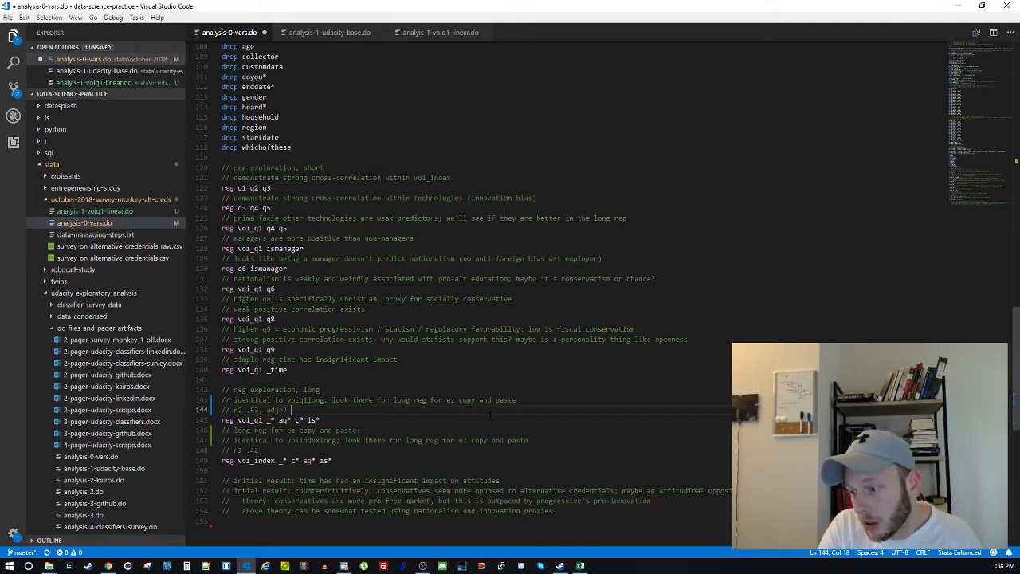
text( .38)
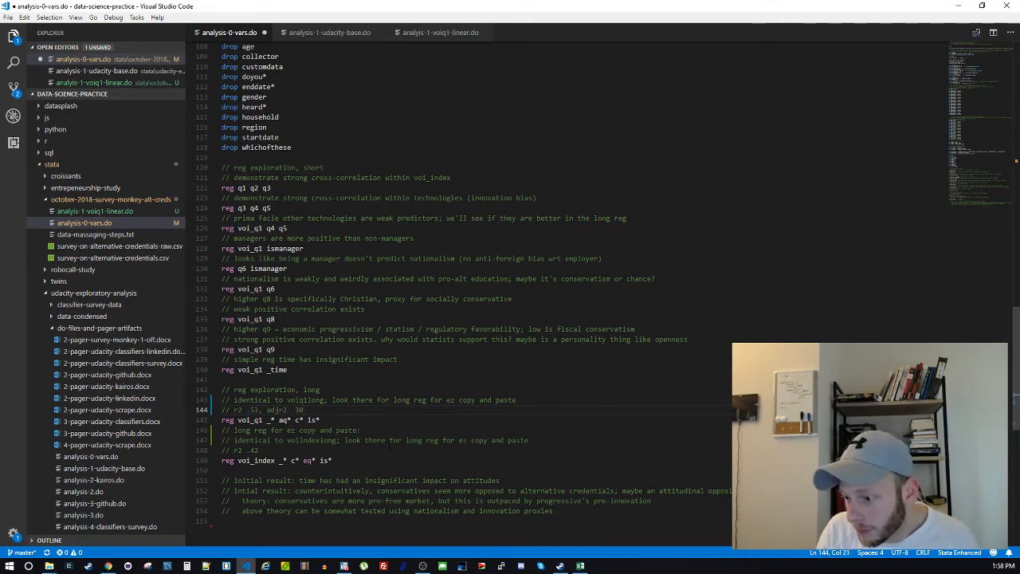
key(ctrl+s)
drag(251, 410, 305, 410)
click(323, 420)
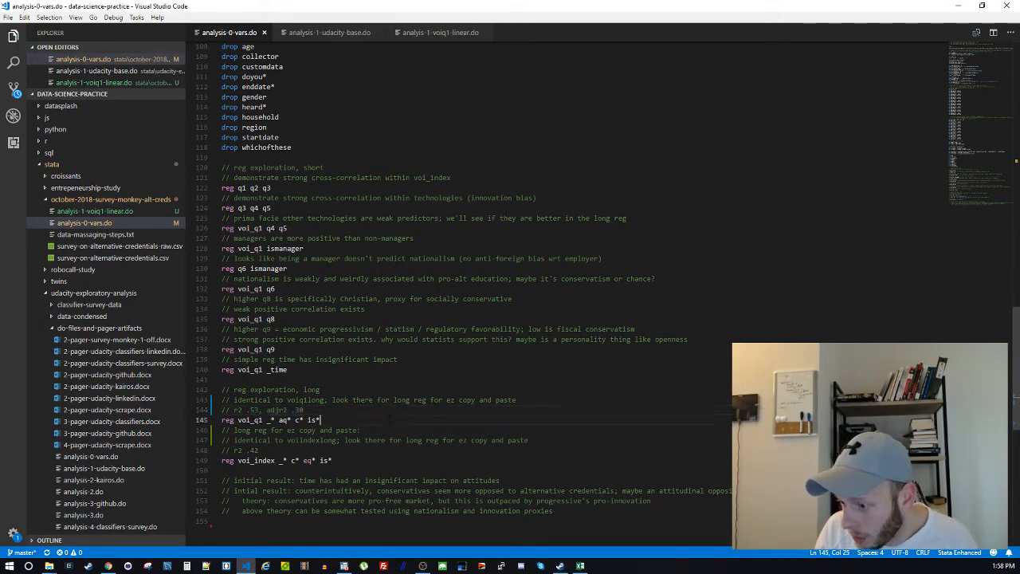
Check the long voi_index regression's fit in Stata and update its comment in analysis-0-vars.do to "r2 .43, adjr2 .19"
click(345, 566)
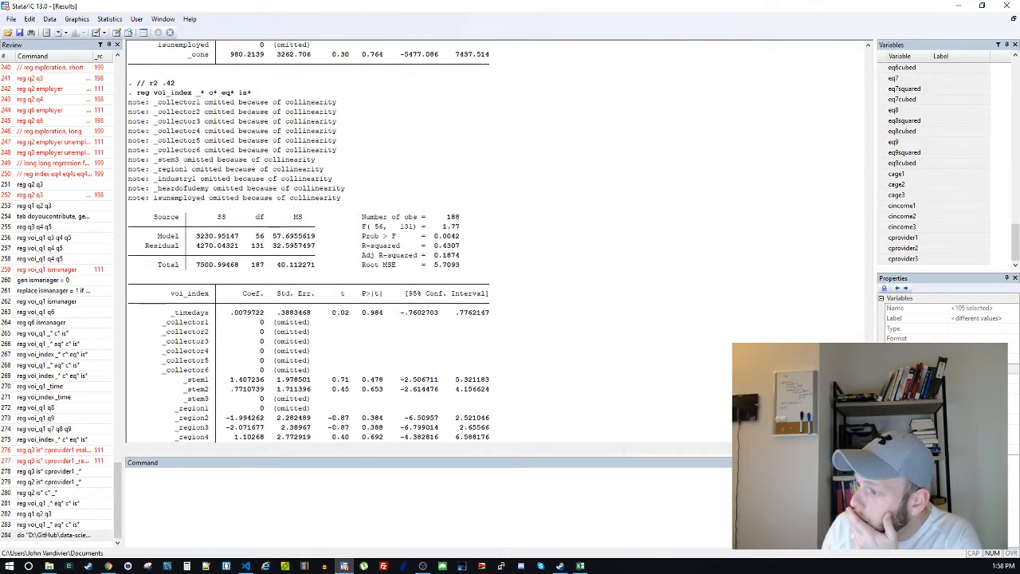
click(246, 566)
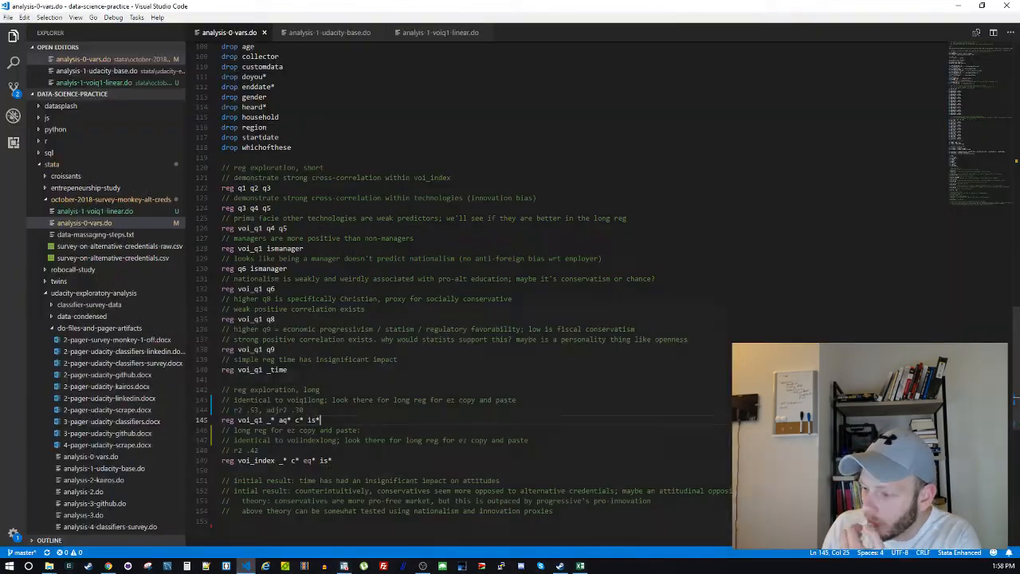
double_click(255, 451)
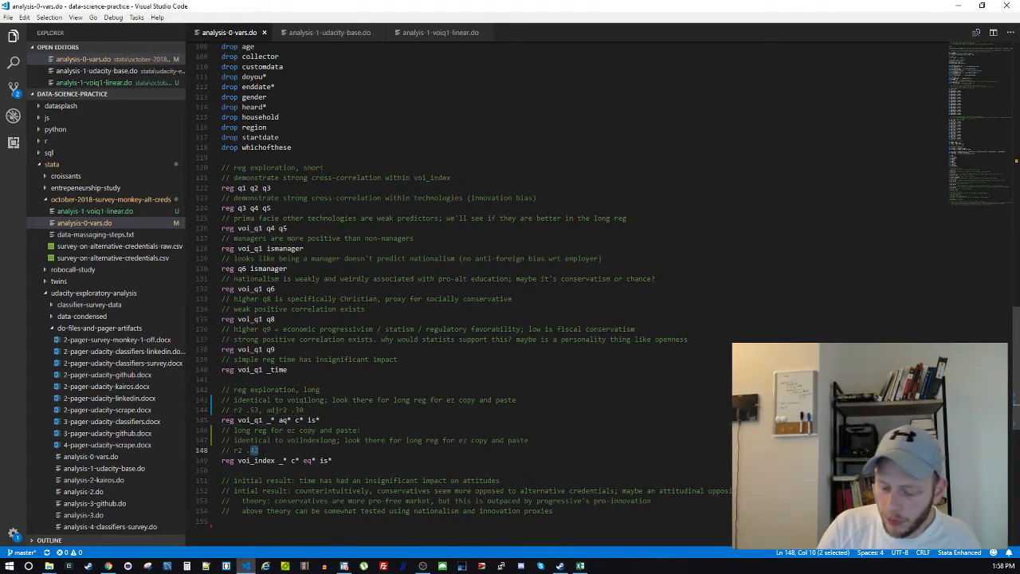
text(43, )
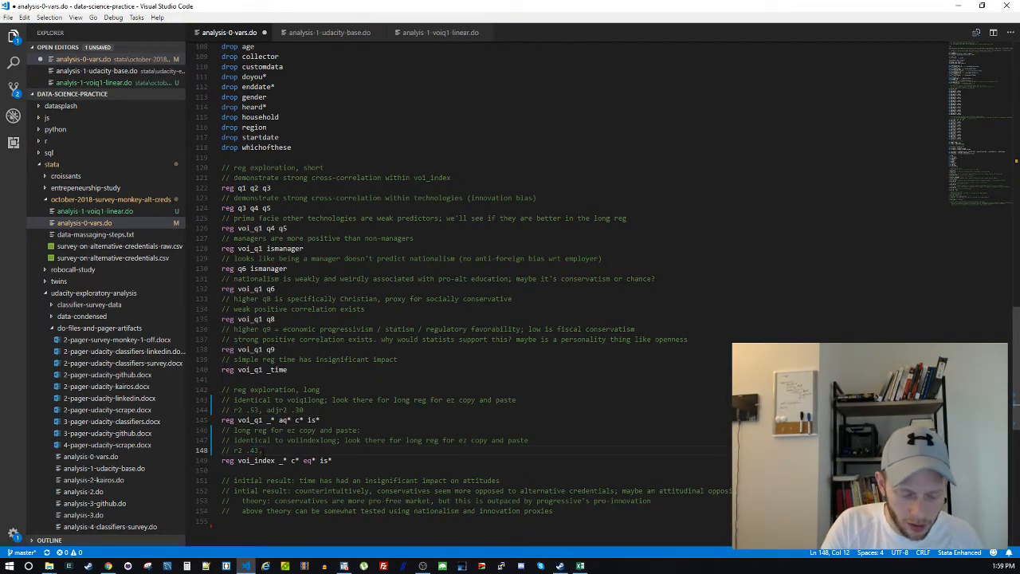
text(adj)
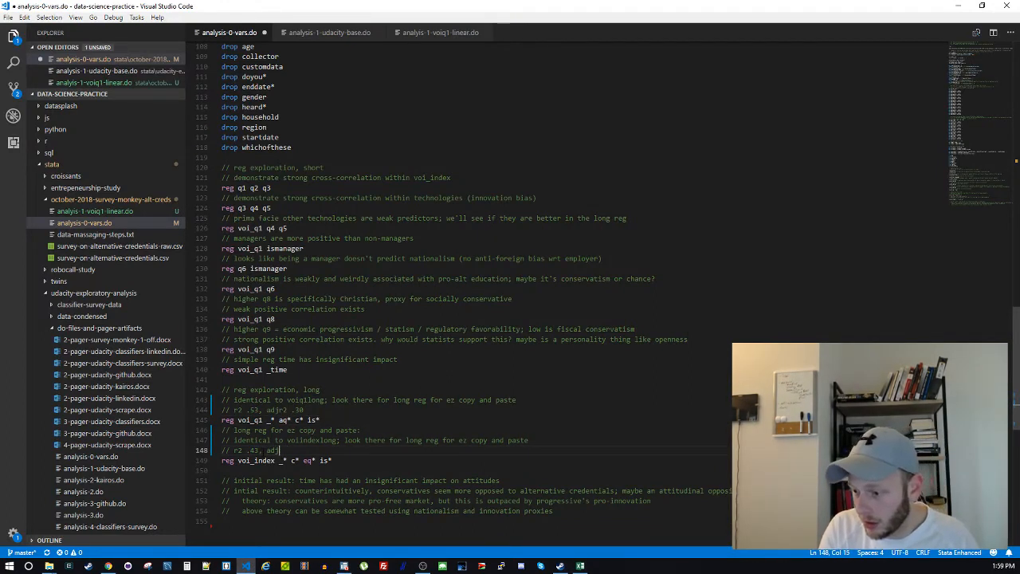
text(r2 .)
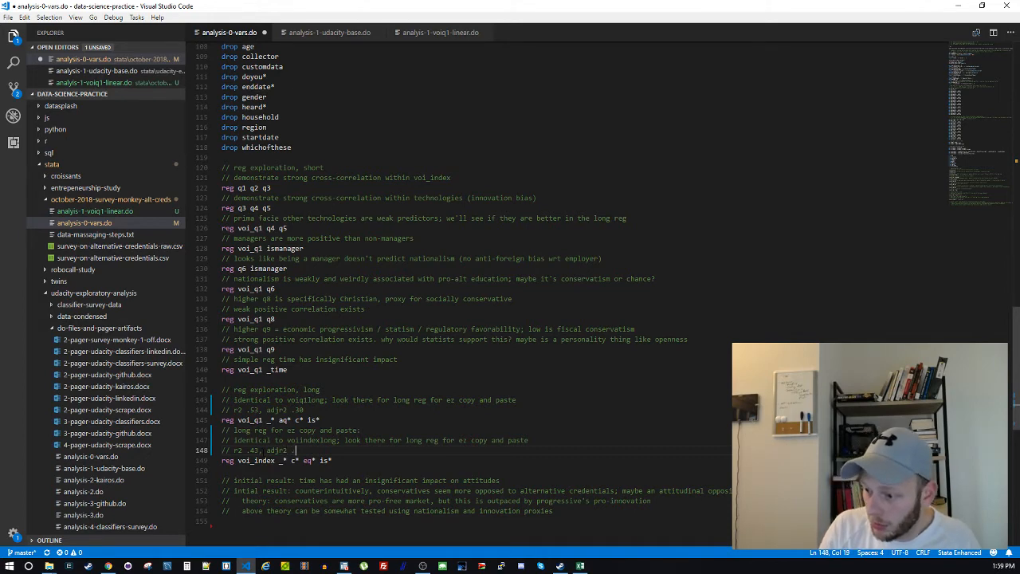
text(19)
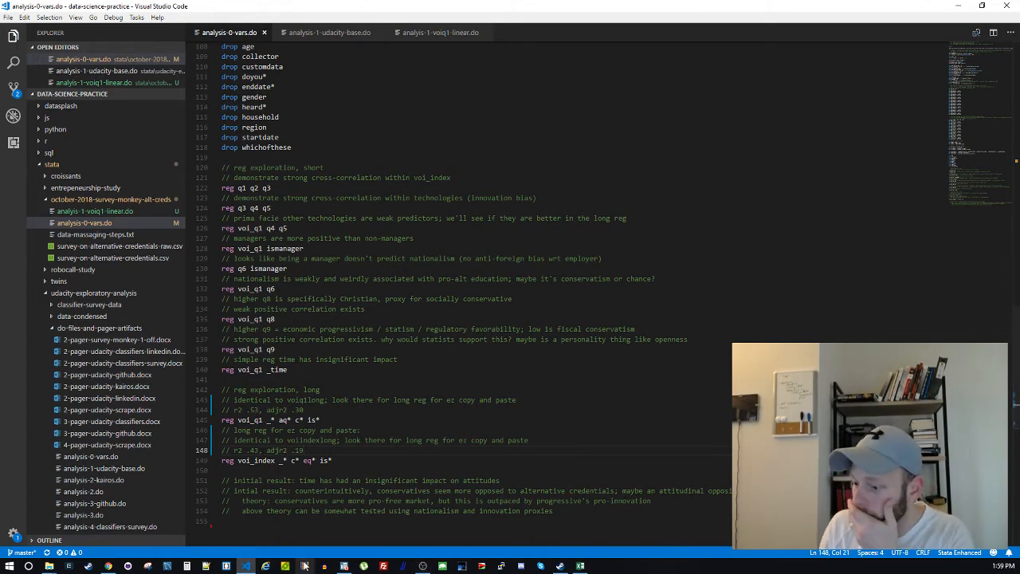
click(344, 567)
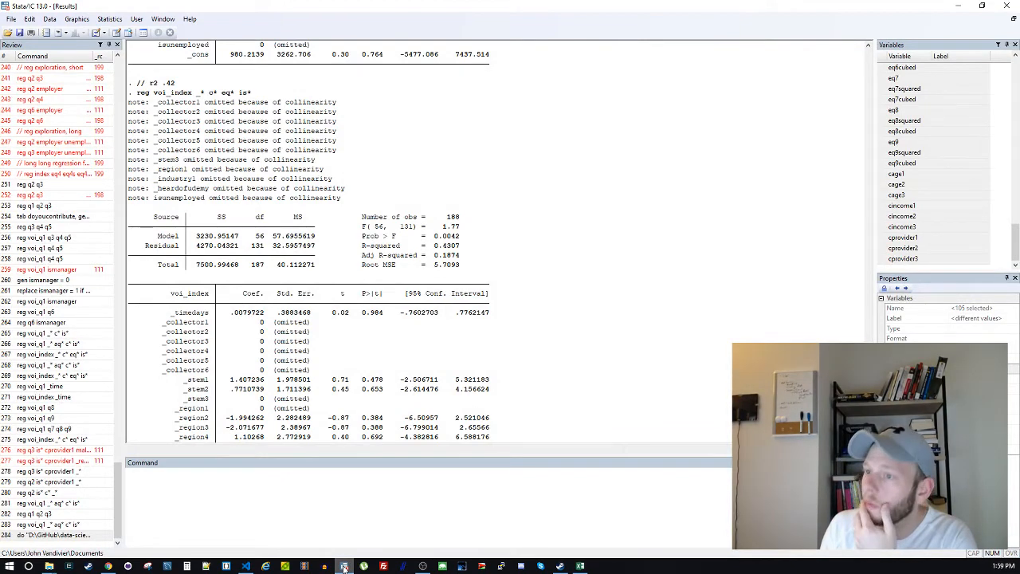
click(345, 568)
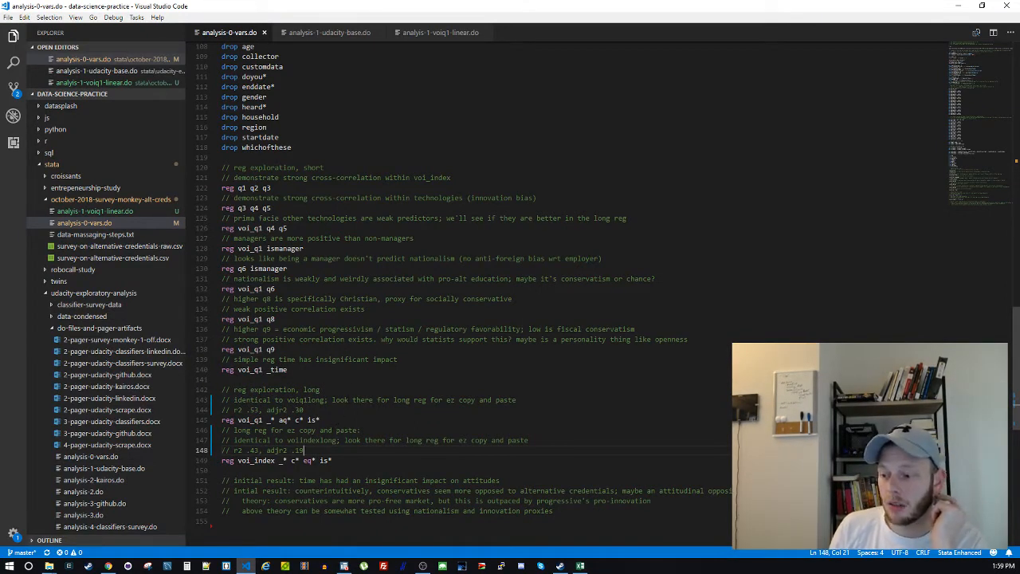
click(352, 380)
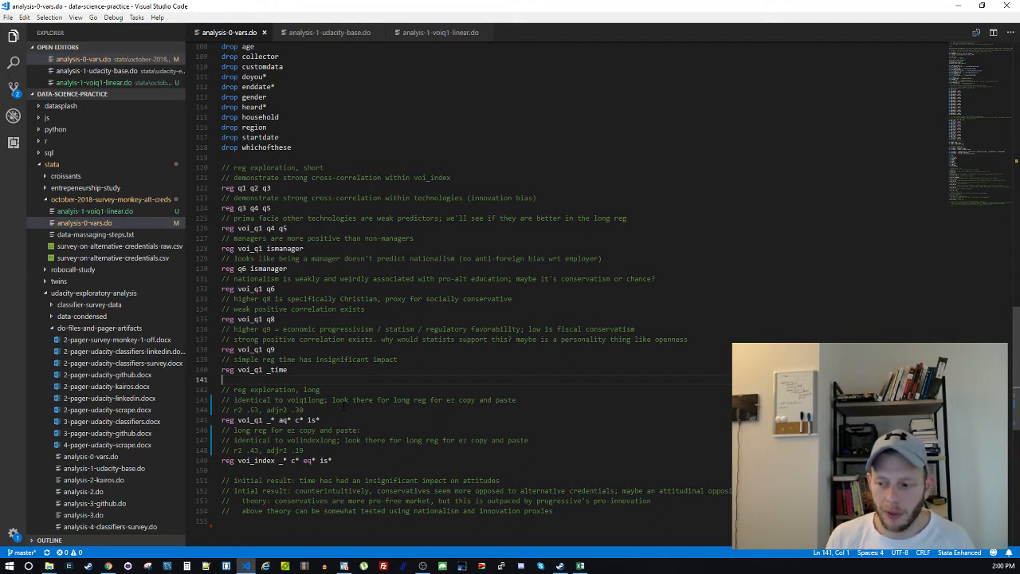
click(344, 406)
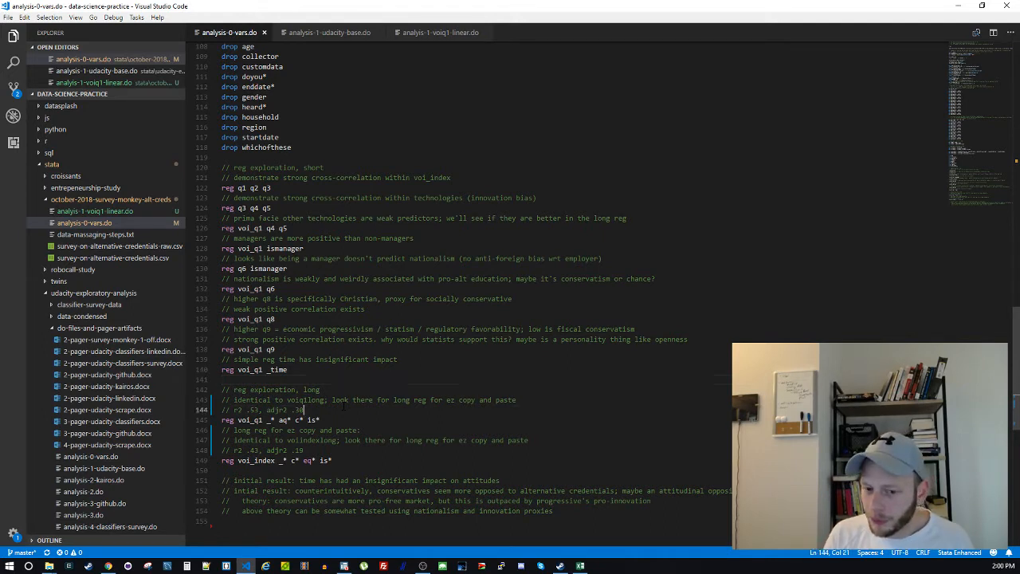
click(338, 420)
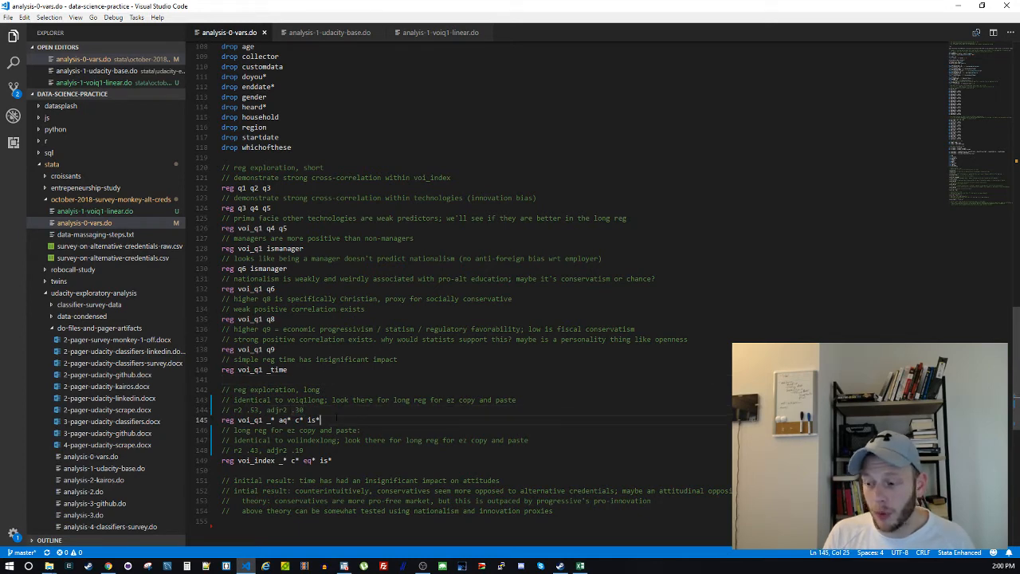
scroll(337, 418, down, 1)
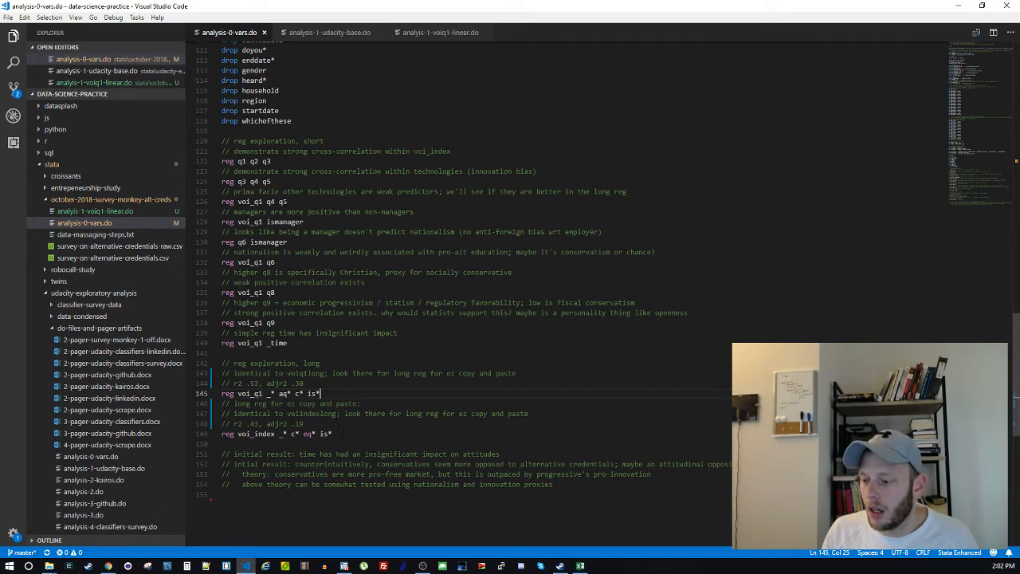
click(348, 441)
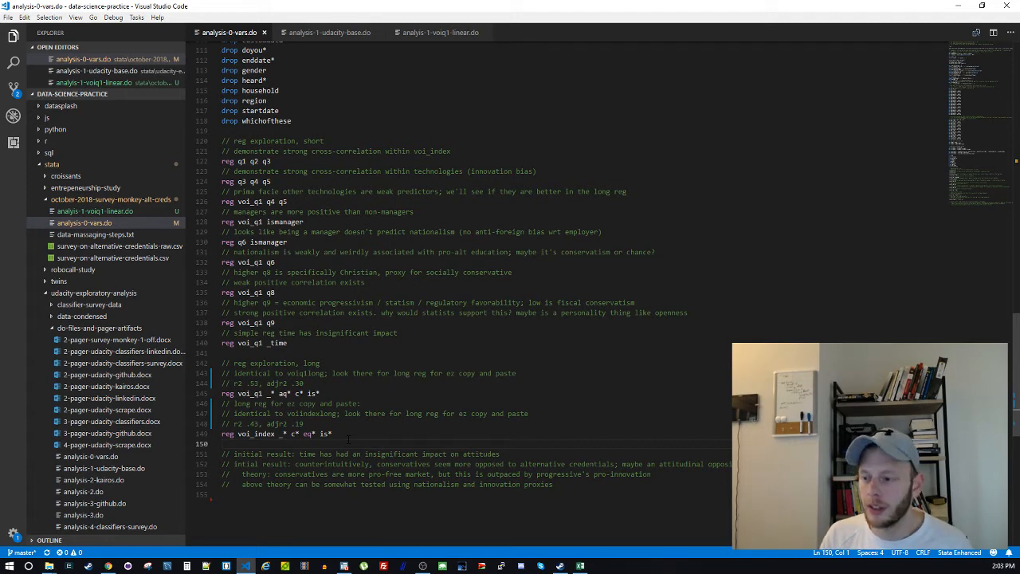
click(355, 394)
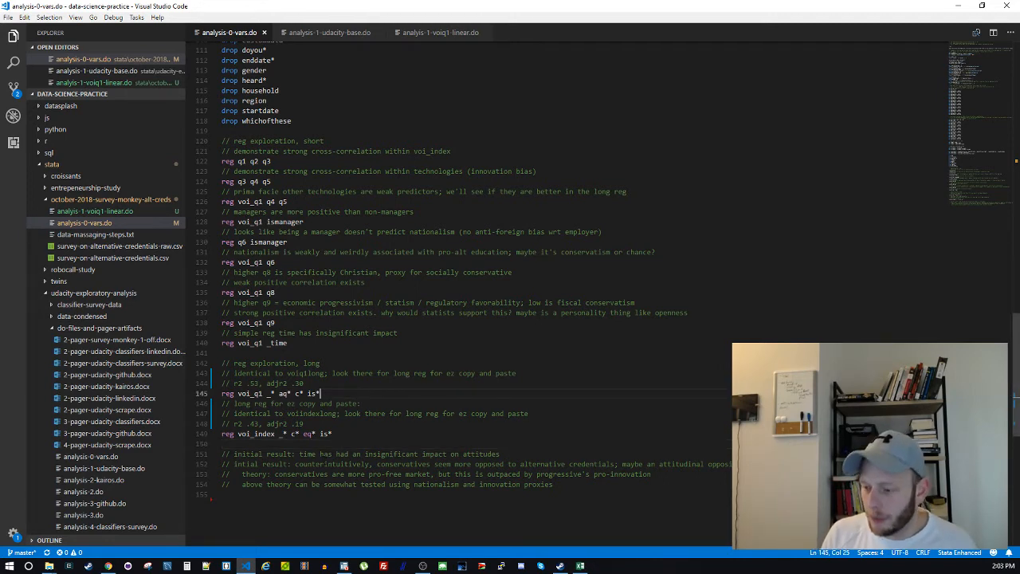
Close analysis-1-udacity-base.do and bring up the voiq1long block in analyis-1-voiq1-linear.do
click(331, 32)
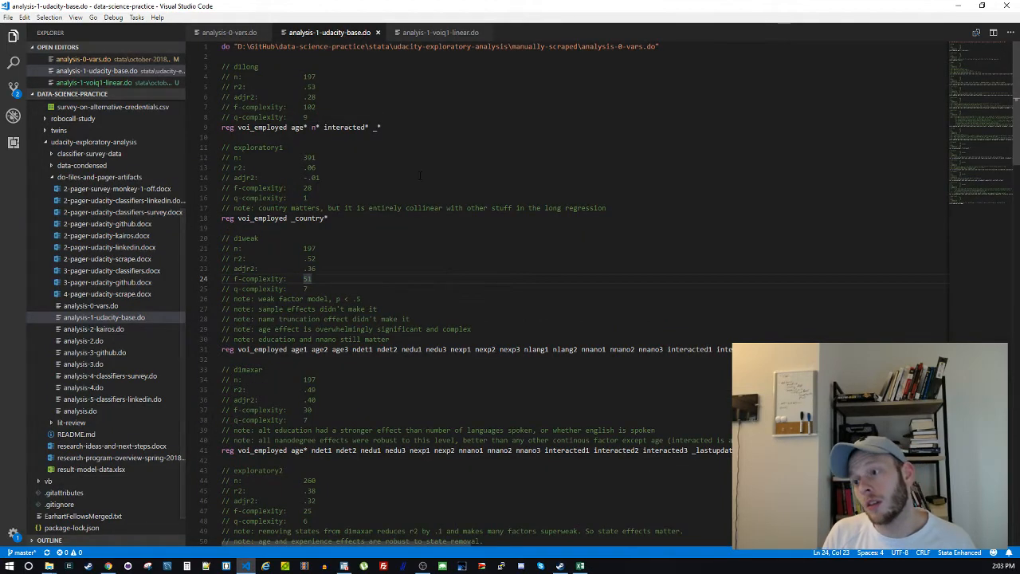
middle_click(331, 33)
click(327, 33)
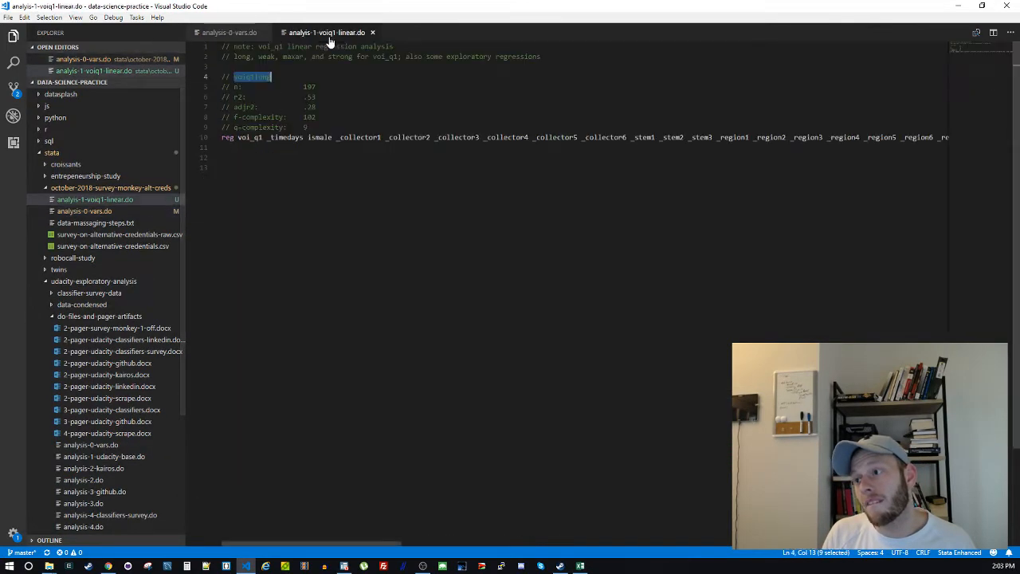
double_click(252, 77)
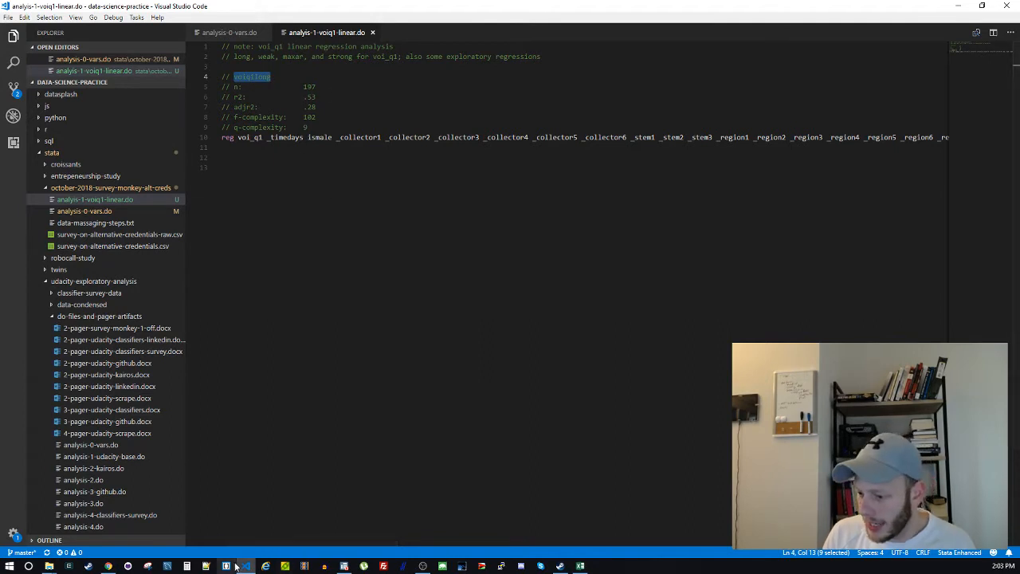
click(275, 137)
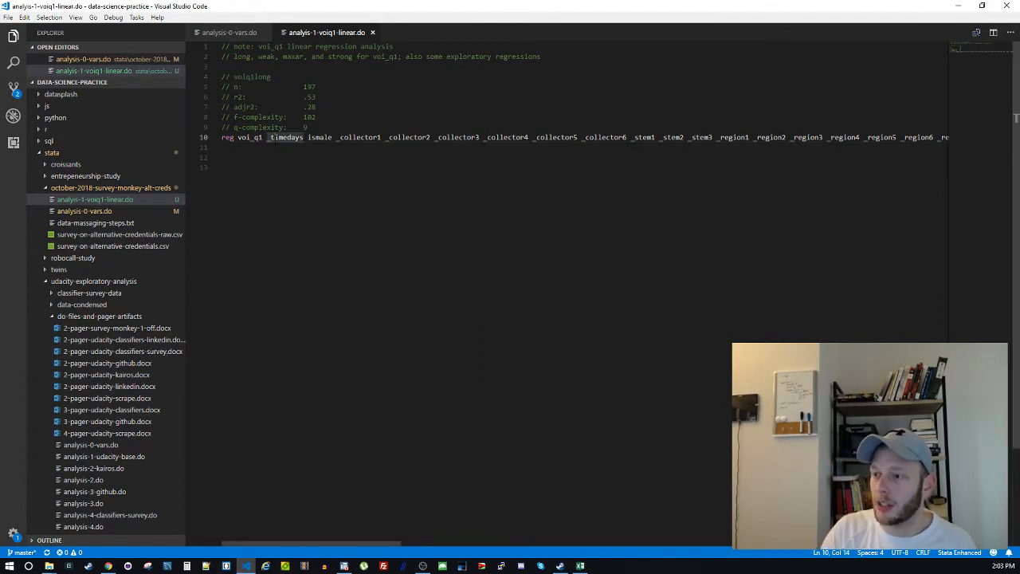
Recheck the voi_q1 fit comment in analysis-0-vars.do, set adjr2 to .30 in the voiq1long block of analyis-1-voiq1-linear.do, and save
click(247, 33)
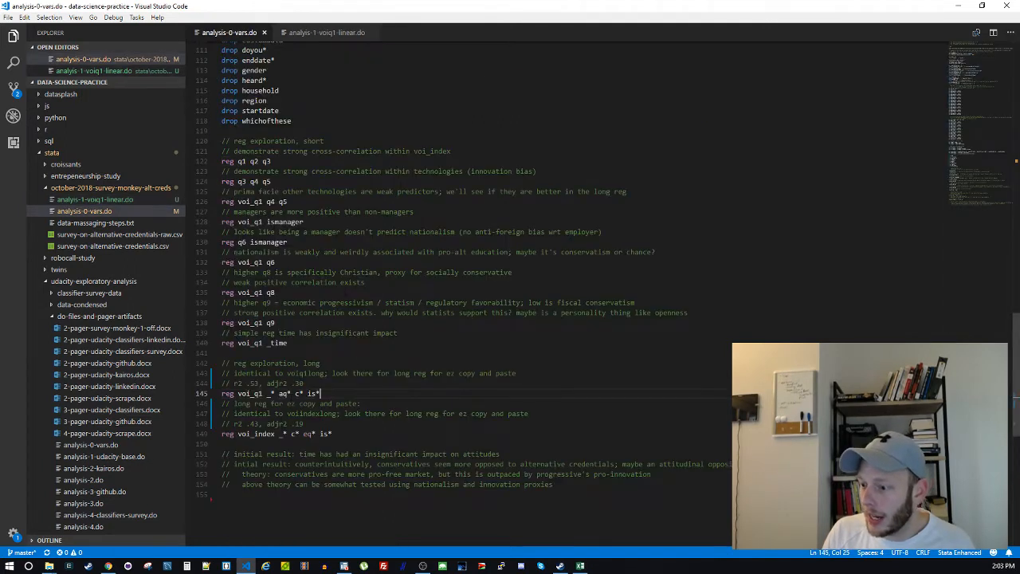
click(342, 33)
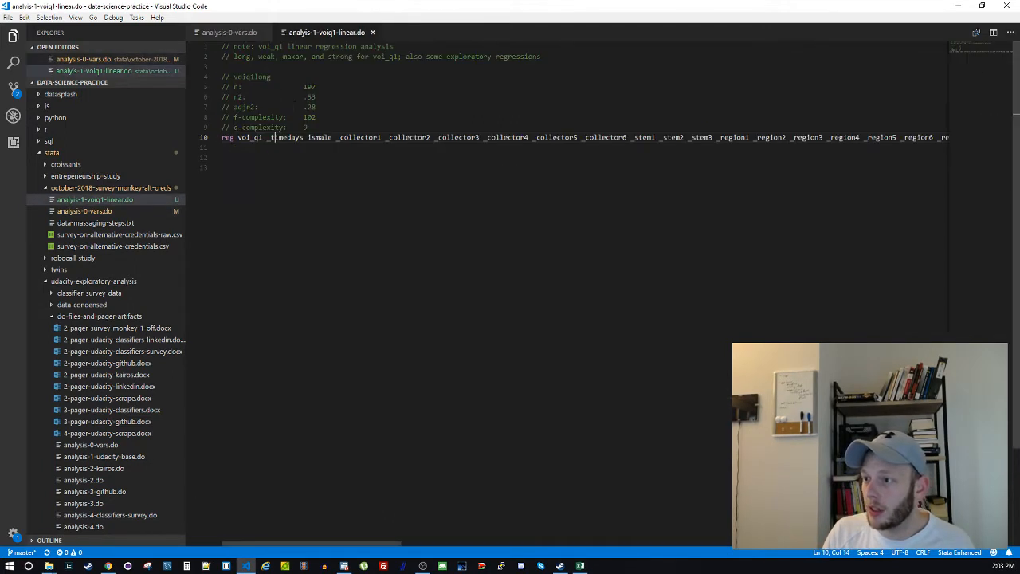
double_click(313, 107)
text(30)
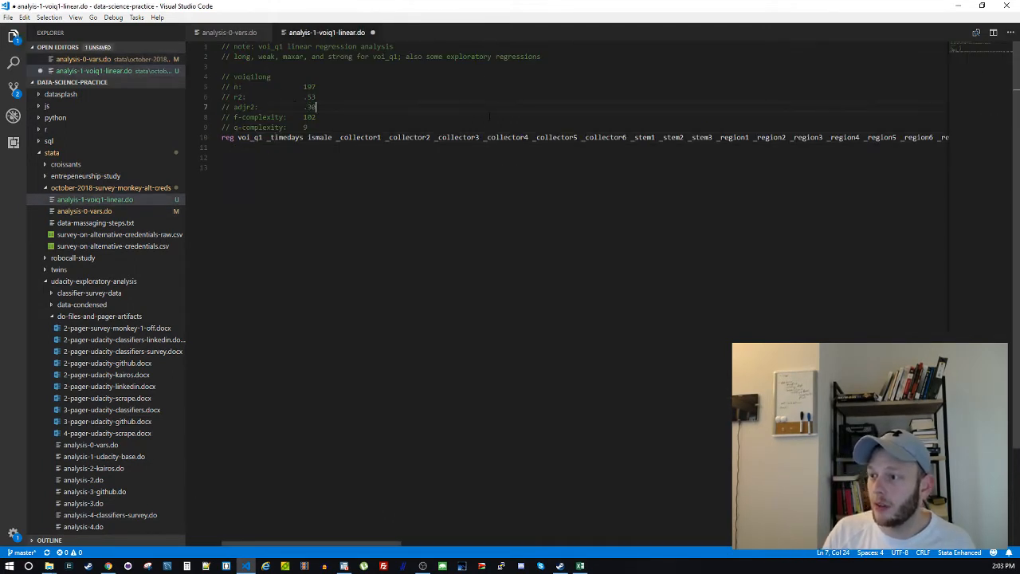
key(ctrl+s)
Replace the f-complexity and q-complexity values in the voiq1long block with "?" and save analyis-1-voiq1-linear.do
double_click(309, 118)
text(7)
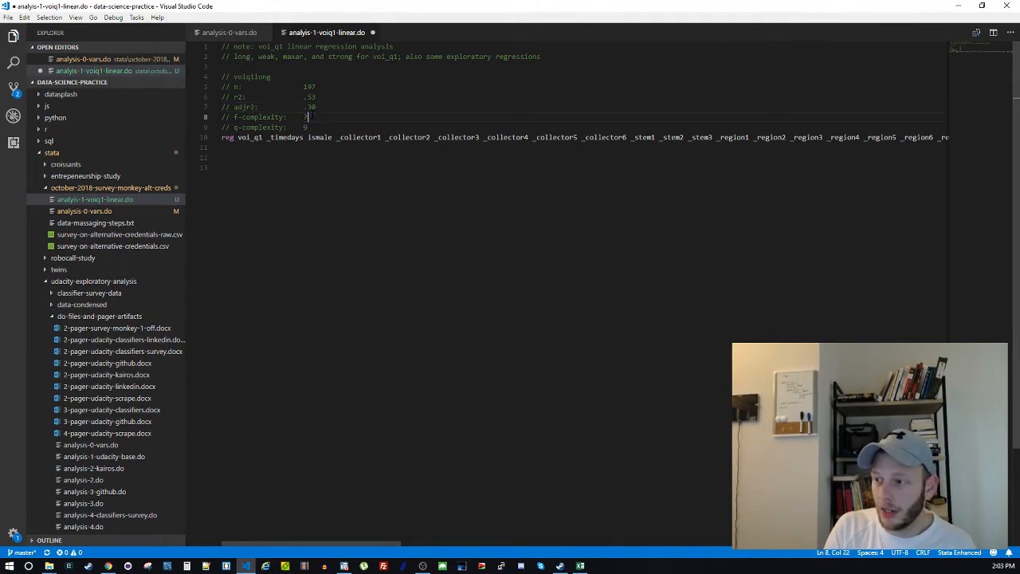
key(Down)
key(BackSpace)
text(5)
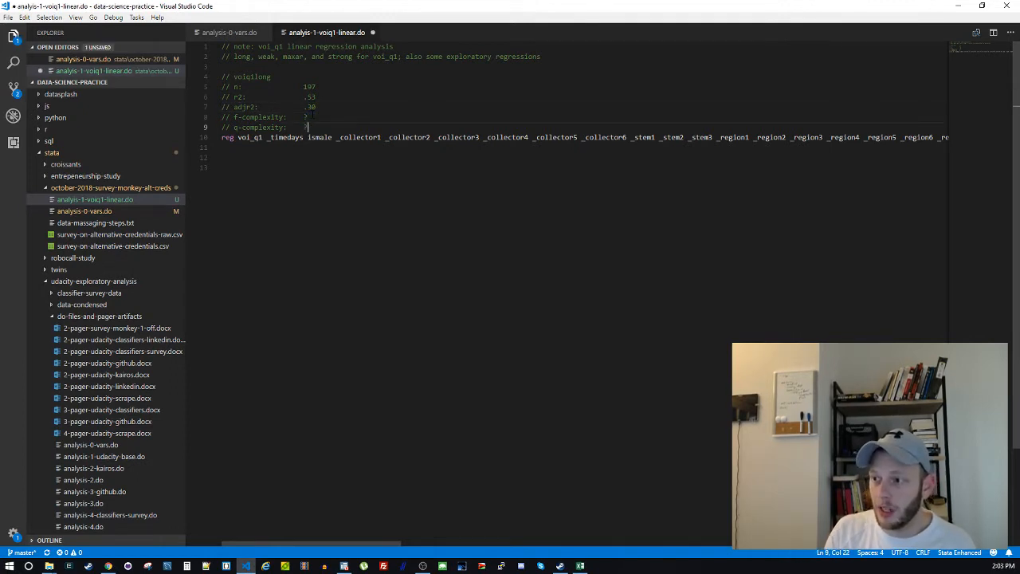
key(ctrl+s)
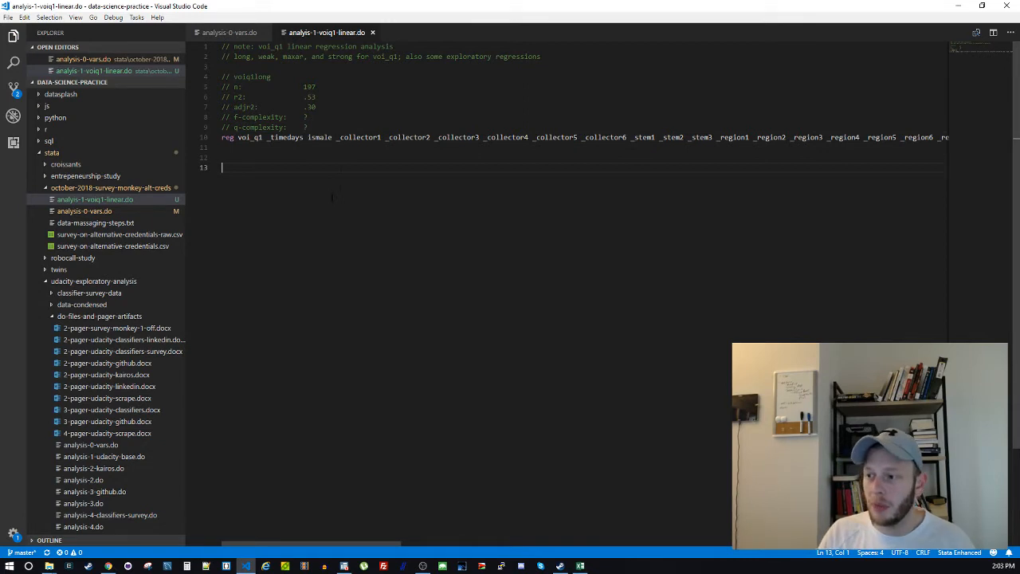
Replace the n value in the voiq1long block with "?" and save the file
click(288, 137)
click(361, 137)
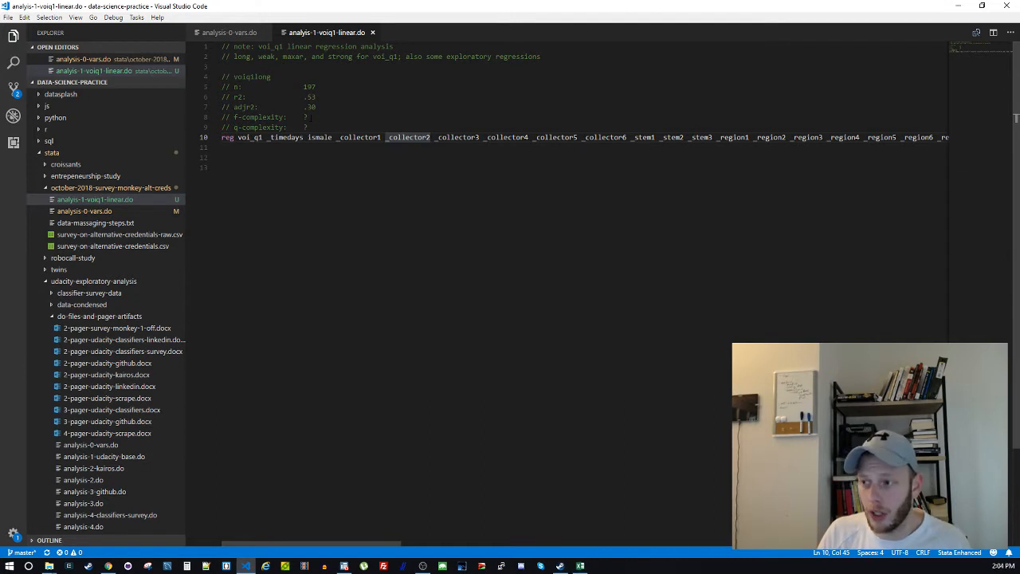
click(373, 192)
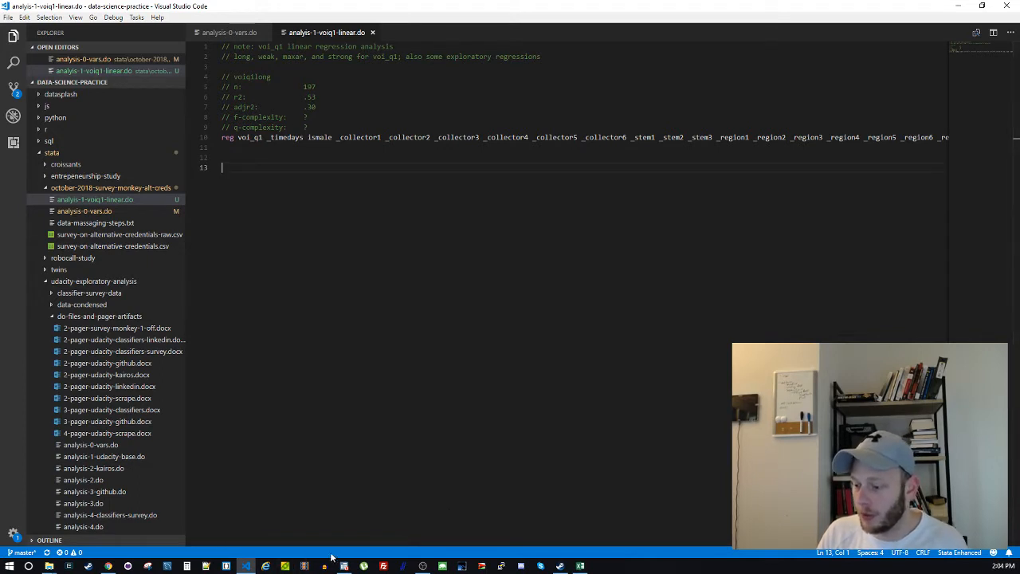
mouse_move(345, 566)
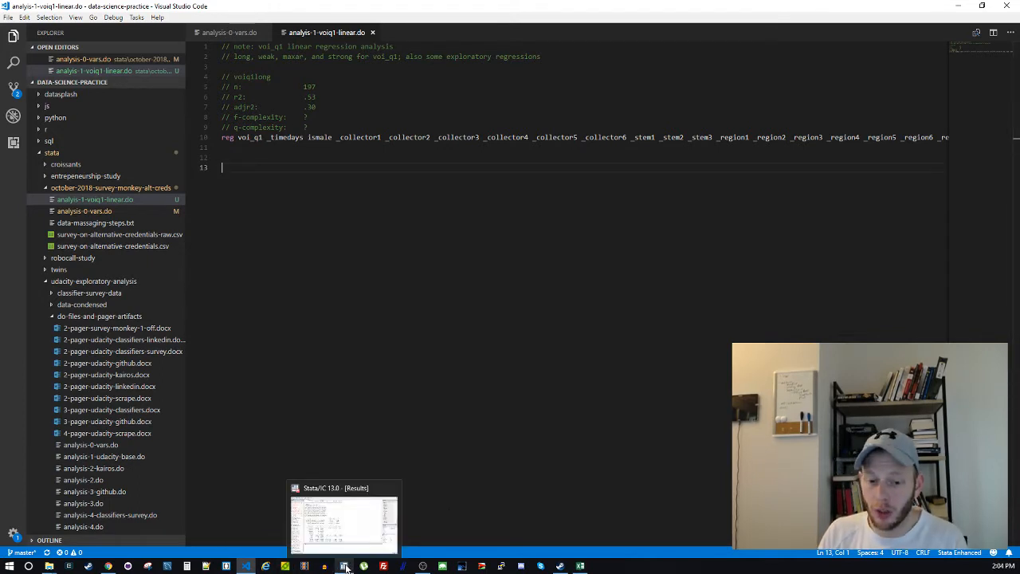
double_click(310, 86)
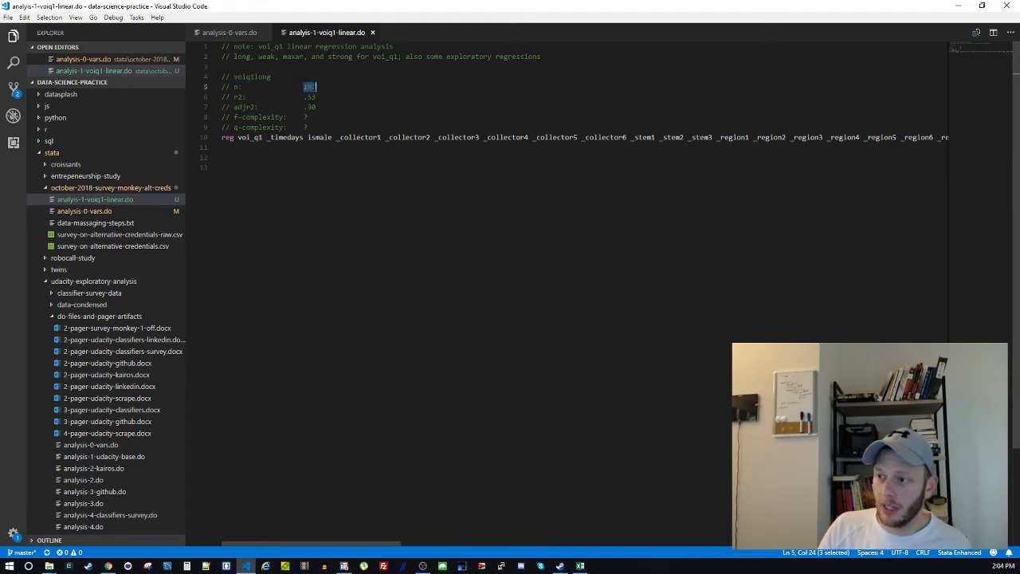
text(?)
key(ctrl+s)
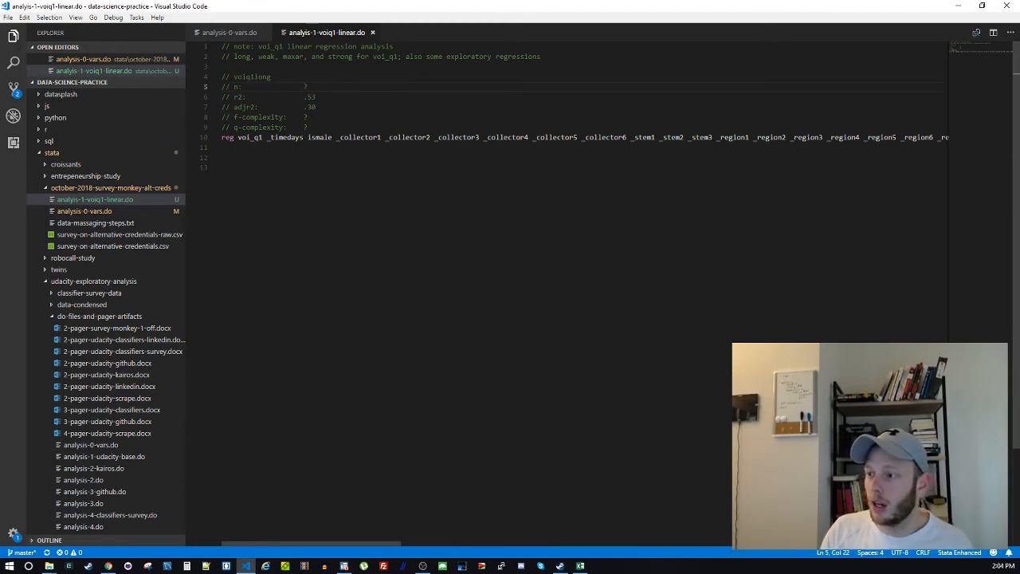
click(345, 568)
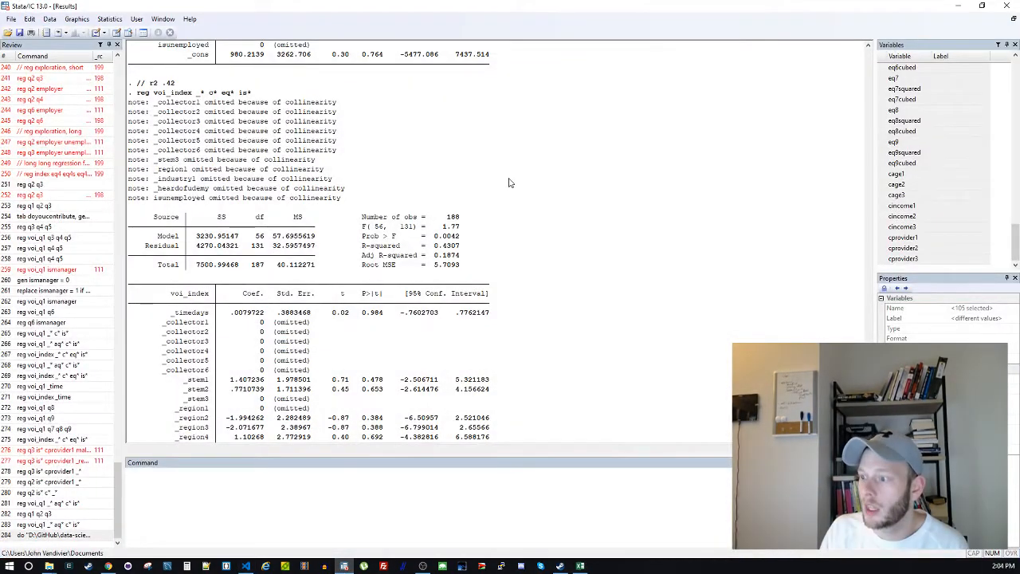
click(348, 566)
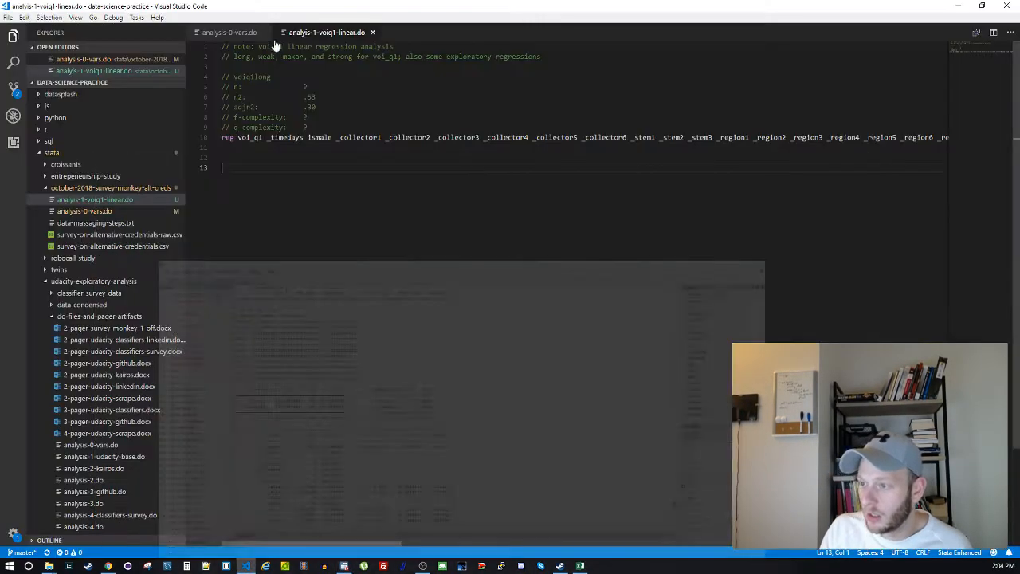
click(290, 147)
click(292, 138)
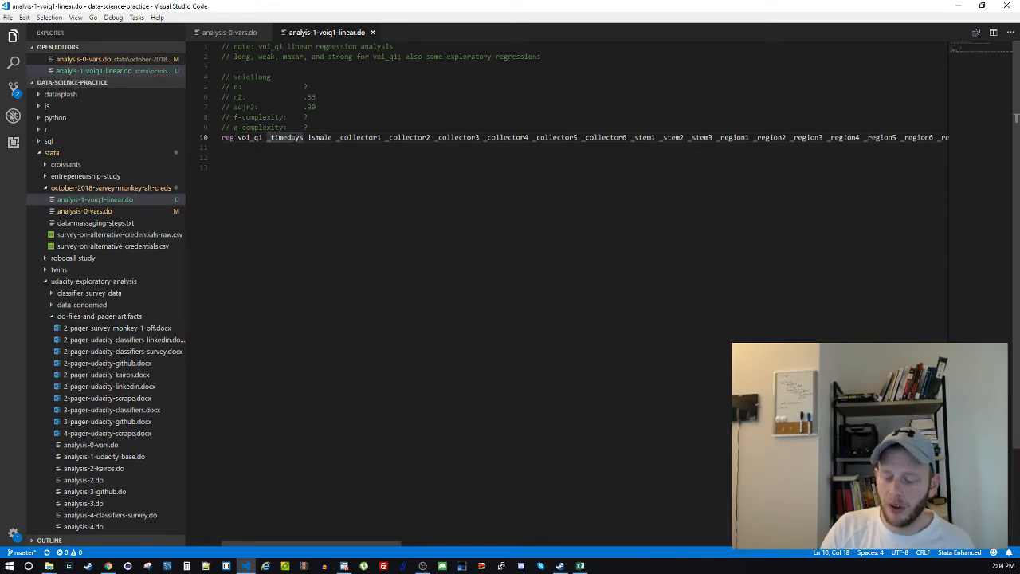
key(End)
key(shift+Home)
key(ctrl+x)
key(ctrl+z)
click(303, 177)
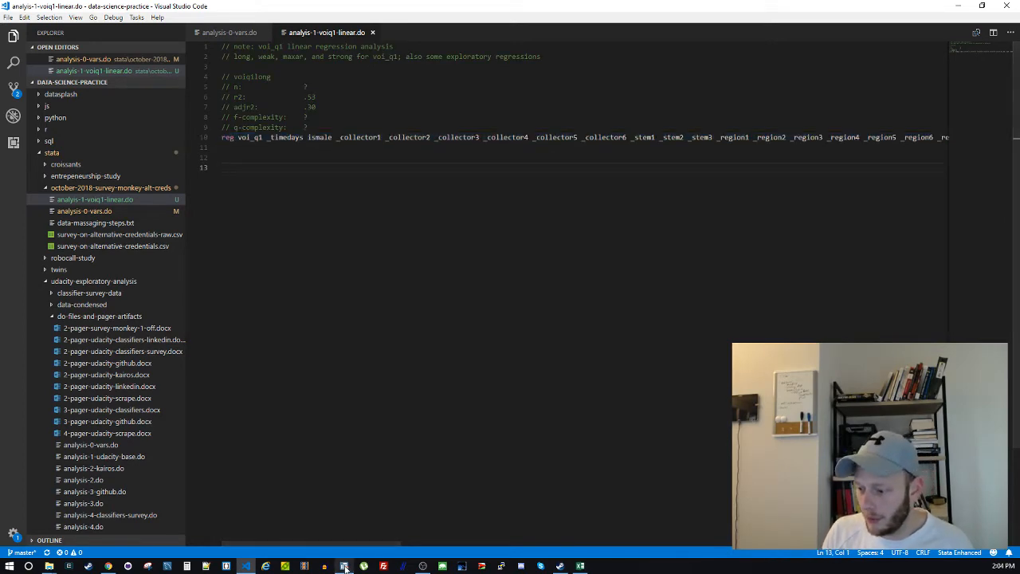
click(346, 566)
key(Caps_Lock)
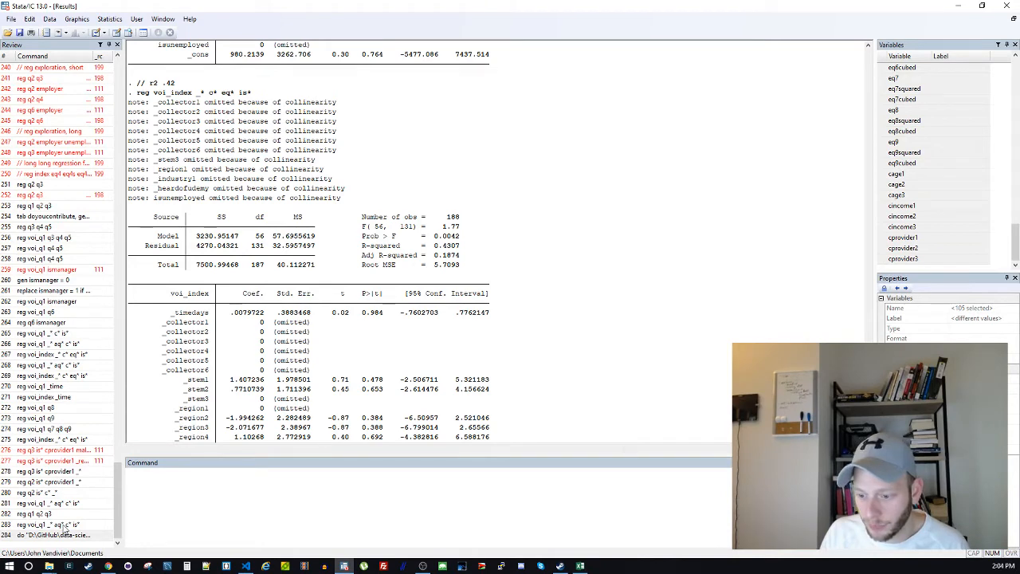
click(345, 568)
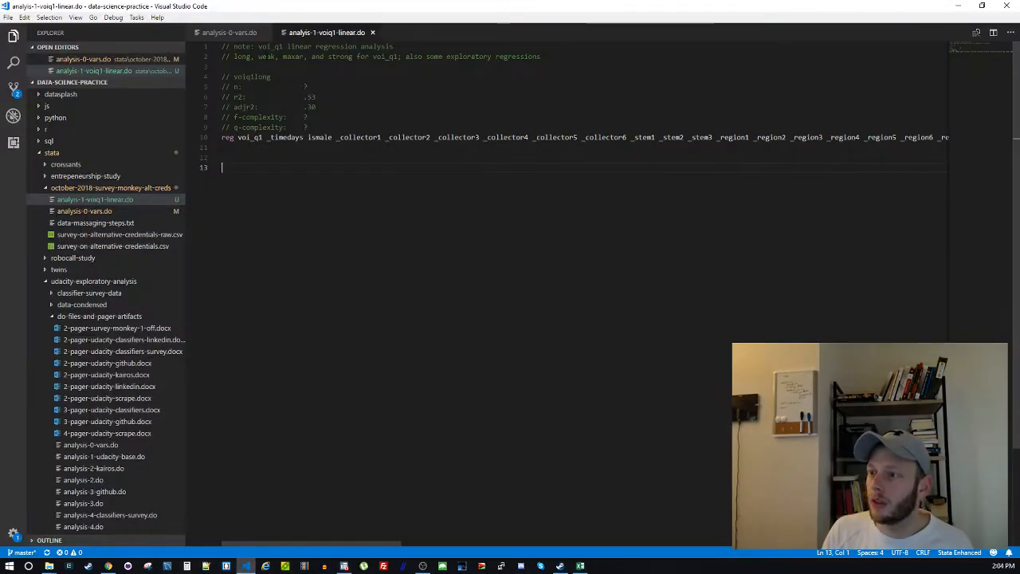
Copy "reg voi_q1 _* aq* c* is*" from analysis-0-vars.do, run it in Stata, and review its fit statistics and coefficients
key(ctrl+Tab)
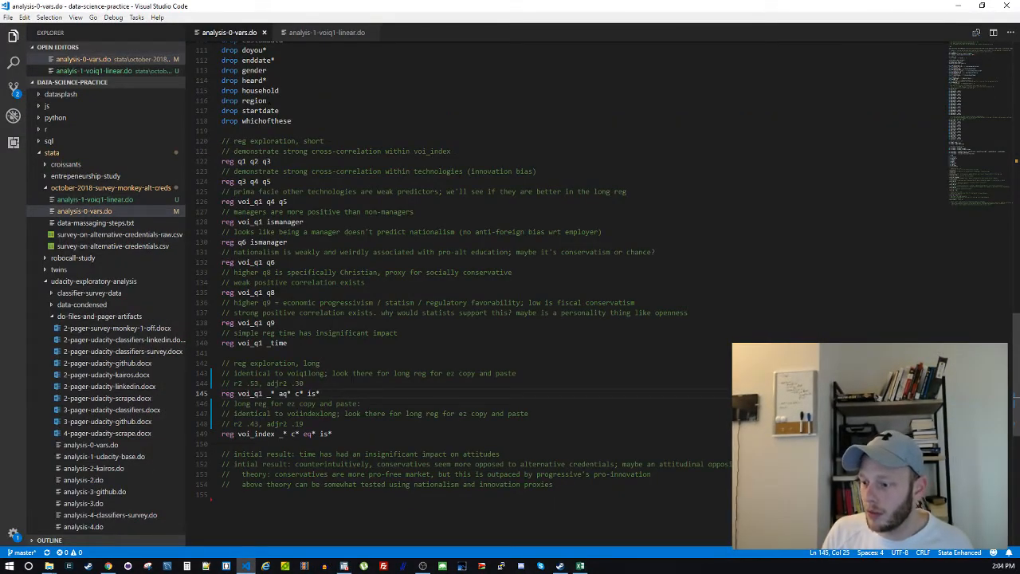
key(shift+Home)
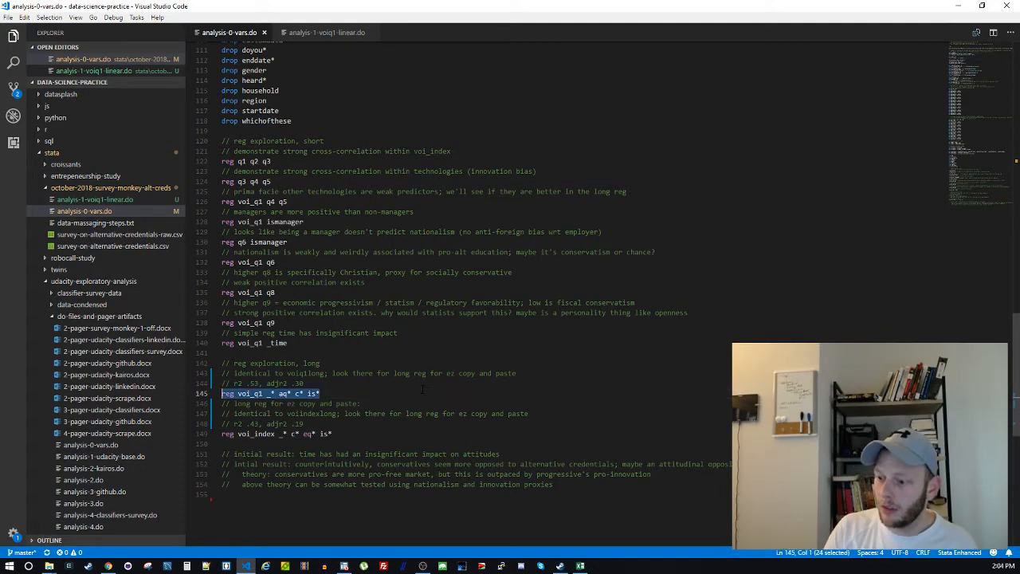
click(344, 567)
key(ctrl+v)
key(Return)
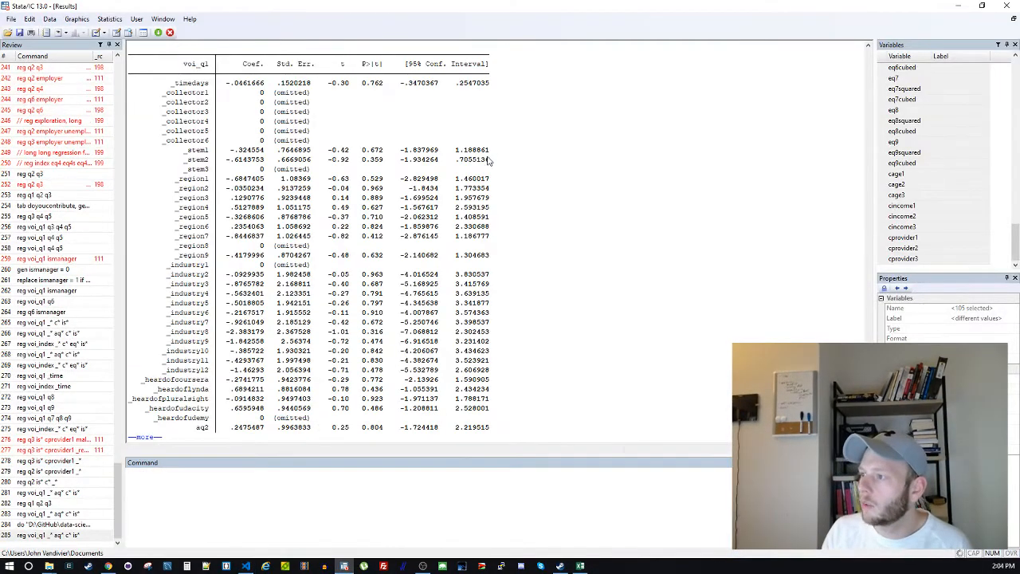
scroll(489, 159, up, 6)
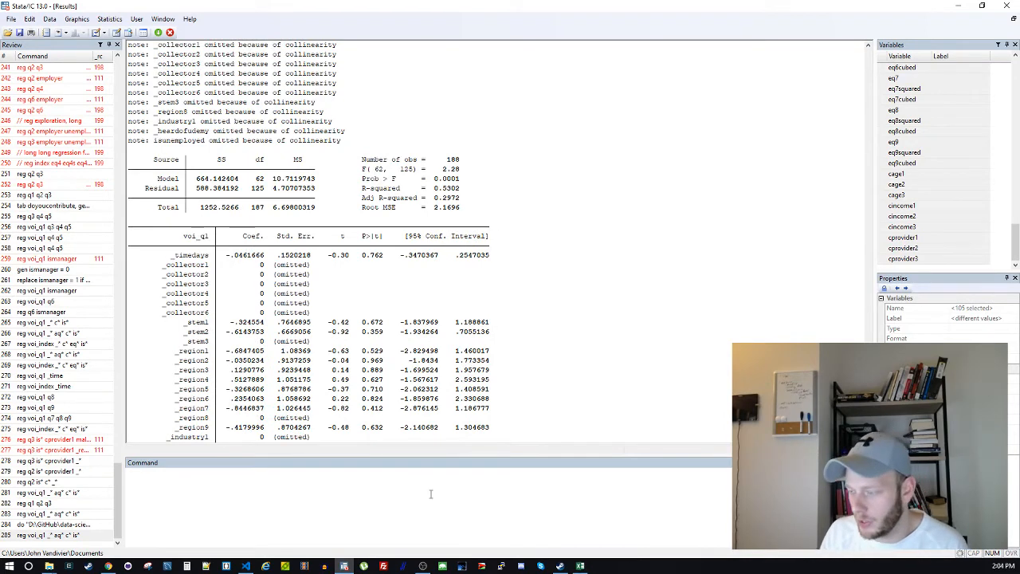
scroll(410, 341, down, 15)
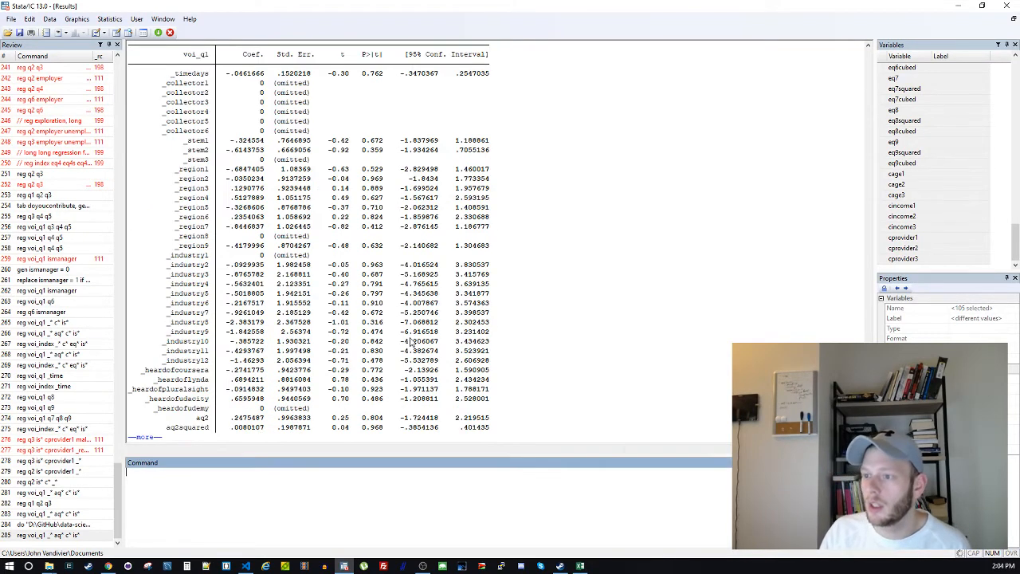
scroll(411, 341, down, 6)
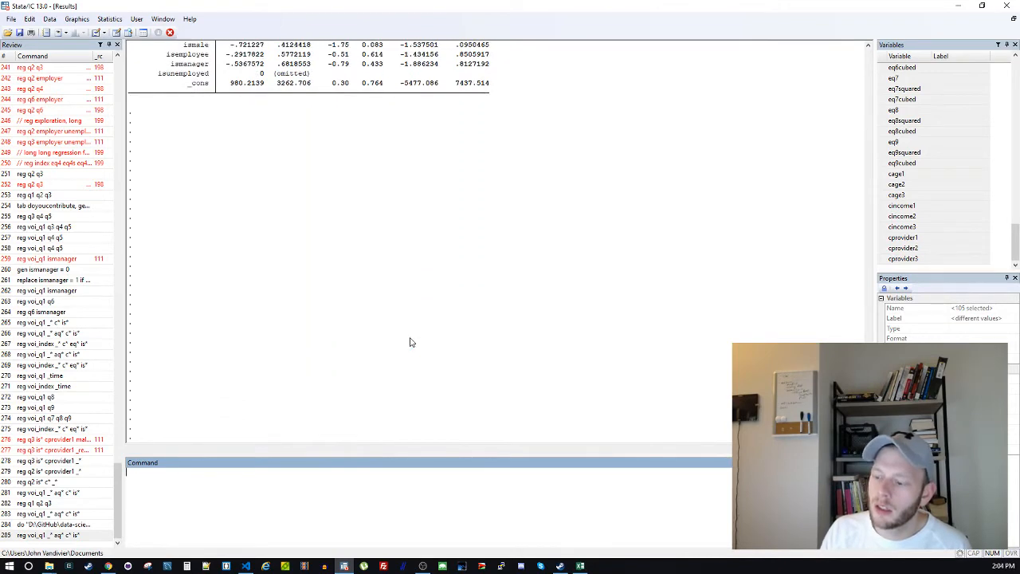
Copy the fully expanded voi_q1 regression command from analyis-1-voiq1-linear.do and run it in Stata through to the end of its output
key(alt+Tab)
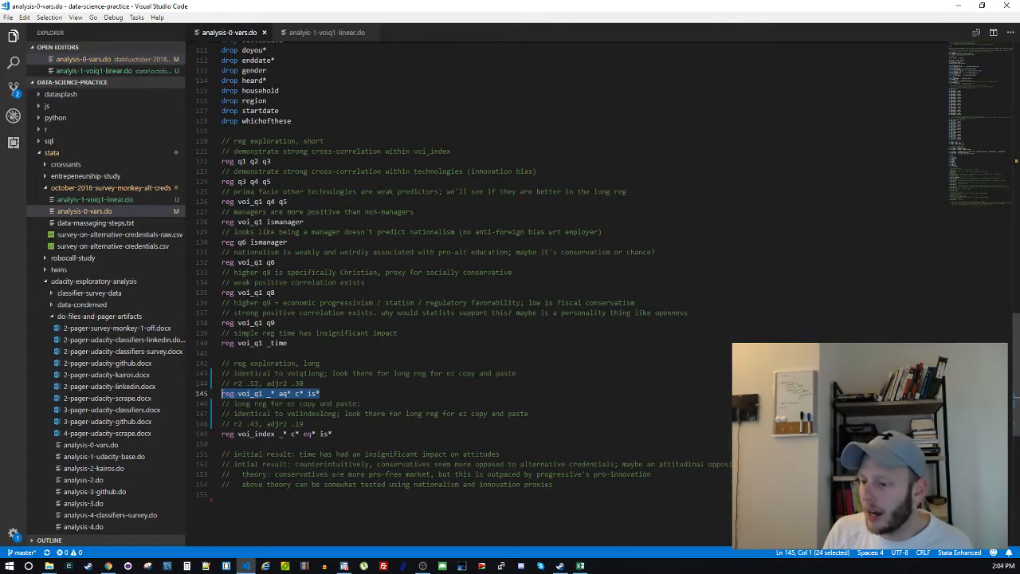
key(ctrl+Tab)
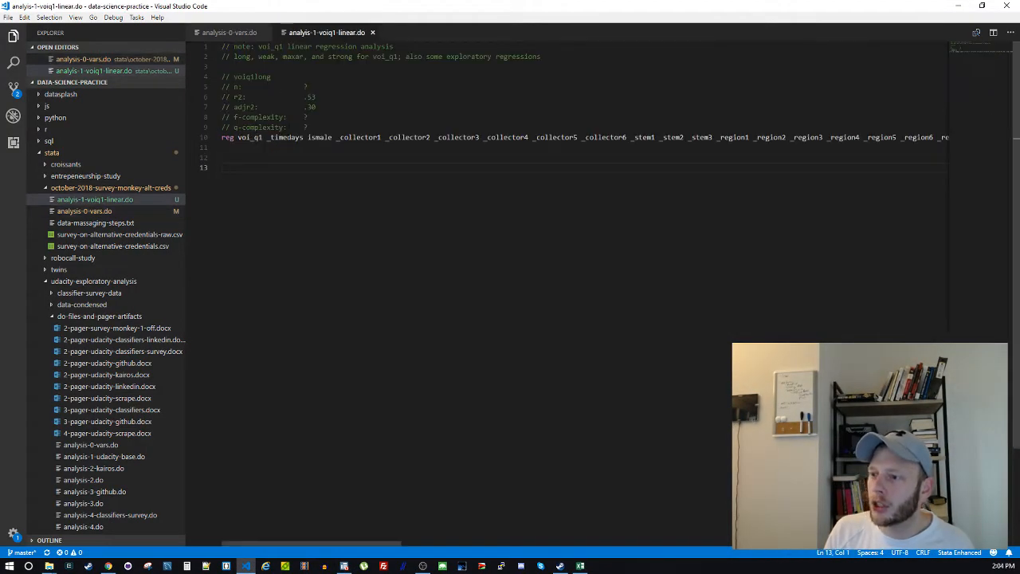
click(289, 138)
key(End)
key(shift+Home)
key(ctrl+x)
key(ctrl+z)
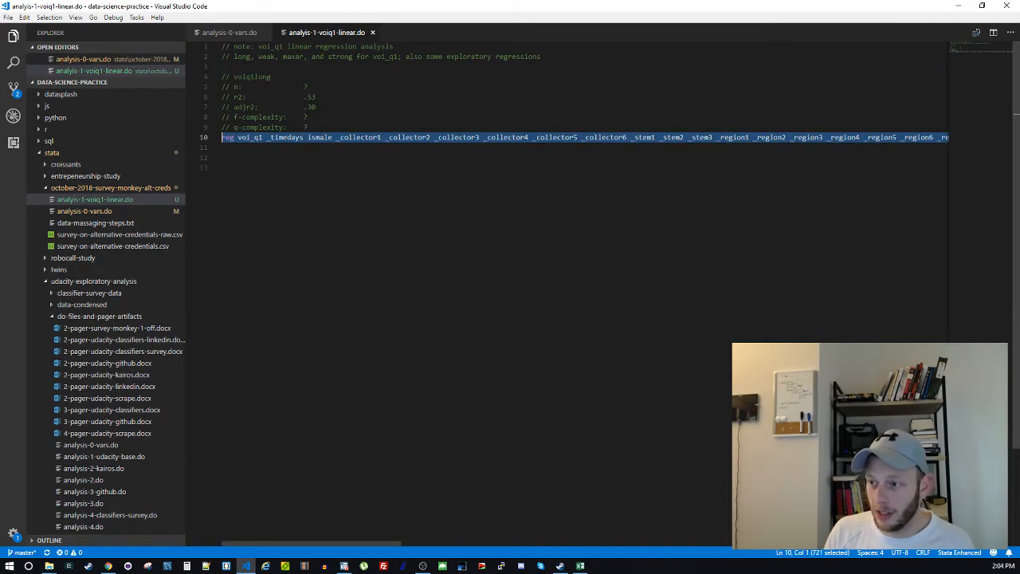
click(345, 566)
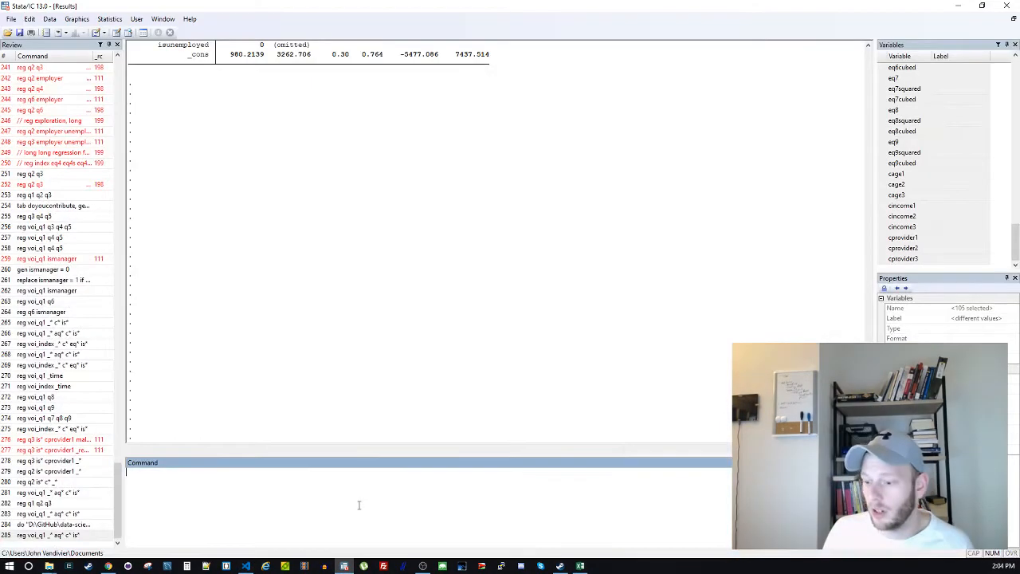
key(ctrl+v)
key(Return)
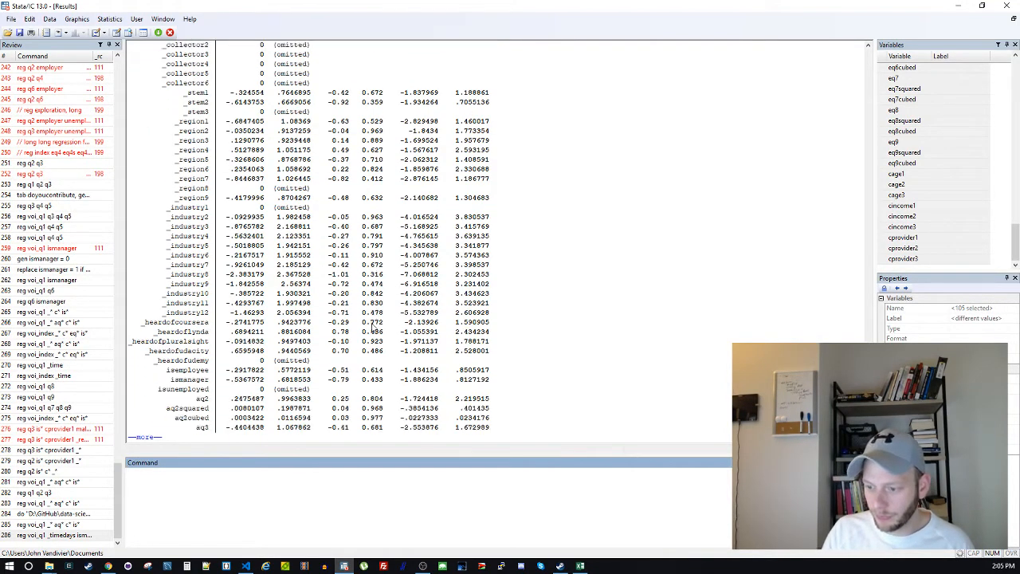
key(space)
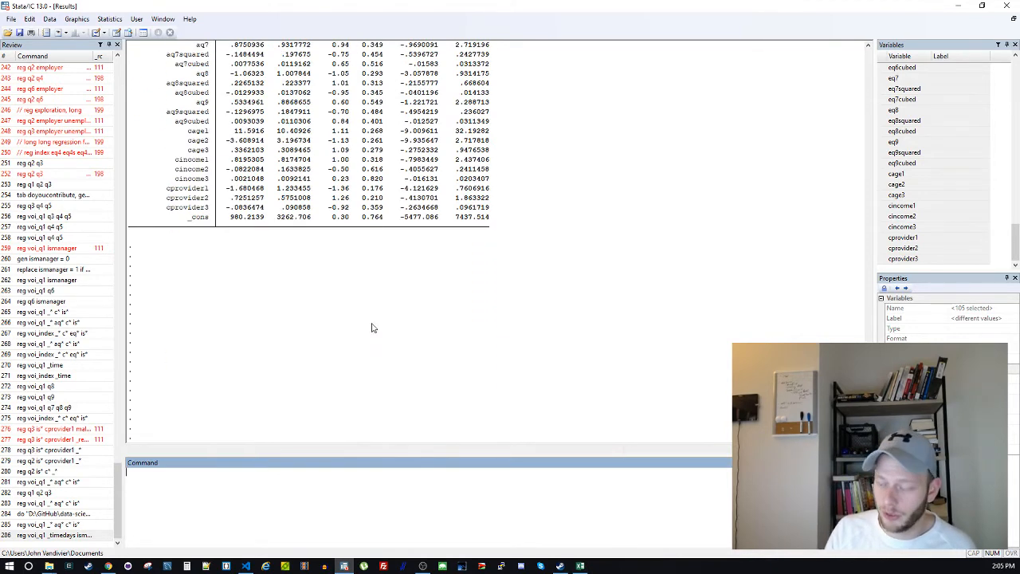
click(344, 566)
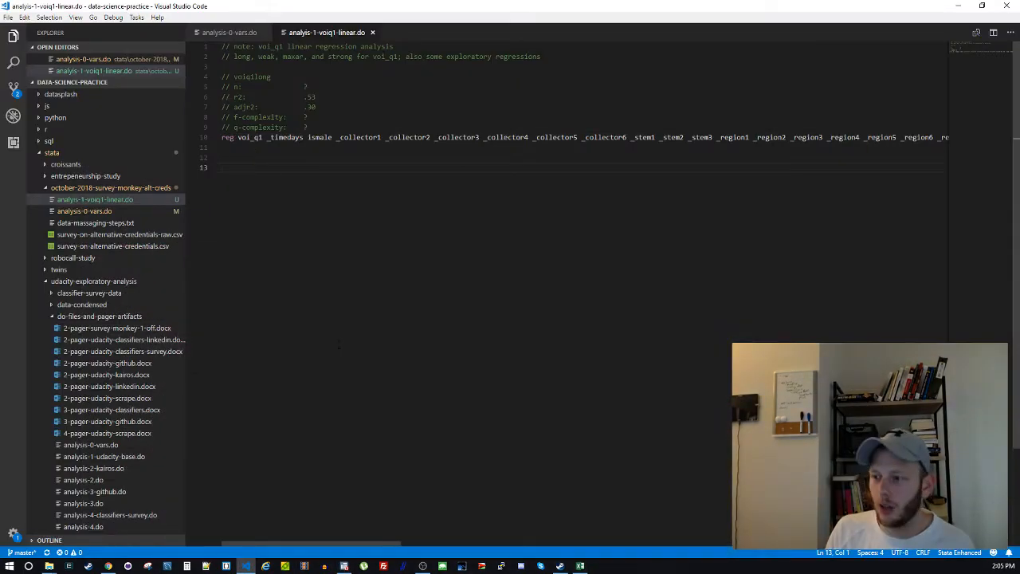
key(Up)
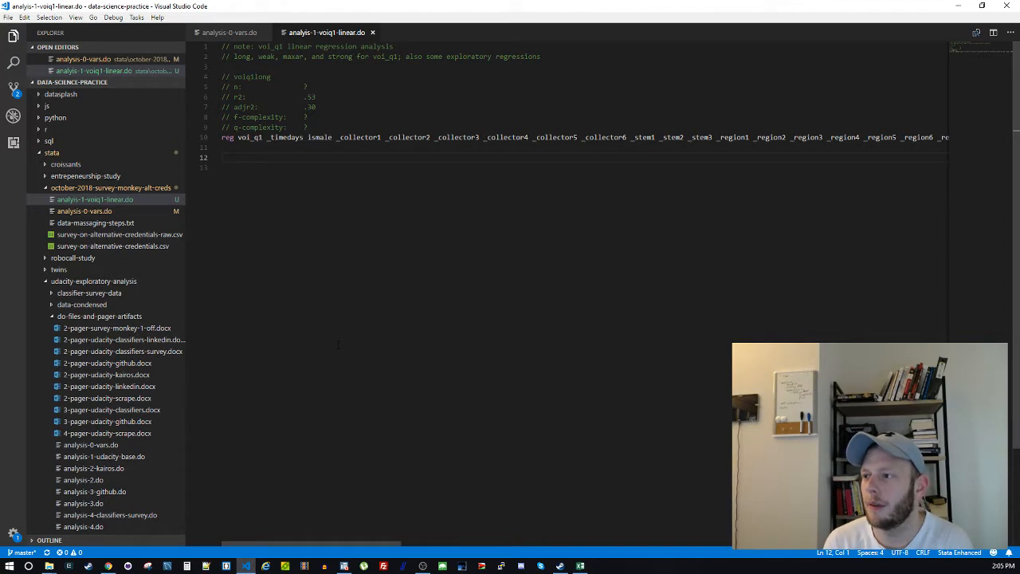
key(Down)
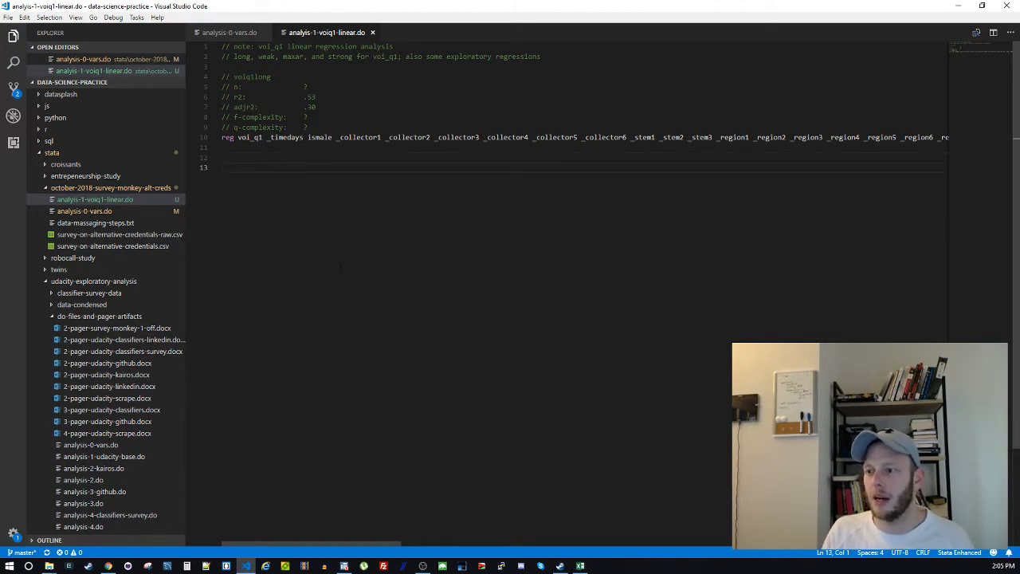
click(224, 36)
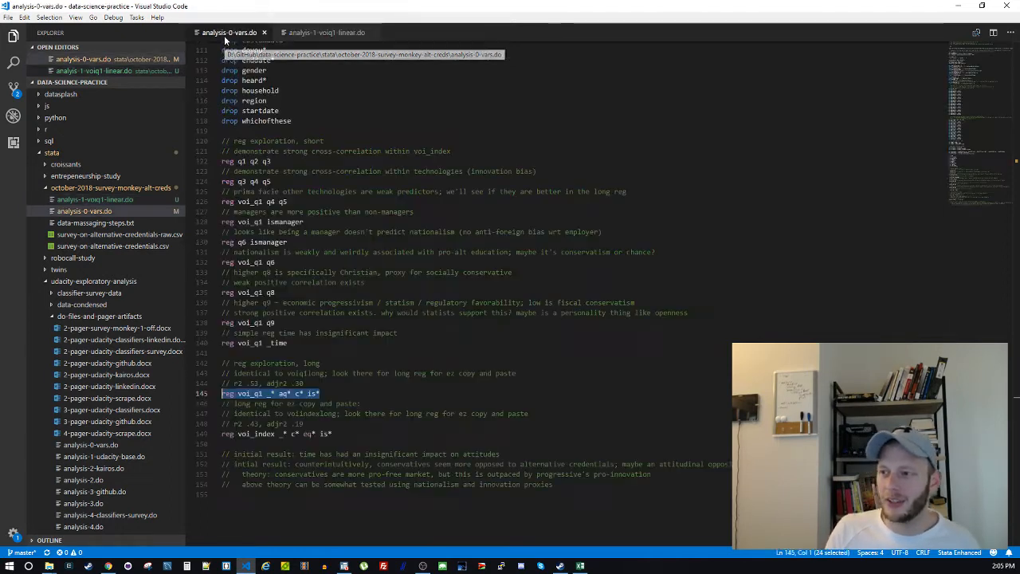
click(327, 40)
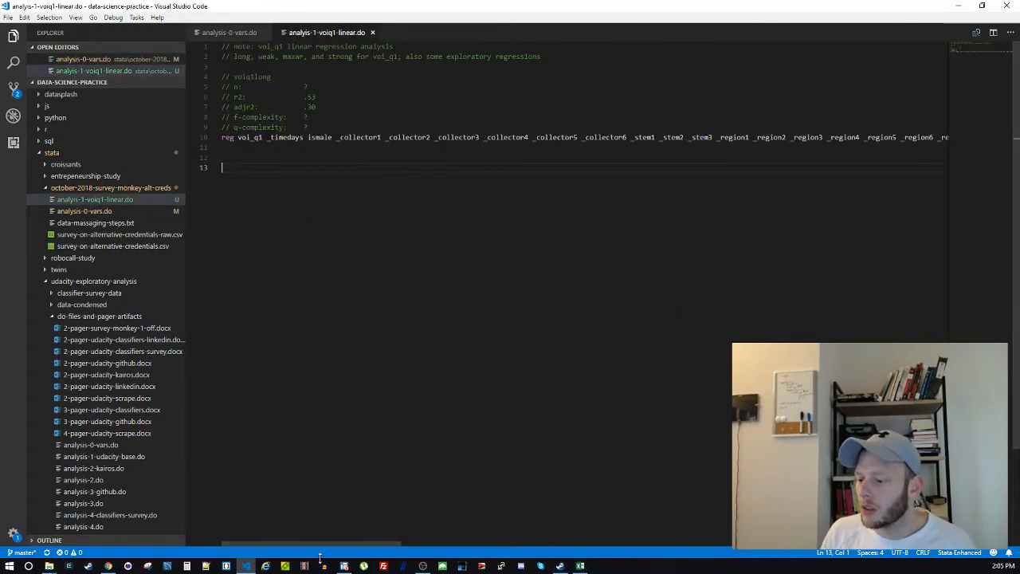
Check the expanded voi_q1 regression's number of observations in Stata and set n to 188 in the voiq1long block of analyis-1-voiq1-linear.do
click(344, 566)
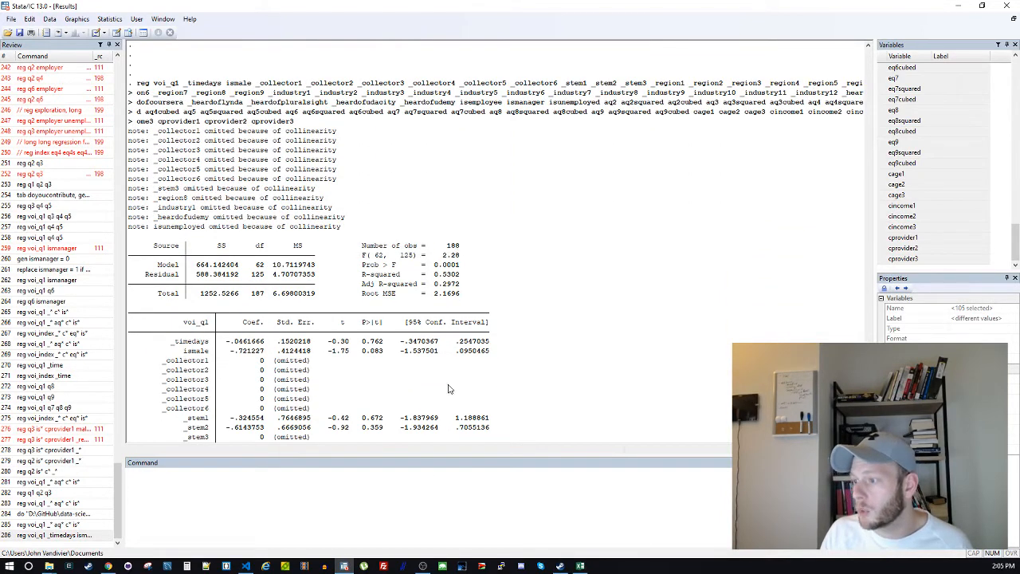
mouse_move(349, 566)
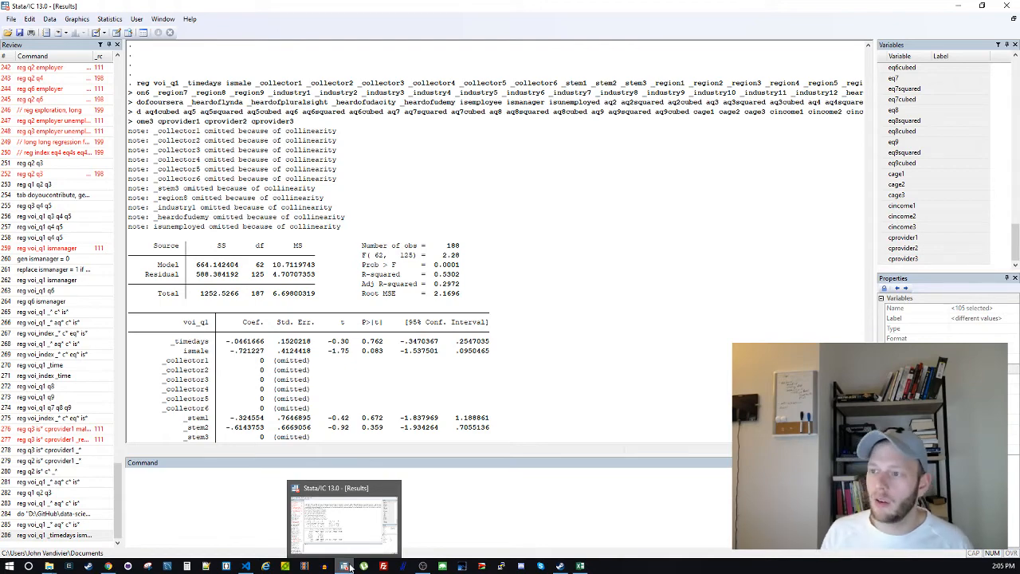
click(350, 567)
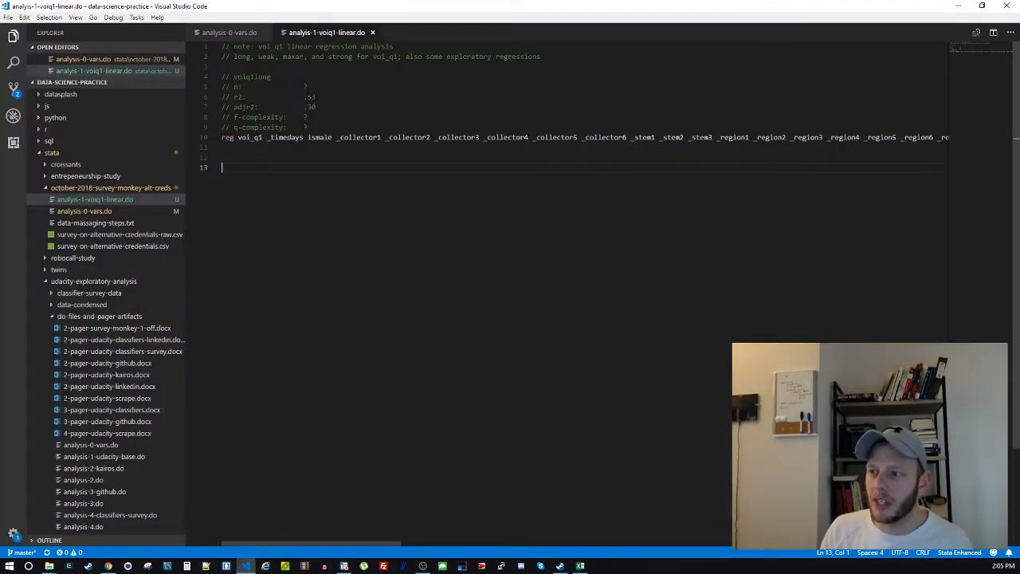
click(315, 89)
key(BackSpace)
text(188)
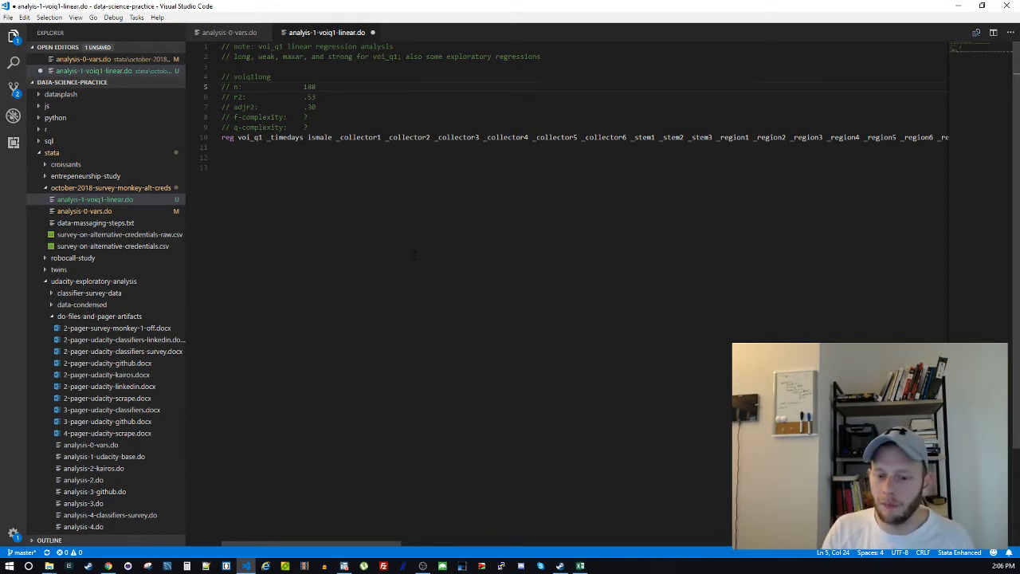
key(Down)
key(Down)
key(Down)
key(Down)
key(Down)
key(Down)
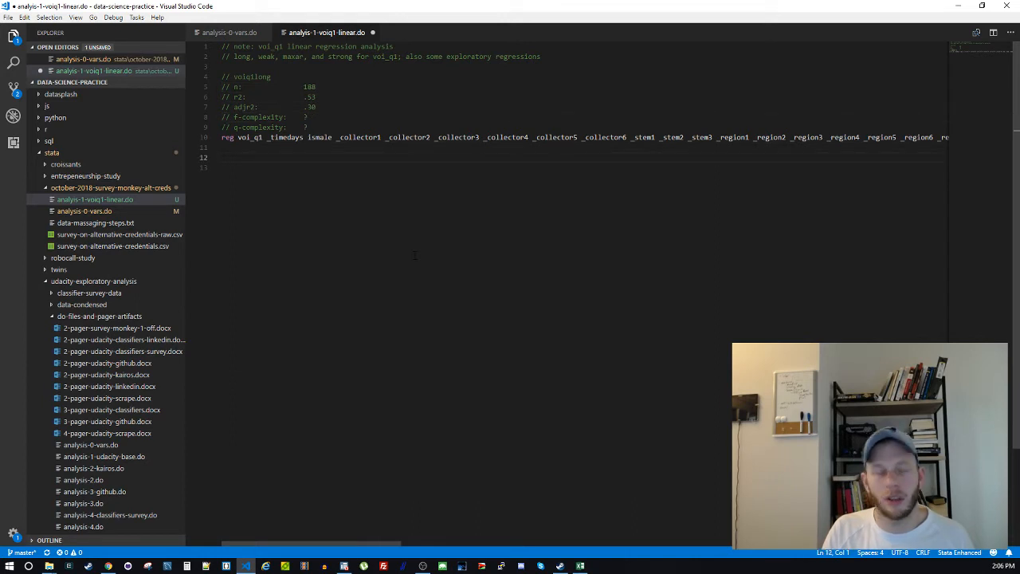
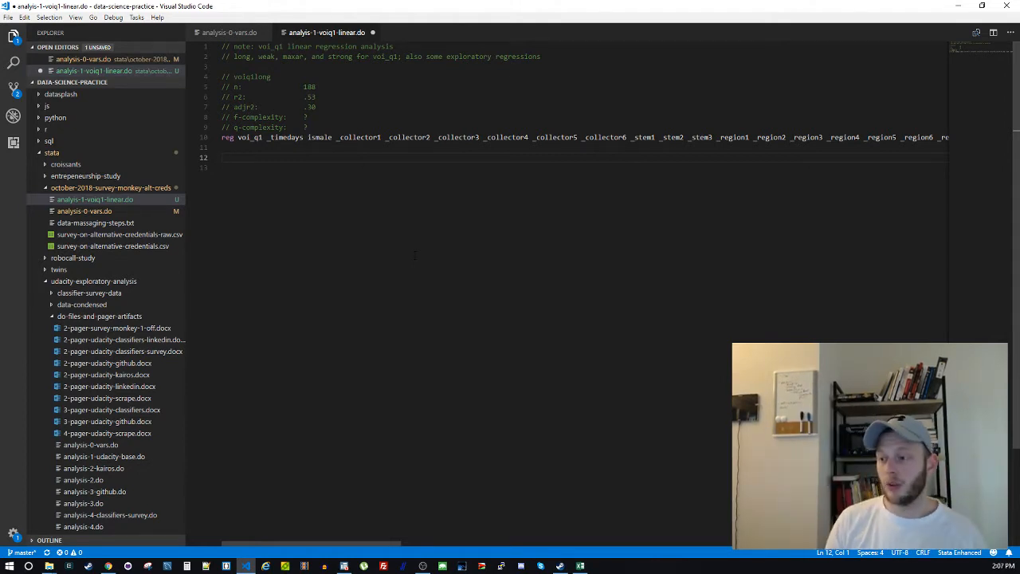
key(Down)
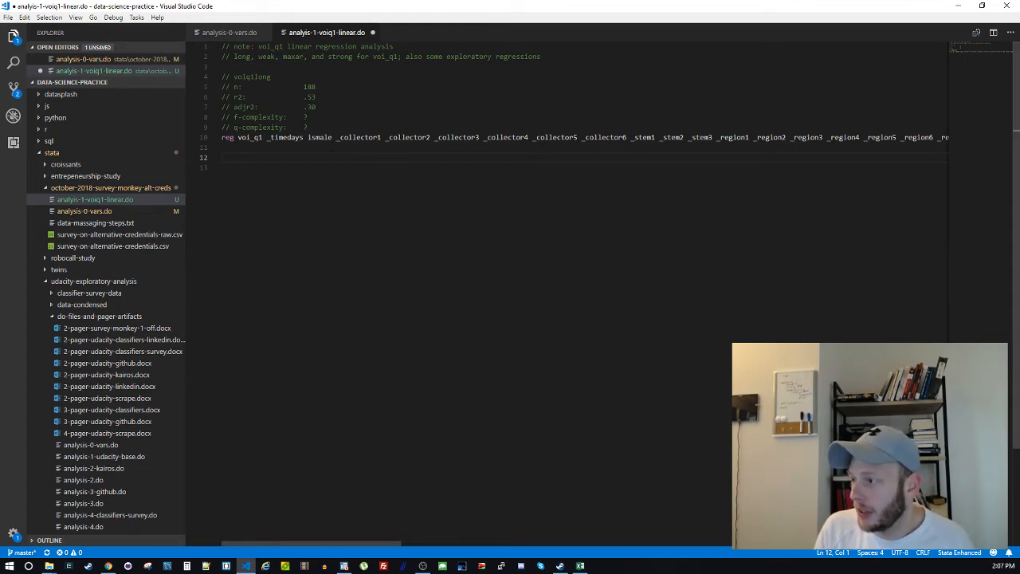
key(Down)
click(428, 161)
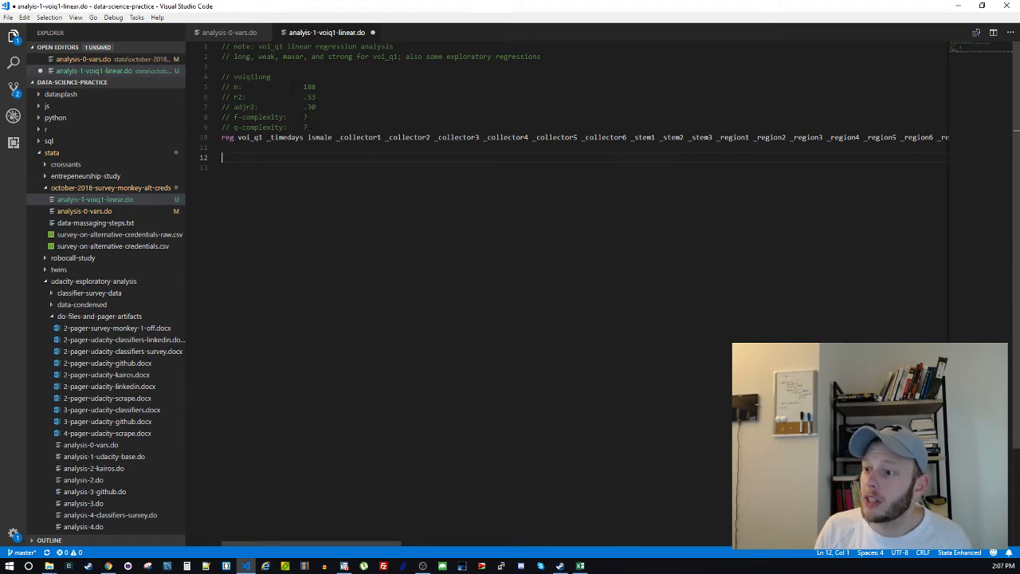
drag(543, 56, 494, 87)
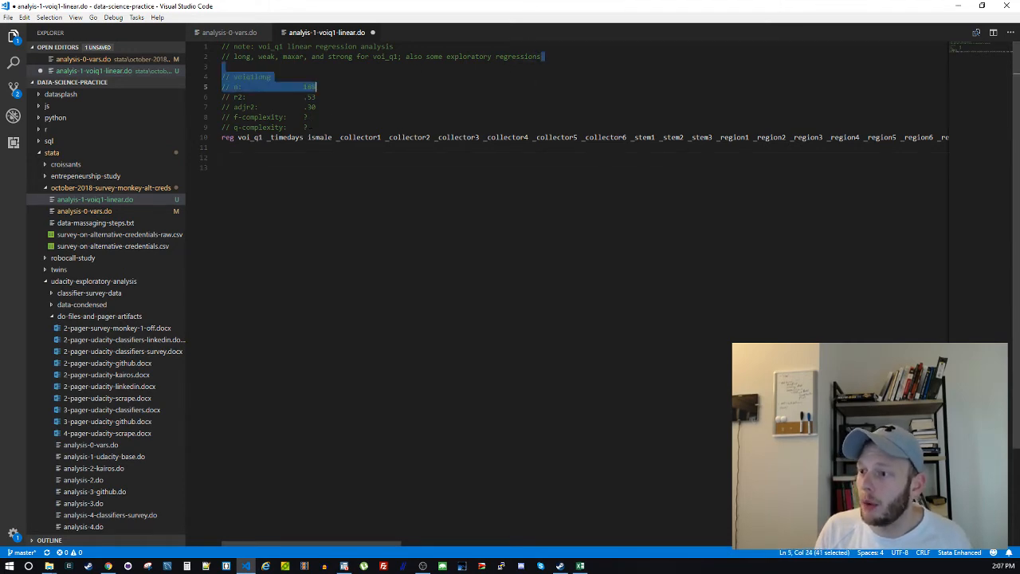
click(447, 263)
Check in Stata which variables the expanded voi_q1 regression omitted because of collinearity, and return to analyis-1-voiq1-linear.do
click(346, 567)
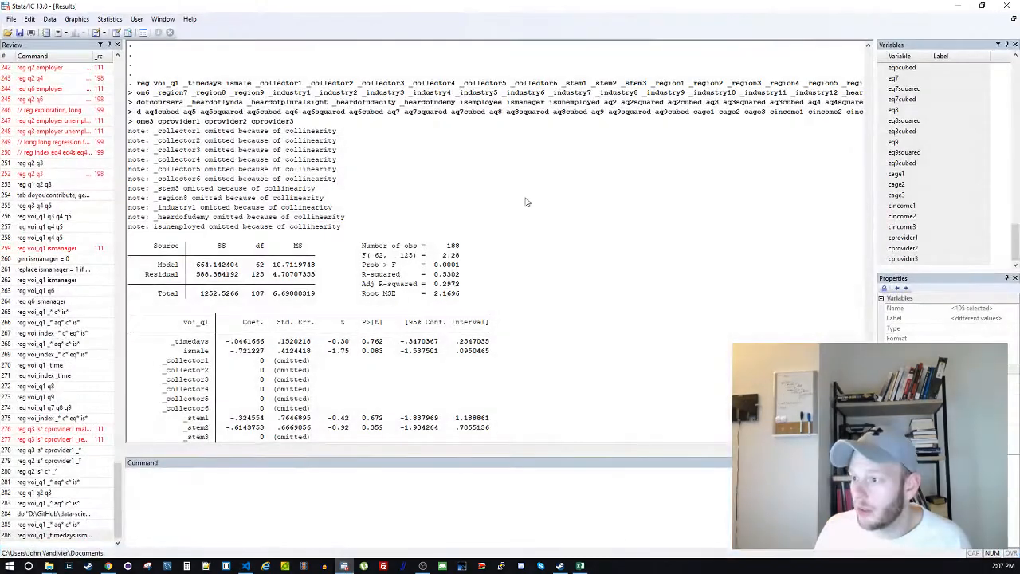
drag(159, 132, 336, 182)
click(338, 184)
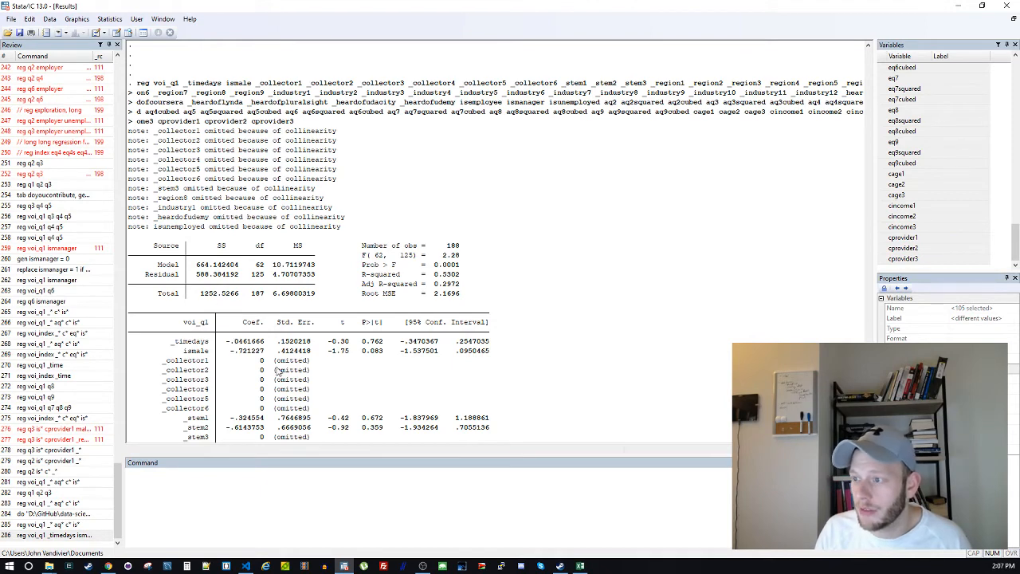
key(alt+Tab)
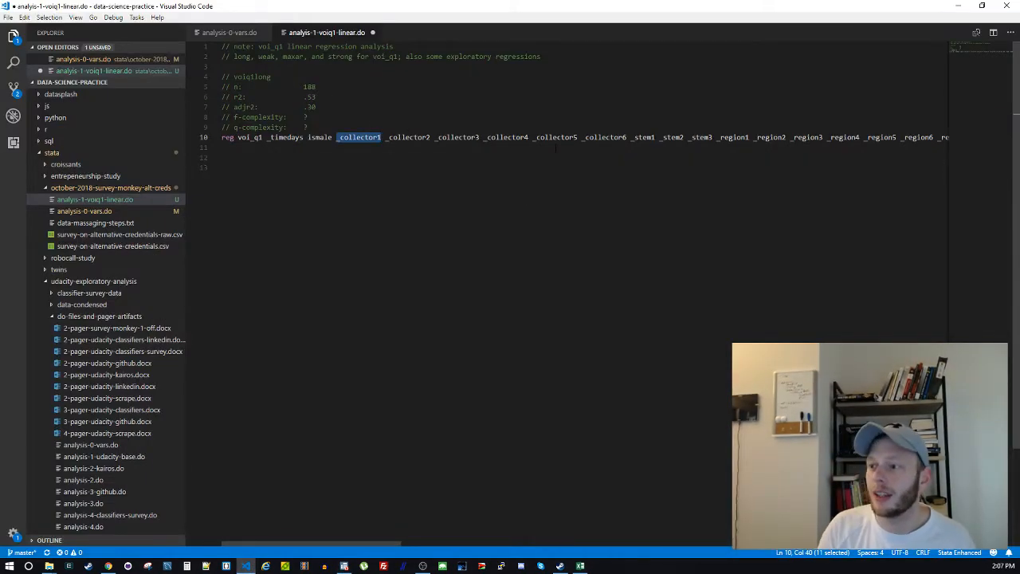
Duplicate the whole voiq1long block, including its statistics comments and regression command, directly below the original
drag(546, 66, 996, 137)
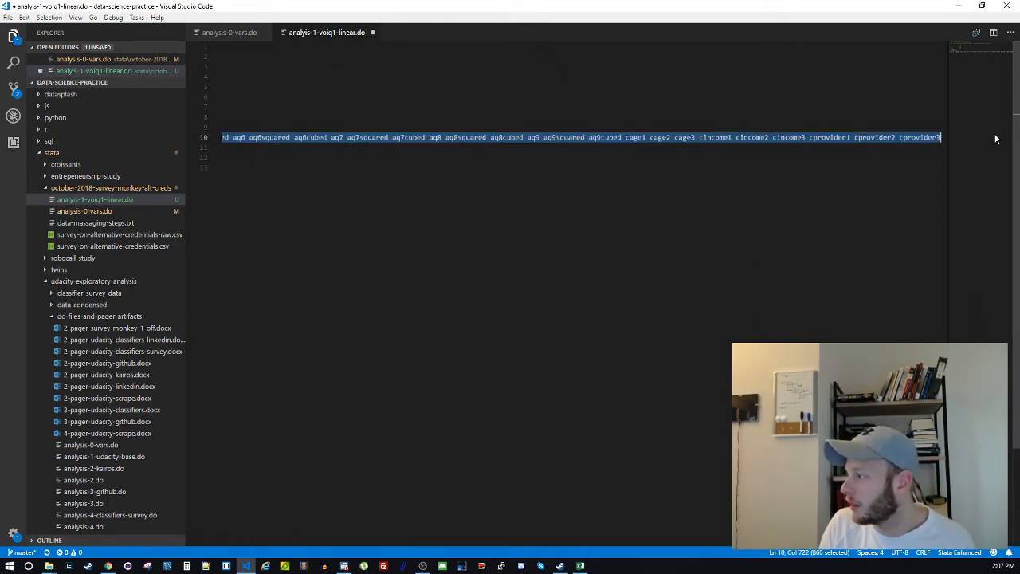
key(Right)
key(ctrl+v)
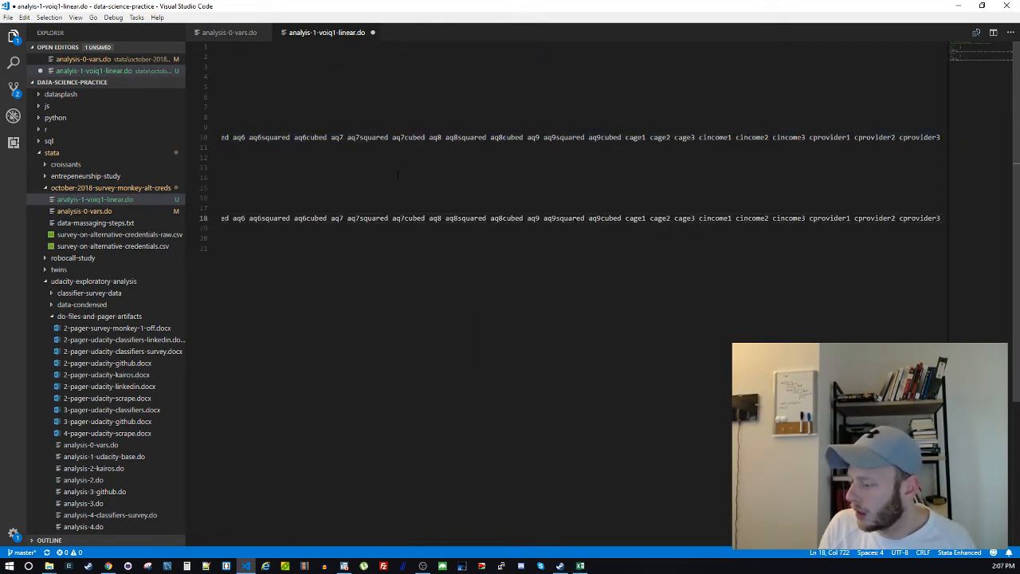
Rename the heading of the duplicated block to voiq1weak
click(398, 174)
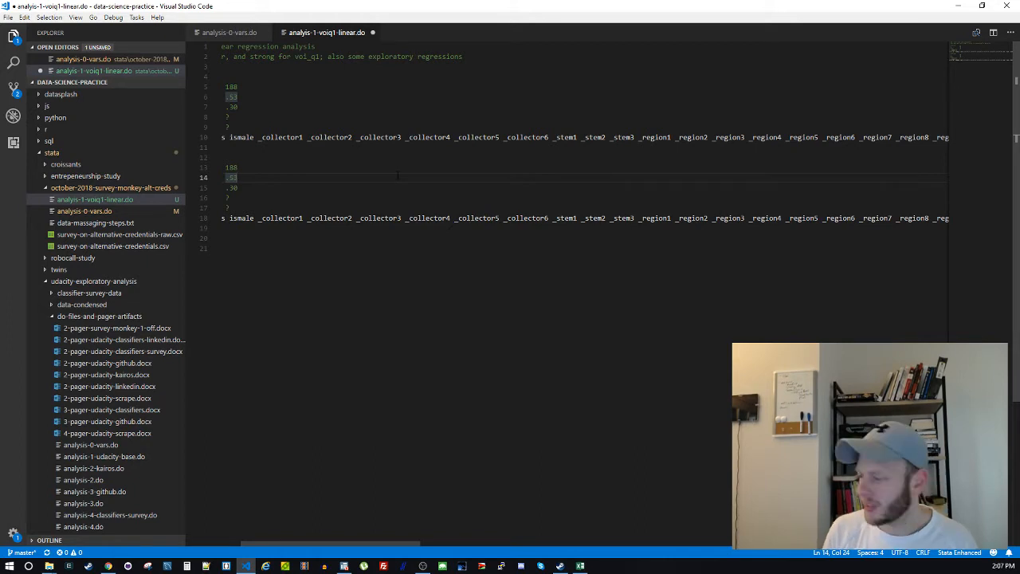
key(Down)
key(Home)
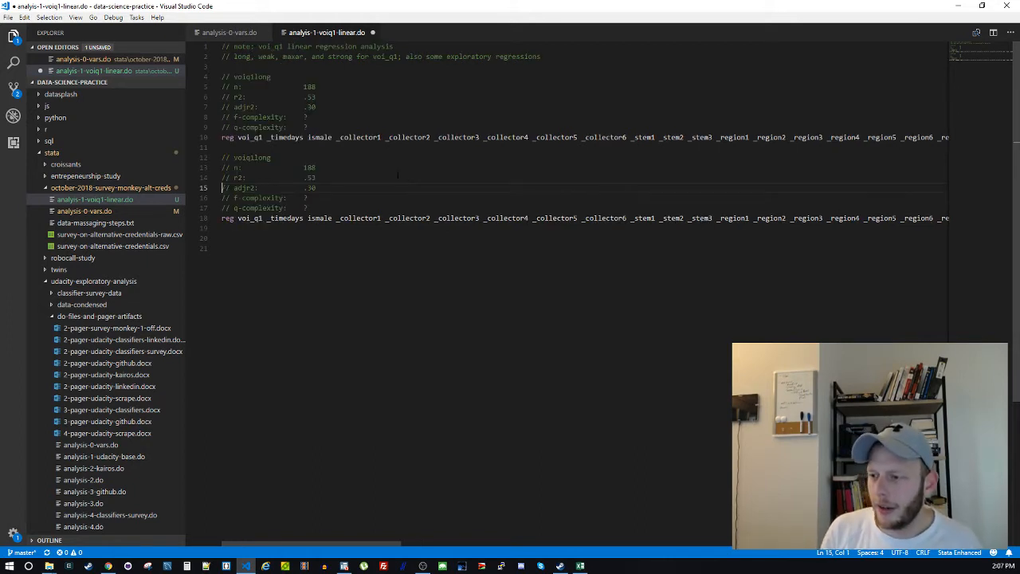
key(Down)
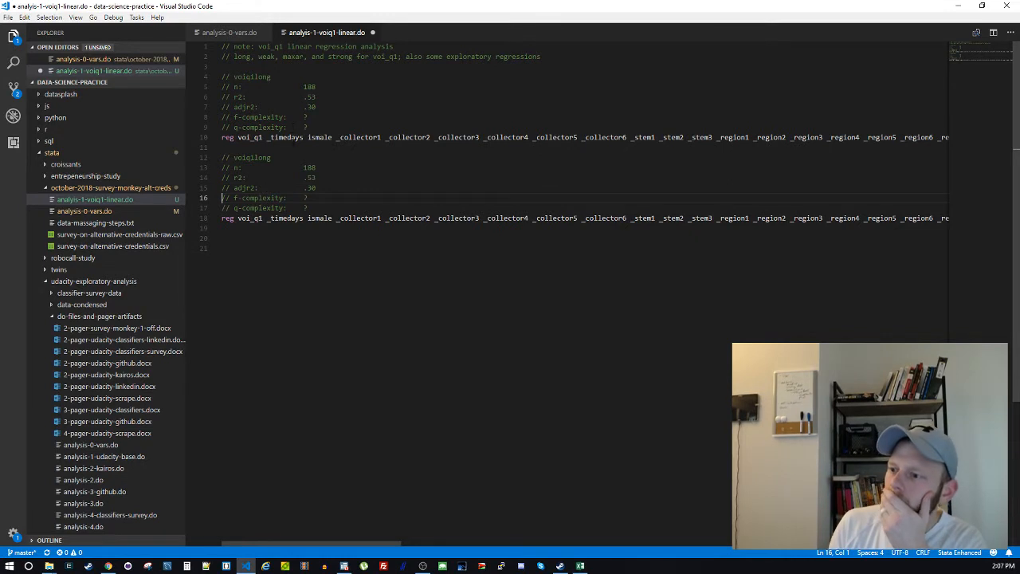
key(Up)
key(Up)
key(Up)
key(Up)
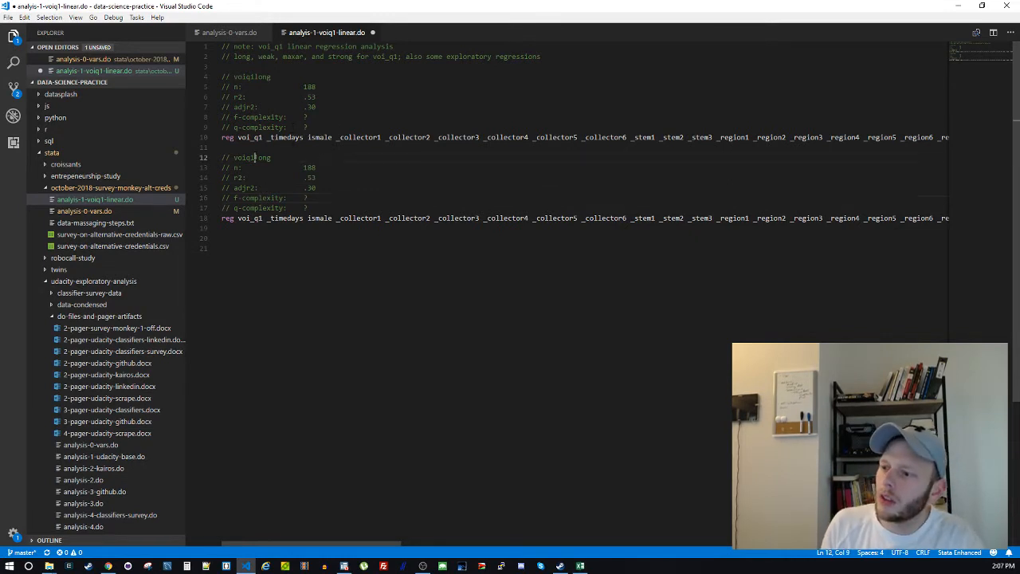
key(End)
key(BackSpace)
key(BackSpace)
key(BackSpace)
key(BackSpace)
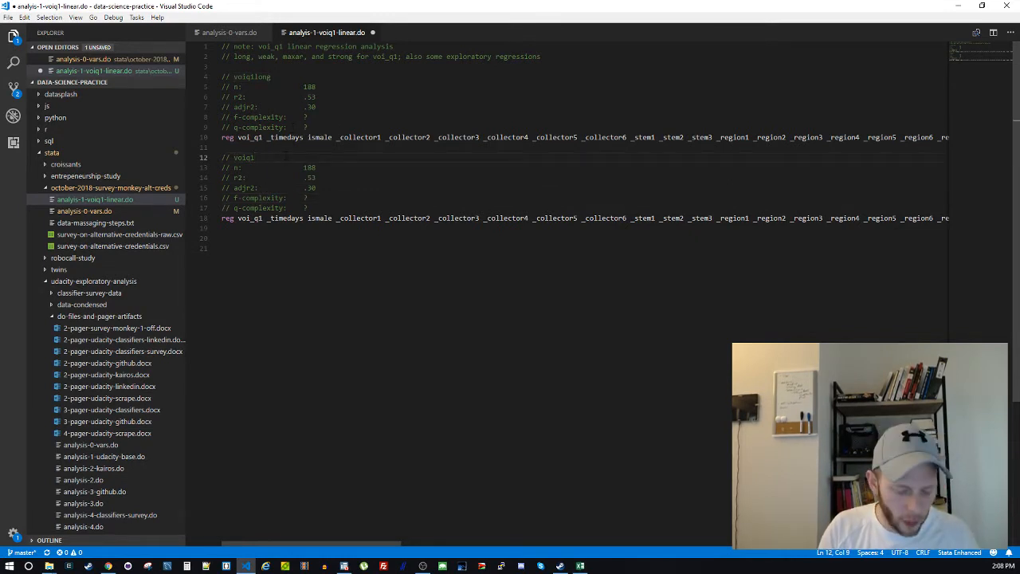
text(weak)
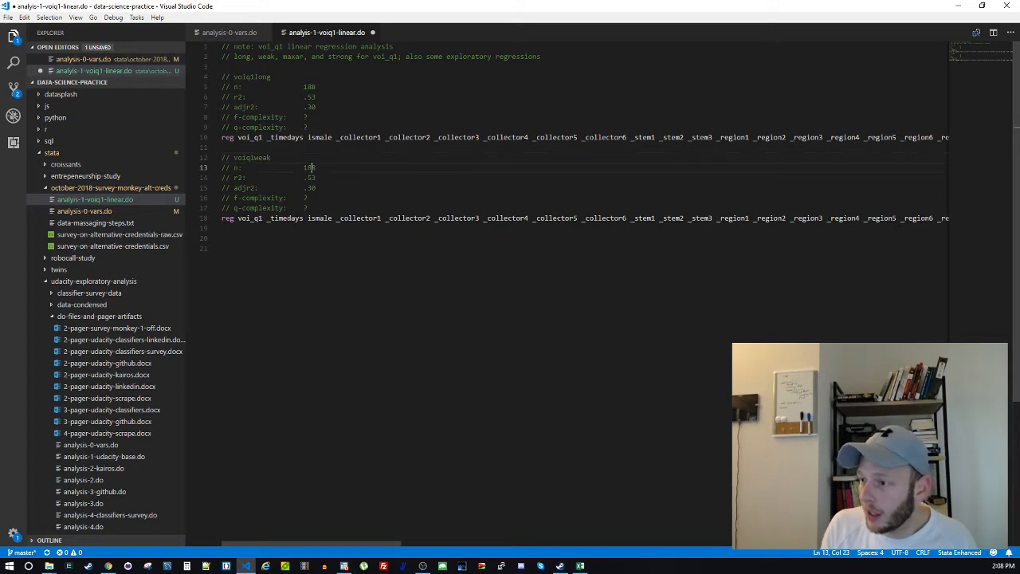
In the voiq1weak block, replace n with "?" and both r2 and adjr2 with ".?", and save the file
click(307, 168)
click(308, 177)
key(shift+End)
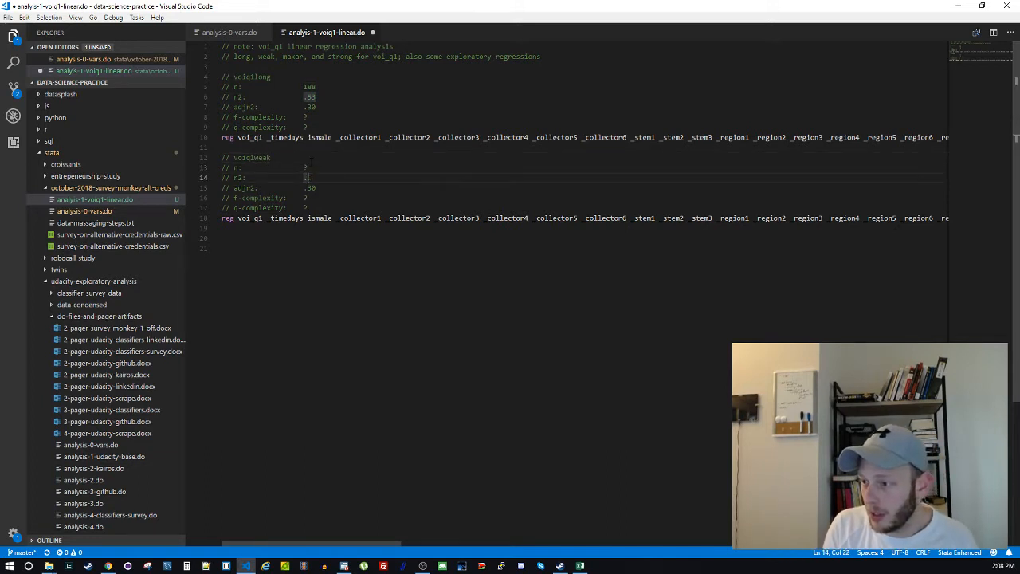
text(.?)
key(Down)
key(Left)
key(Delete)
key(Delete)
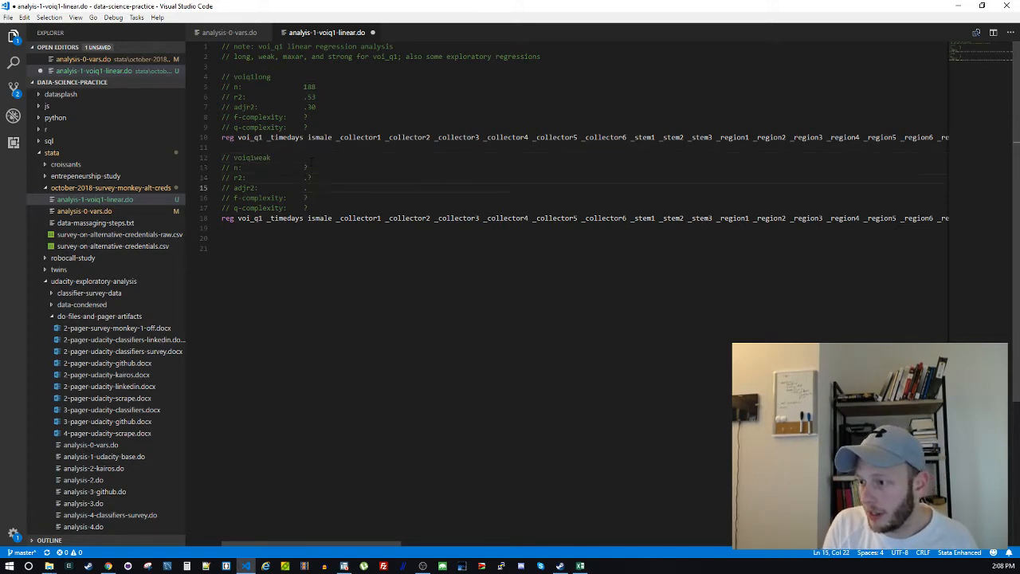
key(ctrl+s)
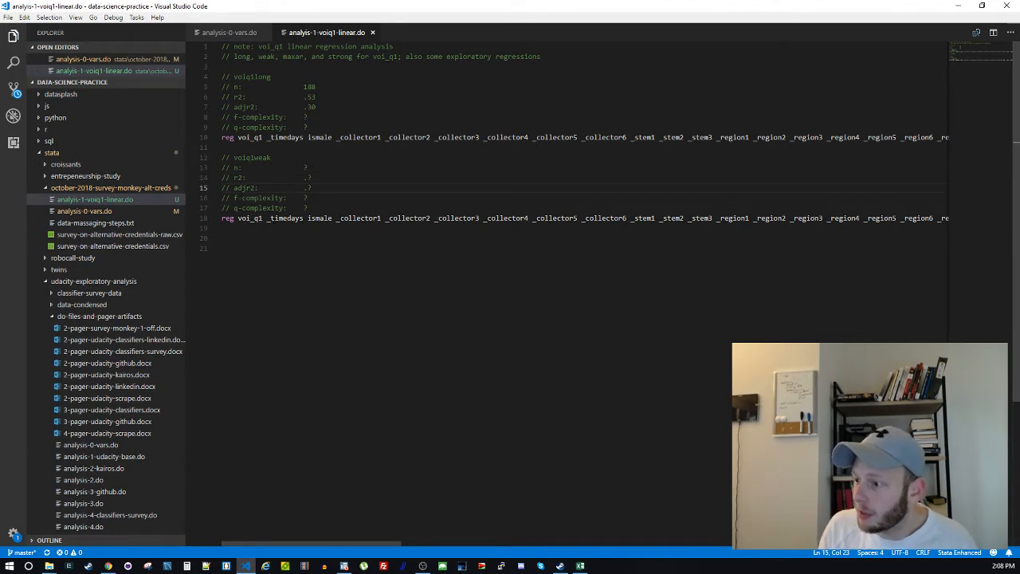
Remove _collector1 through _collector6 from the voiq1weak regression command and save the file
drag(338, 218, 631, 218)
key(BackSpace)
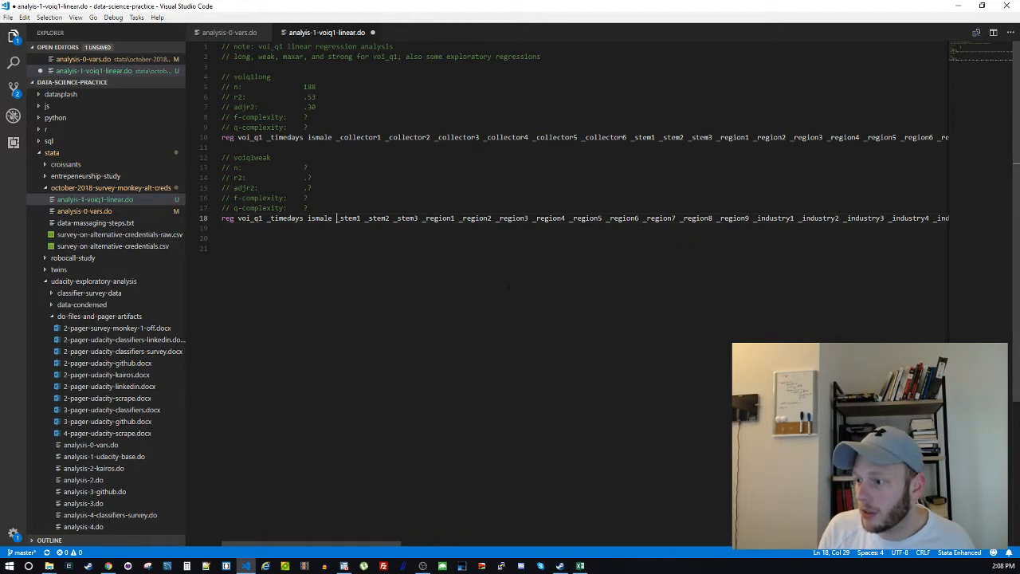
click(508, 287)
key(ctrl+s)
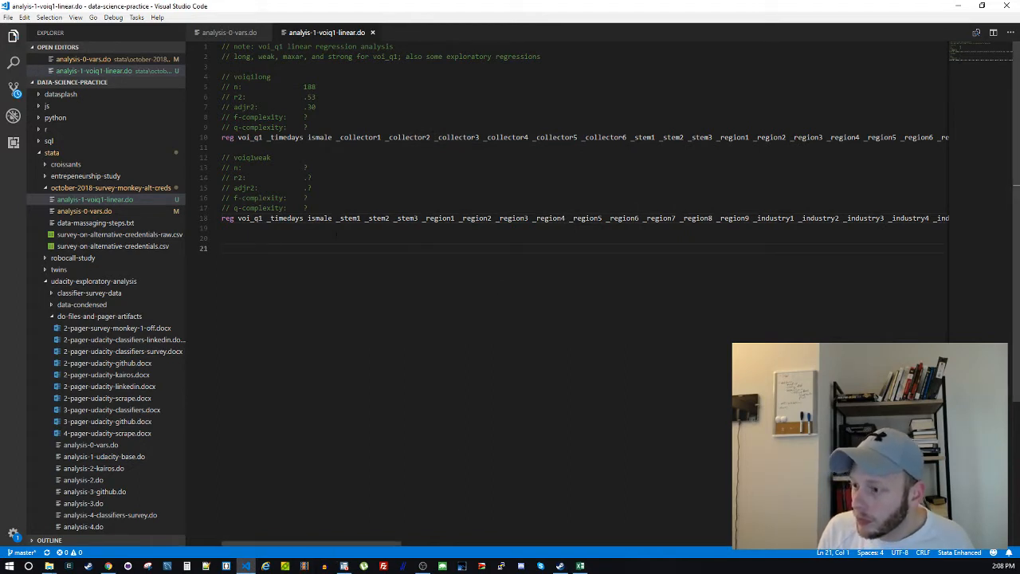
Set the f-complexity of the voiq1weak block to "? - 6" and save the file
click(311, 198)
text(-6)
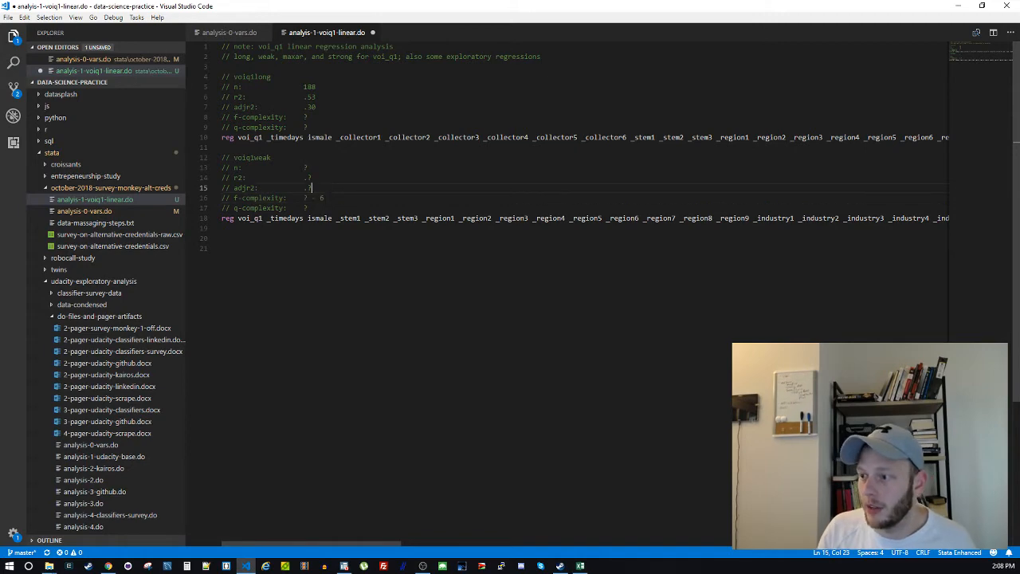
key(ctrl+s)
click(251, 137)
click(337, 303)
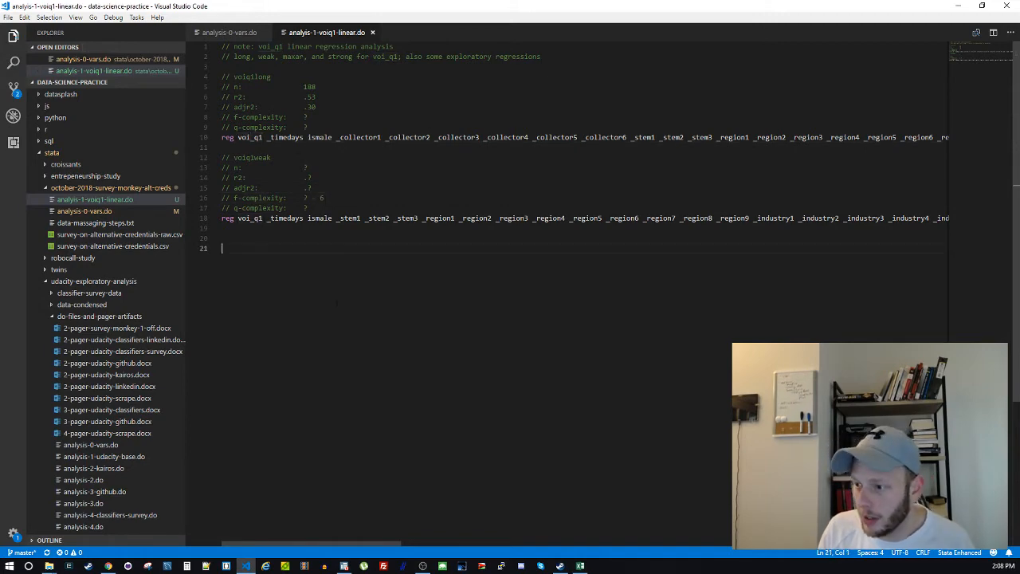
Copy the full list of independent variables from _timedays onward in the voiq1long regression command, leaving the line intact
click(345, 566)
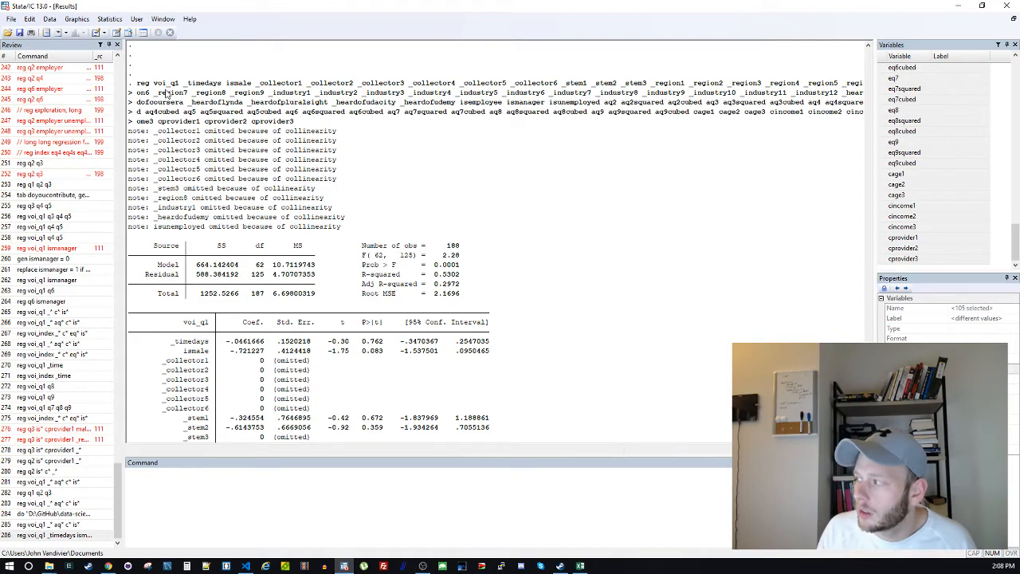
click(349, 566)
click(266, 137)
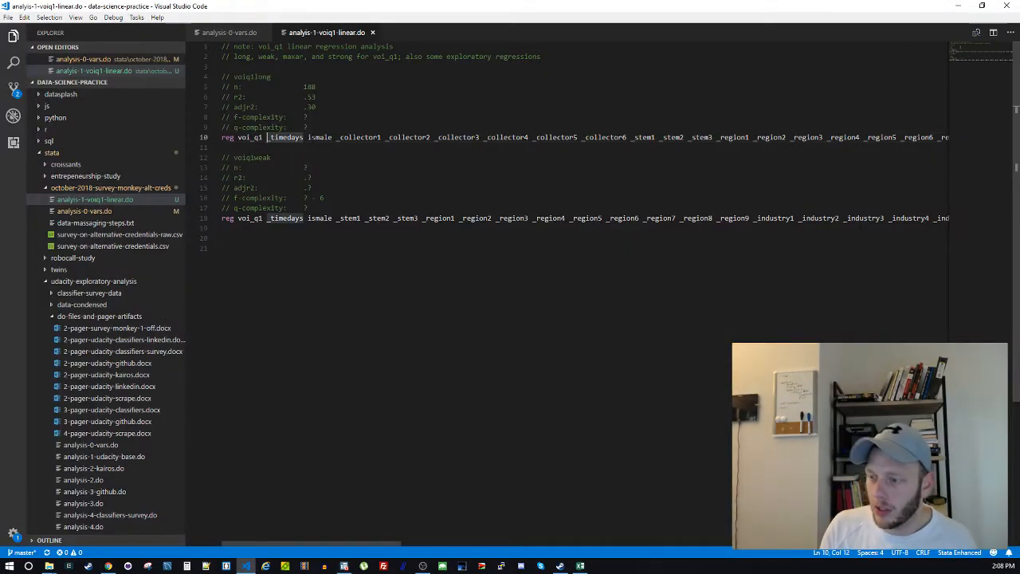
key(shift+End)
key(ctrl+x)
key(ctrl+z)
click(325, 154)
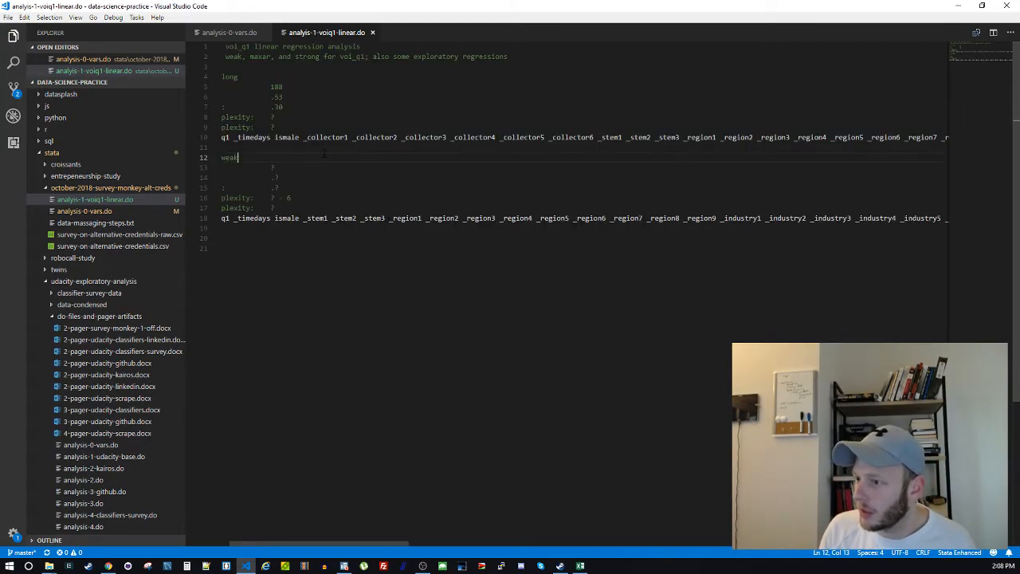
key(Right)
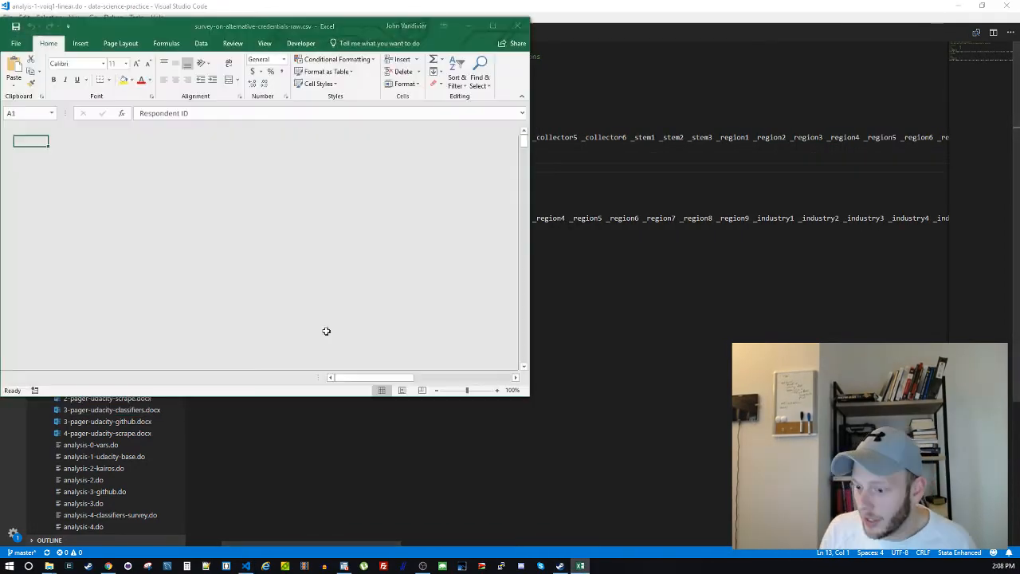
Switch to the survey-on-alternative-credentials-raw.csv workbook in Excel, maximize it, and paste the variable list into cell A1 of a new sheet
key(alt+Tab)
double_click(232, 27)
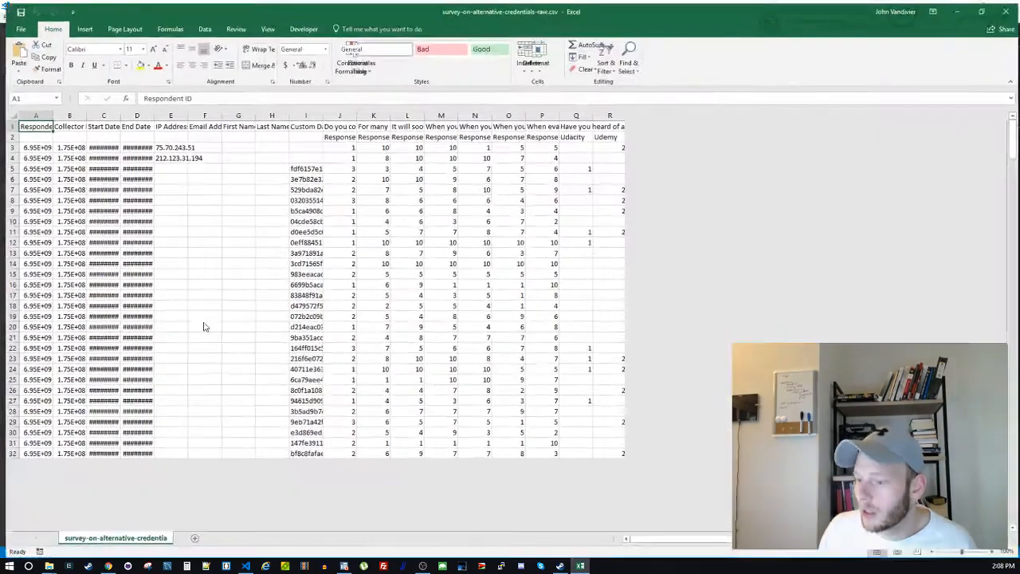
click(190, 539)
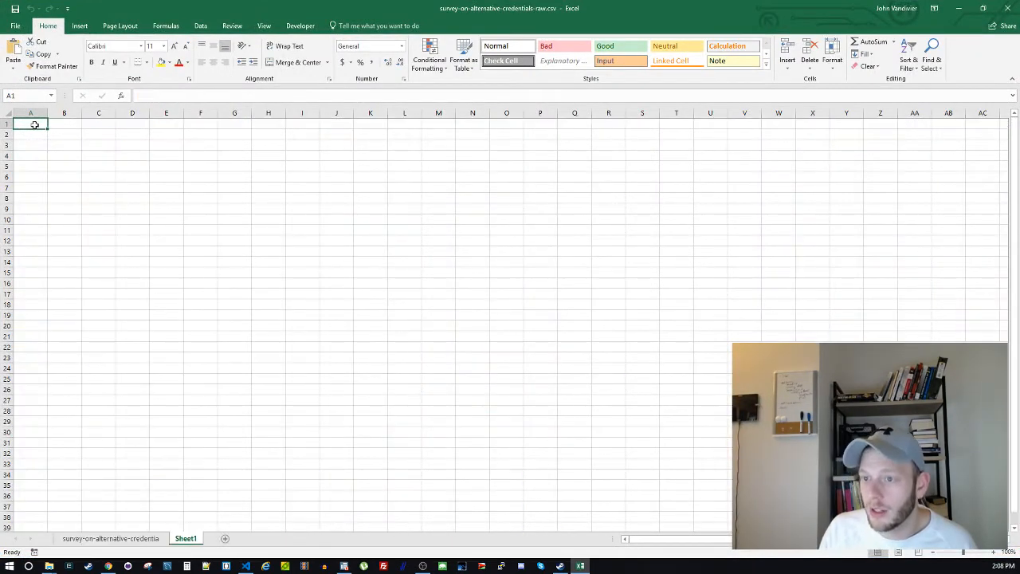
key(ctrl+v)
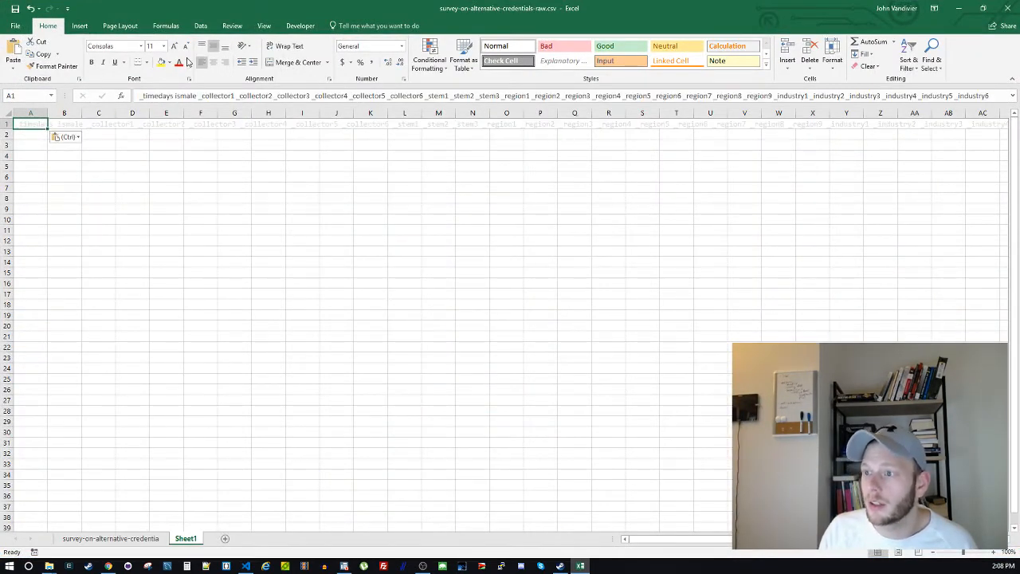
Split the variable list in A1 into separate columns with Text to Columns, as delimited data using only the space delimiter
click(198, 27)
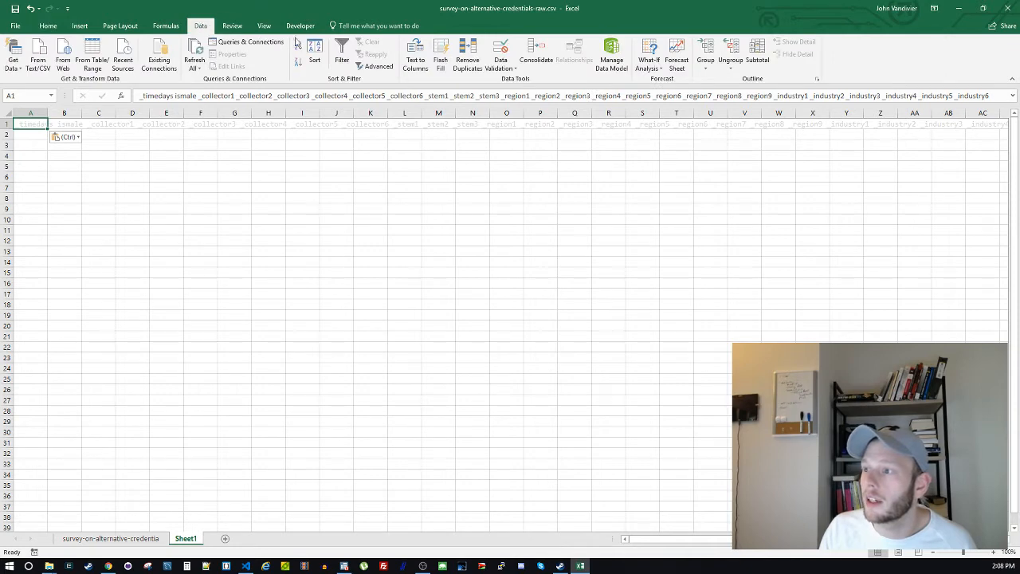
click(417, 60)
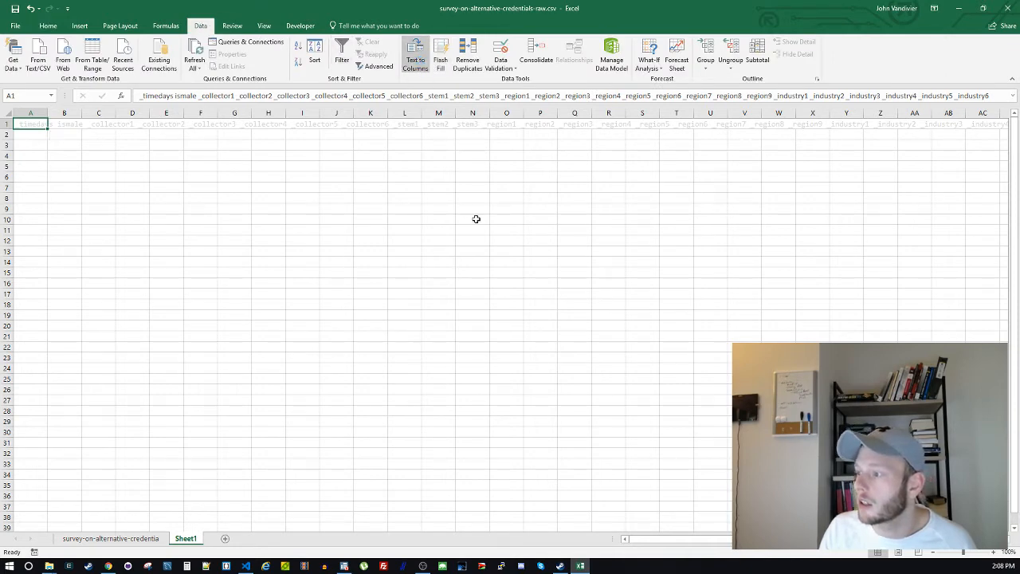
click(378, 260)
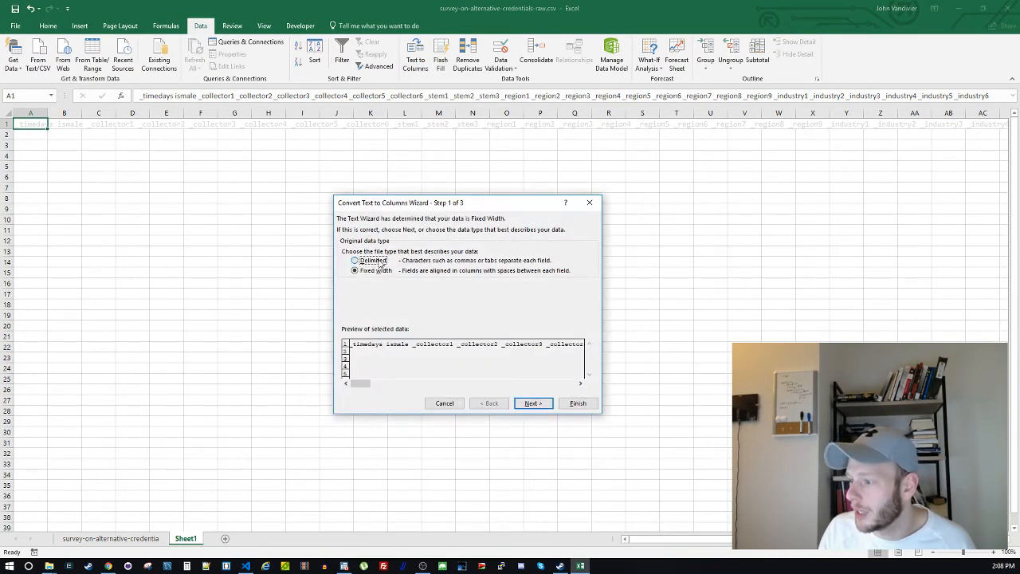
click(532, 403)
click(346, 249)
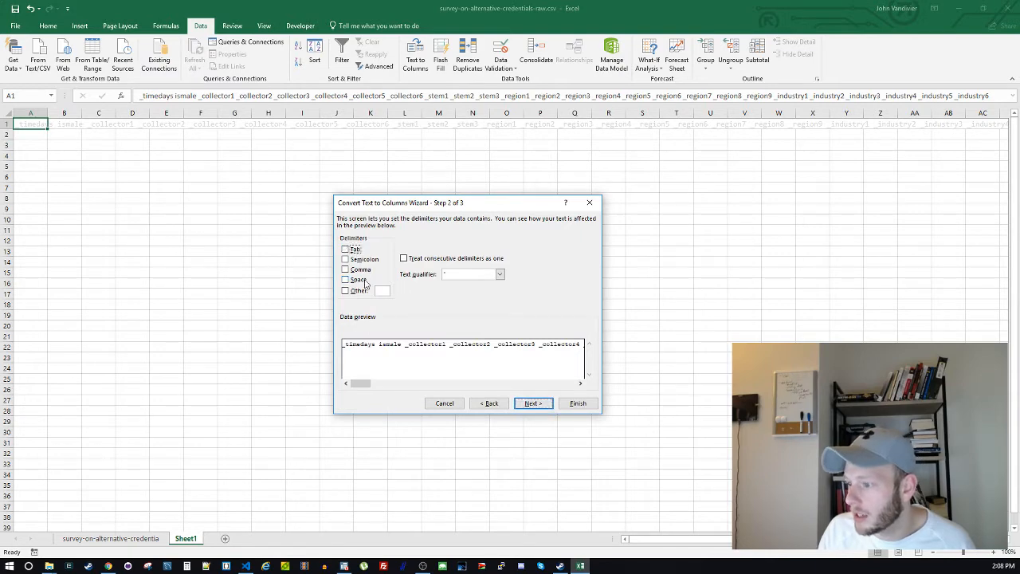
click(346, 279)
click(579, 404)
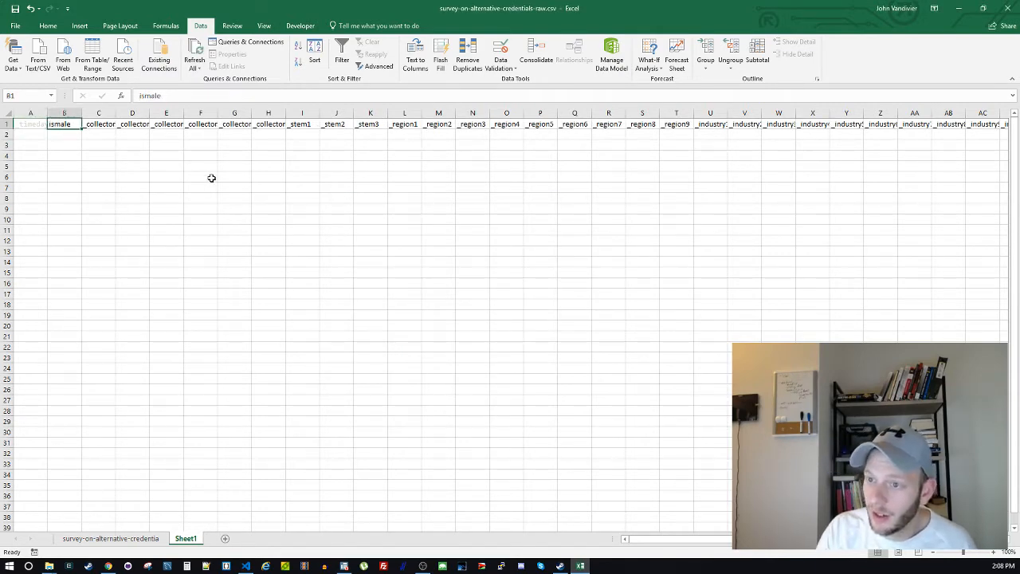
Select the whole run of variable names in row 1 of Sheet1 to read their count, and minimize Excel
key(ctrl+shift+Right)
scroll(211, 178, left, 10)
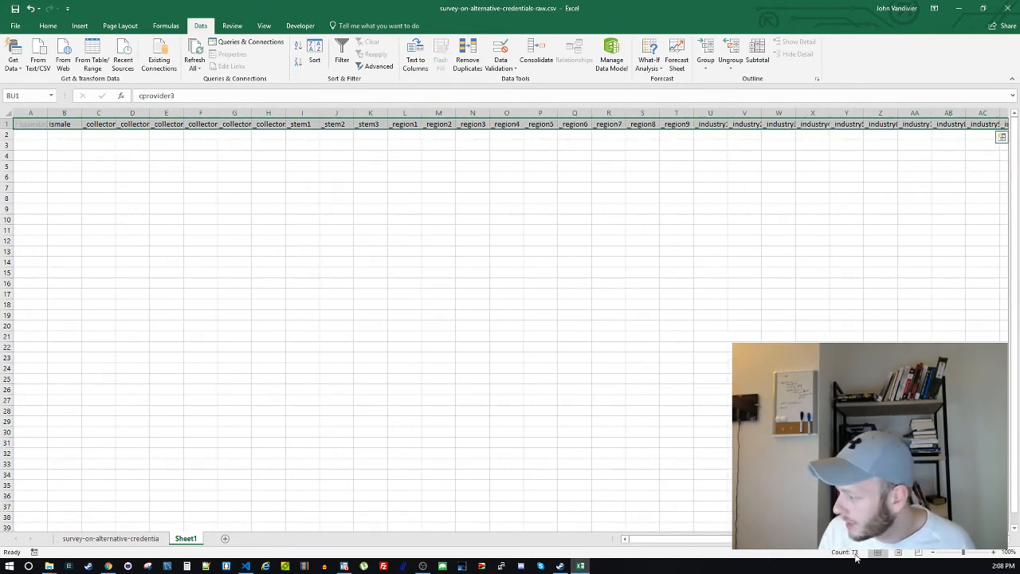
click(963, 5)
Set the f-complexity of the voiq1long block to 73 in analyis-1-voiq1-linear.do
click(403, 218)
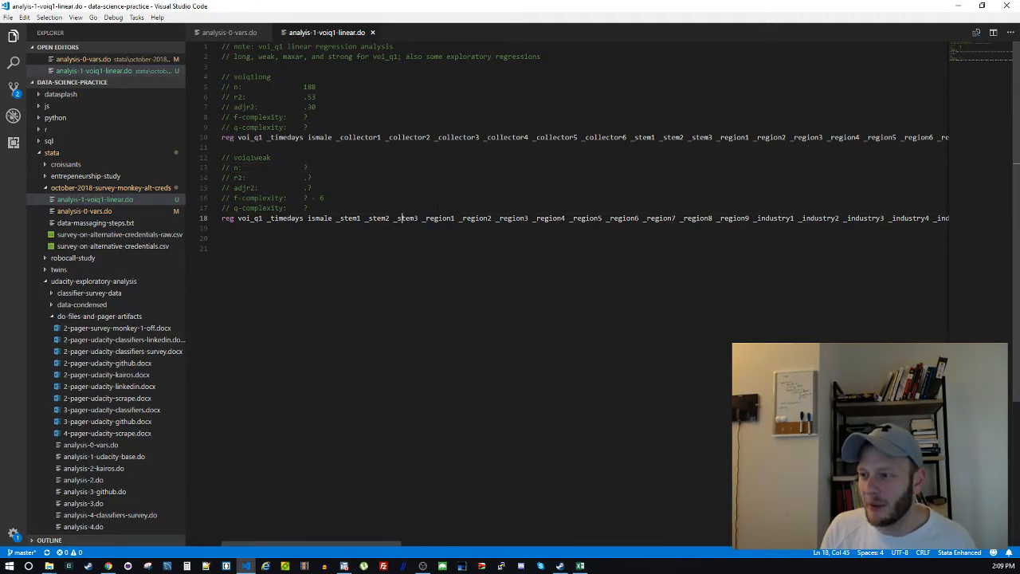
click(324, 117)
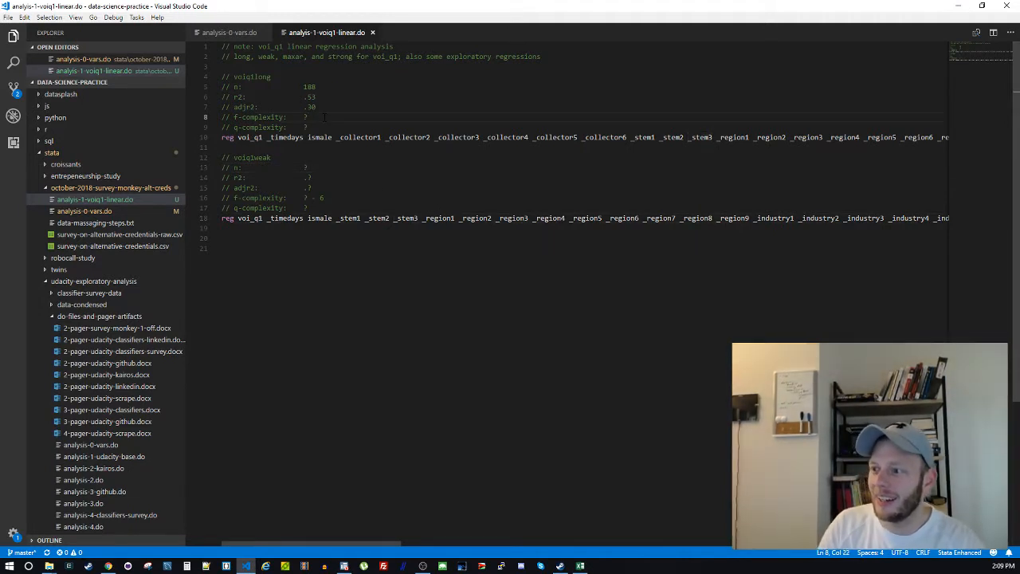
key(BackSpace)
text(73)
key(Down)
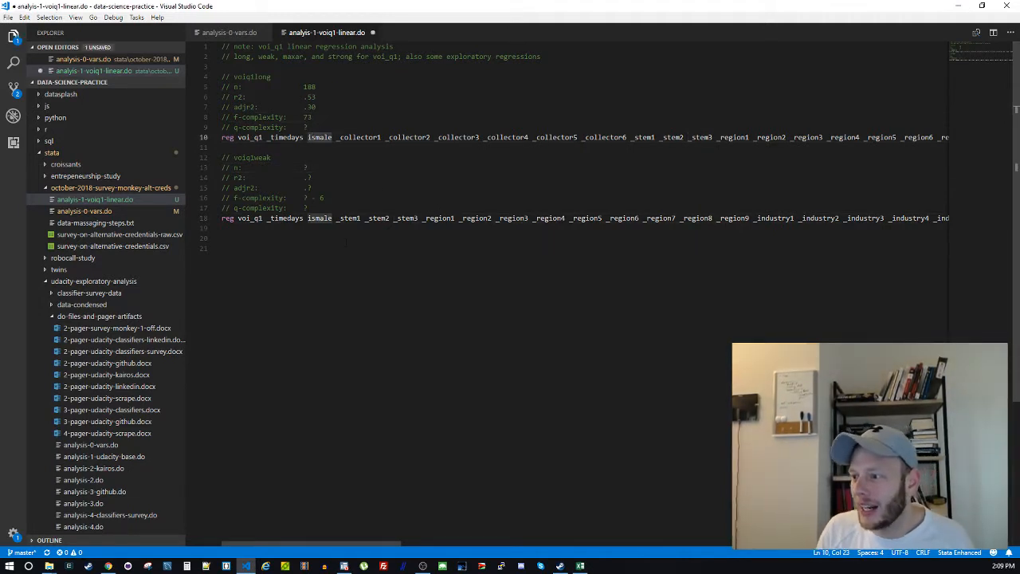
Replace the question mark in the voiq1weak f-complexity so it reads "73 - 6", and save the file
click(338, 197)
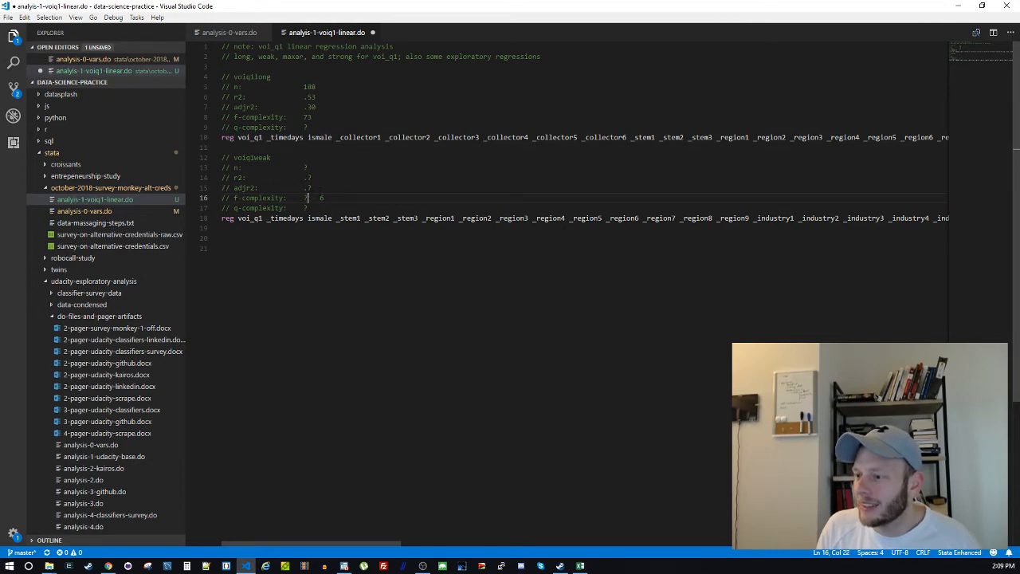
key(BackSpace)
text(73)
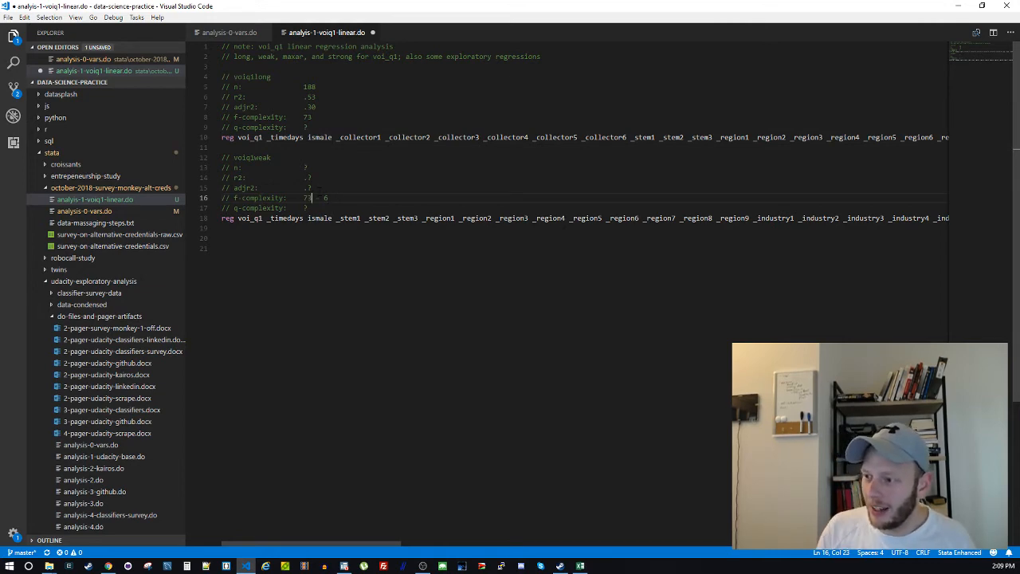
key(ctrl+s)
Switch to Excel, delete the temporary Sheet1 from the survey-on-alternative-credentials-raw.csv workbook, and minimize the window
click(580, 566)
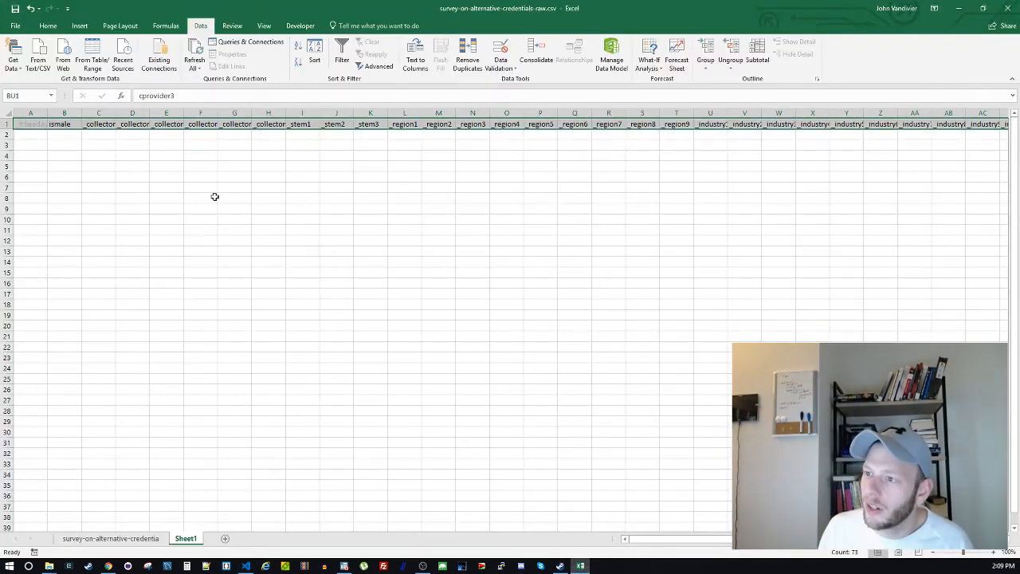
right_click(190, 538)
click(220, 424)
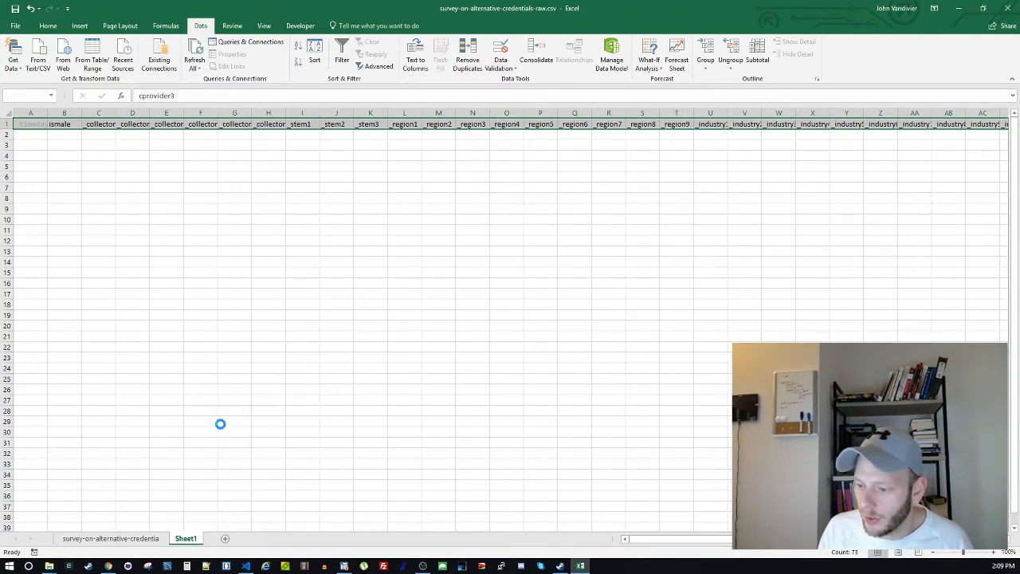
click(489, 314)
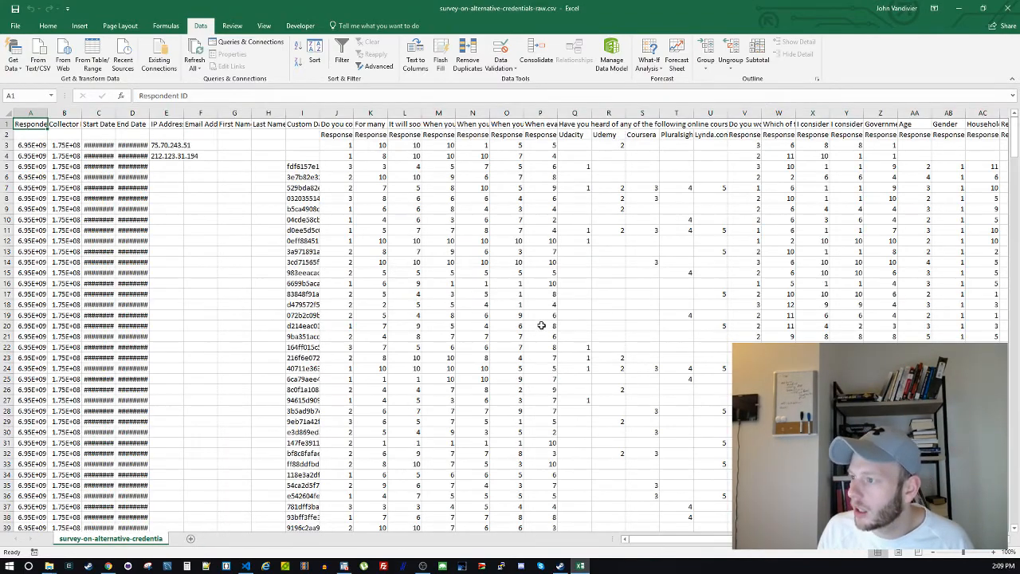
click(960, 8)
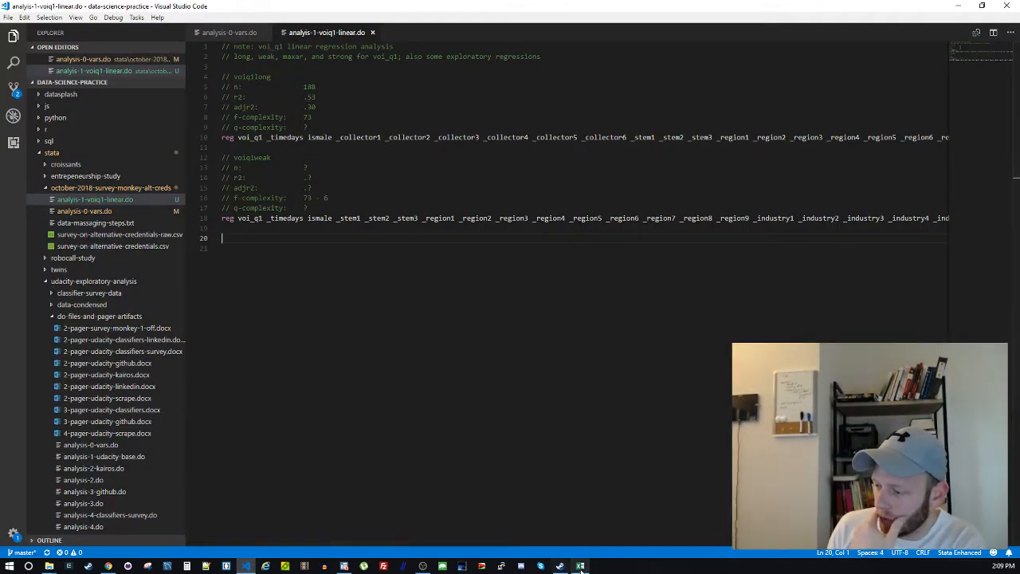
Check the collinearity notes in Stata's regression output and remove the omitted _stem3 variable from the voiq1weak regression command
click(342, 566)
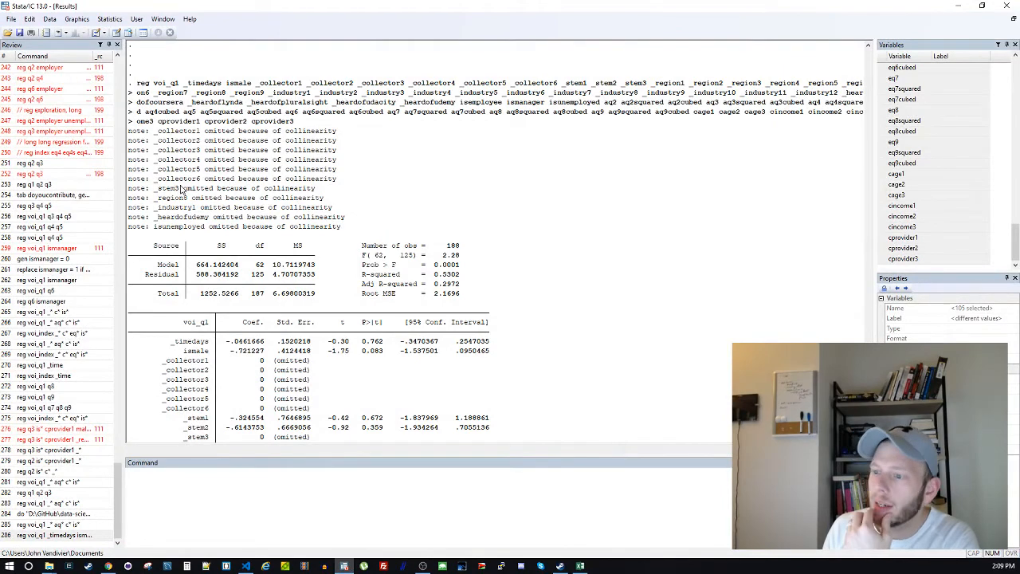
click(346, 565)
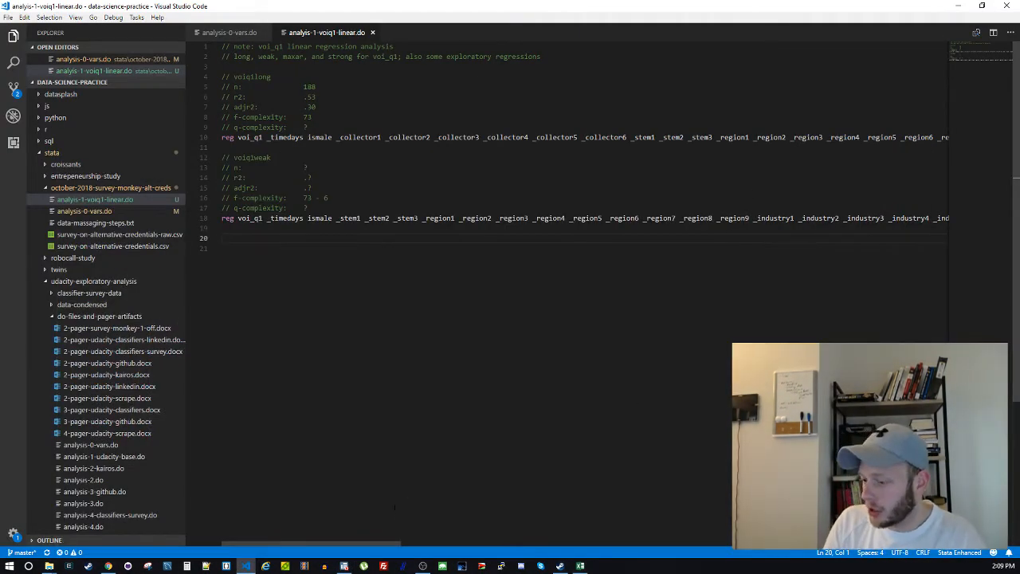
drag(390, 547, 395, 547)
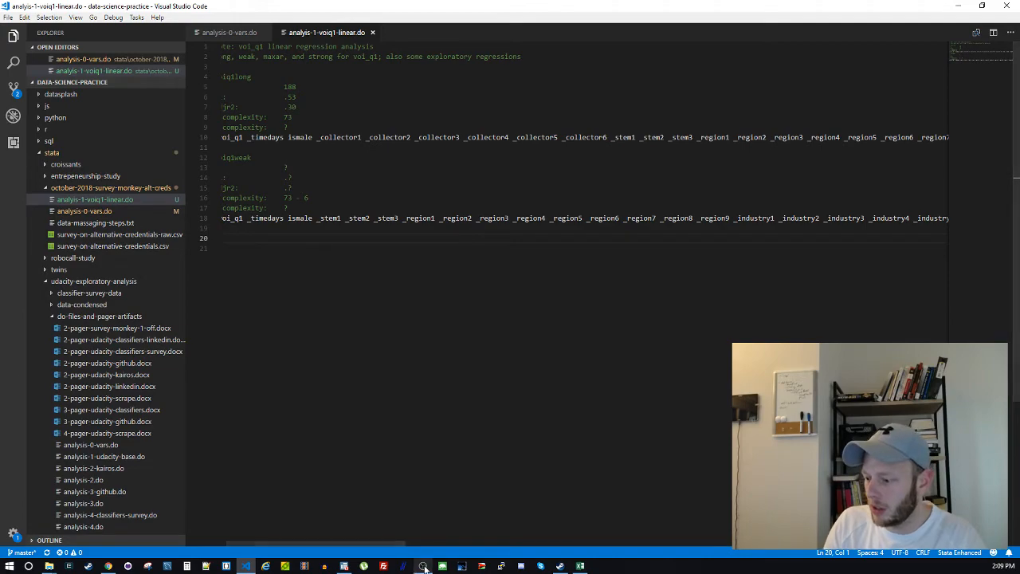
click(344, 566)
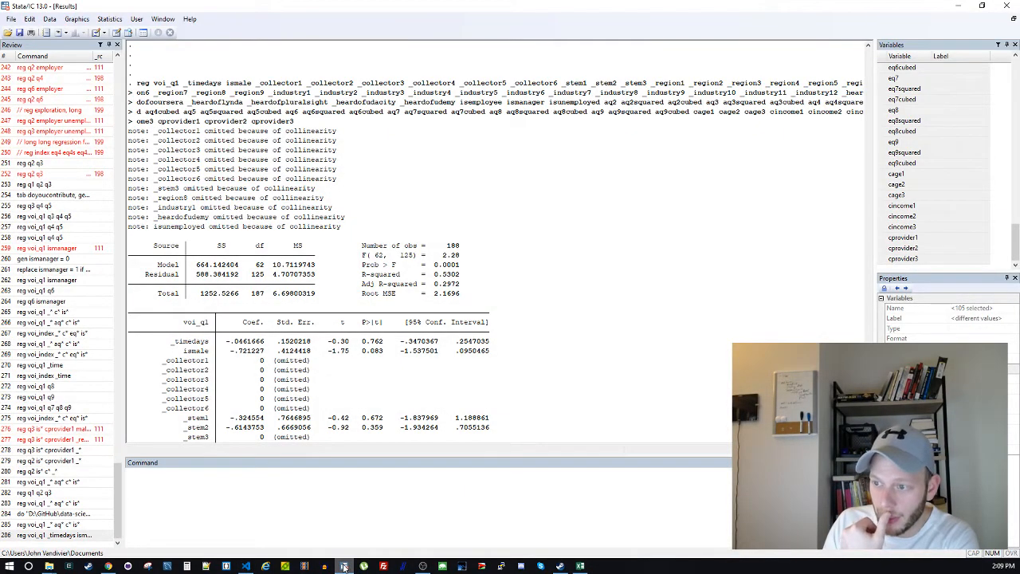
key(alt+Tab)
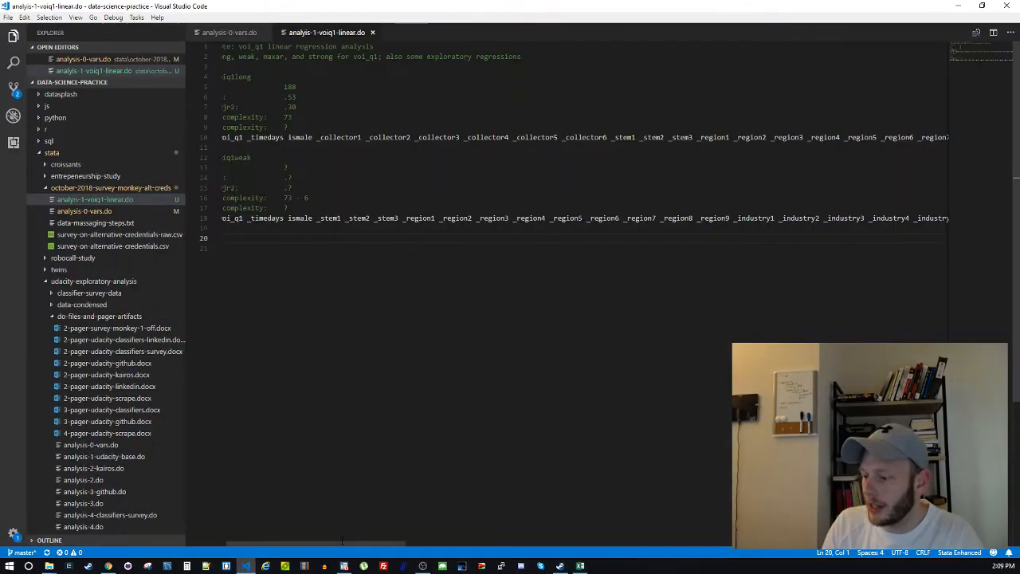
drag(322, 540, 614, 542)
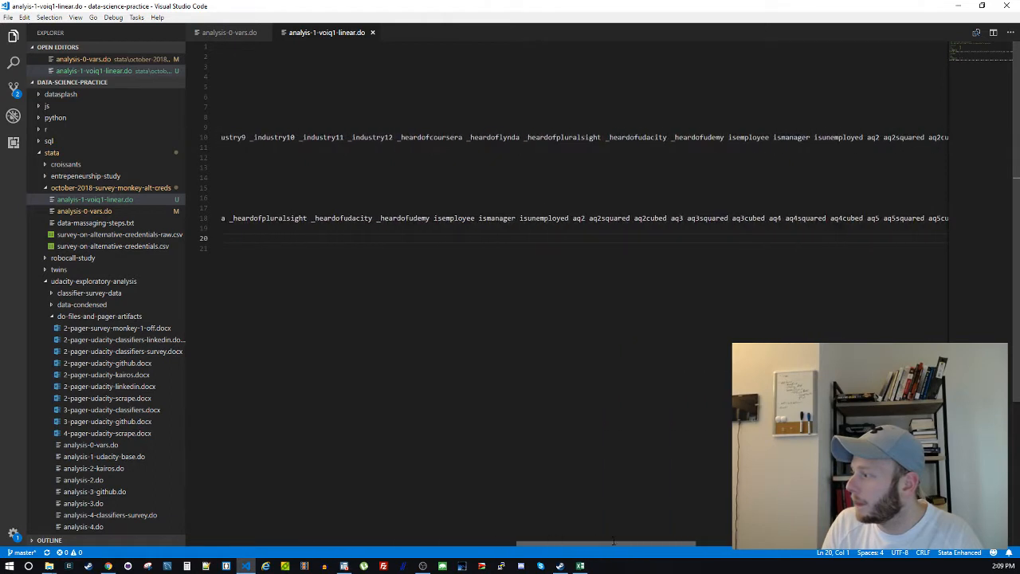
key(ctrl+f)
text(stem3)
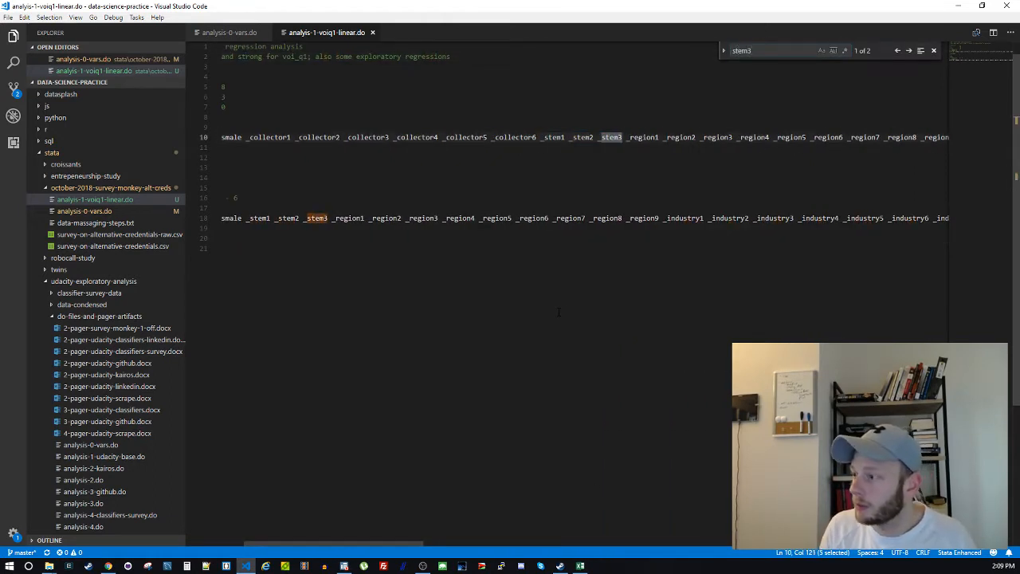
key(Escape)
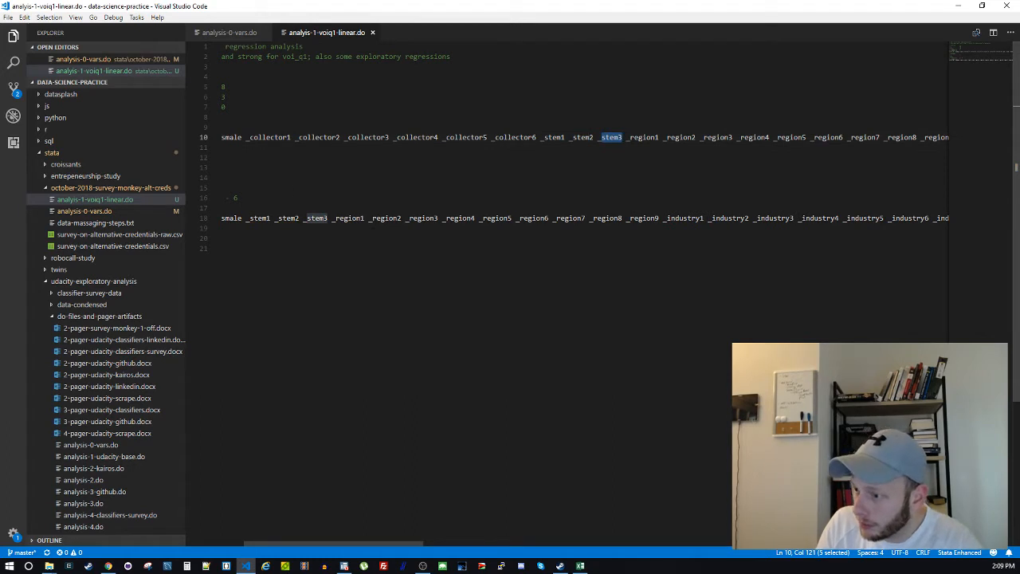
key(F3)
key(BackSpace)
key(BackSpace)
key(BackSpace)
Find _region8 in the voiq1weak regression command, delete it, and save the file
key(ctrl+f)
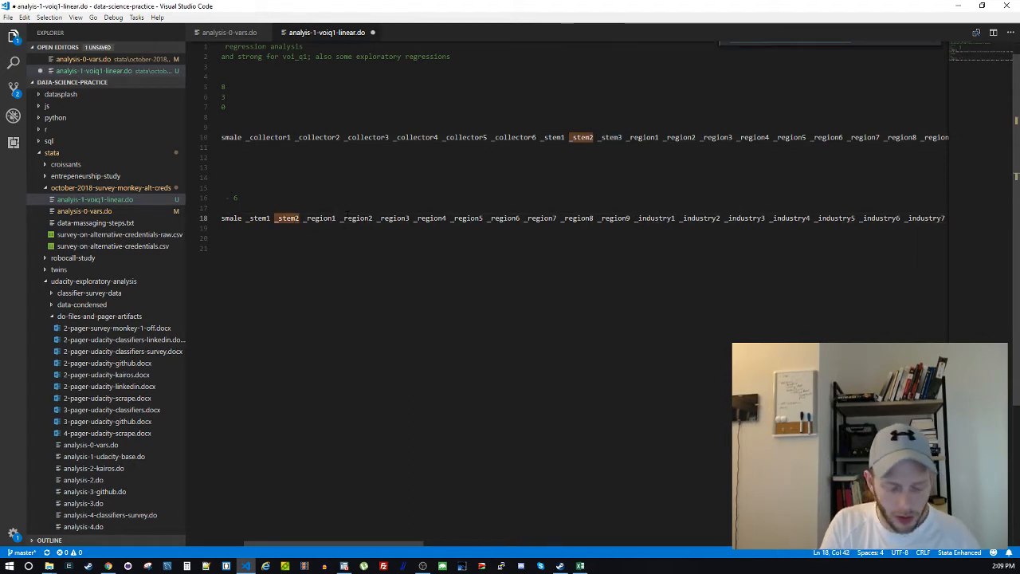
text(region)
key(Escape)
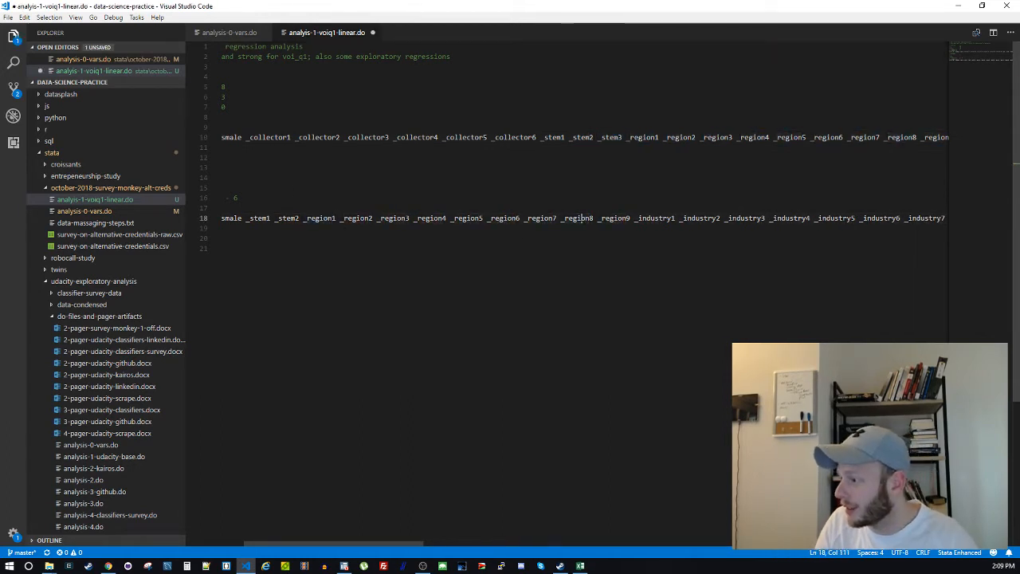
double_click(577, 218)
key(BackSpace)
click(569, 259)
key(ctrl+s)
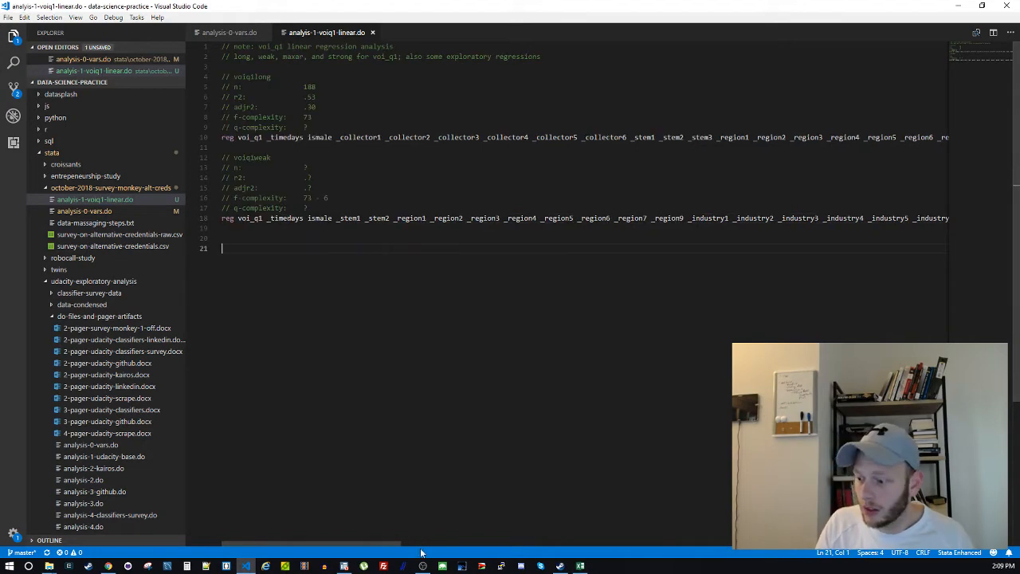
Consult Stata's collinearity notes again, delete _industry1 from the voiq1weak regression command, and save the file
click(345, 568)
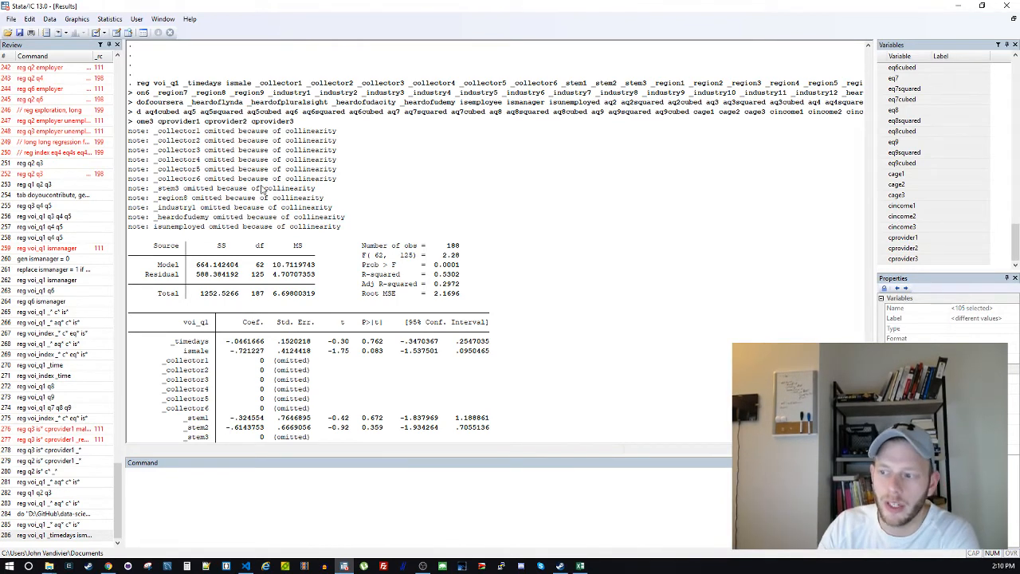
click(345, 566)
click(345, 566)
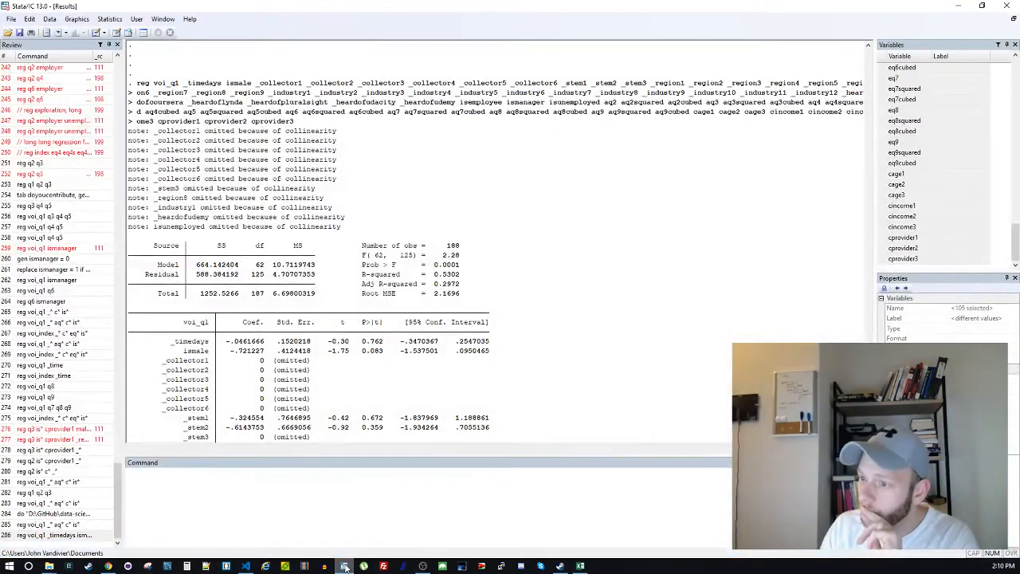
click(345, 566)
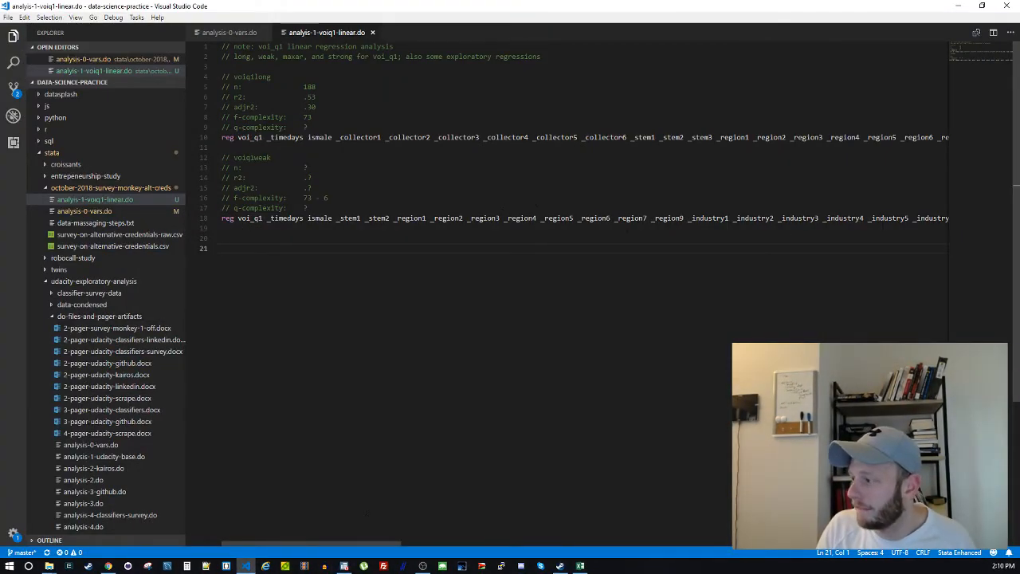
double_click(708, 219)
key(BackSpace)
key(BackSpace)
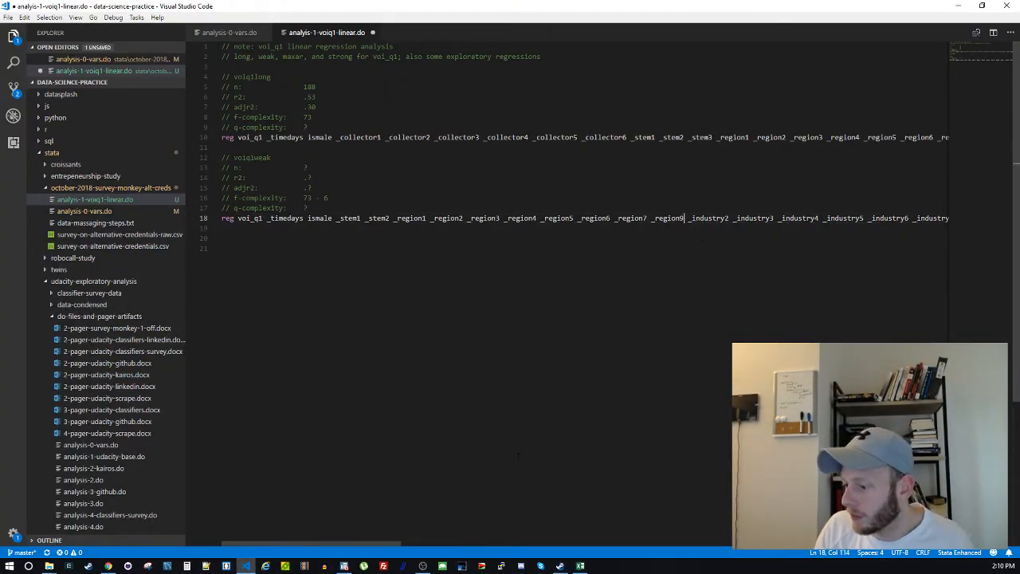
key(ctrl+s)
Recheck the collinearity notes in Stata, find _heardofudemy in the voiq1weak regression command, and delete it
click(344, 567)
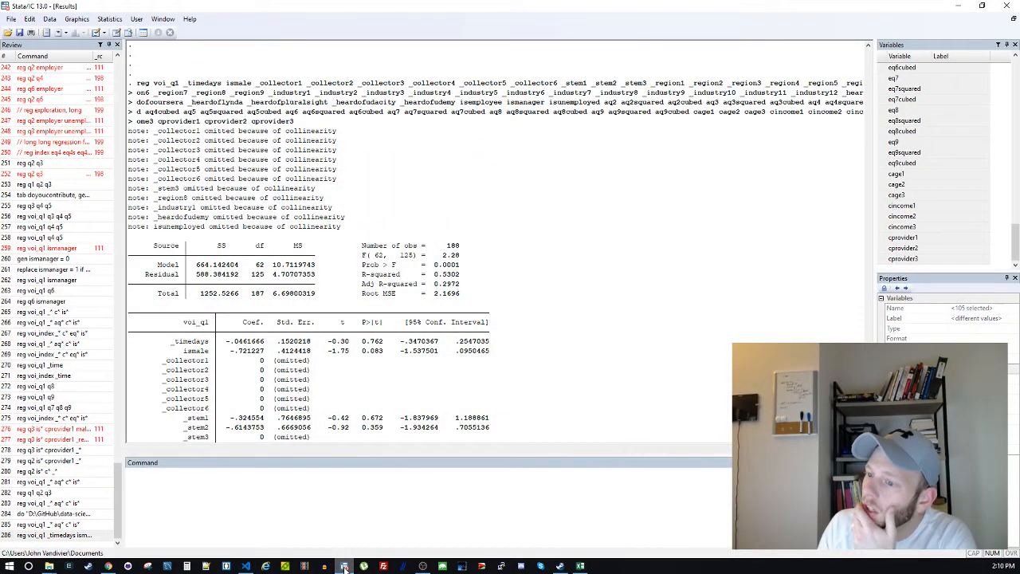
click(344, 567)
key(ctrl+f)
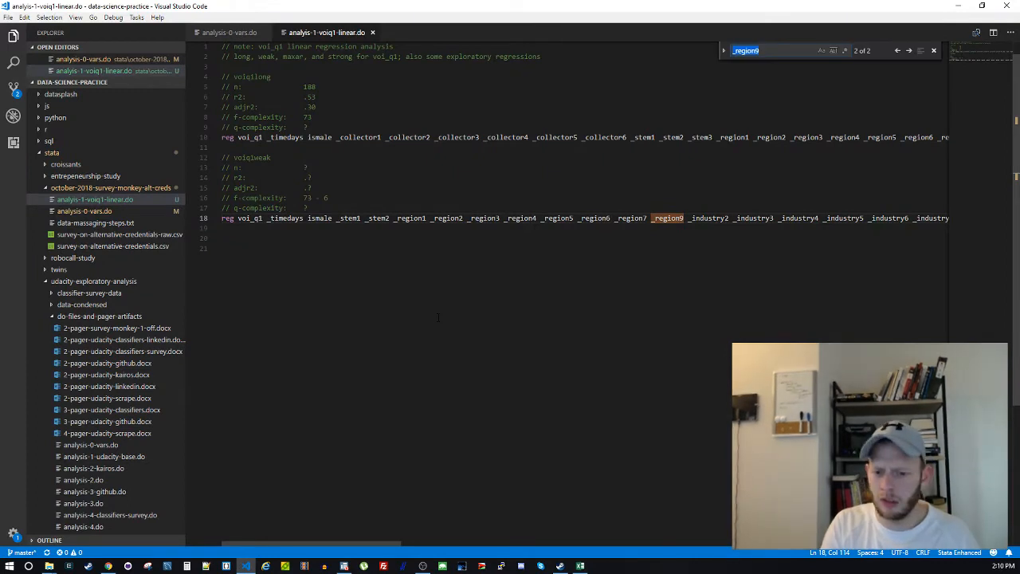
text(heard)
key(Escape)
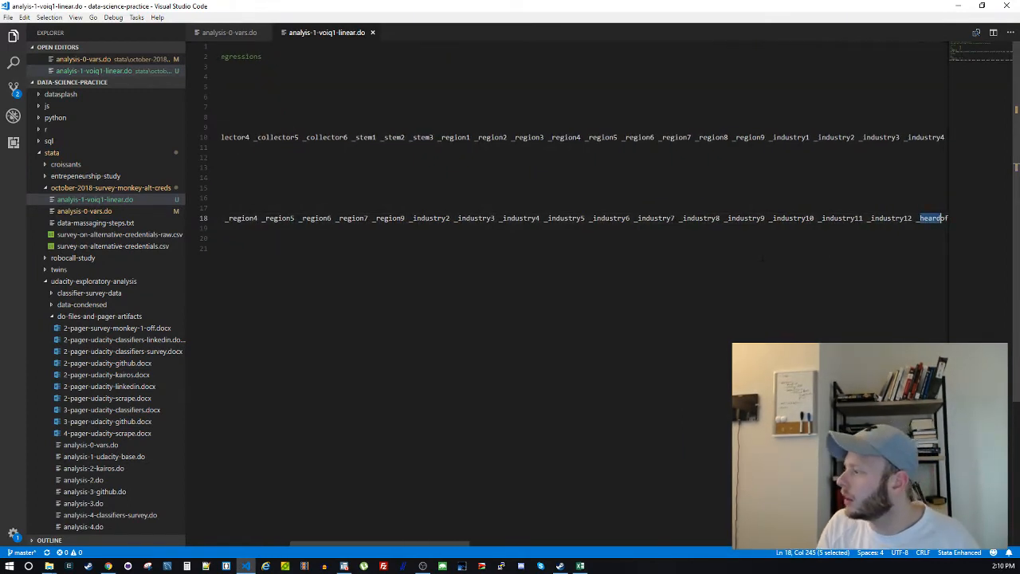
double_click(932, 217)
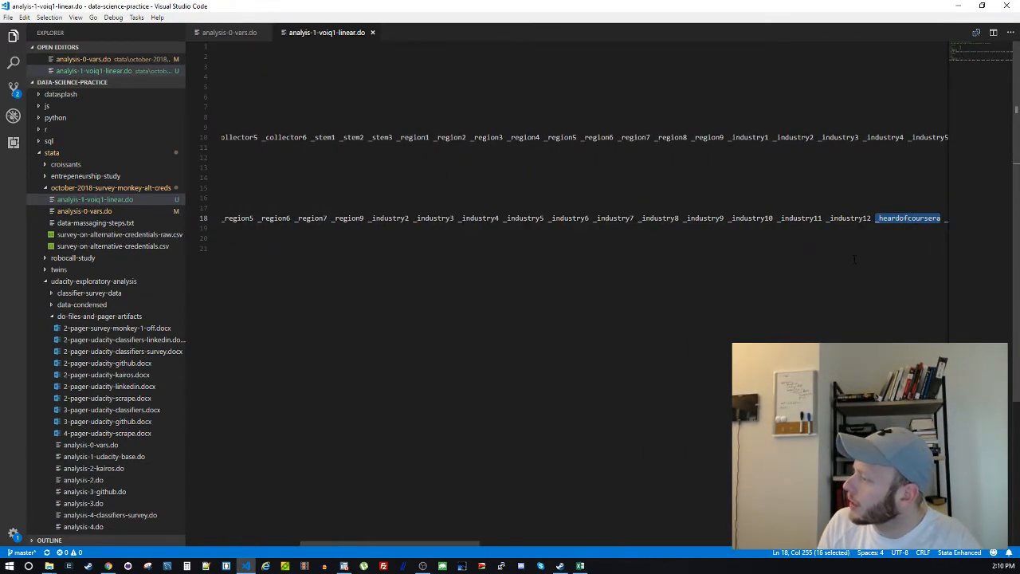
key(ctrl+f)
text(heardo)
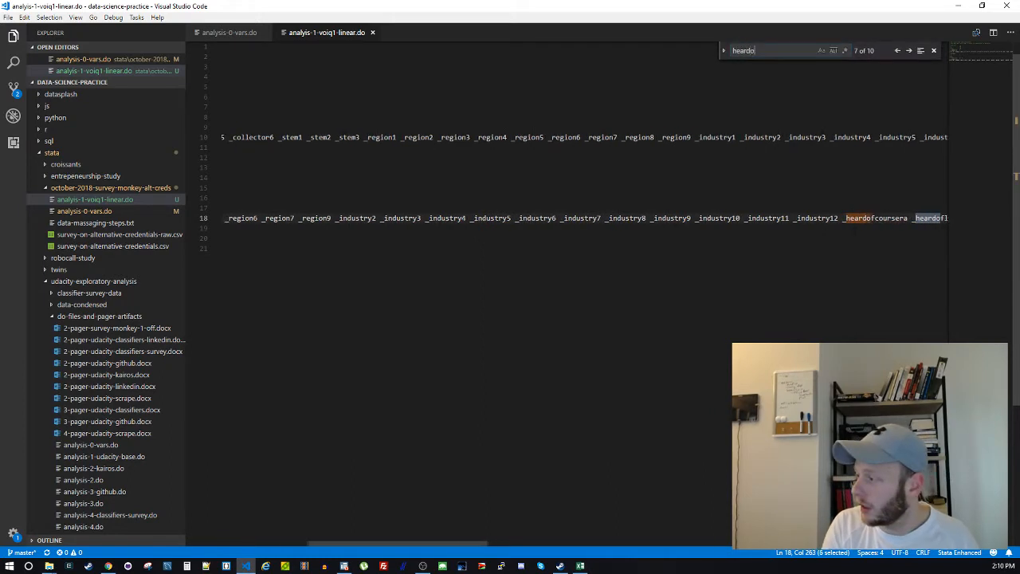
text(fudem)
key(Escape)
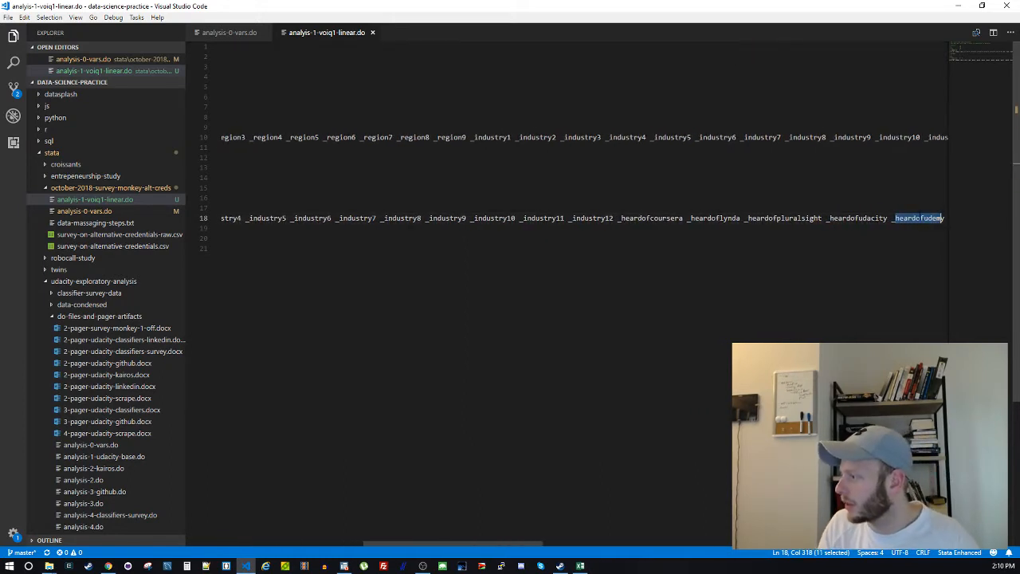
double_click(915, 217)
key(BackSpace)
key(BackSpace)
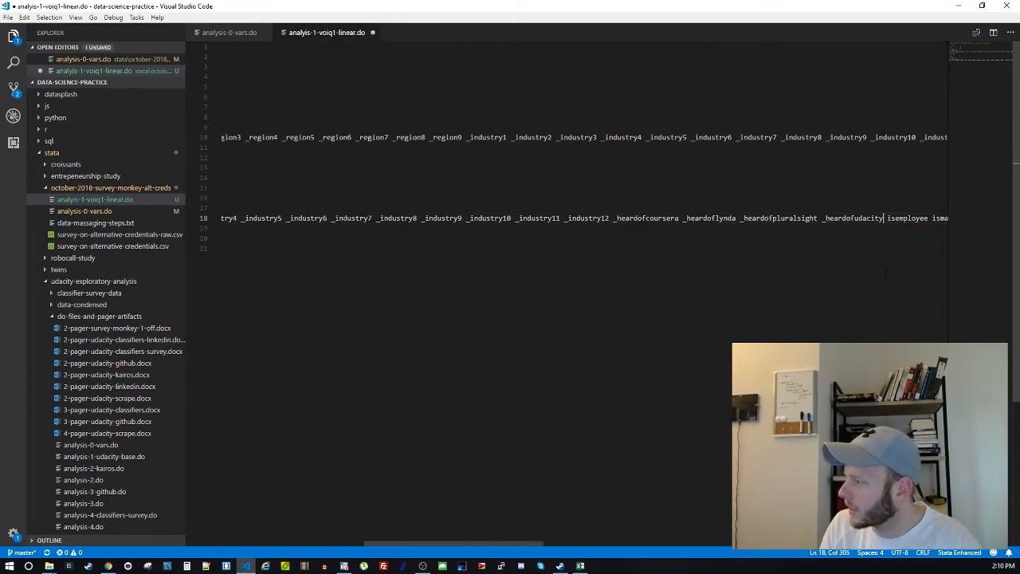
click(863, 282)
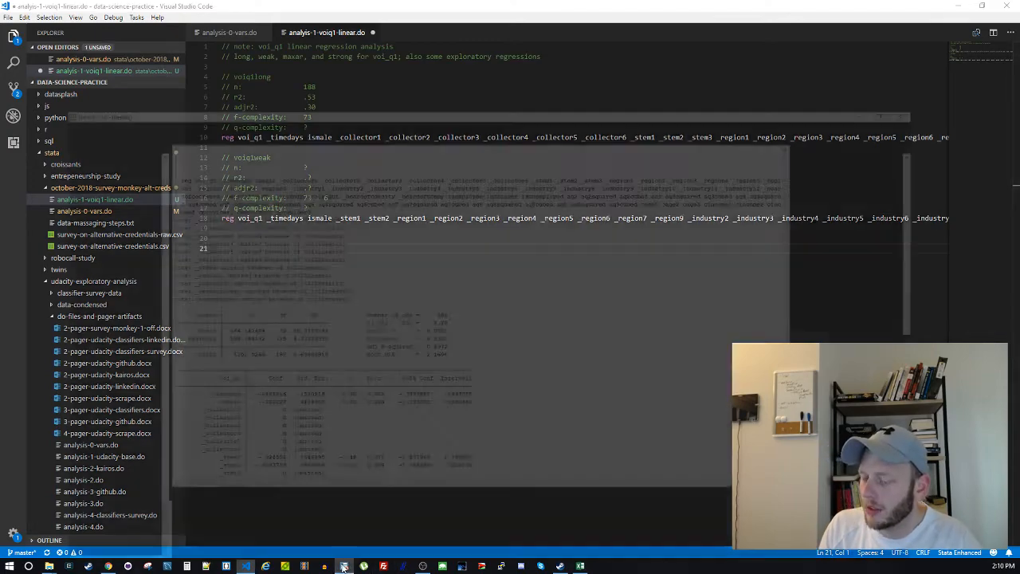
Check the collinearity notes in Stata, find isunemployed in the voiq1weak regression command, delete it, and save the file
click(344, 566)
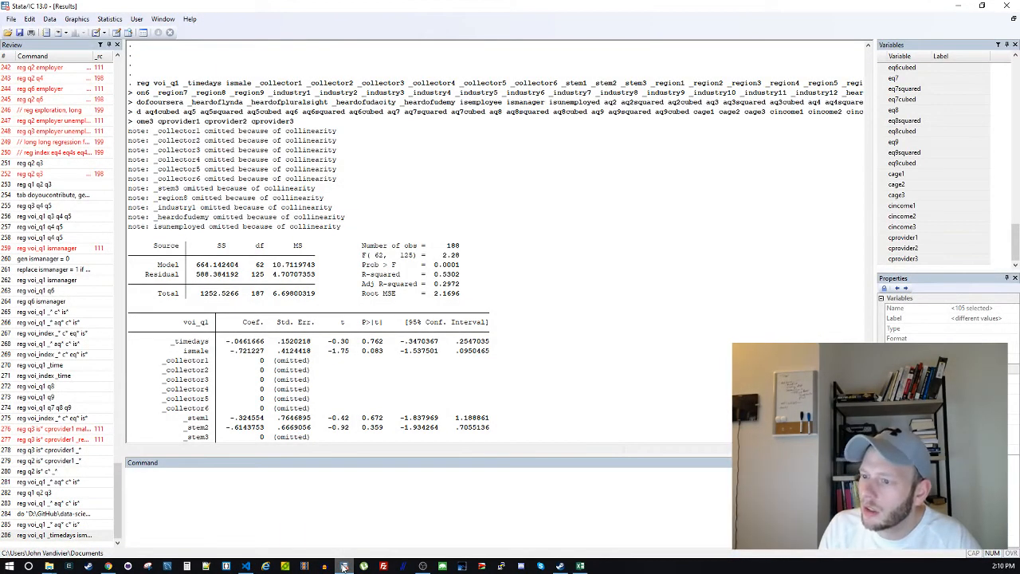
click(343, 566)
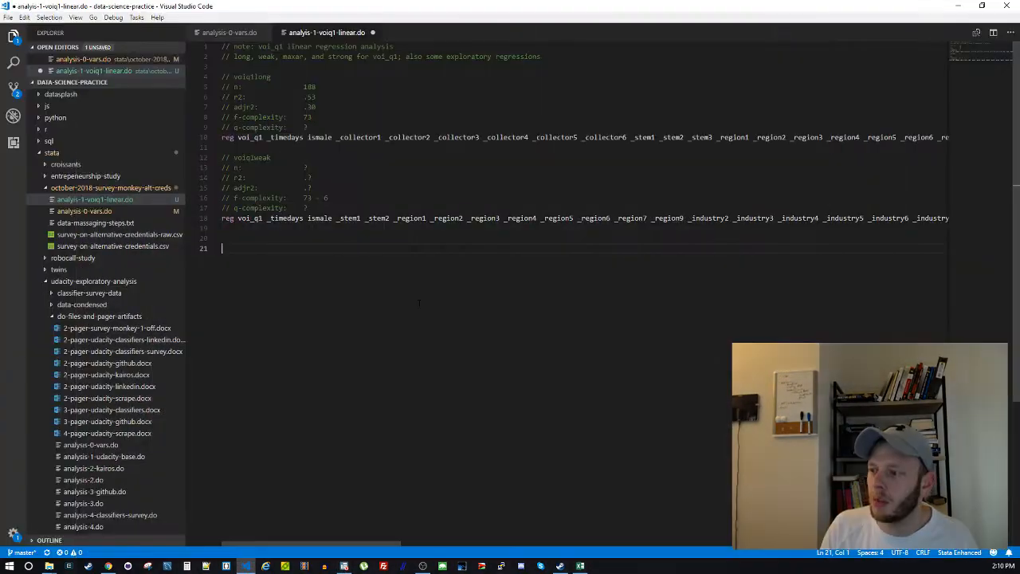
key(ctrl+f)
text(isunemp)
key(Escape)
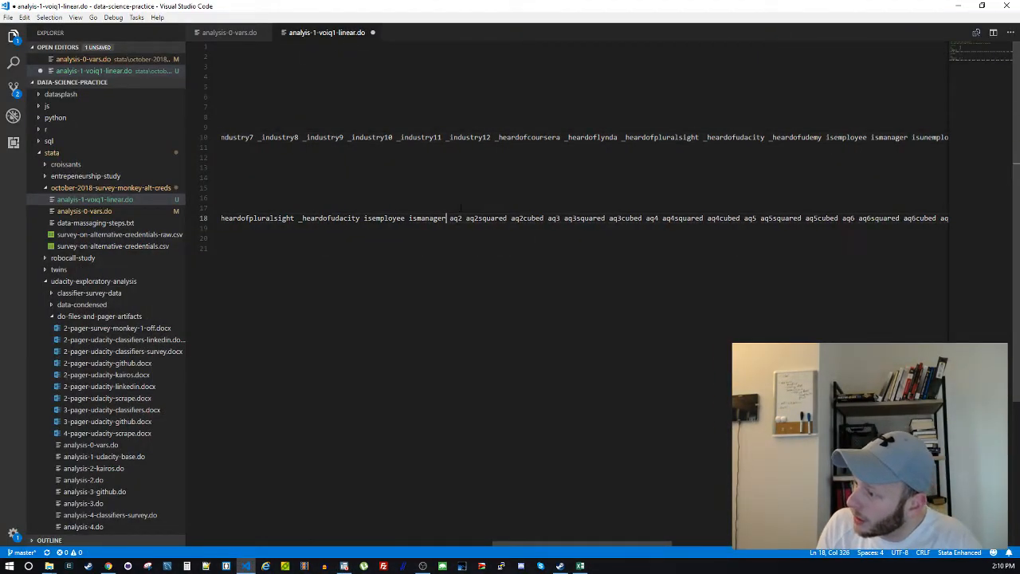
click(459, 189)
key(ctrl+End)
key(ctrl+s)
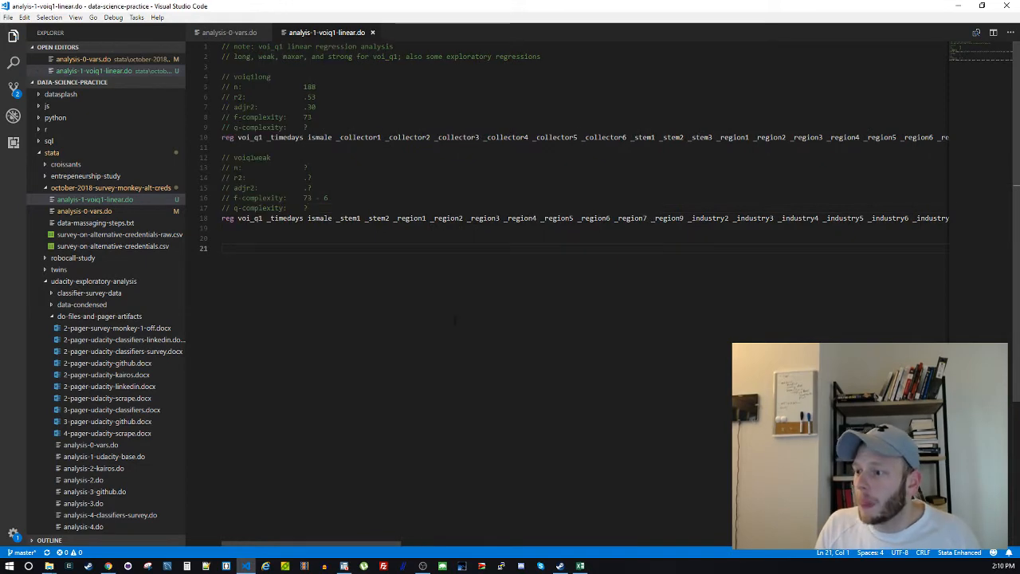
Review the omitted variables in Stata once more and replace the voiq1weak f-complexity entry in the do-file with ?
click(344, 566)
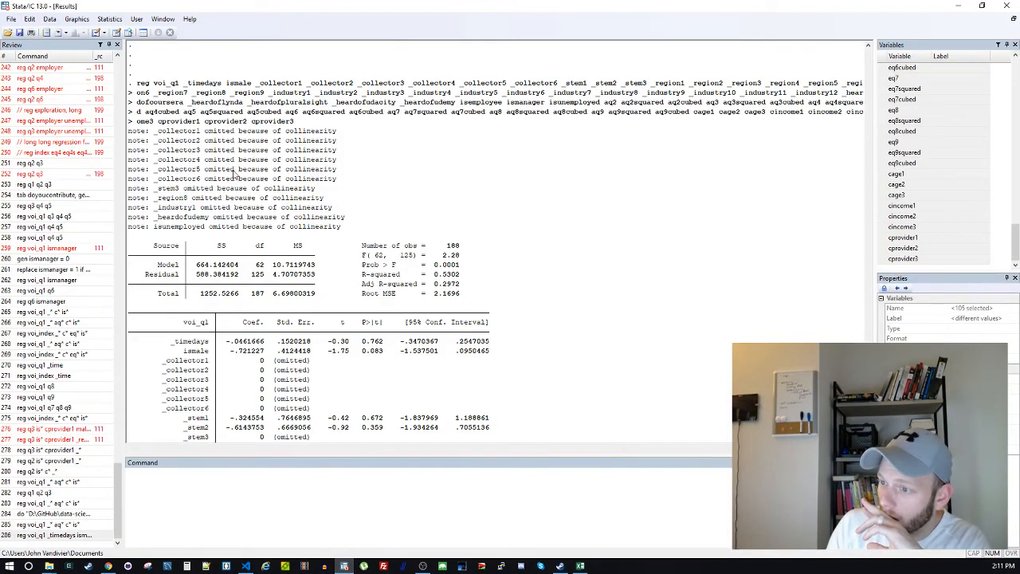
click(344, 566)
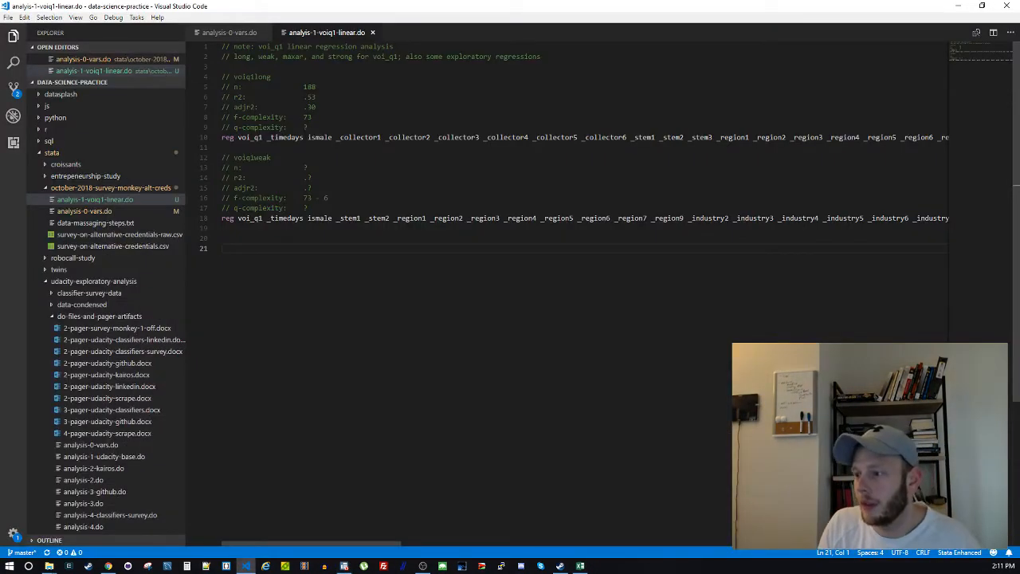
drag(302, 197, 329, 198)
text(?)
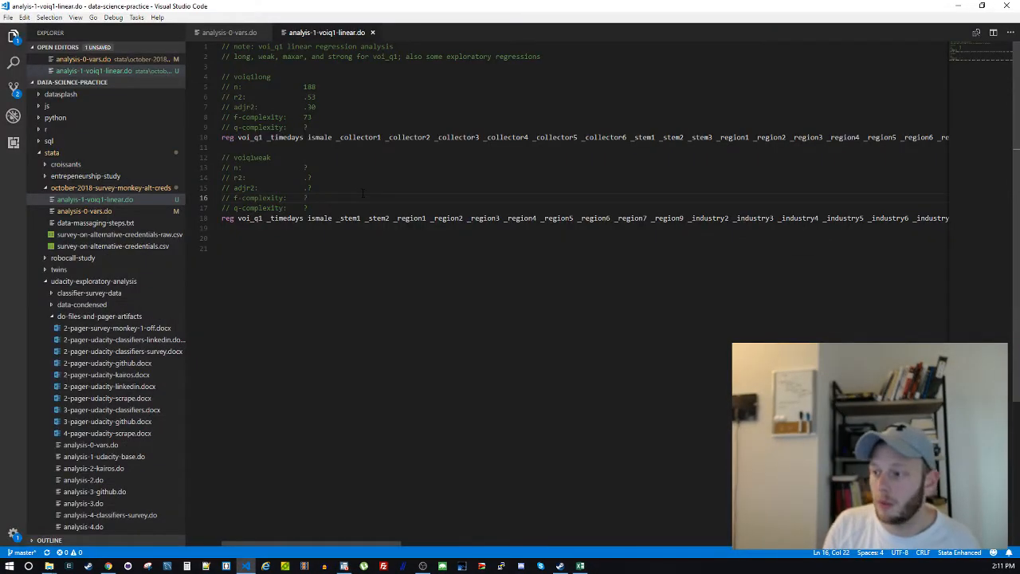
click(425, 339)
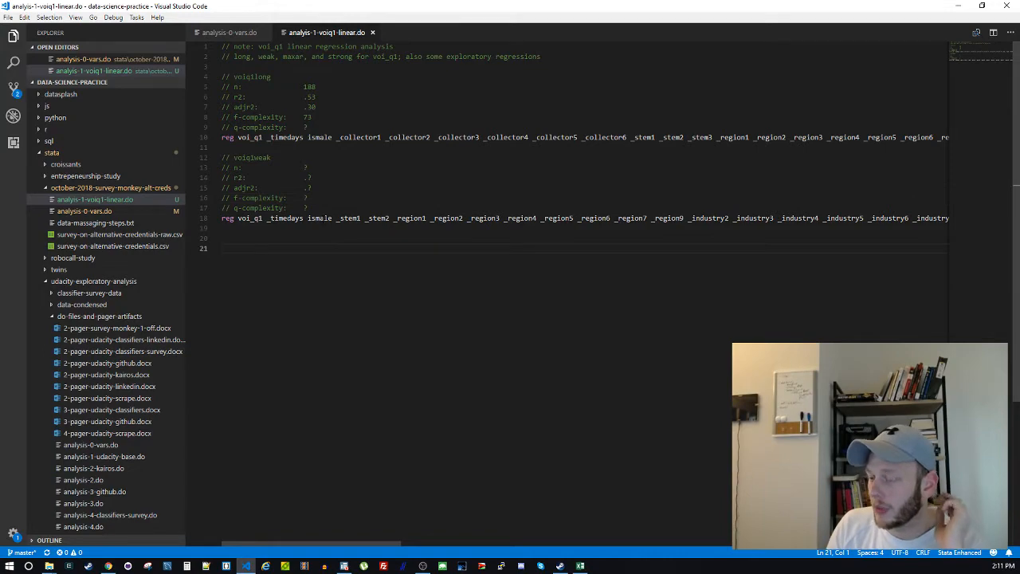
Examine the model fit statistics and the omitted collector rows of the long voi_q1 regression in Stata
click(344, 568)
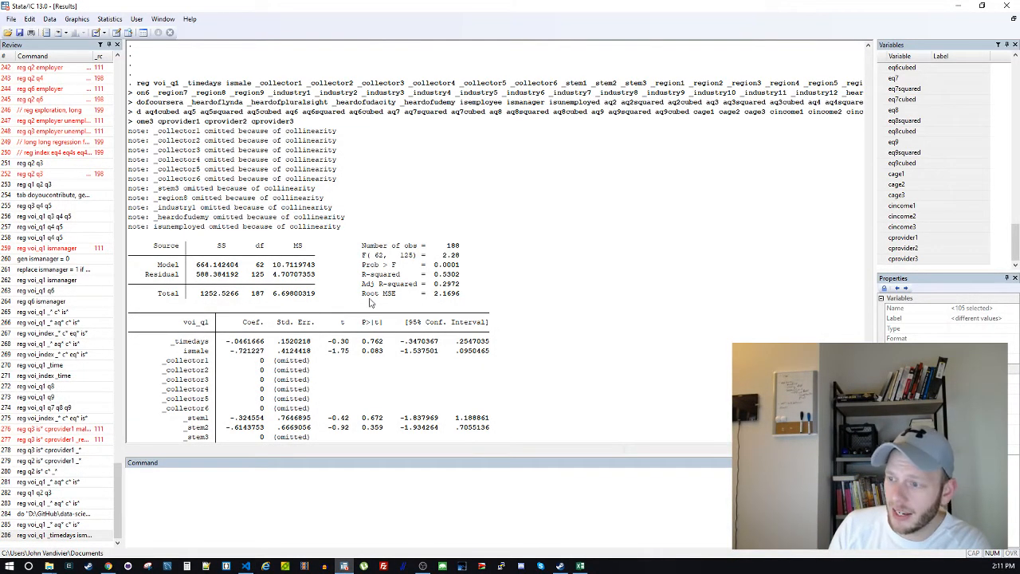
drag(443, 246, 458, 294)
click(459, 300)
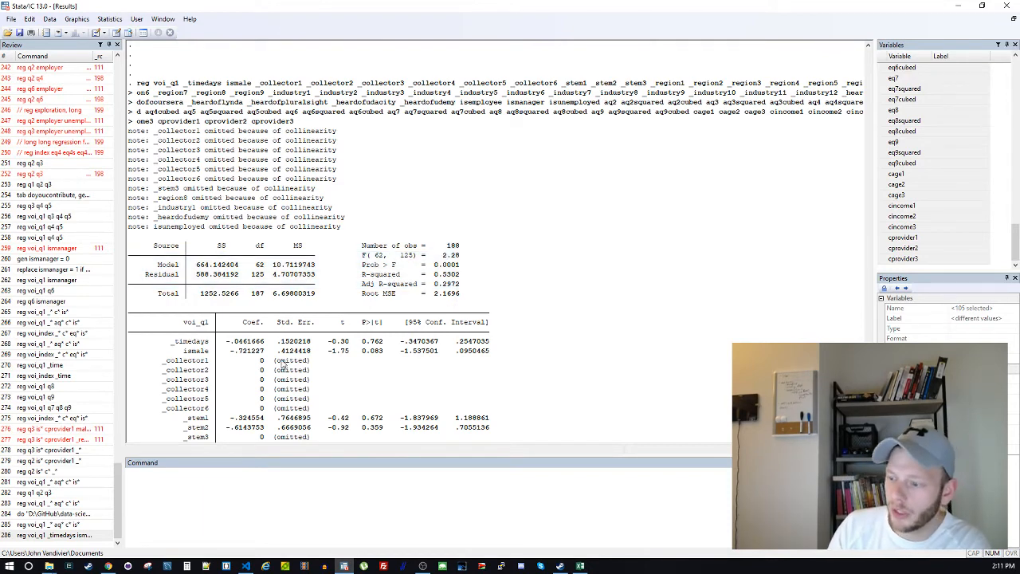
drag(279, 361, 306, 408)
click(408, 384)
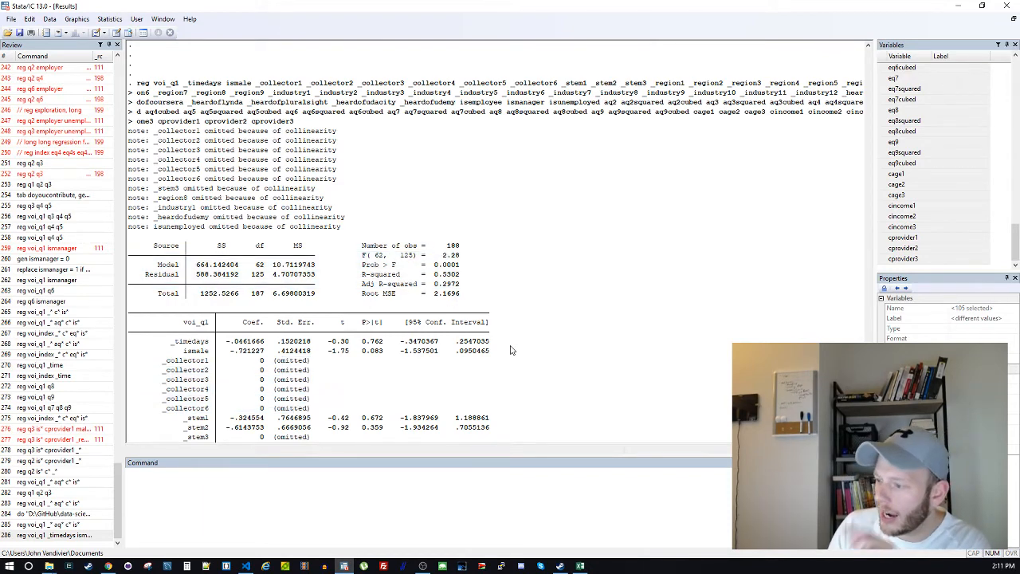
Compare the P>|t| values of the region and industry variables to look for the least significant one
scroll(391, 334, down, 3)
scroll(393, 344, down, 2)
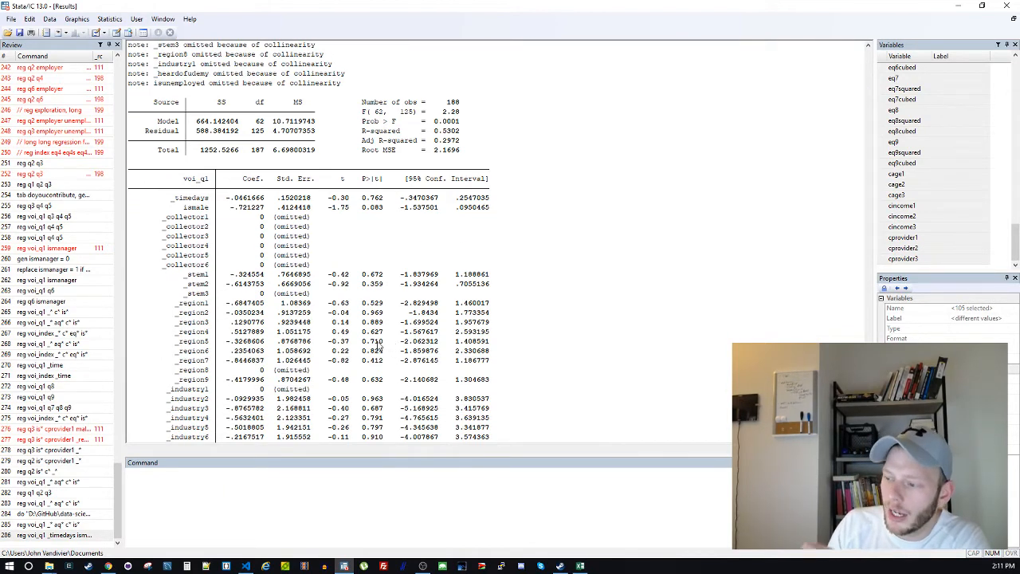
drag(360, 314, 387, 314)
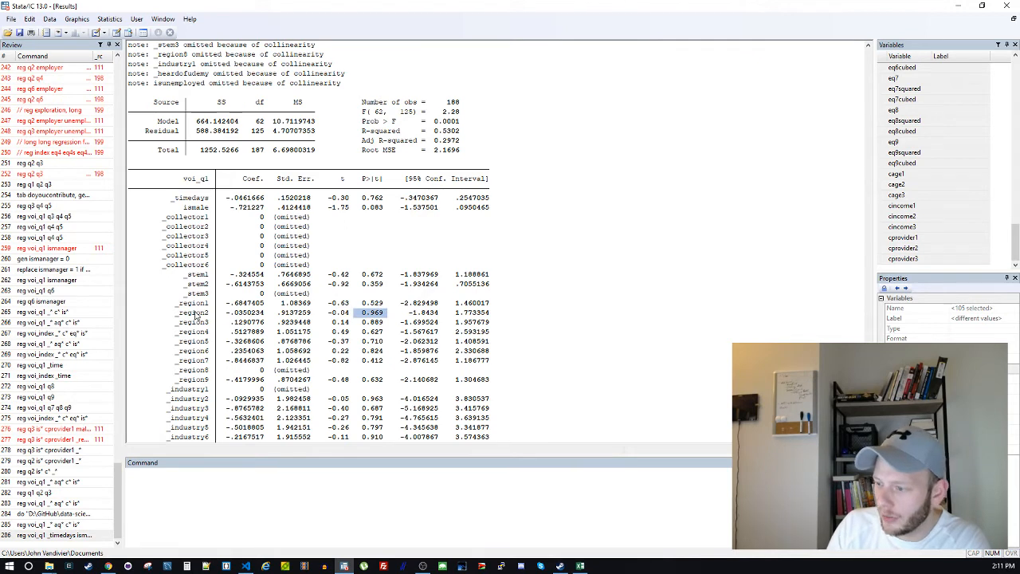
drag(195, 316, 494, 317)
scroll(453, 334, down, 2)
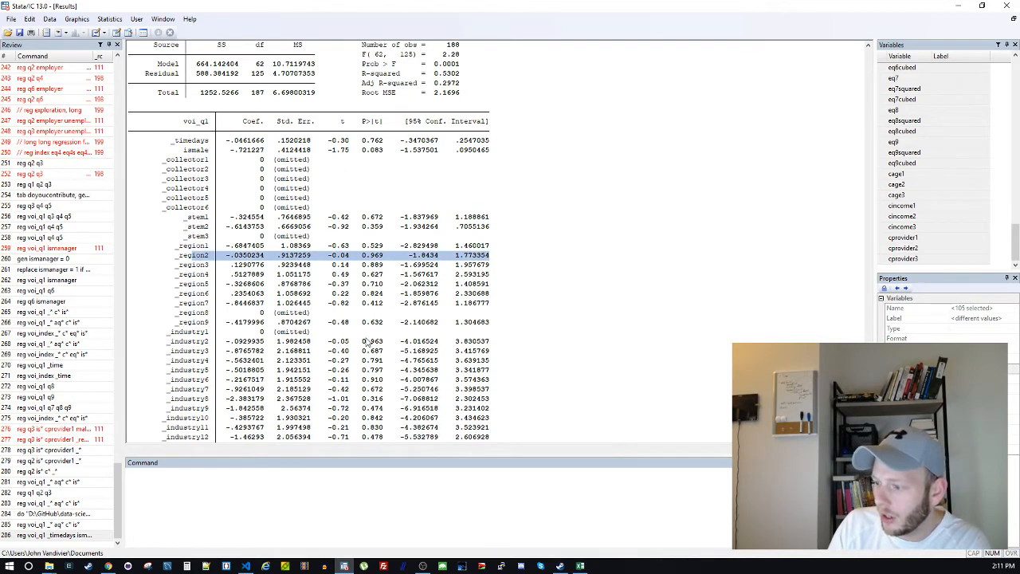
drag(360, 341, 456, 342)
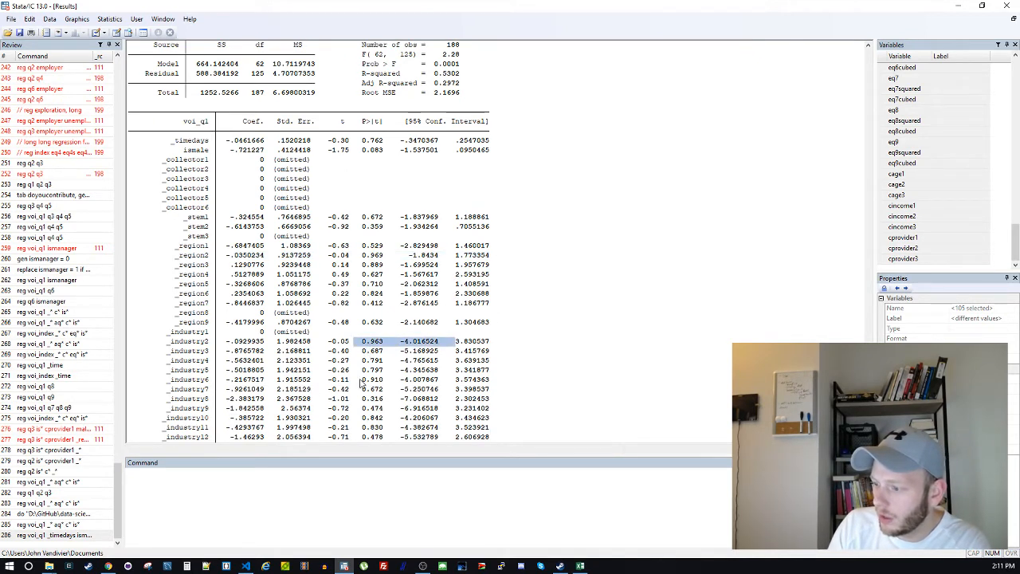
scroll(359, 378, down, 2)
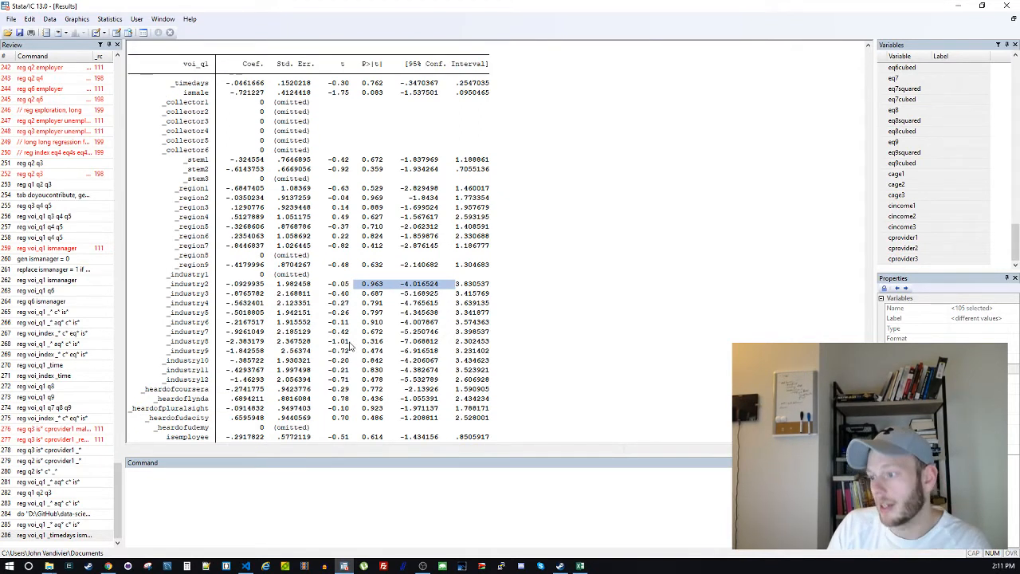
Examine the P>|t| values through the aq variables, checking the aq2cubed row against the earlier candidates
scroll(335, 327, down, 1)
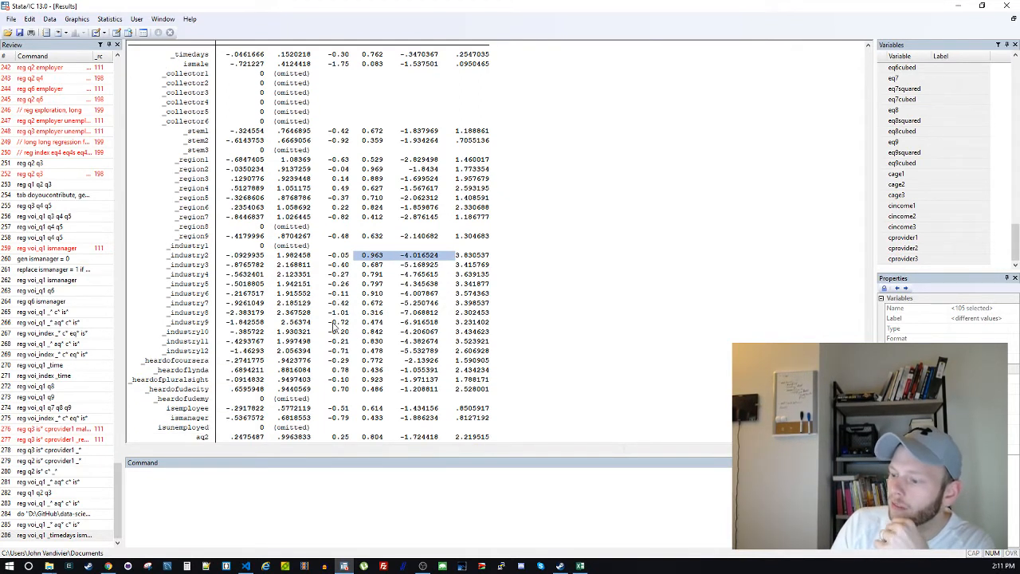
scroll(335, 327, up, 1)
scroll(335, 327, down, 2)
scroll(335, 327, down, 4)
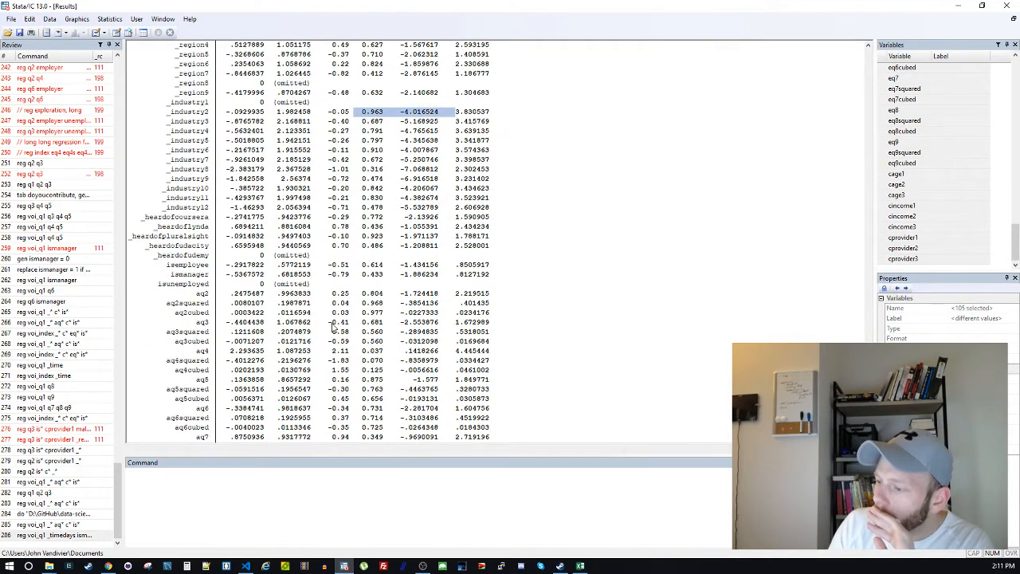
drag(354, 297, 377, 317)
click(294, 313)
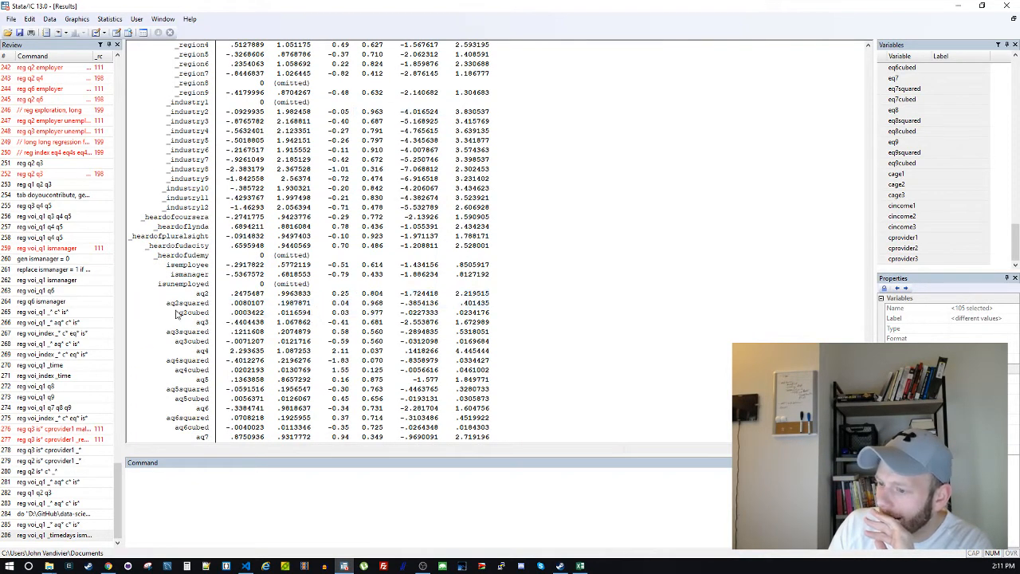
drag(173, 311, 518, 319)
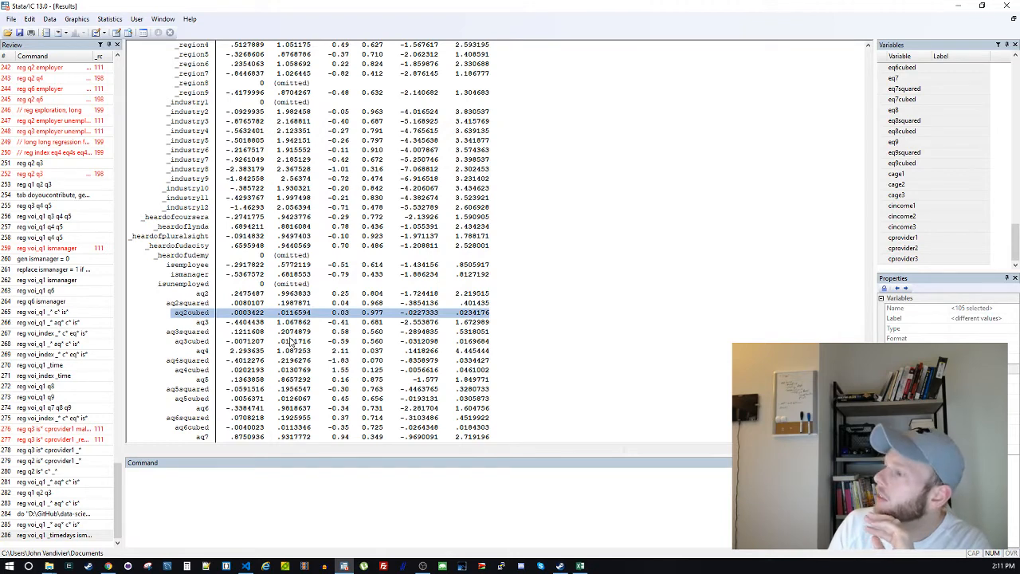
Note the candidate variable and its p-value as aq2cubed,.977 in the Stata command line without running it
click(205, 479)
text(aq)
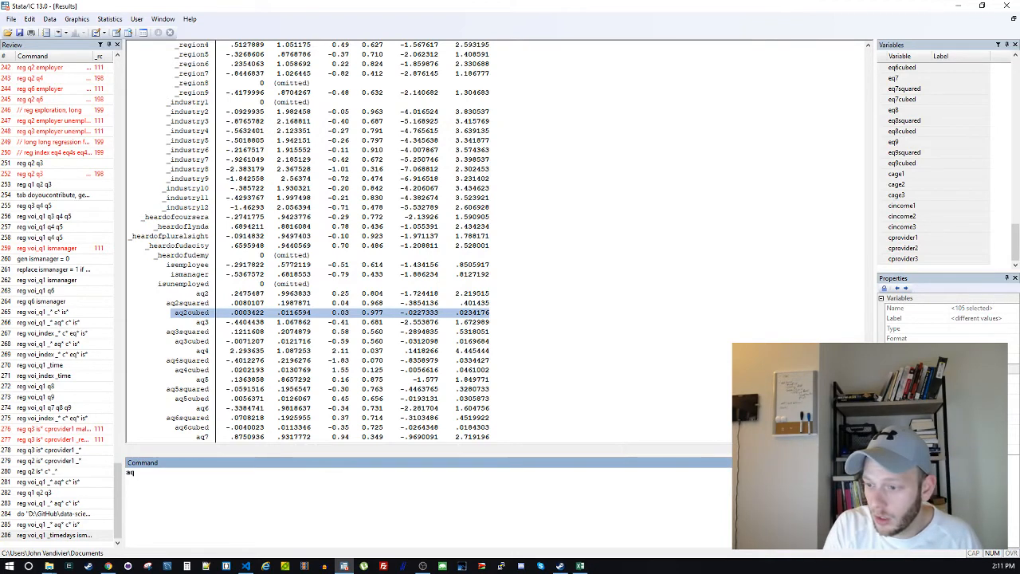
text(2cubed)
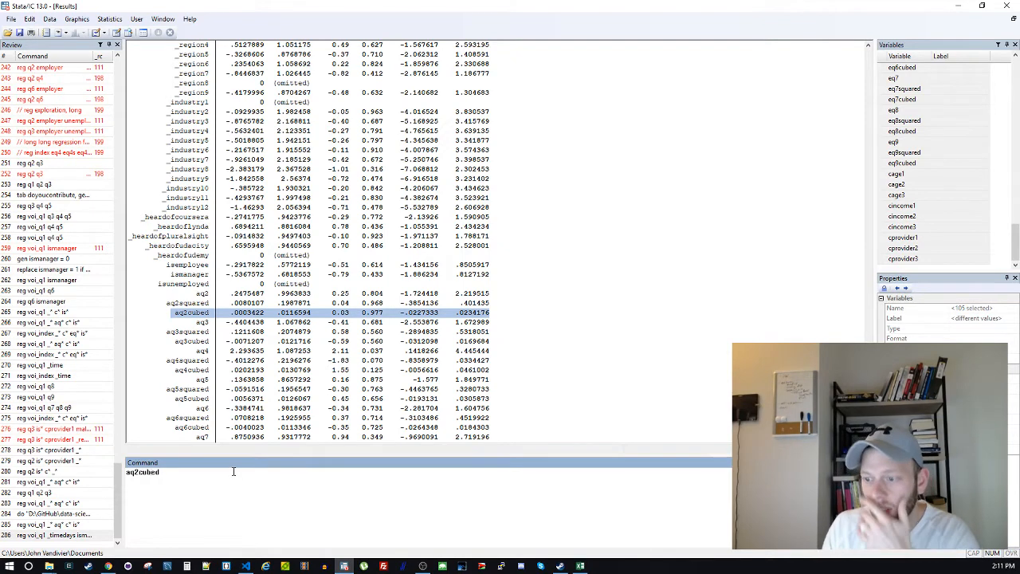
click(304, 283)
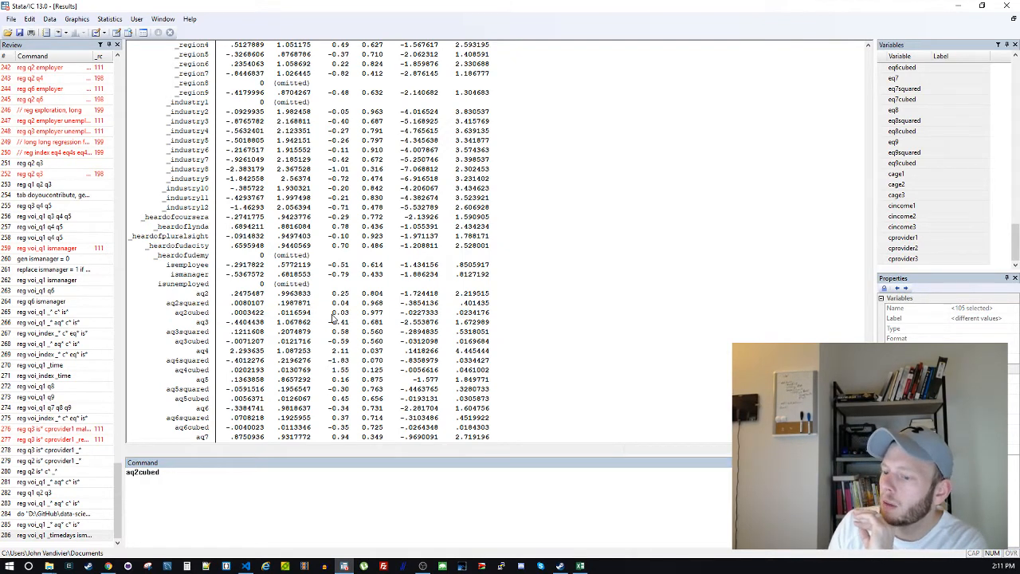
scroll(335, 317, down, 1)
click(230, 475)
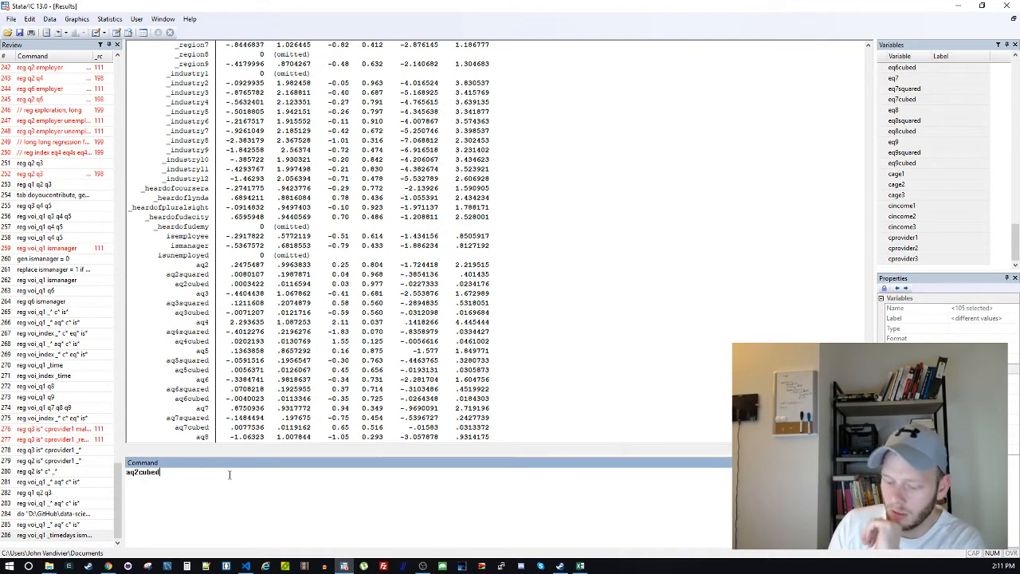
text(,.977)
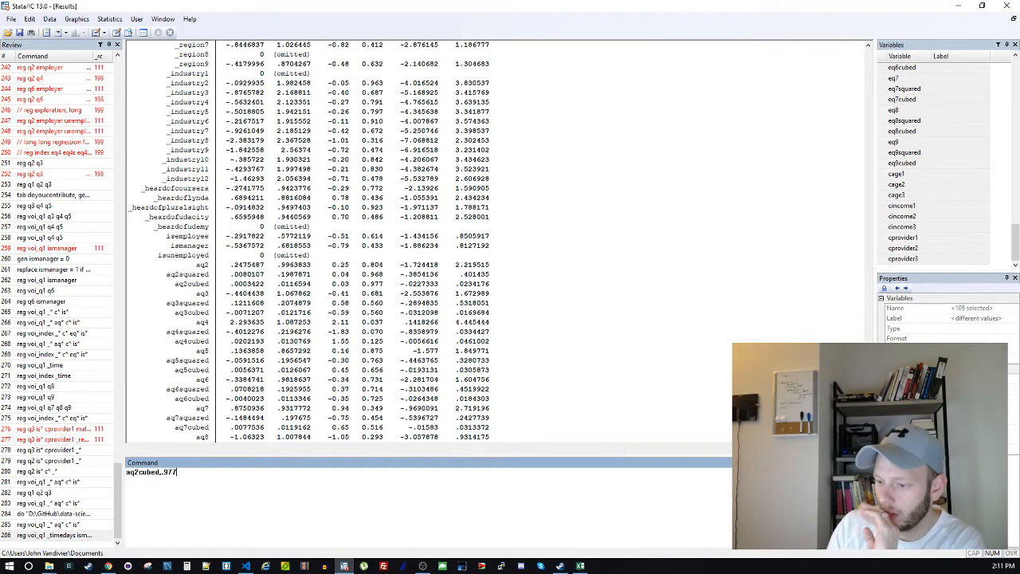
Check the P>|t| values of the remaining variables through the end of the coefficient table
drag(283, 217, 407, 386)
scroll(407, 387, down, 7)
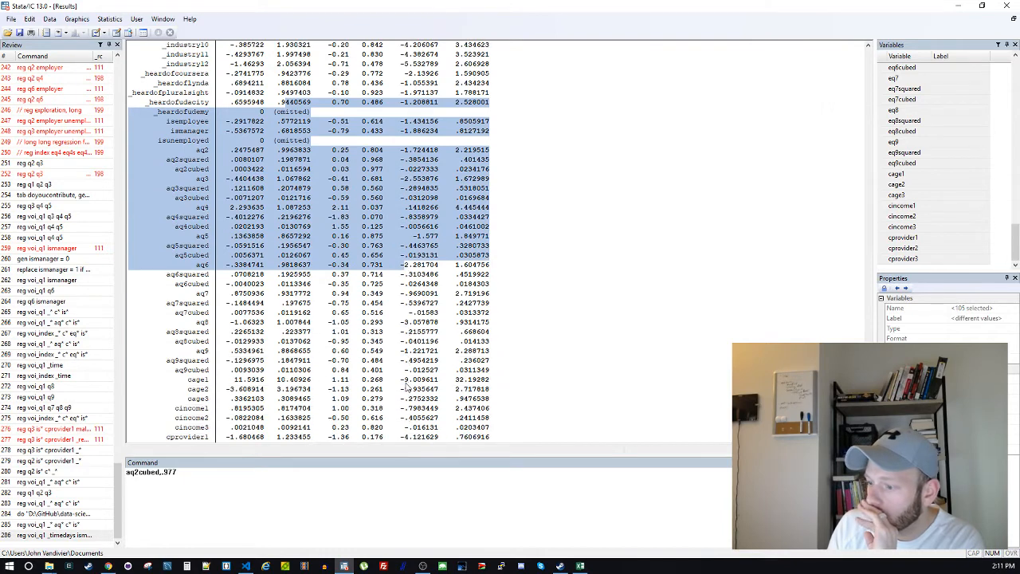
click(407, 378)
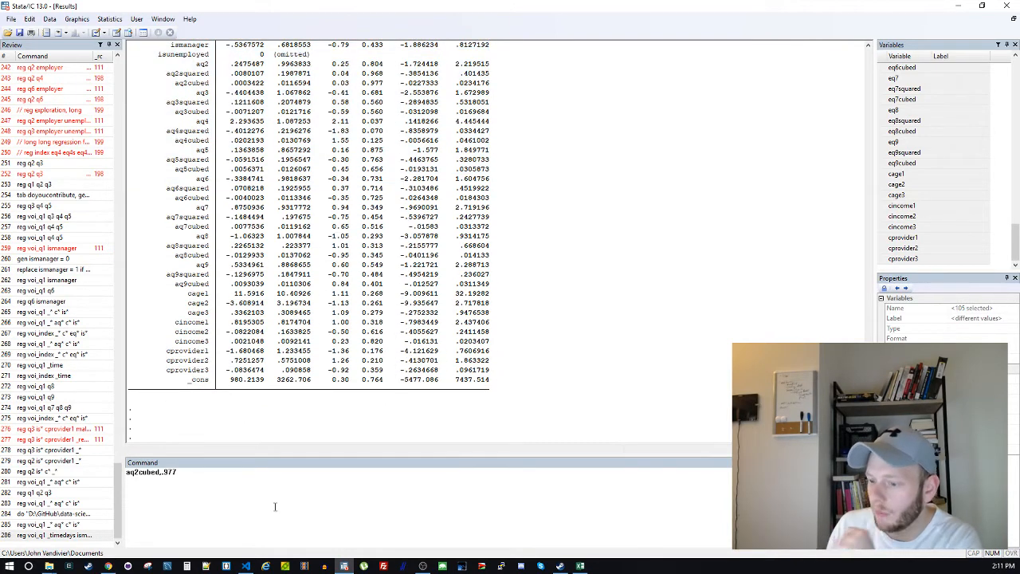
Copy the name aq2cubed from the Stata note, find it in the do-file's voiq1weak regression command, and delete it
click(264, 504)
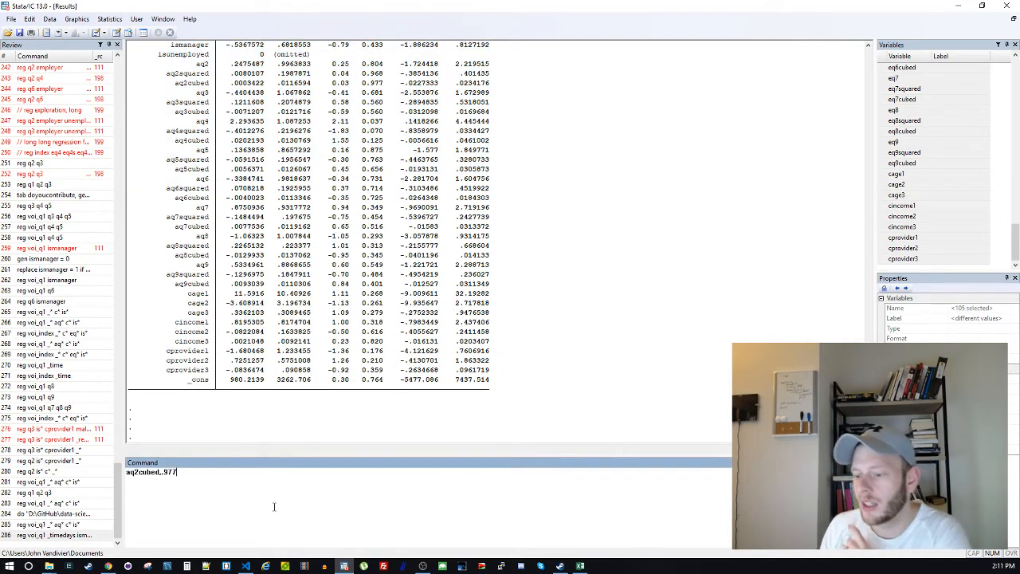
double_click(145, 472)
key(ctrl+c)
click(344, 566)
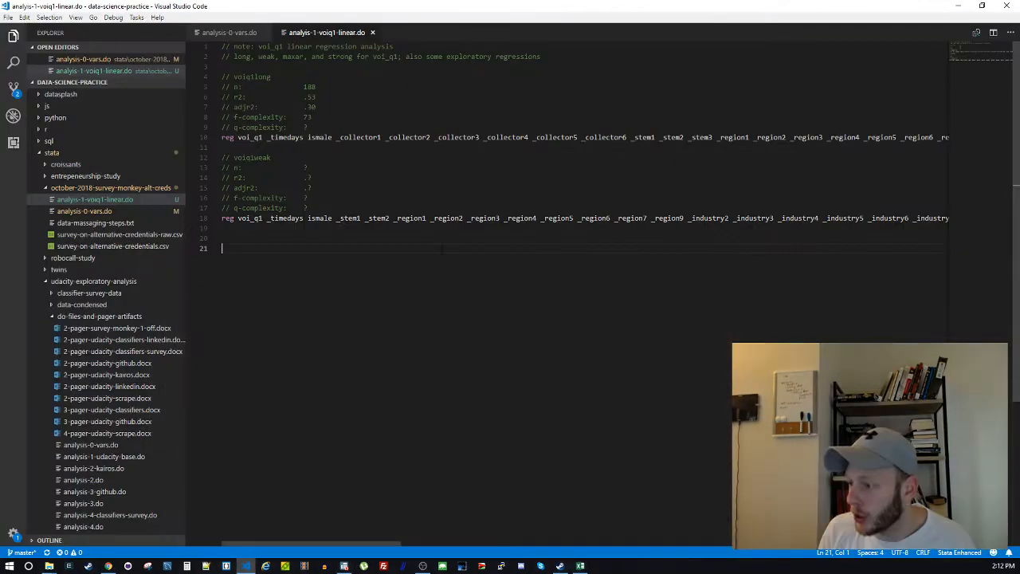
key(ctrl+f)
key(ctrl+v)
key(Escape)
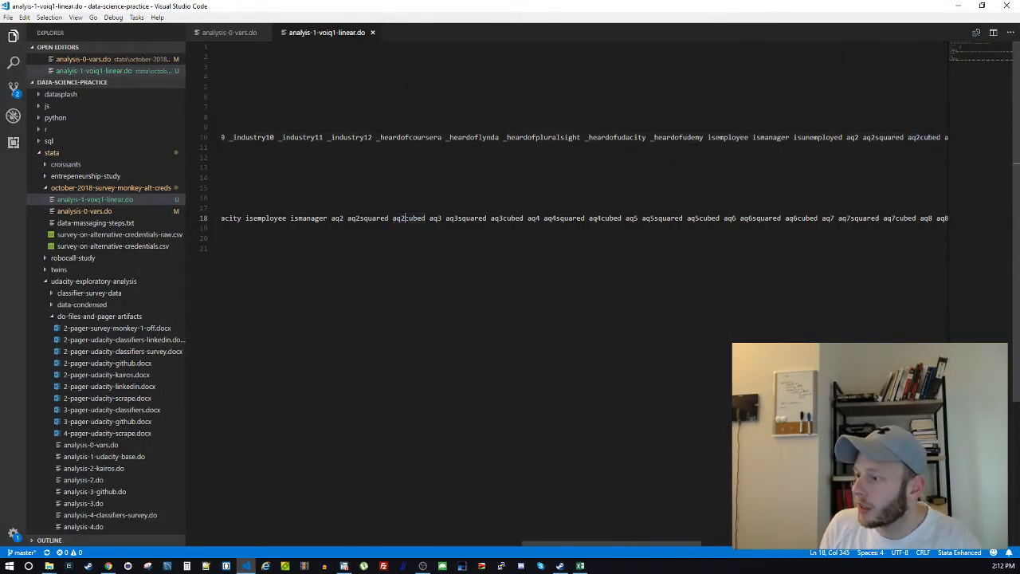
double_click(409, 218)
key(BackSpace)
click(416, 207)
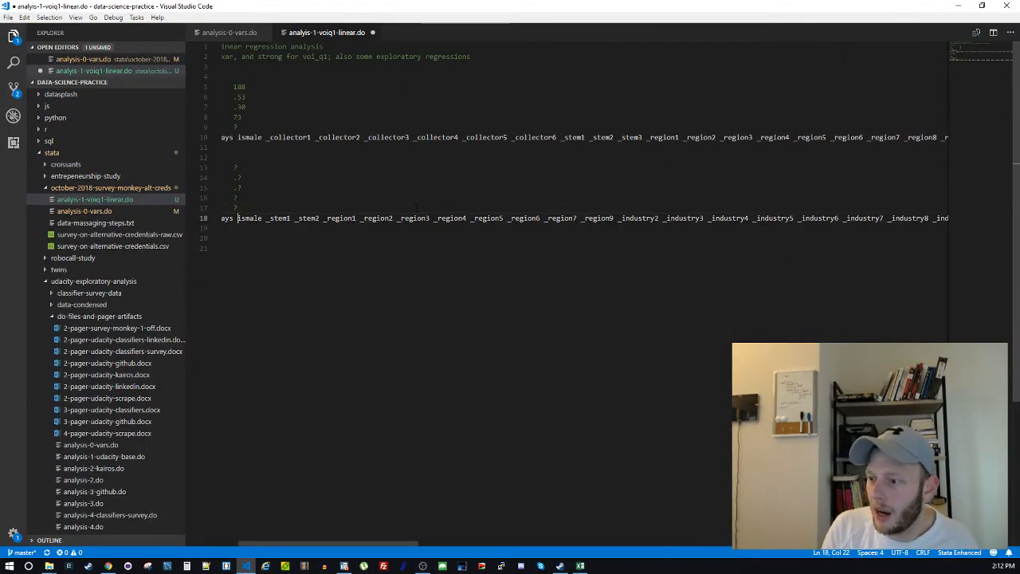
Save the do-file and run its full voiq1weak regression command in Stata in place of the aq2cubed note
key(End)
key(shift+Home)
key(End)
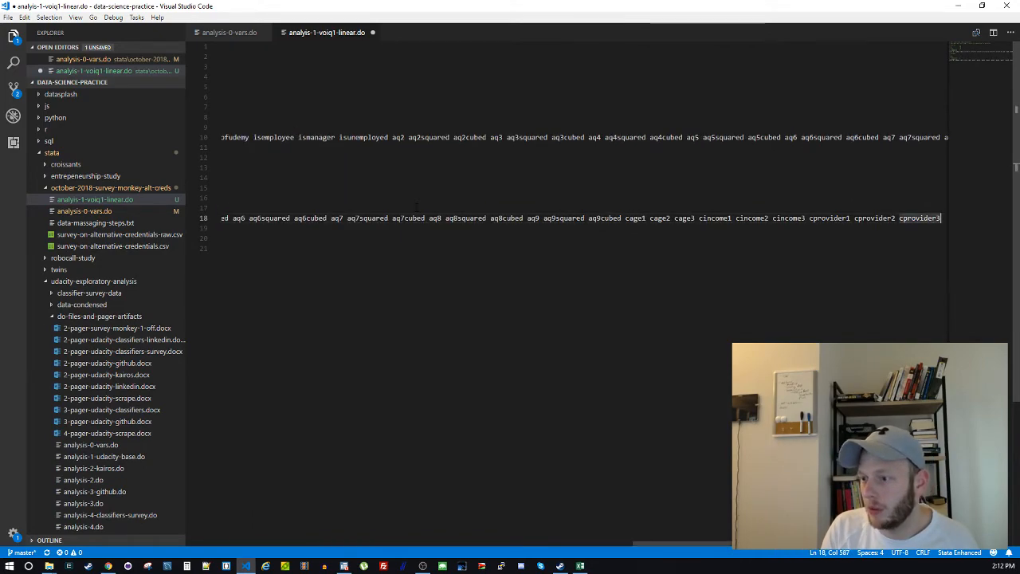
key(ctrl+s)
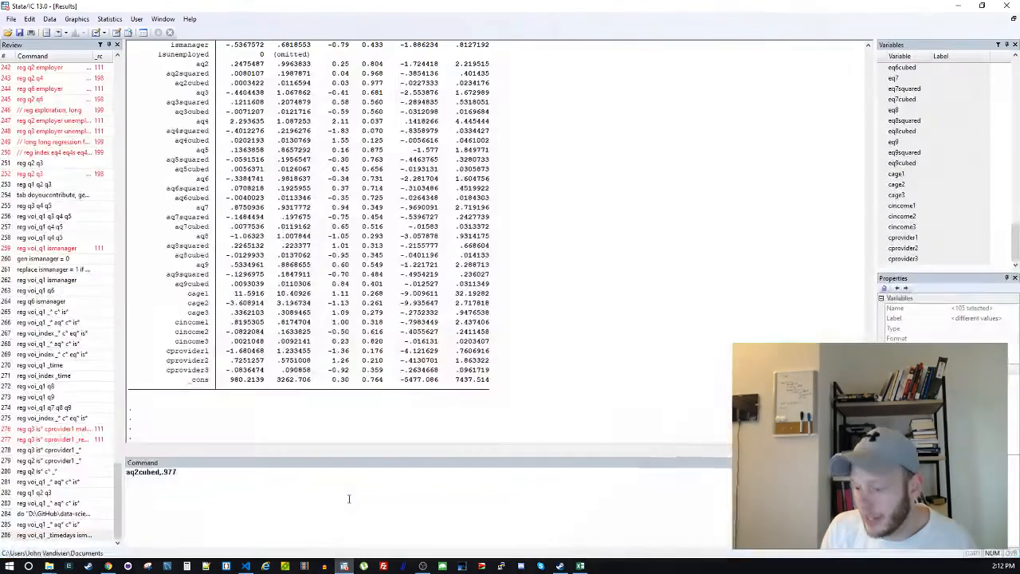
click(344, 566)
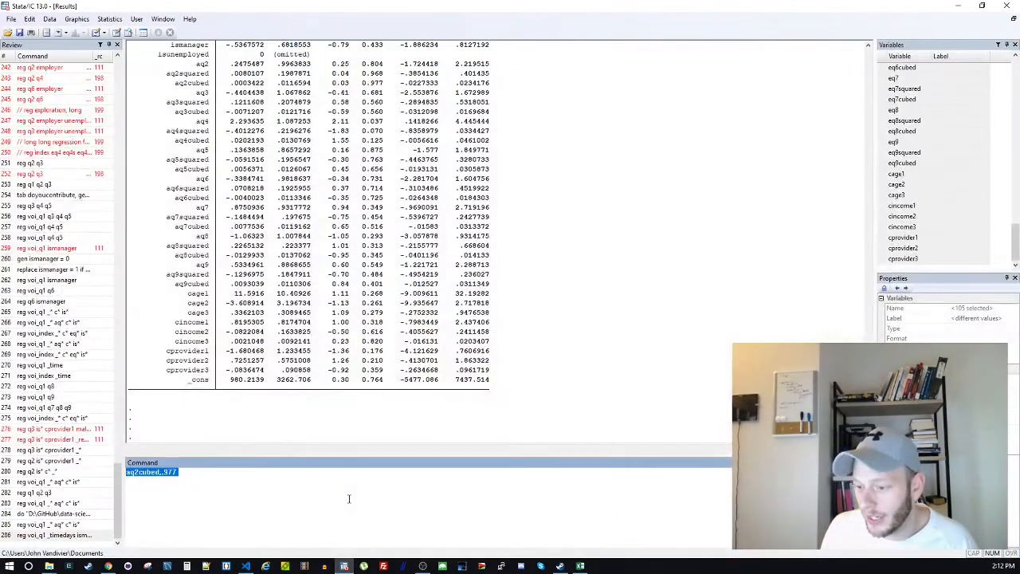
text(reg voi_q1 _timedays ismale _stem1 _stem2 _region1 _region2 _region3 _region4 _region5 _region6 _region7 _region9 _industry2 _industry3 _industry4 _industry5 _industry6 _industry7 _industry8 _industry9 _industry10 _industry11 _industry12 _heardofcoursera _heardoflynda _heardofpluralsight _heardofudacity isemployee ismanager aq2 aq2squared aq3 aq3squared aq3cubed aq4 aq4squared aq4cubed aq5 aq5squared aq5cubed aq6 aq6squared aq6cubed aq7 aq7squared aq7cubed aq8 aq8squared aq8cubed aq9 aq9squared aq9cubed cage1 cage2 cage3 cincome1 cincome2 cincome3 cprovider1 cprovider2 cprovider3)
key(Return)
scroll(470, 189, up, 5)
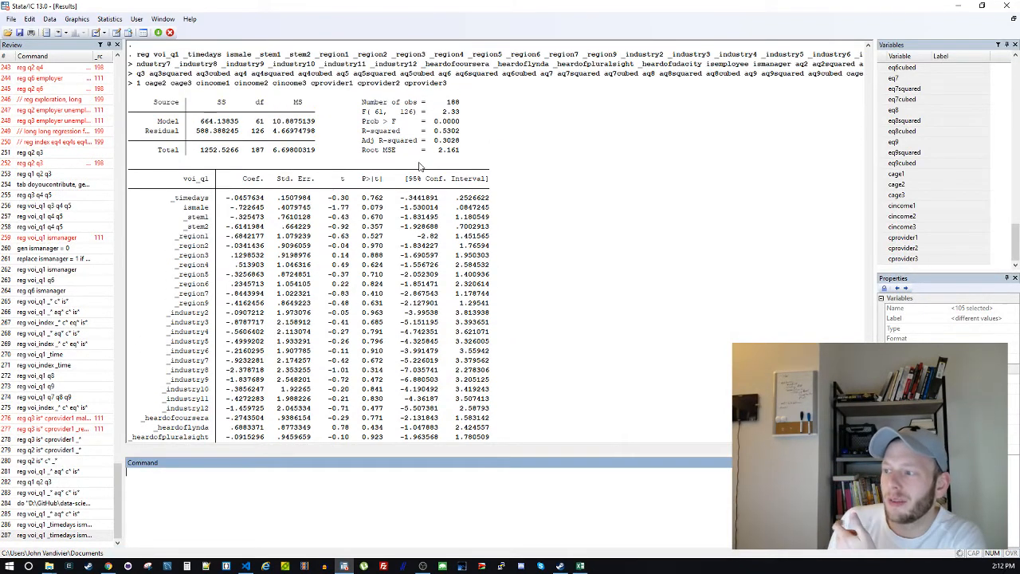
Examine the new regression's R-squared and adjusted R-squared, and go through the P>|t| values of its whole coefficient table
drag(396, 133, 401, 140)
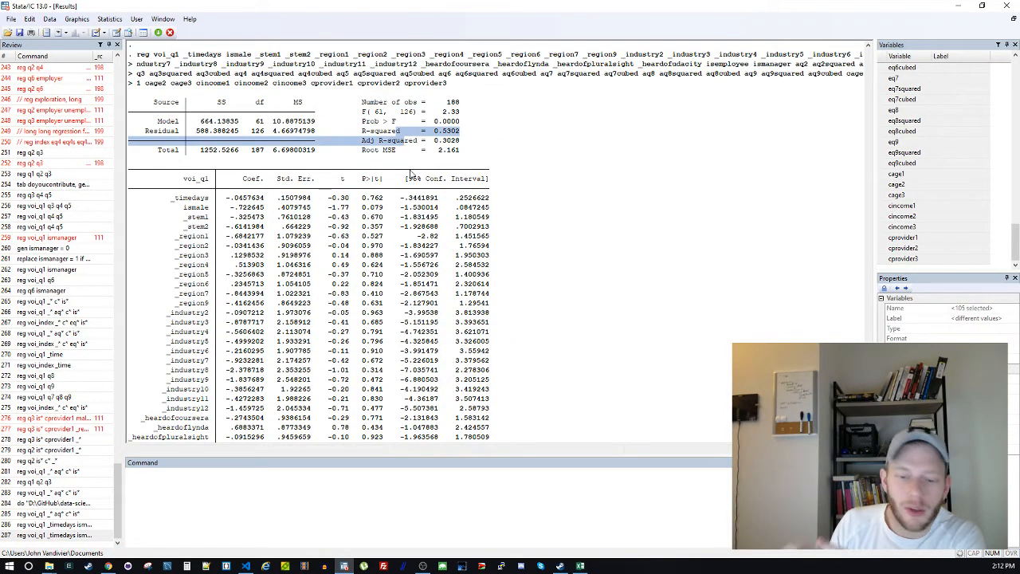
click(410, 171)
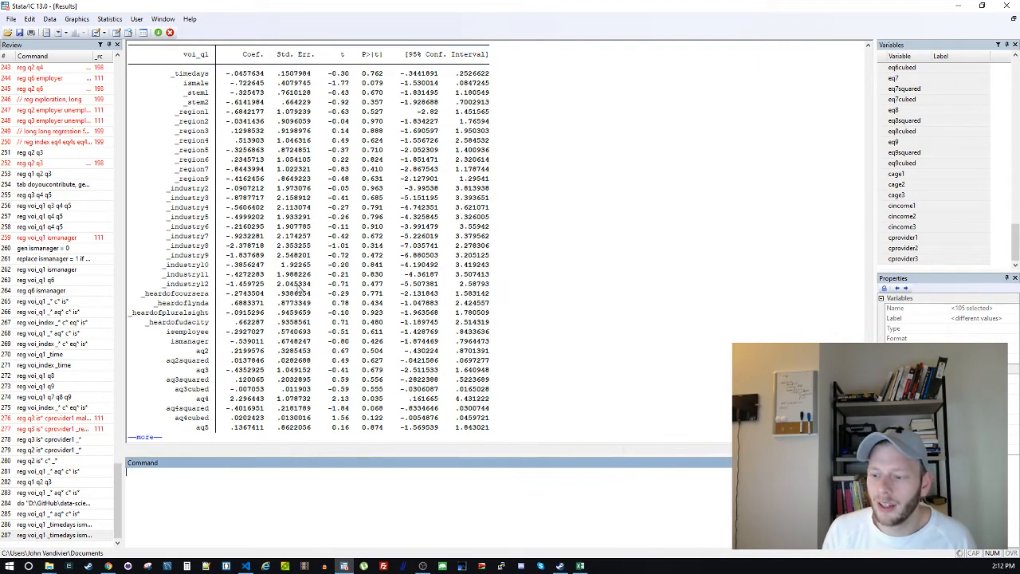
key(space)
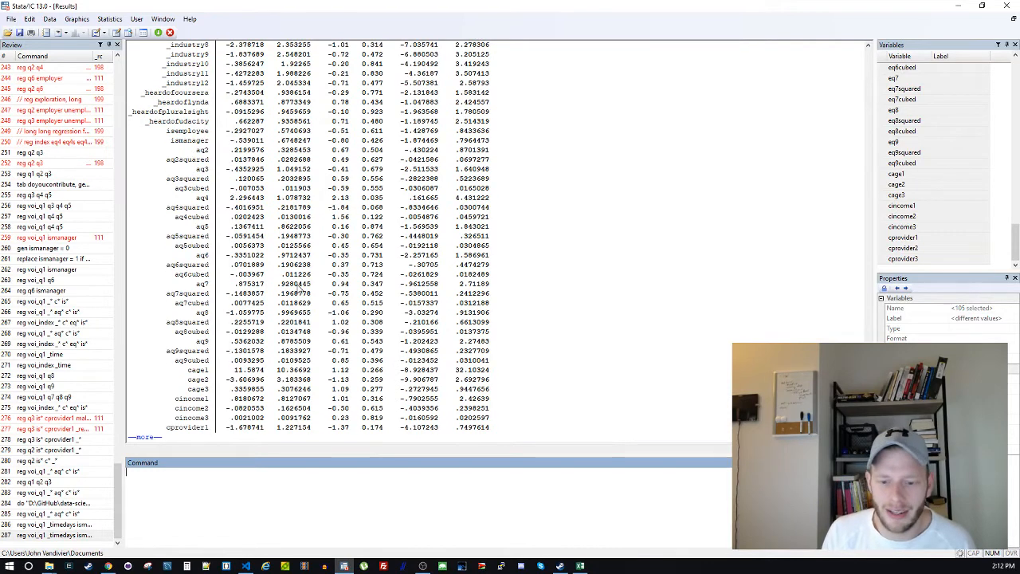
scroll(299, 287, up, 7)
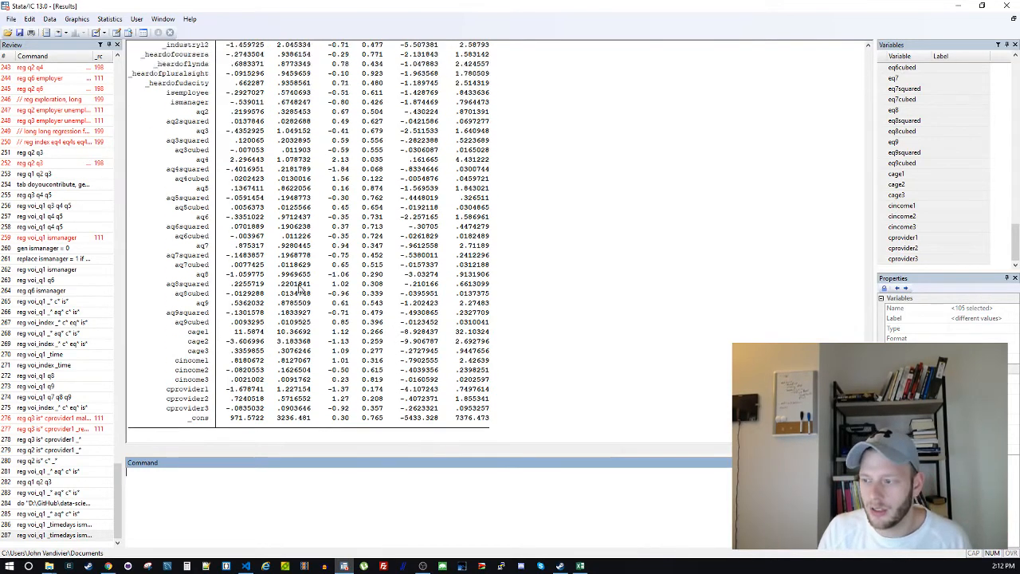
scroll(300, 290, up, 5)
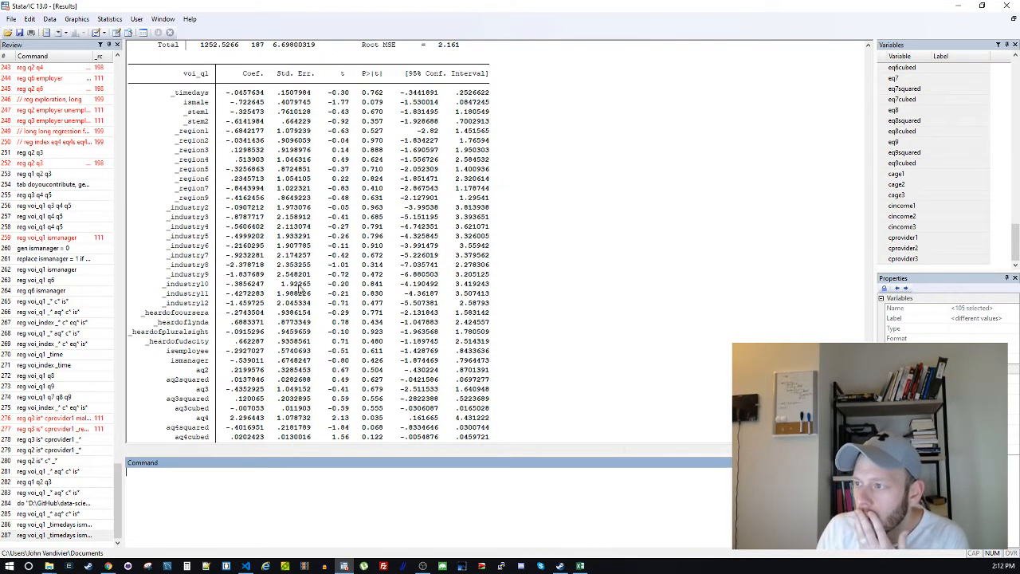
scroll(297, 289, up, 2)
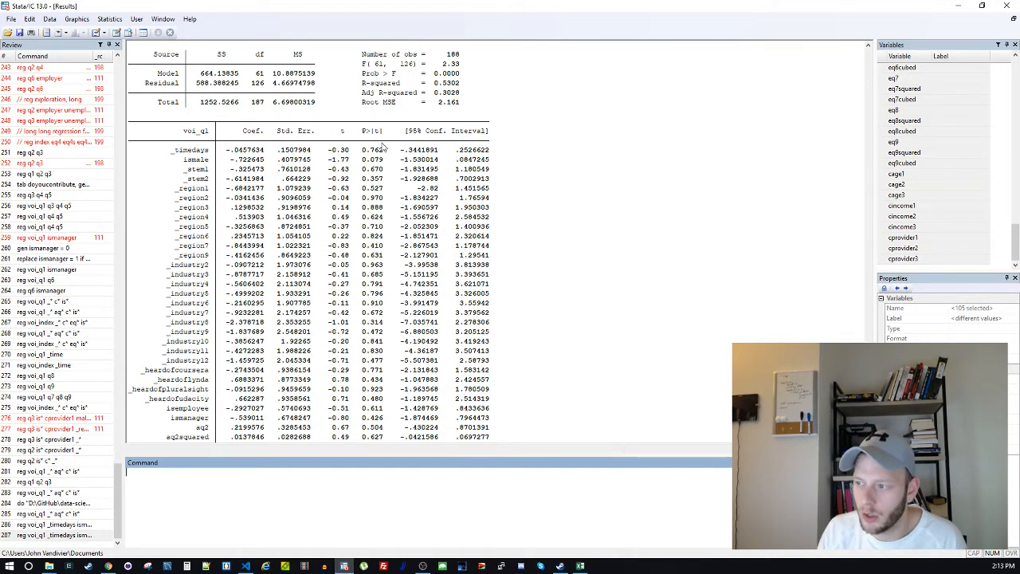
Copy the _region2 row from its name through its P>|t| value into the Stata command line as a note, without running it
drag(177, 199, 386, 199)
key(ctrl+c)
click(277, 491)
key(ctrl+v)
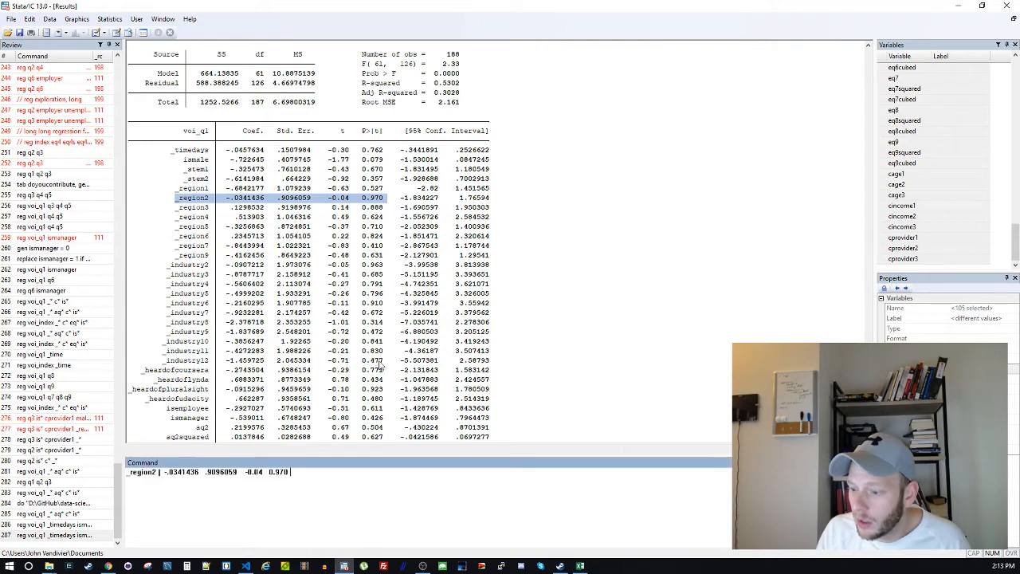
Compare the P>|t| values of the remaining variables in the coefficient table with that of _region2
click(348, 206)
scroll(357, 209, down, 2)
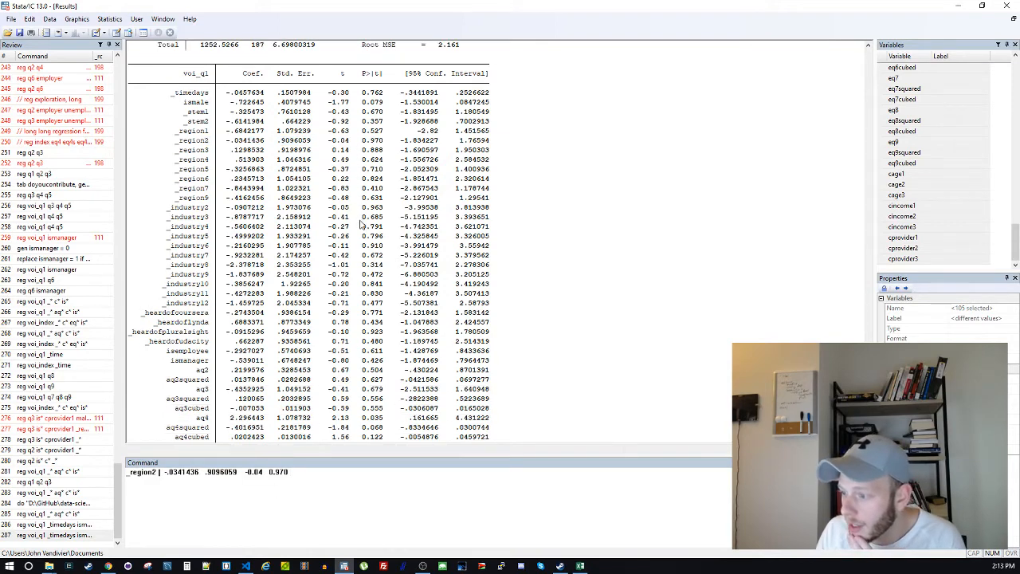
scroll(360, 219, down, 3)
drag(365, 189, 386, 285)
scroll(386, 291, down, 7)
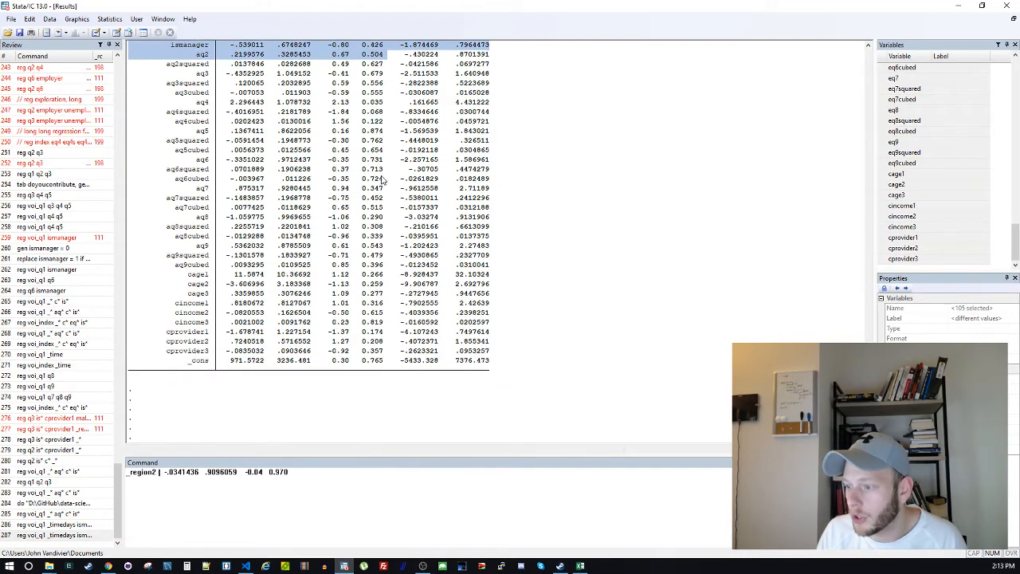
scroll(385, 239, up, 6)
click(386, 156)
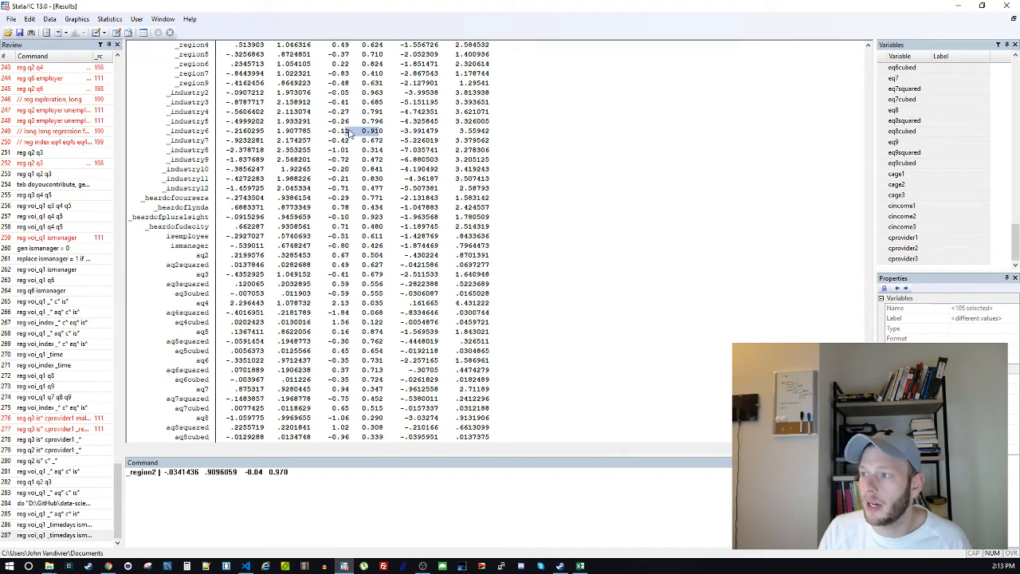
click(350, 134)
scroll(351, 134, up, 3)
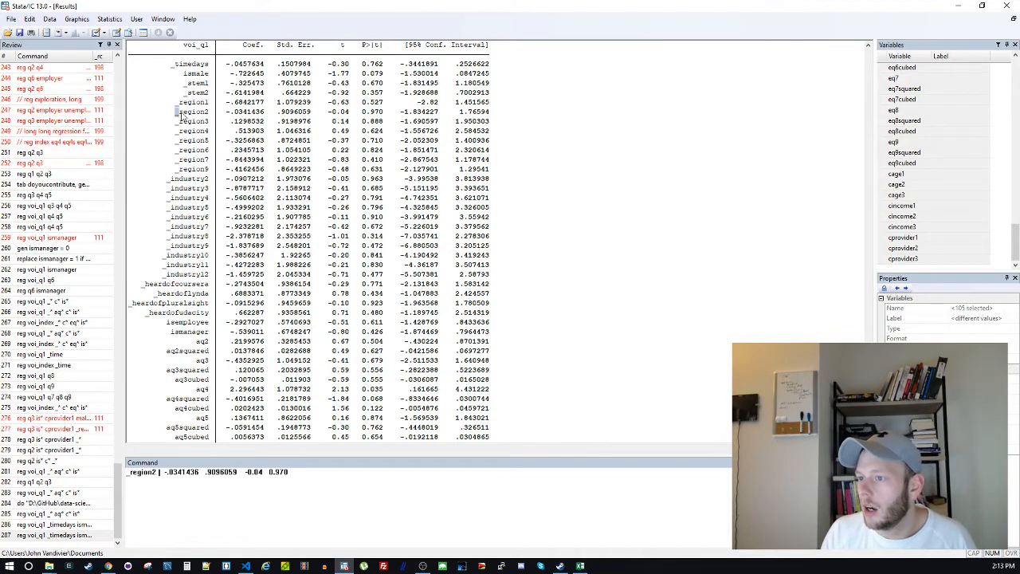
drag(176, 112, 383, 114)
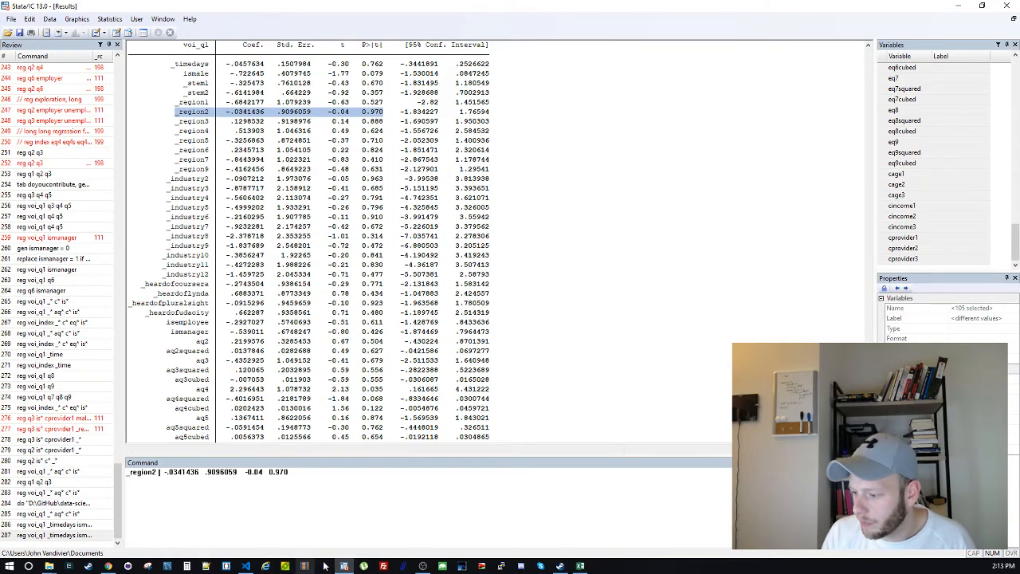
Switch to Visual Studio Code, delete _region2 from the do-file's voiq1weak regression command, and save the file
click(246, 566)
click(319, 207)
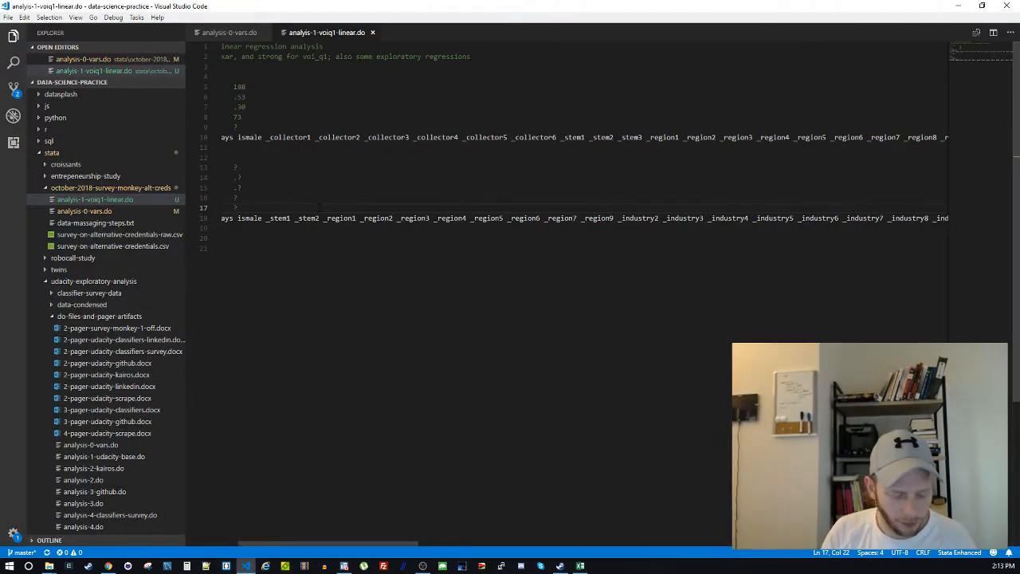
key(ctrl+f)
text(region2)
key(Escape)
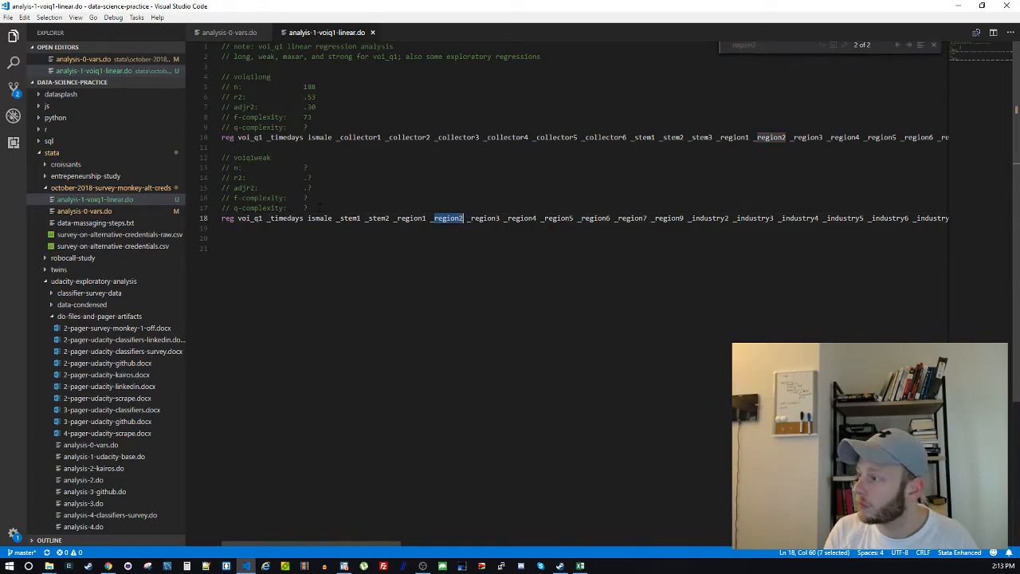
Copy the full voiq1weak regression command and run it in Stata in place of the _region2 note
key(End)
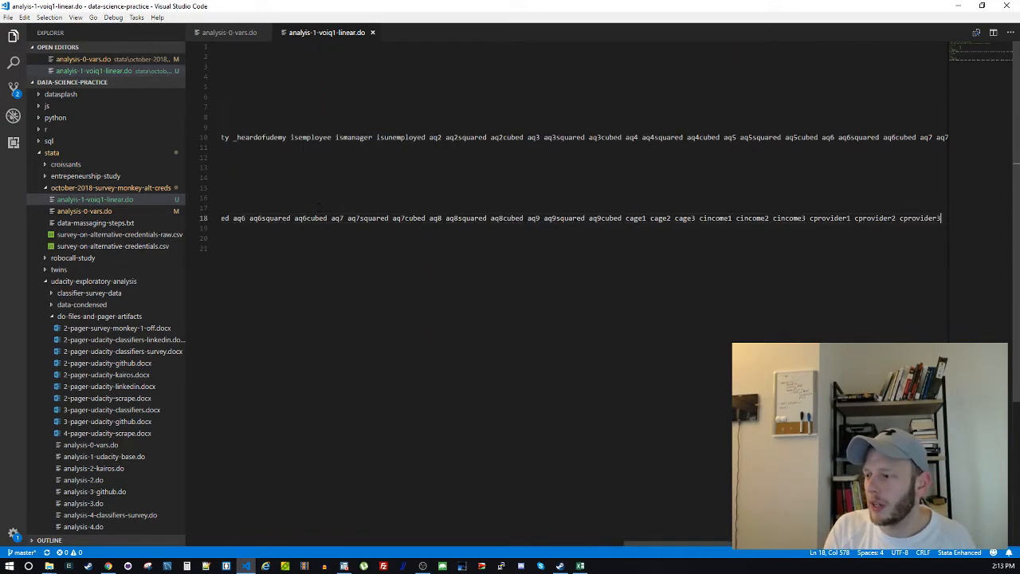
key(shift+Home)
key(ctrl+c)
key(alt+Tab)
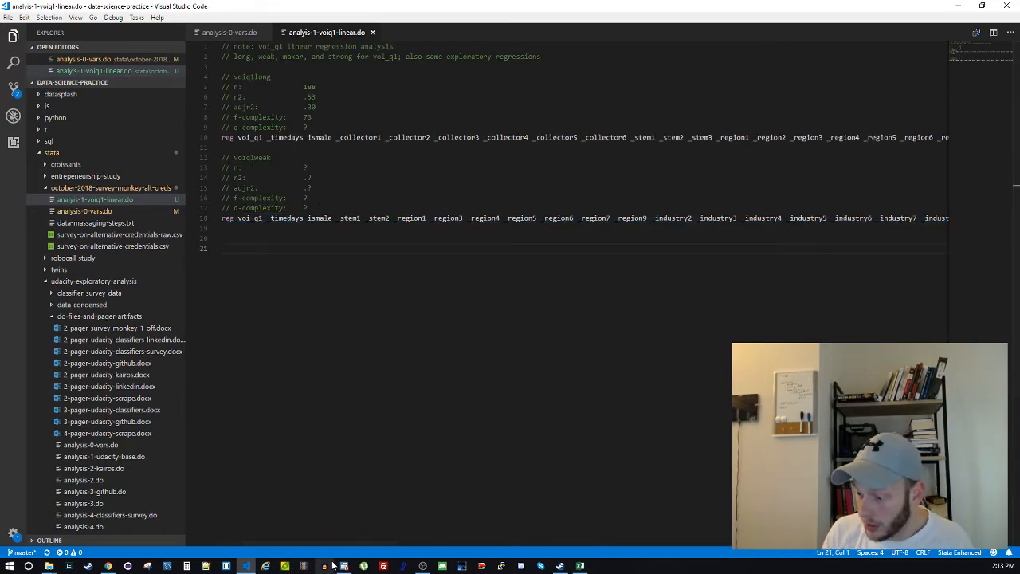
key(ctrl+a)
key(ctrl+v)
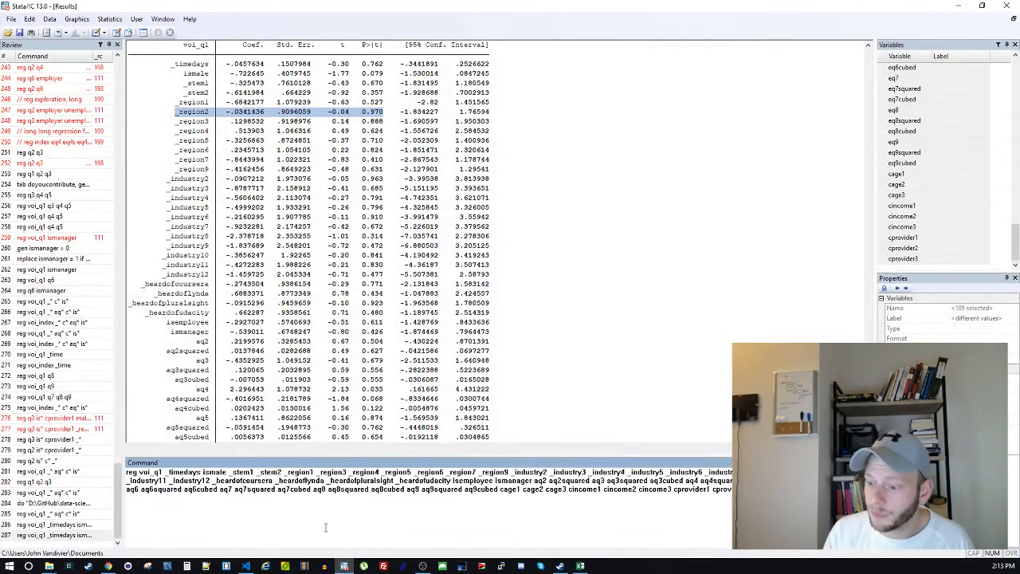
key(Return)
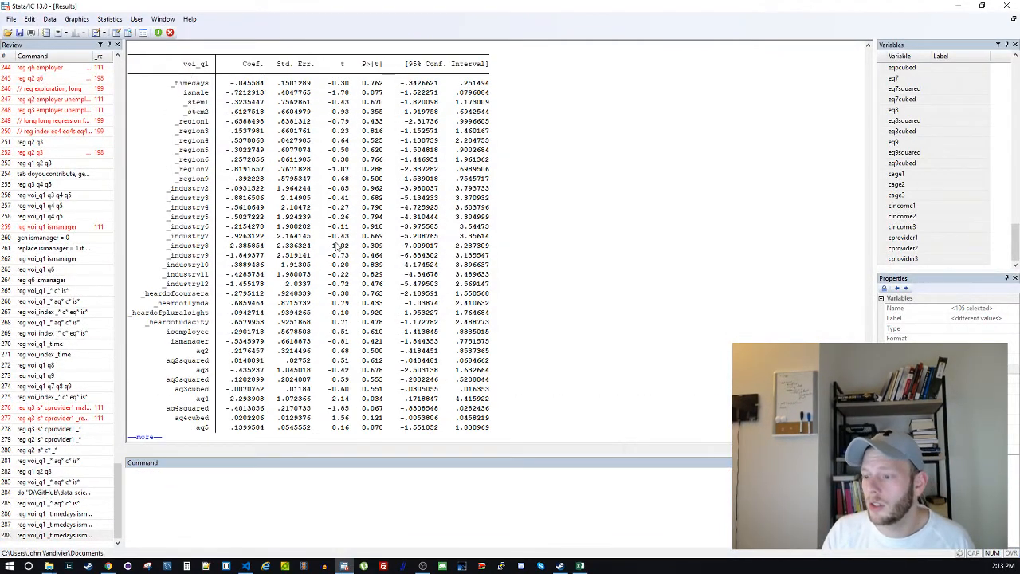
Go through the full coefficient table of the rerun regression to identify the variable with the highest P>|t| value
key(space)
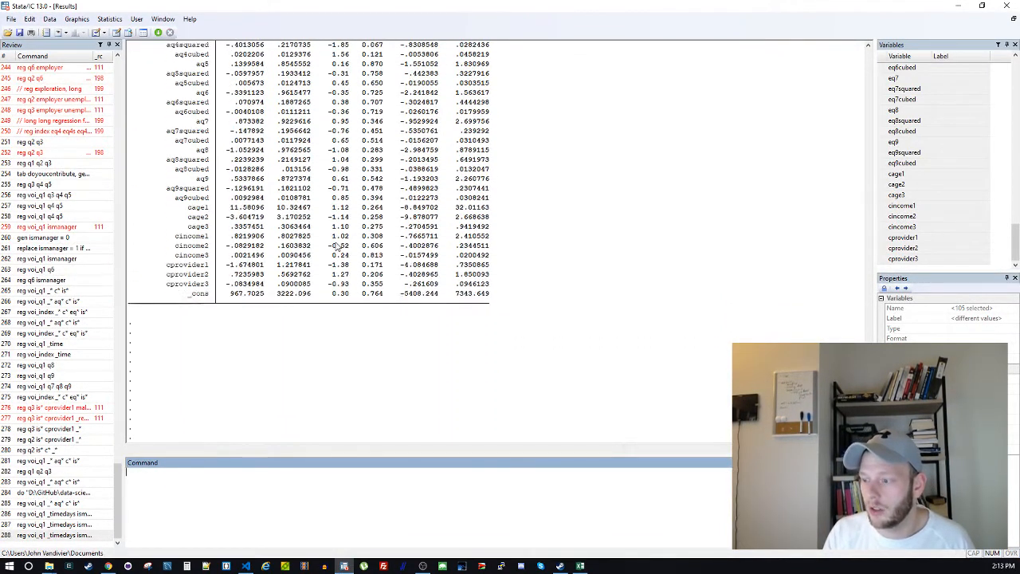
scroll(339, 247, up, 12)
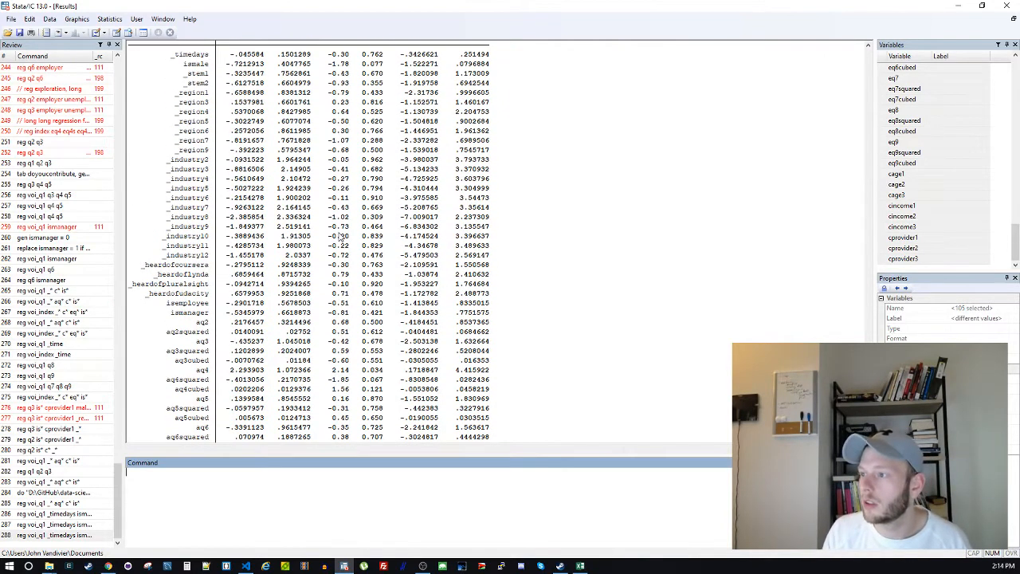
scroll(341, 237, up, 1)
scroll(374, 214, up, 2)
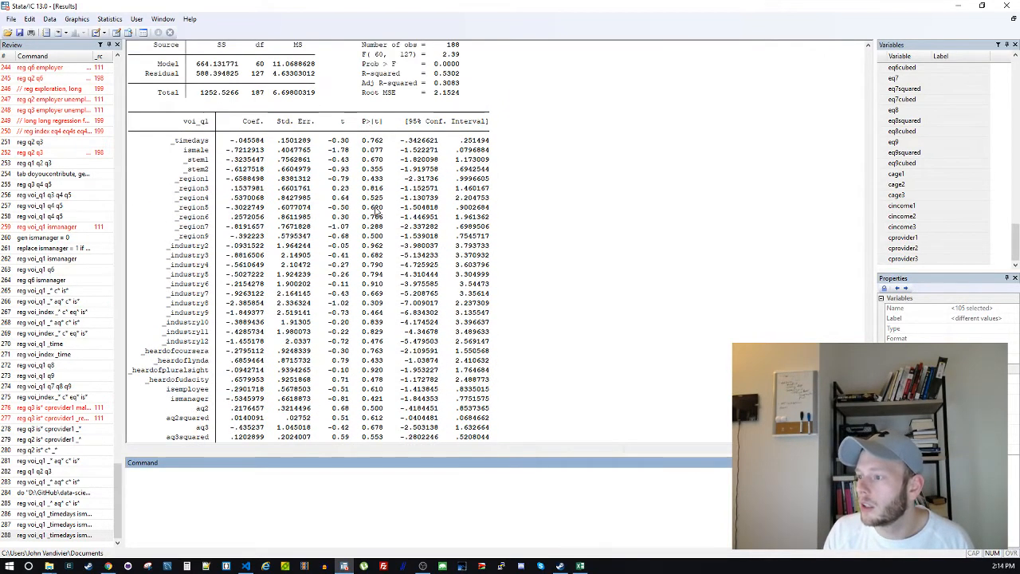
drag(371, 247, 194, 249)
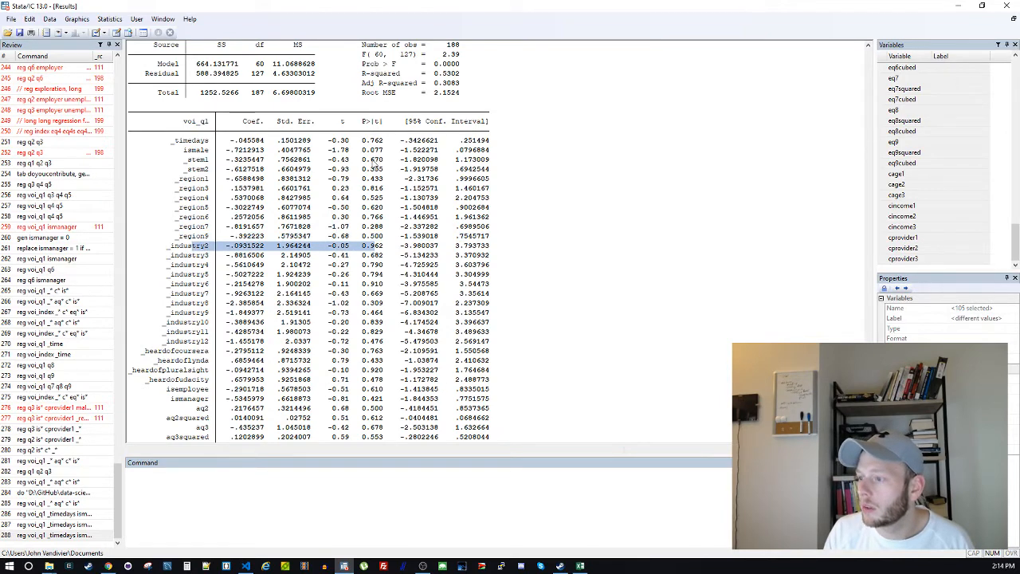
scroll(369, 247, down, 4)
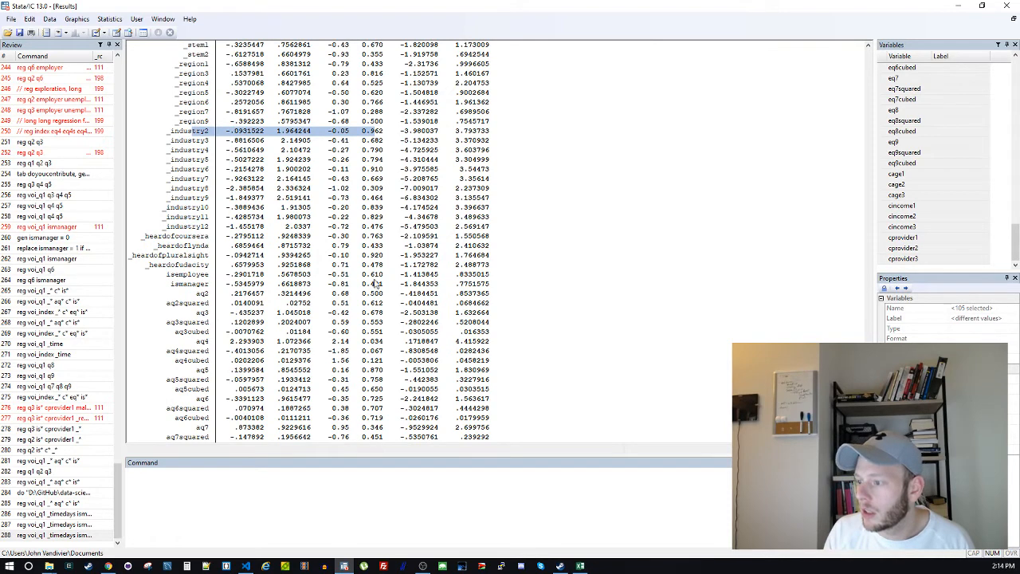
scroll(376, 284, down, 6)
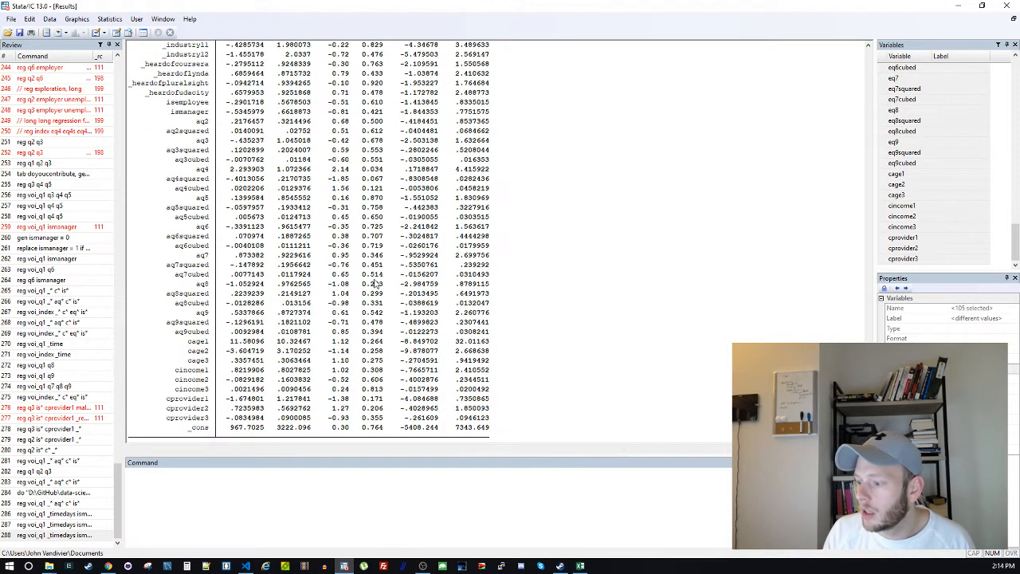
scroll(376, 284, up, 8)
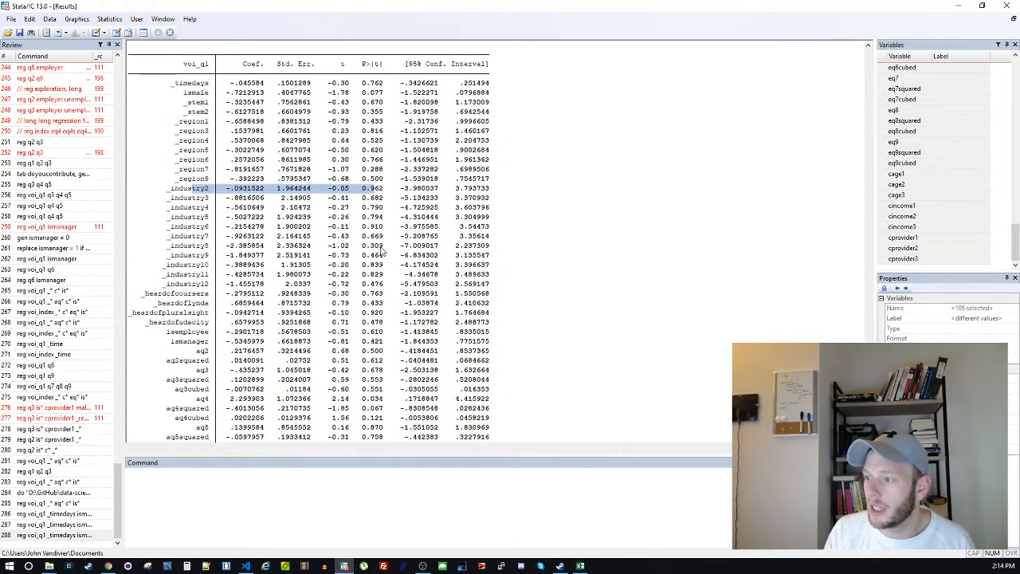
Copy the _industry2 row from its name through its P>|t| value into the Stata command line as a note
click(388, 196)
drag(383, 192, 169, 192)
key(ctrl+c)
click(219, 491)
key(ctrl+v)
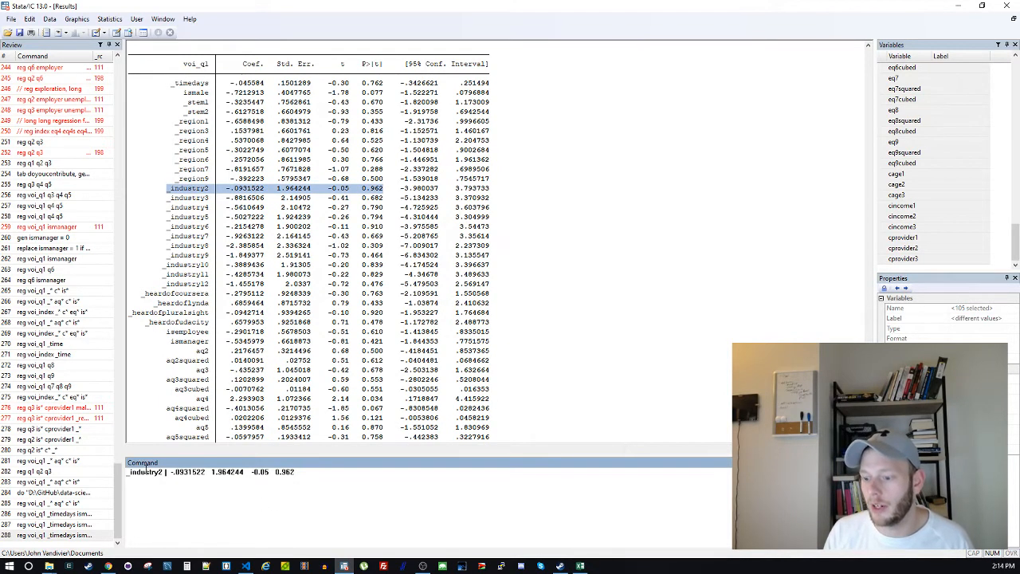
Copy the name _industry2 from the Stata note and search for it in the do-file in Visual Studio Code
double_click(136, 468)
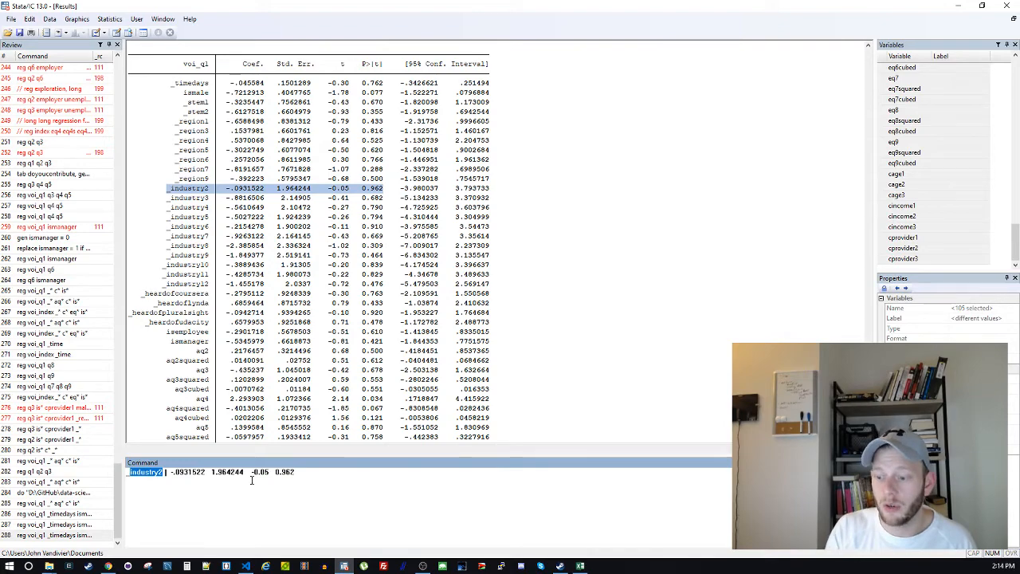
key(Home)
key(ctrl+shift+Right)
key(ctrl+c)
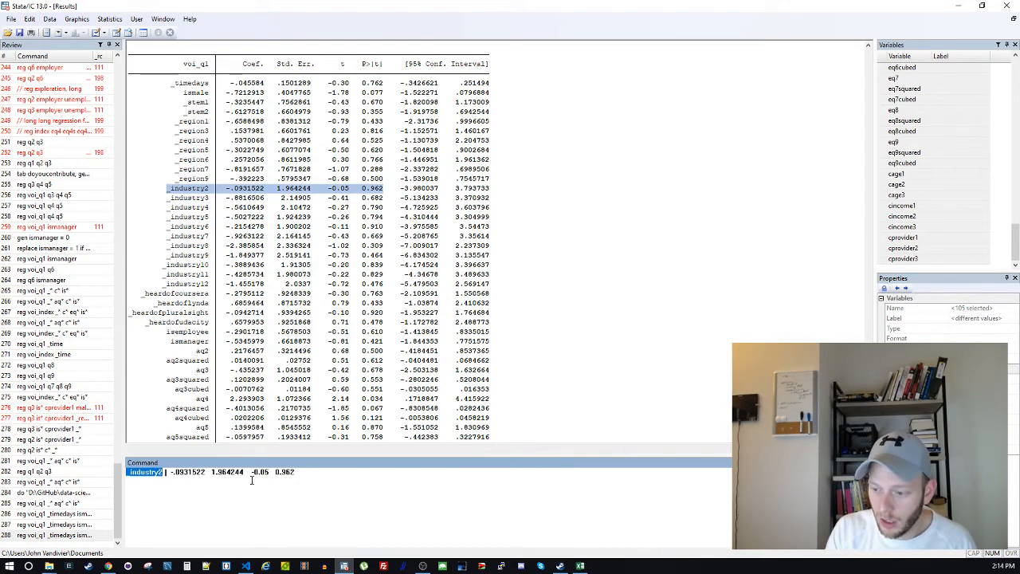
click(341, 566)
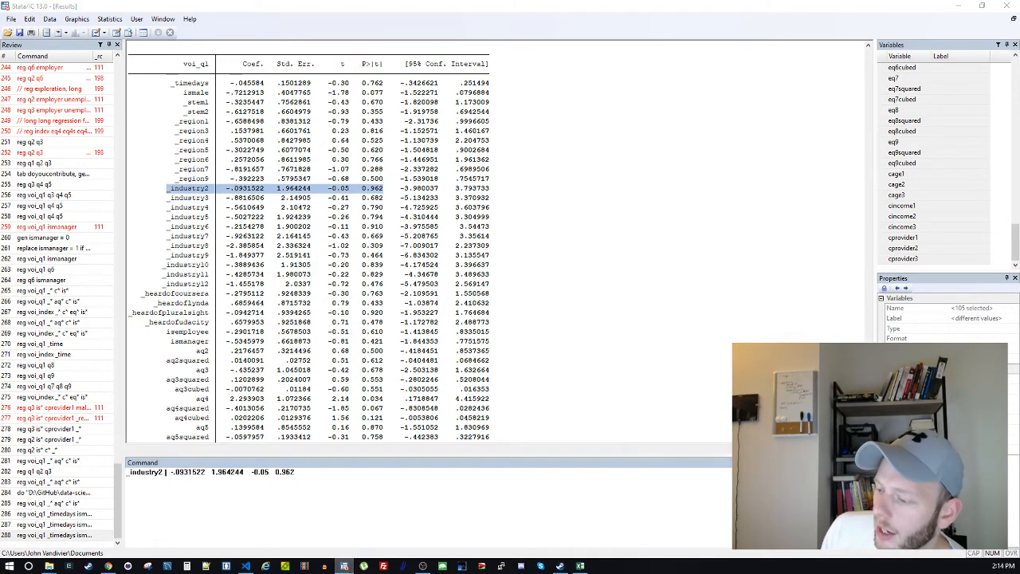
click(343, 566)
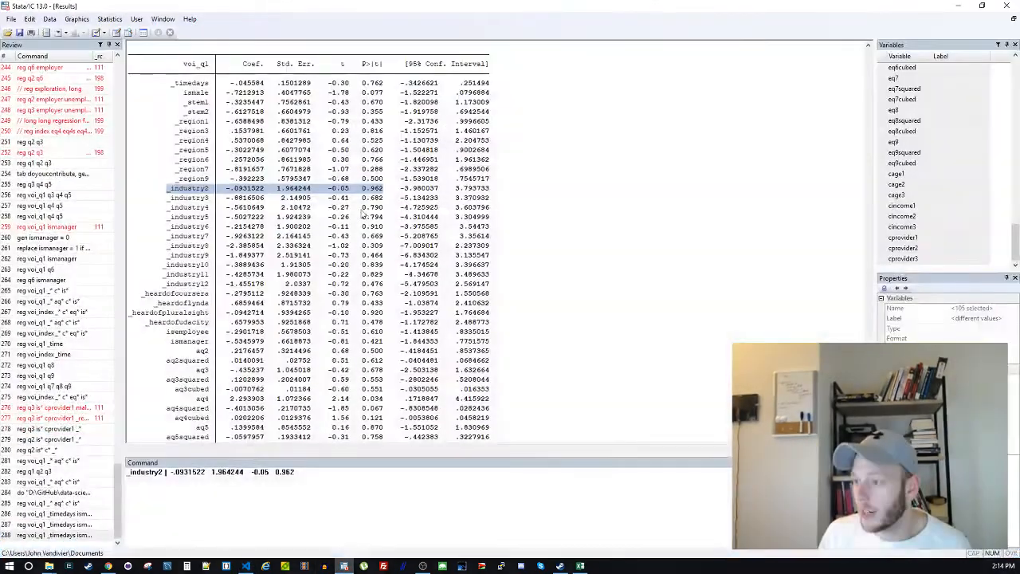
click(391, 221)
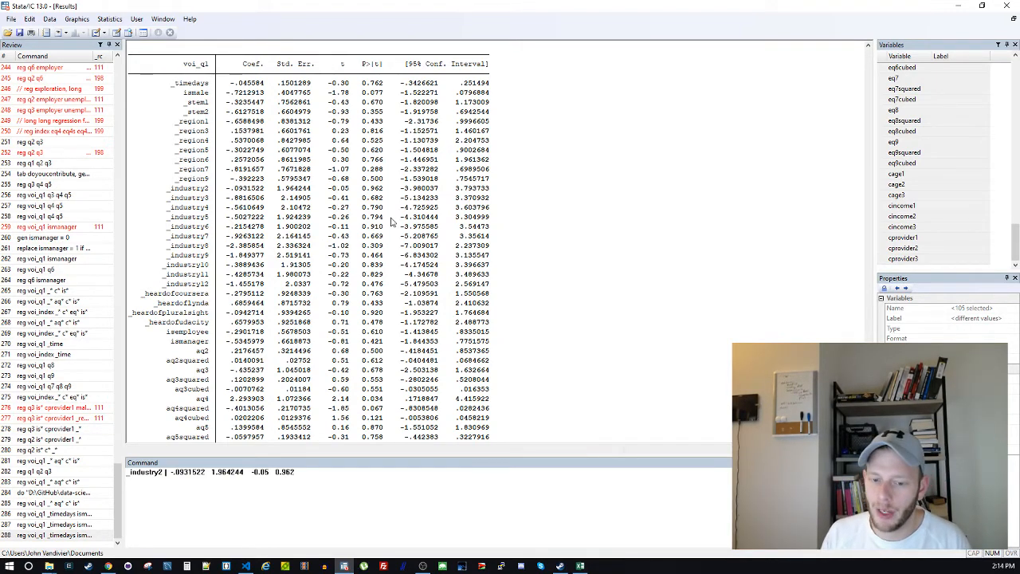
click(388, 478)
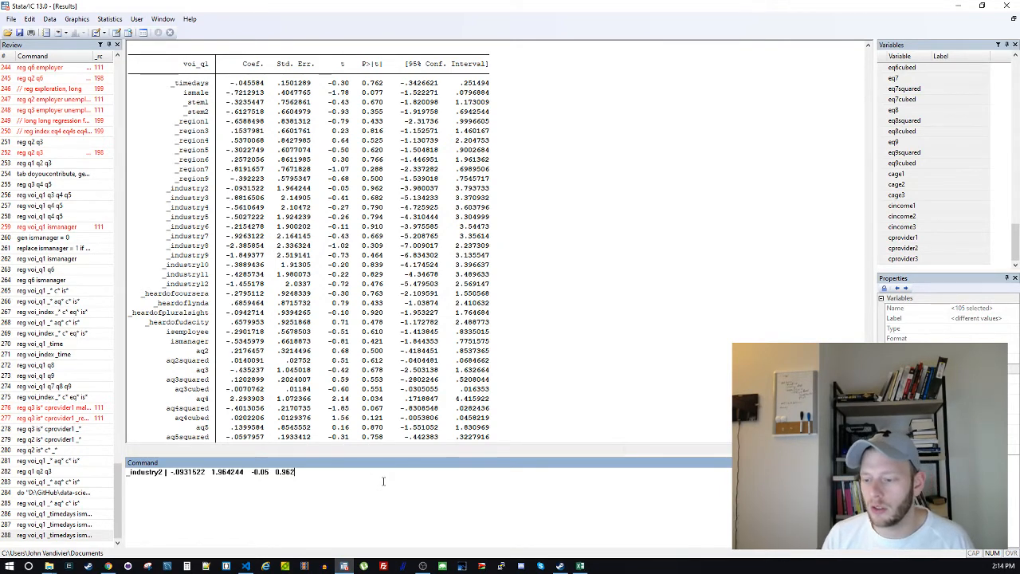
click(345, 566)
key(ctrl+f)
key(ctrl+v)
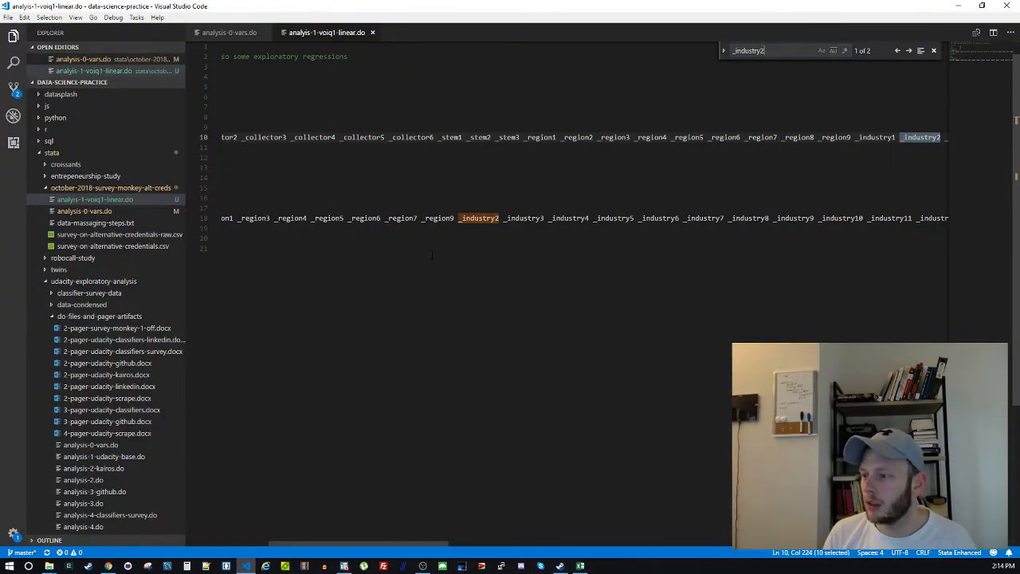
Try deleting _industry2 from the voiq1long regression command and undo that deletion
key(Escape)
key(BackSpace)
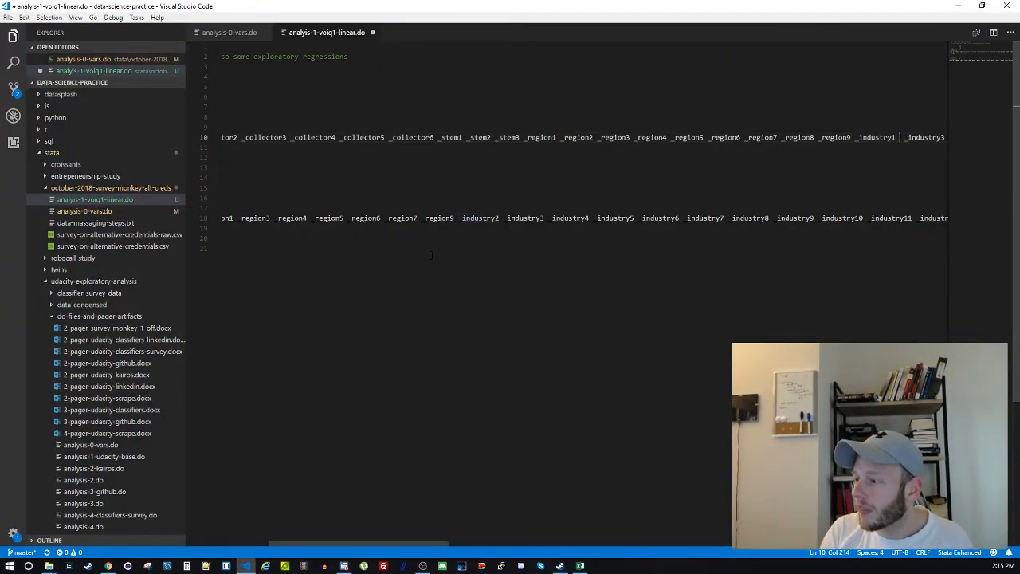
key(ctrl+z)
key(ctrl+c)
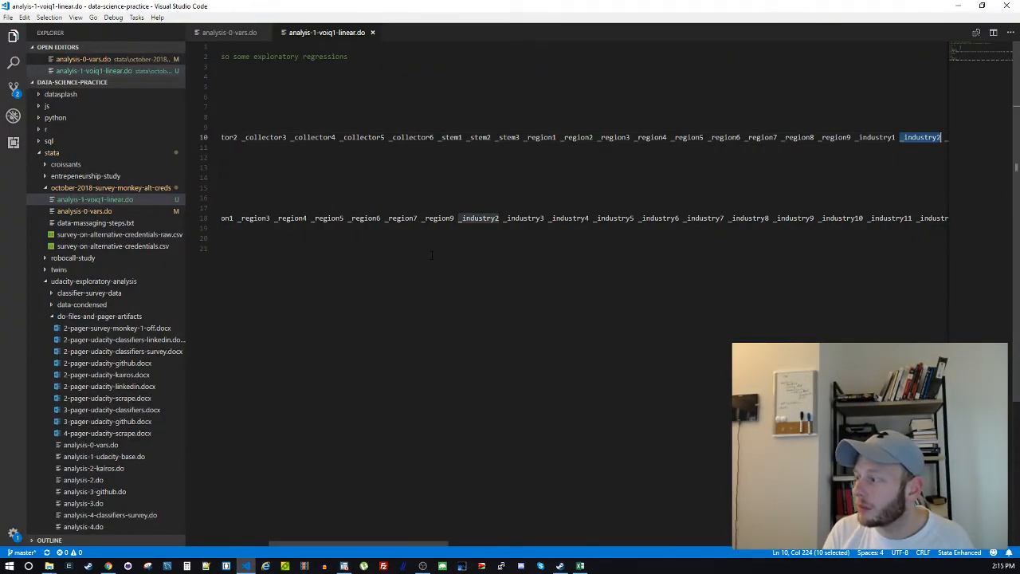
key(ctrl+z)
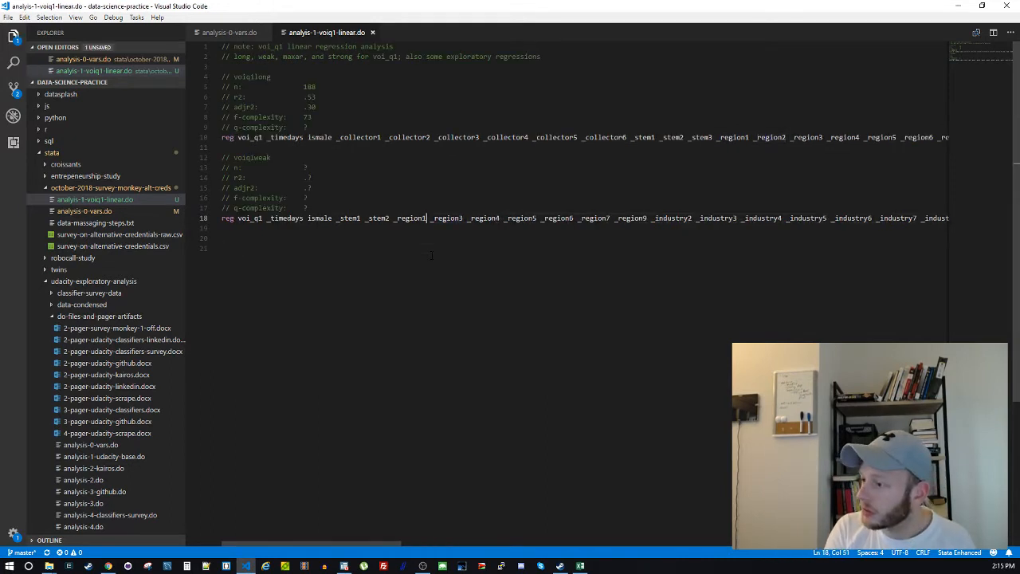
key(ctrl+y)
key(ctrl+z)
key(ctrl+y)
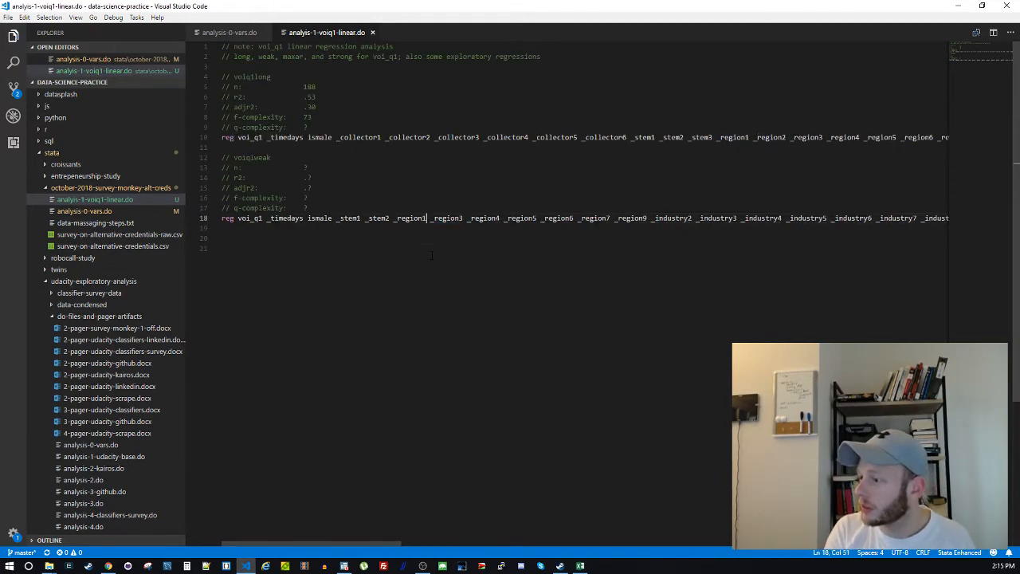
Find _industry2 in the voiq1weak regression command, delete it from that command and save the do-file
key(ctrl+f)
key(ctrl+v)
key(Return)
key(Return)
key(Escape)
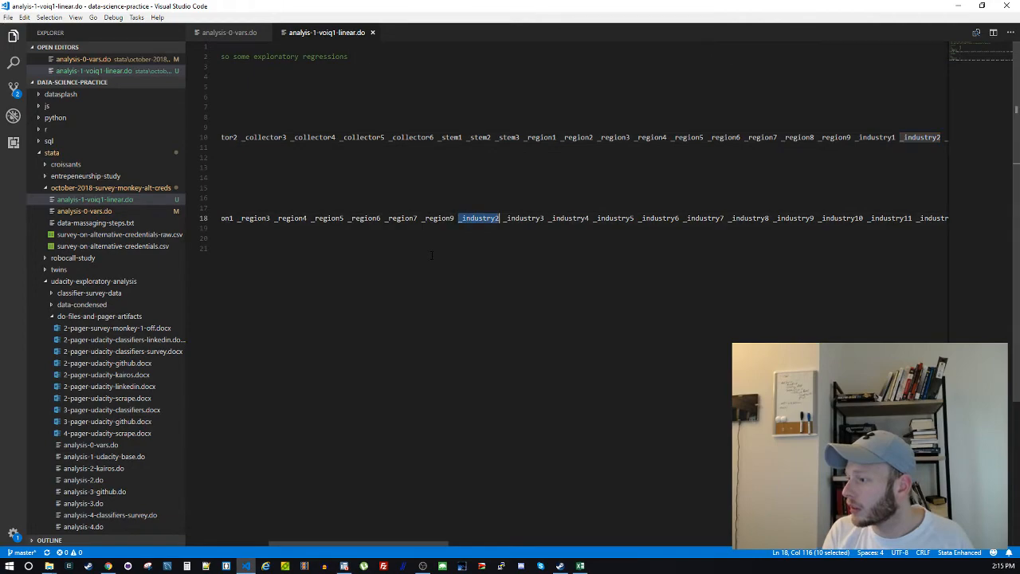
key(BackSpace)
key(BackSpace)
key(ctrl+s)
Copy the whole voiq1weak regression command, run it in Stata and show the remaining output
key(End)
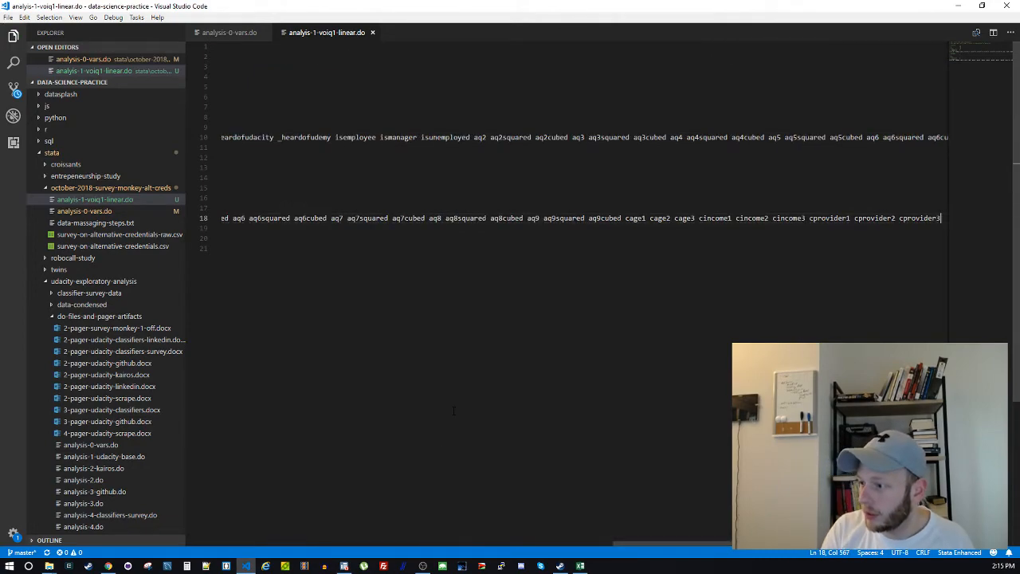
key(shift+Home)
key(ctrl+c)
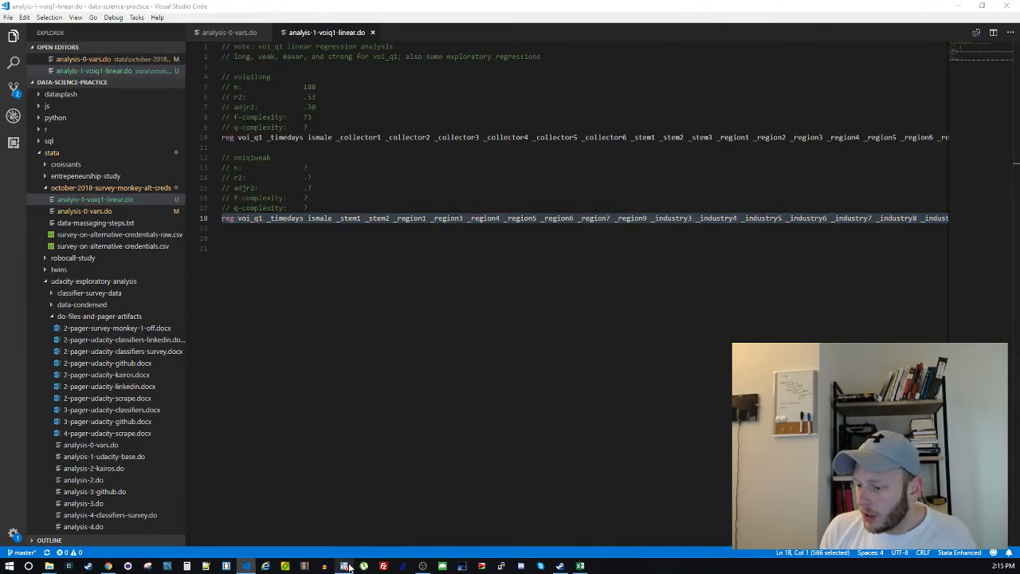
key(alt+Tab)
key(ctrl+v)
key(Return)
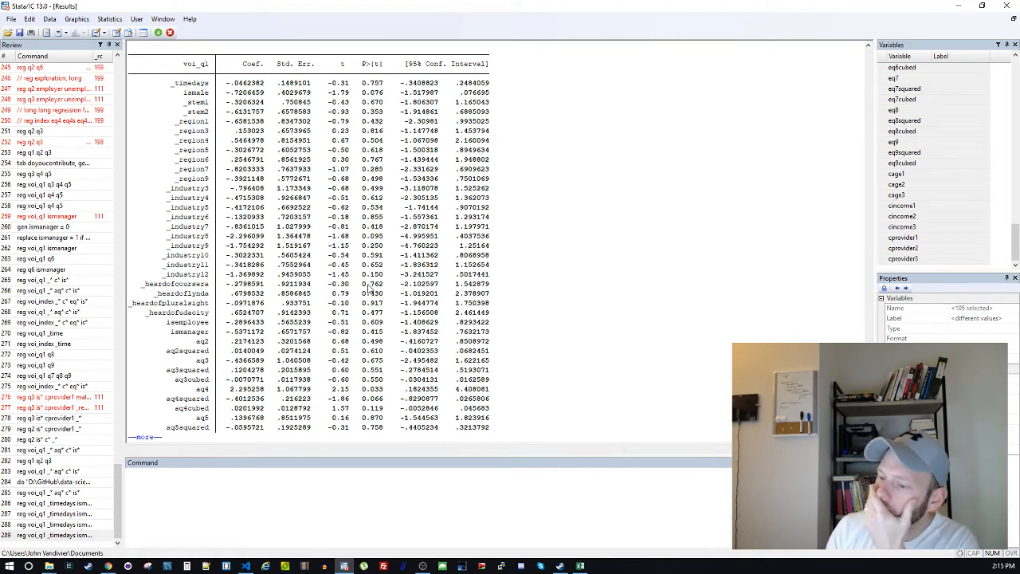
key(space)
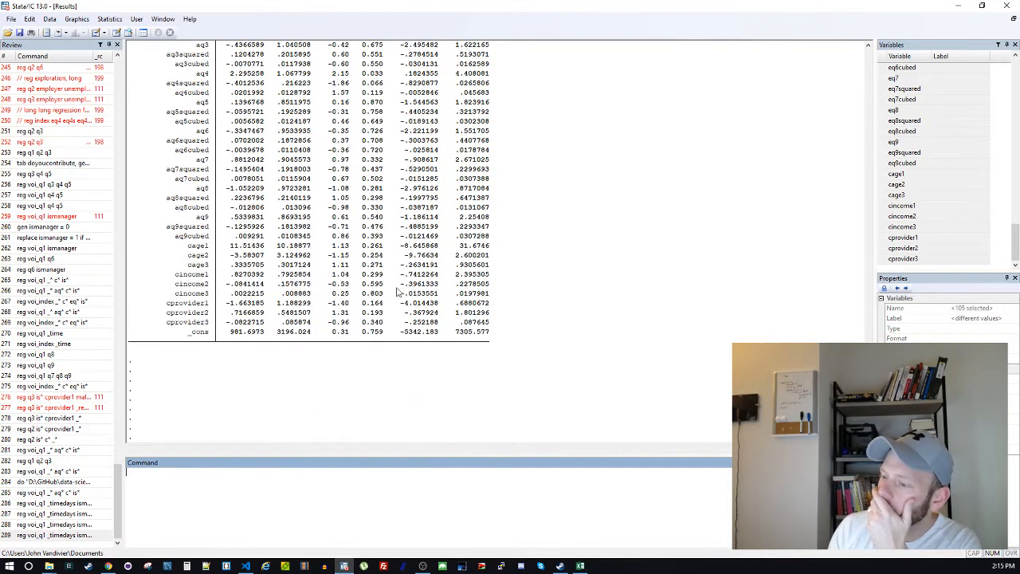
Copy the _heardofpluralsight row from its name through its P>|t| value into the Stata command line as a note
scroll(396, 292, up, 7)
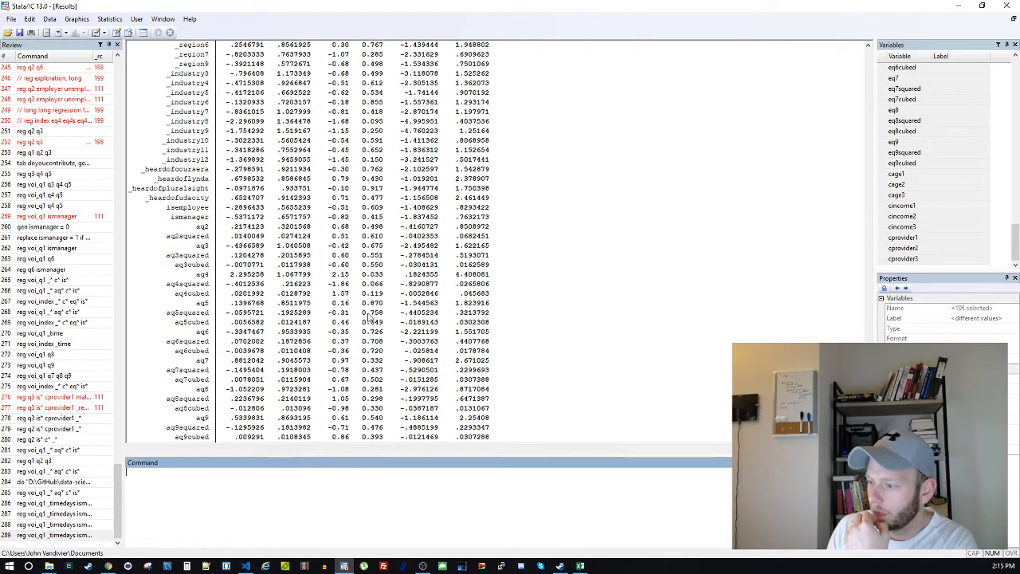
scroll(382, 175, up, 7)
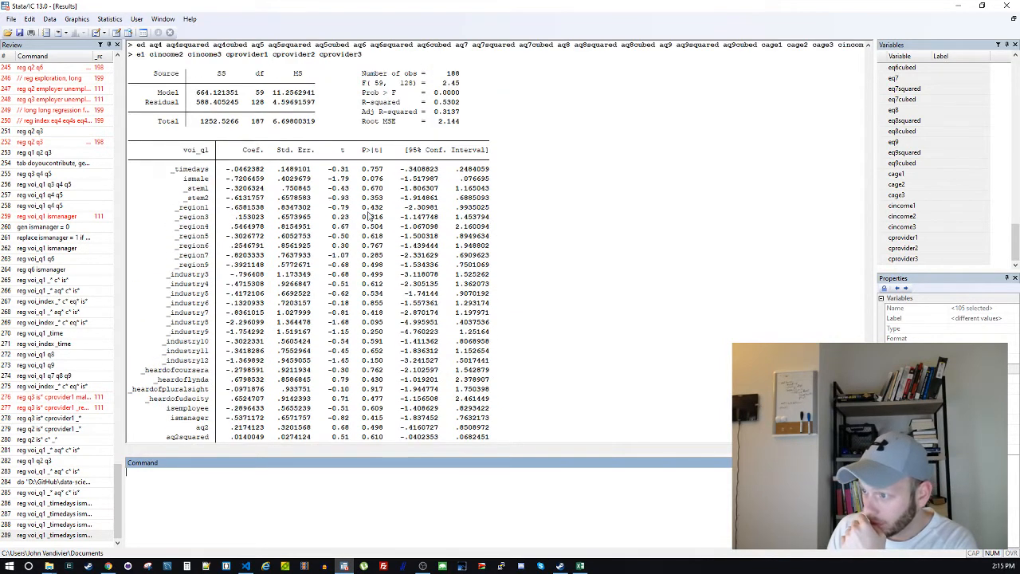
scroll(375, 275, down, 1)
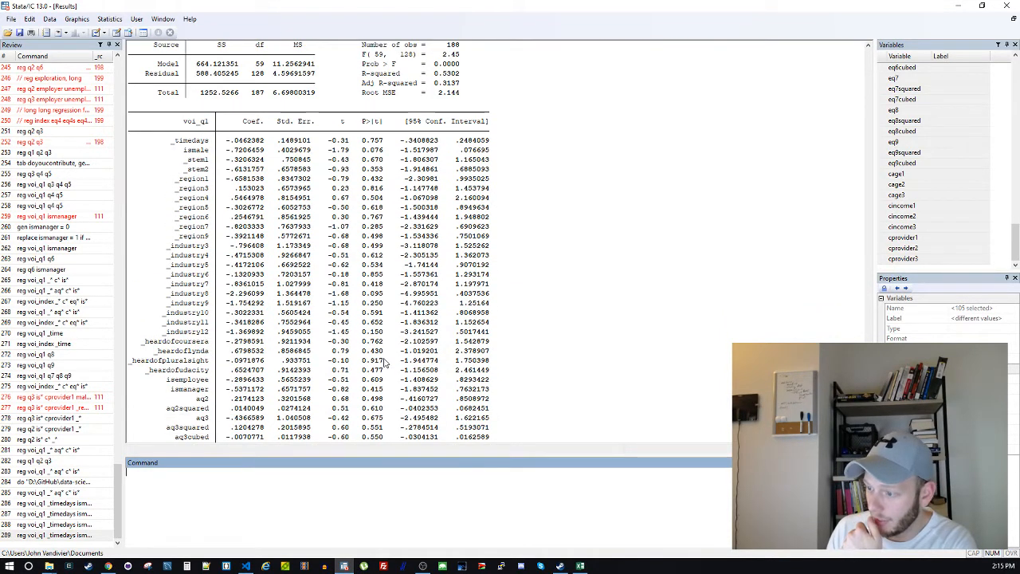
mouse_move(385, 362)
mouse_down()
mouse_move(127, 363)
mouse_move(381, 363)
mouse_up()
key(ctrl+c)
click(340, 476)
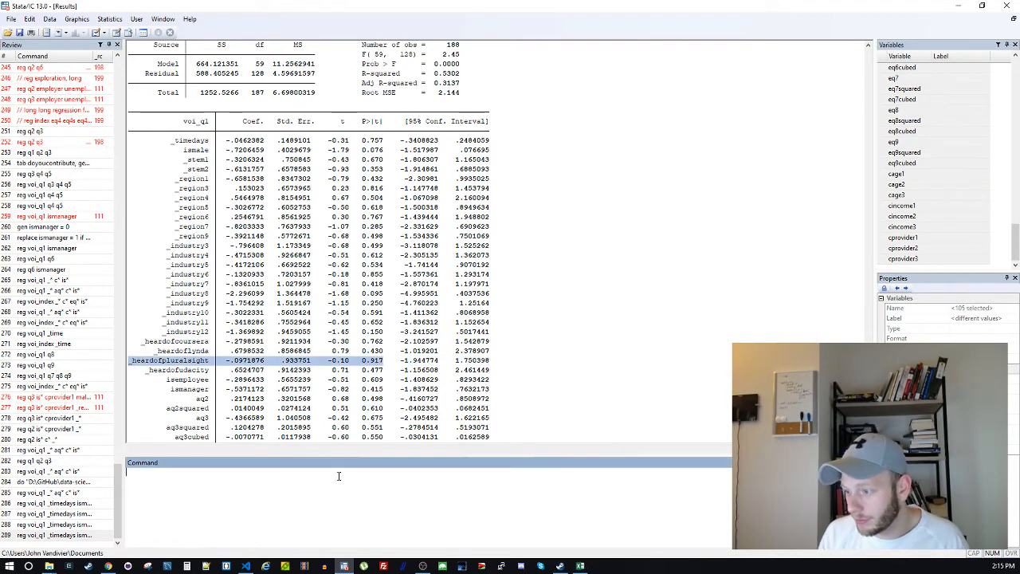
key(ctrl+v)
Go through the full coefficient table to check whether any variable has a higher P>|t| value than _heardofpluralsight
click(306, 323)
scroll(307, 322, up, 2)
scroll(294, 323, down, 4)
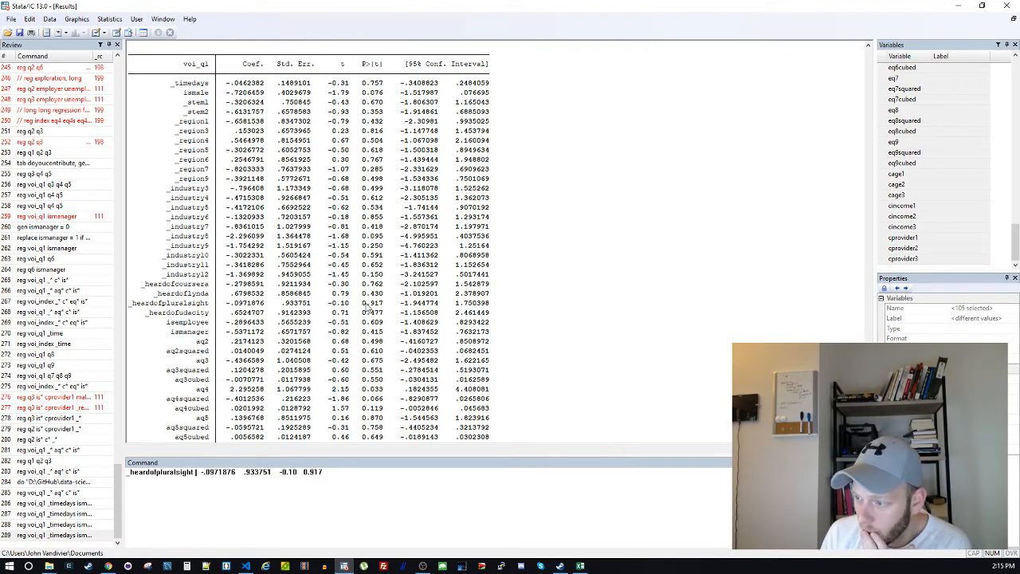
drag(368, 305, 382, 363)
scroll(381, 365, down, 5)
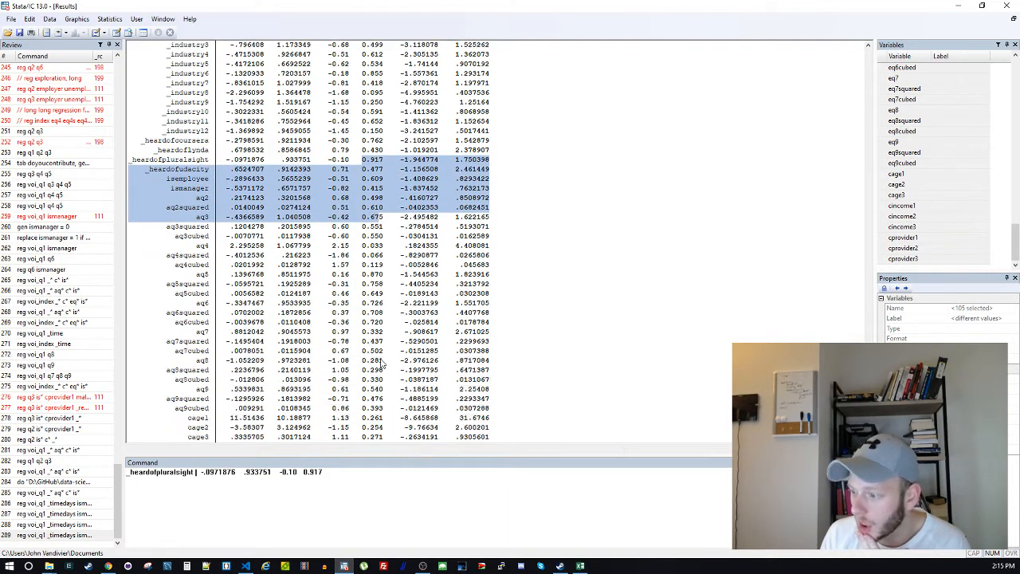
drag(188, 148, 382, 152)
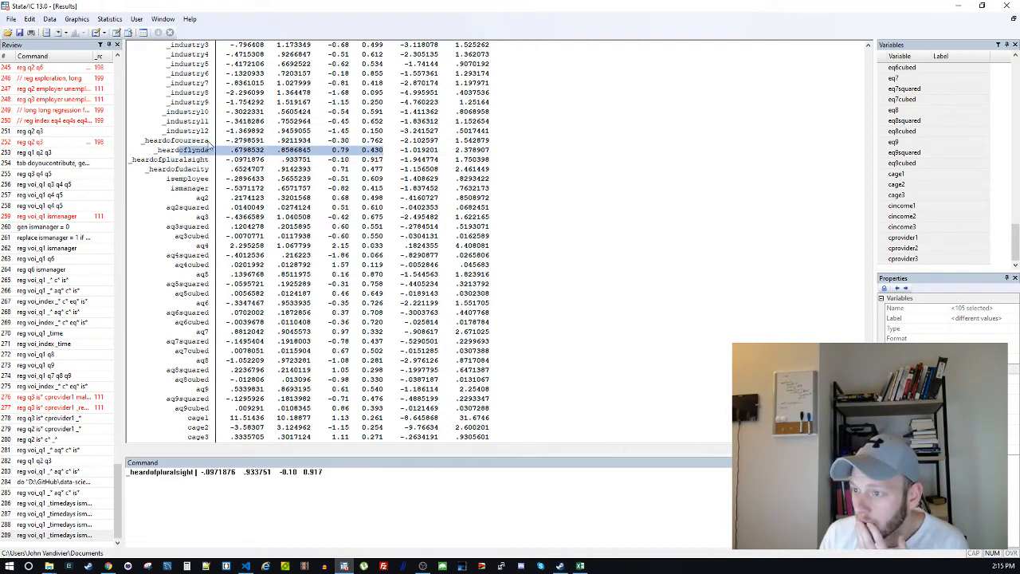
click(371, 157)
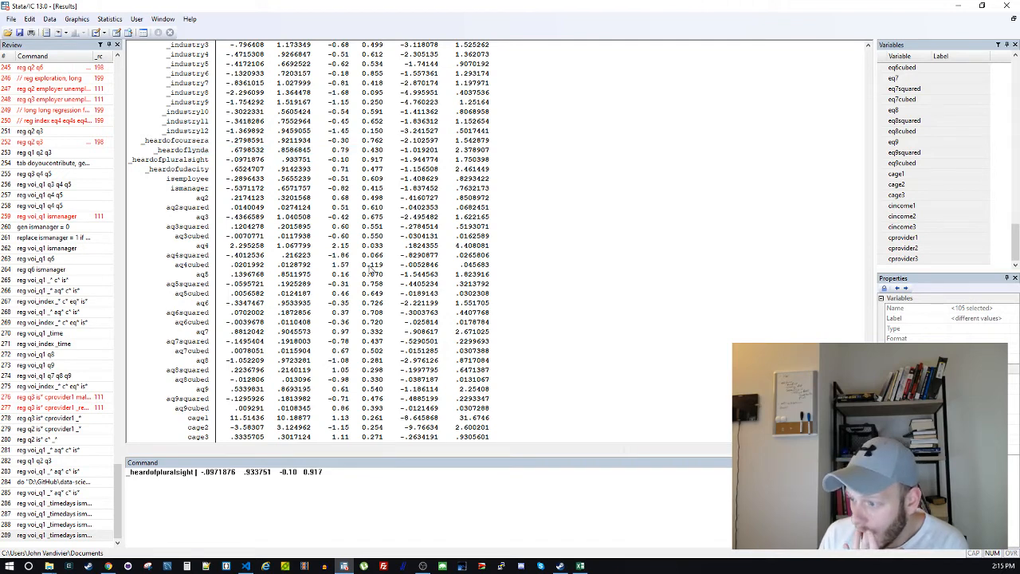
scroll(371, 271, down, 1)
scroll(372, 271, down, 2)
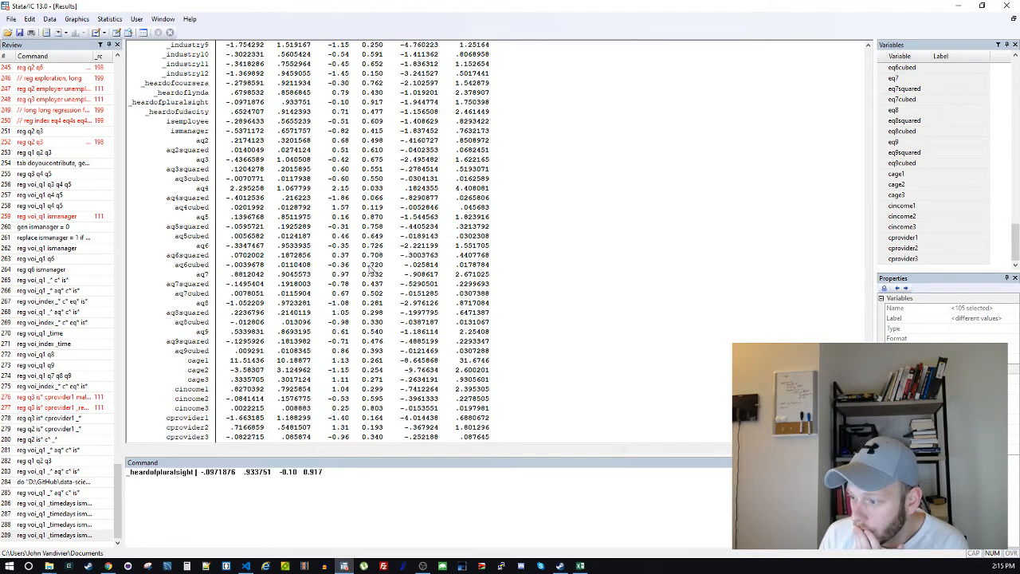
scroll(372, 271, up, 6)
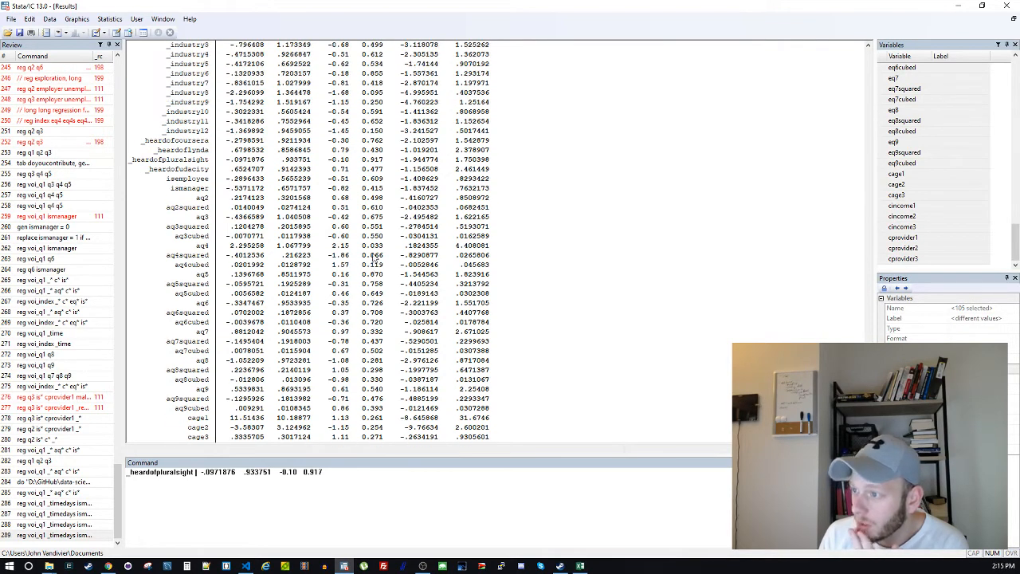
scroll(379, 95, up, 3)
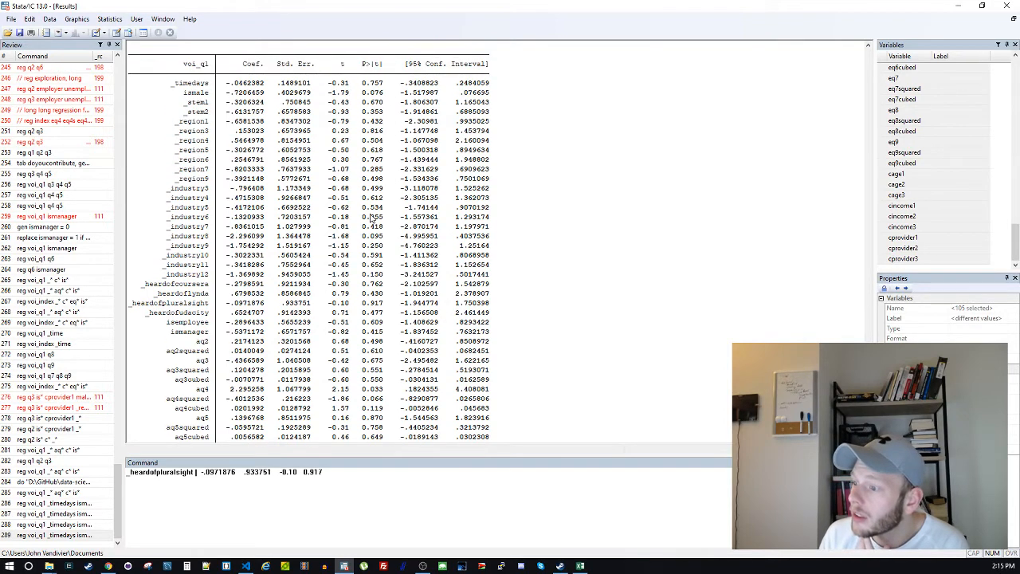
scroll(372, 263, down, 5)
scroll(371, 271, down, 6)
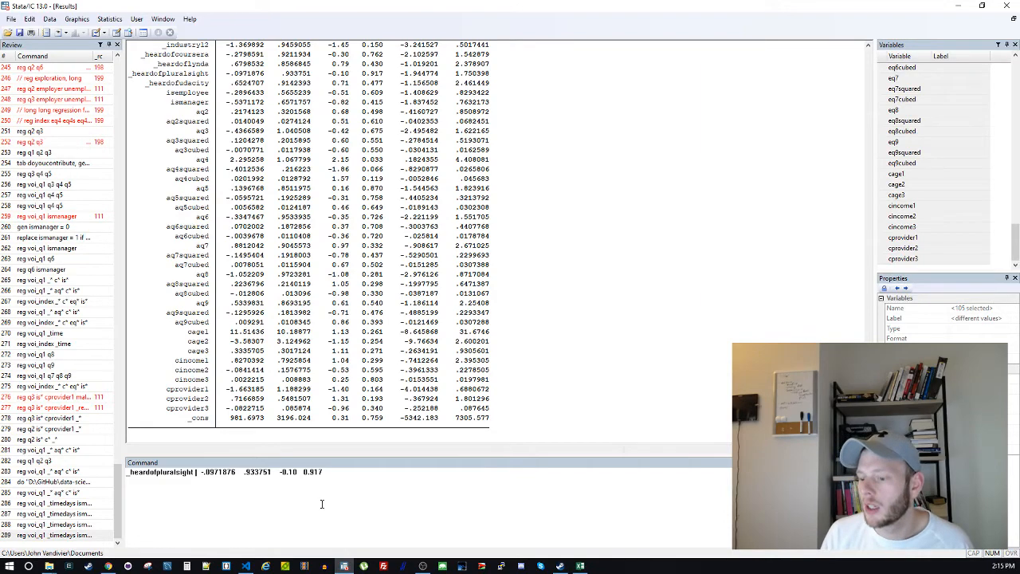
Copy the name heardofpluralsight from the Stata note and search for it in the do-file in Visual Studio Code
double_click(159, 472)
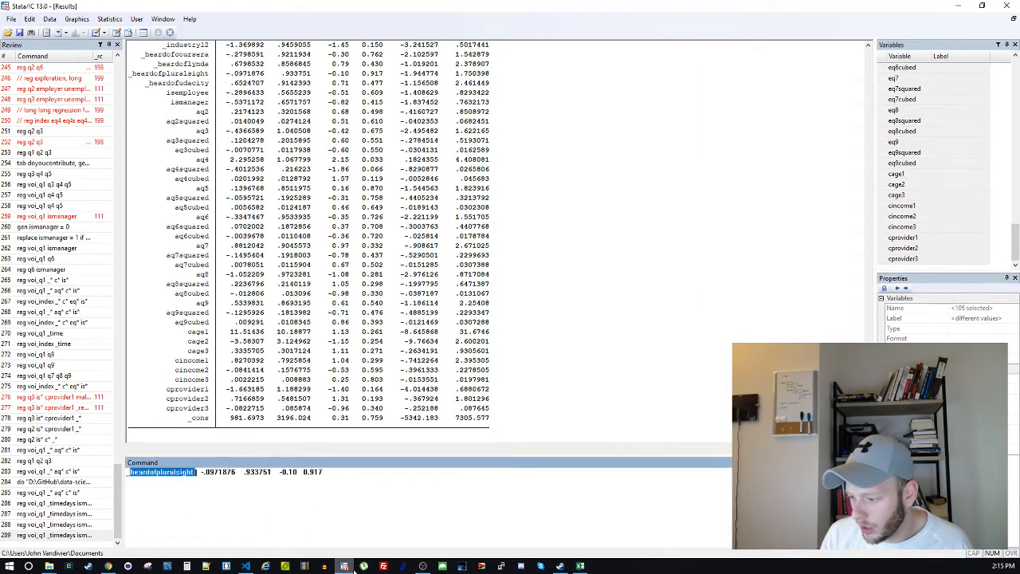
click(245, 566)
key(ctrl+f)
key(ctrl+v)
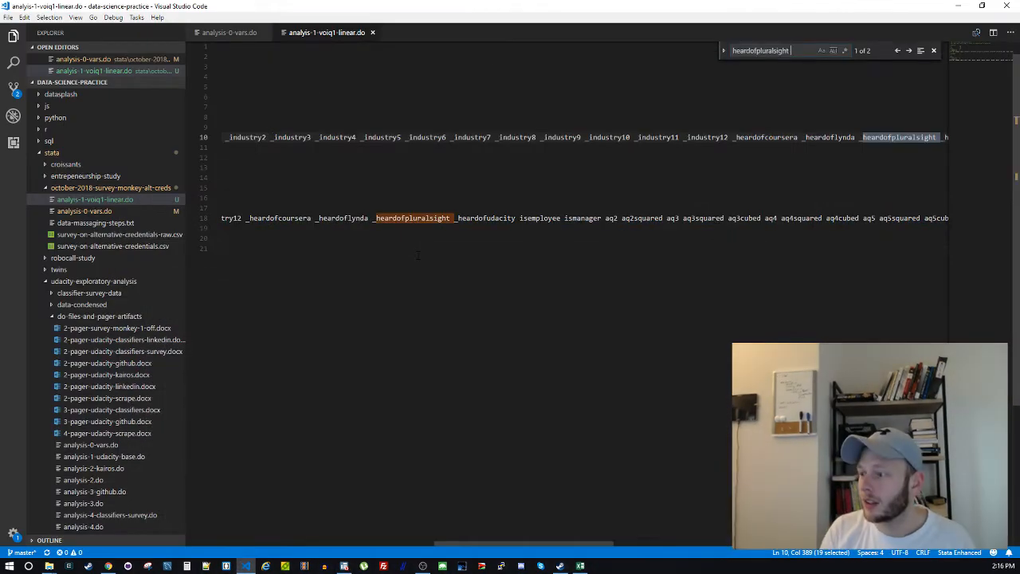
Try deleting heardofpluralsight from the voiq1long regression command and undo that deletion
key(Escape)
key(BackSpace)
key(ctrl+s)
key(ctrl+z)
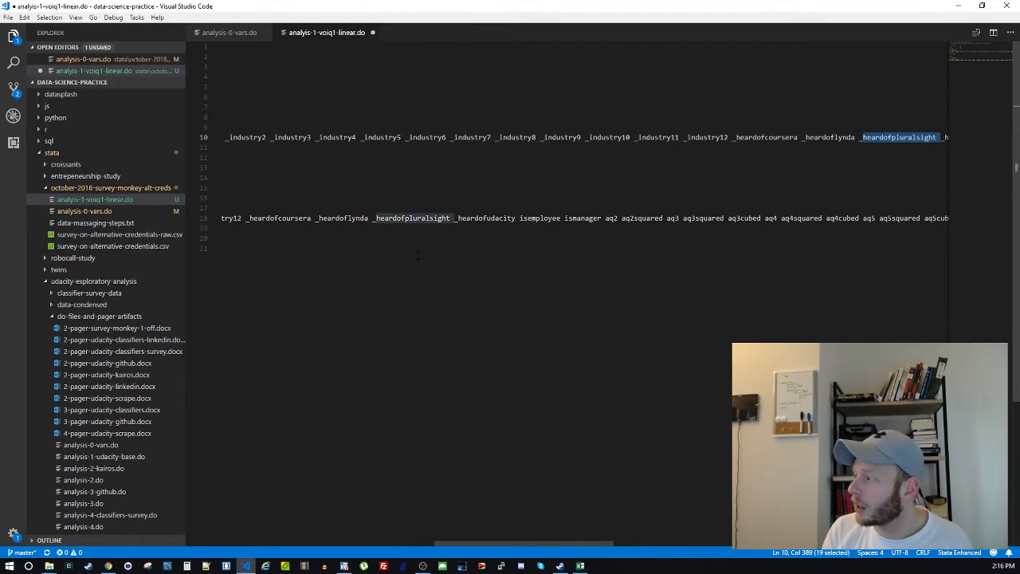
key(ctrl+z)
key(ctrl+z)
key(ctrl+f)
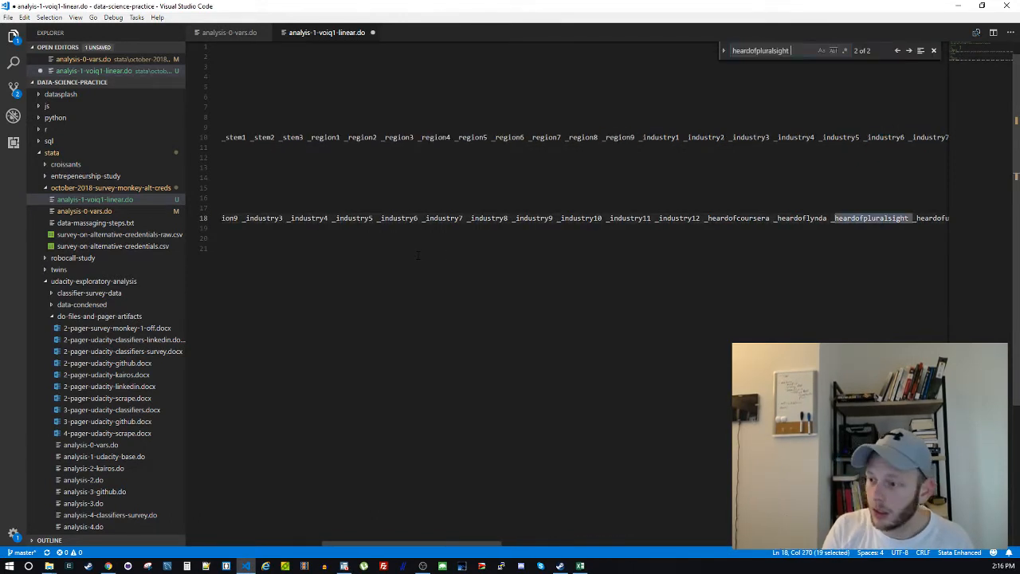
key(Escape)
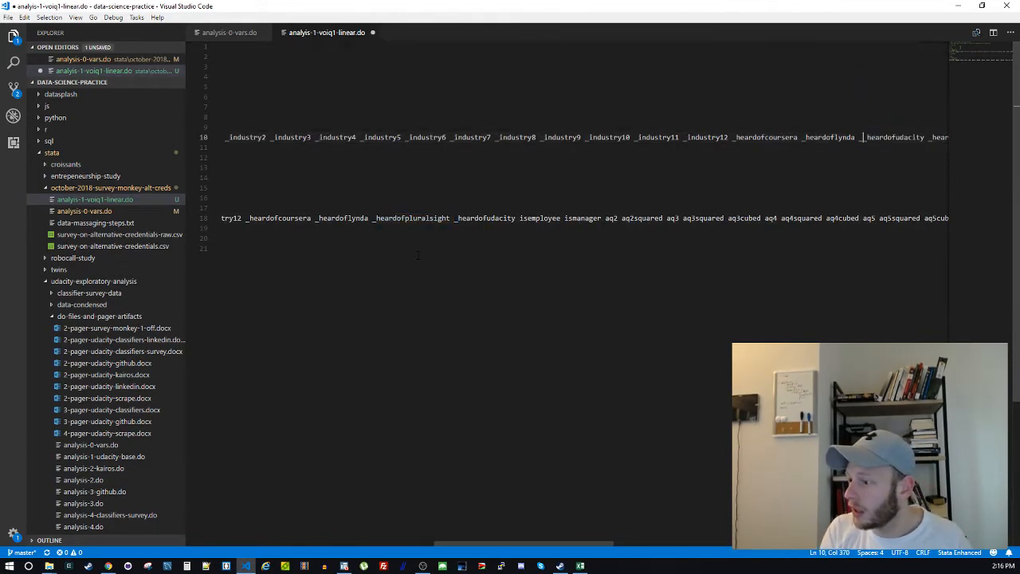
Find and remove _heardofpluralsight from the voiqiweak regression command on line 18, and save the do-file
key(ctrl+f)
key(Return)
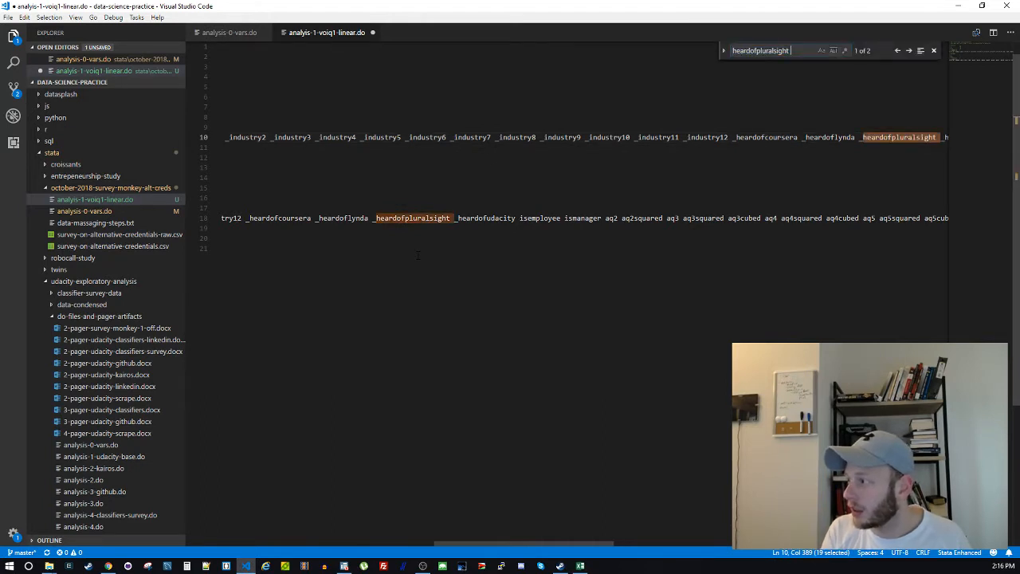
key(Escape)
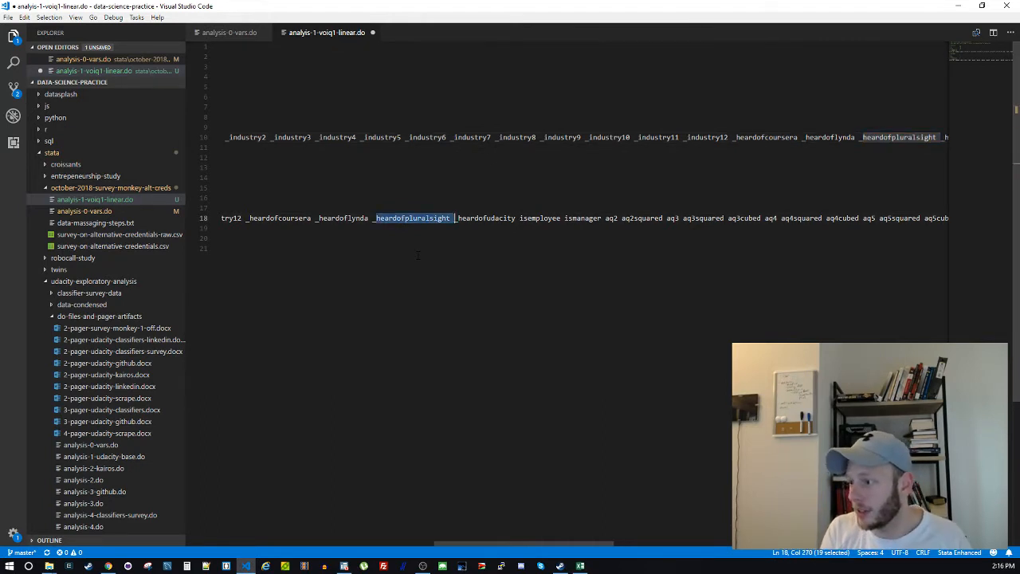
key(BackSpace)
key(BackSpace)
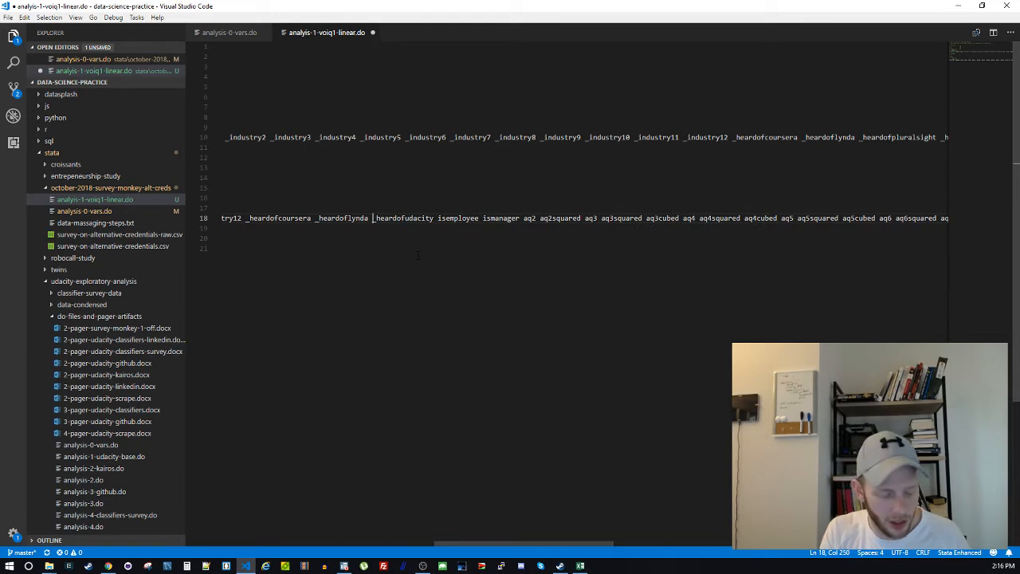
key(ctrl+f)
key(Return)
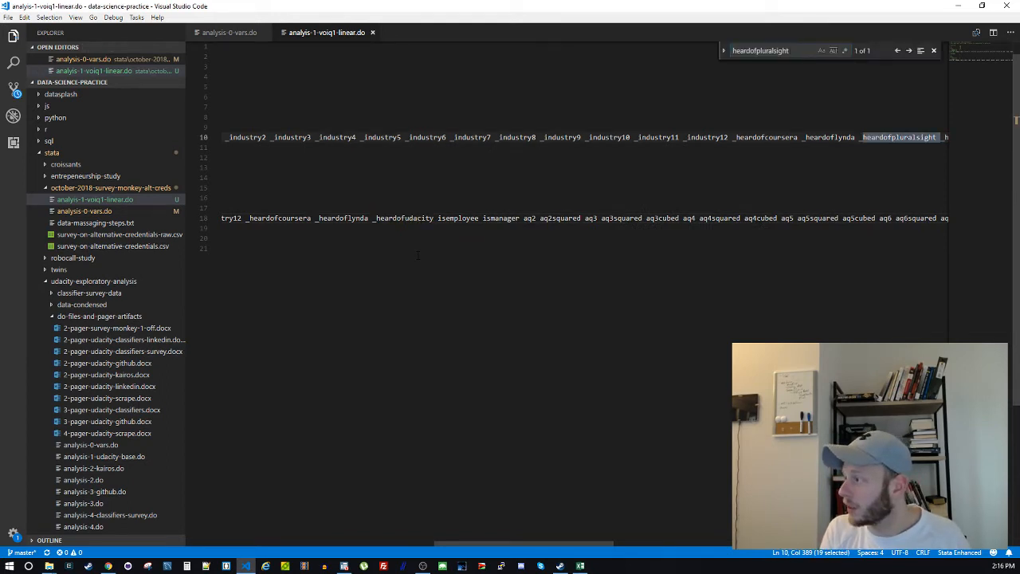
key(Escape)
key(BackSpace)
key(BackSpace)
Copy the entire voiqiweak regression command on line 18
key(End)
key(Home)
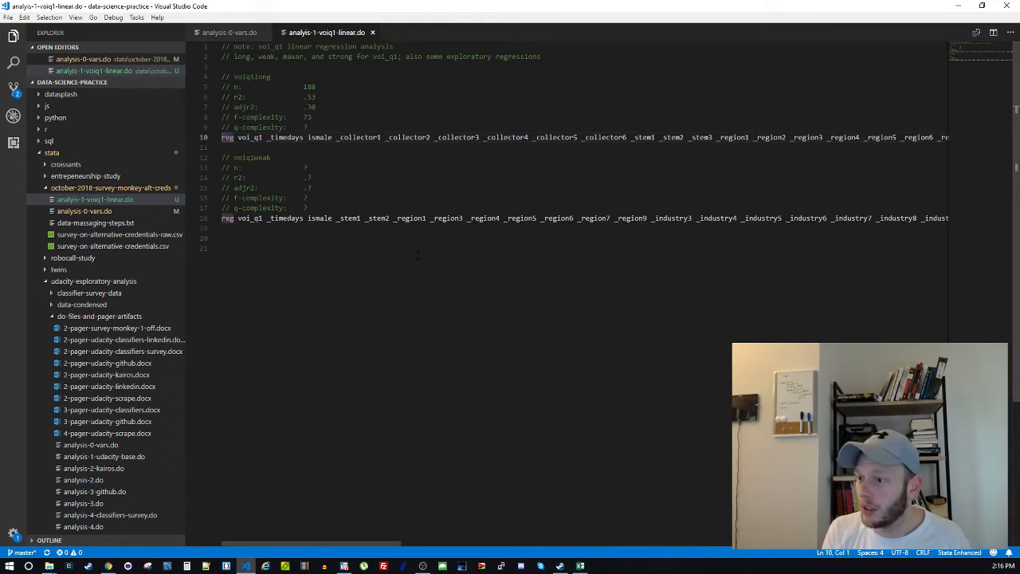
key(Down)
key(Down)
key(Down)
key(Down)
key(Down)
key(Down)
key(Down)
key(Down)
key(shift+End)
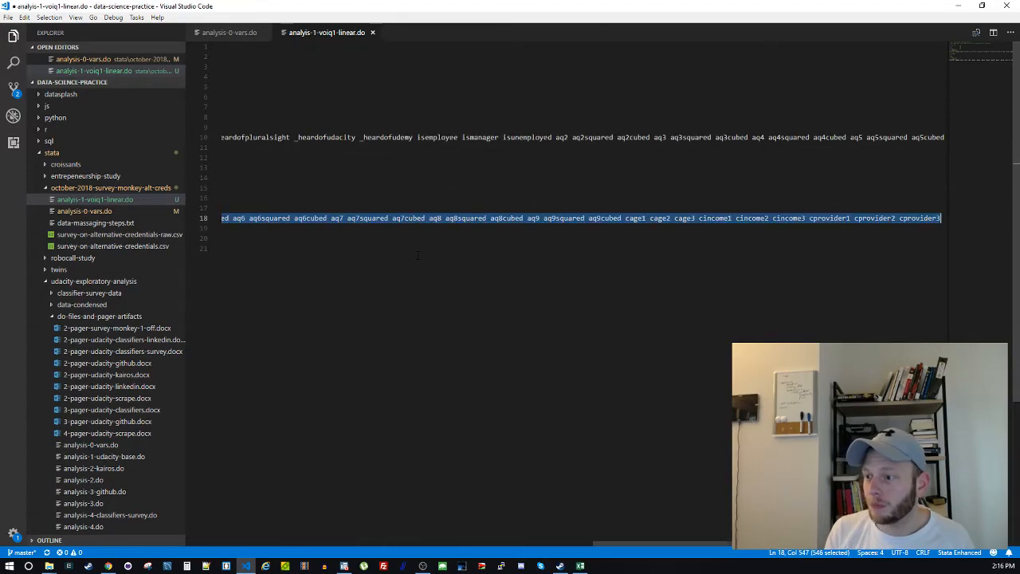
key(ctrl+c)
Switch to Stata and run the copied regression, replacing the _heardofpluralsight row in the command line
click(345, 565)
click(360, 518)
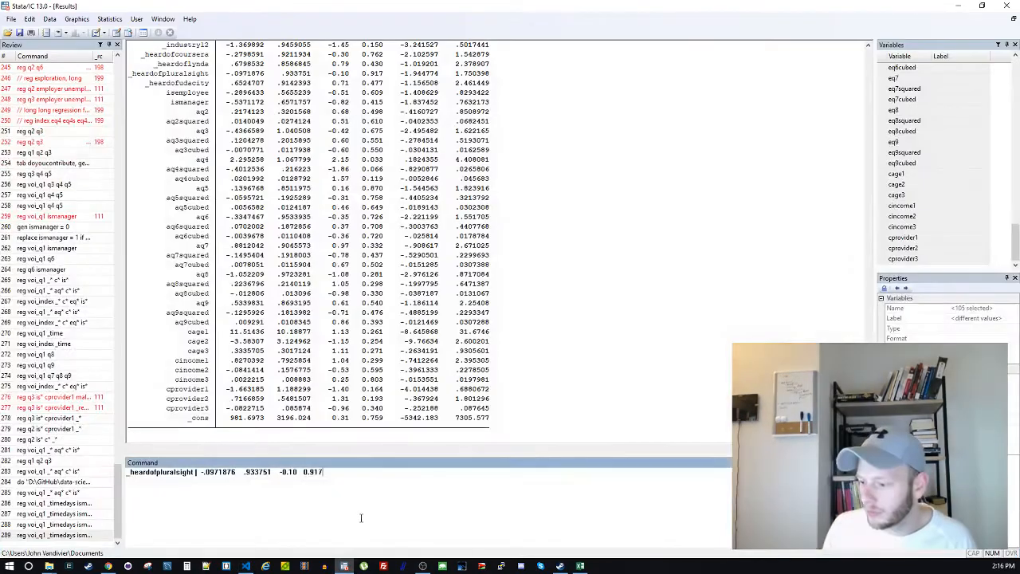
key(ctrl+a)
key(ctrl+v)
key(Return)
Scan the new regression's p-values and note the _industry6 row, through its p-value, in the command line
scroll(466, 163, up, 2)
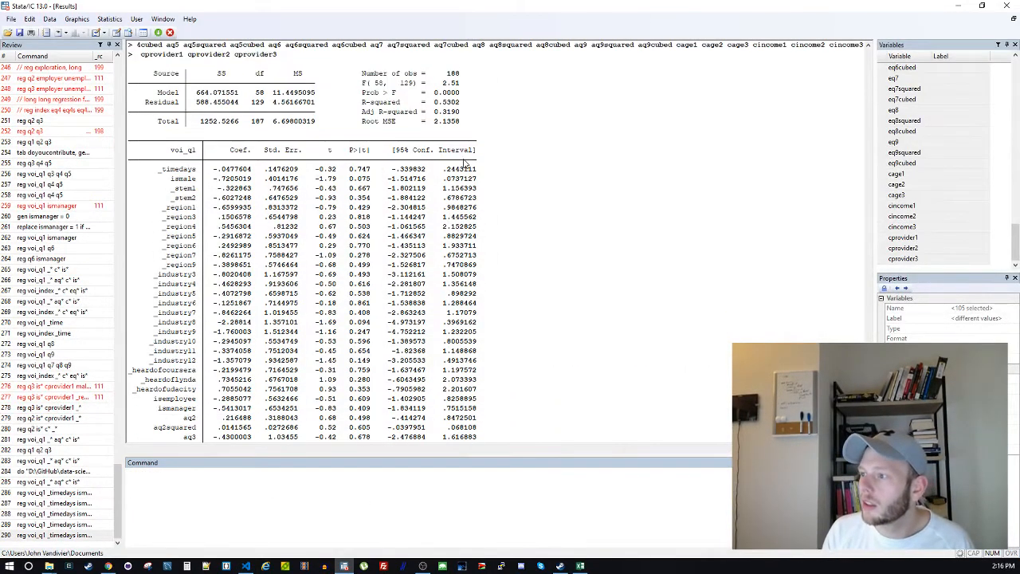
scroll(466, 163, up, 1)
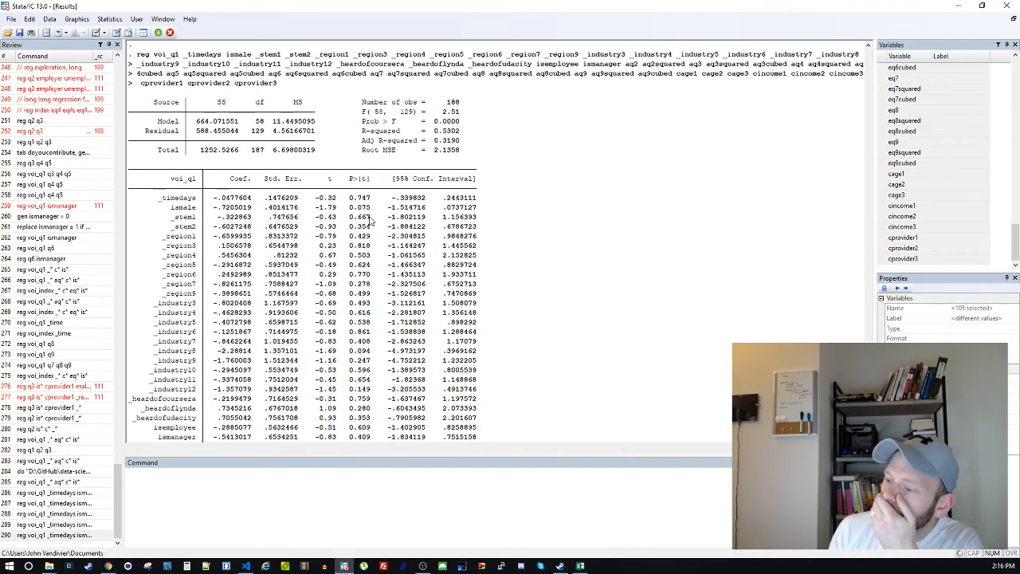
scroll(371, 221, down, 12)
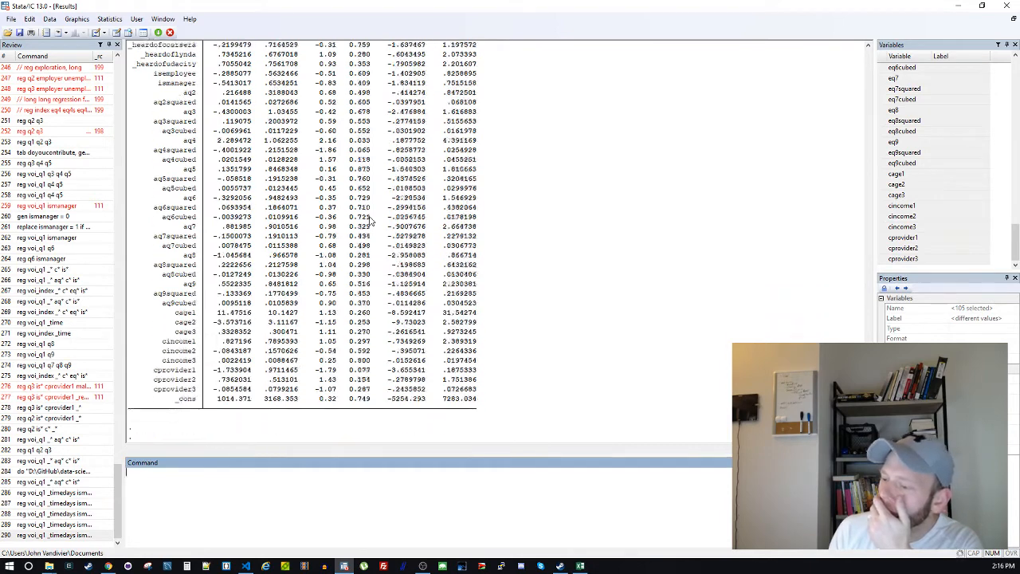
scroll(366, 239, up, 2)
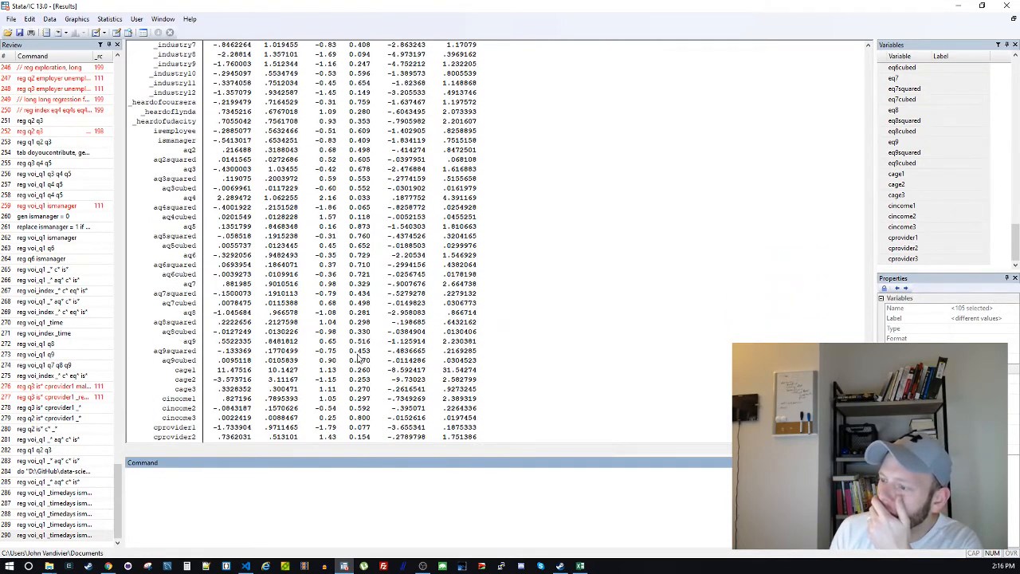
scroll(358, 358, up, 11)
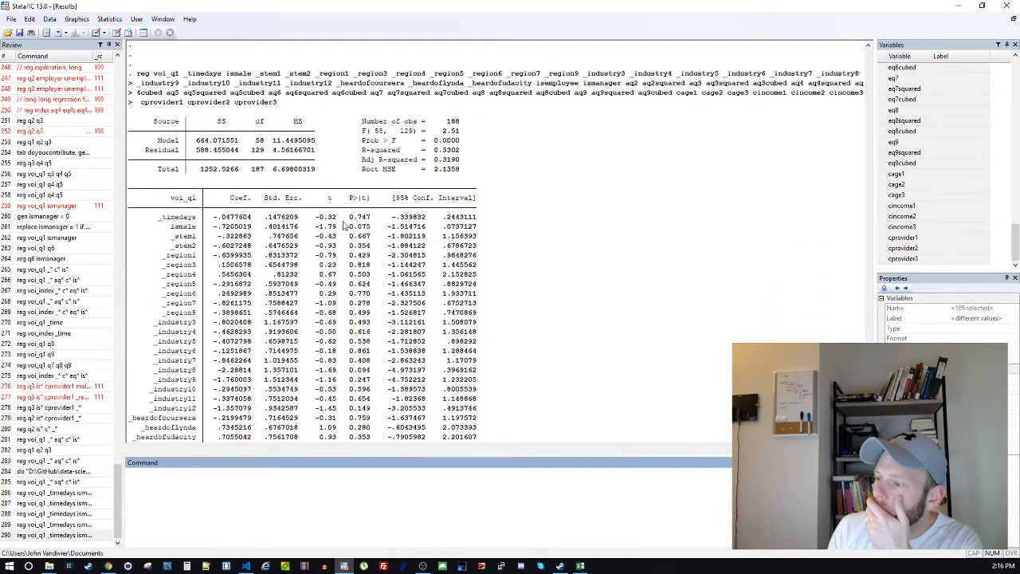
drag(171, 351, 371, 352)
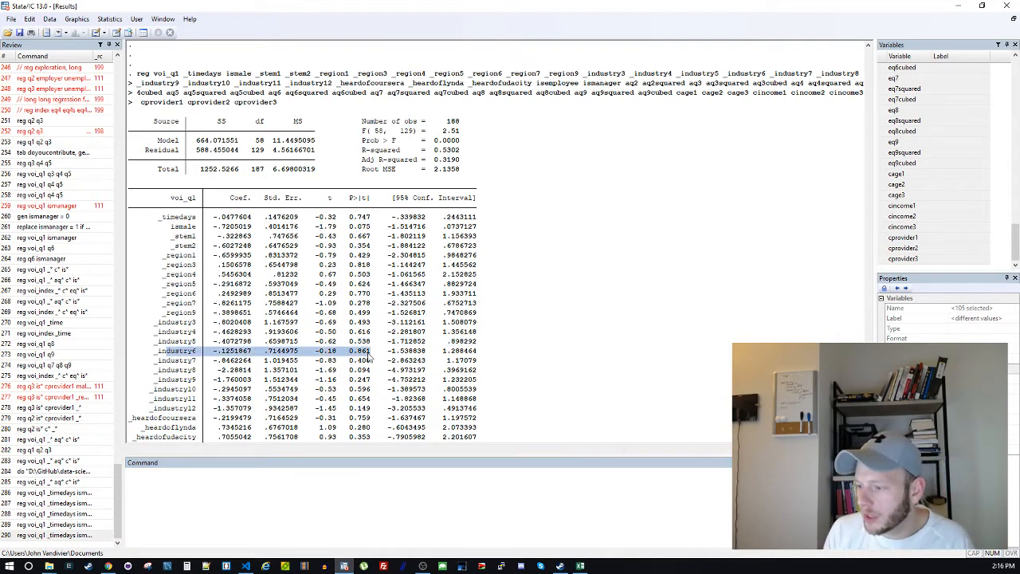
click(338, 371)
scroll(338, 369, down, 6)
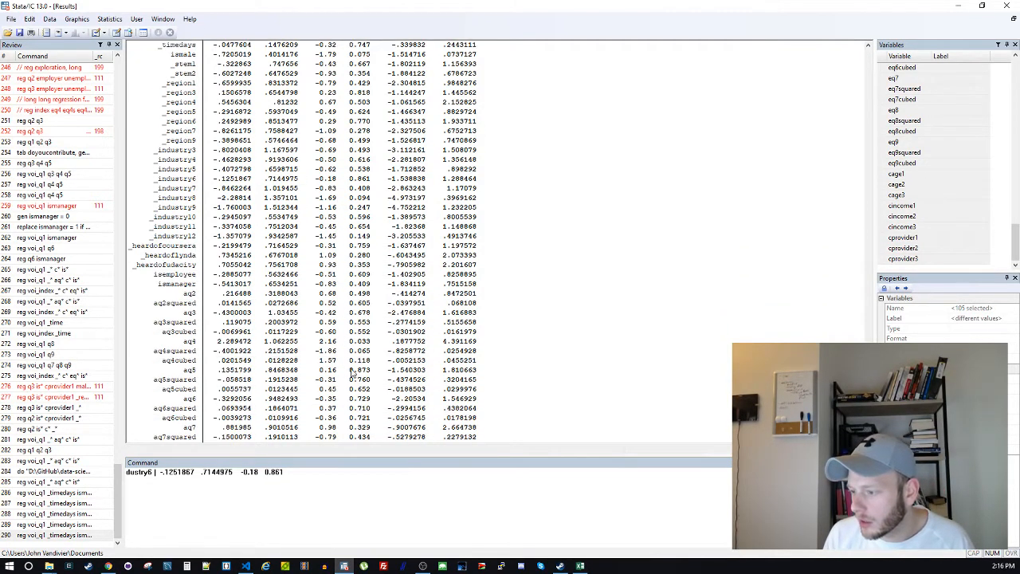
Replace the row noted in the command line with the aq5 row, copied through its p-value
drag(183, 371, 370, 374)
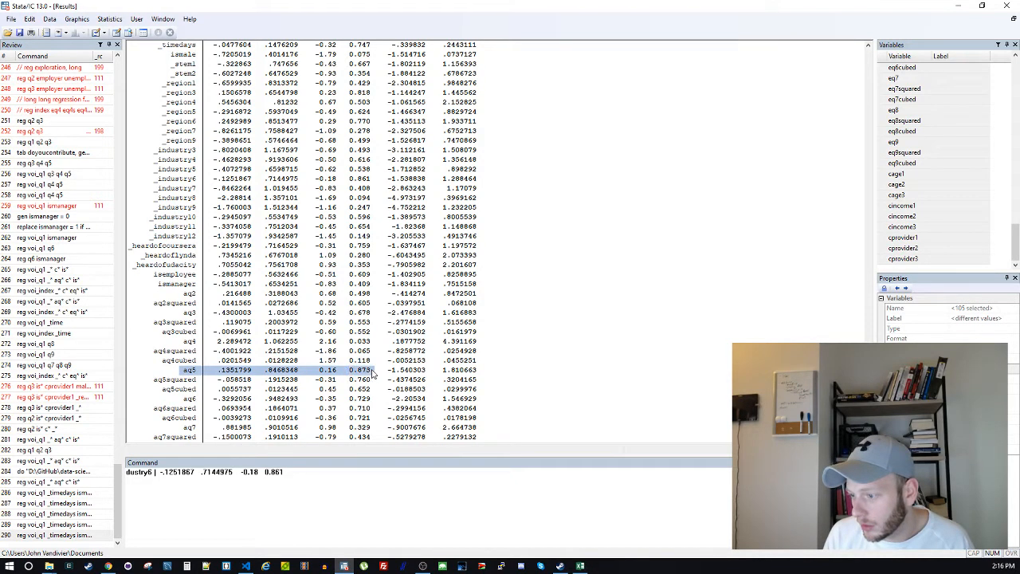
key(ctrl+c)
click(328, 491)
key(ctrl+a)
key(ctrl+v)
Check the remaining p-values in the coefficient table against the noted aq5 row, selecting the name aq5 in the command line
click(299, 271)
scroll(300, 271, down, 4)
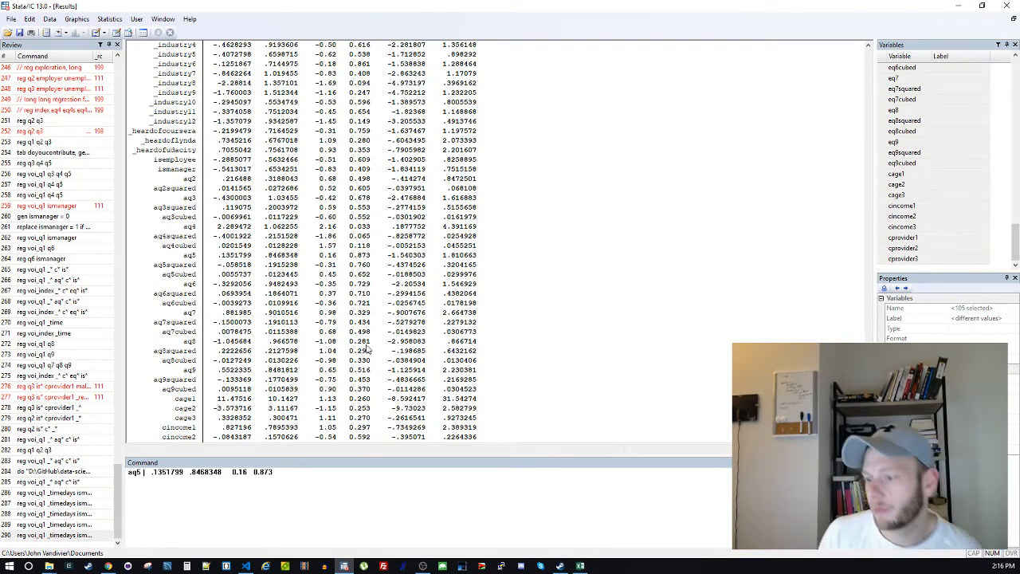
scroll(317, 305, down, 3)
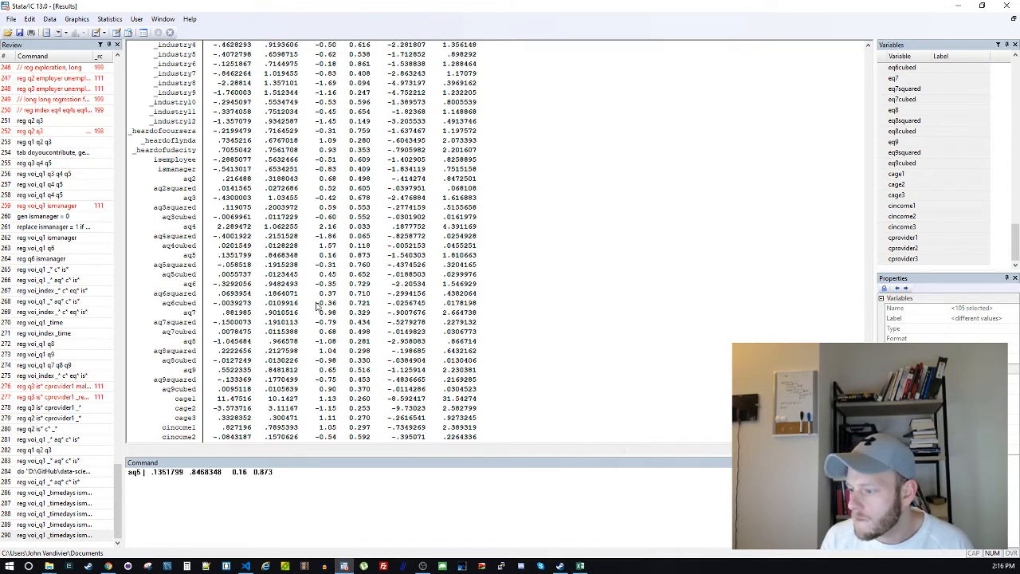
scroll(317, 305, up, 4)
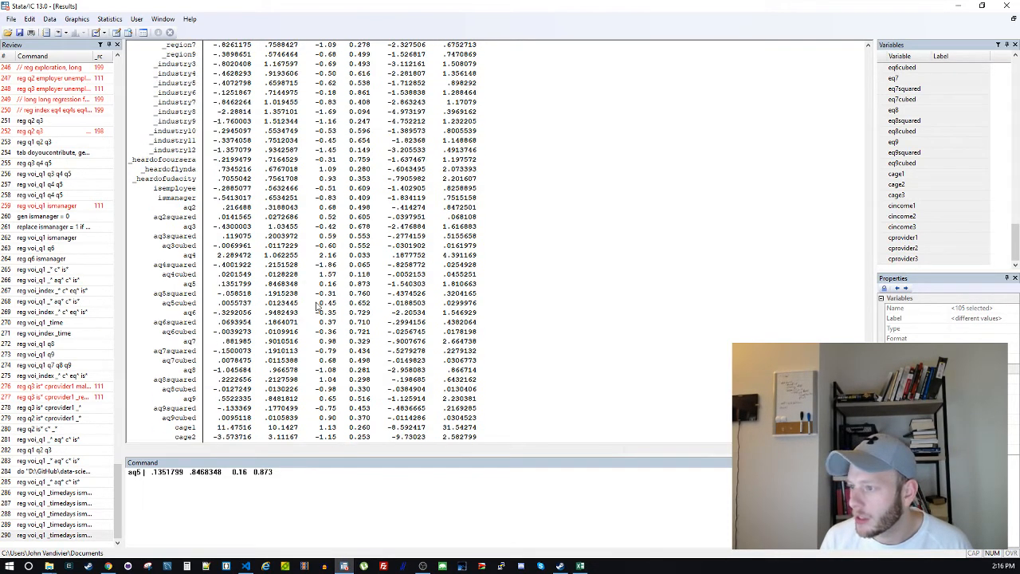
double_click(137, 474)
click(251, 235)
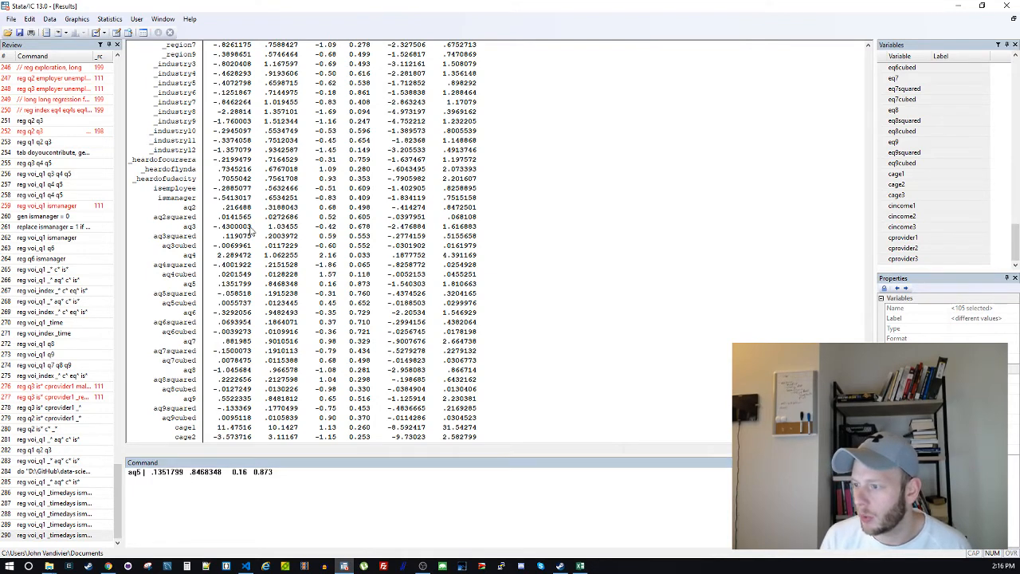
scroll(333, 292, down, 1)
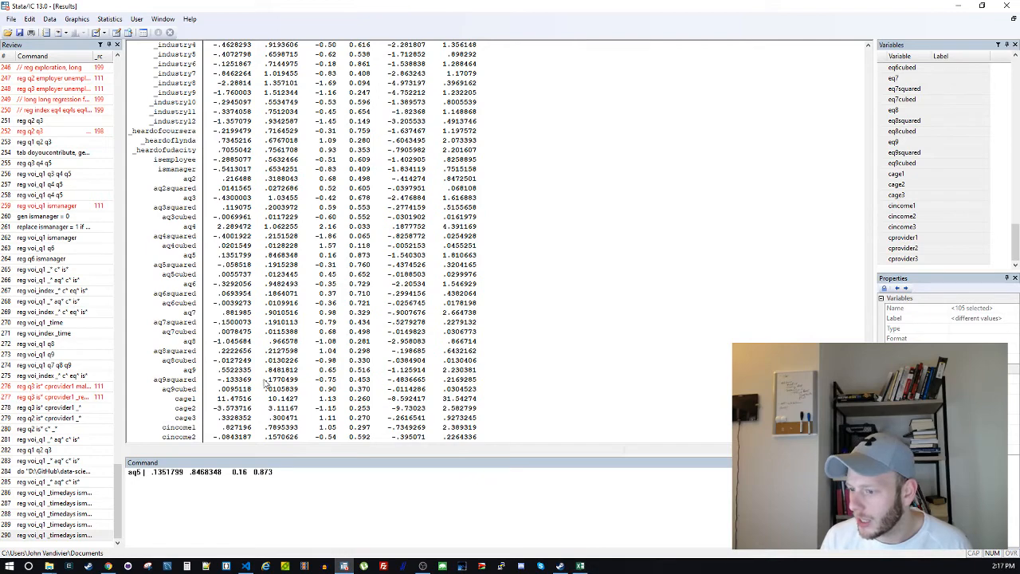
scroll(267, 383, down, 1)
Switch to the raw survey workbook in Excel and read the row 1 question texts from column J through column O
click(581, 566)
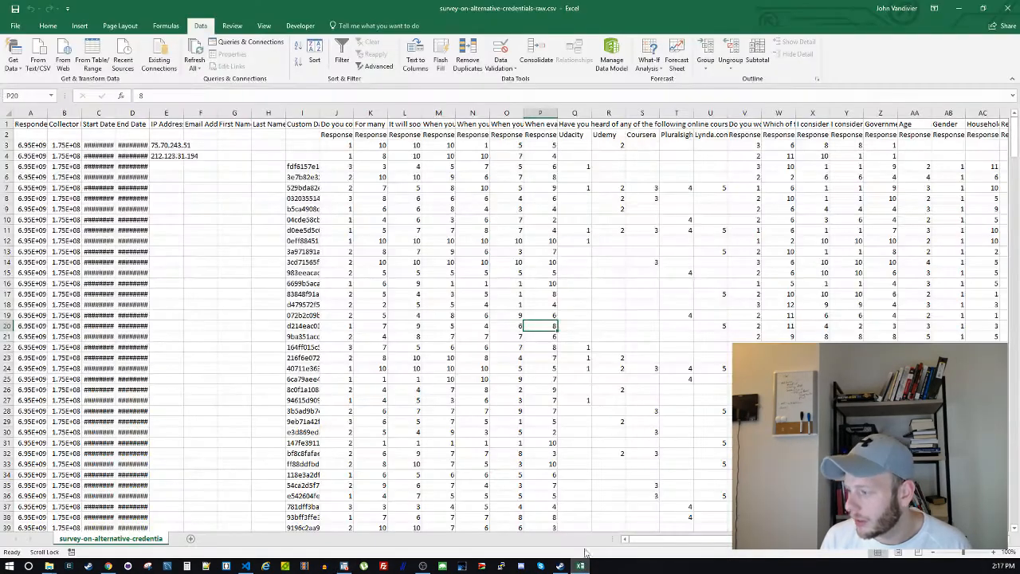
click(370, 124)
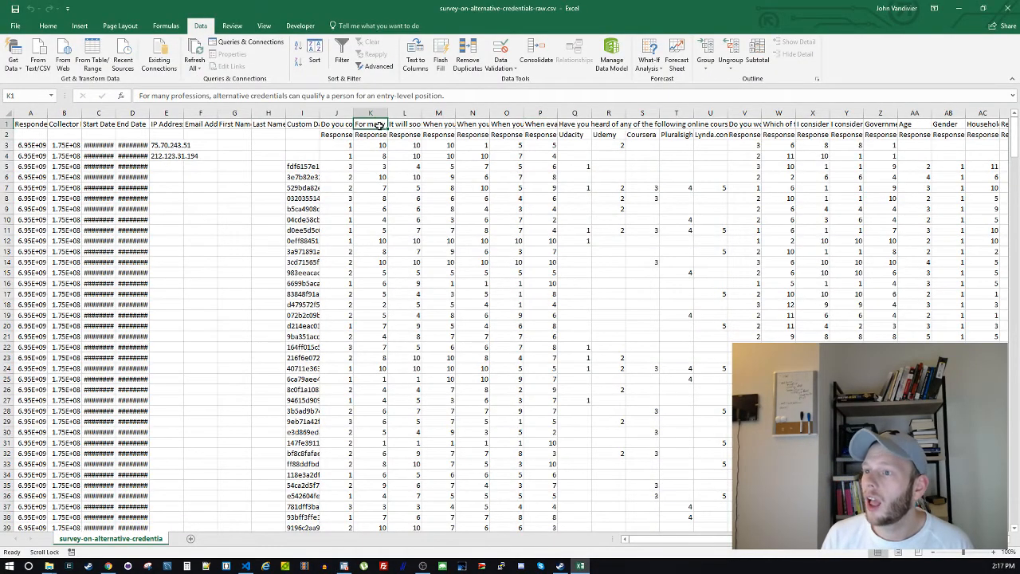
click(347, 125)
click(363, 125)
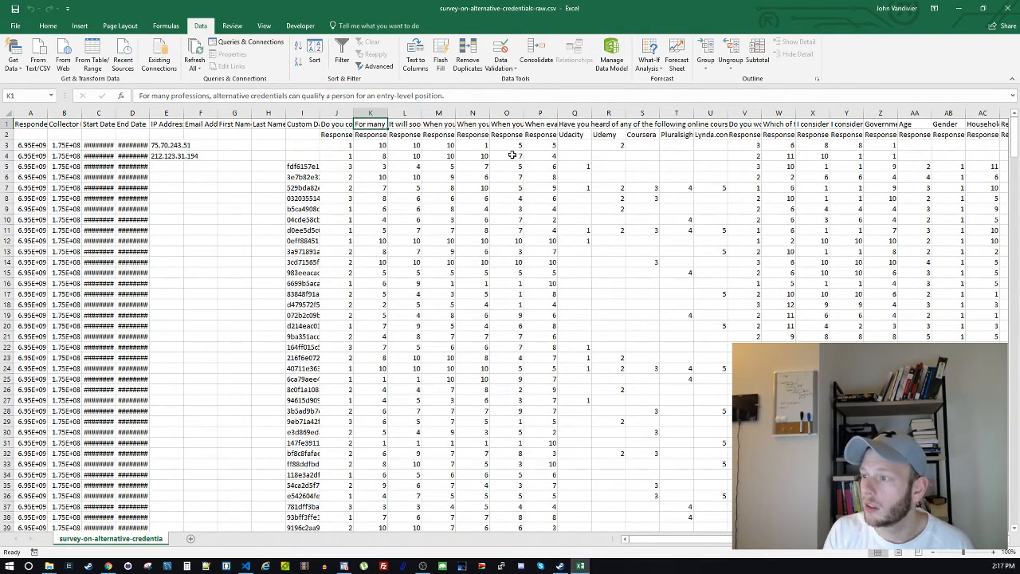
key(Right)
key(Right)
key(Right)
key(Right)
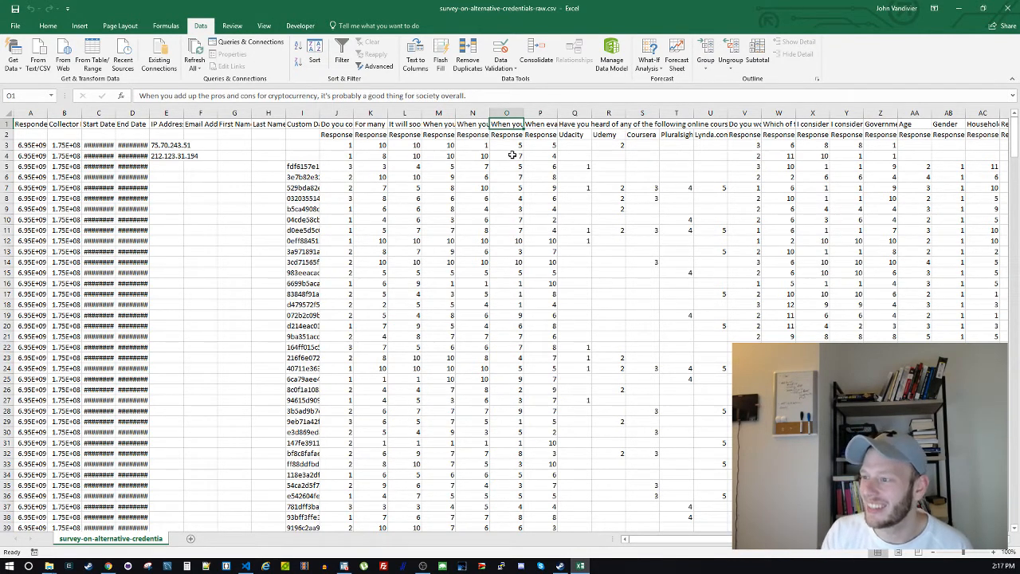
Return to the hiring and firing question in J1 and step through the question headers again up to O1 and P1
key(Left)
key(Left)
key(Left)
key(Left)
key(Left)
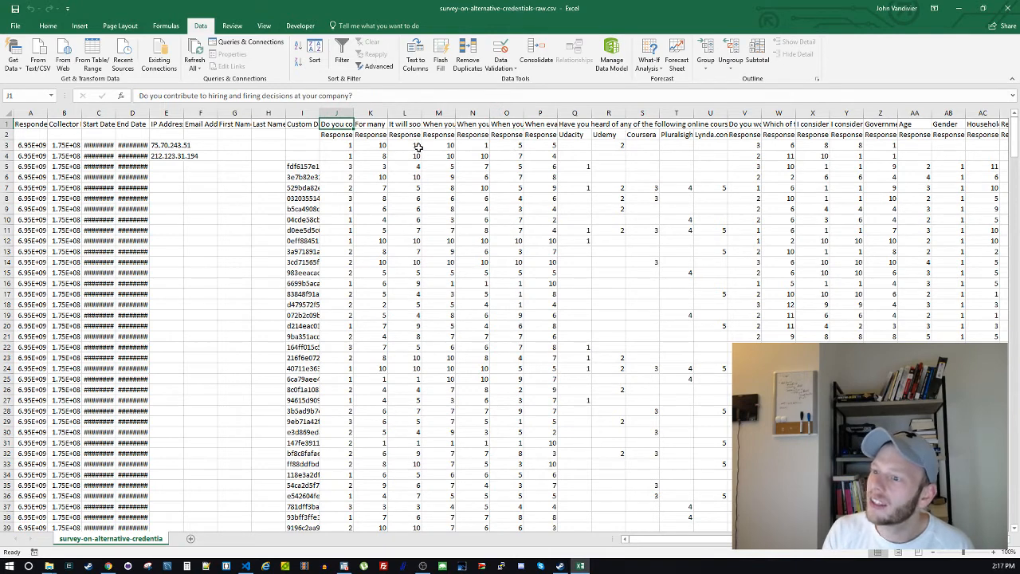
key(Right)
key(Right)
key(Right)
key(Right)
key(Right)
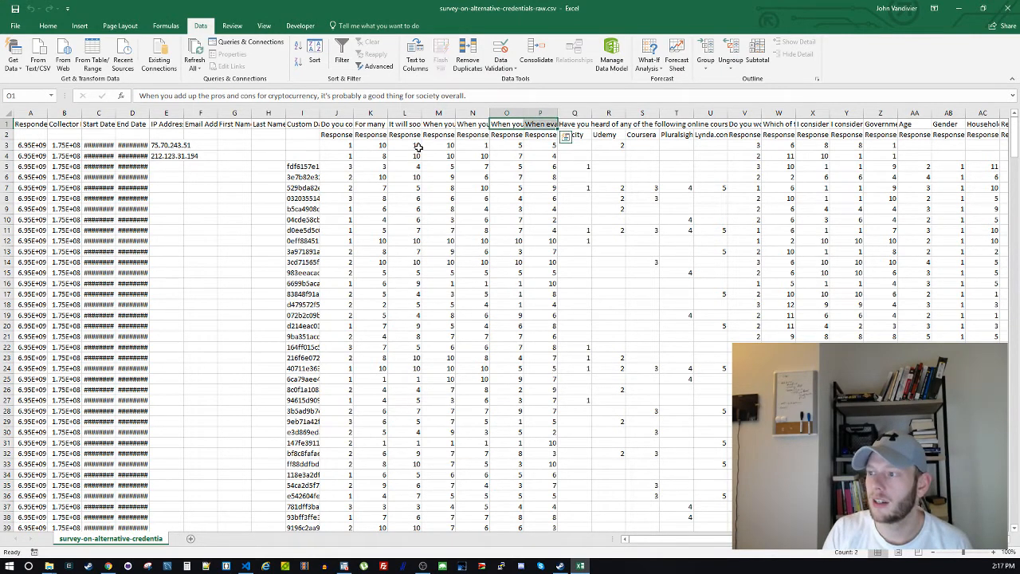
Compare the question texts on artificial intelligence in N1 and online education in M1
key(Right)
key(Left)
key(Left)
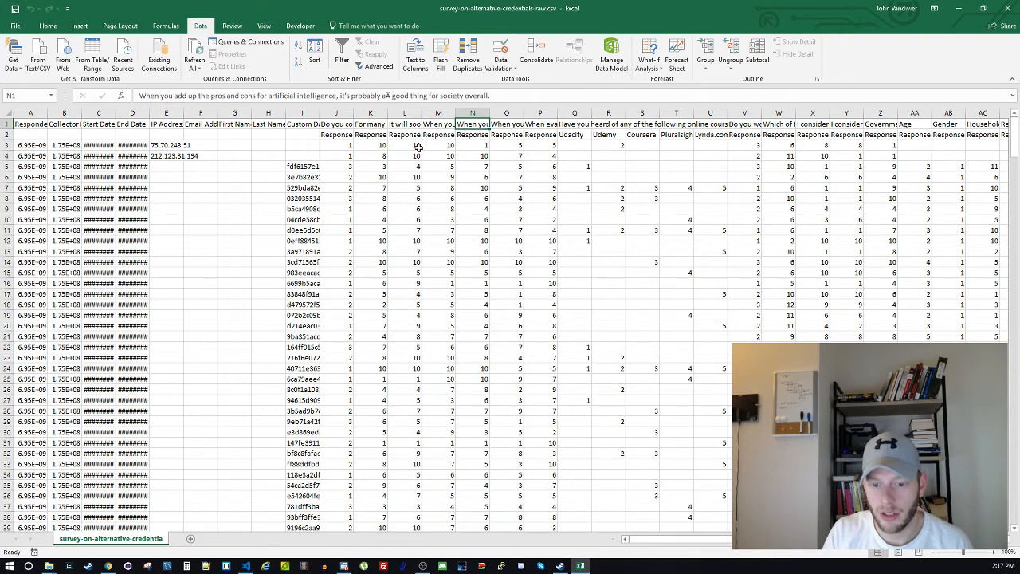
key(Left)
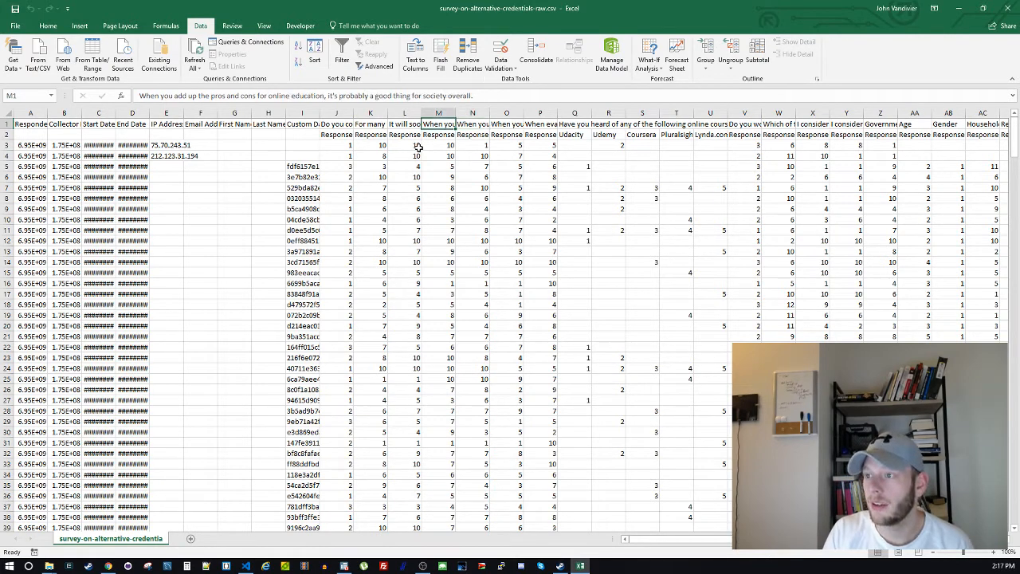
key(Right)
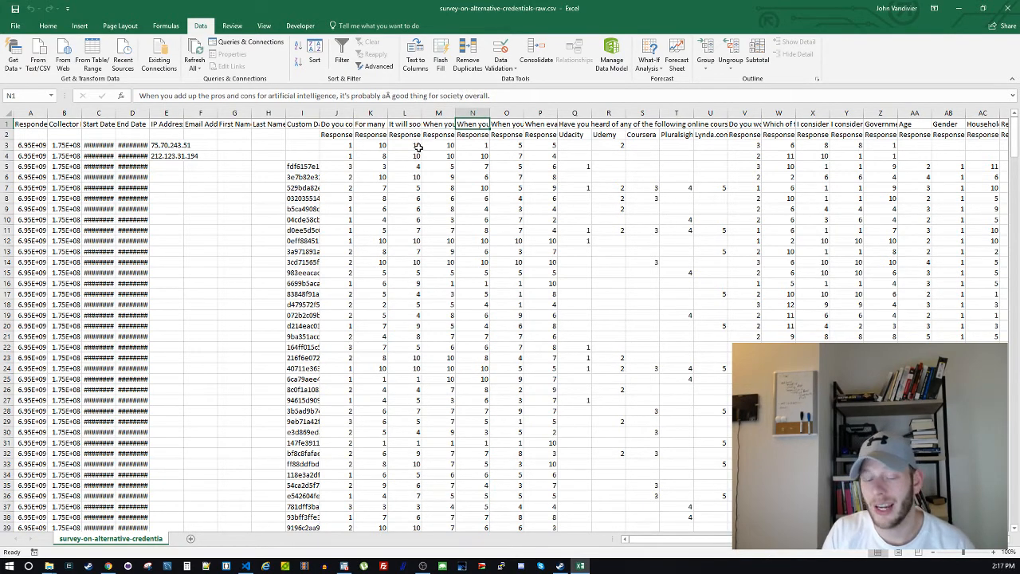
key(Left)
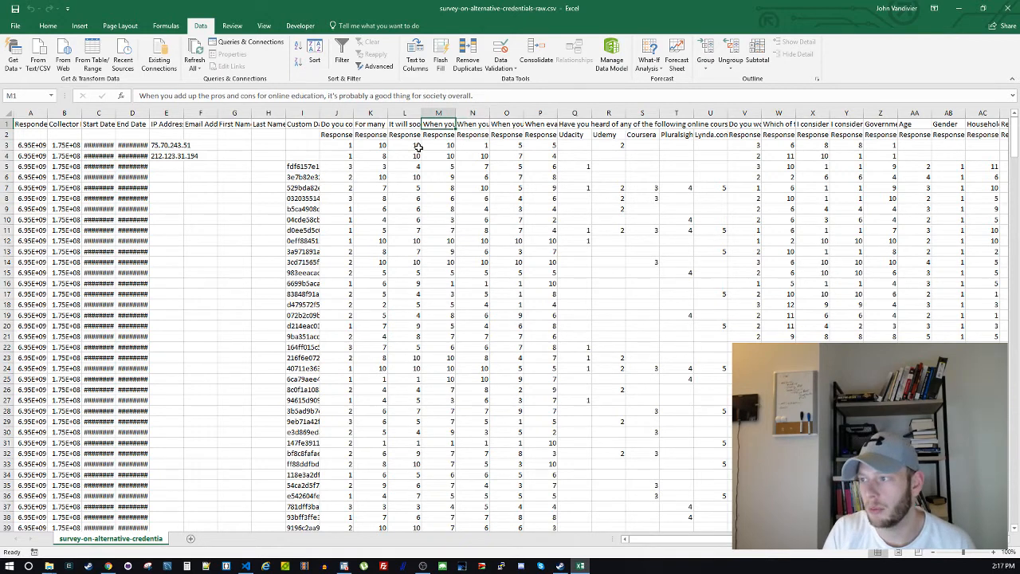
Highlight the online education and artificial intelligence columns M and N, review the cryptocurrency column O, and return to Stata
key(shift+Right)
key(shift+Right)
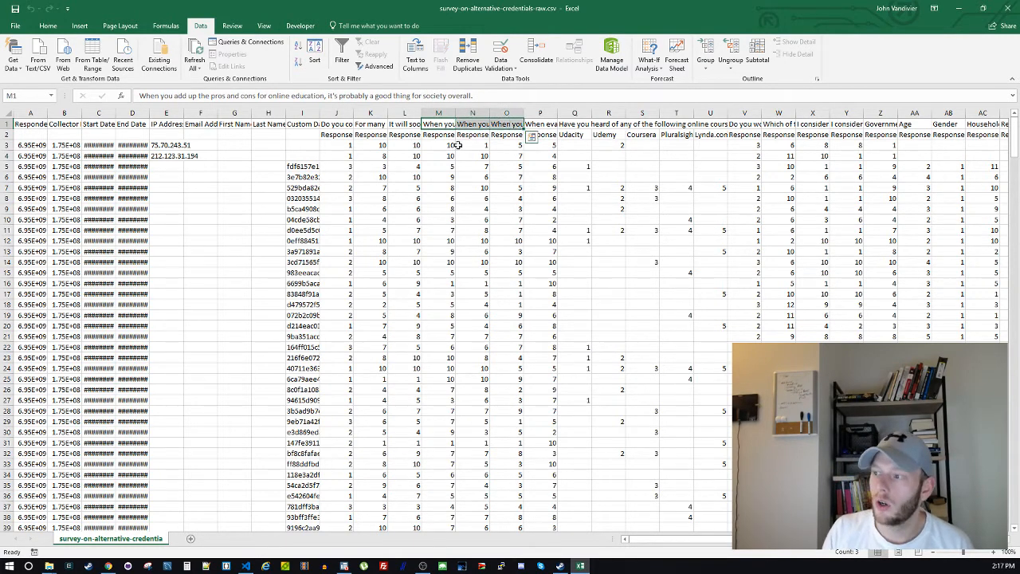
click(442, 112)
drag(442, 112, 470, 112)
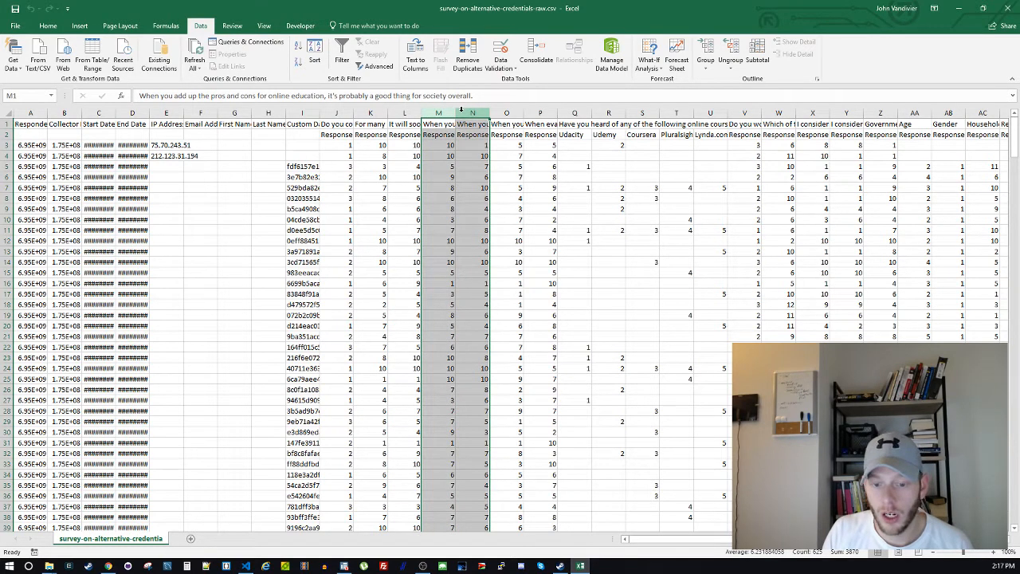
click(507, 112)
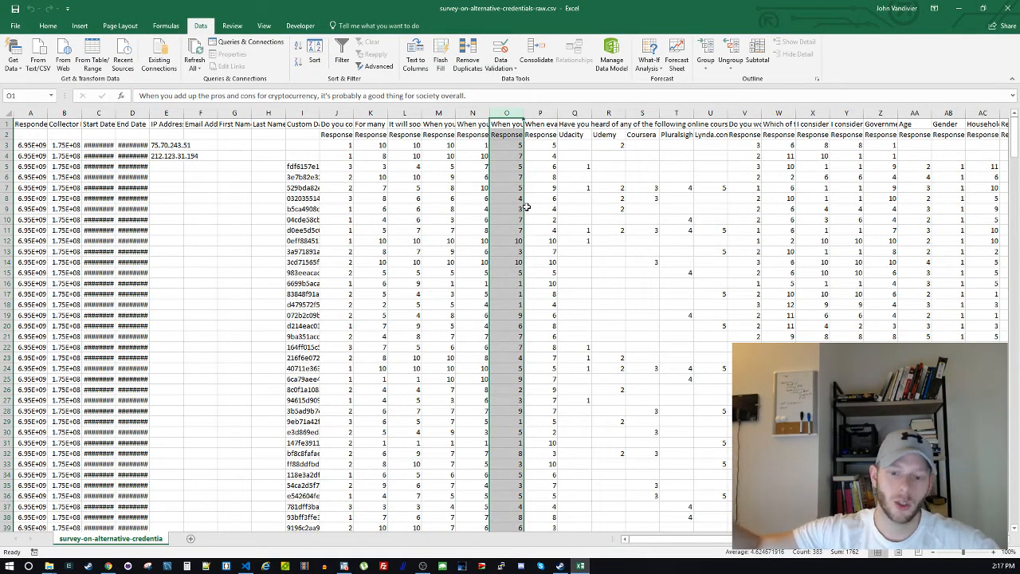
click(608, 231)
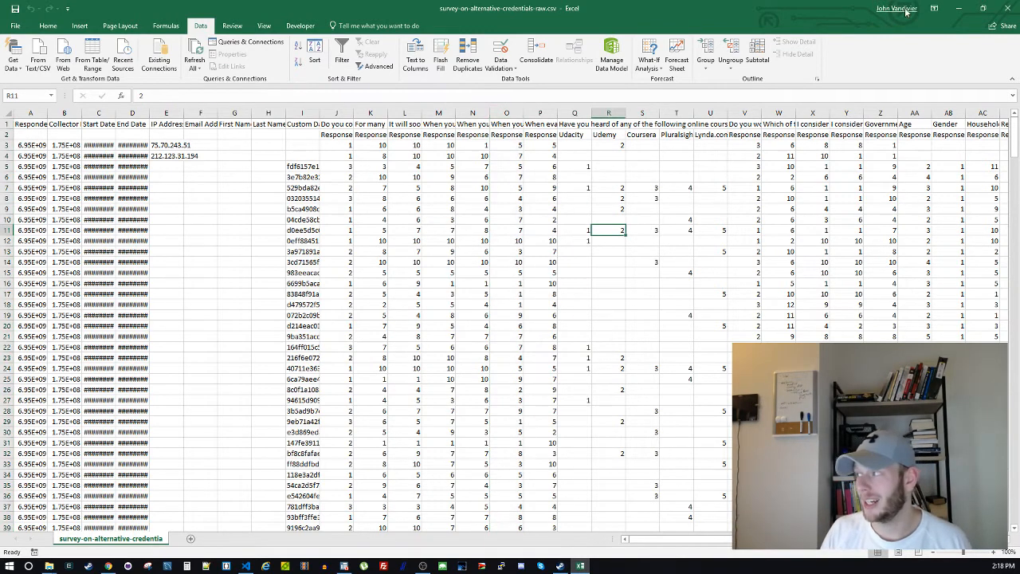
click(956, 8)
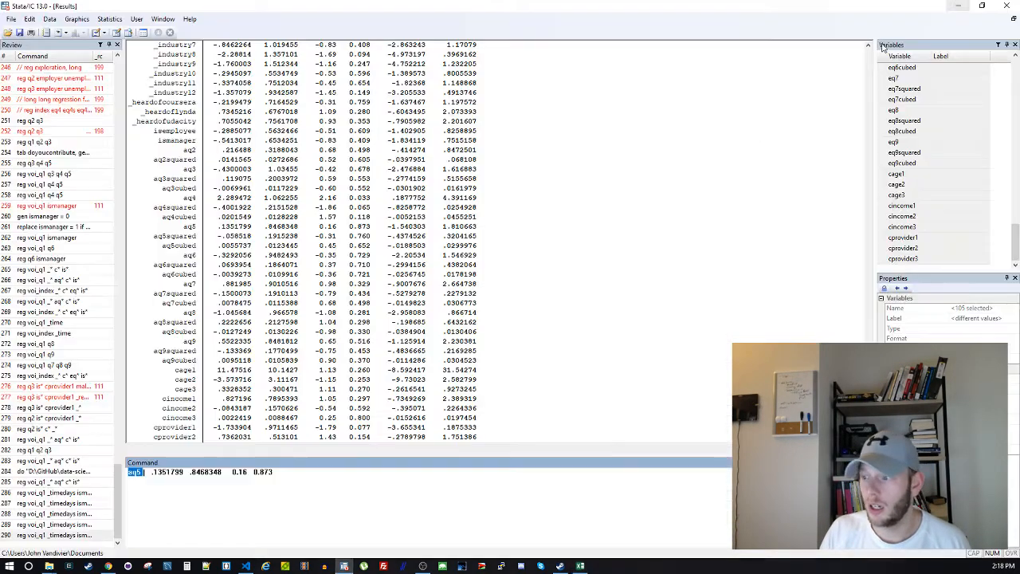
click(345, 568)
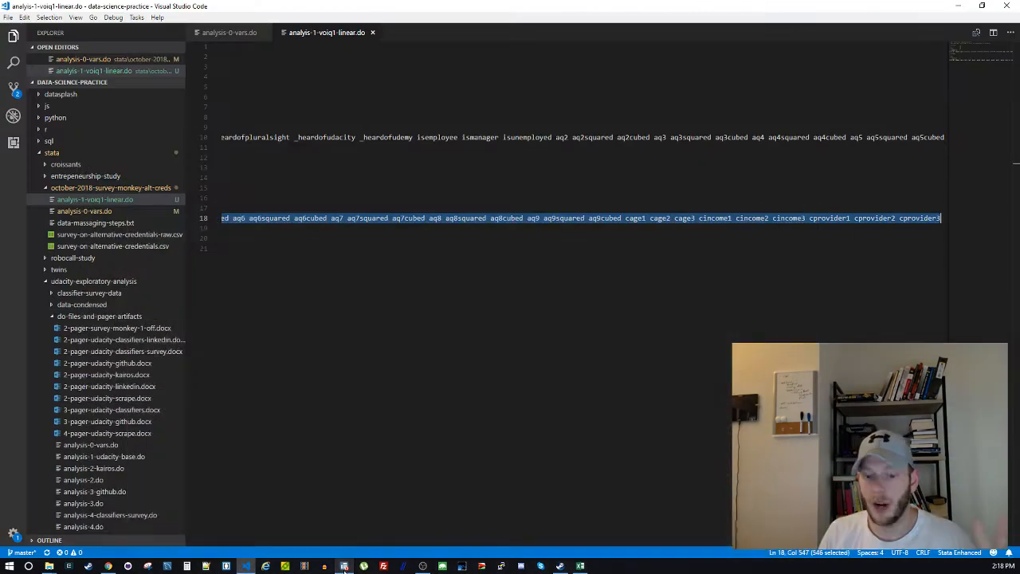
click(345, 567)
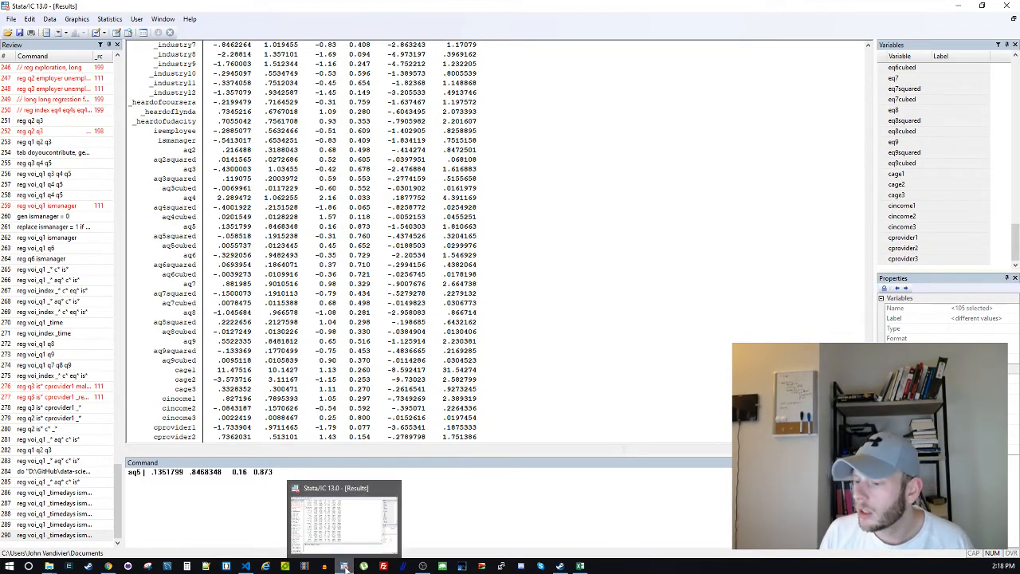
click(581, 566)
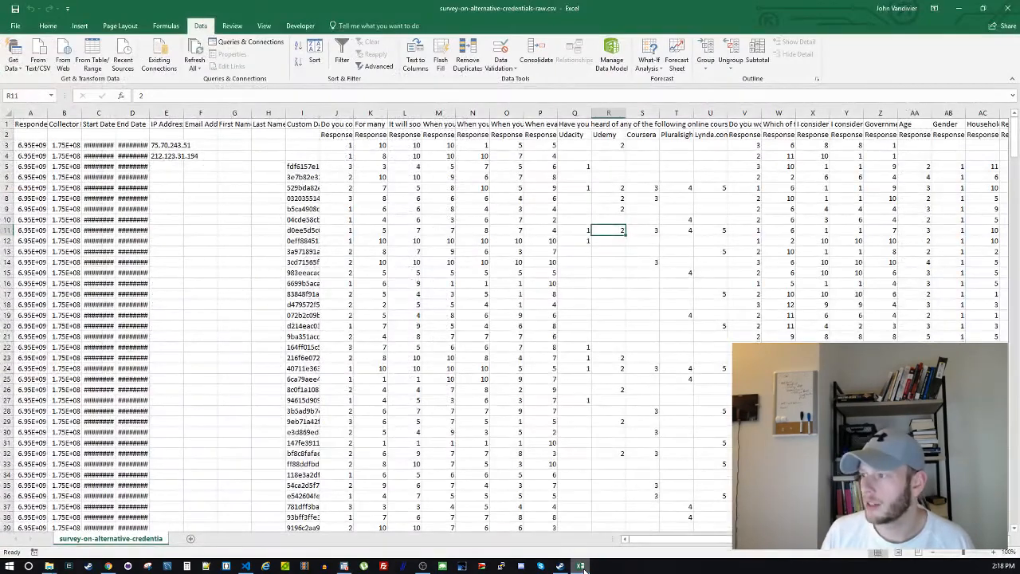
click(345, 566)
click(247, 566)
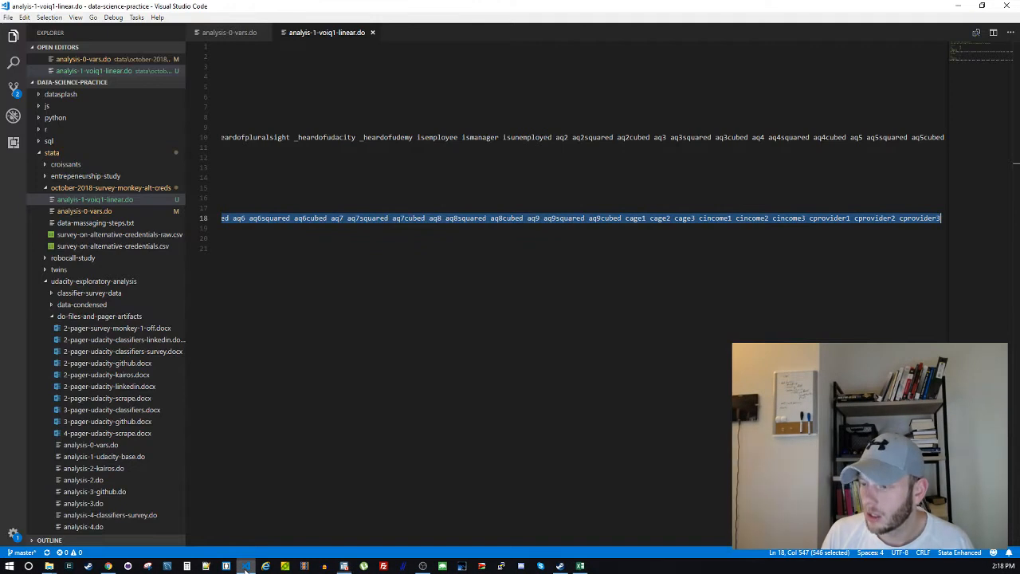
key(ctrl+Tab)
click(307, 232)
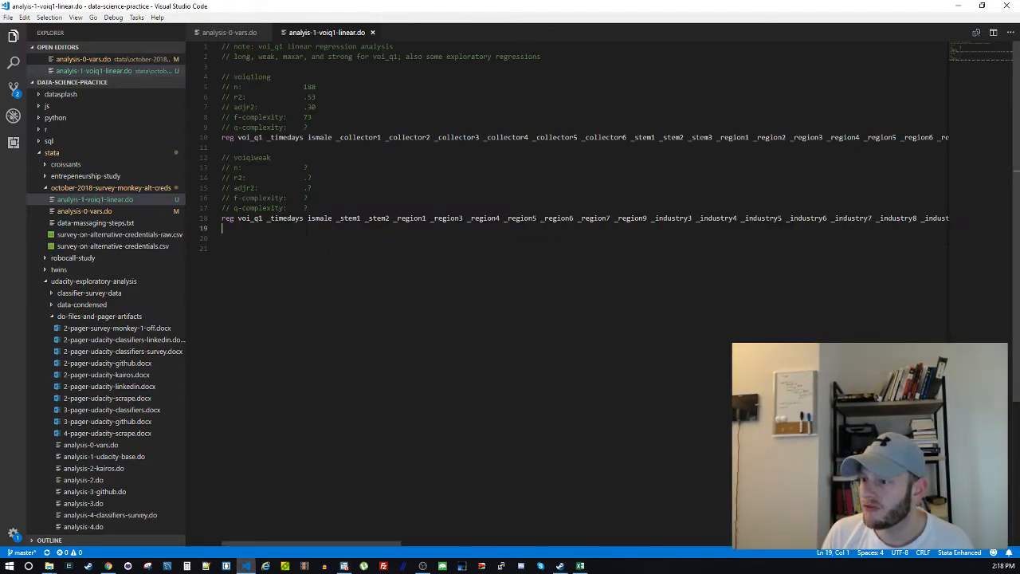
key(ctrl+f)
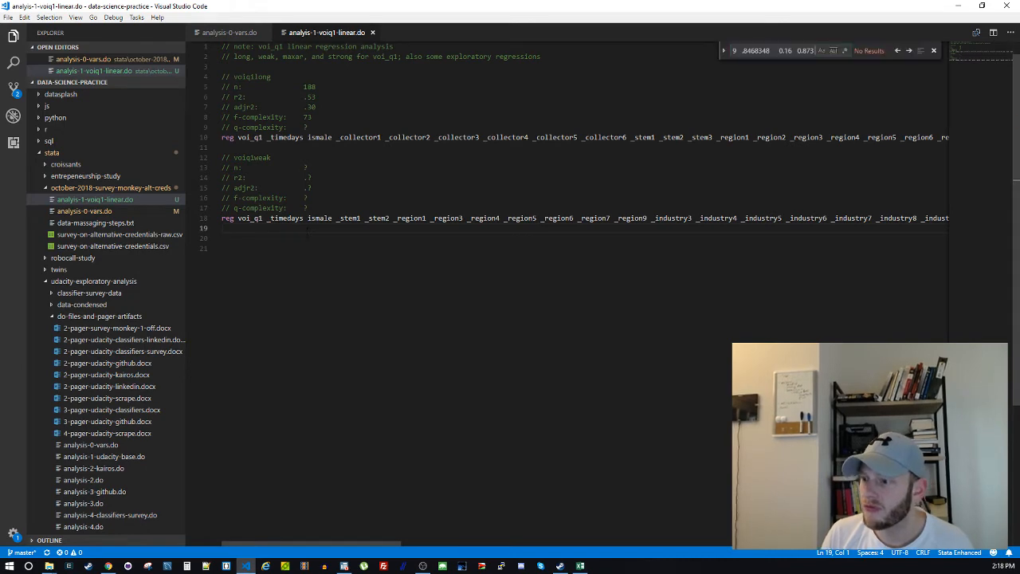
key(Escape)
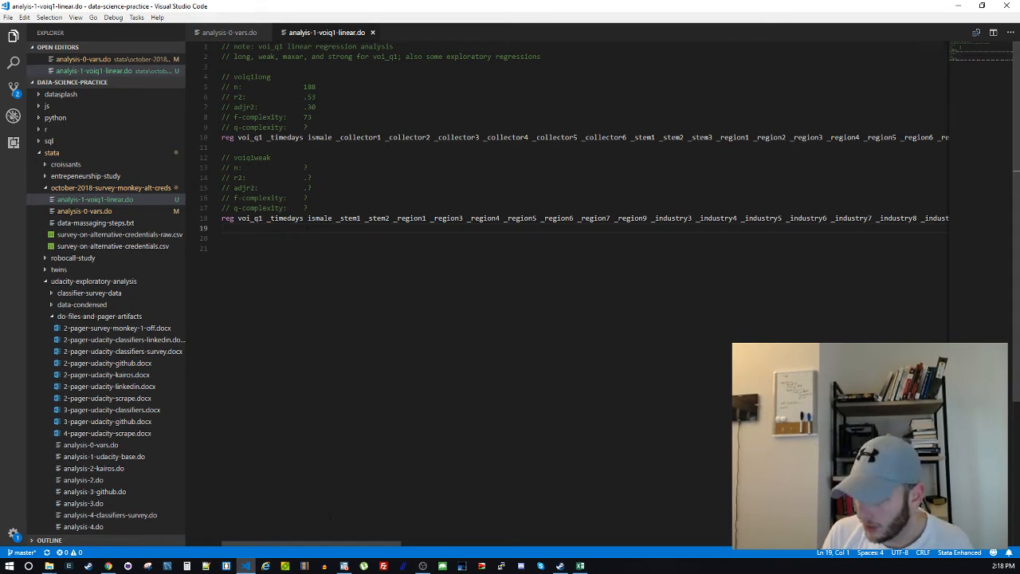
Switch to Stata, compare the P>|t| values across the latest voi_q1 regression, and highlight the aq5 row through its p-value
key(alt+Tab)
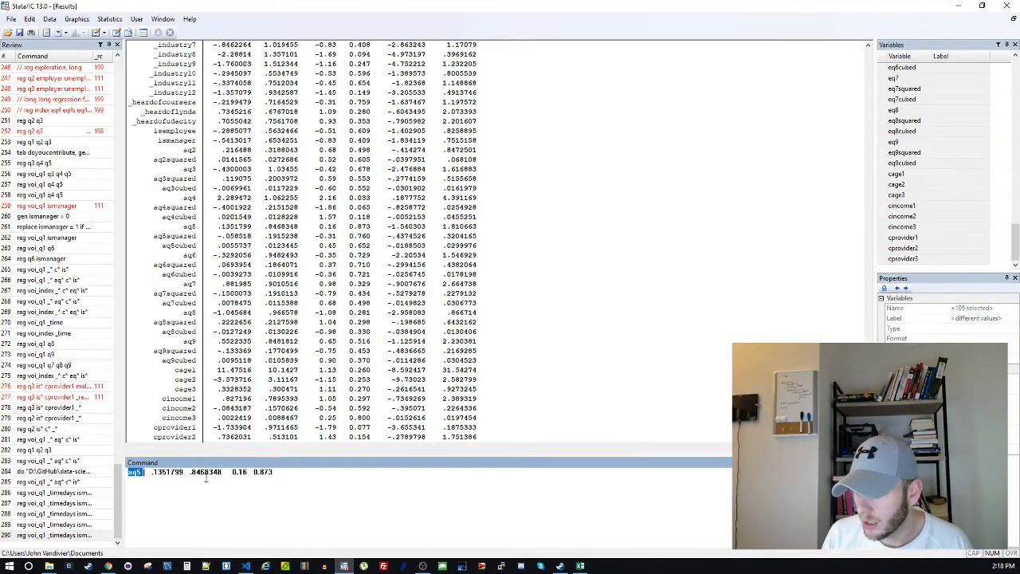
click(406, 166)
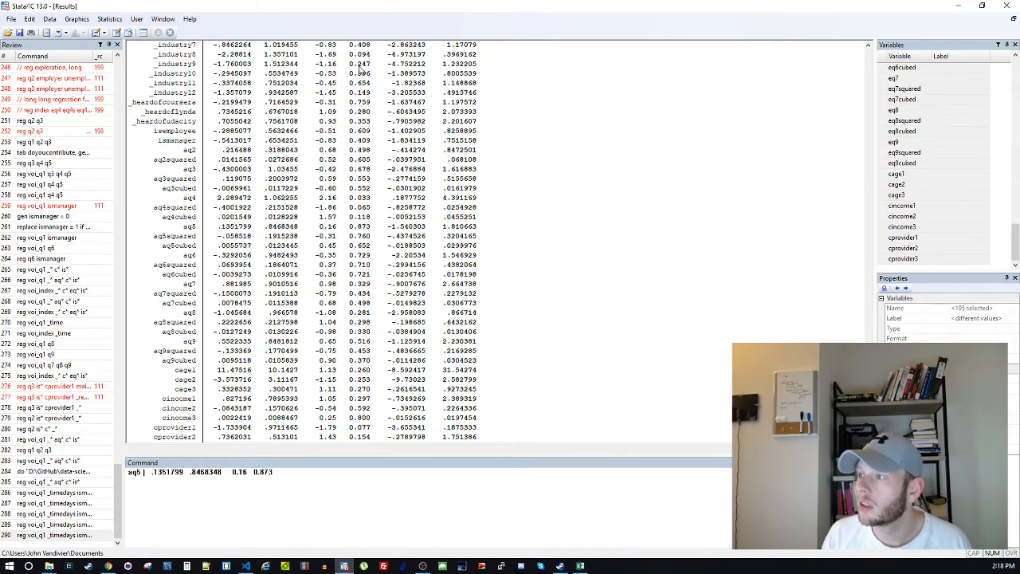
scroll(363, 80, up, 8)
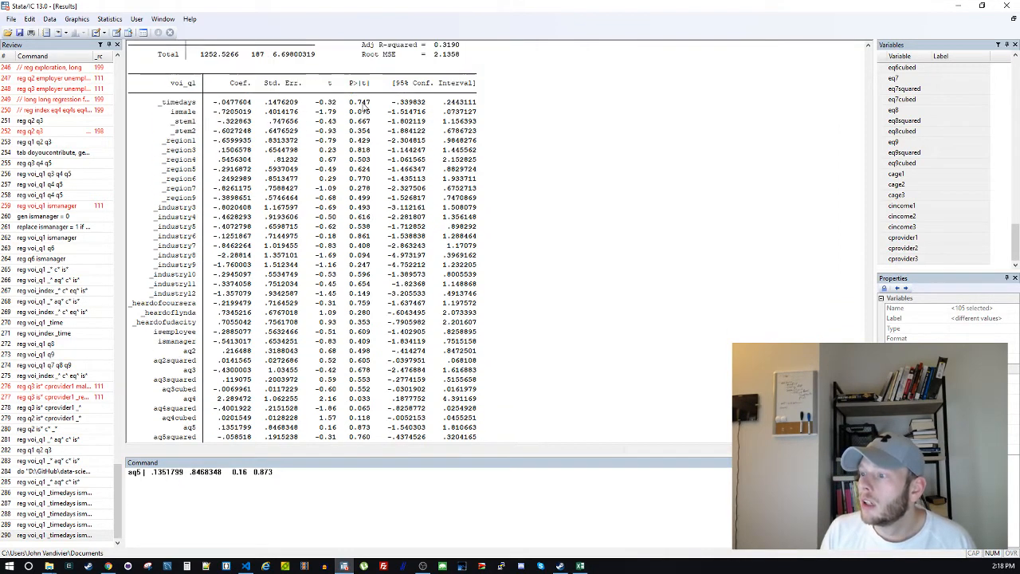
scroll(365, 108, down, 3)
scroll(360, 124, down, 1)
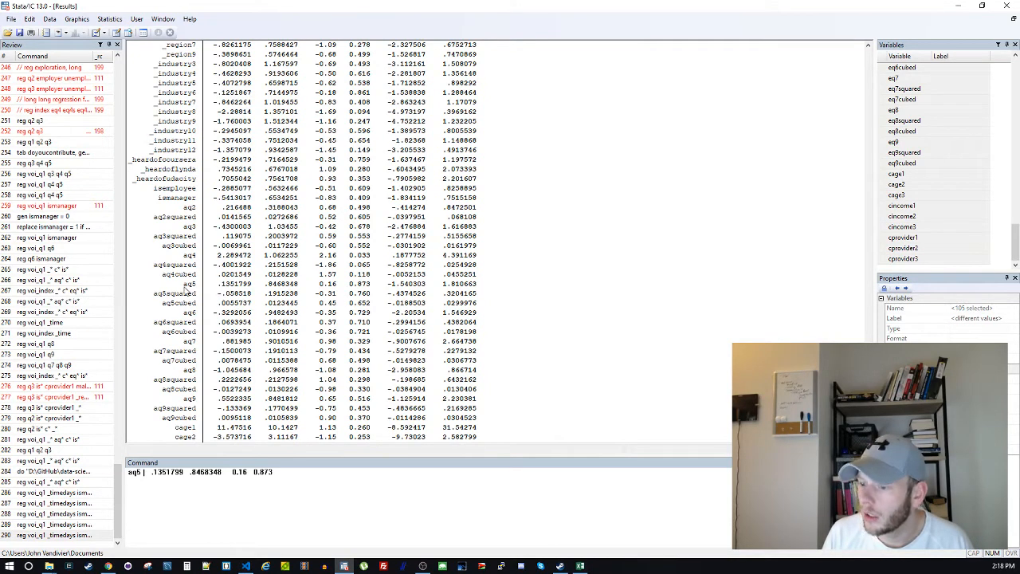
drag(183, 286, 365, 292)
scroll(363, 292, down, 6)
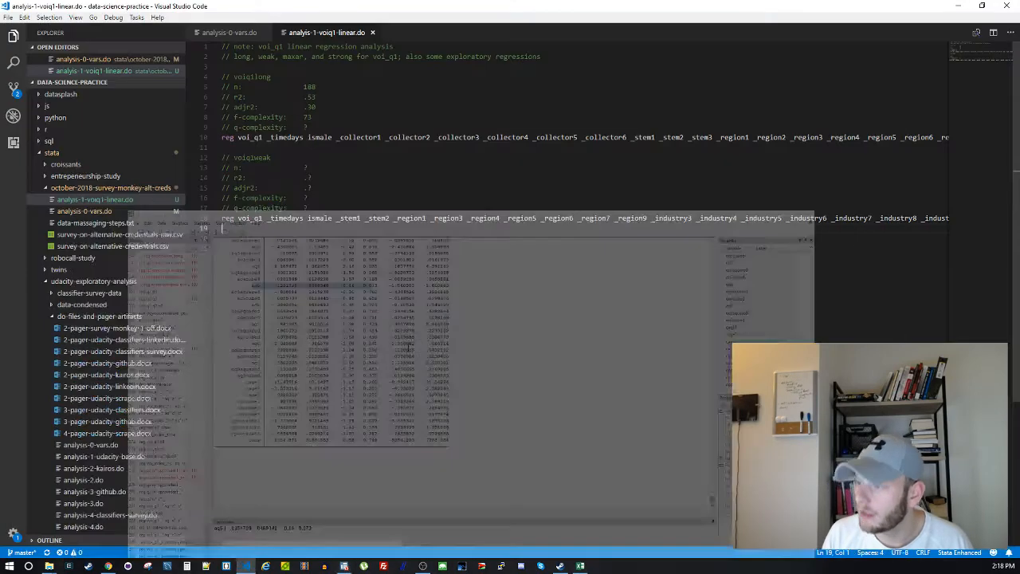
Switch to Visual Studio Code, find aq5 in the do-file, remove it from the voiqiweak regression on line 18, and save
click(245, 565)
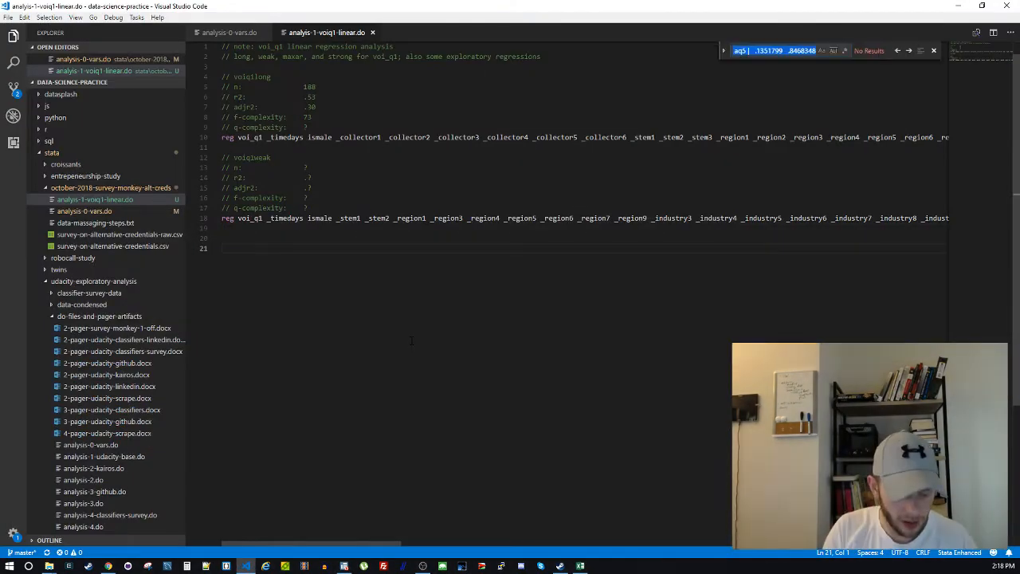
text(aw)
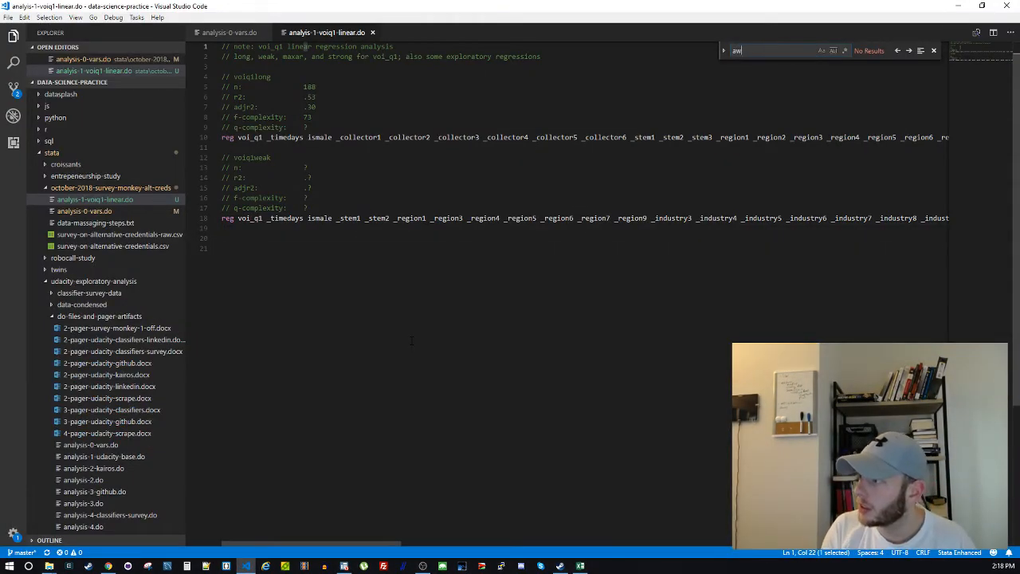
key(BackSpace)
text(q5)
key(Return)
key(Return)
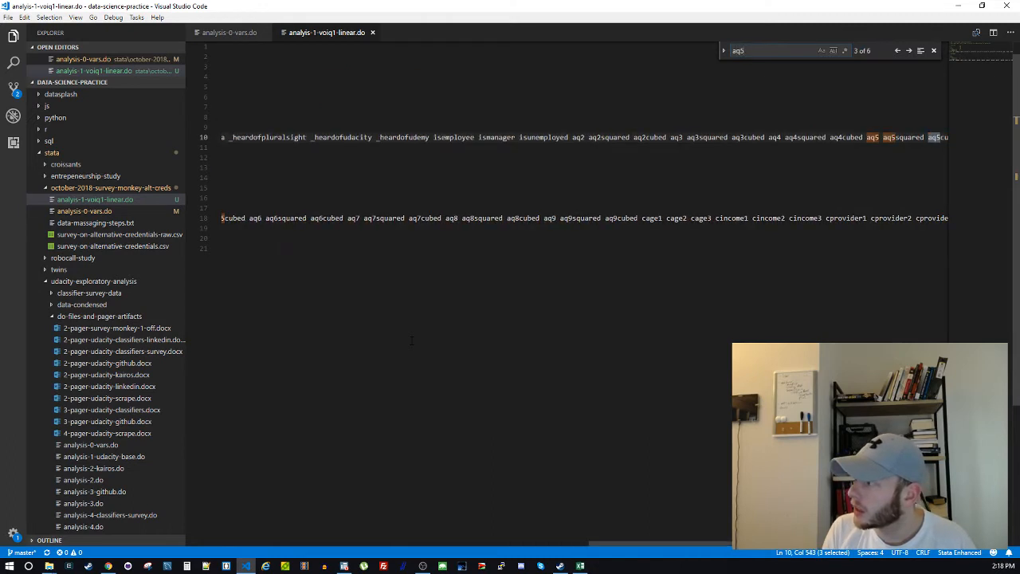
key(Escape)
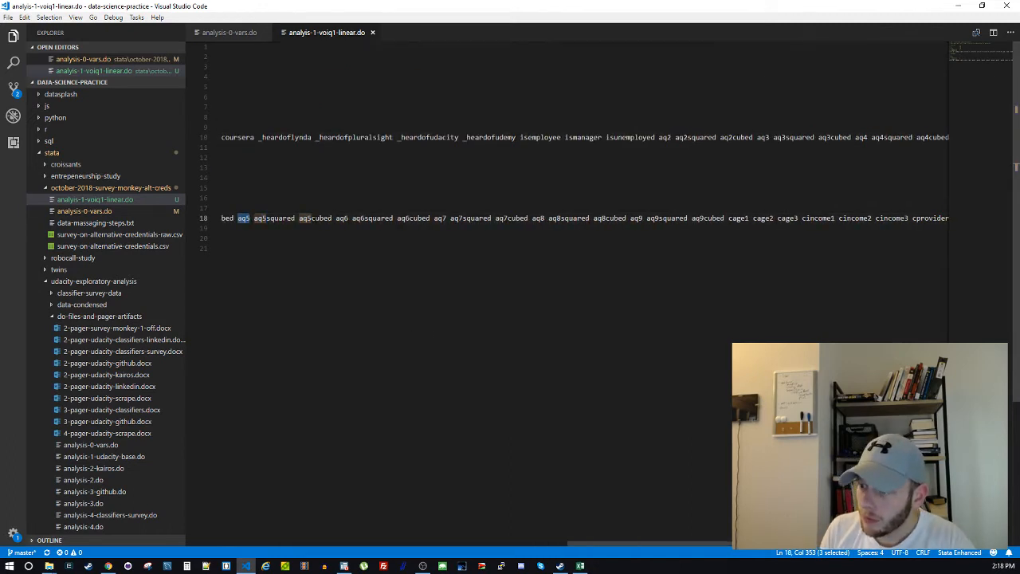
key(ctrl+z)
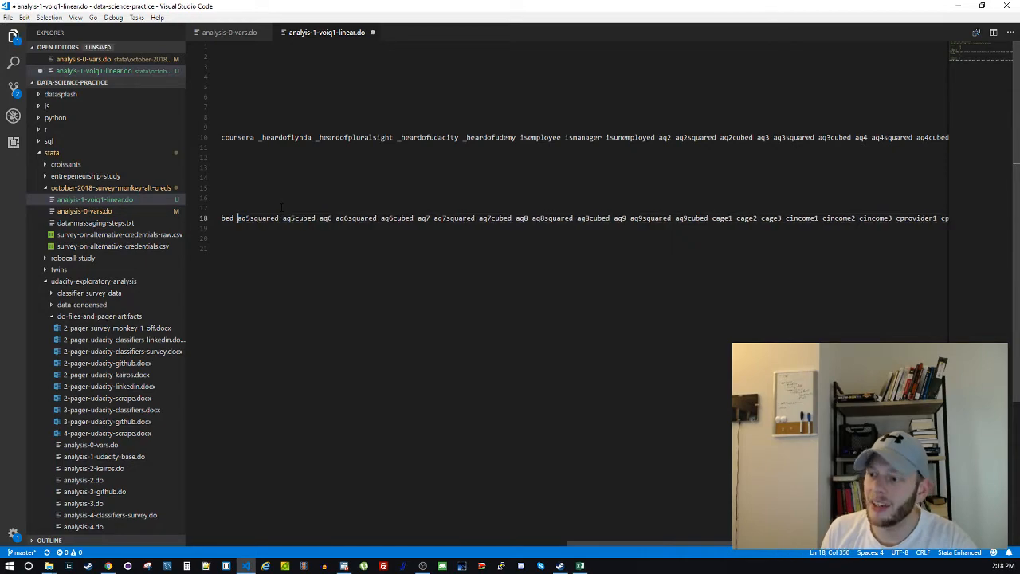
click(363, 369)
key(ctrl+s)
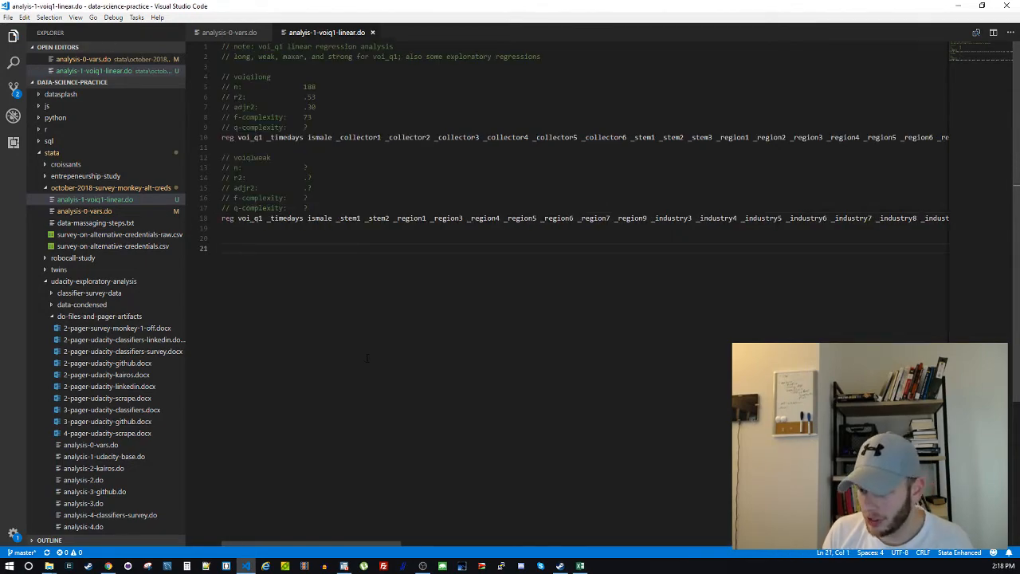
Return to Stata, clear the pasted aq5 row, recall the last voi_q1 regression, and rerun it without aq5
click(345, 565)
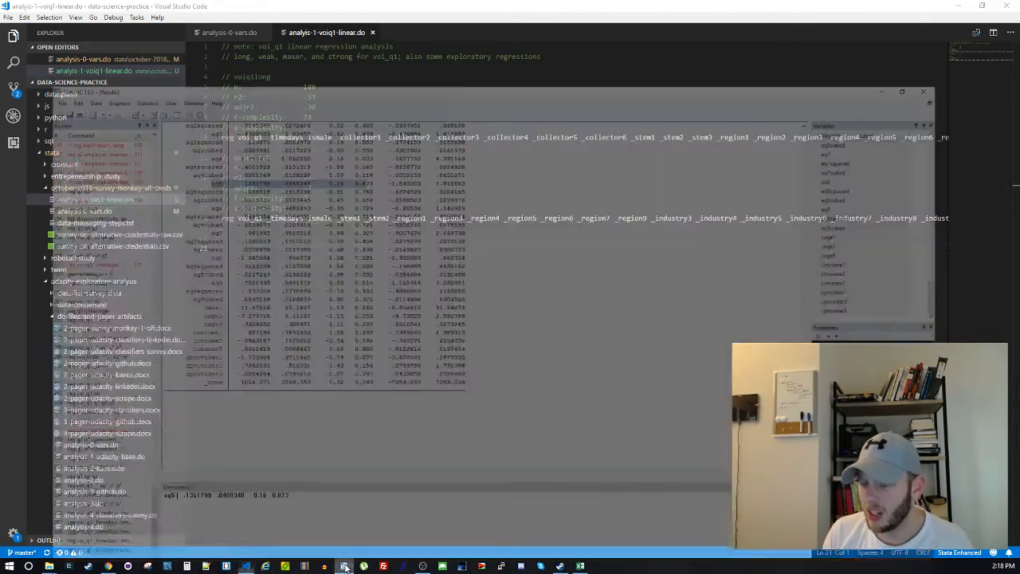
key(BackSpace)
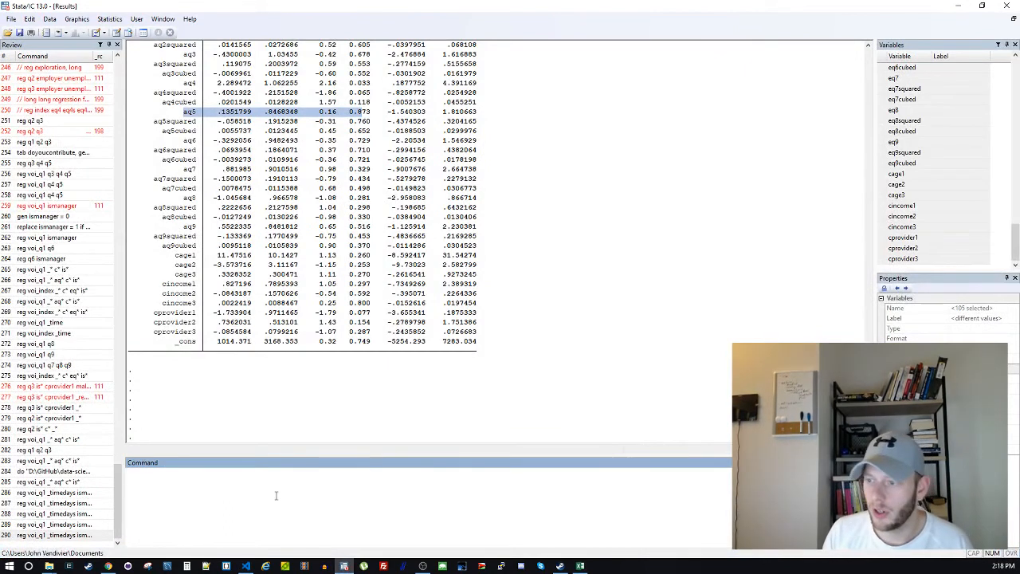
click(276, 279)
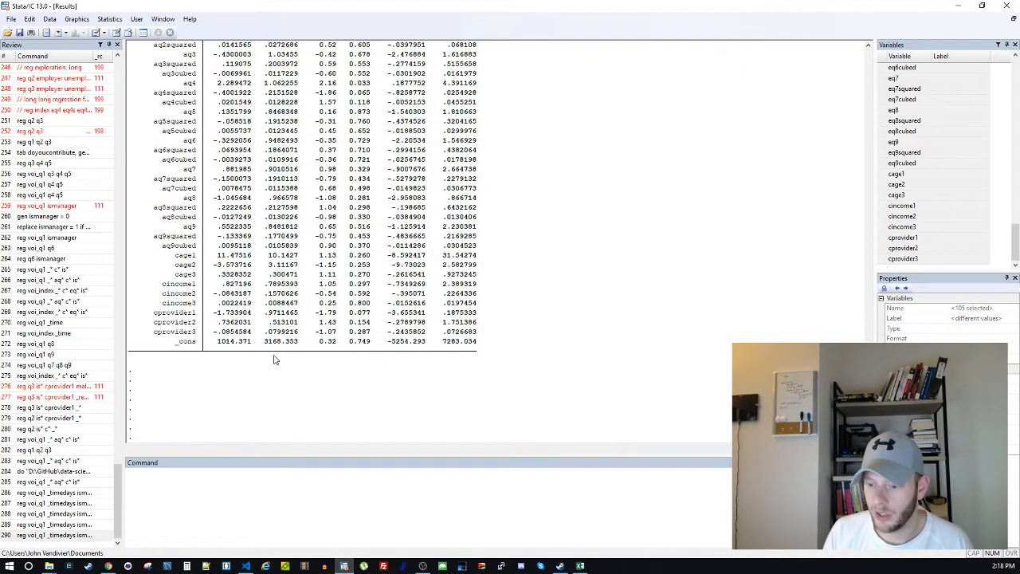
click(52, 534)
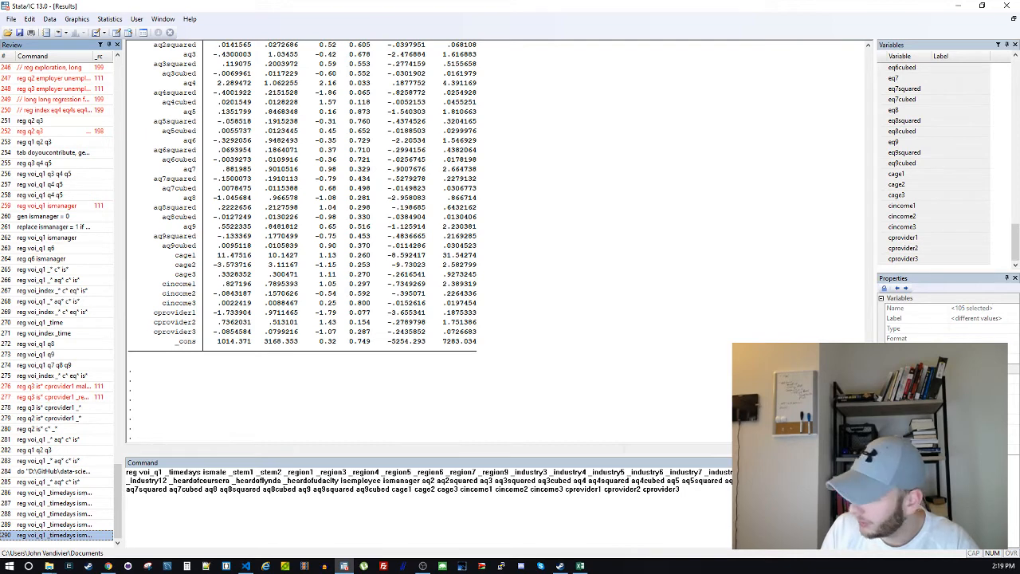
double_click(673, 481)
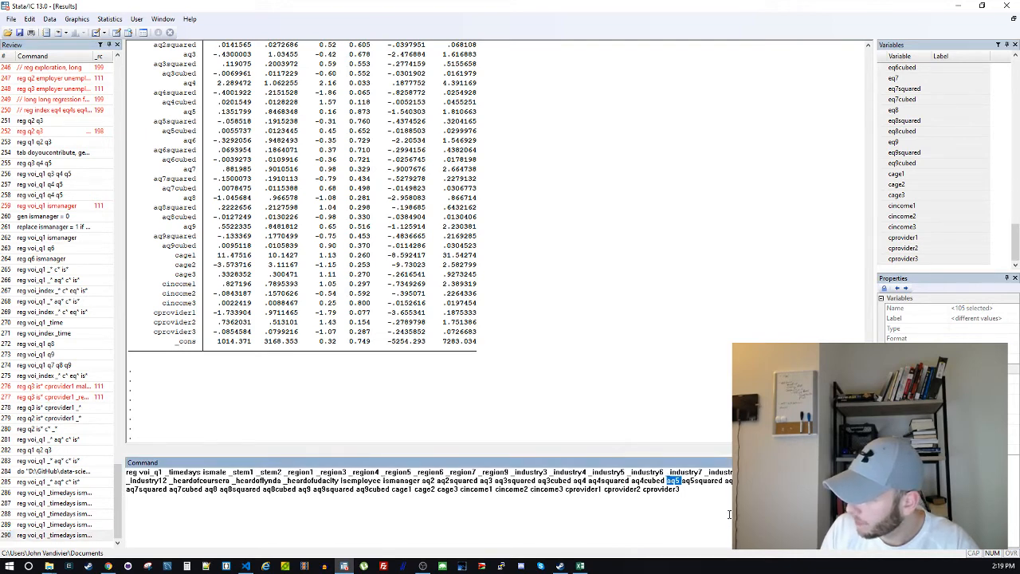
key(Delete)
key(Return)
Copy the _industry6 row through its p-value from the new output into the command line as the removal candidate
click(360, 238)
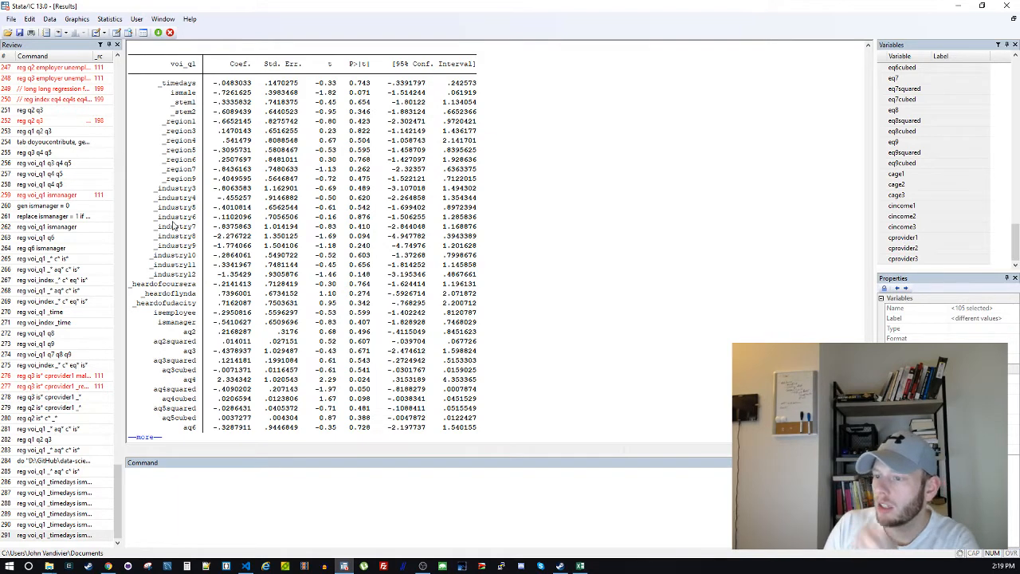
drag(159, 219, 372, 221)
key(ctrl+c)
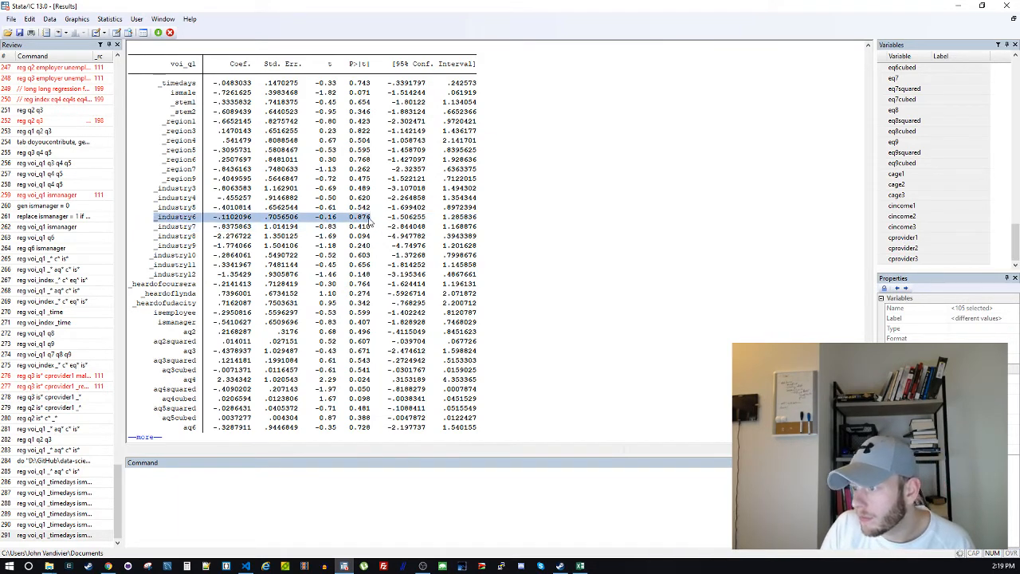
click(345, 470)
key(ctrl+v)
click(349, 344)
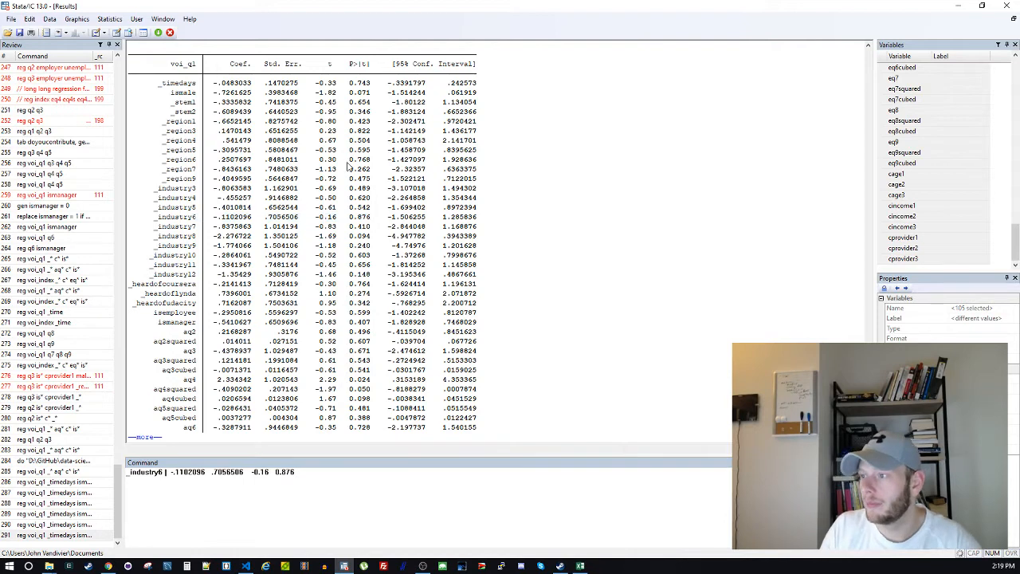
Display the rest of the regression output and compare the other variables' p-values with that of _industry6
key(space)
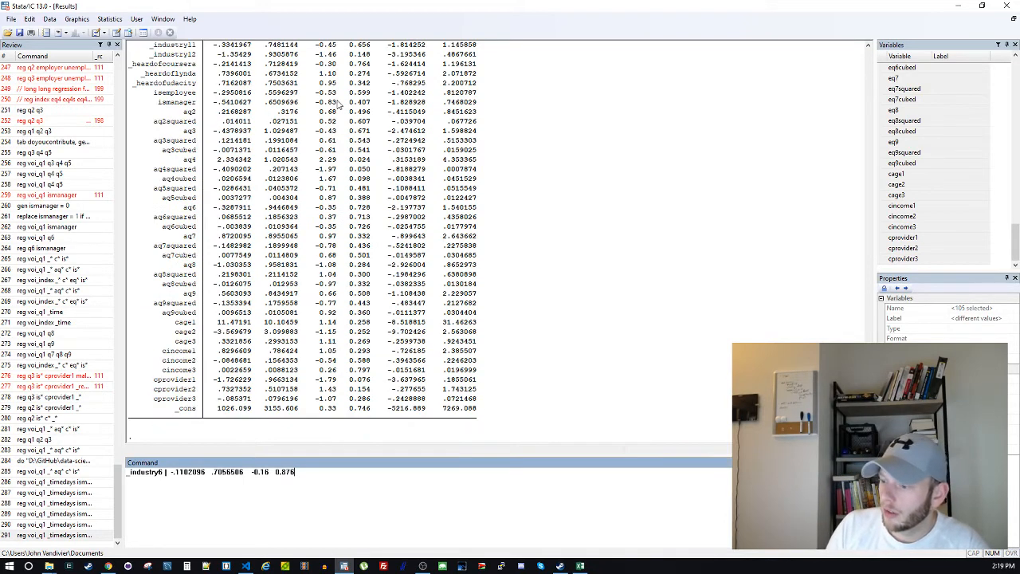
scroll(357, 228, up, 5)
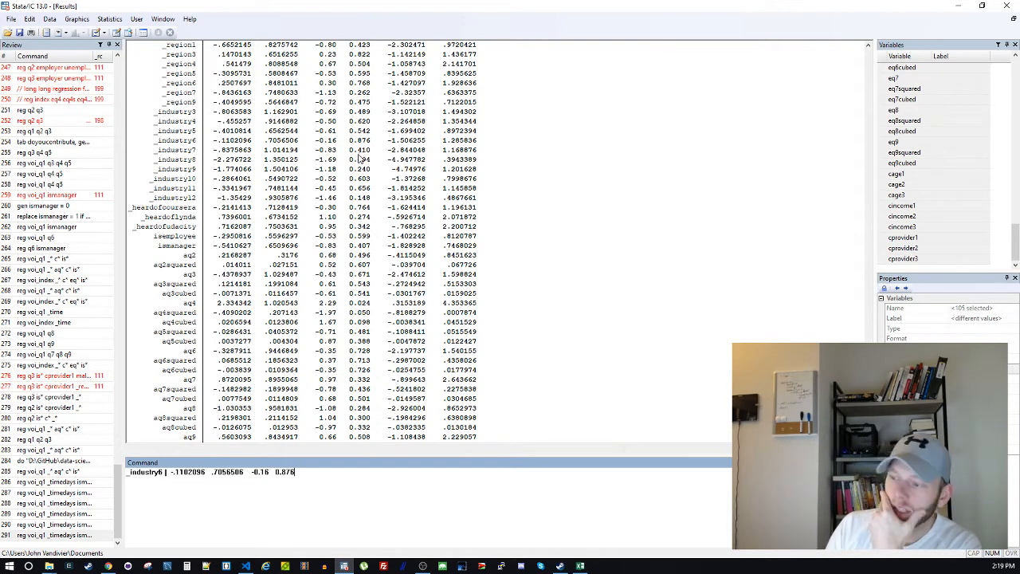
scroll(359, 160, down, 2)
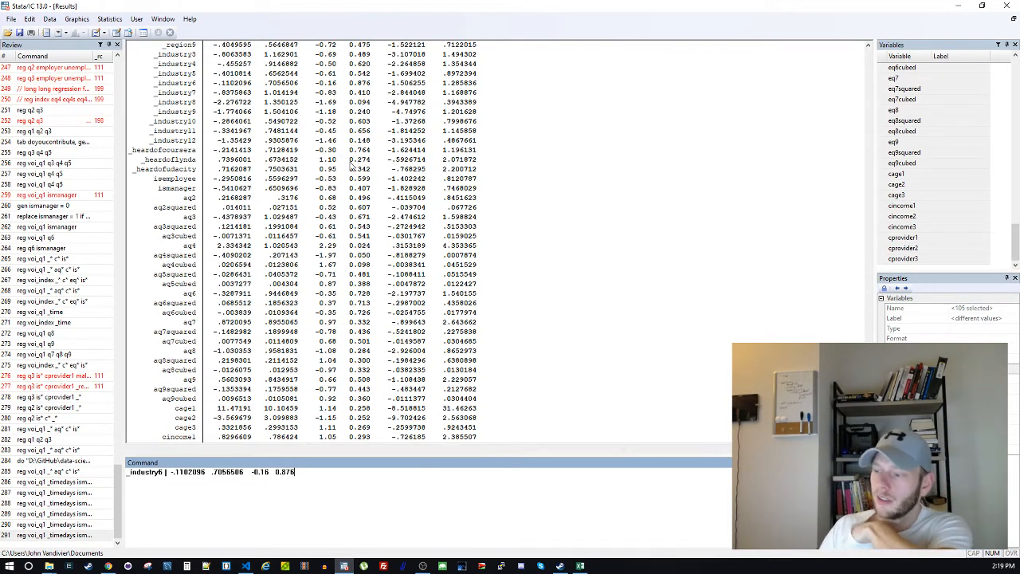
scroll(349, 163, down, 3)
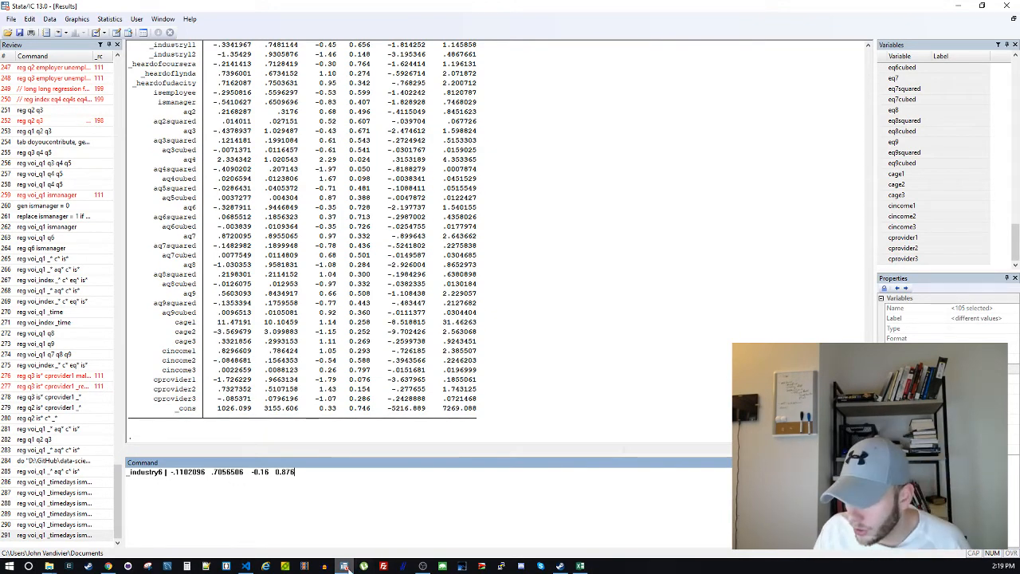
Switch to Visual Studio Code, search the do-file for "industry", remove _industry6 from the voiqiweak regression, and save
click(245, 566)
key(ctrl+f)
text(industry)
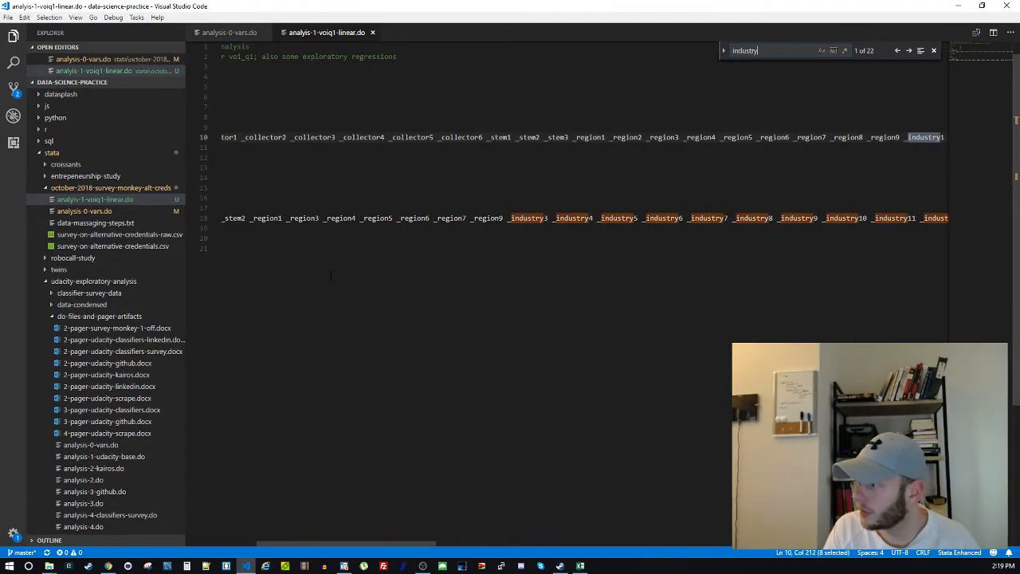
key(Escape)
double_click(660, 217)
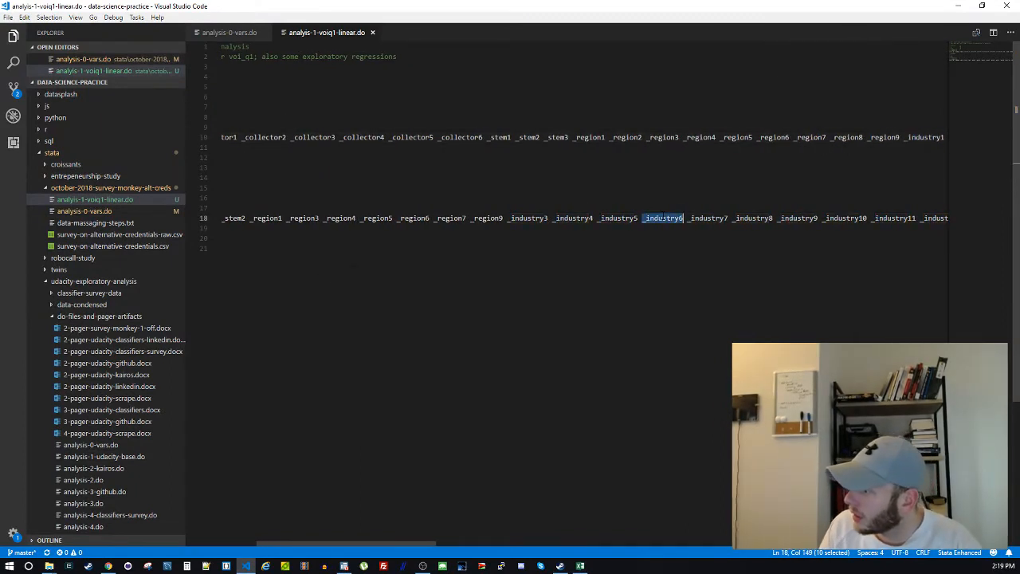
key(BackSpace)
key(BackSpace)
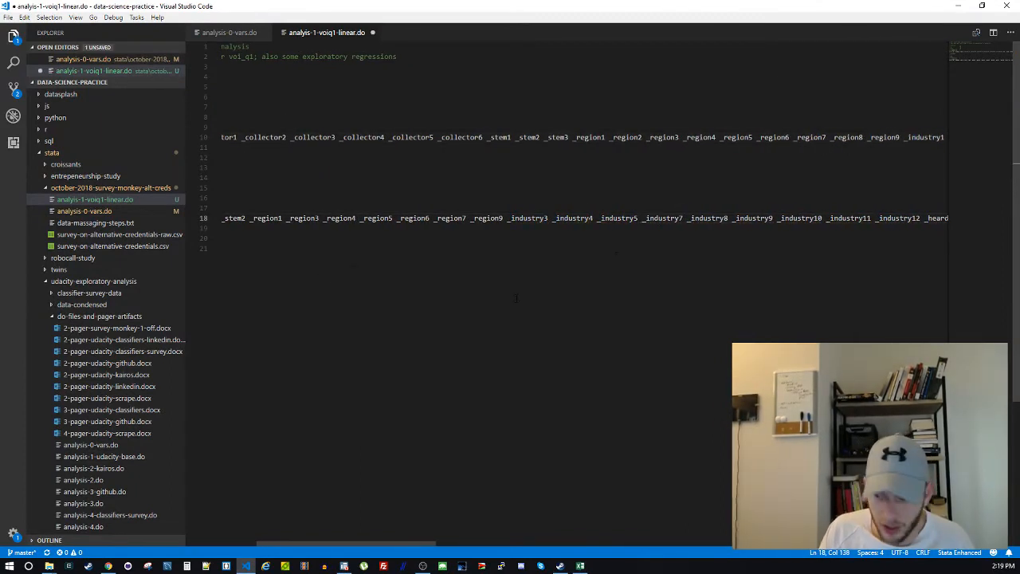
key(ctrl+s)
Switch to the SurveyMonkey results in Chrome and find the Q10 question about which industry matches the respondent's profession
mouse_move(49, 565)
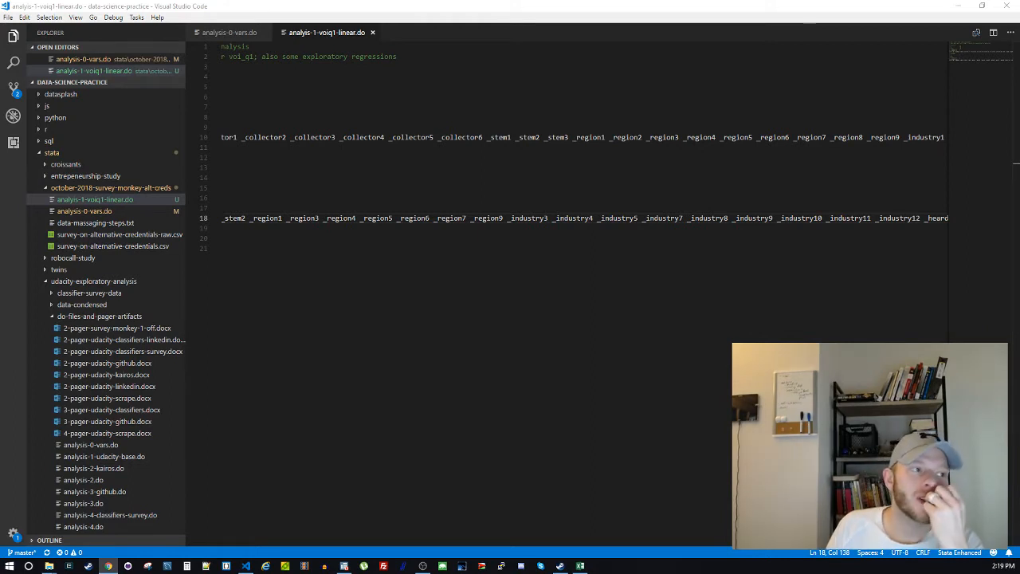
drag(0, 60, 401, 0)
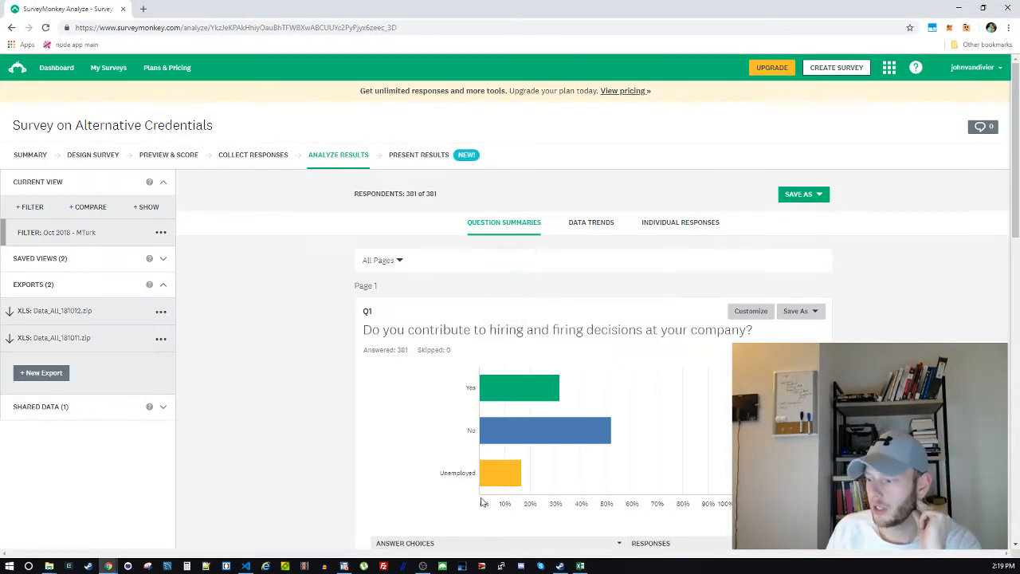
drag(1015, 207, 1010, 343)
scroll(1009, 343, down, 3)
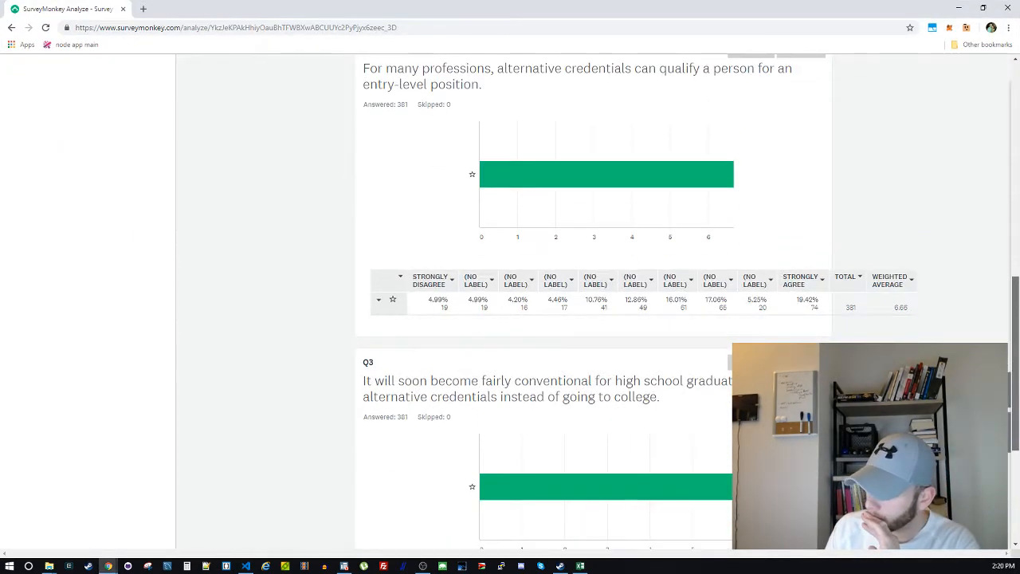
scroll(712, 322, down, 3)
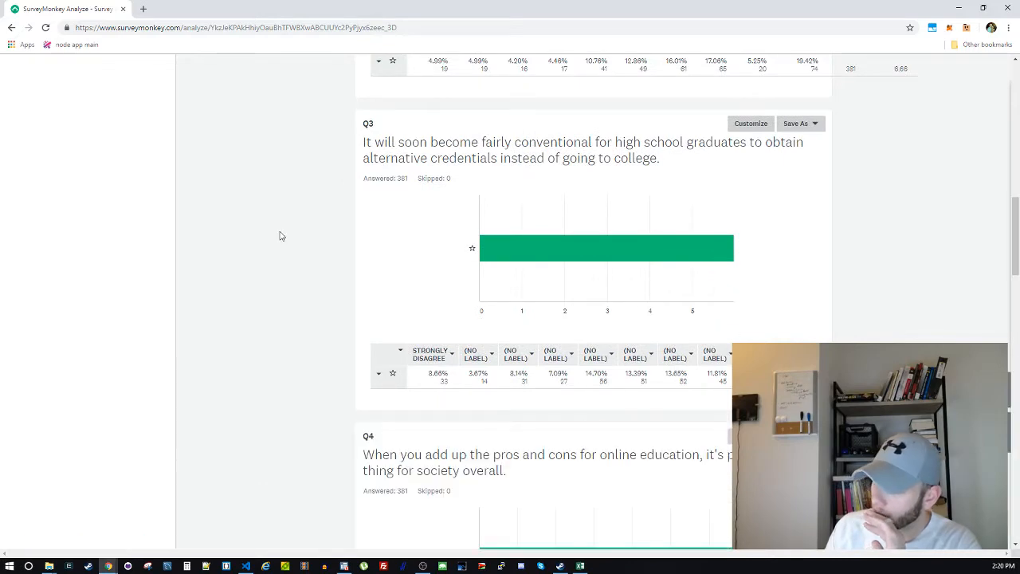
scroll(280, 236, down, 10)
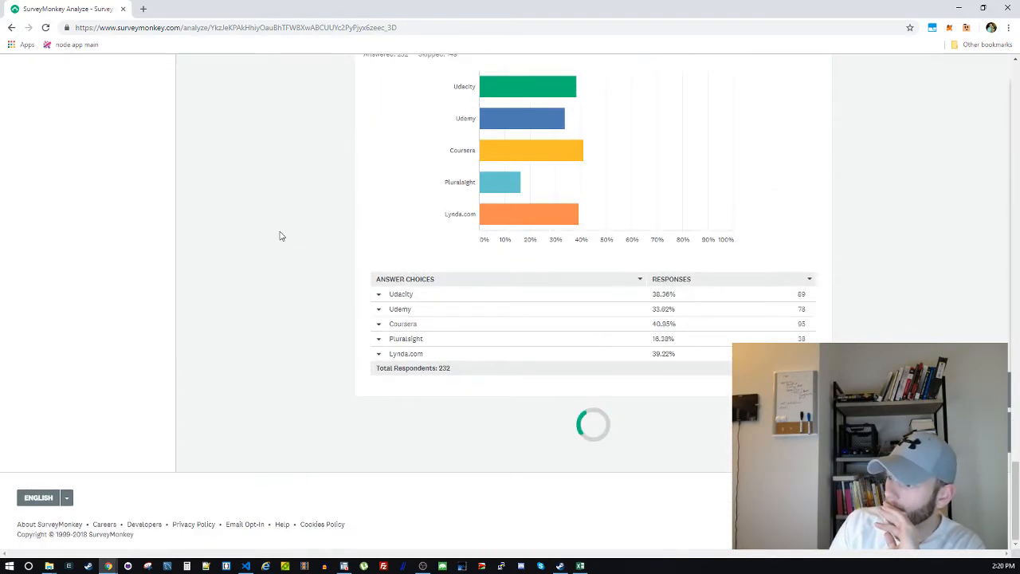
scroll(280, 236, down, 5)
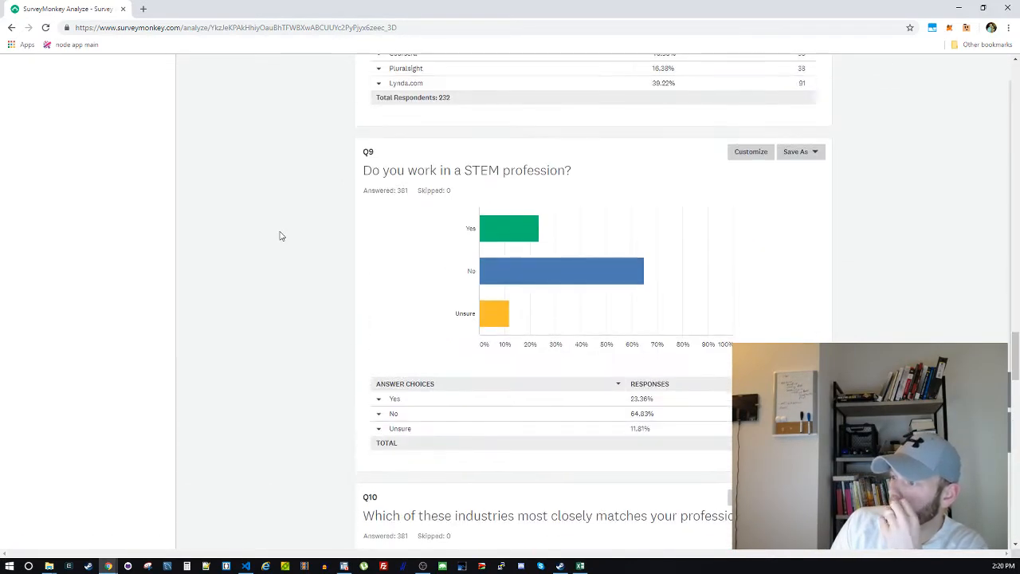
scroll(280, 236, down, 5)
scroll(279, 236, up, 1)
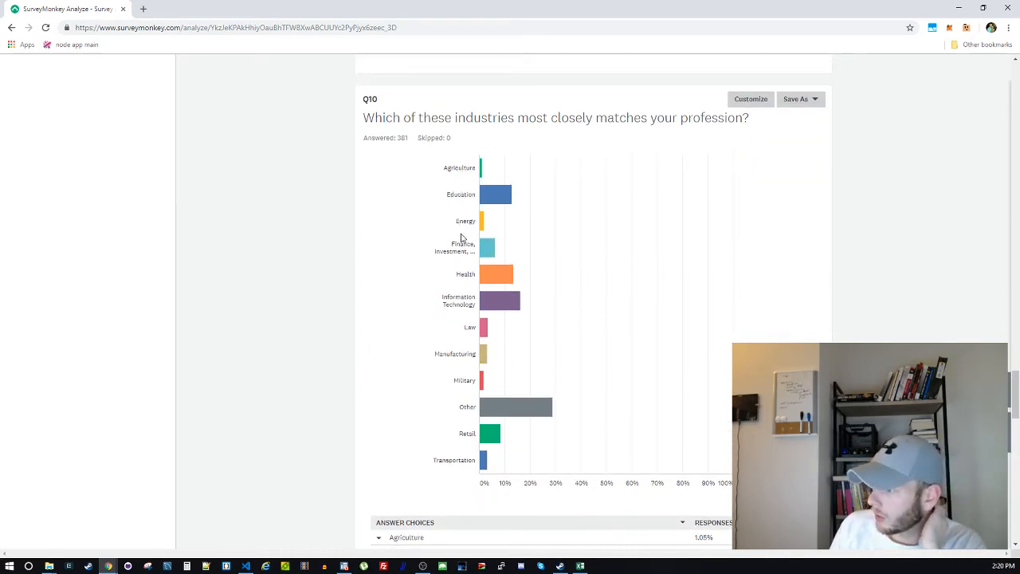
Examine the Q10 answer choices and check the Information Technology responses and its position in the list
click(462, 304)
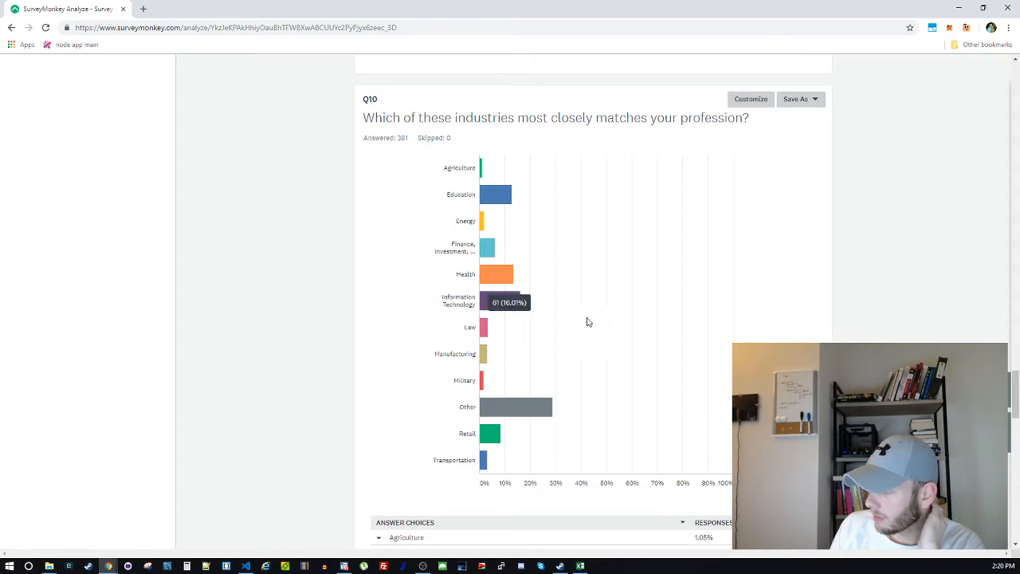
scroll(841, 339, down, 5)
scroll(840, 339, down, 2)
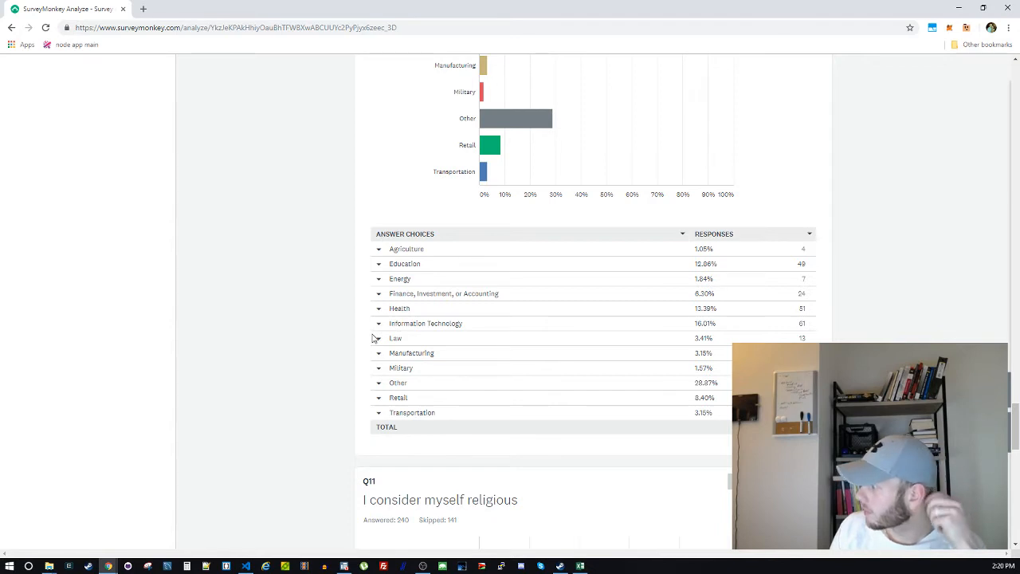
drag(390, 323, 558, 332)
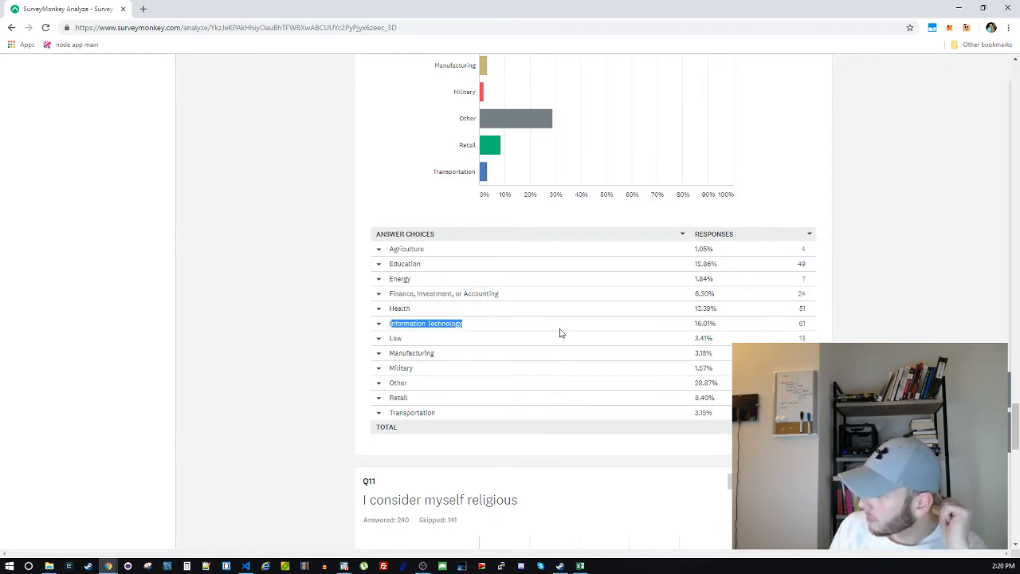
click(810, 327)
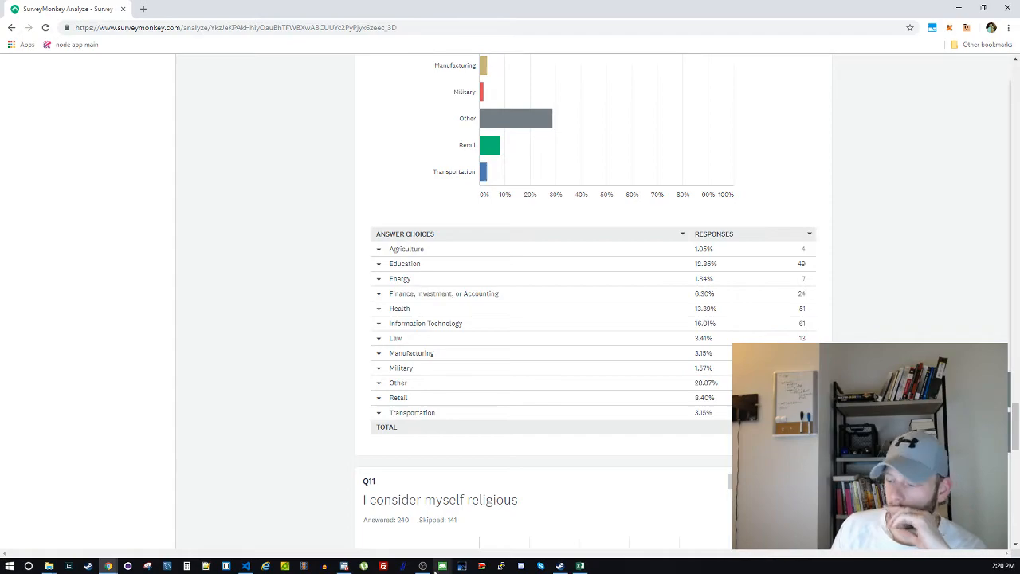
Check the voi_q1 regression output in Stata and return to the SurveyMonkey results
click(344, 566)
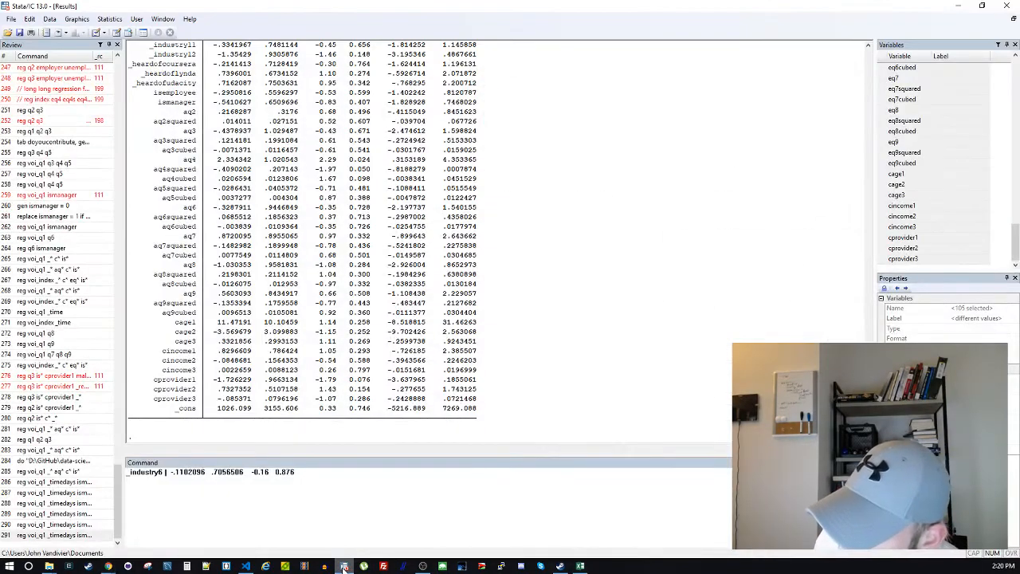
click(344, 566)
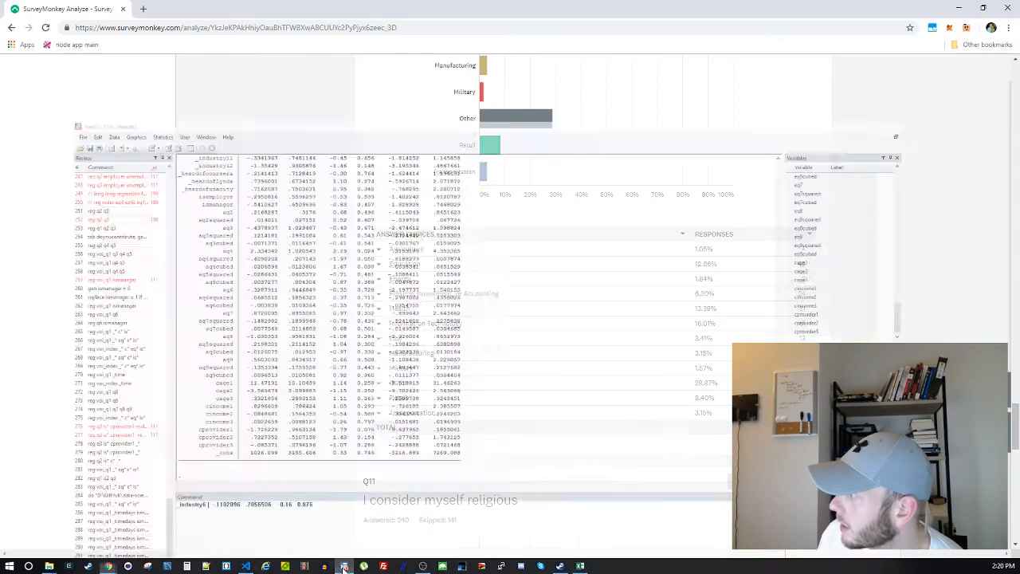
click(344, 566)
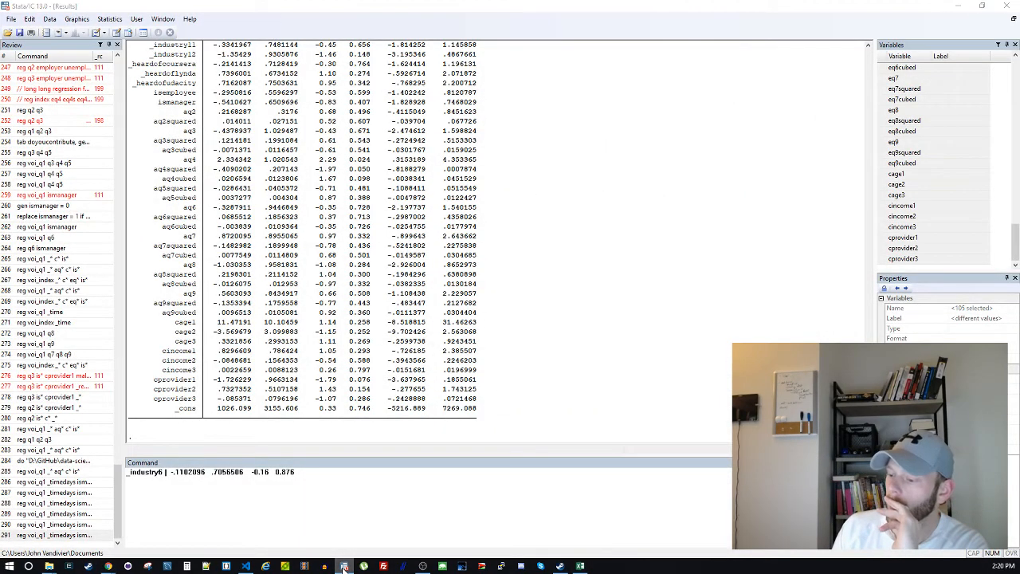
click(345, 567)
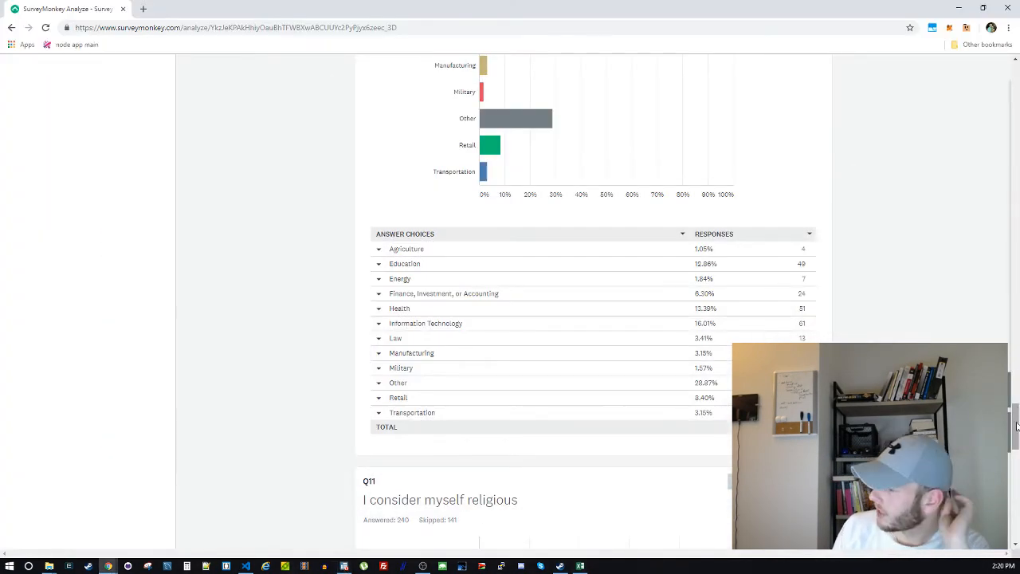
Download the Data_All_181011.zip export from SurveyMonkey and show the downloaded archive in its folder
drag(1016, 427, 1014, 71)
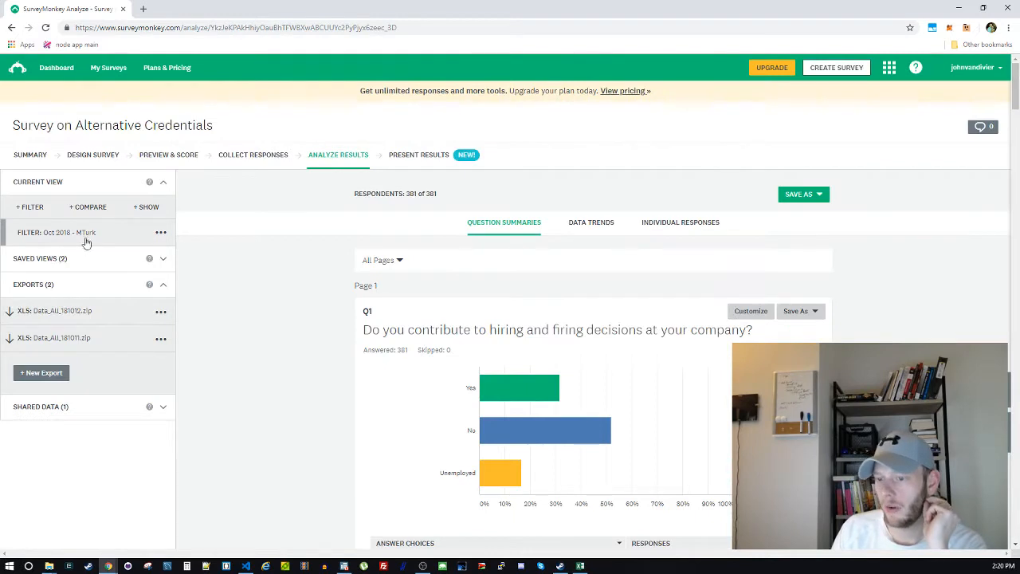
click(162, 339)
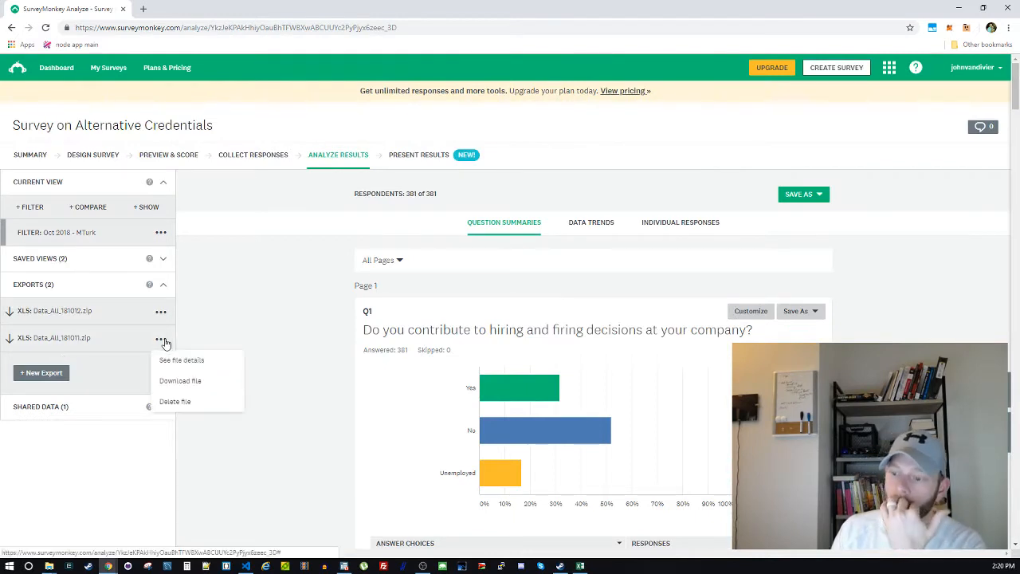
click(182, 381)
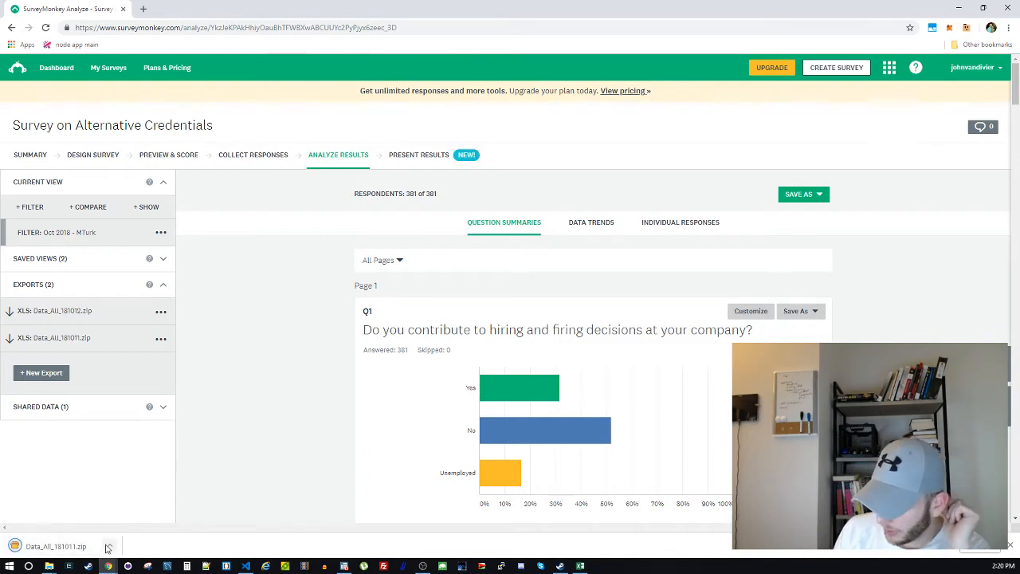
click(109, 546)
click(145, 514)
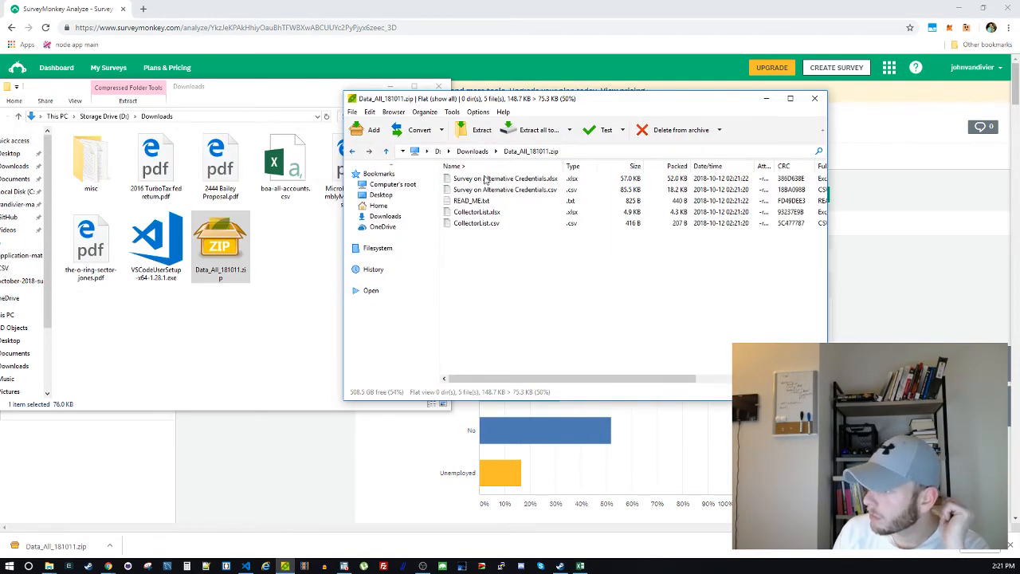
Extract Survey on Alternative Credentials.csv from the archive into Downloads, close the archive, and open the CSV file in Excel
click(488, 179)
drag(508, 190, 200, 328)
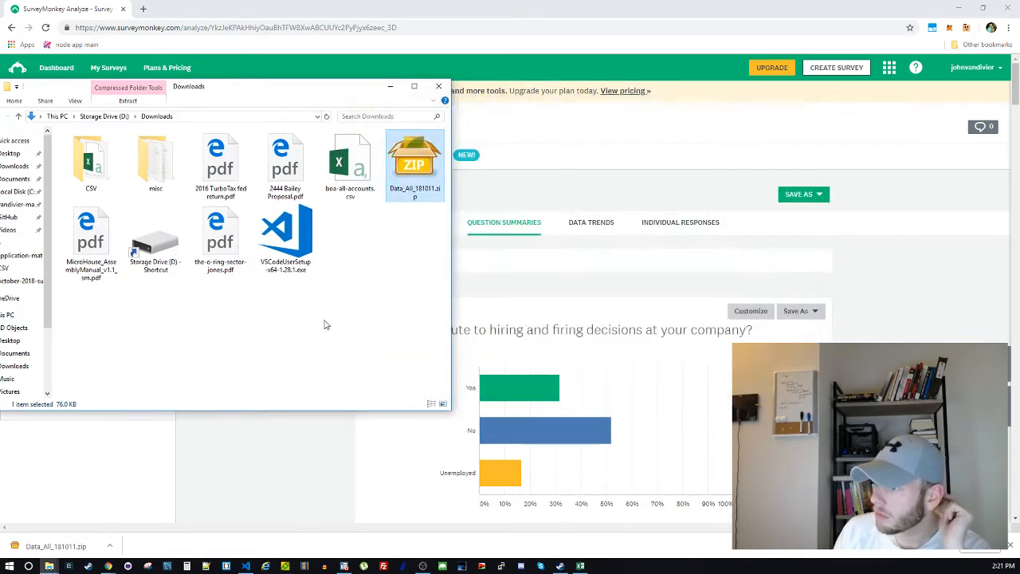
click(815, 98)
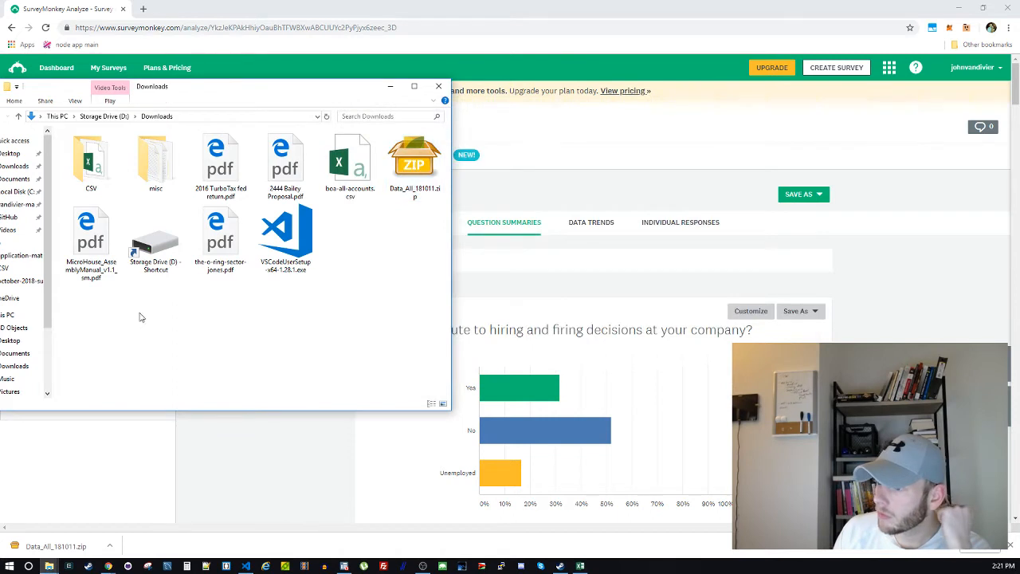
click(90, 186)
double_click(90, 187)
click(138, 154)
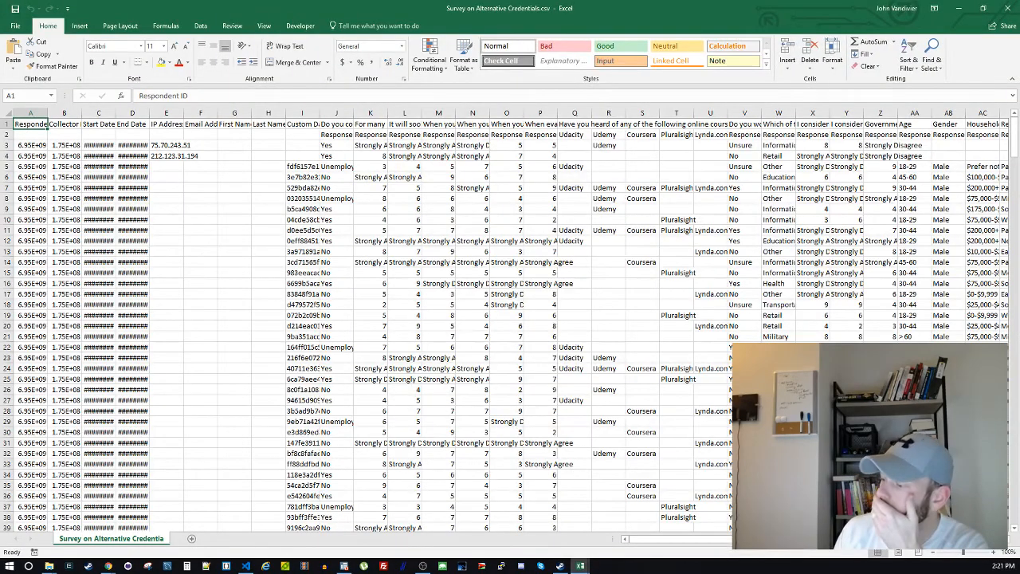
Look through the column headers of the exported survey, including Age, and return to the respondent ID column
drag(685, 543, 708, 542)
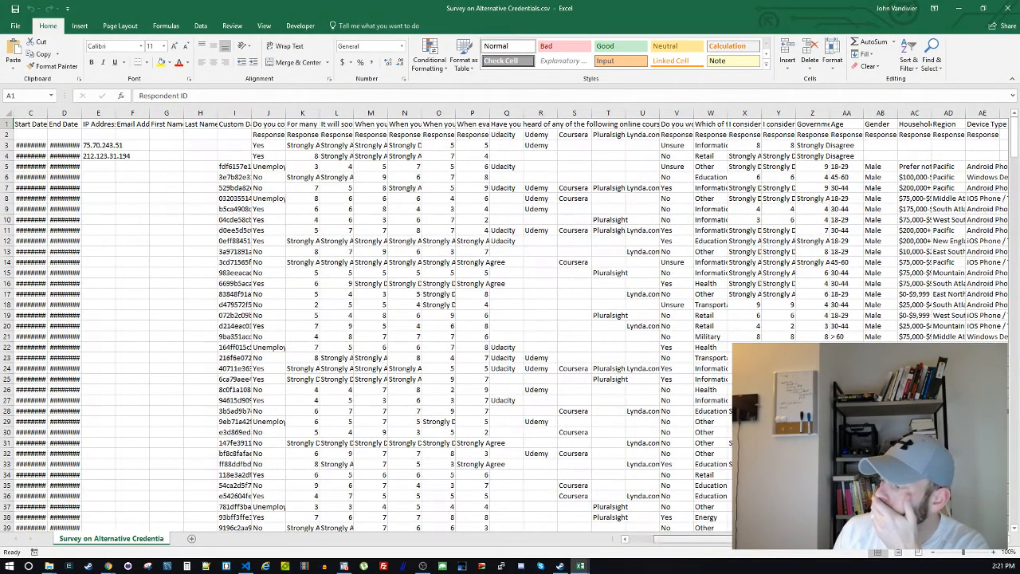
click(877, 197)
click(849, 124)
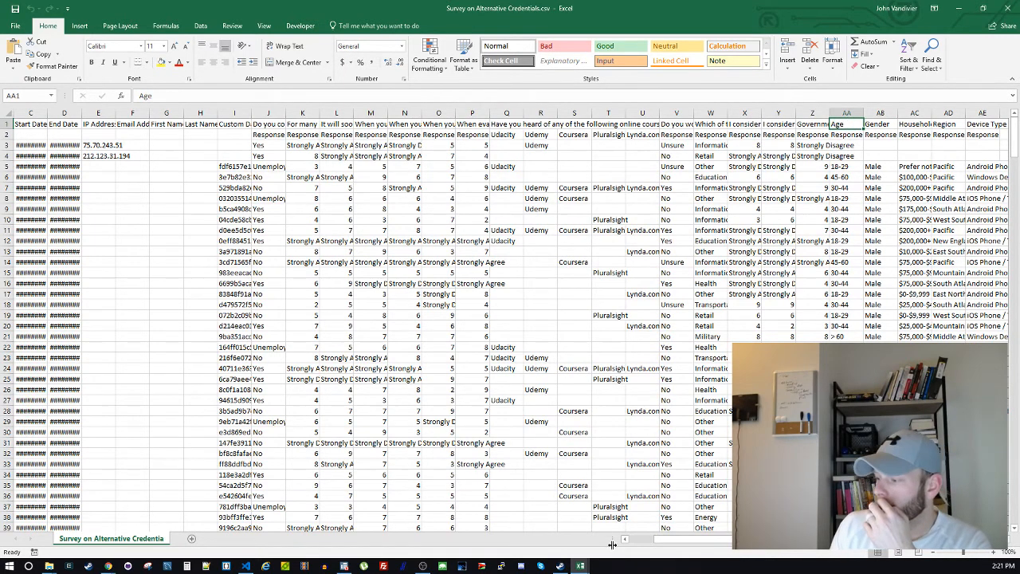
click(639, 542)
click(42, 176)
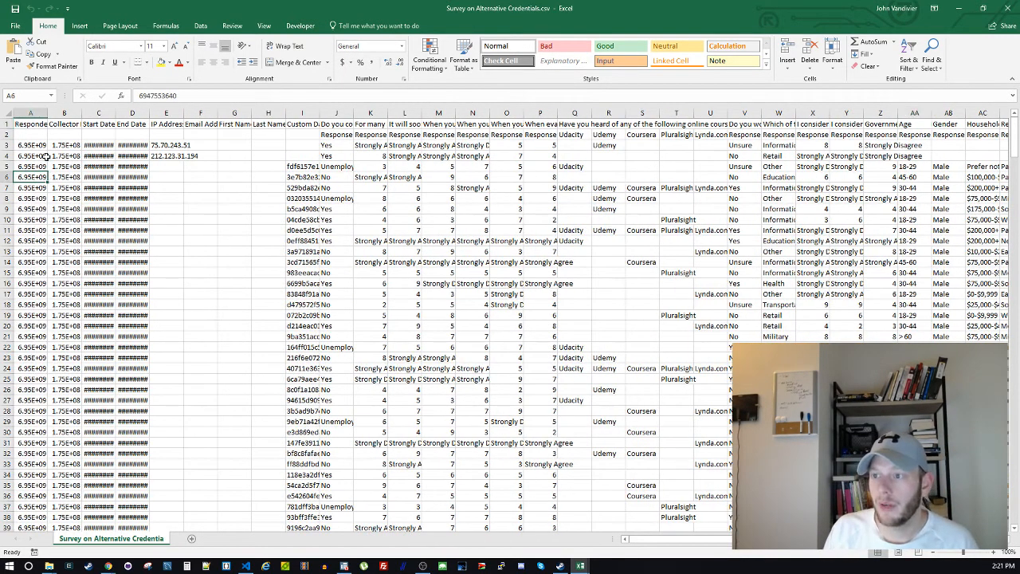
click(35, 125)
click(43, 187)
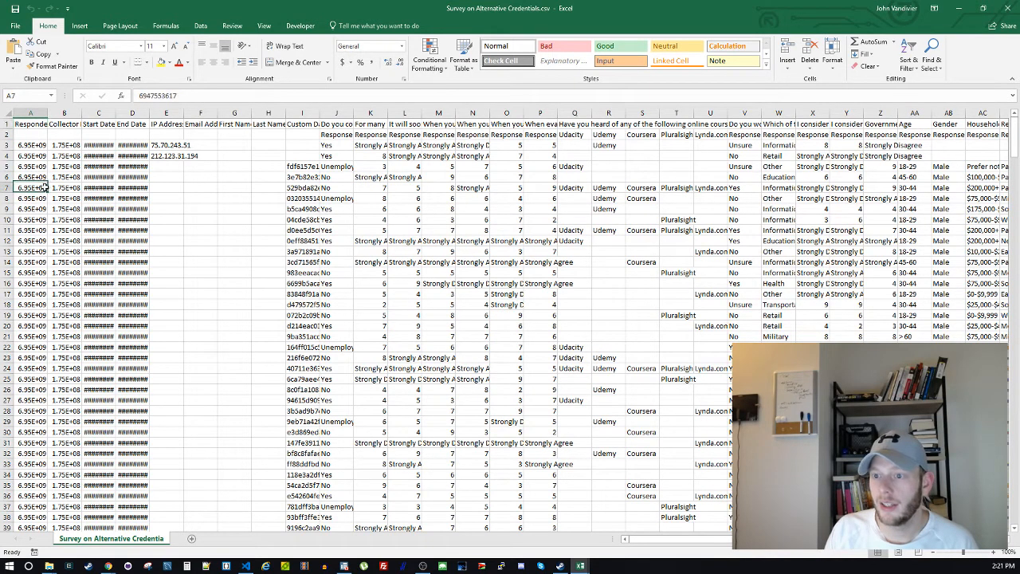
key(ctrl+c)
key(ctrl+f)
key(ctrl+v)
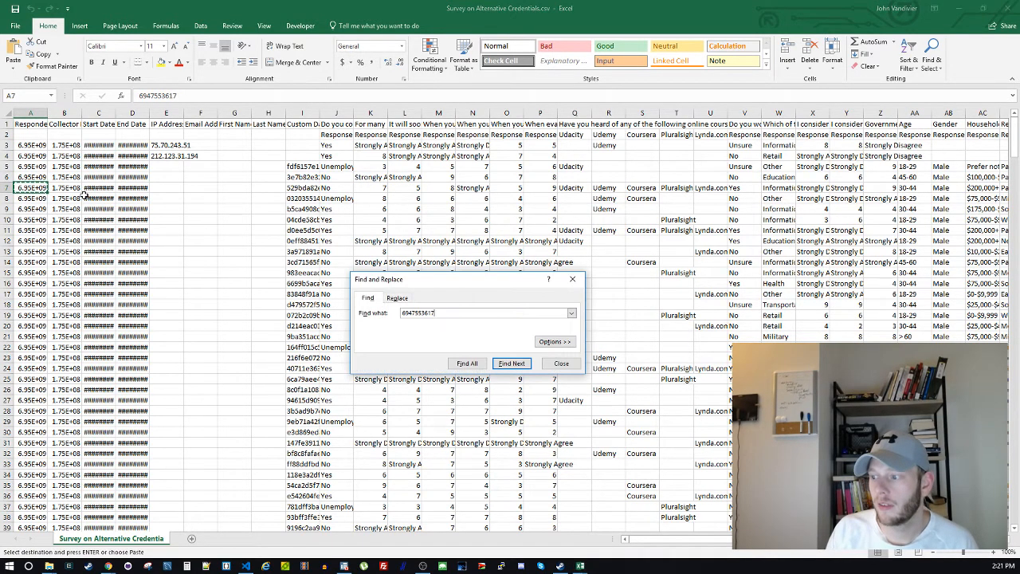
key(Escape)
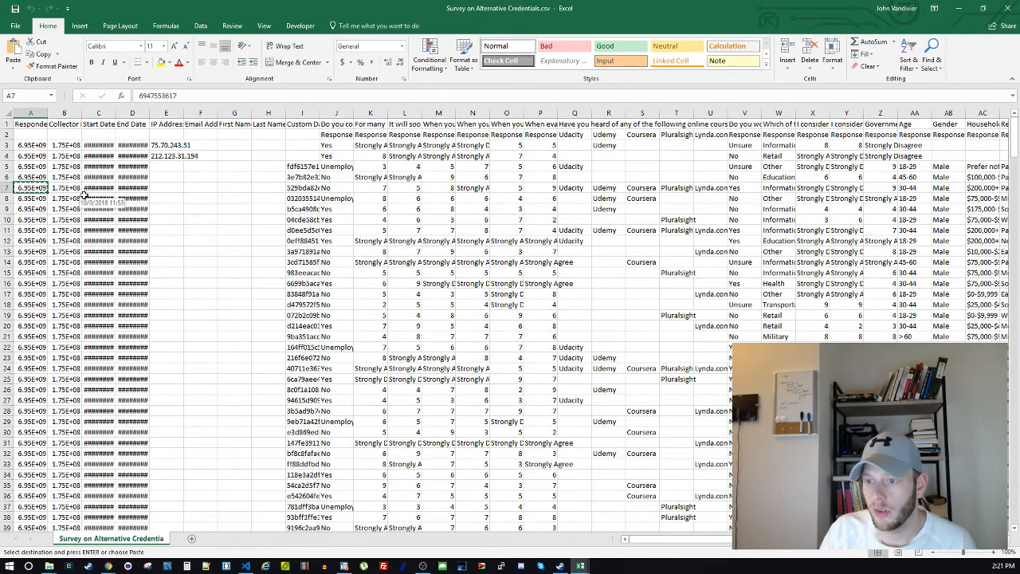
Examine the text answers across row 7 of the exported survey, through to the device type column
key(Right)
key(Right)
key(Right)
key(Right)
key(Right)
key(Right)
key(Right)
key(Right)
key(Right)
key(Right)
key(Right)
key(Right)
key(Right)
key(Right)
key(Right)
key(Right)
key(Right)
key(Right)
key(Right)
key(Right)
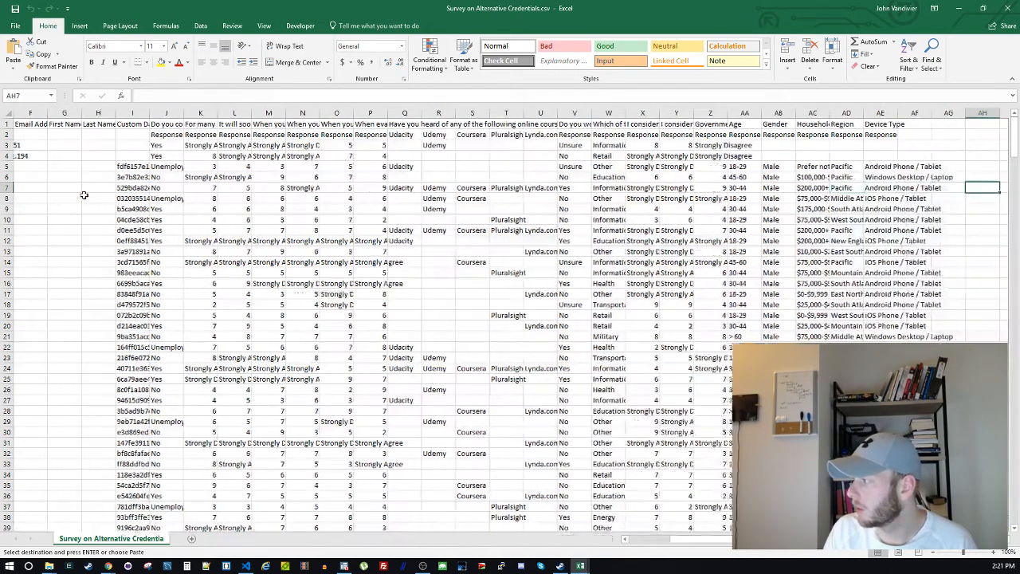
key(Right)
key(Right)
key(Right)
key(Right)
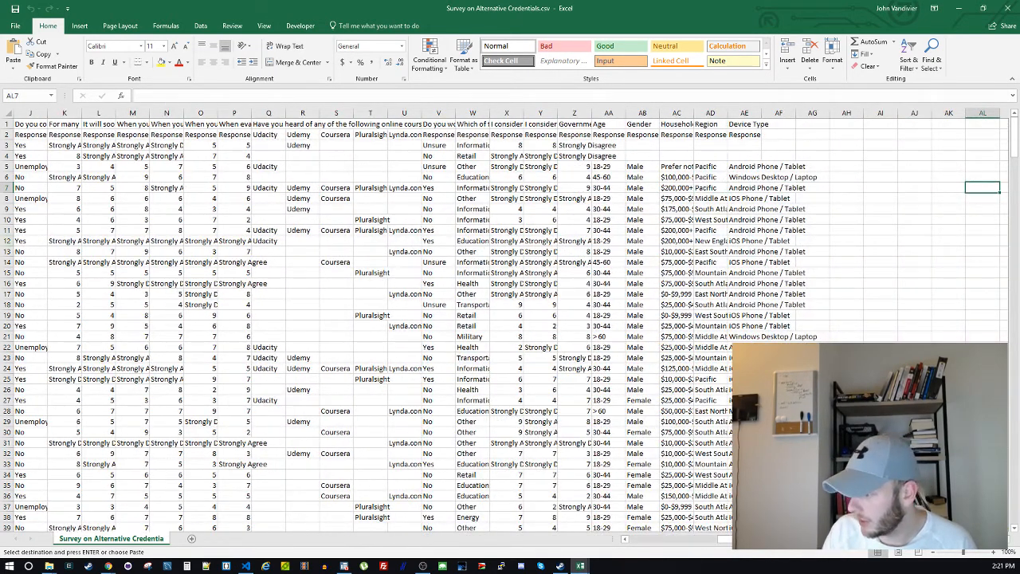
Switch to the survey-on-alternative-credentials-raw.csv workbook and search its sheet for "industry"
mouse_move(581, 562)
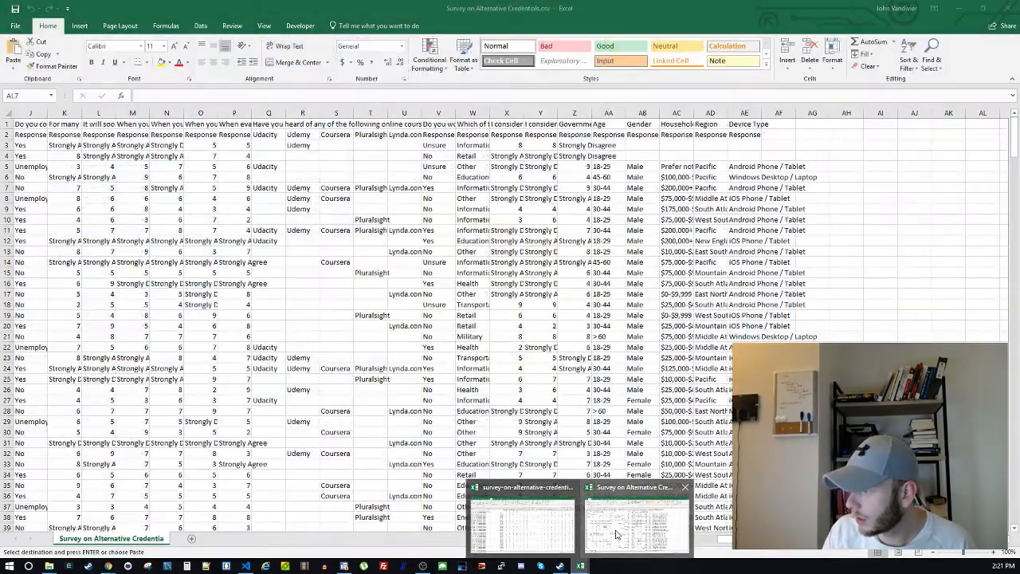
click(522, 522)
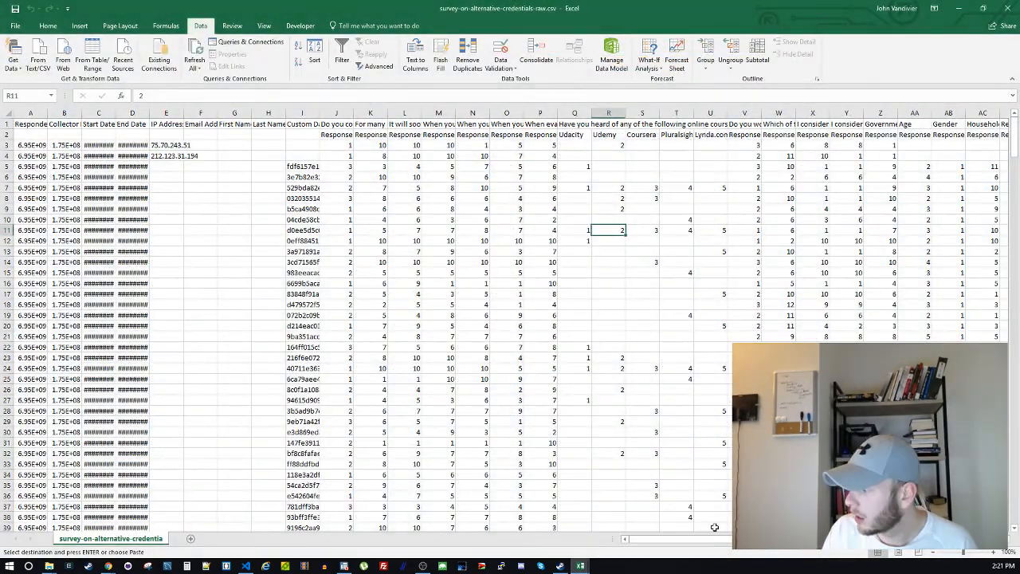
scroll(853, 171, right, 2)
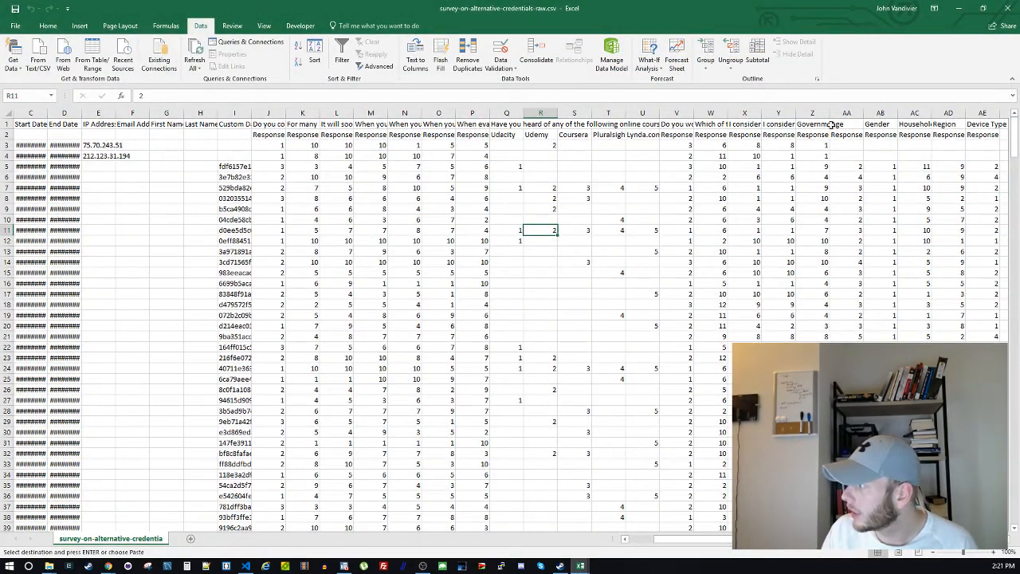
click(768, 162)
key(ctrl+f)
text(indust)
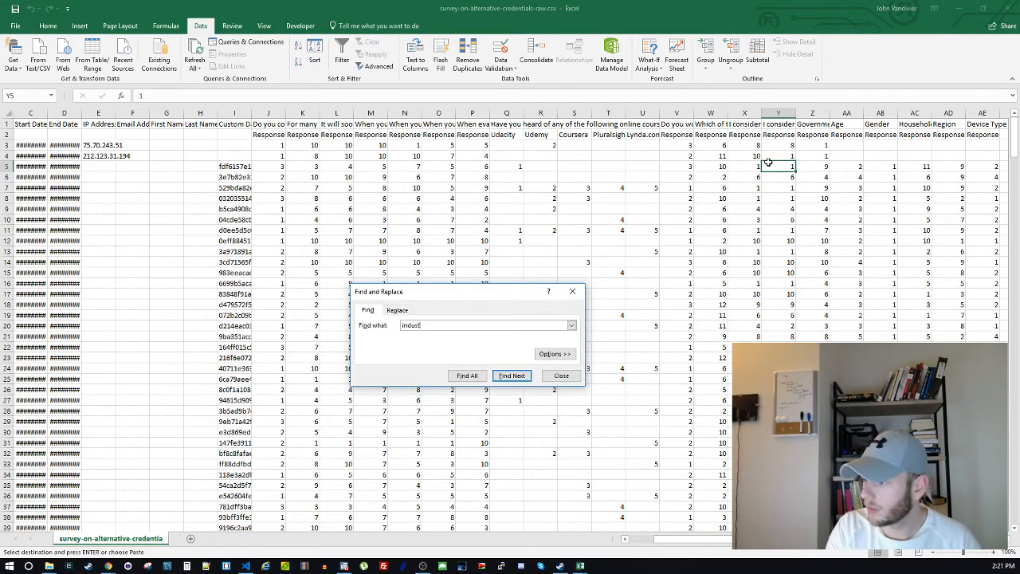
text(ry)
key(Return)
key(Return)
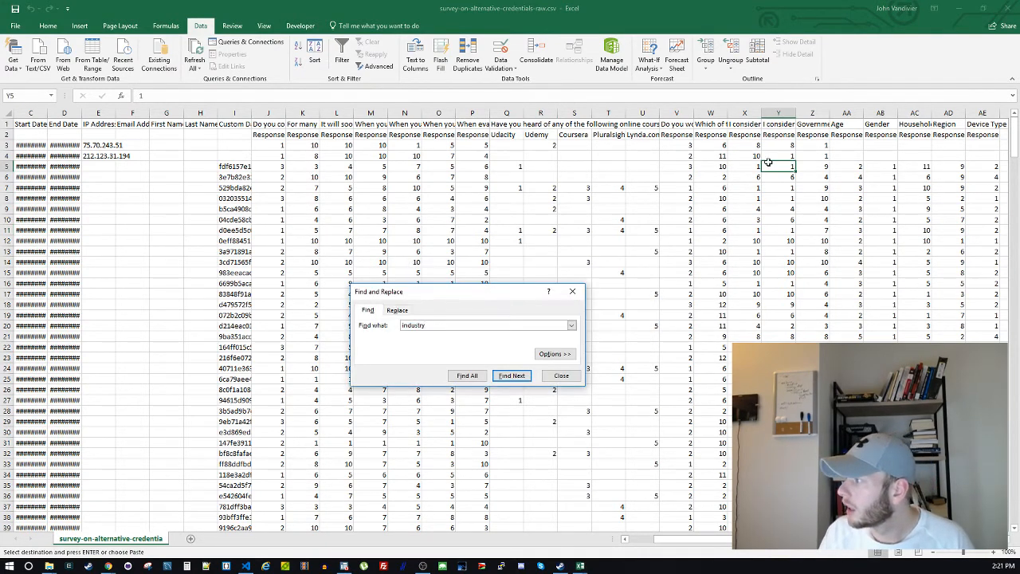
Close the search, read the industry question header in column W, and check the industry code in row 7
key(Escape)
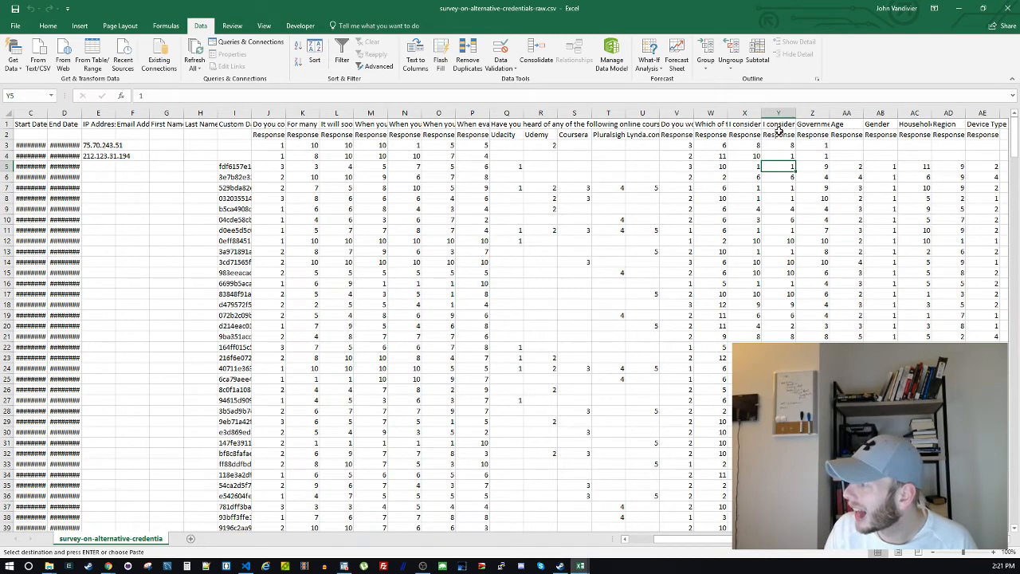
click(752, 128)
click(709, 124)
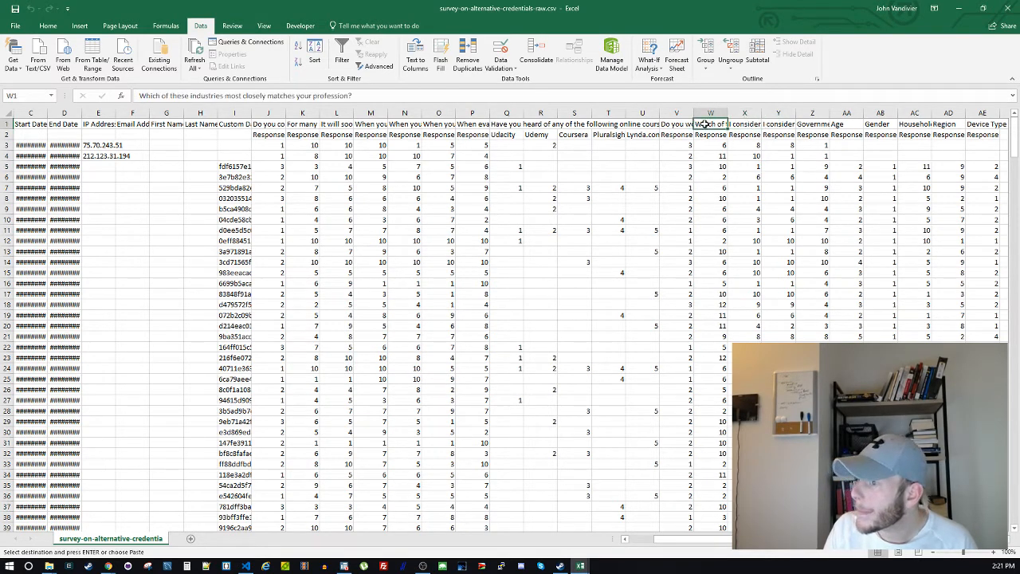
drag(716, 166, 716, 197)
click(720, 188)
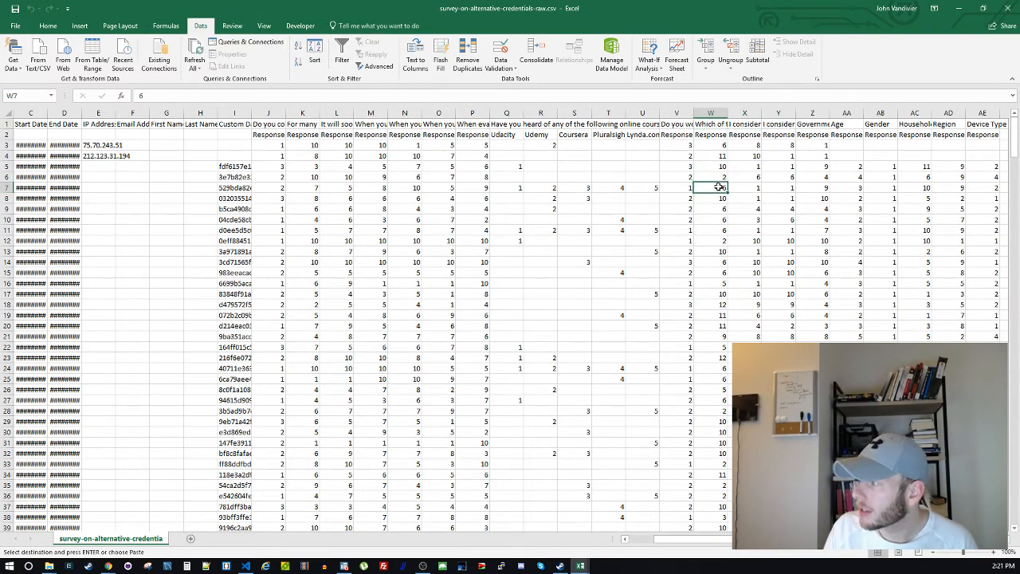
Copy row 7's respondent ID and look it up in the Survey on Alternative Credentials.csv workbook
key(Home)
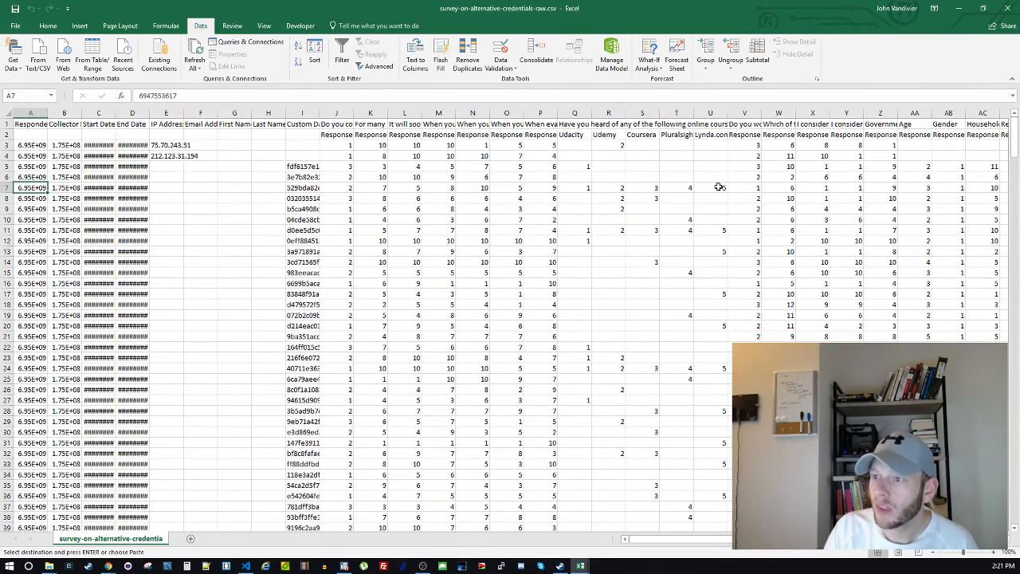
key(ctrl+f)
key(ctrl+v)
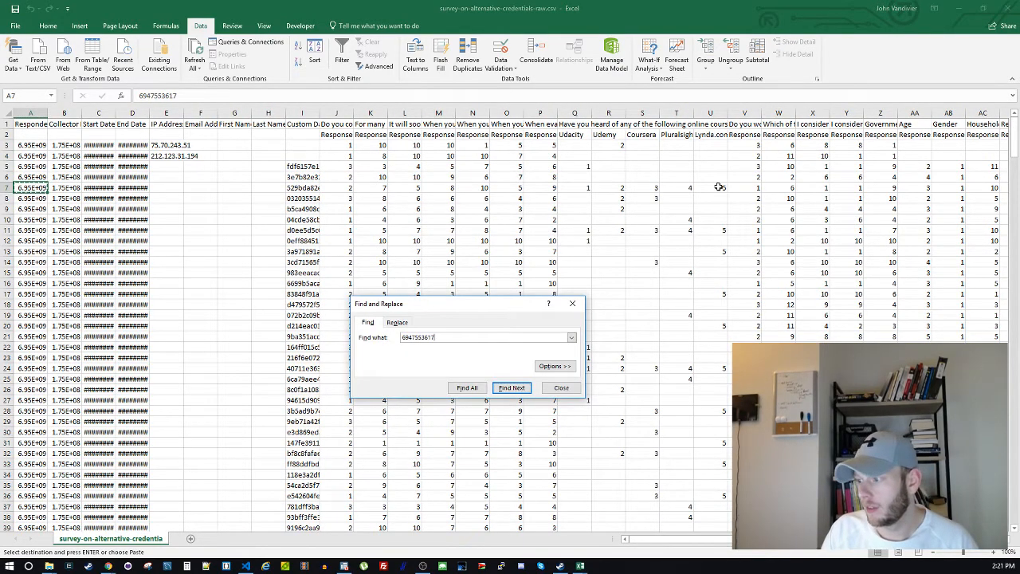
key(Escape)
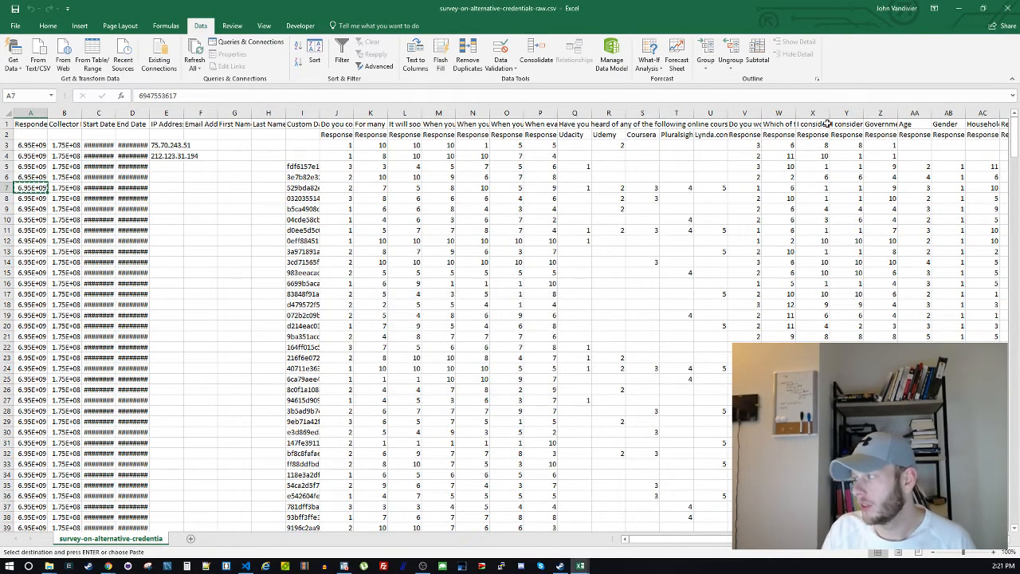
click(959, 5)
key(ctrl+f)
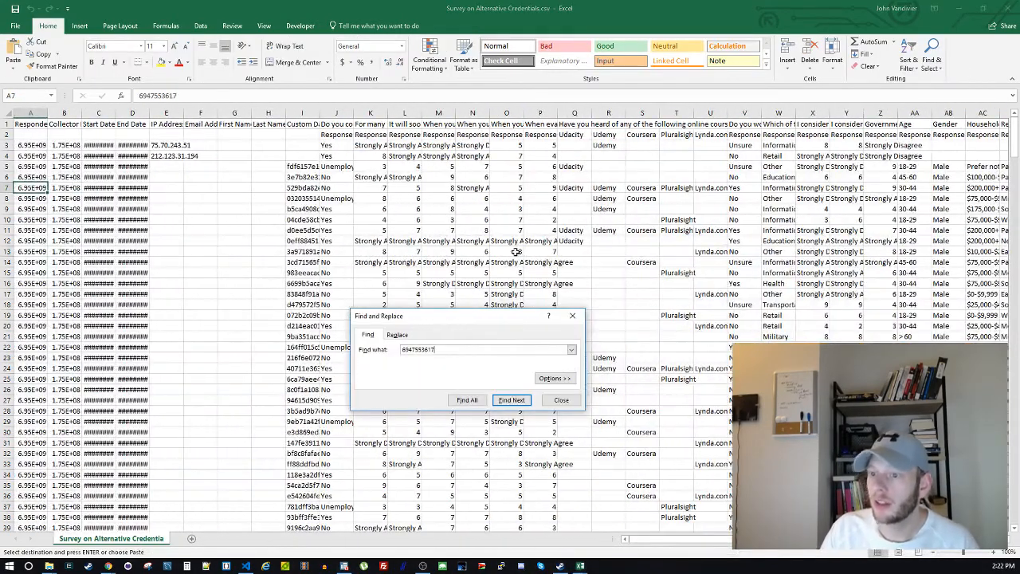
key(Escape)
key(ctrl+f)
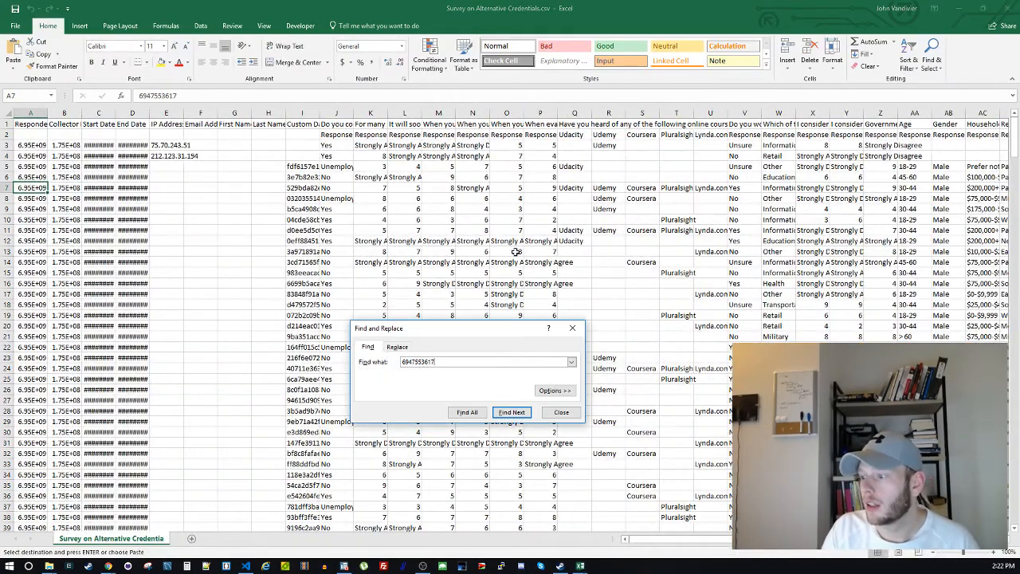
key(Escape)
Move along row 7 of the text-answer survey to the respondent's industry answer in column W
key(Right)
key(Right)
key(Right)
key(Right)
key(Right)
key(Right)
key(Right)
key(Right)
key(Right)
key(Right)
key(Right)
key(Right)
key(Right)
key(Right)
key(Right)
key(Right)
key(Right)
key(Right)
key(Right)
key(Right)
key(Right)
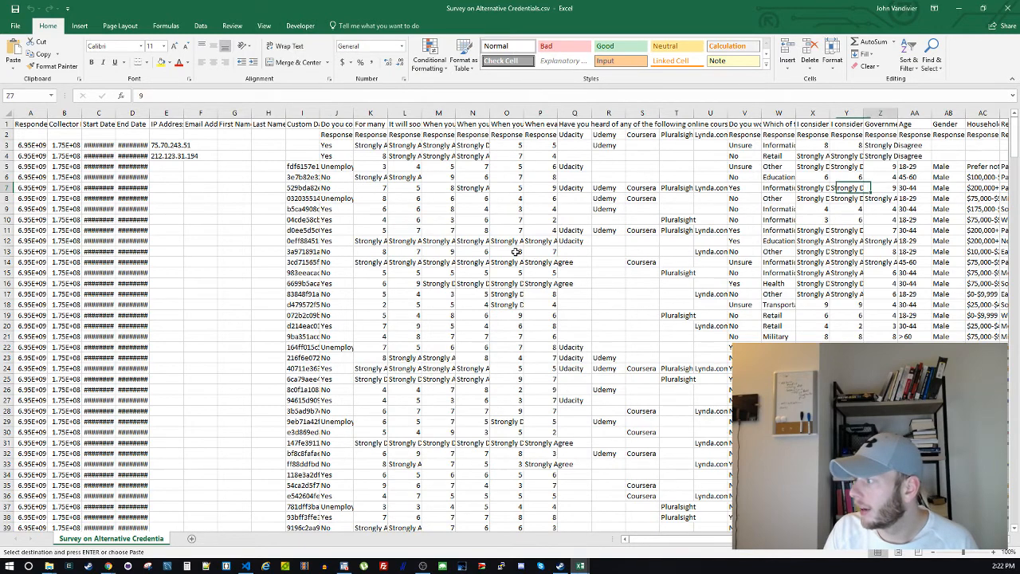
key(Left)
key(Left)
key(Left)
key(Left)
key(Left)
key(Left)
key(Left)
key(Left)
key(Left)
key(Left)
key(Left)
key(Left)
key(Left)
key(Left)
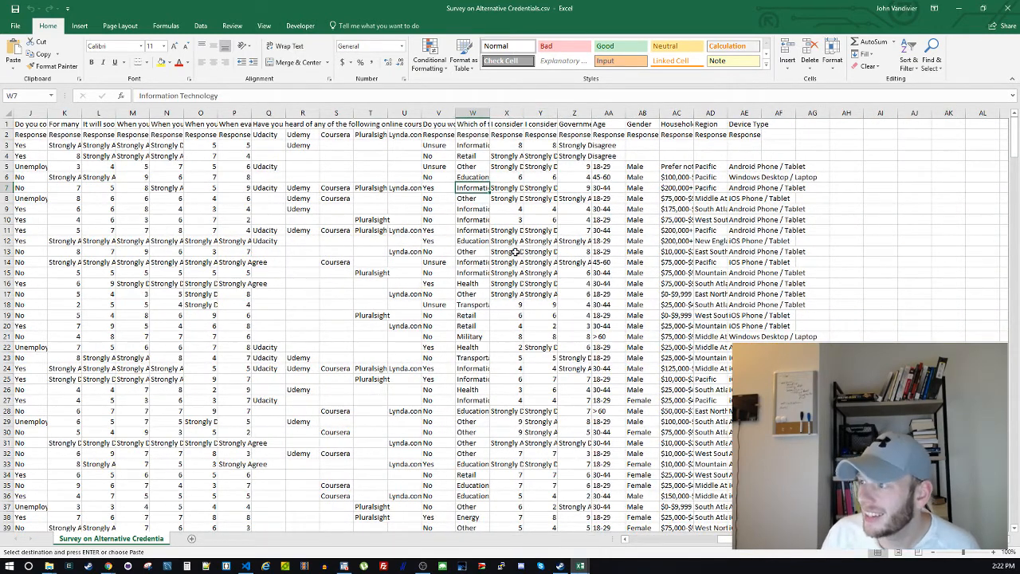
Read column W's header question and return to the industry answer in row 7
key(Up)
key(Up)
key(Up)
key(Up)
key(Up)
key(Up)
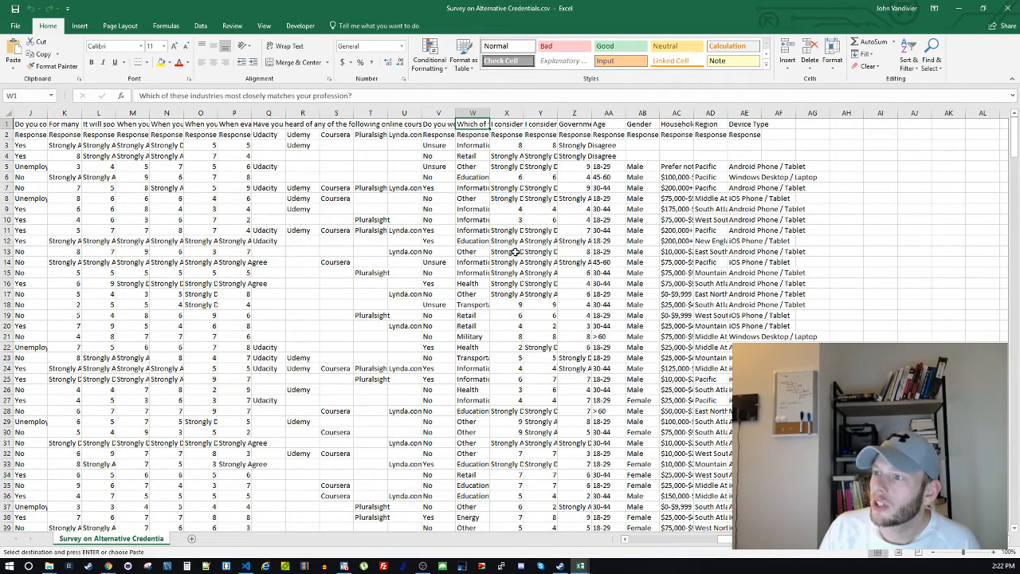
key(Down)
key(Down)
key(Down)
key(Down)
key(Down)
key(Down)
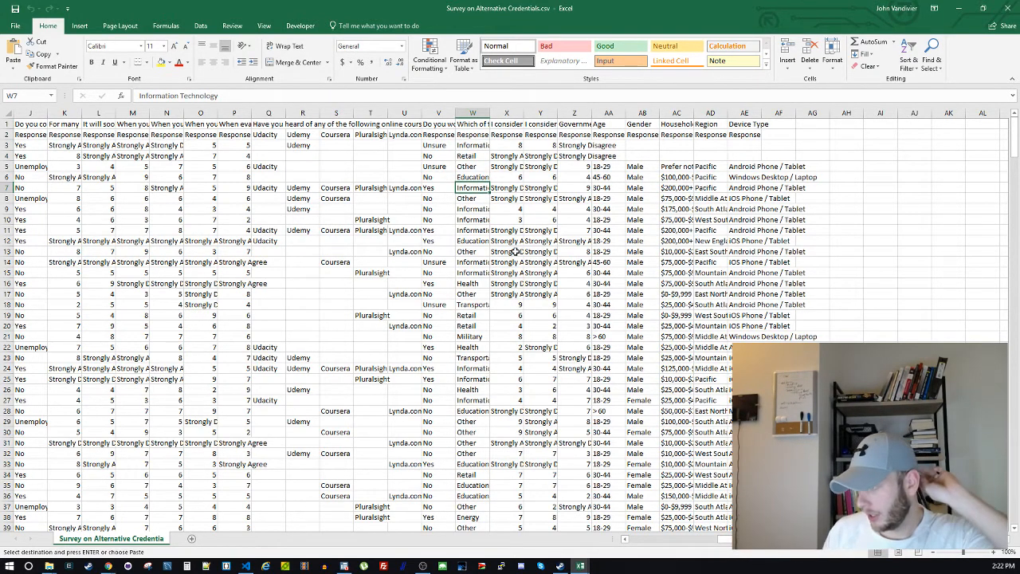
Close the Survey on Alternative Credentials.csv workbook, move the CSV folder window aside, and switch to Visual Studio Code
click(1008, 9)
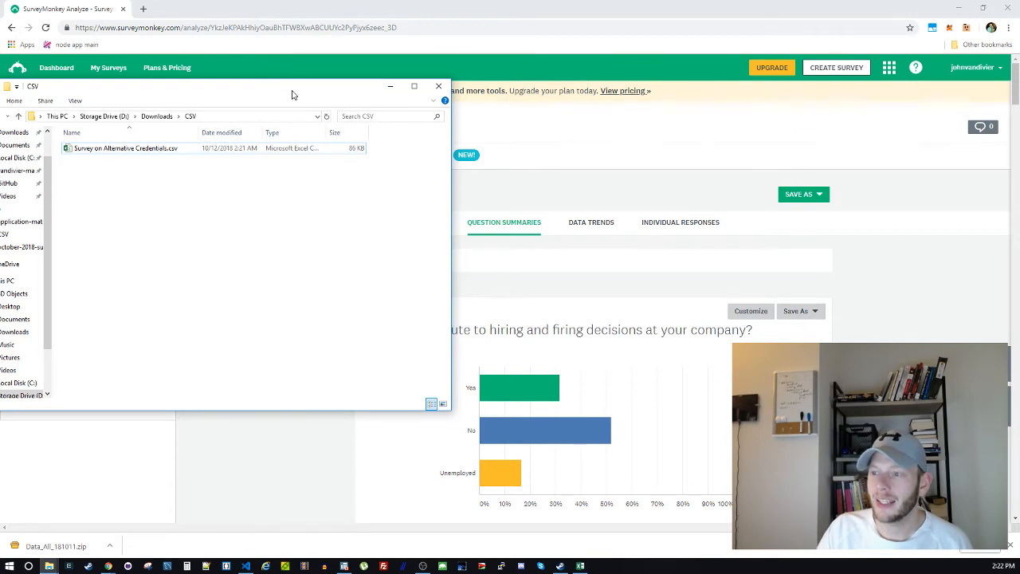
drag(293, 93, 0, 93)
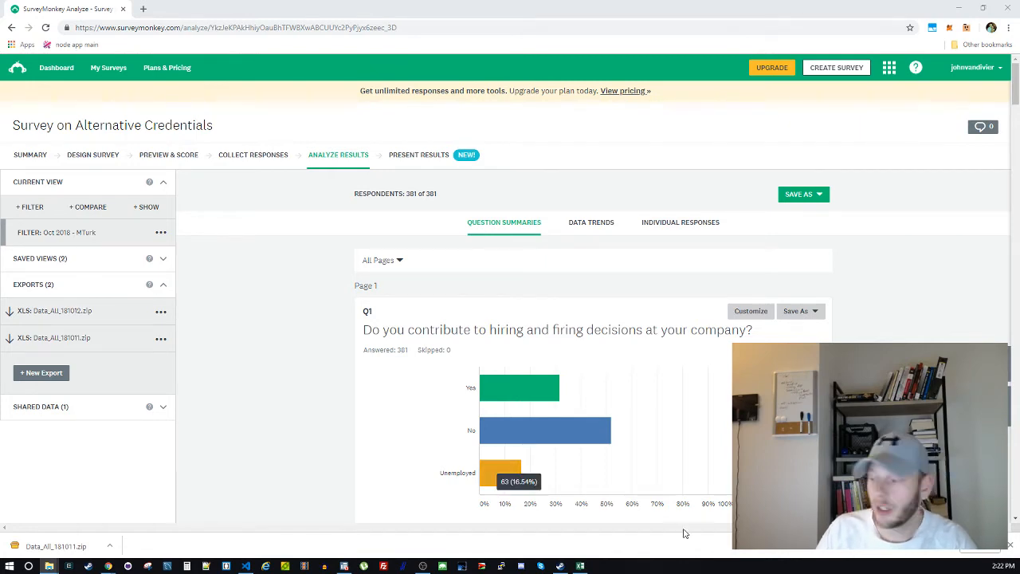
click(246, 565)
Review the industry variables listed in the voiq1weak regression, leaving its last edit in place
key(ctrl+z)
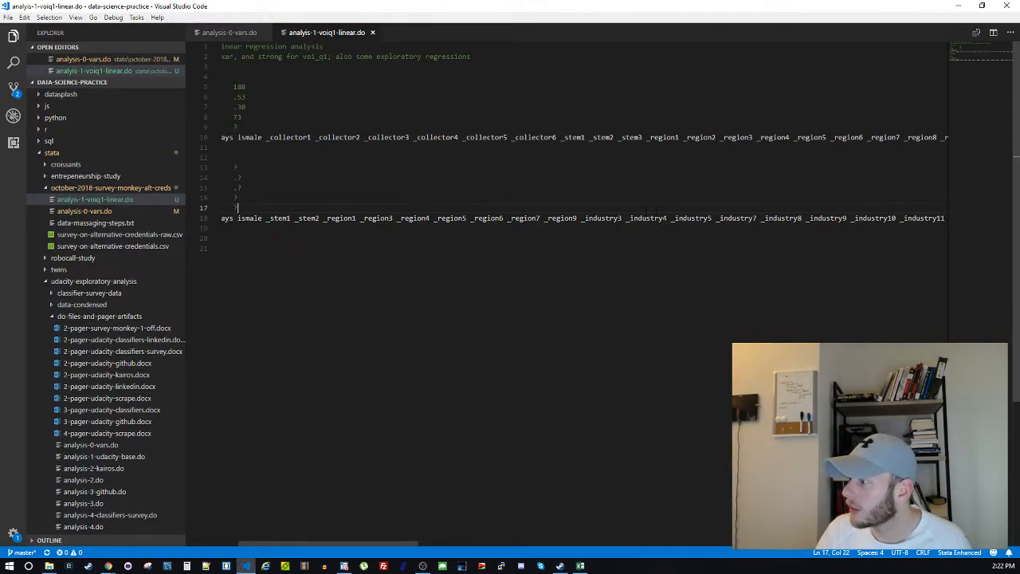
key(ctrl+y)
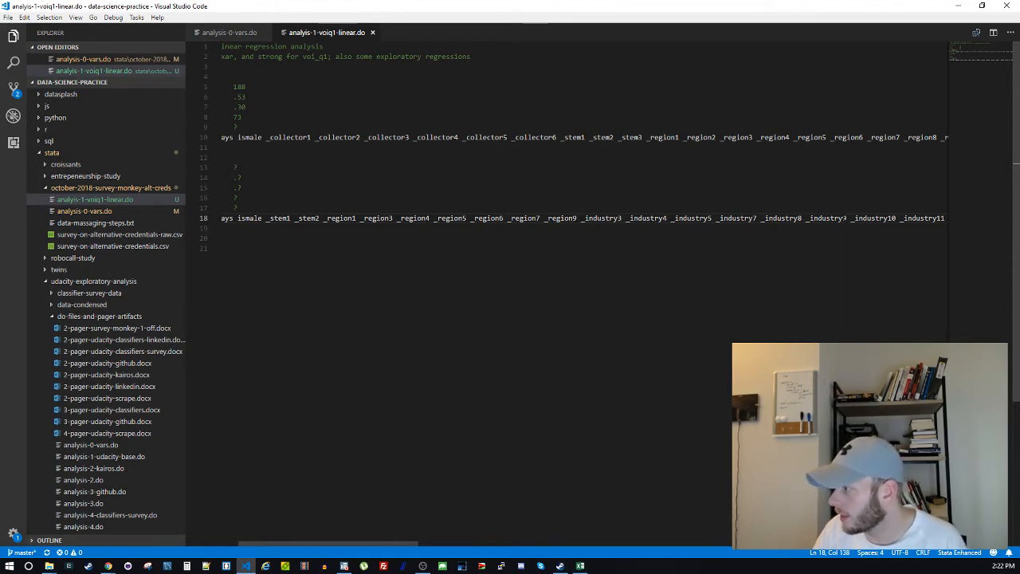
drag(388, 545, 409, 547)
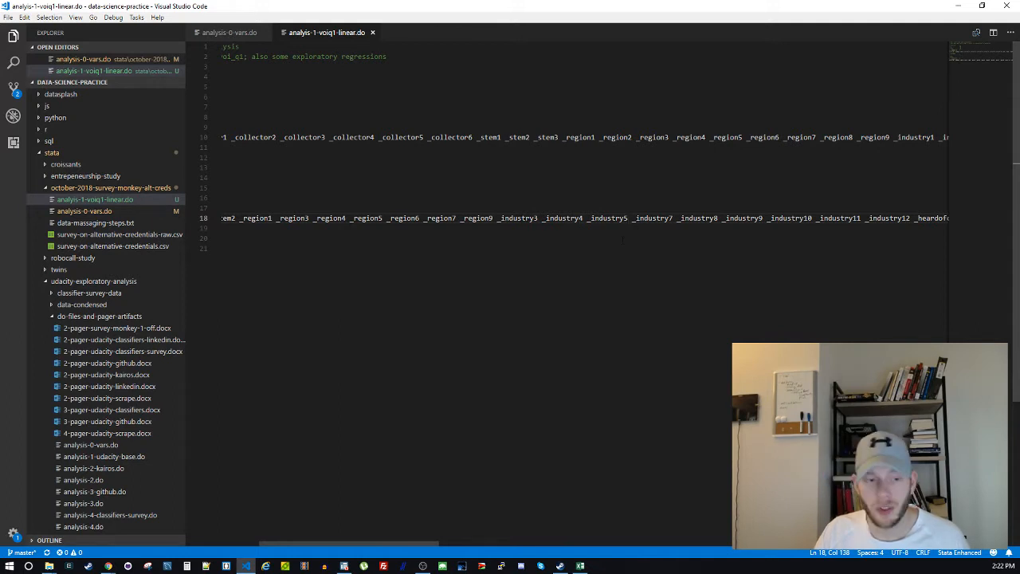
click(571, 307)
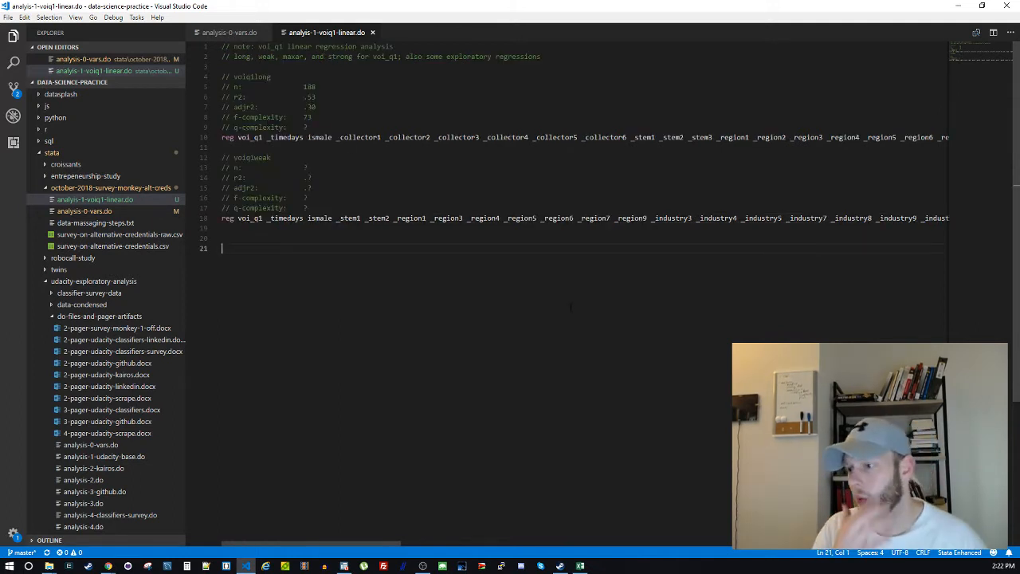
key(Up)
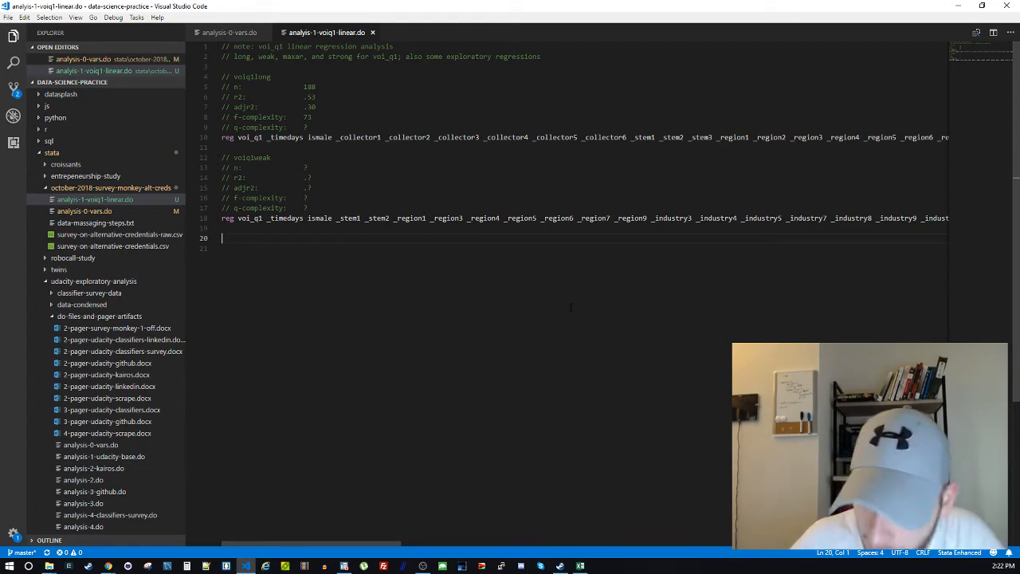
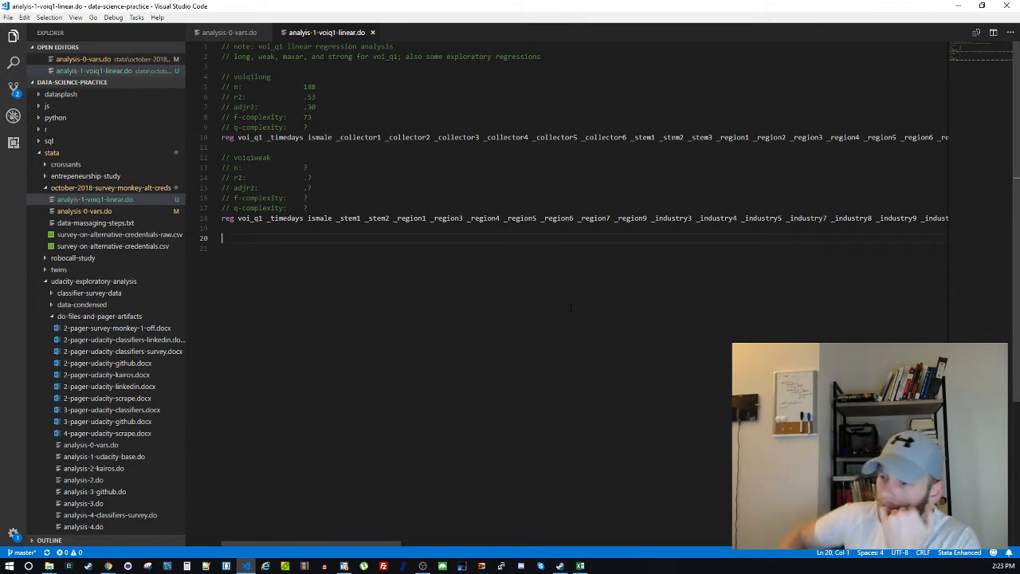
key(Down)
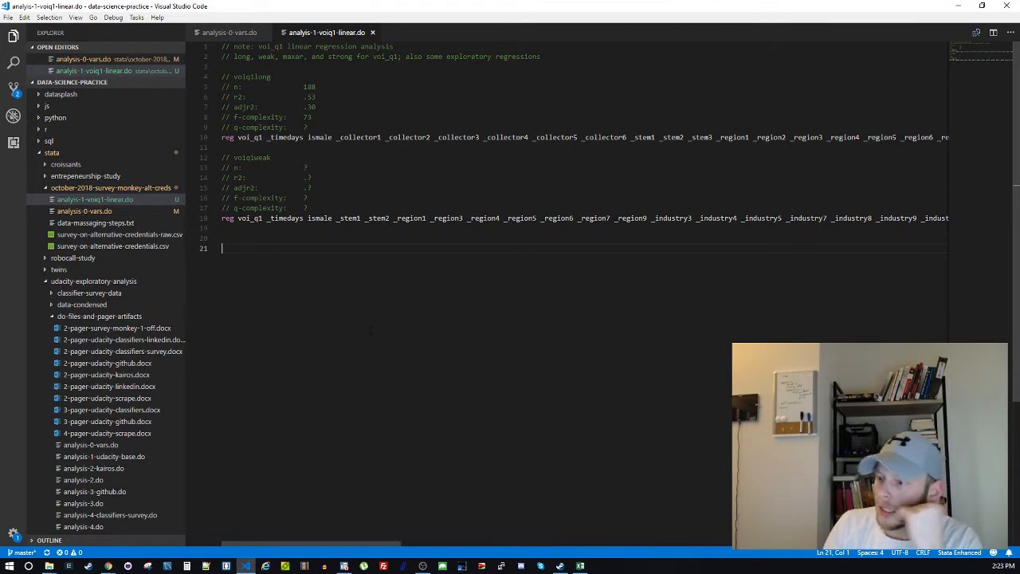
Copy the full voiq1weak regression command from line 18 and run it in Stata
click(299, 217)
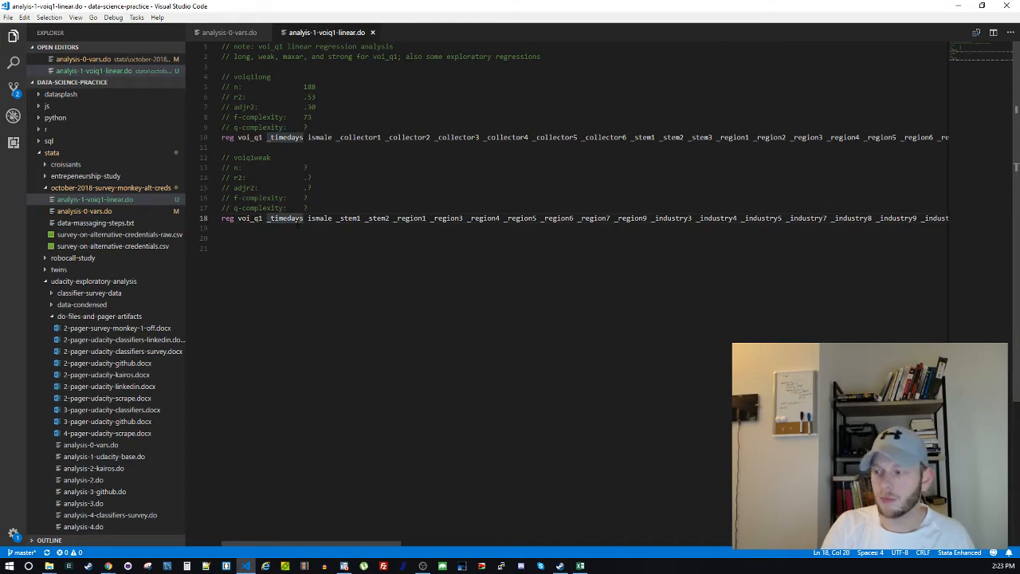
key(End)
key(shift+Home)
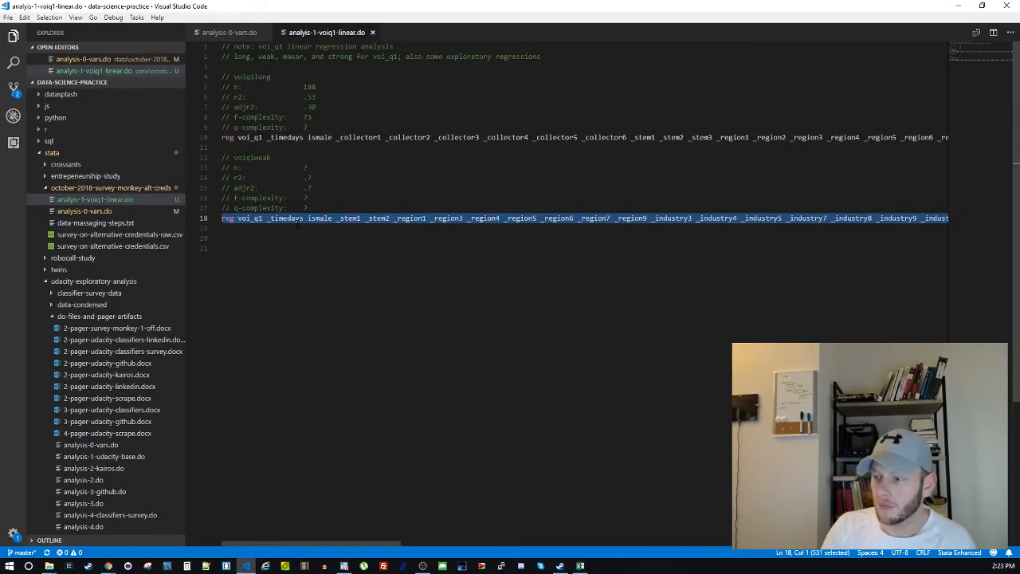
click(336, 353)
click(344, 566)
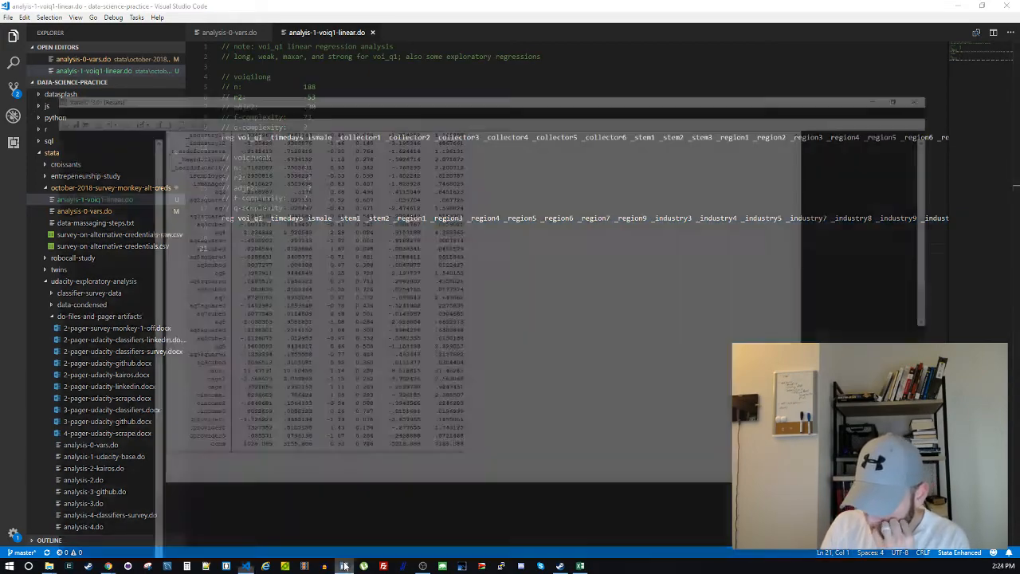
click(301, 514)
key(ctrl+a)
key(ctrl+v)
key(Return)
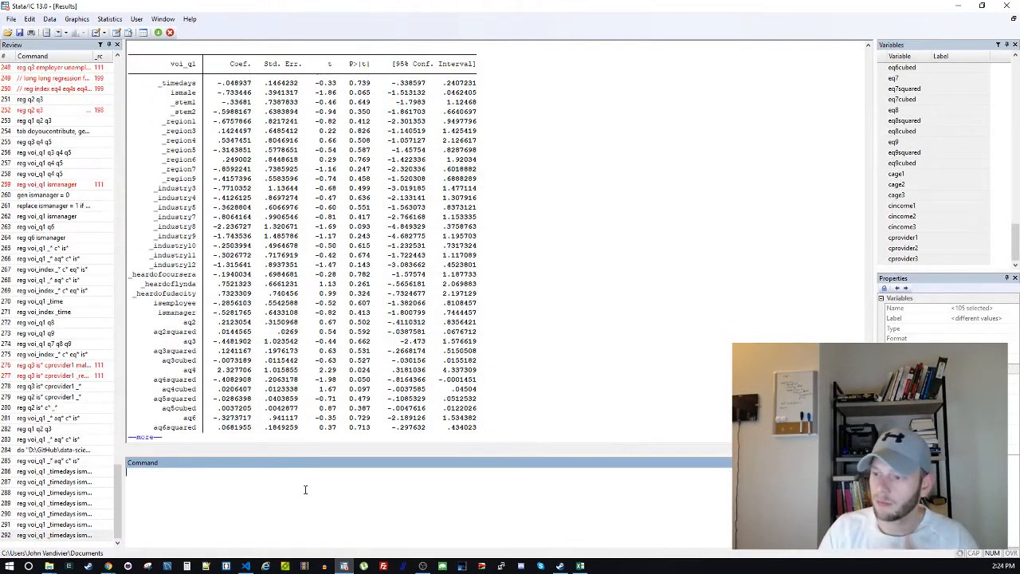
Compare the p-values across the regression output and mark the _region3 variable
key(space)
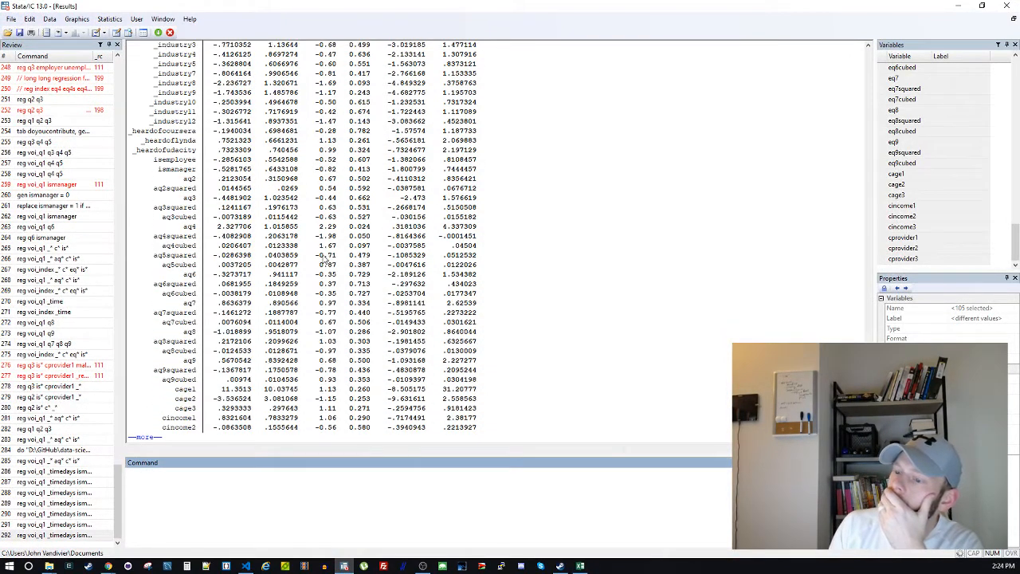
scroll(325, 260, up, 12)
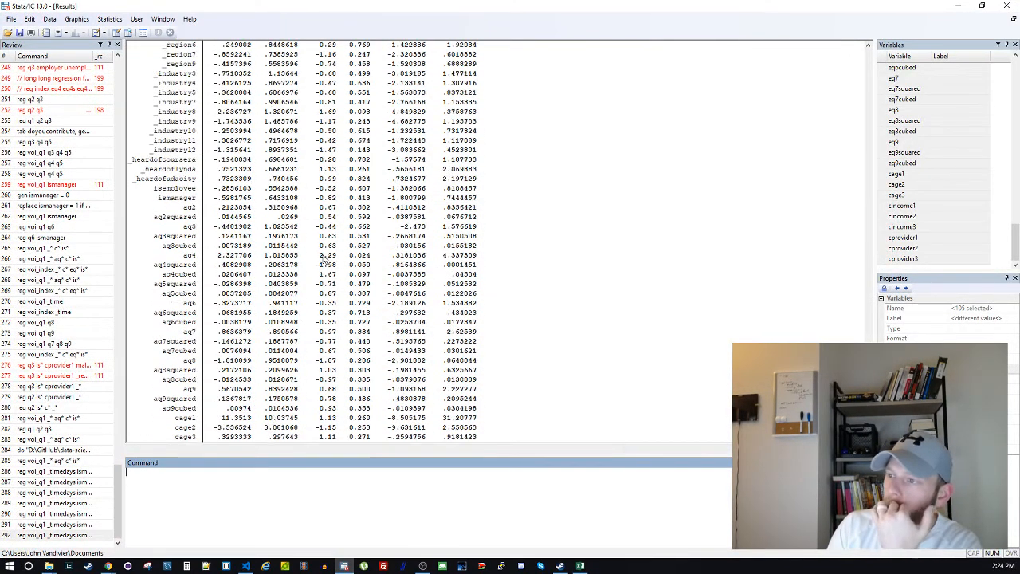
scroll(326, 261, up, 2)
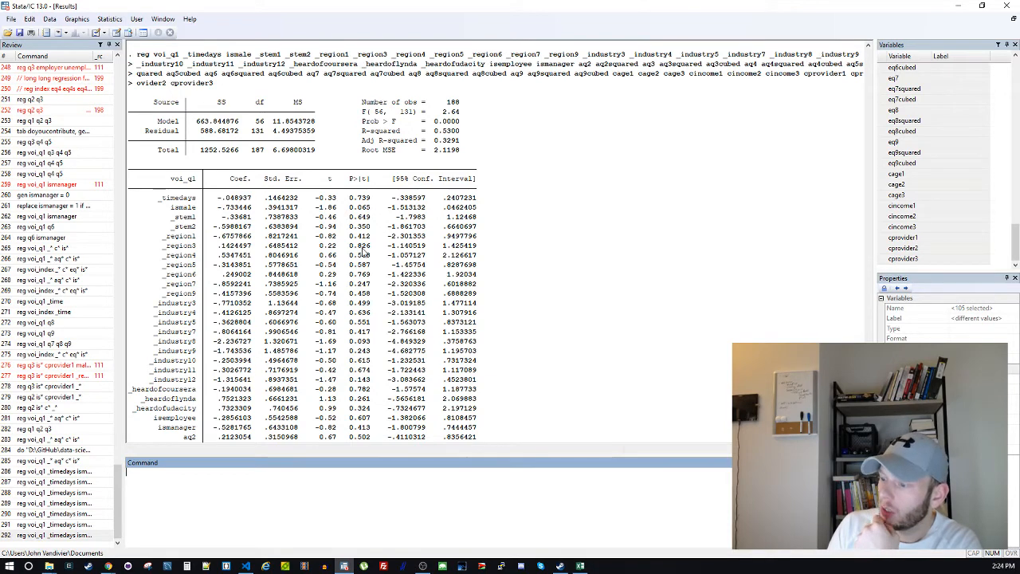
scroll(363, 254, down, 5)
scroll(362, 253, down, 8)
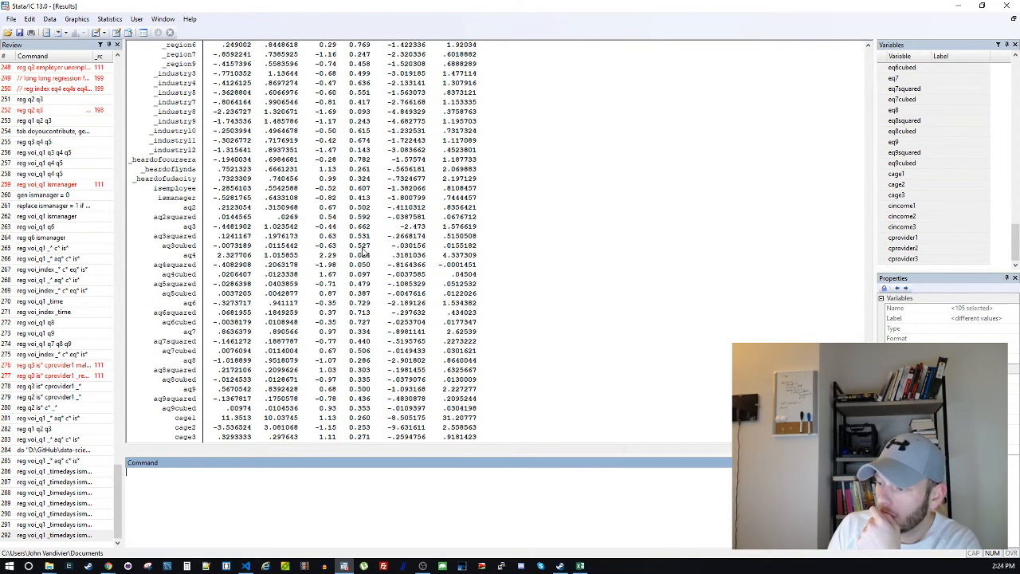
scroll(362, 254, up, 3)
scroll(363, 254, up, 6)
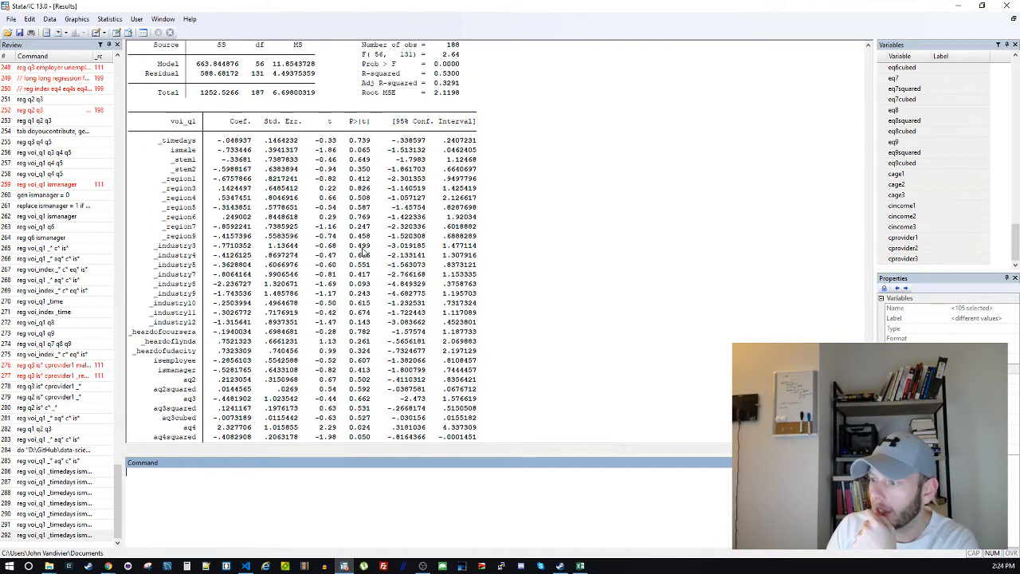
drag(373, 191, 169, 192)
double_click(169, 191)
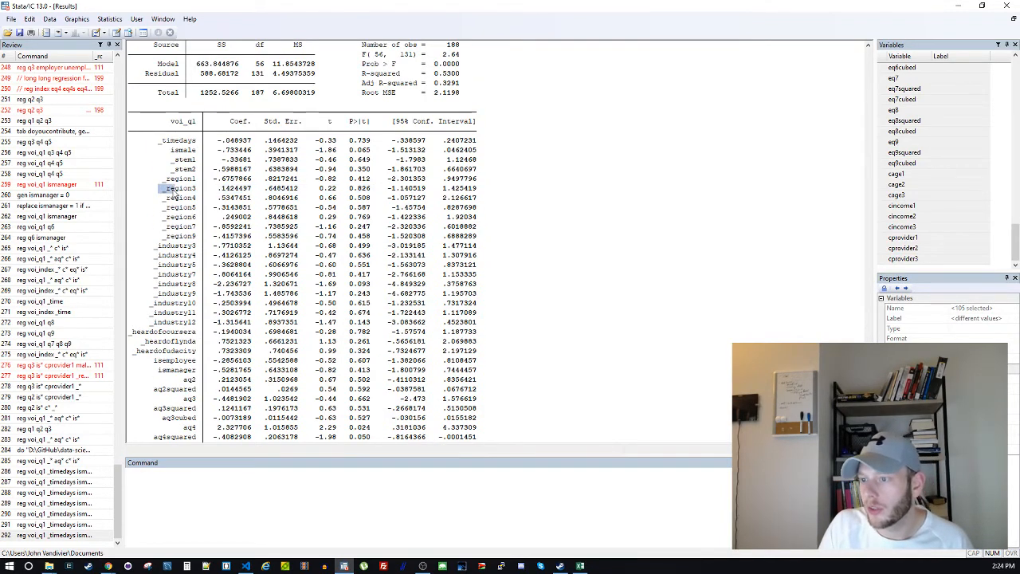
Return to the do-file and remove _region3 from the voiq1weak regression command
click(344, 568)
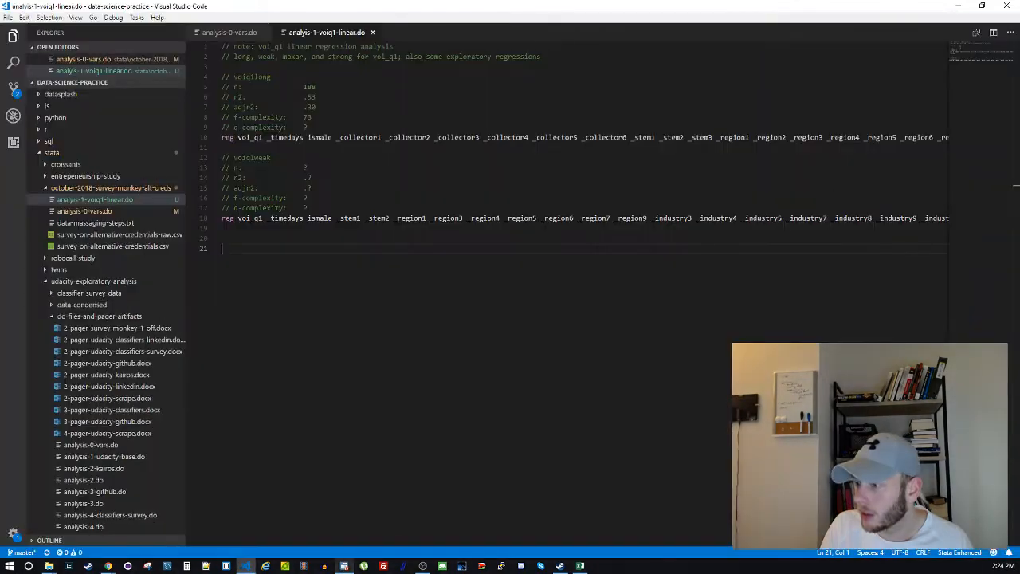
double_click(452, 220)
key(BackSpace)
key(BackSpace)
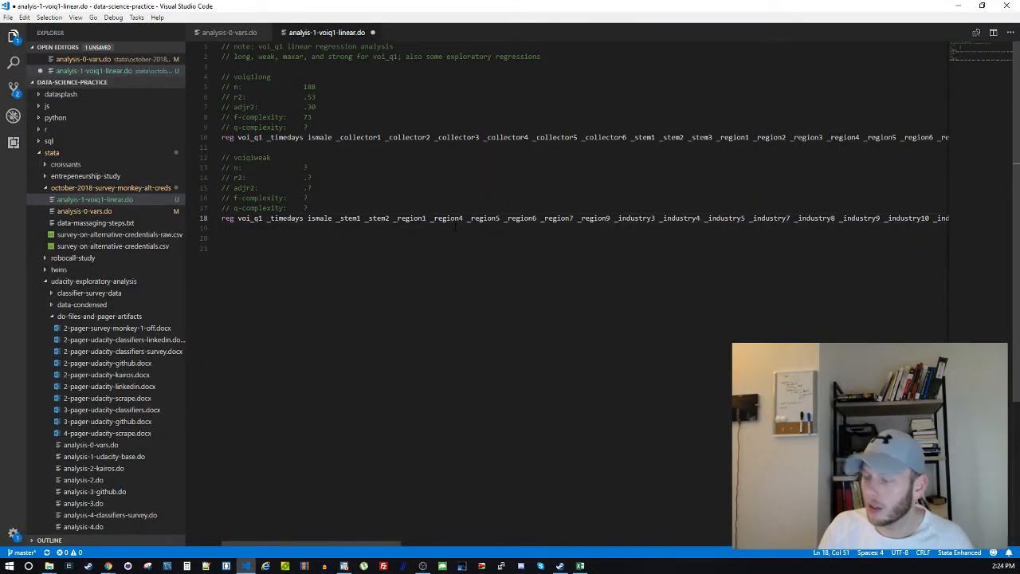
Copy the full voiq1weak regression command from line 18, save the do-file and run the command in Stata
key(End)
key(shift+Home)
key(ctrl+x)
key(ctrl+z)
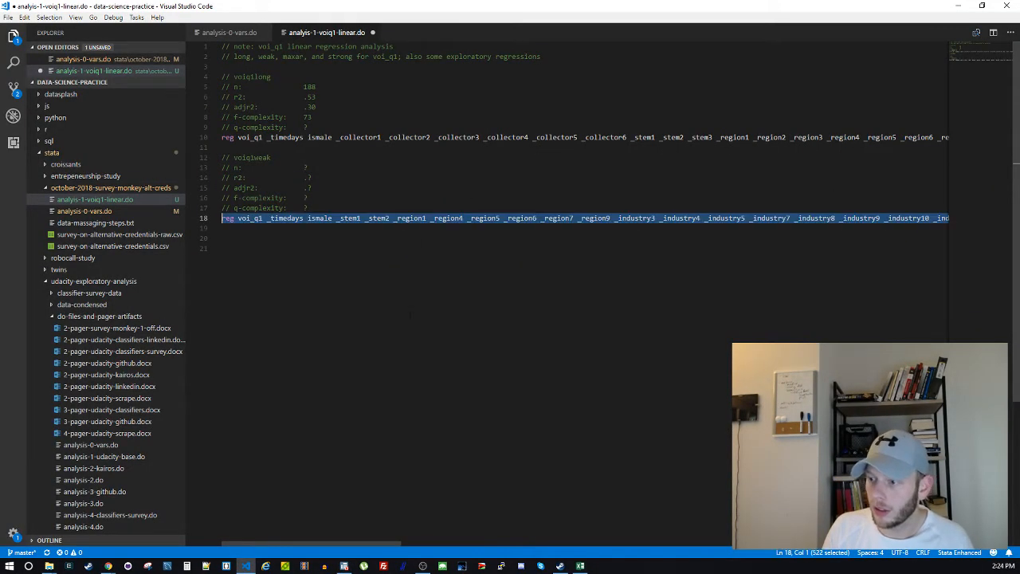
click(410, 314)
key(ctrl+s)
click(344, 566)
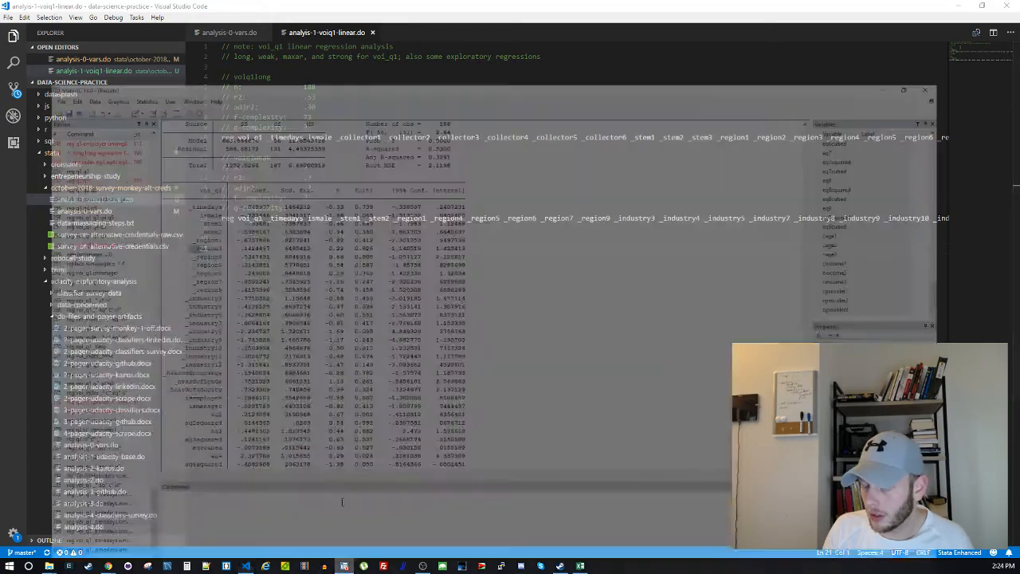
key(ctrl+v)
key(Return)
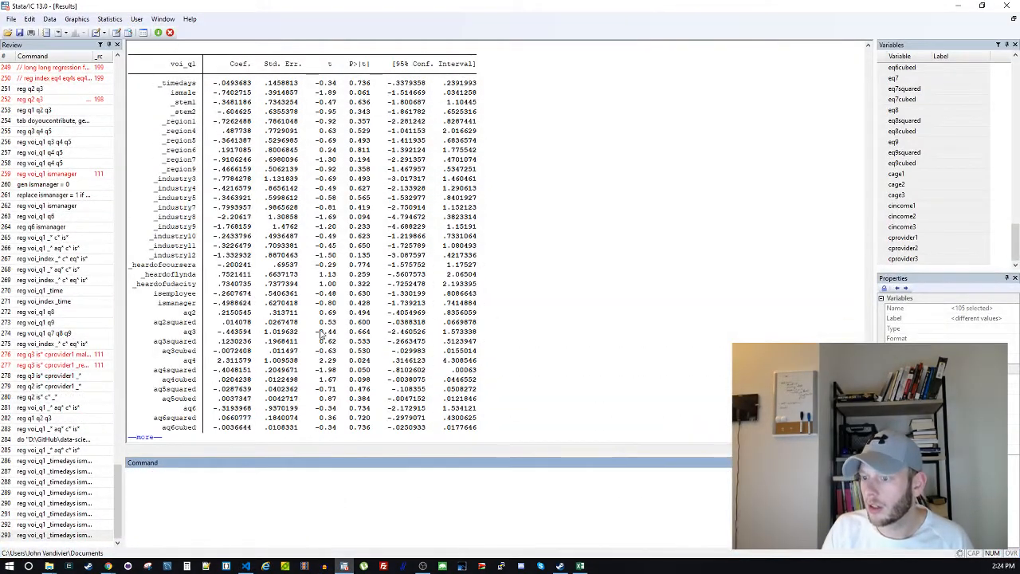
Compare the p-values of all variables in the new regression output and mark the _region6 row
scroll(328, 303, up, 5)
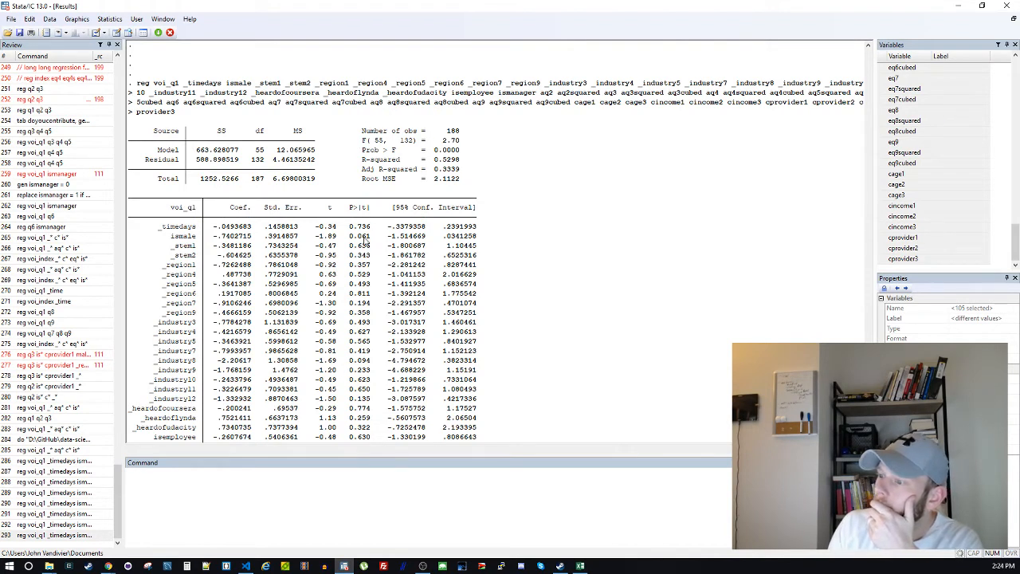
scroll(365, 291, down, 6)
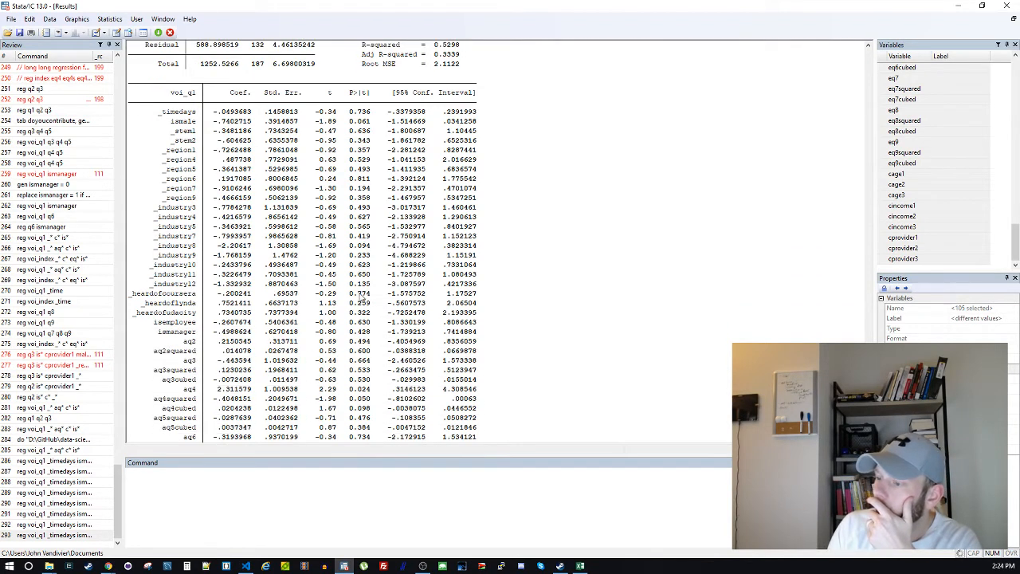
scroll(363, 297, down, 4)
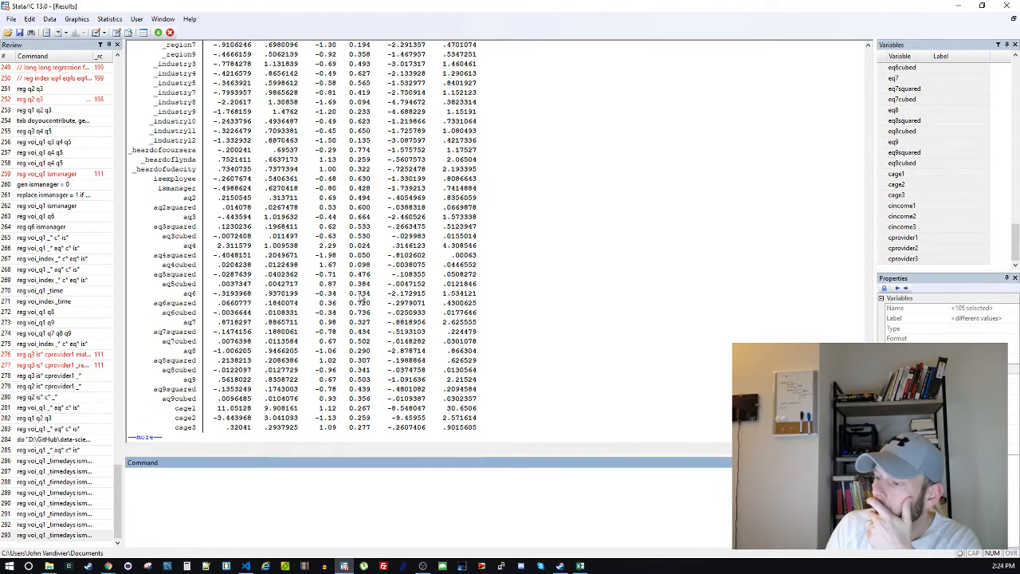
scroll(363, 297, down, 5)
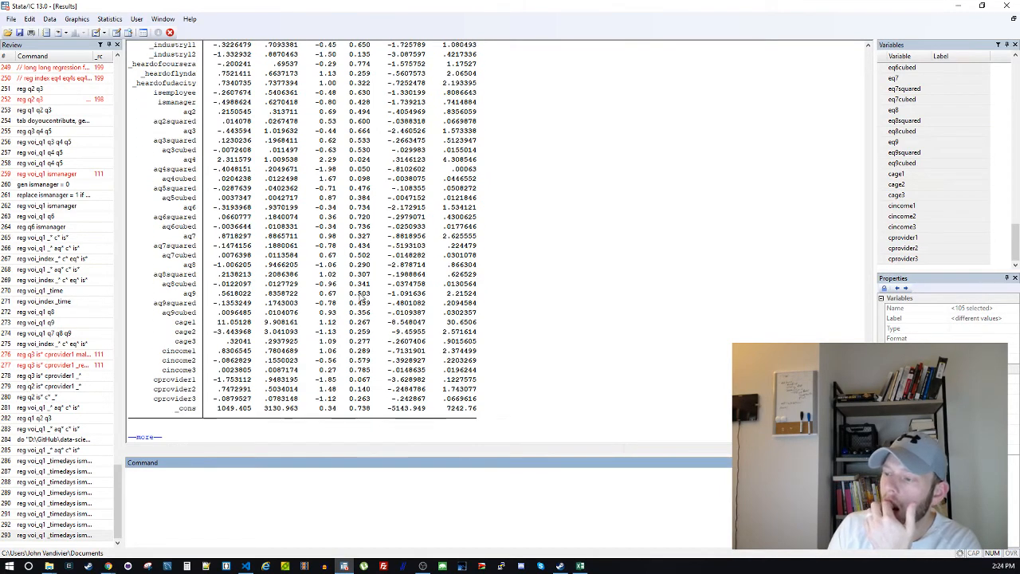
scroll(363, 297, up, 3)
scroll(362, 297, up, 4)
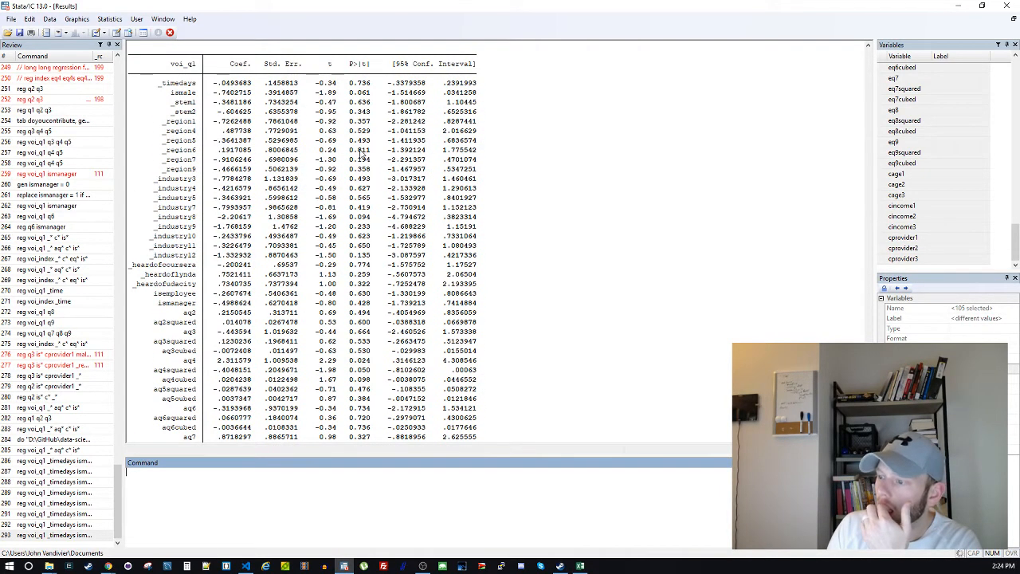
drag(376, 154, 197, 156)
Return to the do-file and remove _region6 from the voiq1weak regression command
click(343, 564)
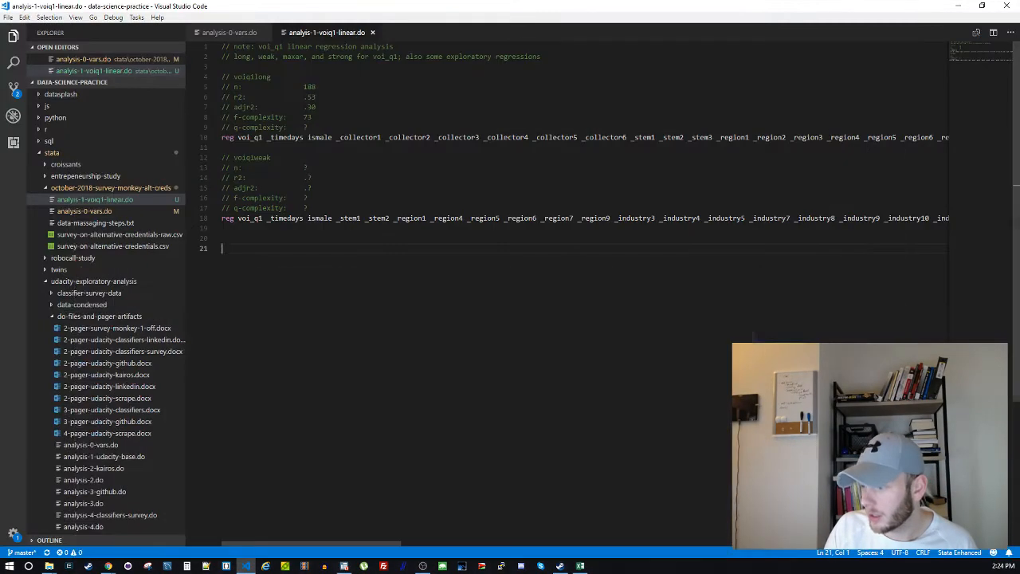
double_click(522, 218)
key(BackSpace)
key(BackSpace)
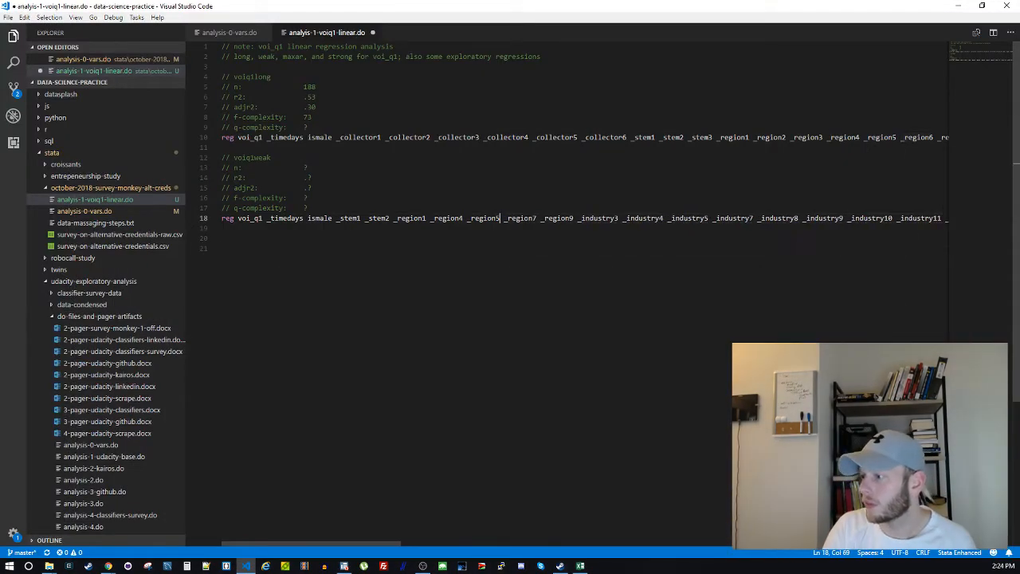
Copy the shortened voiq1weak regression command without _region6, keeping it in the do-file, and run it in Stata
key(End)
key(shift+Home)
key(ctrl+x)
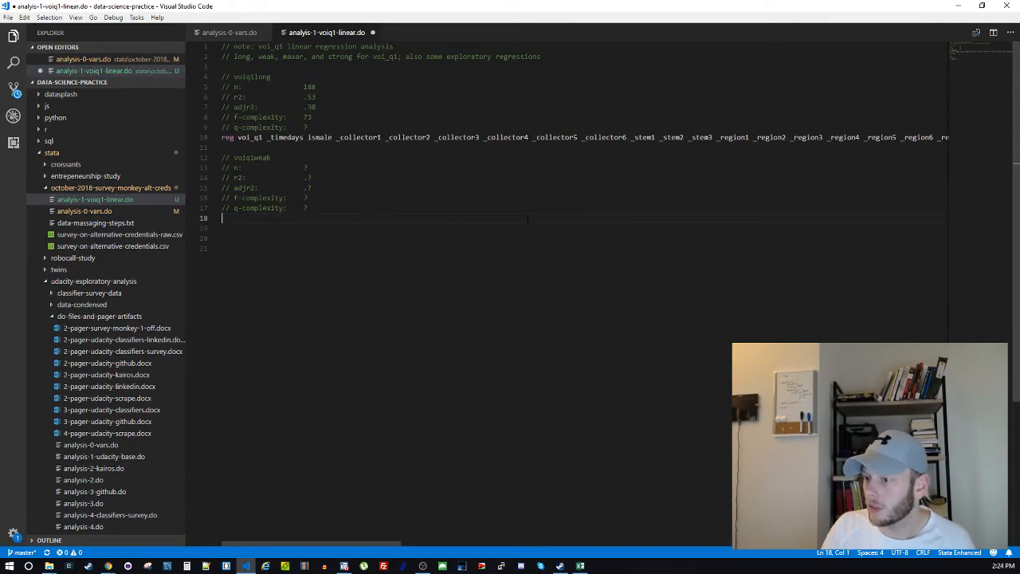
key(ctrl+z)
click(344, 566)
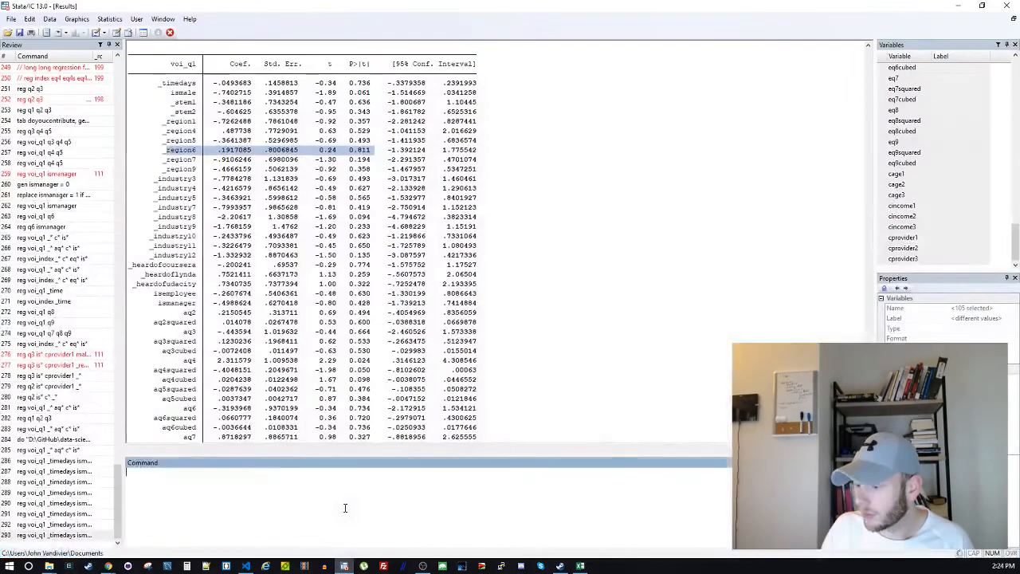
click(346, 506)
key(ctrl+v)
key(Return)
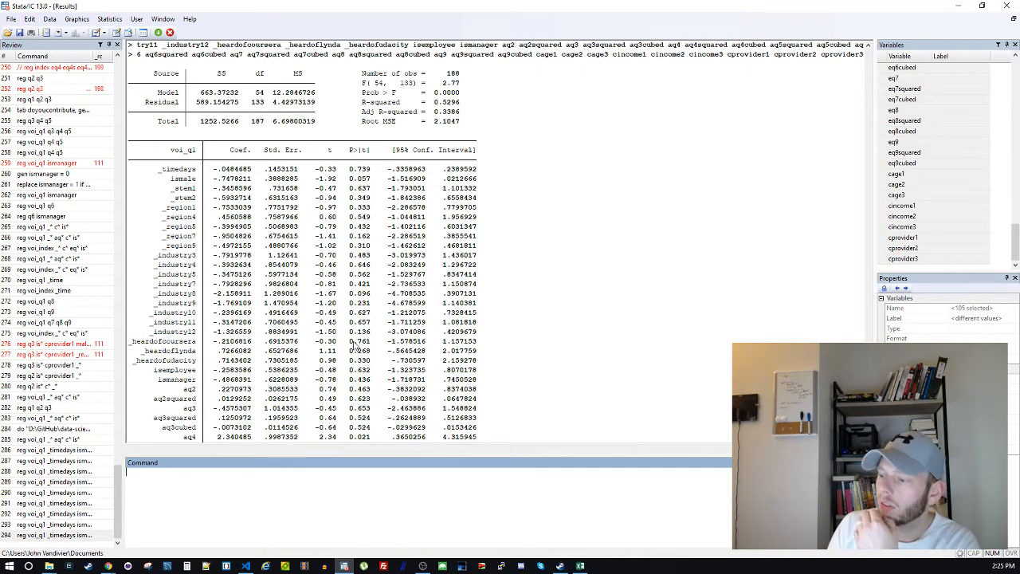
Go through the p-values down to the end of the regression output and mark the cincome3 row
scroll(356, 345, down, 2)
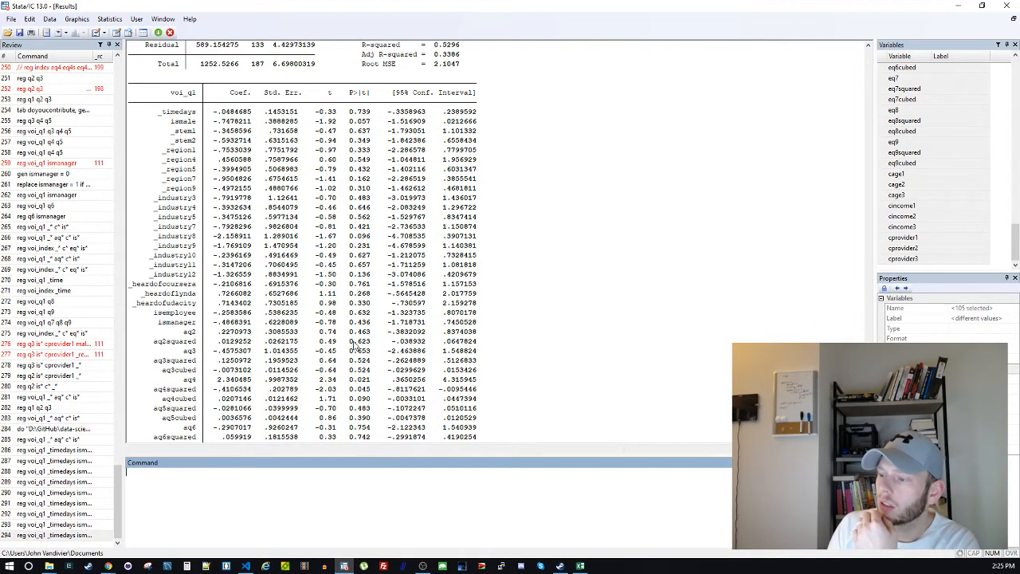
scroll(356, 345, down, 1)
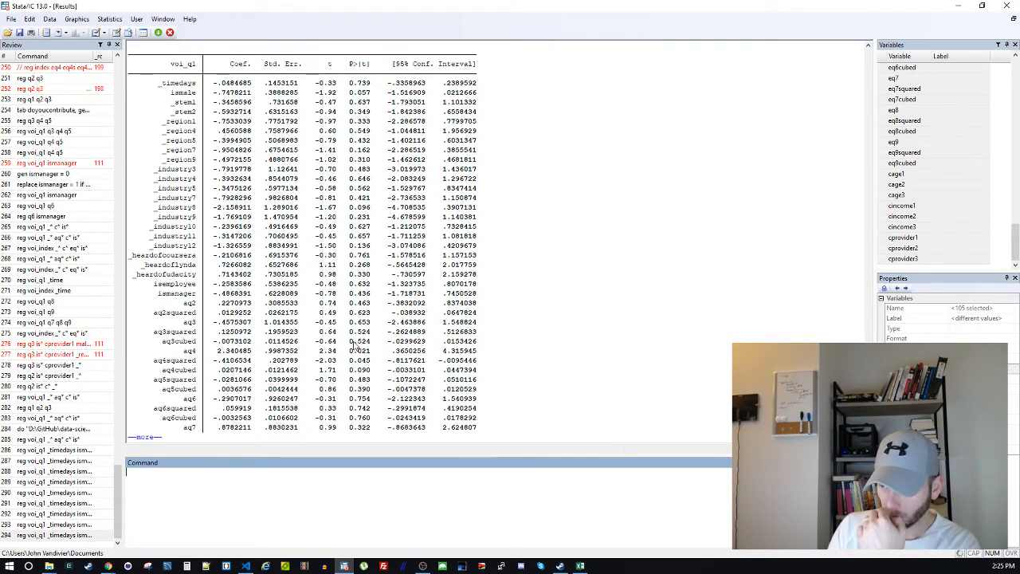
scroll(356, 345, down, 3)
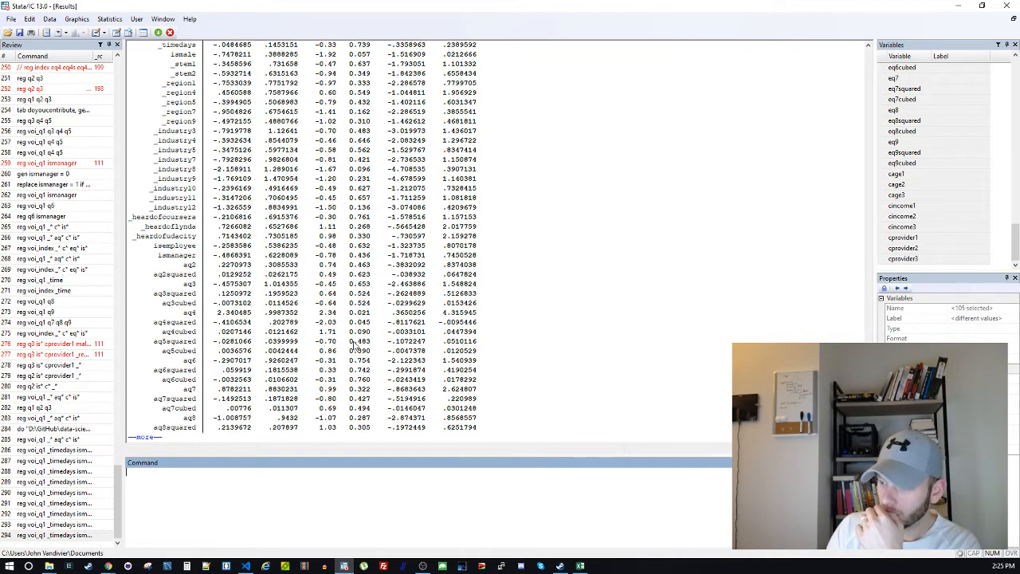
scroll(357, 345, down, 3)
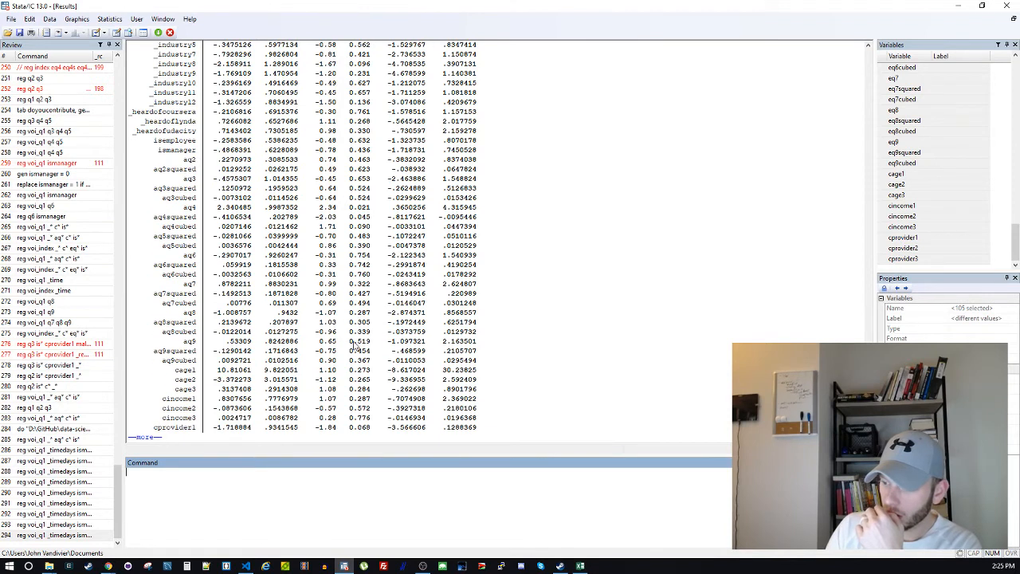
key(Return)
key(Return)
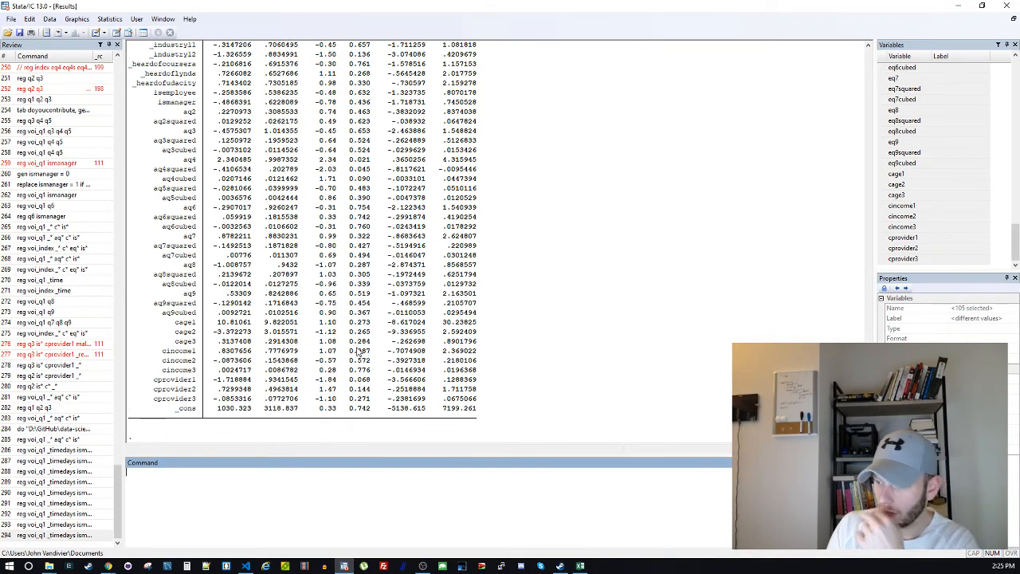
drag(372, 371, 163, 376)
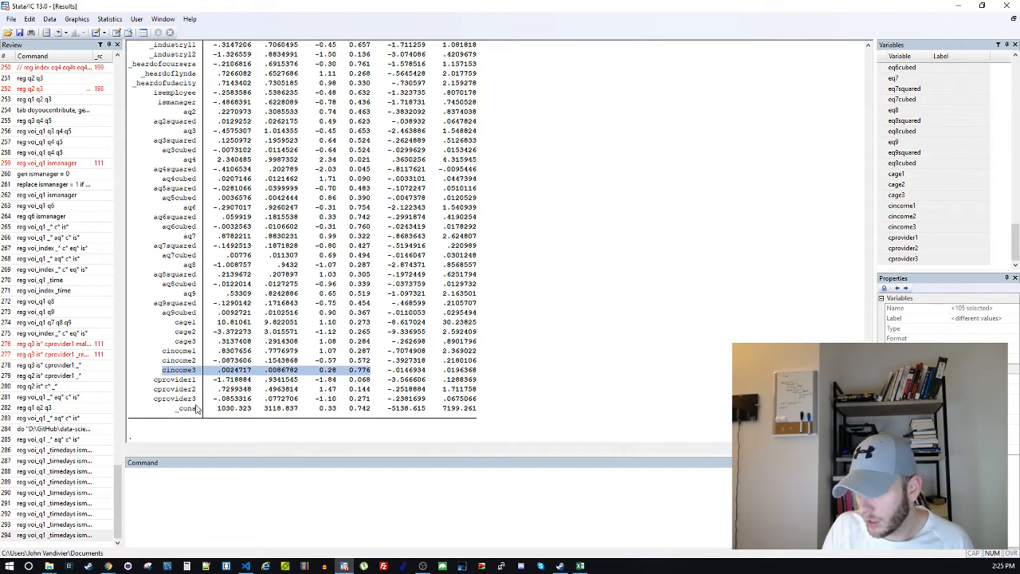
Switch to the do-file, remove cincome3 from the voiq1weak regression command and save the file
click(344, 566)
click(539, 228)
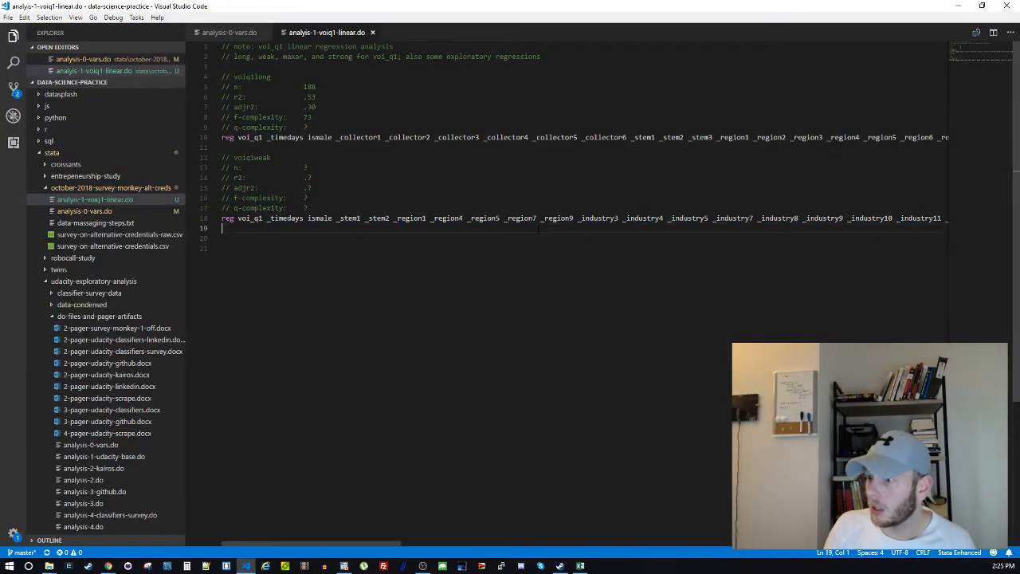
key(Left)
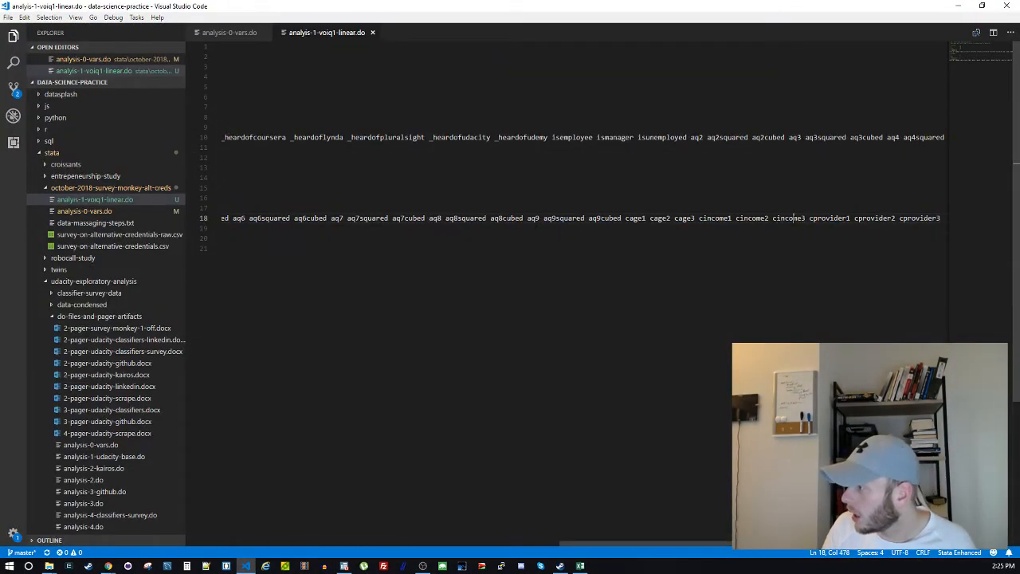
double_click(788, 218)
key(BackSpace)
key(BackSpace)
key(ctrl+s)
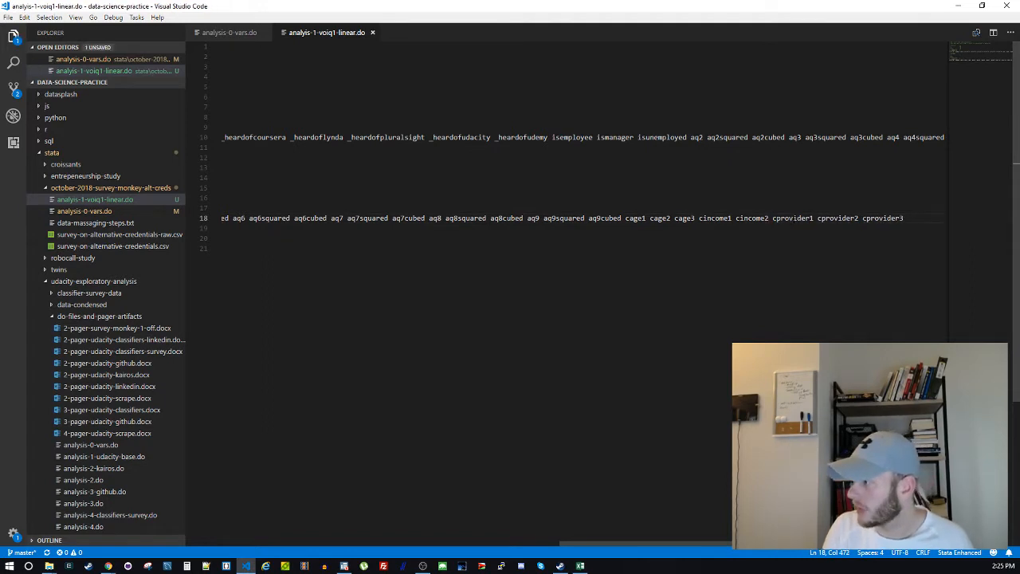
Copy the whole voiq1weak regression command without cincome3 and run it in Stata
key(End)
key(shift+Home)
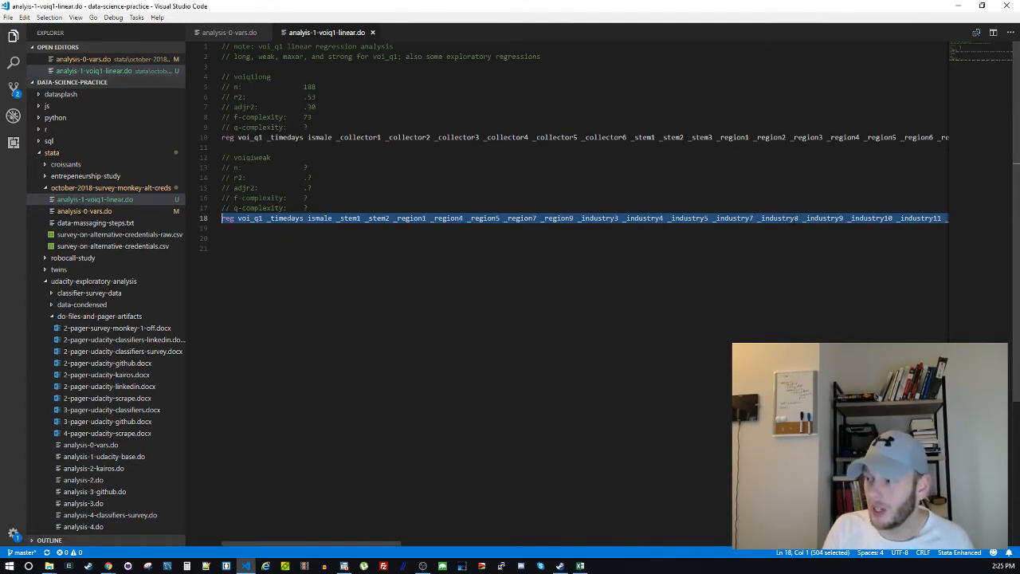
key(End)
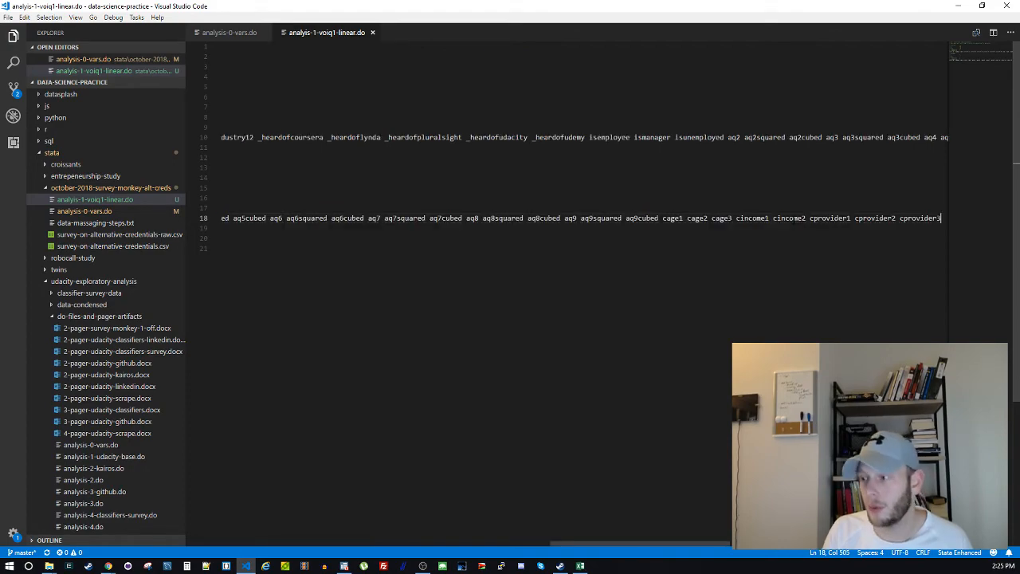
key(Down)
key(Down)
key(Down)
click(345, 565)
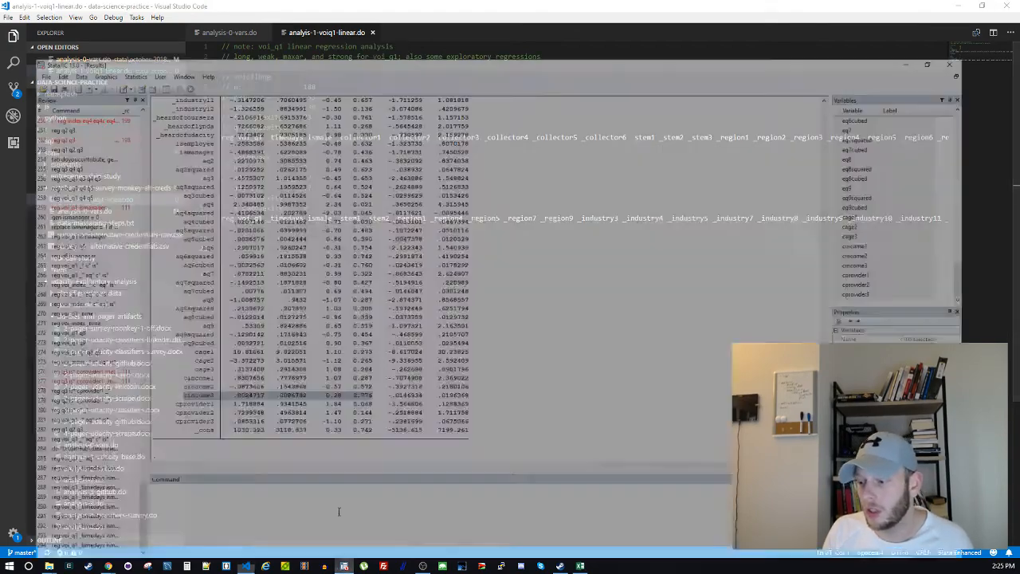
click(338, 502)
key(ctrl+v)
key(Return)
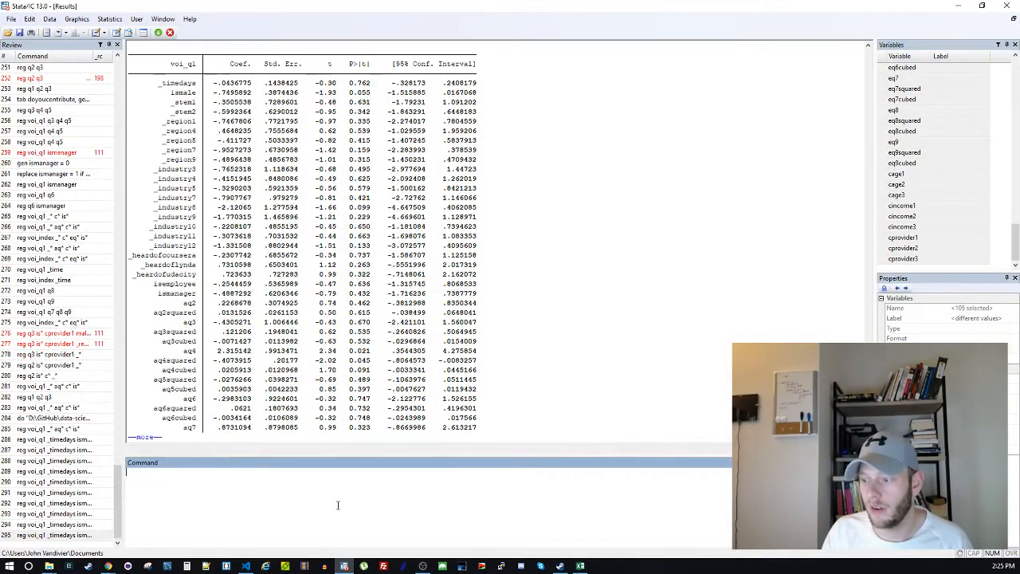
Display the complete regression output, compare the p-values of all variables and examine the _timedays row
scroll(293, 313, up, 5)
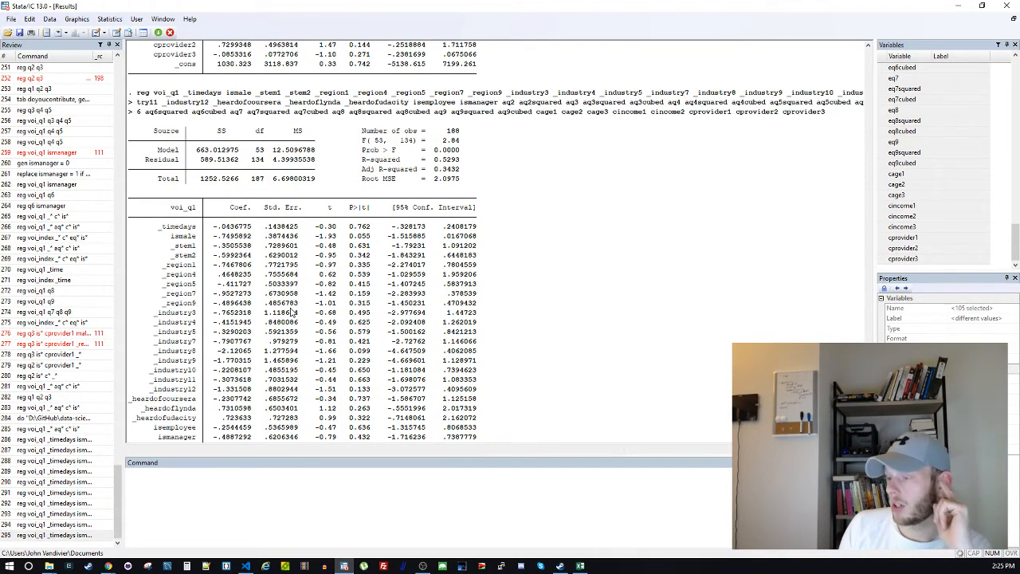
scroll(292, 312, down, 10)
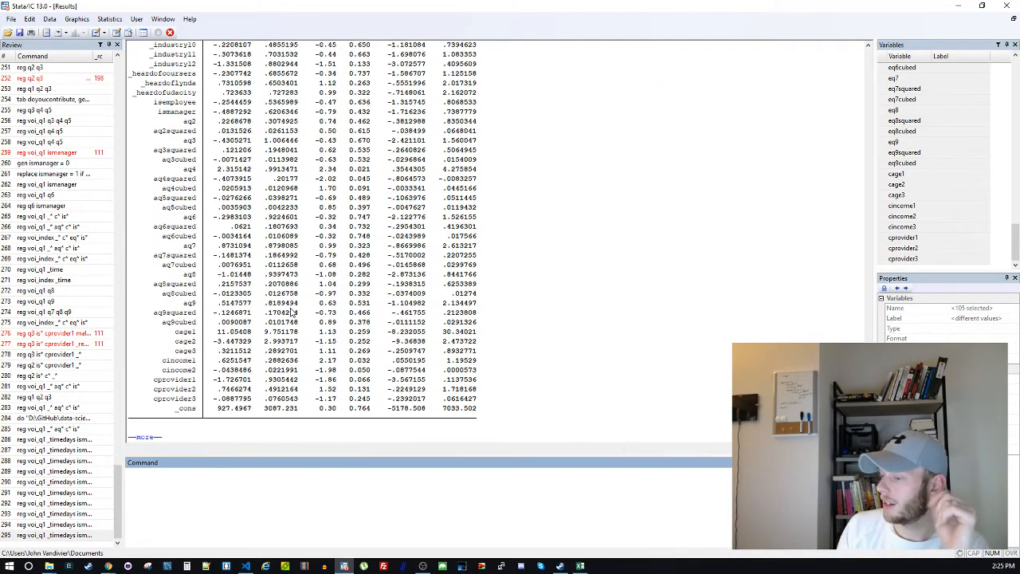
key(Return)
key(Return)
key(Return)
key(Return)
scroll(338, 325, up, 9)
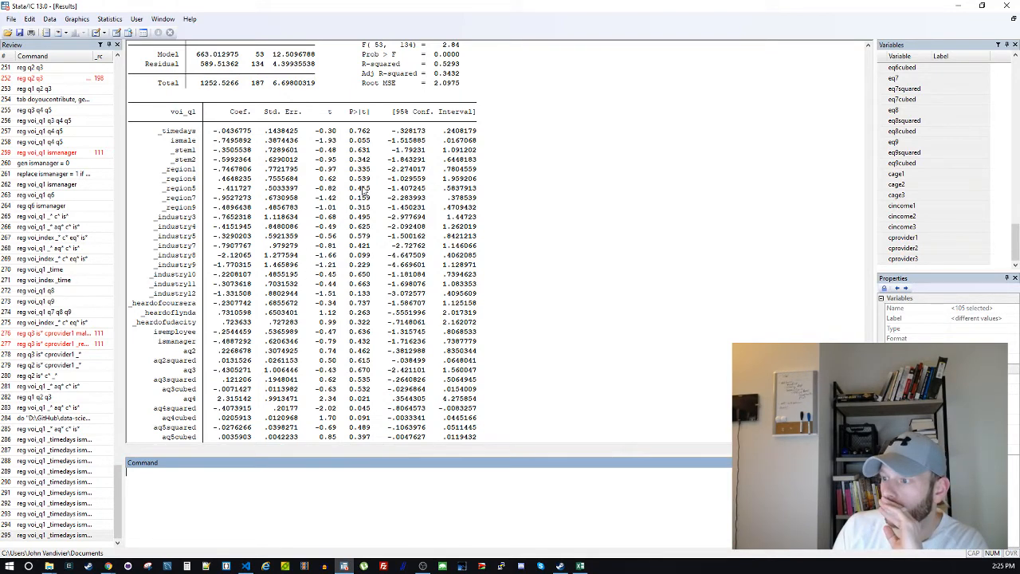
scroll(363, 303, down, 3)
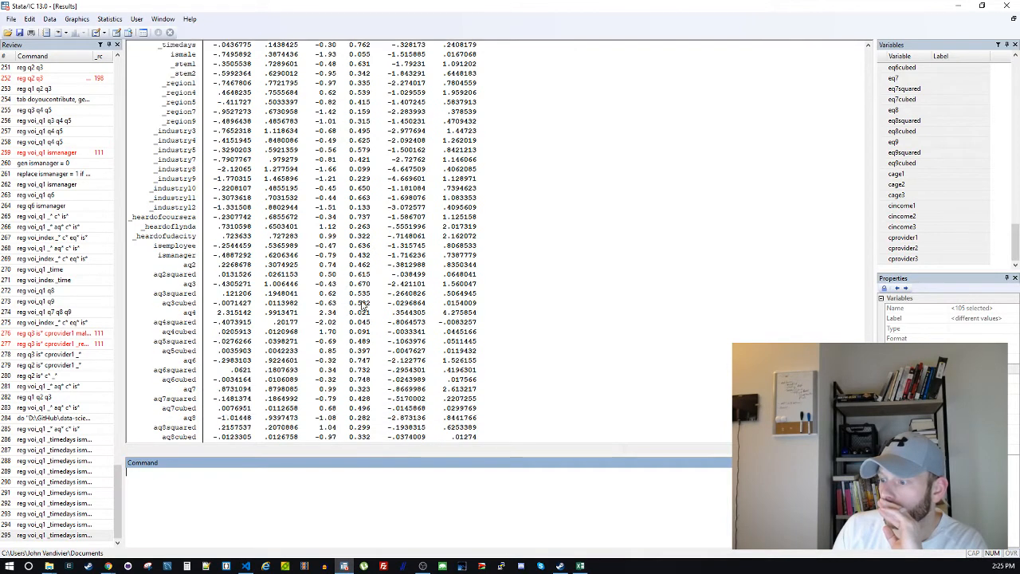
scroll(363, 325, down, 6)
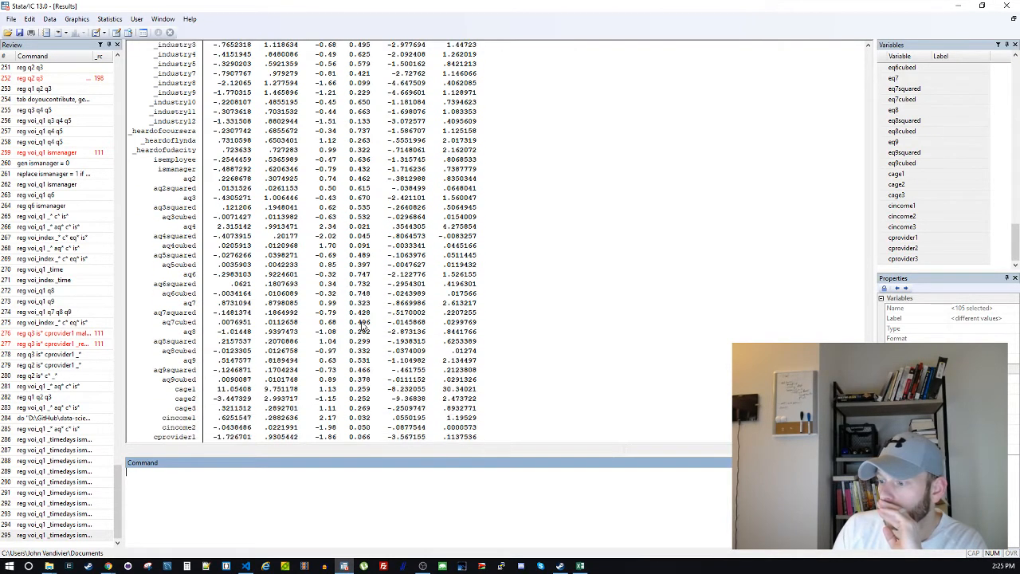
scroll(368, 381, up, 6)
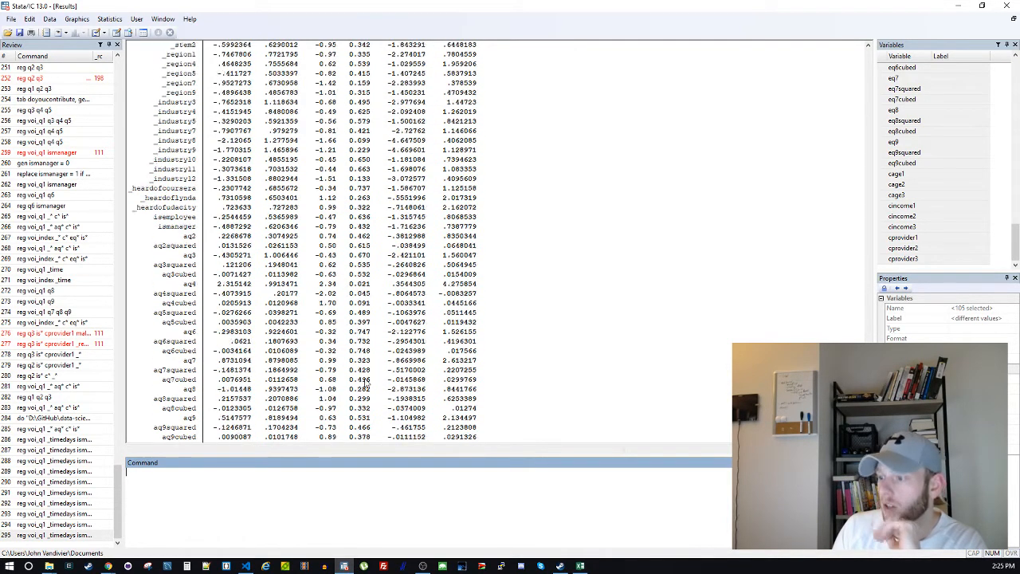
scroll(365, 384, up, 3)
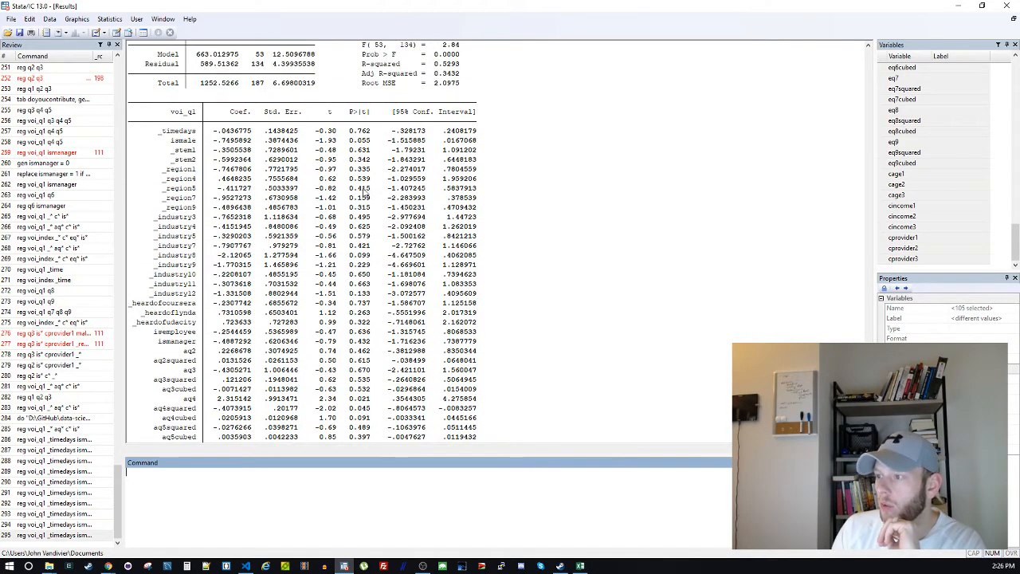
drag(153, 133, 481, 140)
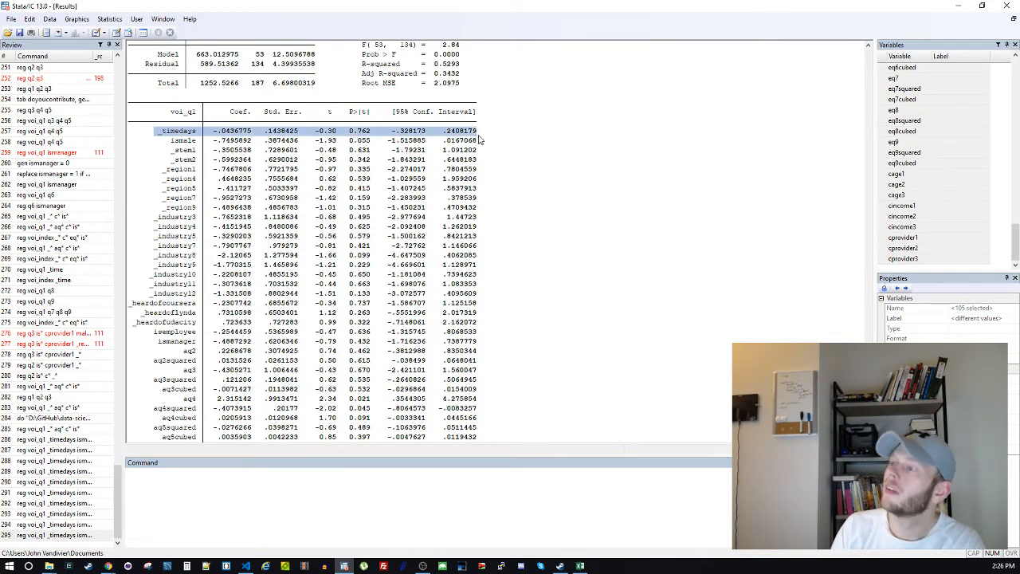
click(398, 153)
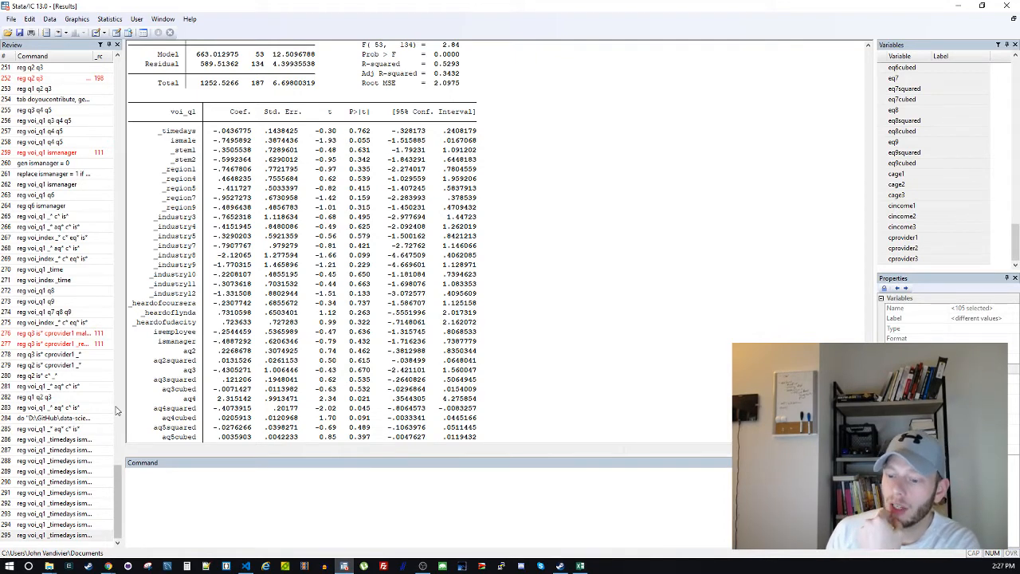
click(80, 535)
double_click(192, 473)
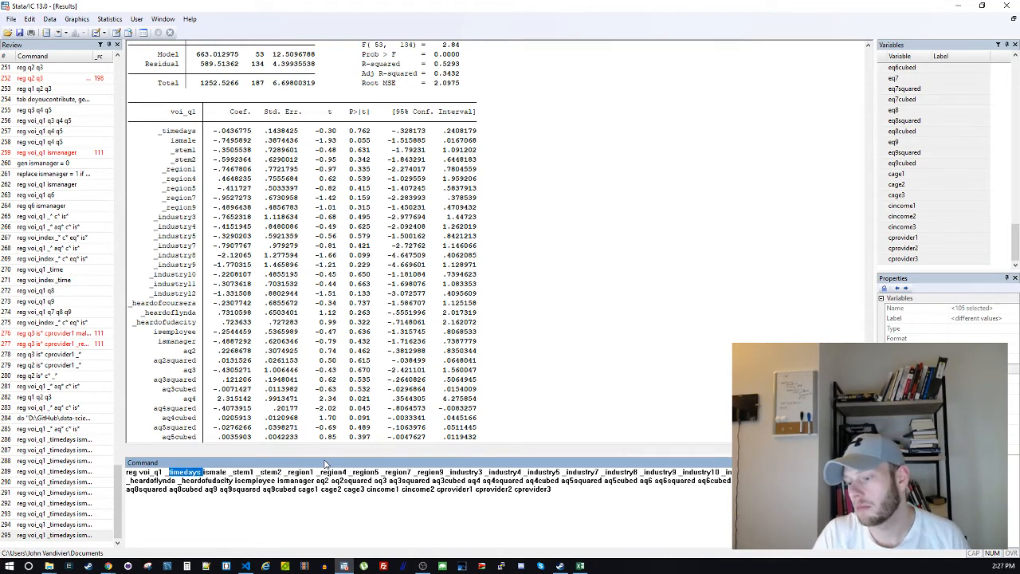
key(BackSpace)
key(ctrl+a)
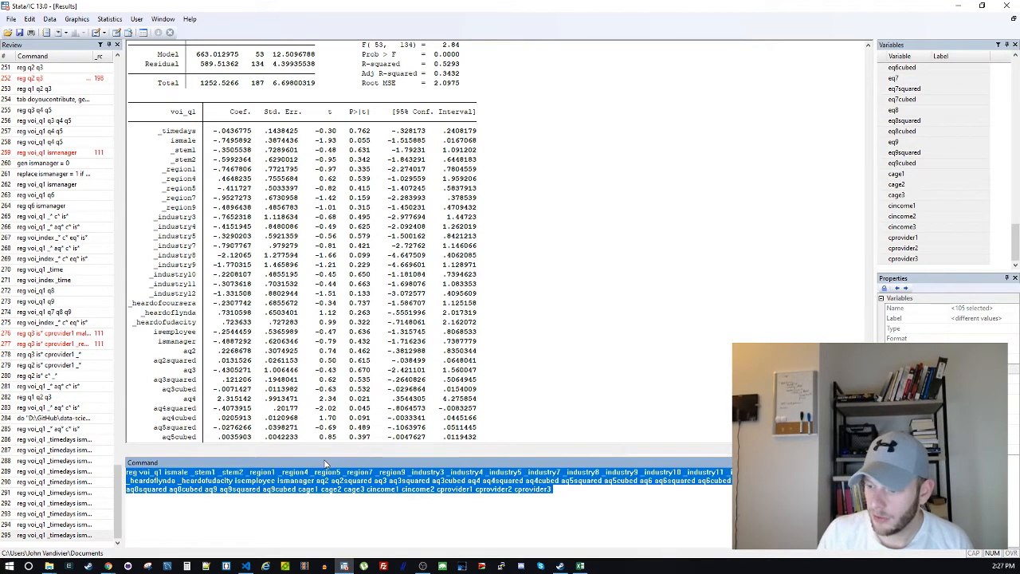
Switch to the do-file and add the comment "// note: time has no clear effect" directly above the voiq1weak regression command
key(alt+Tab)
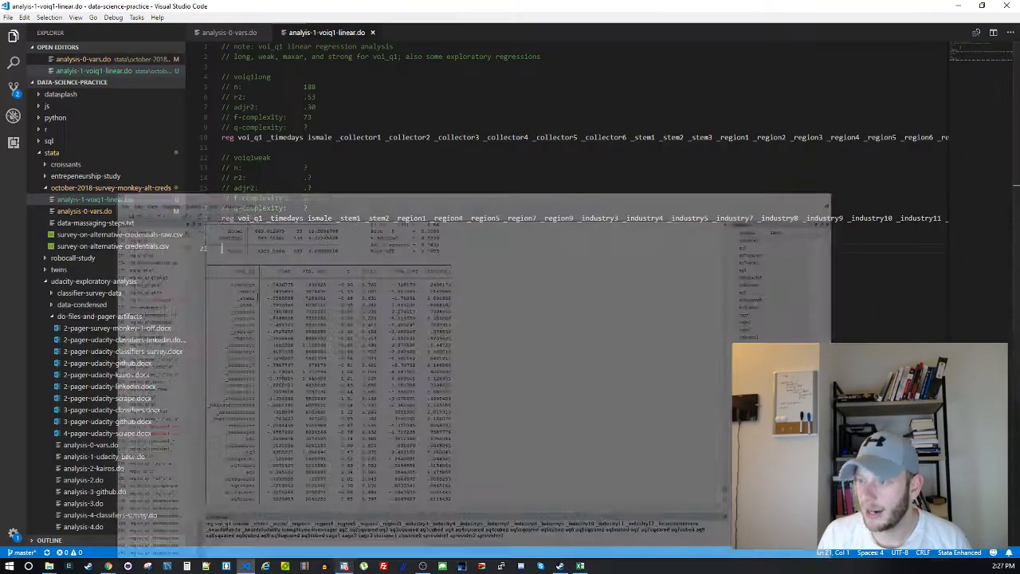
click(341, 210)
key(Return)
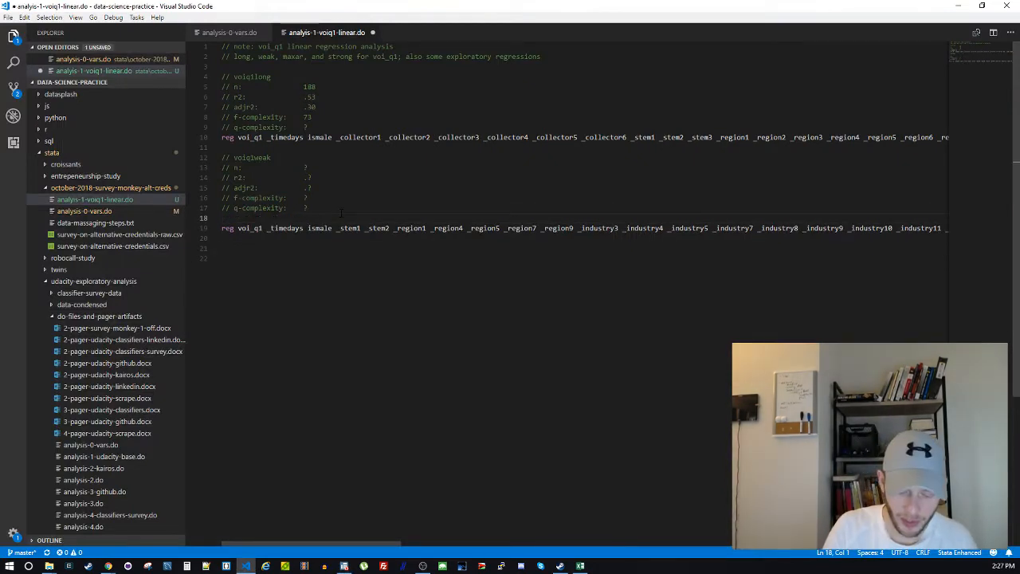
text(// nore)
key(BackSpace)
key(BackSpace)
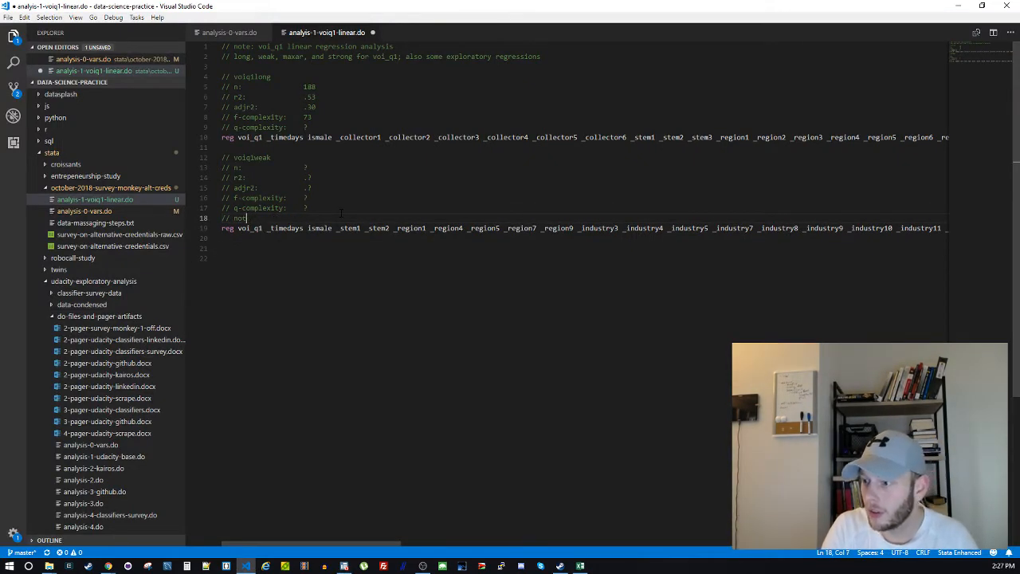
text(tes time)
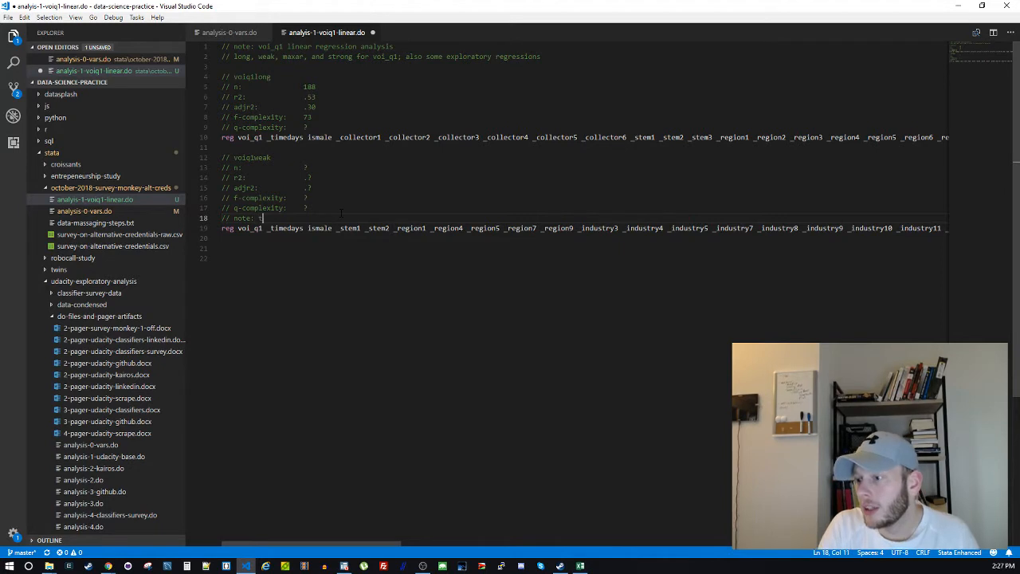
text( has)
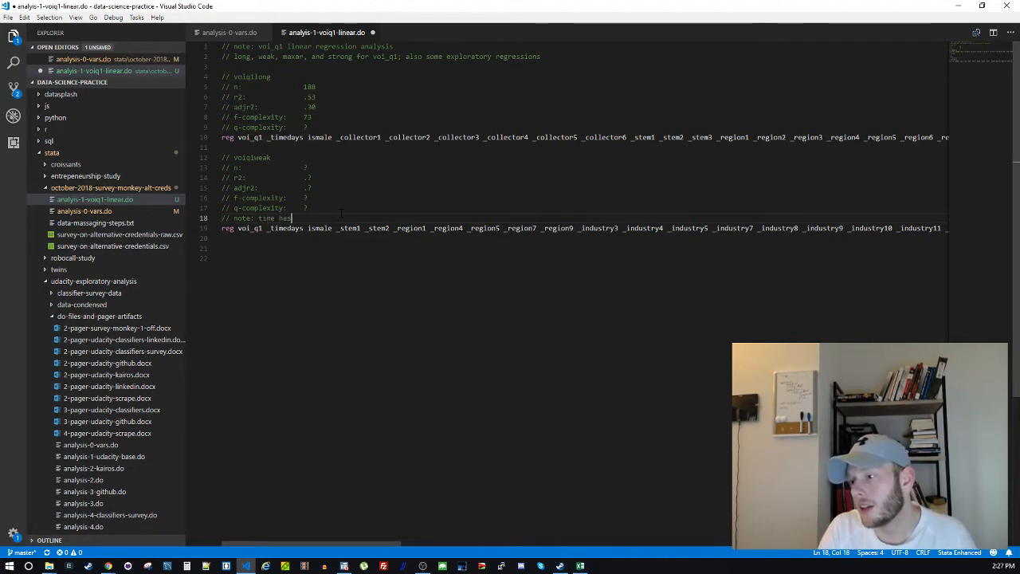
text( no clear effect)
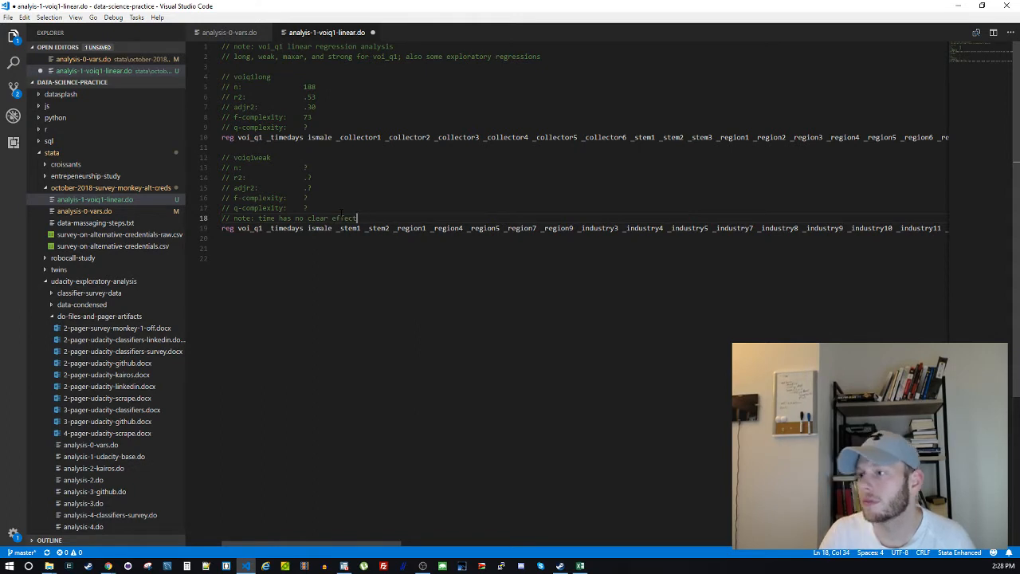
Review the earlier notes in analysis-0-vars.do about the impact of time and the simple voi_q1 regression on _time
click(231, 33)
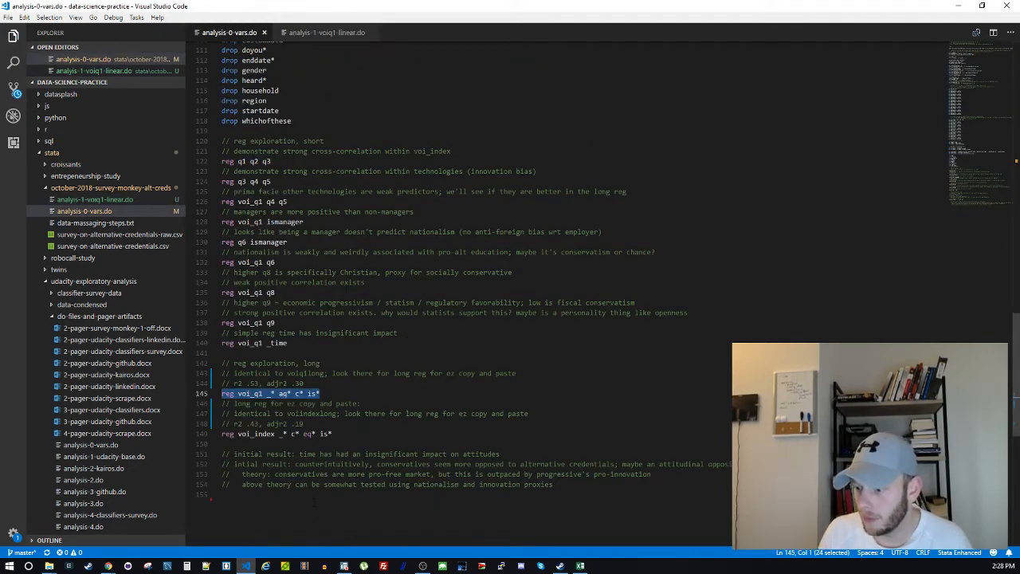
drag(303, 455, 547, 454)
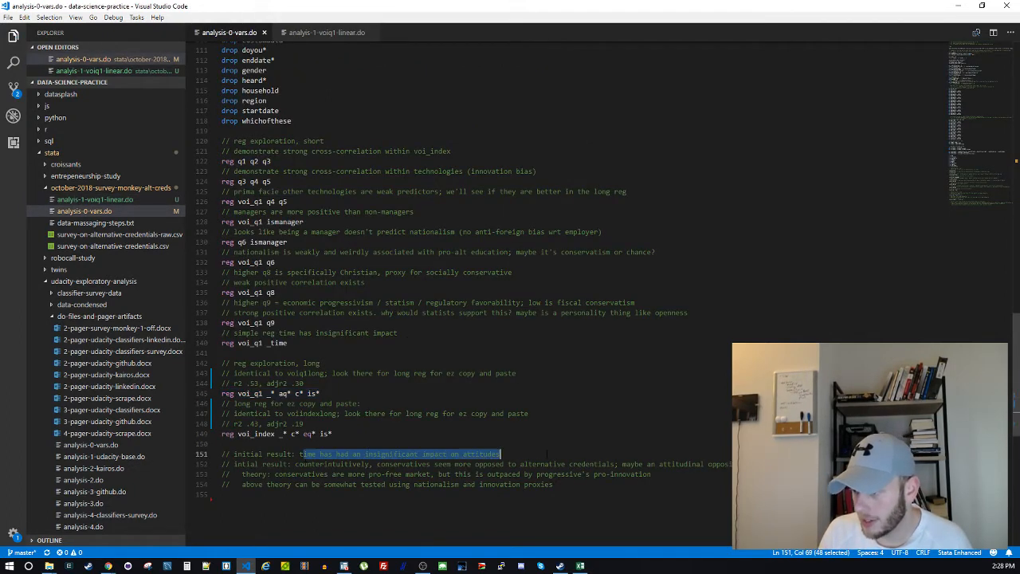
click(542, 454)
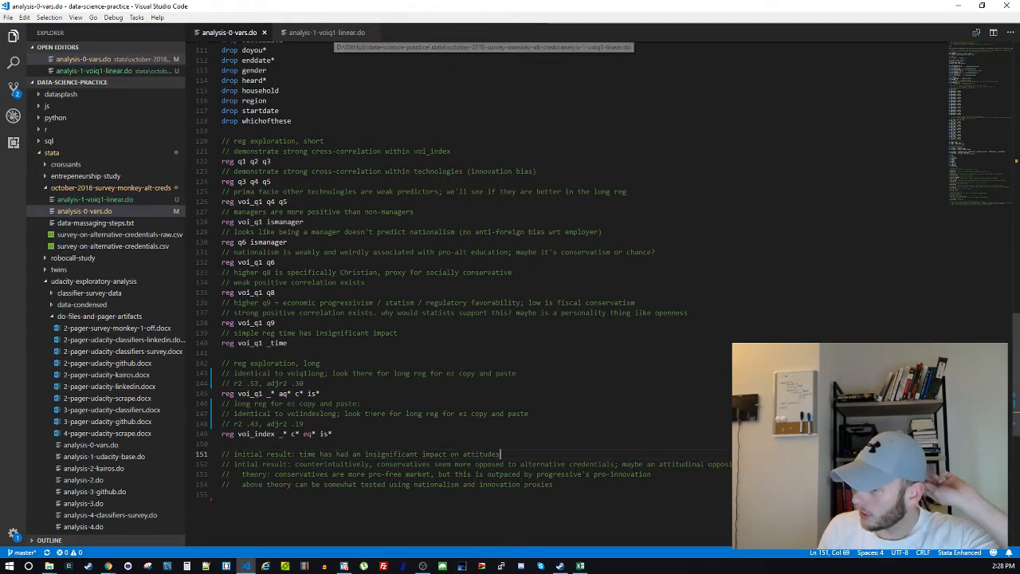
click(249, 342)
double_click(277, 343)
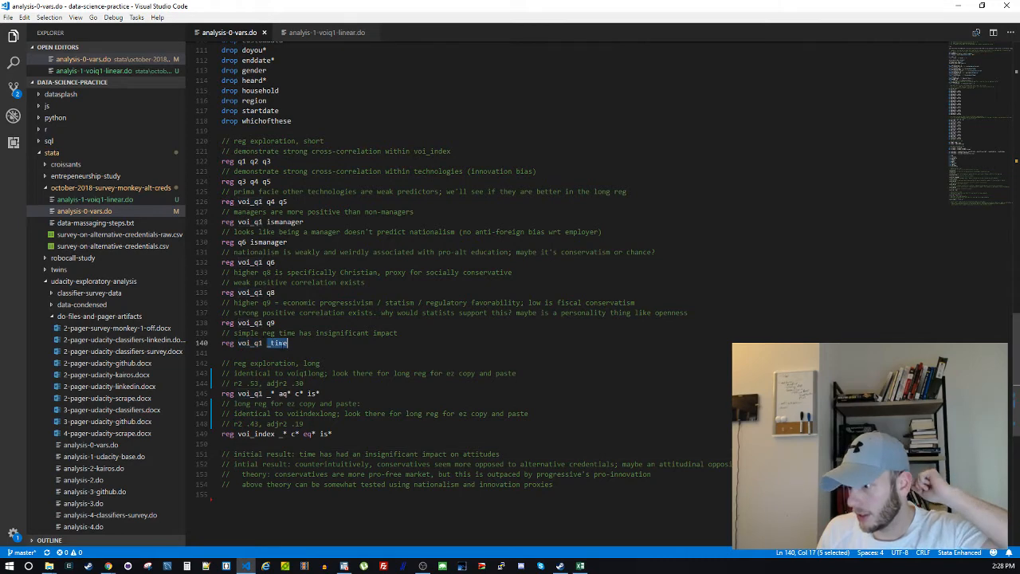
Return to the voiq1 linear do-file and remove _timedays with its extra space from the voiq1weak regression command
click(327, 32)
double_click(285, 228)
key(BackSpace)
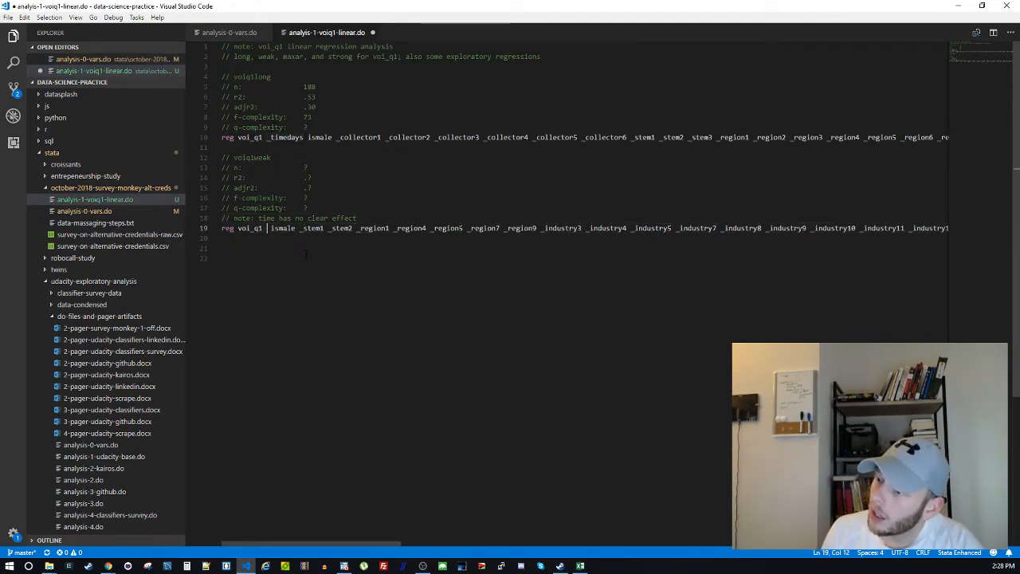
key(Delete)
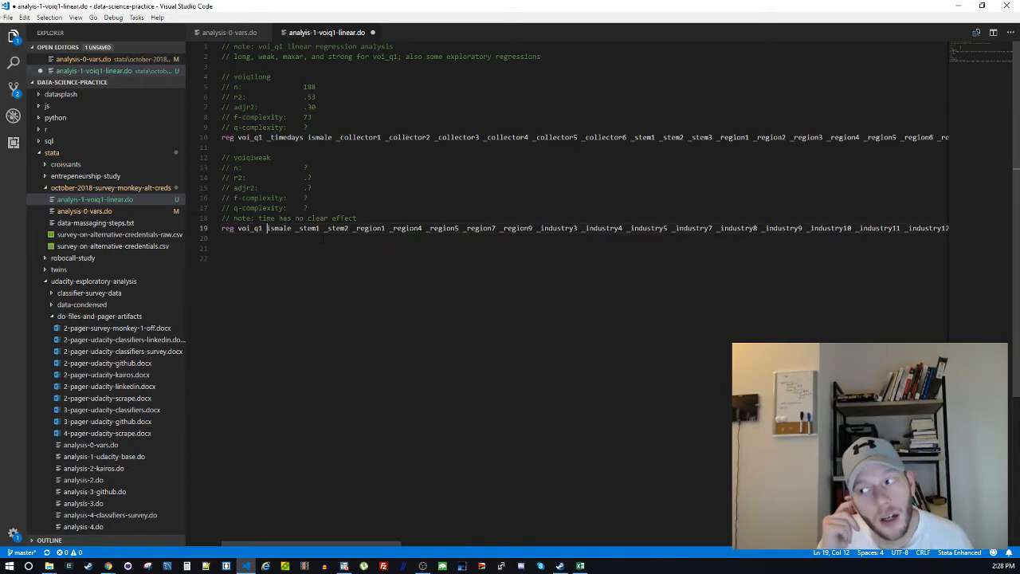
key(Up)
key(End)
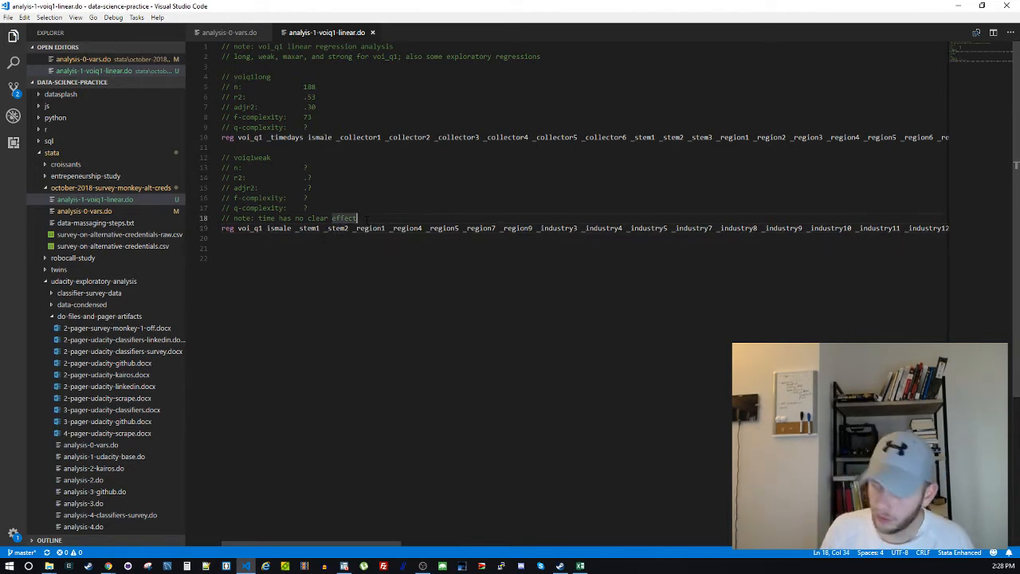
text(, it was )
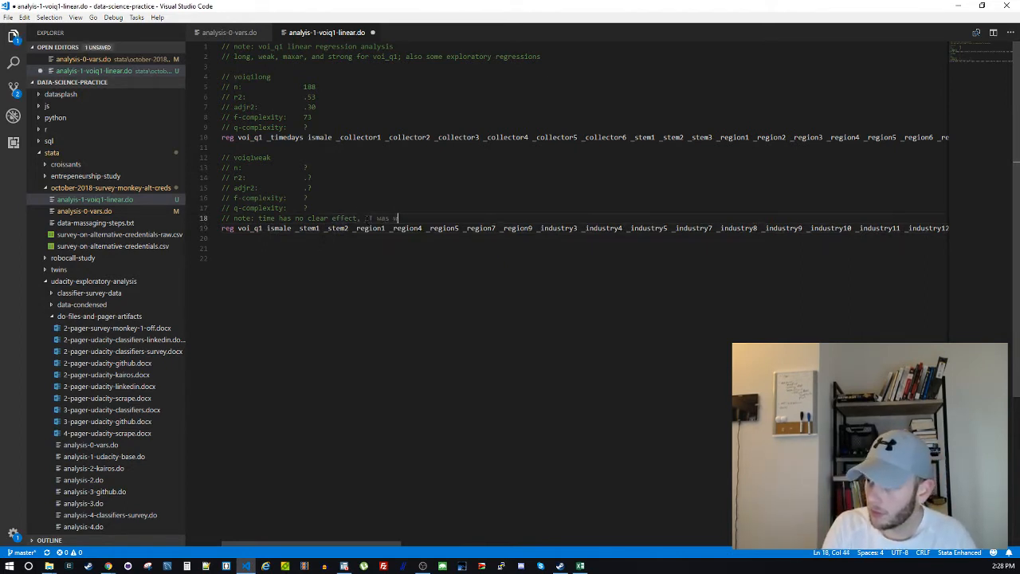
text(3rd weake)
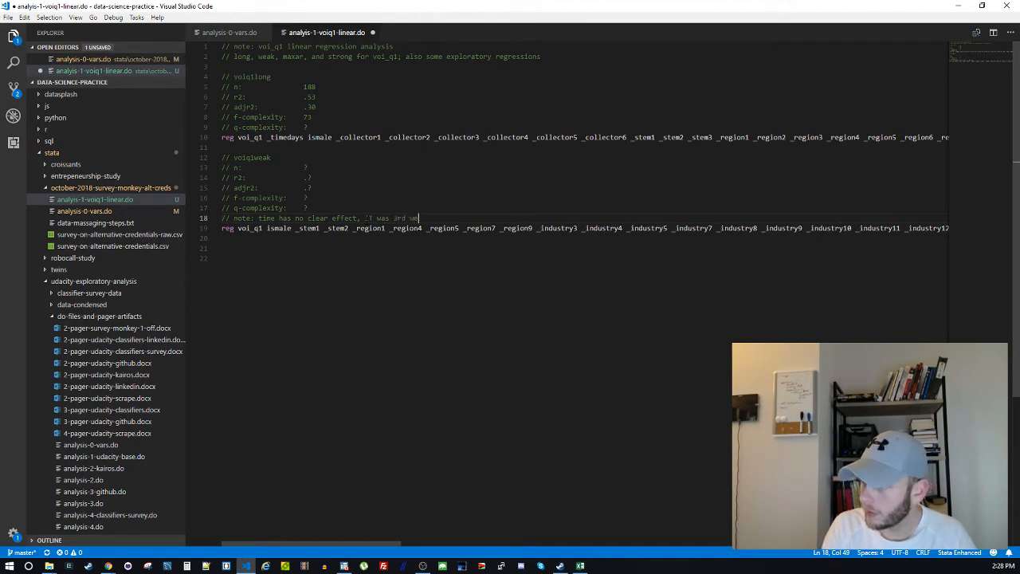
key(BackSpace)
key(BackSpace)
key(BackSpace)
key(BackSpace)
key(BackSpace)
key(BackSpace)
key(BackSpace)
key(BackSpace)
key(BackSpace)
key(BackSpace)
key(BackSpace)
key(BackSpace)
key(BackSpace)
key(BackSpace)
key(BackSpace)
key(BackSpace)
key(BackSpace)
key(BackSpace)
key(BackSpace)
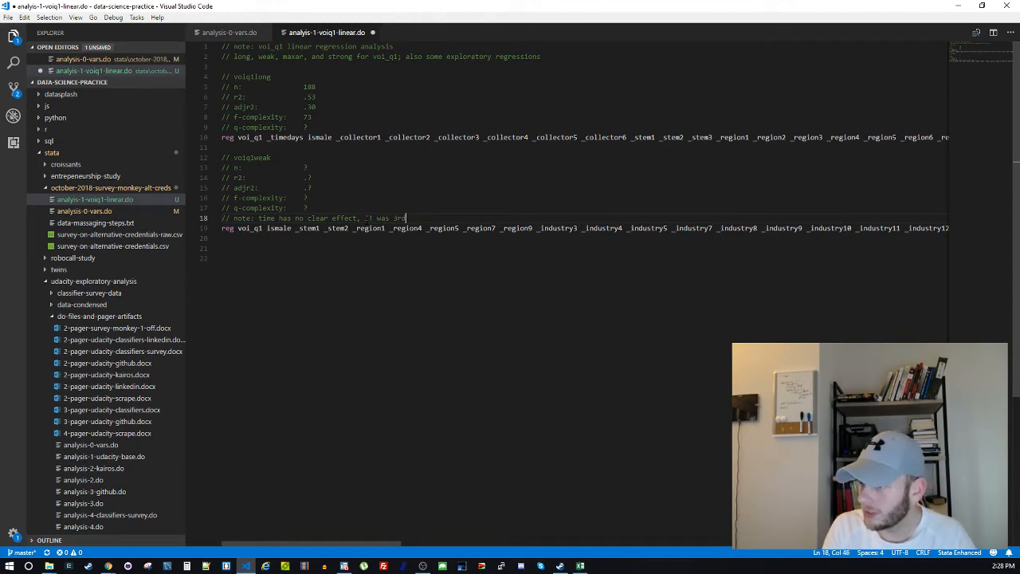
key(ctrl+s)
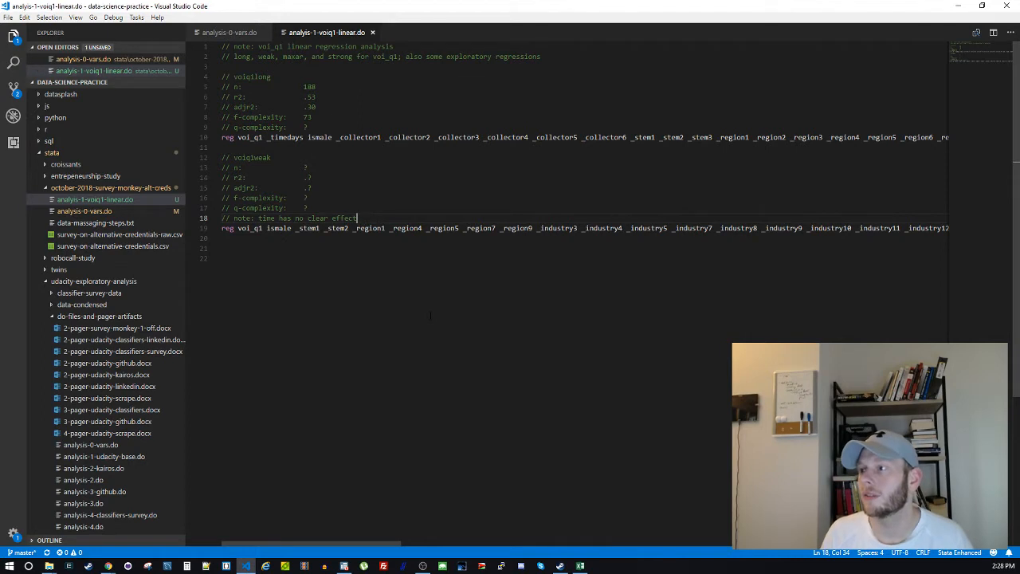
click(430, 315)
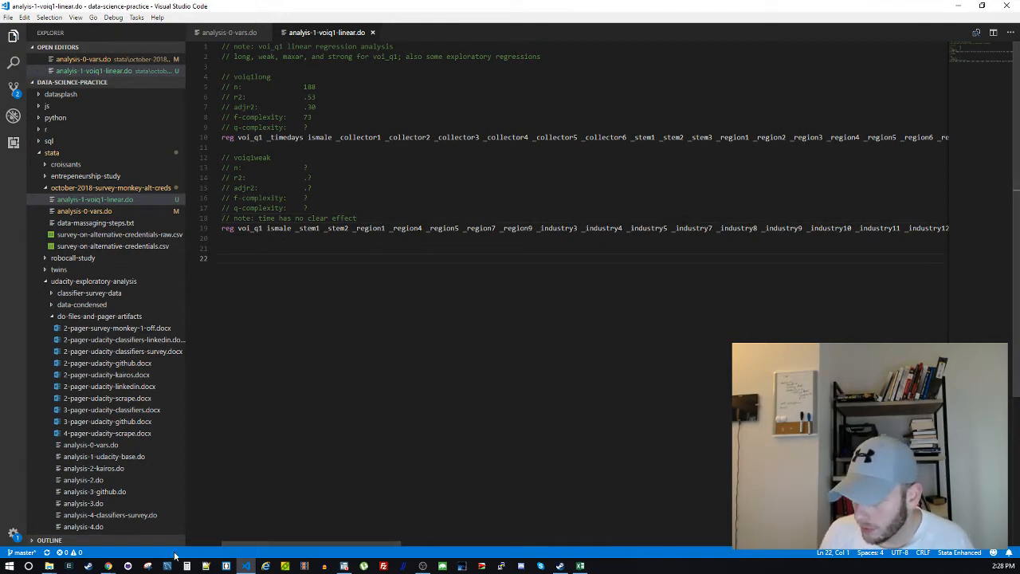
Copy the whole voiq1weak regression command without _timedays and run it in Stata
triple_click(271, 228)
key(ctrl+c)
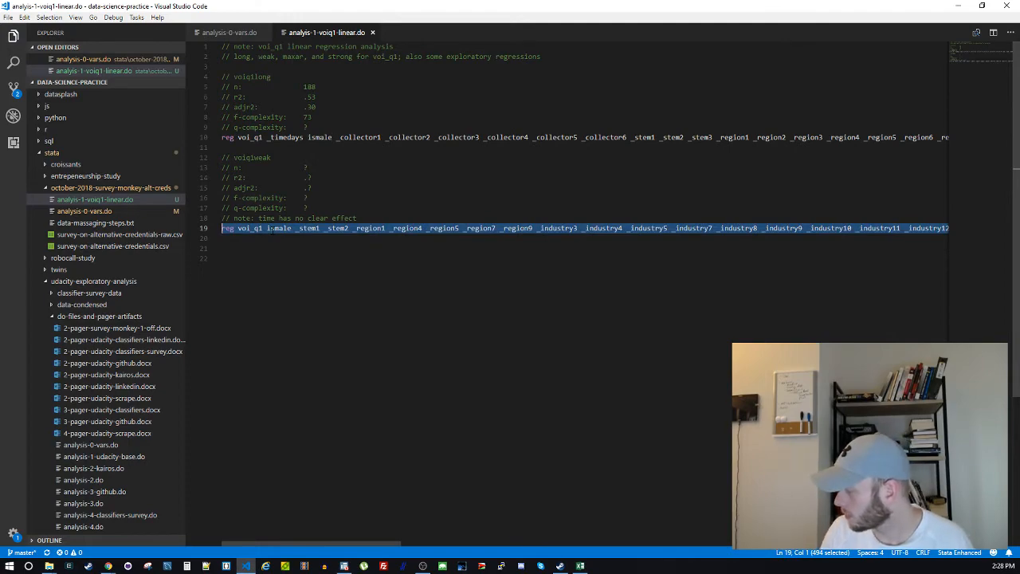
click(344, 568)
key(ctrl+v)
key(Return)
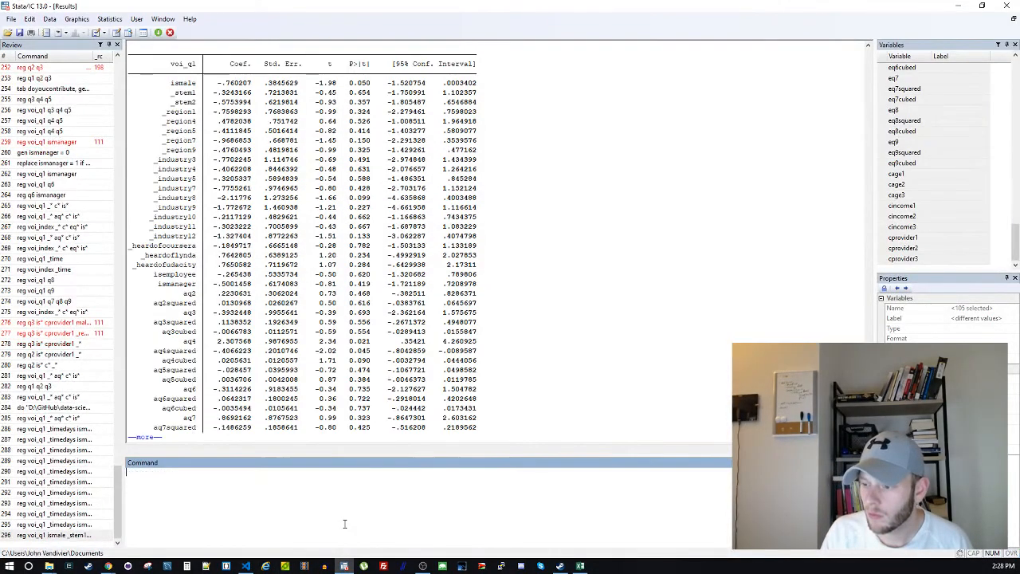
Compare the p-values in the first part of the regression output, marking the aq3 row and the aq6cubed row
click(262, 170)
scroll(263, 170, up, 3)
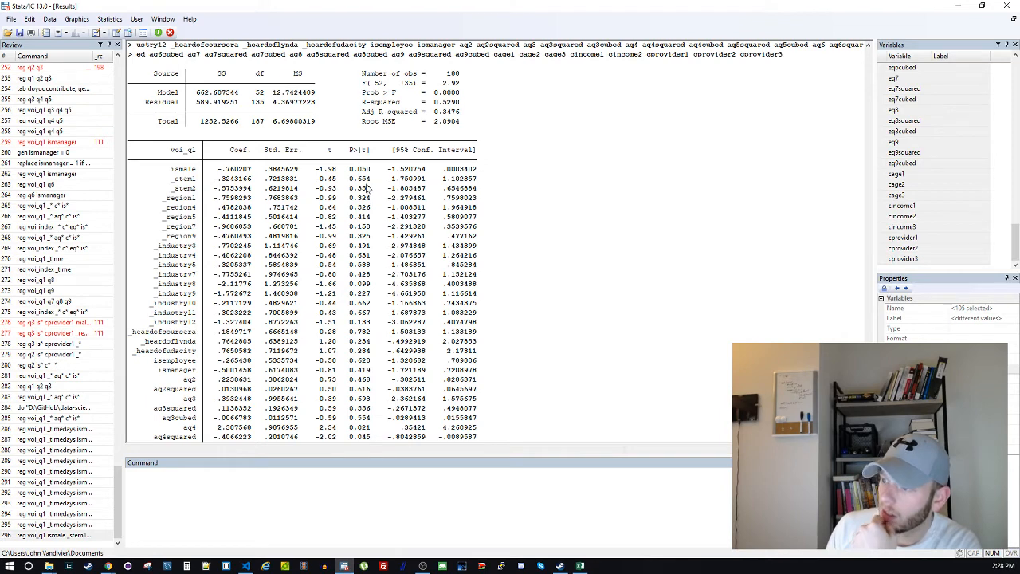
scroll(367, 262, down, 1)
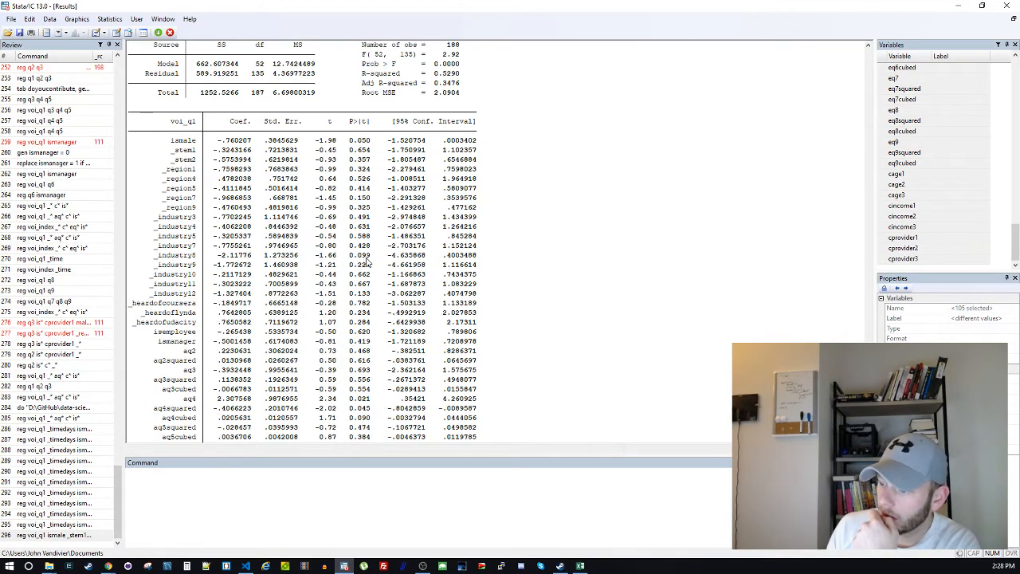
drag(377, 373, 181, 374)
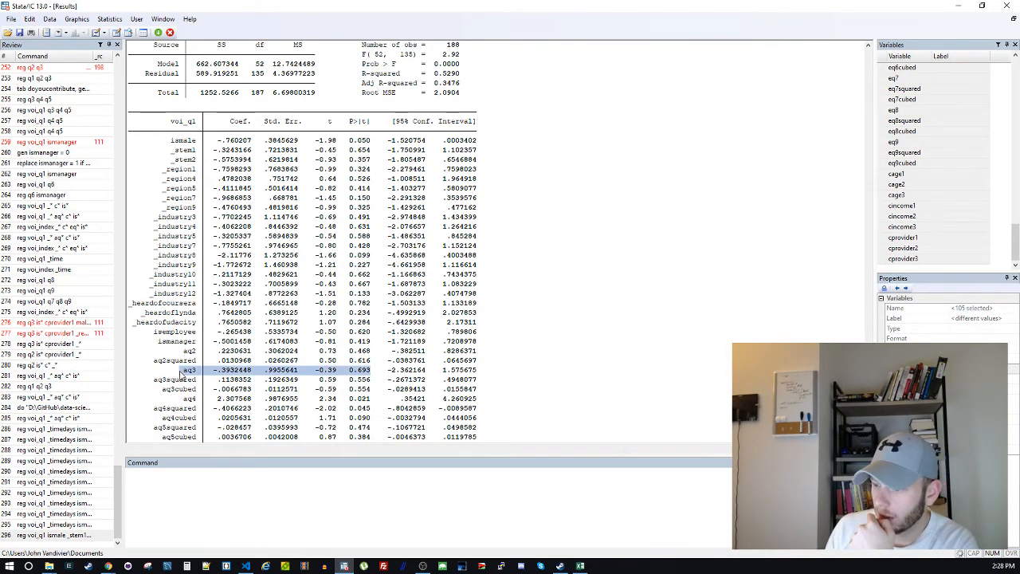
scroll(306, 366, down, 2)
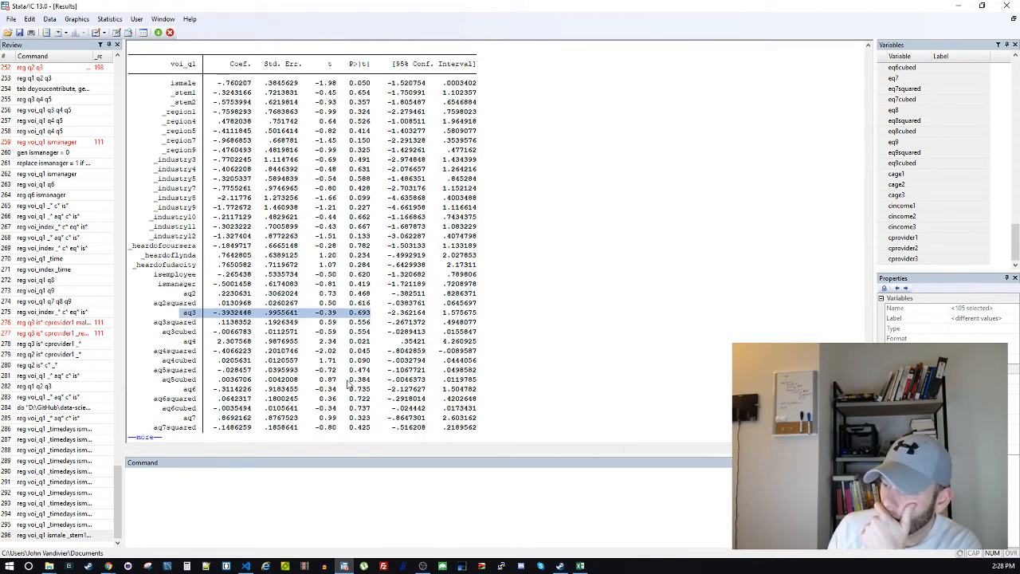
drag(374, 411, 188, 412)
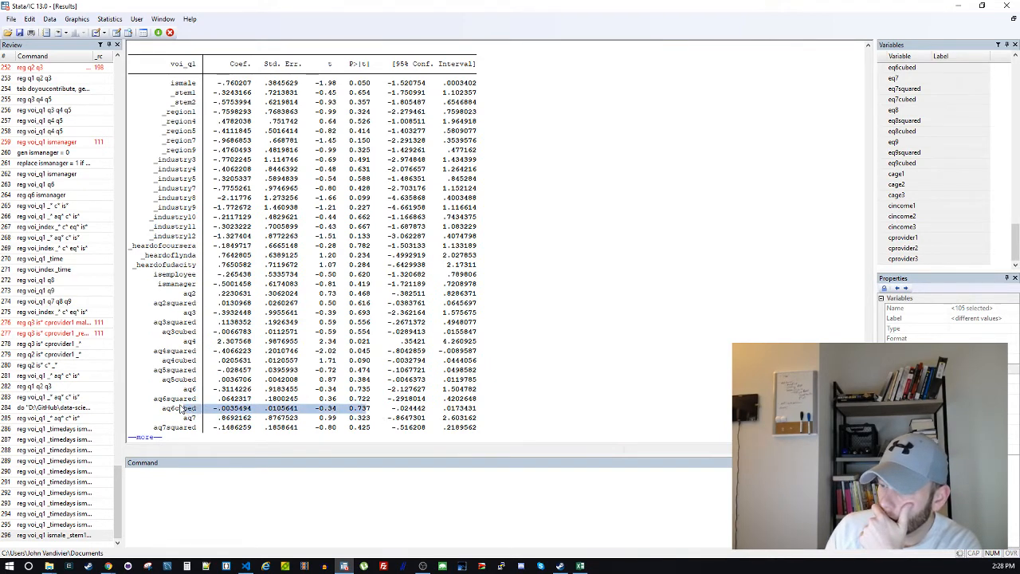
Display the rest of the regression output, check the remaining p-values and mark the variable name aq6cubed
key(Return)
key(Return)
key(Return)
key(Return)
key(Return)
key(Return)
key(Return)
key(Return)
key(Return)
key(Return)
key(Return)
key(Return)
key(Return)
key(Return)
key(Return)
key(Return)
key(Return)
key(Return)
key(Return)
key(Return)
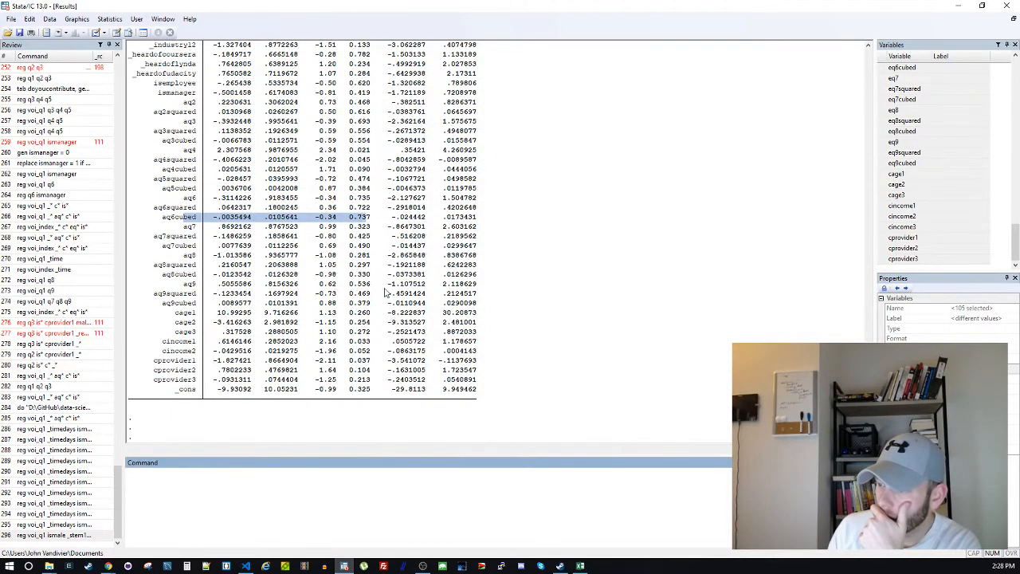
click(230, 224)
drag(164, 218, 196, 219)
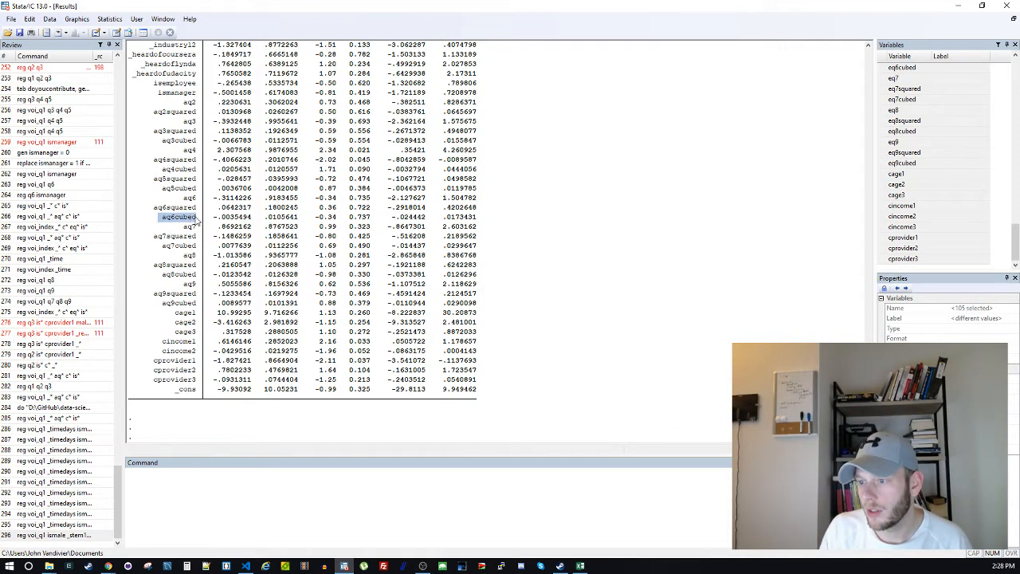
Switch to the do-file and remove aq6cubed with its extra space from the voiq1weak regression command
click(347, 566)
click(395, 230)
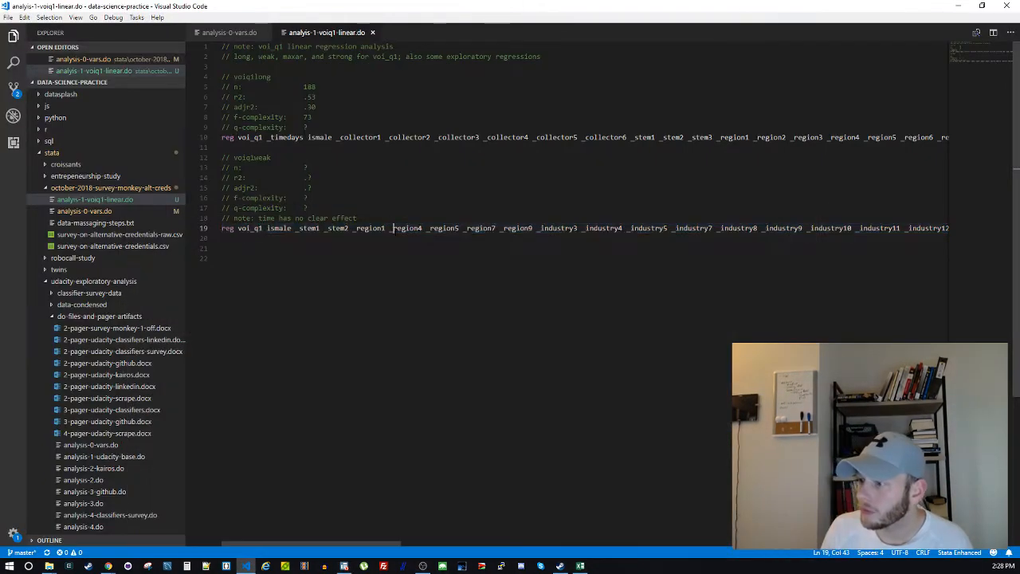
key(End)
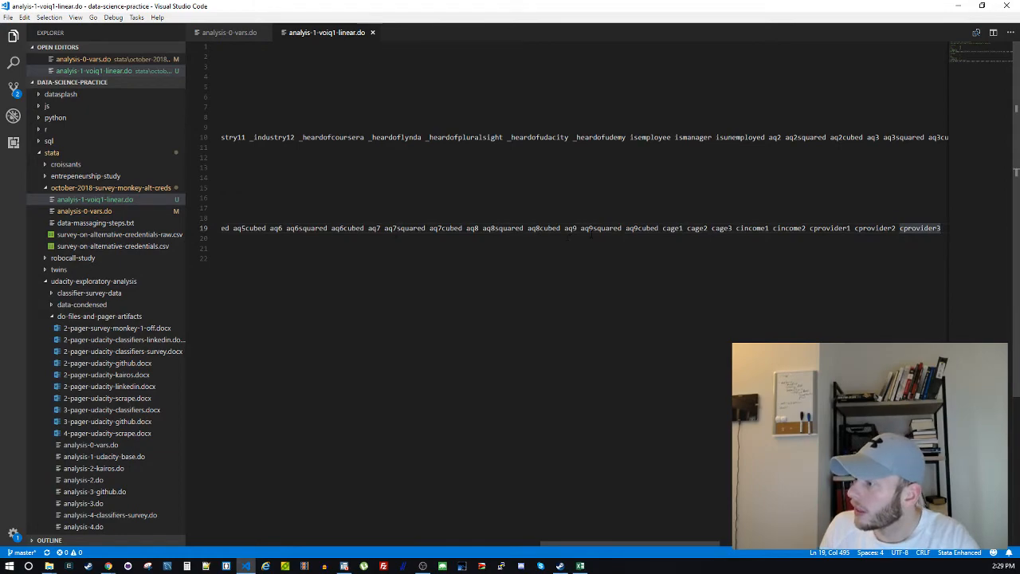
double_click(351, 229)
key(BackSpace)
key(Delete)
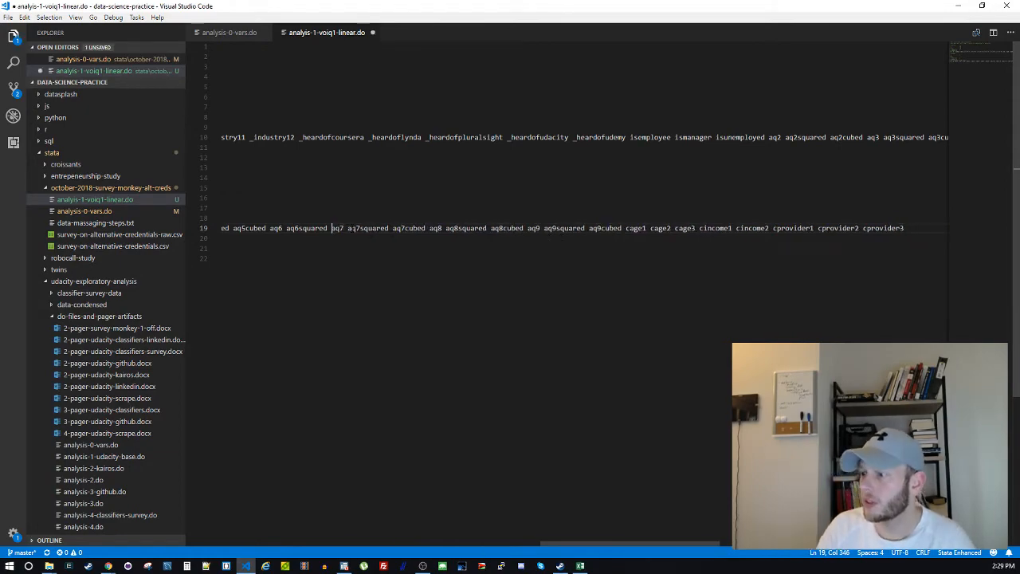
Copy the whole voiq1weak regression command without aq6cubed and run it in Stata
key(shift+Home)
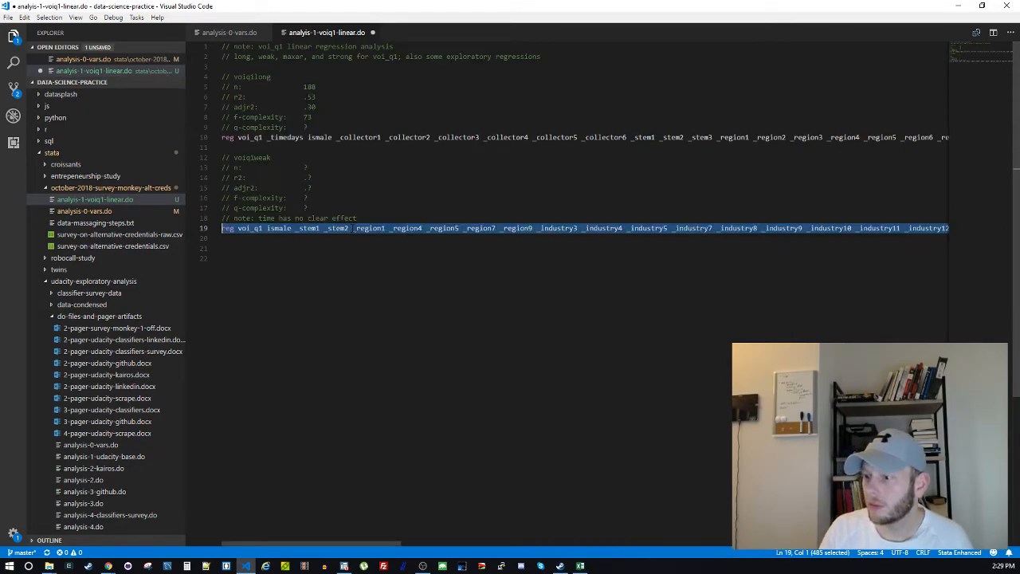
click(345, 567)
click(354, 496)
text(reg voi_q1 ismale _stem1 _stem2 _region1 _region4 _region5 _region7 _region9 _industry3 _industry4 _industry5 _industry7 _industry8 _industry9 _industry10 _industry11 _industry12 _heardofcoursera _heardoflynda _heardofudacity isemployee ismanager aq2 aq2squared aq3 aq3squared aq3cubed aq4 aq4squared aq4cubed aq5squared aq5cubed aq6 aq6squared aq7 aq7squared aq7cubed aq8 aq8squared aq8cubed aq9 aq9squared aq9cubed cage1 cage2 cage3 cincome1 cincome2 cprovider1 cprovider2 cprovider3)
key(Return)
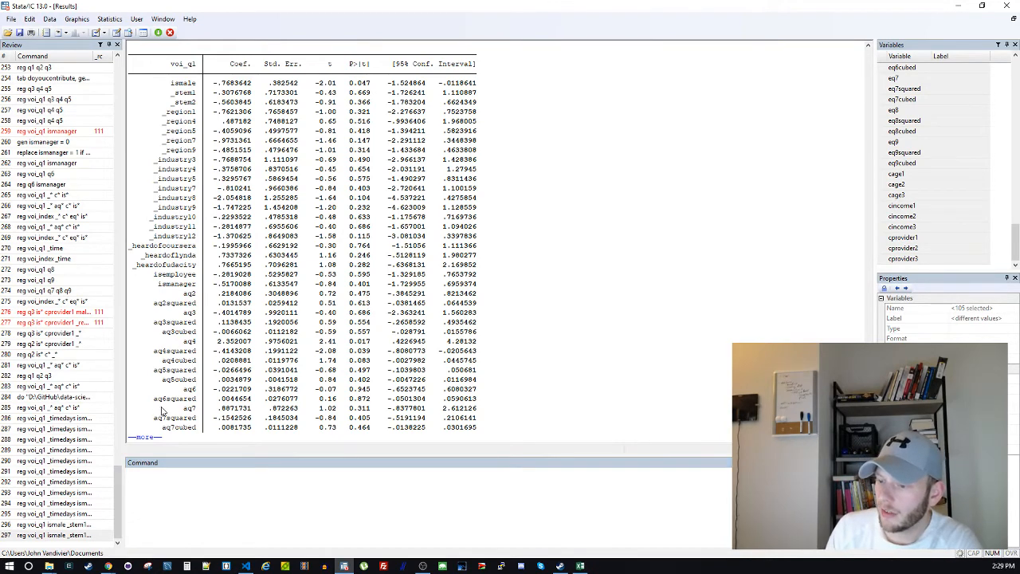
Display the new regression output down to the _cons row and examine the p-values around aq6 and aq6squared
key(Return)
key(Return)
key(Return)
key(Return)
key(Return)
key(Return)
key(Return)
key(Return)
key(Return)
key(Return)
key(Return)
key(Return)
key(Return)
key(Return)
key(Return)
key(Return)
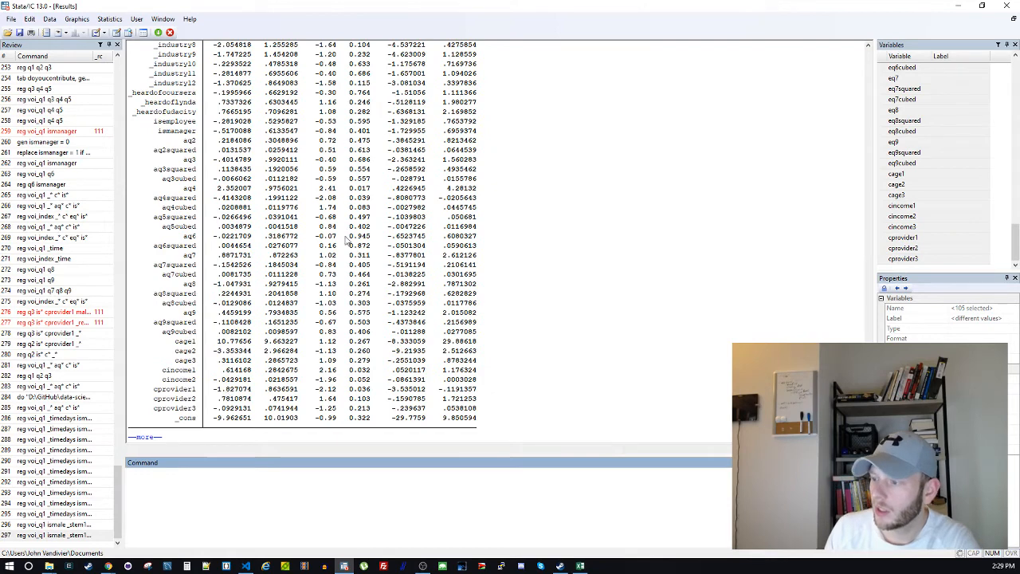
Mark aq6 in the regression output, switch to the do-file, remove aq6 from the voiq1weak regression command and save the file
drag(184, 239, 213, 242)
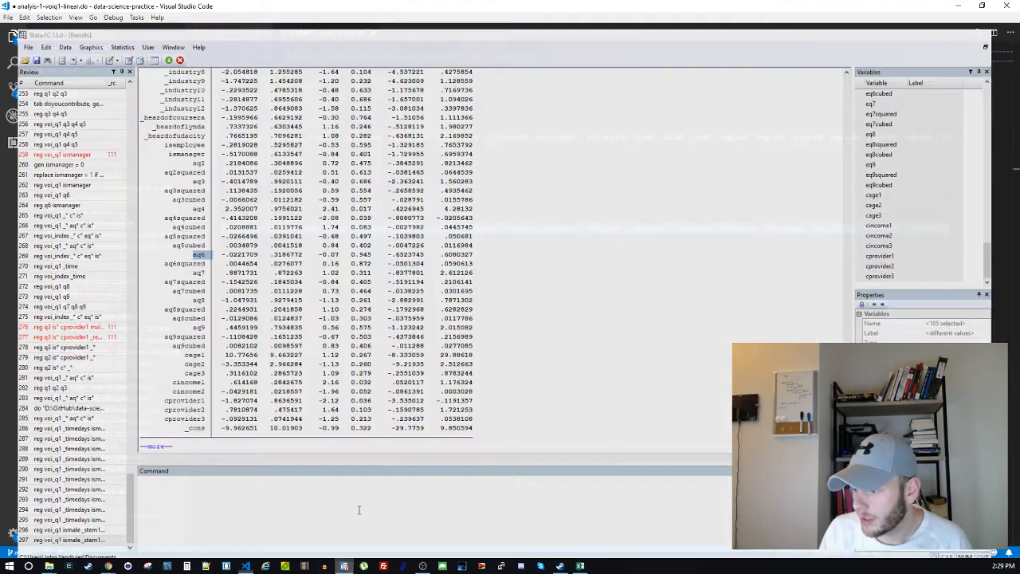
click(246, 566)
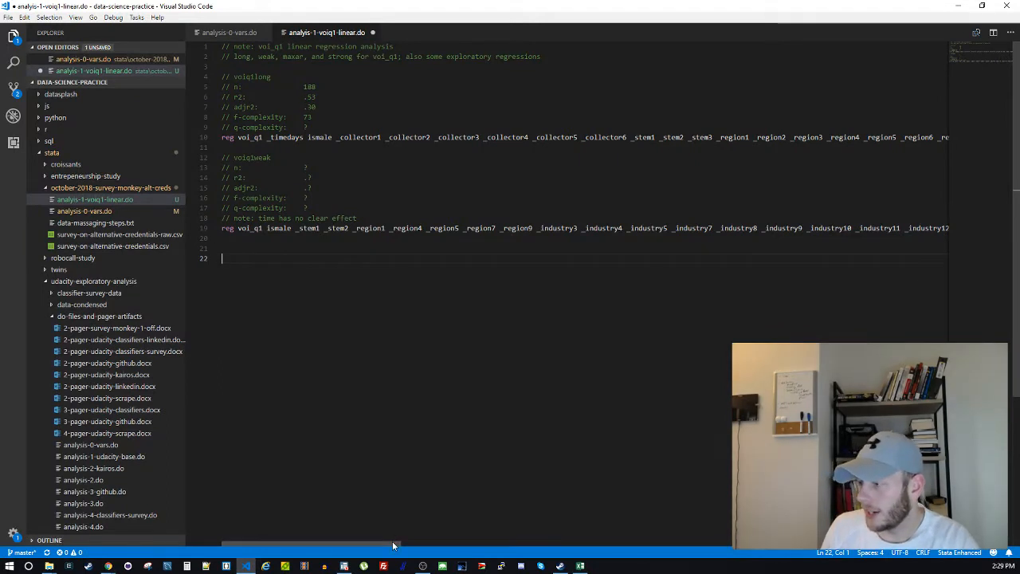
drag(392, 541, 561, 539)
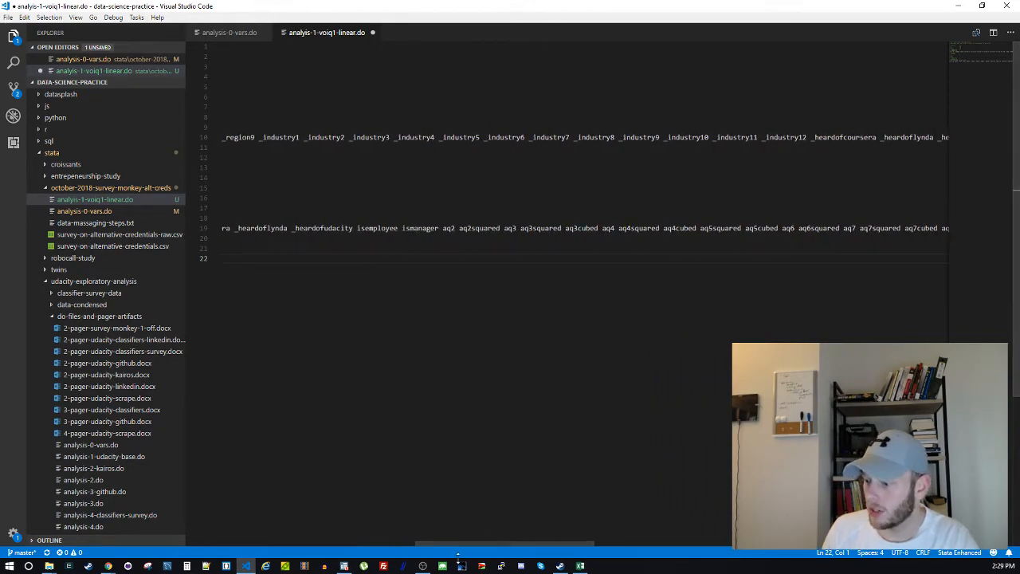
click(247, 566)
click(246, 566)
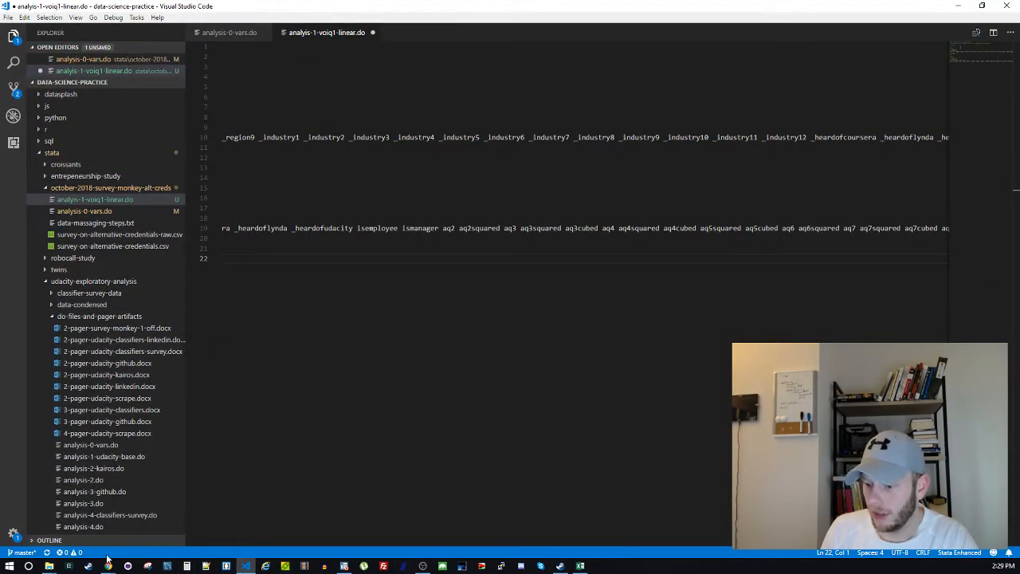
click(344, 566)
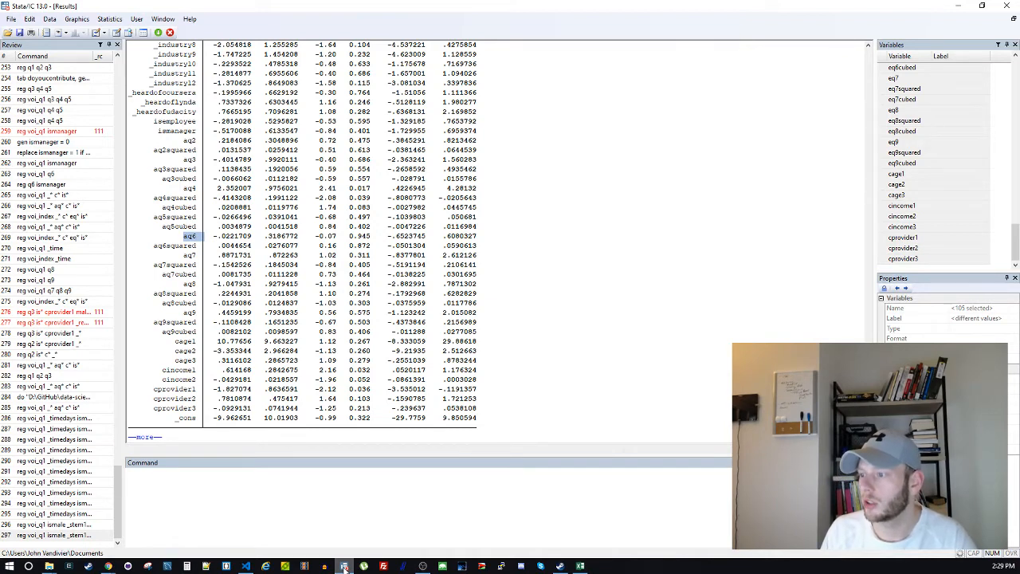
click(344, 567)
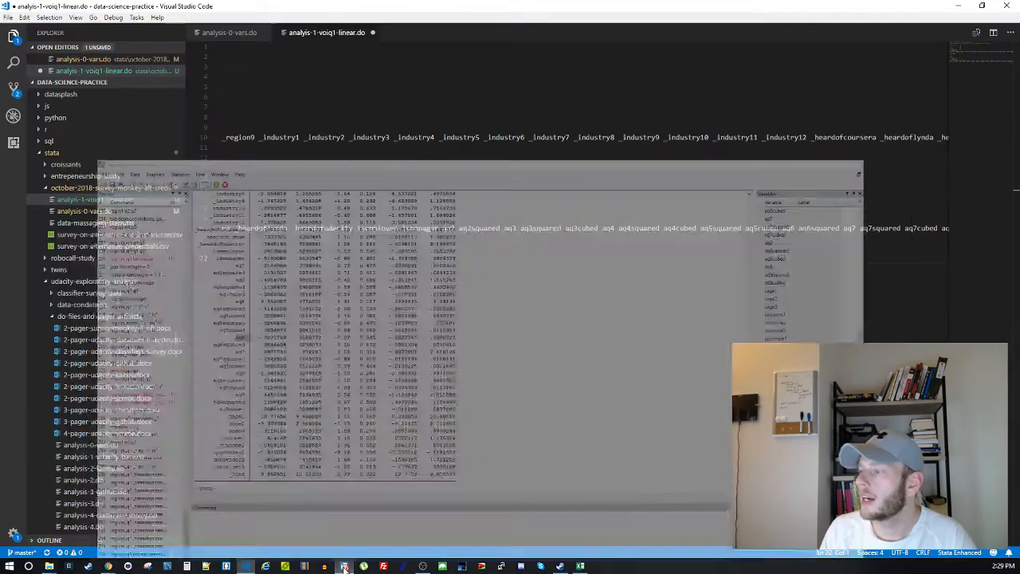
click(783, 228)
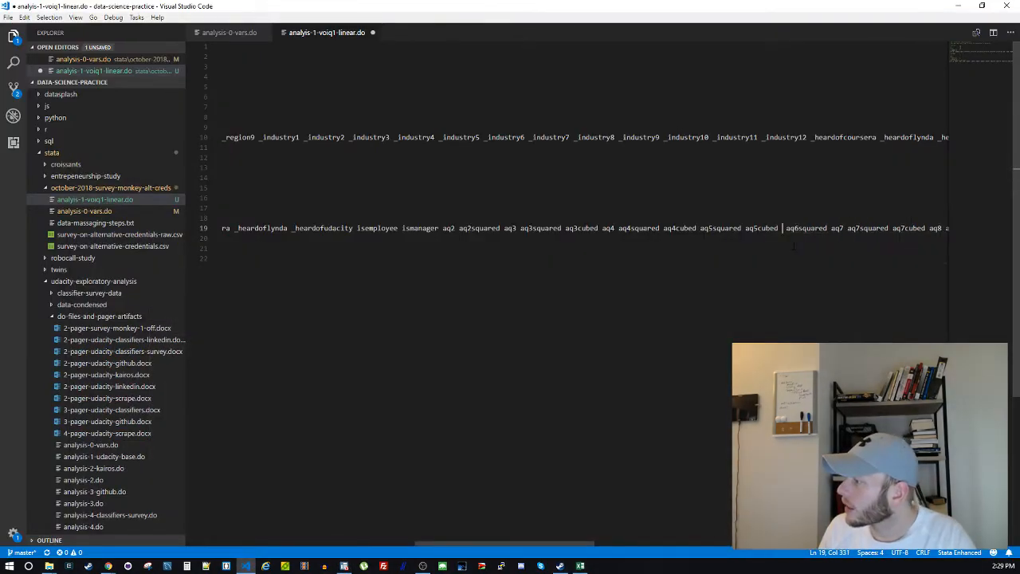
key(BackSpace)
key(BackSpace)
key(BackSpace)
key(BackSpace)
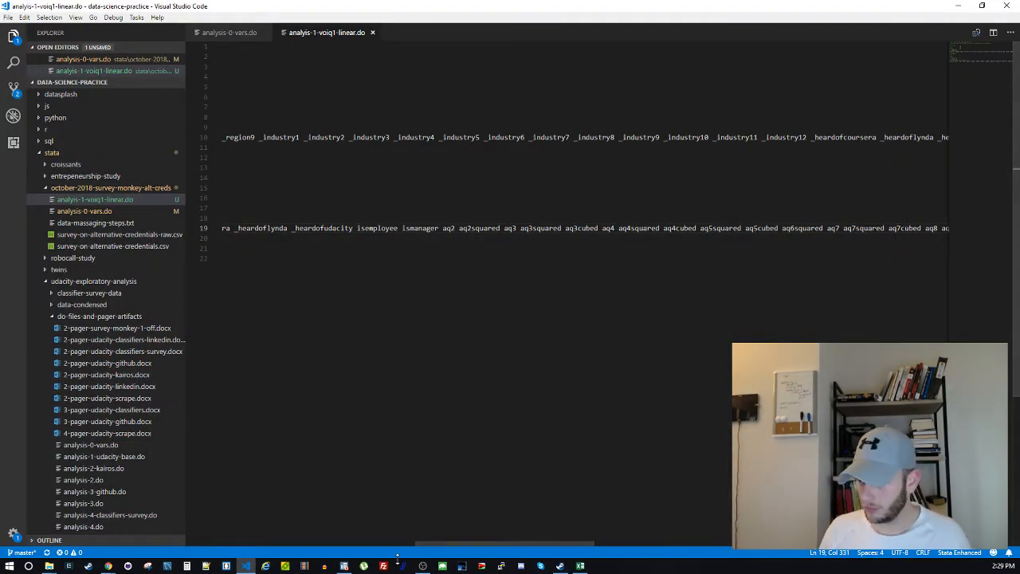
click(344, 566)
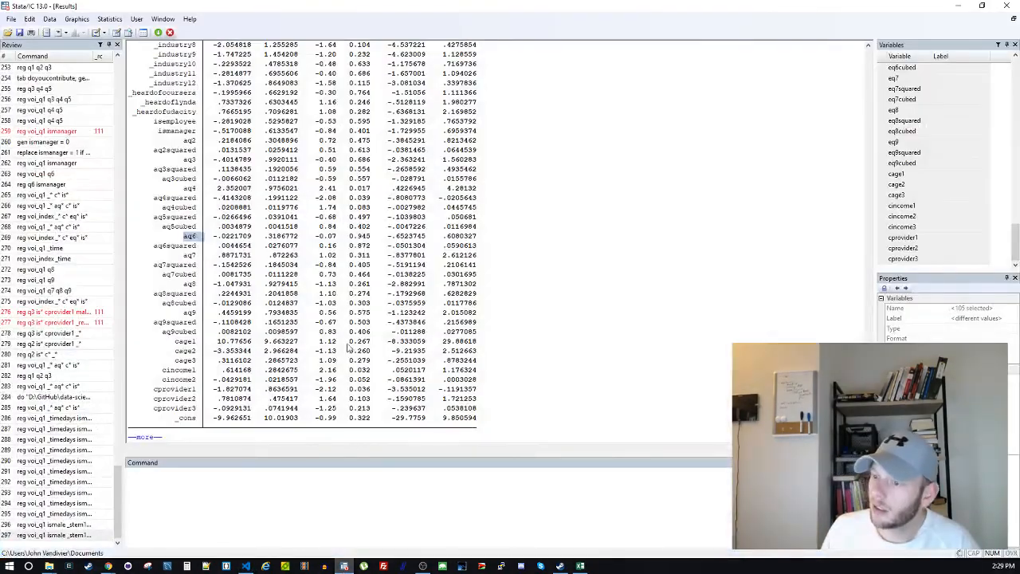
click(227, 473)
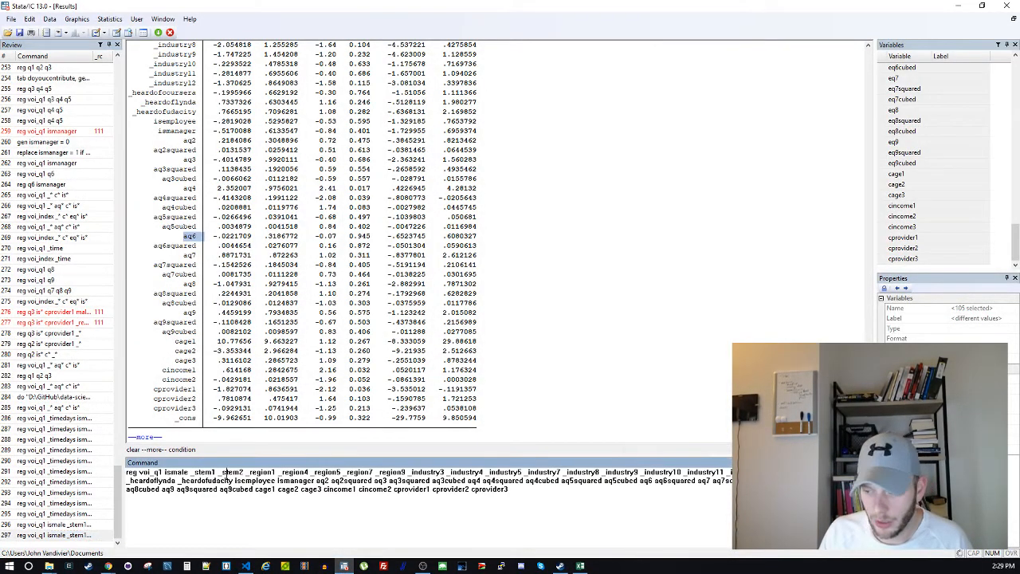
key(alt+Tab)
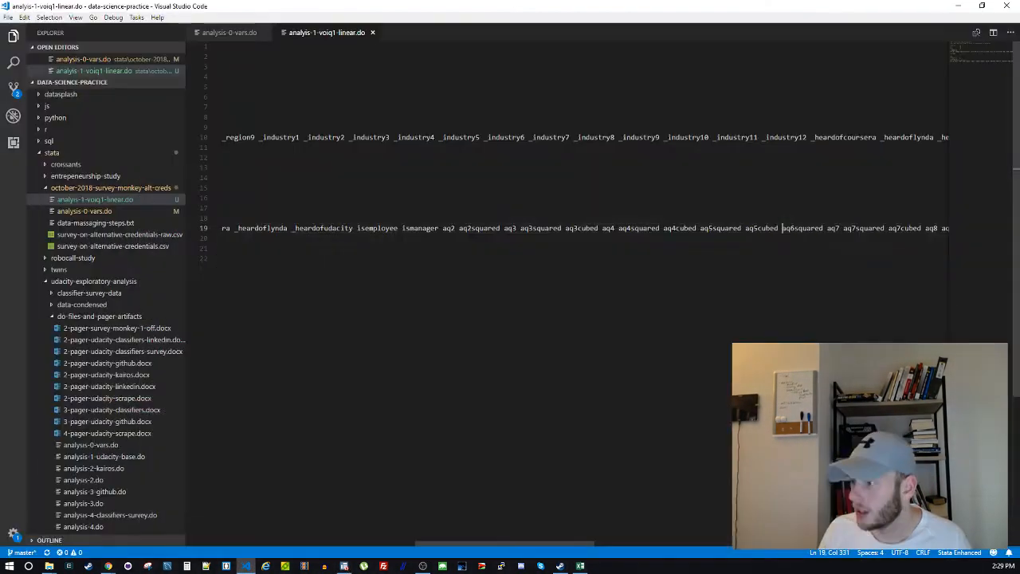
Copy the whole voiq1weak regression command without aq6 and run it in Stata in place of the pending command
key(End)
key(shift+Home)
key(ctrl+x)
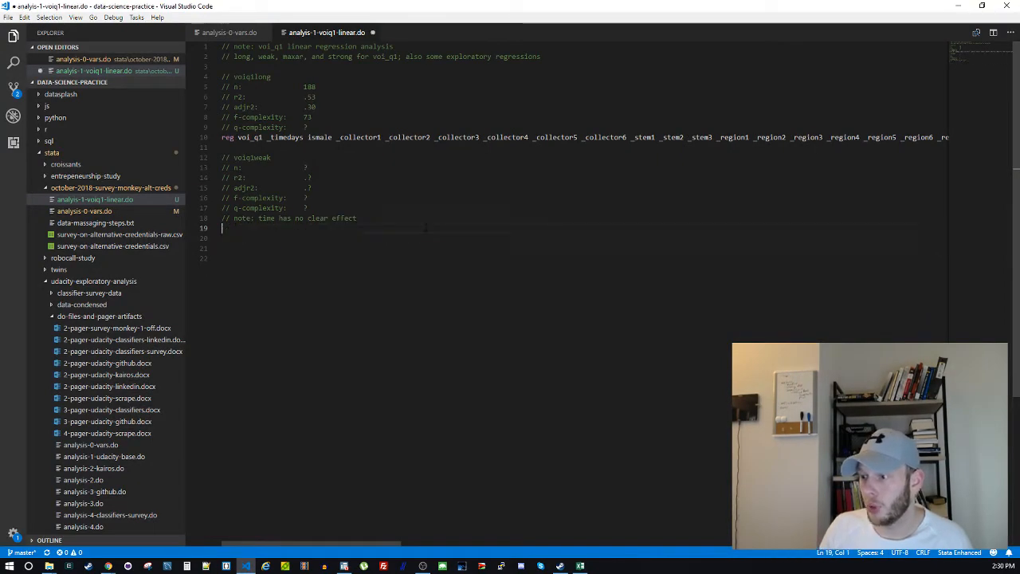
key(ctrl+z)
key(alt+Tab)
click(336, 527)
key(ctrl+v)
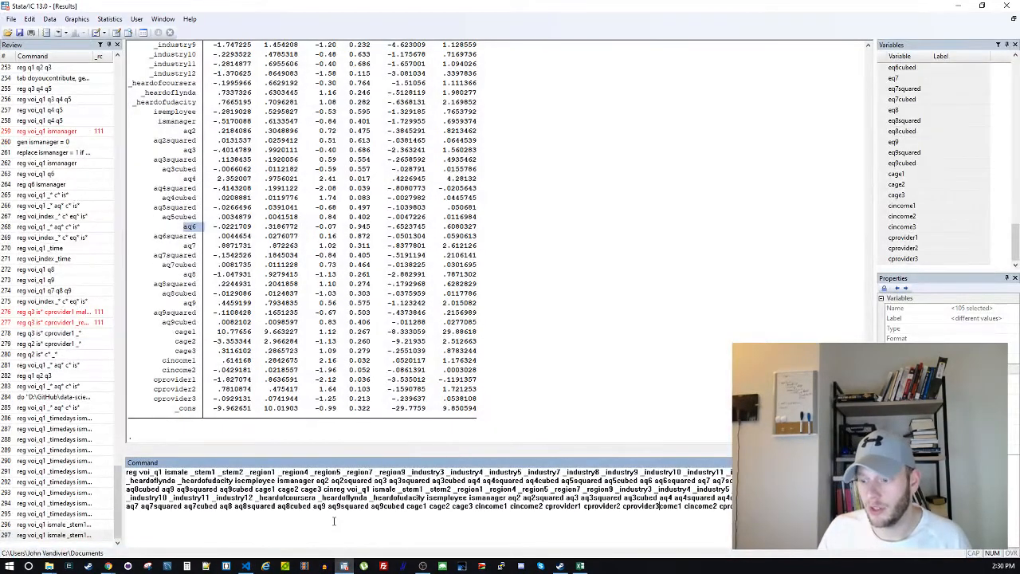
key(ctrl+a)
key(ctrl+v)
key(Return)
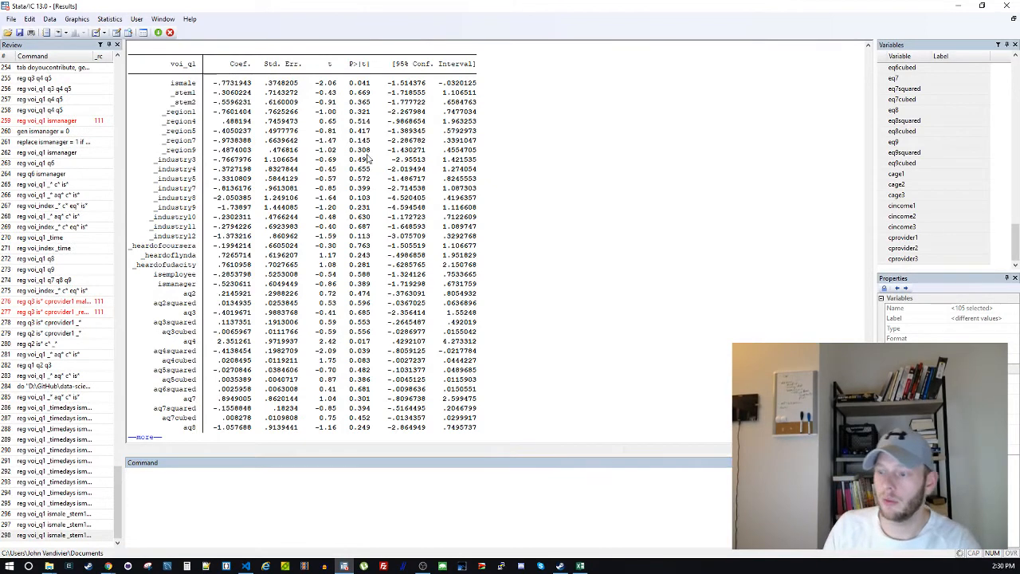
Display the rest of the regression output, compare the p-values across all variables and mark the variable name _industry11
key(space)
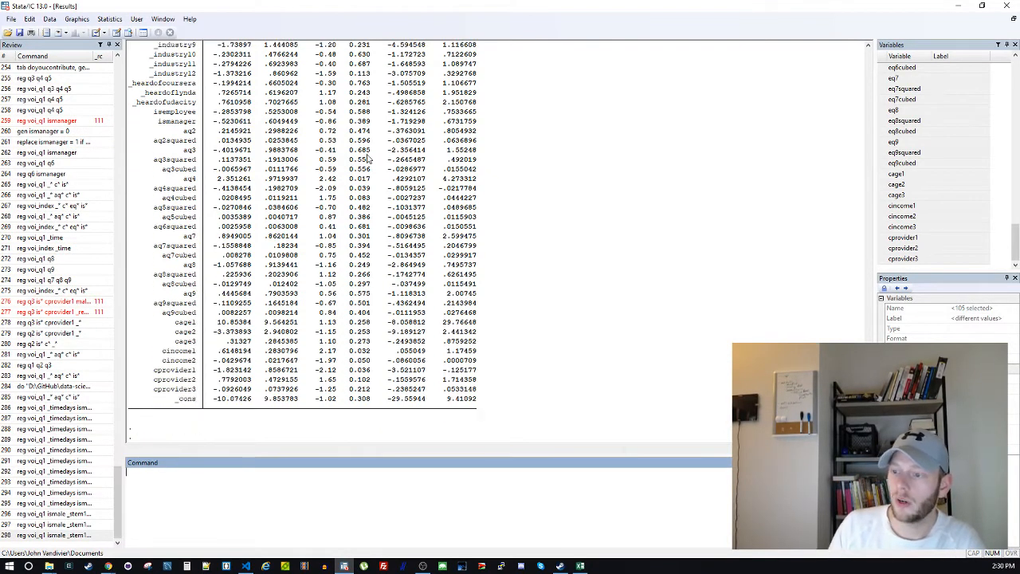
scroll(359, 239, up, 5)
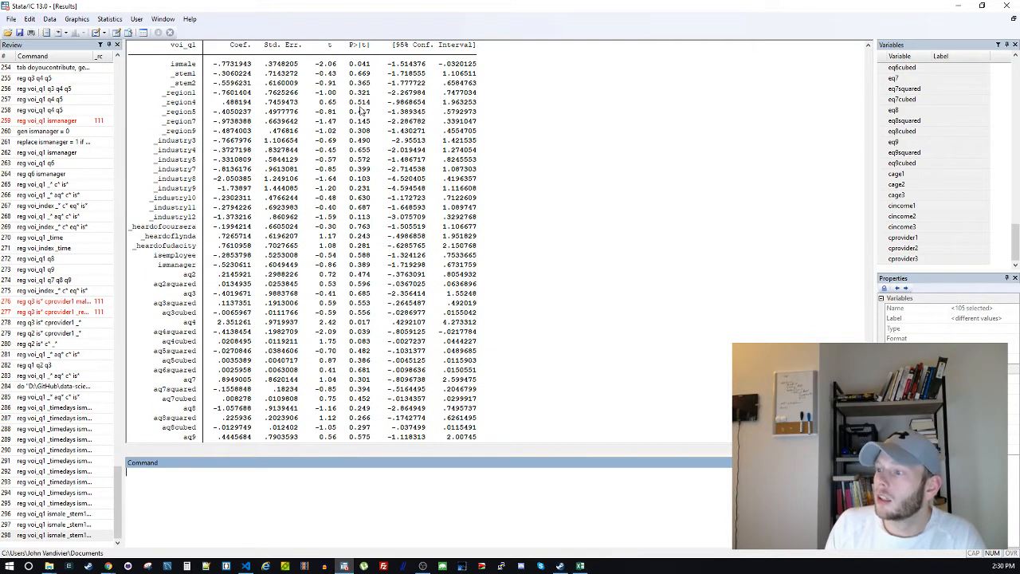
drag(351, 213, 371, 216)
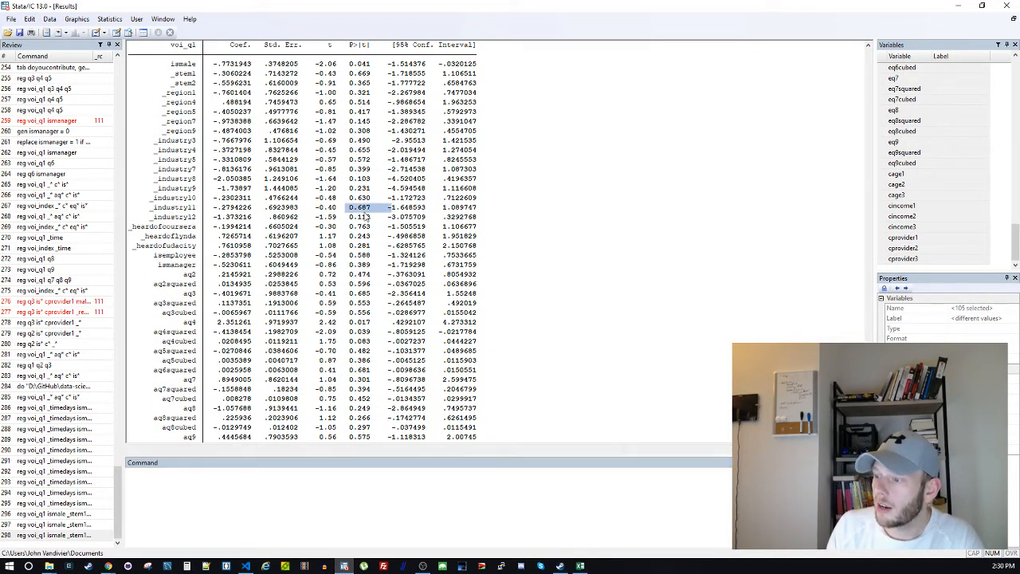
scroll(366, 271, down, 3)
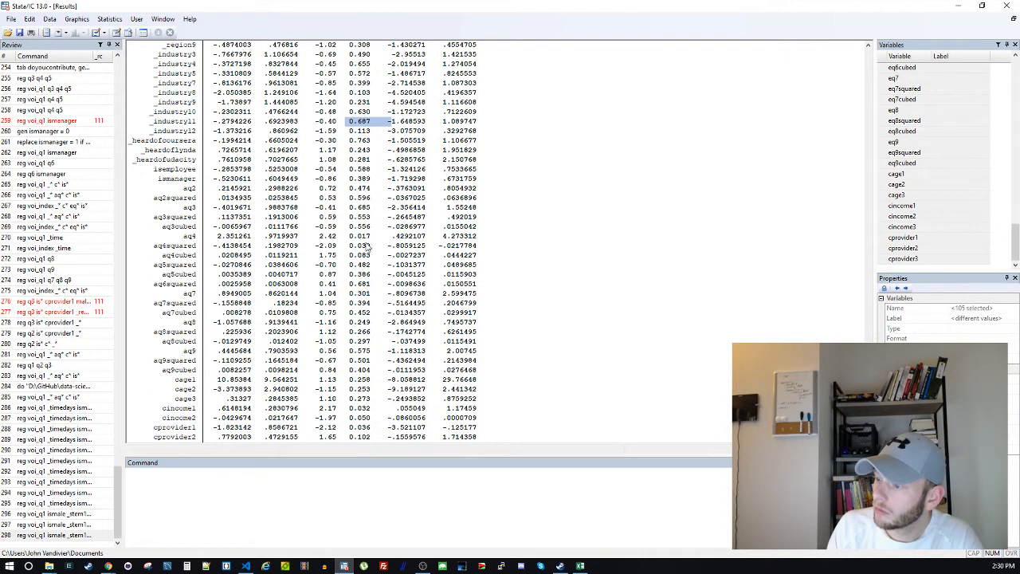
scroll(369, 248, down, 2)
scroll(369, 388, up, 3)
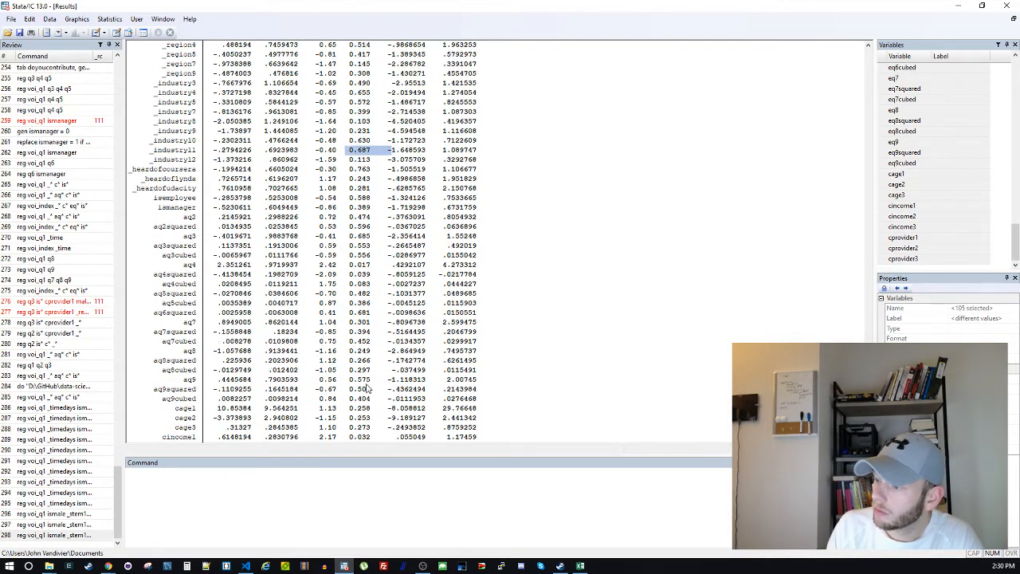
scroll(362, 316, up, 2)
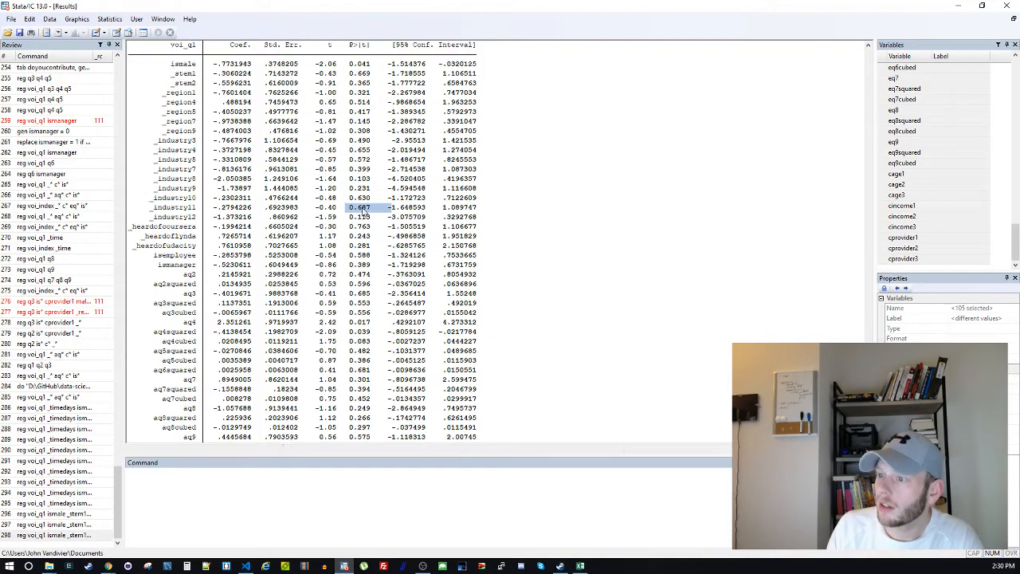
scroll(363, 211, up, 1)
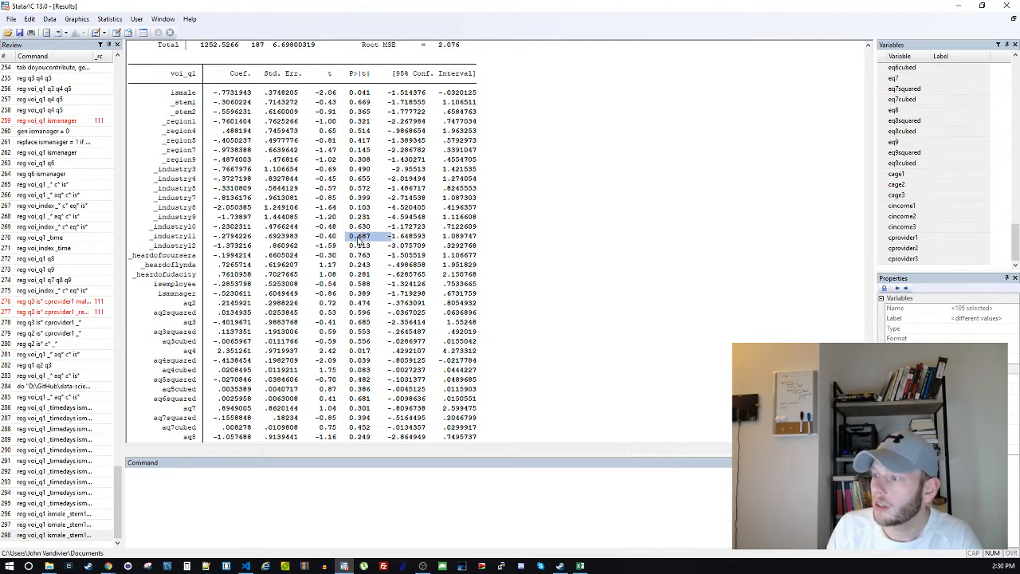
double_click(151, 236)
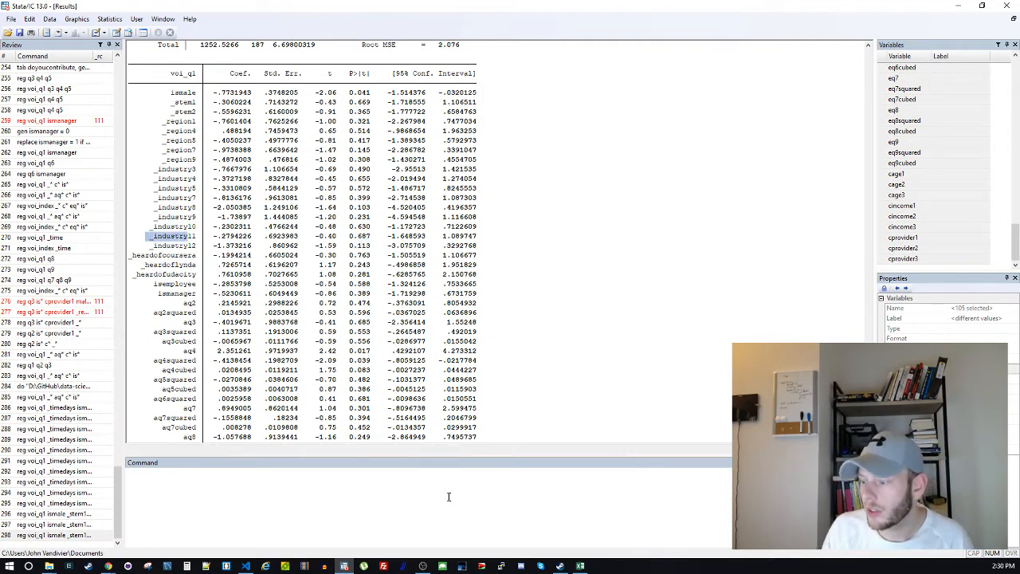
Switch to the do-file, remove _industry11 with its extra space from the voiq1weak regression command and save the file
click(245, 566)
click(425, 236)
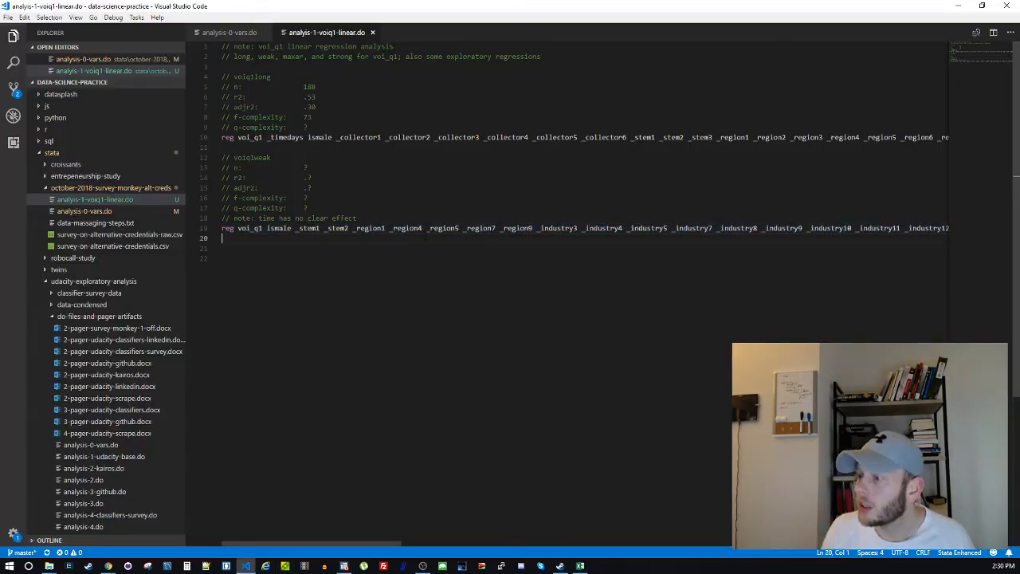
double_click(887, 228)
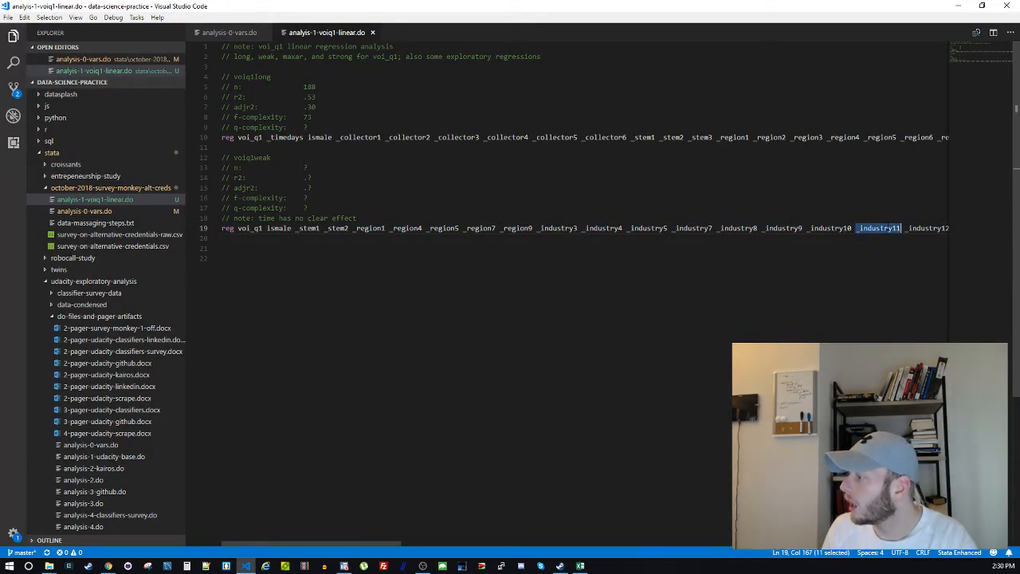
key(BackSpace)
key(BackSpace)
key(ctrl+s)
Copy the whole voiq1weak regression command without _industry11 and run it in Stata
key(End)
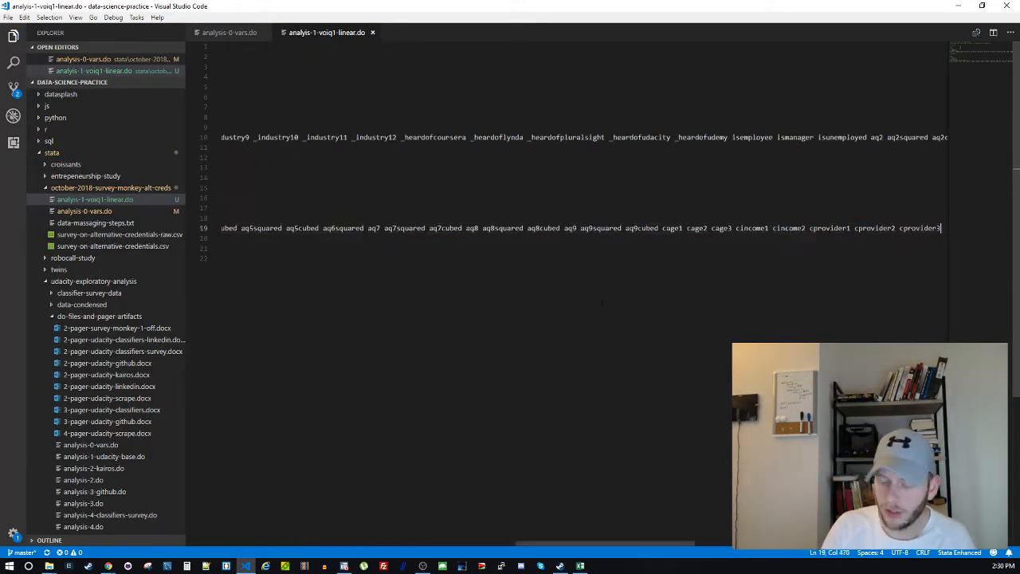
key(shift+Home)
click(344, 566)
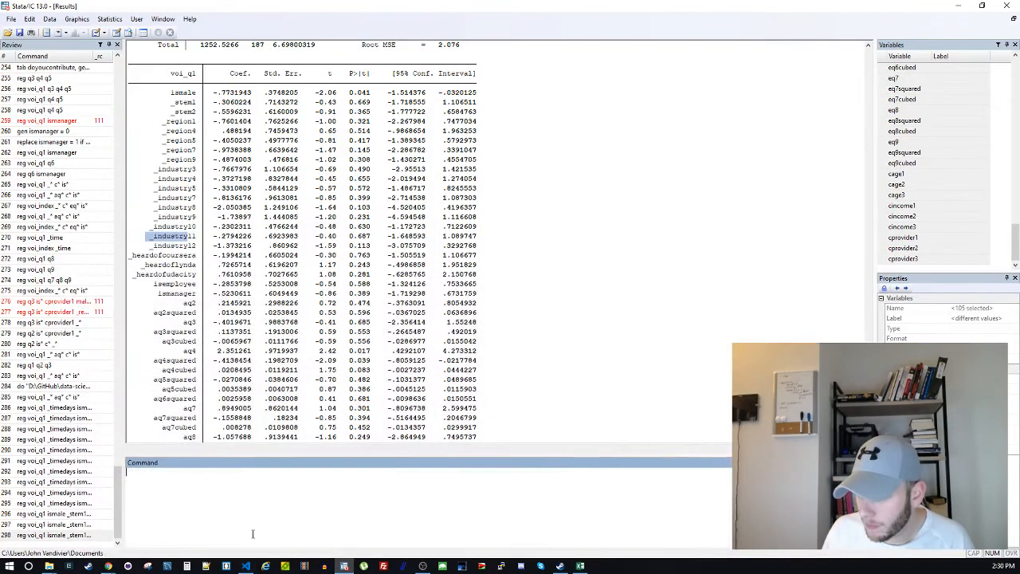
key(ctrl+v)
key(Return)
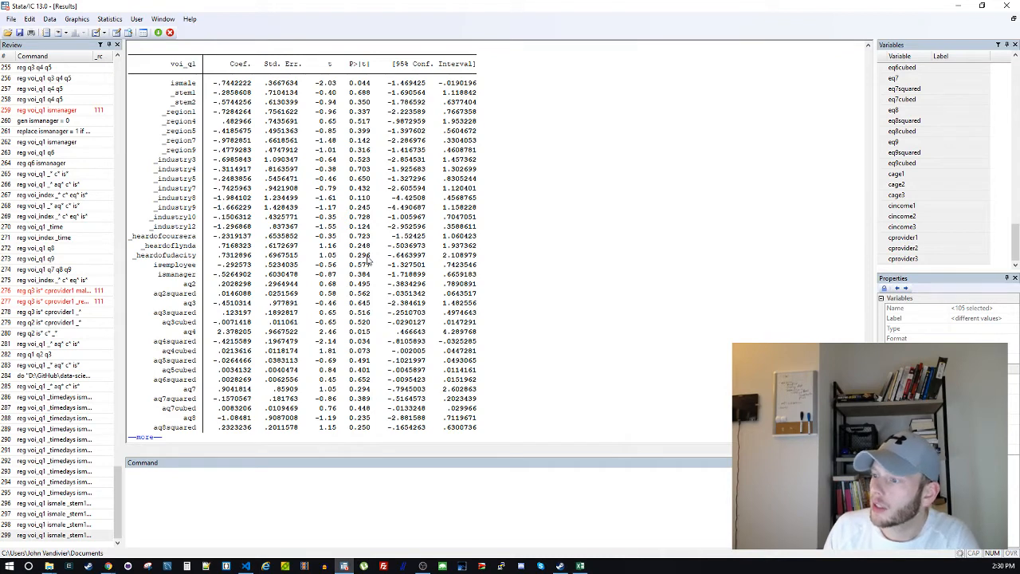
Display the new regression output down to the _cons row, compare the p-values and mark the variable name _industry10
scroll(369, 226, down, 5)
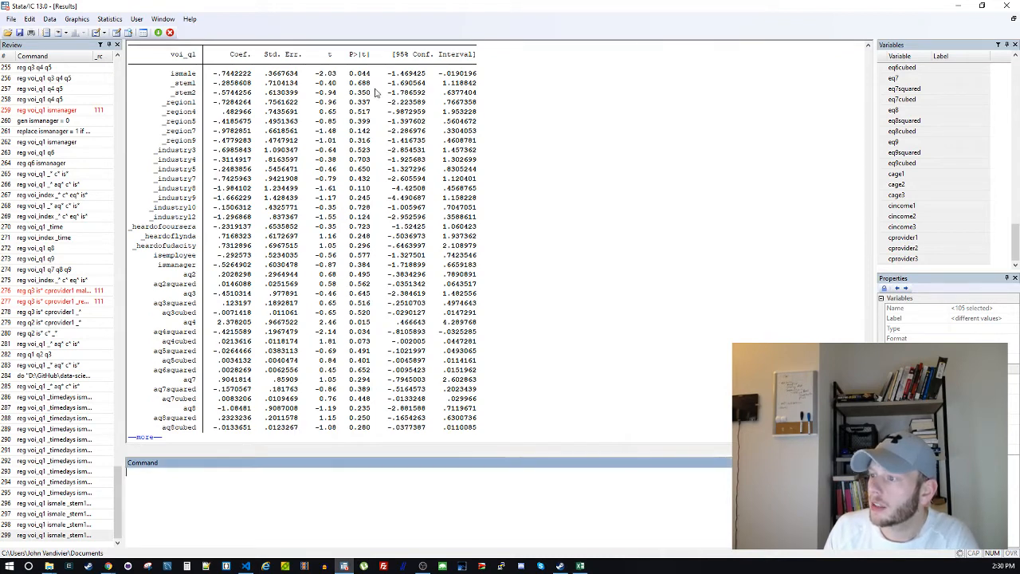
key(space)
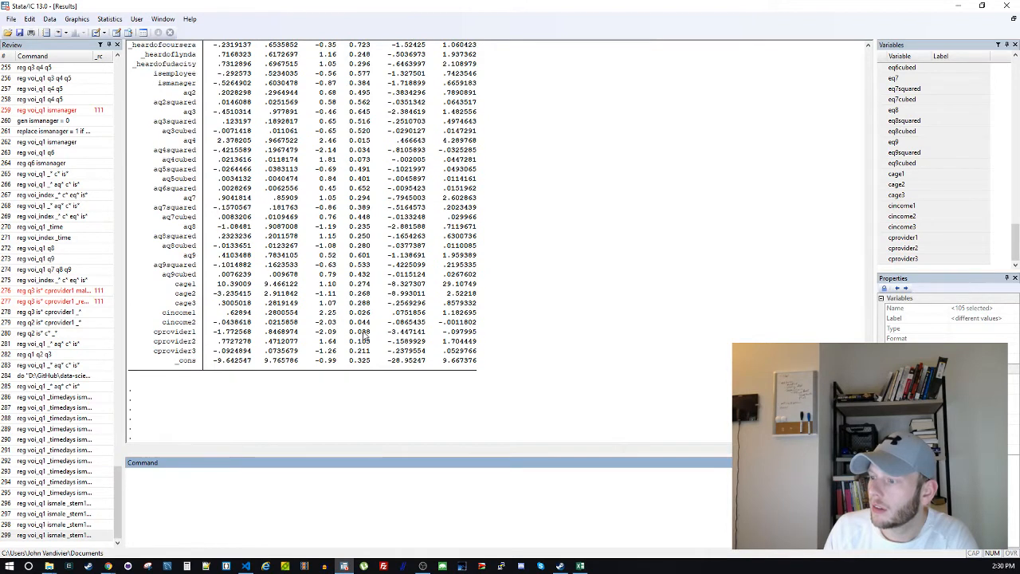
scroll(362, 256, up, 4)
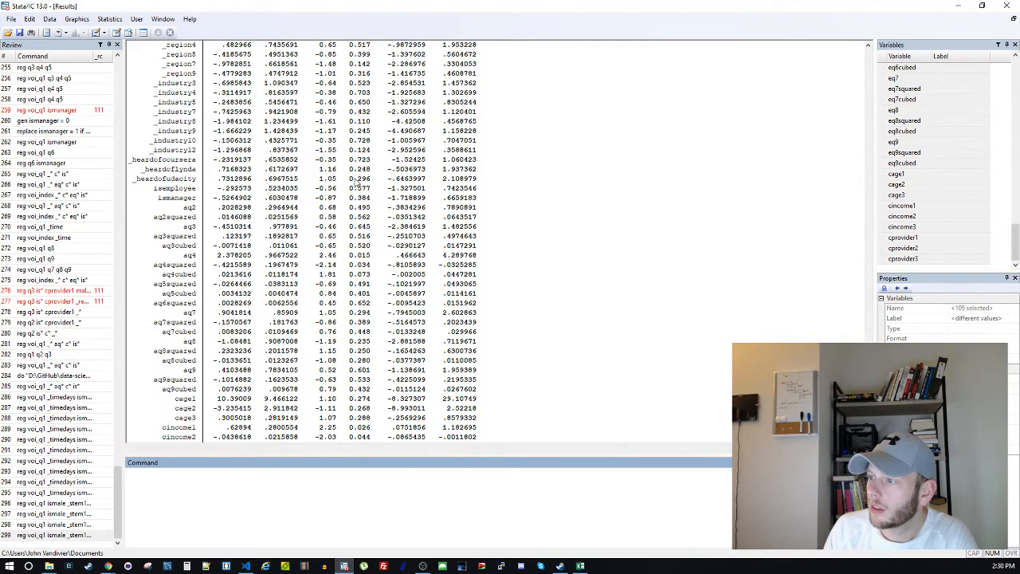
scroll(358, 182, up, 1)
scroll(360, 135, up, 1)
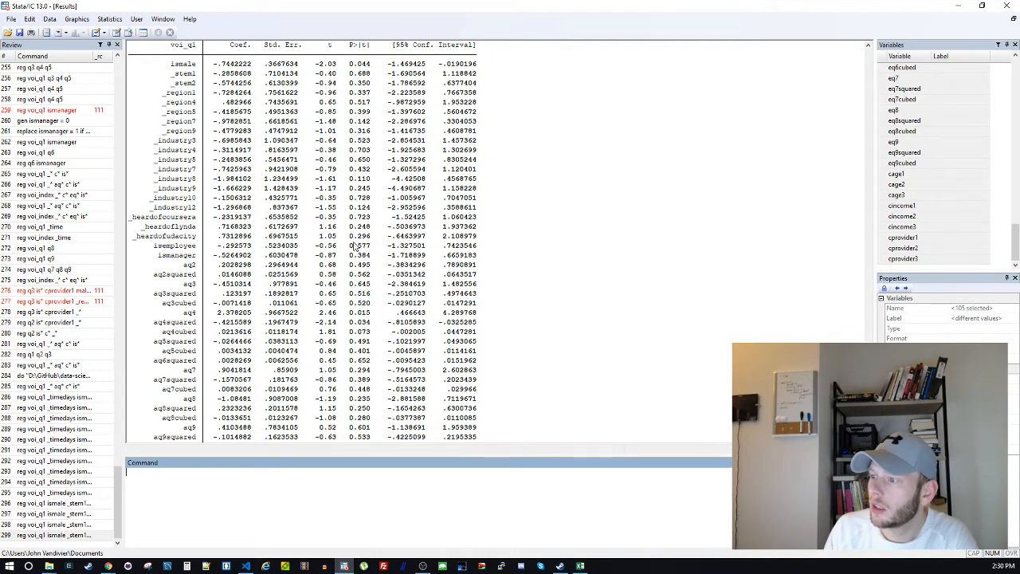
drag(153, 199, 199, 200)
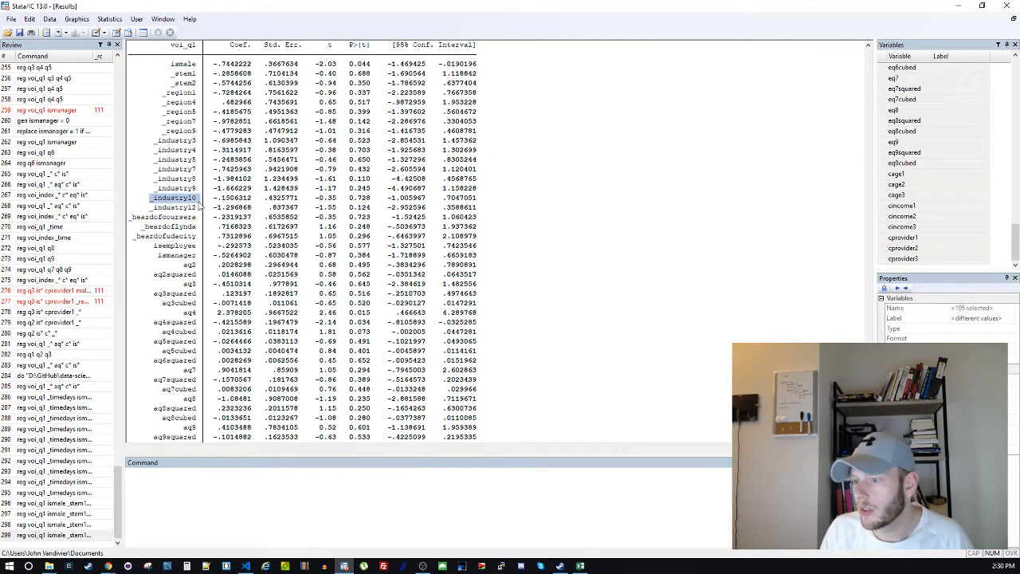
Switch to the do-file, remove _industry10 with its extra space from the voiq1weak regression command and save the file
click(344, 566)
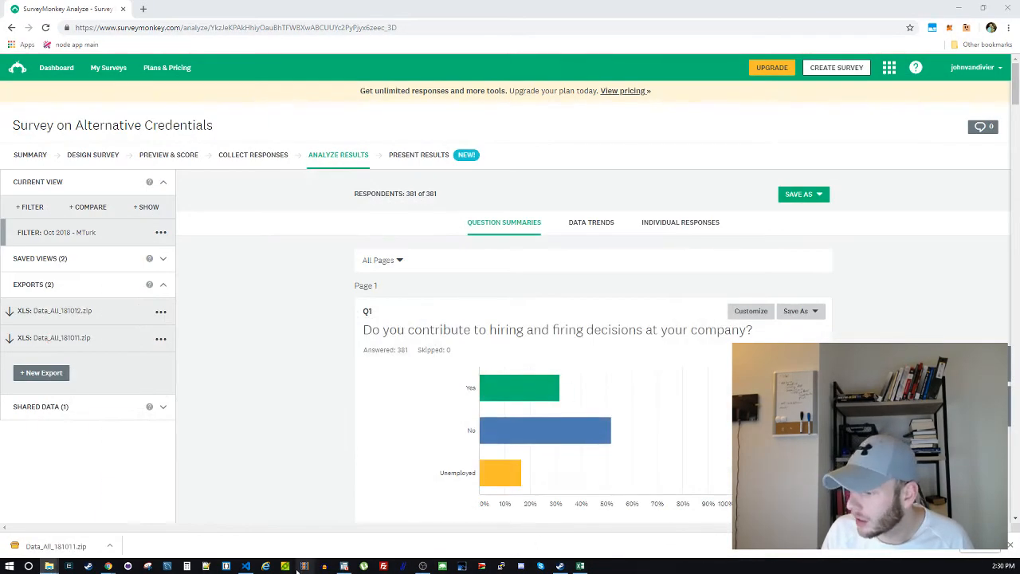
click(246, 566)
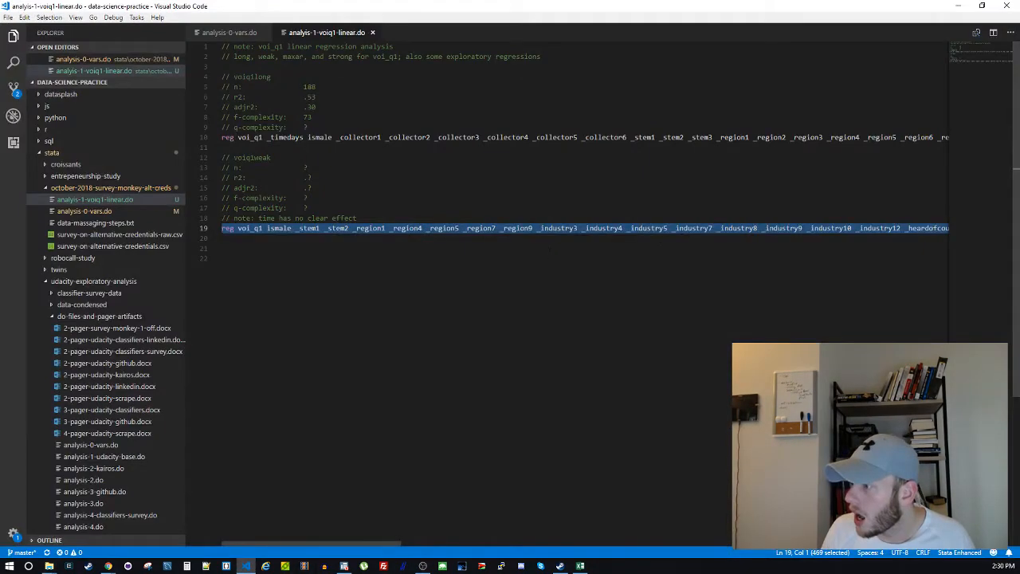
double_click(813, 228)
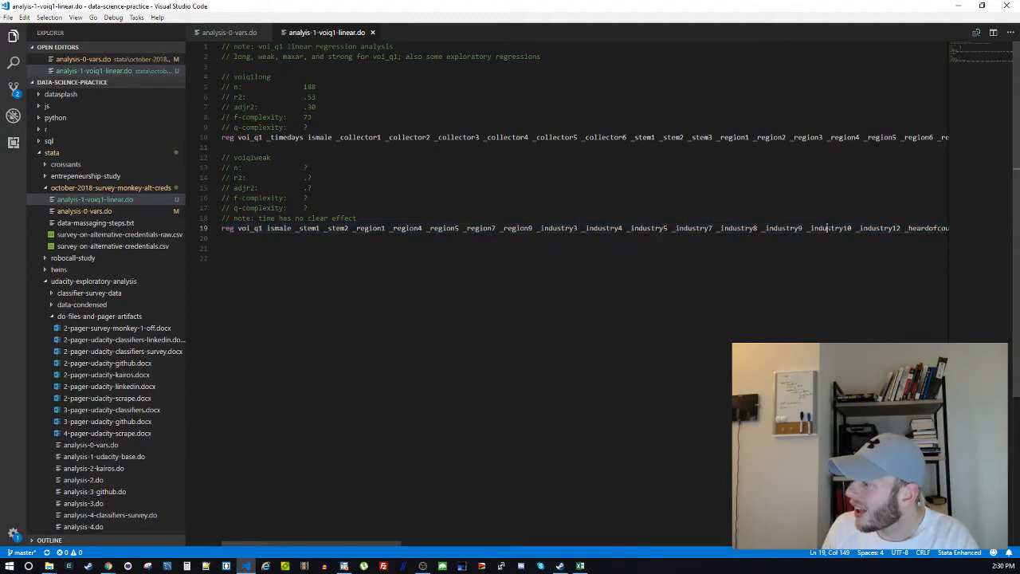
key(BackSpace)
key(BackSpace)
key(ctrl+s)
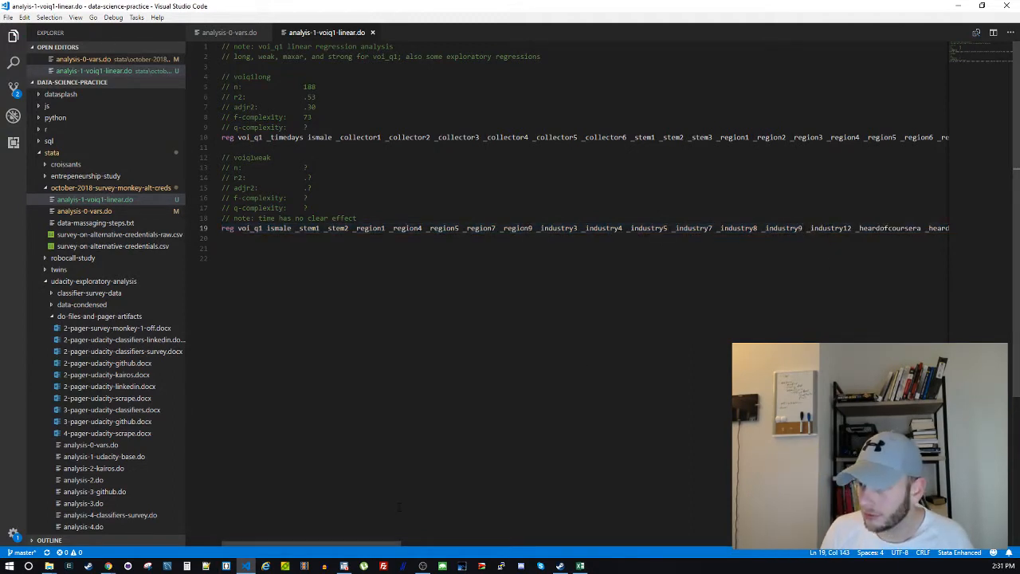
Copy the whole voiq1weak regression command without _industry10 and run it in Stata
key(End)
key(shift+Home)
key(ctrl+c)
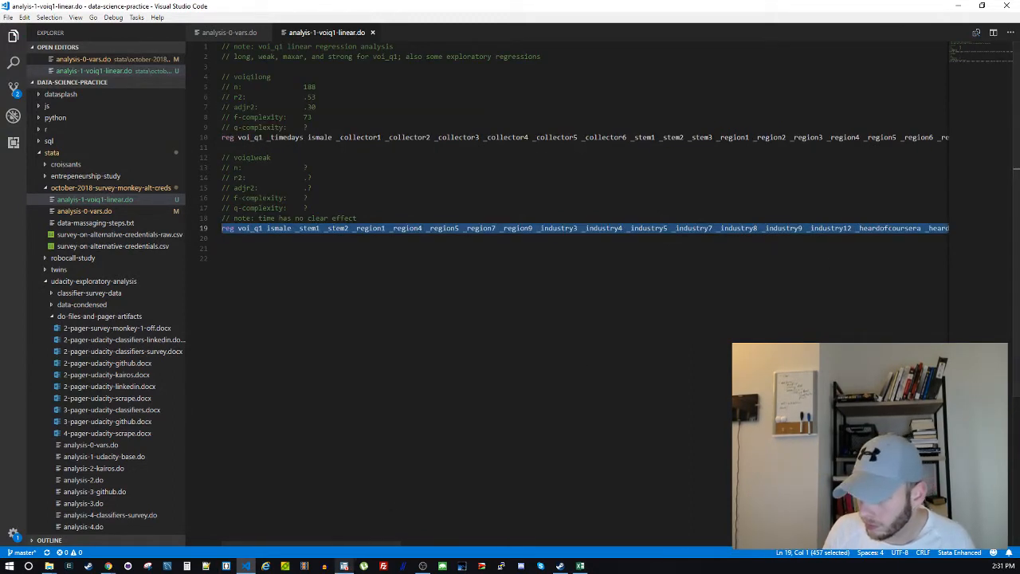
click(344, 566)
click(335, 506)
key(ctrl+v)
key(Return)
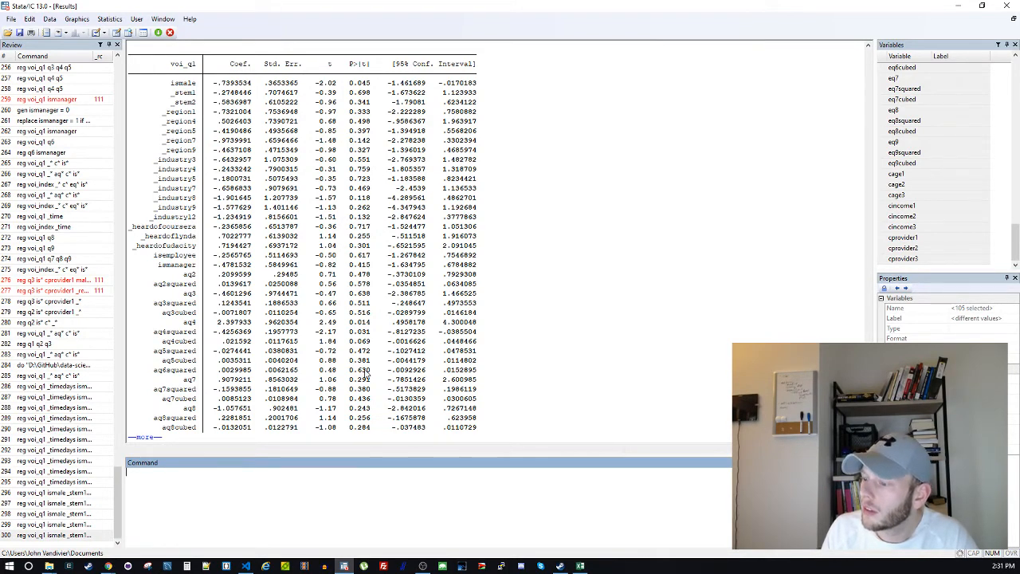
Display the rest of the regression output, compare the p-values across all variables and mark the _industry4 row
key(space)
key(Return)
key(Return)
key(Return)
key(Return)
key(Return)
key(Return)
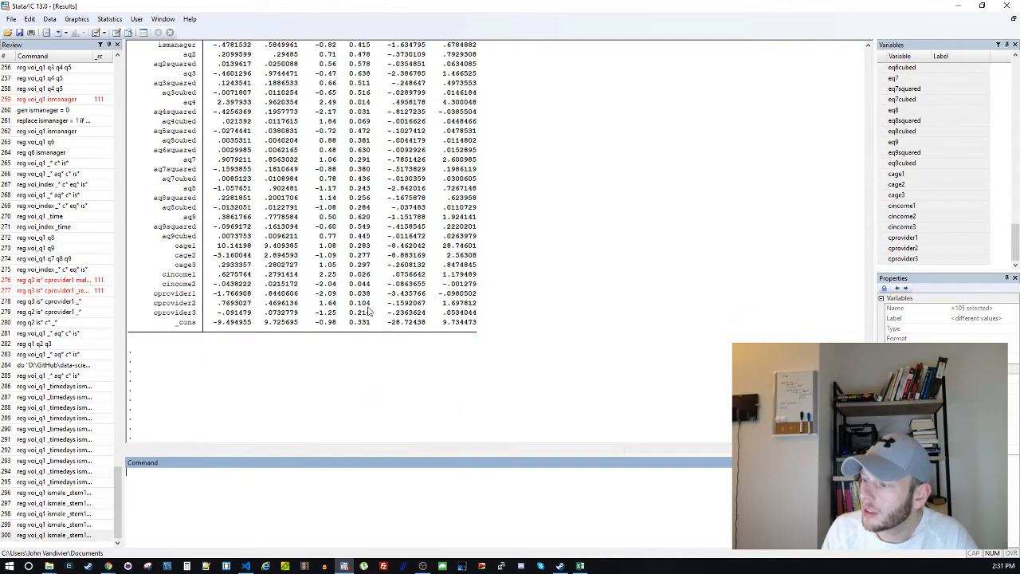
scroll(361, 225, up, 7)
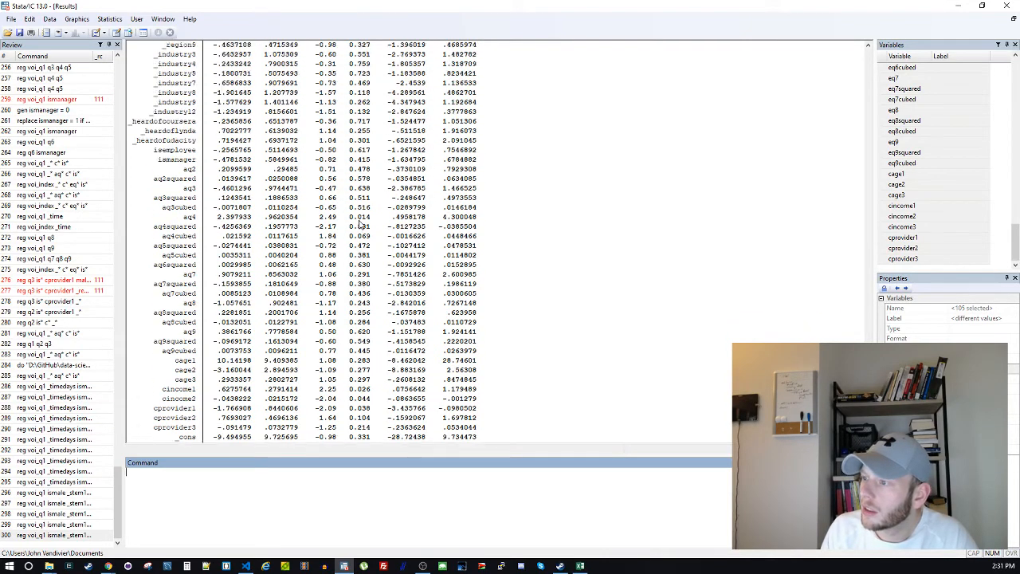
drag(375, 152, 170, 151)
click(170, 151)
Switch to the do-file, remove _industry4 with its extra space from the voiq1weak regression command and save the file
click(344, 566)
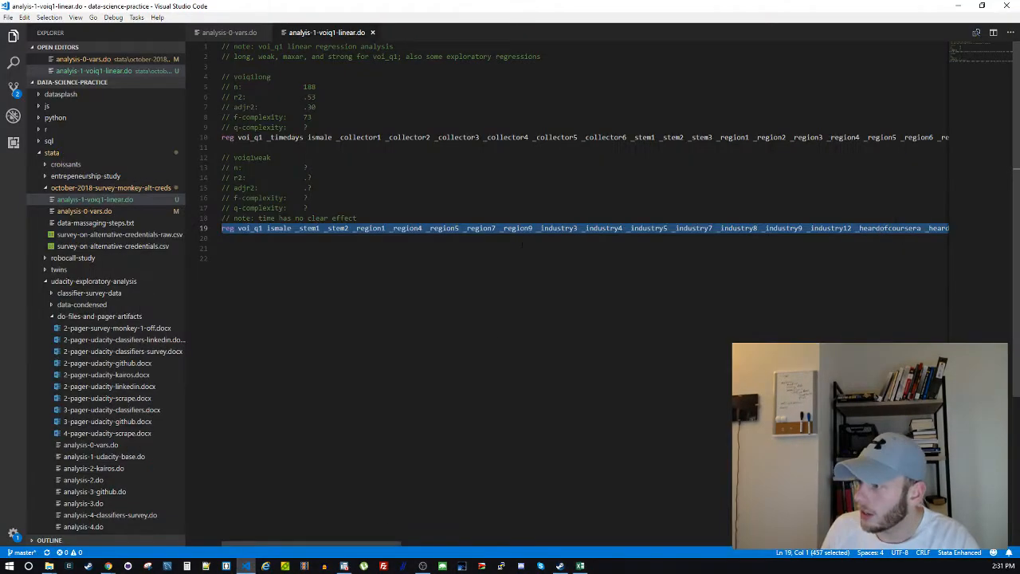
double_click(604, 227)
key(BackSpace)
key(BackSpace)
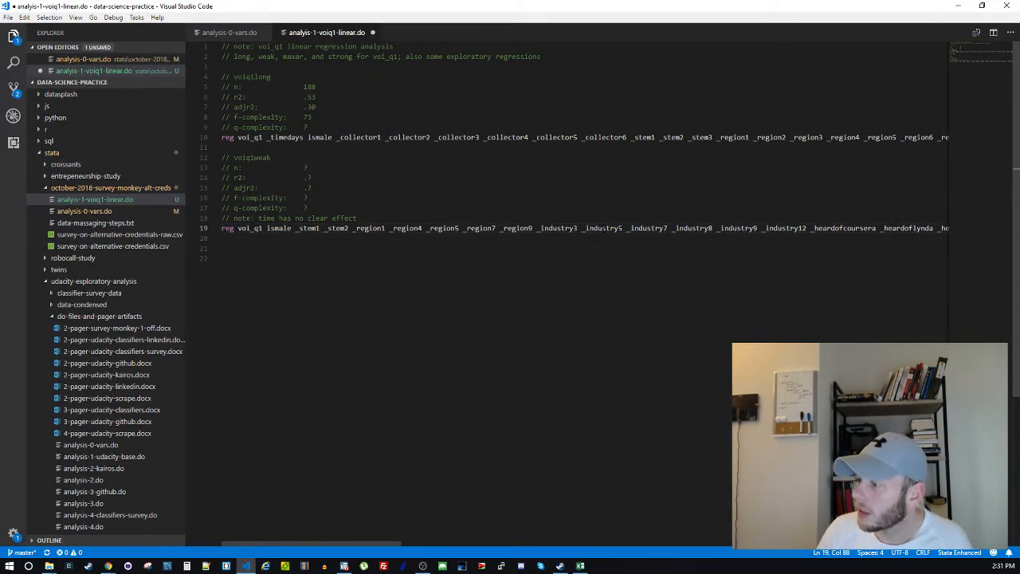
key(End)
key(shift+Home)
key(ctrl+s)
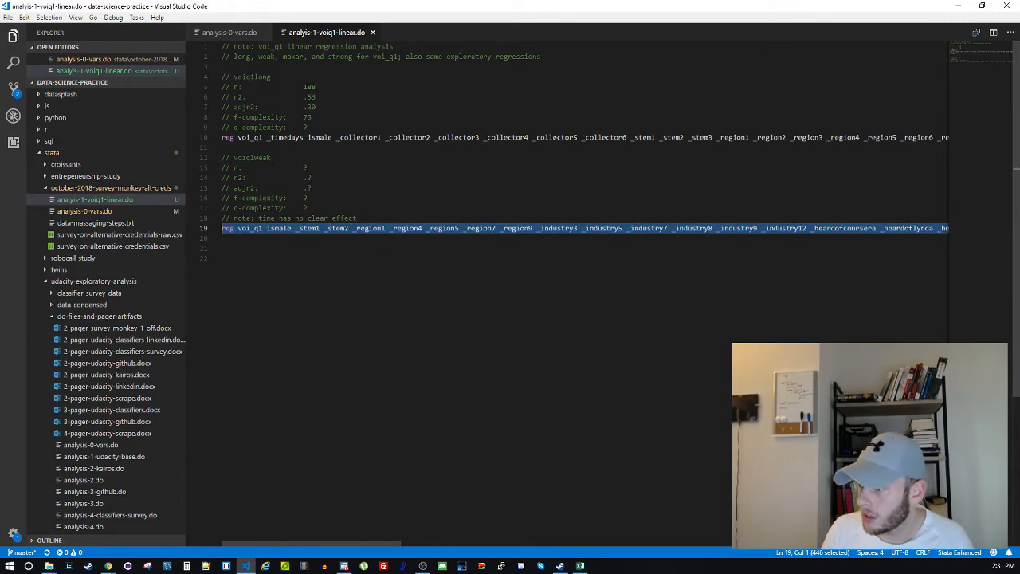
Run the voiq1weak command without _industry4 in Stata, then compare the p-values in its output and mark the _industry5 row
key(ctrl+d)
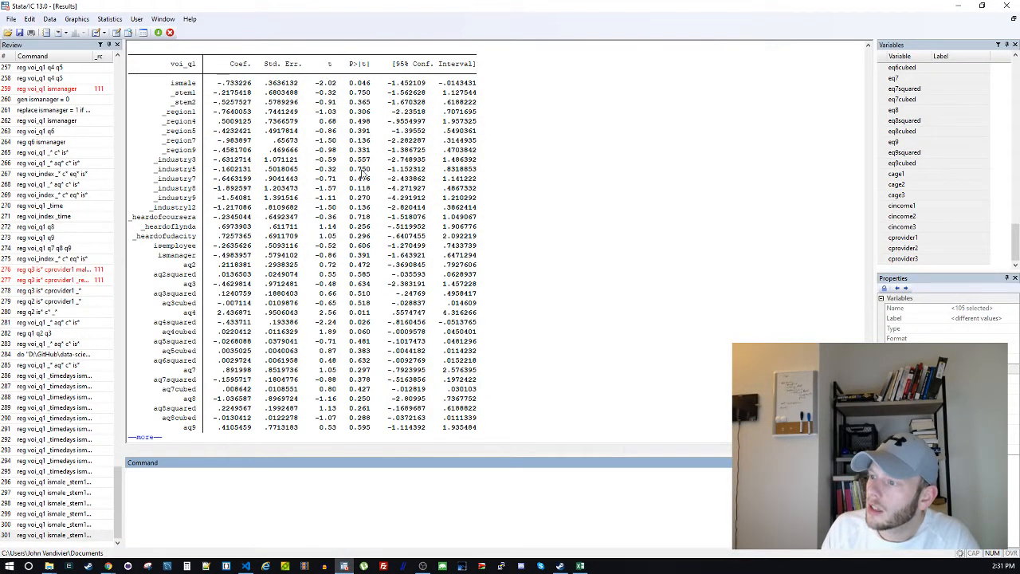
key(space)
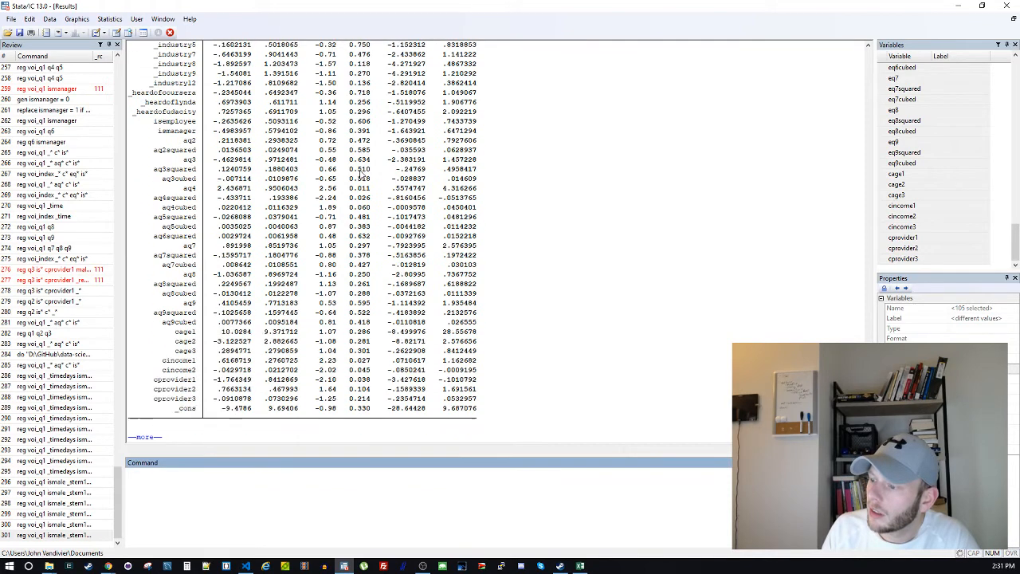
scroll(360, 322, up, 6)
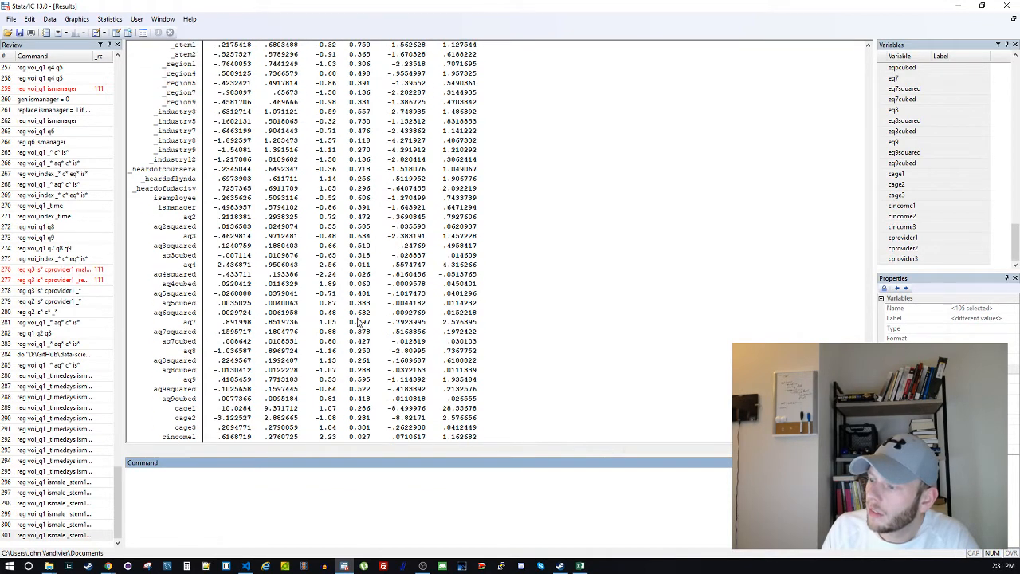
scroll(359, 322, up, 2)
drag(376, 207, 154, 207)
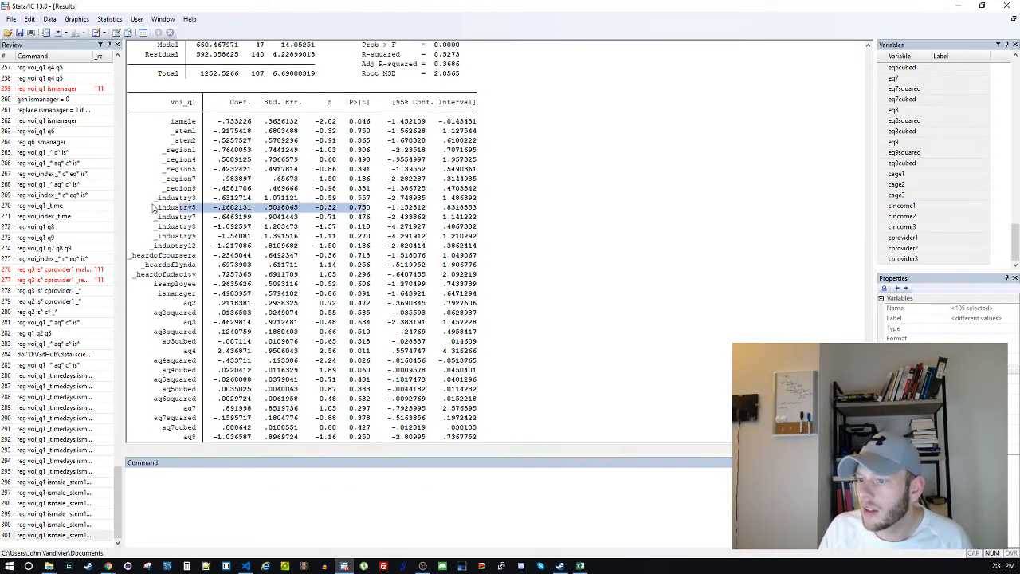
Switch to the do-file and remove _industry5 from the voiq1weak regression command
click(341, 564)
double_click(604, 228)
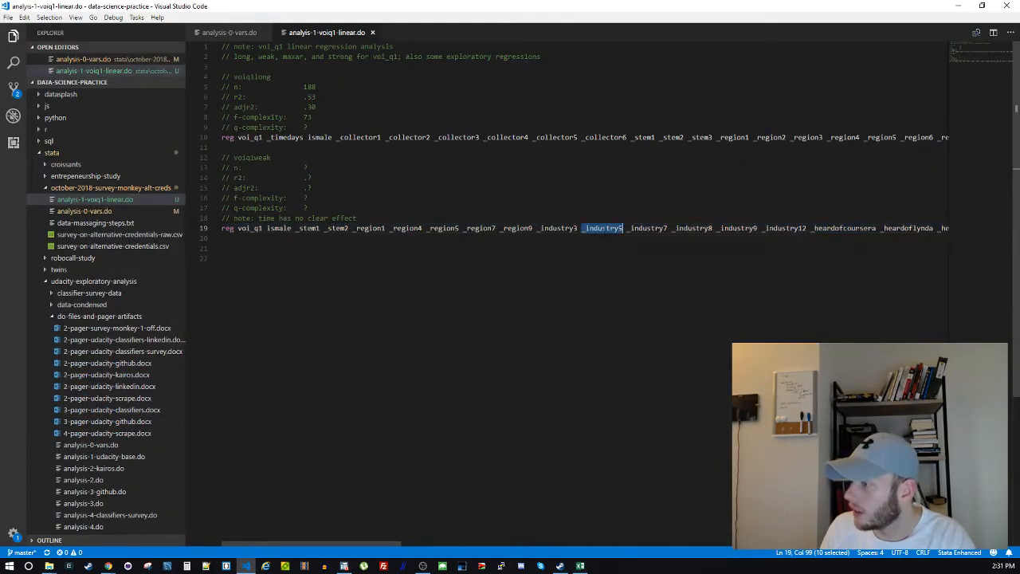
key(BackSpace)
Copy the whole voiq1weak regression command without _industry5 and run it in Stata
key(End)
key(shift+Home)
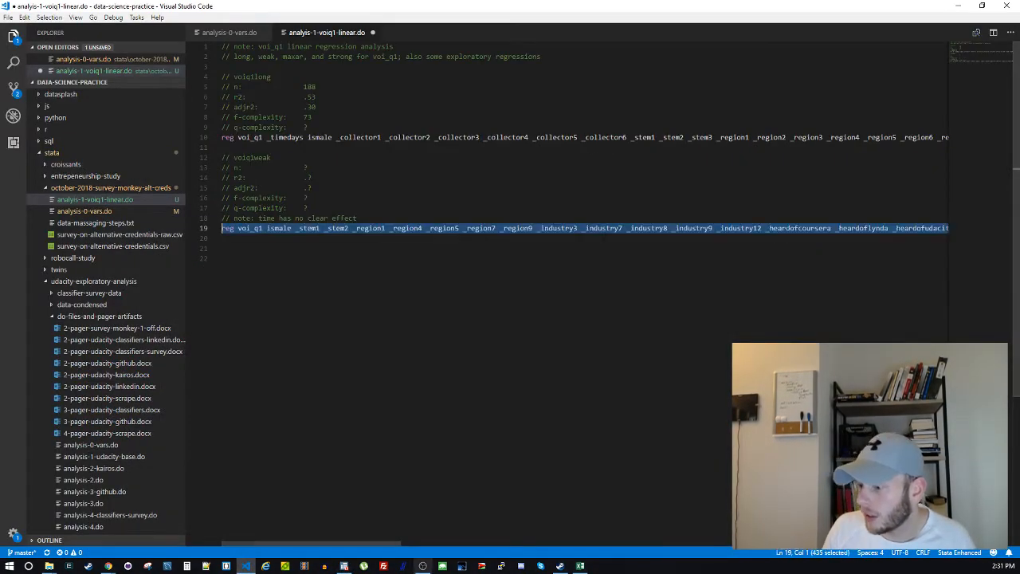
key(ctrl+c)
click(343, 565)
key(ctrl+v)
key(Return)
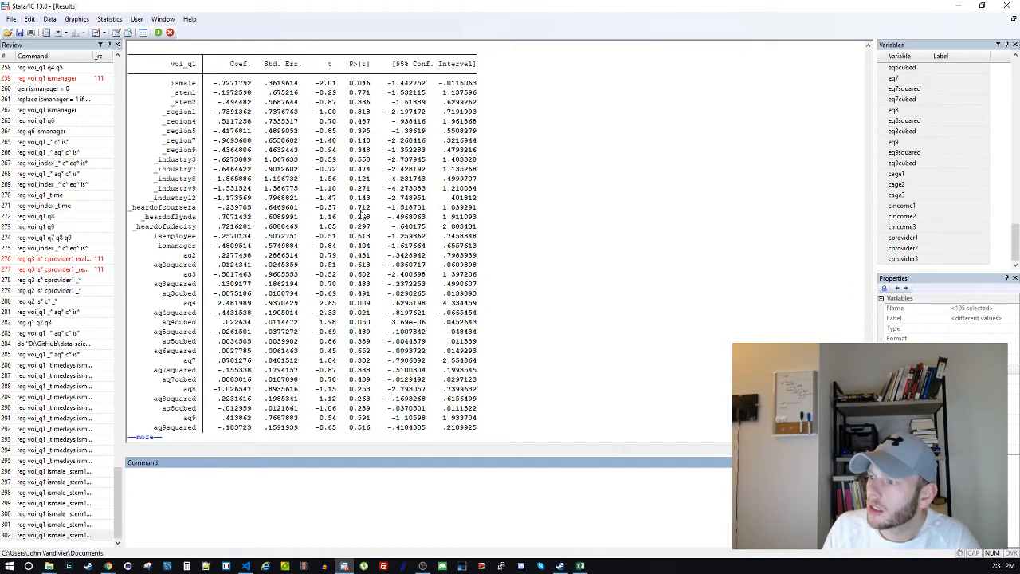
Display the full output of the regression without _industry5 and compare the p-values from _cons back to ismale
key(space)
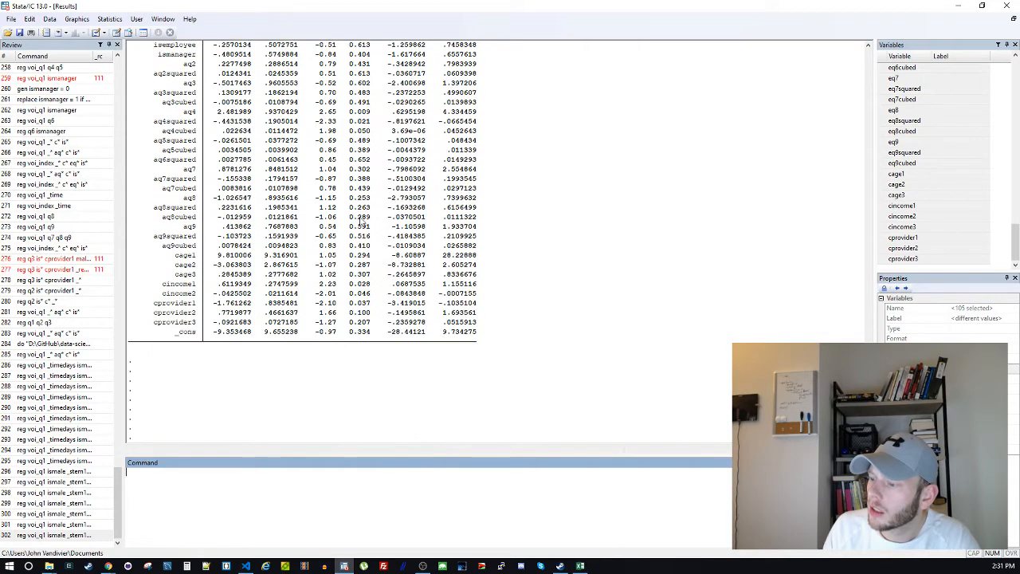
scroll(365, 263, up, 6)
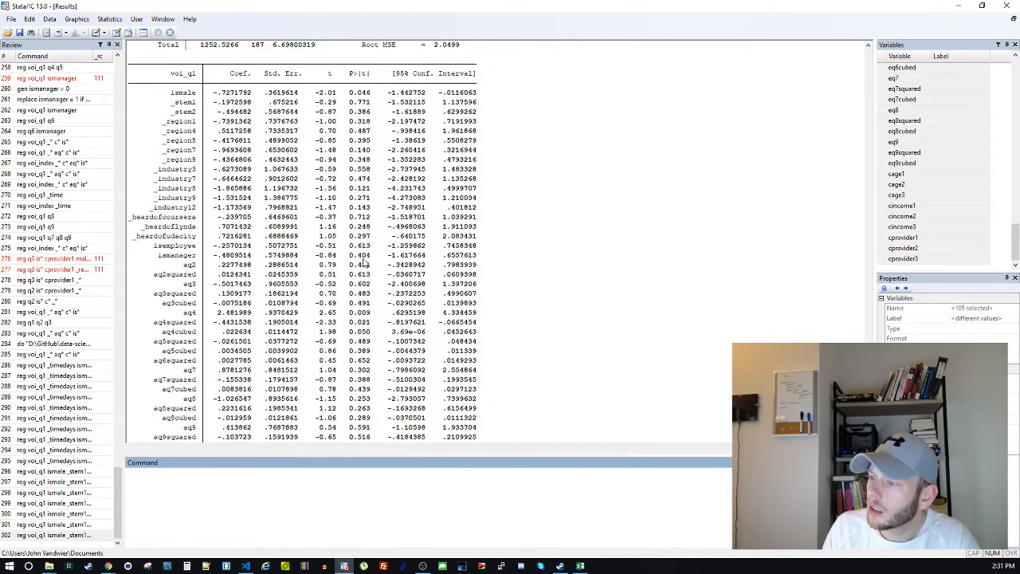
scroll(366, 245, up, 2)
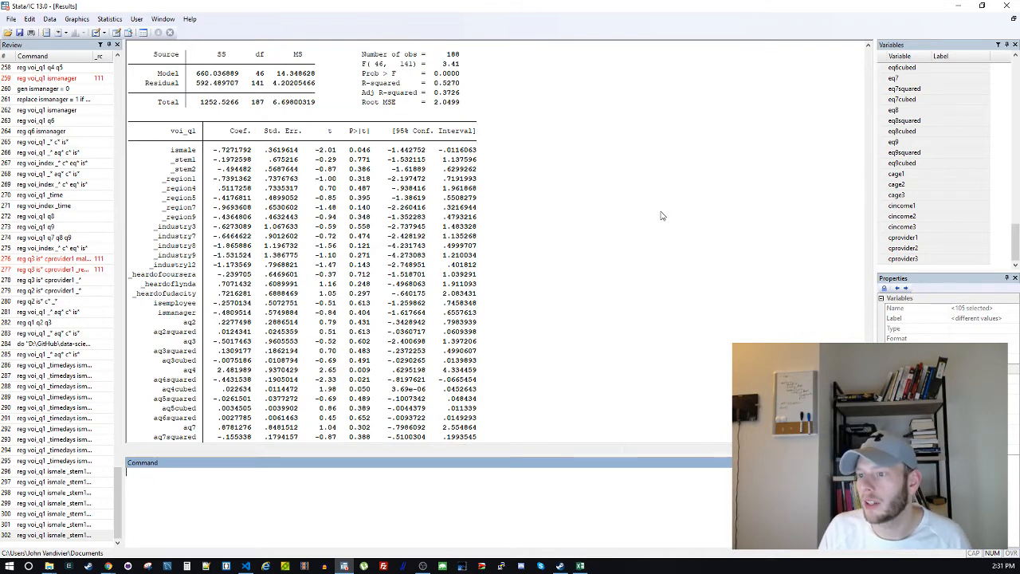
click(994, 124)
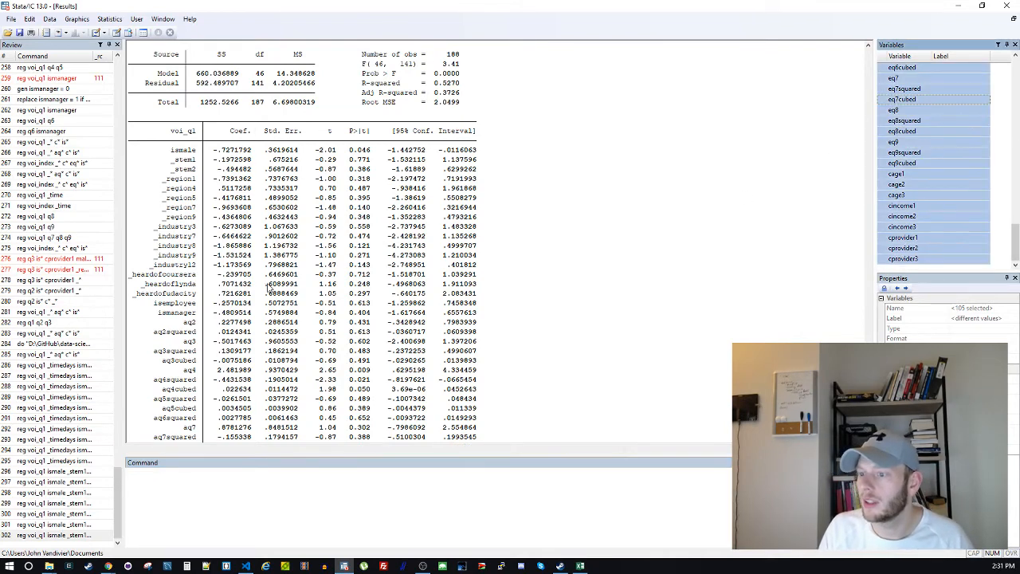
click(266, 283)
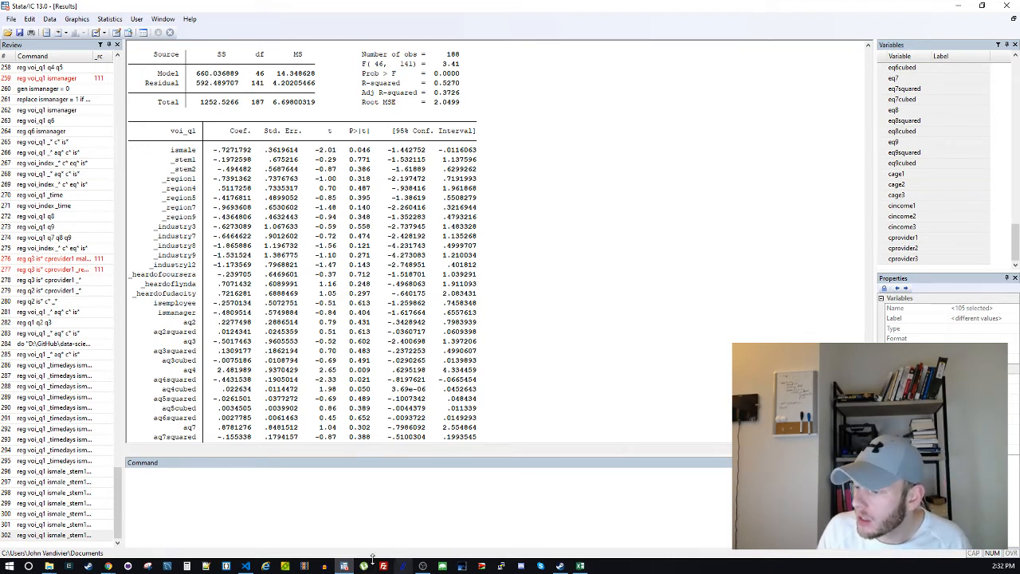
Switch to the do-file, remove _stem1 with its extra space from the voiq1weak command, select the whole command and save the file
click(344, 566)
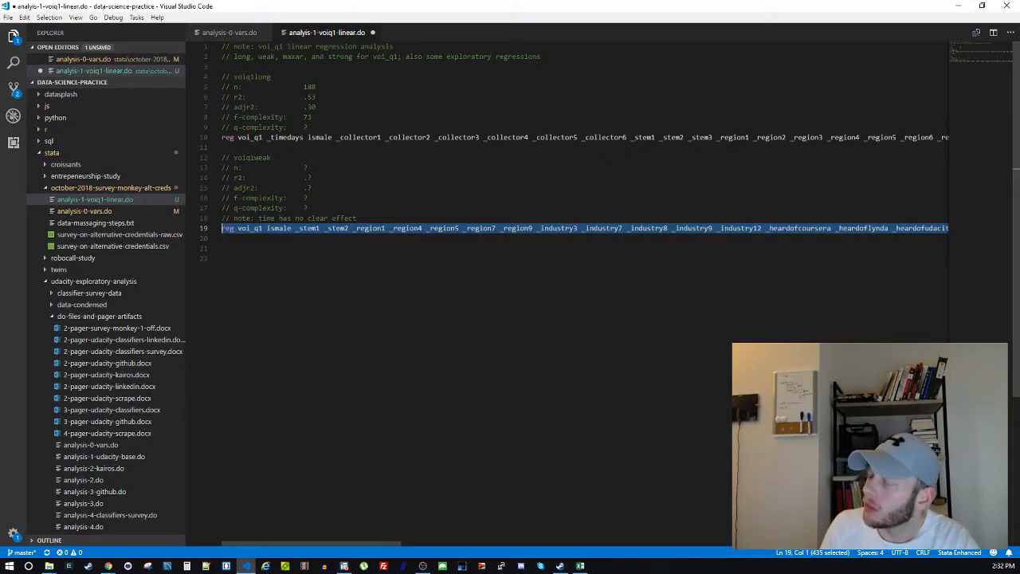
double_click(310, 229)
key(BackSpace)
key(BackSpace)
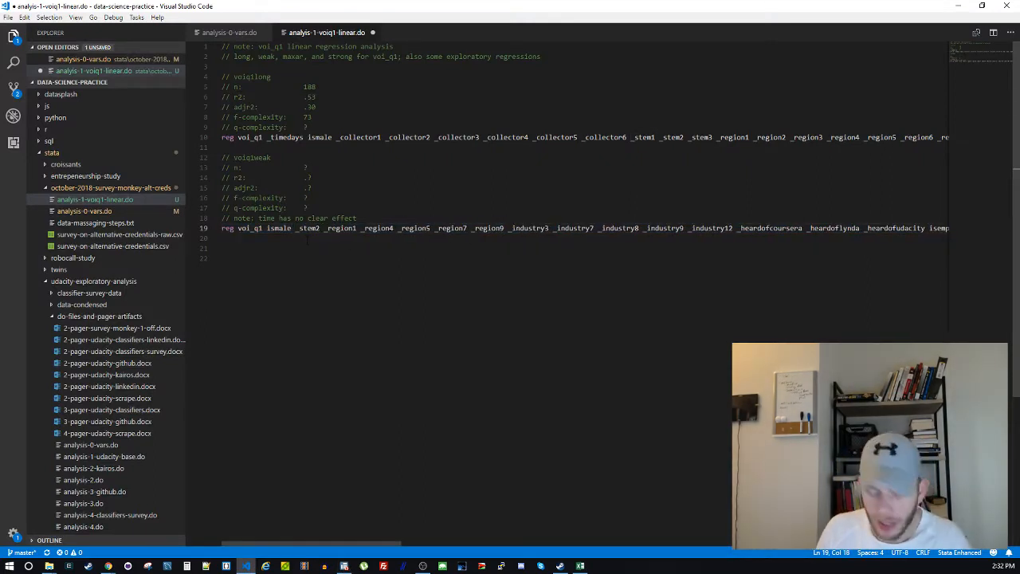
key(End)
key(shift+Home)
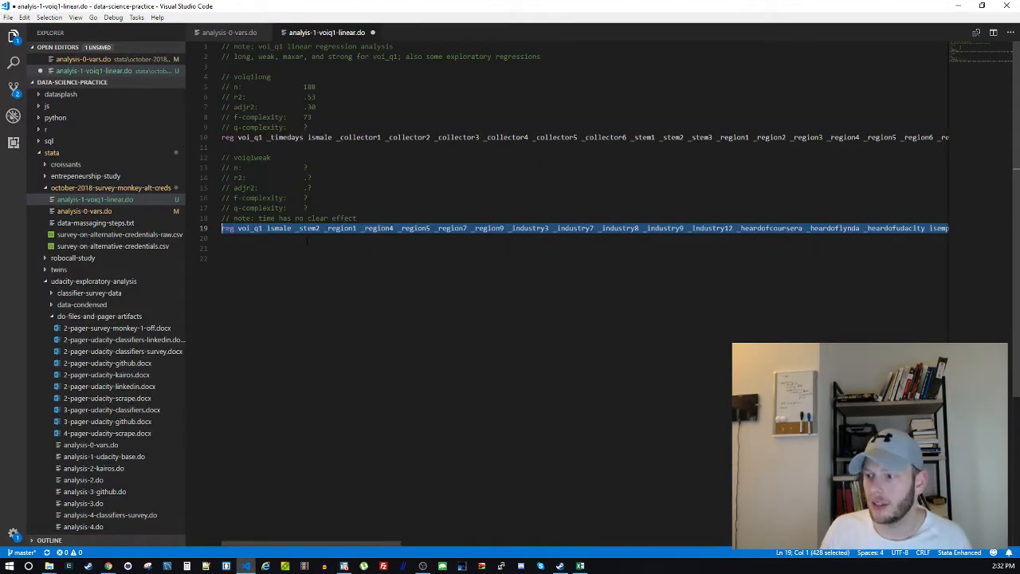
key(ctrl+s)
click(318, 307)
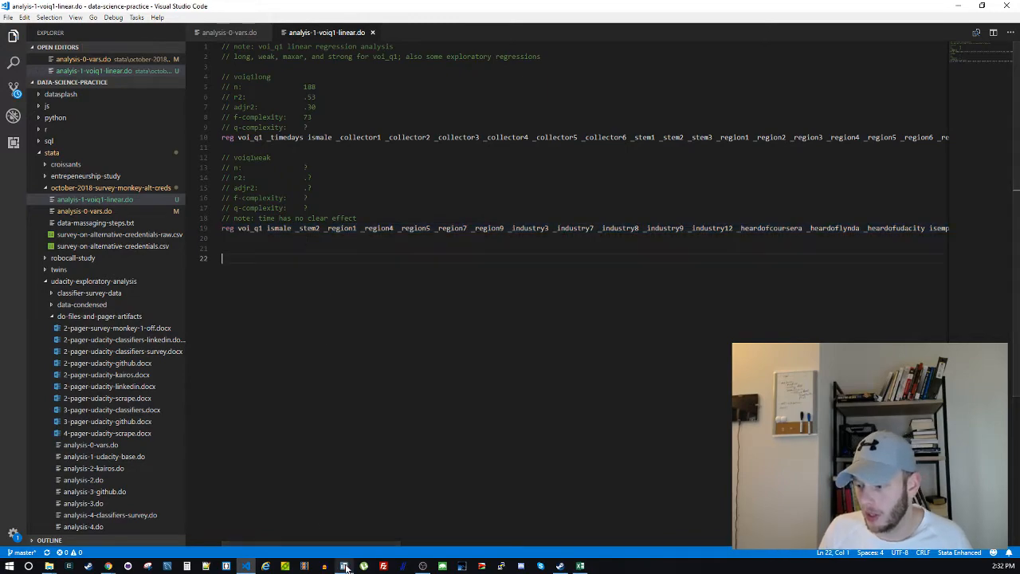
Run the copied voiq1weak regression command without _stem1 in Stata
click(345, 567)
key(ctrl+v)
key(Return)
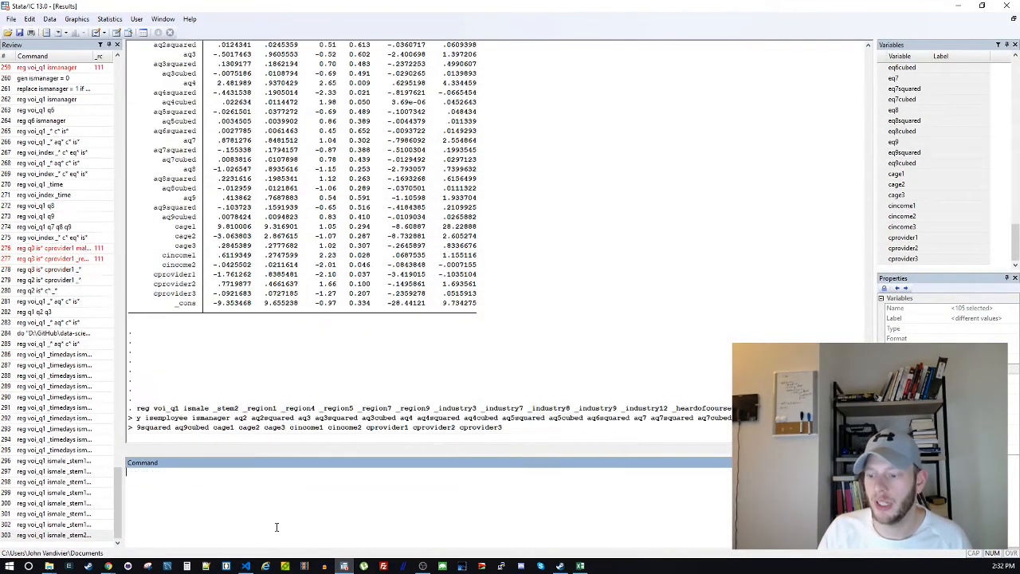
Display more of the new regression output, compare the p-values and mark the variable name _stem2
click(335, 275)
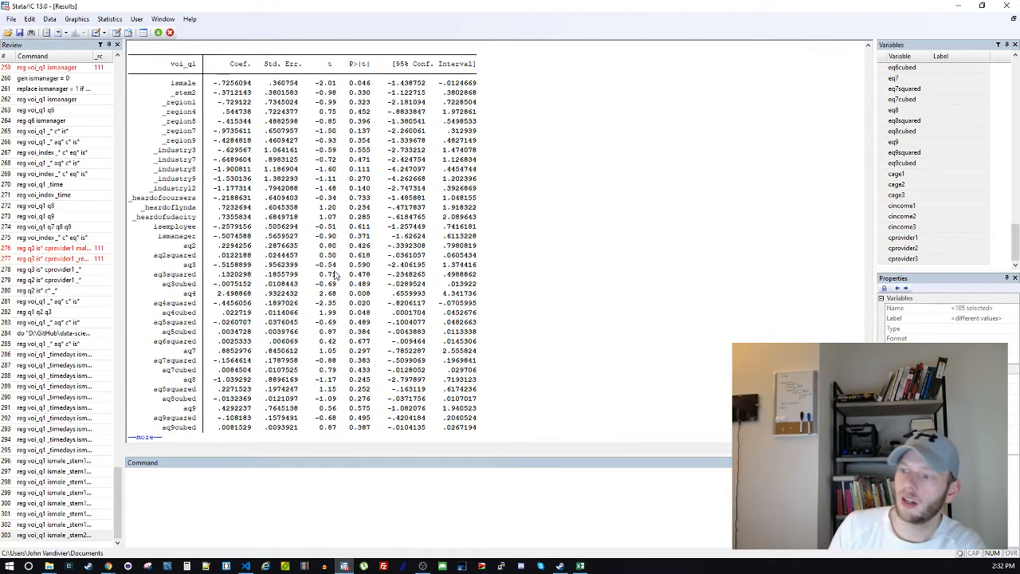
key(space)
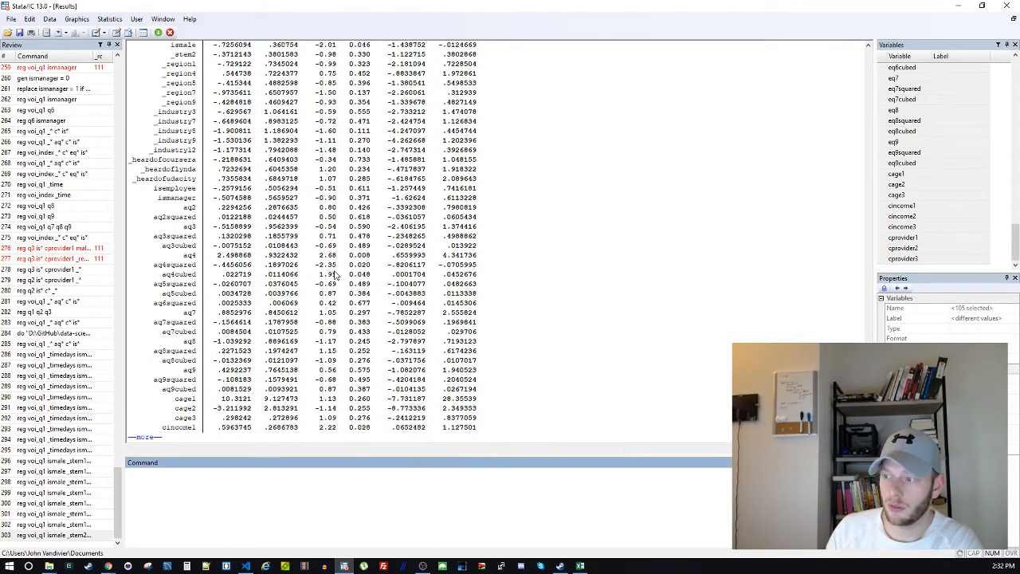
scroll(335, 288, up, 6)
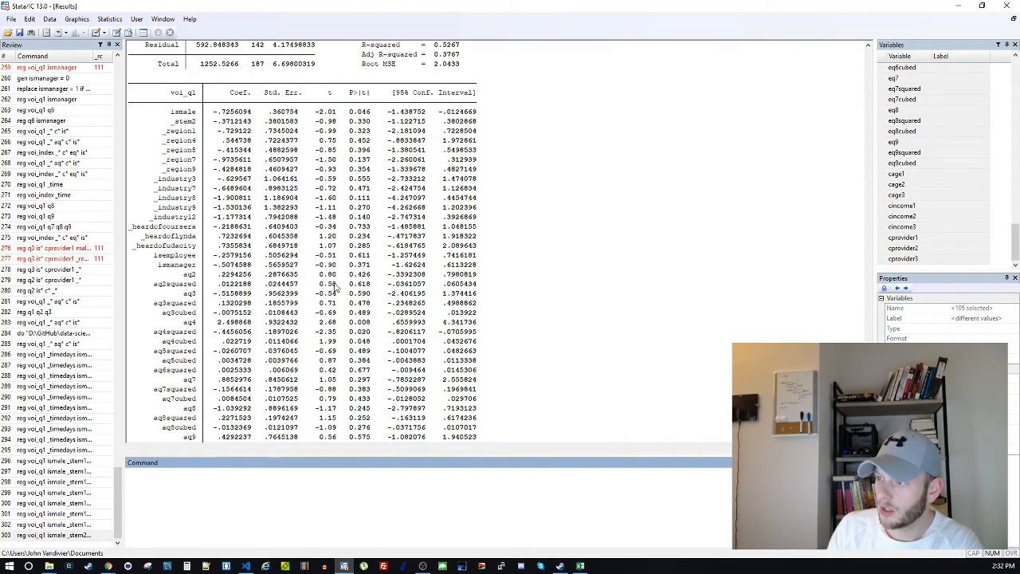
drag(172, 121, 197, 121)
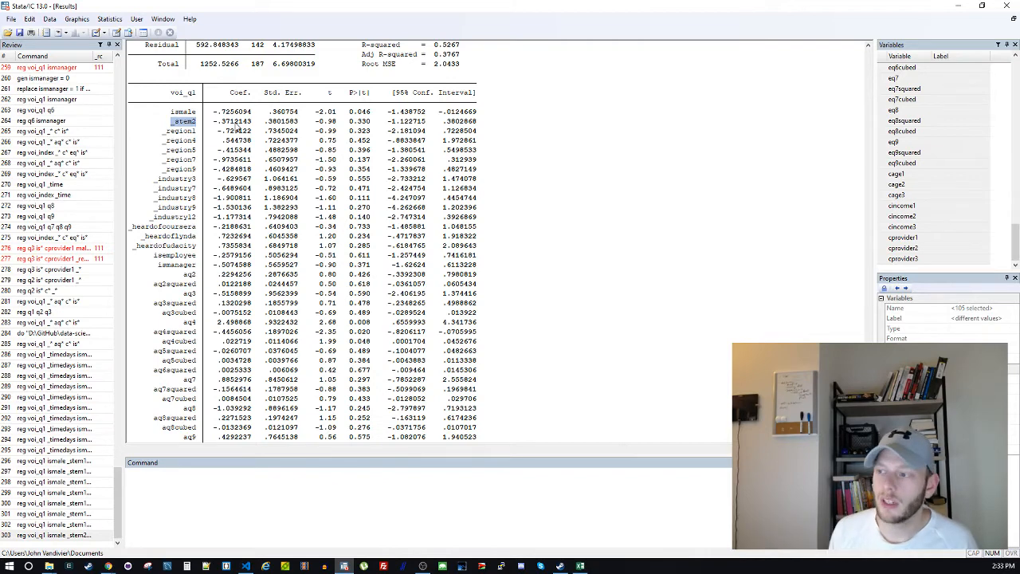
Recall the latest voi_q1 regression command from the command history for editing and clear the _stem2 mark in the results
click(41, 537)
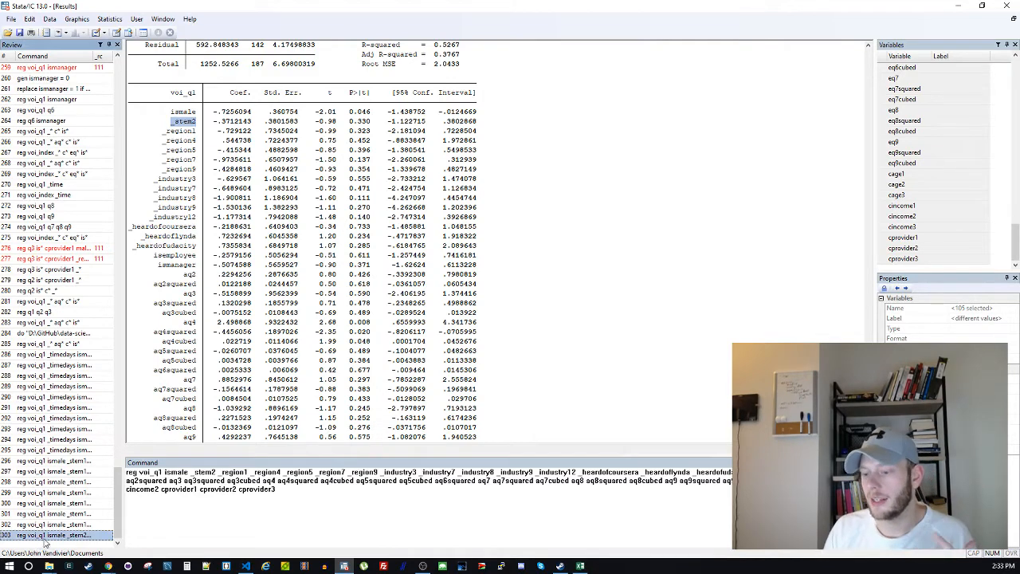
click(197, 504)
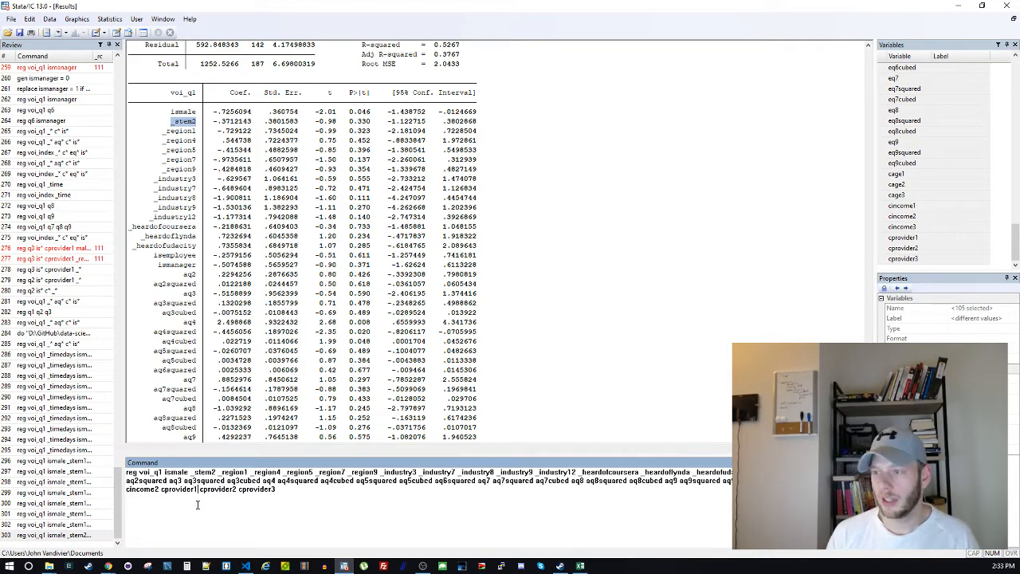
click(380, 215)
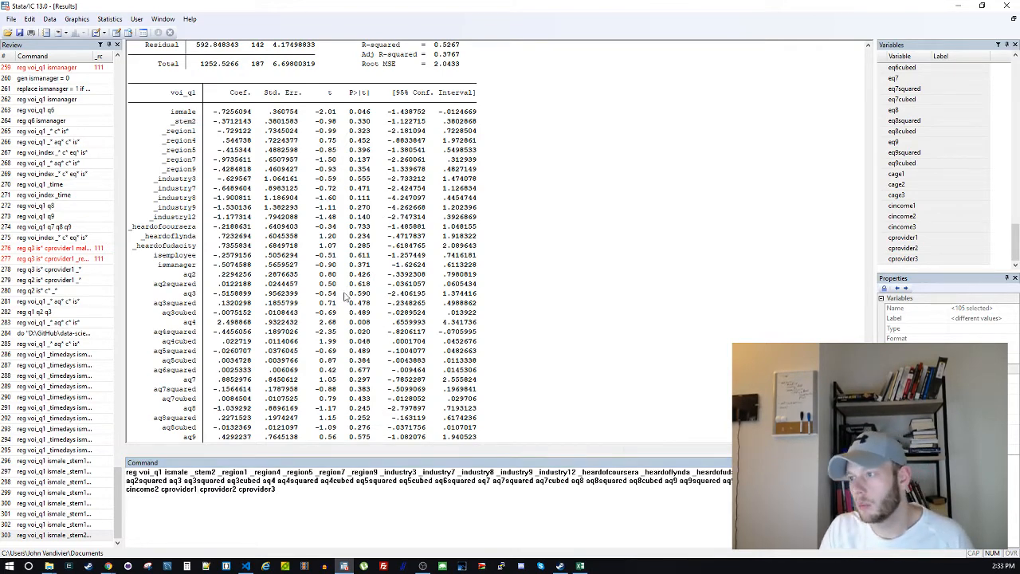
Switch to the do-file to select the whole voiq1weak command, then return to Stata and run the voi_q1 regression
click(345, 566)
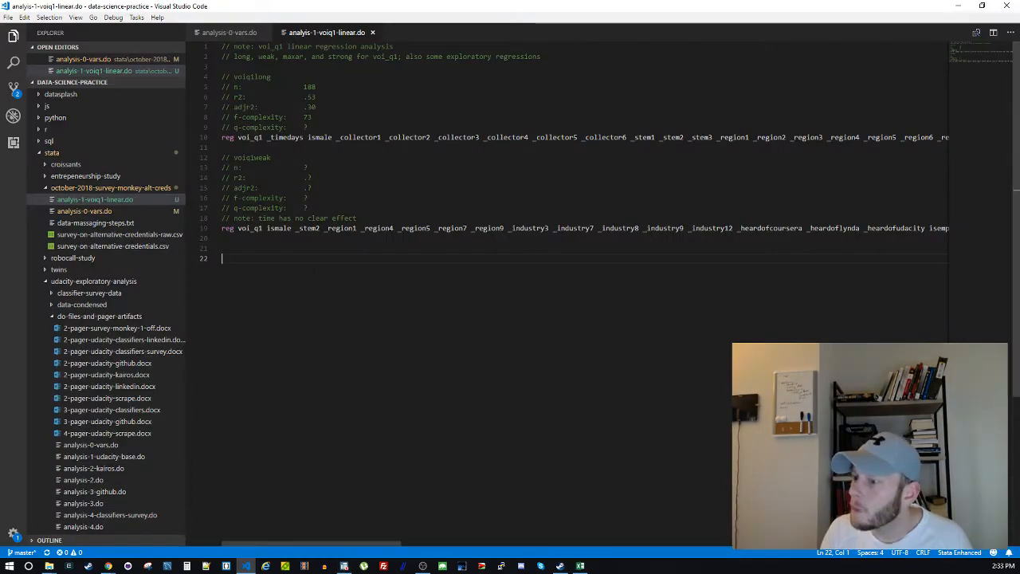
click(310, 228)
key(End)
key(shift+Home)
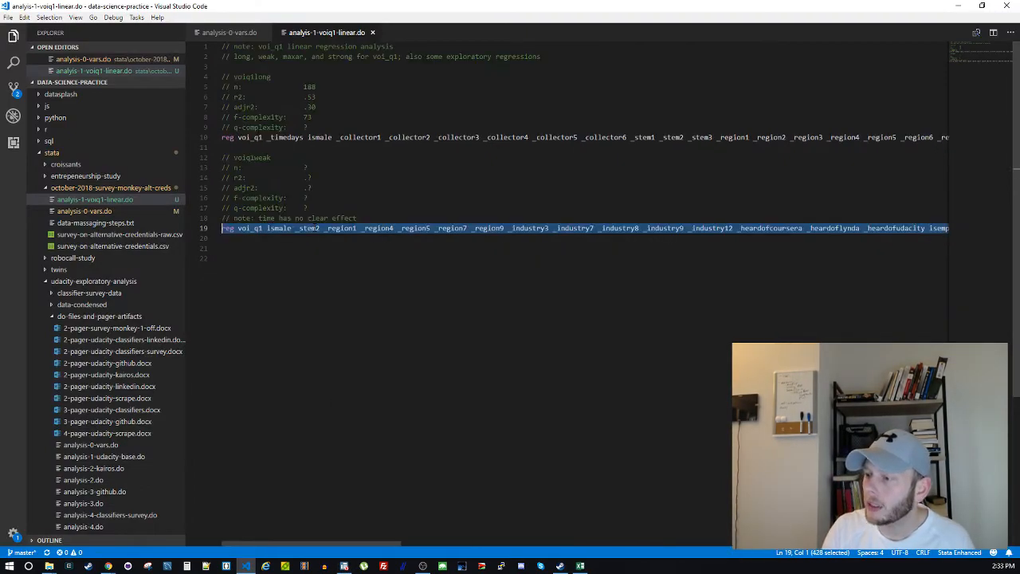
click(344, 566)
click(342, 525)
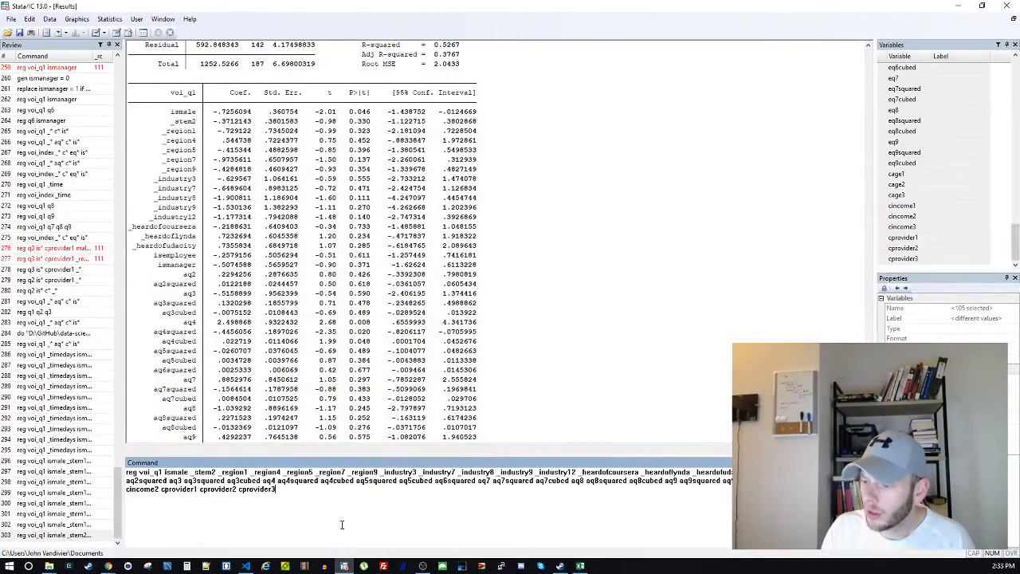
key(Return)
Display the rest of the regression output and go back to the start of the coefficient table
scroll(323, 247, up, 4)
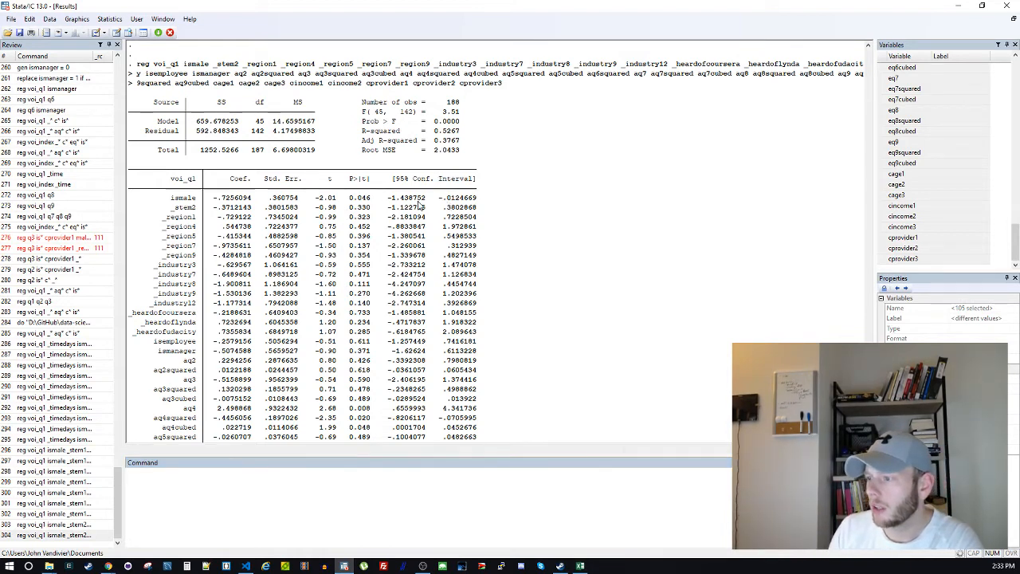
scroll(422, 206, down, 4)
key(Return)
key(Return)
key(Return)
key(Return)
key(Return)
key(Return)
key(Return)
key(Return)
key(Return)
key(Return)
key(Return)
key(Return)
scroll(420, 206, up, 6)
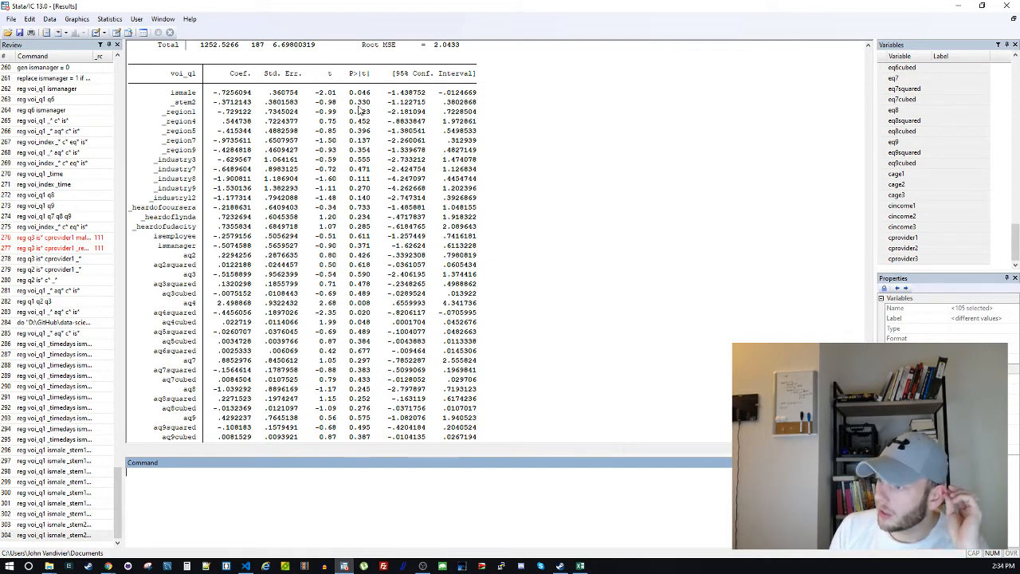
Compare the p-values down the coefficient table and mark the _heardofcoursera row as the least significant variable
drag(366, 92, 311, 209)
drag(167, 208, 351, 208)
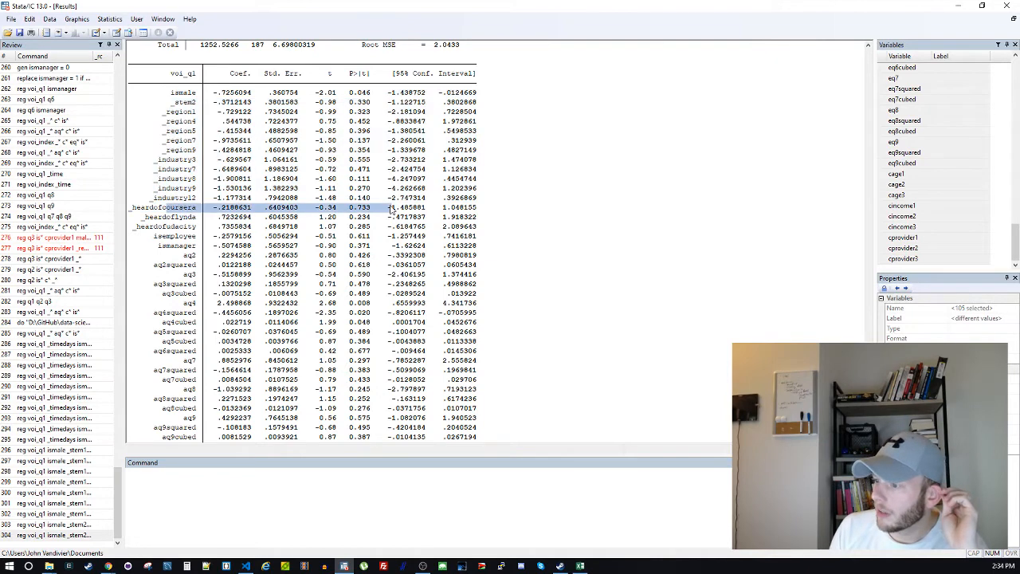
drag(365, 159, 369, 372)
scroll(369, 372, down, 3)
scroll(369, 371, down, 3)
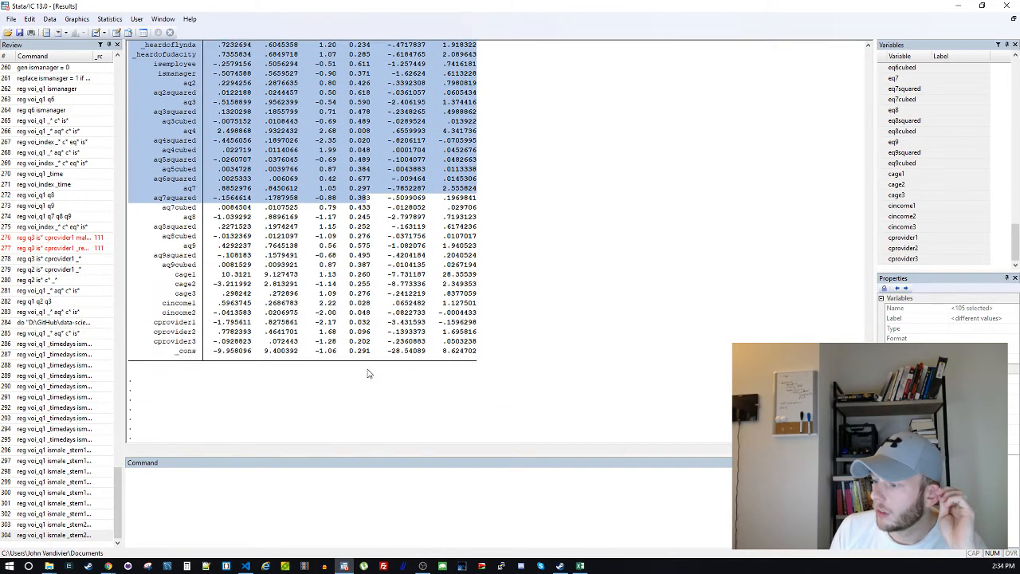
scroll(369, 371, up, 3)
click(365, 179)
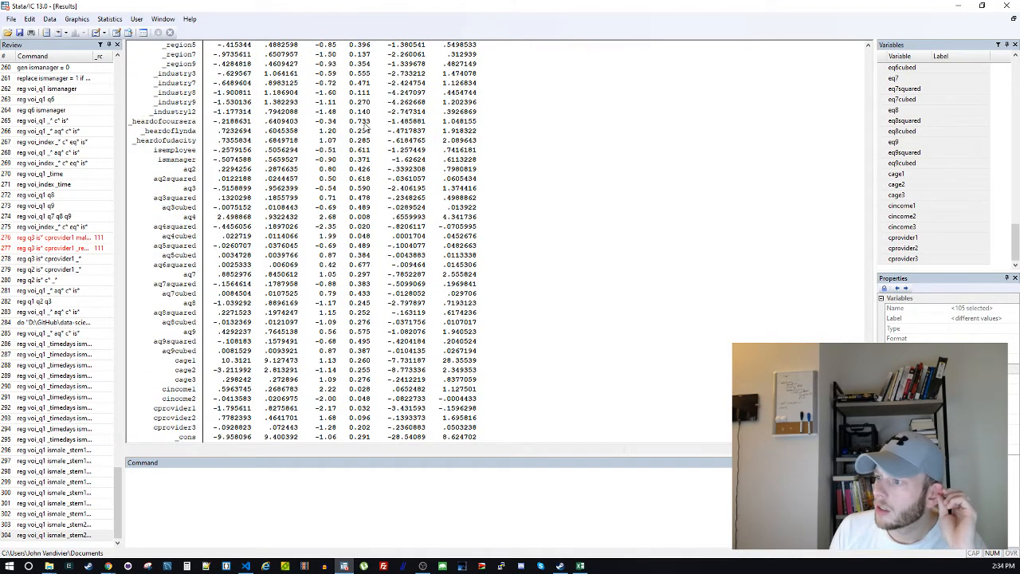
drag(364, 123, 162, 124)
click(162, 124)
Switch to the do-file, remove _heardofcoursera from the voiq1weak command, save the file and select the whole command
click(345, 566)
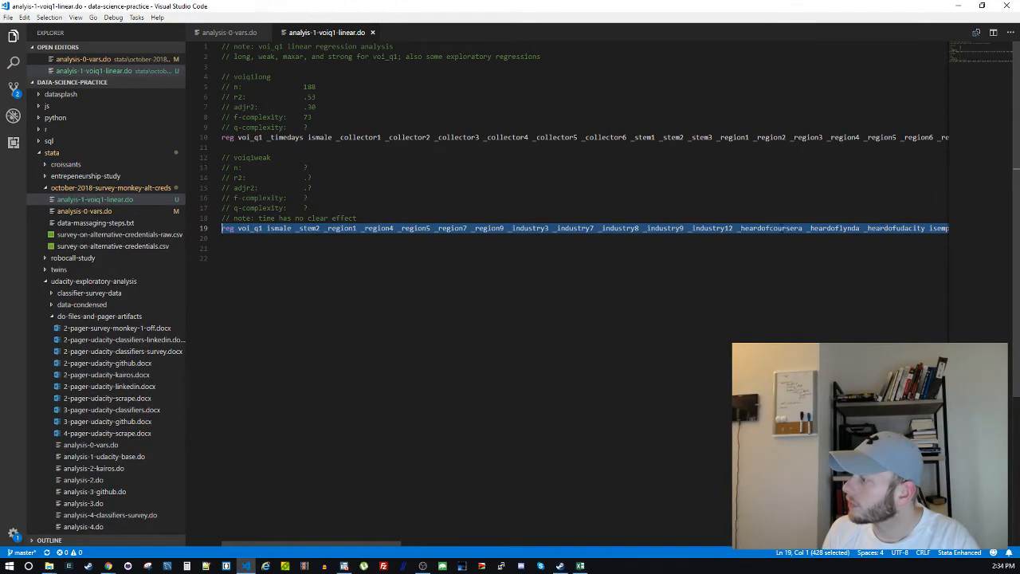
double_click(770, 229)
key(BackSpace)
key(BackSpace)
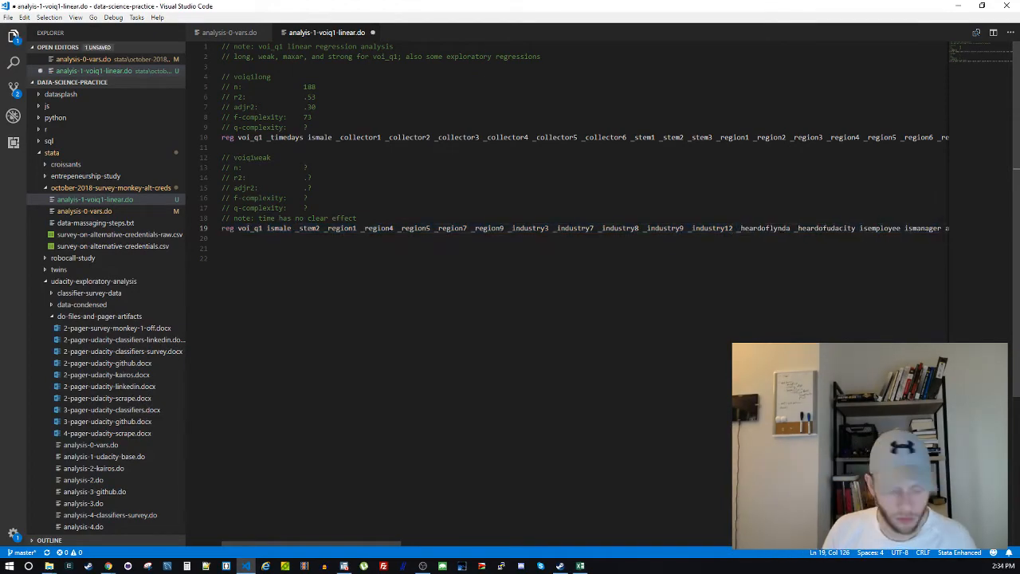
key(ctrl+s)
key(End)
key(shift+Home)
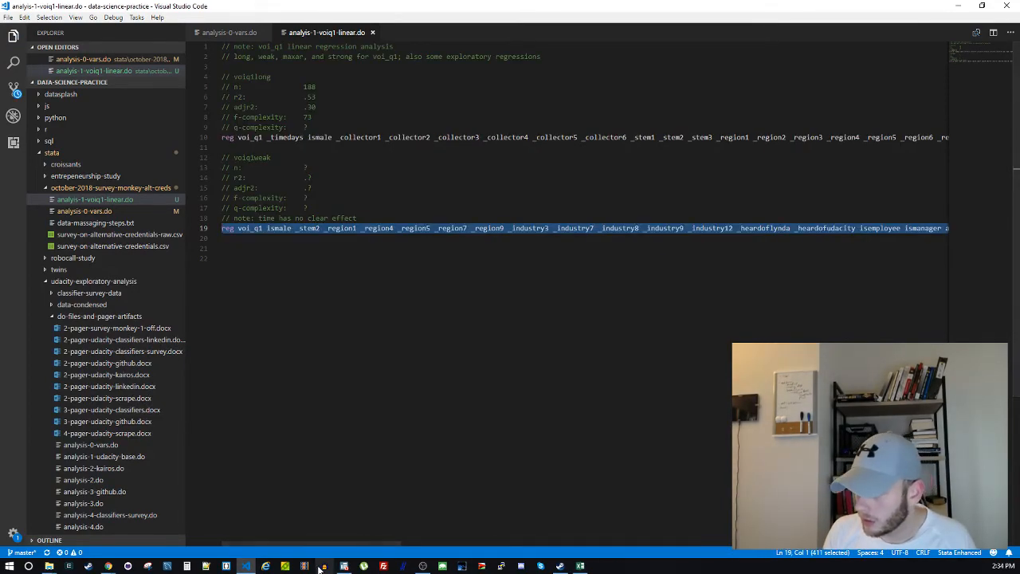
Run the voiq1weak regression without _heardofcoursera in Stata, display the remaining output and compare the p-values
click(342, 566)
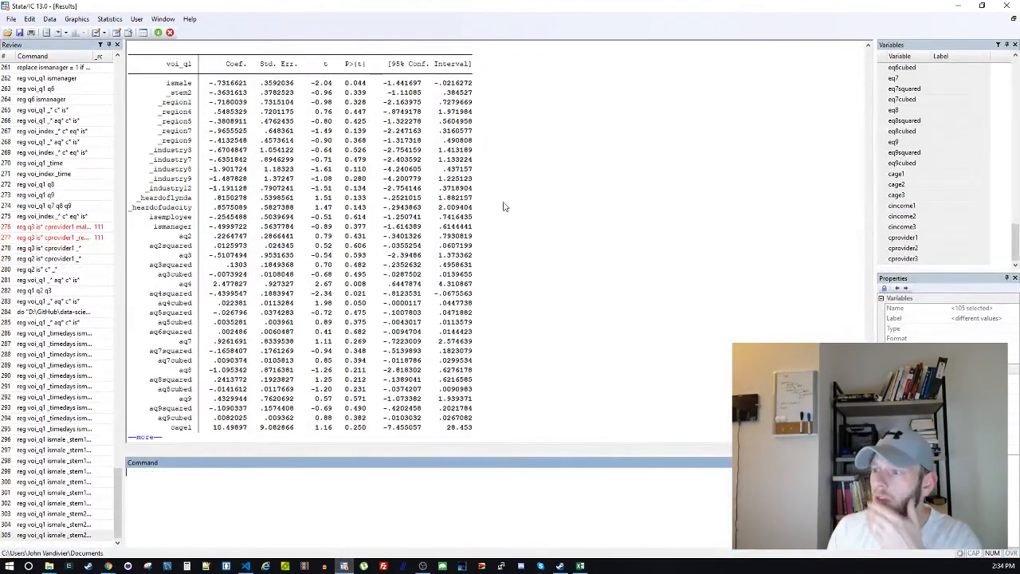
click(343, 114)
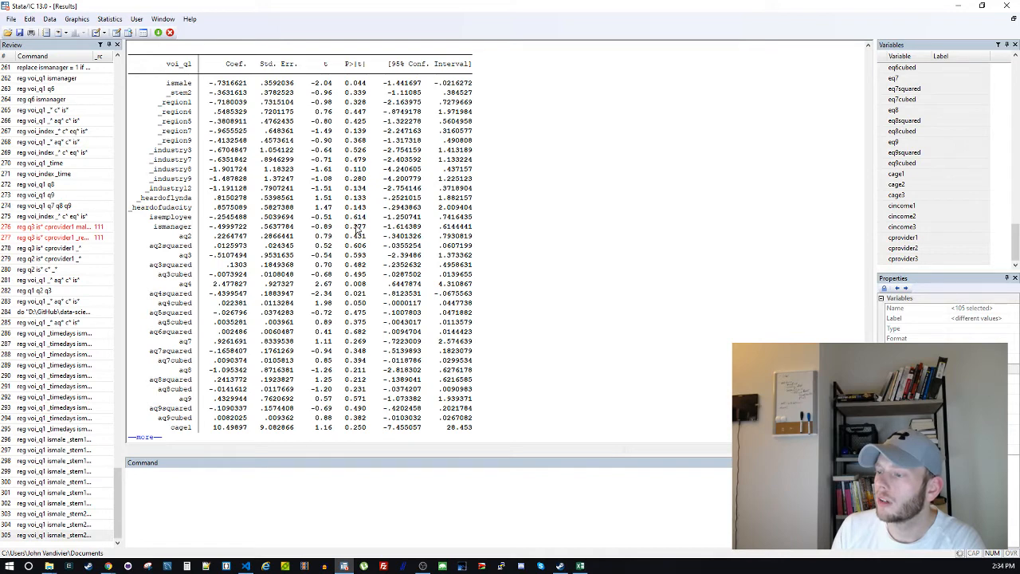
key(space)
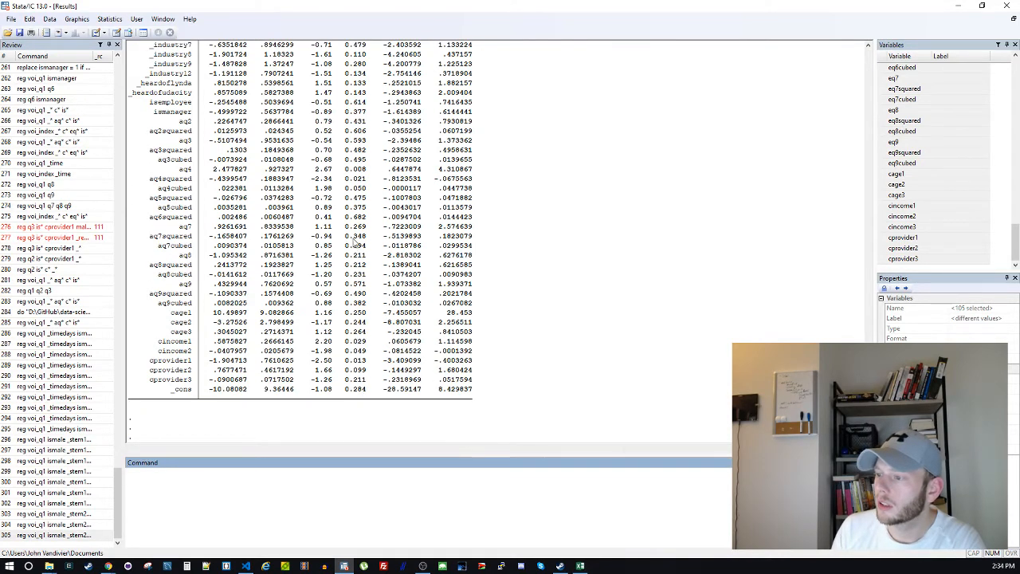
scroll(356, 221, up, 3)
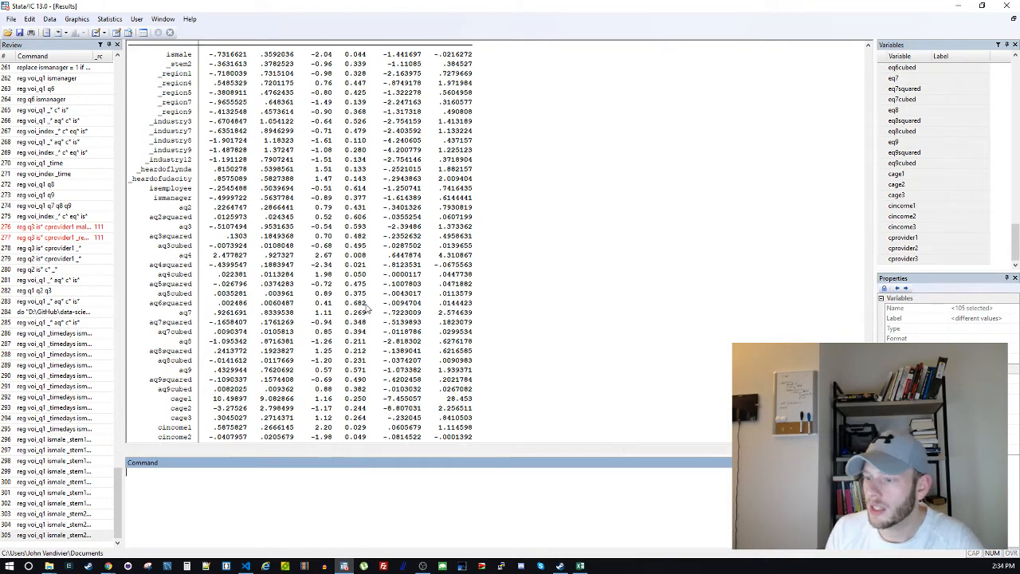
Copy the name aq6squared from the results, find and remove it in the do-file's voiq1weak command, and select the whole command
drag(150, 304, 191, 307)
key(ctrl+c)
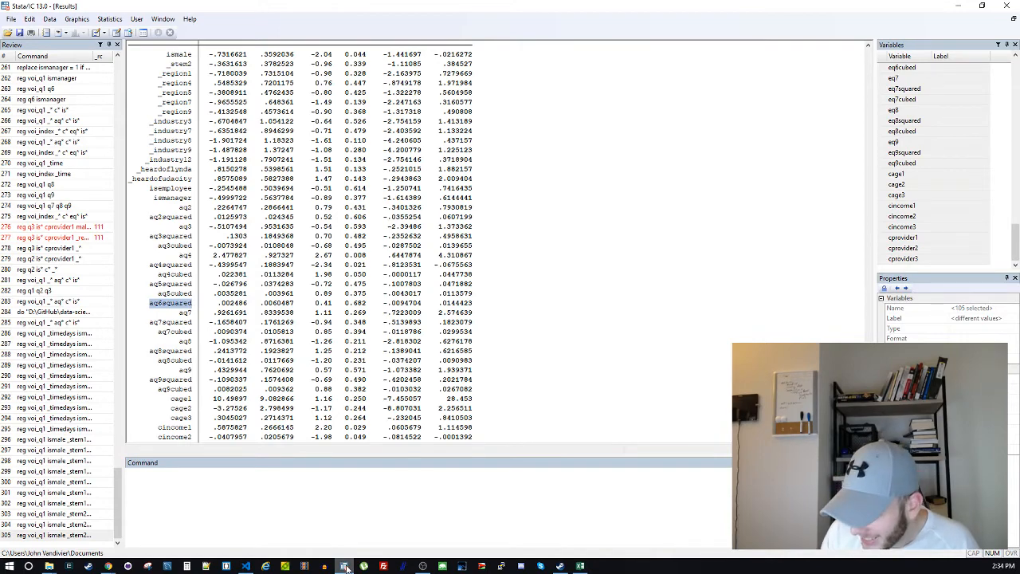
key(alt+Tab)
click(496, 228)
key(ctrl+f)
key(ctrl+v)
key(Escape)
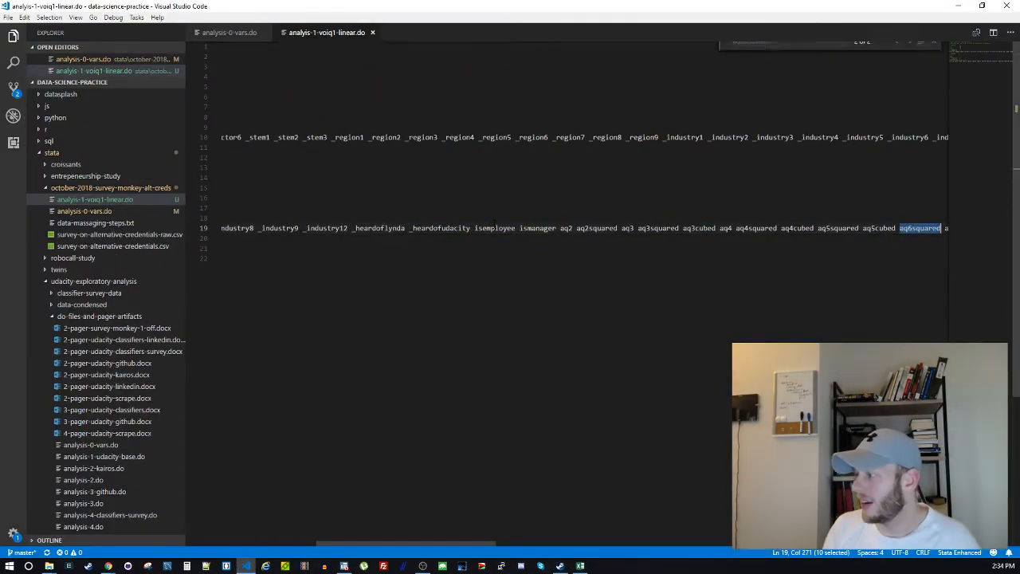
key(End)
key(shift+Home)
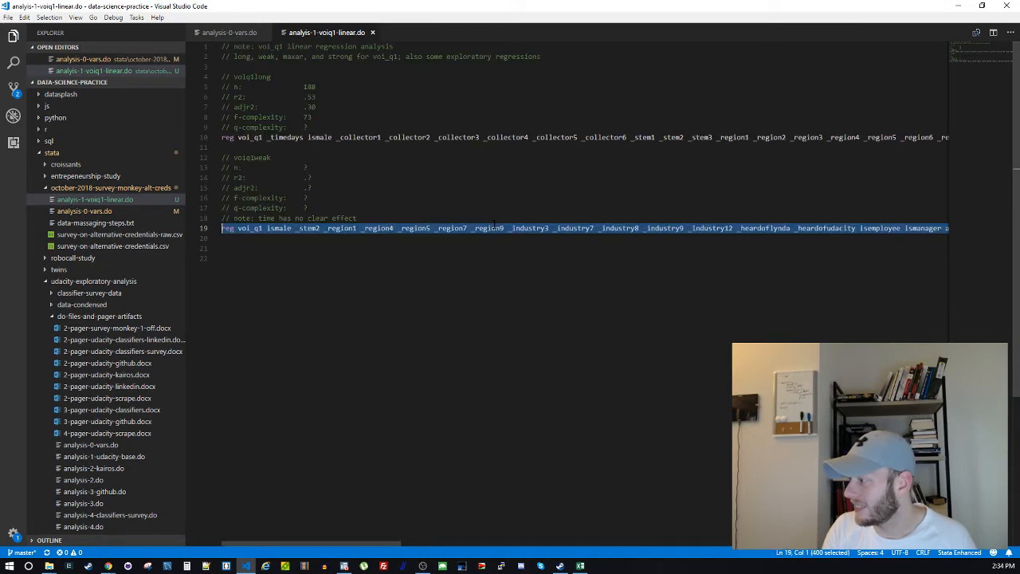
key(ctrl+x)
key(ctrl+z)
Switch to the raw survey spreadsheet in Excel and read the question headers in row 1 from column J to P
mouse_move(344, 566)
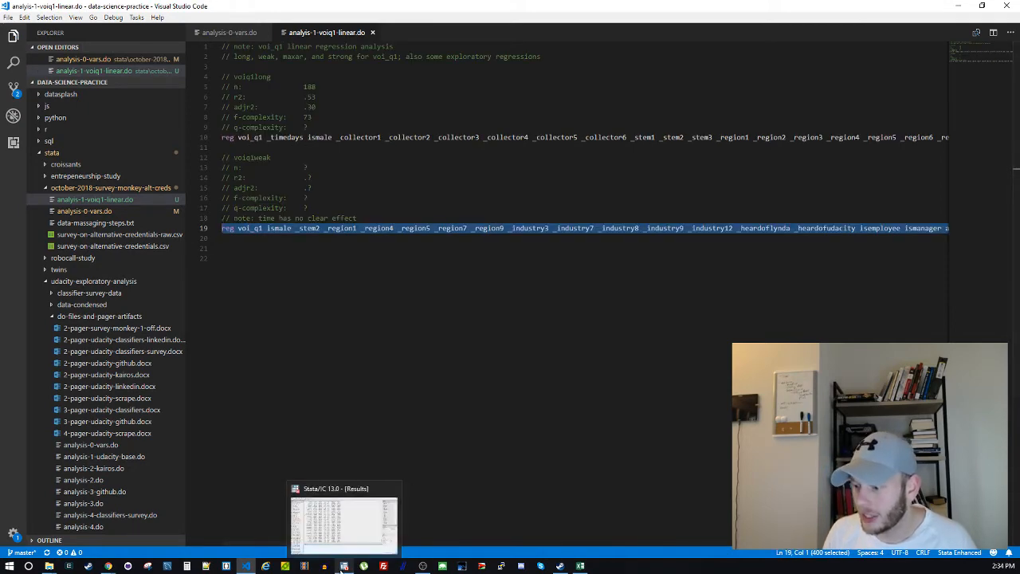
click(581, 566)
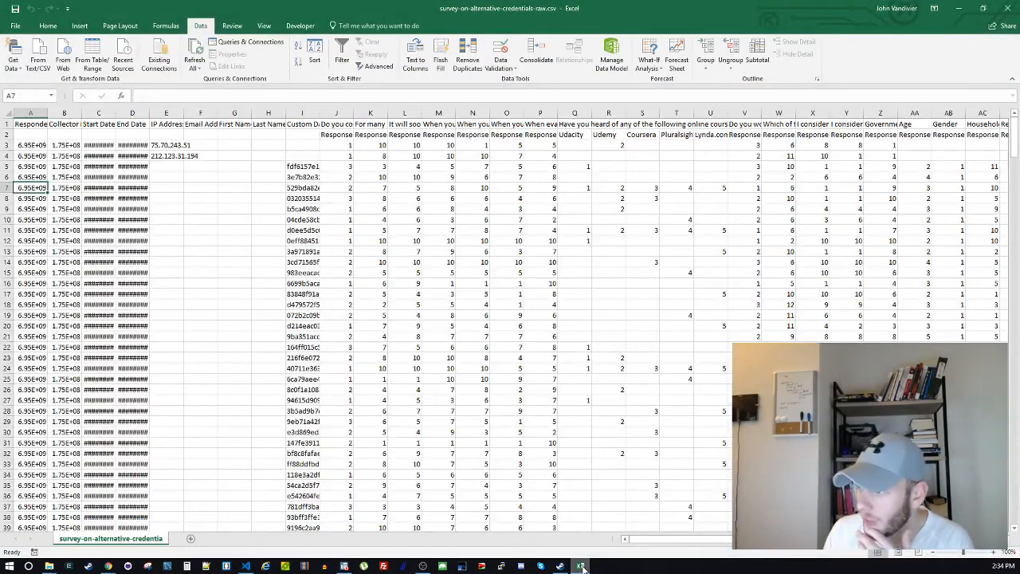
click(338, 125)
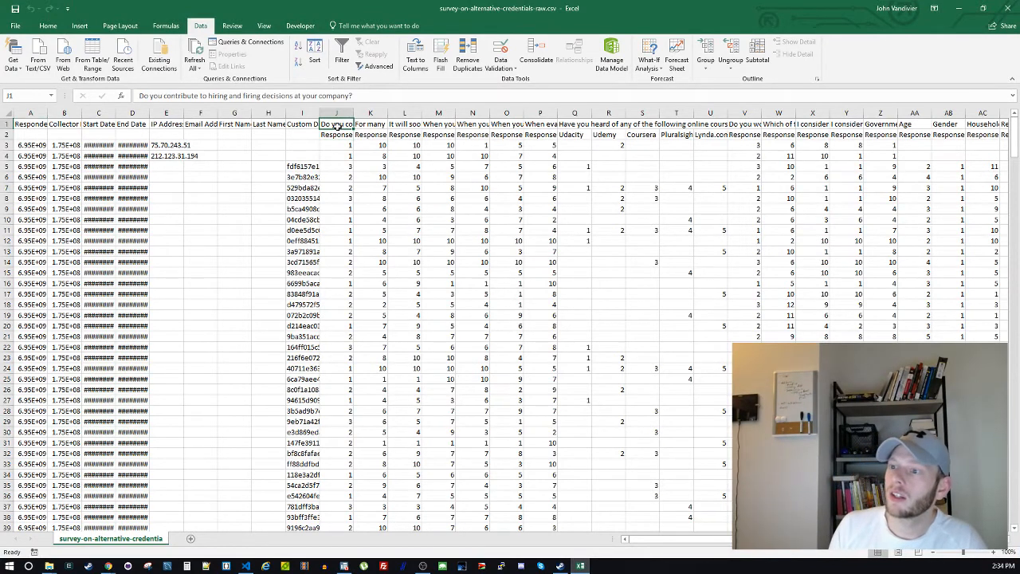
key(Right)
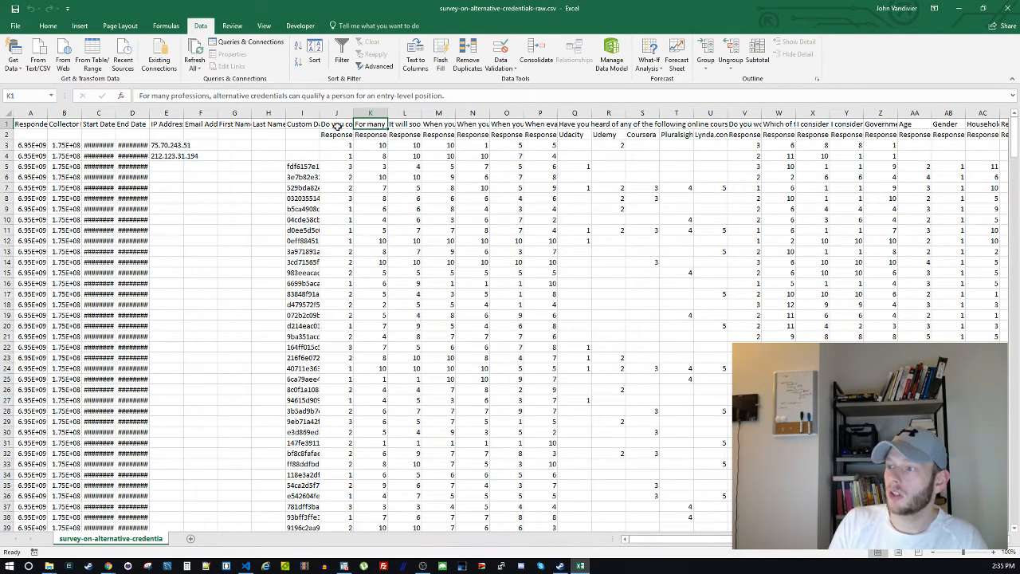
key(Right)
key(Right)
key(Right)
key(Right)
key(Right)
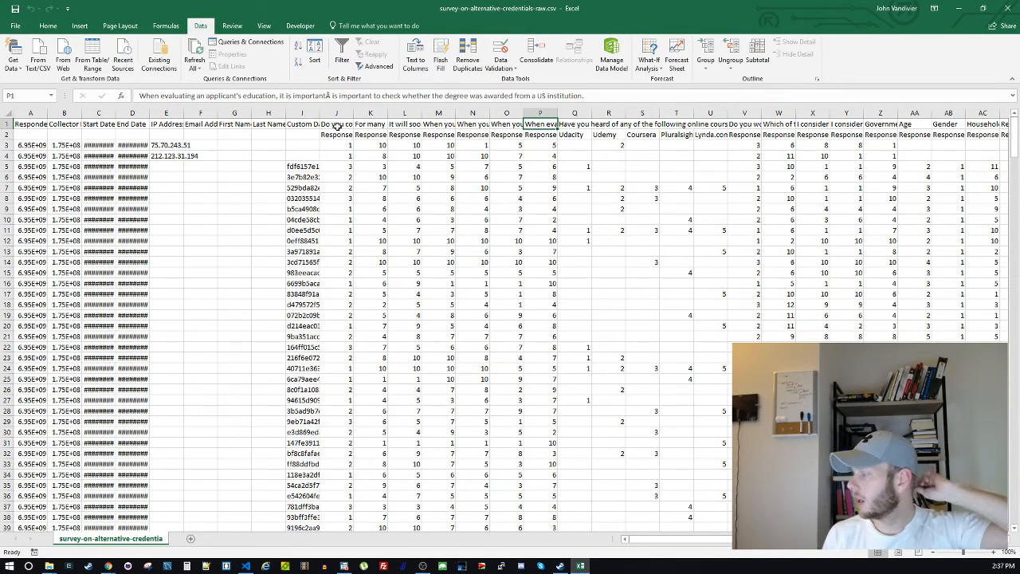
key(ctrl+f)
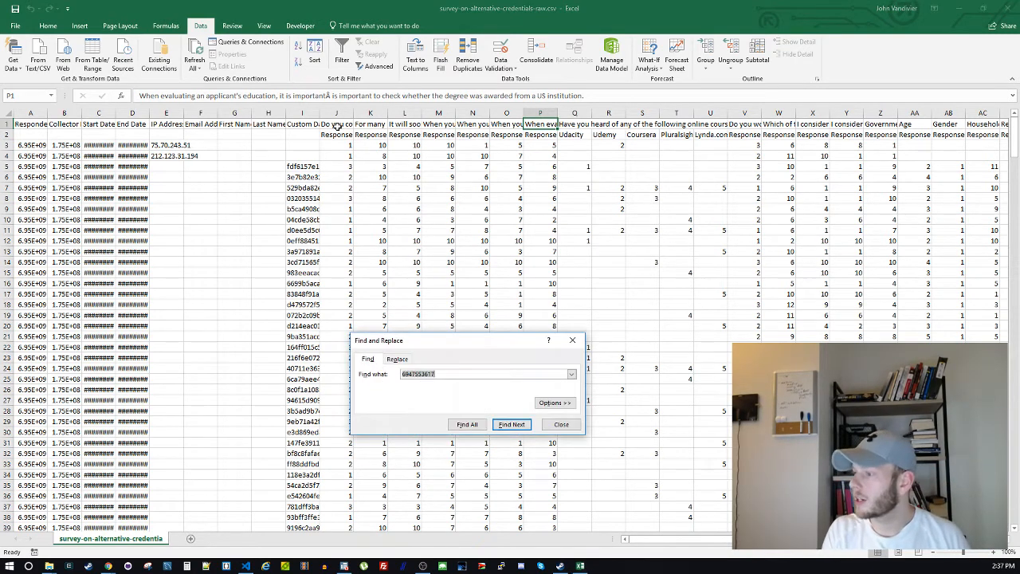
key(Escape)
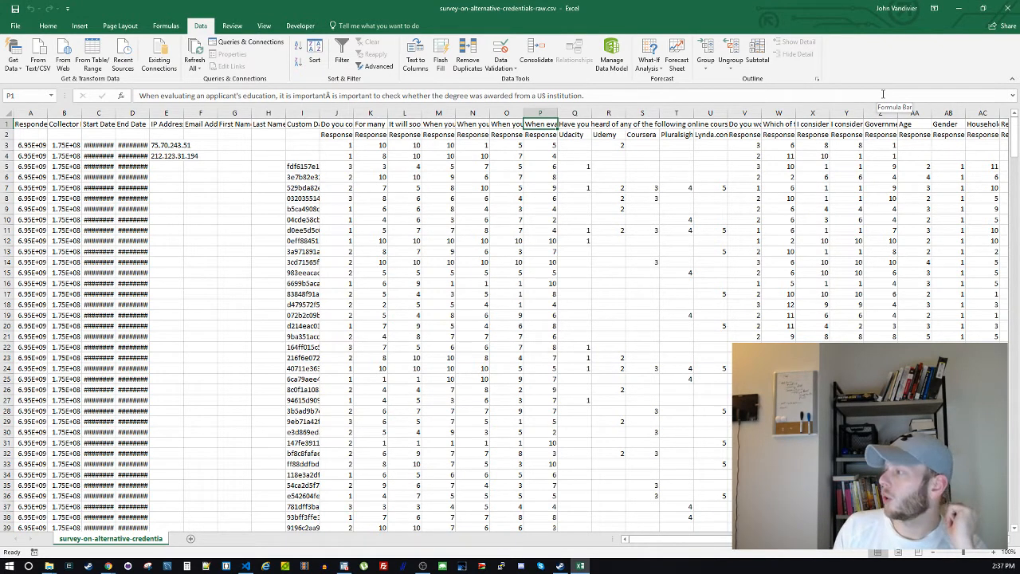
View the further survey columns around cell V2, then return to the do-file and clear the command selection
drag(705, 545, 730, 543)
click(691, 134)
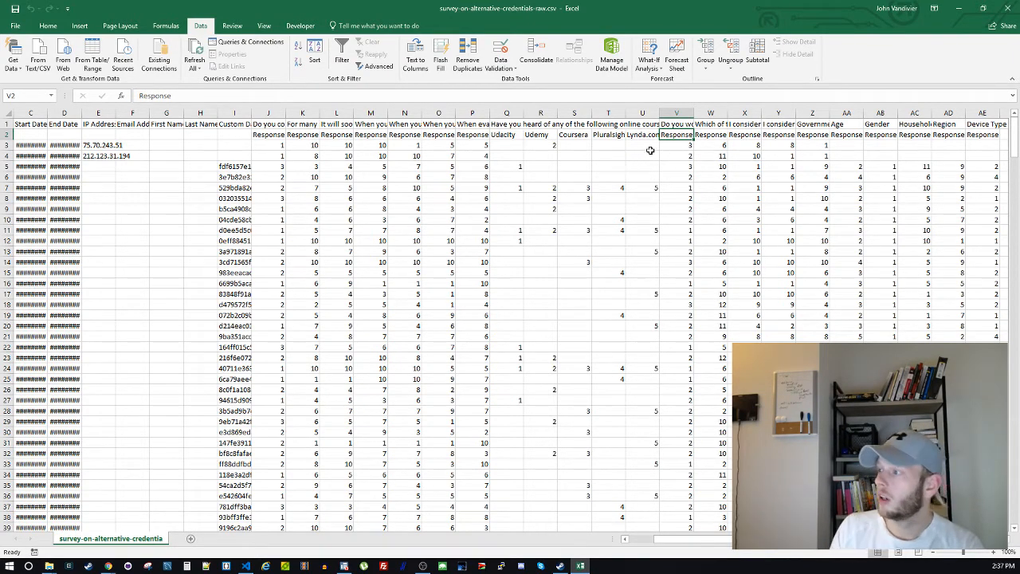
key(alt+Tab)
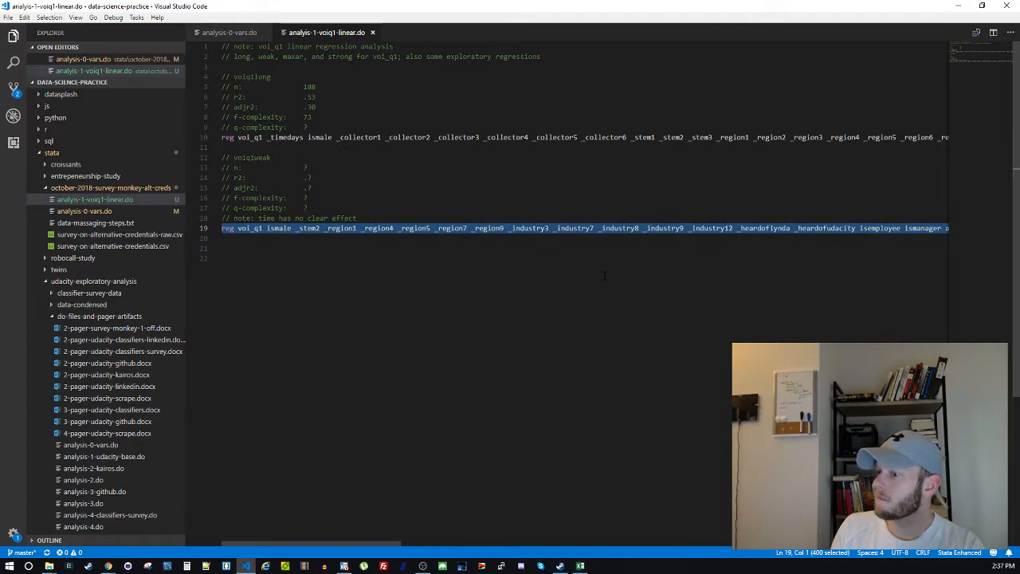
click(615, 263)
click(602, 242)
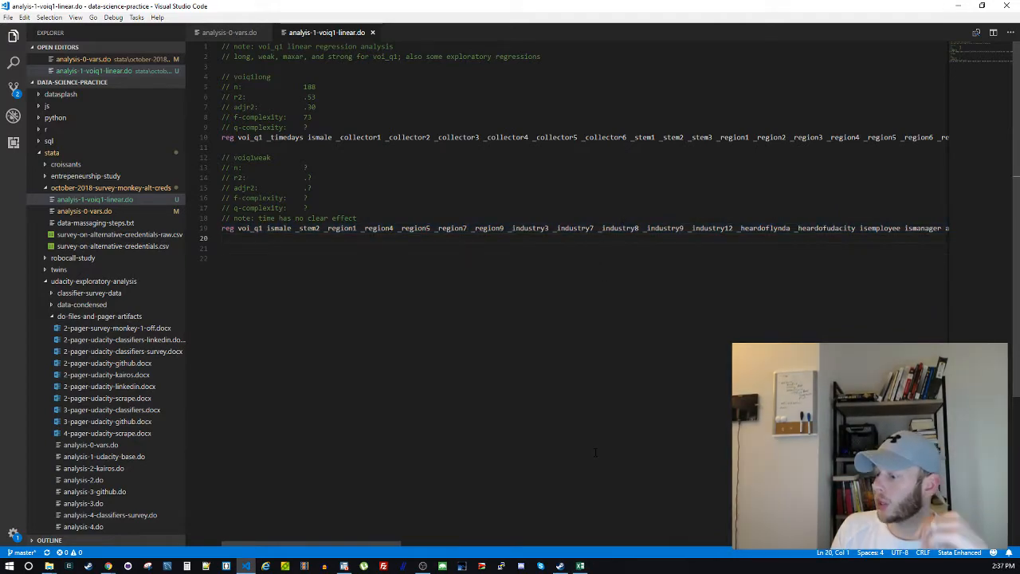
Switch to the Excel survey data, read the full question in cell K1 and return to the do-file
click(580, 568)
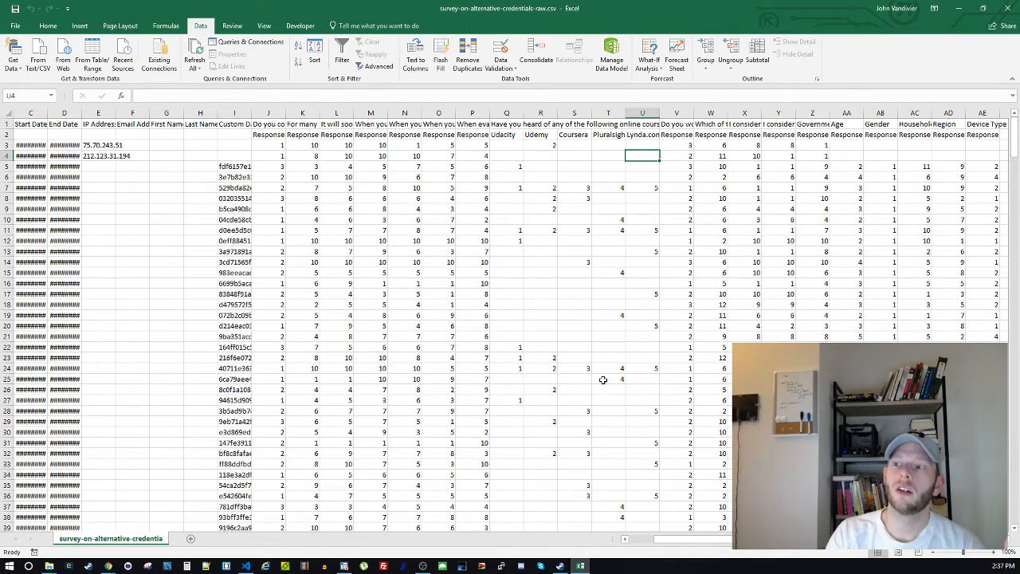
click(310, 125)
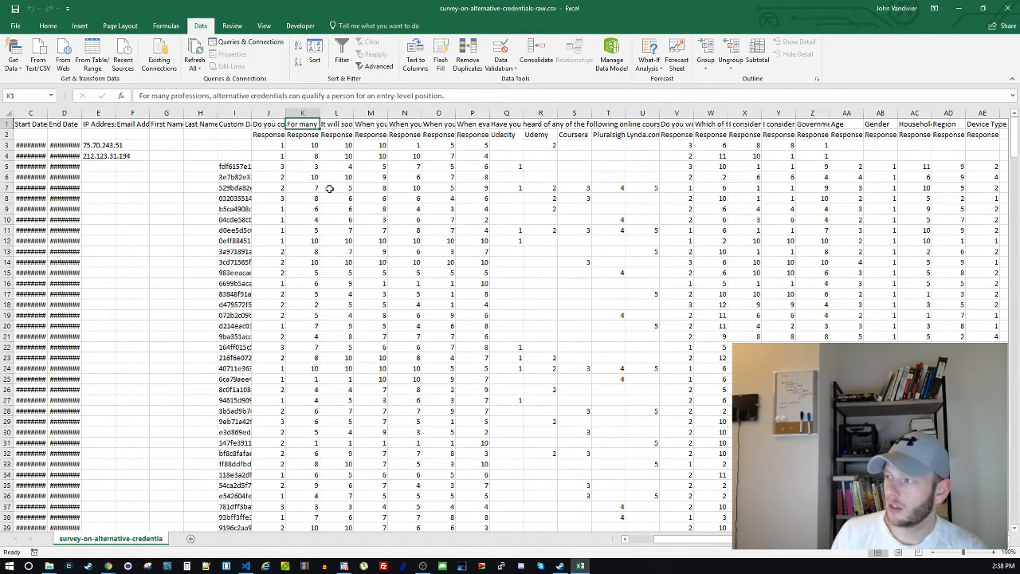
click(581, 566)
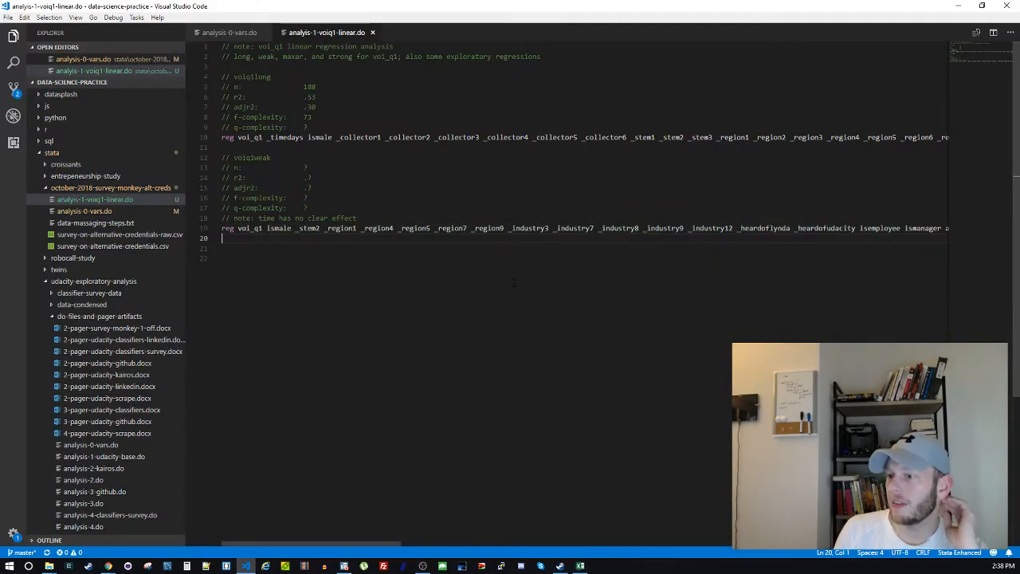
Delete the extra blank lines below the voiq1weak command and save the do-file
key(Down)
key(Up)
key(Down)
key(BackSpace)
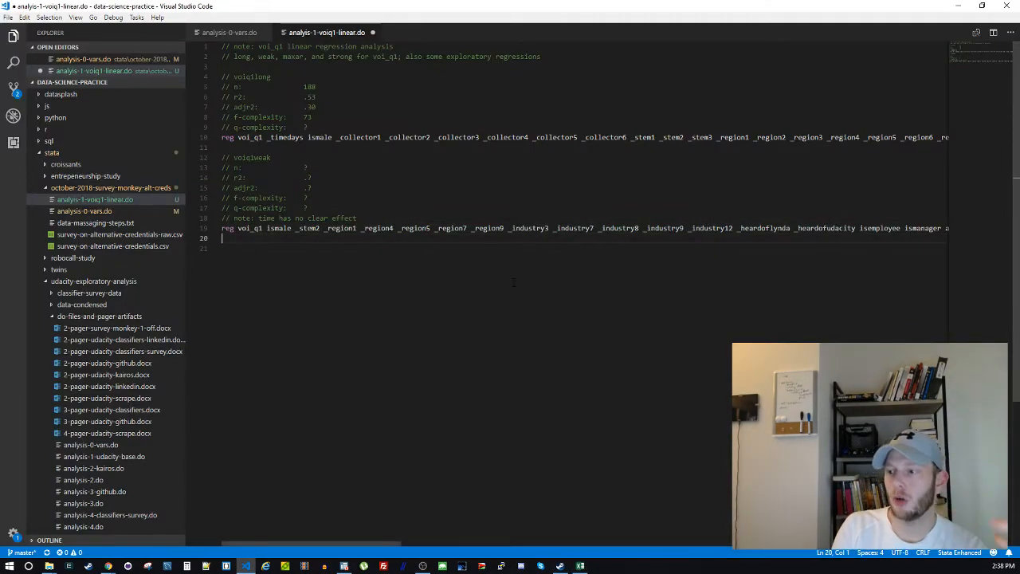
key(BackSpace)
key(Down)
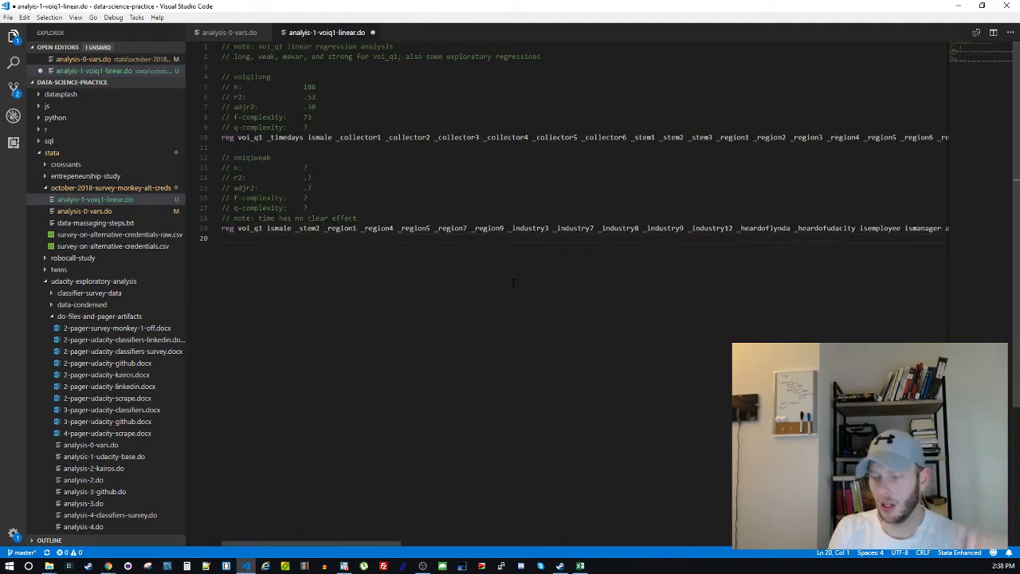
key(ctrl+s)
Add two new lines after the end of the voiq1weak command in the do-file
key(Left)
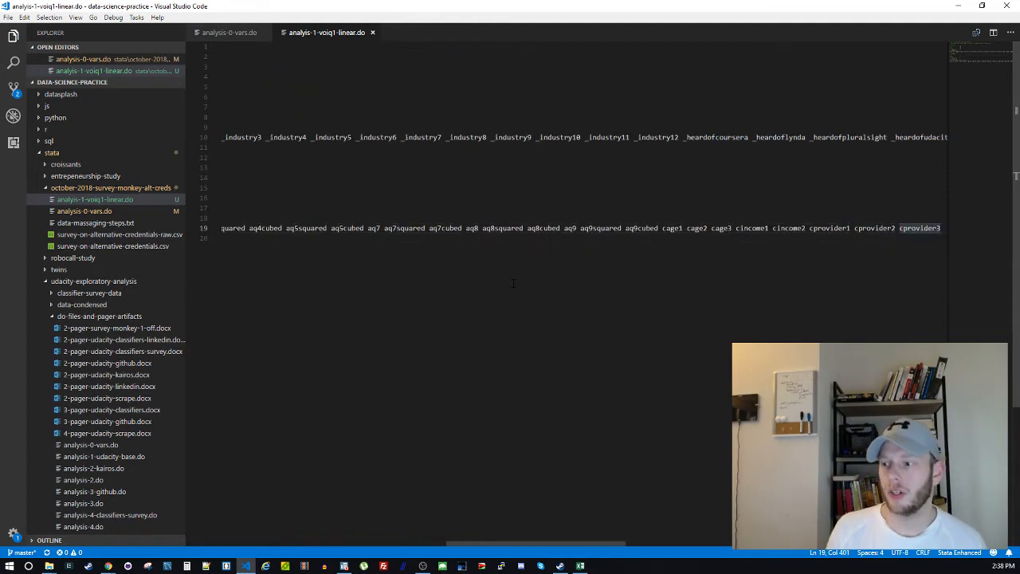
key(Return)
key(Return)
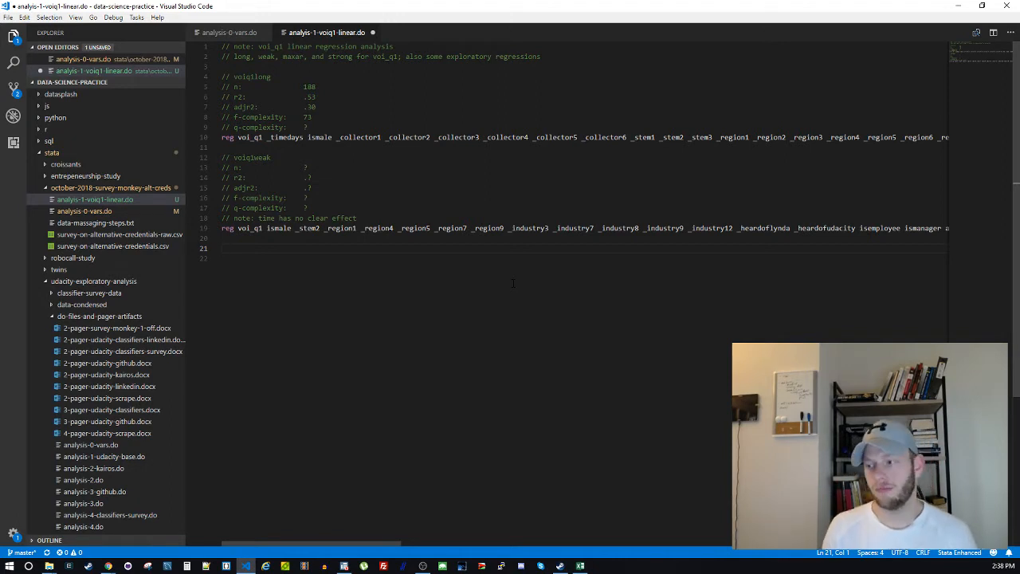
Rerun the full voiq1weak command from line 19 of the do-file in Stata and page through to the end of the output
key(Up)
key(Left)
key(shift+Home)
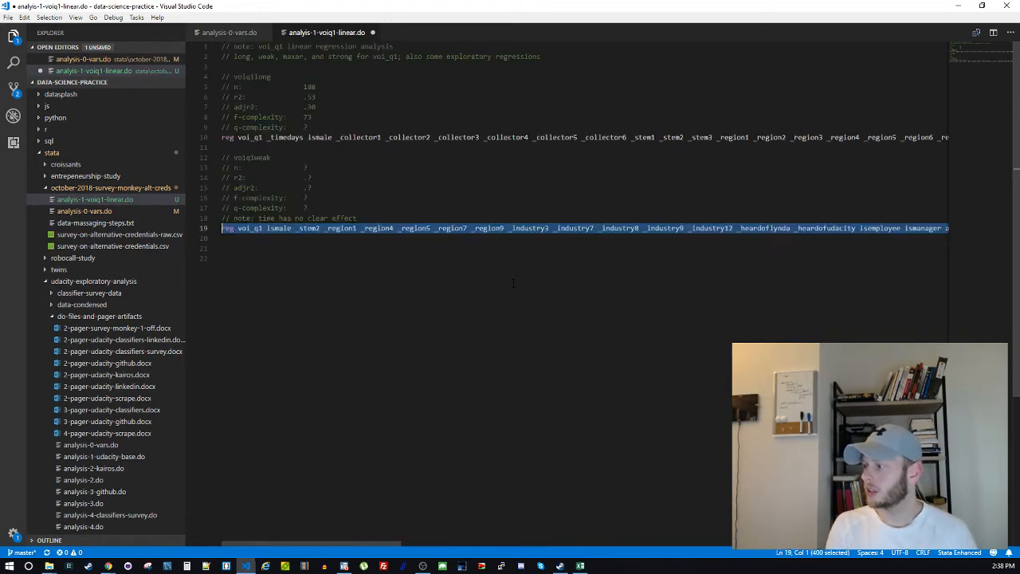
click(342, 566)
click(346, 510)
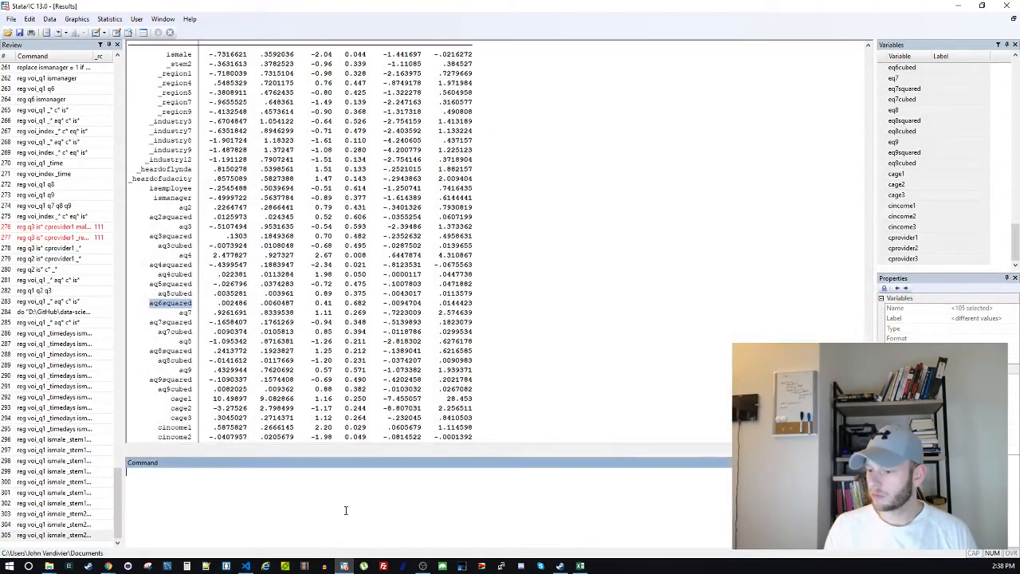
key(ctrl+v)
key(ctrl+a)
key(Return)
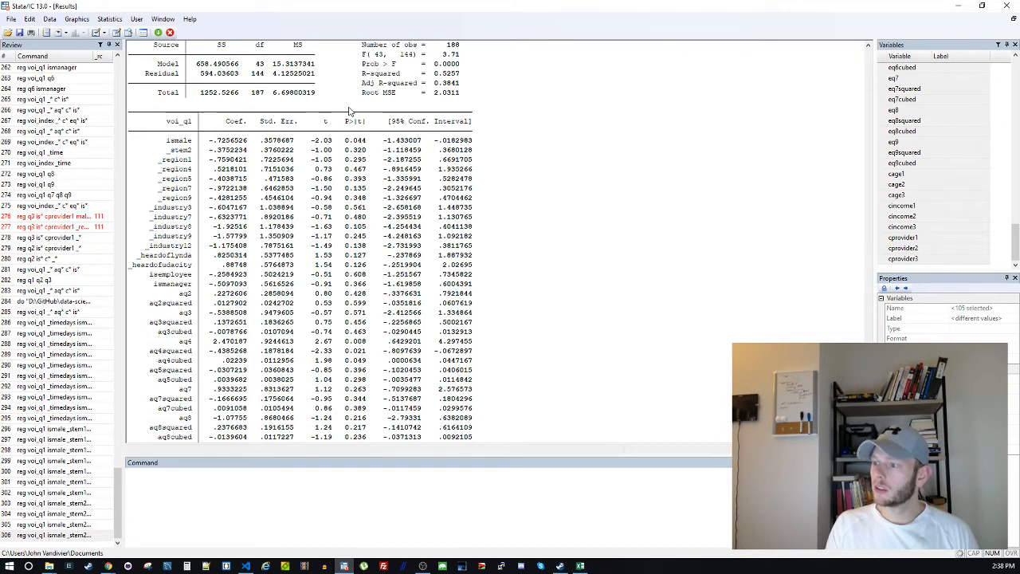
key(Return)
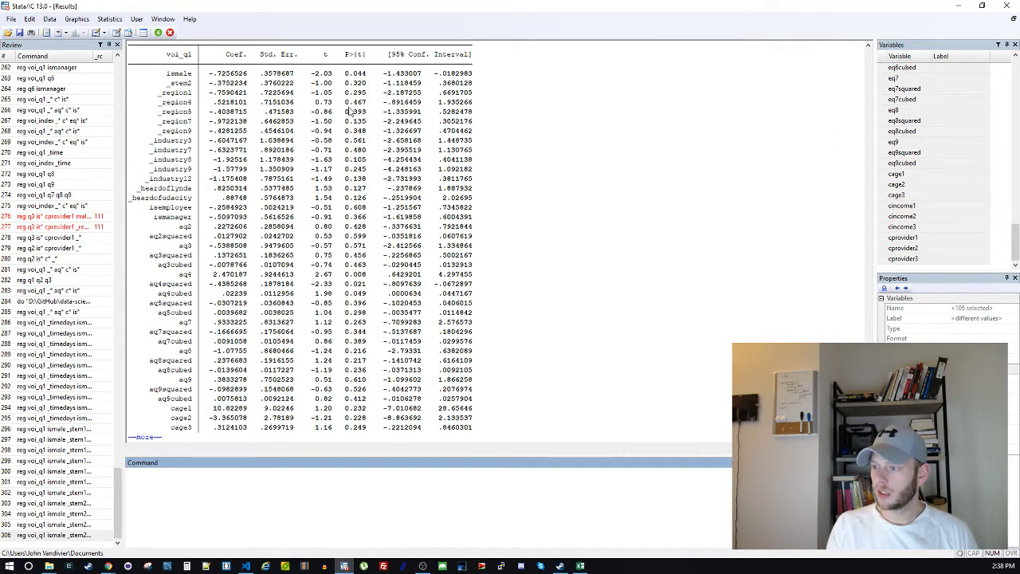
key(Return)
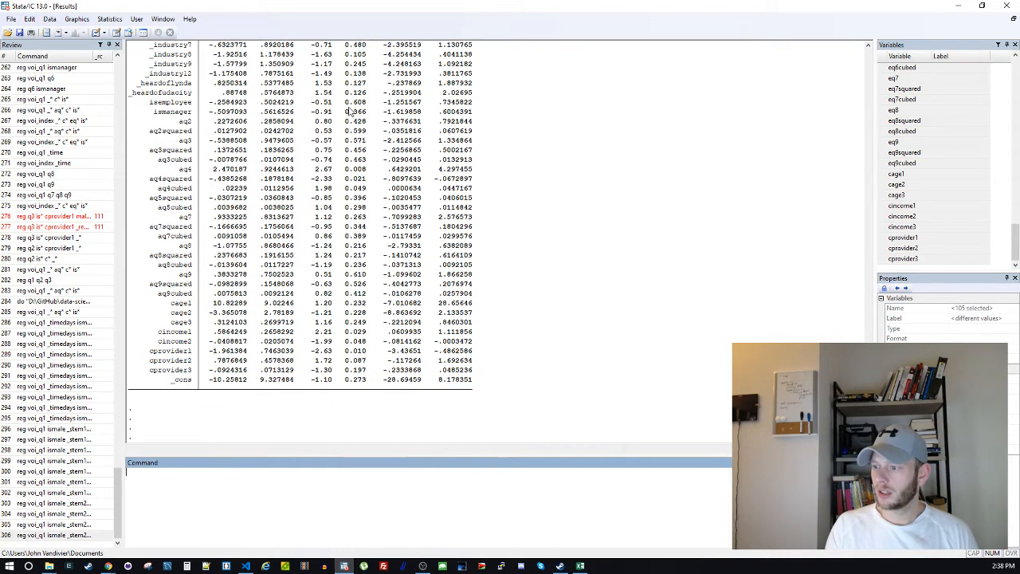
Highlight the aq9 row in the regression output and return to the do-file
drag(372, 279, 170, 281)
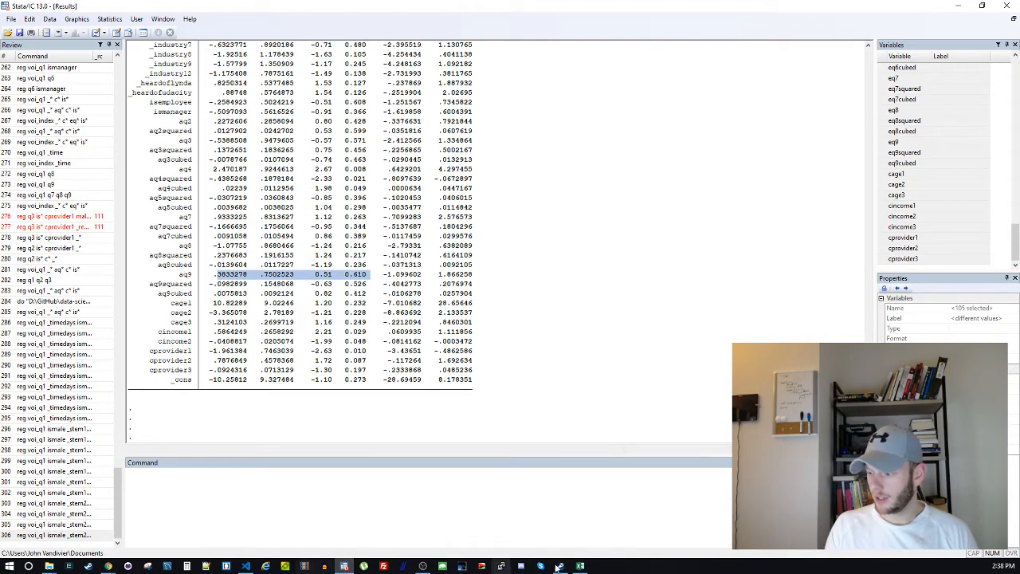
click(580, 566)
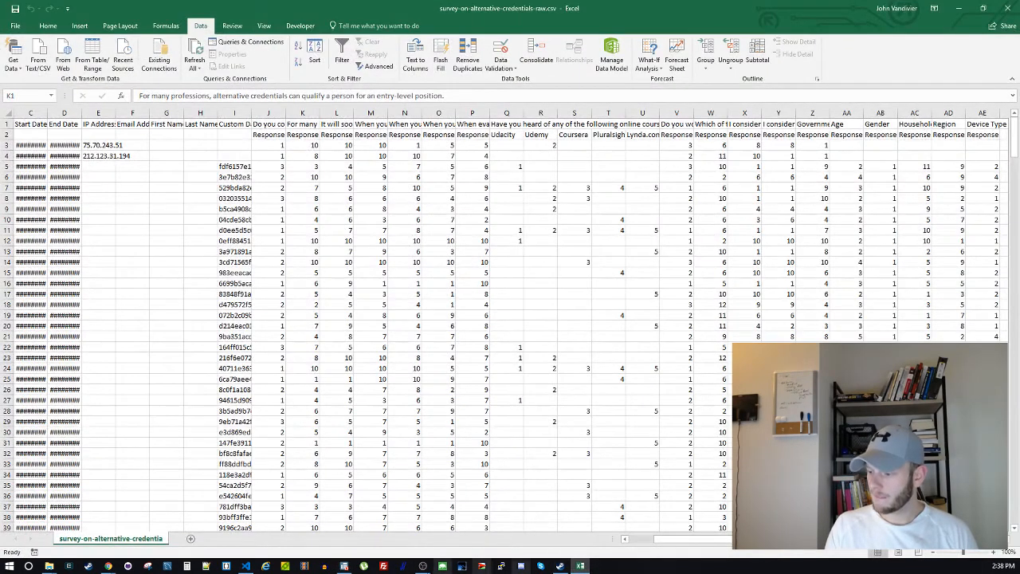
click(245, 566)
click(529, 293)
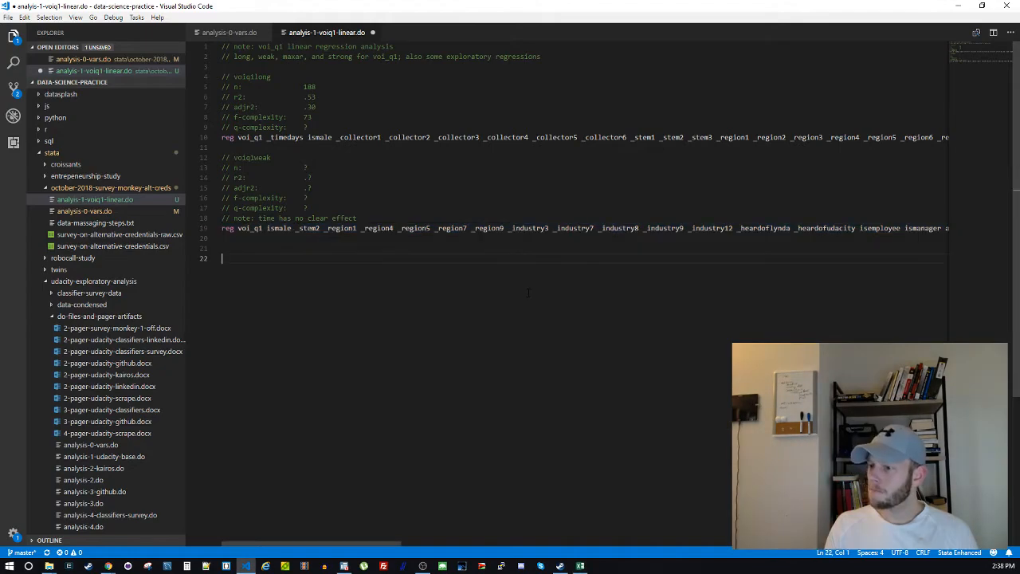
Remove aq9 from the voiq1weak regression command on line 19 and save the do-file
key(Up)
key(Up)
key(Up)
key(End)
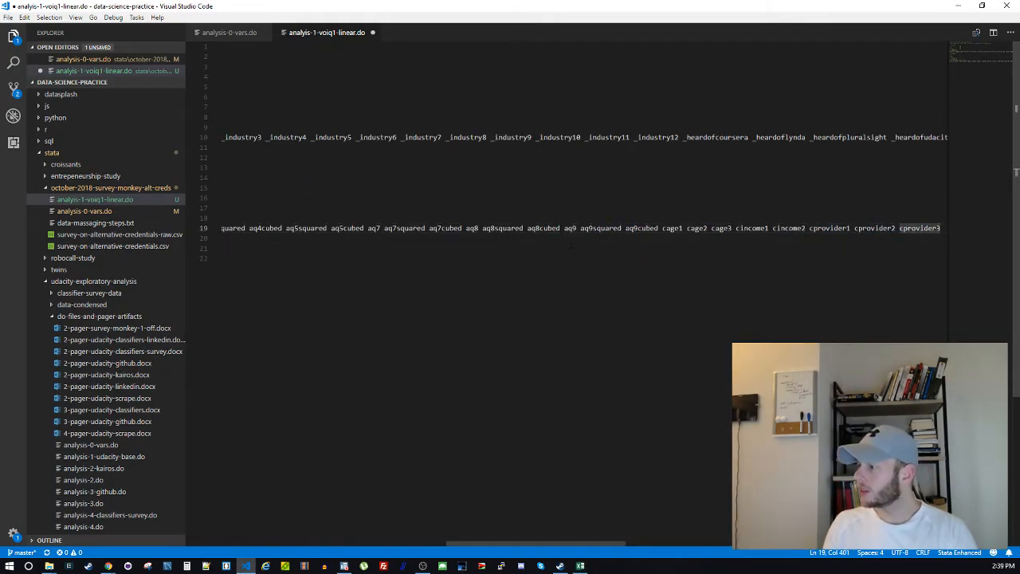
double_click(571, 228)
key(BackSpace)
key(BackSpace)
key(End)
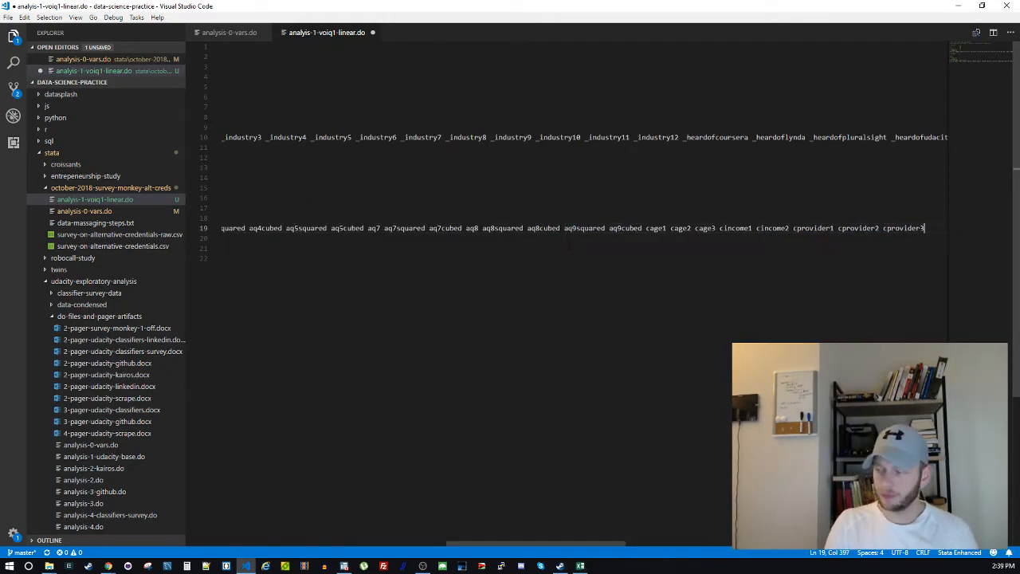
key(shift+Home)
key(ctrl+s)
Copy the entire voiq1weak regression command from line 19 of the do-file
click(462, 372)
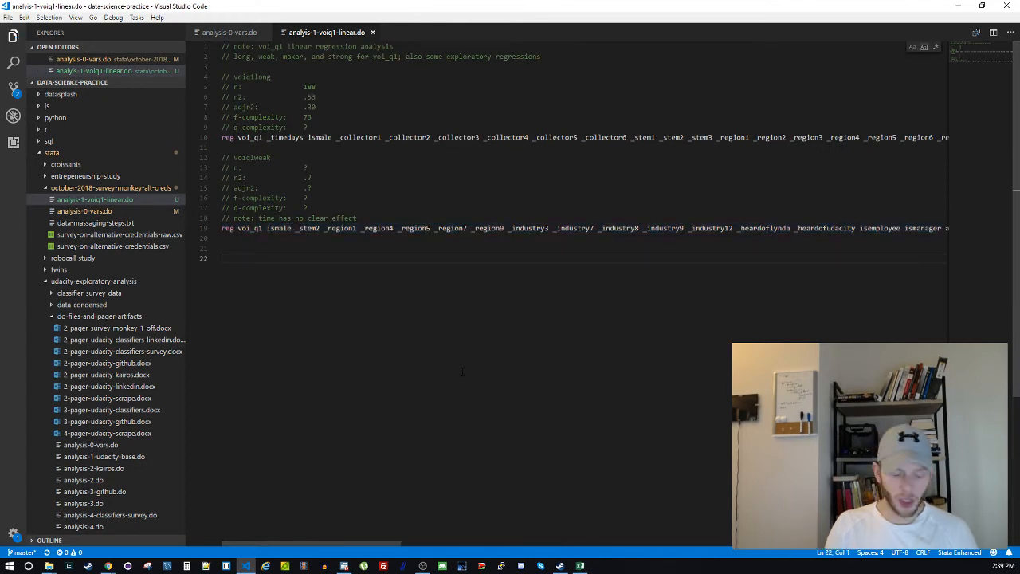
key(Up)
key(Up)
key(Up)
key(End)
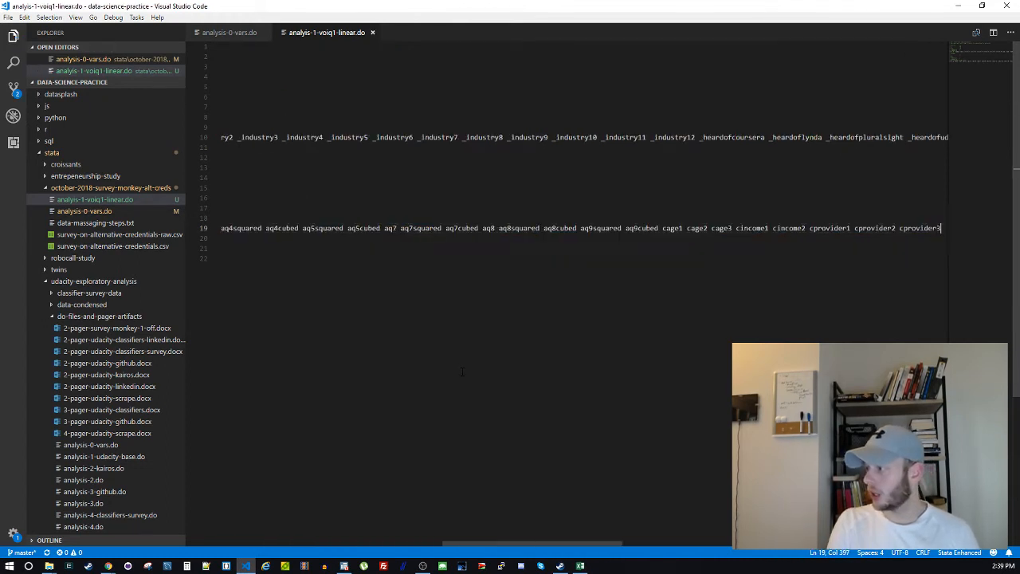
key(shift+Home)
key(ctrl+c)
Switch to Stata, run the copied regression without aq9 and page to the end of the output
click(345, 566)
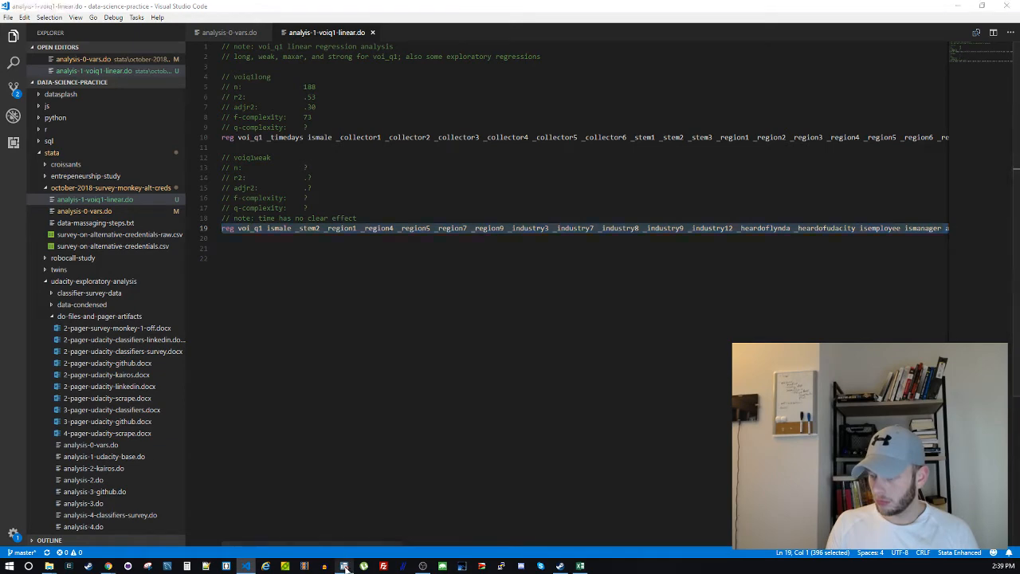
click(333, 517)
key(ctrl+v)
key(Return)
click(401, 207)
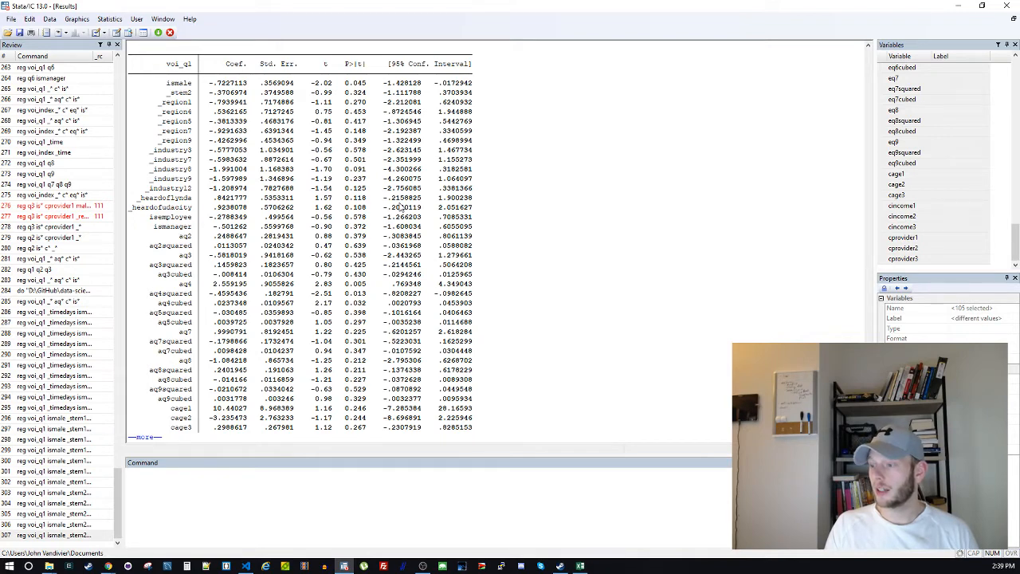
key(Return)
key(space)
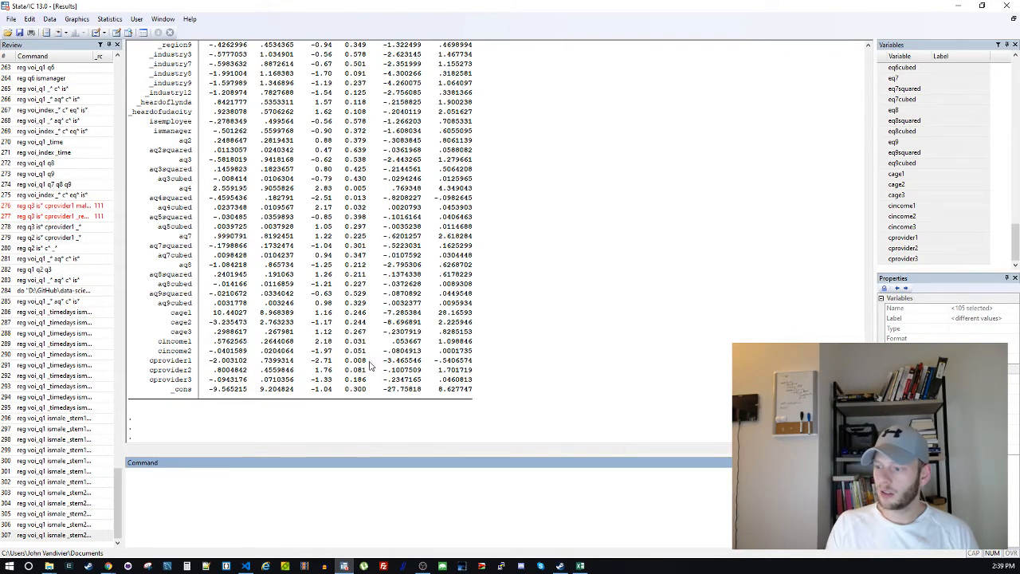
Examine the P>|t| column of the new regression output for the least significant variable, checking the aq2squared row against the others
scroll(372, 365, up, 1)
scroll(358, 397, up, 2)
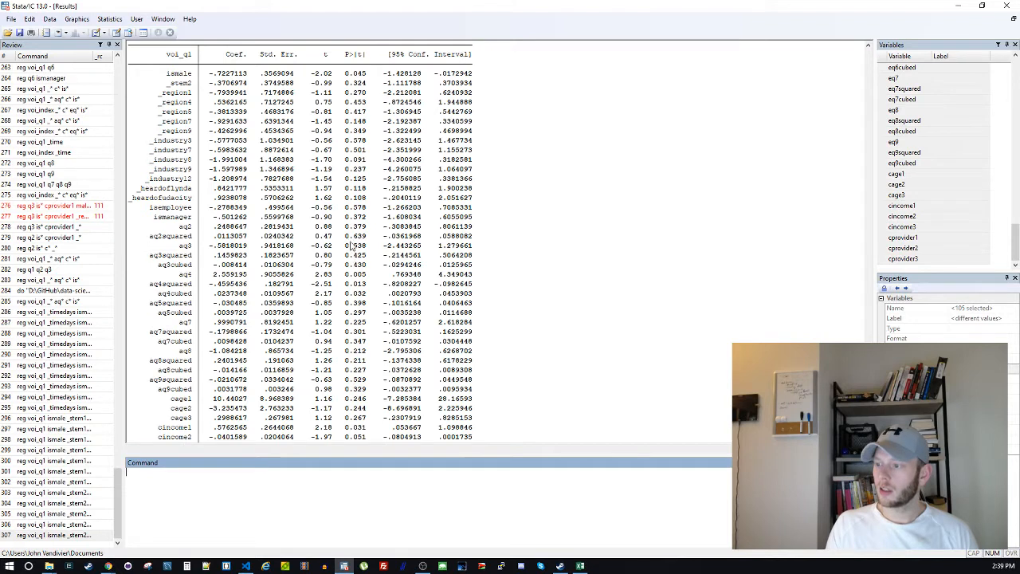
drag(369, 238, 148, 237)
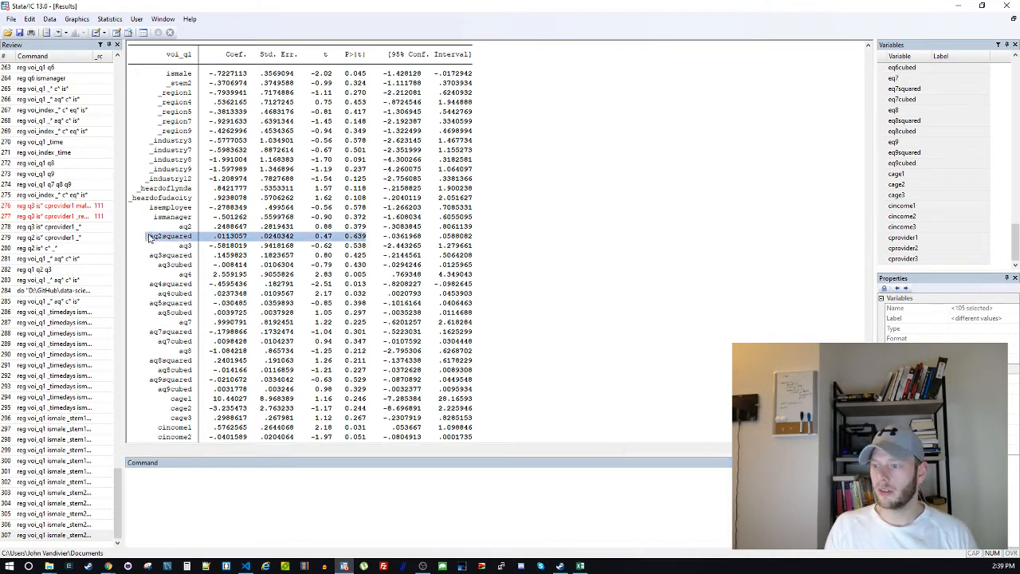
click(359, 304)
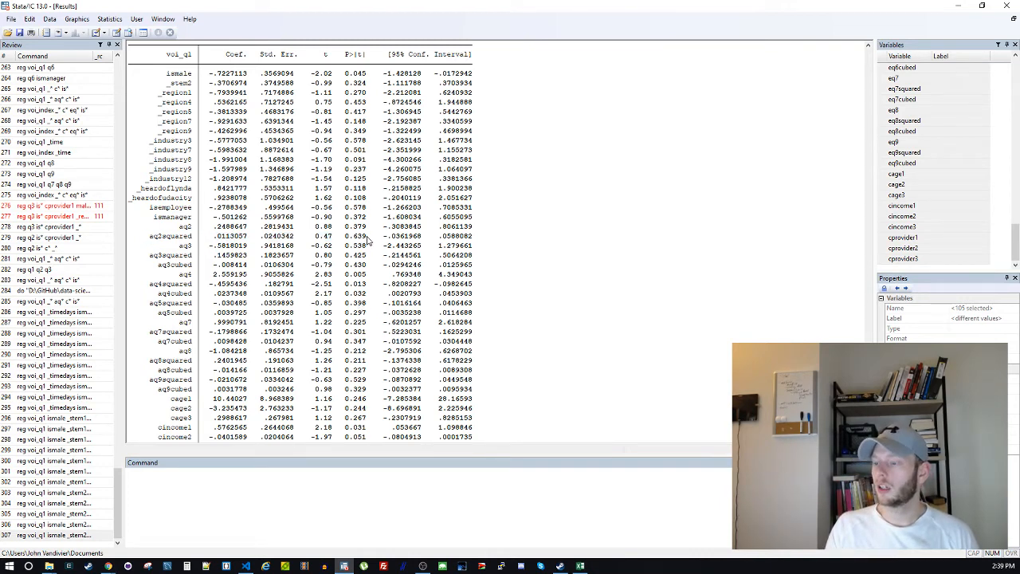
drag(368, 237, 202, 249)
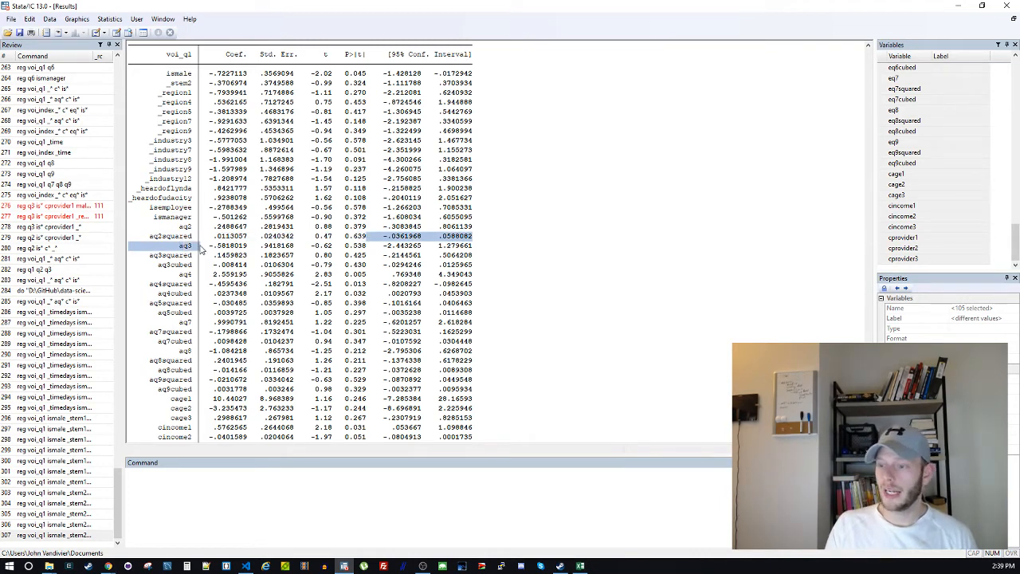
click(310, 239)
drag(360, 72, 371, 279)
click(371, 279)
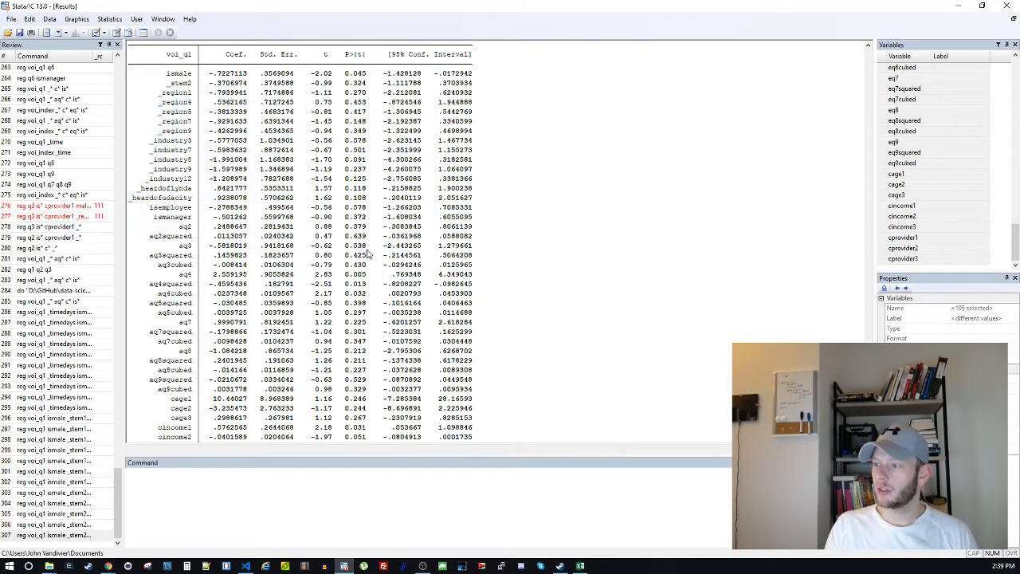
Copy the variable name aq2squared from the Stata output and search for it in the do-file
drag(367, 238, 193, 241)
key(ctrl+c)
click(156, 242)
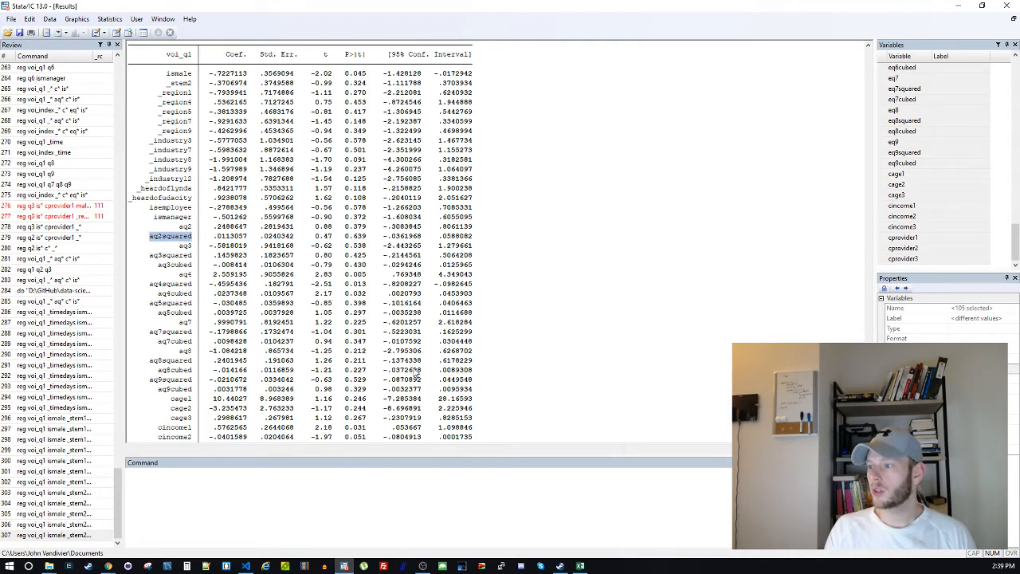
click(343, 566)
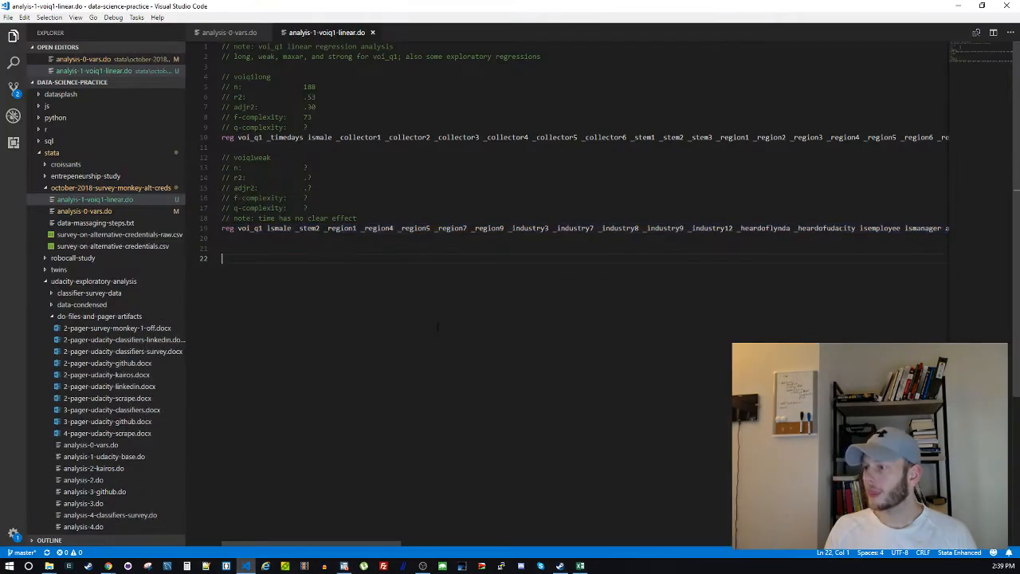
key(ctrl+f)
key(ctrl+v)
key(Return)
key(Return)
key(Return)
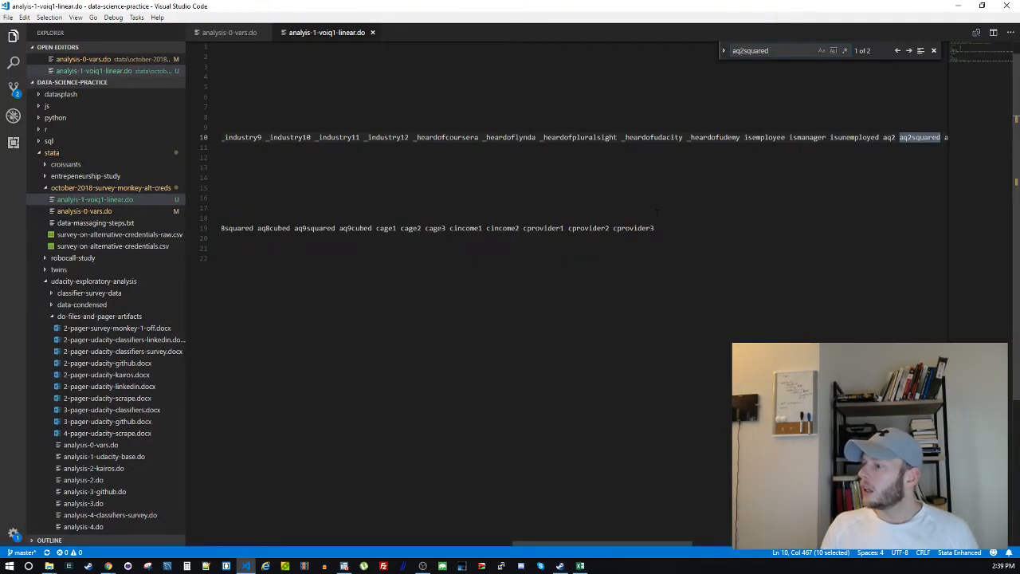
Delete aq2squared from the voiq1weak command and copy the whole updated command
key(Escape)
key(BackSpace)
key(BackSpace)
key(End)
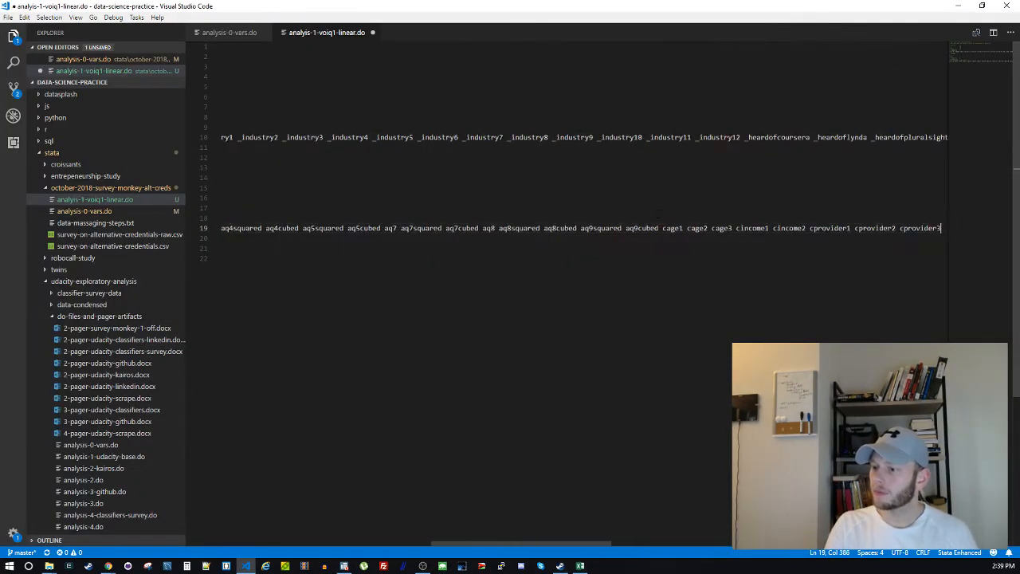
key(shift+Home)
key(ctrl+c)
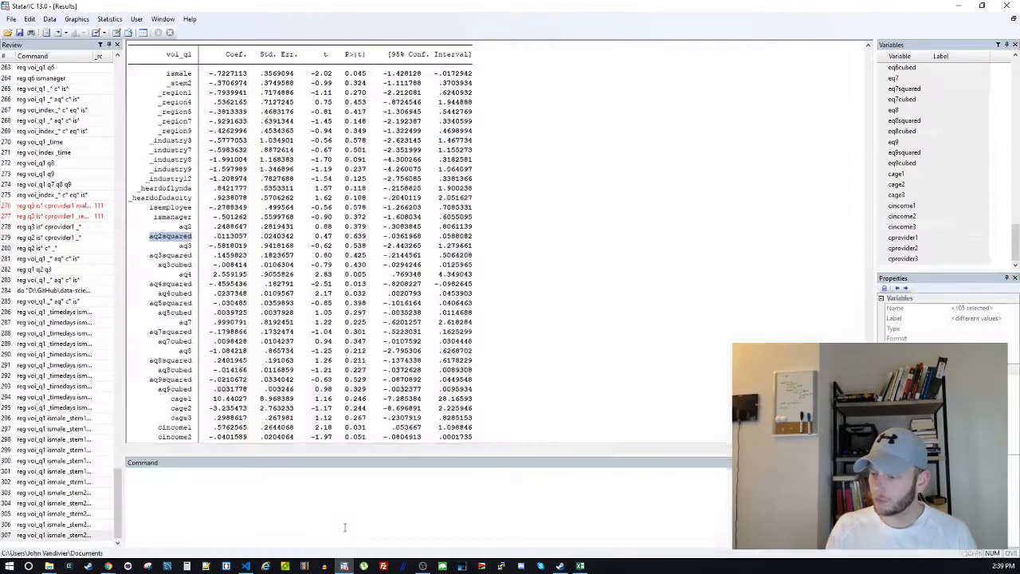
Run the regression without aq2squared in Stata, display the full output and review its P>|t| values
click(343, 566)
key(ctrl+v)
key(Return)
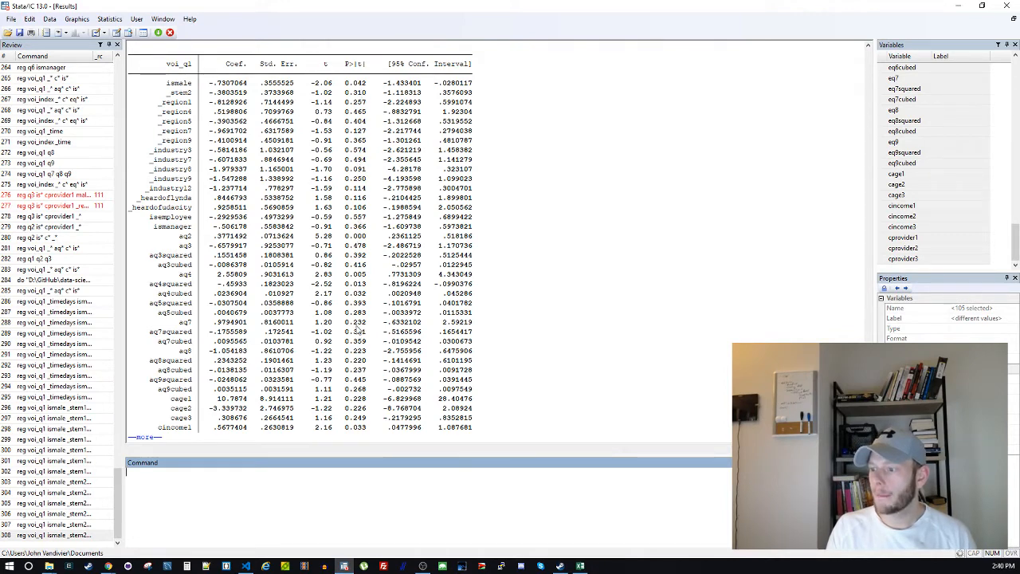
key(Return)
key(Return)
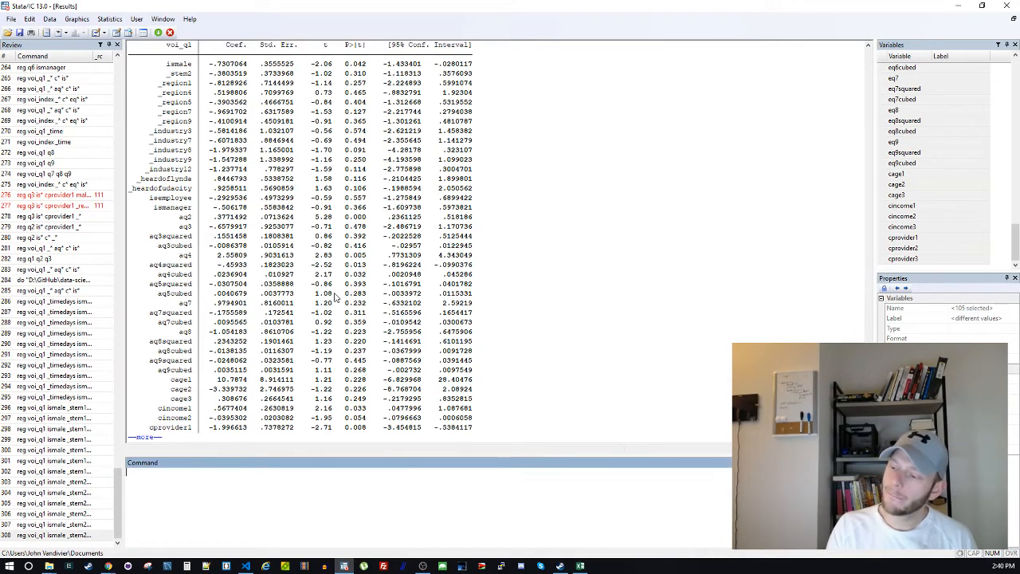
key(Return)
key(Return)
key(Return)
scroll(350, 335, up, 4)
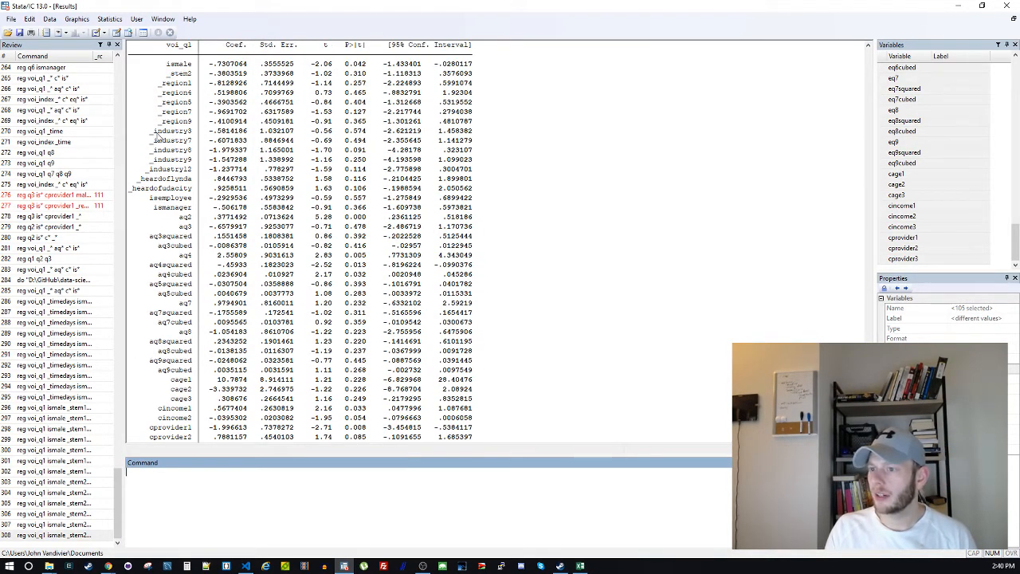
Return to the do-file, remove _industry3 from the voiq1weak command and copy the whole updated command
click(344, 561)
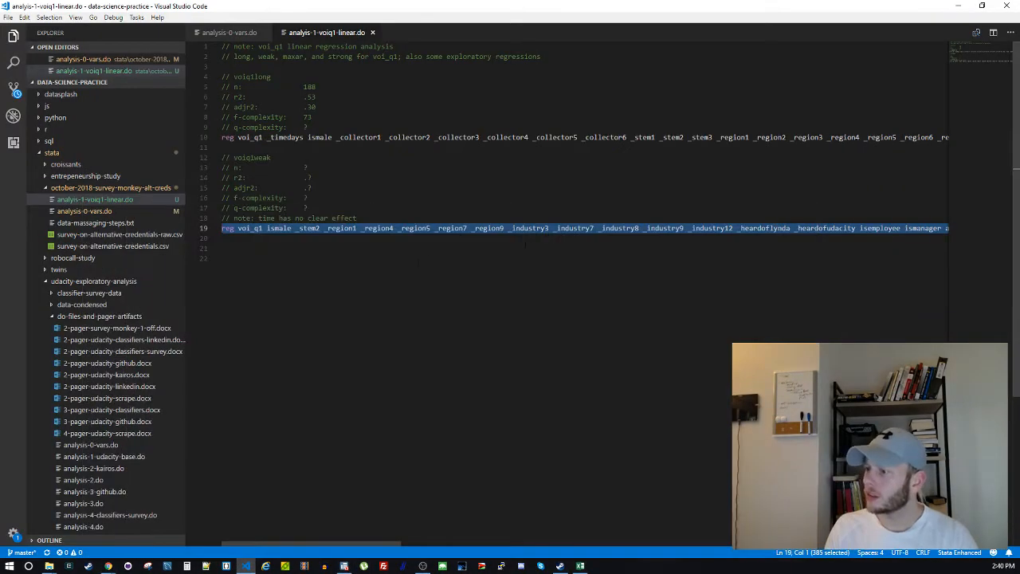
double_click(532, 230)
key(BackSpace)
key(BackSpace)
key(End)
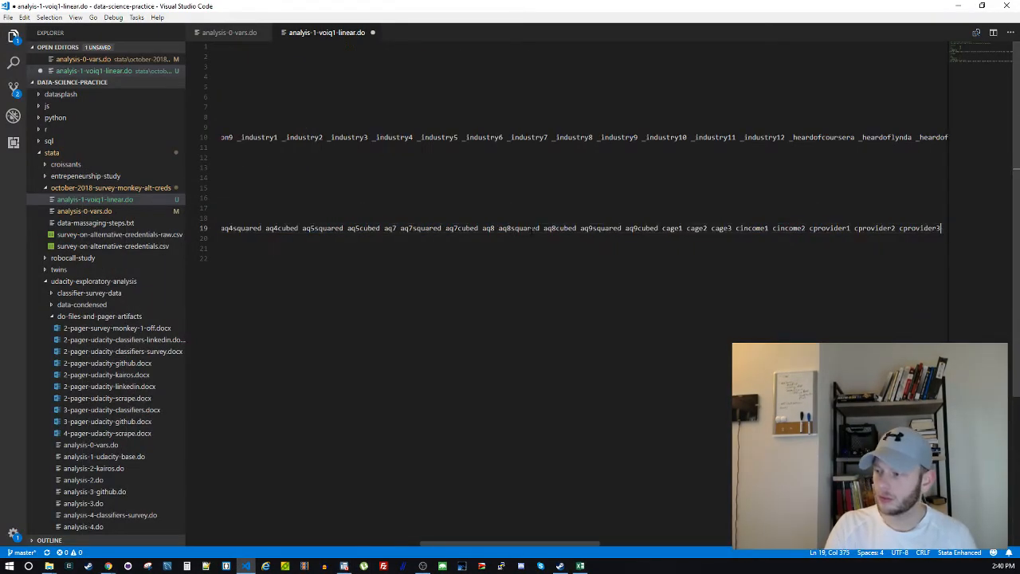
key(shift+Home)
key(ctrl+x)
key(ctrl+z)
Run the regression without _industry3 in Stata and review the P>|t| values in the full output
click(344, 560)
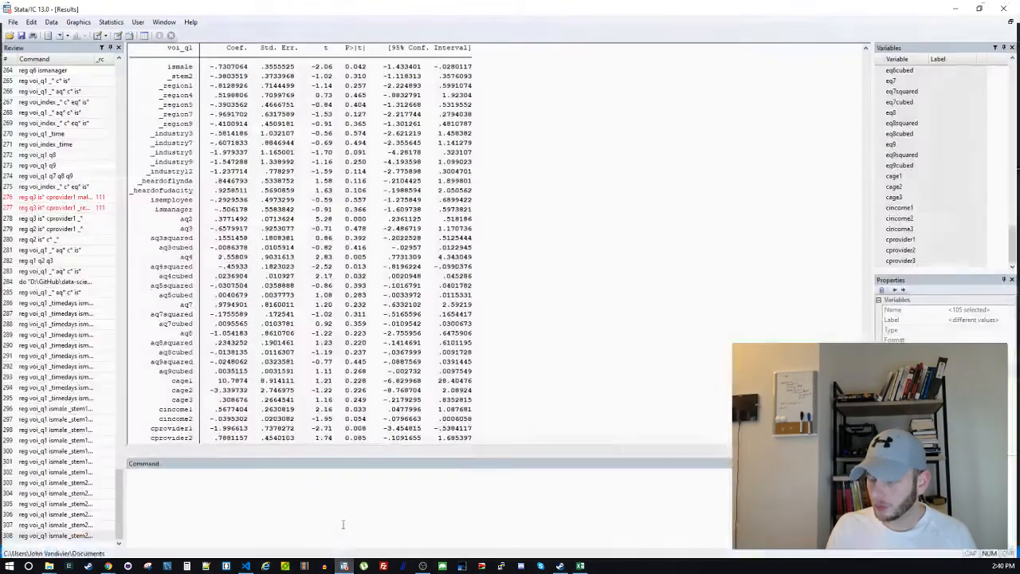
key(ctrl+v)
key(Return)
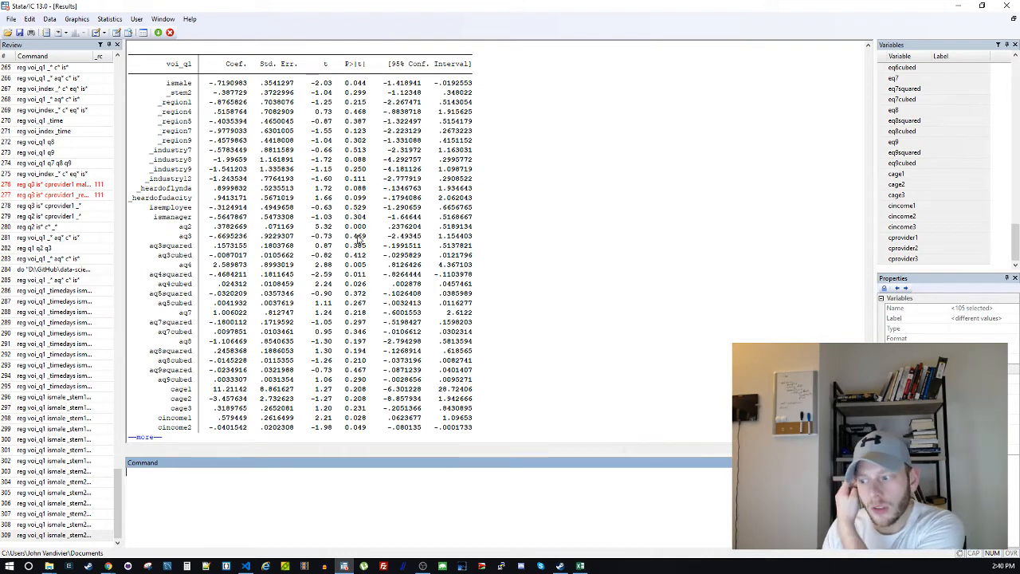
key(space)
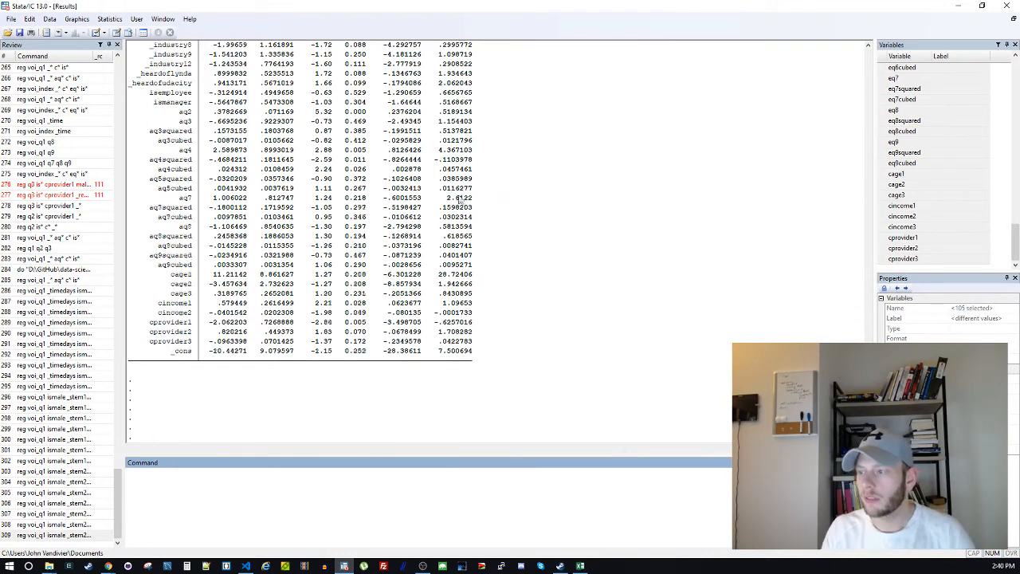
scroll(415, 183, up, 2)
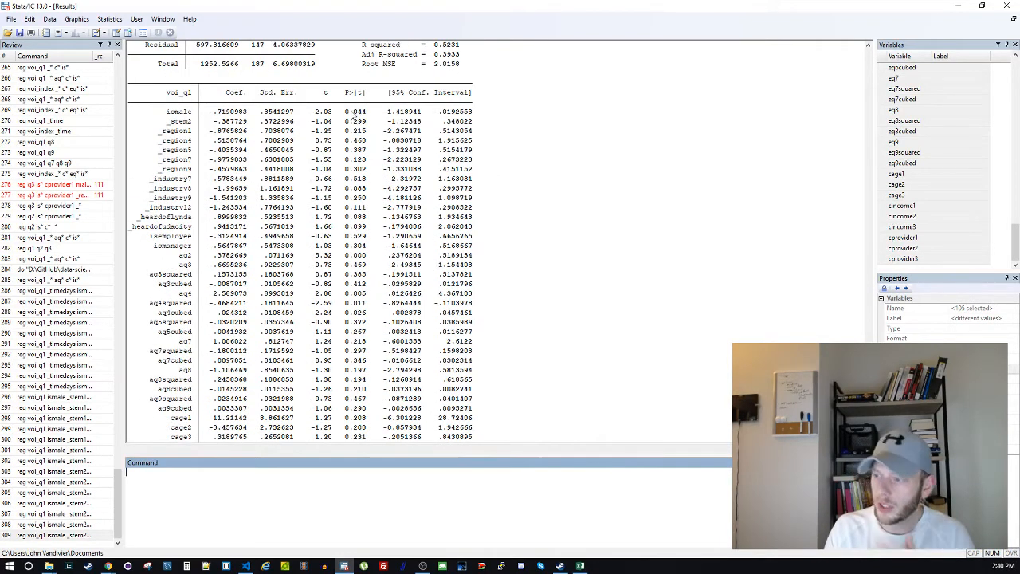
scroll(349, 121, down, 1)
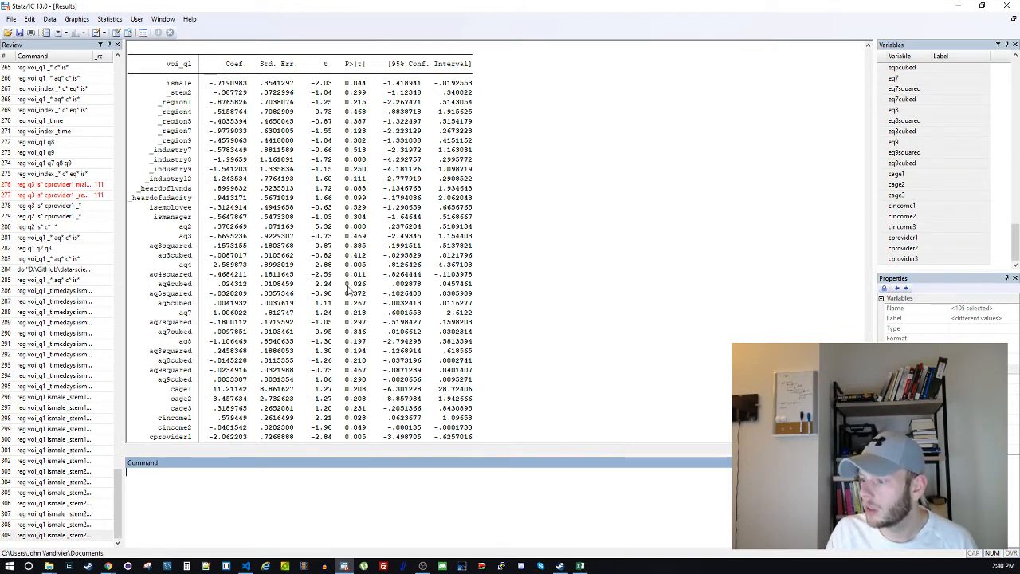
Review the P>|t| column for the weakest variable, place isemployee in the command line as a temporary note, and clear it
scroll(349, 291, down, 3)
scroll(349, 334, up, 3)
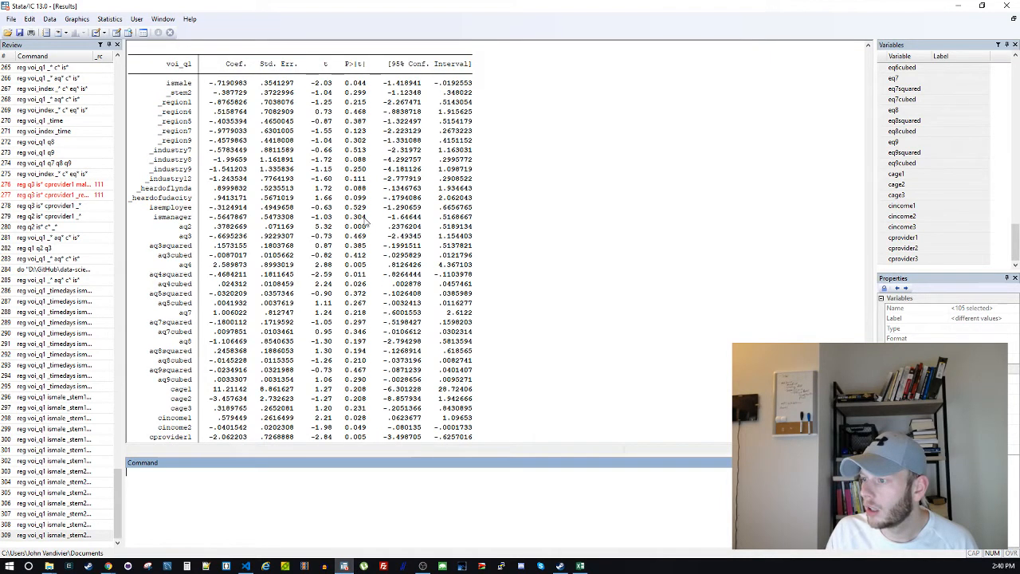
drag(367, 204, 191, 202)
click(174, 208)
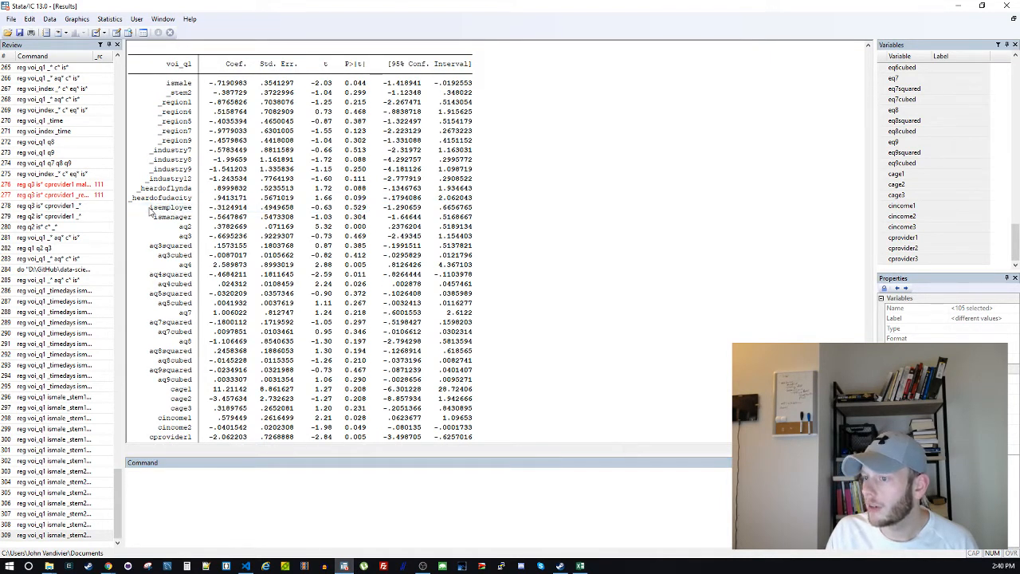
drag(149, 207, 192, 208)
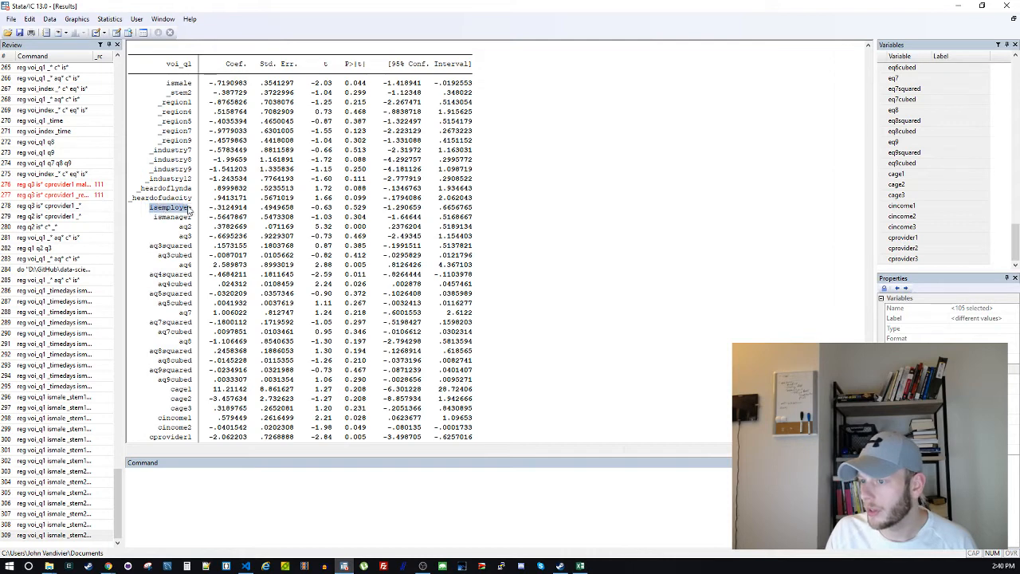
click(309, 499)
key(ctrl+v)
click(249, 214)
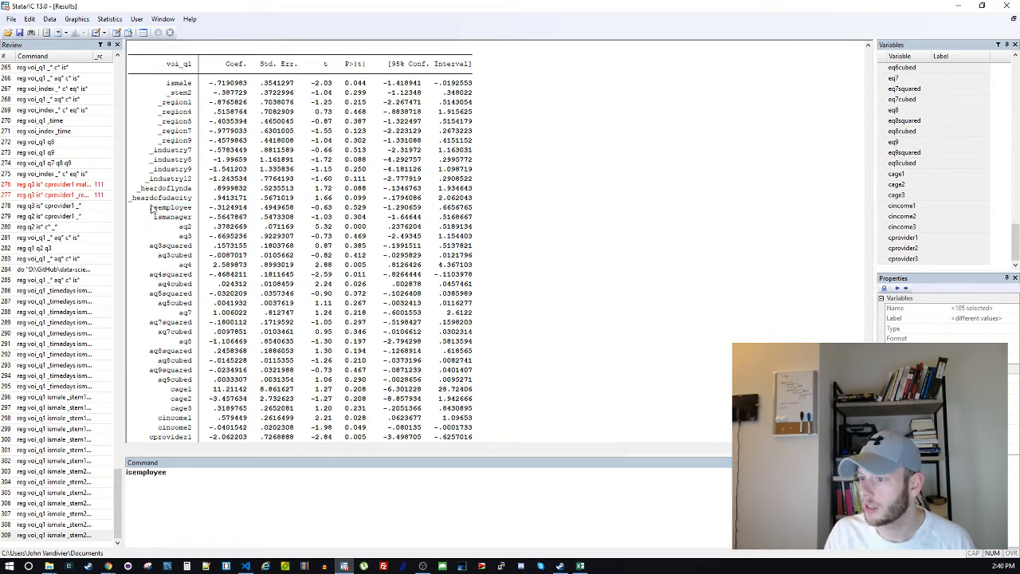
drag(147, 208, 230, 208)
click(228, 207)
drag(148, 209, 364, 214)
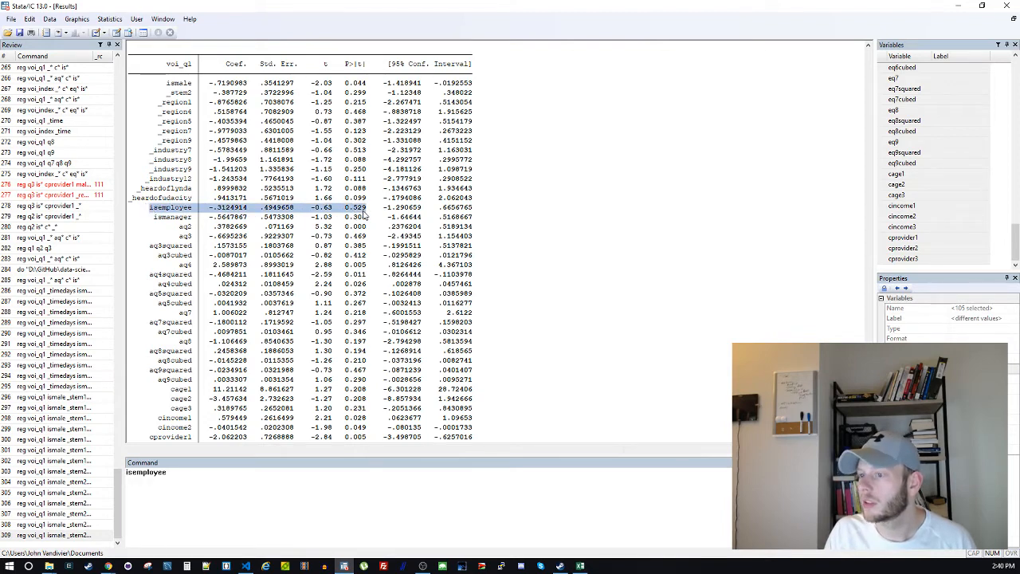
double_click(192, 476)
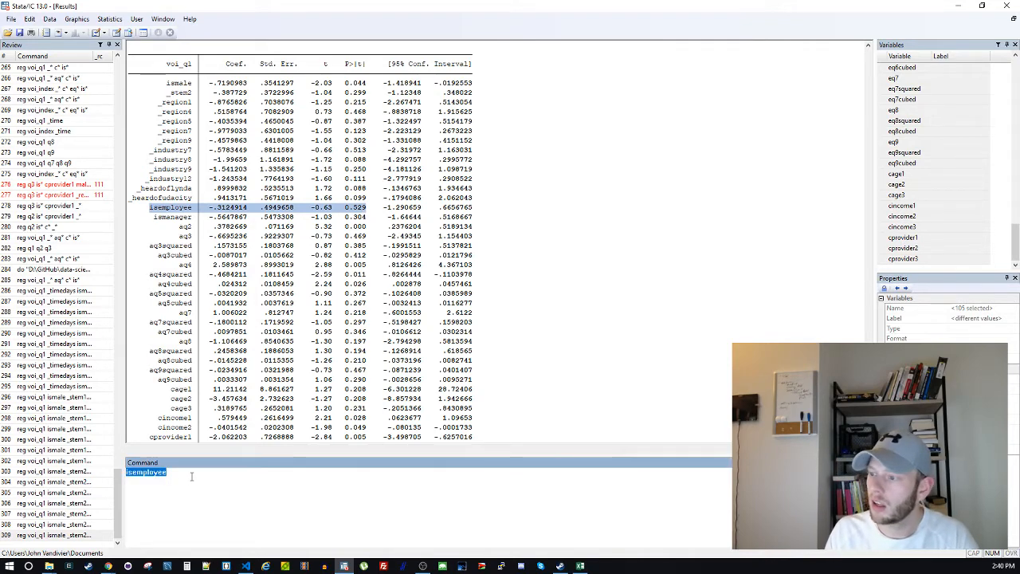
key(BackSpace)
Check the remaining P>|t| values through the end of the current regression output
click(337, 197)
drag(348, 83, 360, 286)
scroll(360, 287, down, 4)
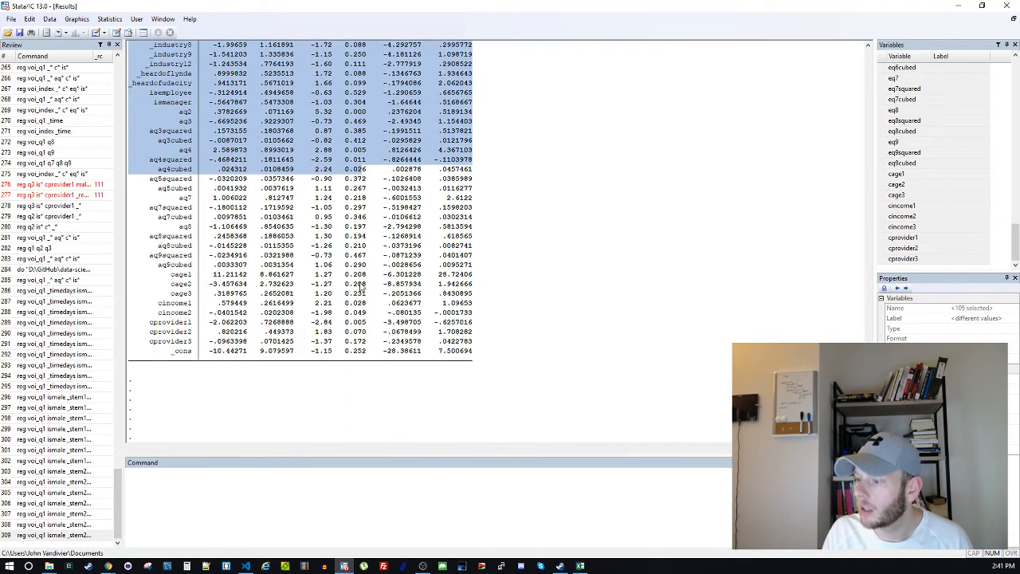
click(361, 287)
scroll(367, 343, up, 3)
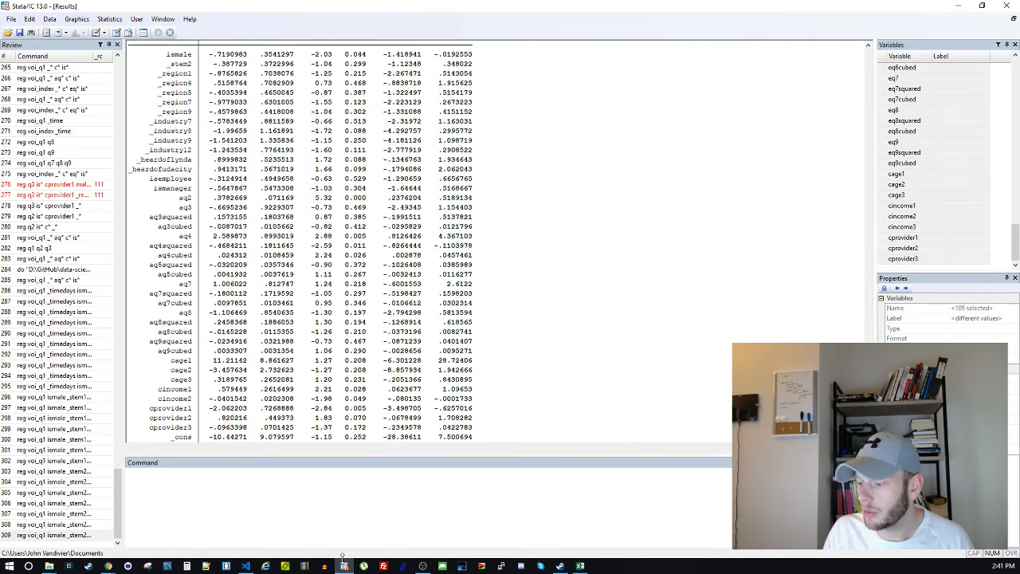
Switch to the do-file in Visual Studio Code, remove isemployee from the voiq1weak command and select the whole updated command
click(344, 565)
key(Up)
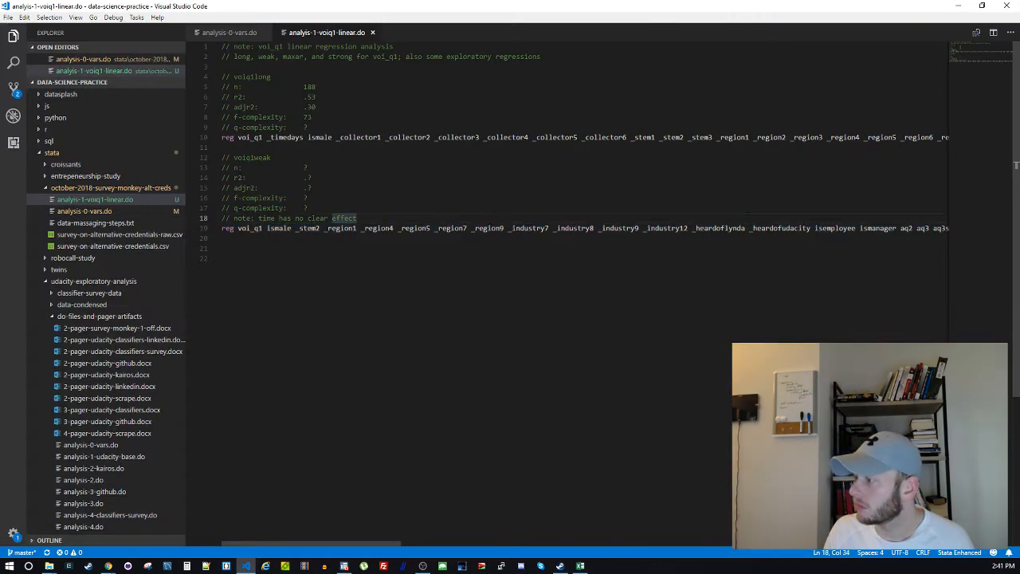
double_click(853, 228)
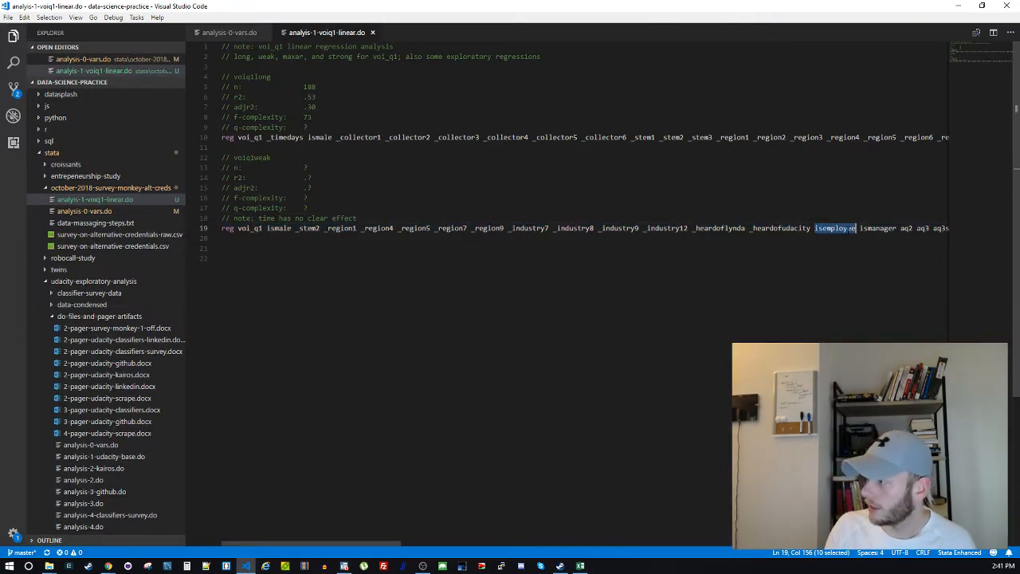
key(BackSpace)
key(End)
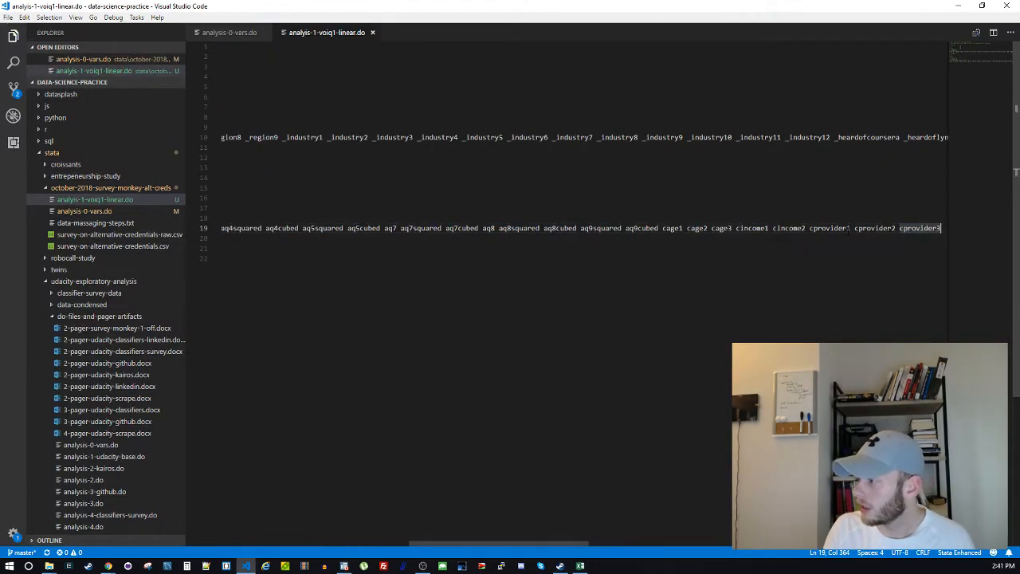
key(shift+Home)
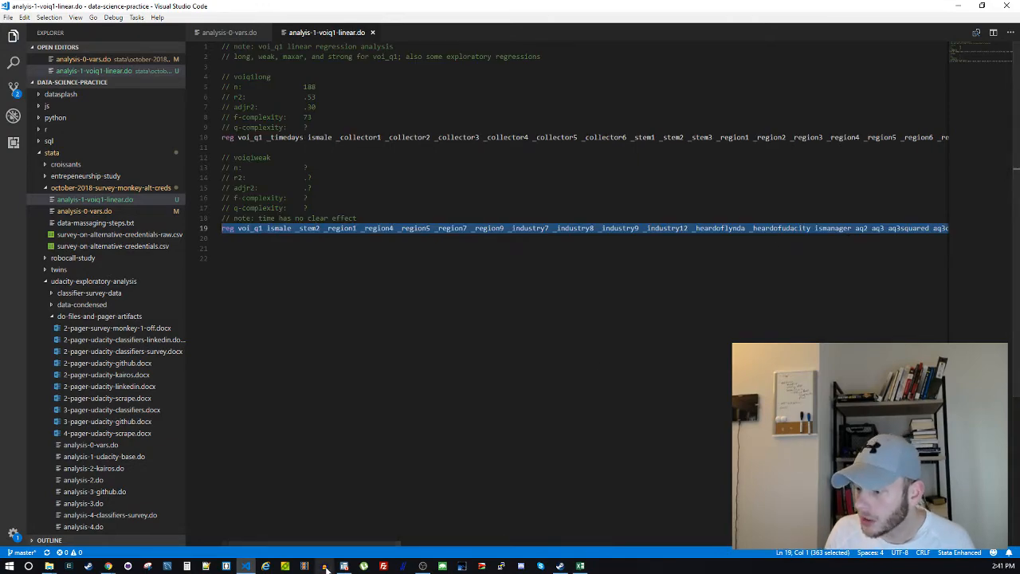
Run the regression without isemployee in Stata, display the full output and review its P>|t| values
key(ctrl+d)
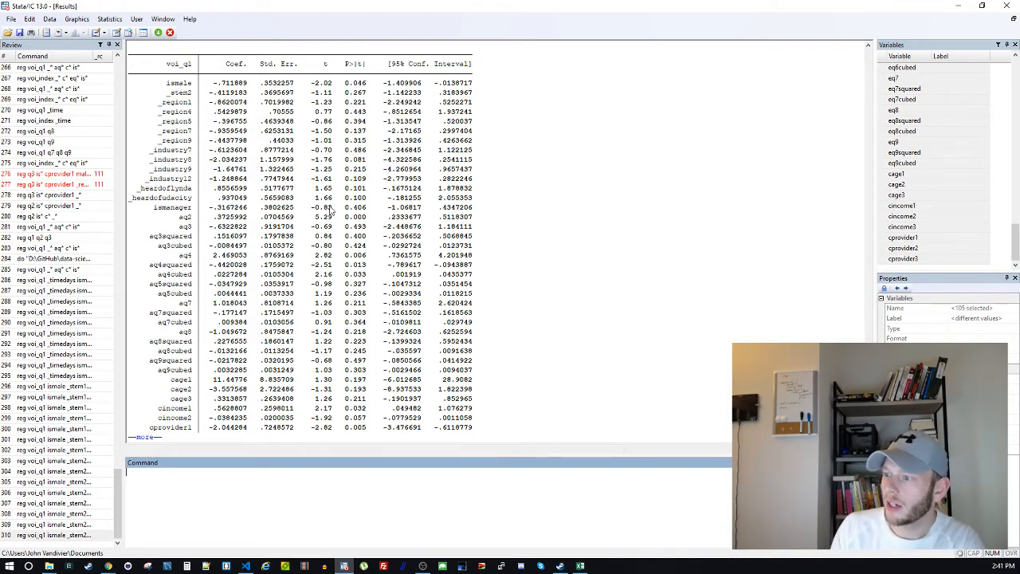
drag(227, 210, 370, 211)
click(370, 228)
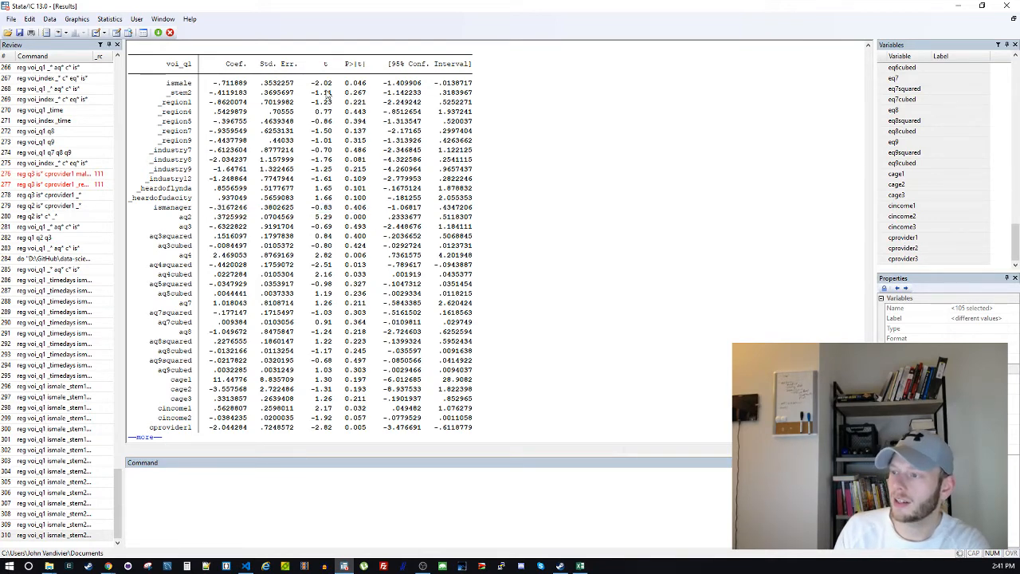
key(space)
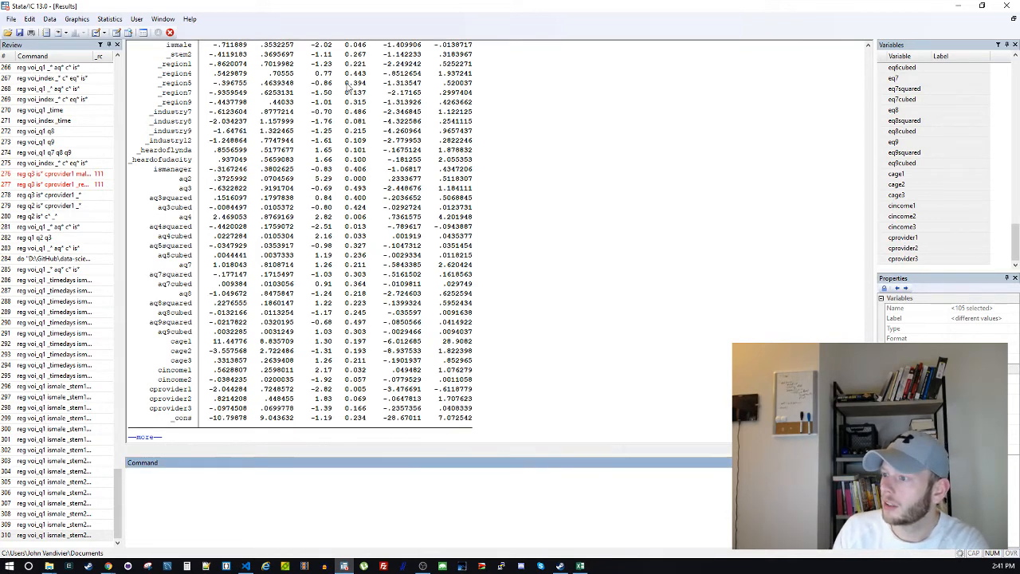
scroll(352, 323, up, 4)
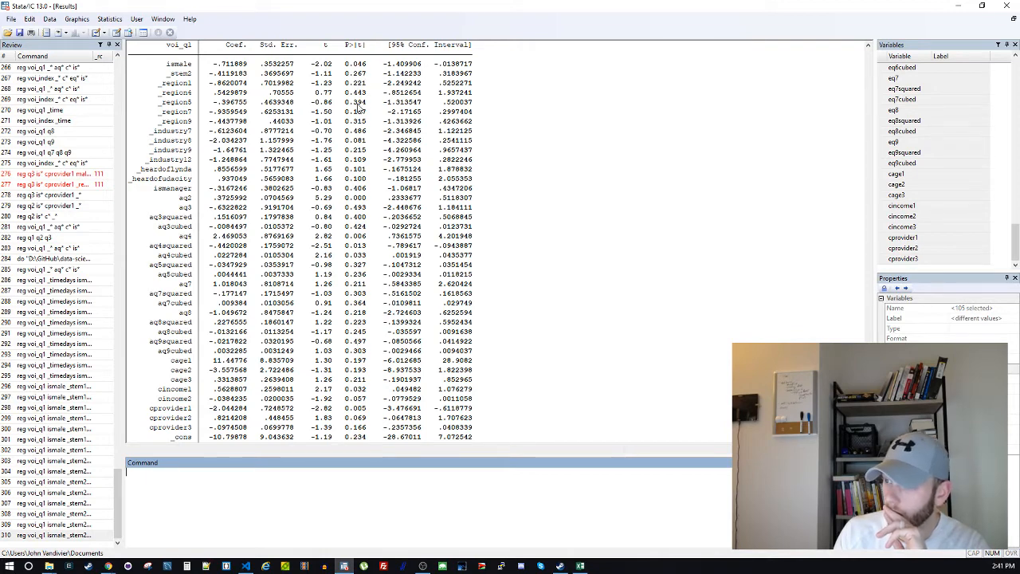
scroll(362, 230, down, 1)
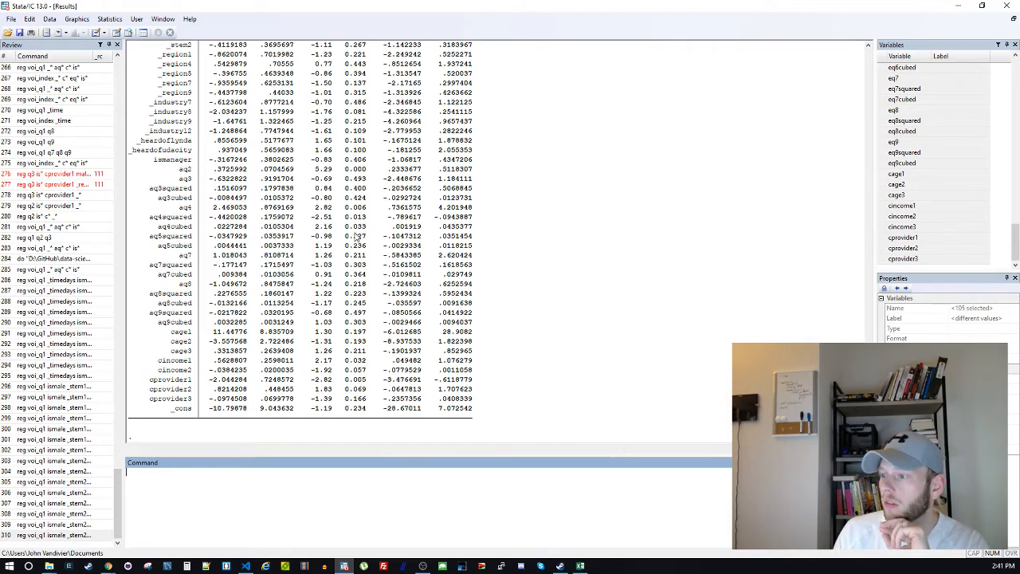
scroll(358, 233, up, 1)
scroll(358, 226, up, 1)
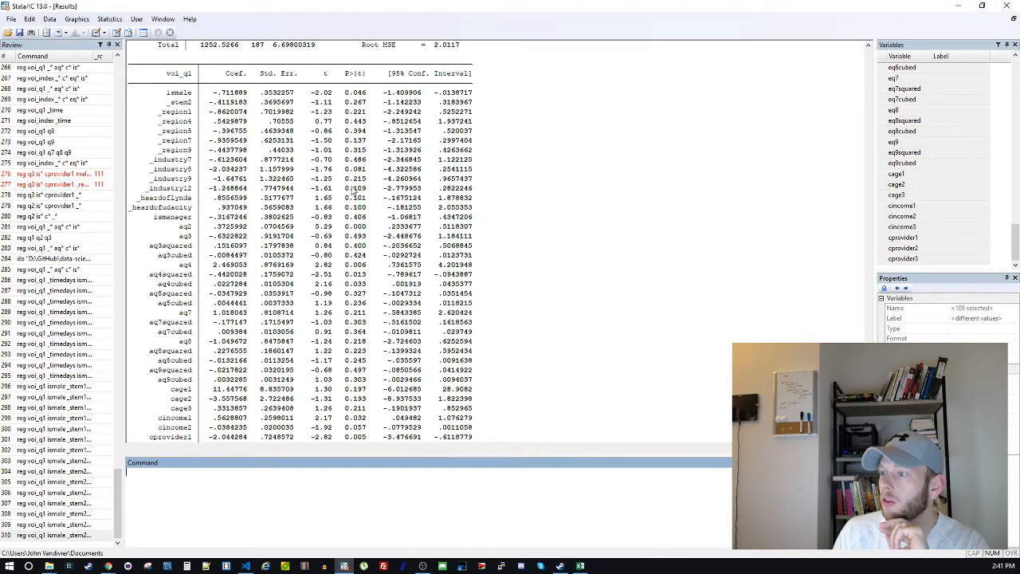
Recall the latest voi_q1 regression into Stata's command line and copy the entire command
click(61, 535)
click(276, 507)
key(ctrl+a)
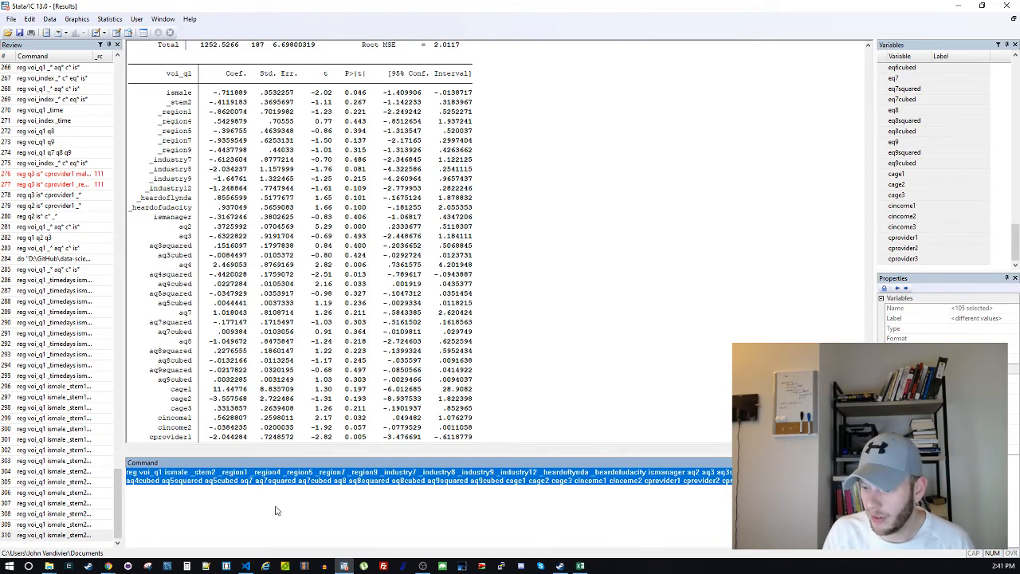
click(277, 511)
Replace the voiq1weak regression line in the do-file with the command copied from Stata and save the file
click(344, 566)
click(250, 229)
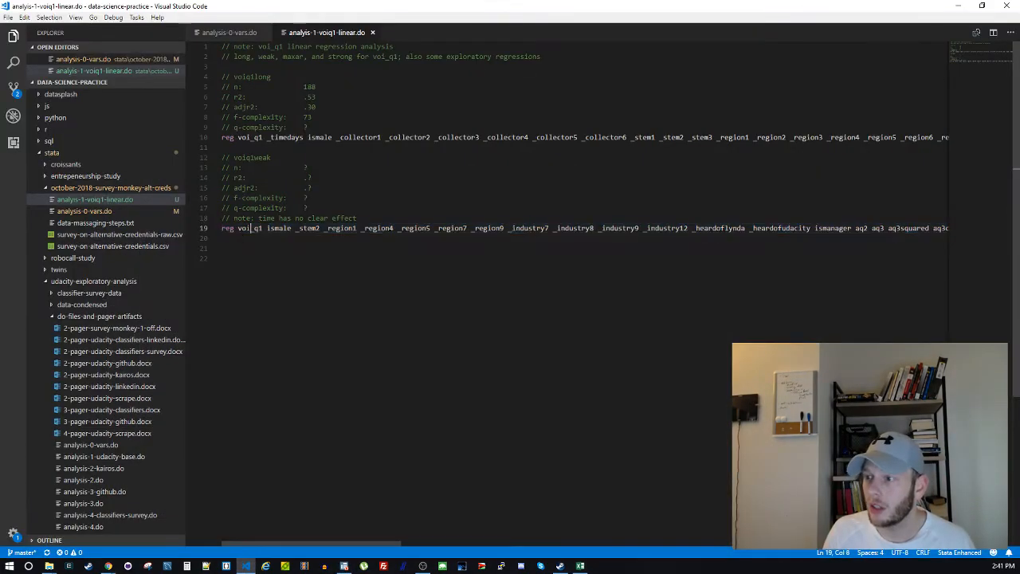
key(End)
key(shift+Home)
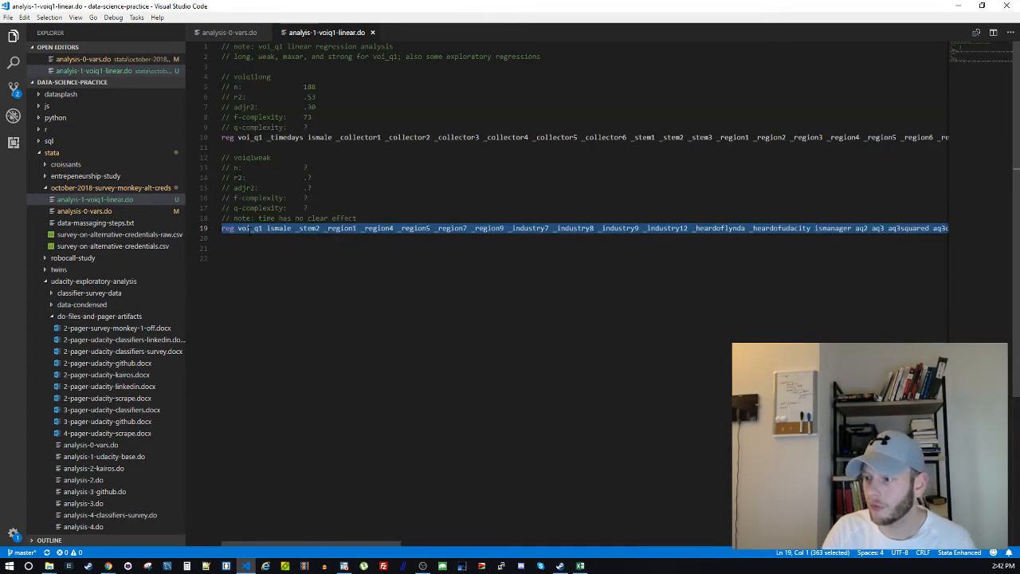
key(ctrl+v)
key(Down)
key(Down)
key(Down)
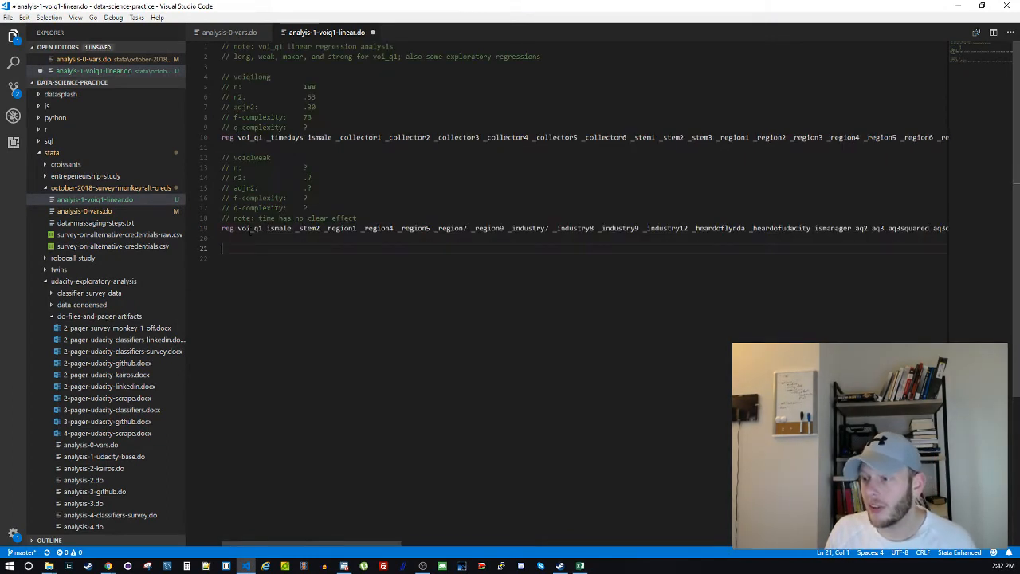
key(Up)
key(ctrl+s)
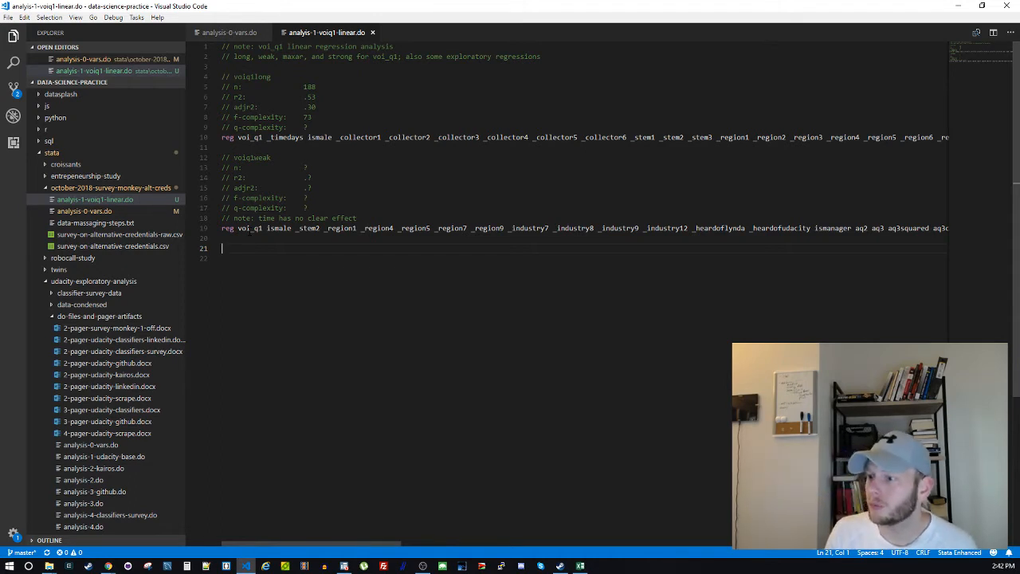
key(Up)
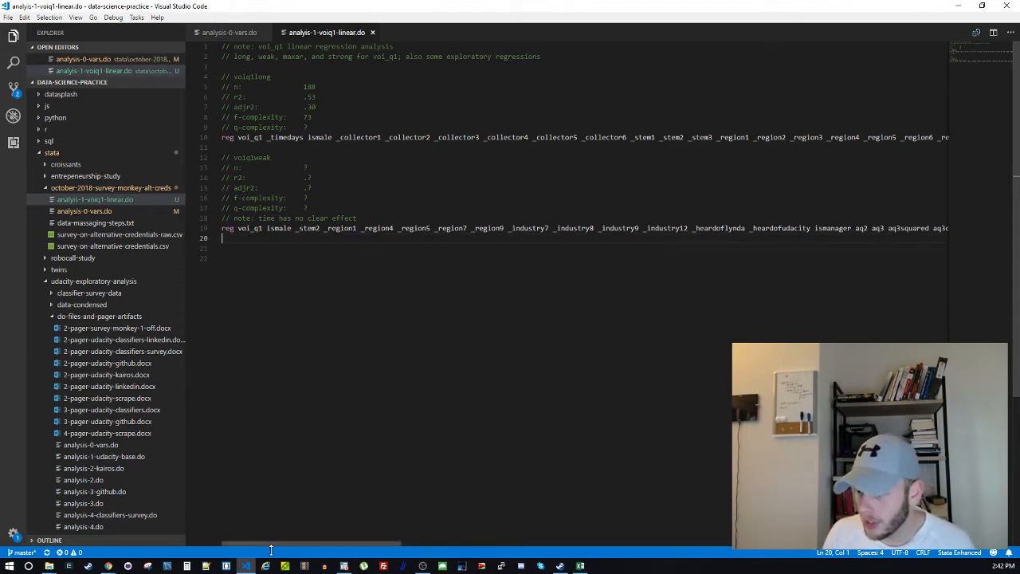
Copy the full regression command from Stata and paste it into Sheet2 in Excel starting at cell A1
click(341, 563)
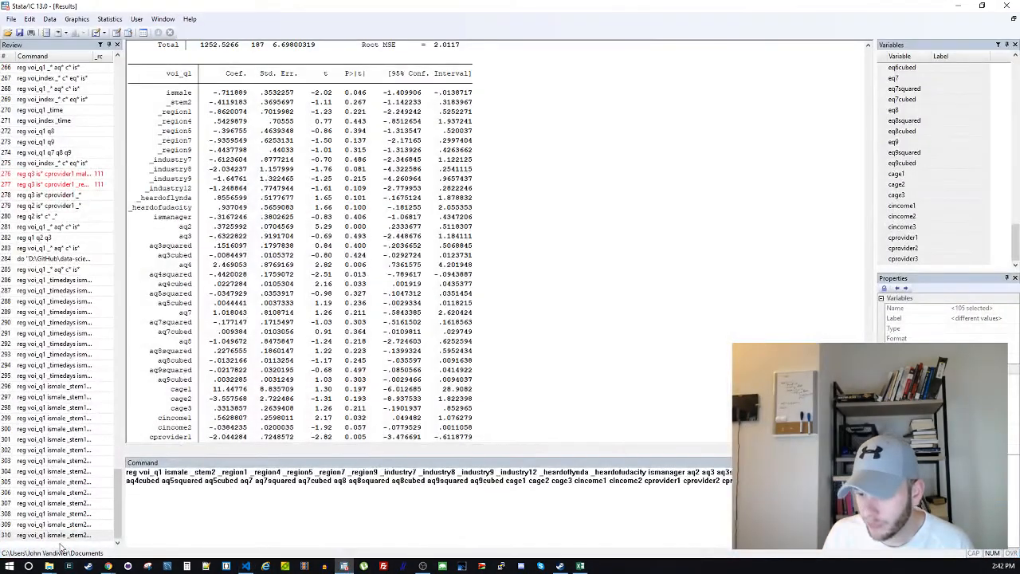
key(ctrl+a)
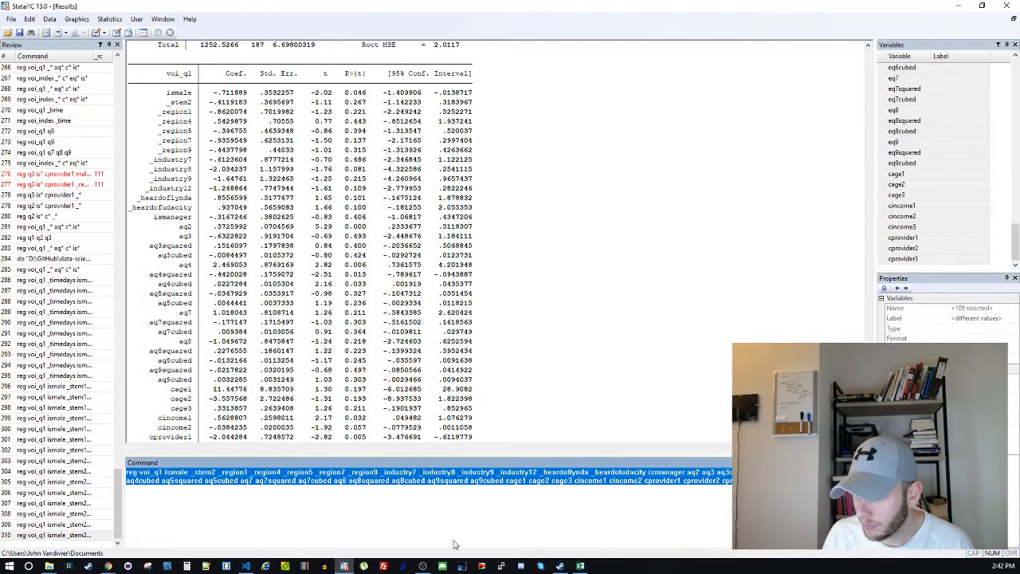
click(580, 566)
click(190, 539)
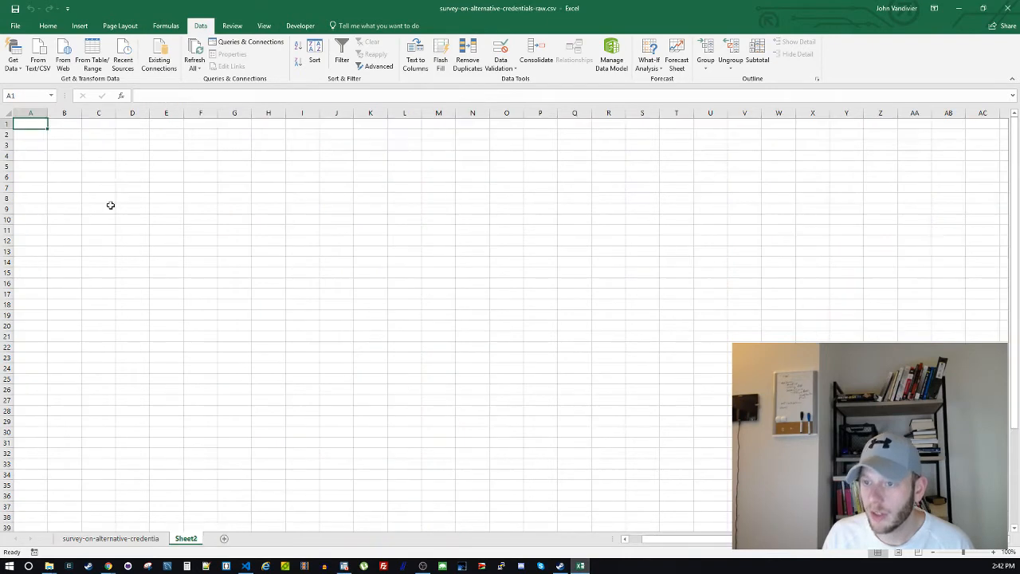
key(ctrl+v)
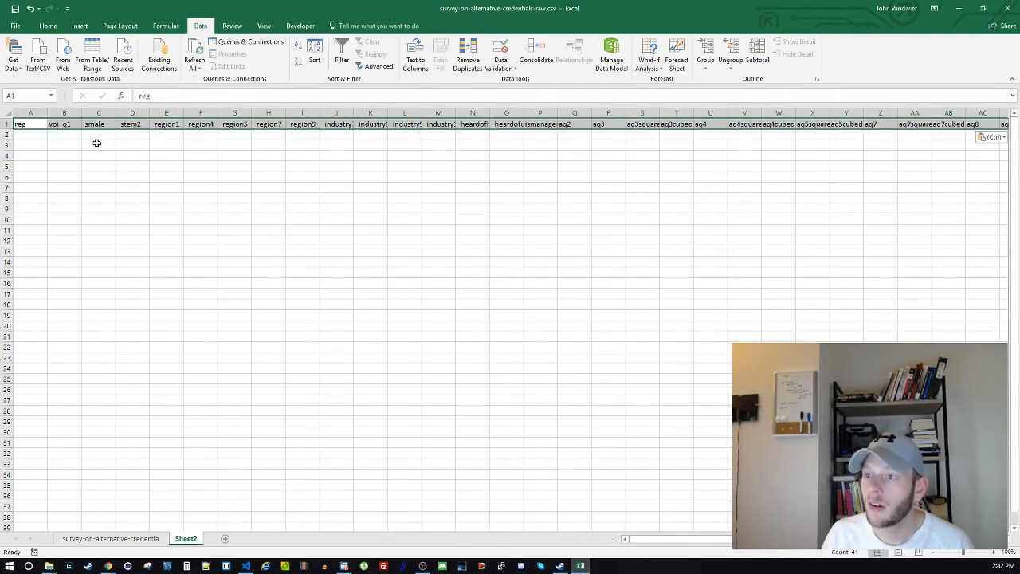
Delete the reg and voi_q1 columns from Sheet2 and select all remaining variable names in row 1 to count them
drag(32, 113, 64, 114)
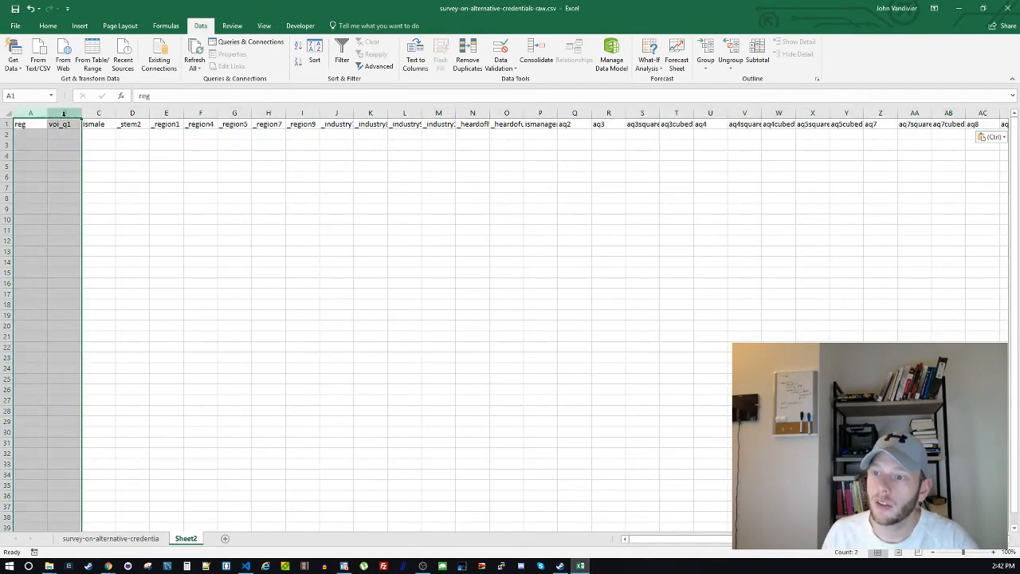
right_click(63, 115)
click(71, 208)
click(36, 125)
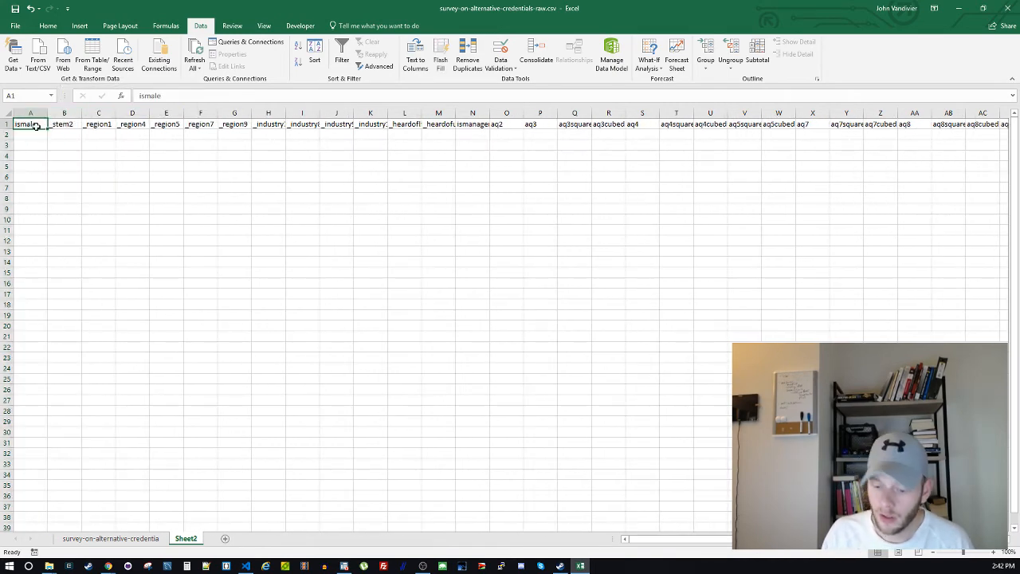
key(ctrl+shift+Right)
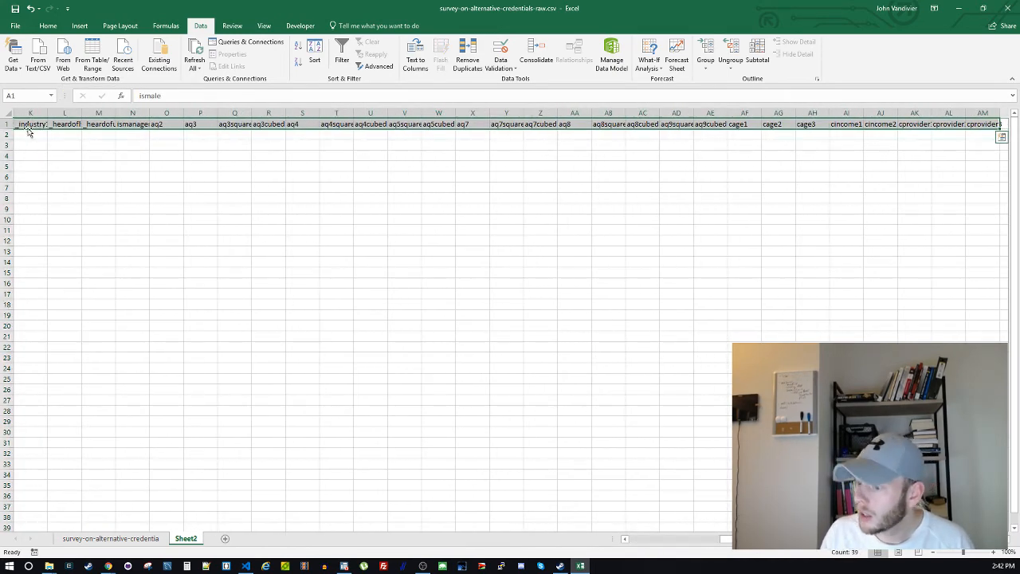
Recheck the selected variable count in Excel and return to the do-file in Visual Studio Code
click(581, 567)
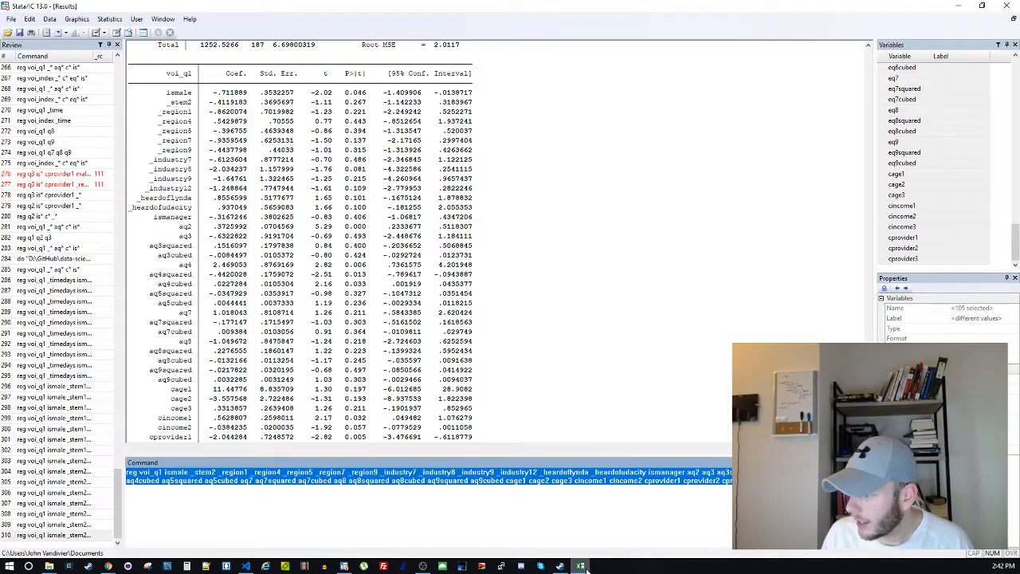
click(580, 567)
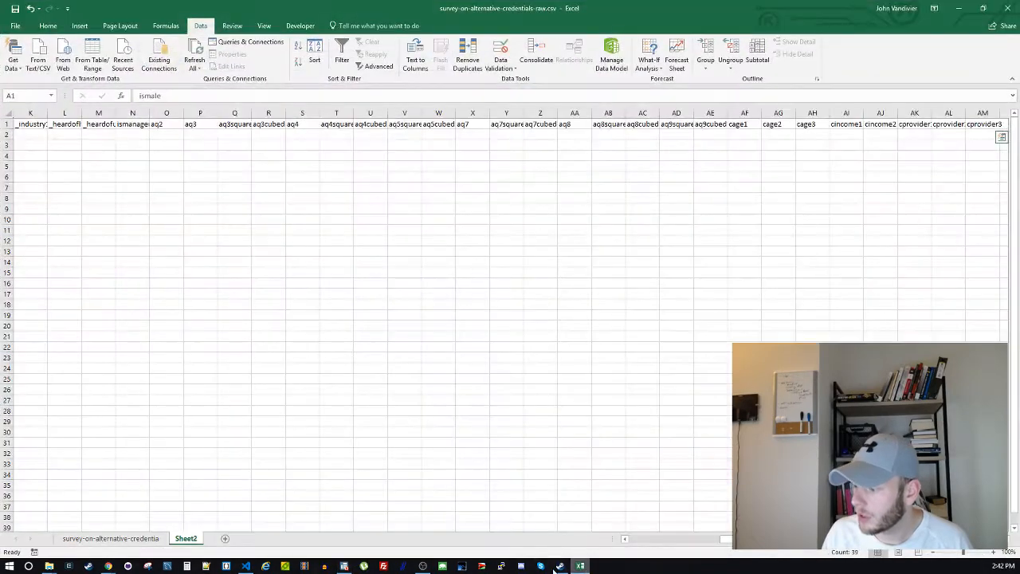
click(343, 566)
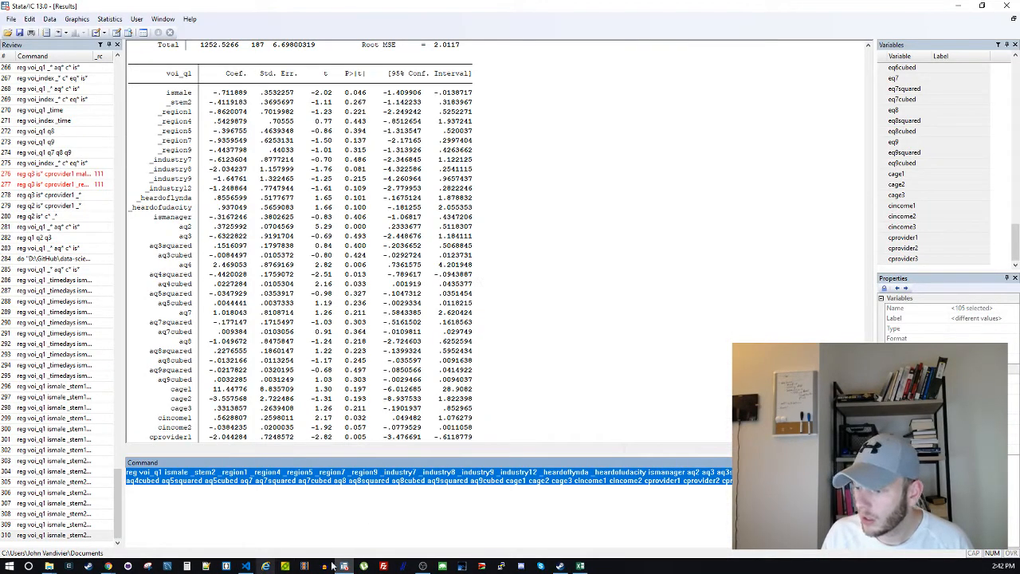
click(245, 566)
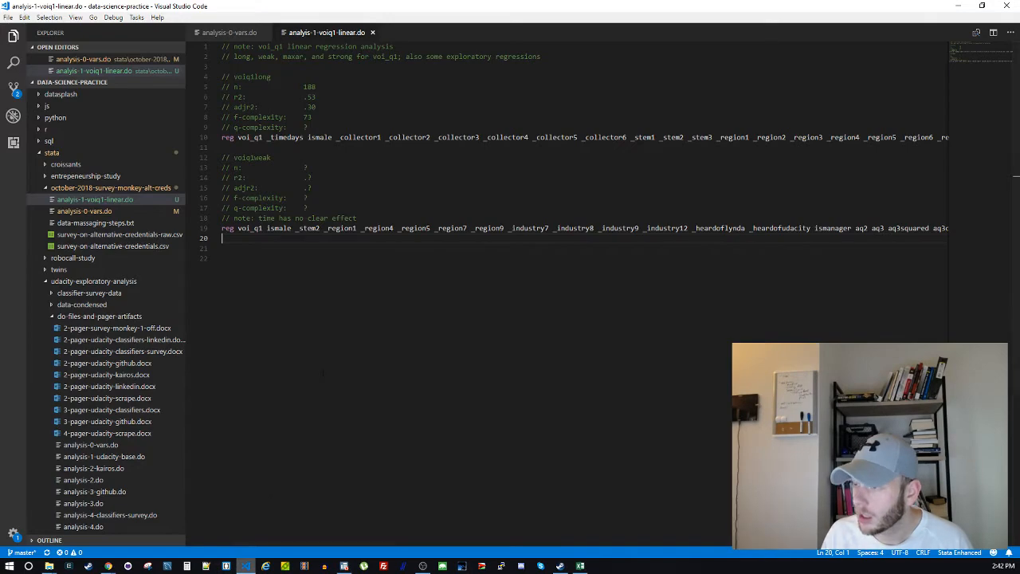
Set the f-complexity of the voiq1weak model to 39 in the do-file comments and save the file
click(324, 199)
key(BackSpace)
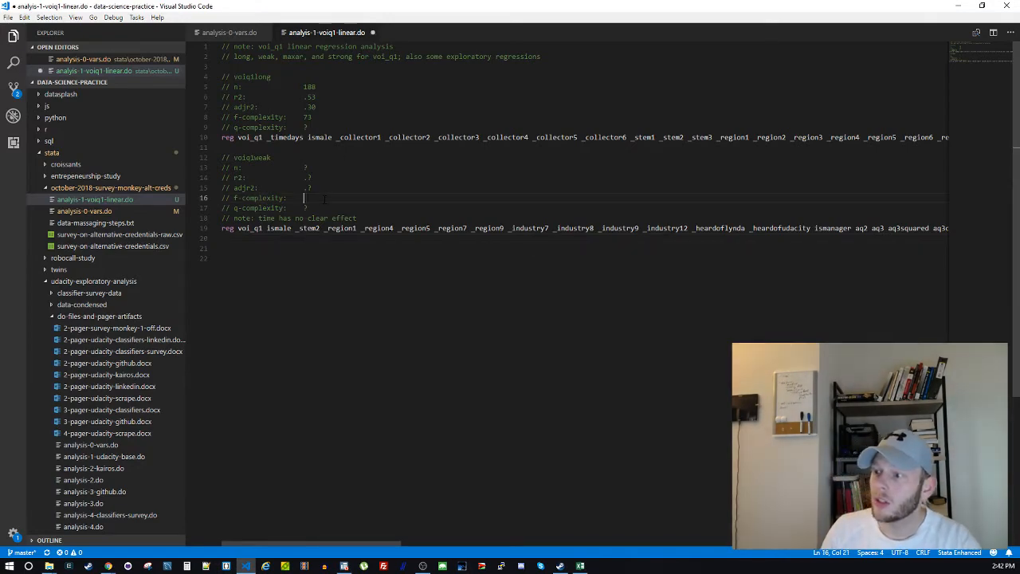
text(30)
key(ctrl+s)
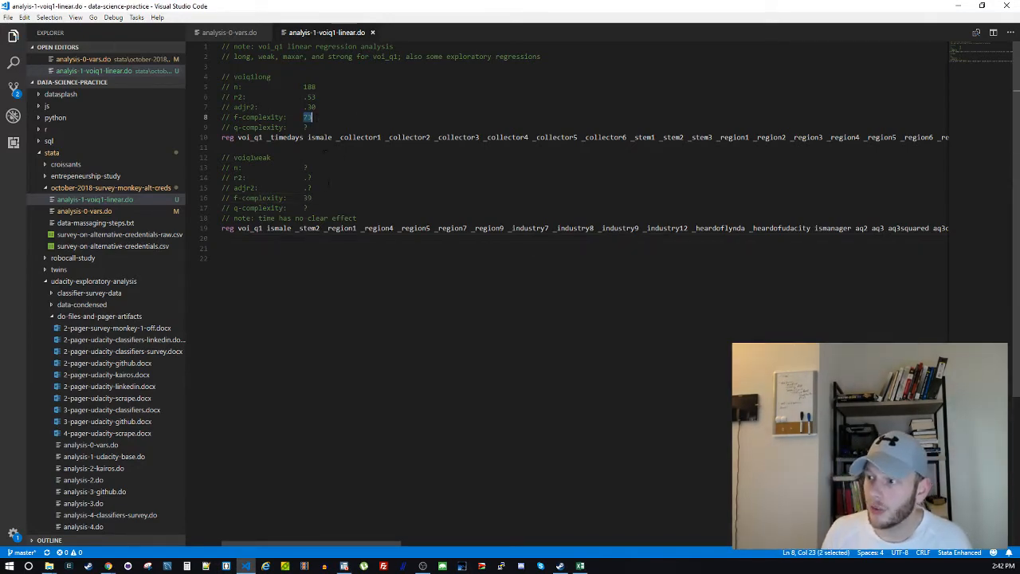
double_click(308, 197)
key(Down)
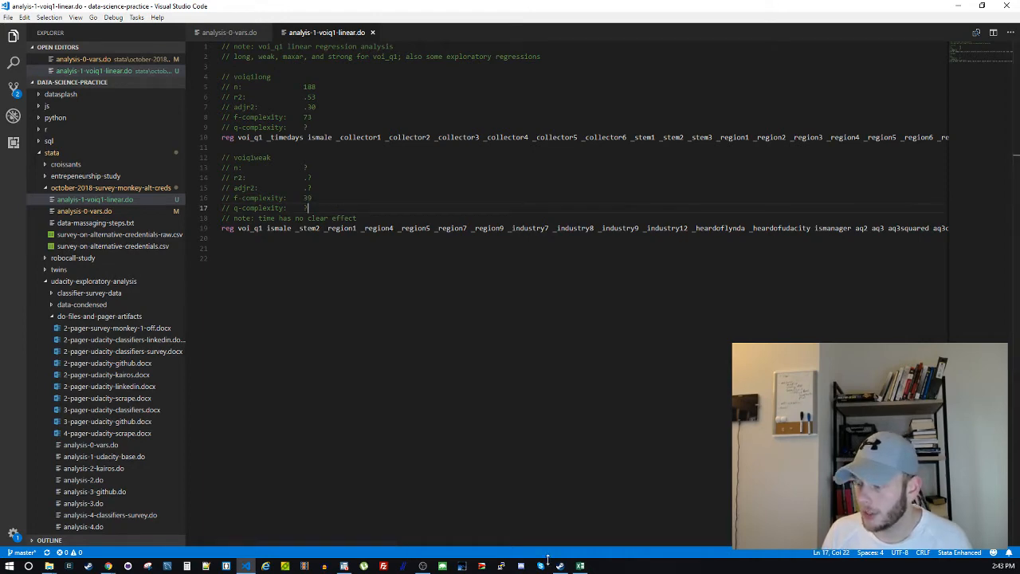
Look up the weak regression's R-squared in Stata, record .52 as the voiq1weak r2 in the Visual Studio Code do-file, and save
click(343, 566)
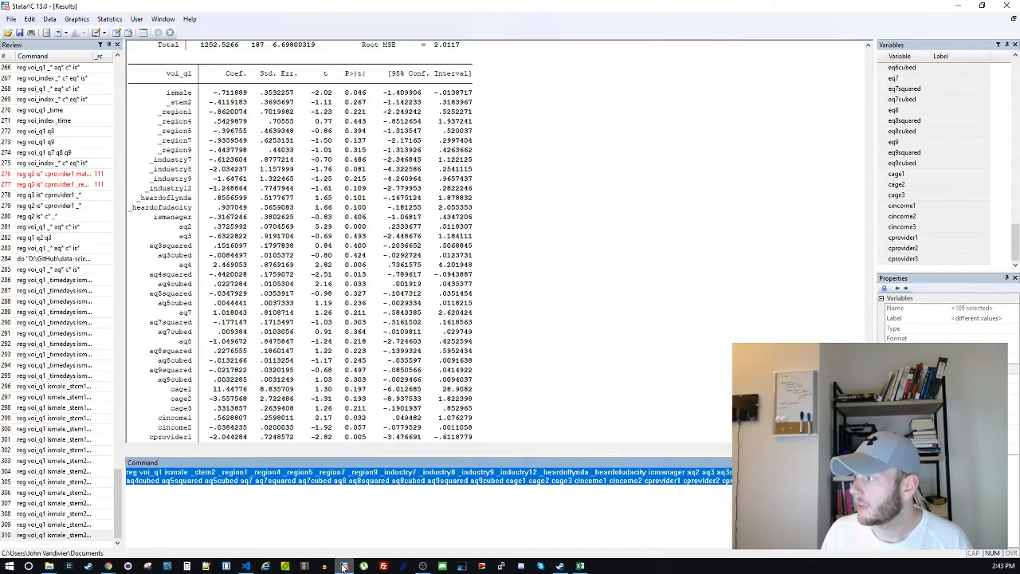
scroll(456, 285, up, 5)
drag(436, 140, 459, 141)
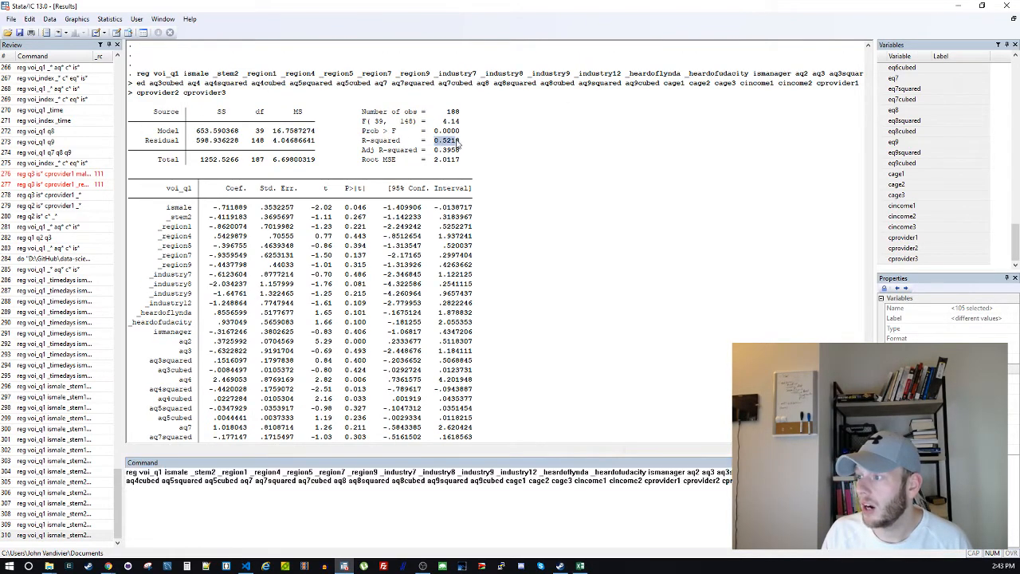
click(343, 565)
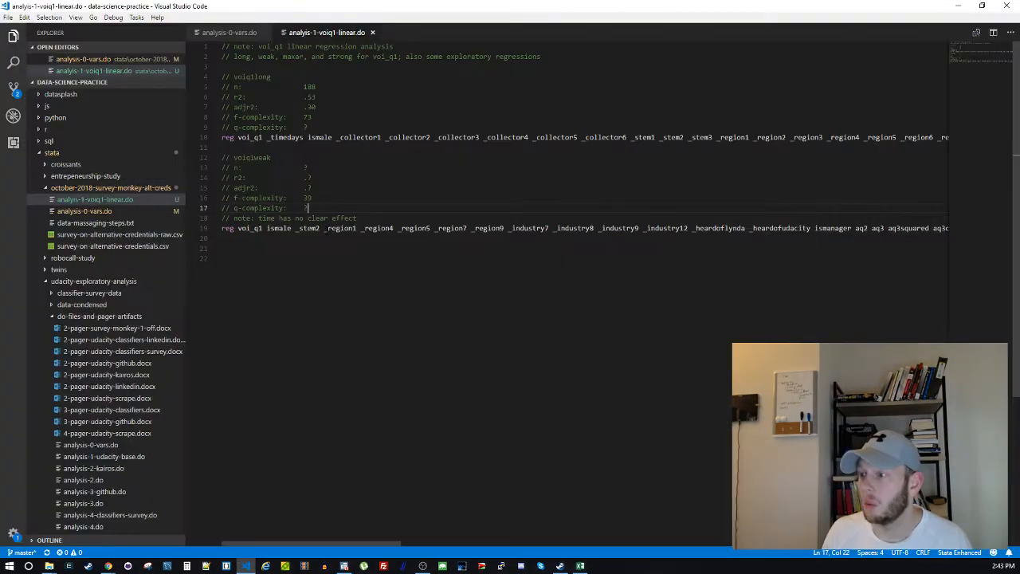
click(320, 178)
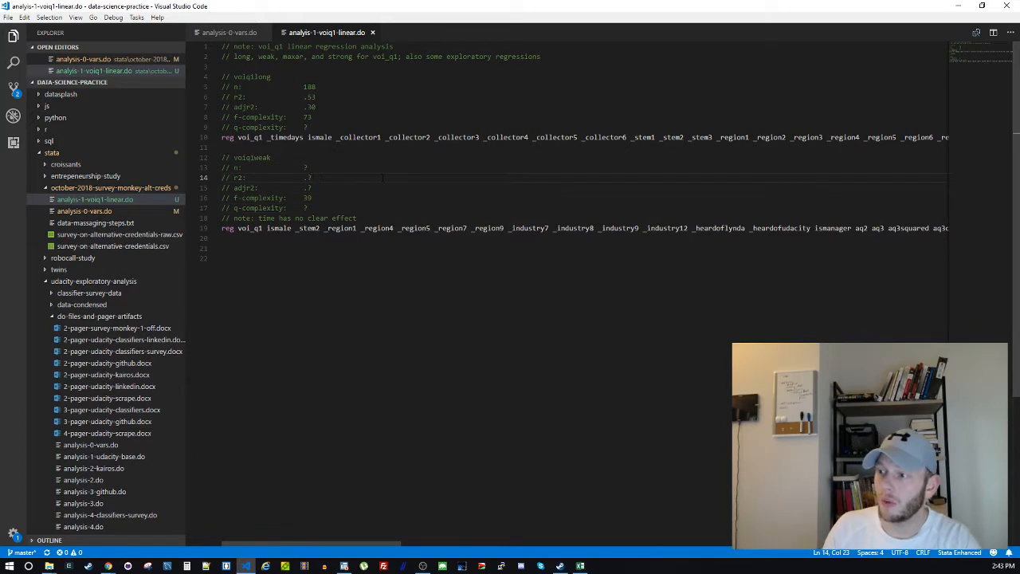
key(BackSpace)
text(52)
key(ctrl+s)
drag(303, 87, 322, 198)
click(322, 208)
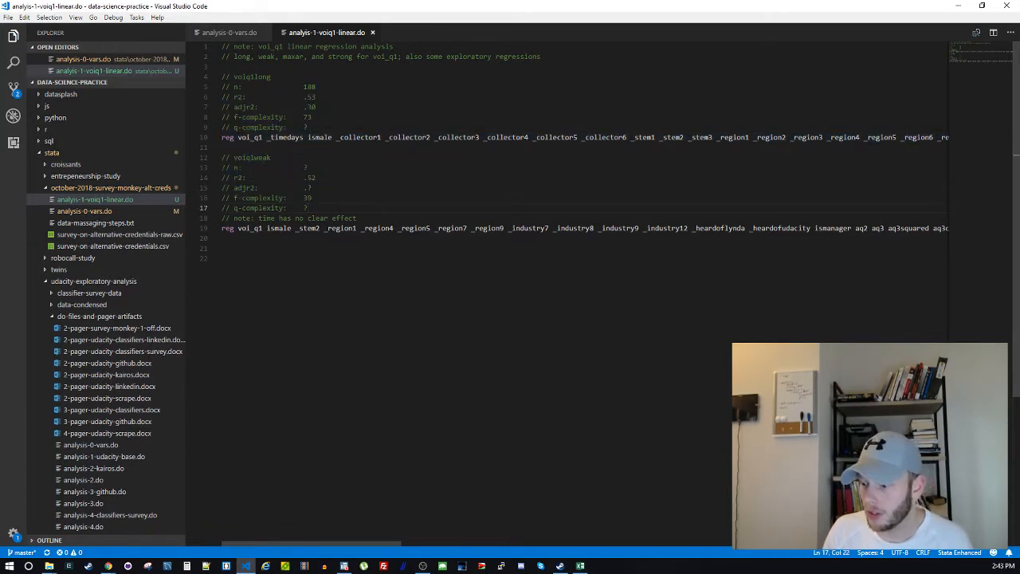
Check the adjusted R-squared in Stata and enter .4 as the voiq1weak adjr2 in the Visual Studio Code do-file
click(344, 566)
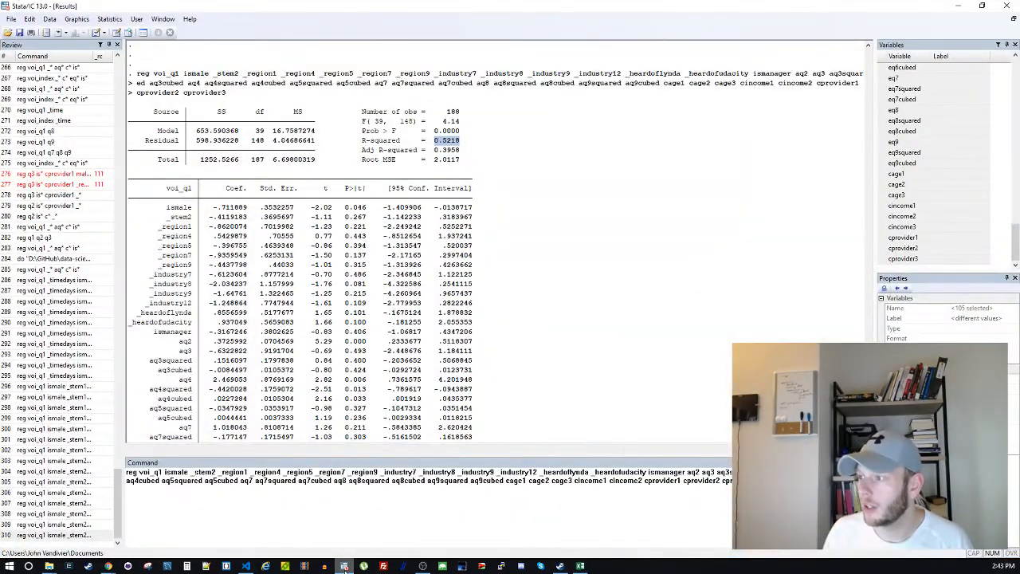
click(344, 566)
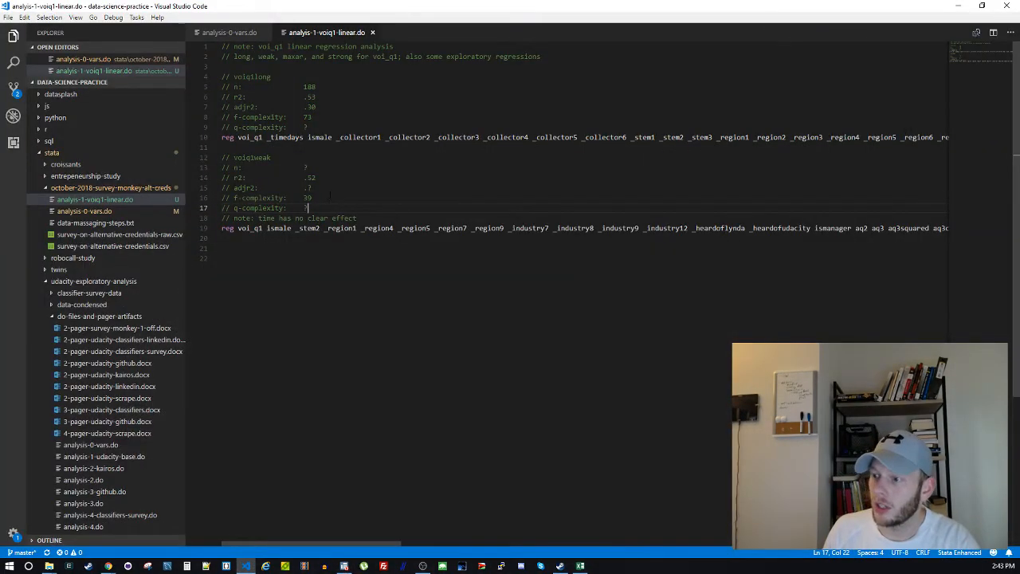
click(329, 189)
key(BackSpace)
text(.4)
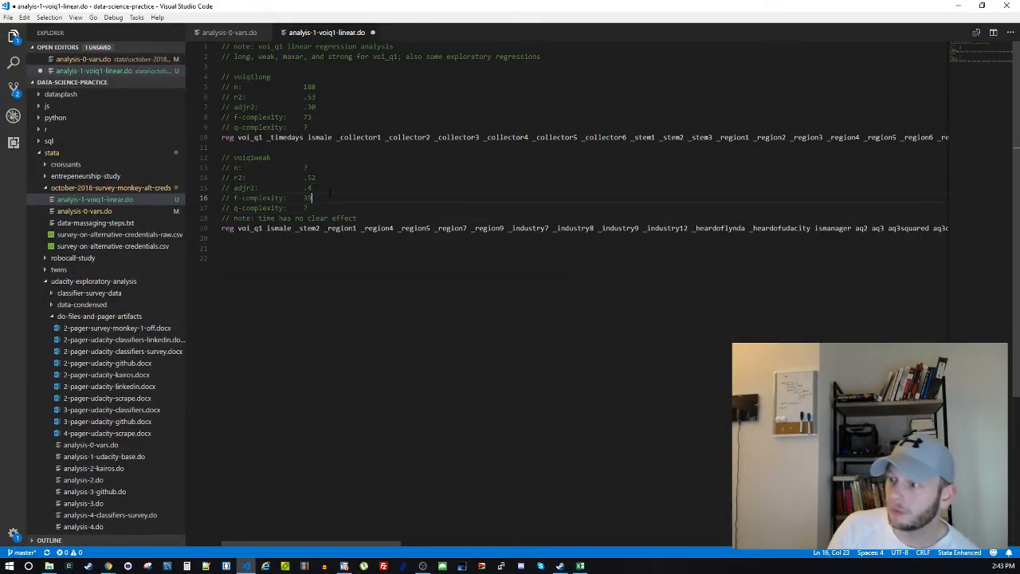
Save the analyis-1-voiq1-linear.do file with its current voiq1weak comment values
click(308, 168)
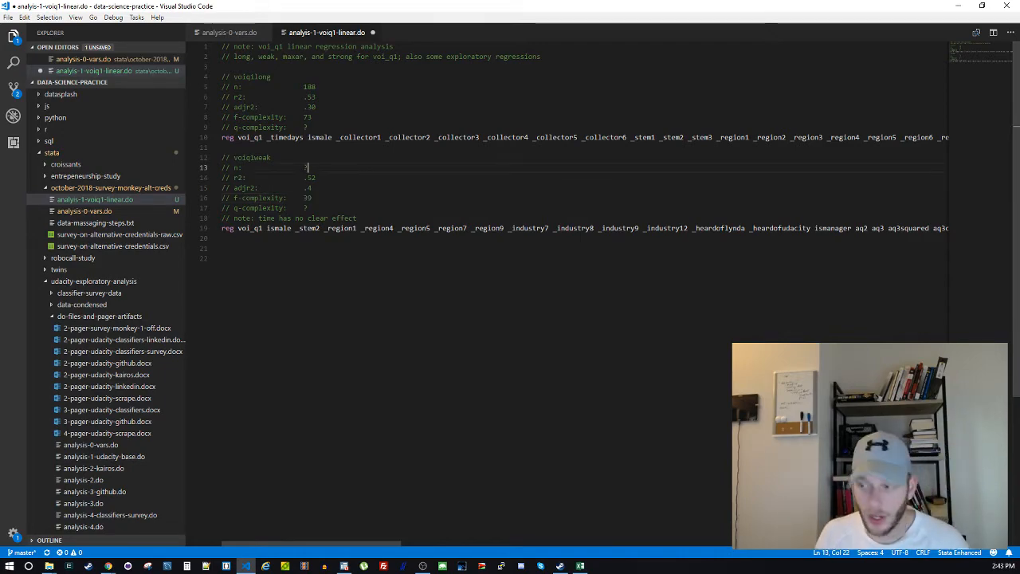
key(ctrl+s)
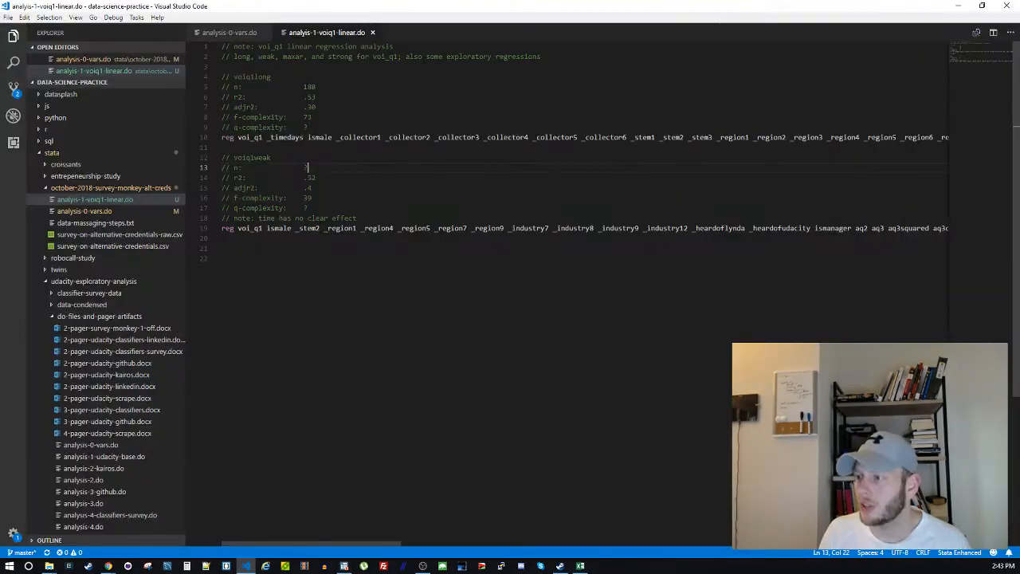
click(413, 368)
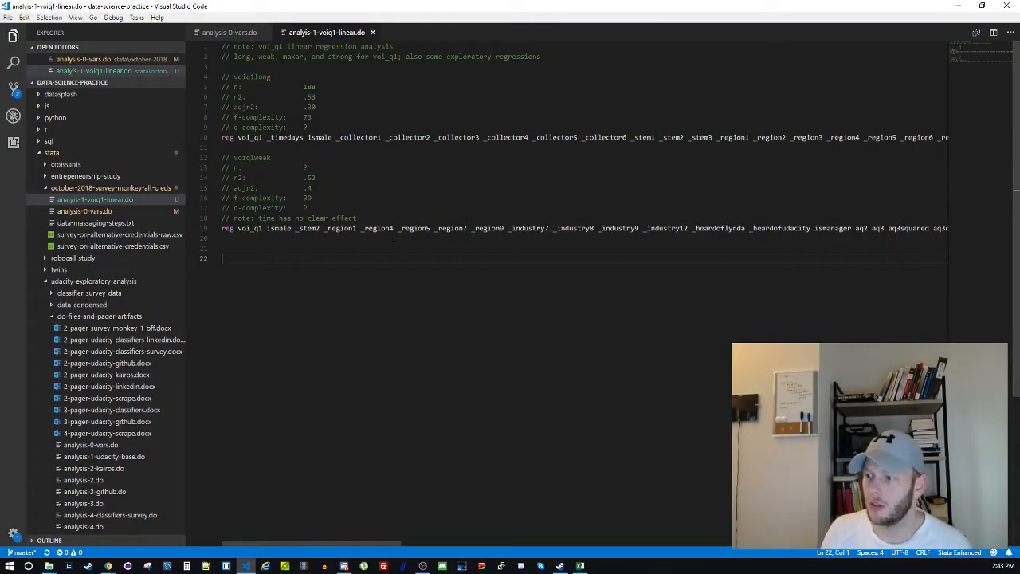
click(372, 166)
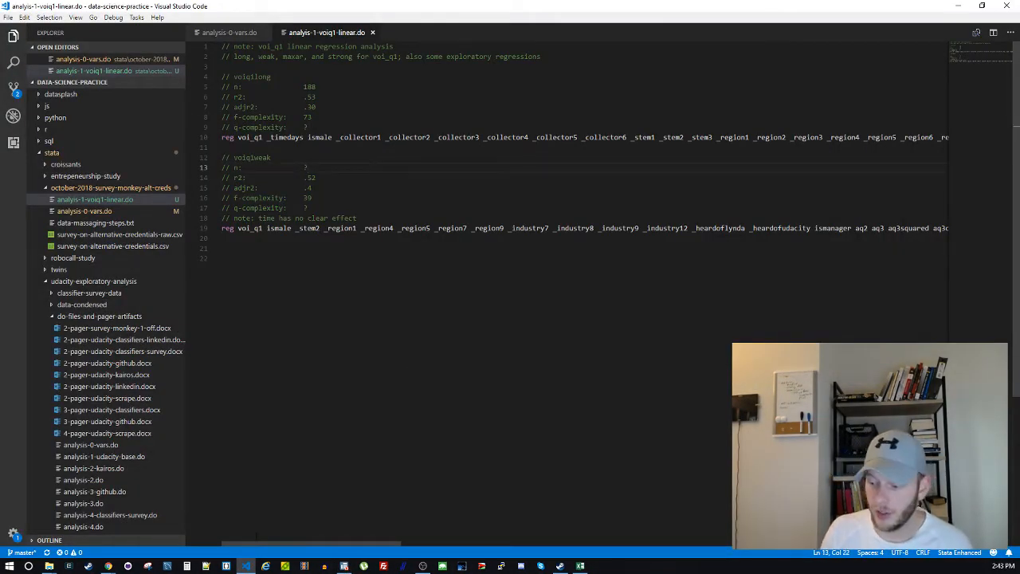
Check the number of observations in the Stata regression output and enter 188 as n in the voiq1weak comments
click(343, 566)
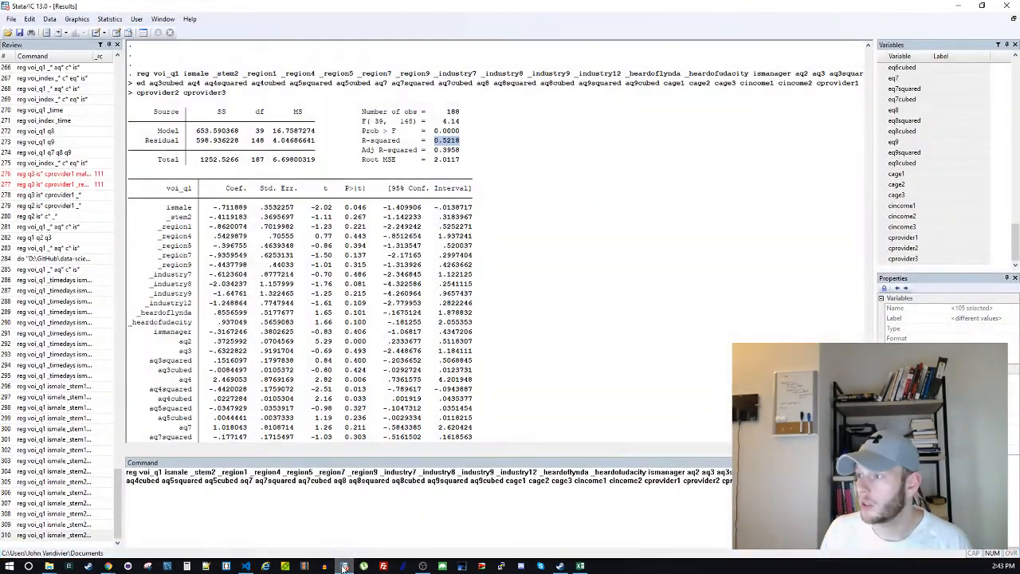
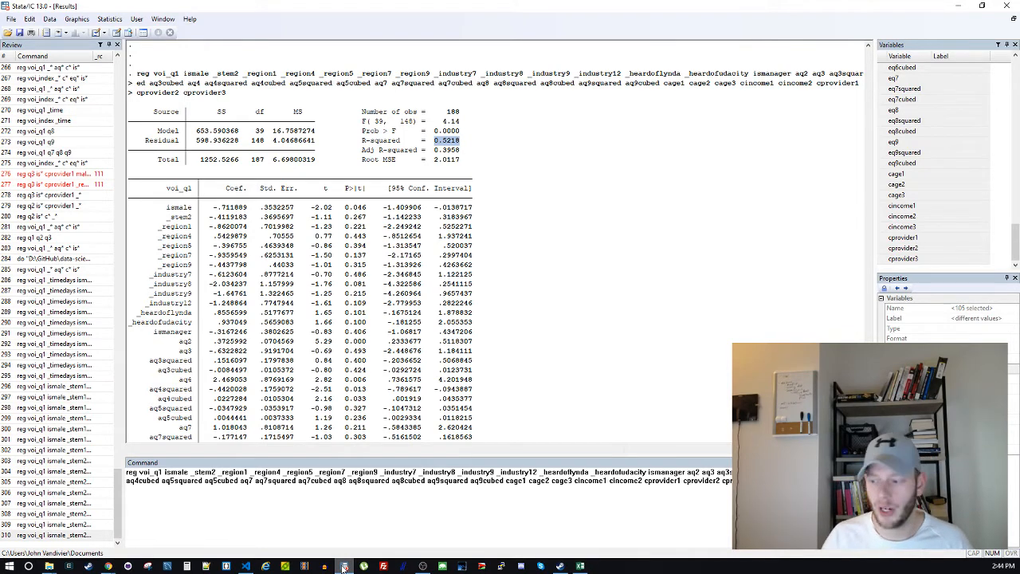
click(345, 566)
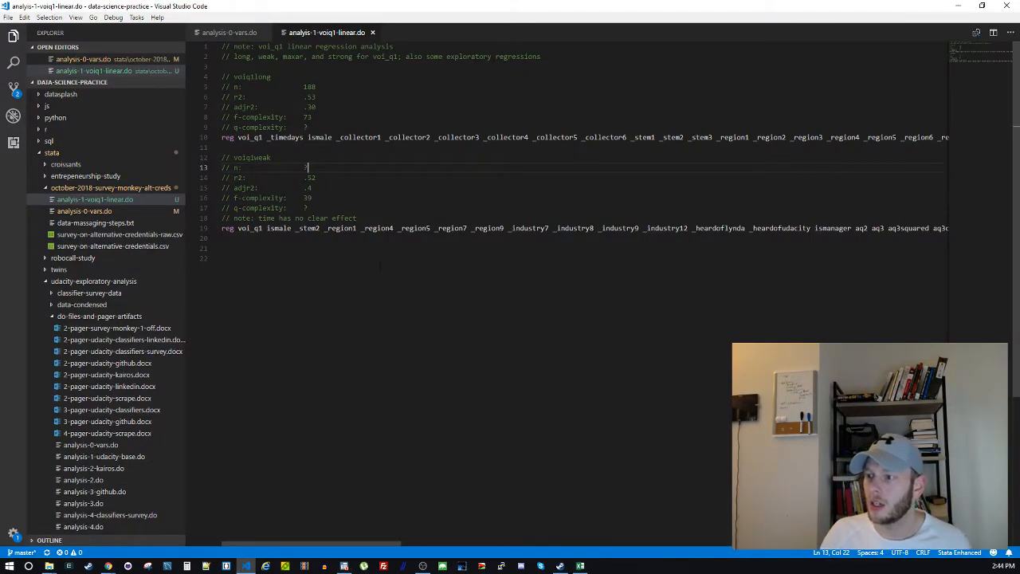
click(344, 566)
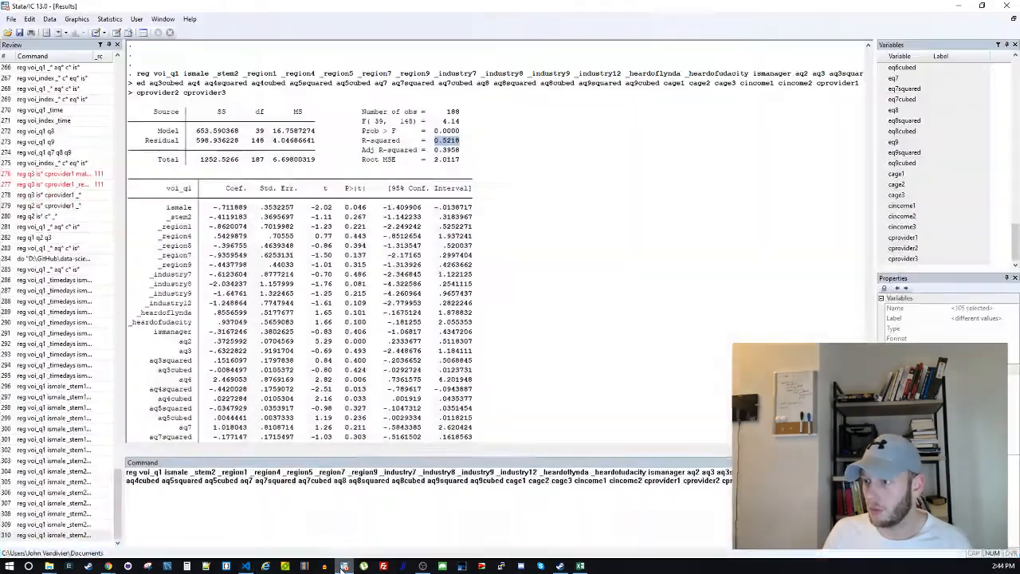
click(329, 522)
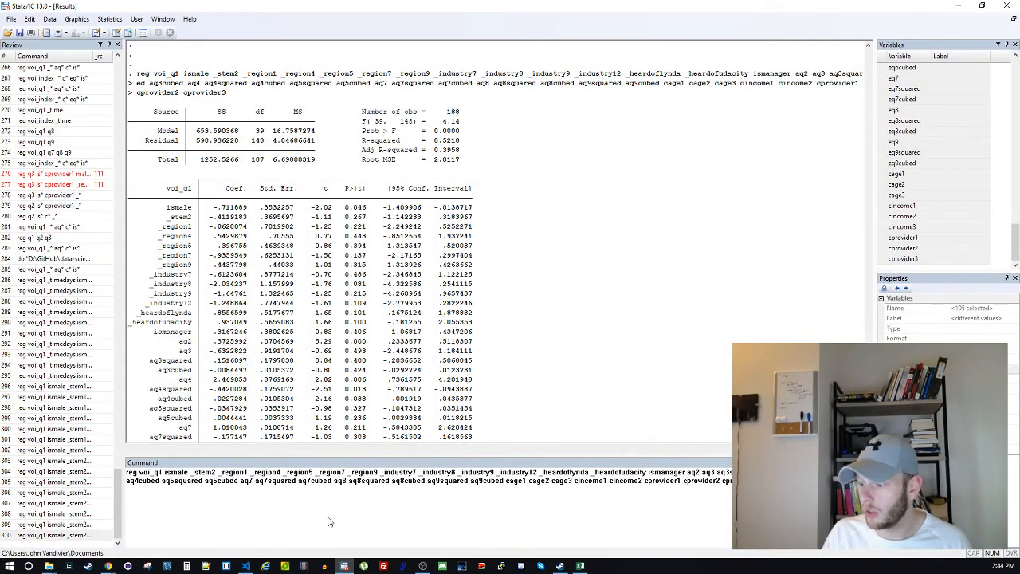
click(345, 567)
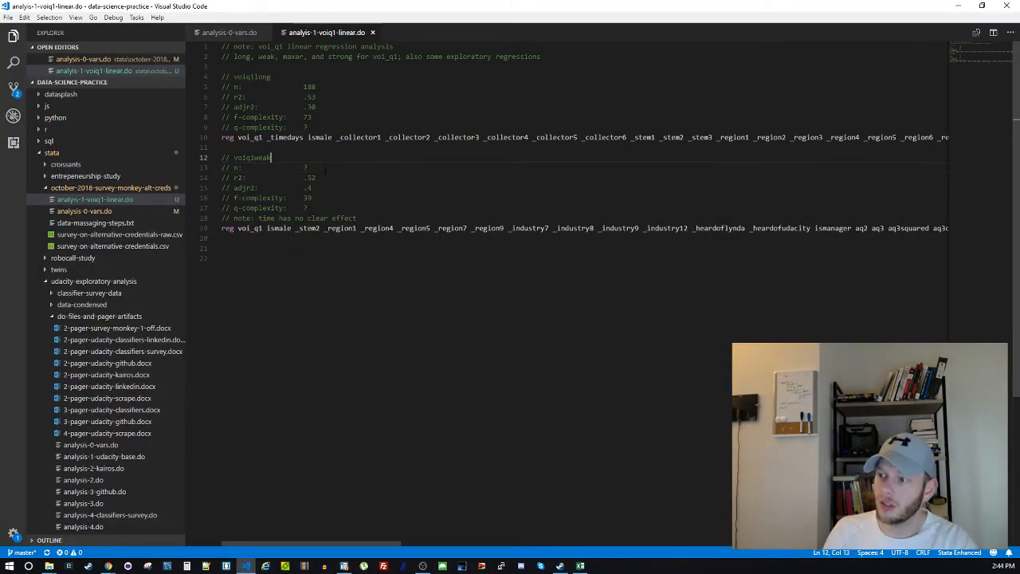
click(325, 169)
key(BackSpace)
text(188)
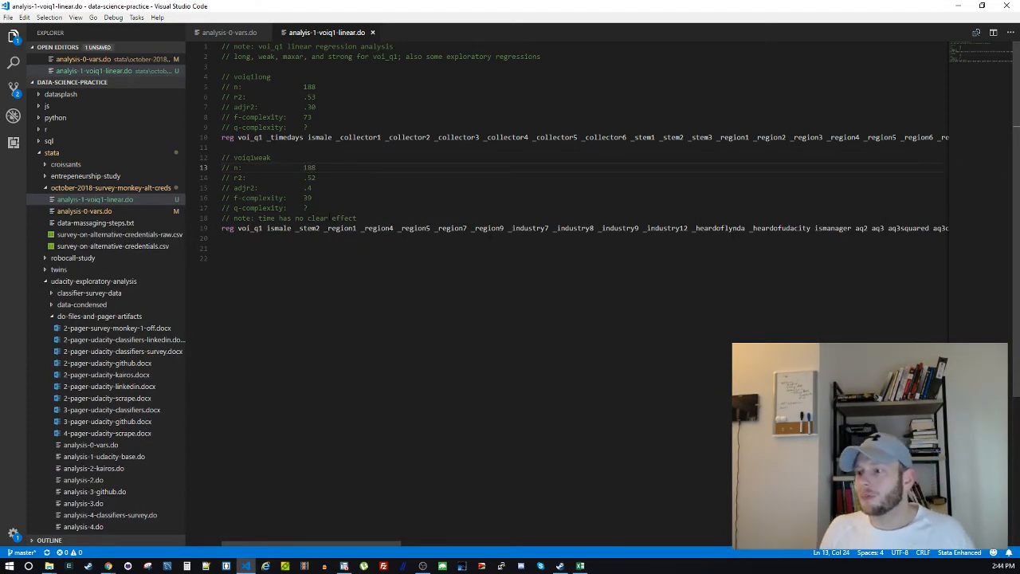
double_click(261, 127)
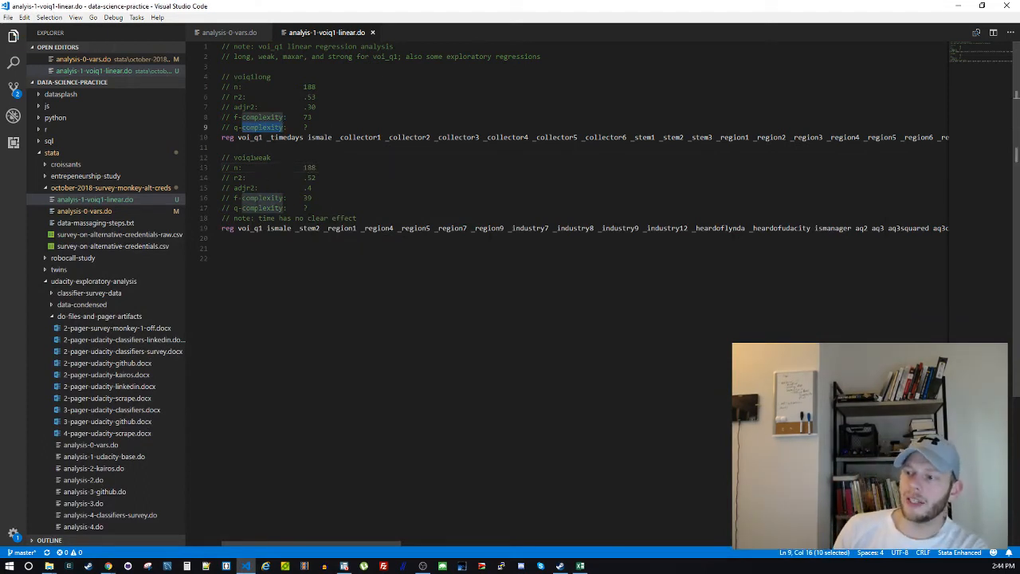
double_click(264, 208)
click(412, 263)
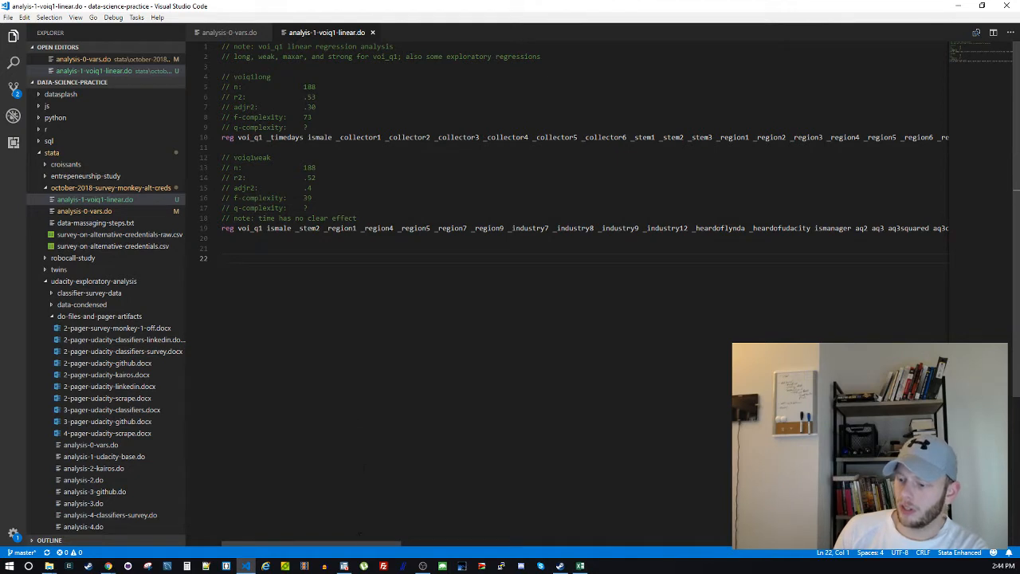
mouse_move(345, 566)
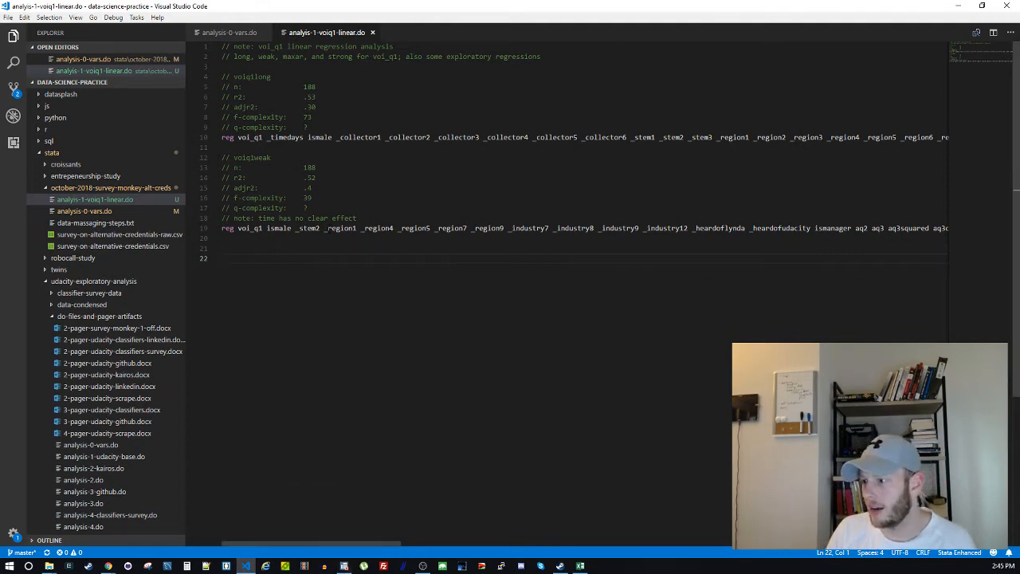
drag(512, 228, 689, 228)
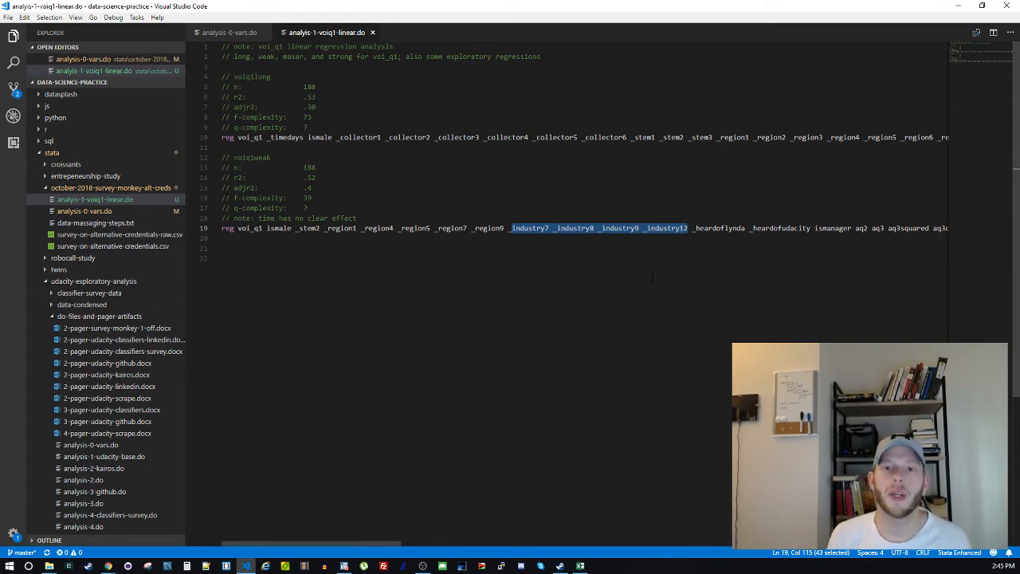
click(458, 328)
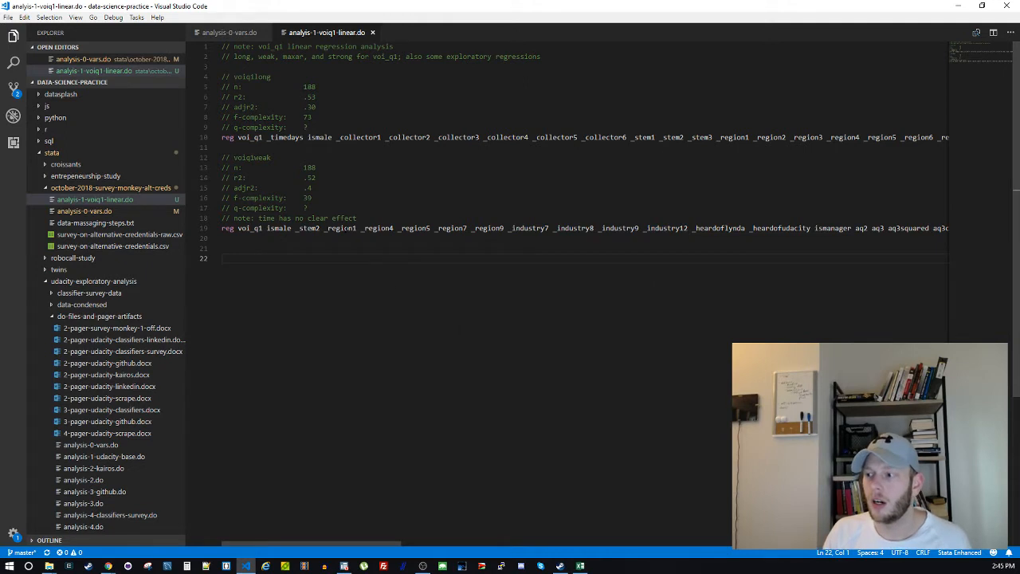
drag(323, 228, 549, 228)
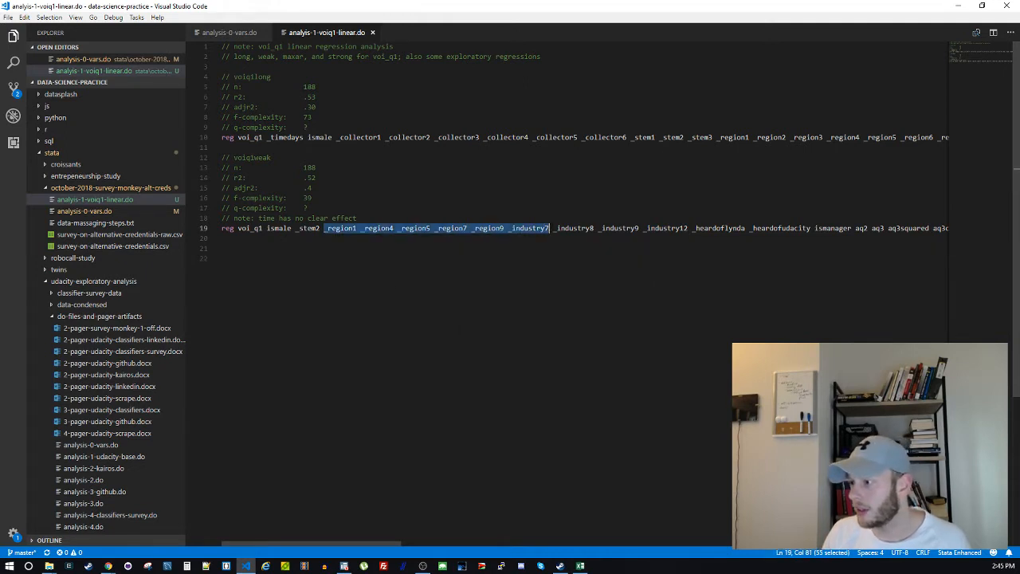
click(506, 240)
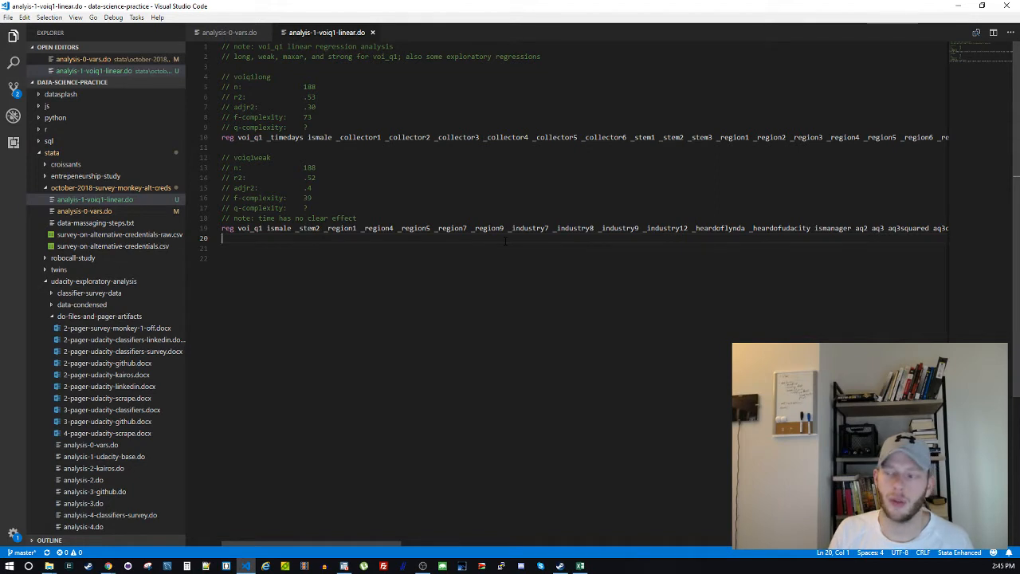
key(Down)
key(Return)
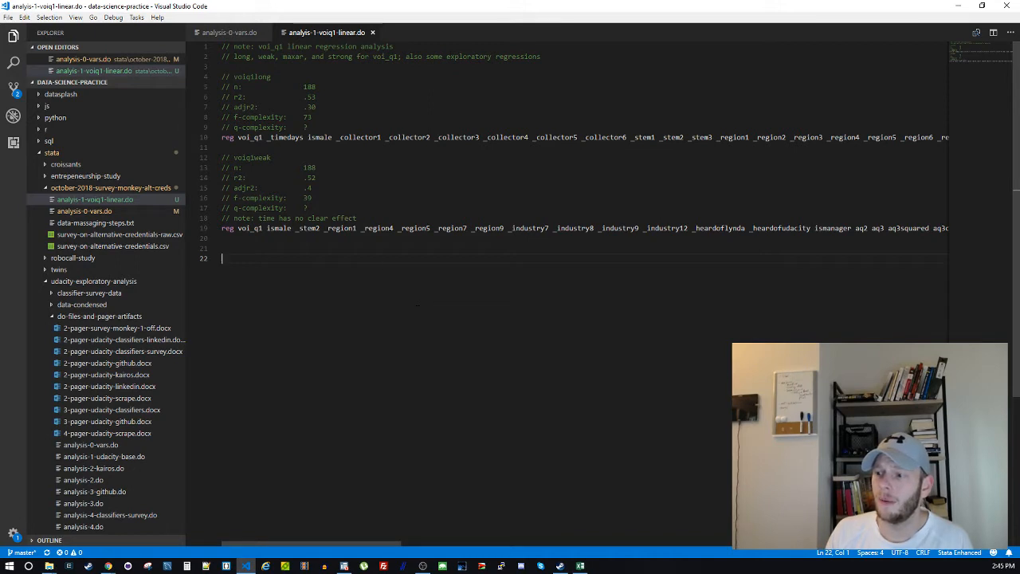
click(365, 250)
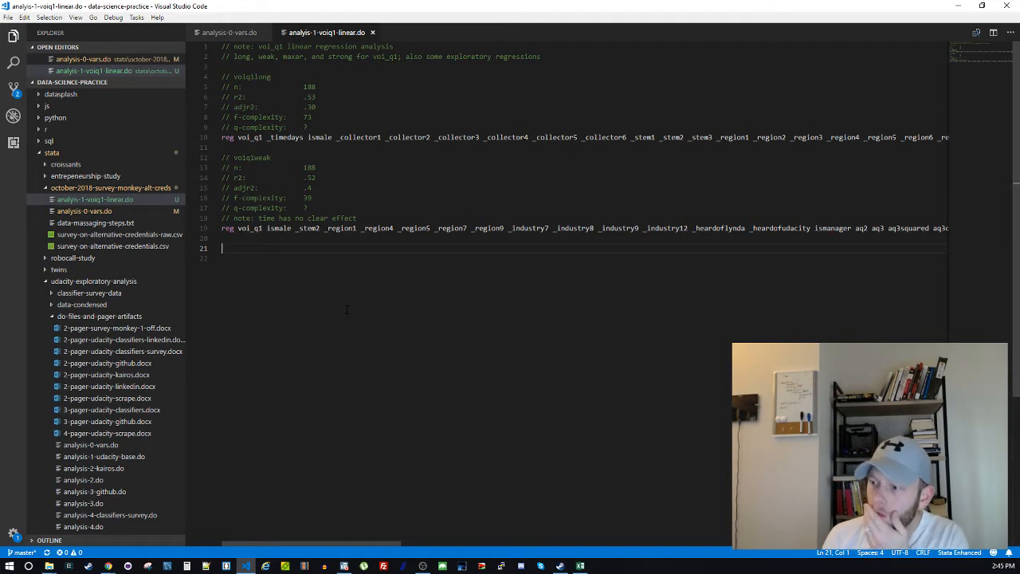
click(328, 157)
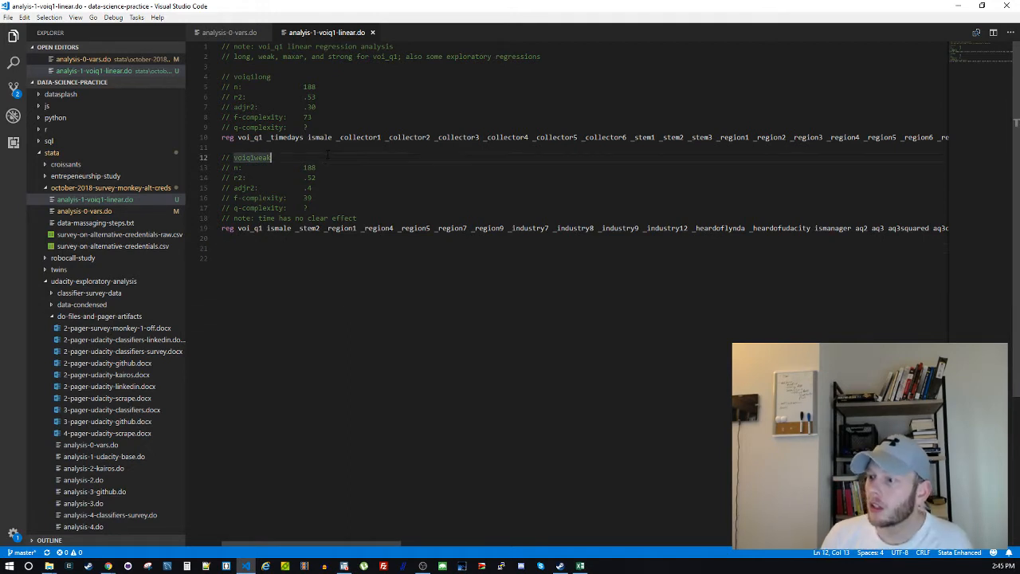
click(365, 219)
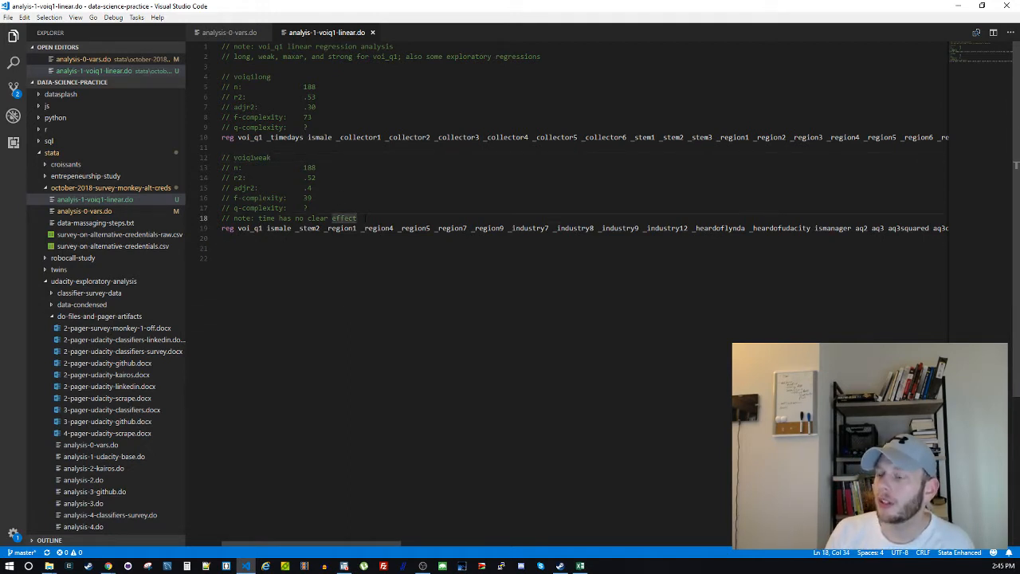
Duplicate the whole voiq1weak block, comments and reg command included, directly beneath the original
click(358, 148)
key(Left)
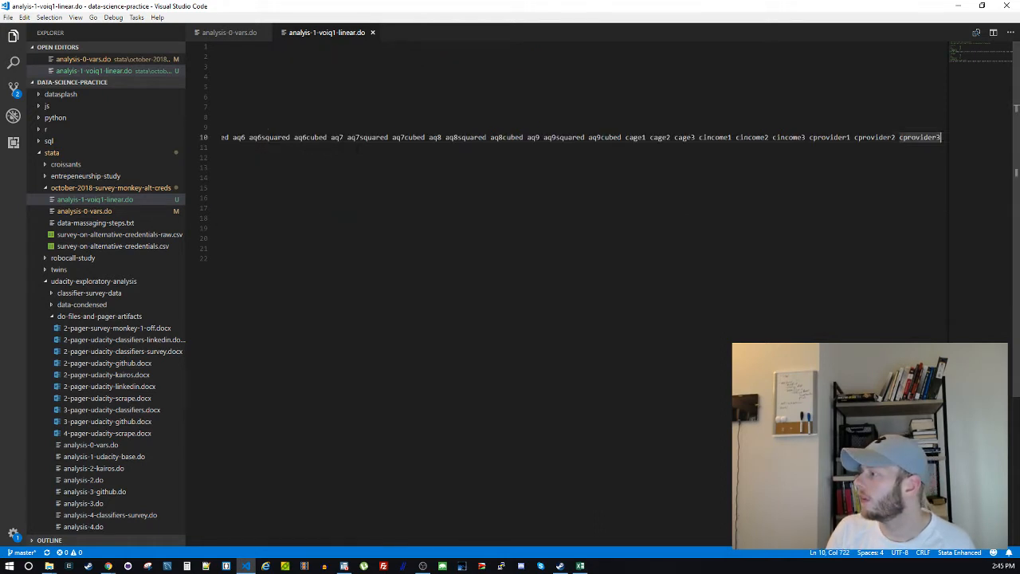
key(shift+Down)
key(shift+Down)
key(shift+Down)
key(shift+Down)
key(shift+Down)
key(shift+Down)
key(shift+Down)
key(shift+Down)
key(shift+Down)
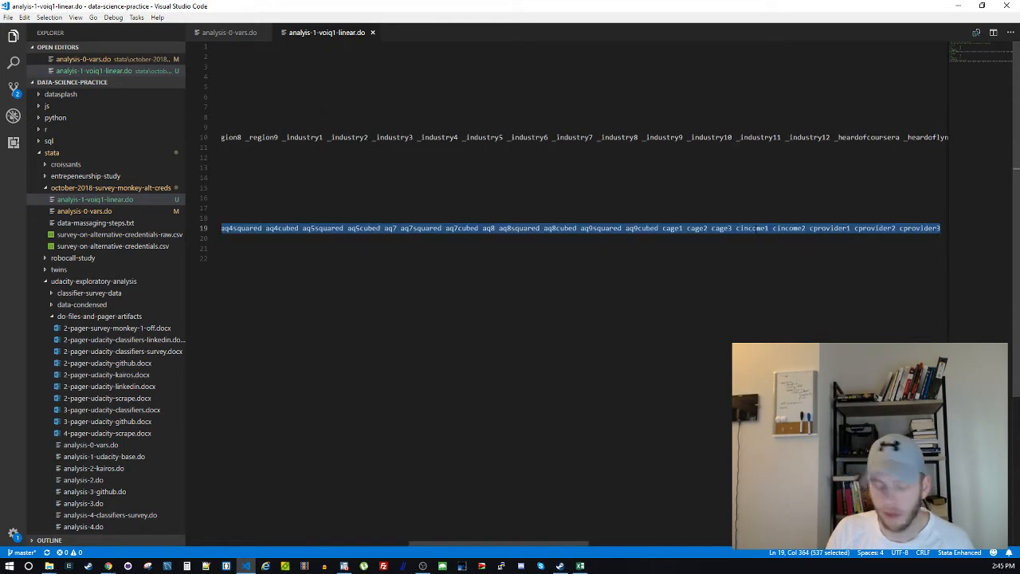
key(ctrl+c)
key(Right)
key(ctrl+v)
Rename the duplicated block's heading to voiq1maxar and save the do-file
key(Up)
key(Up)
key(Up)
key(Up)
key(Up)
key(Up)
key(Up)
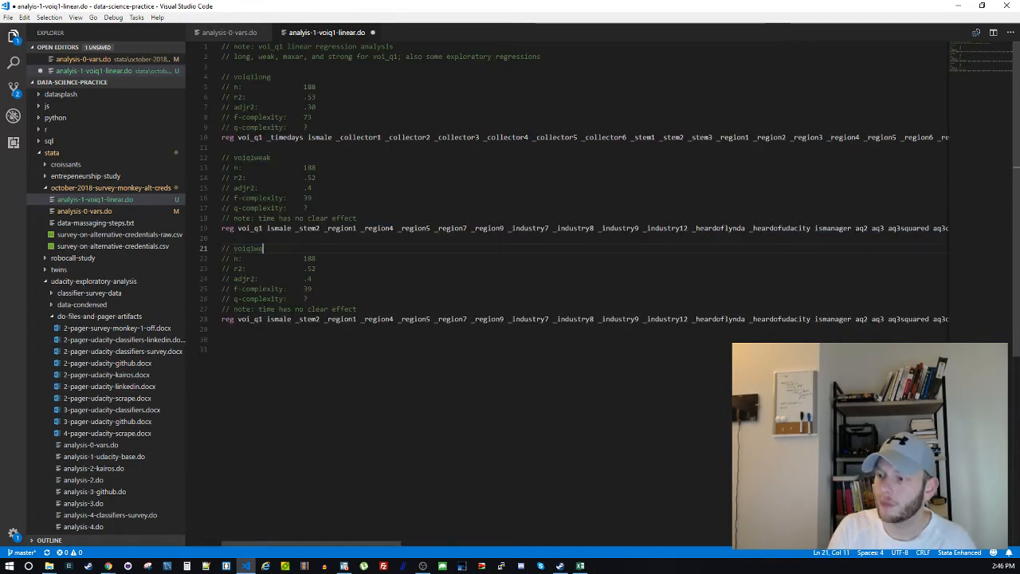
key(BackSpace)
key(BackSpace)
key(BackSpace)
key(BackSpace)
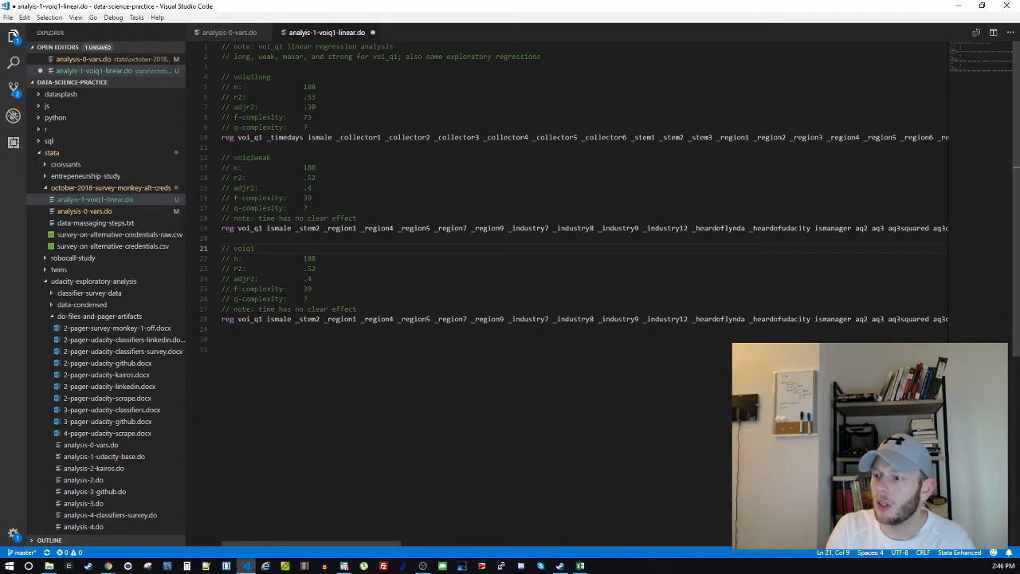
text(maxar)
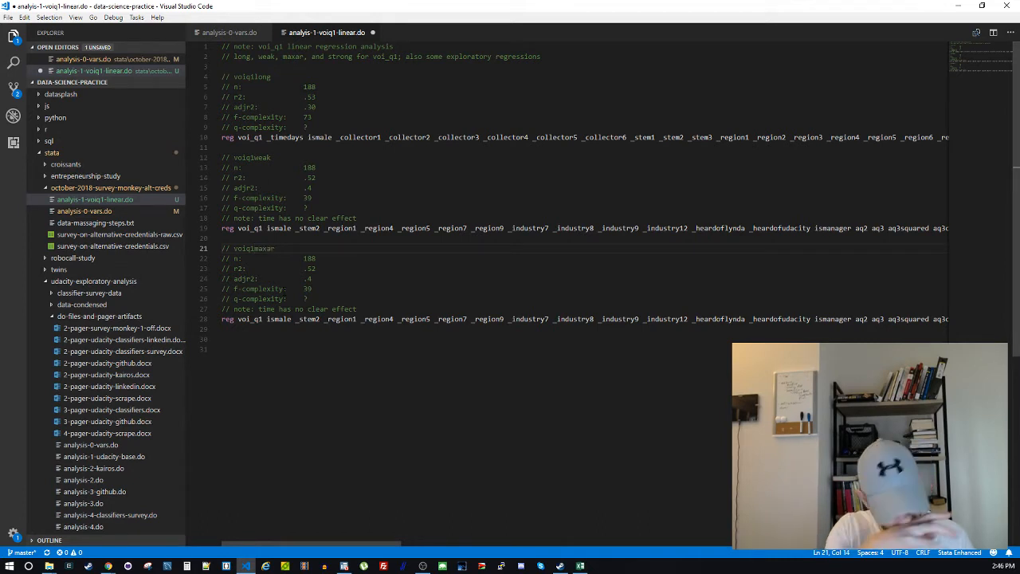
key(ctrl+s)
Copy the reg command from the voiq1maxar block and run it in Stata
click(309, 319)
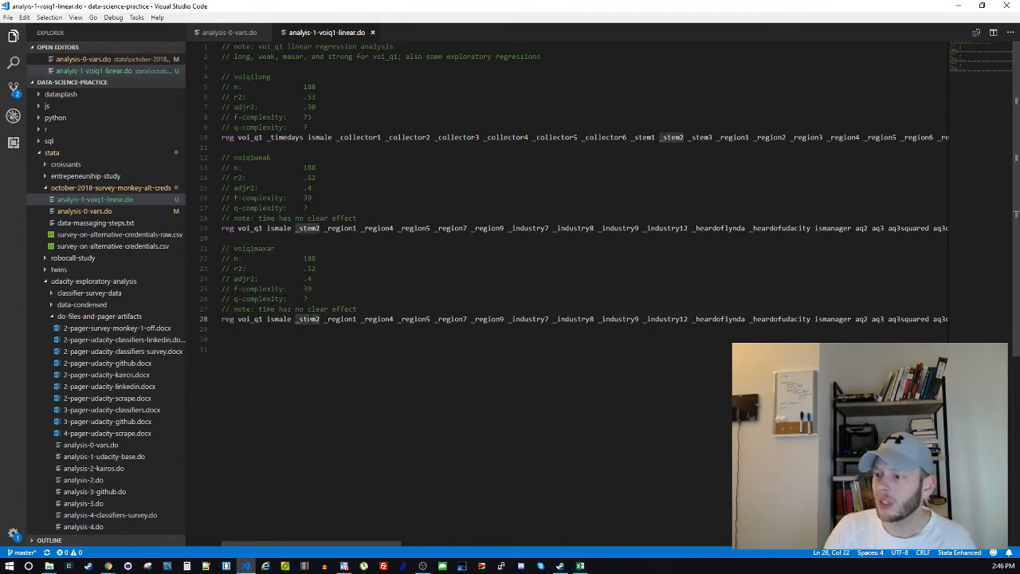
key(End)
key(shift+Home)
key(ctrl+d)
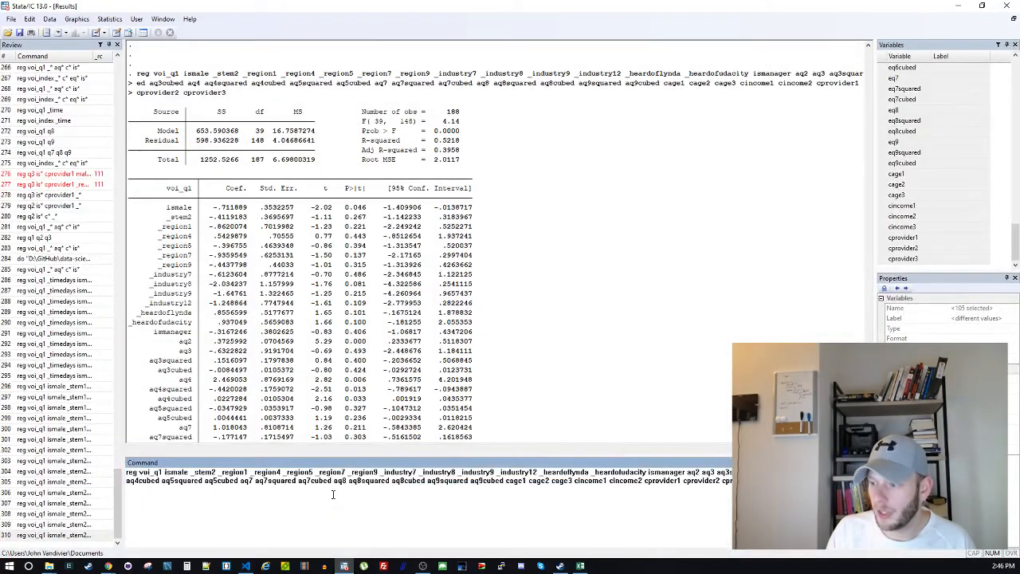
key(ctrl+a)
click(333, 494)
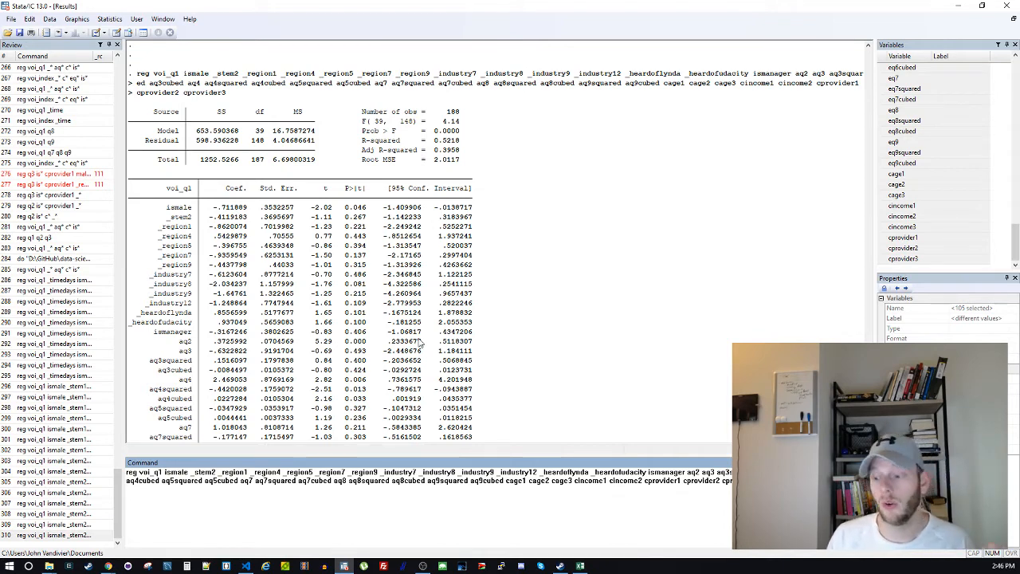
key(Return)
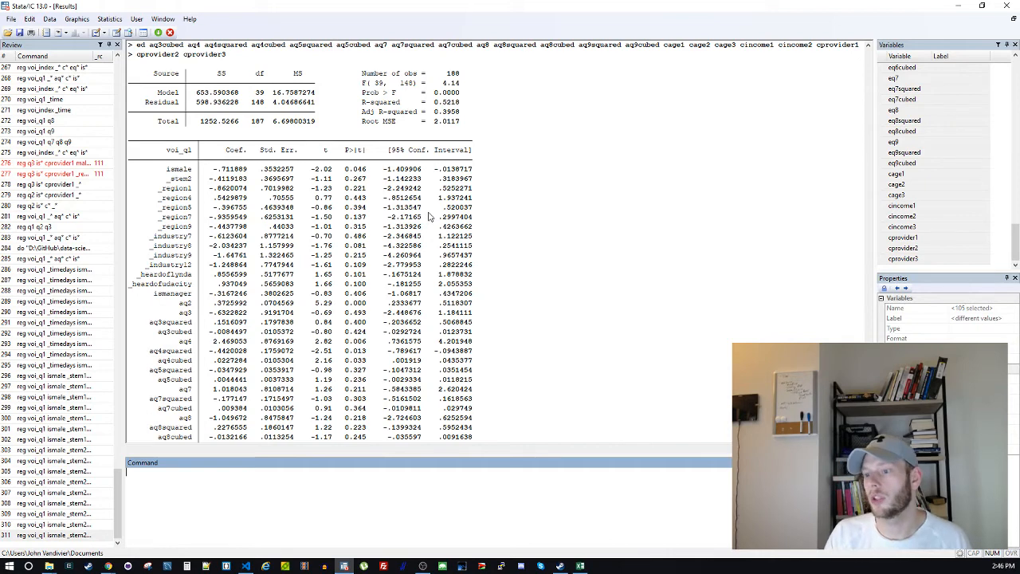
Recall the last voi_q1 regression command and examine the full P>|t| column for the least significant predictor
click(66, 536)
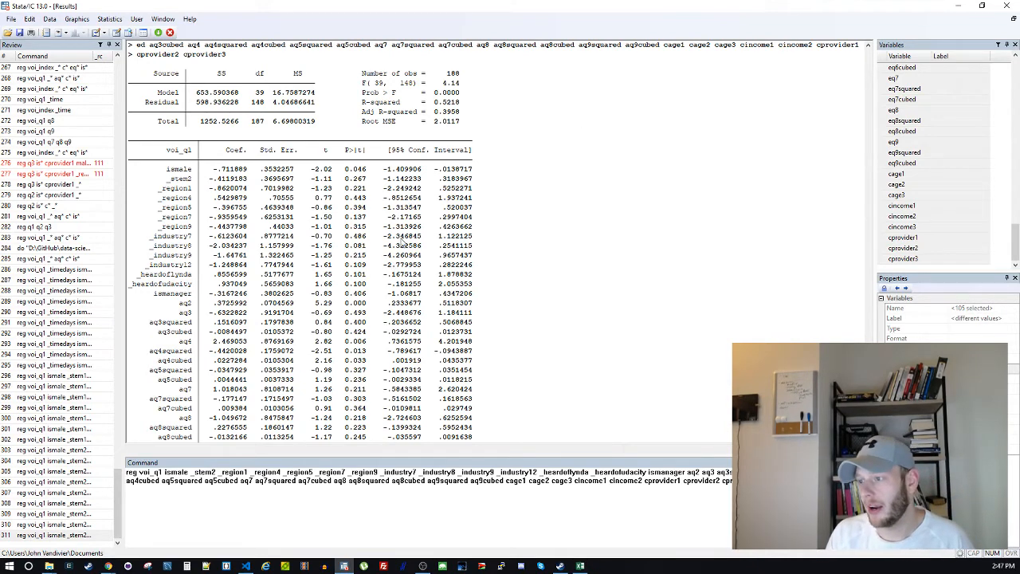
scroll(357, 184, down, 2)
scroll(353, 192, up, 1)
scroll(349, 204, down, 1)
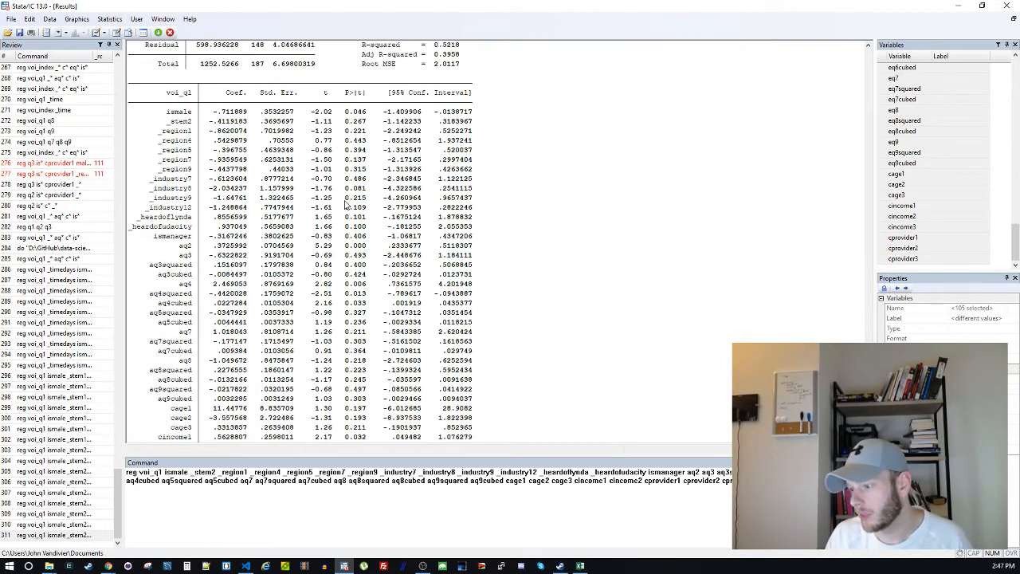
drag(360, 117, 370, 287)
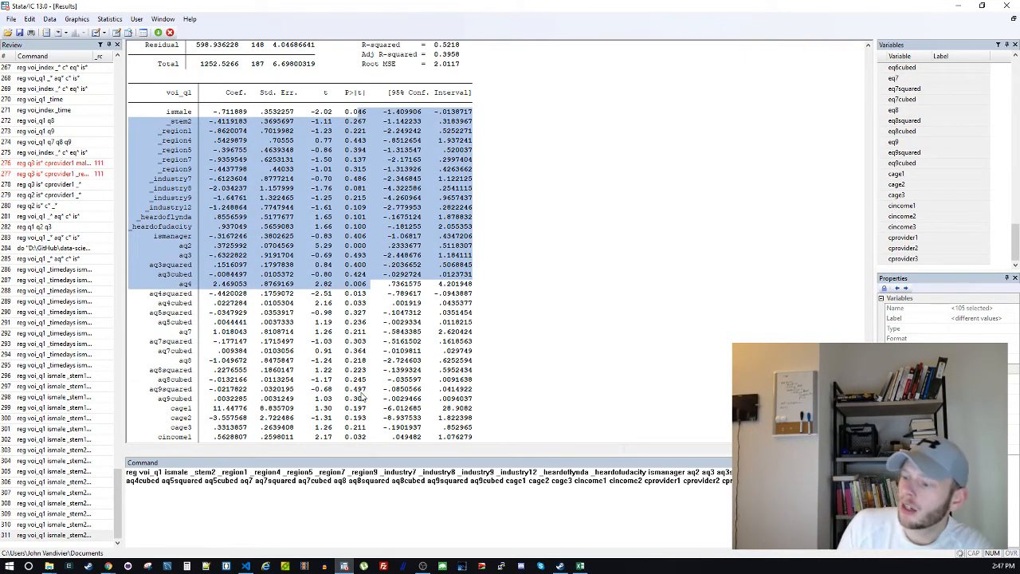
drag(353, 391, 370, 393)
scroll(371, 393, down, 1)
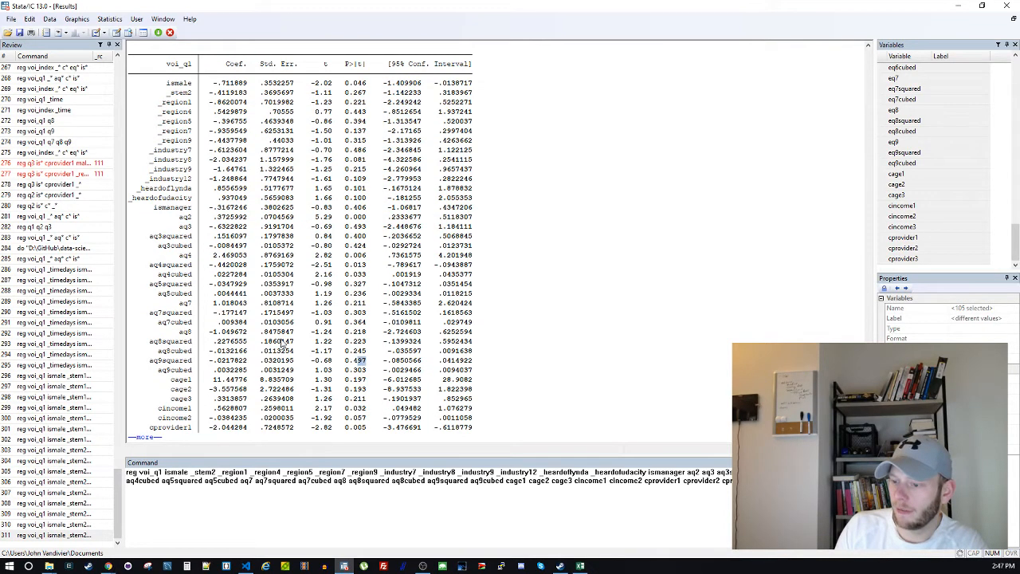
key(space)
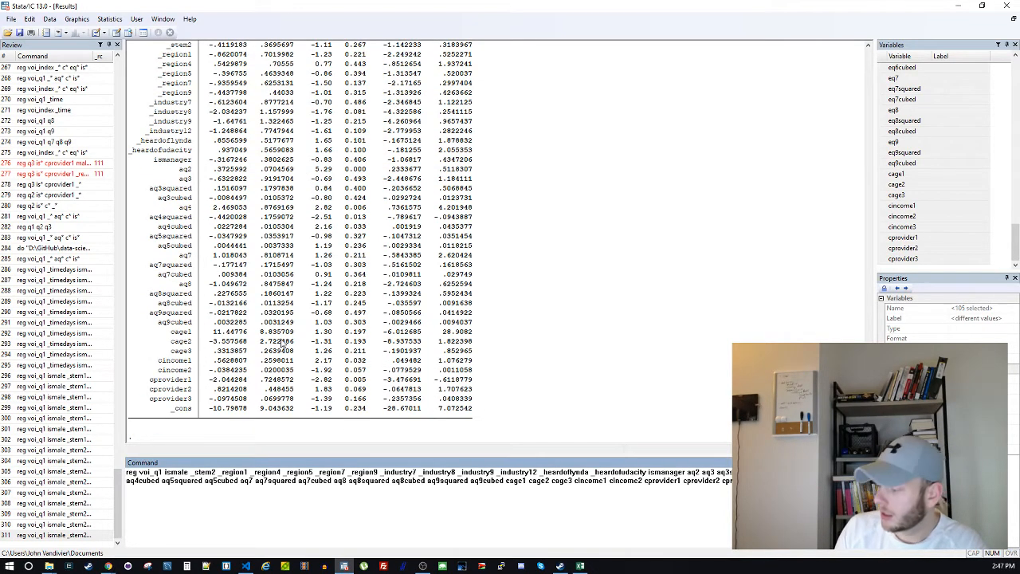
Remove aq9squared from the recalled voi_q1 regression command and rerun it
drag(374, 313, 153, 313)
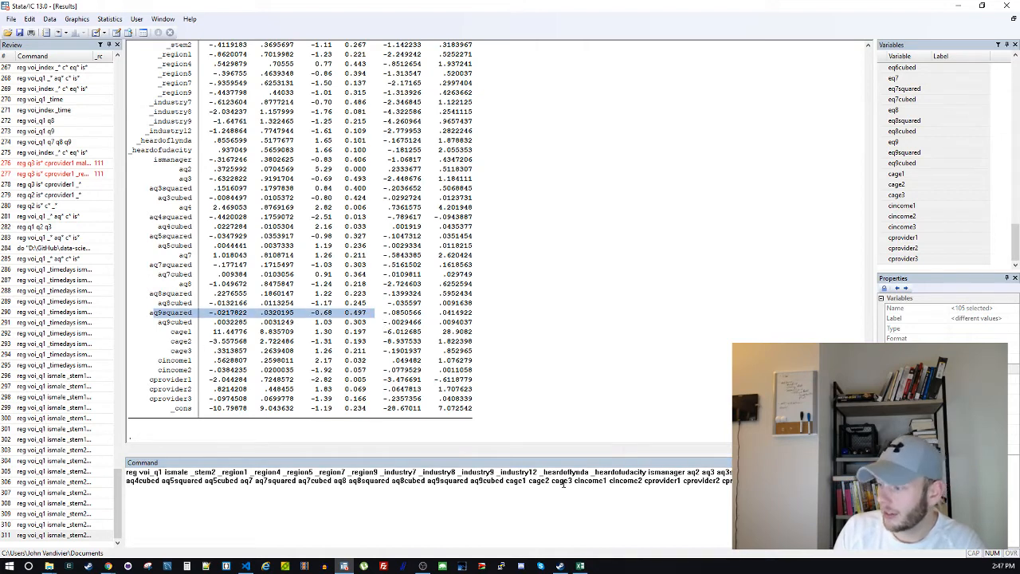
double_click(448, 481)
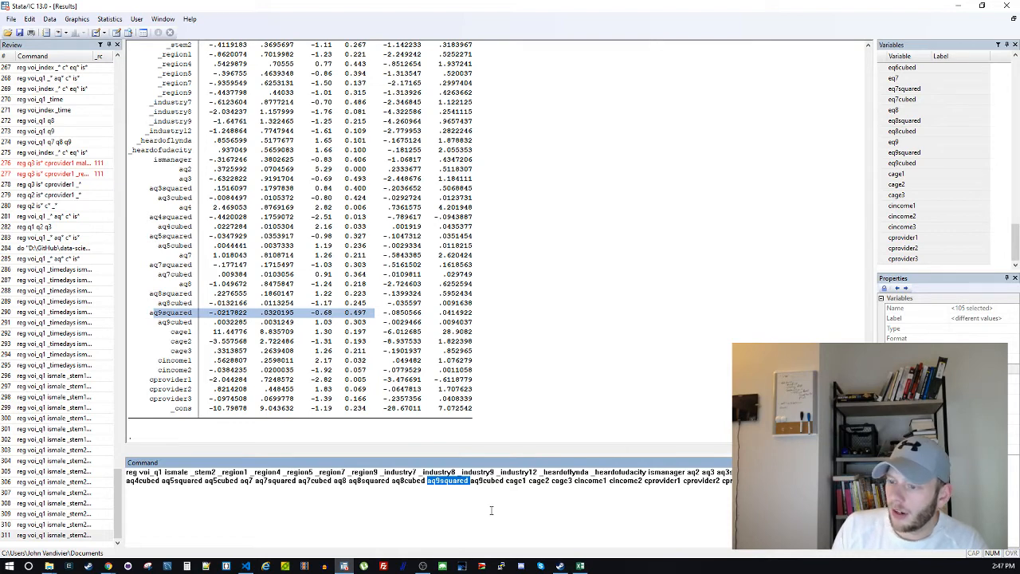
key(Delete)
click(488, 502)
key(Return)
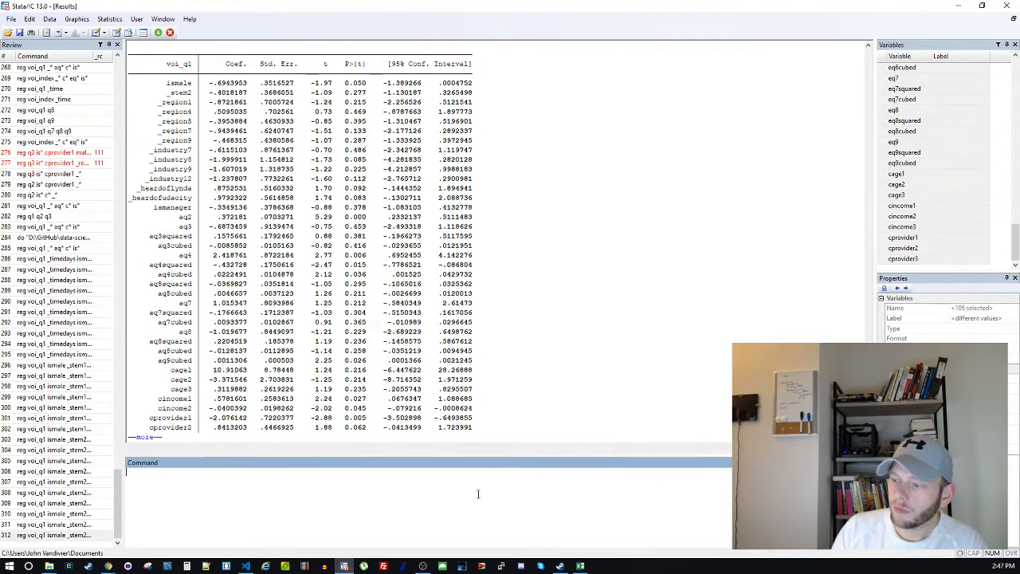
Review the P>|t| values, drop _industry7 from the voi_q1 regression command, and rerun it to display the complete output
drag(347, 94, 367, 338)
click(367, 339)
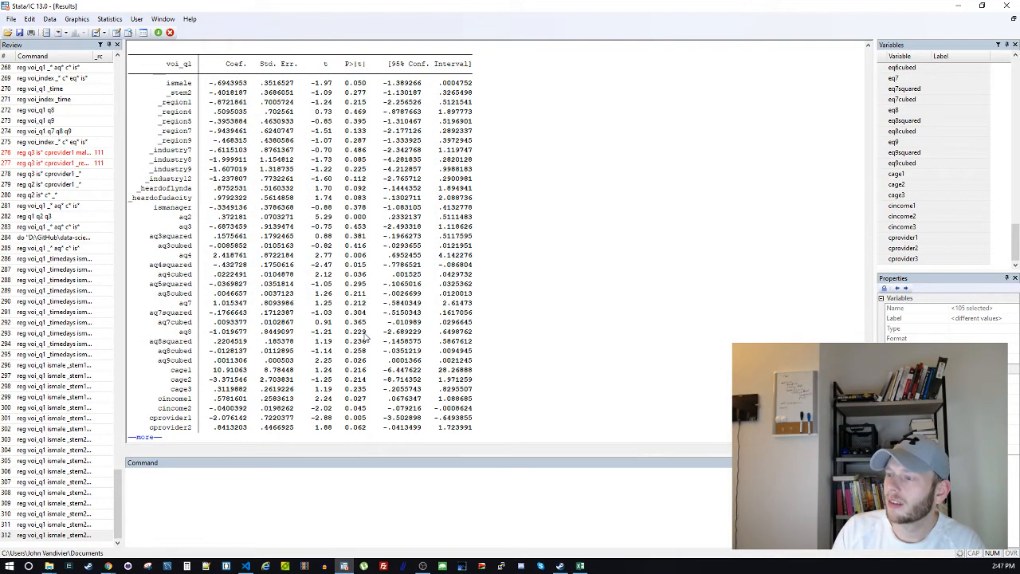
key(space)
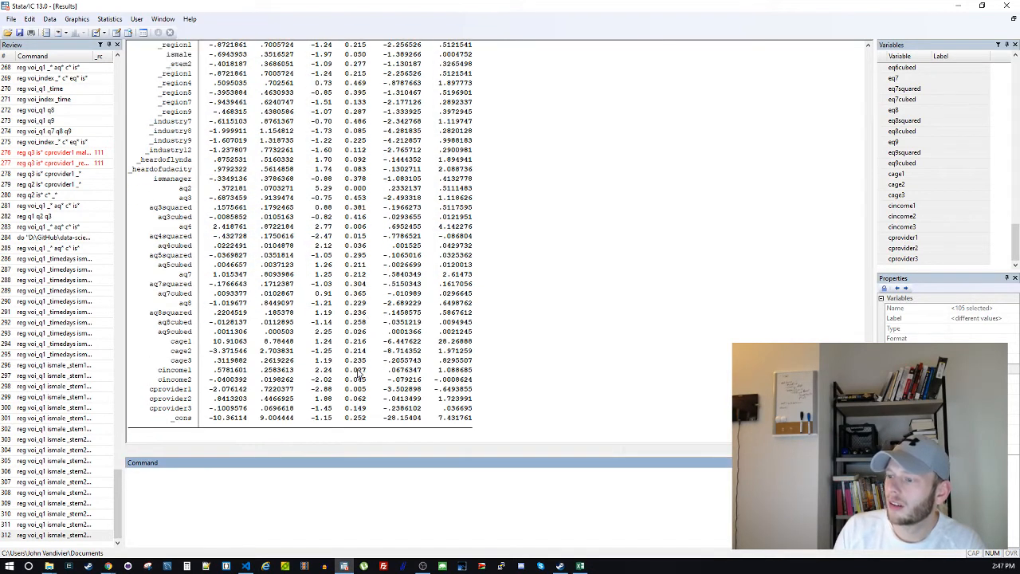
scroll(357, 373, up, 3)
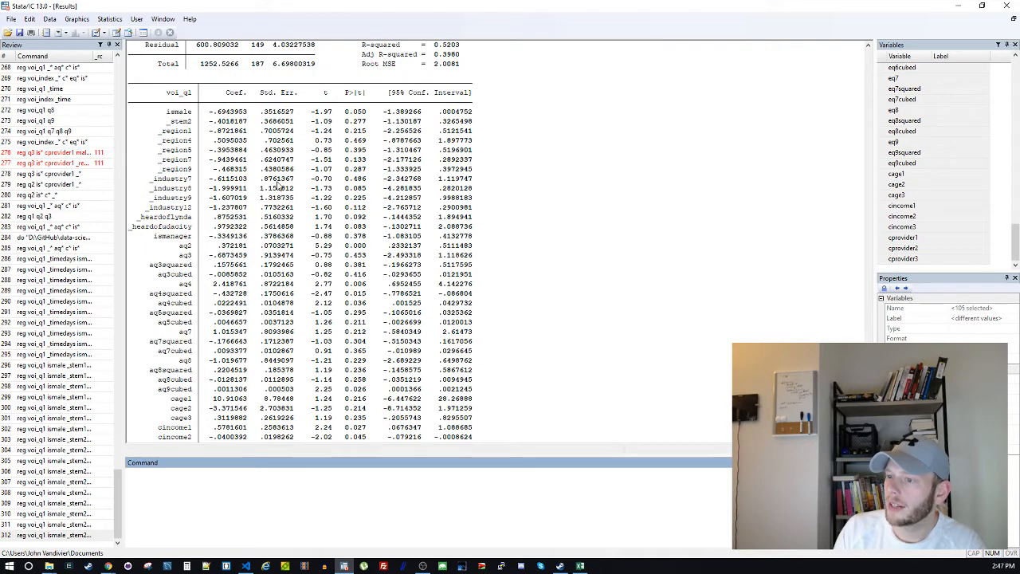
click(48, 538)
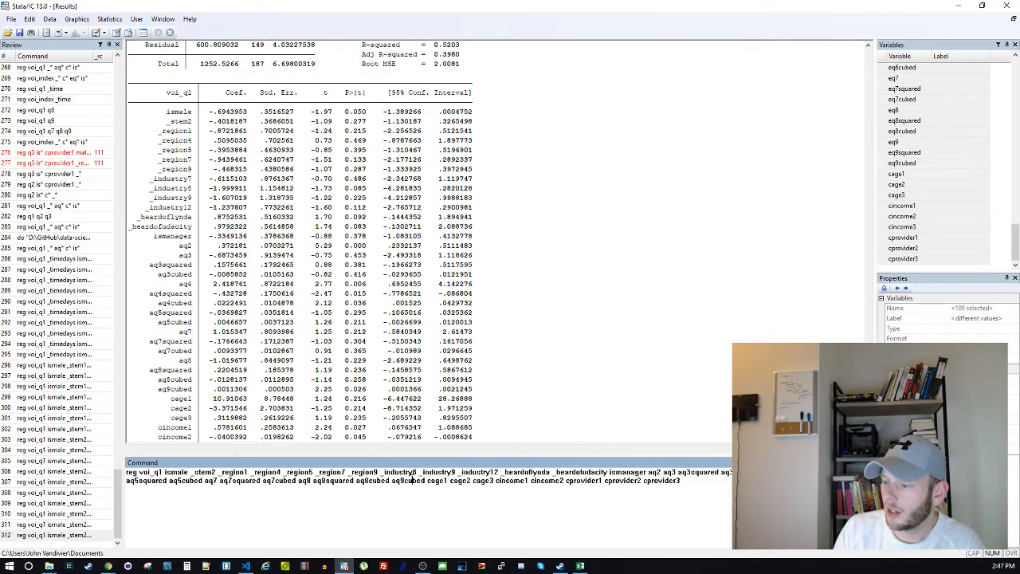
key(Return)
drag(346, 83, 356, 319)
key(Return)
key(Return)
key(Return)
key(Return)
key(Return)
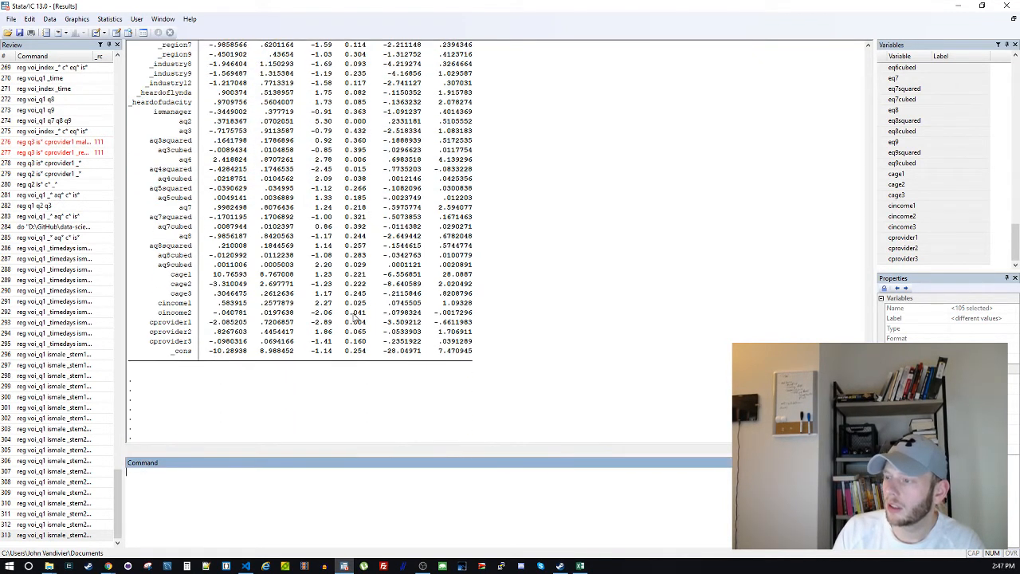
Recall the latest voi_q1 regression command, remove _region4 from its predictors, and rerun it
scroll(355, 318, up, 3)
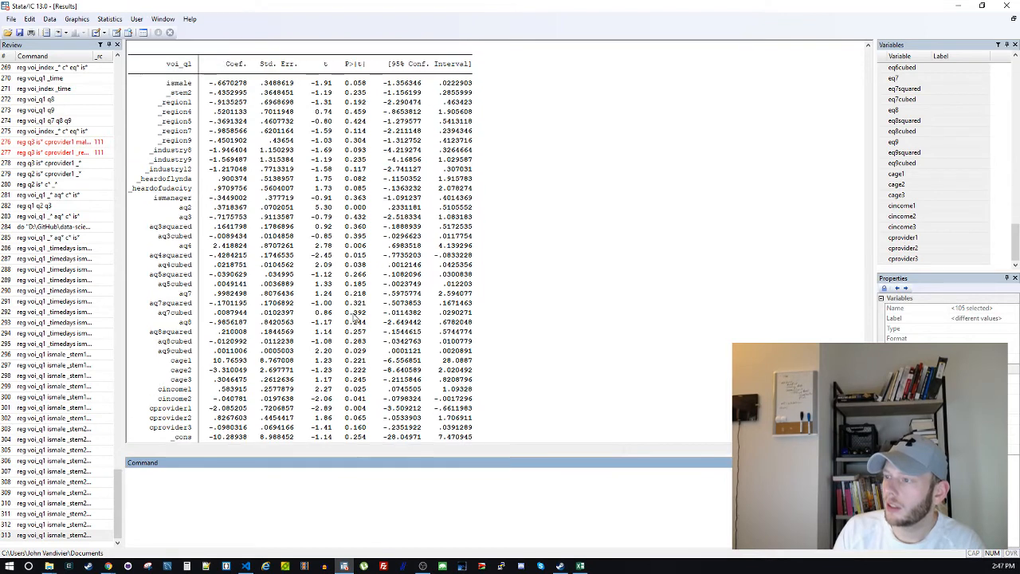
click(60, 535)
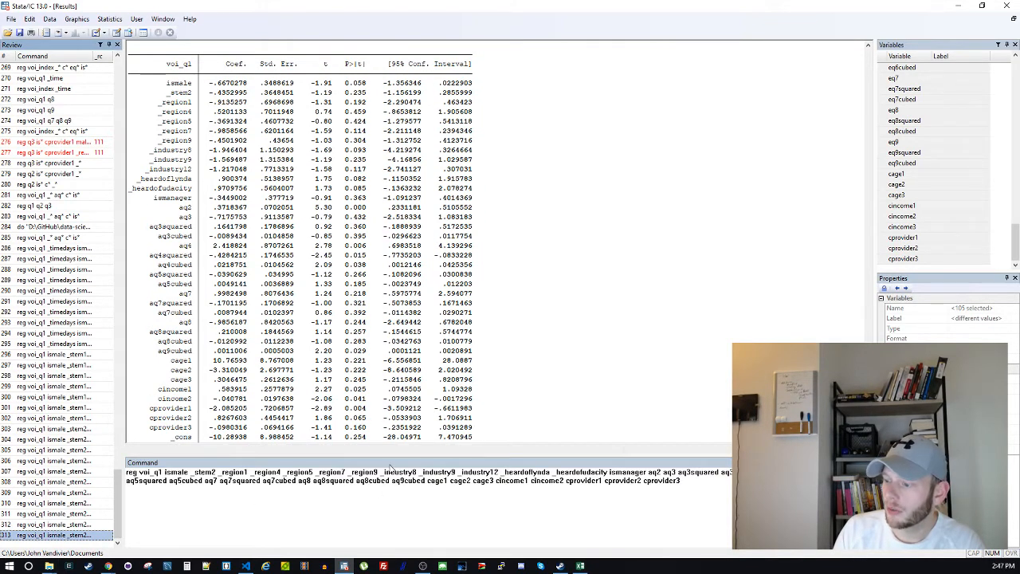
double_click(271, 478)
key(Page_Up)
key(Page_Up)
key(Page_Up)
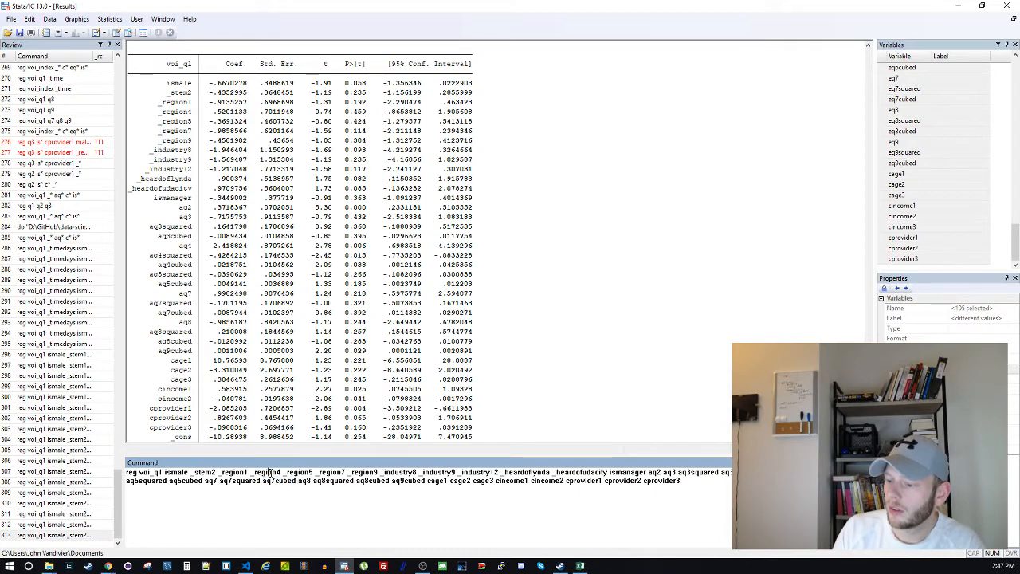
key(Escape)
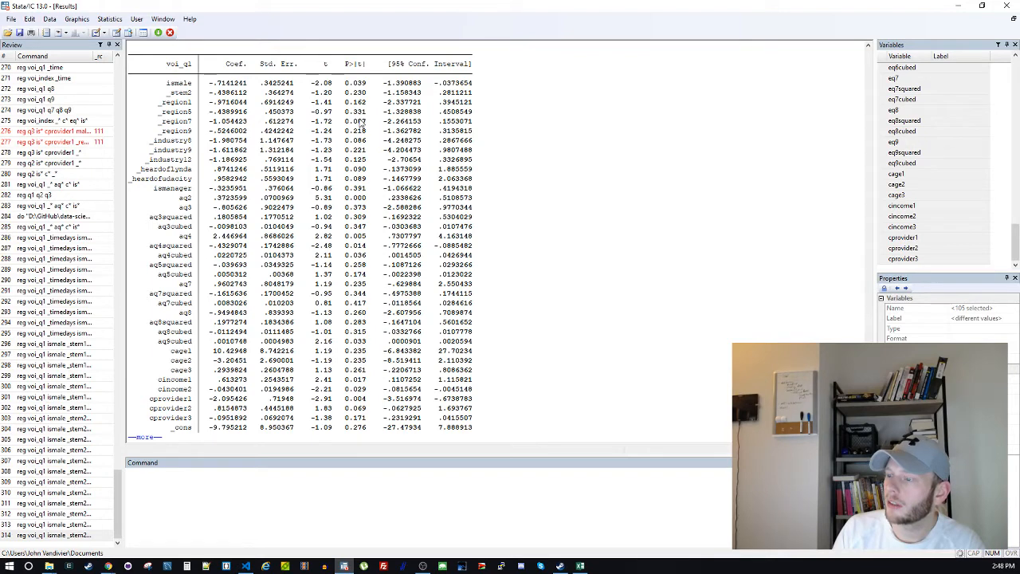
Compare the adjusted R-squared of the newest regression with the previous run, and examine the newest P>|t| values
scroll(360, 143, up, 3)
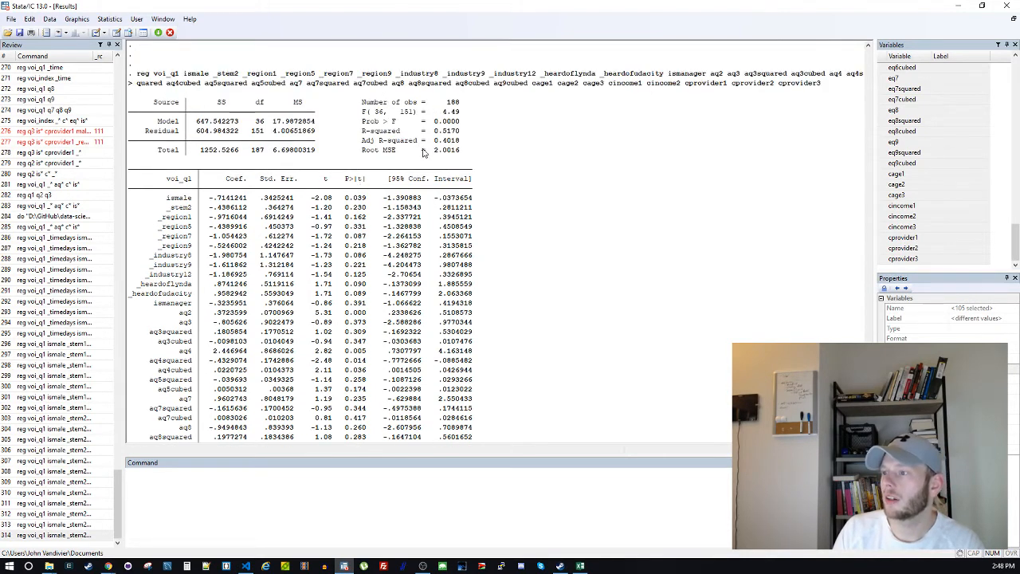
scroll(445, 155, up, 7)
scroll(446, 162, up, 11)
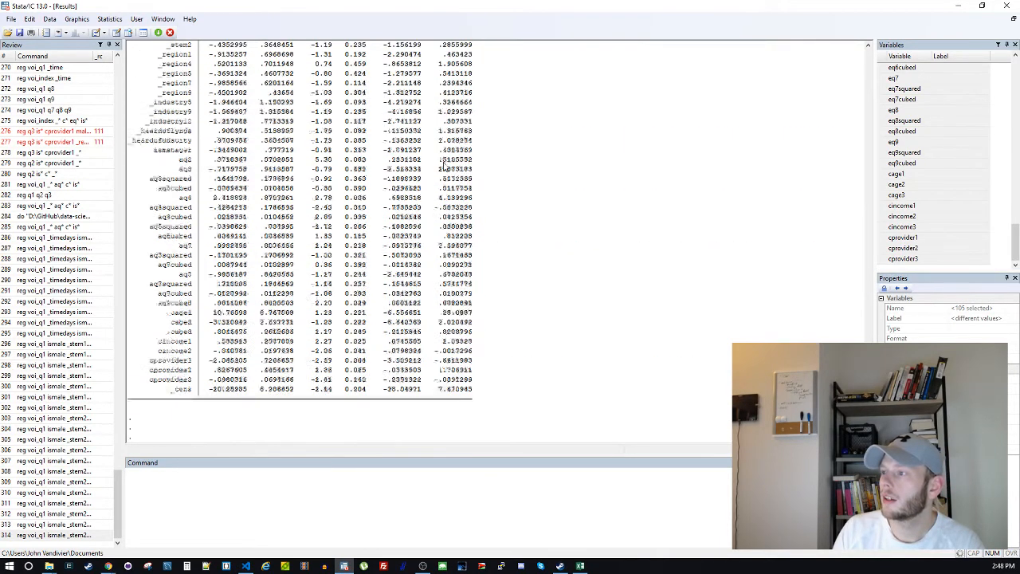
scroll(444, 159, down, 15)
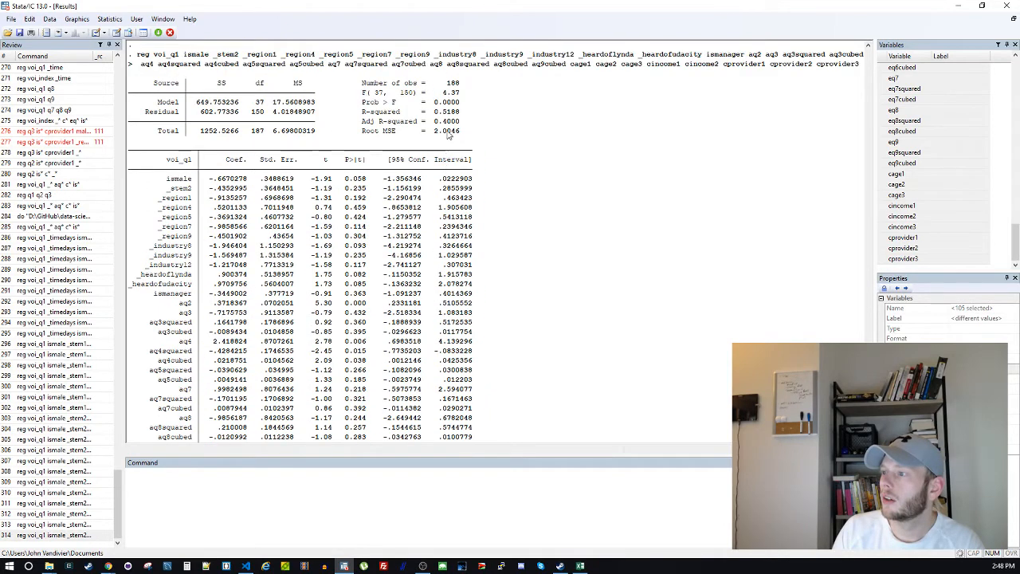
scroll(415, 240, down, 7)
scroll(407, 255, down, 6)
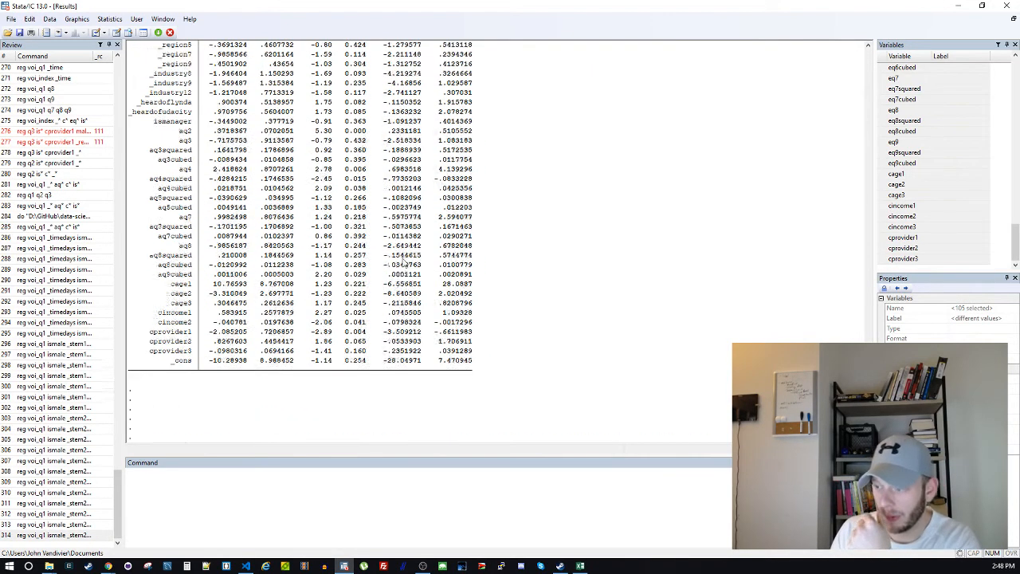
scroll(383, 290, down, 8)
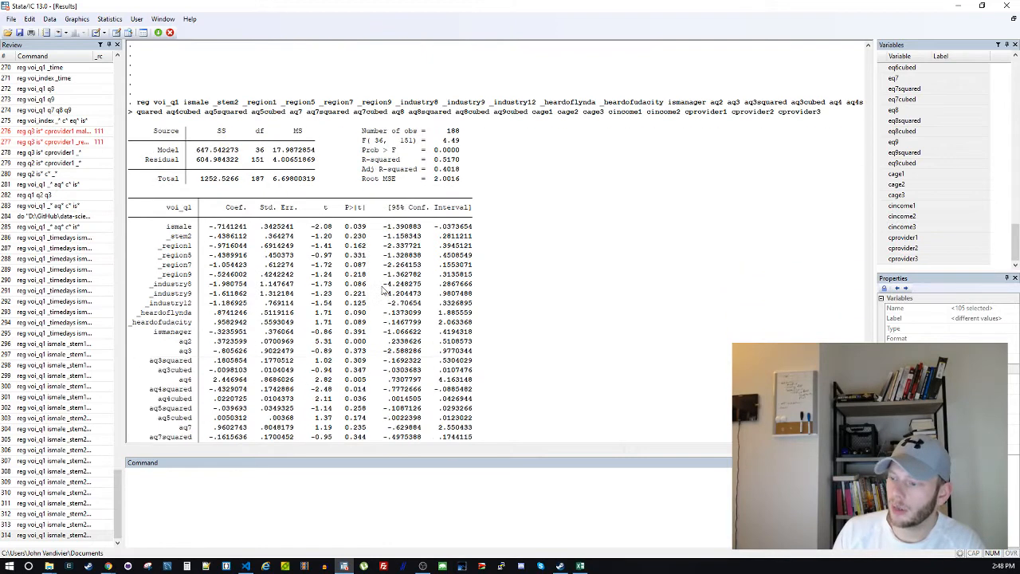
scroll(373, 251, down, 2)
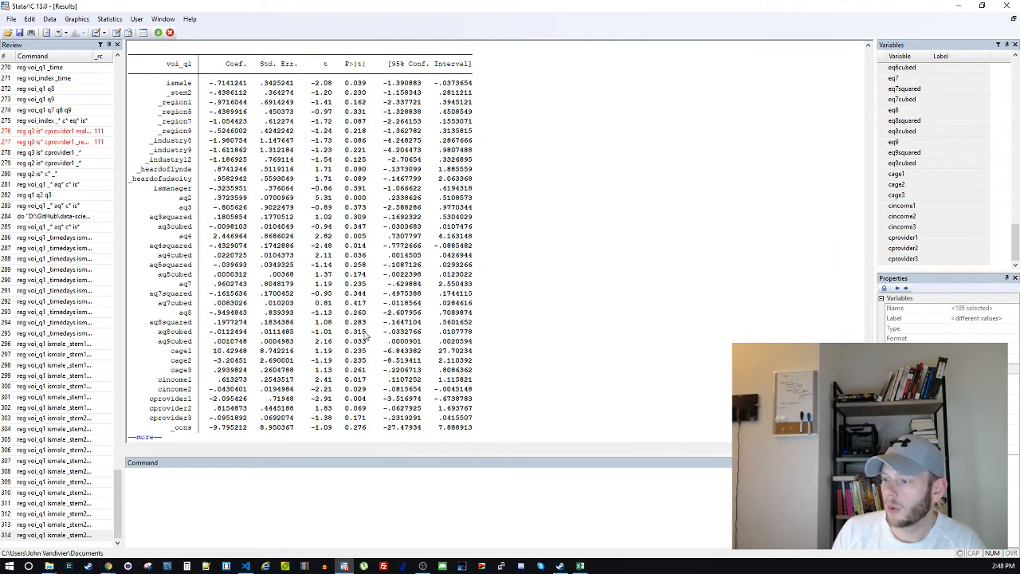
Remove aq7cubed from the latest voi_q1 regression command, rerun it, and check the adjusted R-squared
scroll(364, 334, down, 1)
key(Return)
key(Return)
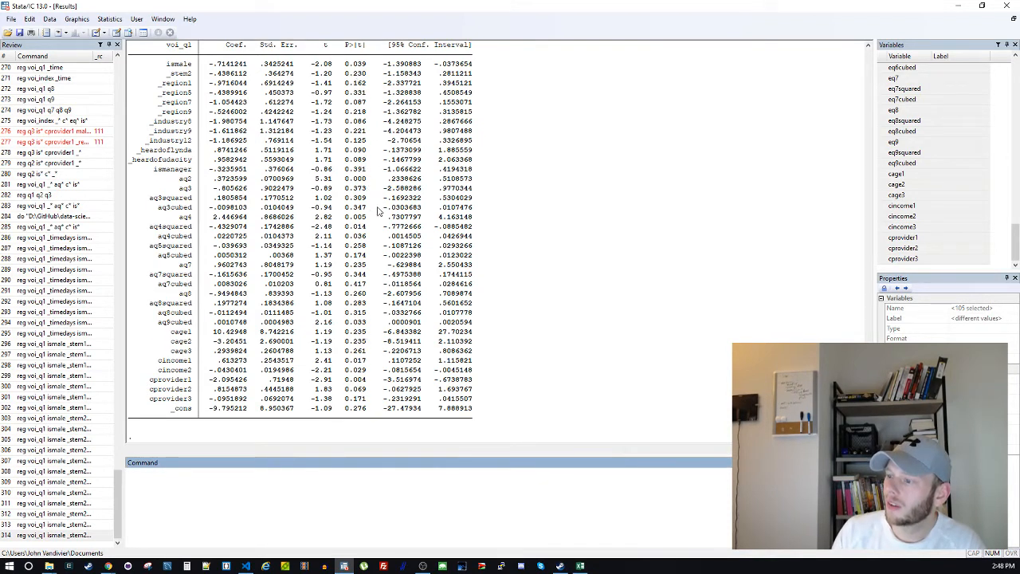
click(177, 288)
click(71, 535)
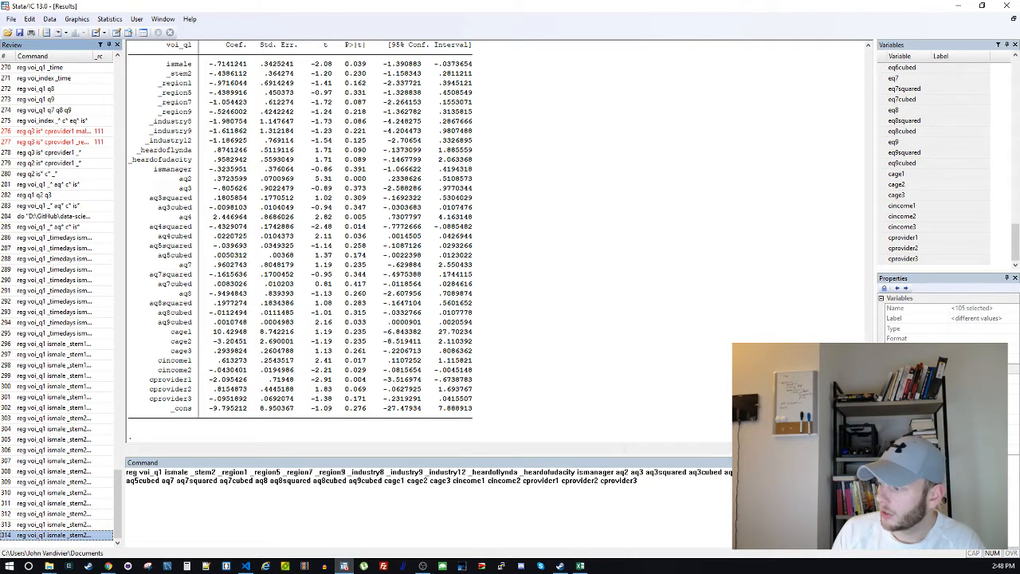
double_click(227, 482)
key(BackSpace)
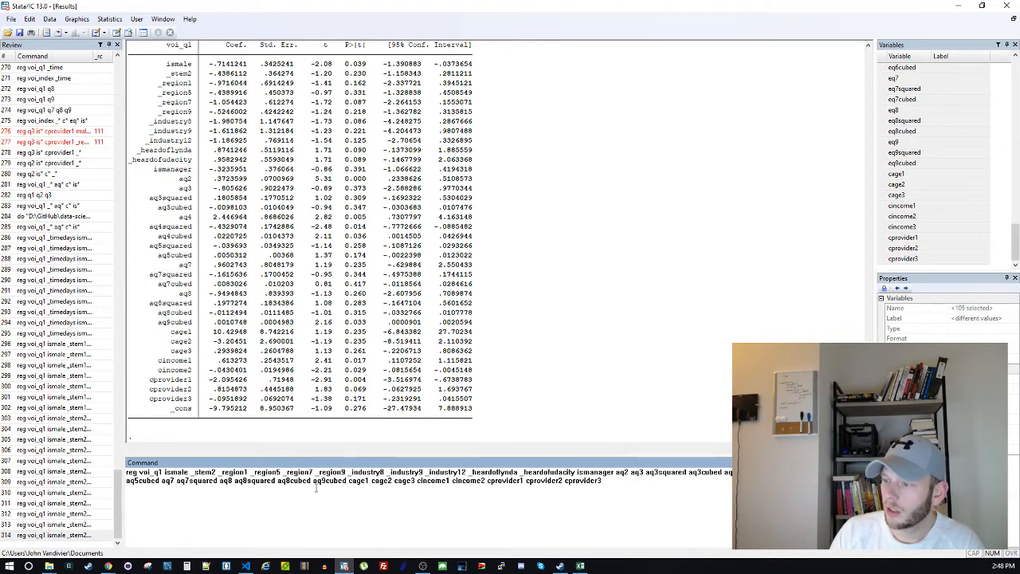
key(Return)
scroll(355, 316, up, 3)
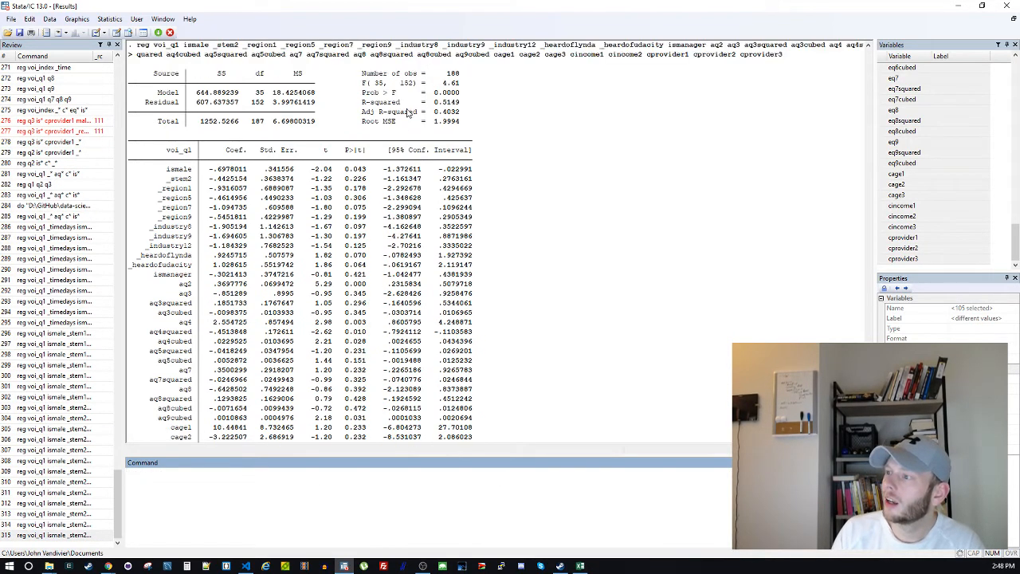
click(349, 298)
scroll(349, 298, down, 2)
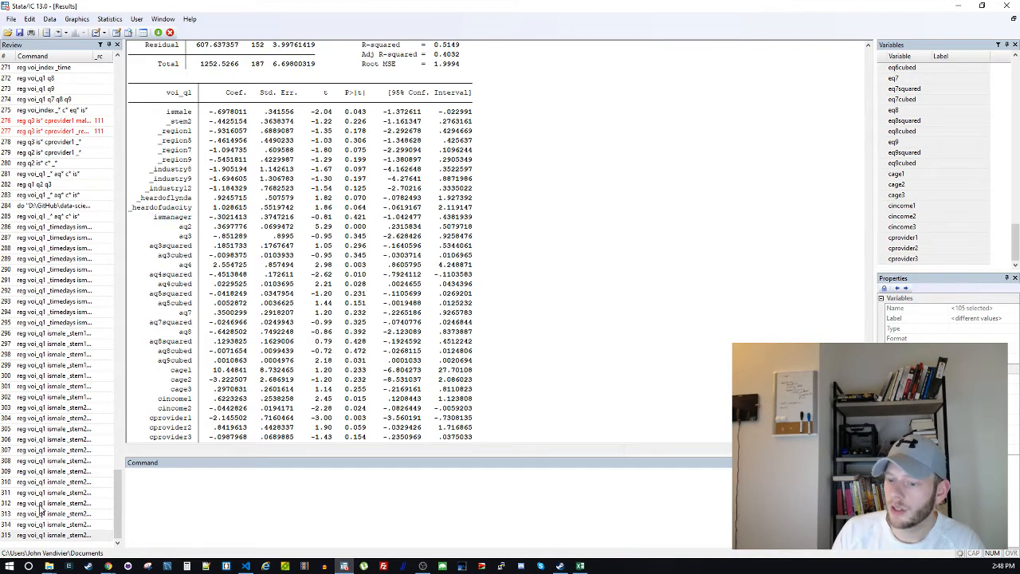
click(45, 536)
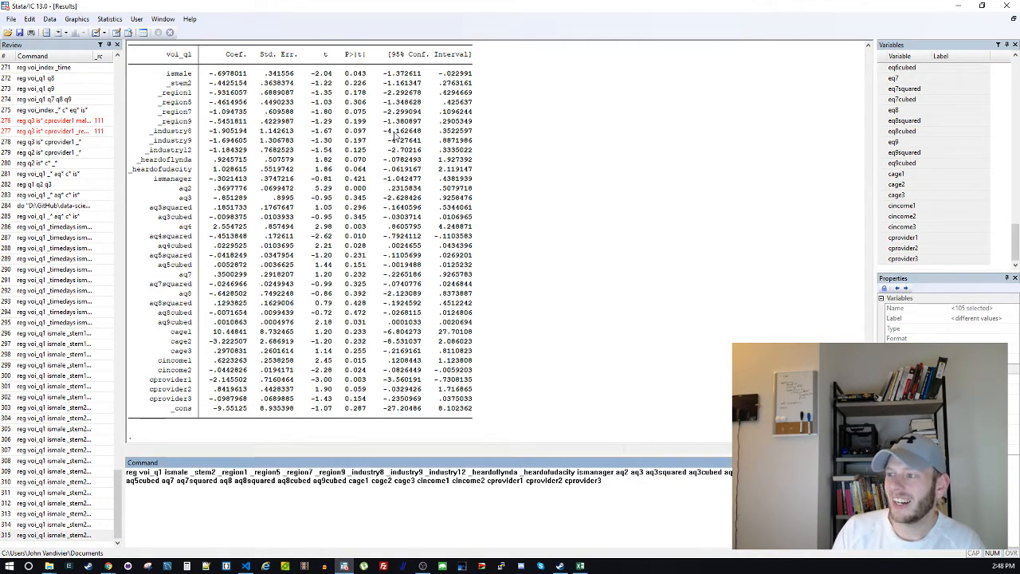
key(ctrl+Home)
key(ctrl+Delete)
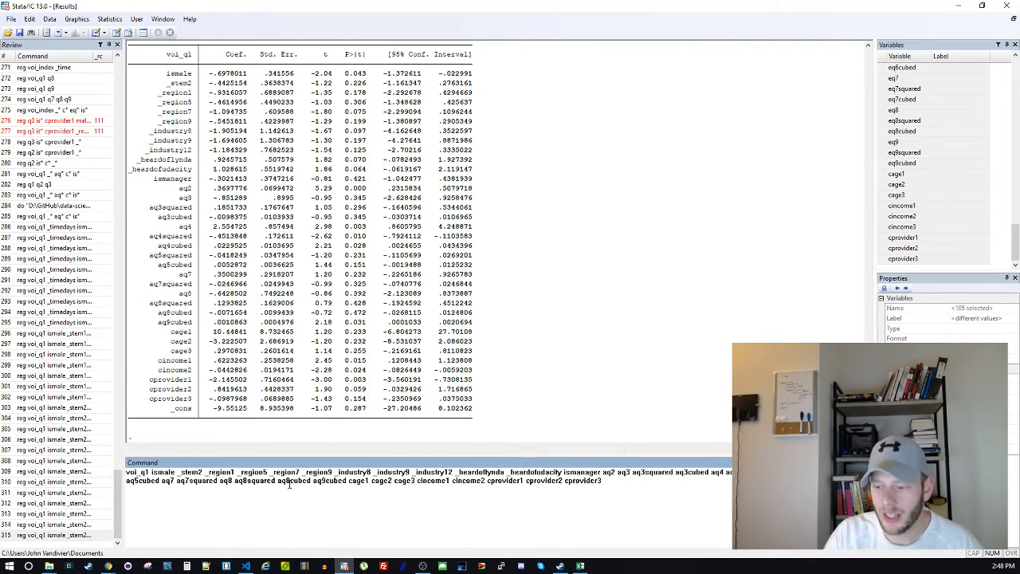
key(ctrl+a)
key(BackSpace)
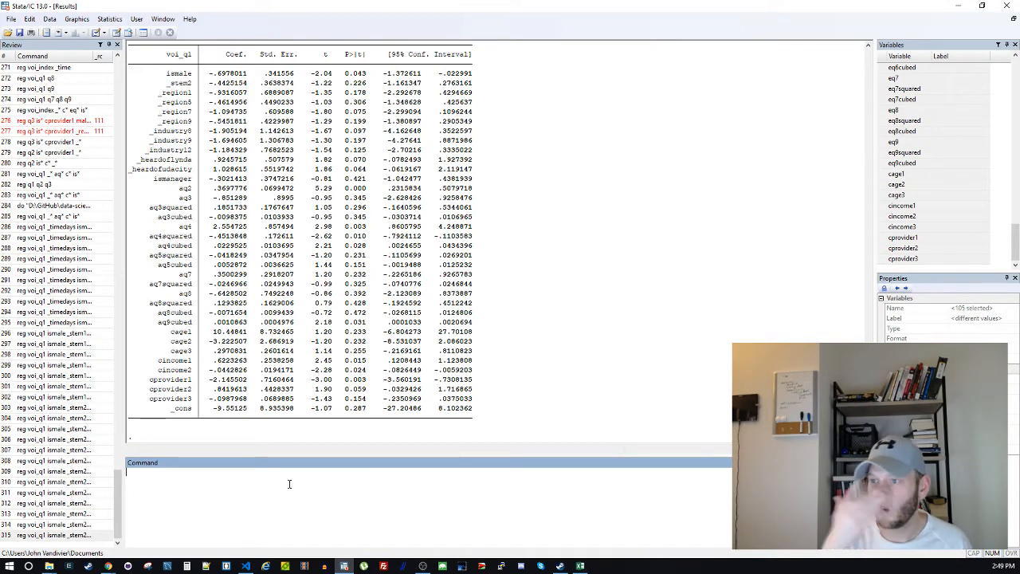
Review the latest regression's fit statistics and P>|t| values, and highlight the aq8squared row in the coefficient table
click(379, 354)
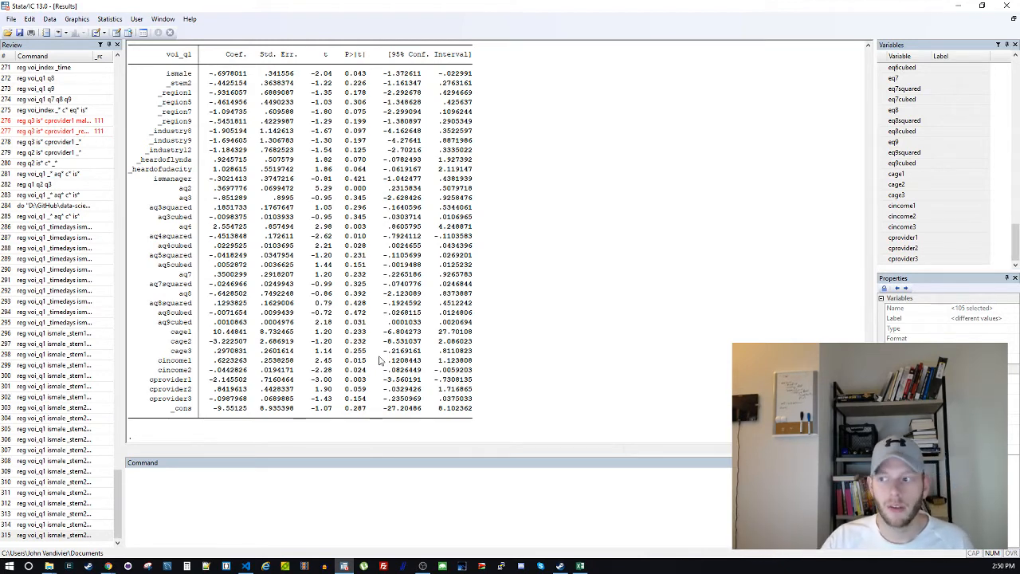
scroll(550, 193, up, 2)
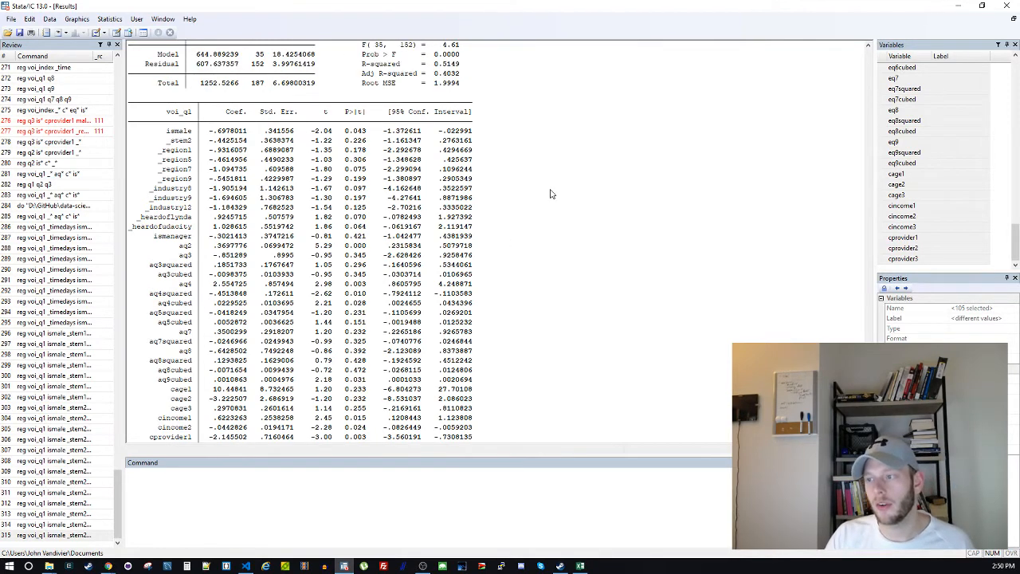
scroll(550, 194, down, 2)
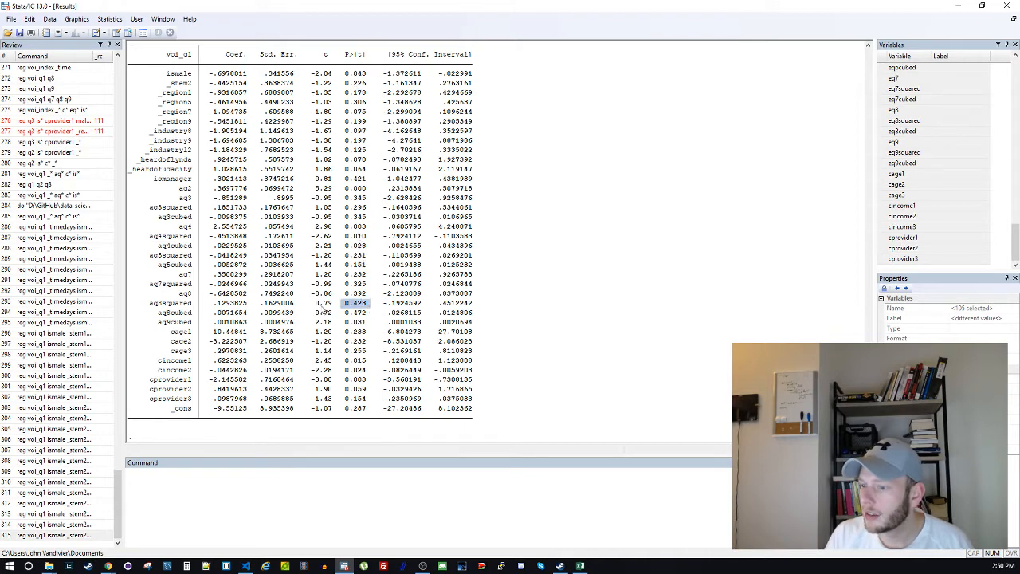
drag(148, 305, 376, 310)
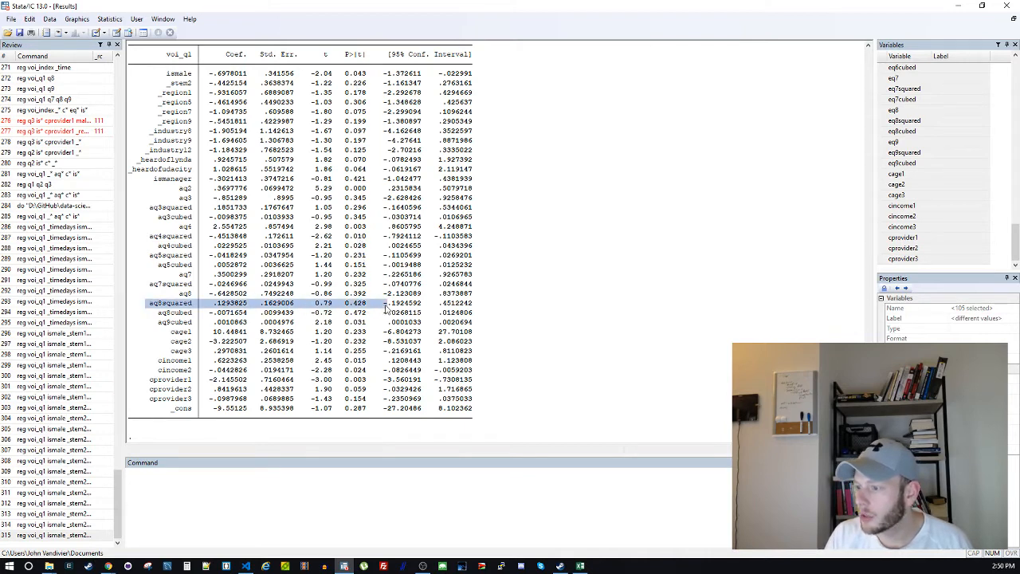
Recall the latest voi_q1 regression command, remove aq8cubed from its predictors, and rerun it with the full output displayed
drag(162, 313, 389, 318)
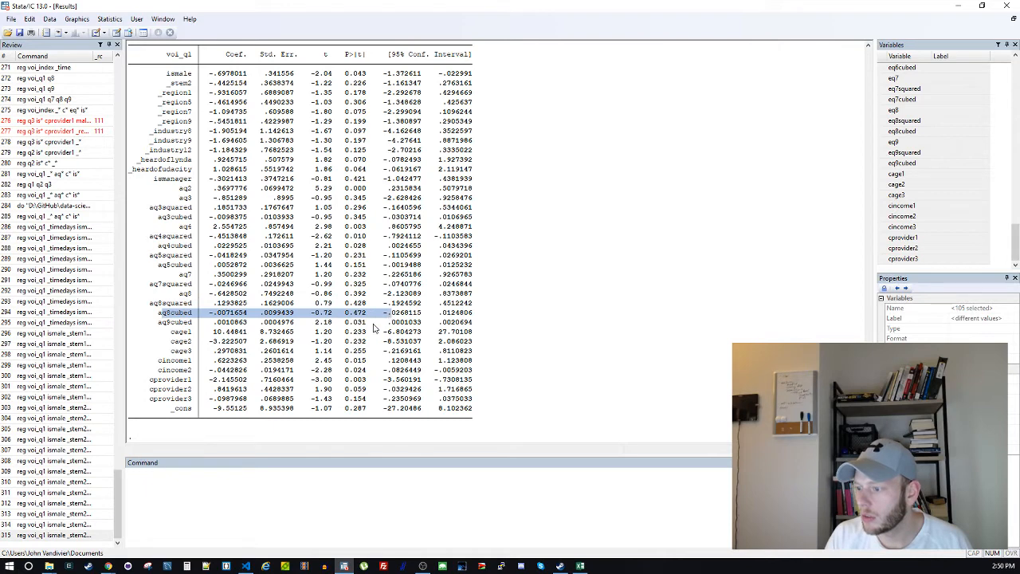
click(70, 534)
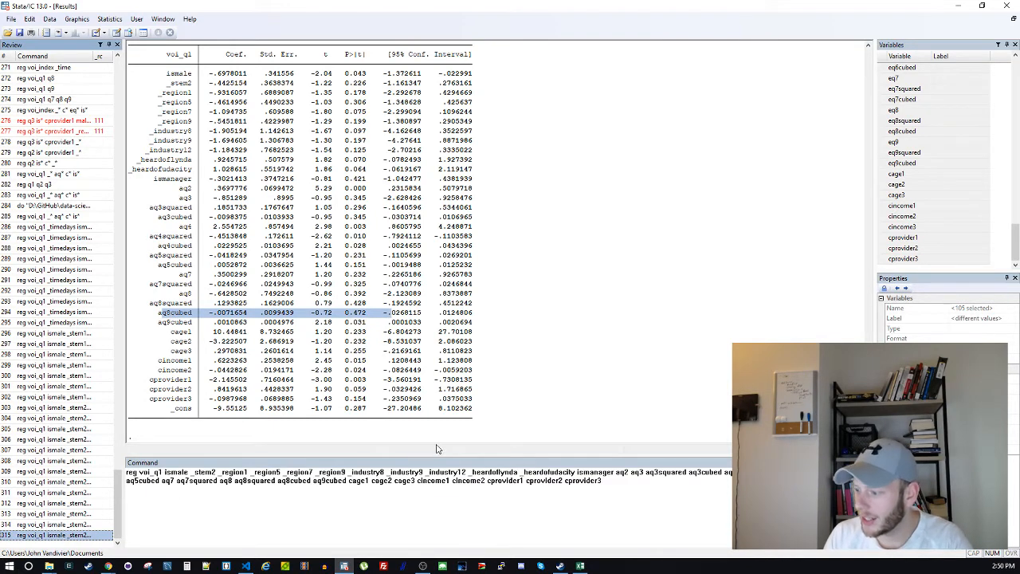
click(248, 480)
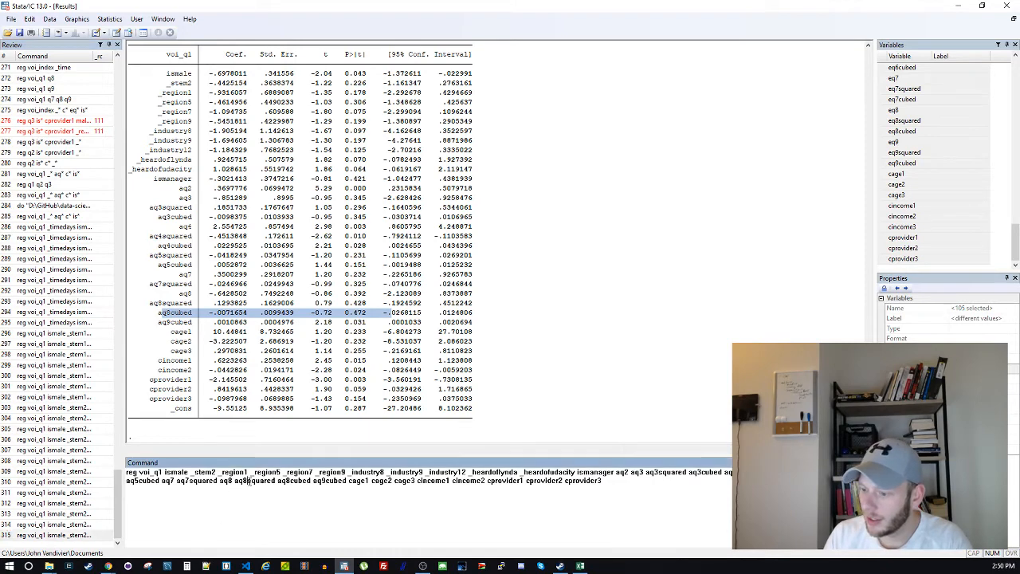
double_click(289, 481)
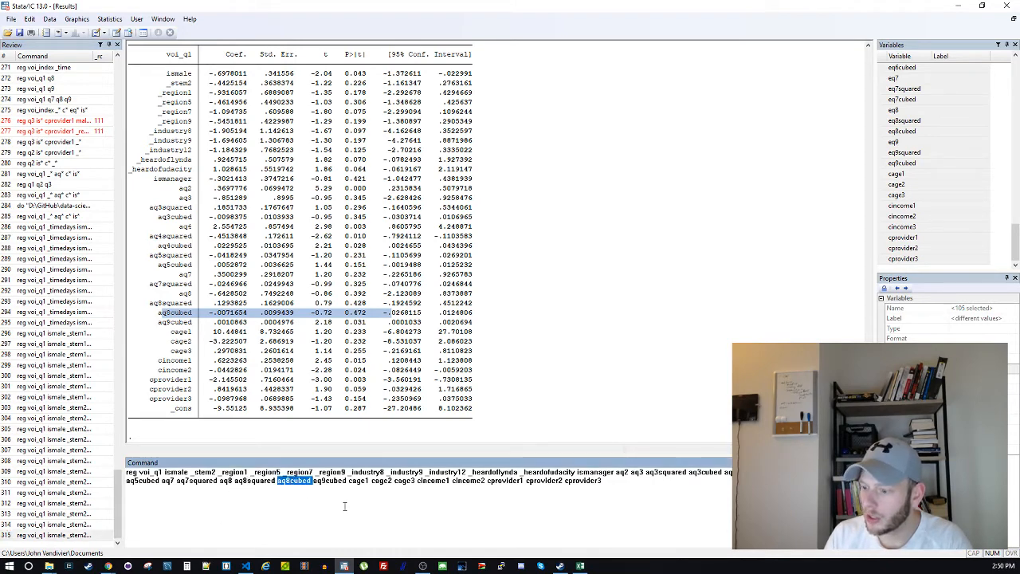
key(BackSpace)
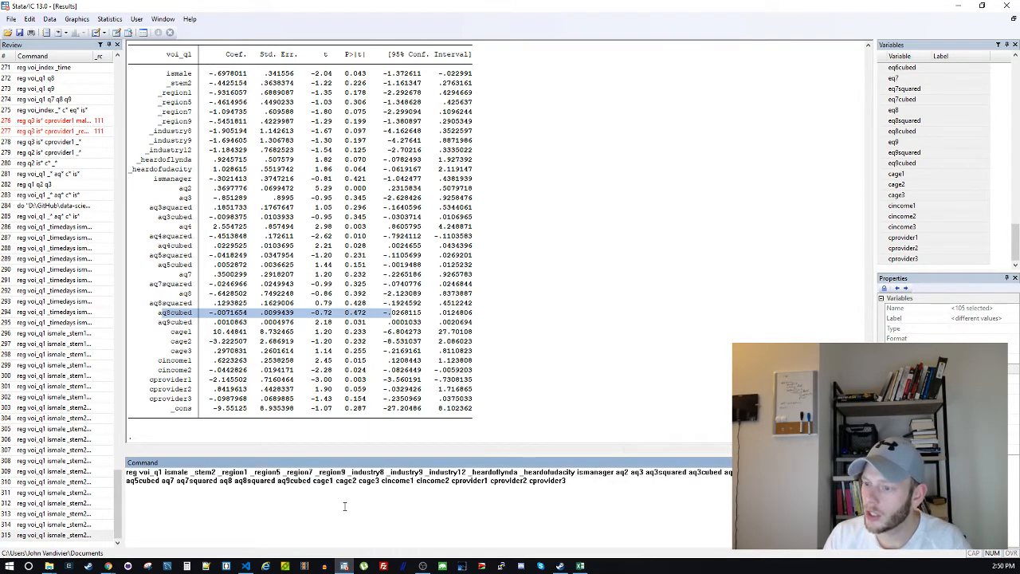
key(Return)
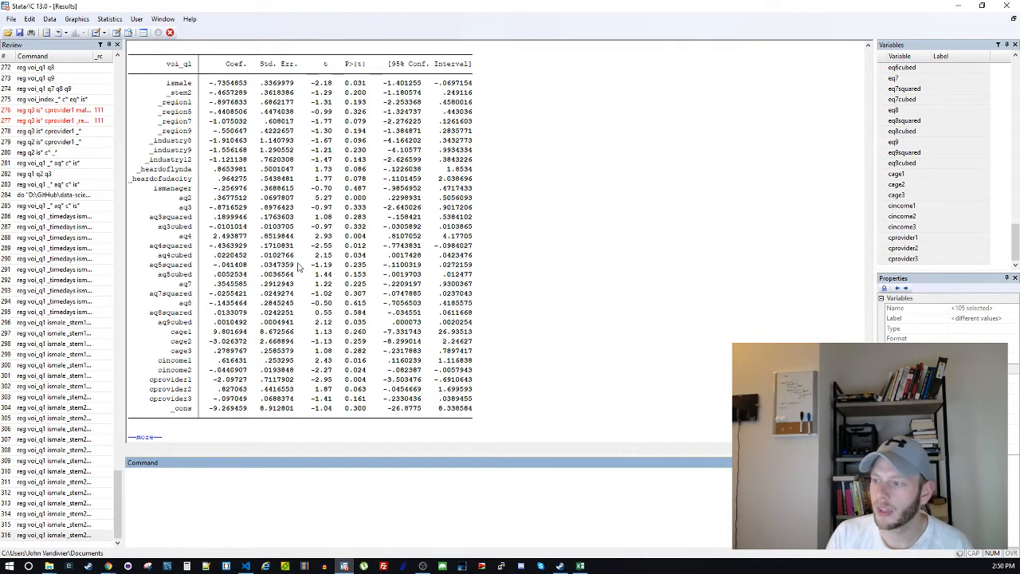
click(355, 190)
key(Return)
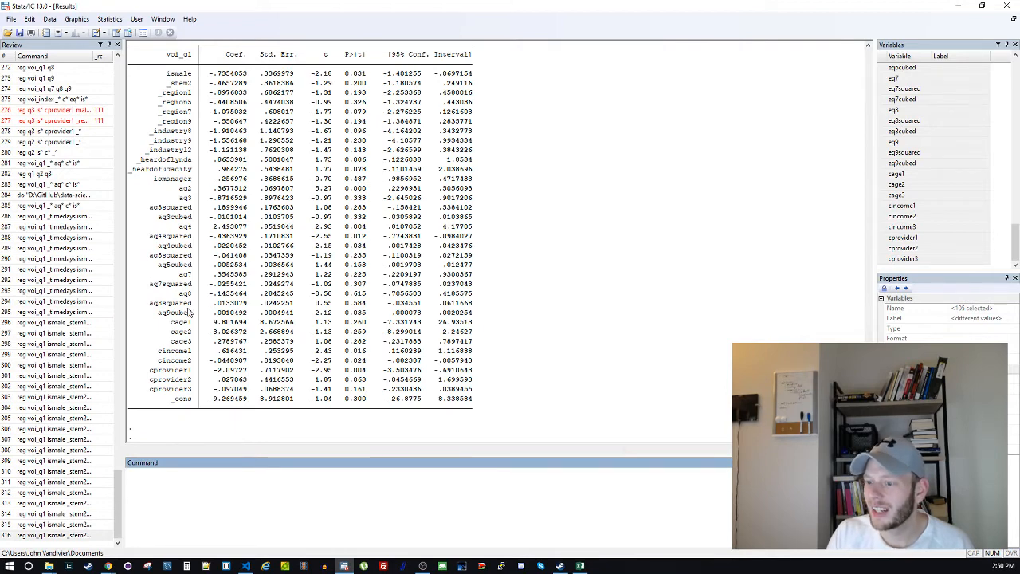
Compare the aq8squared and aq8 rows, then remove aq8 from the latest voi_q1 regression command and rerun it
drag(182, 305, 271, 305)
drag(173, 295, 294, 295)
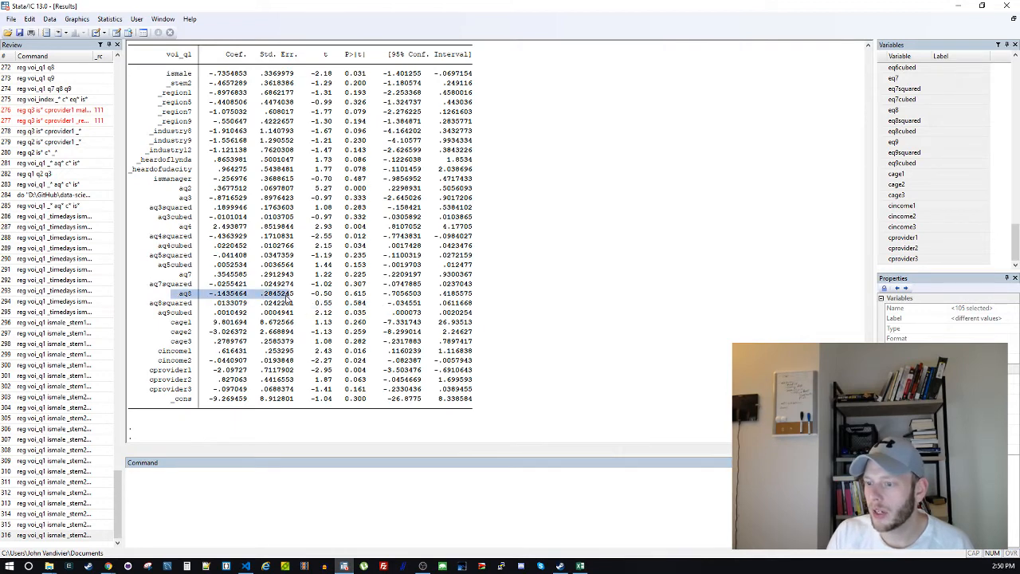
click(69, 534)
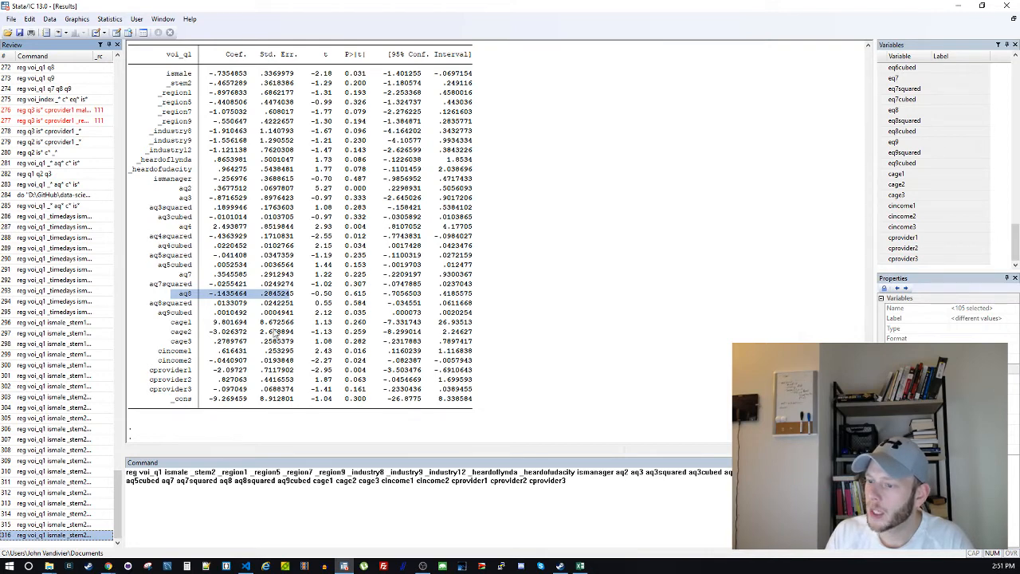
double_click(228, 481)
key(BackSpace)
key(Return)
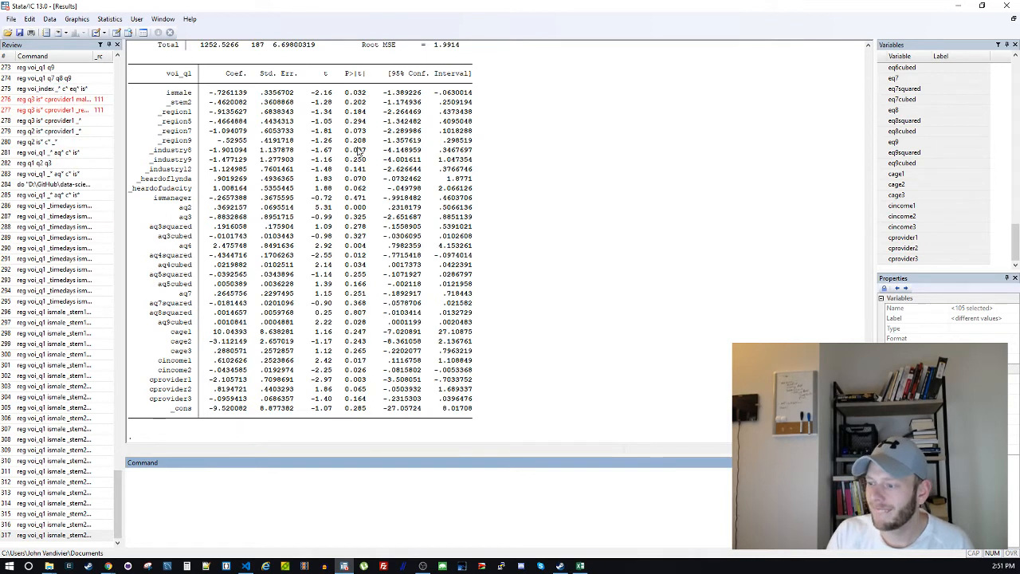
Remove aq8squared from the latest voi_q1 regression command and rerun the model
drag(151, 313, 415, 318)
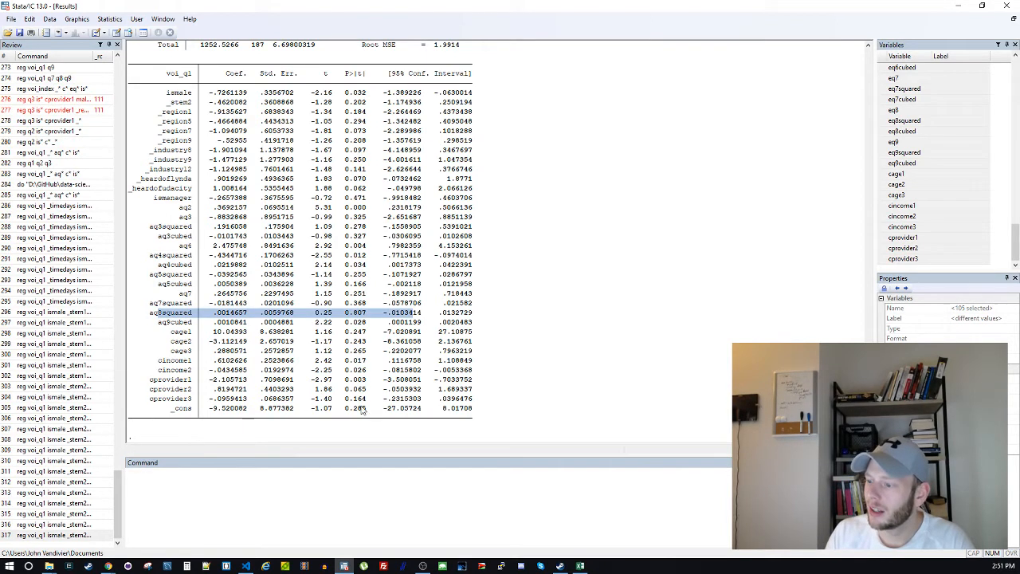
click(34, 536)
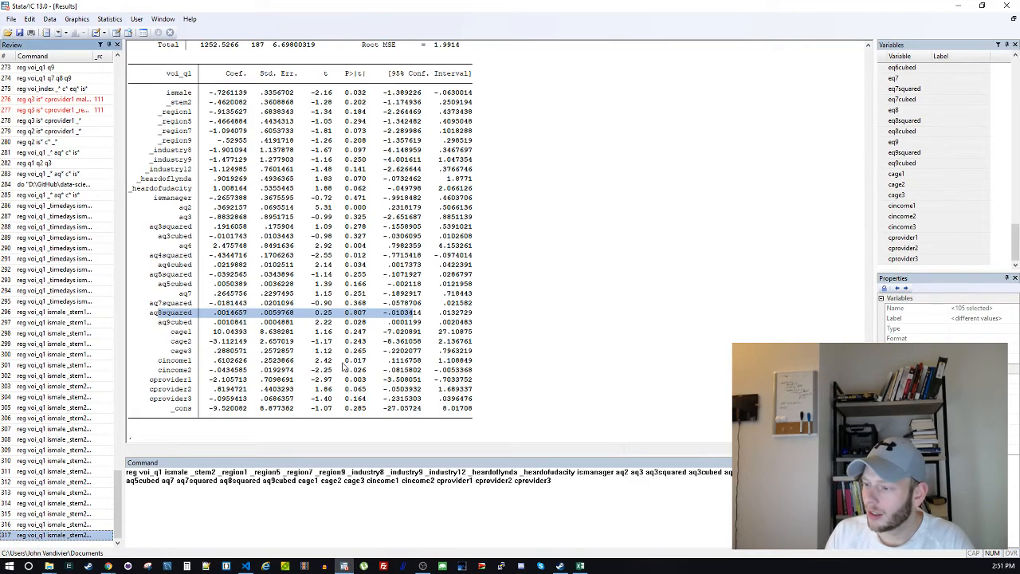
double_click(254, 484)
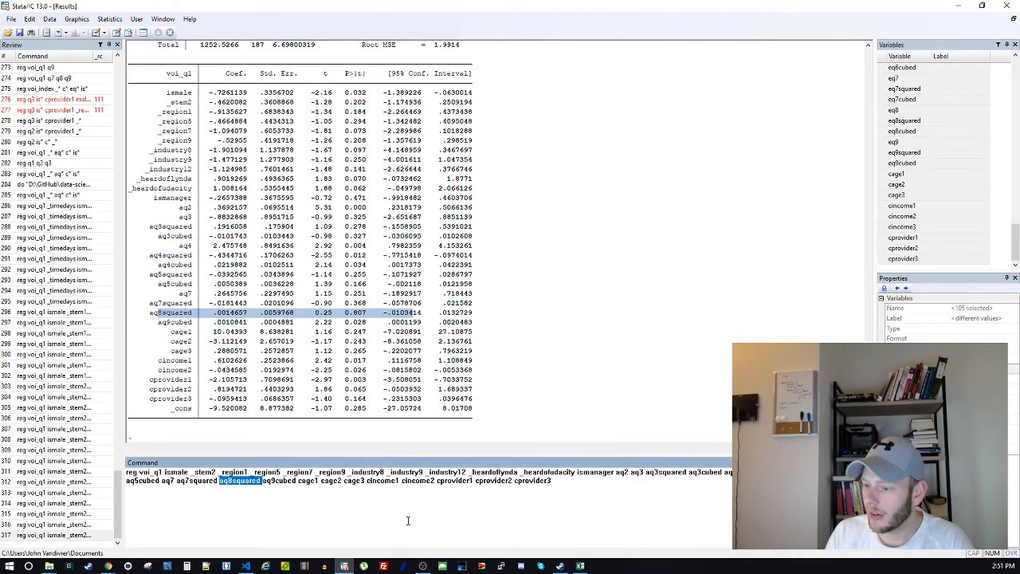
key(BackSpace)
key(Return)
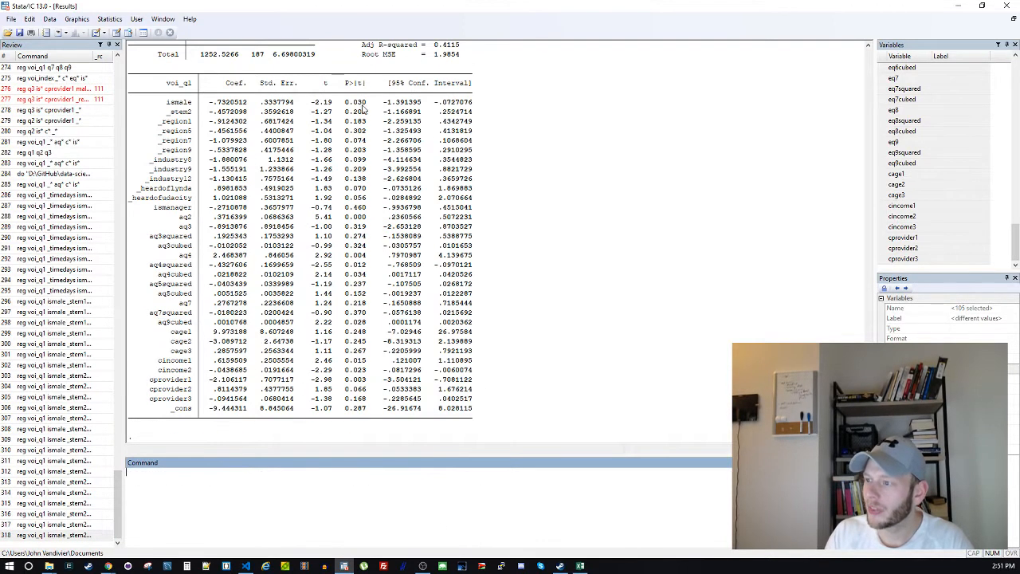
Compare the adjusted R-squared of the regression without aq8squared with that of the previous runs
drag(163, 209, 386, 220)
click(354, 101)
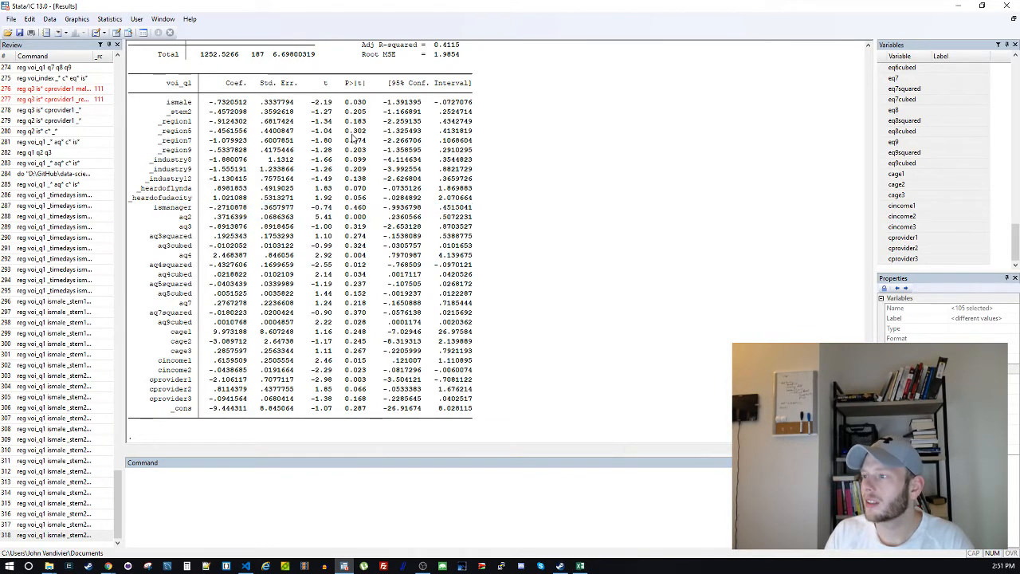
scroll(398, 195, up, 4)
drag(437, 163, 464, 165)
scroll(458, 183, up, 6)
scroll(452, 222, down, 20)
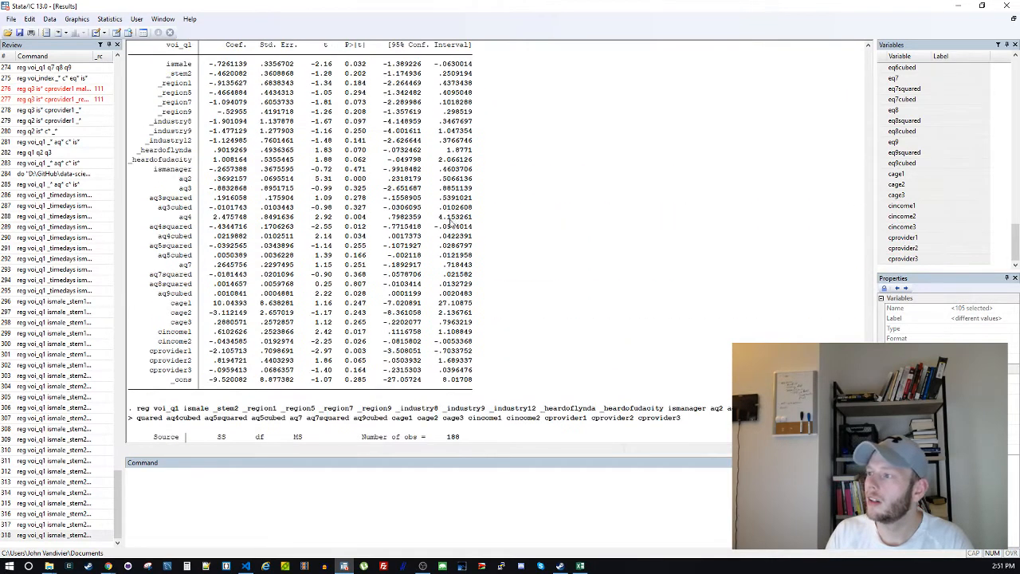
drag(436, 150, 466, 155)
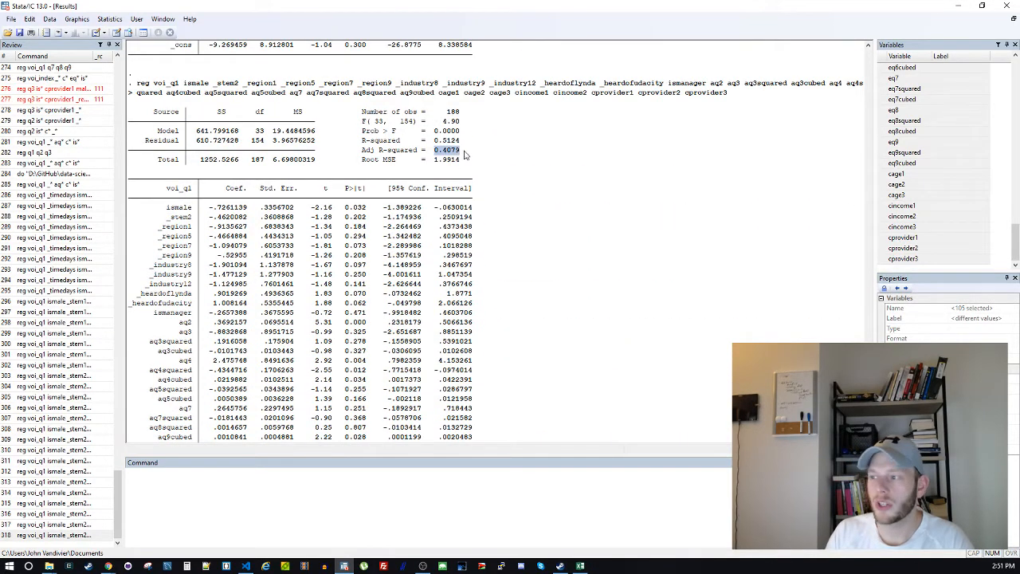
scroll(393, 262, down, 2)
scroll(392, 261, down, 11)
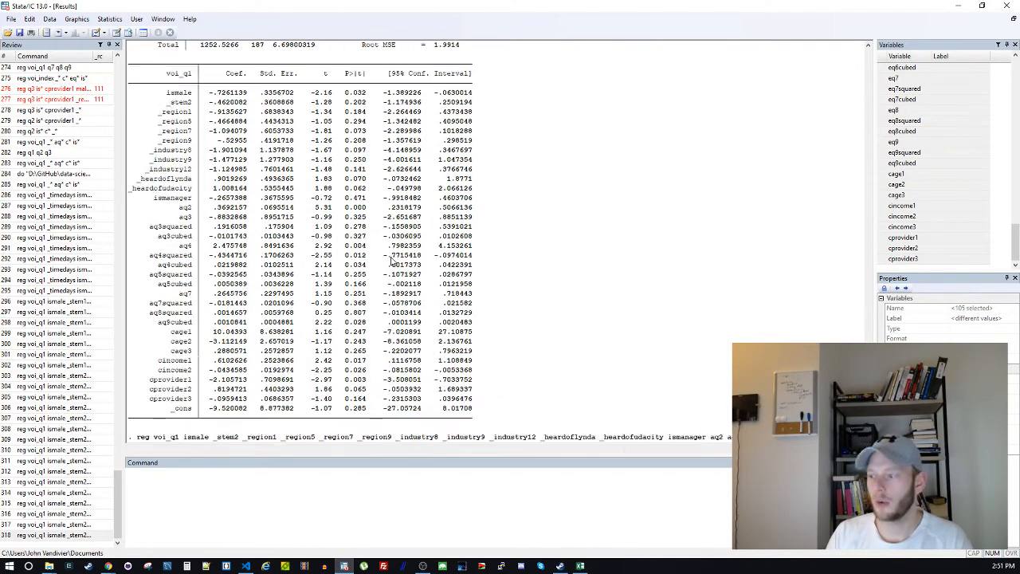
scroll(392, 262, down, 6)
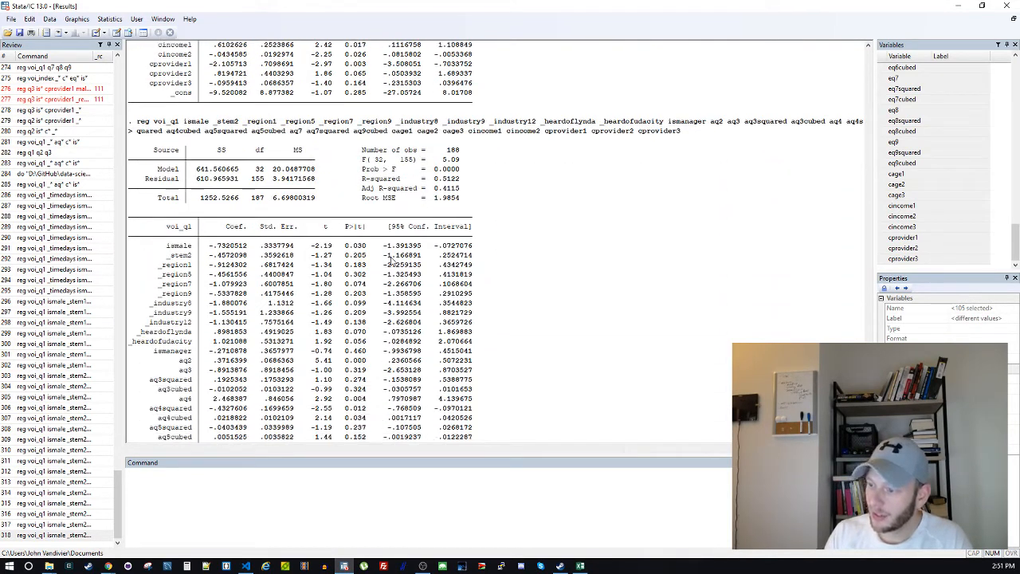
scroll(357, 174, down, 1)
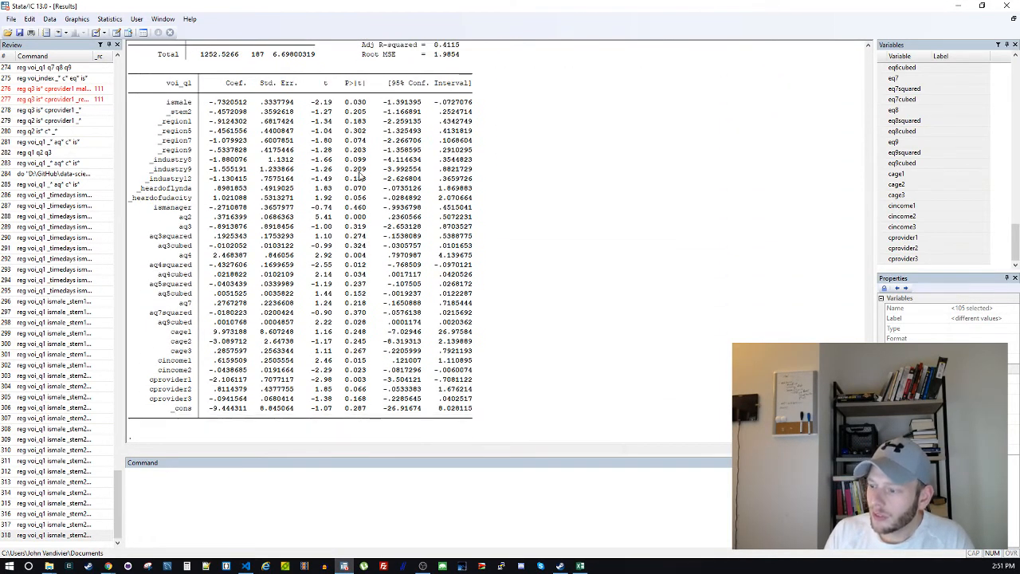
Examine the P>|t| column of the latest coefficient table and the 95% confidence interval of ismanager
drag(345, 102, 376, 233)
click(379, 233)
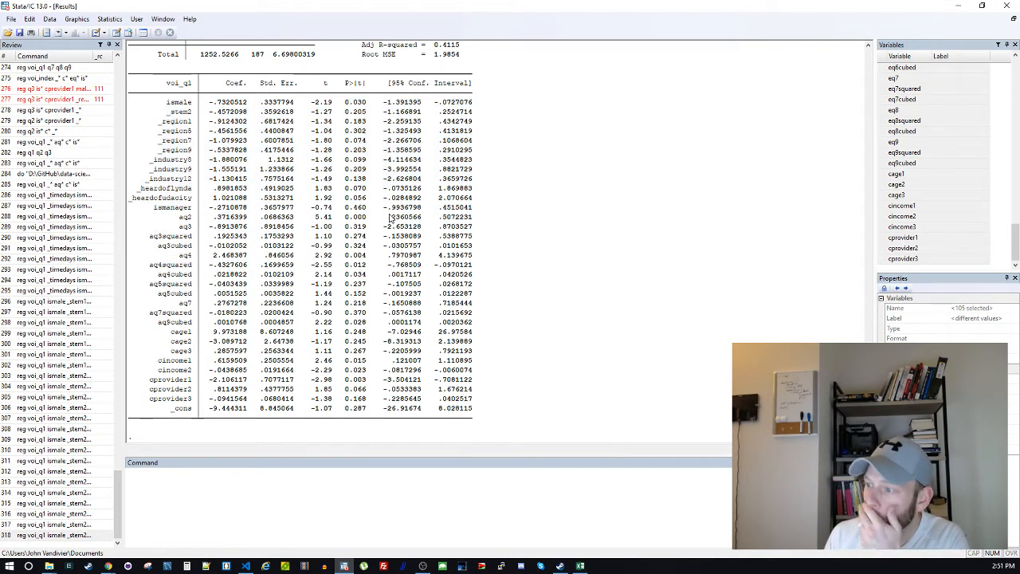
drag(386, 207, 485, 207)
click(399, 212)
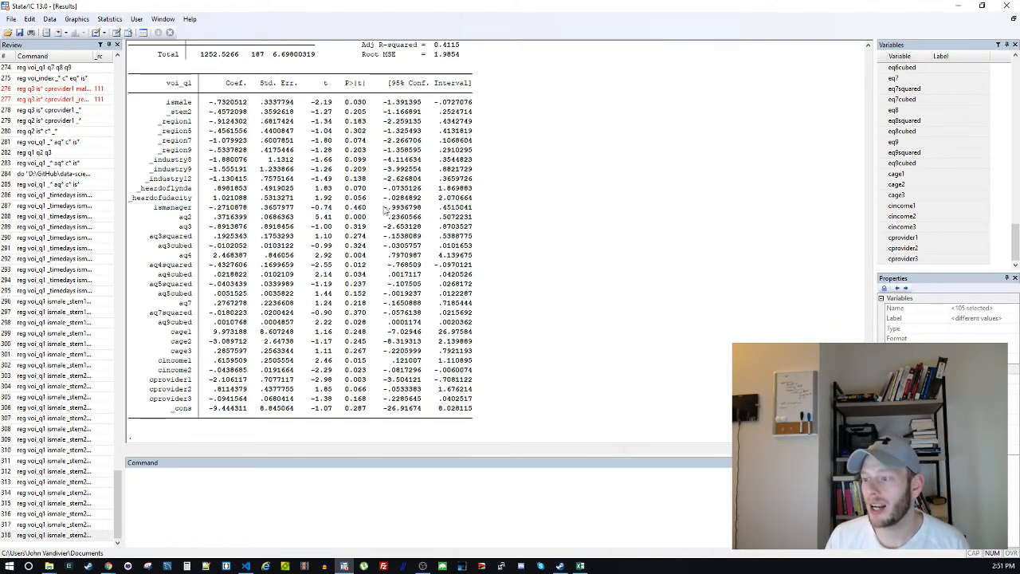
drag(384, 207, 474, 209)
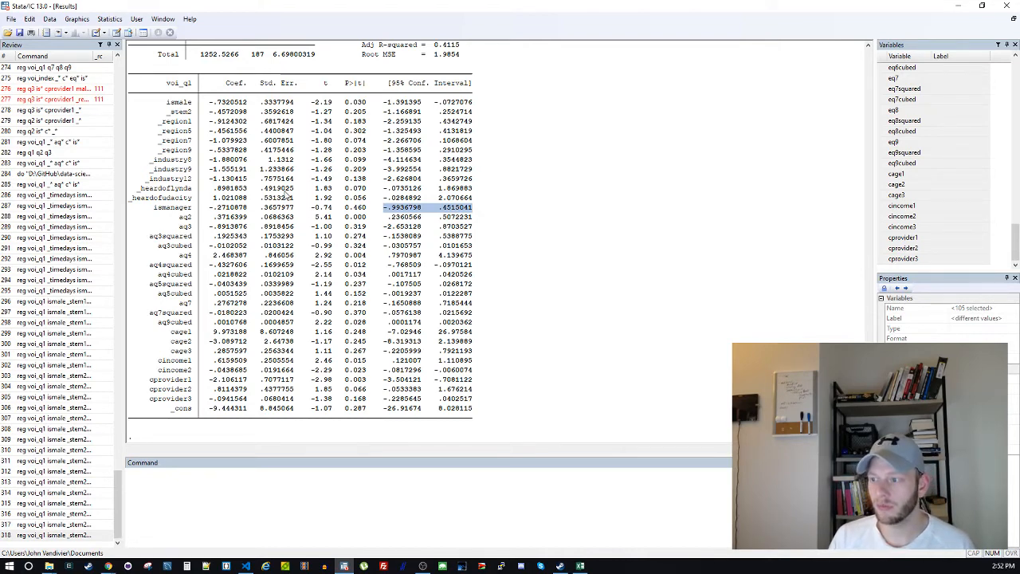
click(288, 196)
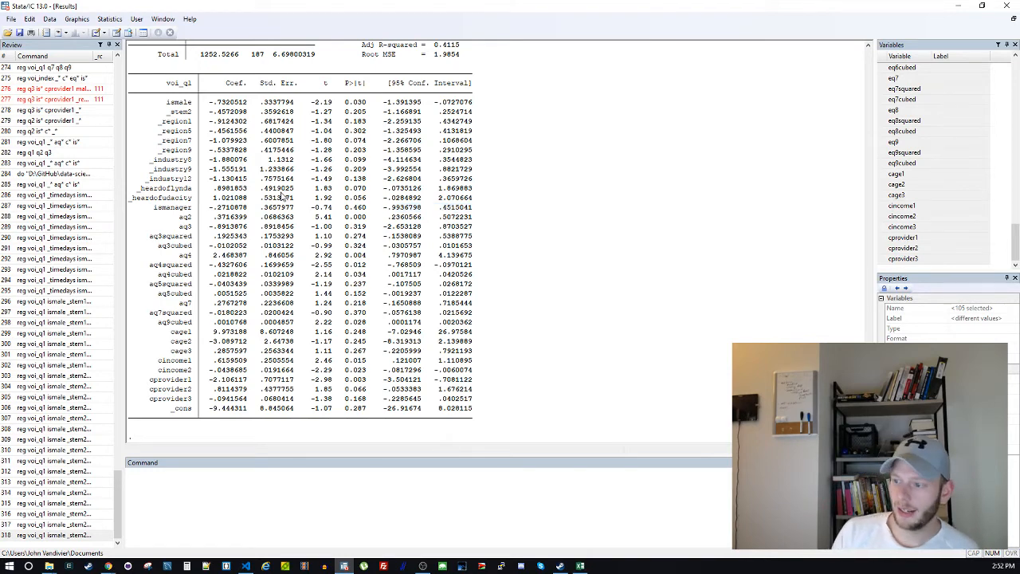
Recall the latest voi_q1 regression command, remove ismanager from its predictors, and rerun it
click(72, 537)
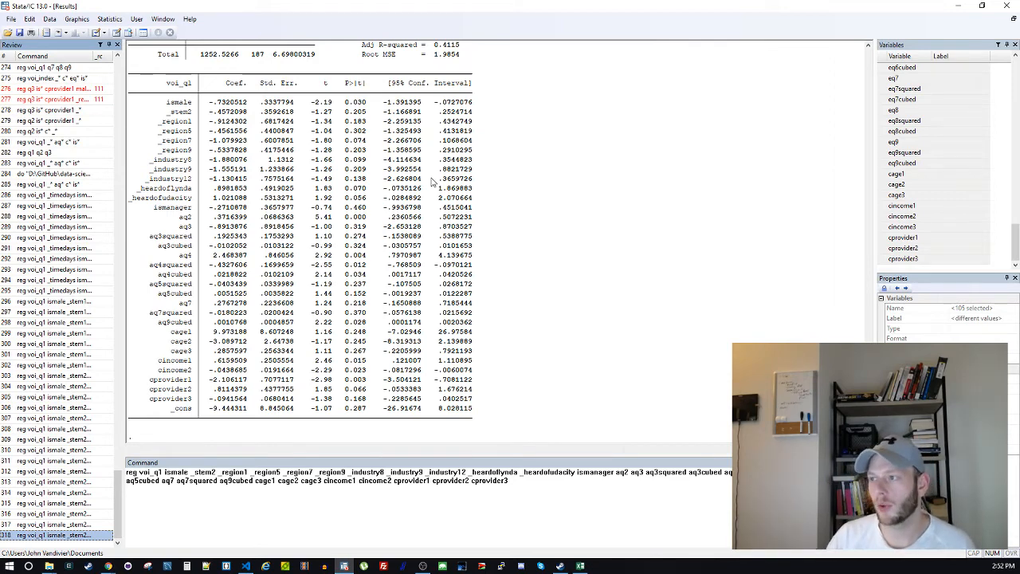
scroll(431, 181, up, 2)
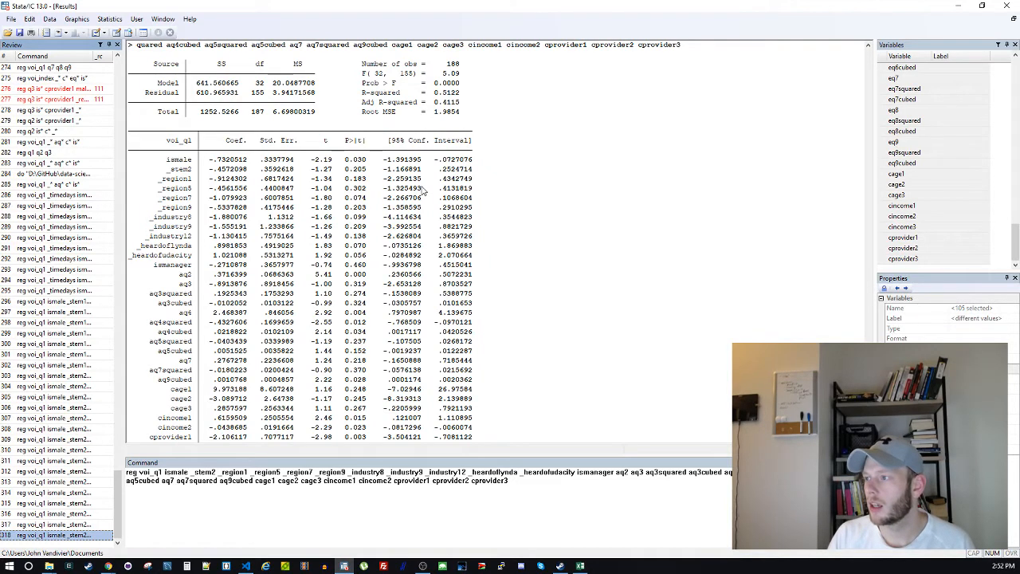
scroll(423, 190, down, 2)
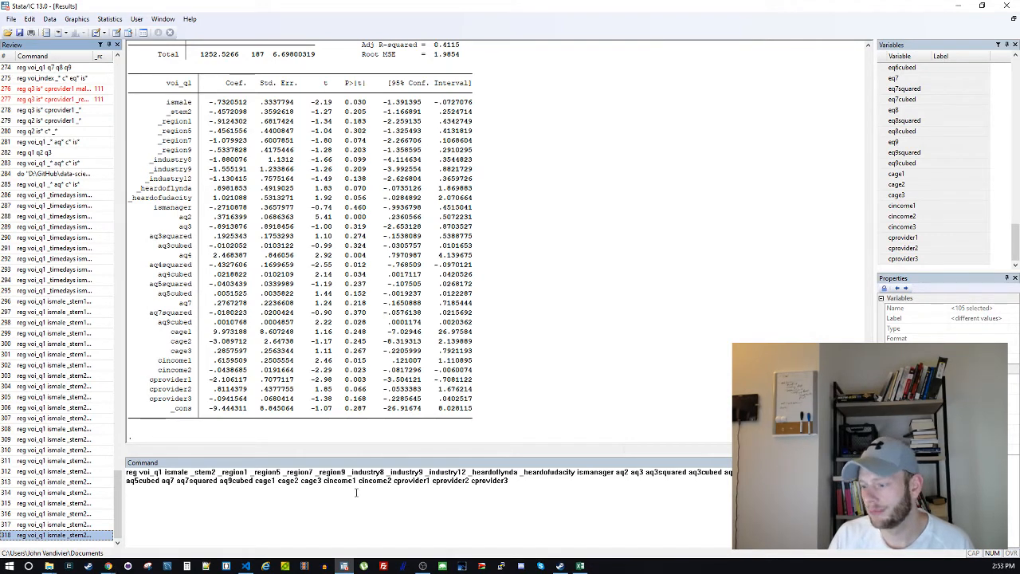
double_click(596, 472)
key(BackSpace)
key(ctrl+a)
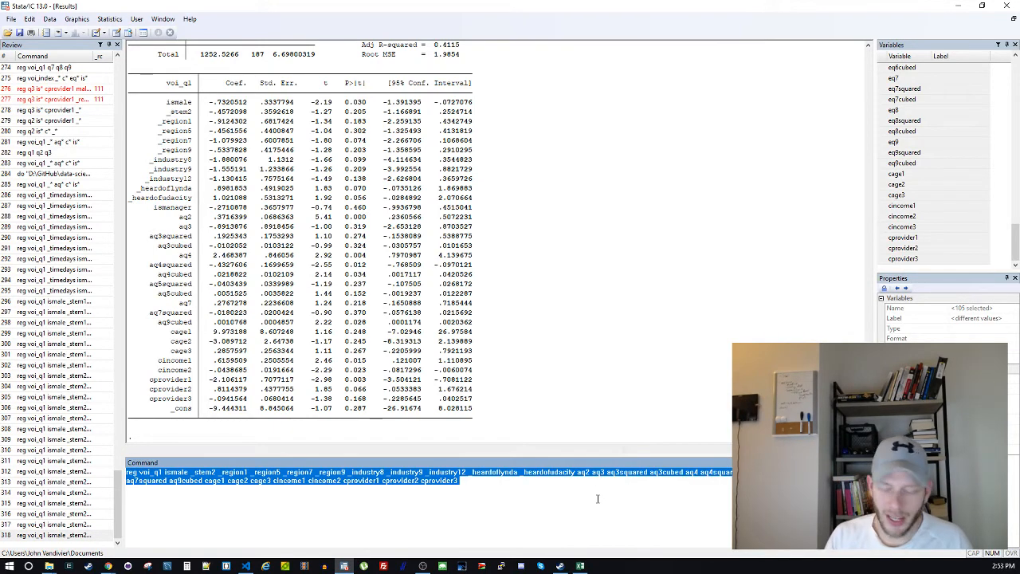
key(Return)
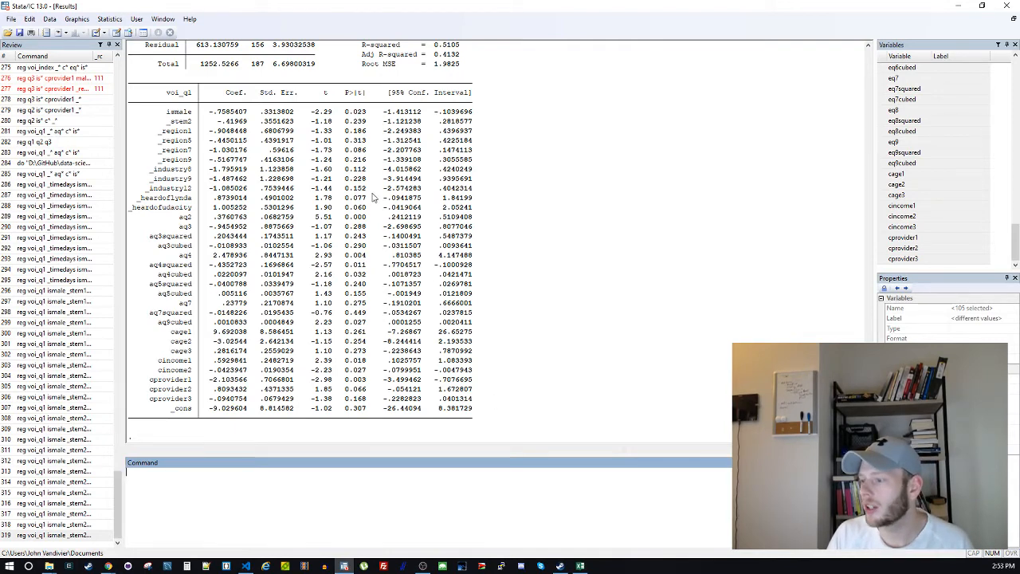
Check the new adjusted R-squared, then take aq7squared out of the latest voi_q1 regression command and run it
scroll(360, 272, up, 12)
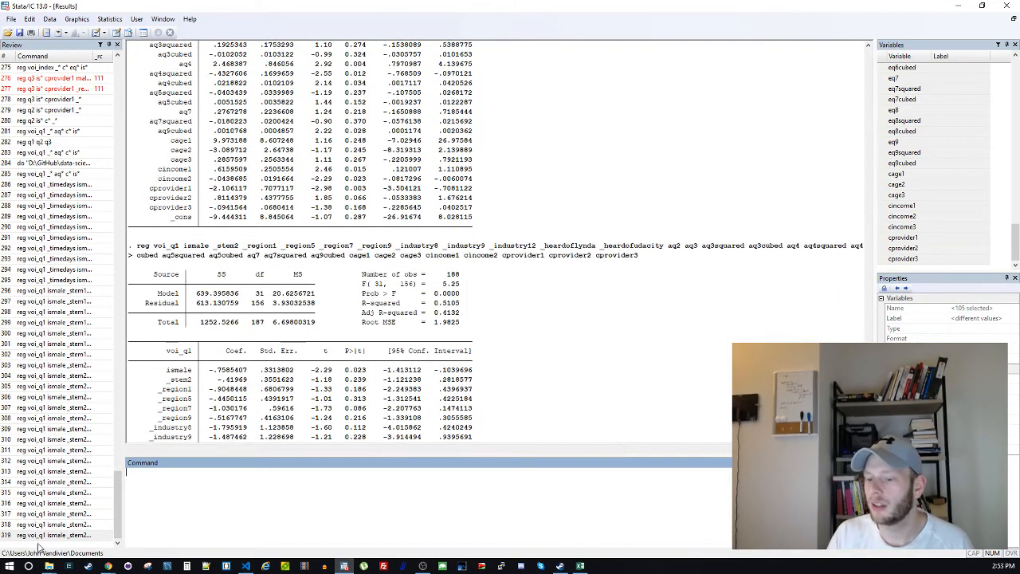
key(Page_Up)
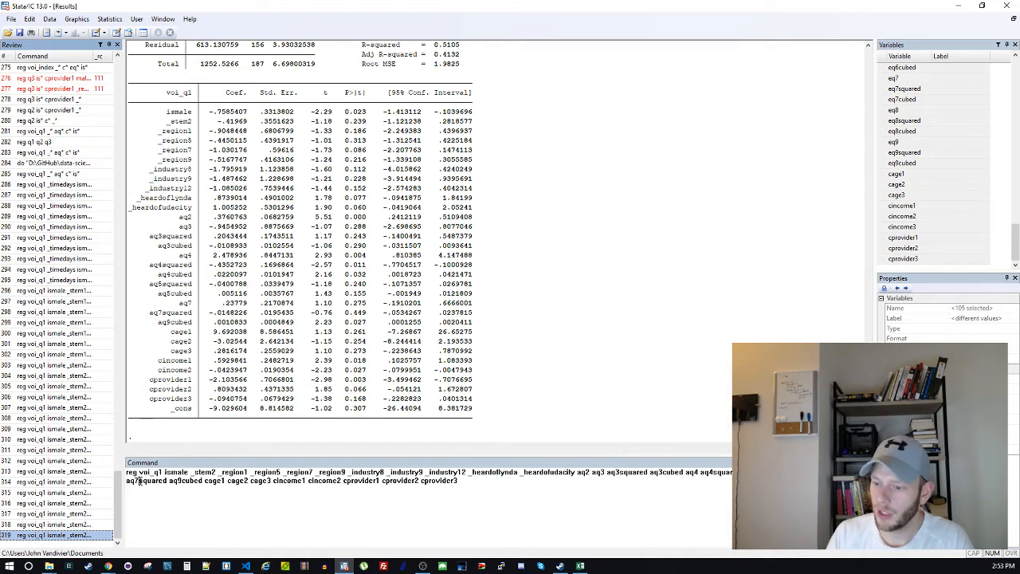
key(Return)
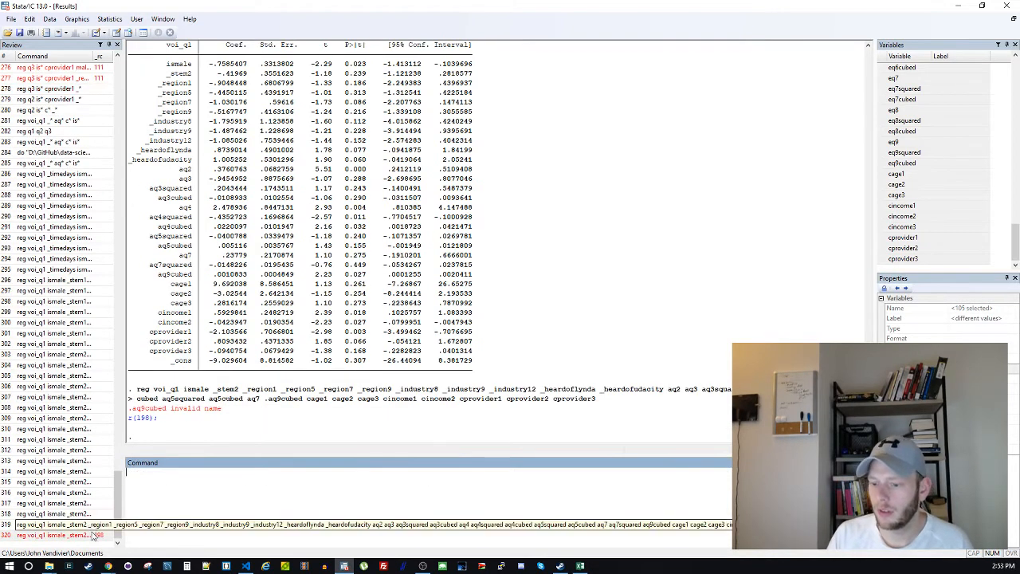
Delete the stray period before aq9cubed in the recalled regression command, rerun it, and check the adjusted R-squared
click(56, 535)
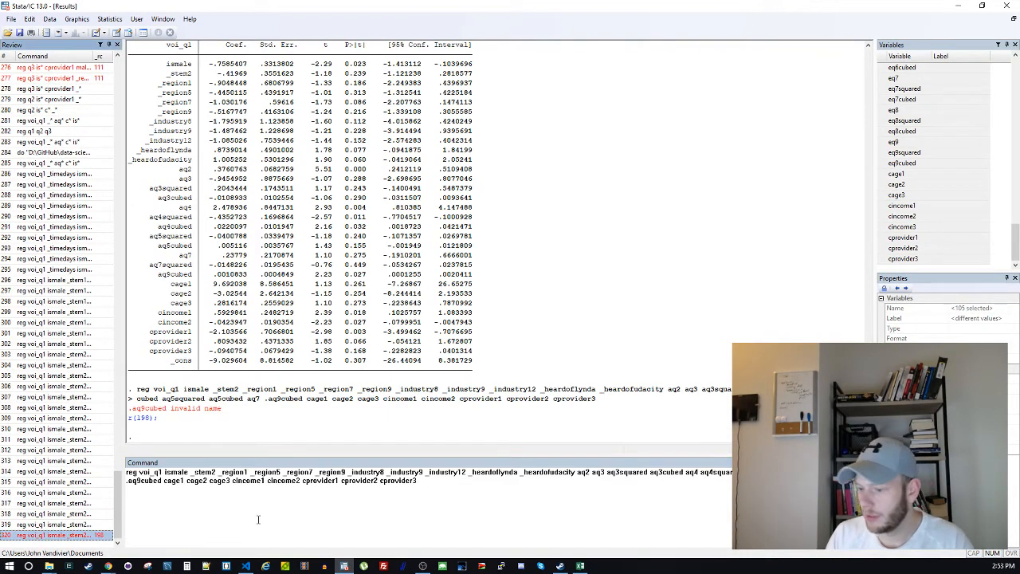
key(Delete)
key(Return)
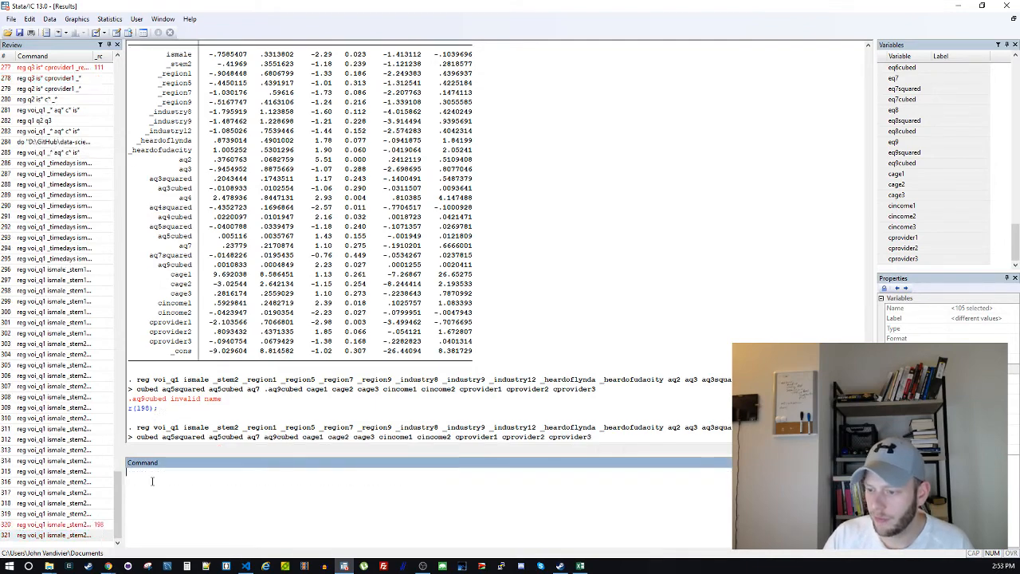
scroll(385, 177, up, 13)
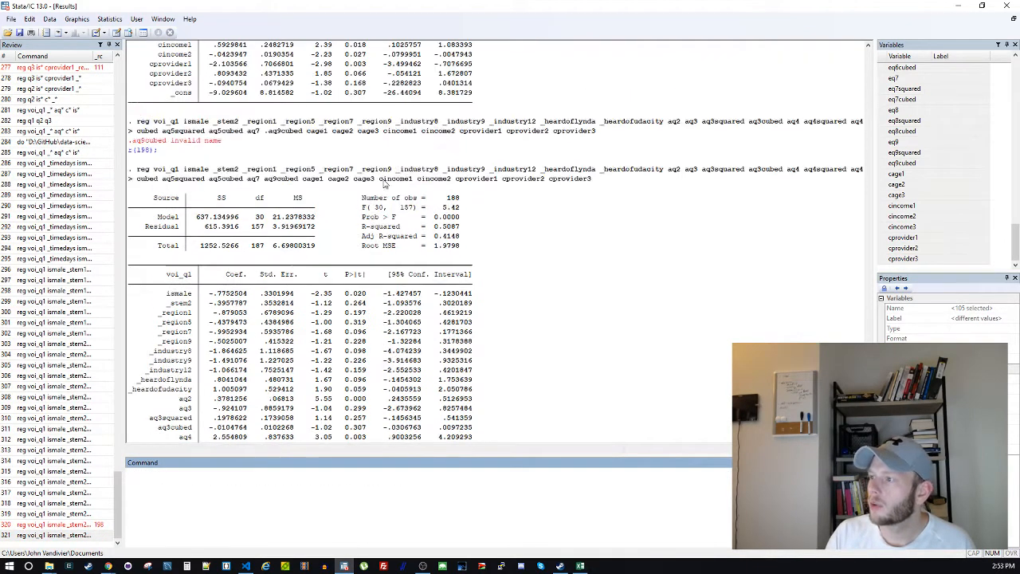
Compare the adjusted R-squared of the last two voi_q1 regressions and examine the P>|t| column of the latest coefficient table
scroll(431, 159, down, 12)
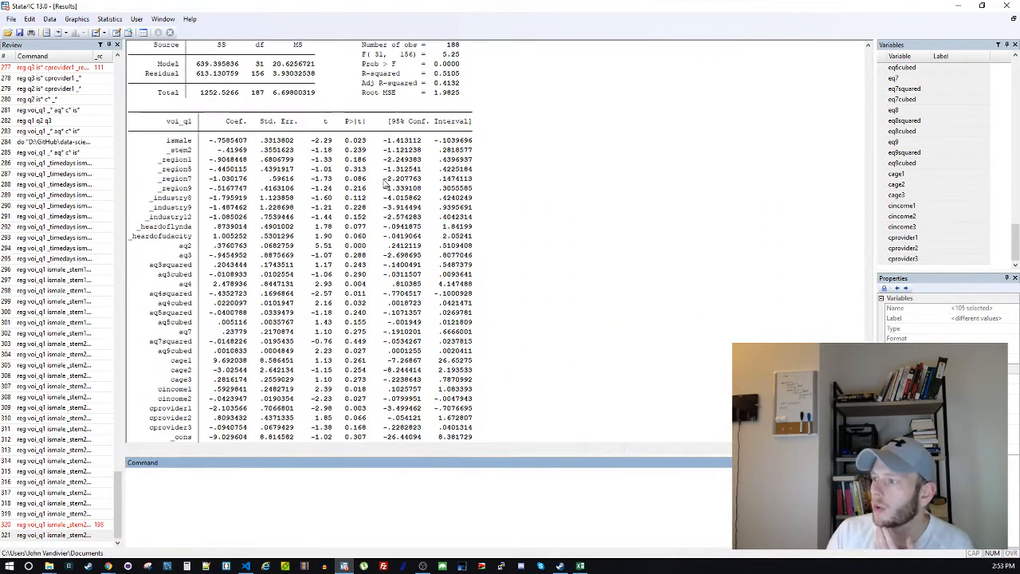
scroll(423, 200, up, 14)
scroll(413, 273, down, 12)
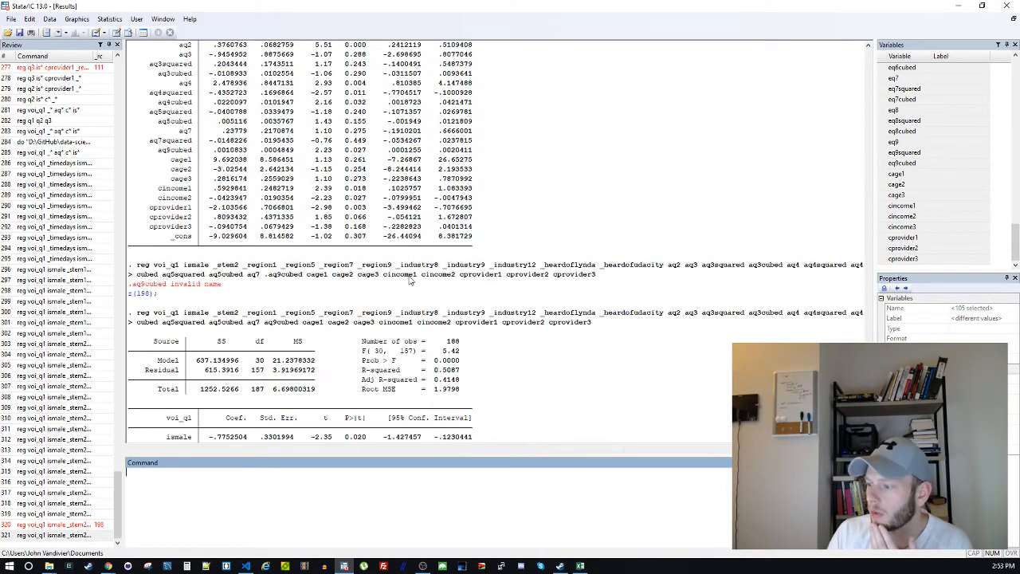
scroll(410, 283, down, 2)
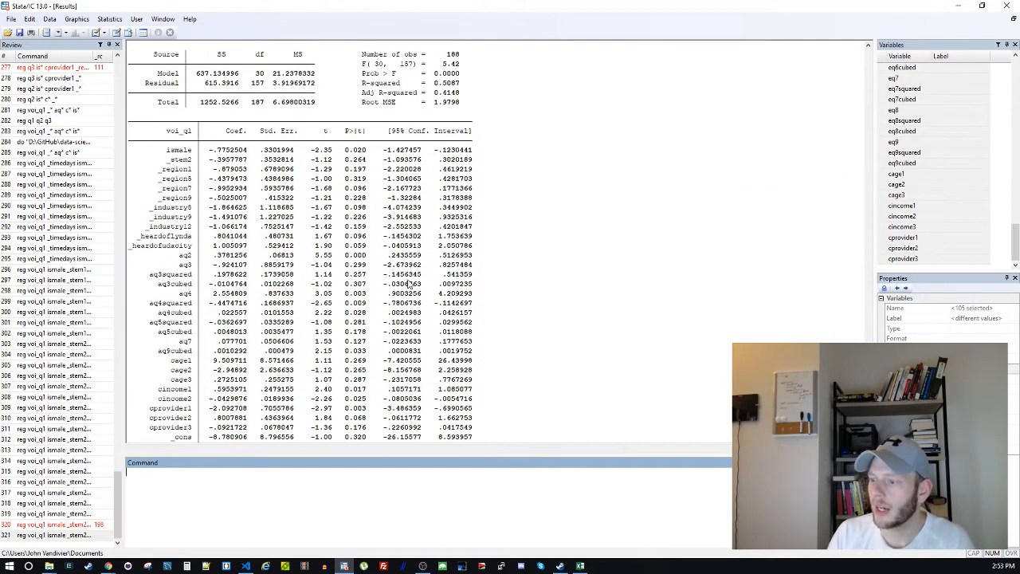
scroll(411, 283, down, 2)
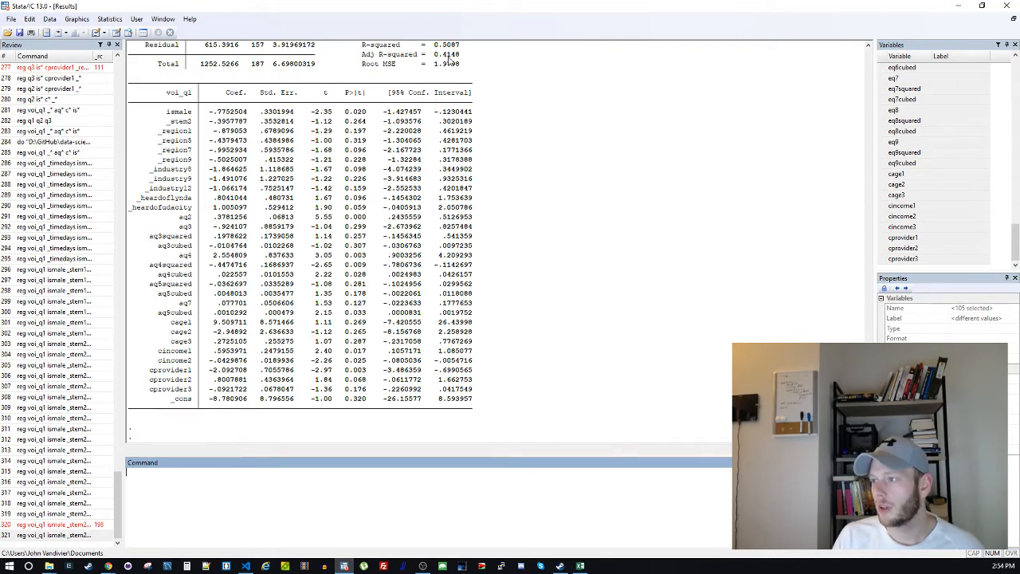
drag(443, 55, 463, 55)
click(411, 154)
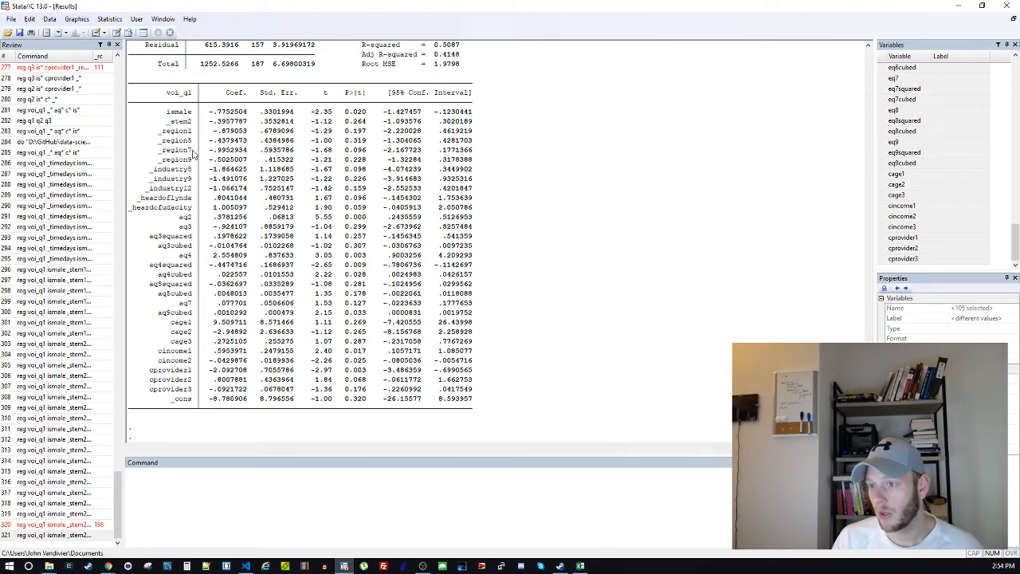
Remove _region5 from the latest voi_q1 regression command, rerun it, and check the adjusted R-squared
click(84, 534)
double_click(267, 472)
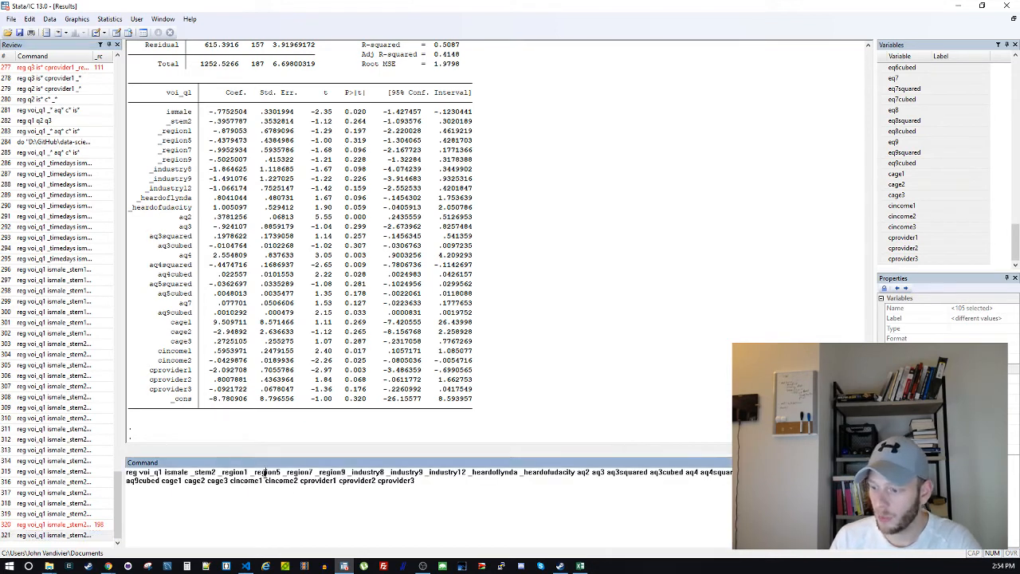
key(BackSpace)
key(Return)
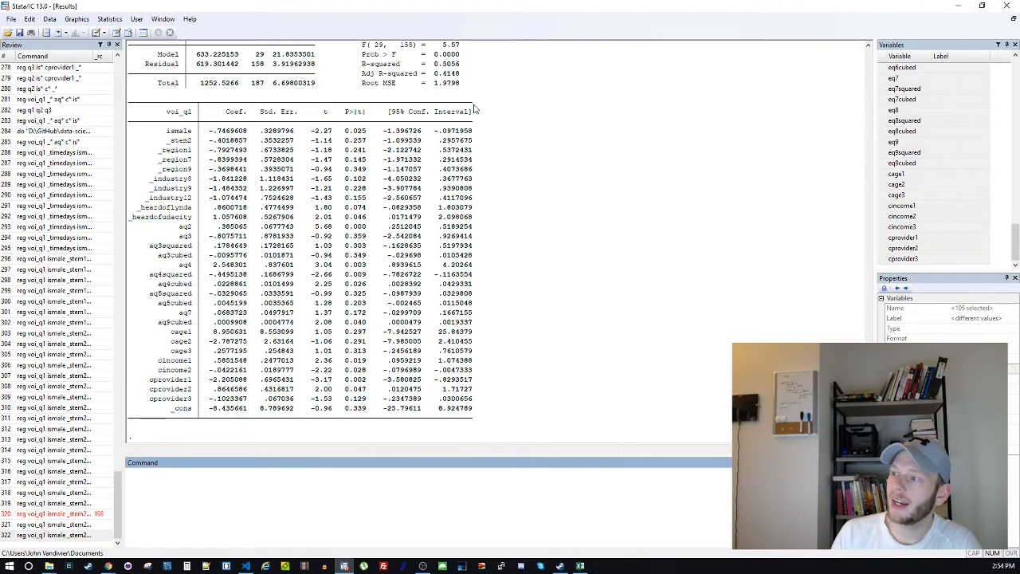
click(473, 107)
scroll(474, 108, up, 2)
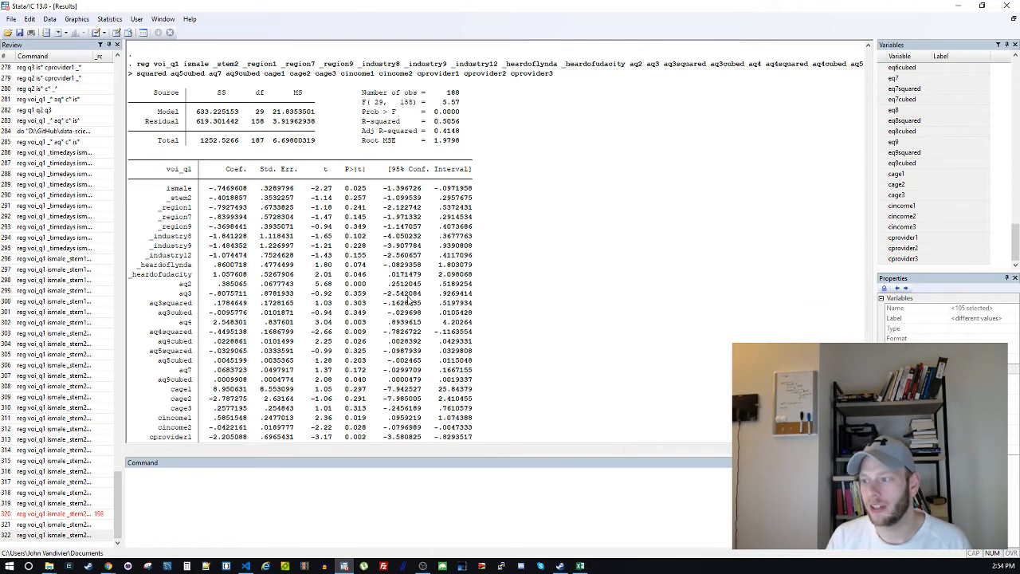
scroll(409, 299, up, 1)
scroll(397, 298, down, 2)
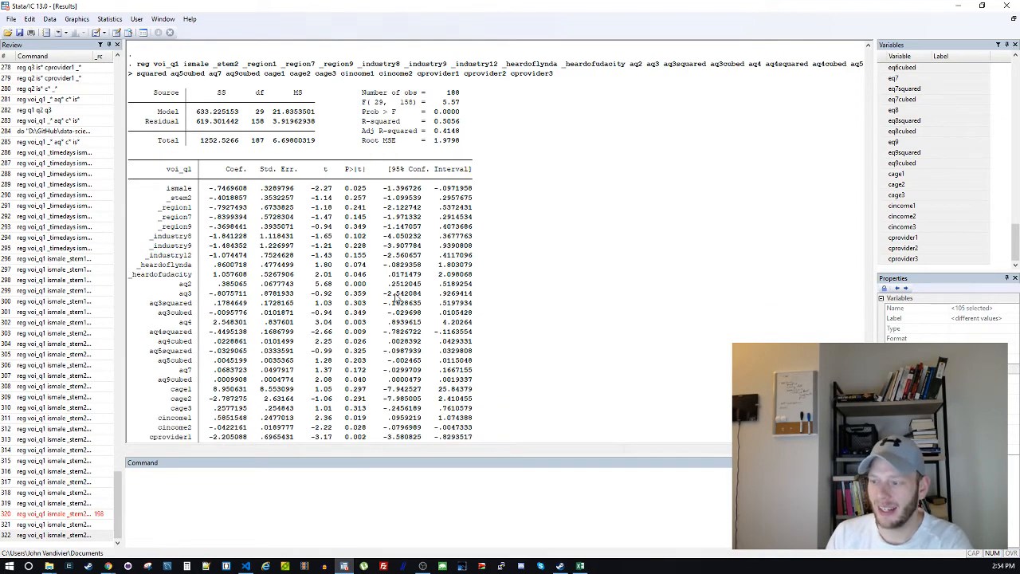
Recall the latest voi_q1 regression command, take aq3 out of its predictors, and run it again
click(56, 536)
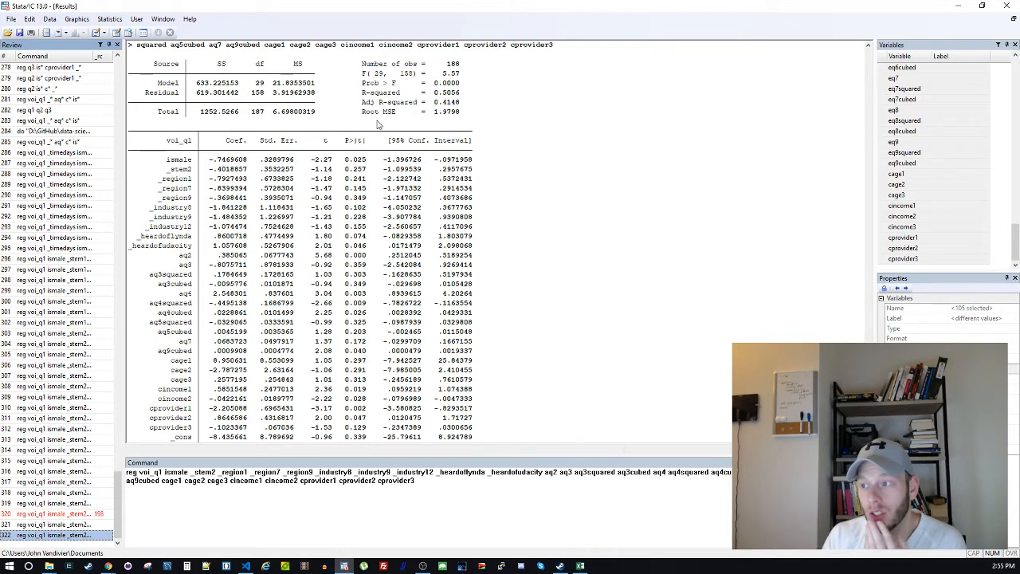
scroll(377, 126, down, 1)
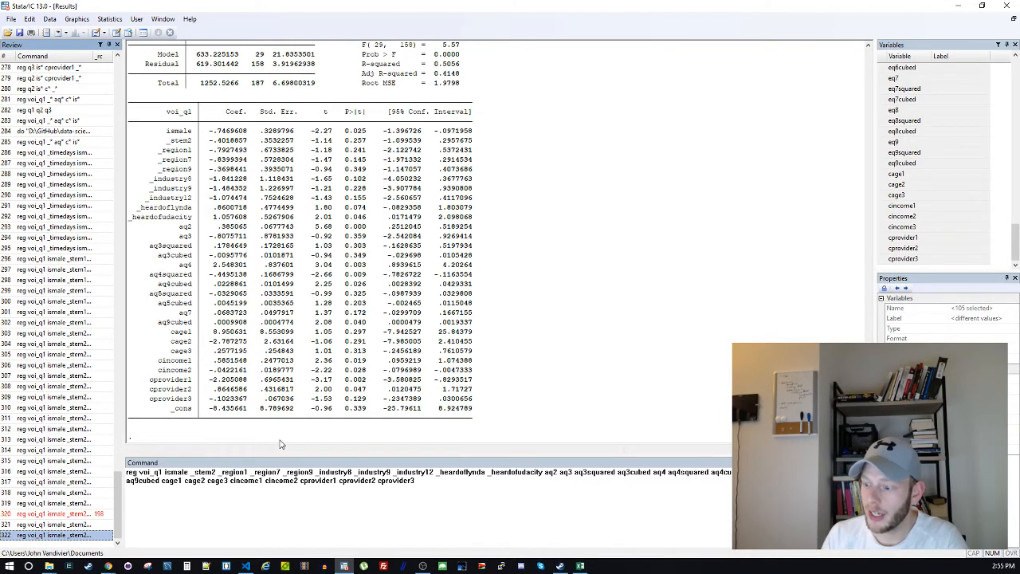
double_click(567, 472)
key(Delete)
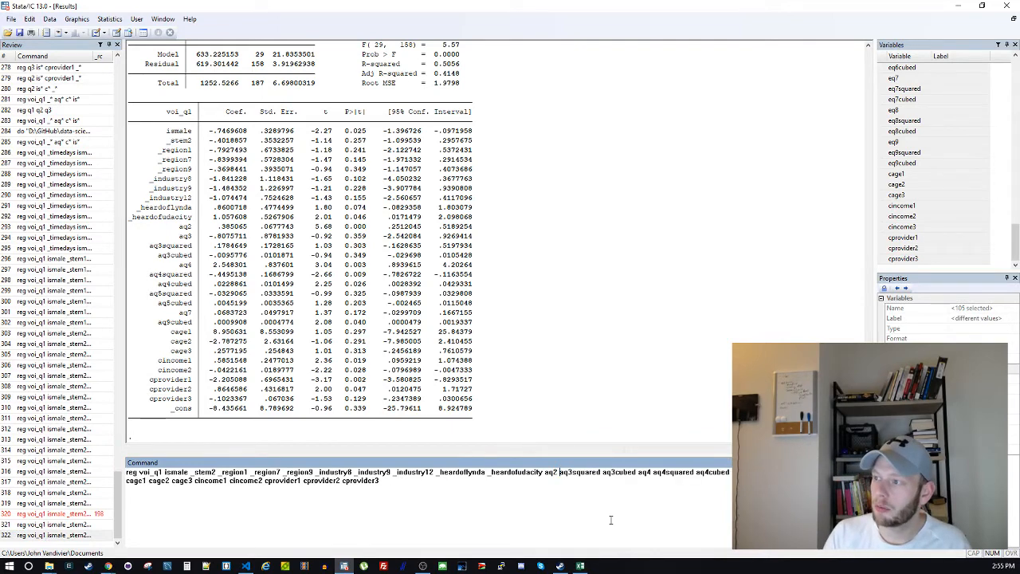
key(Return)
Compare the adjusted R-squared of the regressions with and without aq3, and examine the p-values of the remaining predictors
scroll(457, 166, up, 13)
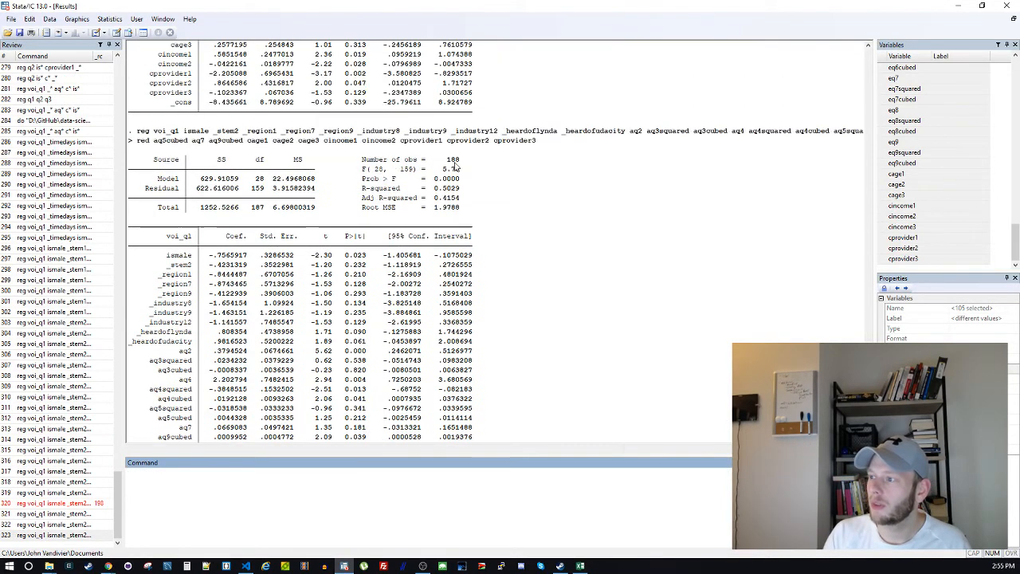
scroll(456, 166, down, 13)
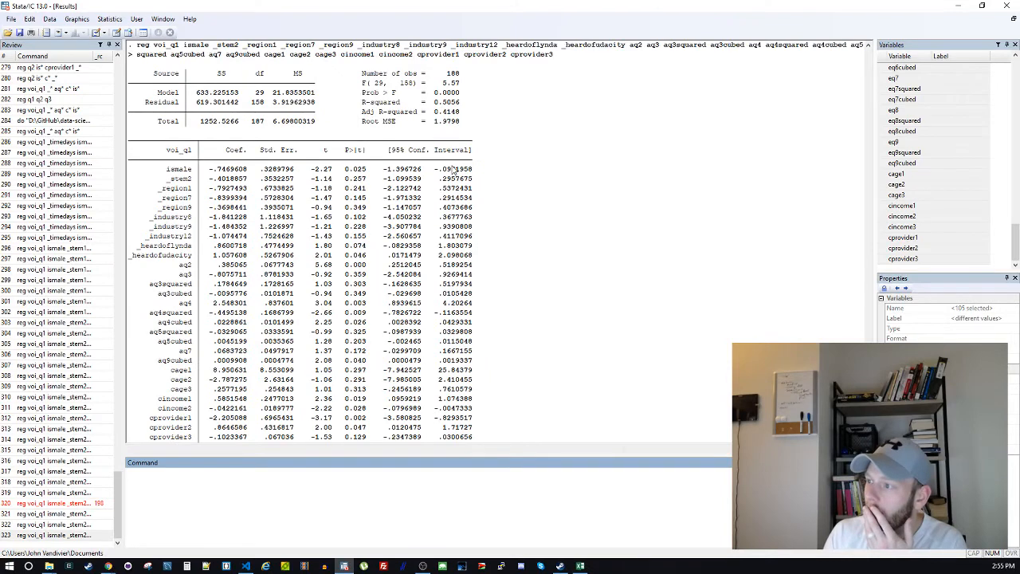
scroll(456, 166, up, 13)
scroll(453, 169, down, 2)
scroll(453, 171, down, 5)
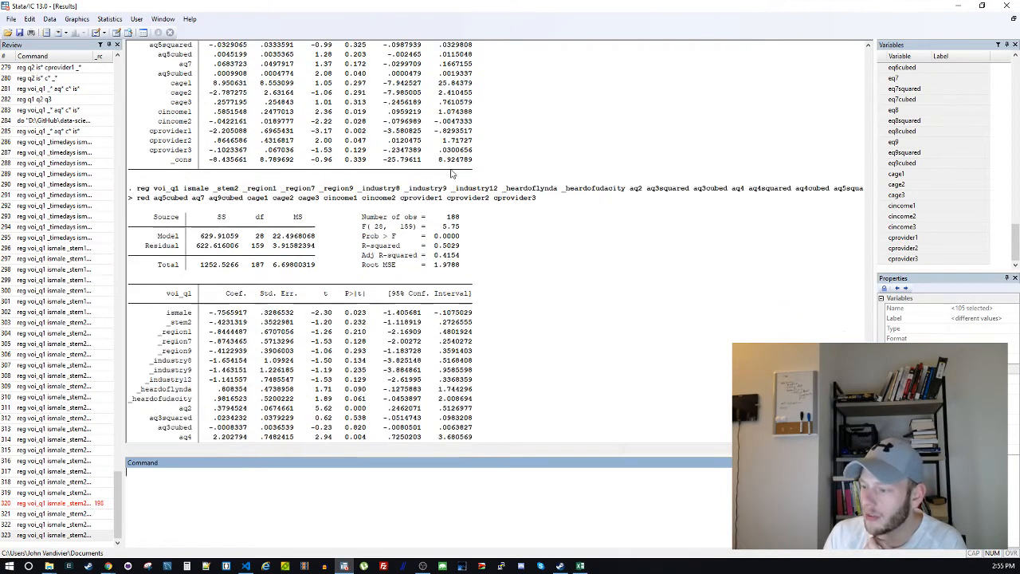
scroll(453, 174, down, 1)
scroll(452, 174, down, 2)
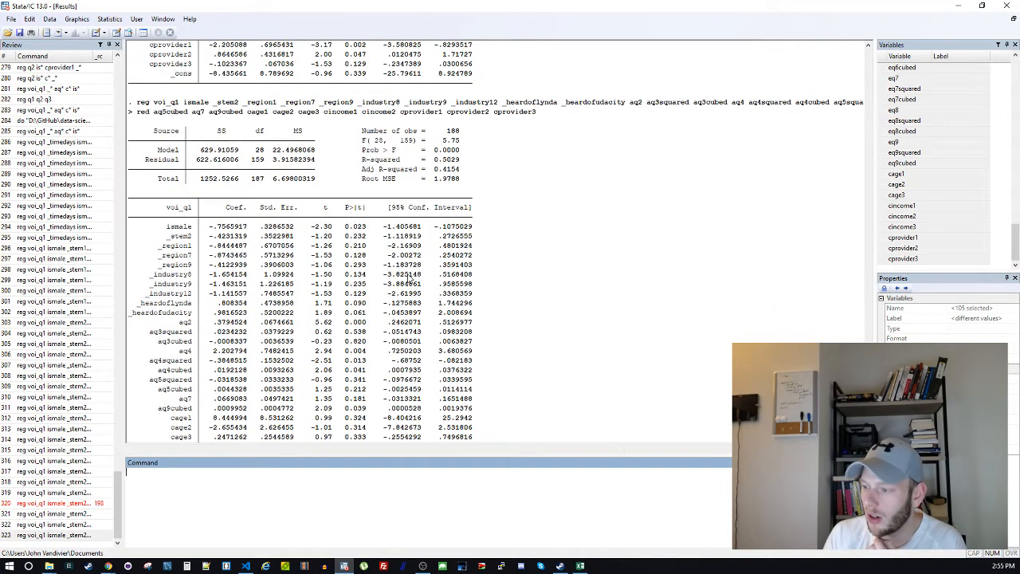
scroll(411, 276, down, 2)
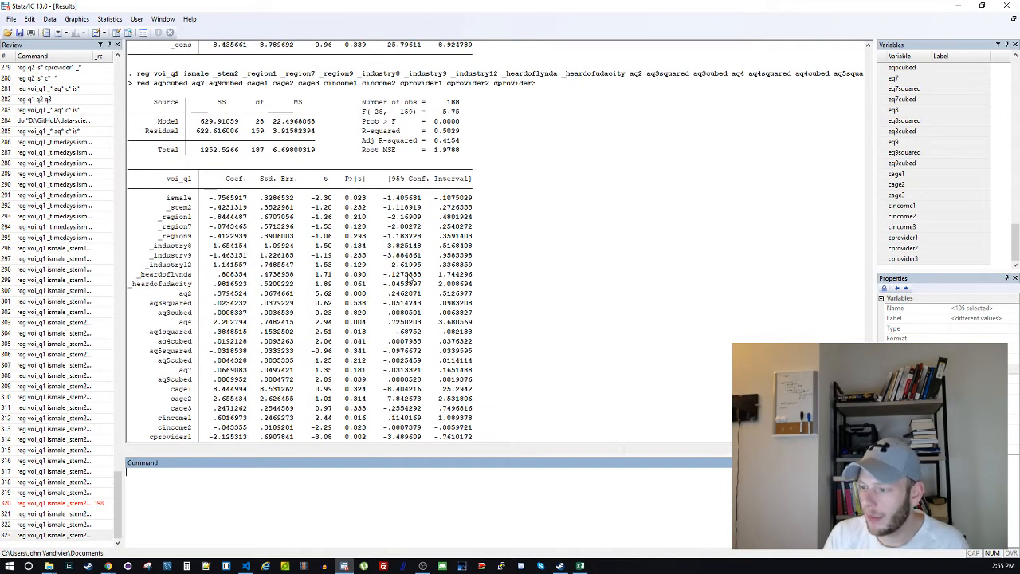
Recall the latest voi_q1 regression command, delete aq3cubed from its predictors, and rerun it
click(39, 537)
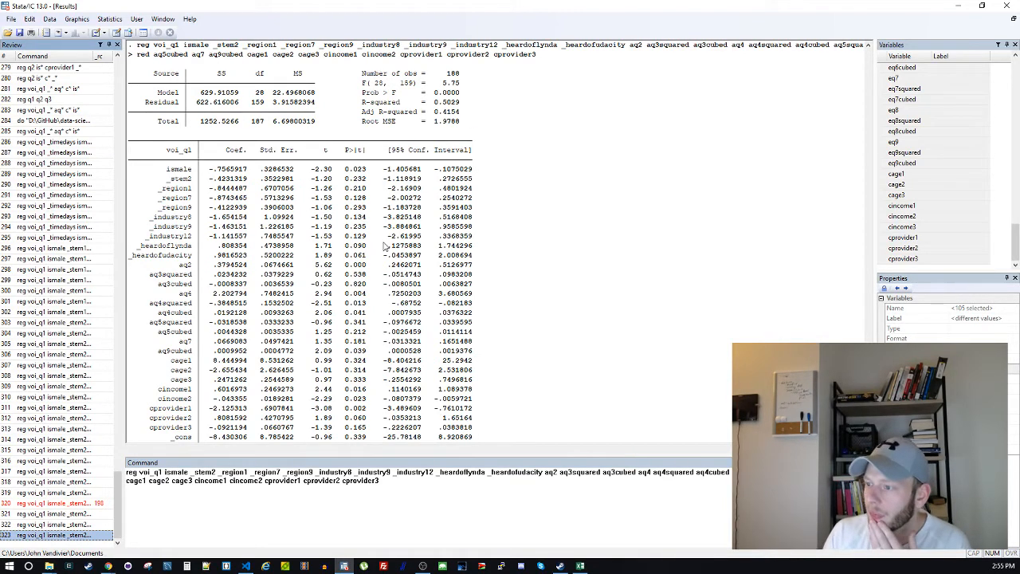
scroll(387, 249, down, 1)
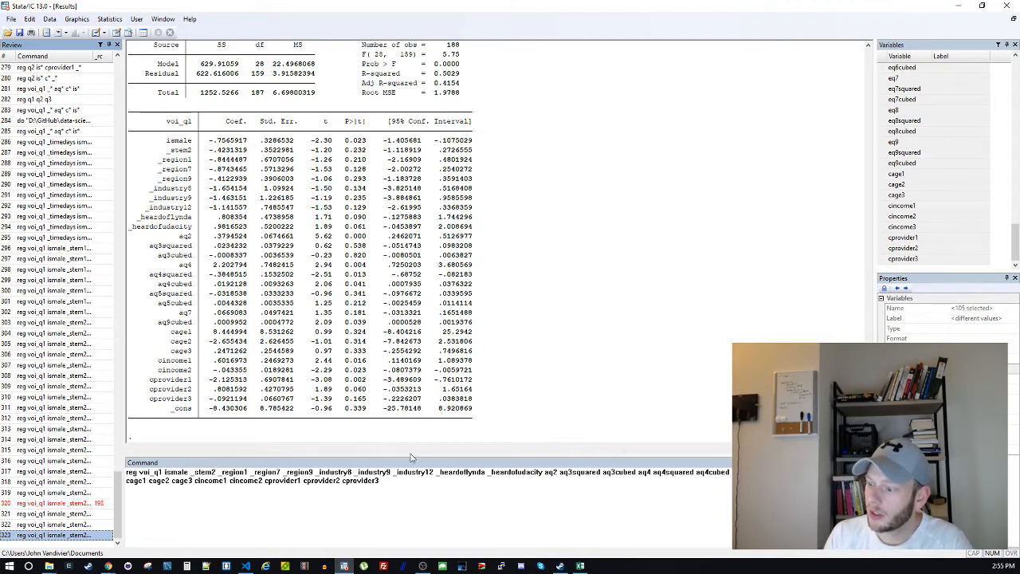
double_click(621, 471)
key(BackSpace)
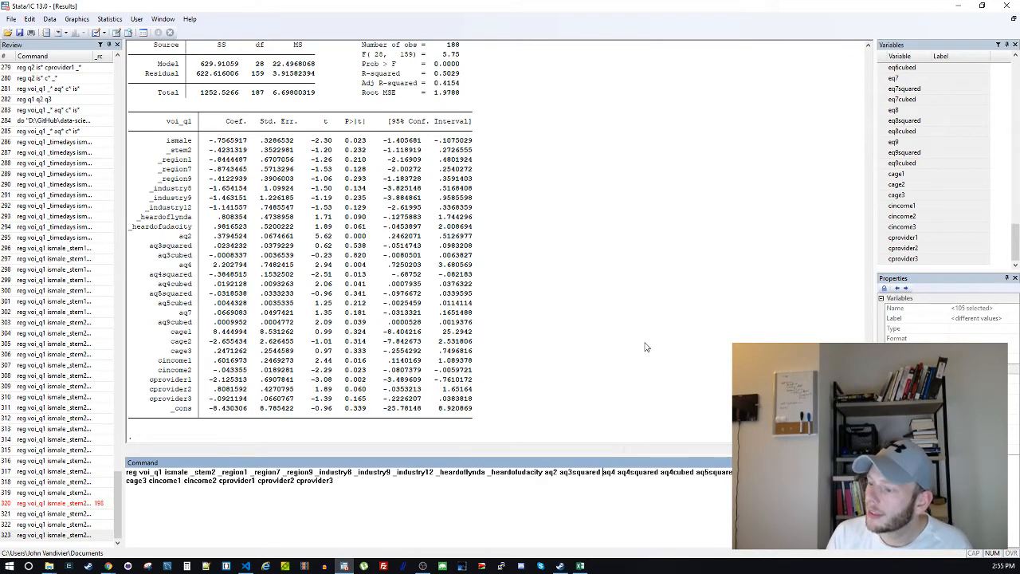
key(Return)
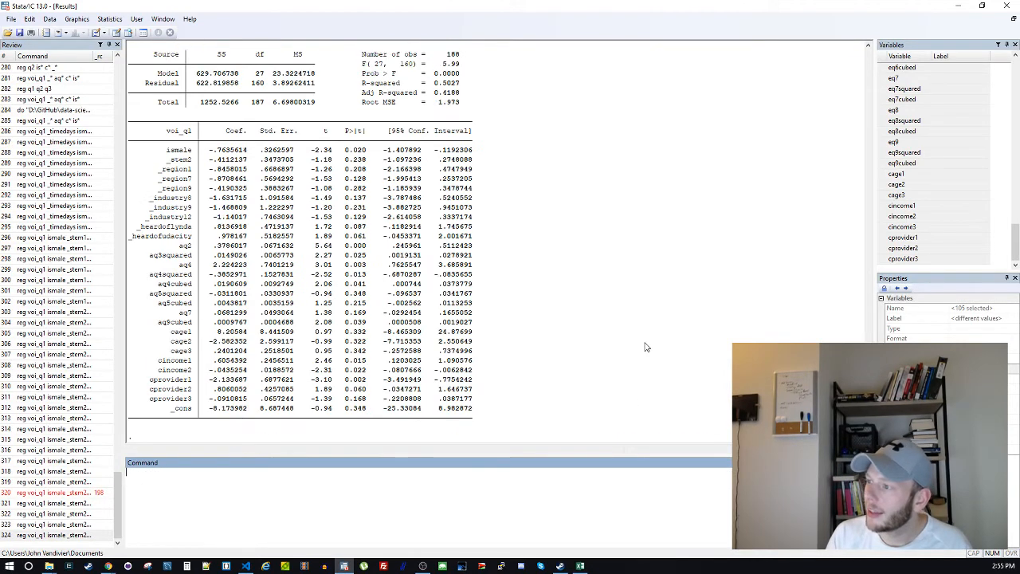
Drop aq5squared from the latest voi_q1 regression command and run the reduced model
click(57, 536)
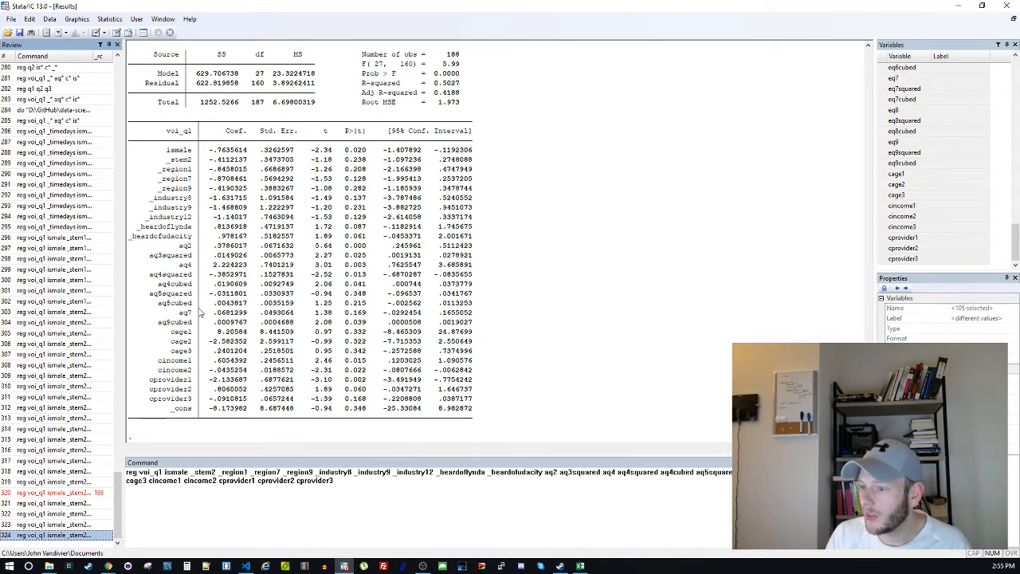
double_click(722, 473)
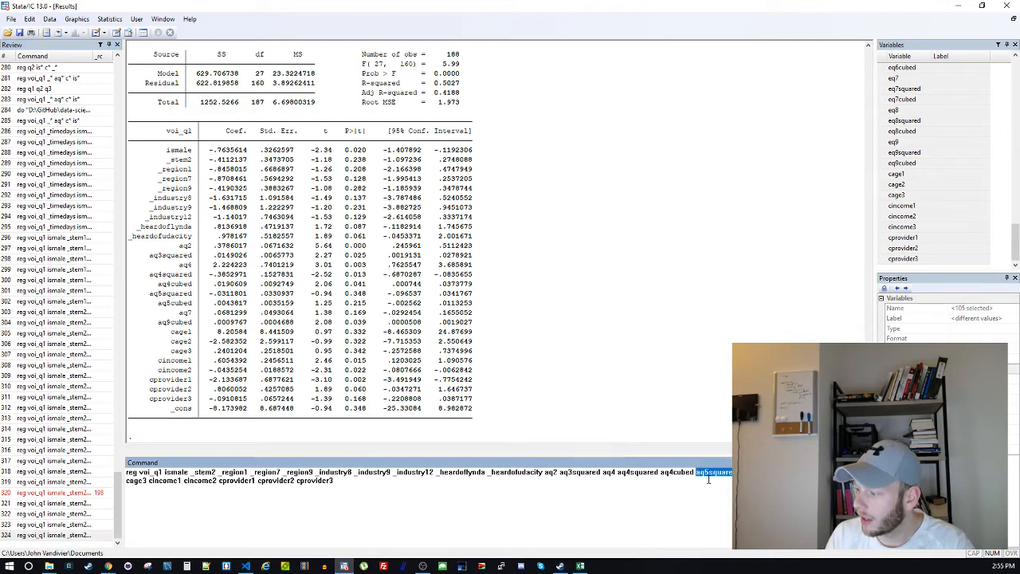
key(BackSpace)
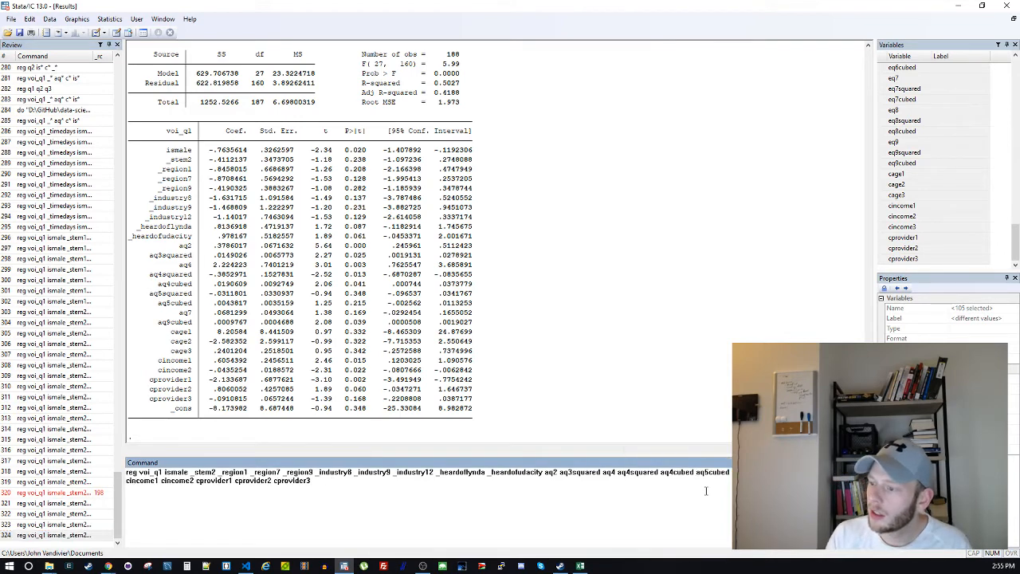
key(Return)
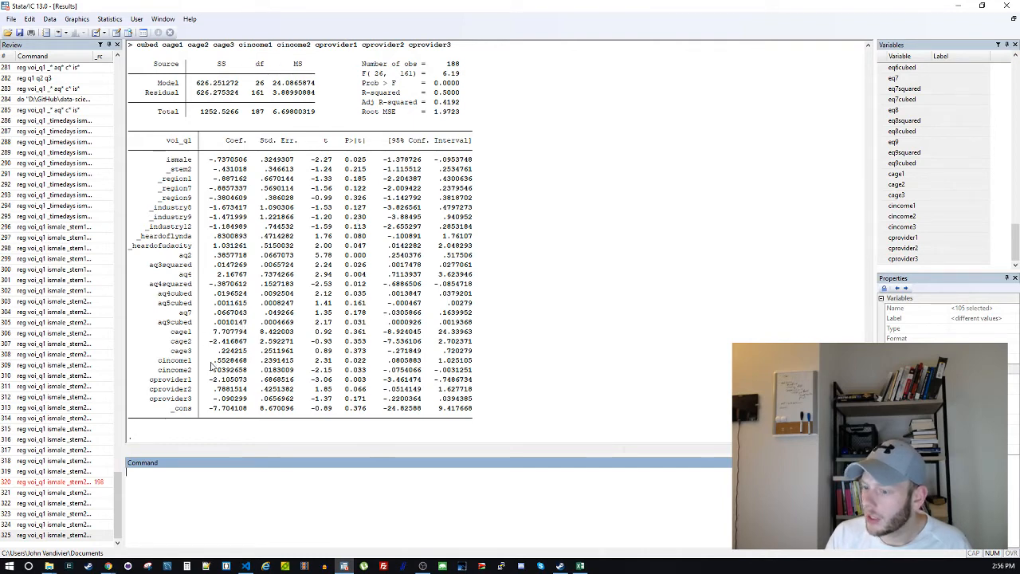
Recall the latest voi_q1 regression command, remove cage3 from its predictors, and rerun the model
click(68, 536)
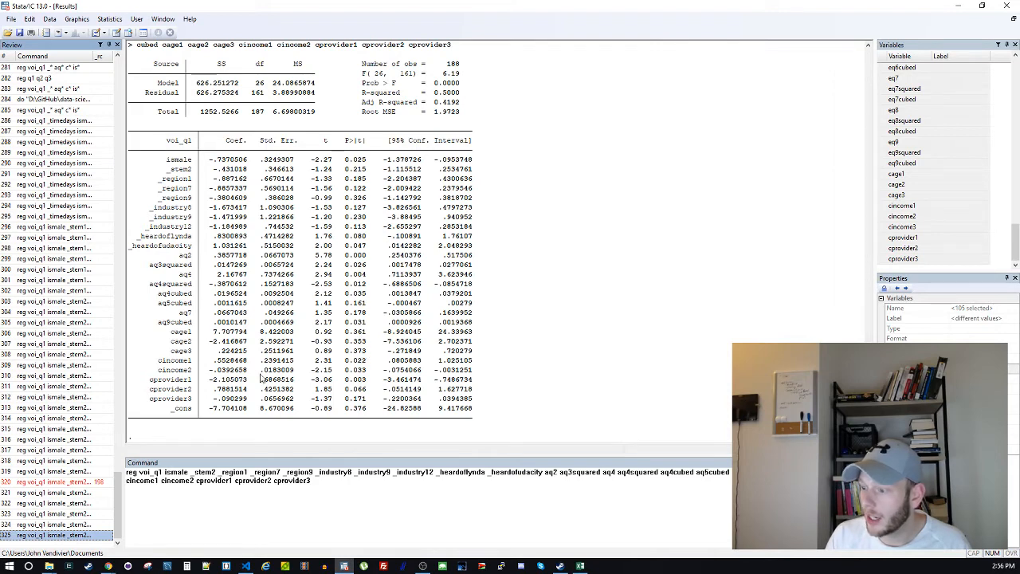
double_click(841, 472)
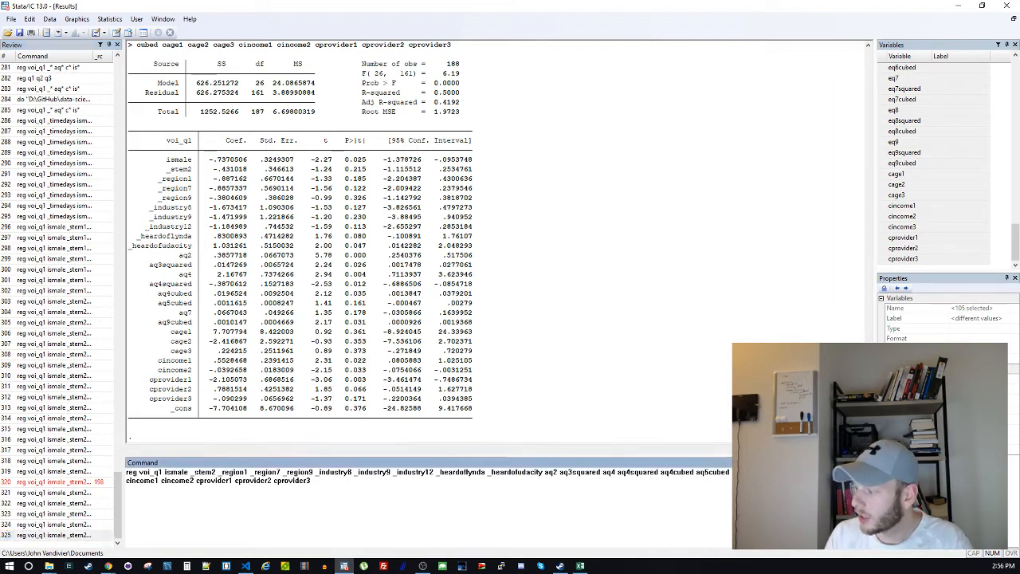
key(BackSpace)
key(ctrl+a)
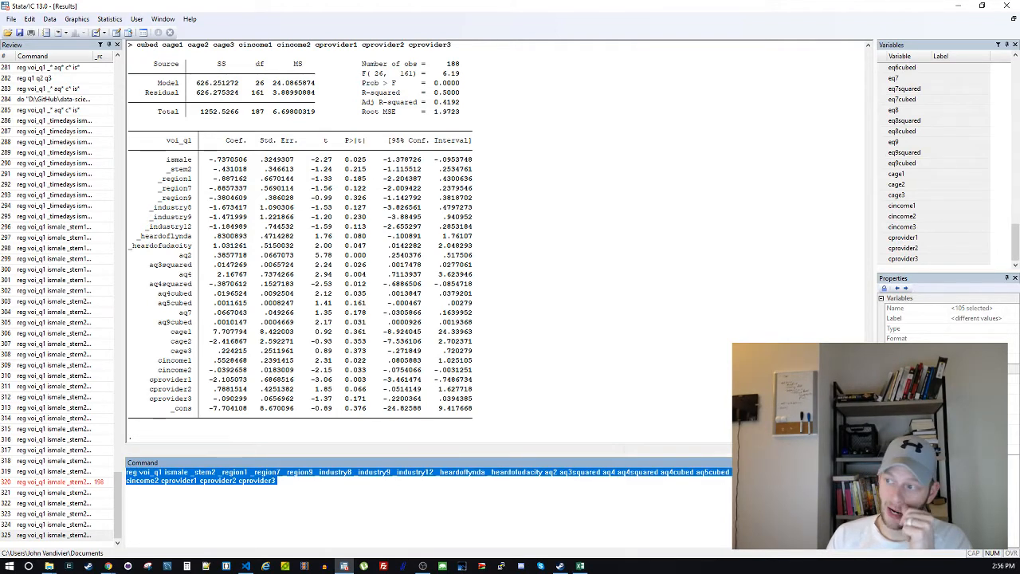
key(Return)
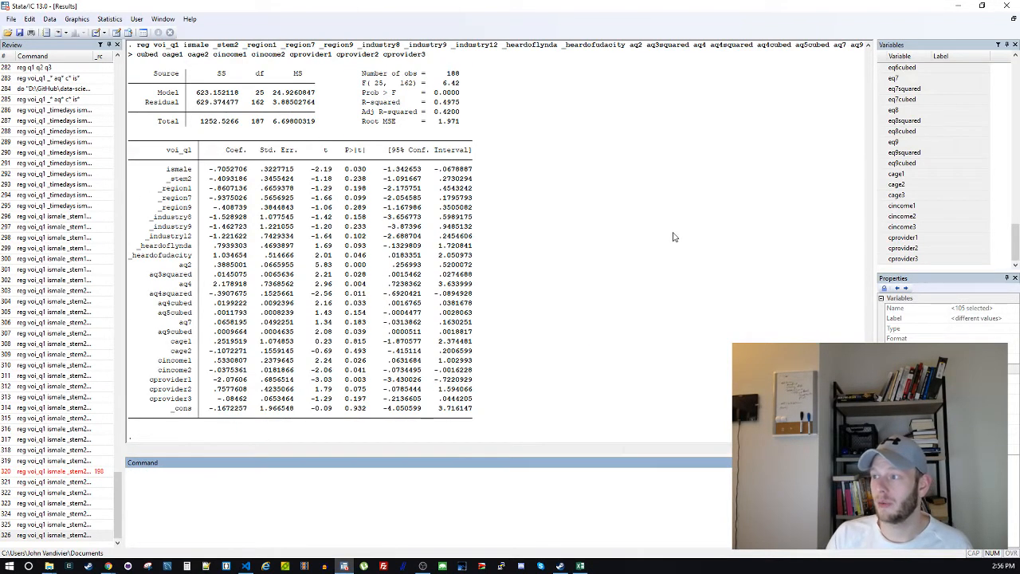
Compare the regressions with and without cage3, checking the adjusted R-squared and the p-values of cage1 and cage2
scroll(615, 255, up, 9)
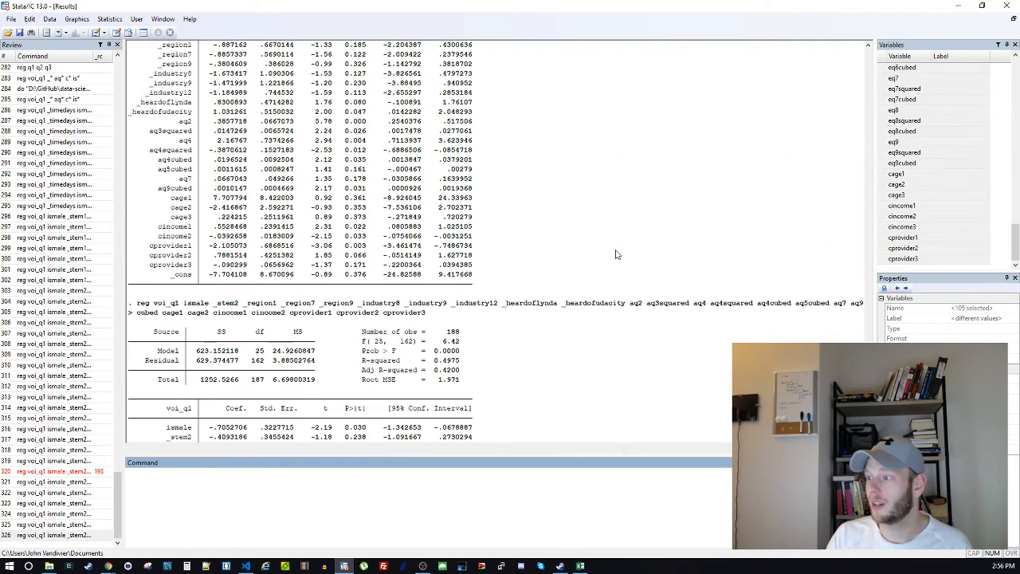
scroll(615, 254, down, 8)
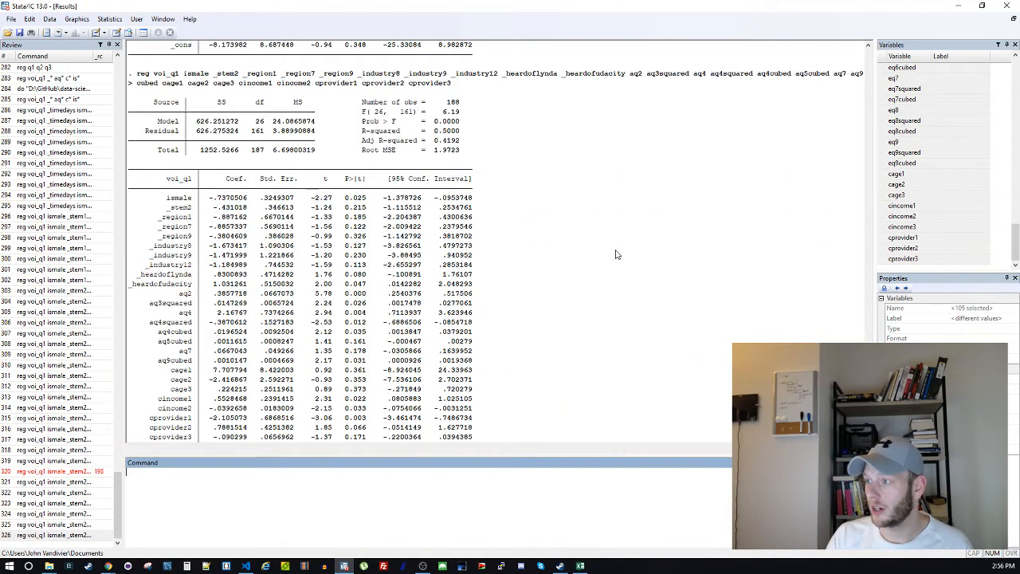
scroll(615, 254, up, 1)
scroll(615, 255, down, 6)
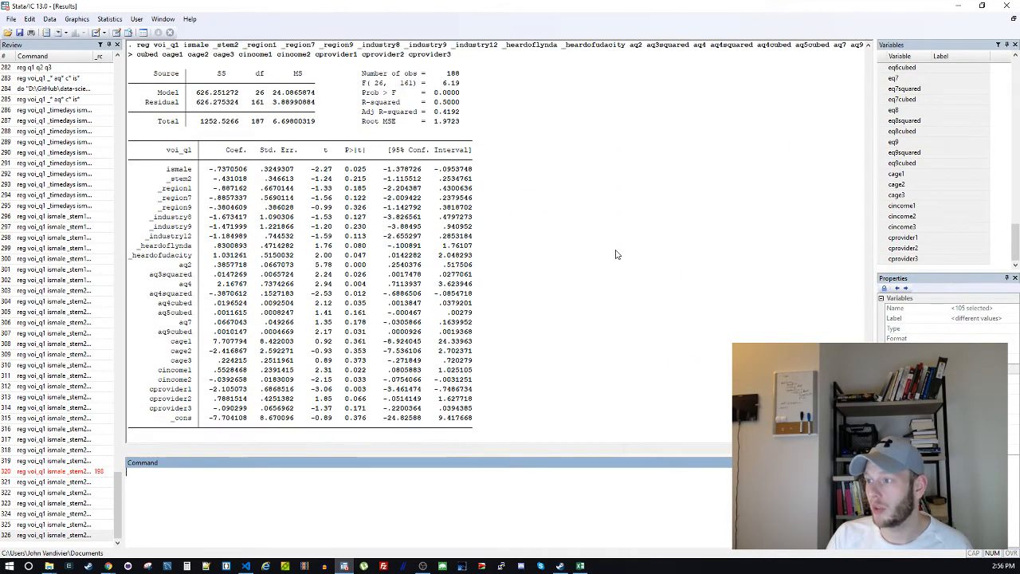
scroll(616, 254, up, 1)
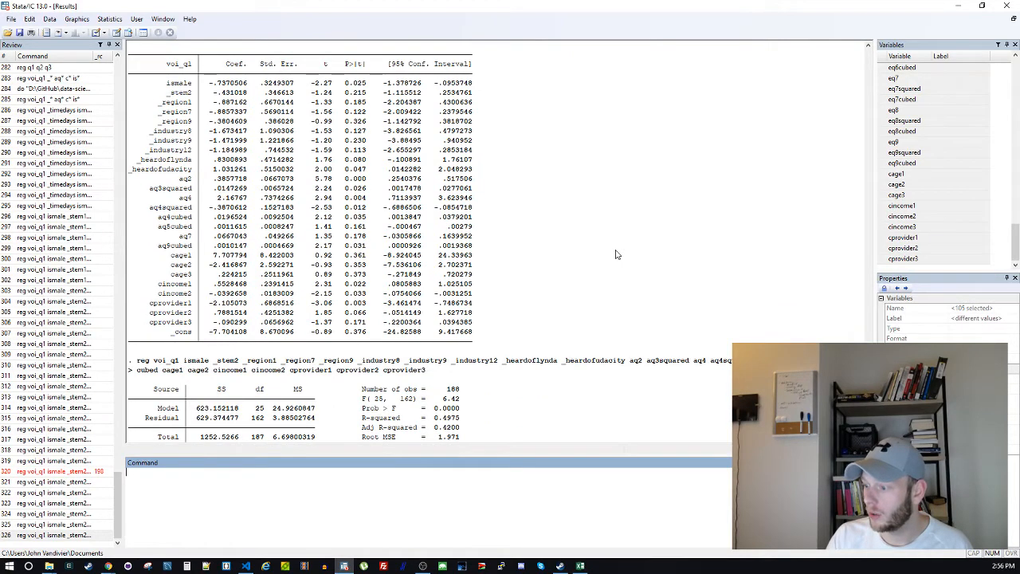
scroll(616, 255, up, 3)
scroll(616, 254, down, 9)
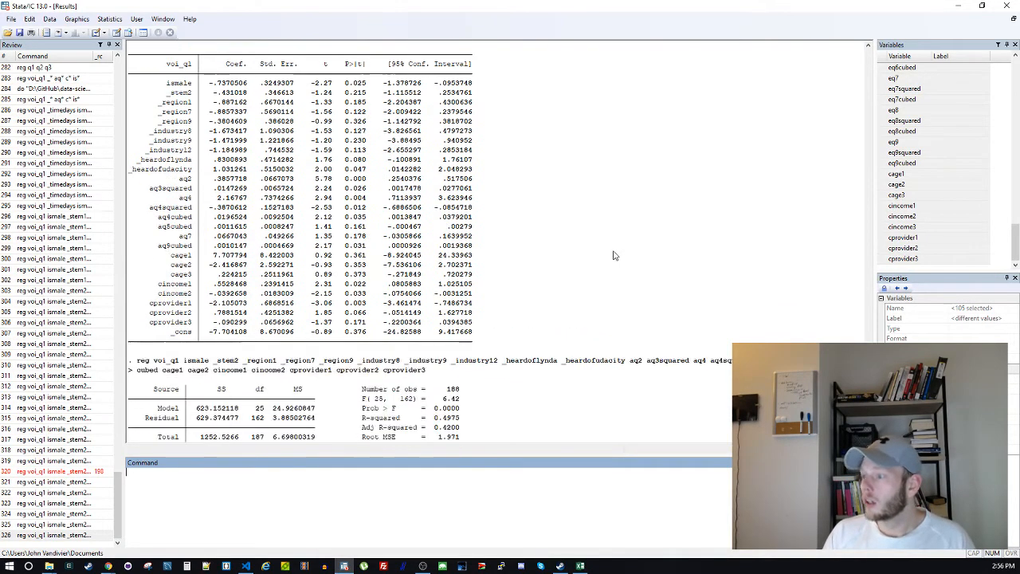
scroll(599, 258, down, 5)
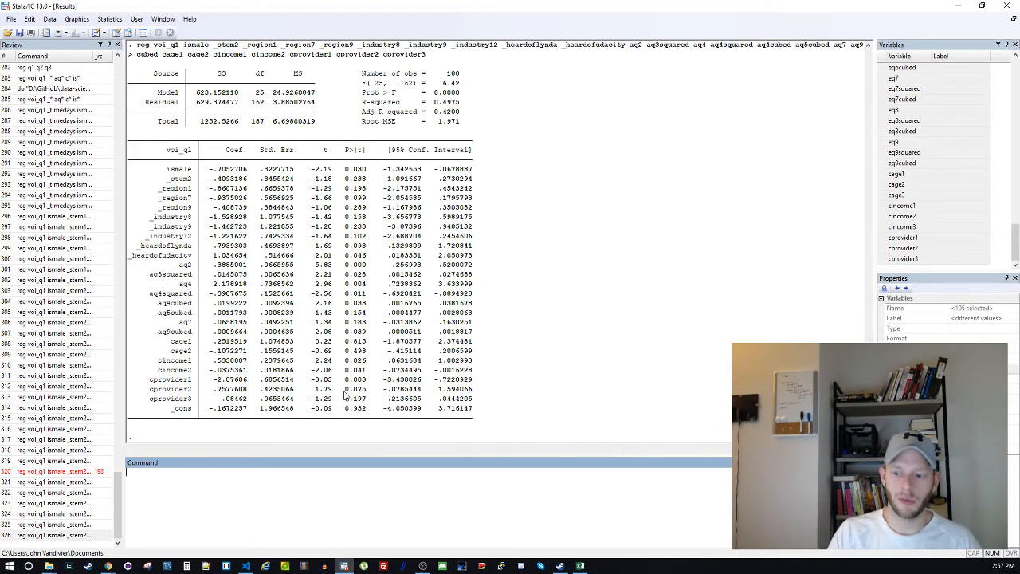
Recall the latest voi_q1 regression command, remove cage1 from its predictors, and rerun the model
click(56, 535)
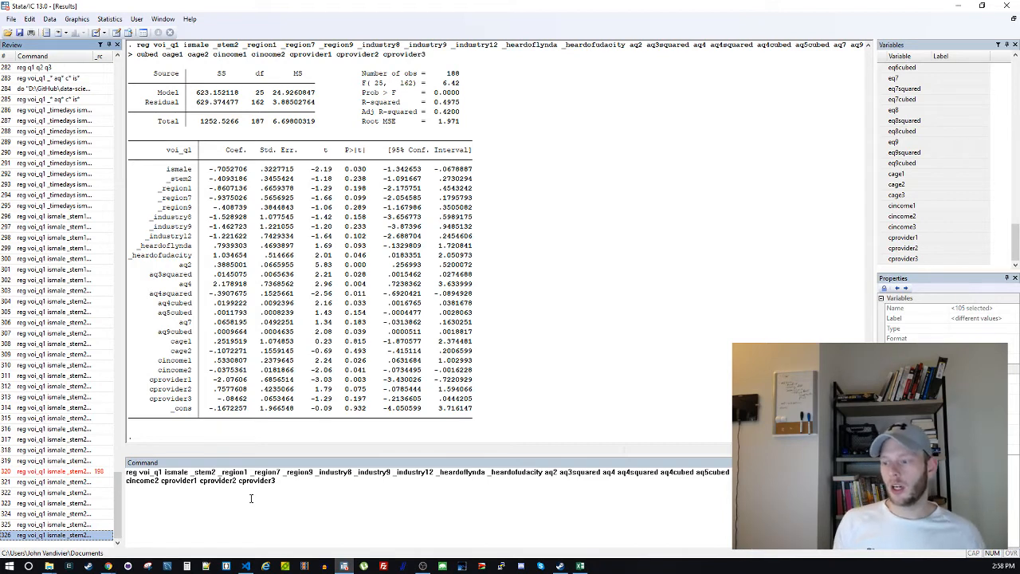
click(678, 472)
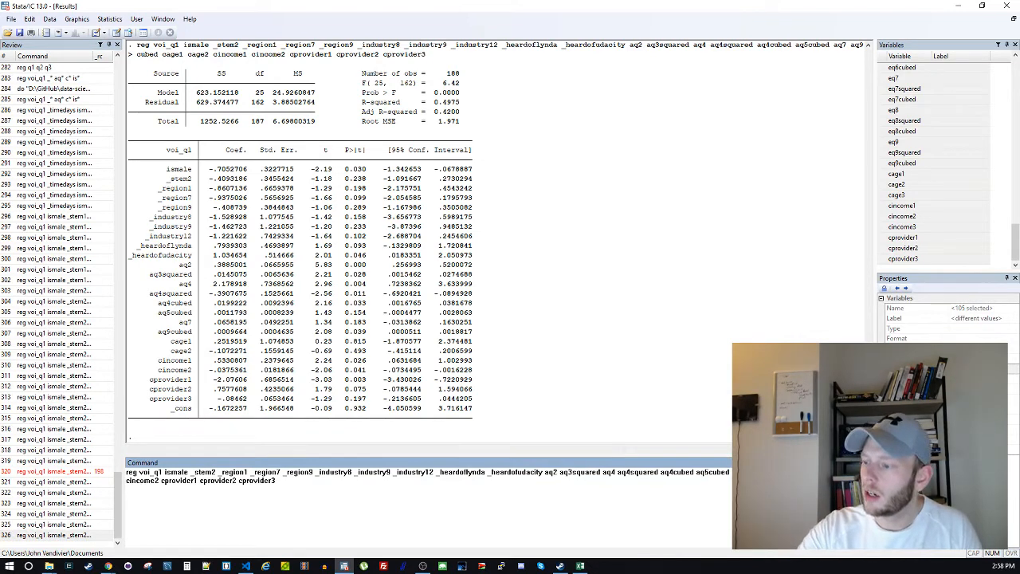
key(BackSpace)
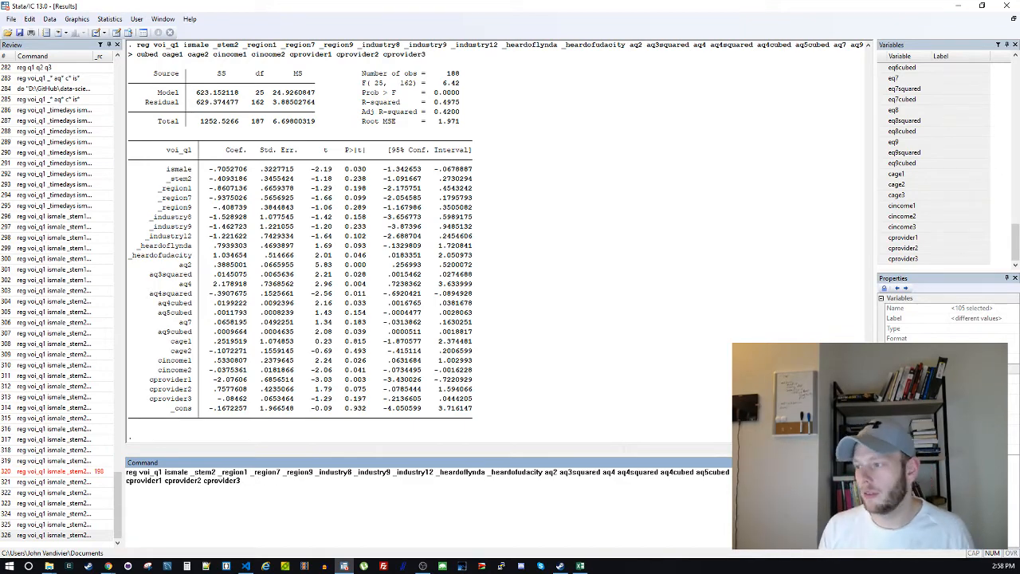
key(Return)
Compare the regressions with and without cage1, checking the adjusted R-squared and the p-values of cage2 and the remaining predictors
scroll(592, 232, up, 5)
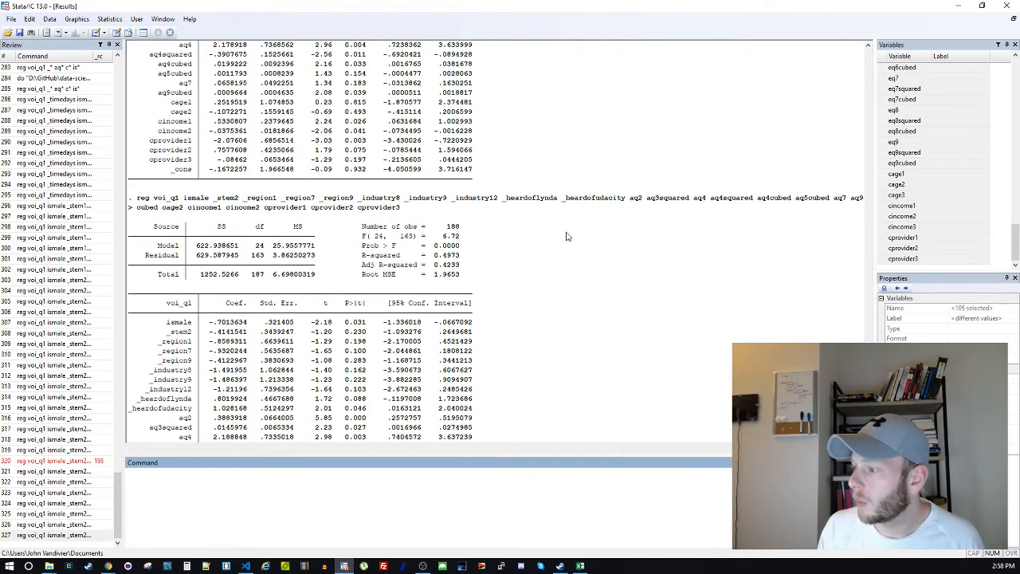
scroll(566, 236, up, 6)
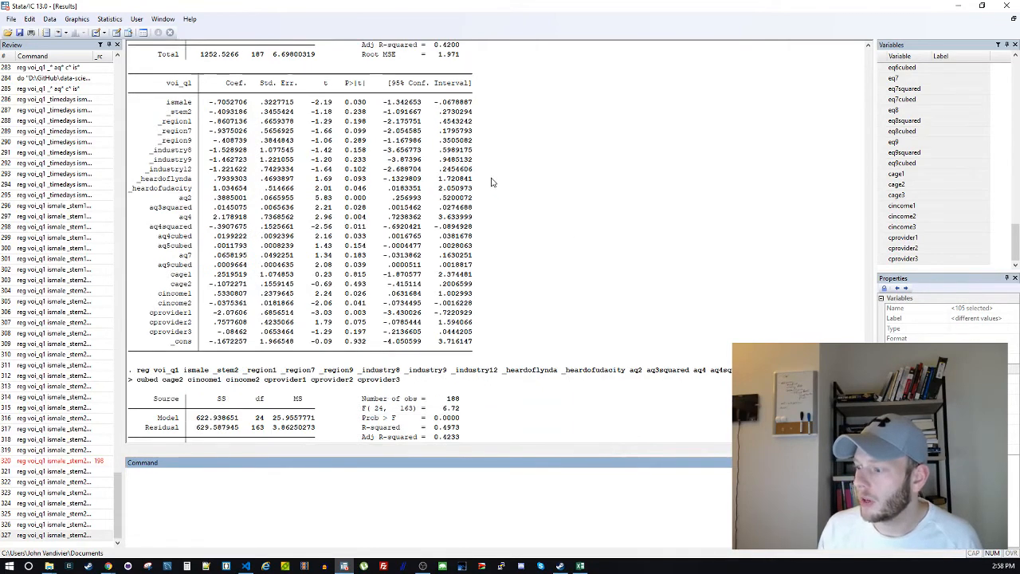
scroll(430, 378, down, 3)
scroll(430, 377, down, 6)
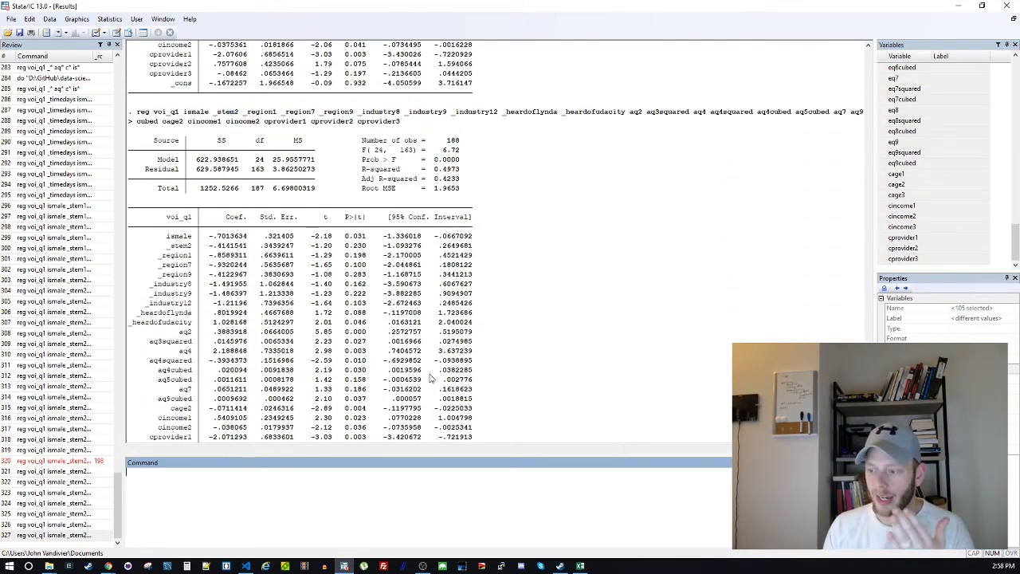
scroll(430, 378, down, 2)
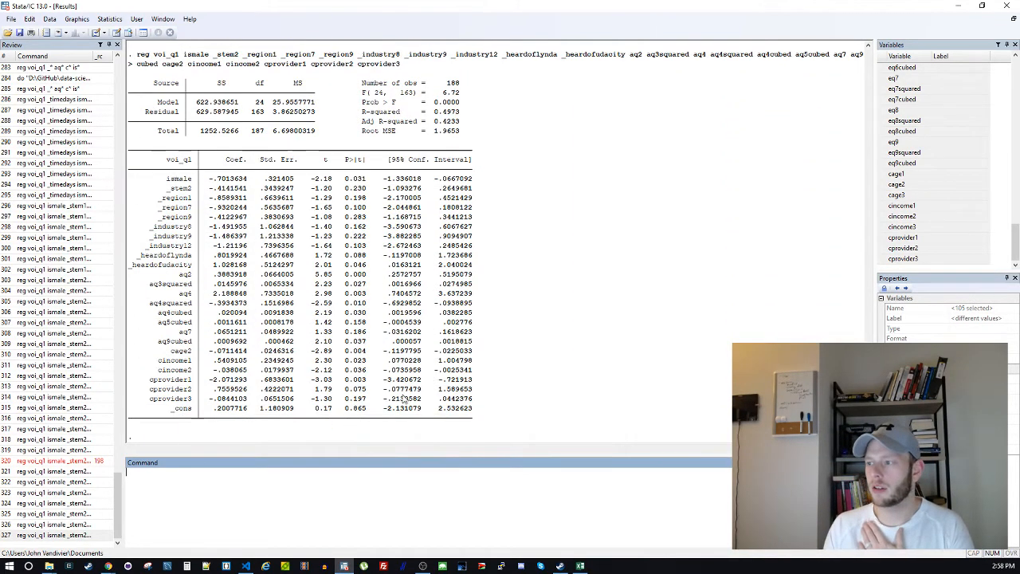
scroll(378, 382, up, 12)
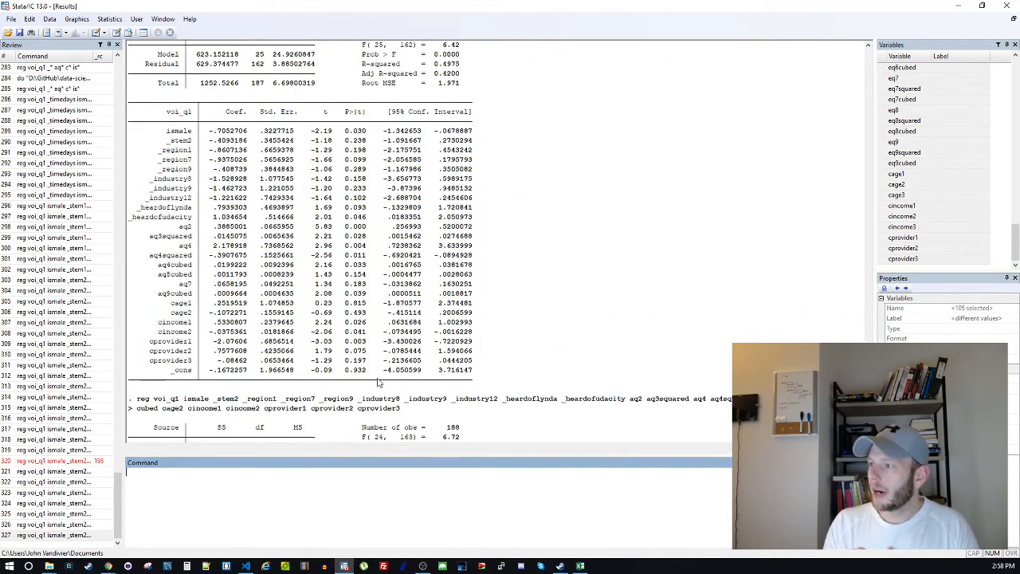
scroll(379, 382, down, 4)
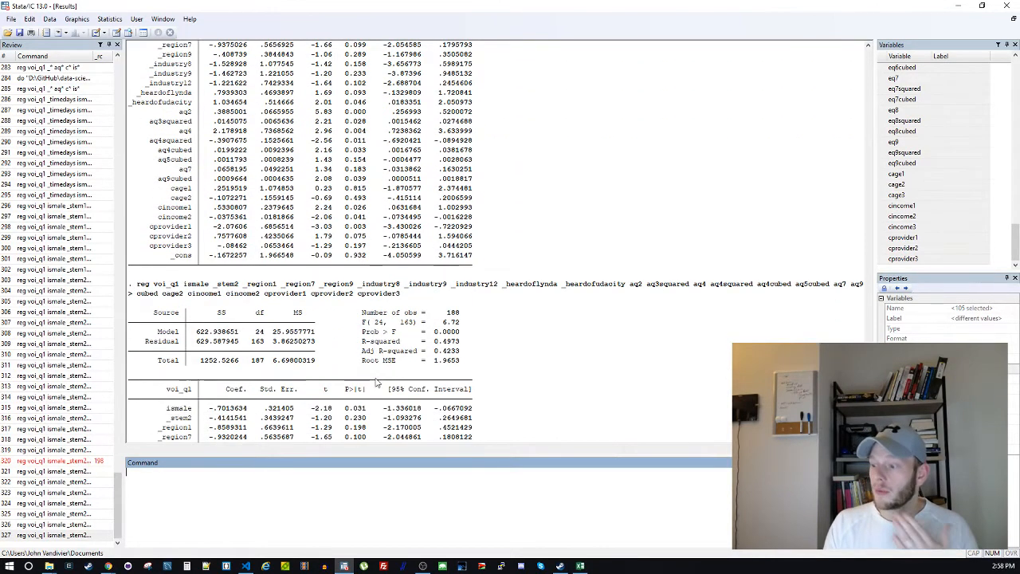
scroll(379, 382, down, 5)
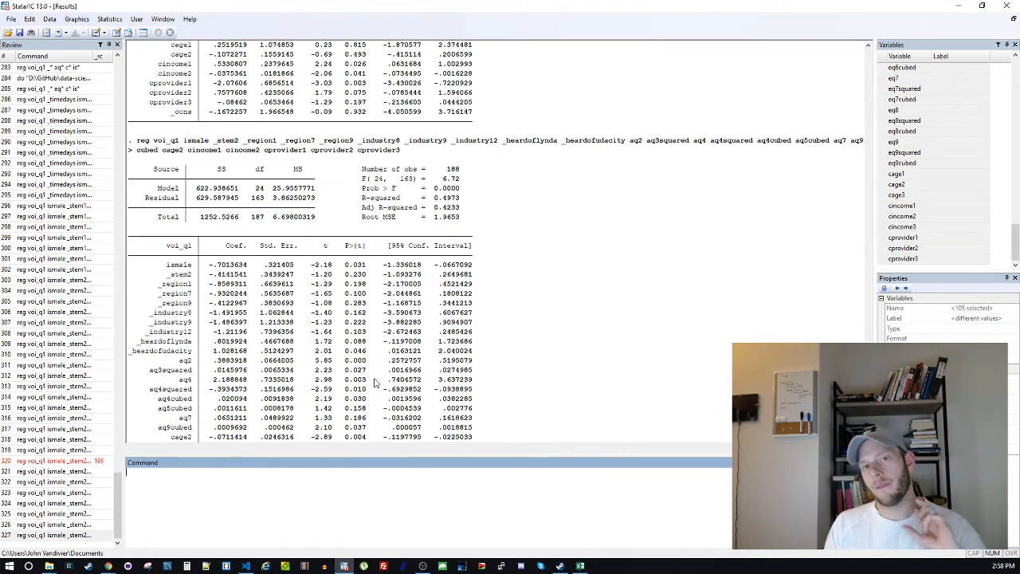
scroll(374, 383, down, 3)
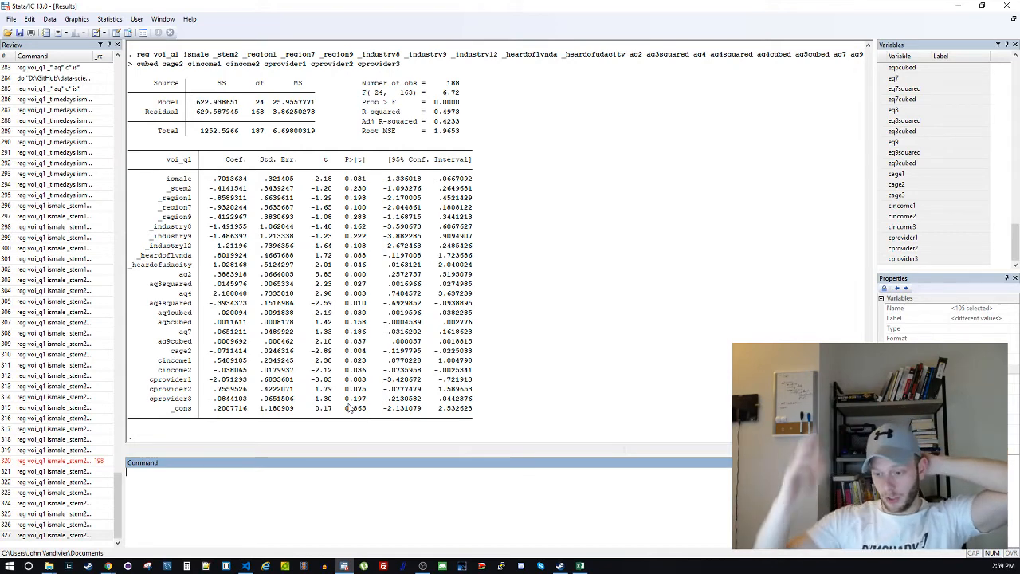
Drop _region9 from the latest voi_q1 regression command, run the reduced model, and compare its adjusted R-squared with the previous one
click(60, 535)
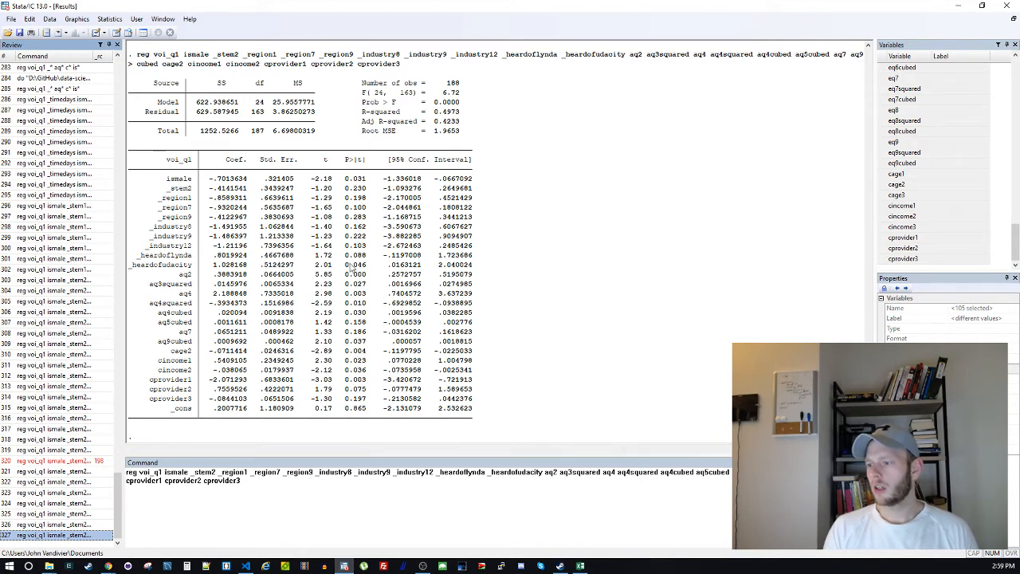
drag(183, 221, 360, 221)
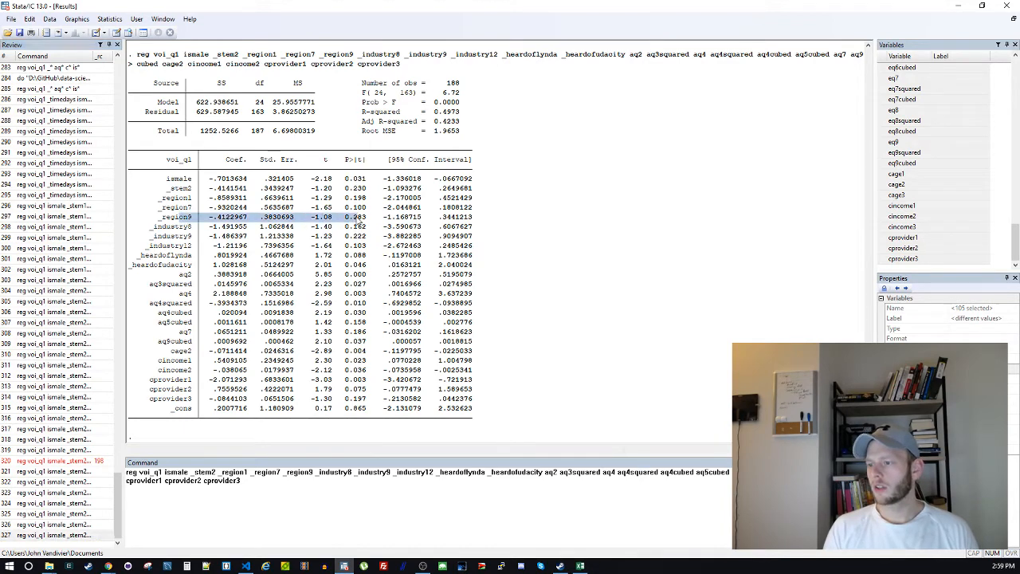
click(379, 472)
double_click(299, 472)
key(BackSpace)
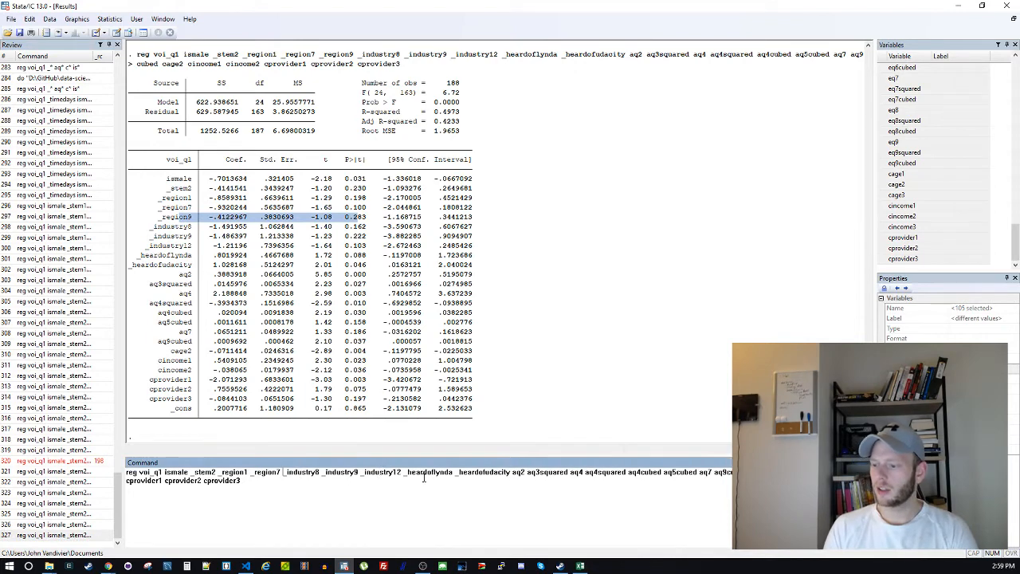
key(Return)
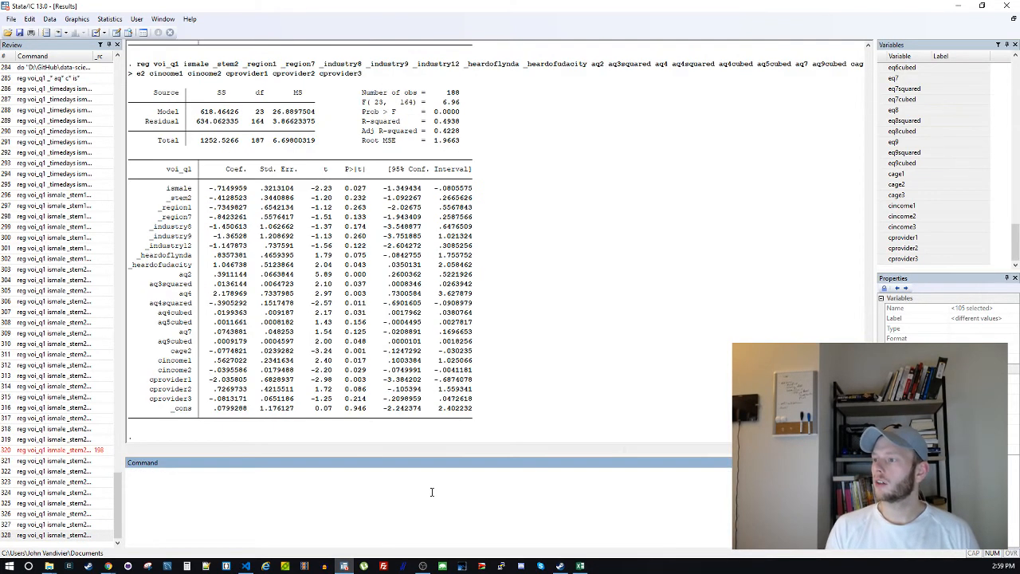
scroll(448, 340, up, 10)
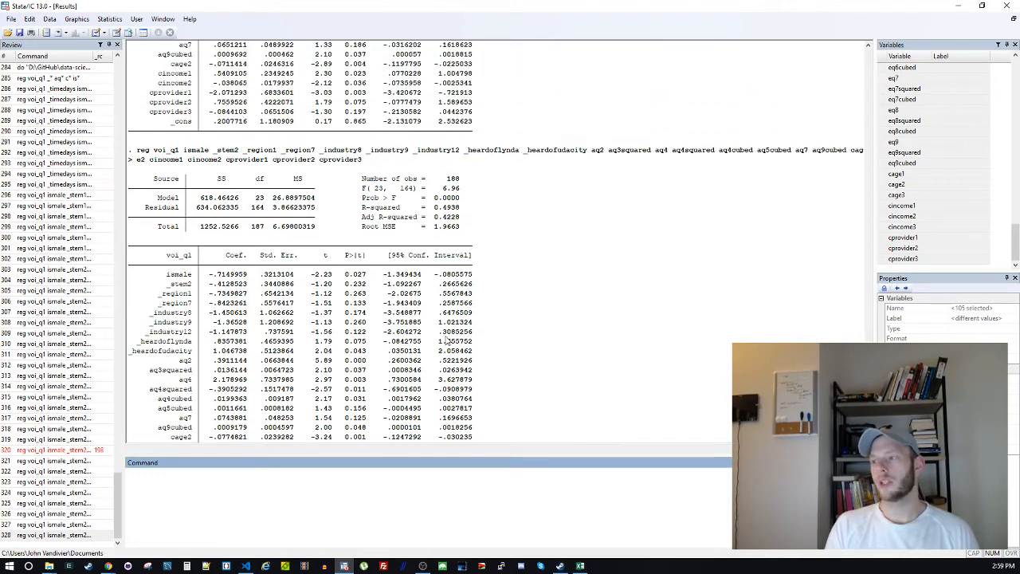
scroll(447, 340, up, 3)
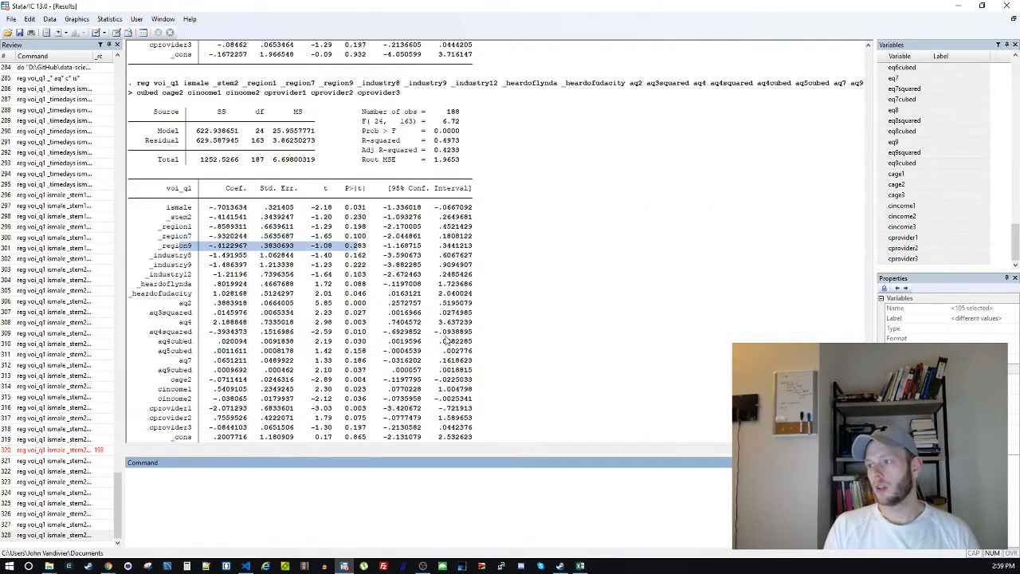
scroll(447, 340, down, 5)
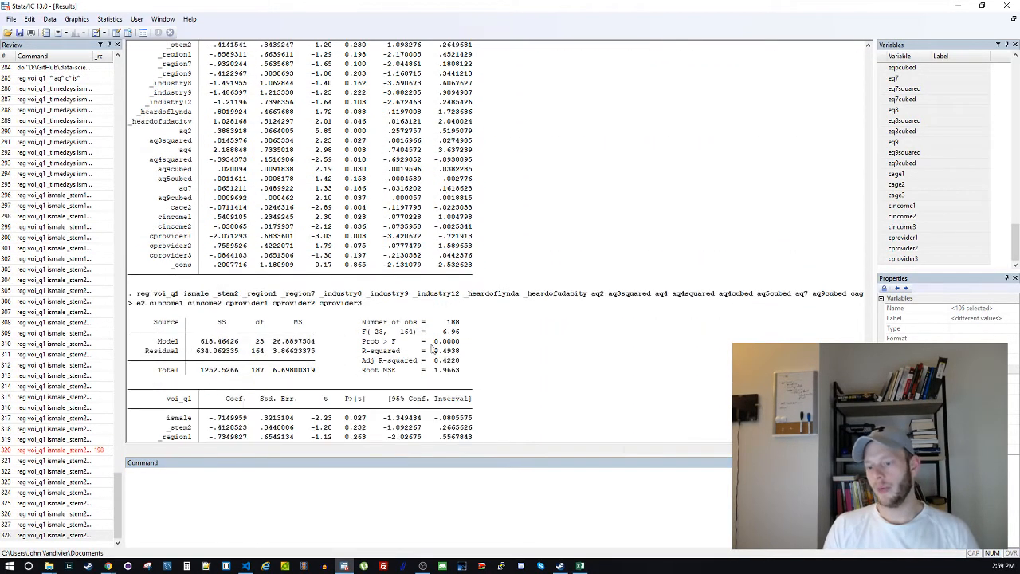
Copy the previous regression command that includes _region9, switch to Visual Studio Code, and replace the voiq1maxar regression line with it
click(81, 526)
click(314, 486)
key(ctrl+a)
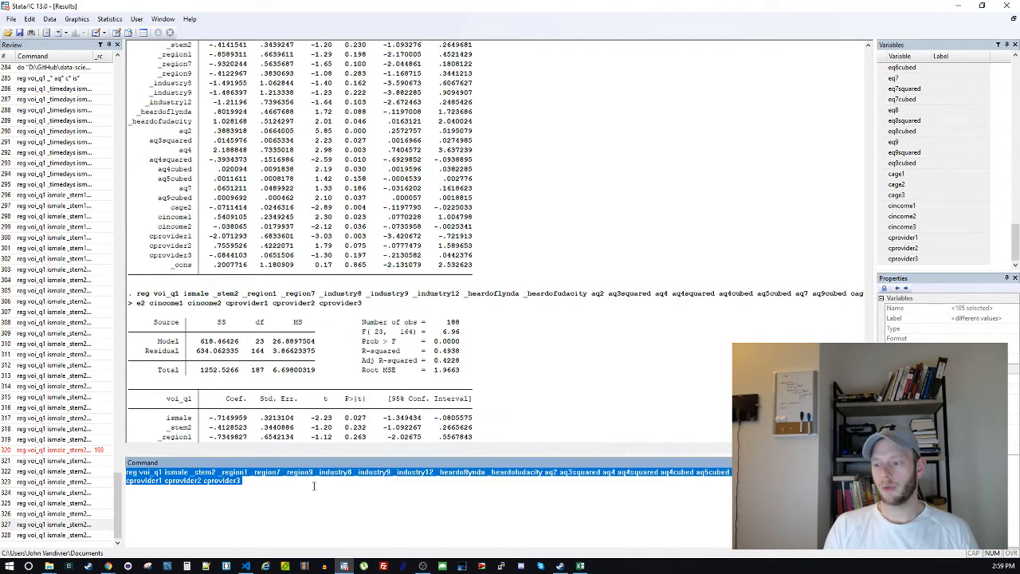
click(315, 486)
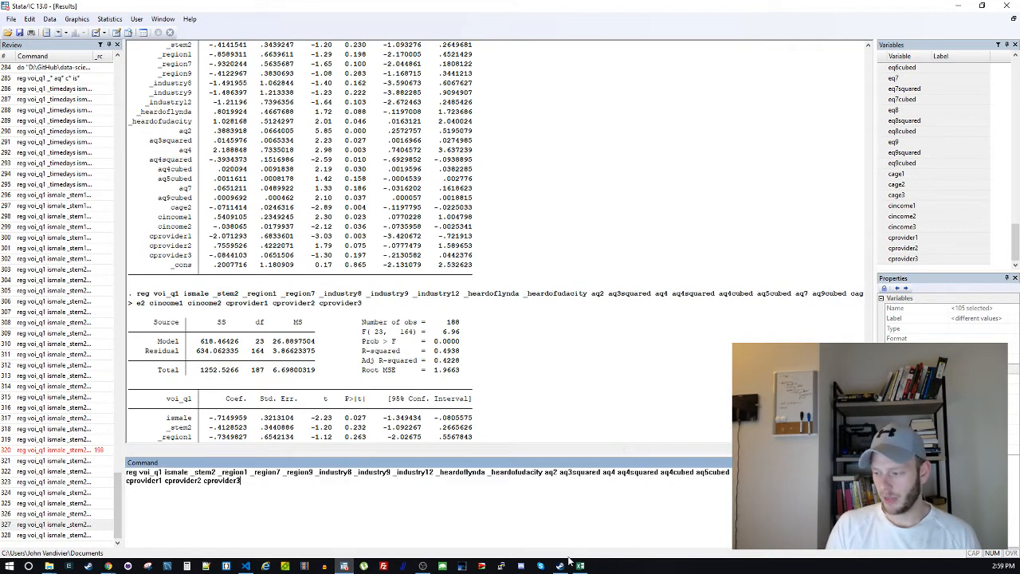
click(254, 567)
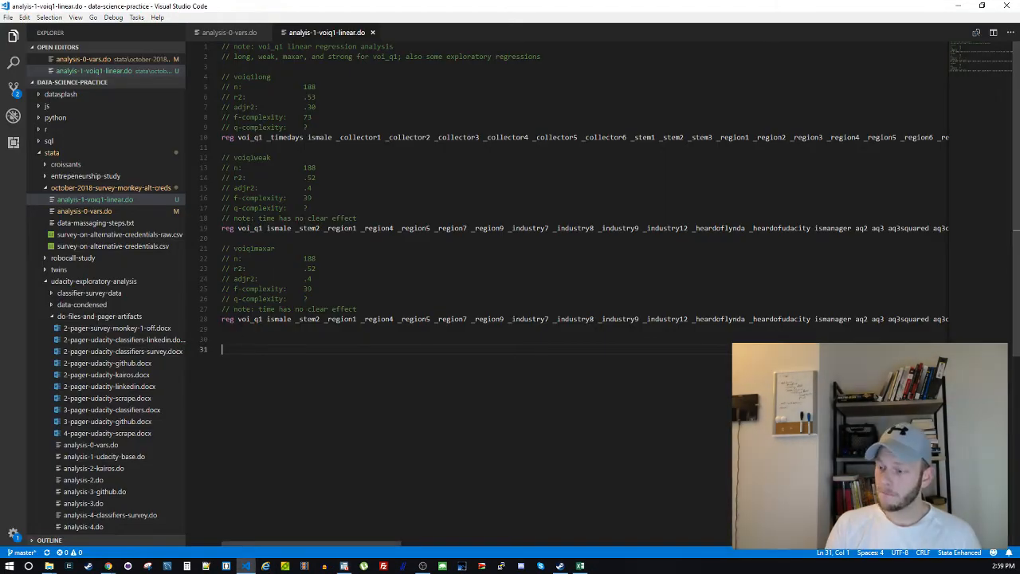
key(Home)
key(shift+End)
key(ctrl+v)
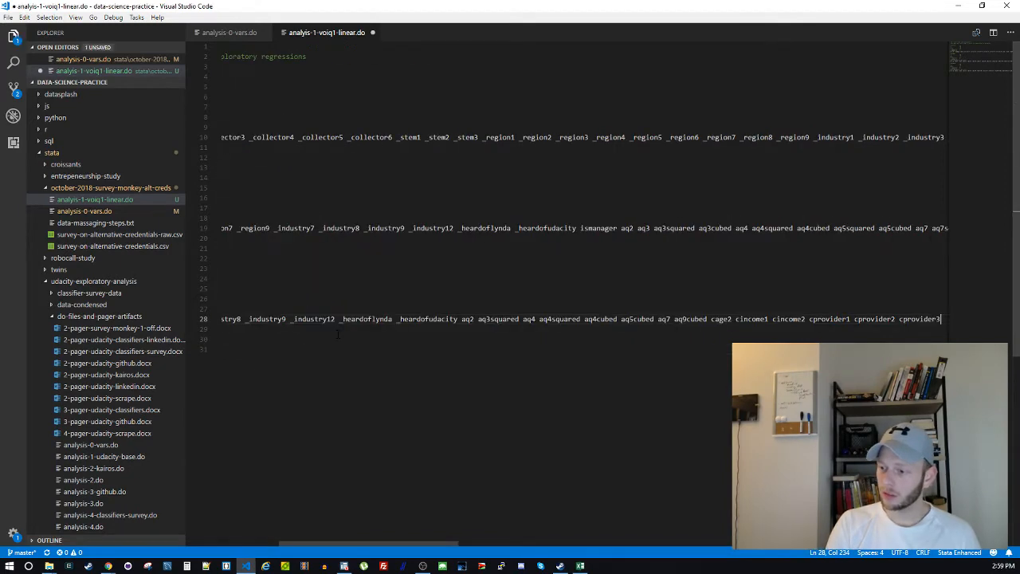
key(Home)
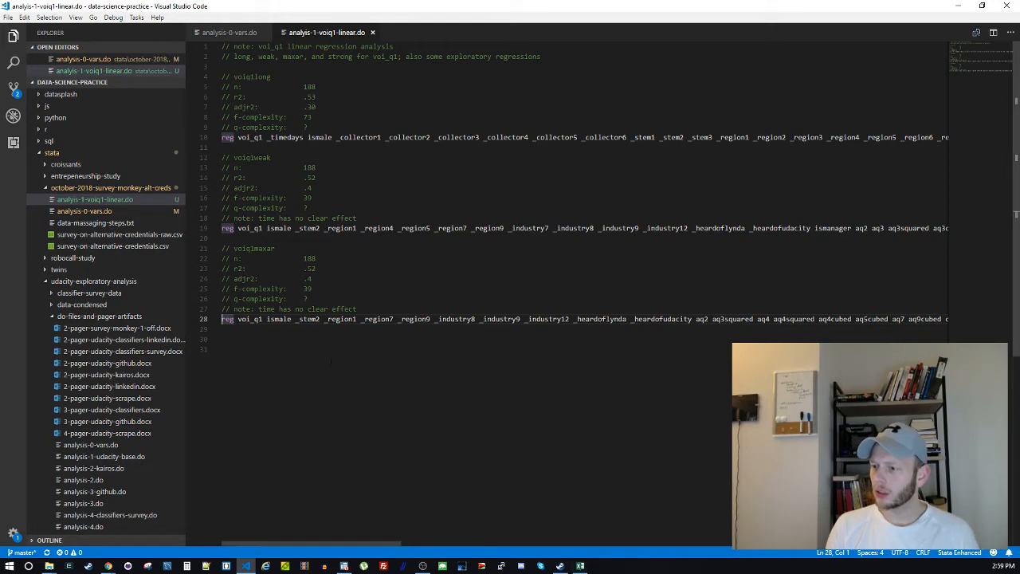
Check the fit statistics in Stata, then set the voiq1maxar notes to r2 .49 and adjr2 .42 and save the do-file
click(345, 568)
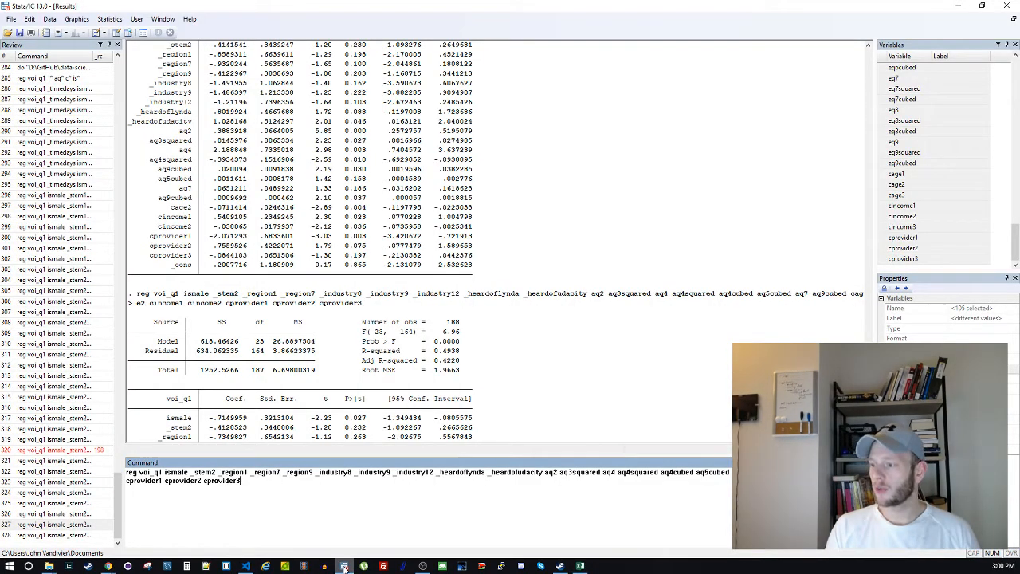
key(alt+Tab)
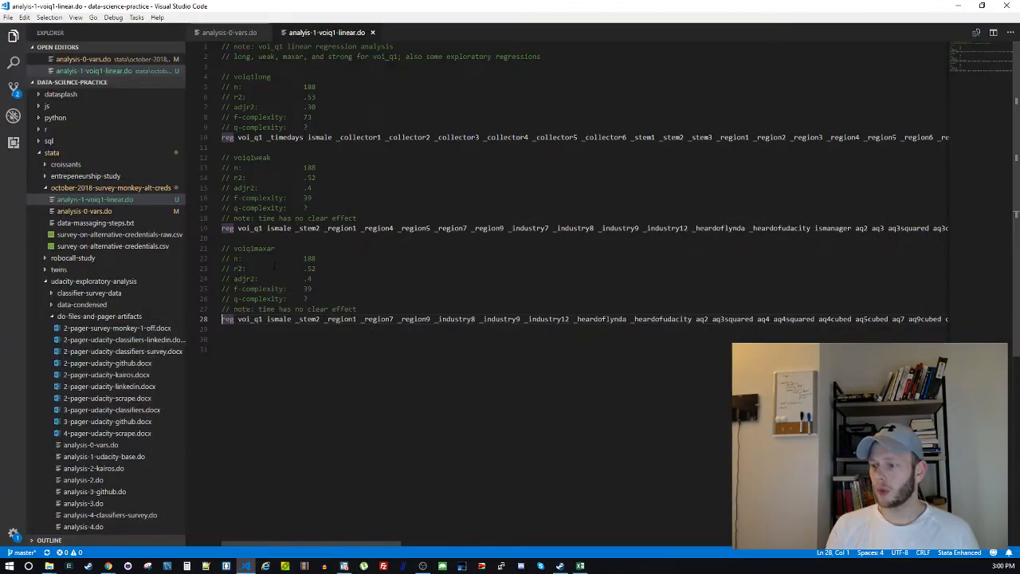
key(BackSpace)
key(BackSpace)
text(49)
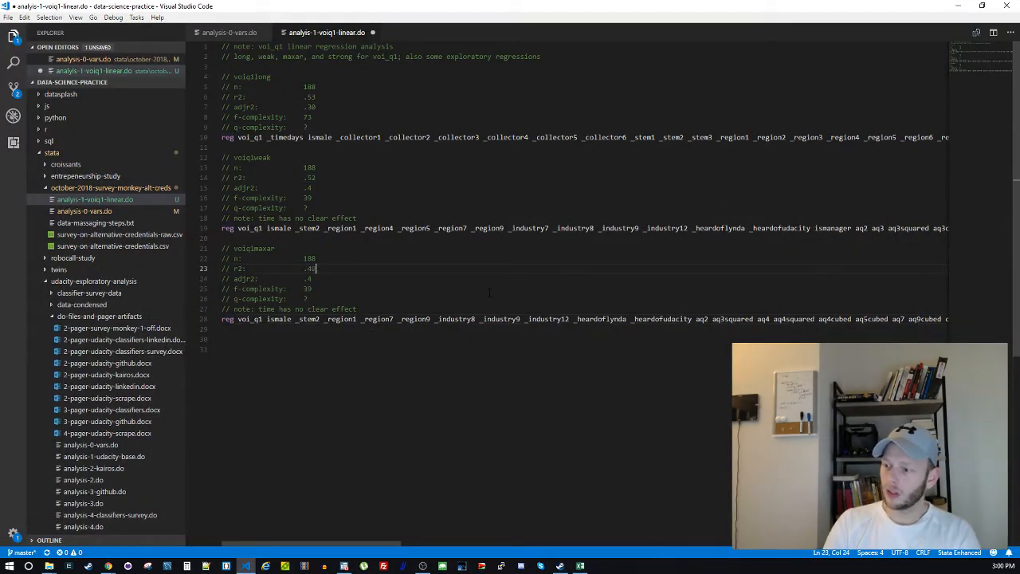
key(Down)
text(2)
key(Down)
key(Down)
key(ctrl+s)
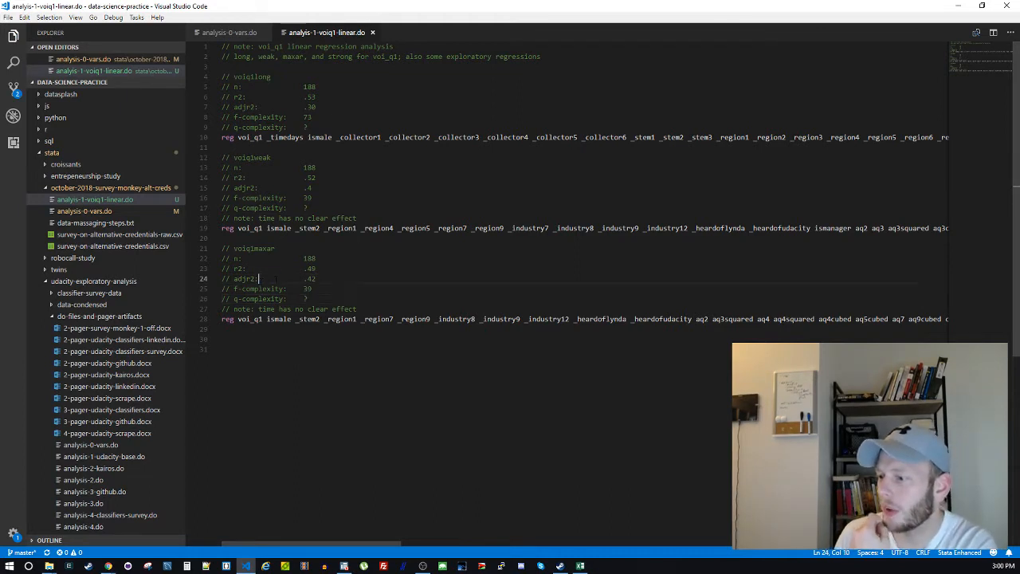
Compare the r2 and adjr2 notes of the voiq1maxar and voiq1weak models
drag(317, 279, 257, 279)
click(317, 279)
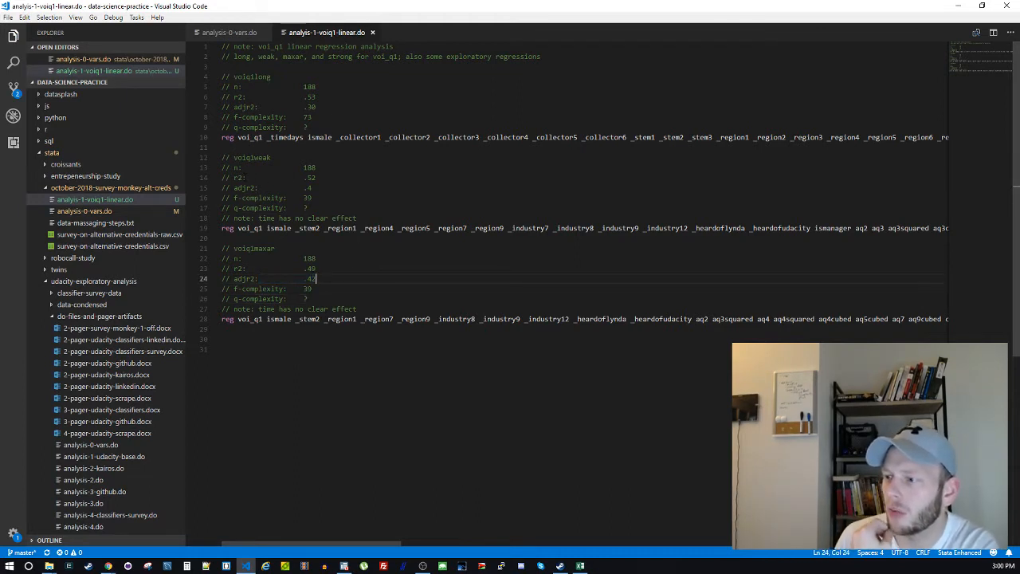
drag(241, 177, 337, 177)
click(354, 187)
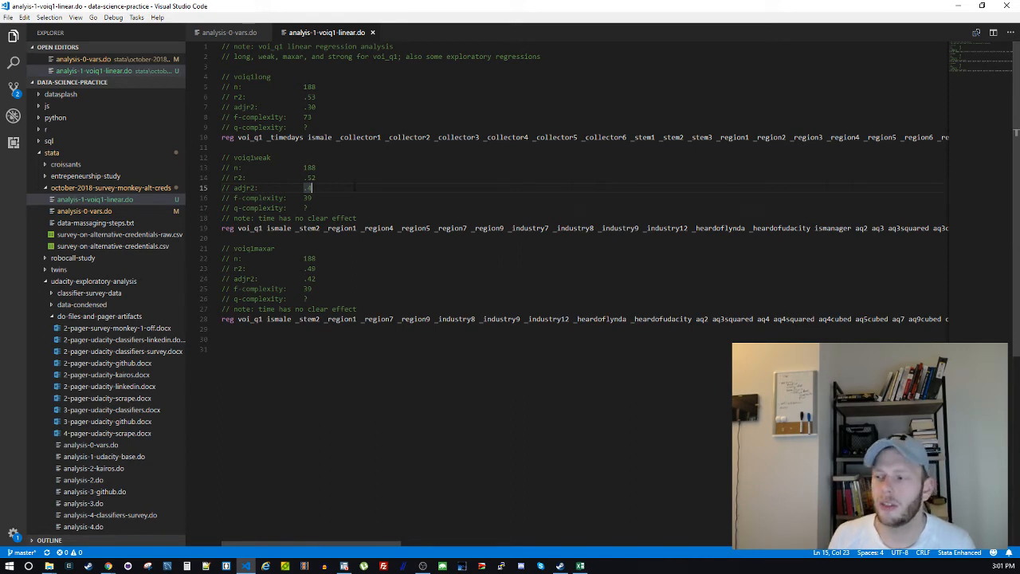
click(222, 349)
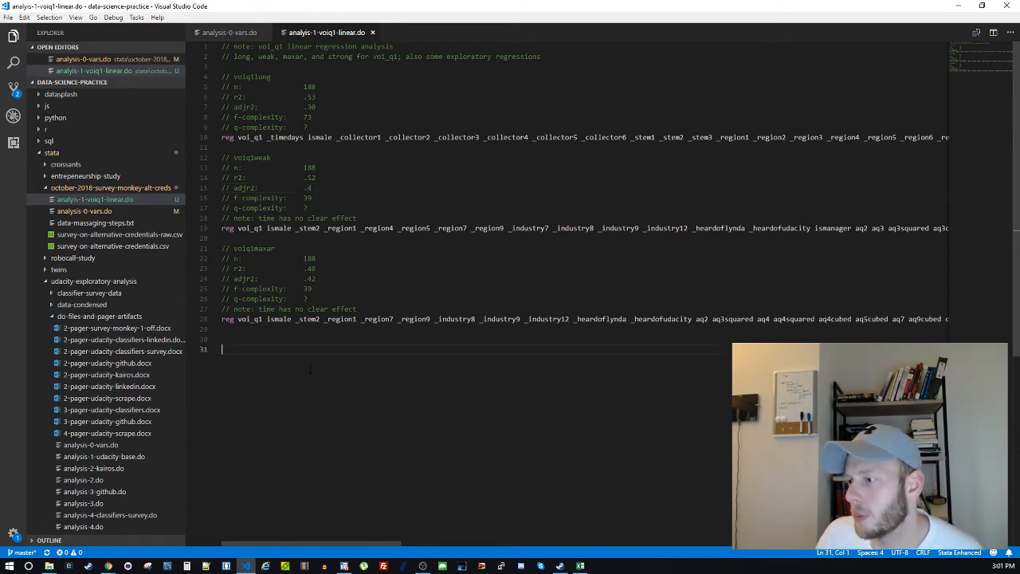
click(292, 339)
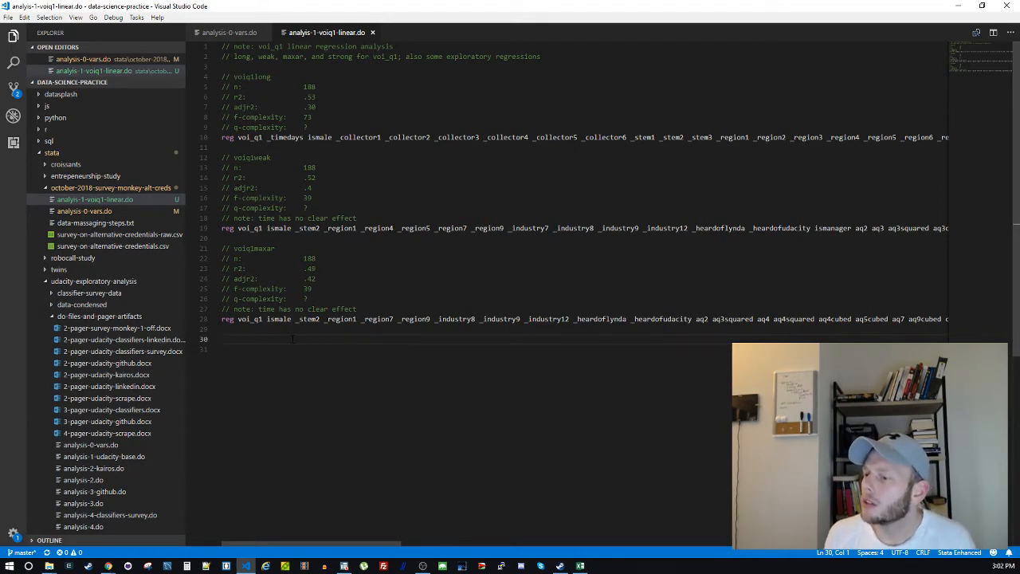
key(ctrl+v)
key(ctrl+z)
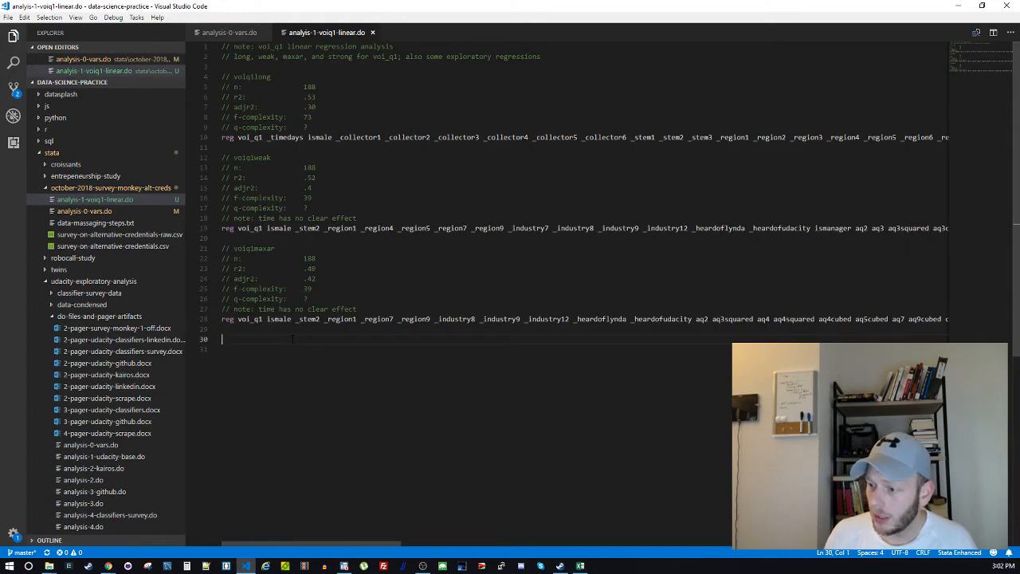
Switch to Excel and clear the old list of regression terms from row 1 of Sheet2
key(alt+Tab)
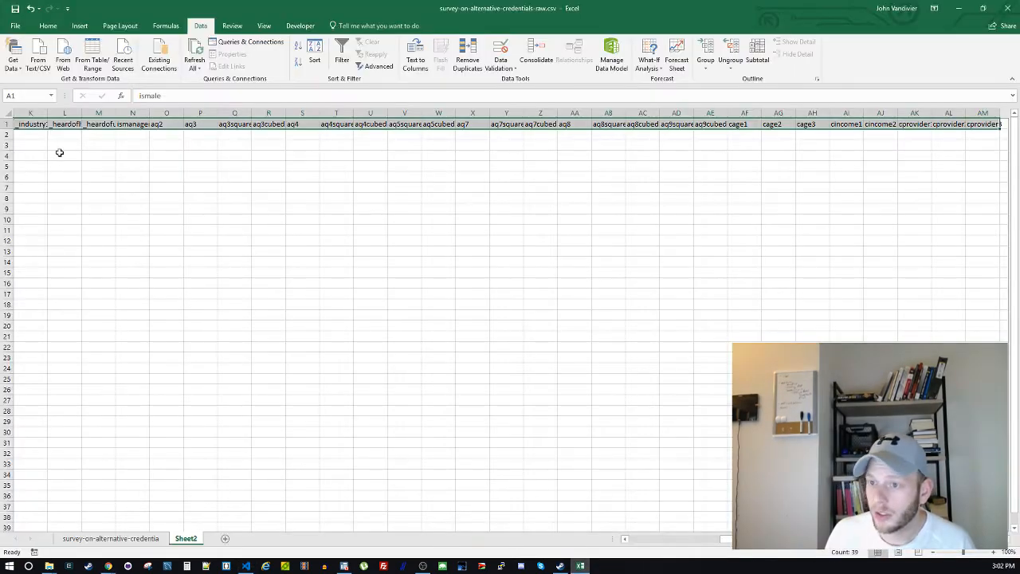
click(87, 145)
click(30, 127)
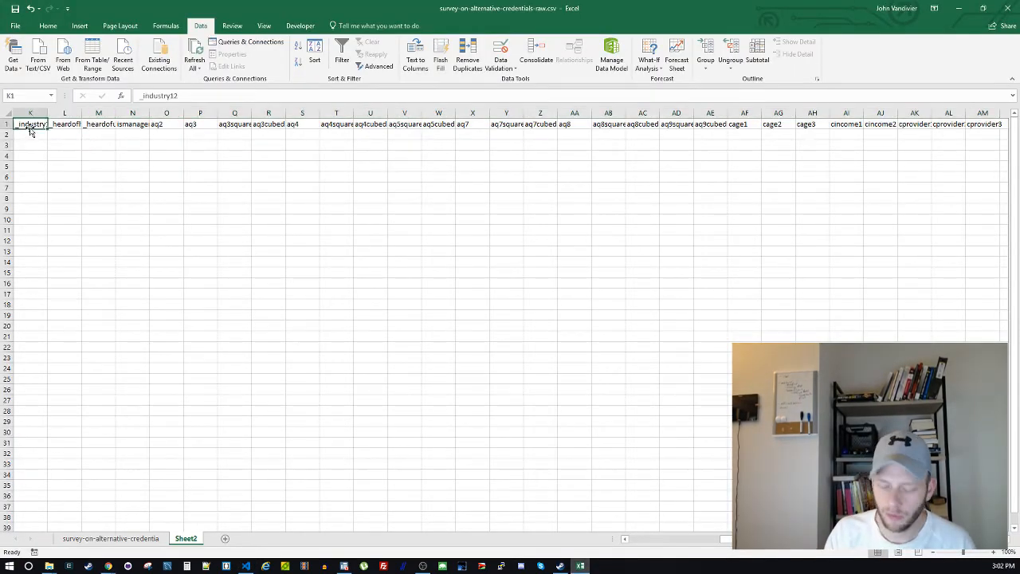
key(ctrl+shift+Right)
key(Delete)
key(Left)
key(Left)
key(Left)
key(Left)
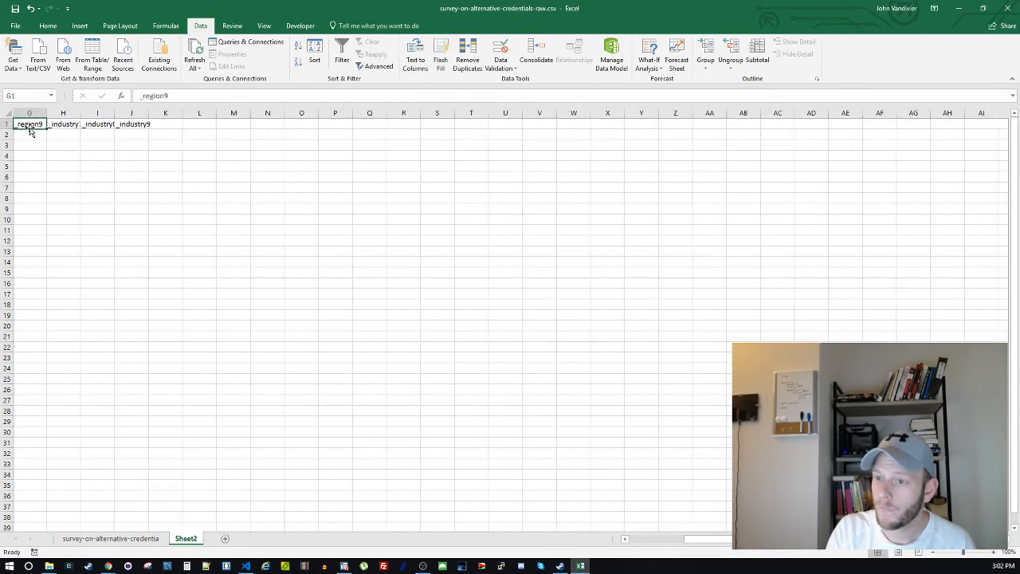
key(Right)
key(Right)
key(Right)
key(ctrl+shift+Left)
key(Delete)
key(Left)
Paste the copied voiq1maxar regression command across row 1 from cell A1 and check how many terms it has
key(ctrl+v)
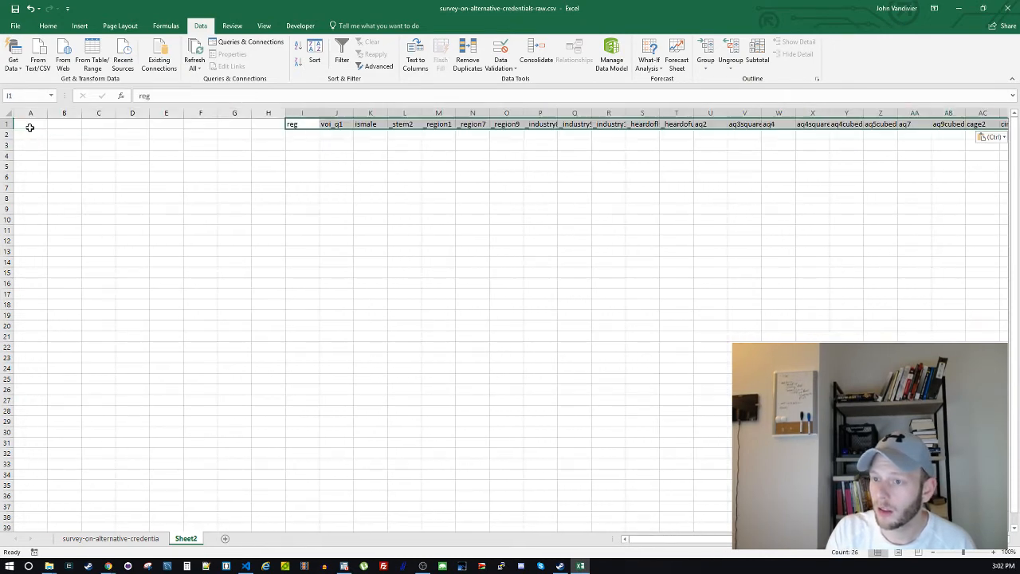
key(ctrl+z)
click(30, 127)
key(ctrl+v)
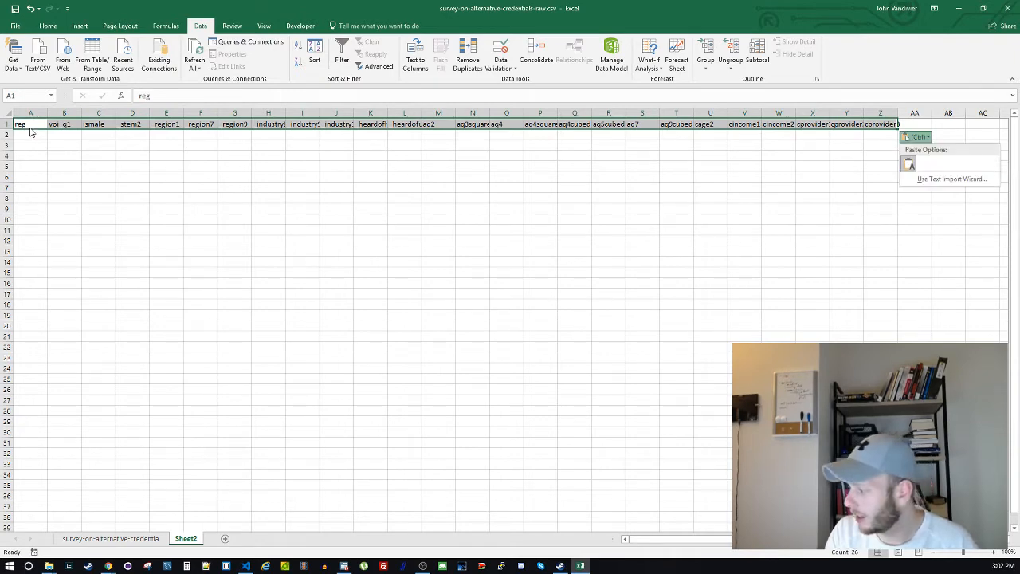
click(29, 129)
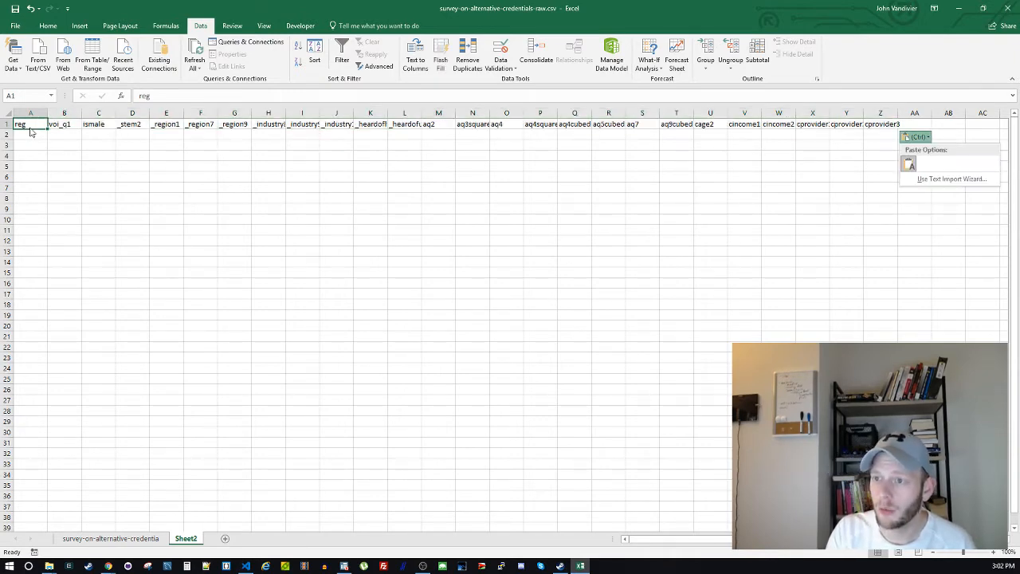
key(Escape)
key(Right)
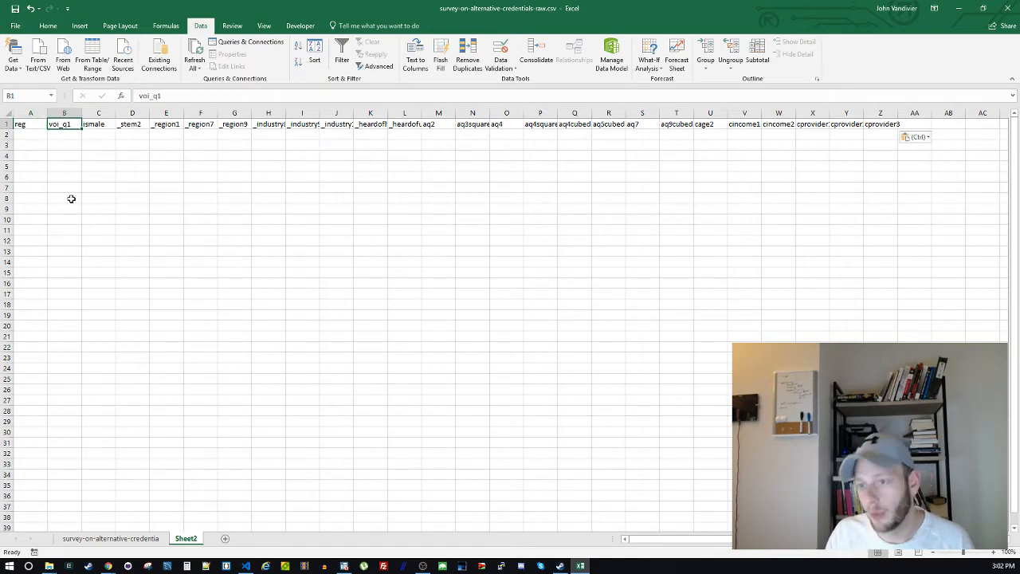
Switch to Visual Studio Code, set the voiq1maxar f-complexity note to 24, and save the do-file
click(344, 566)
click(249, 566)
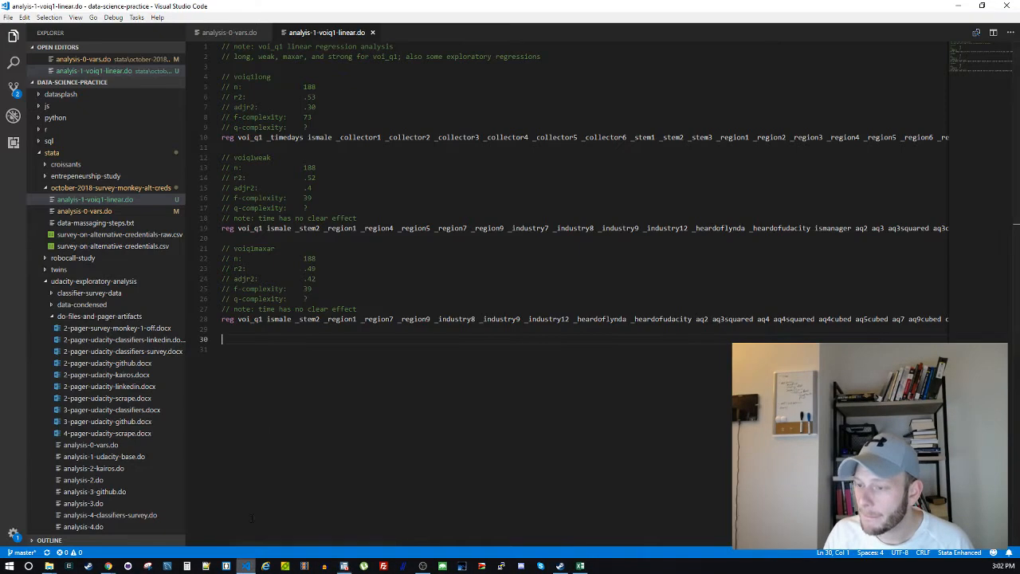
click(353, 286)
key(BackSpace)
key(BackSpace)
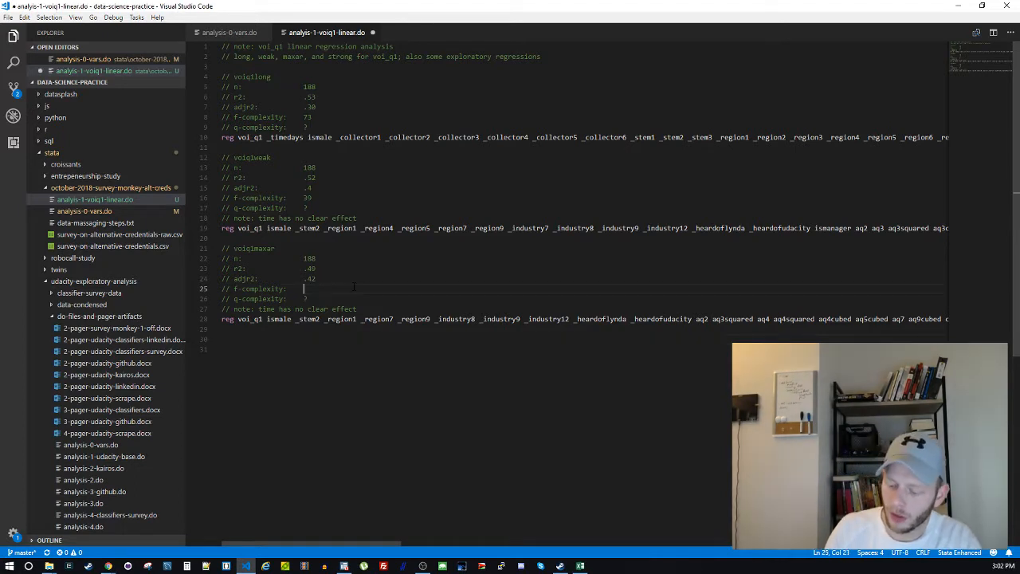
text(24)
key(Down)
key(Down)
key(Down)
key(Down)
key(Down)
key(Down)
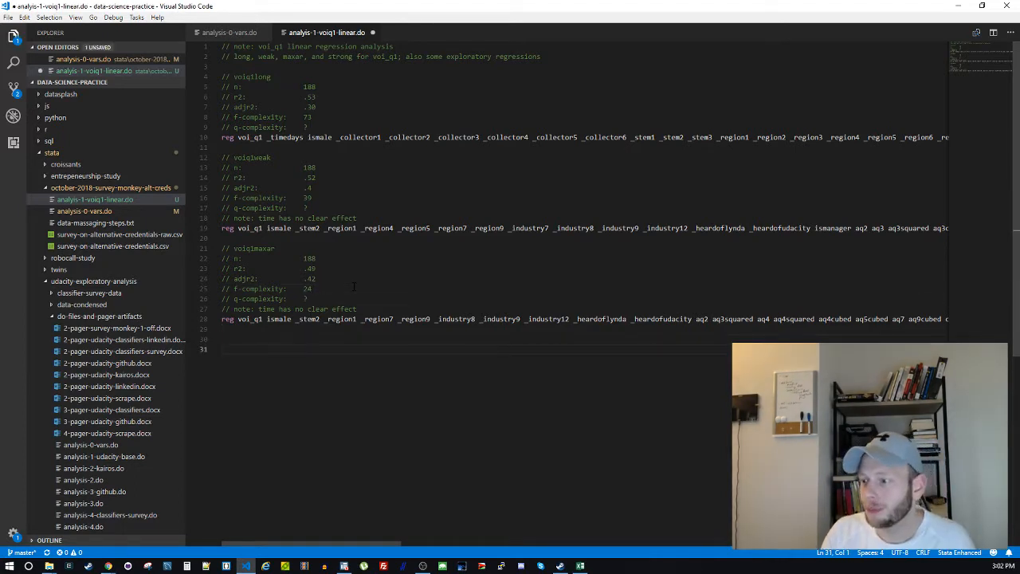
key(ctrl+s)
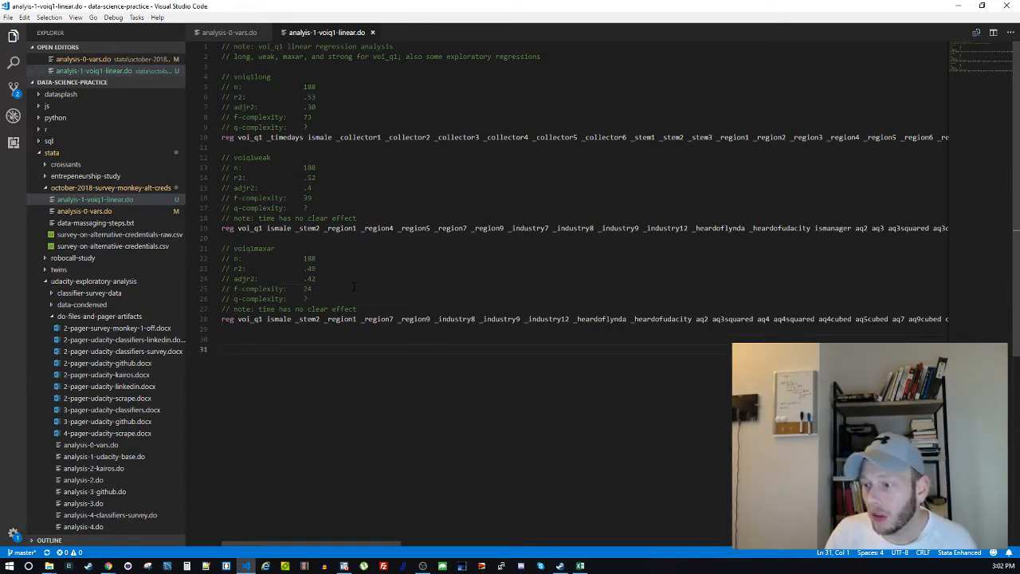
Review the latest voi_q1 regression output in Stata against the voiq1maxar notes in the do-file
click(345, 566)
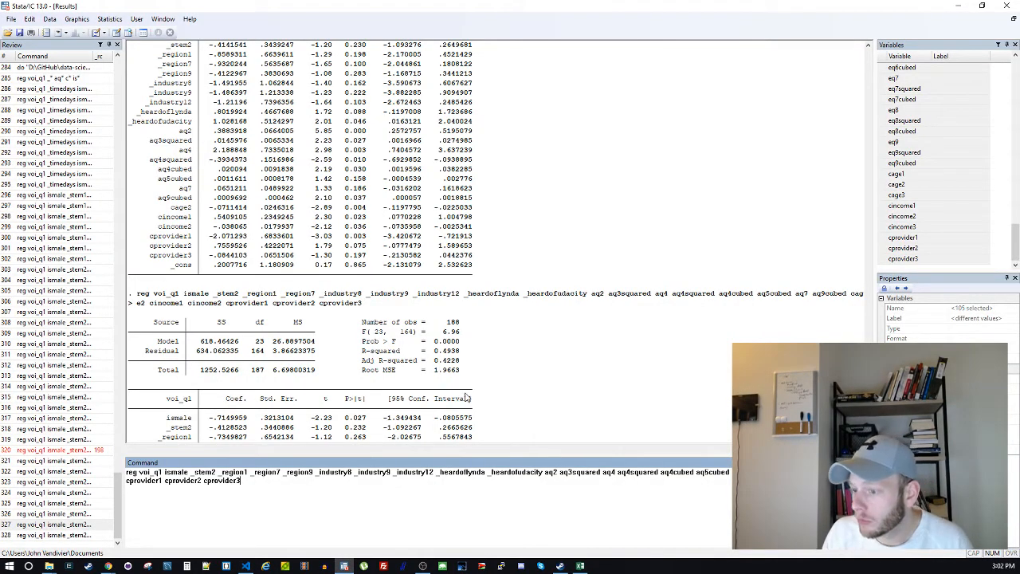
click(344, 566)
click(356, 262)
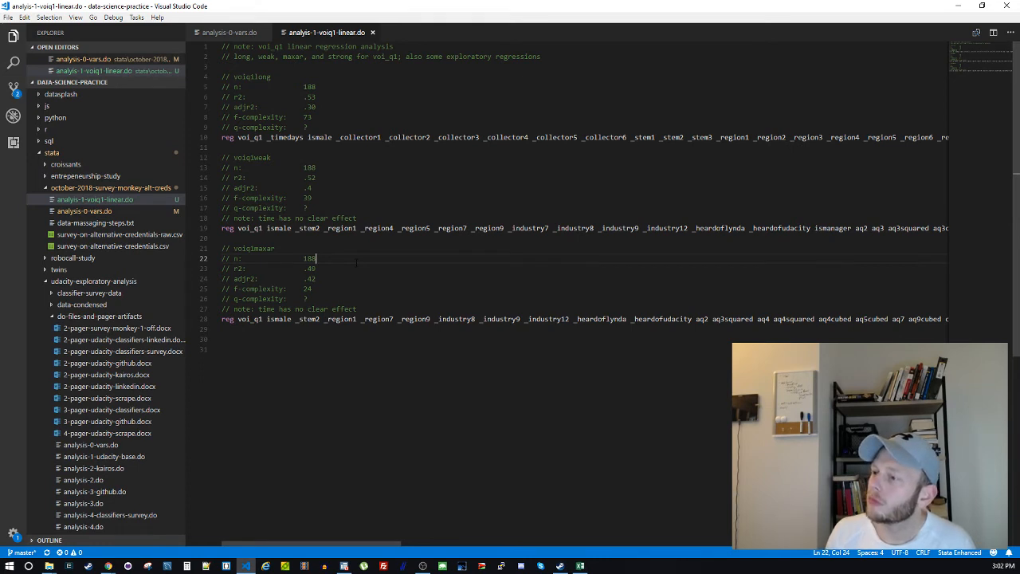
Add two blank lines at the end of the do-file and return to just below the voiq1maxar block
click(384, 381)
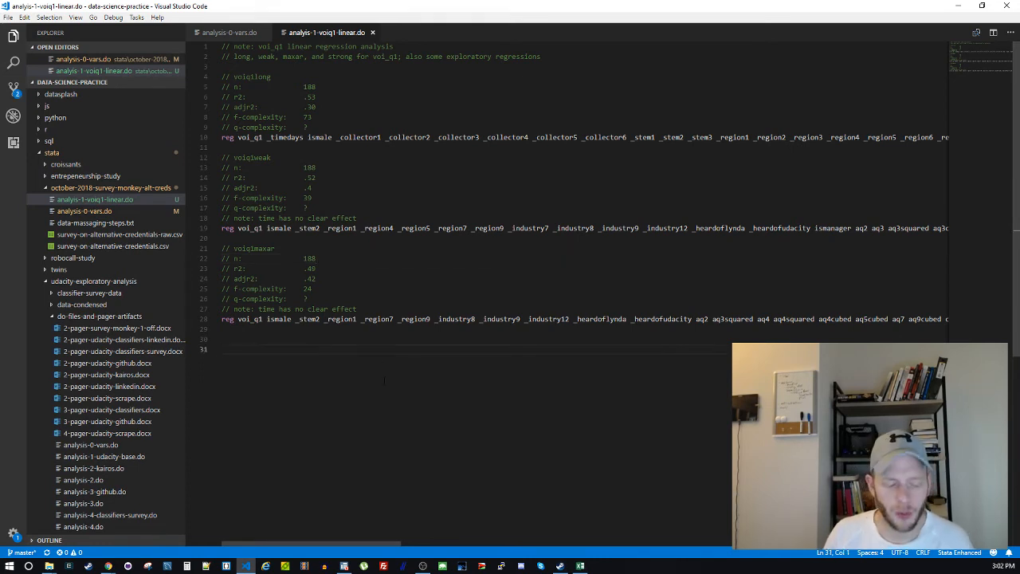
key(Return)
key(Return)
key(Up)
key(Up)
key(Up)
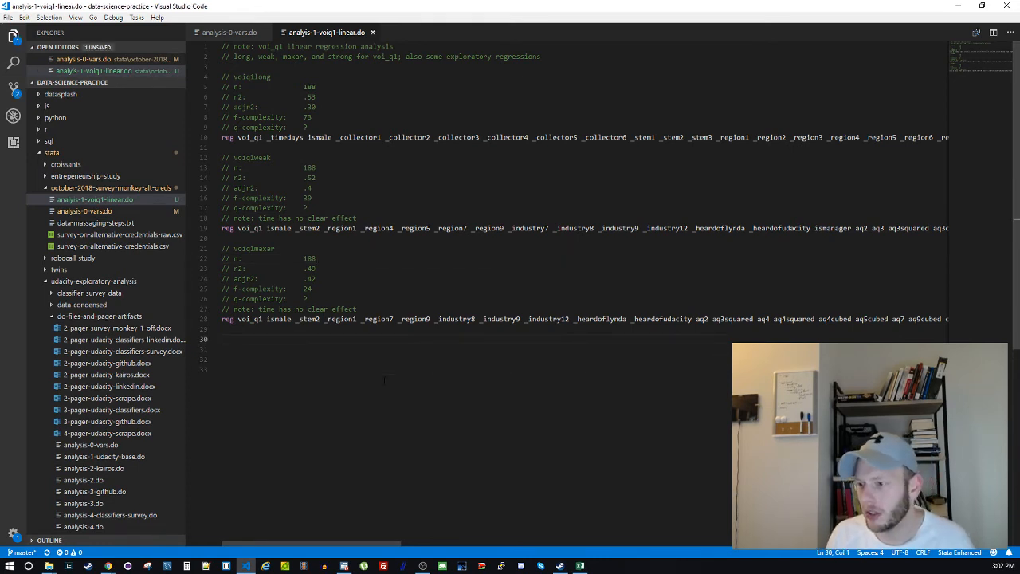
Duplicate the whole voiq1maxar block, including its notes and regression command, directly below the original
click(257, 238)
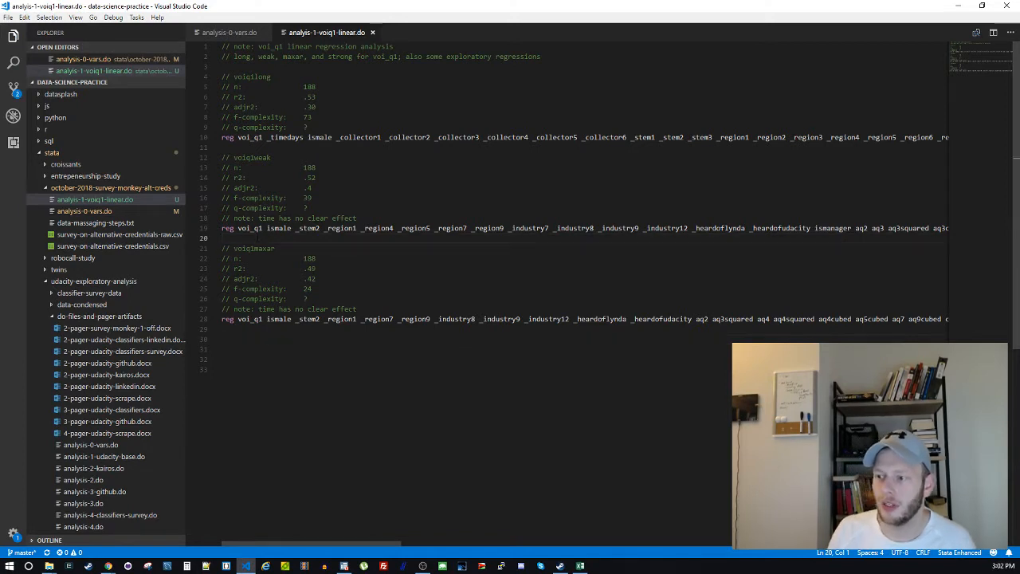
key(Left)
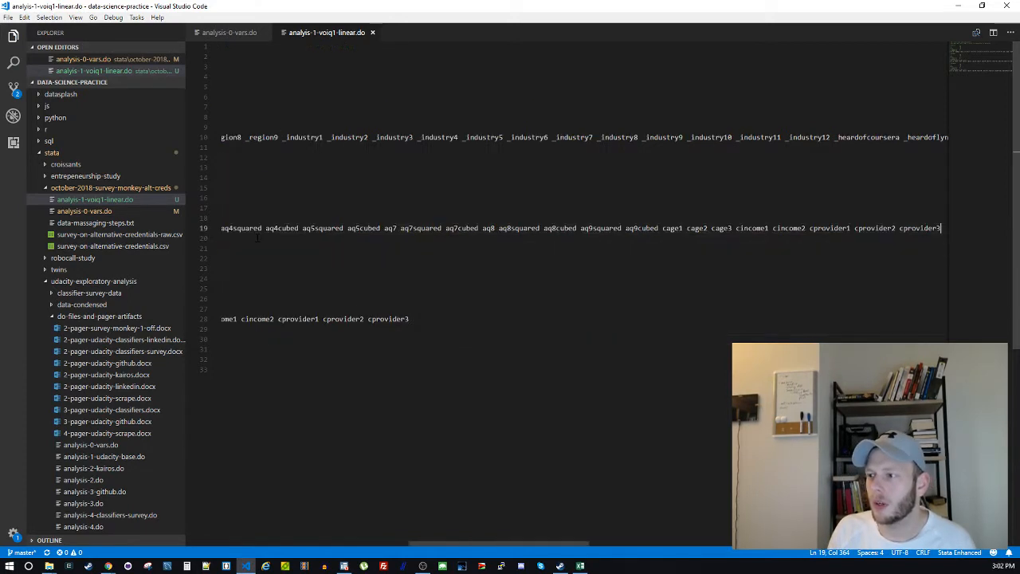
key(shift+Down)
key(shift+Down)
key(shift+Down)
key(shift+Down)
key(shift+Down)
key(shift+Down)
key(shift+Down)
key(shift+Down)
key(shift+Down)
key(shift+Down)
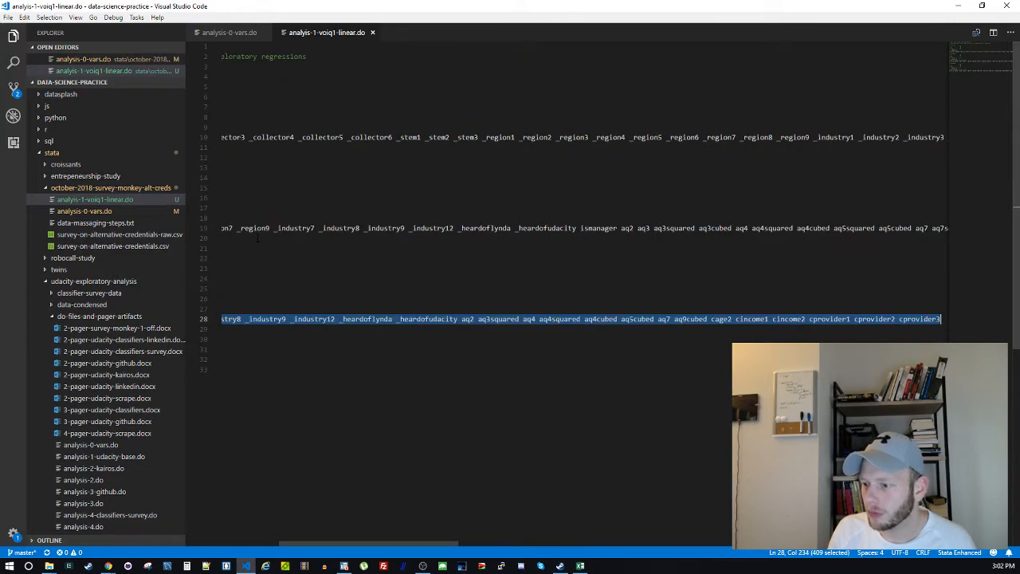
key(shift+Up)
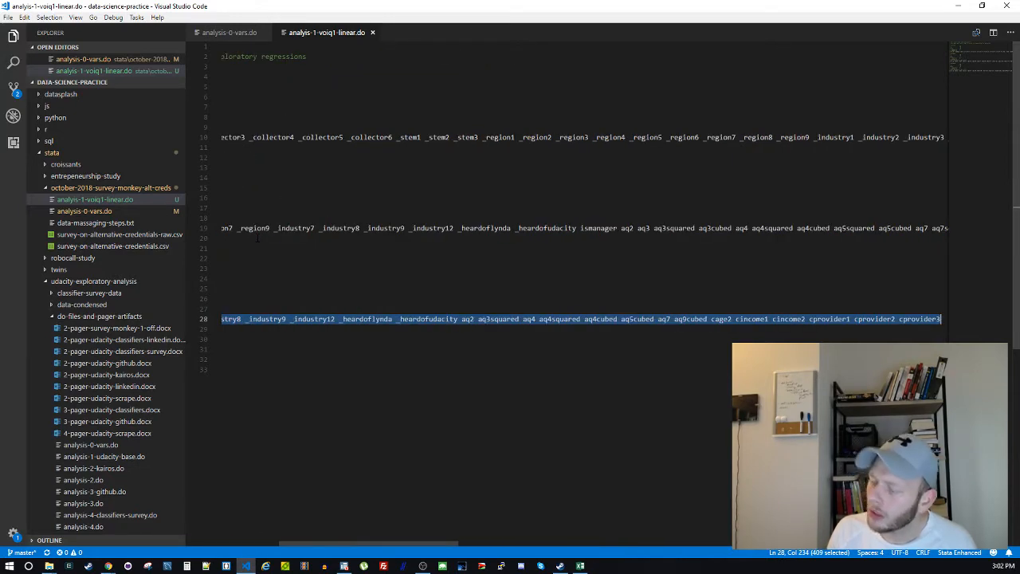
key(ctrl+c)
key(Right)
key(ctrl+v)
Remove the extra blank lines after the duplicated block and save the do-file
key(Down)
key(Down)
key(Down)
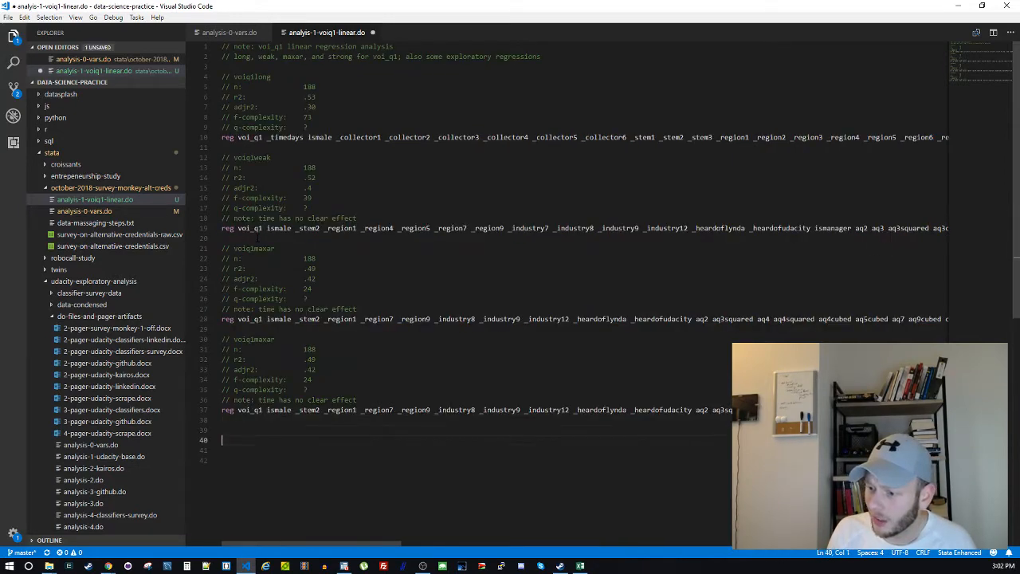
key(BackSpace)
key(BackSpace)
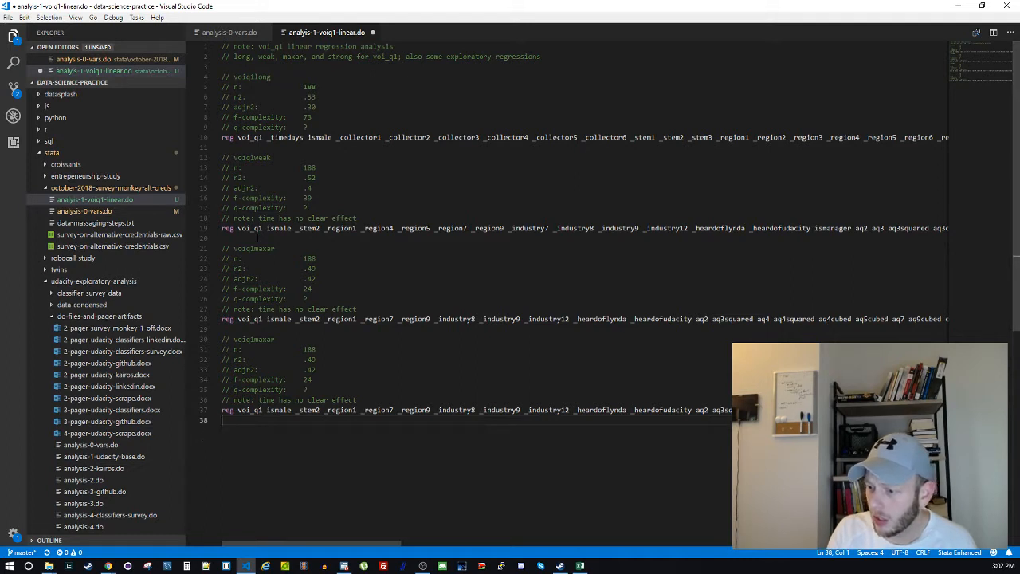
key(ctrl+s)
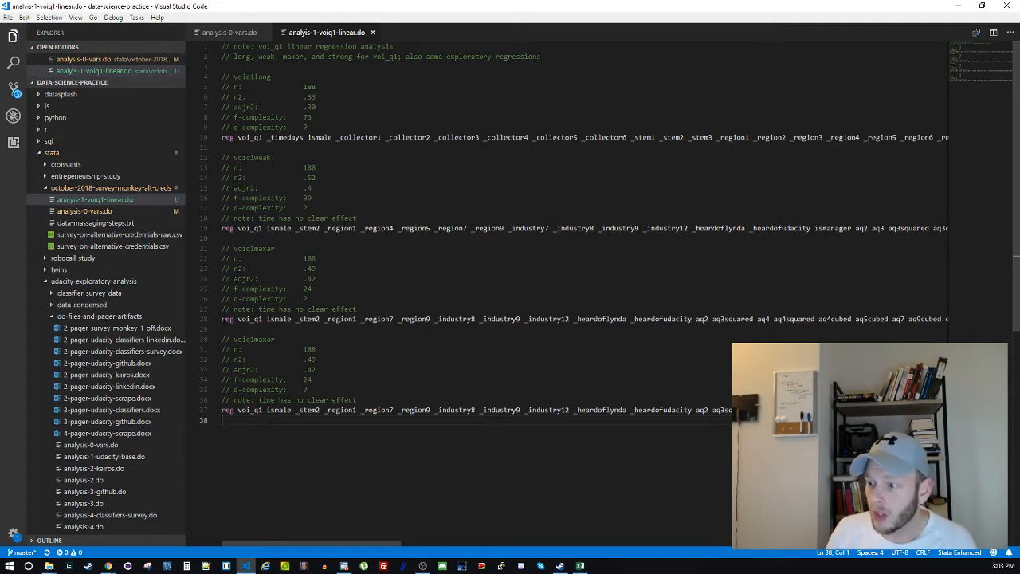
Rename the heading of the duplicated block to voiq1strong and save the do-file
drag(255, 339, 303, 340)
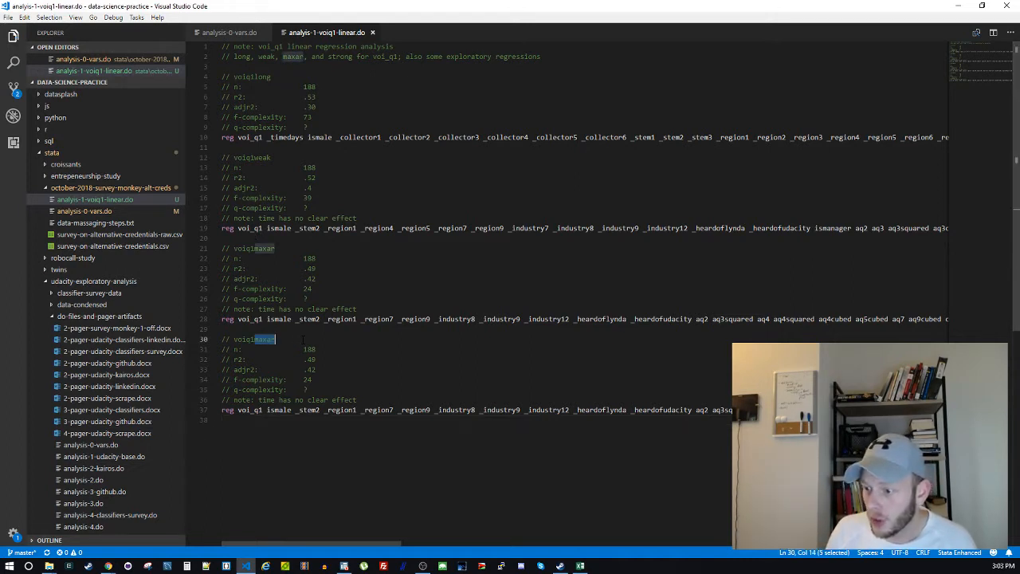
text(strong)
key(Up)
key(Up)
key(End)
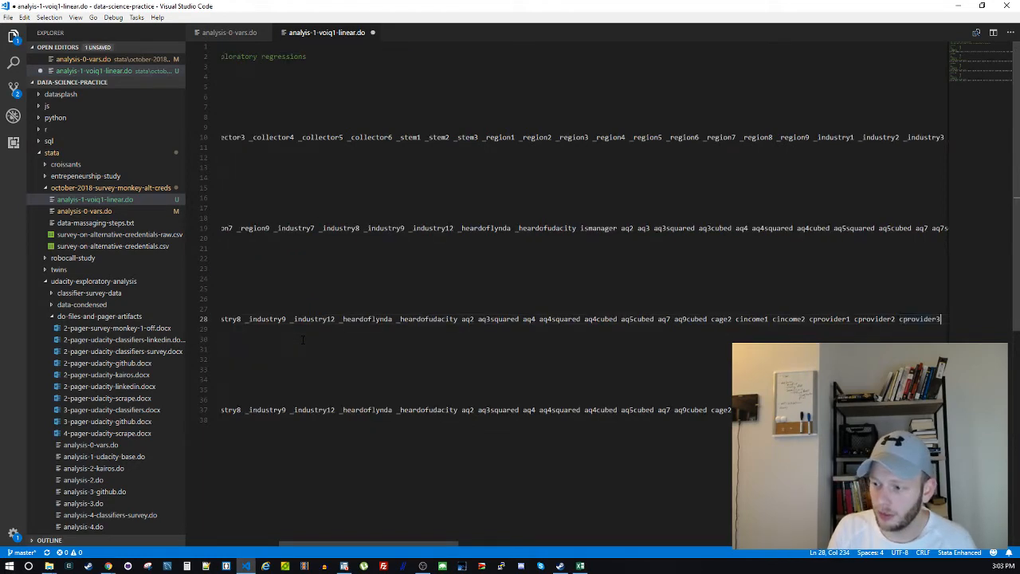
key(ctrl+s)
key(Down)
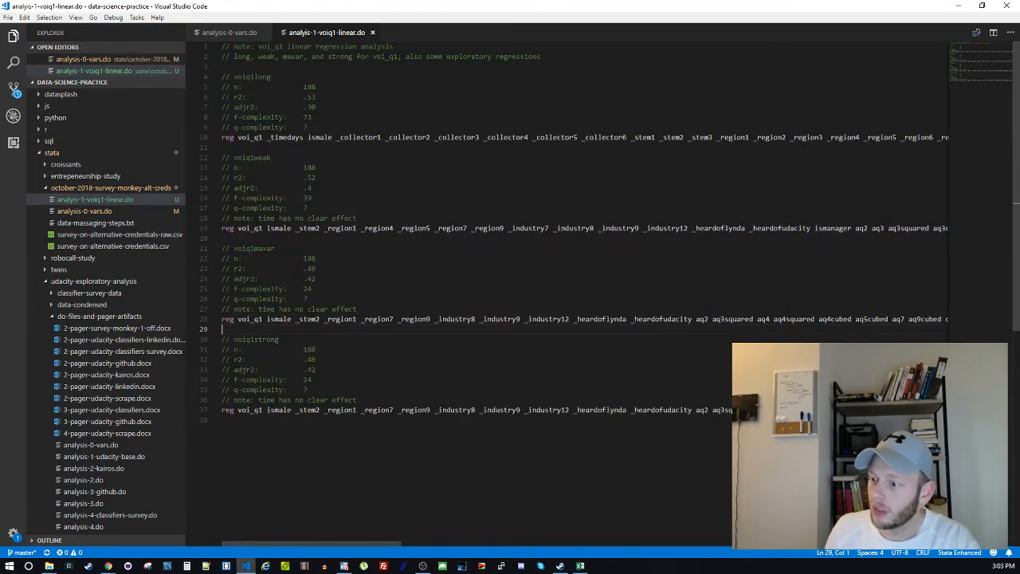
Delete the "time has no clear effect" note from both the voiq1maxar and voiq1strong blocks
click(369, 300)
key(shift+Down)
key(shift+End)
key(BackSpace)
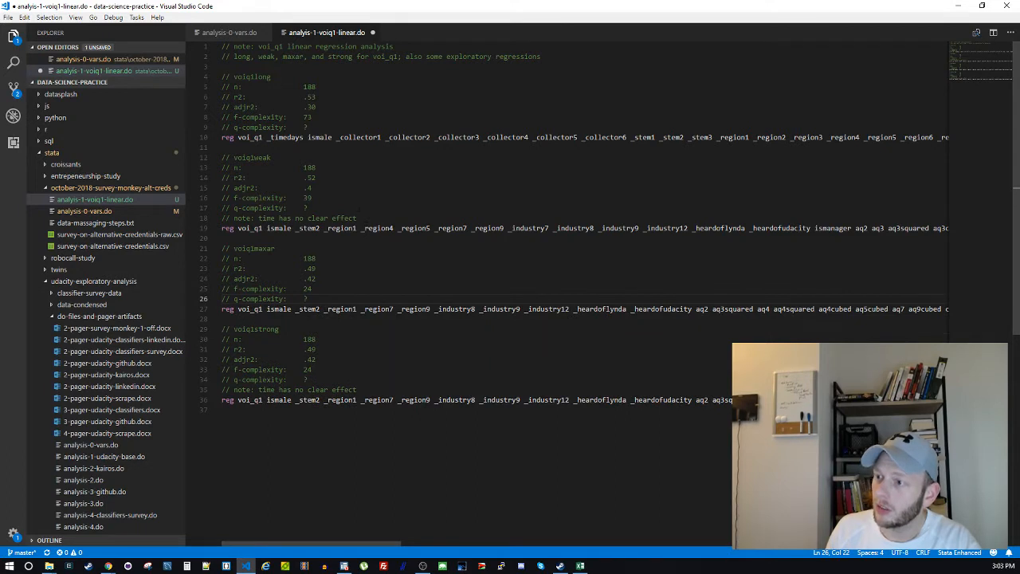
click(367, 380)
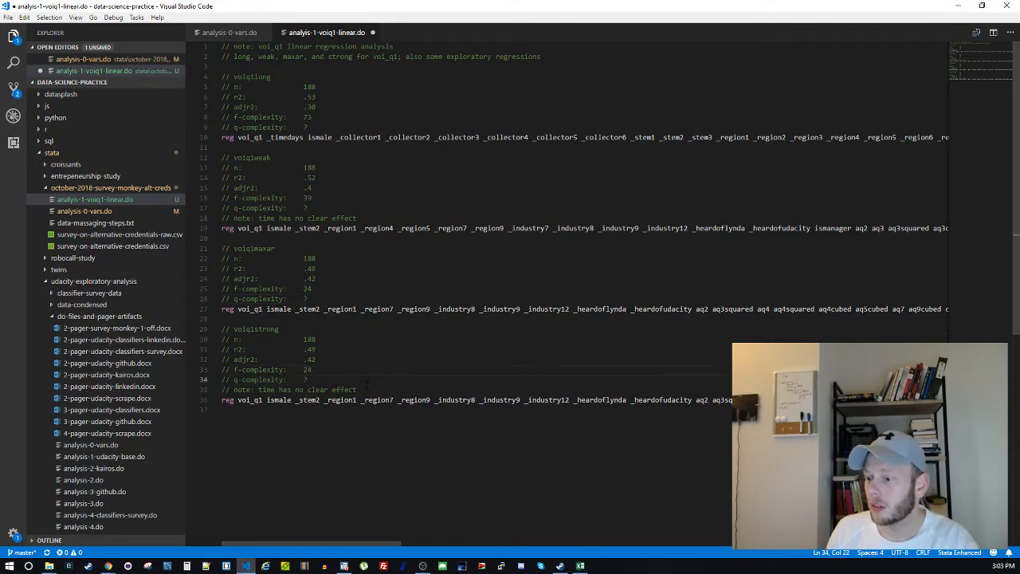
key(shift+Down)
key(shift+End)
key(BackSpace)
click(388, 339)
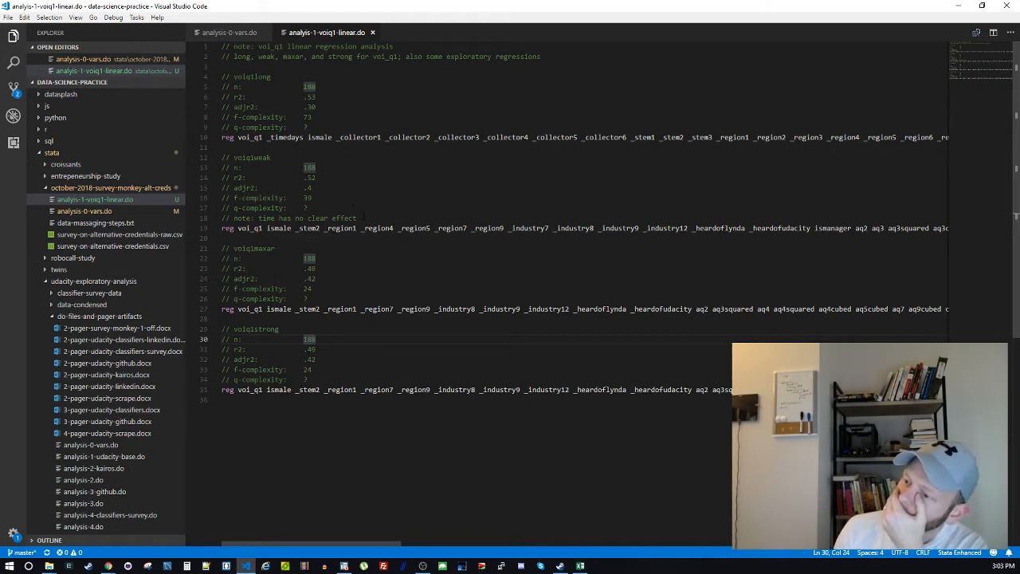
Extend the voiq1weak note with ", no clear nationalist bias; unless explained by left-right questions" and save the do-file
click(348, 248)
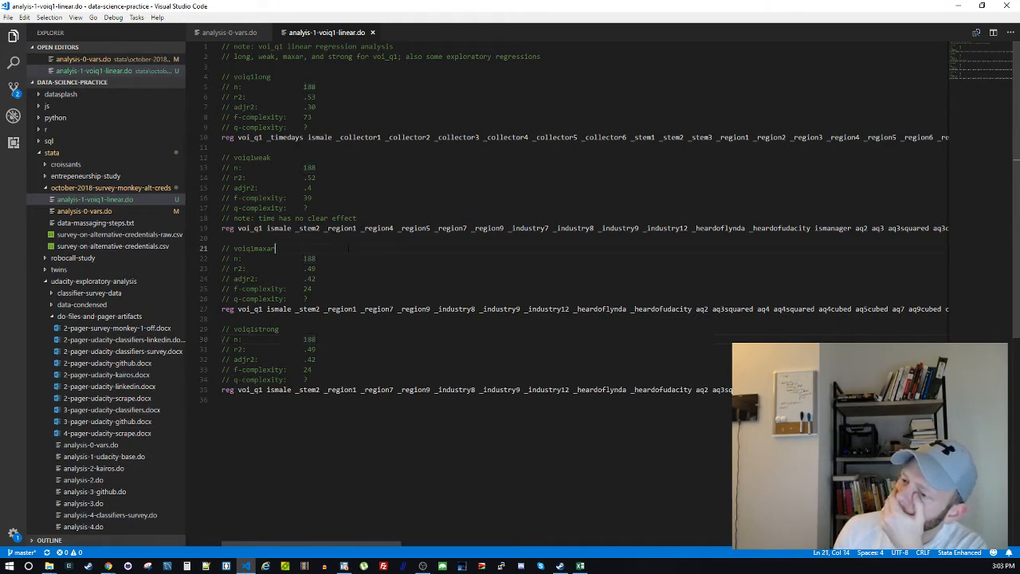
click(359, 238)
click(370, 219)
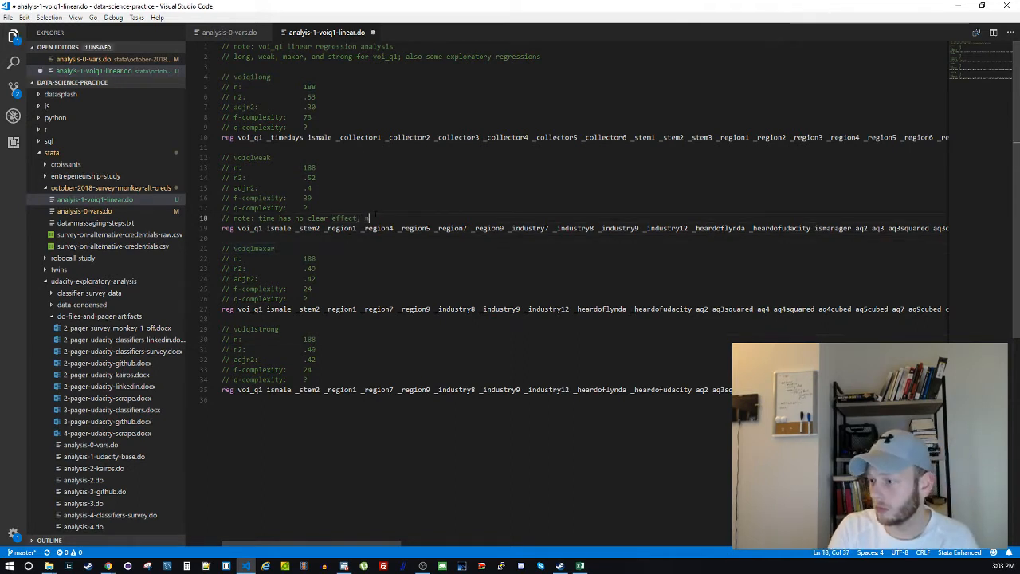
text(, no cleaer)
key(BackSpace)
key(BackSpace)
key(BackSpace)
key(BackSpace)
key(BackSpace)
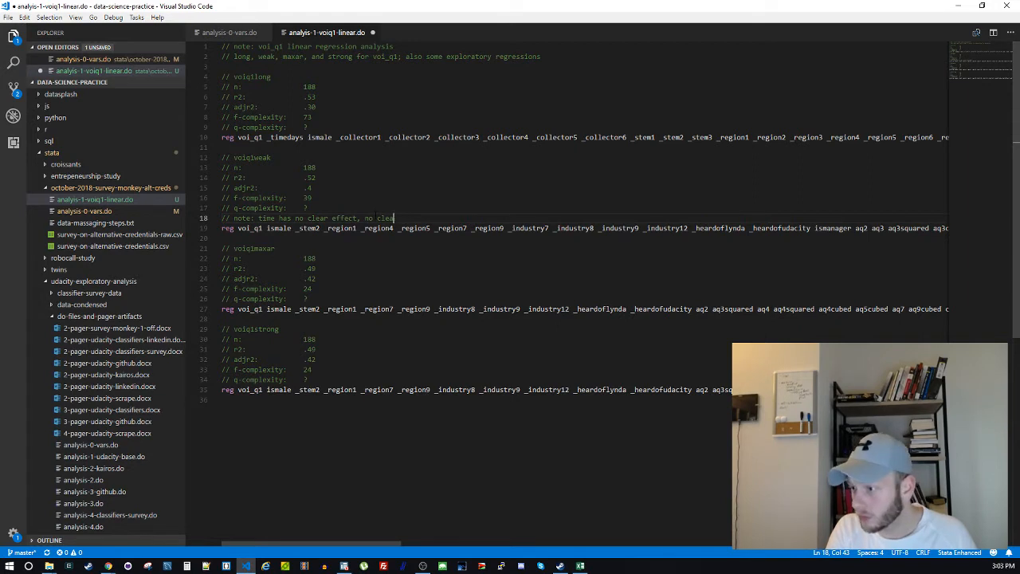
text(ear )
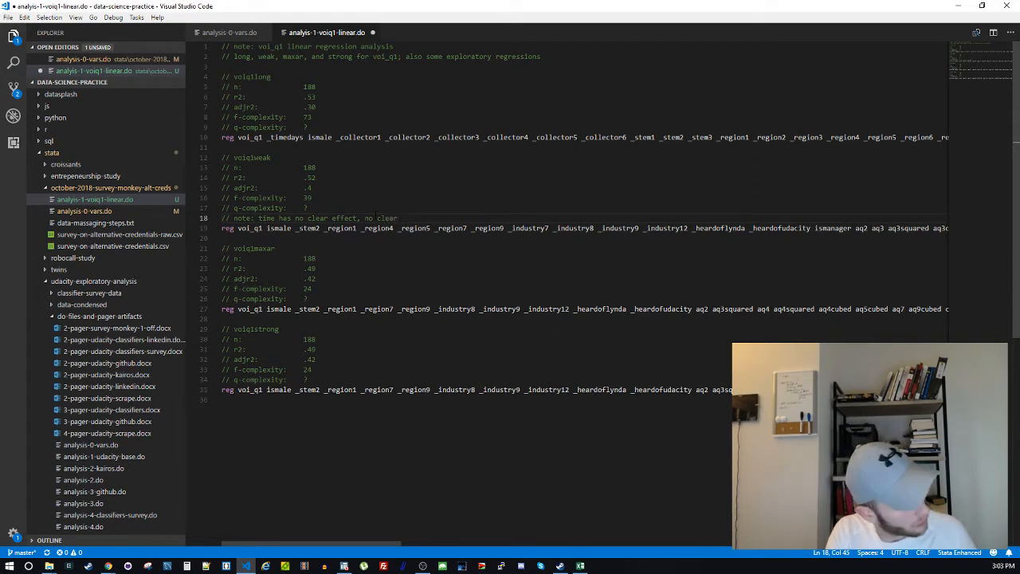
text(nationali)
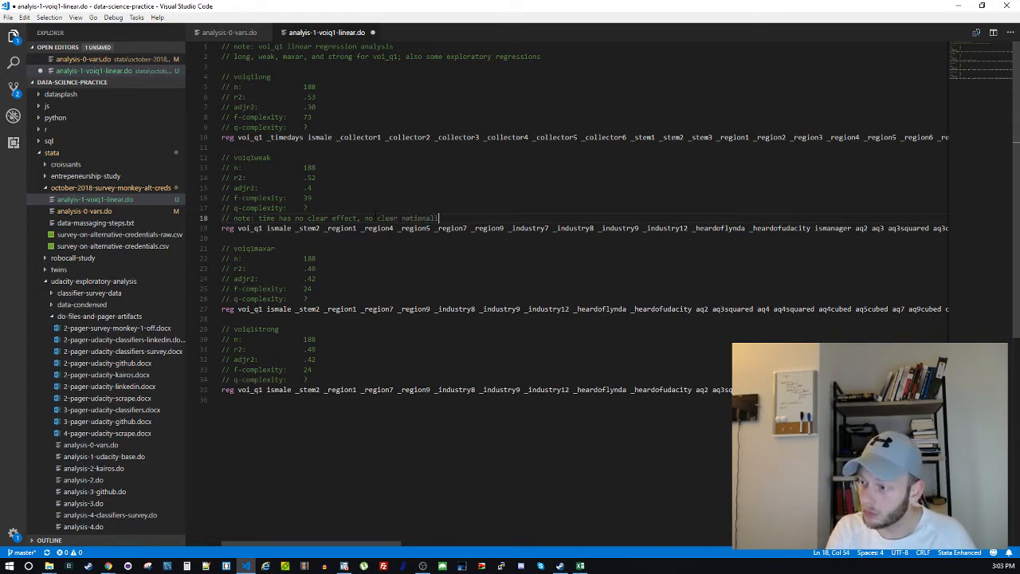
text(st bias)
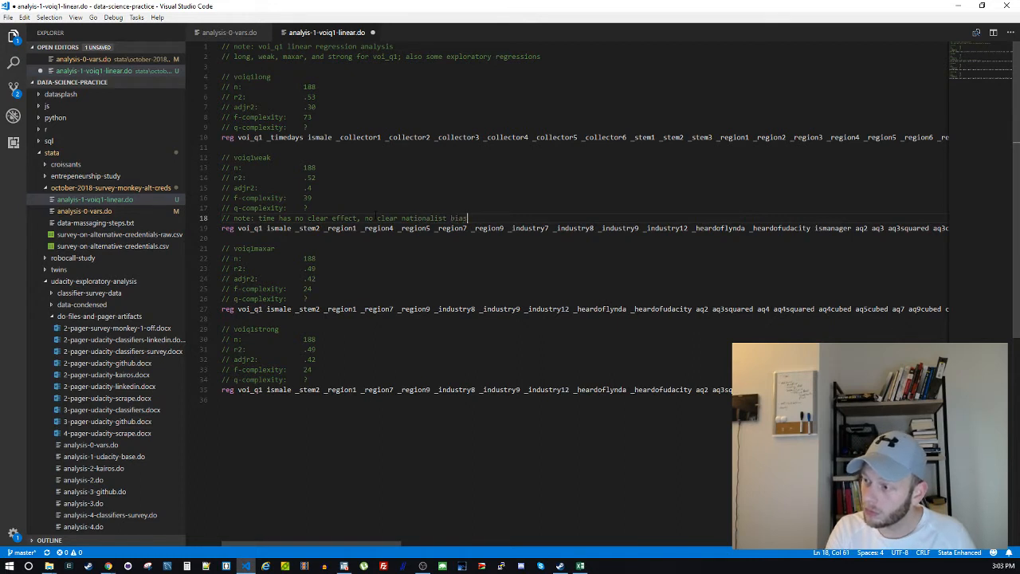
text(; unless )
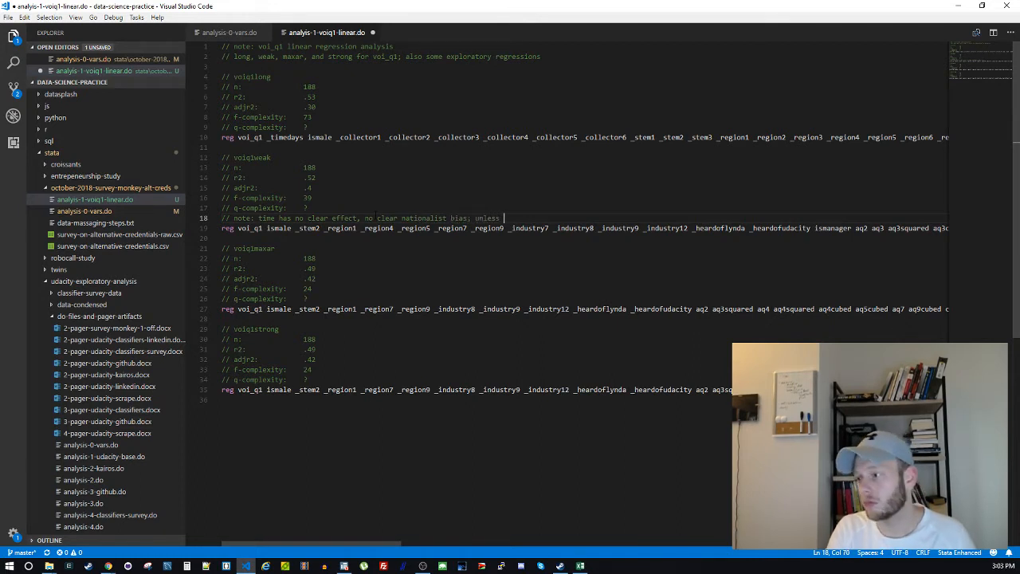
text(explained)
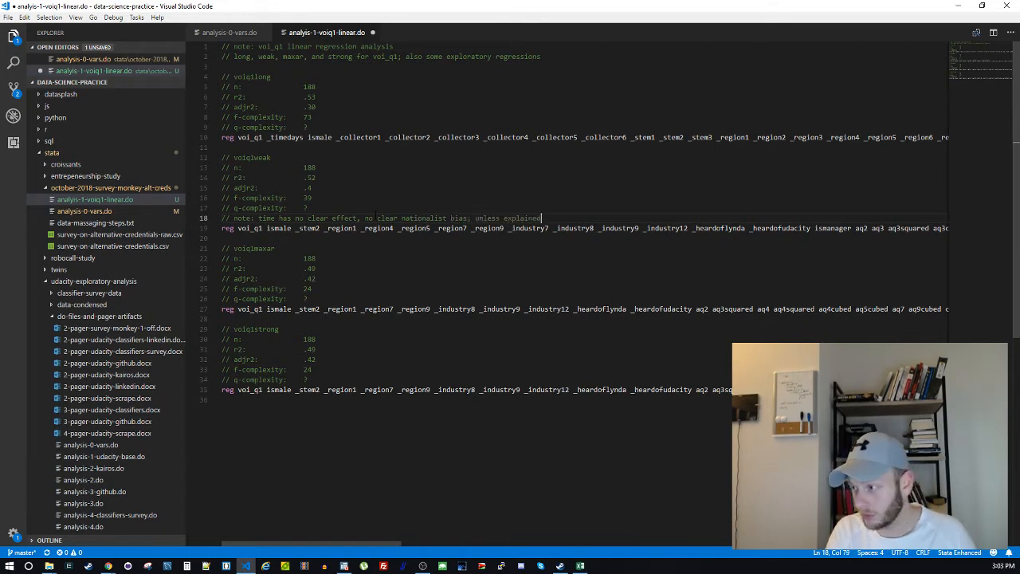
text( by left-right q)
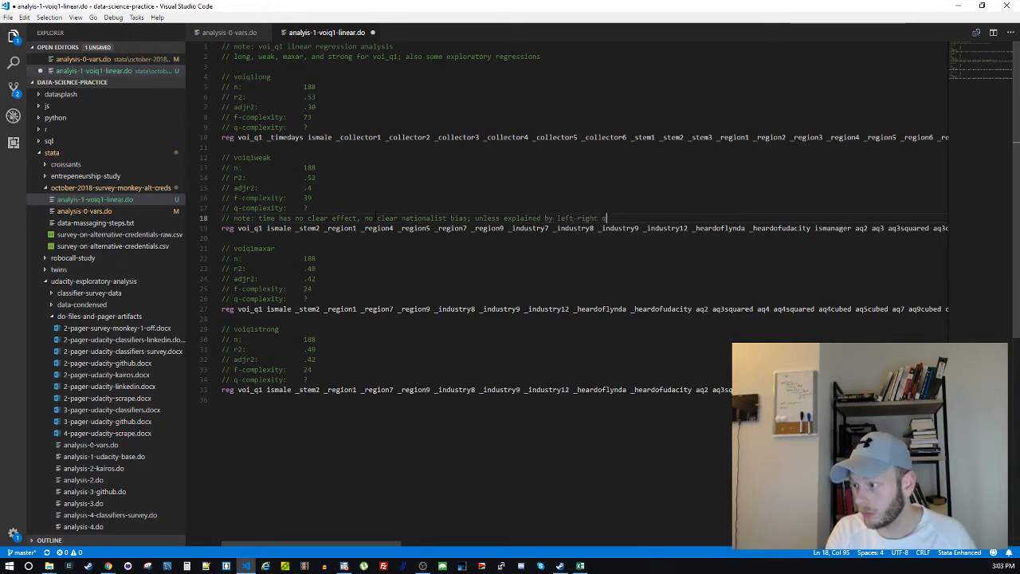
text(uestions)
key(ctrl+s)
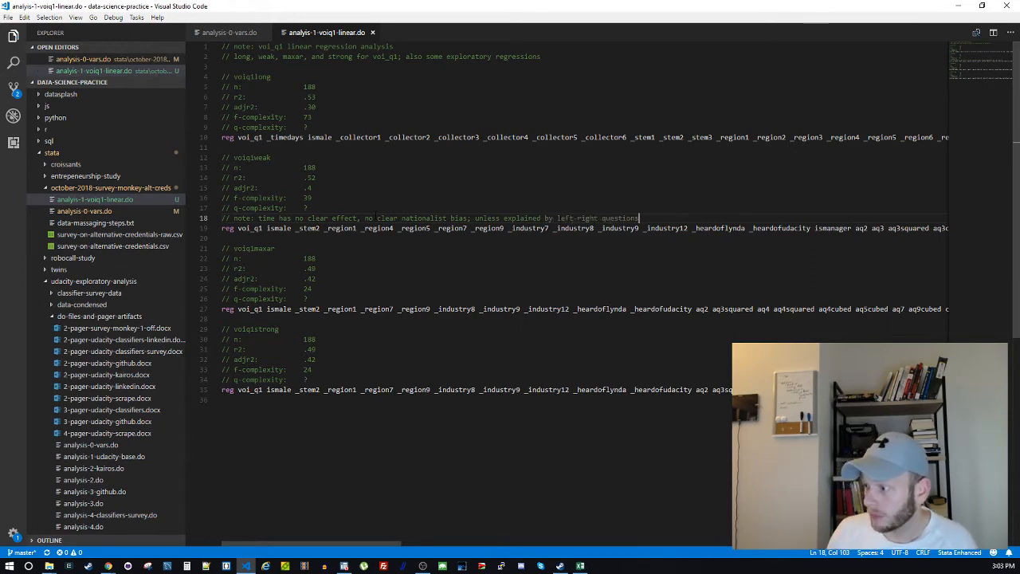
Remove the nationalist bias remark from the voiq1weak note, keeping only "time has no clear effect", and save the do-file
click(356, 219)
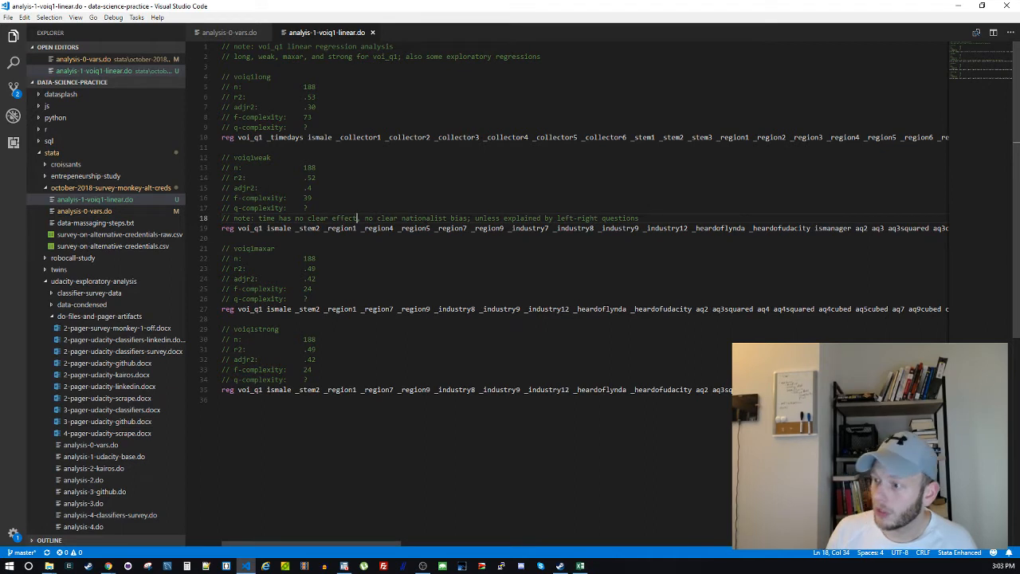
key(shift+End)
key(Delete)
key(ctrl+s)
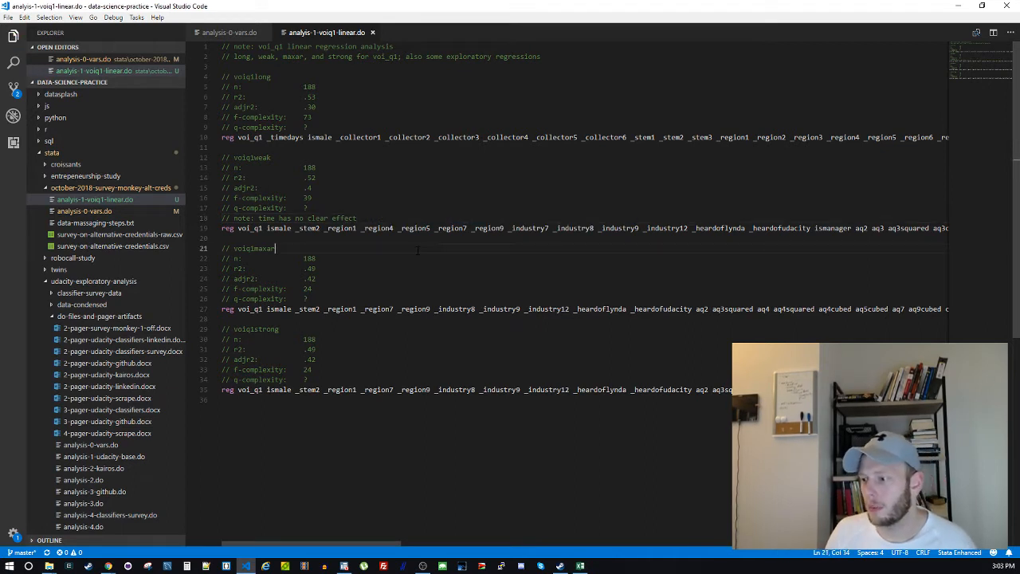
Examine the full predictor lists of the voiq1maxar and voiq1strong regression commands through to the ends of their lines
click(416, 250)
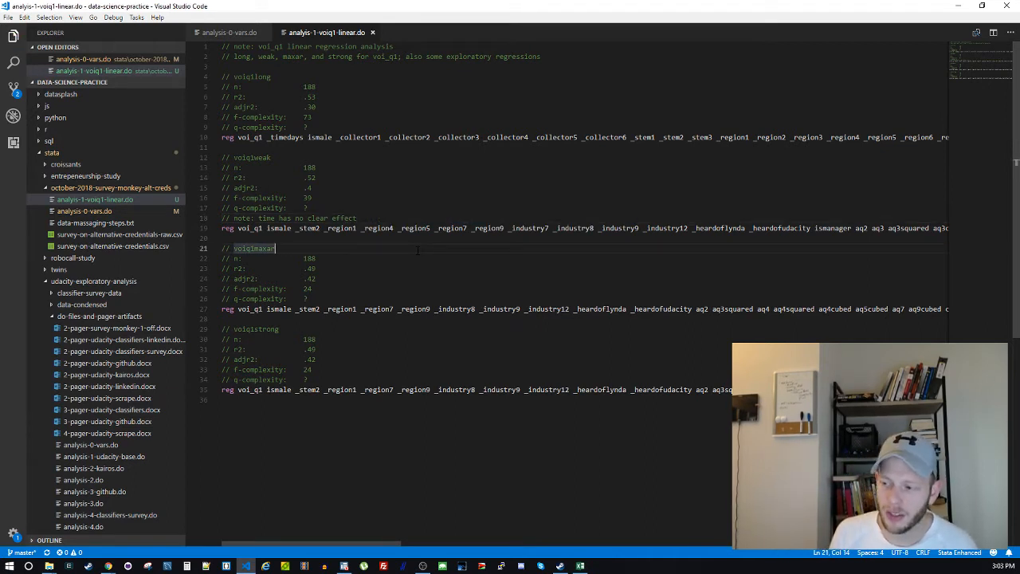
click(444, 422)
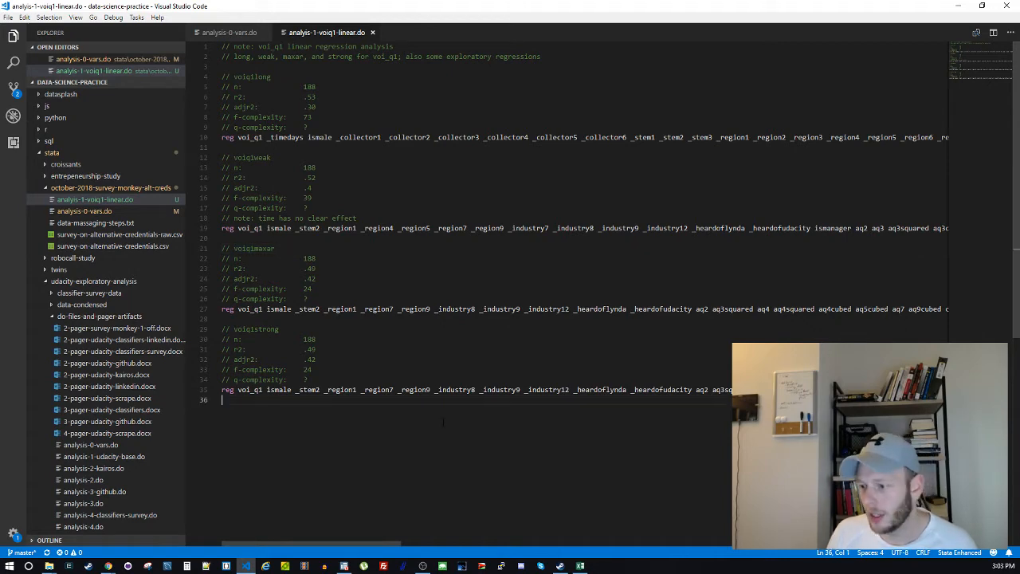
drag(320, 544, 418, 544)
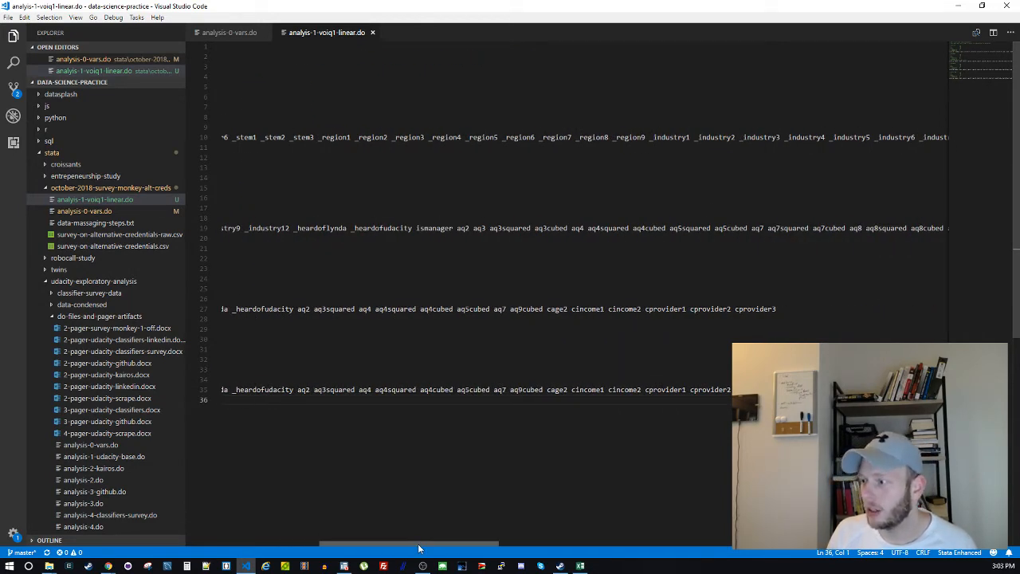
drag(418, 543, 243, 523)
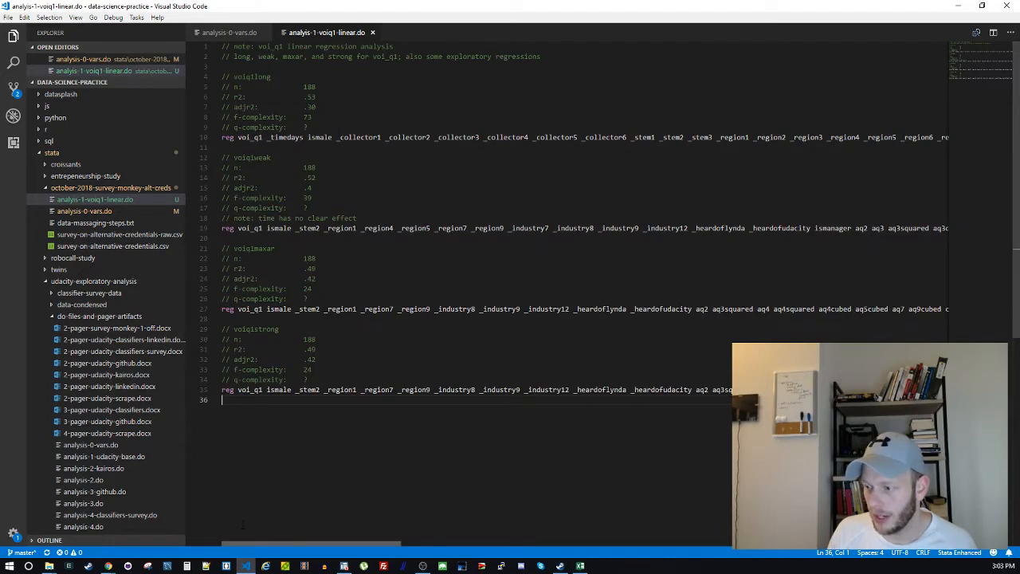
scroll(365, 510, right, 3)
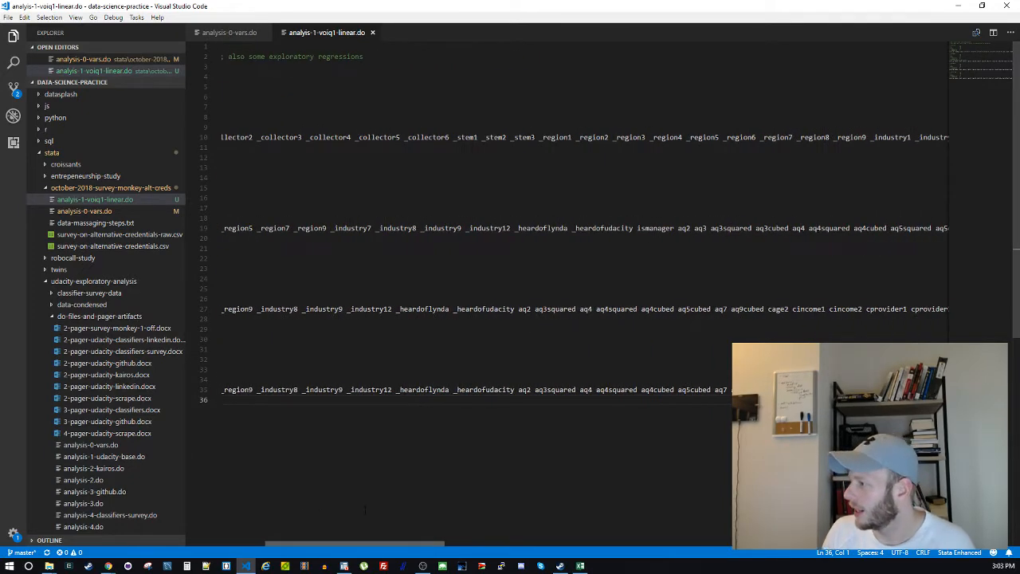
scroll(365, 510, left, 3)
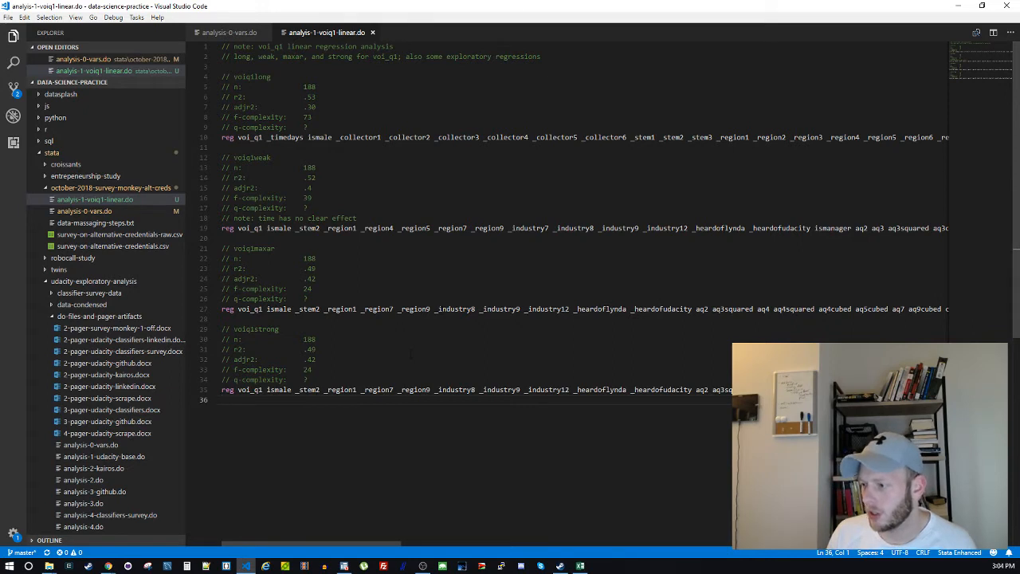
click(455, 309)
click(441, 338)
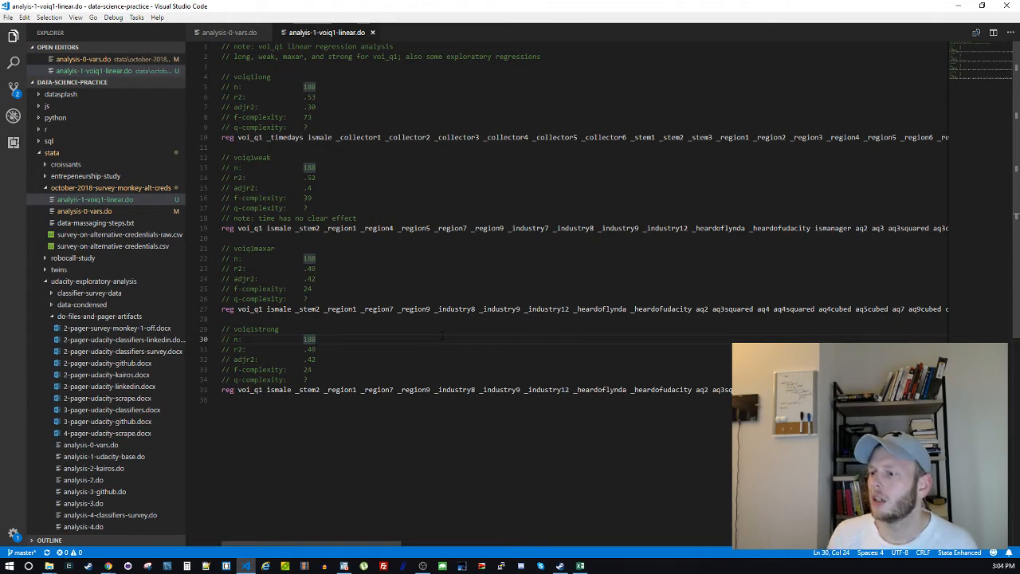
key(Up)
key(Up)
key(Up)
key(End)
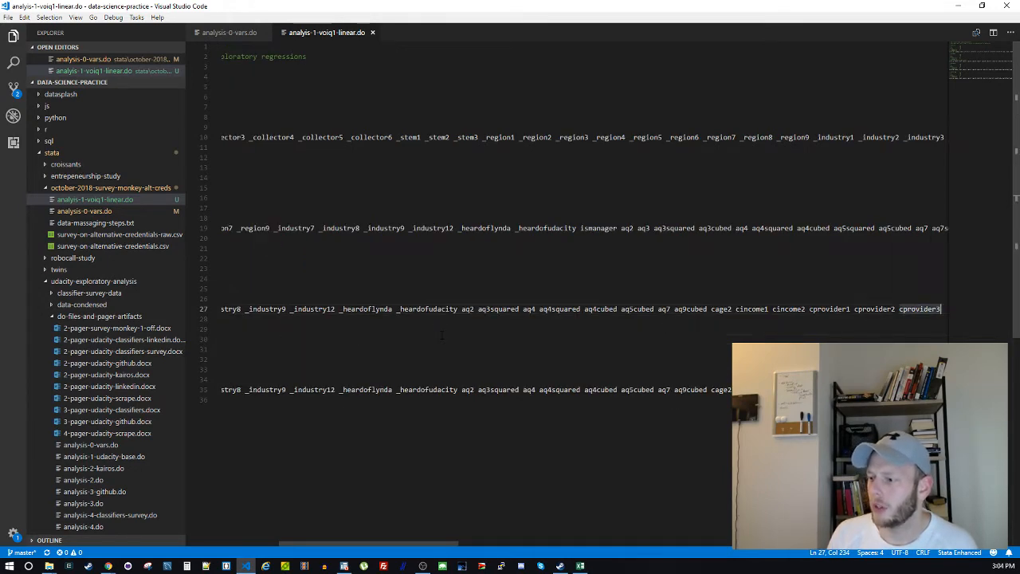
key(Down)
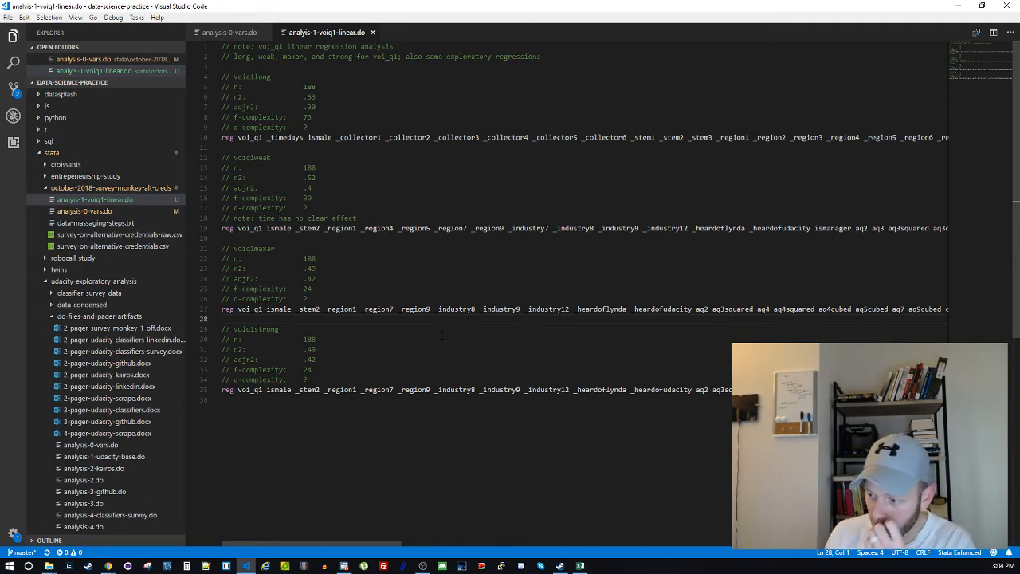
key(ctrl+End)
key(Left)
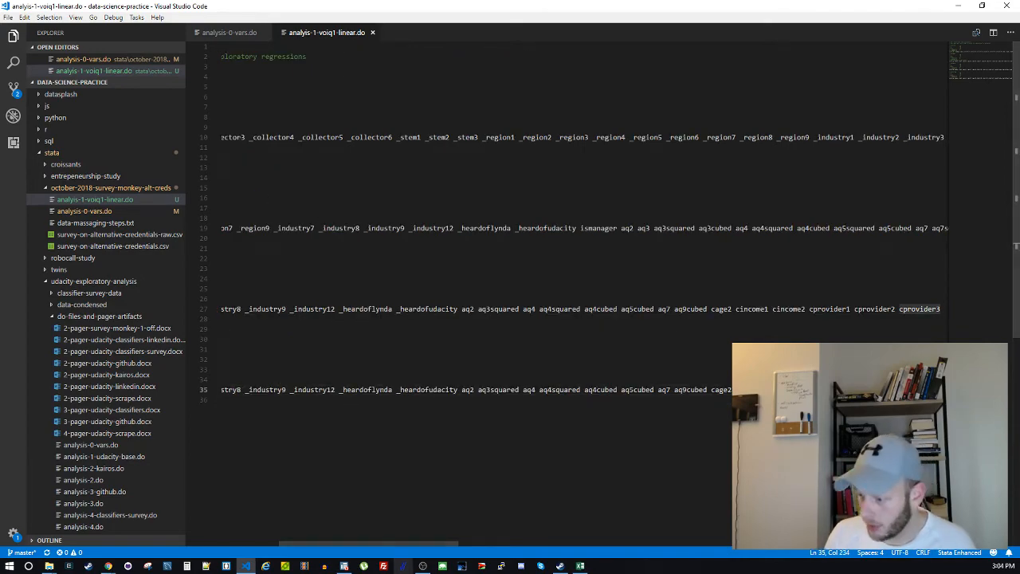
Switch to Stata and rerun the prepared voi_q1 regression that includes _region9
click(345, 565)
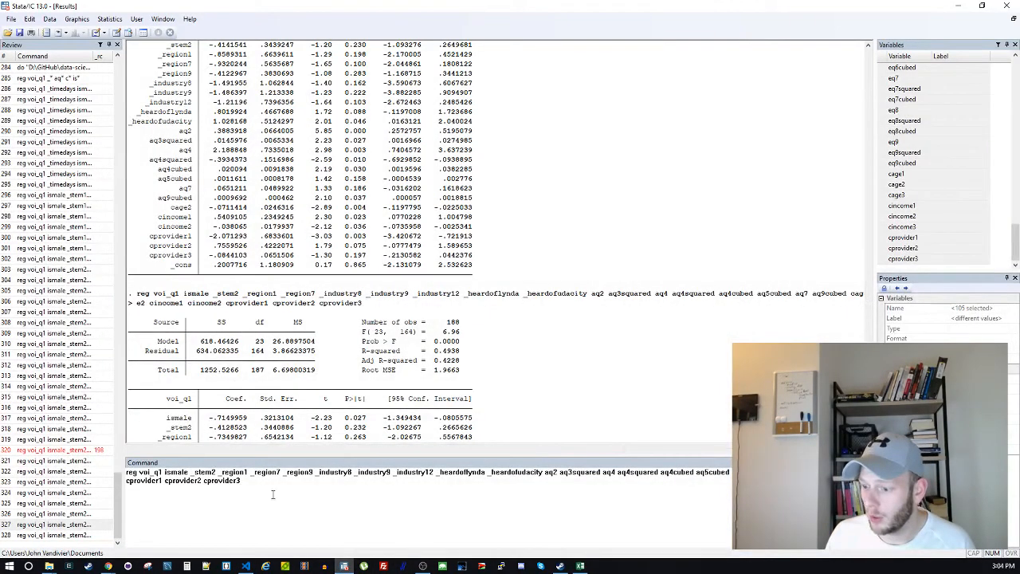
click(270, 508)
key(Return)
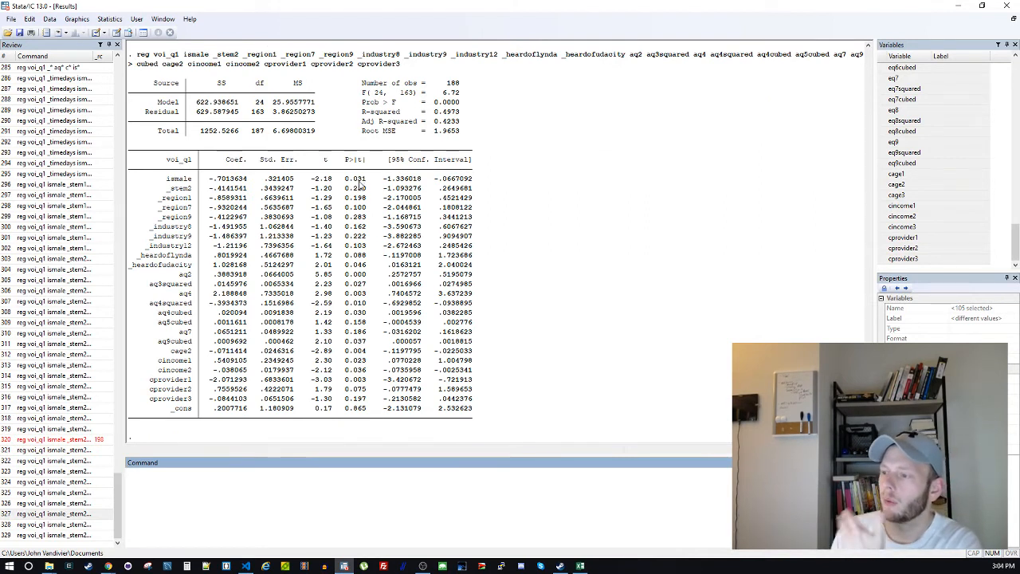
Check the predictors' p-values, remove _region9 from the voi_q1 regression and rerun it
drag(178, 188, 460, 196)
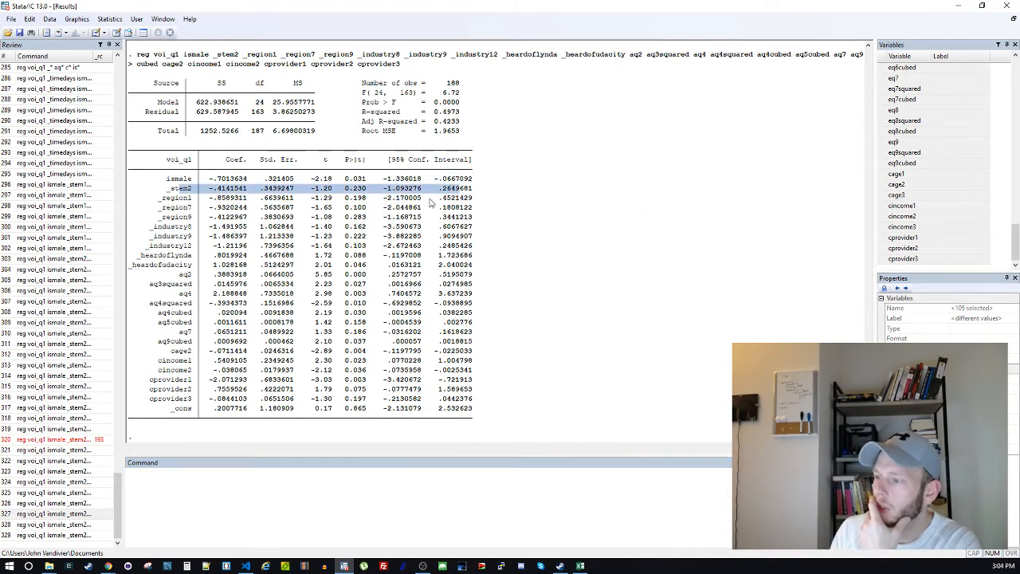
click(359, 191)
drag(170, 219, 476, 221)
click(366, 209)
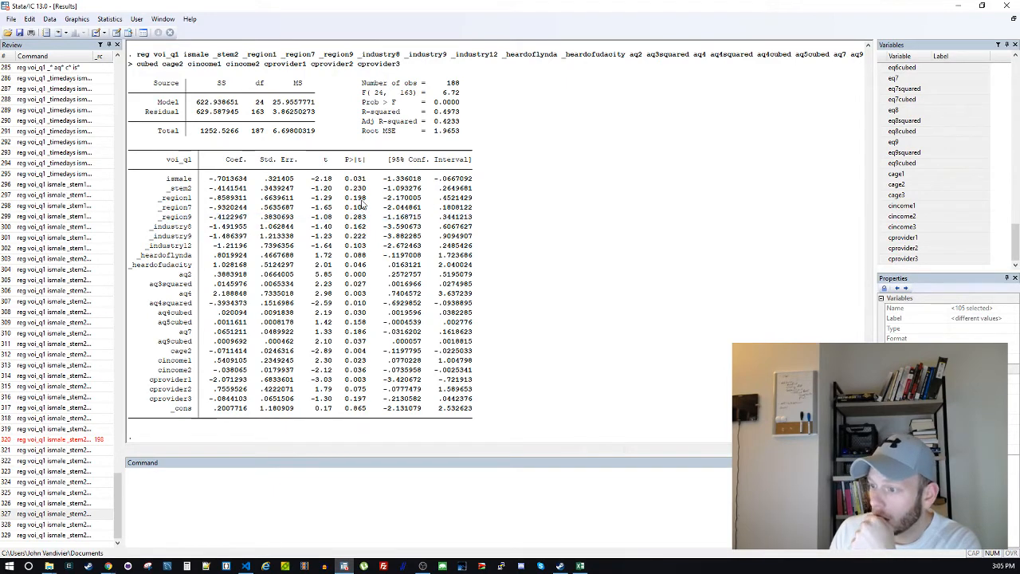
click(24, 535)
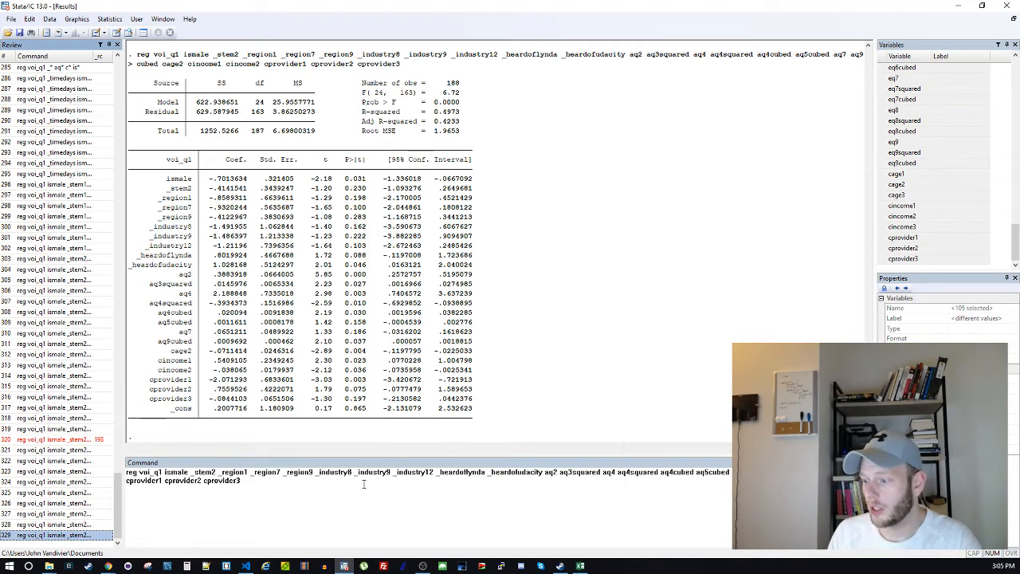
double_click(299, 473)
key(BackSpace)
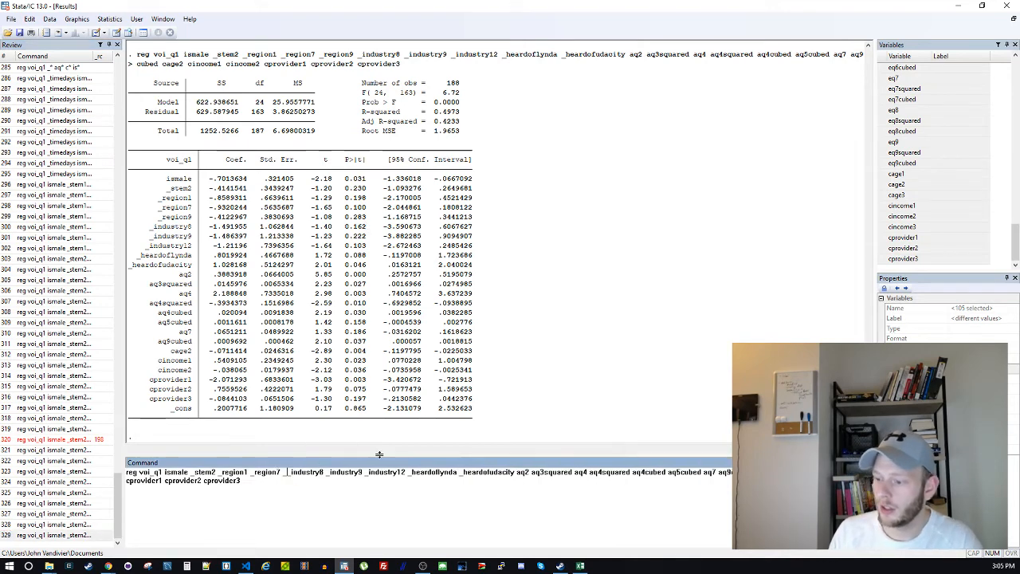
key(Return)
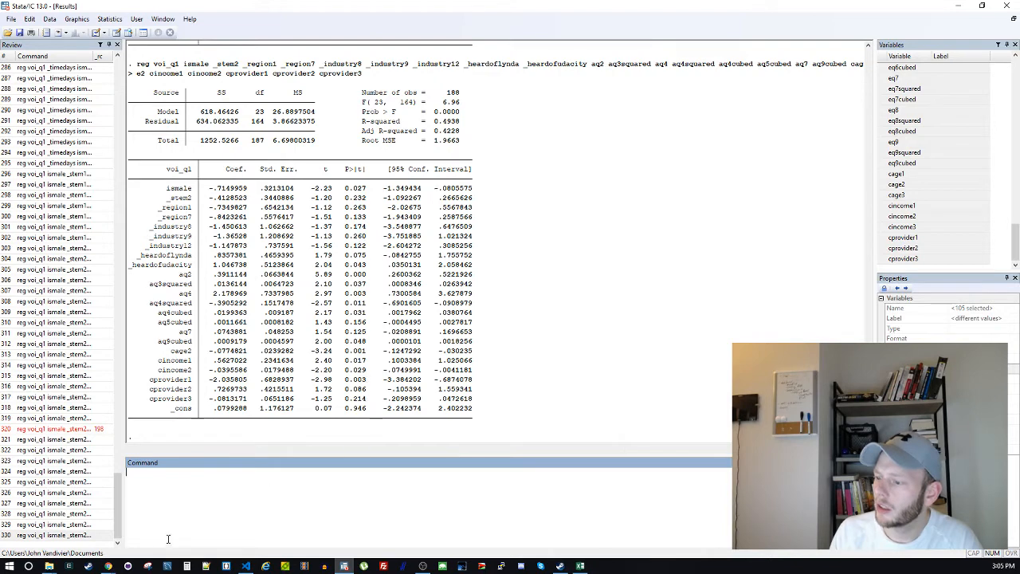
Remove _region1 from the latest voi_q1 regression and rerun it
key(Page_Up)
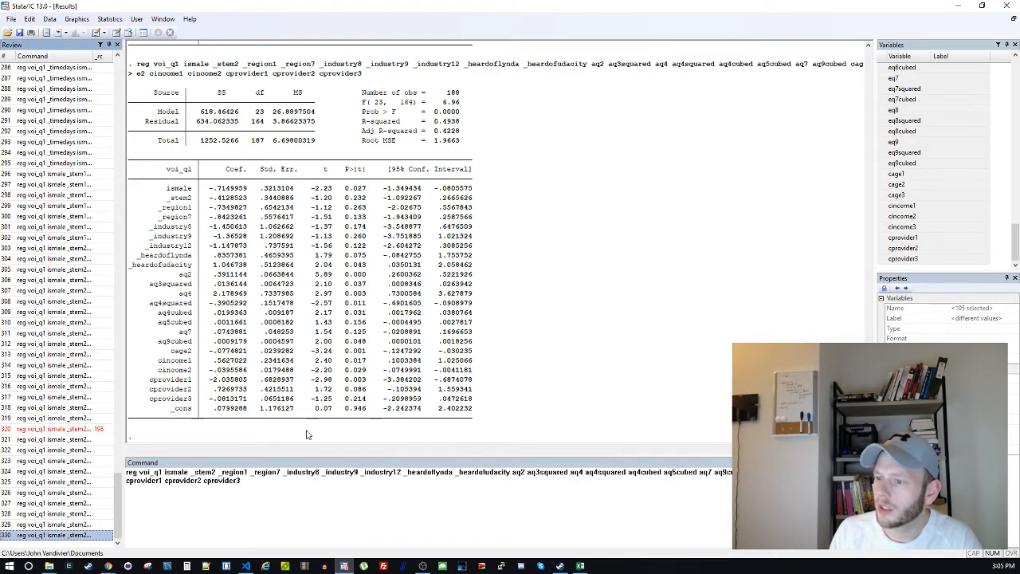
double_click(224, 473)
key(BackSpace)
key(BackSpace)
key(Return)
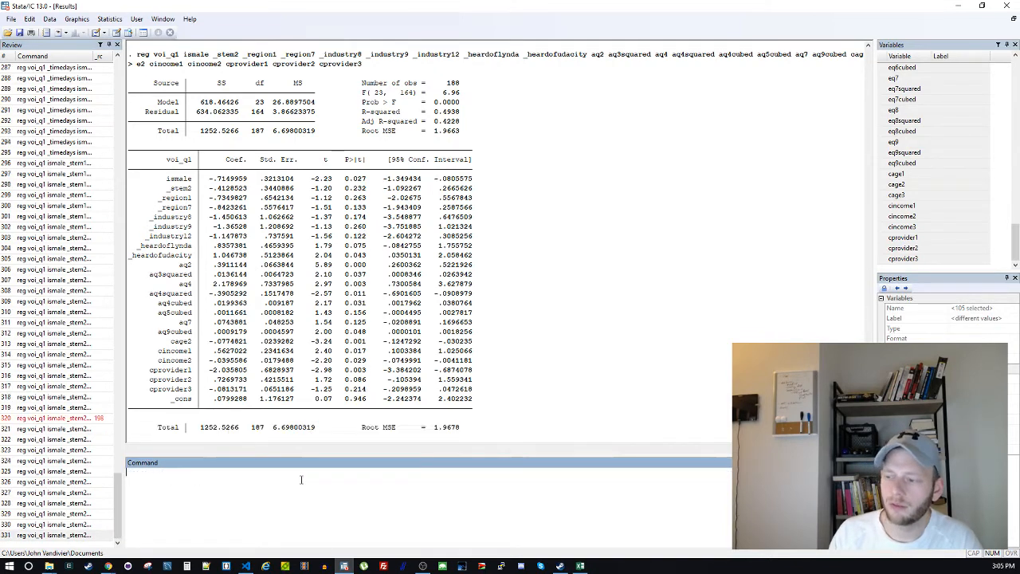
Remove _industry9 from the latest voi_q1 regression and rerun it
key(Page_Up)
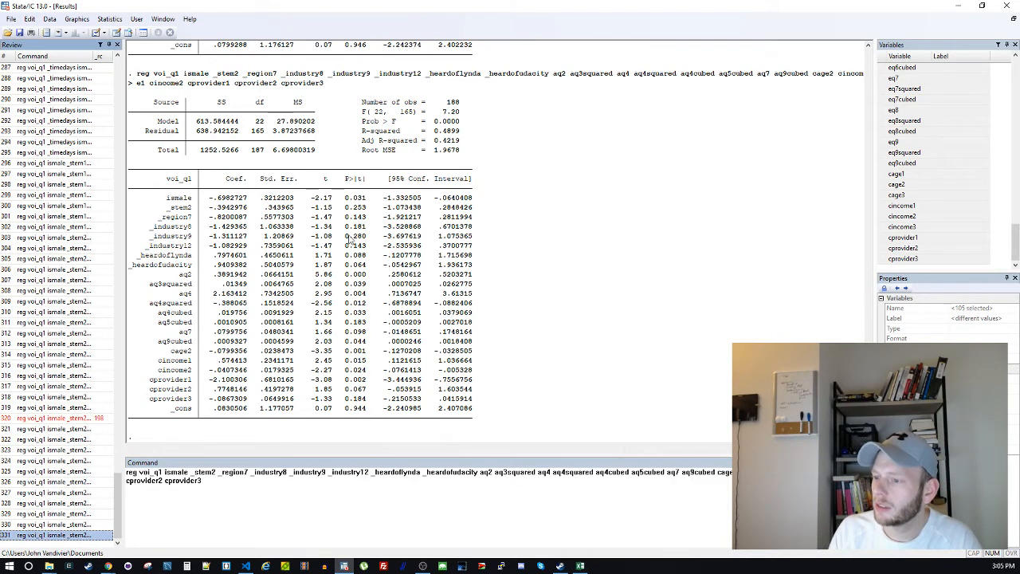
double_click(335, 471)
key(BackSpace)
key(Return)
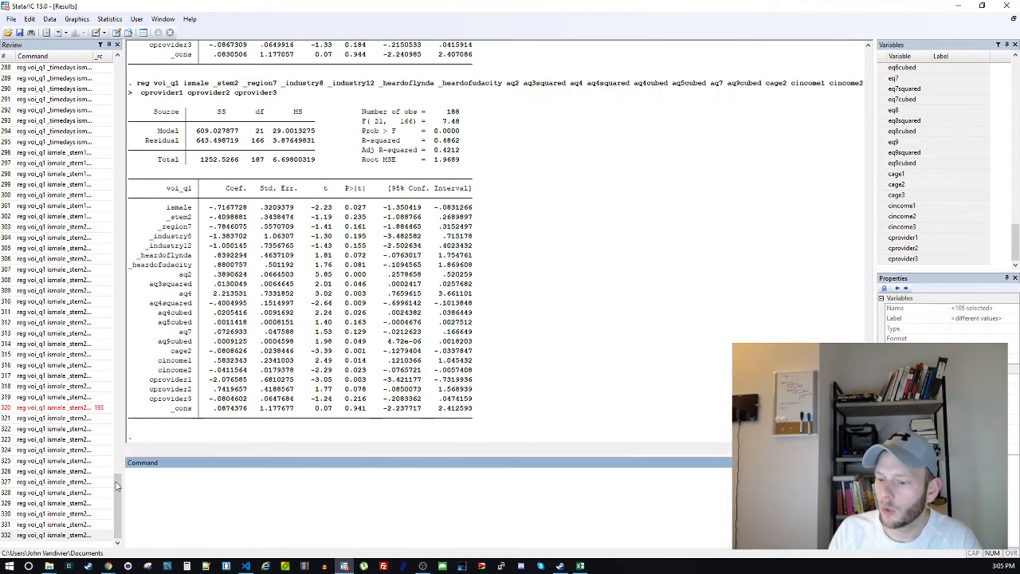
Rerun the latest voi_q1 regression with its predictors unchanged
key(Page_Up)
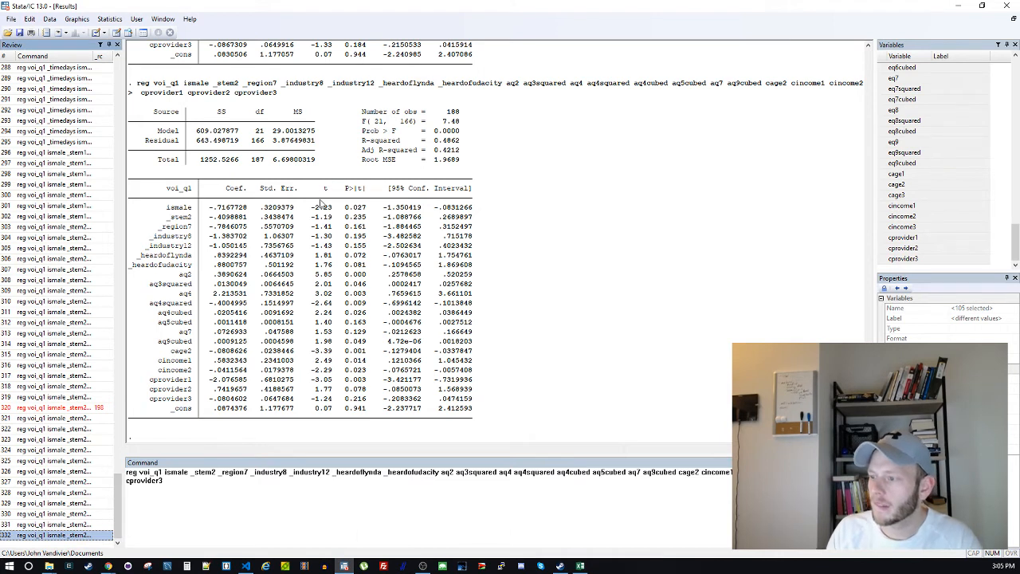
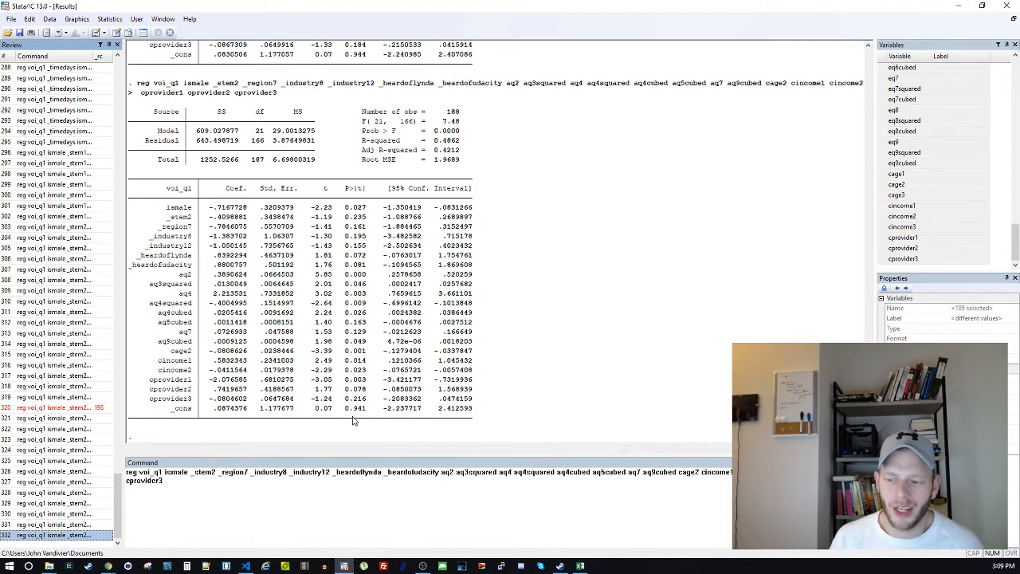
click(328, 495)
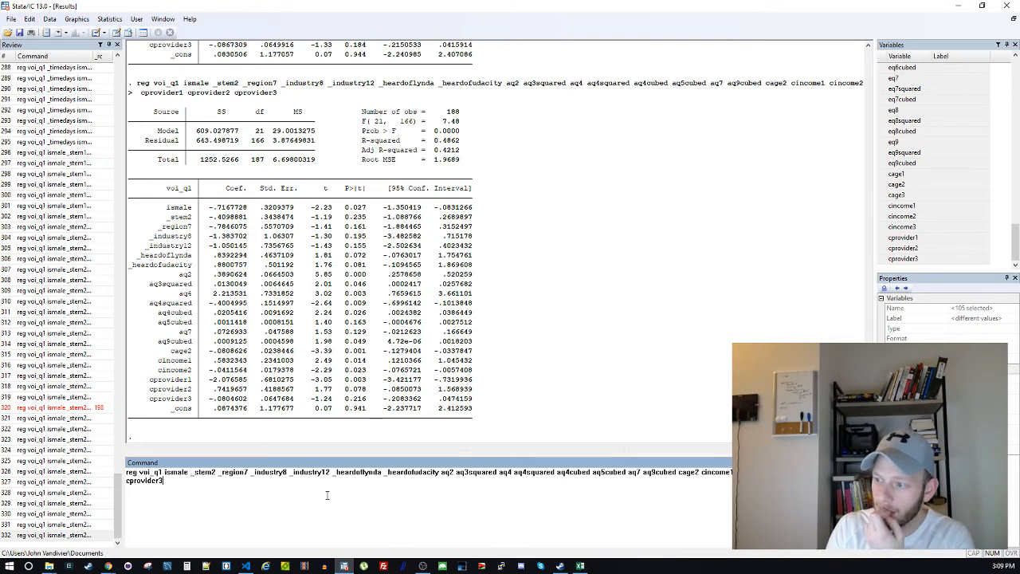
key(Return)
Remove _stem2 from the latest voi_q1 regression and rerun it
click(46, 536)
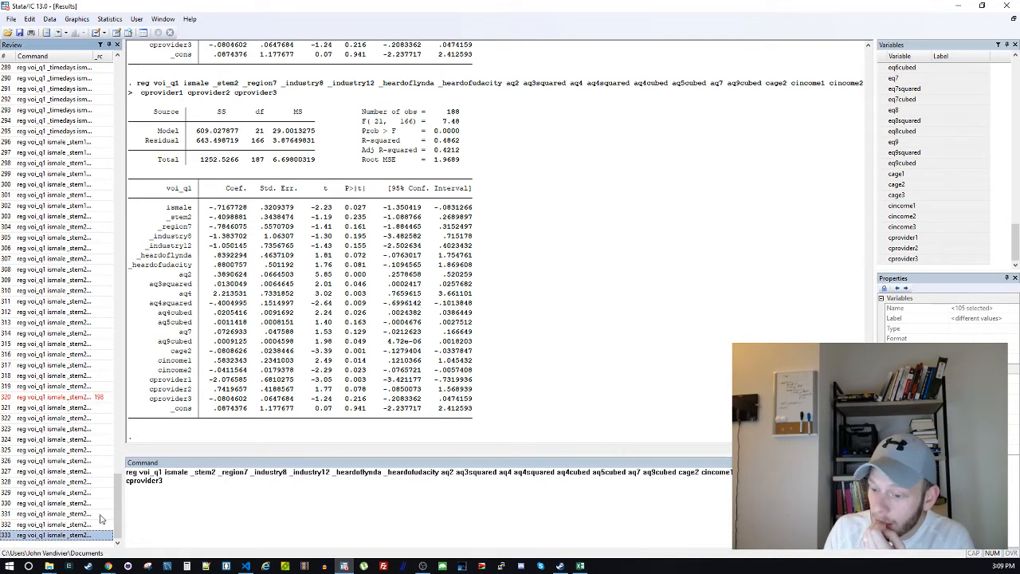
double_click(210, 471)
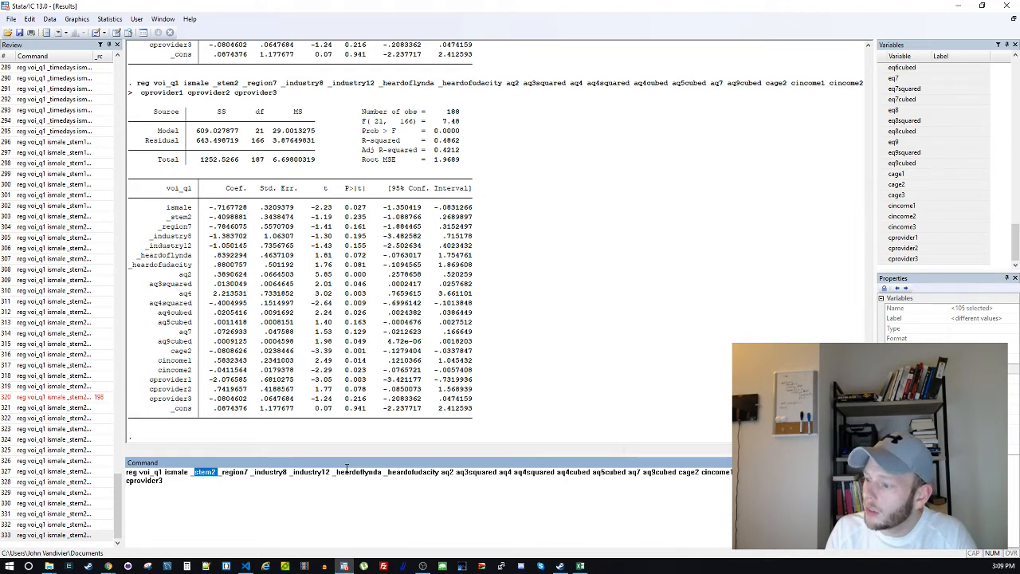
key(Delete)
key(Return)
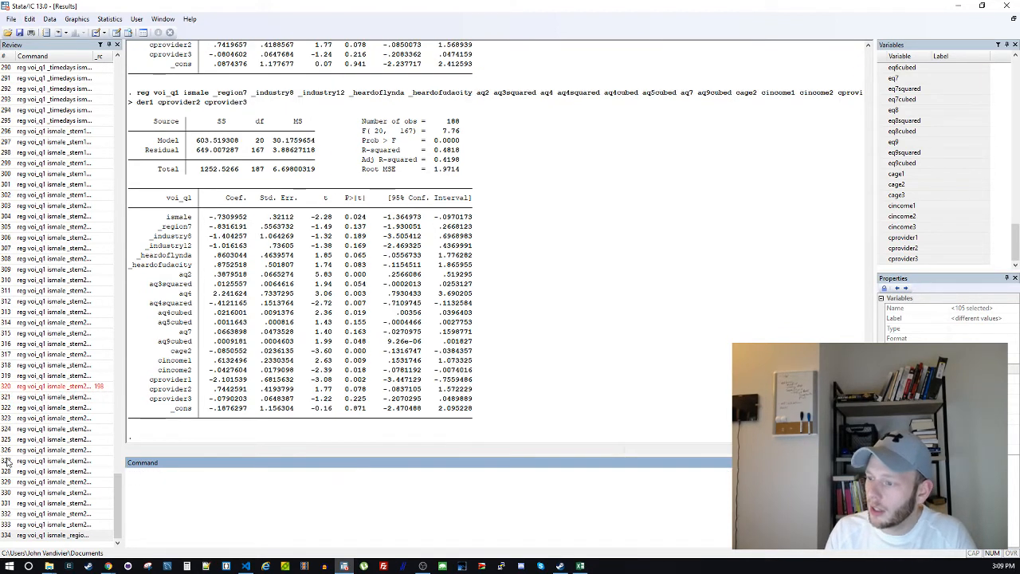
Recall the latest voi_q1 regression and start editing it at its last predictor, cprovider3
click(32, 536)
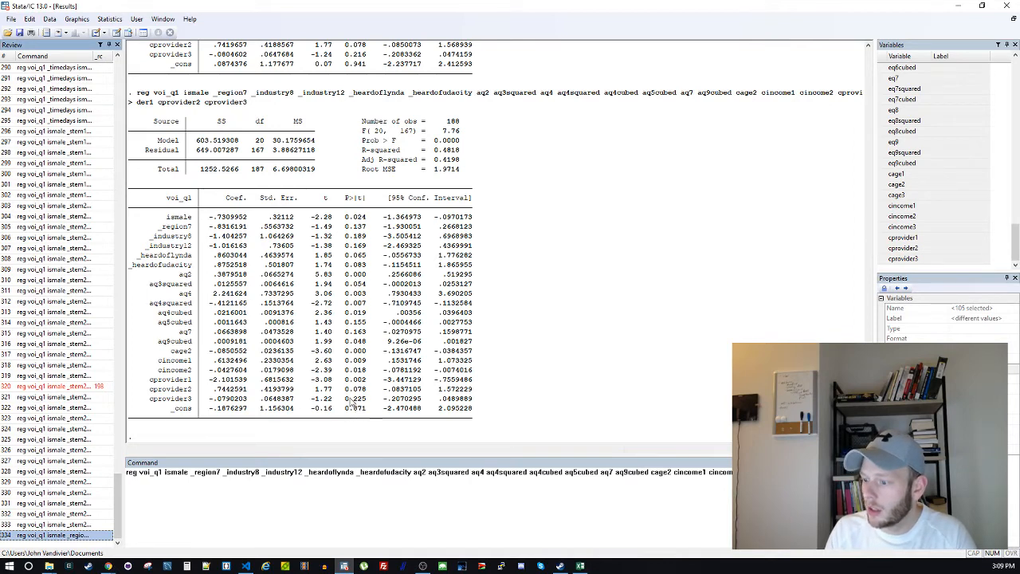
click(837, 473)
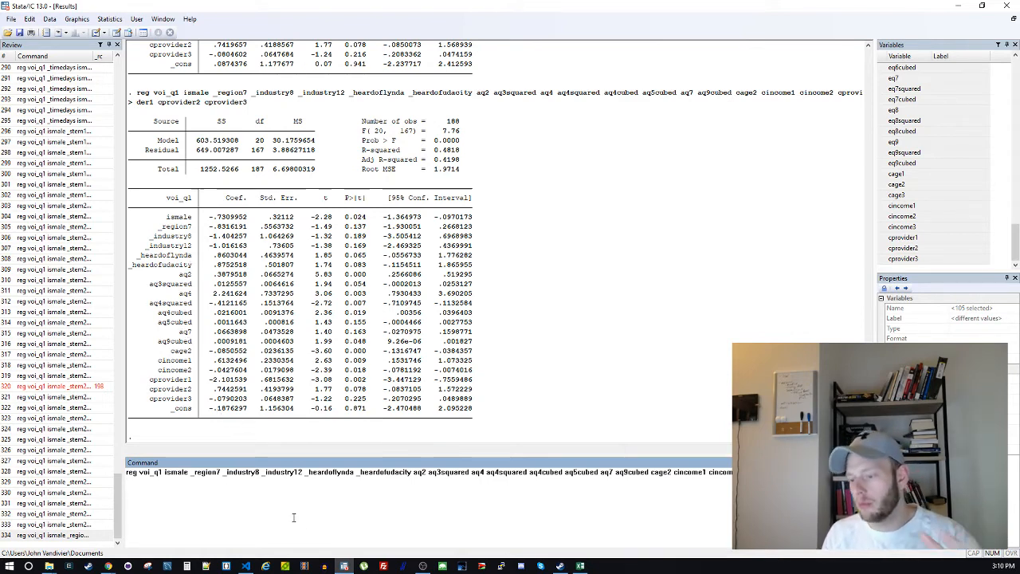
Switch to Visual Studio Code, add "// note: cprovider was the longest-lasting nonlinear chain (linear, quadratic, and cubic)" above the strong model's regression and save
click(245, 565)
click(295, 372)
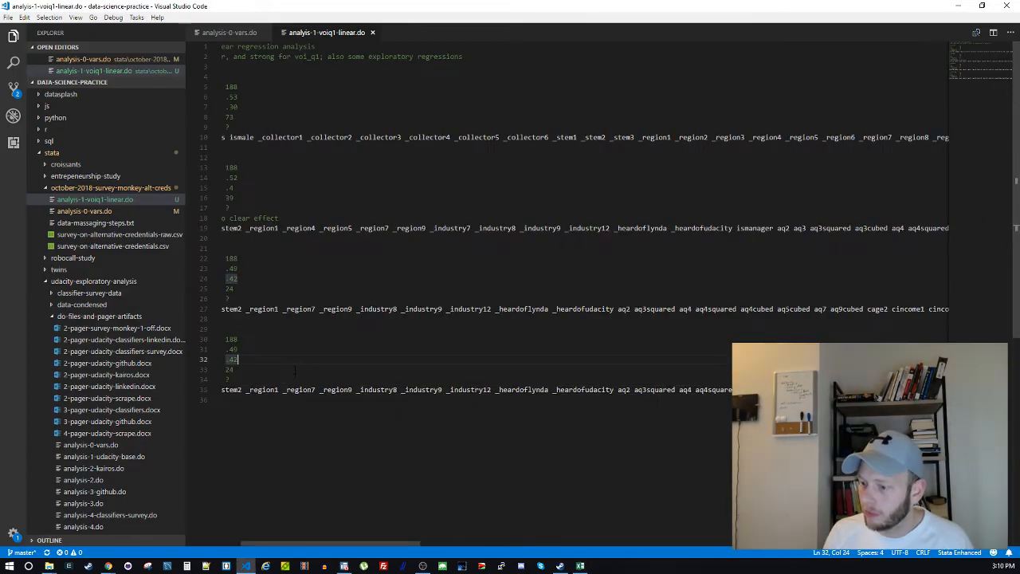
key(Down)
key(Return)
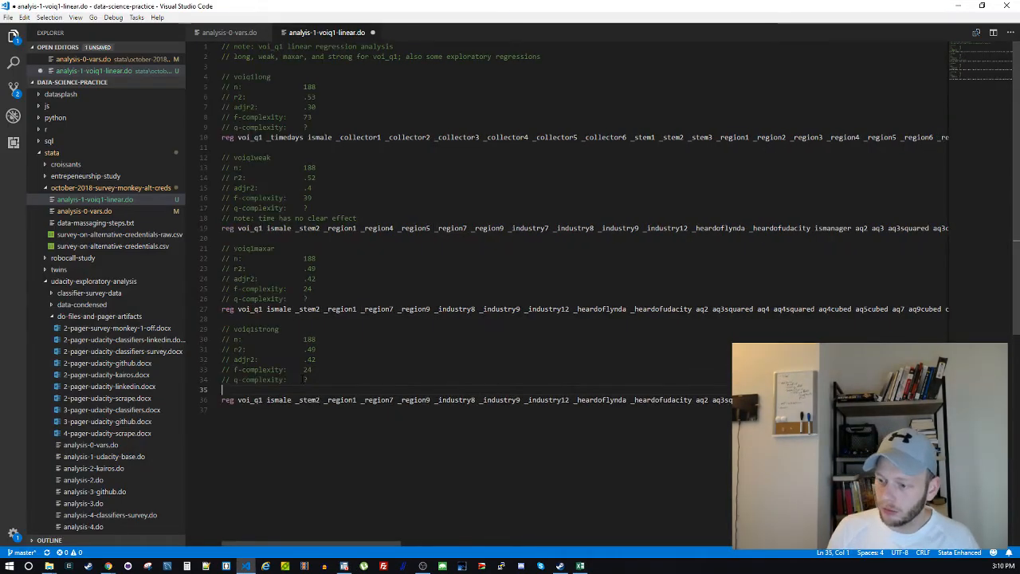
text(// note: cp)
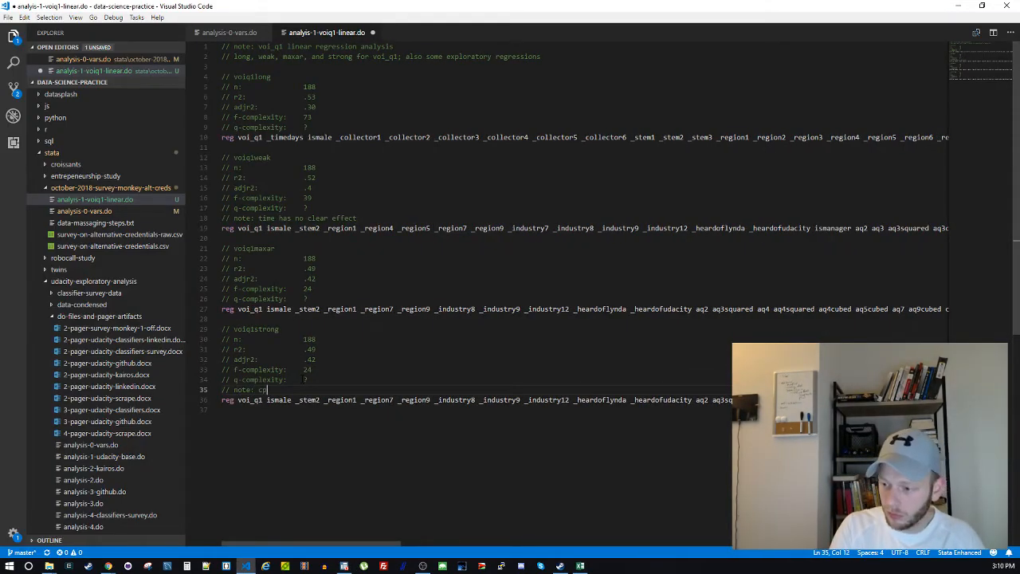
text(rovider was th)
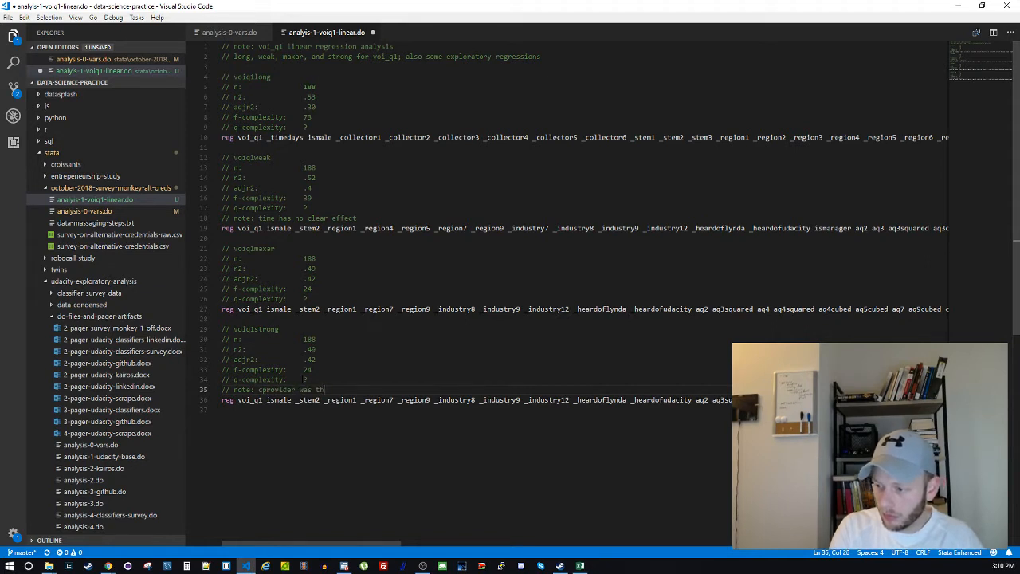
text(e longest lasting)
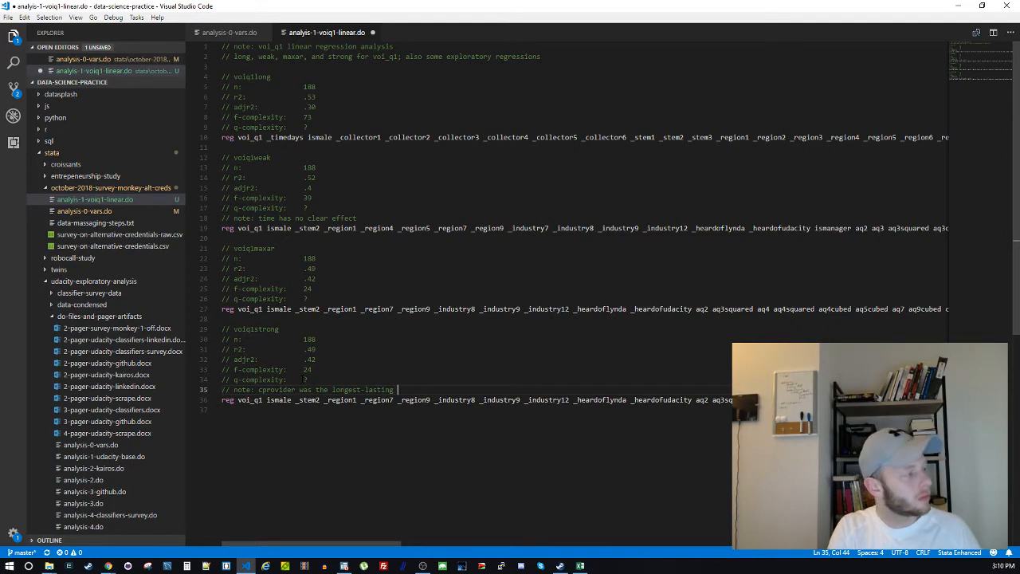
text( no)
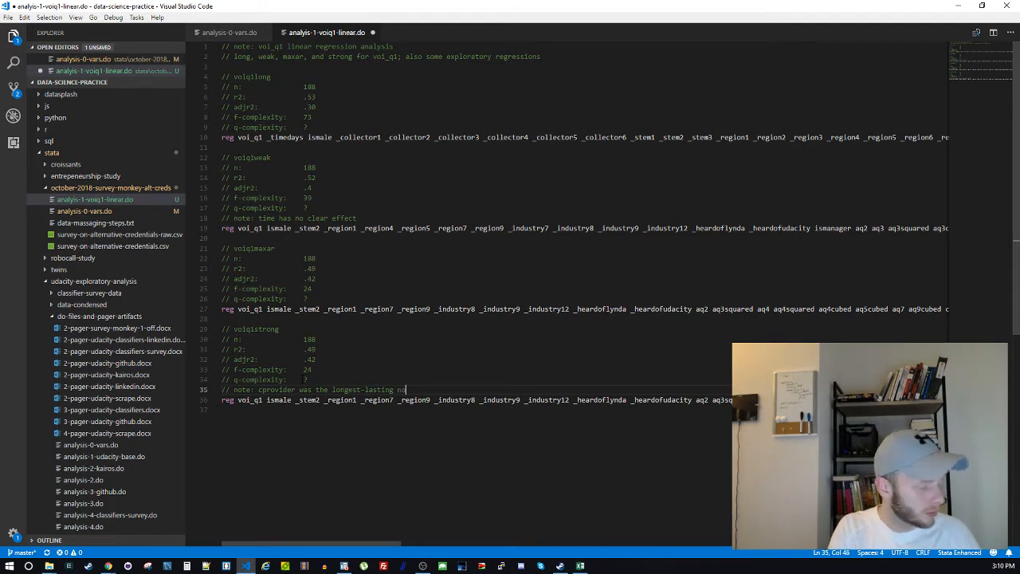
text(nlinear chain ()
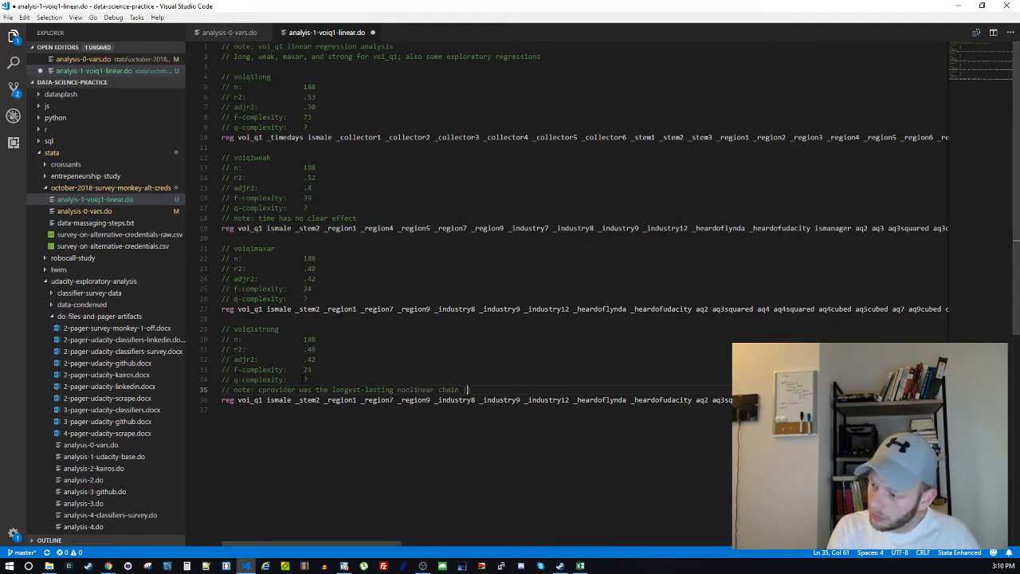
text(linear, )
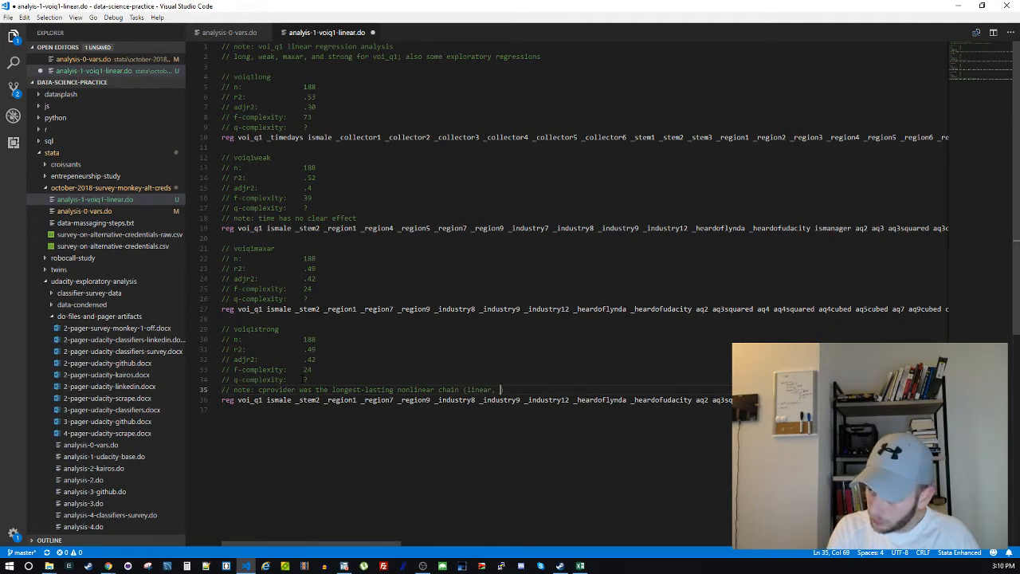
text(quadrac)
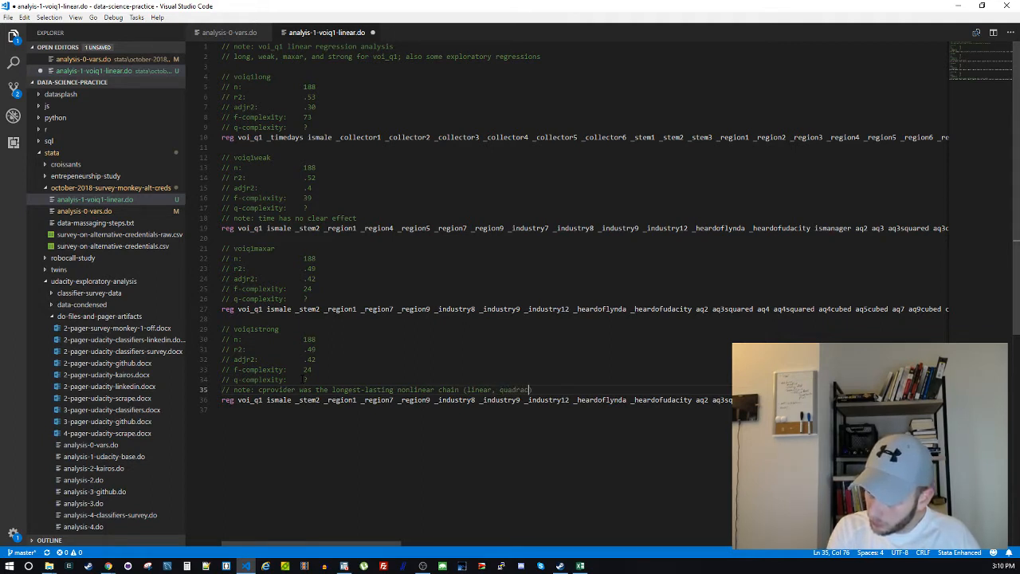
key(BackSpace)
text(tic, an)
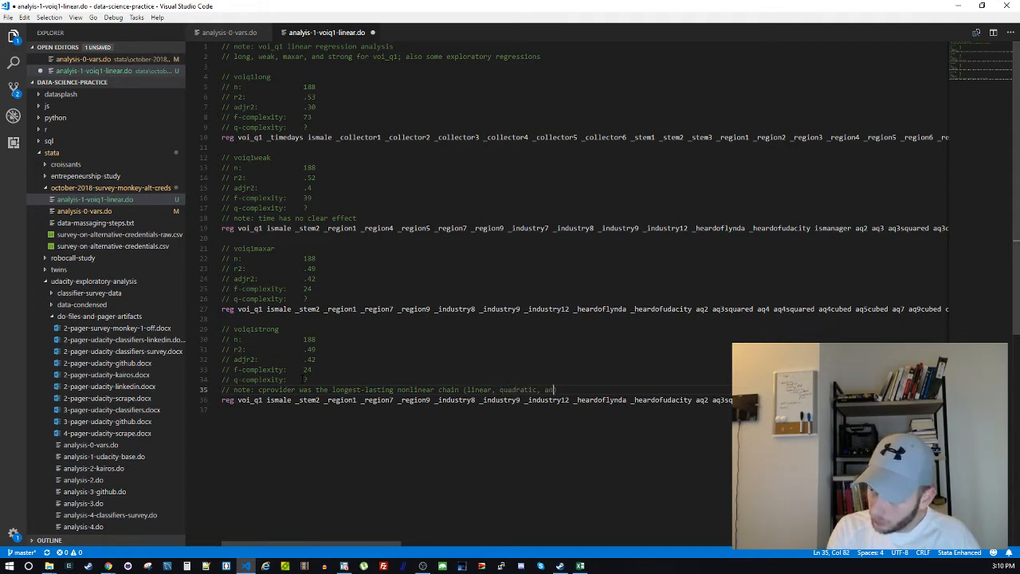
text(d cubic)
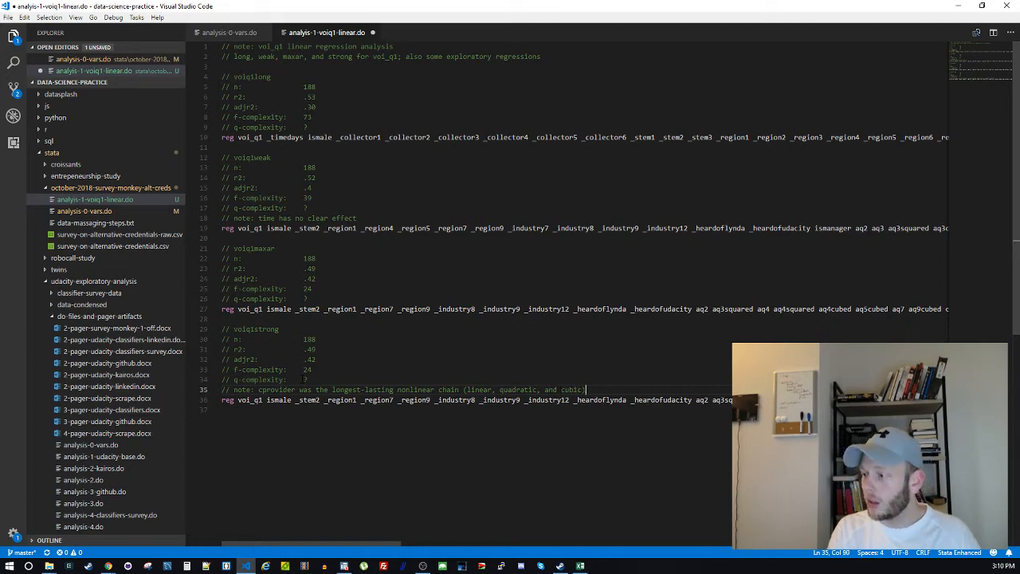
key(ctrl+s)
key(Down)
key(Down)
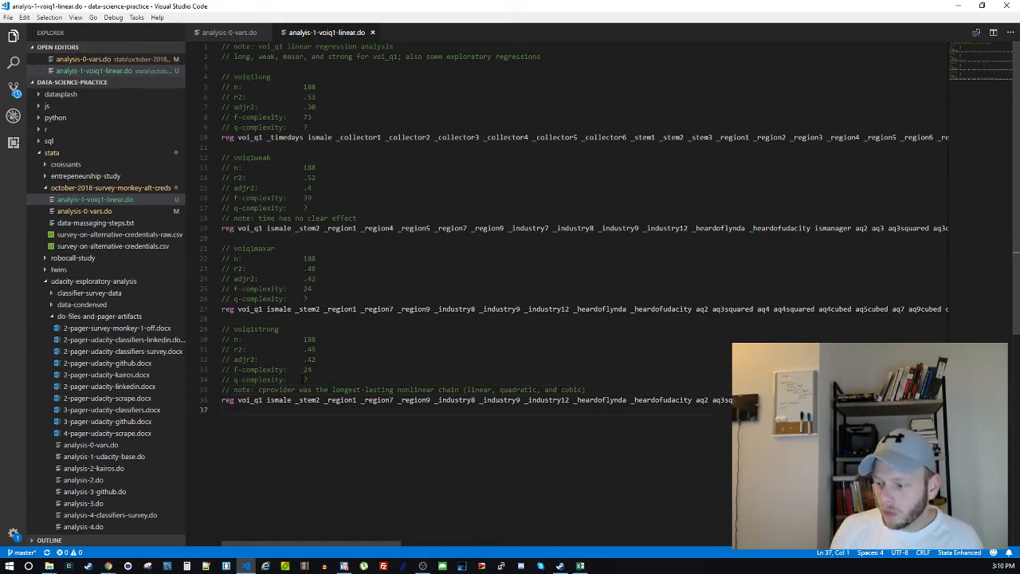
Switch to Stata and run the voi_q1 regression without cprovider3
key(alt+Tab)
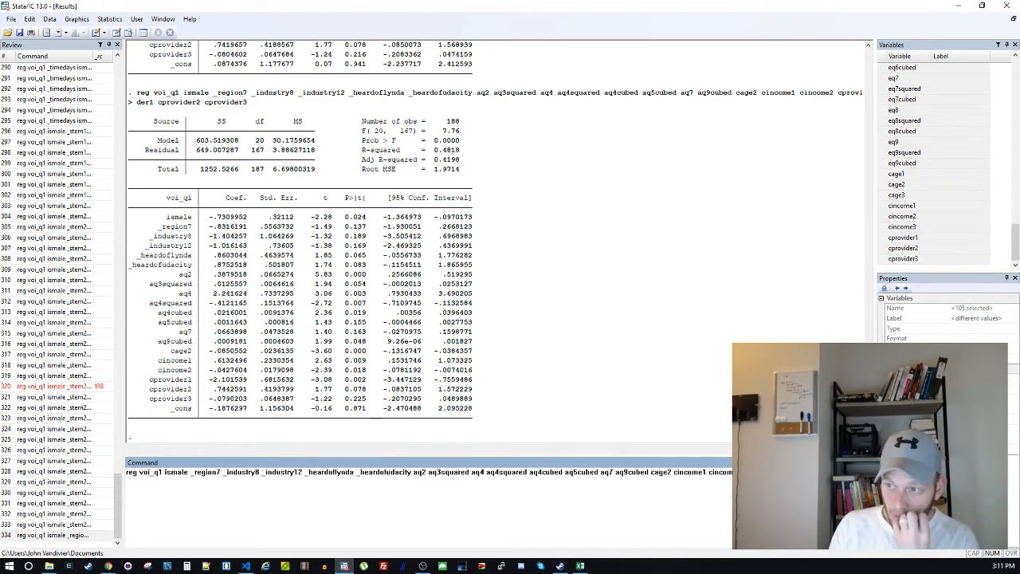
key(Return)
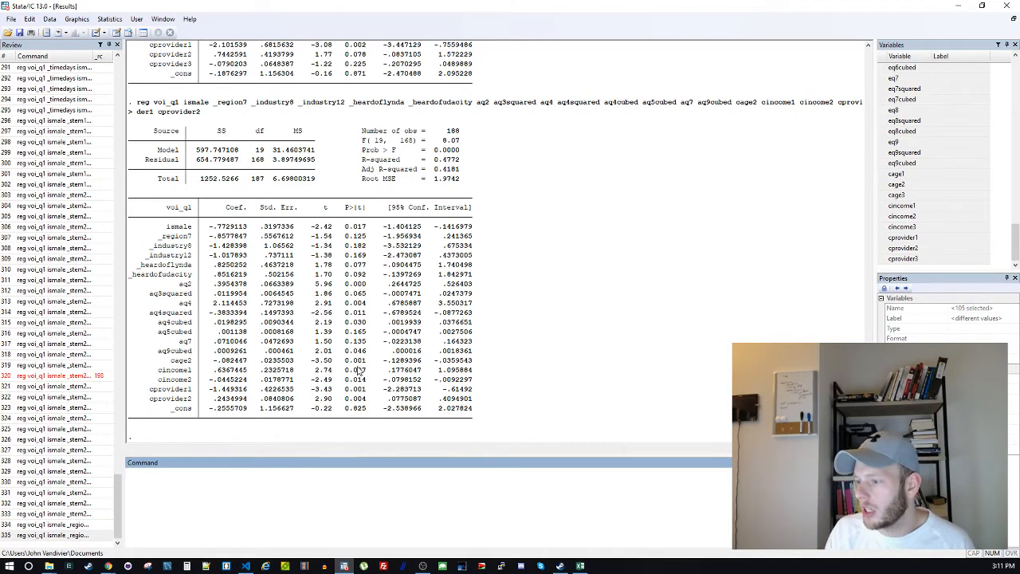
Check the predictors' p-values, remove _industry8 from the latest voi_q1 regression and rerun it
click(69, 537)
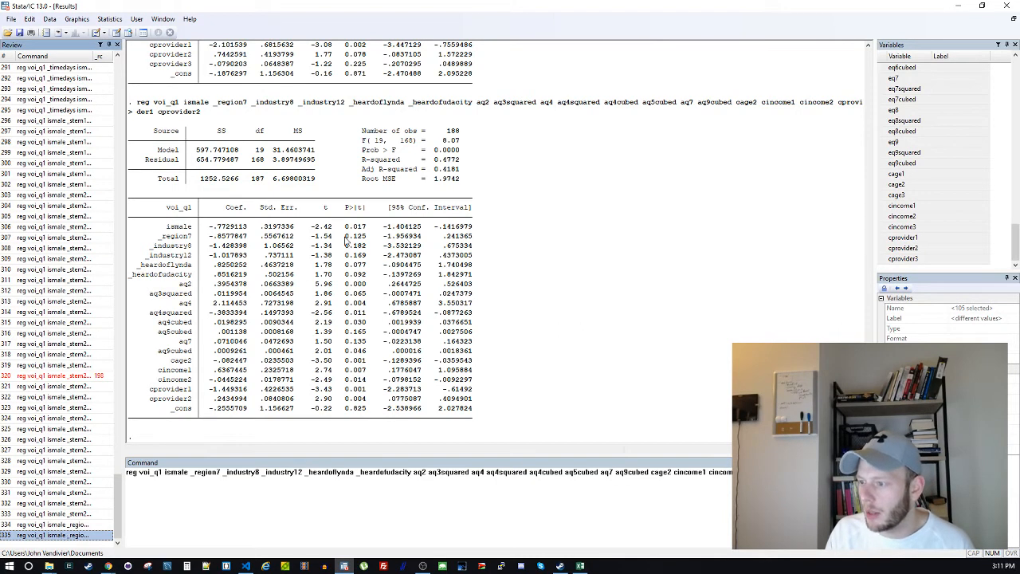
mouse_move(155, 247)
mouse_down()
mouse_move(484, 248)
mouse_move(504, 397)
mouse_move(504, 266)
mouse_move(166, 254)
mouse_up()
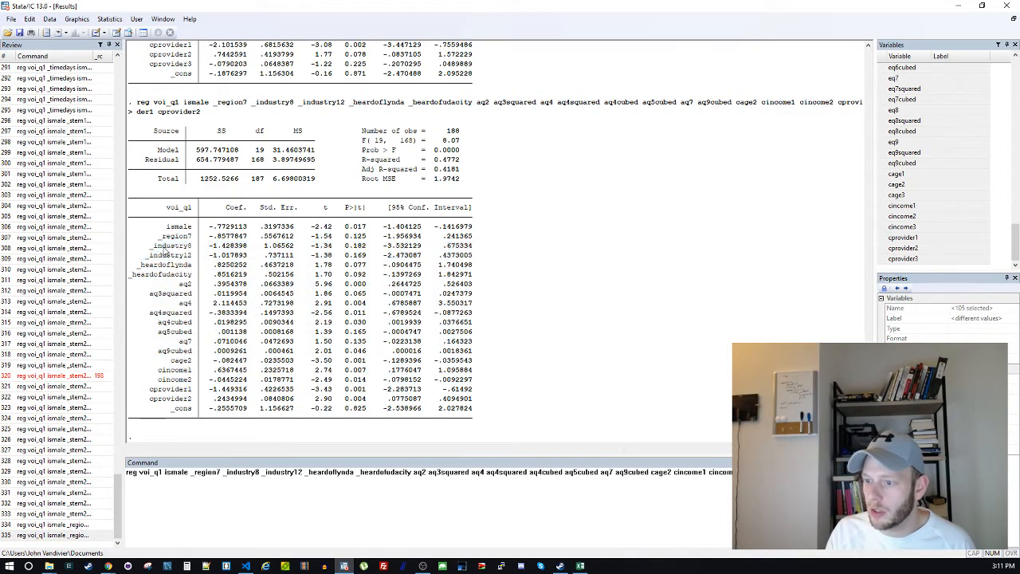
double_click(243, 472)
key(BackSpace)
key(BackSpace)
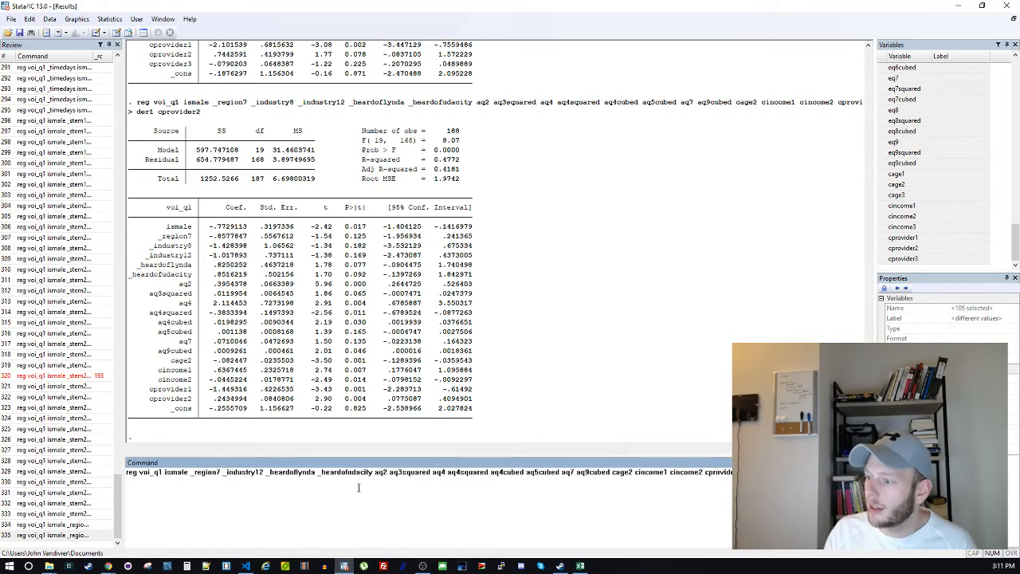
key(Return)
Compare the p-values of _industry12 and aq7, then remove aq7 from the voi_q1 regression and rerun it
key(Page_Up)
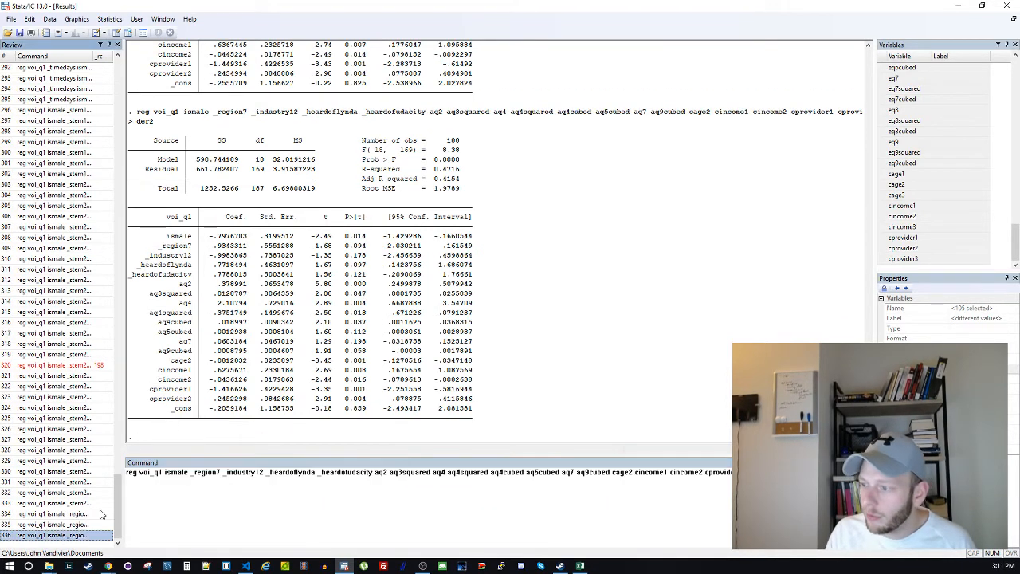
drag(159, 255, 435, 273)
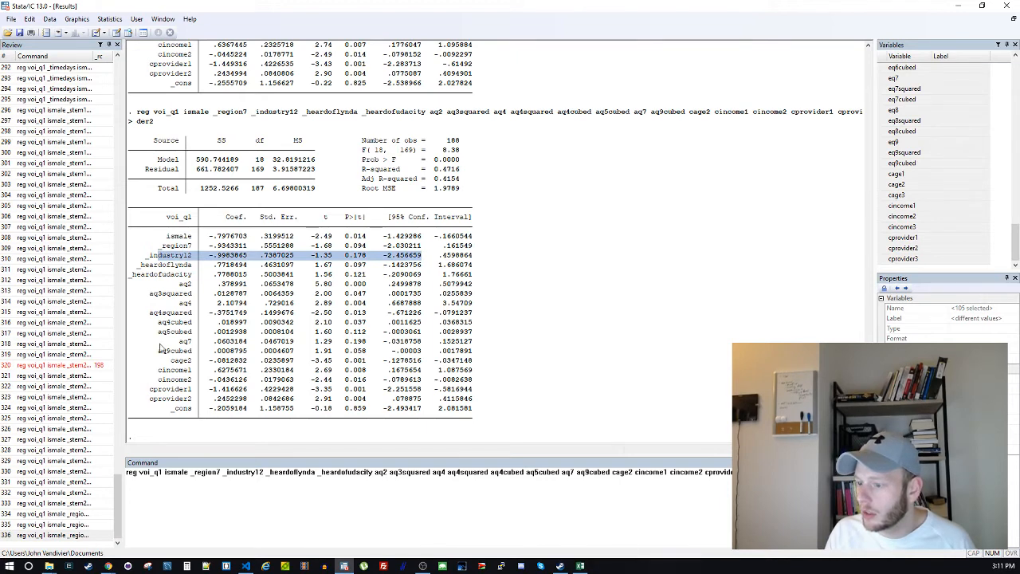
drag(163, 341, 538, 350)
click(547, 360)
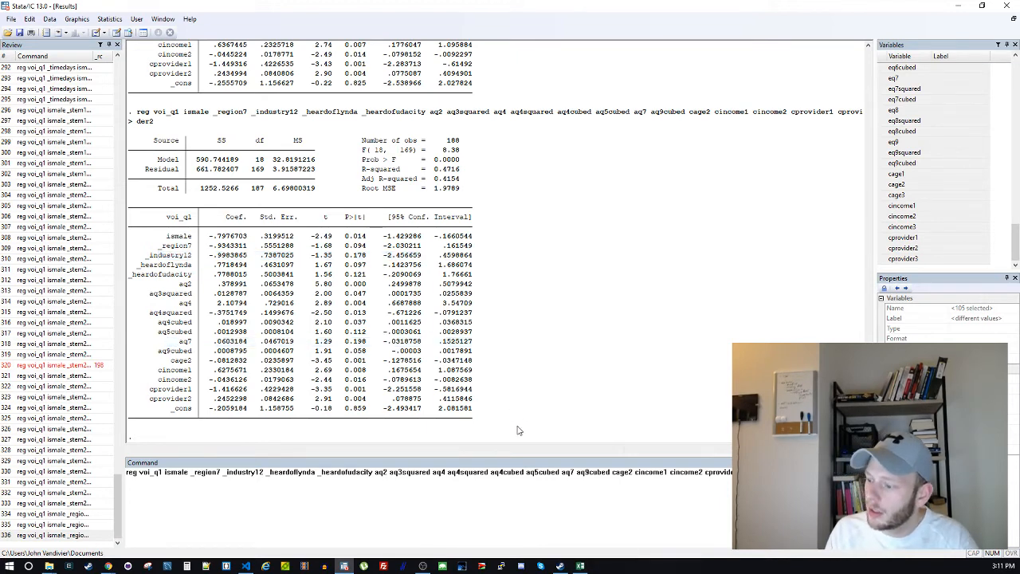
double_click(569, 472)
key(BackSpace)
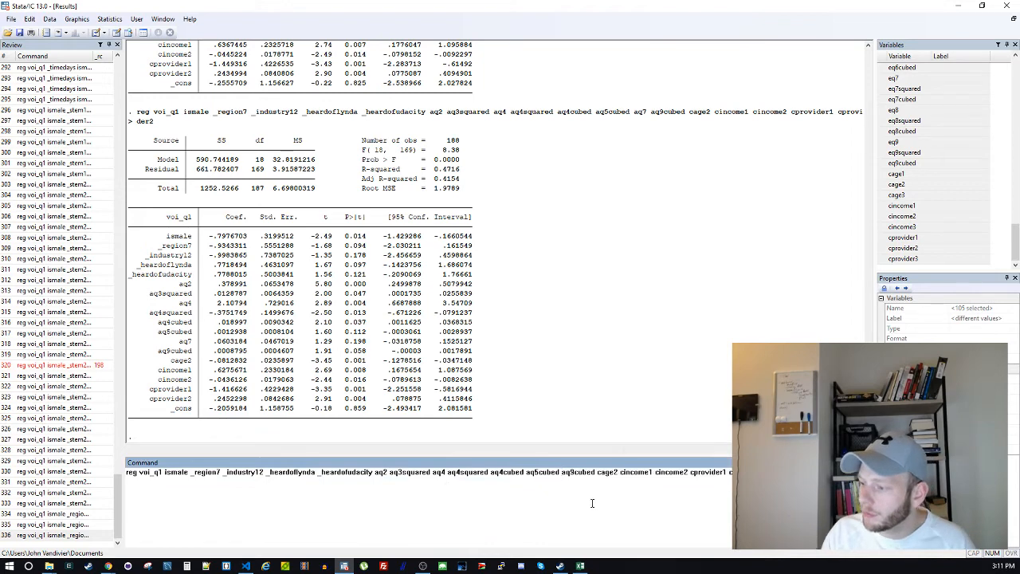
key(Return)
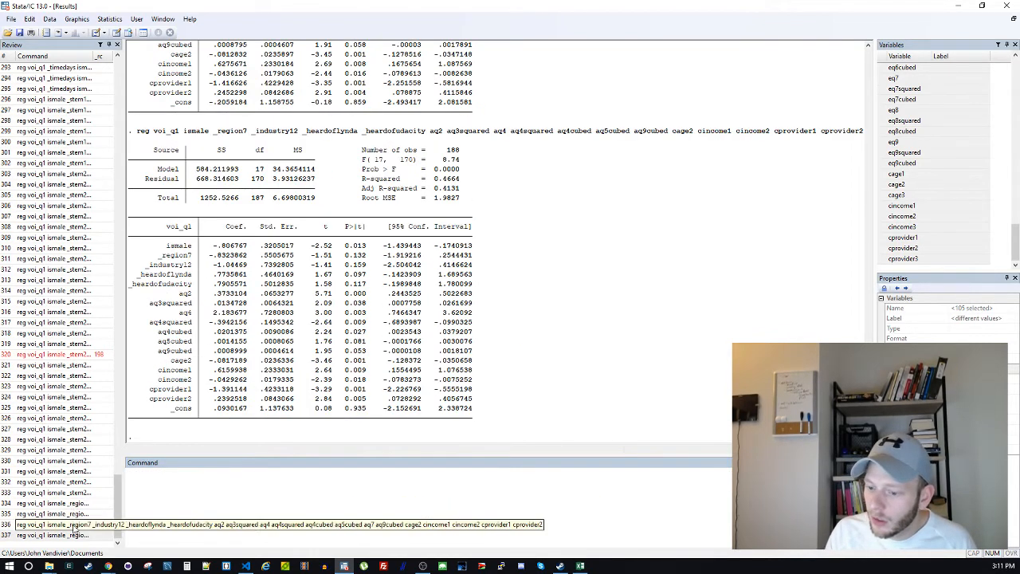
Remove _industry12 from the latest voi_q1 regression and rerun it
click(48, 535)
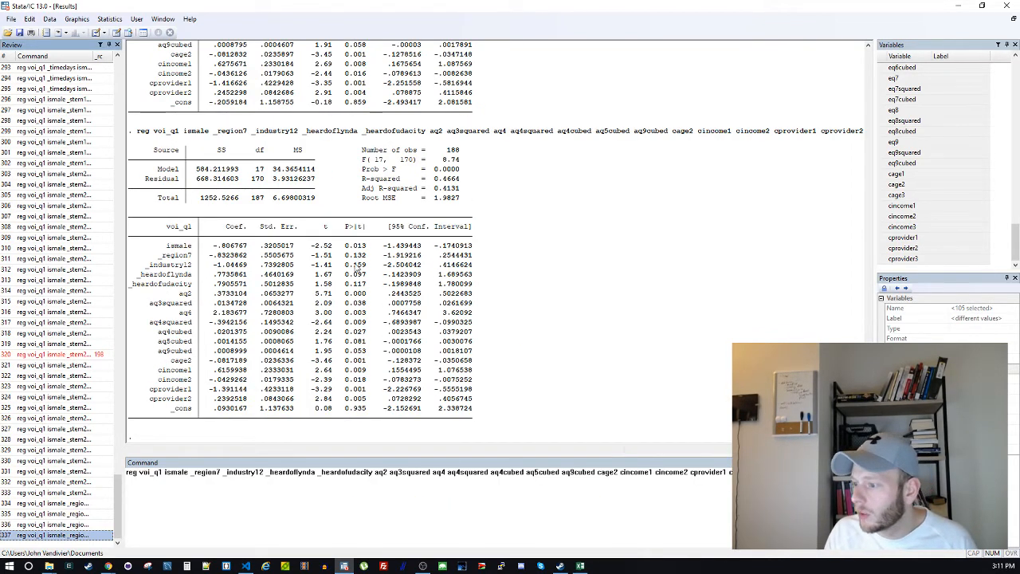
drag(335, 266, 195, 269)
double_click(232, 471)
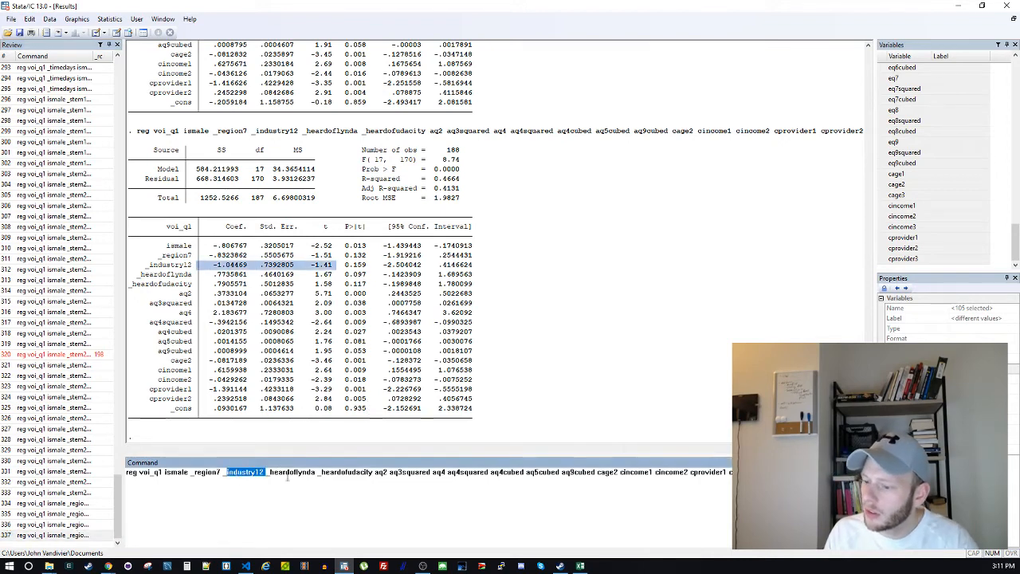
key(Delete)
key(ctrl+a)
key(Return)
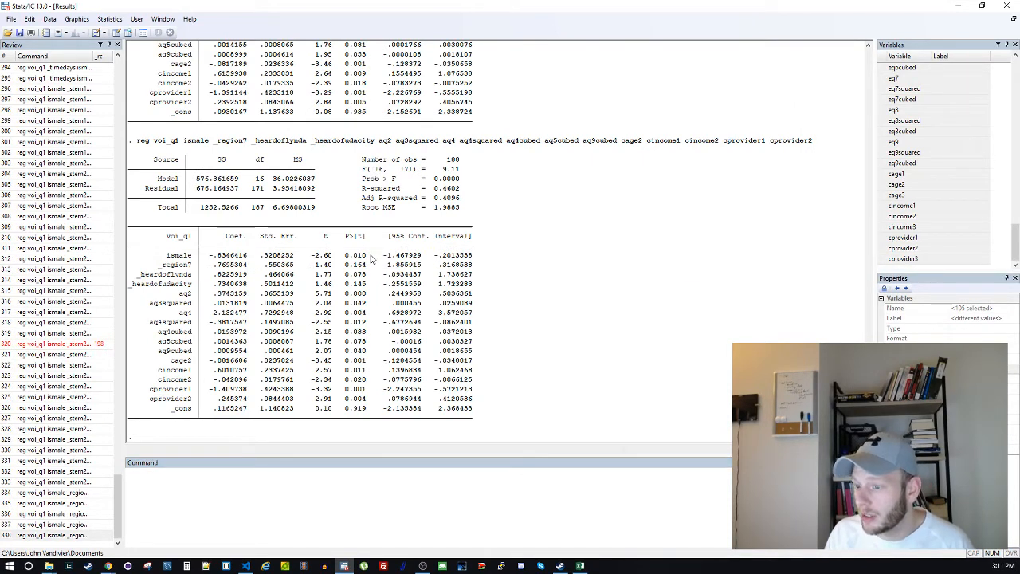
Remove _region7 from the latest voi_q1 regression and rerun it
click(66, 537)
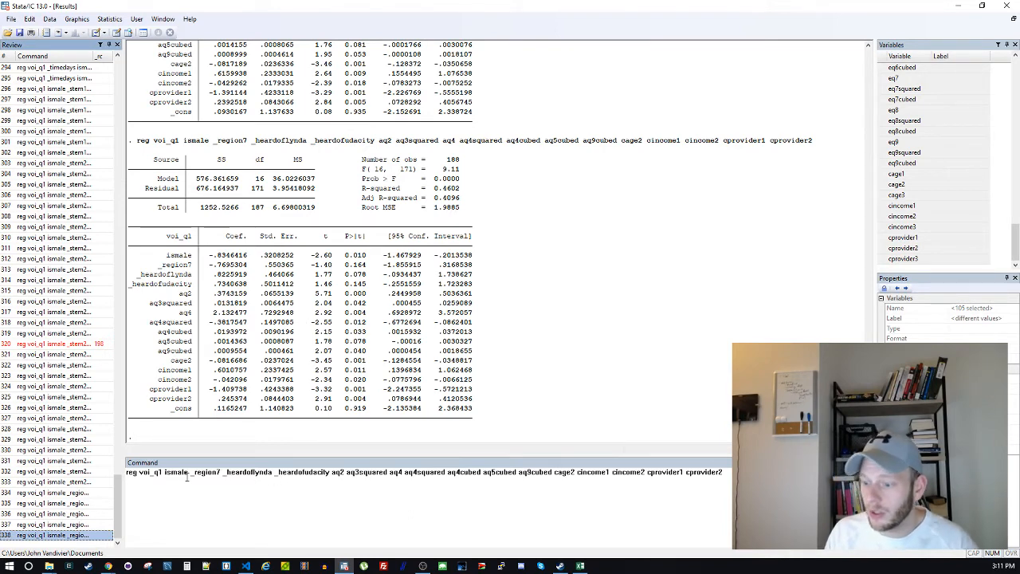
click(250, 472)
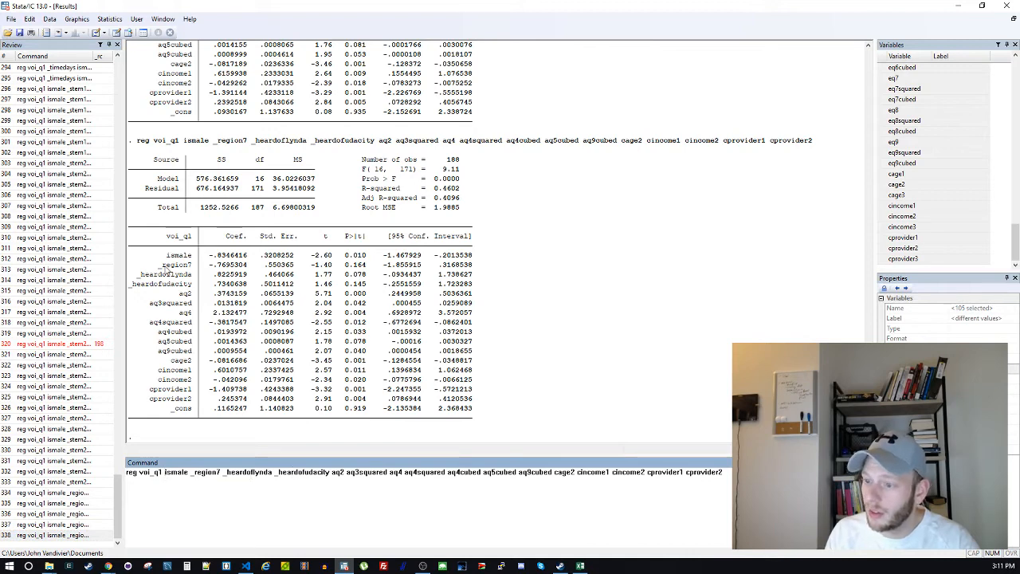
double_click(207, 472)
key(Delete)
key(Return)
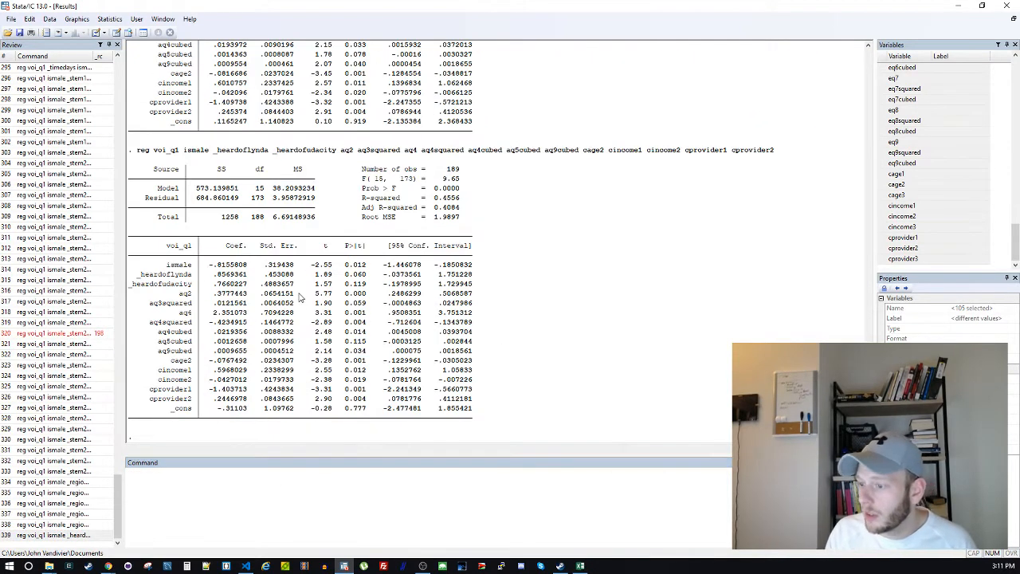
Check the p-value of _heardofudacity, remove it from the latest voi_q1 regression and rerun the command
key(Page_Up)
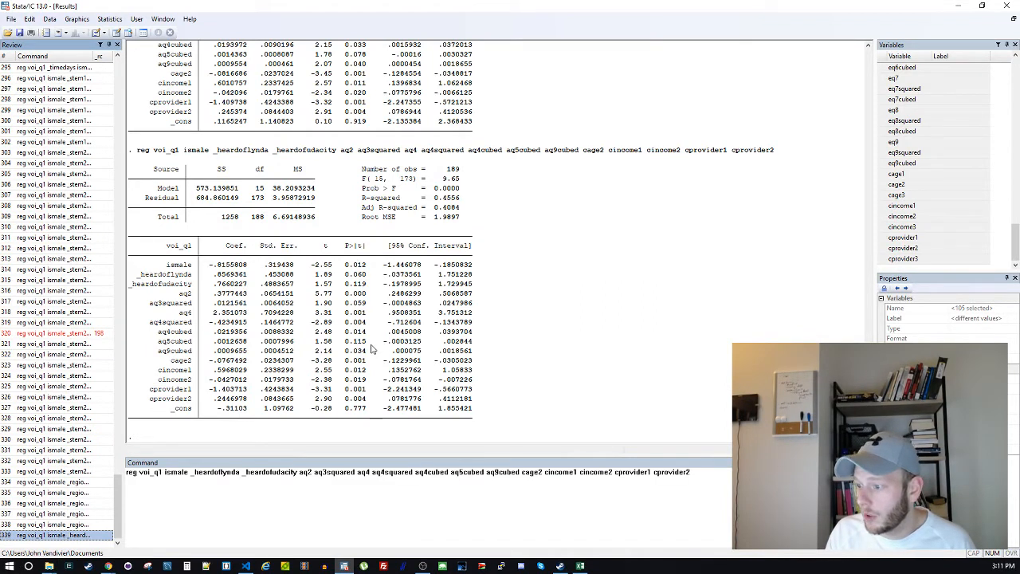
drag(359, 285, 217, 285)
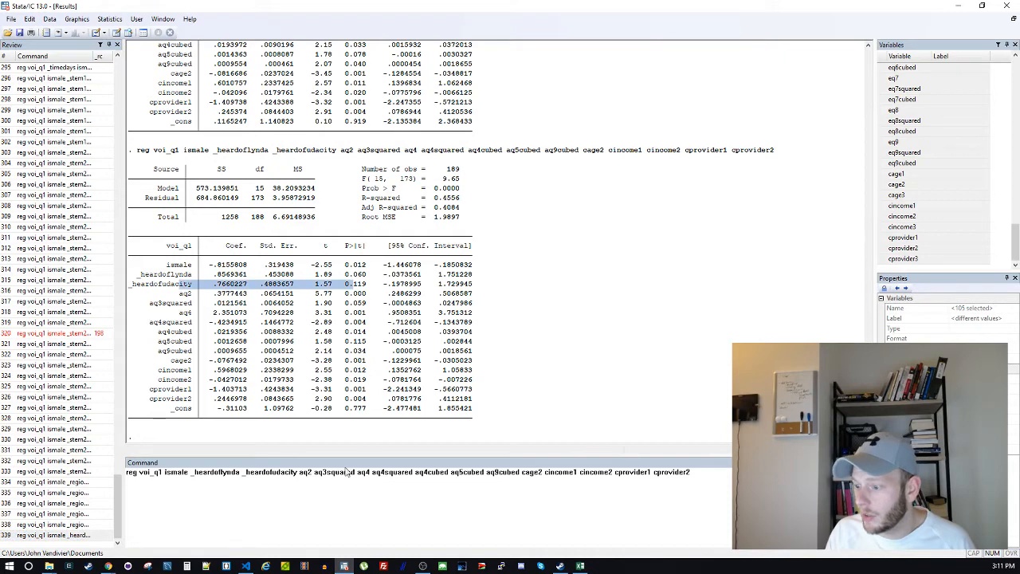
double_click(272, 472)
key(BackSpace)
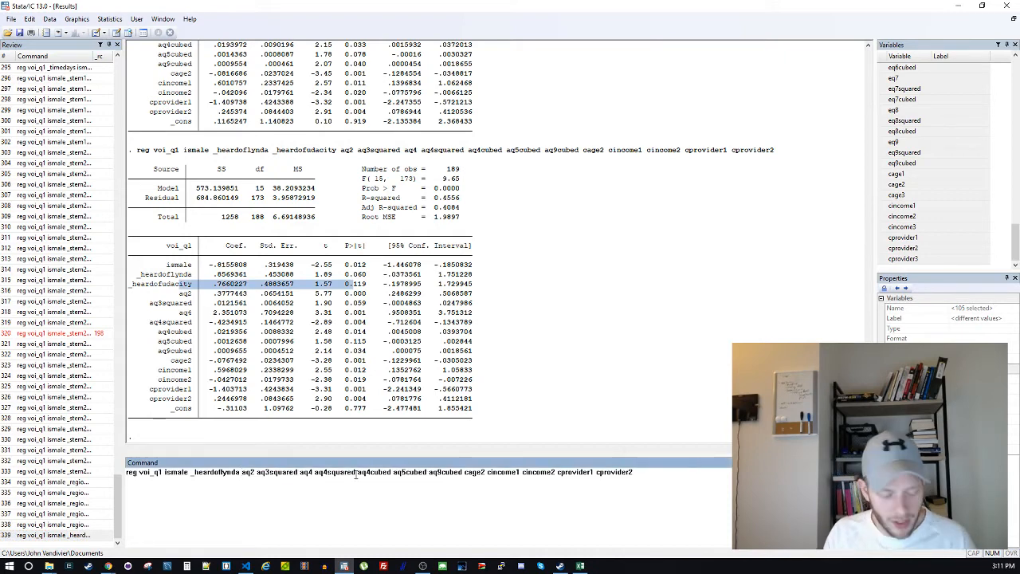
key(Return)
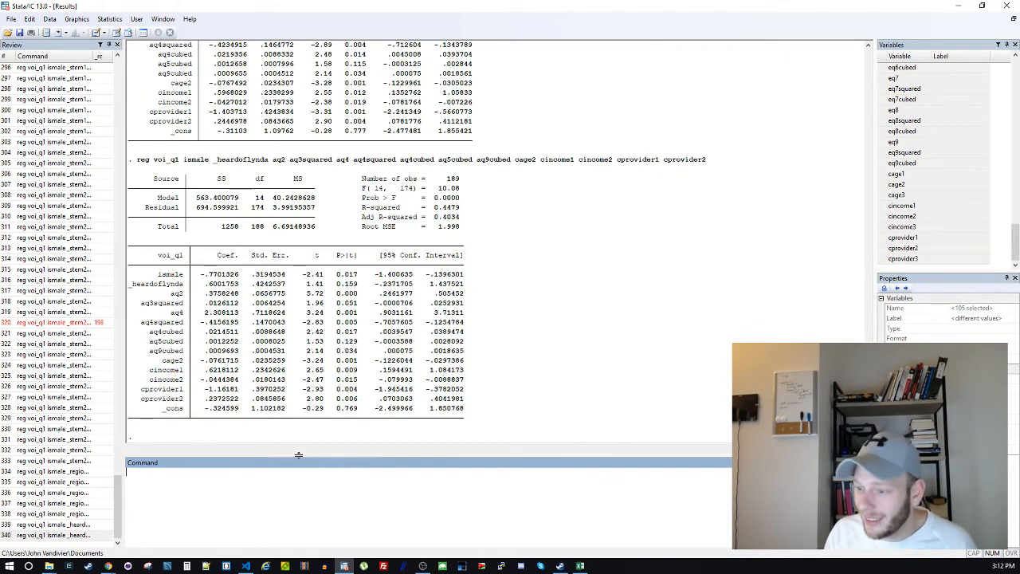
Check the p-value of _heardoflynda, then remove _heardoflynda from the voi_q1 regression and rerun it
click(270, 345)
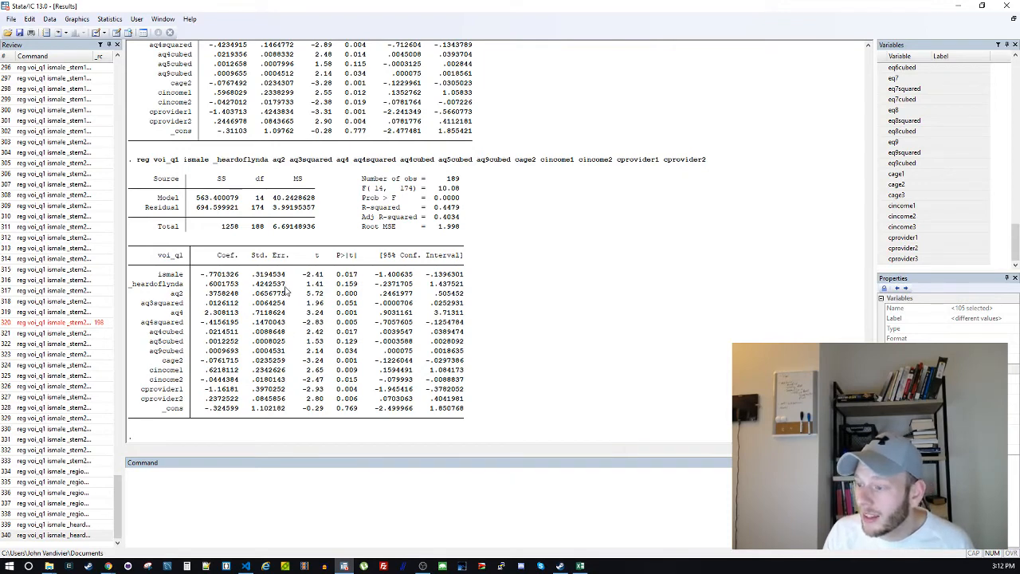
drag(201, 291, 410, 287)
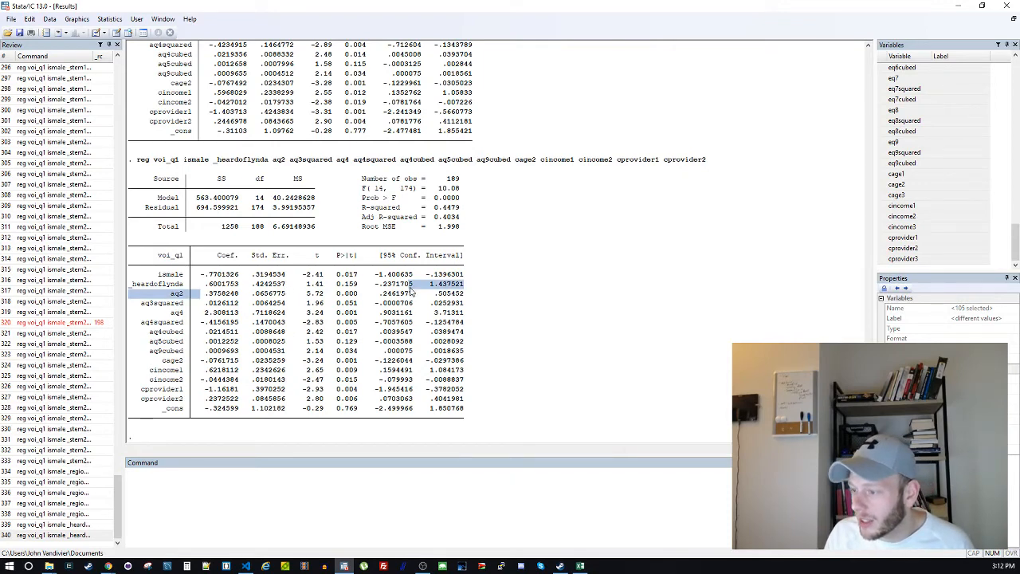
click(410, 287)
click(79, 534)
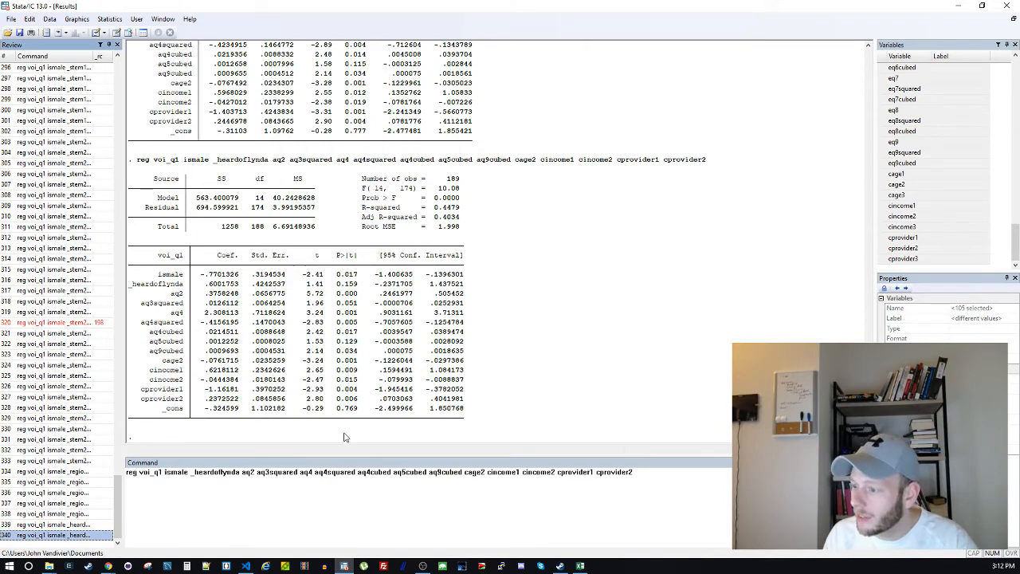
click(213, 471)
double_click(214, 471)
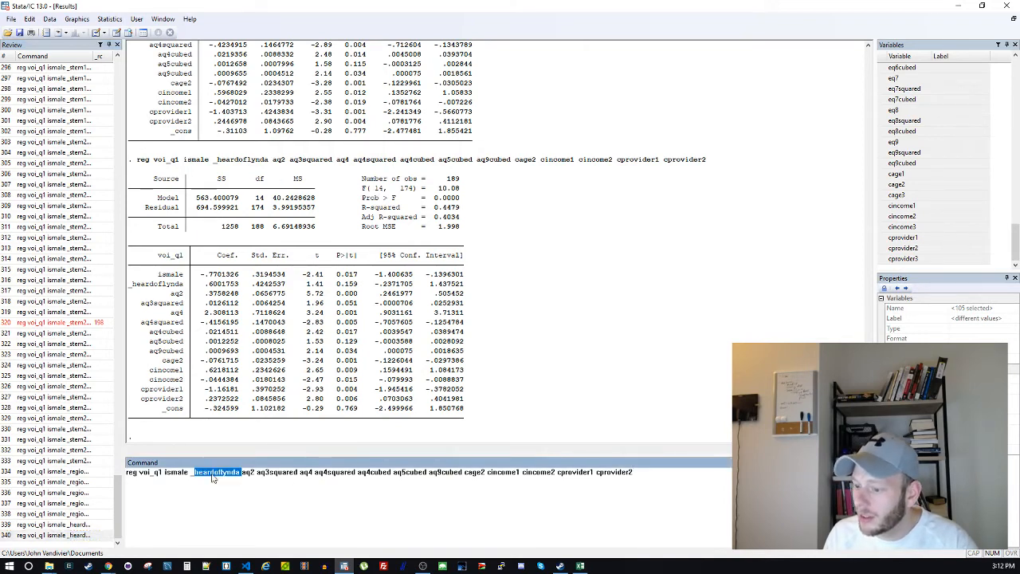
key(BackSpace)
key(BackSpace)
key(ctrl+a)
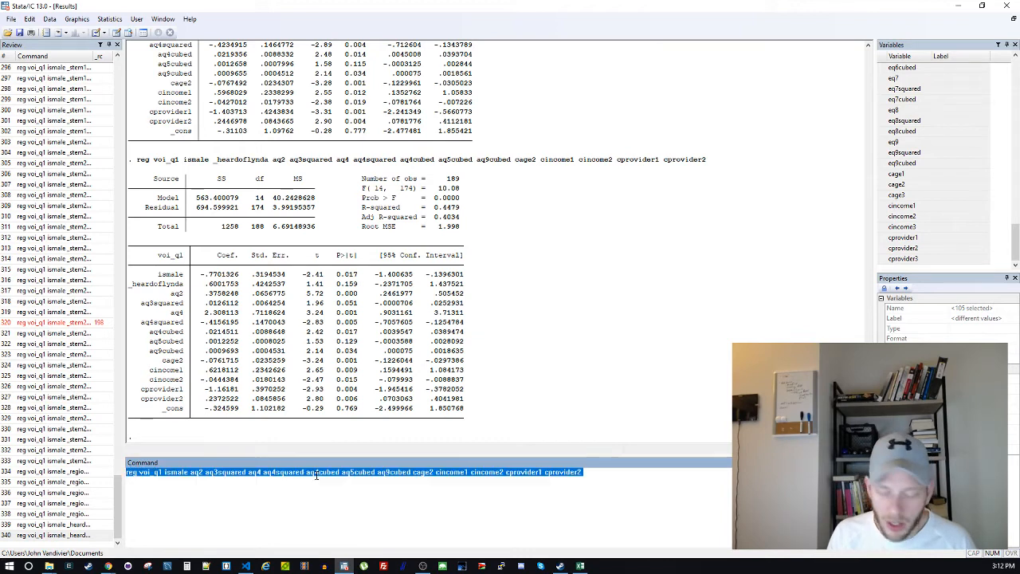
key(Return)
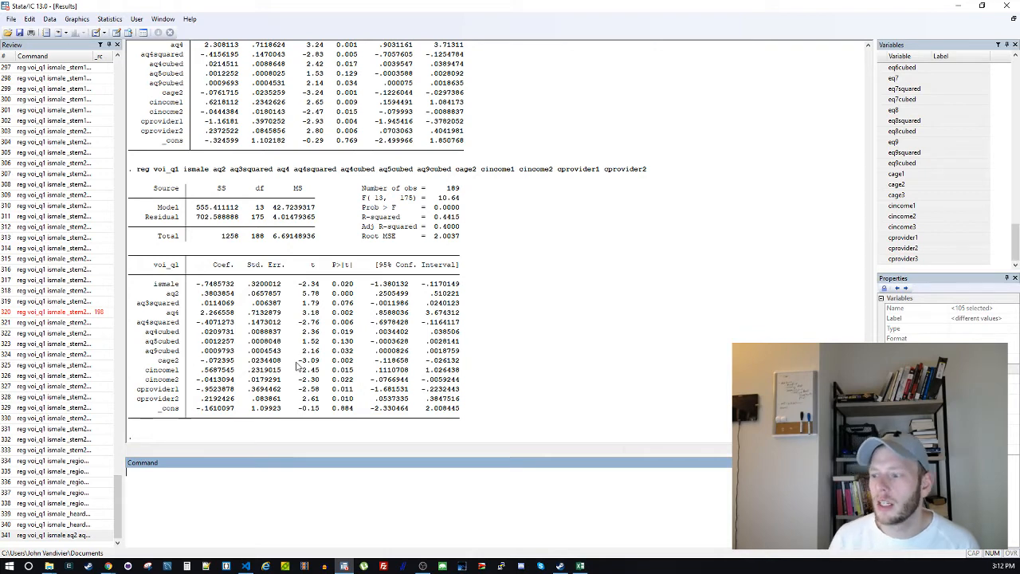
Compare the remaining p-values, then remove aq5cubed from the latest voi_q1 regression and rerun it
click(52, 535)
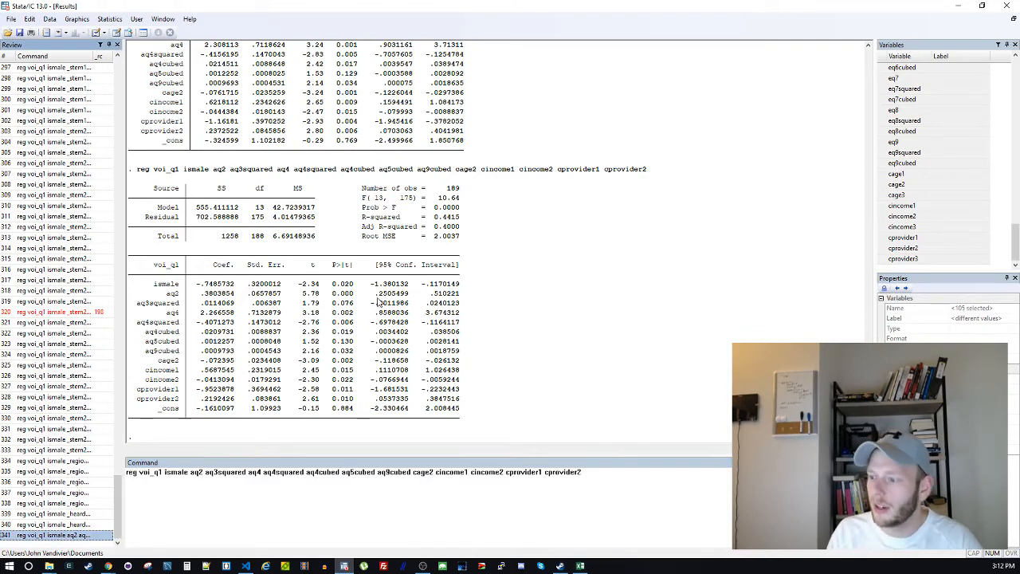
drag(206, 343, 396, 360)
click(396, 361)
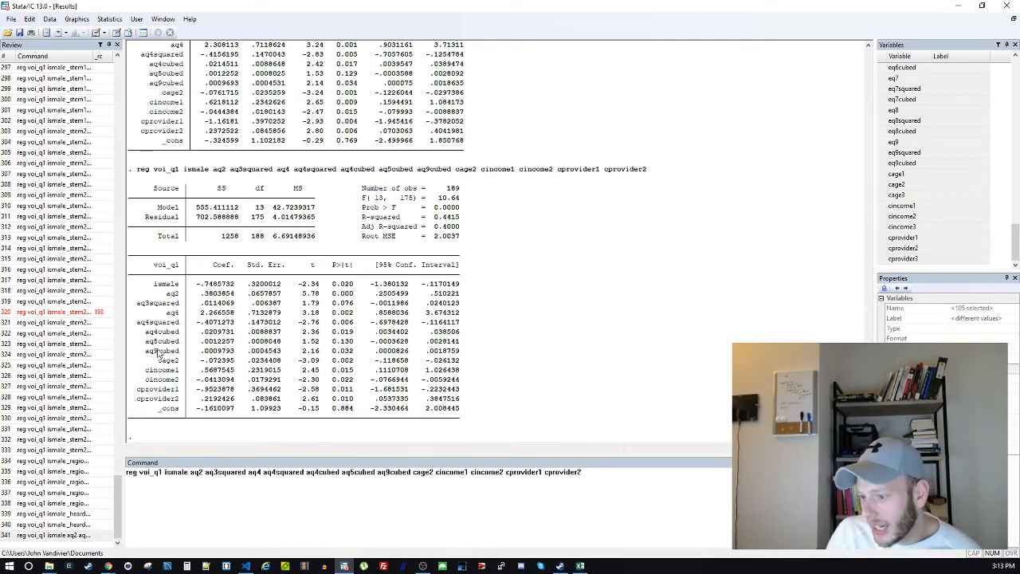
double_click(359, 473)
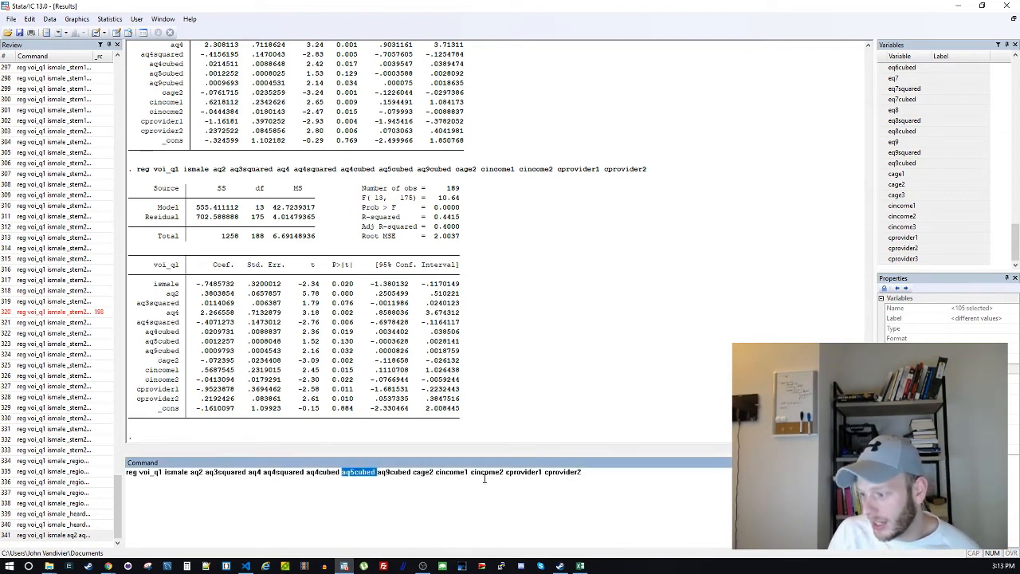
key(Delete)
key(ctrl+a)
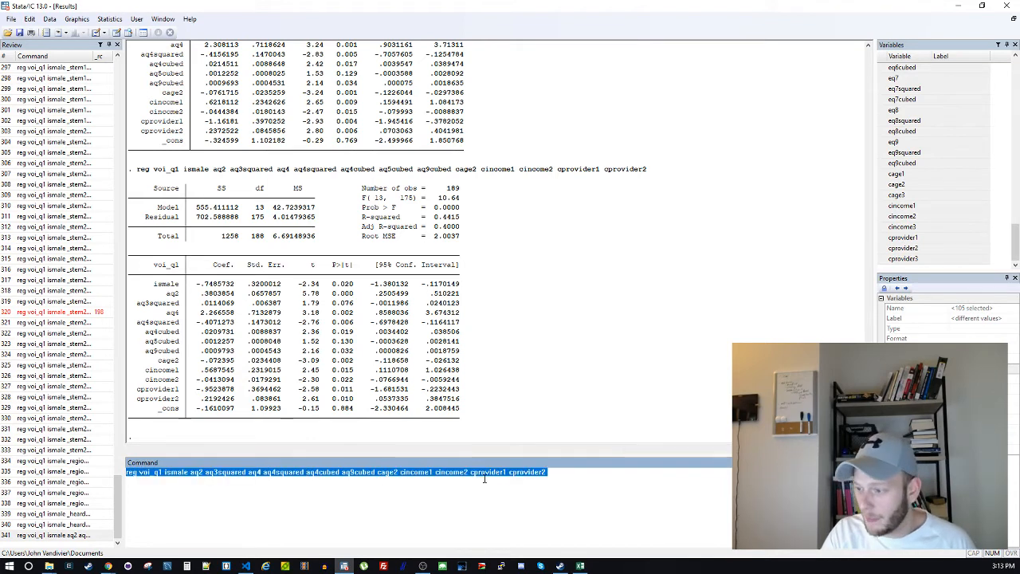
key(Return)
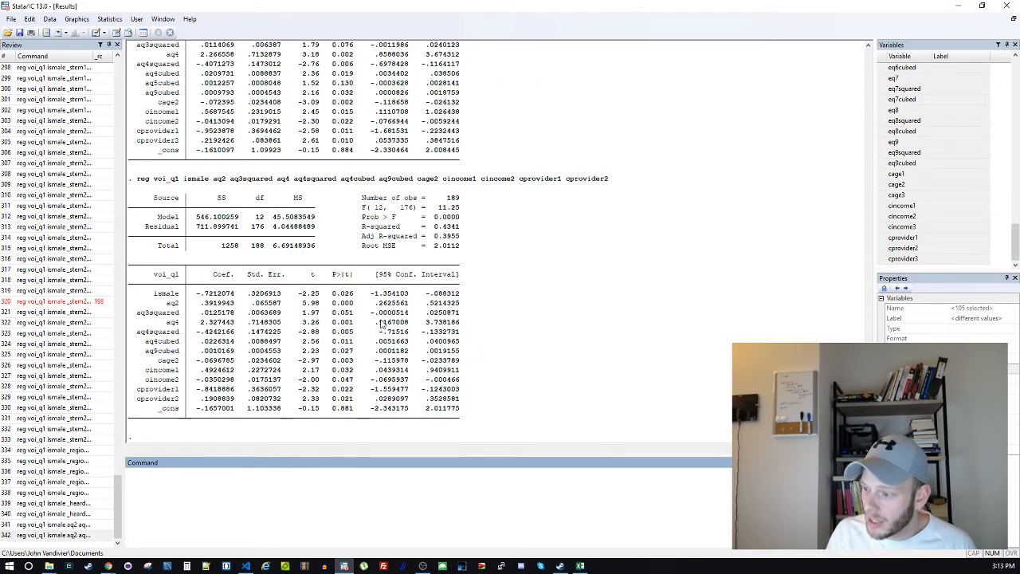
Recall the latest voi_q1 regression, without aq5cubed, and copy the whole command
click(53, 535)
click(240, 498)
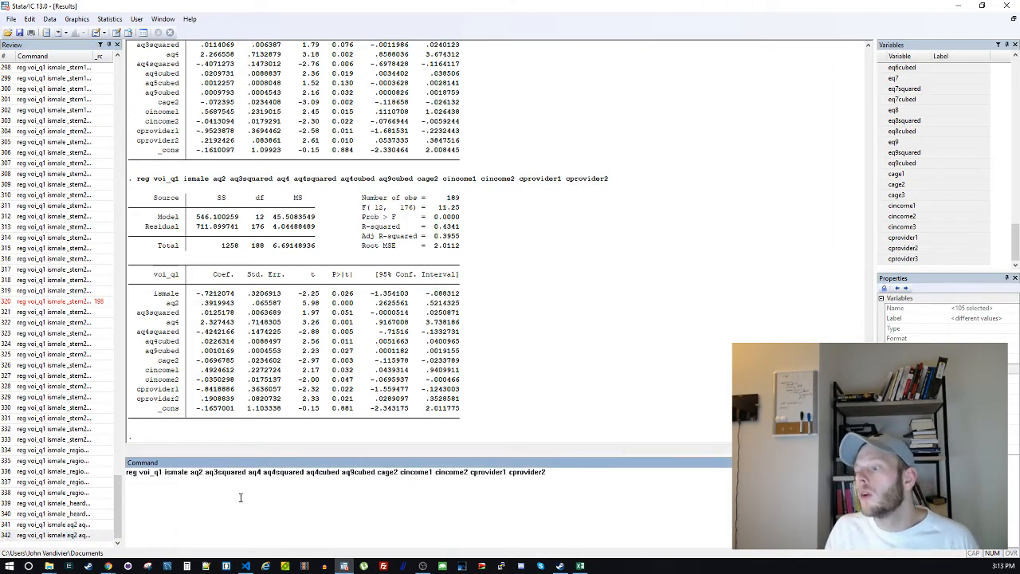
key(ctrl+a)
click(240, 497)
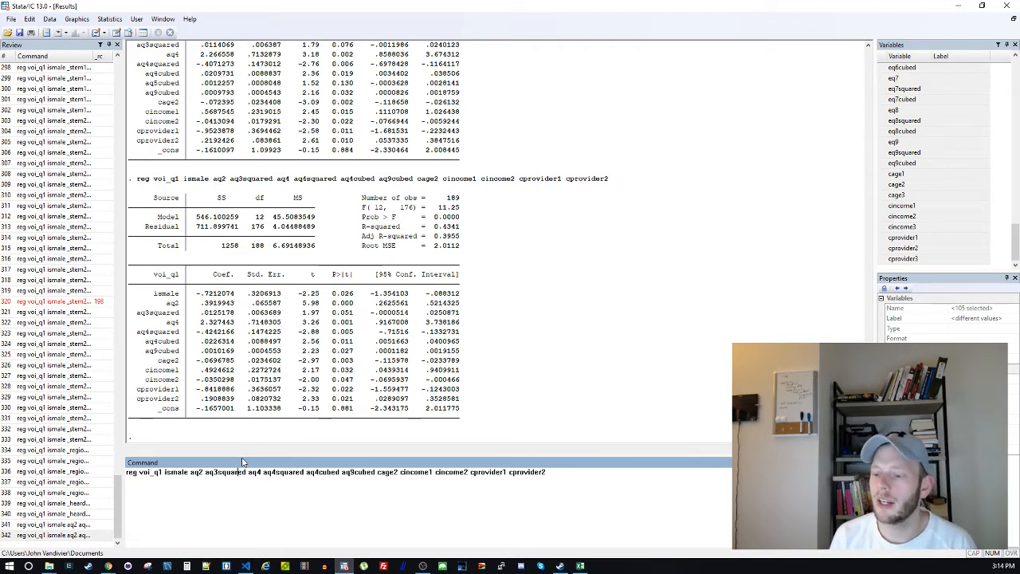
key(ctrl+a)
key(ctrl+c)
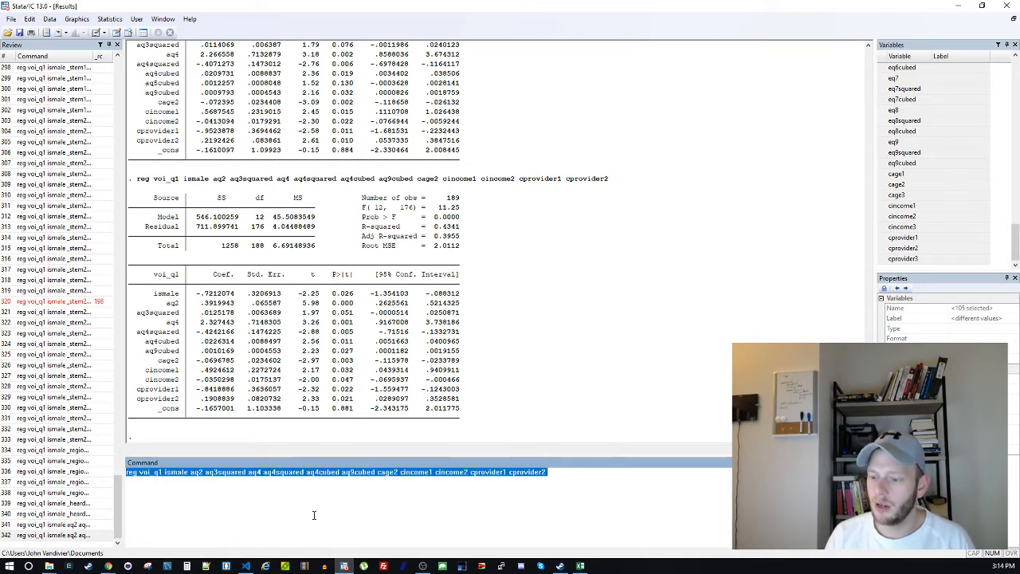
click(314, 515)
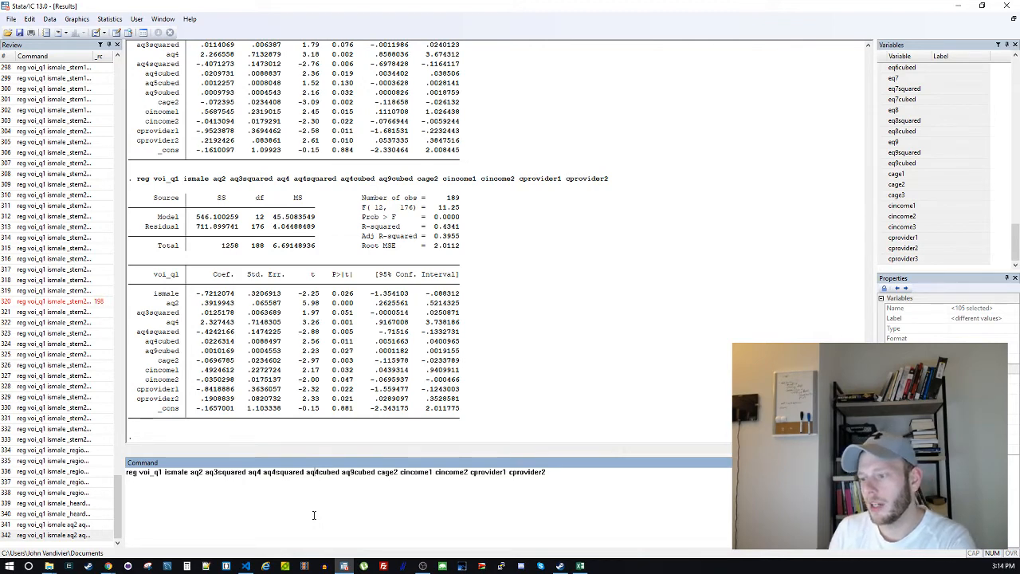
Switch to Excel and paste the copied regression command into Sheet2 starting at cell A2
mouse_move(581, 566)
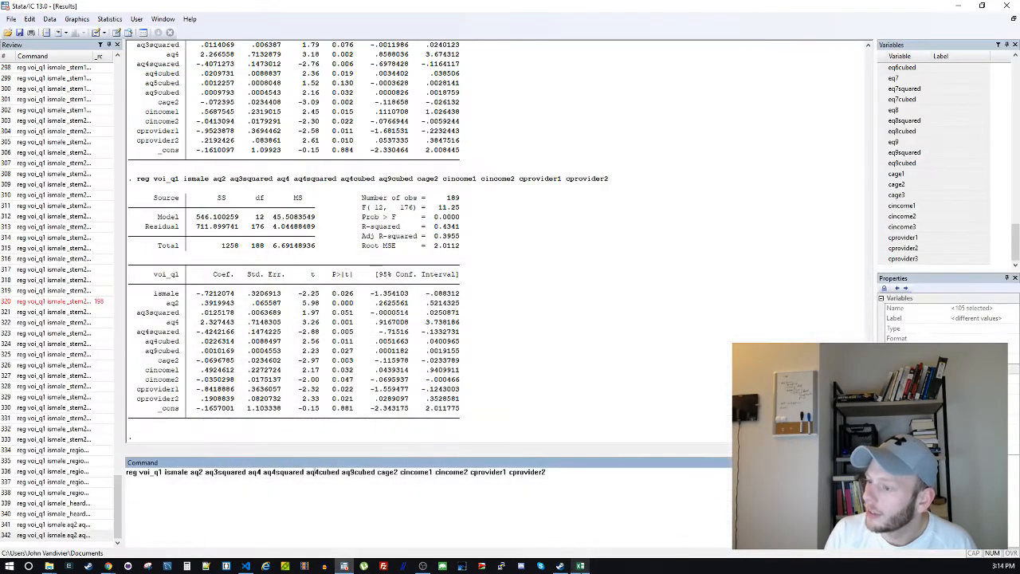
click(581, 566)
click(24, 135)
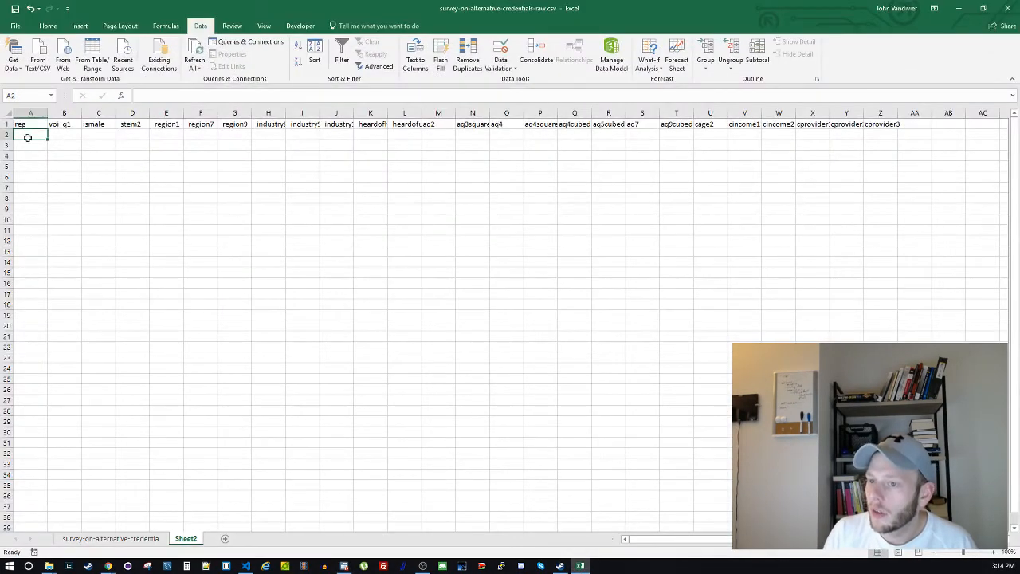
key(ctrl+v)
click(57, 167)
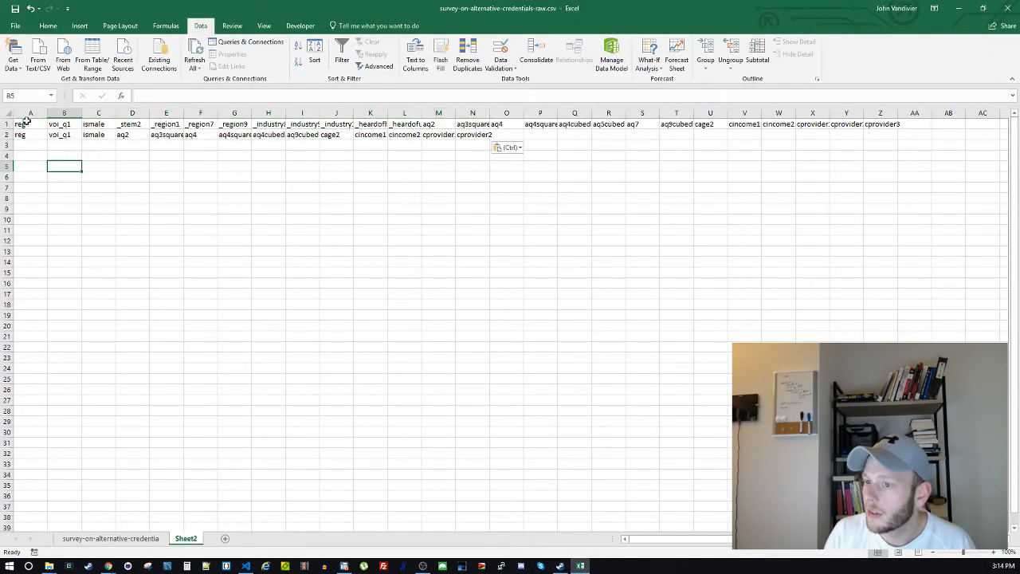
Count the filled cells in row 1 and in row 2 to compare the two regressions' number of terms
click(26, 125)
key(ctrl+shift+Right)
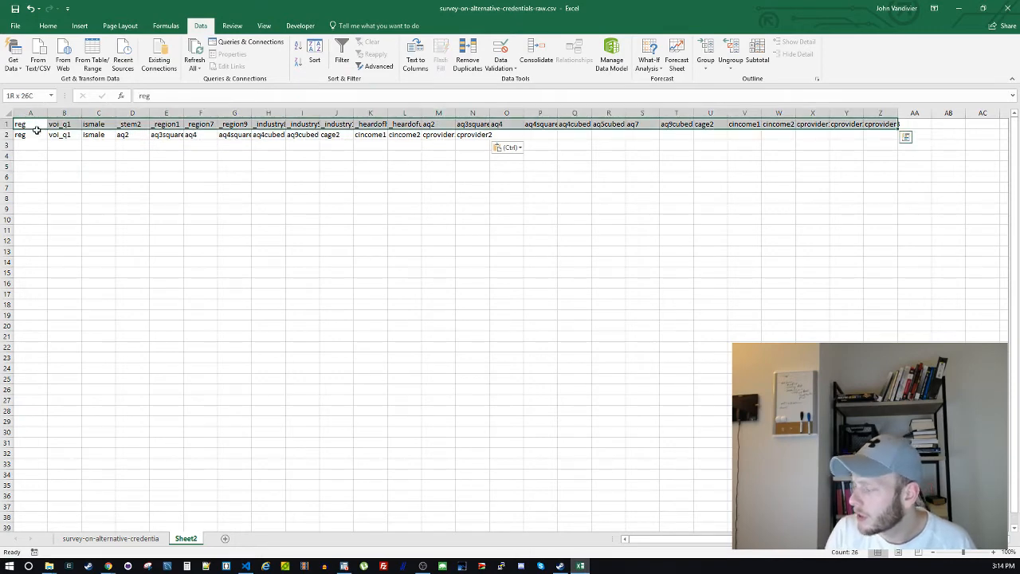
key(ctrl+shift+Left)
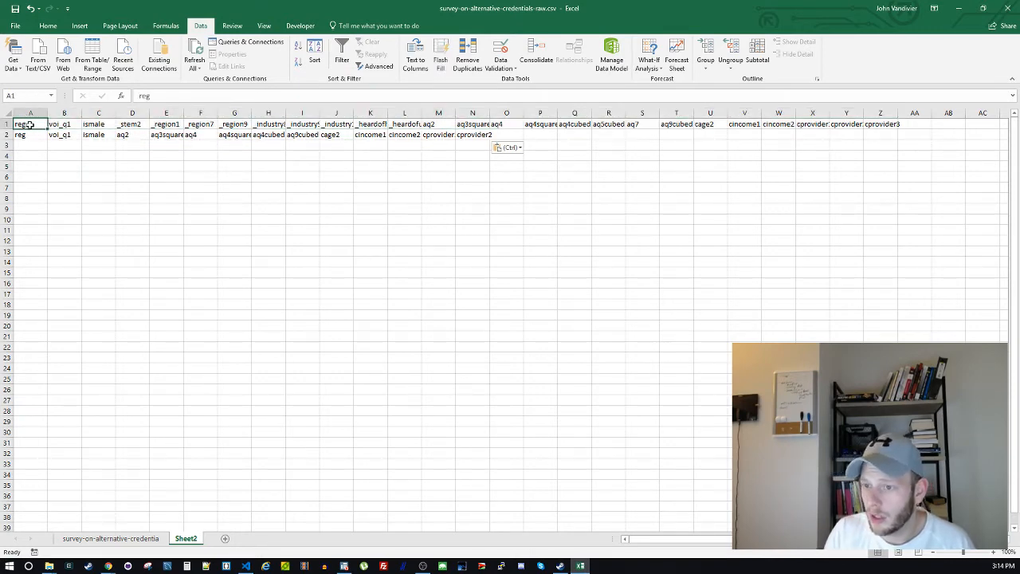
click(34, 133)
key(ctrl+shift+Right)
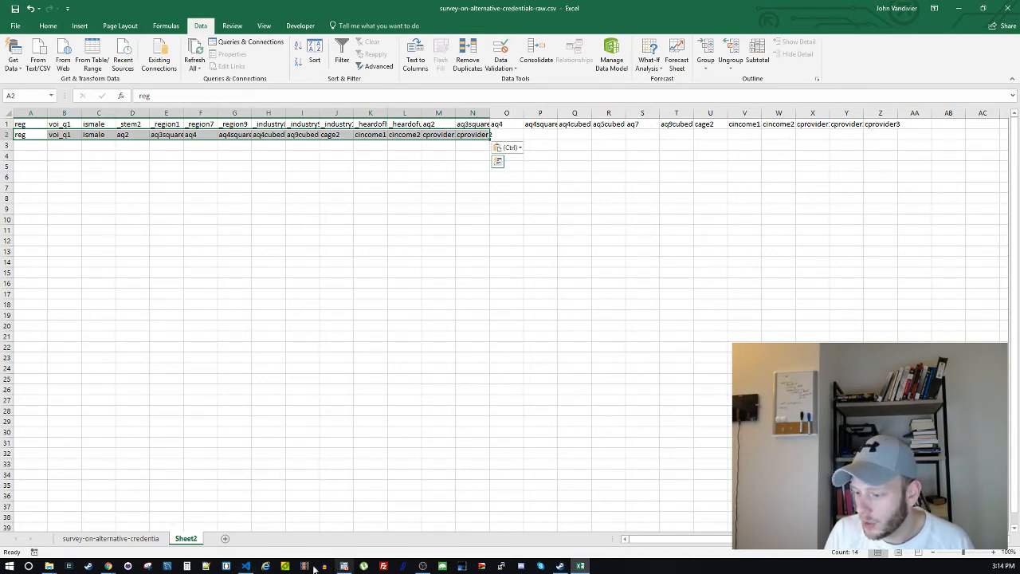
Switch to Visual Studio Code, set the voiq1strong f-complexity to 12 and save the do-file
click(247, 567)
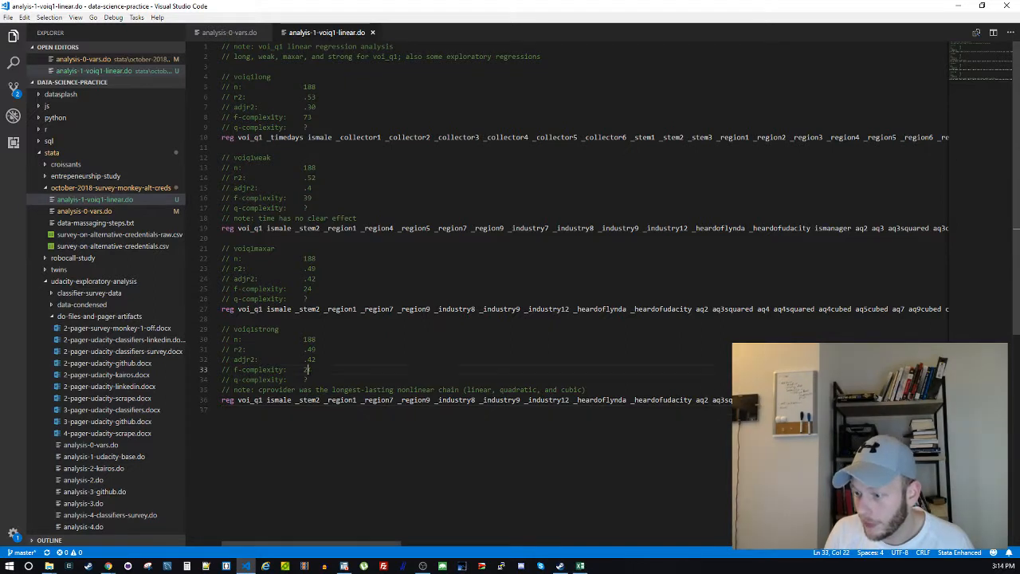
double_click(308, 370)
text(14)
double_click(305, 390)
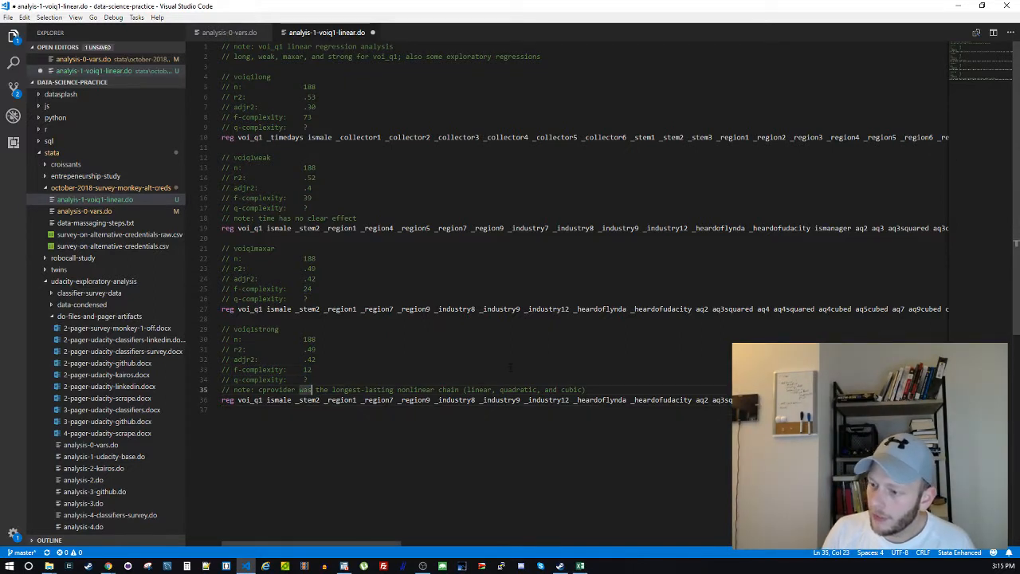
key(ctrl+s)
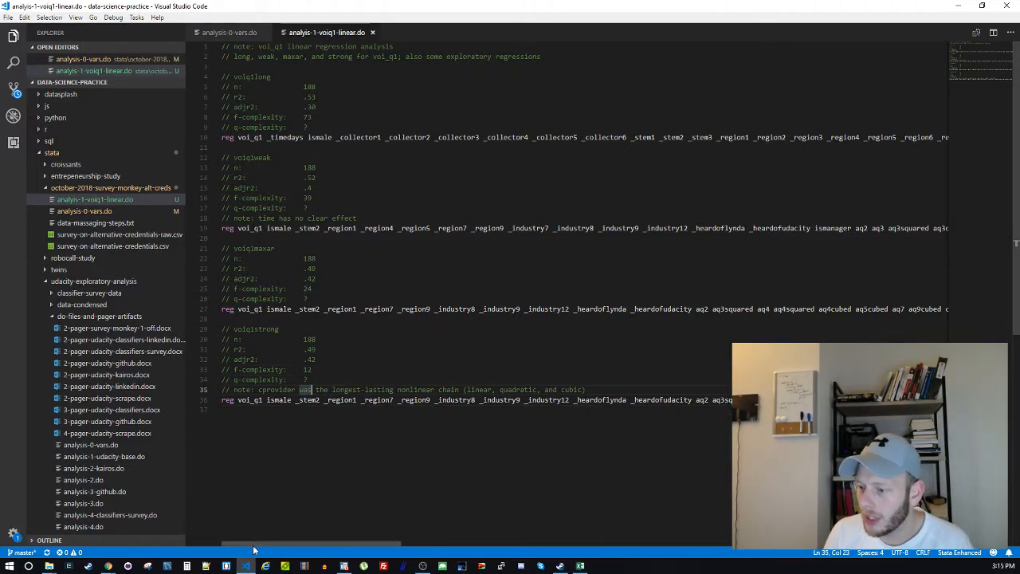
Check the latest regression's number of observations in Stata, then set n of voiq1strong to 189 in the do-file
click(245, 568)
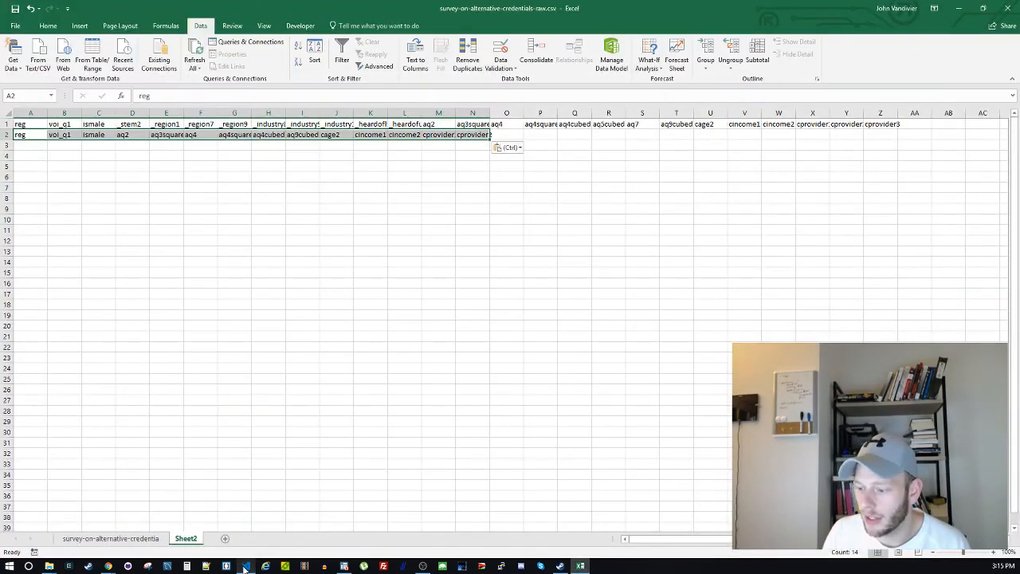
click(345, 566)
click(370, 472)
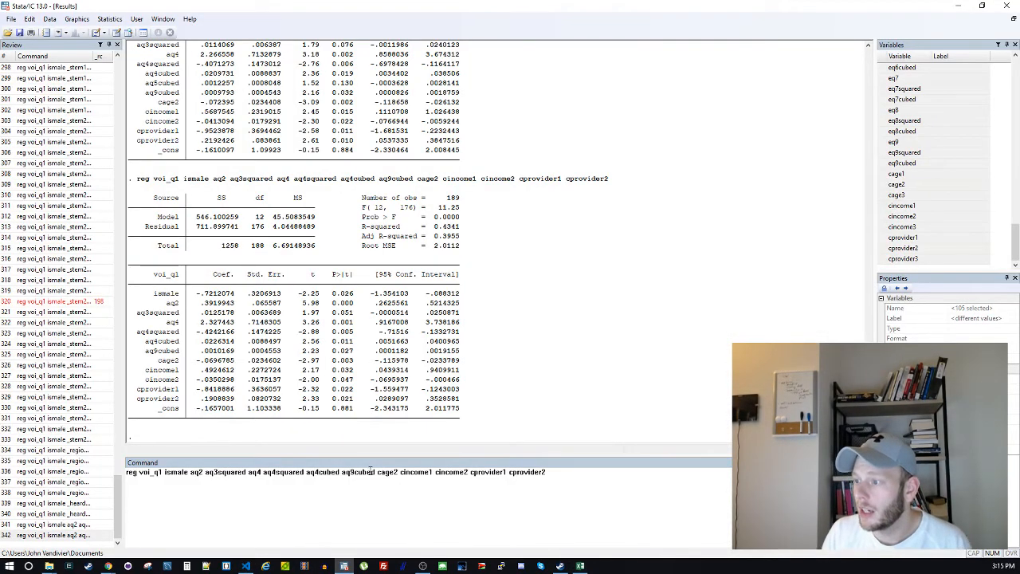
click(344, 565)
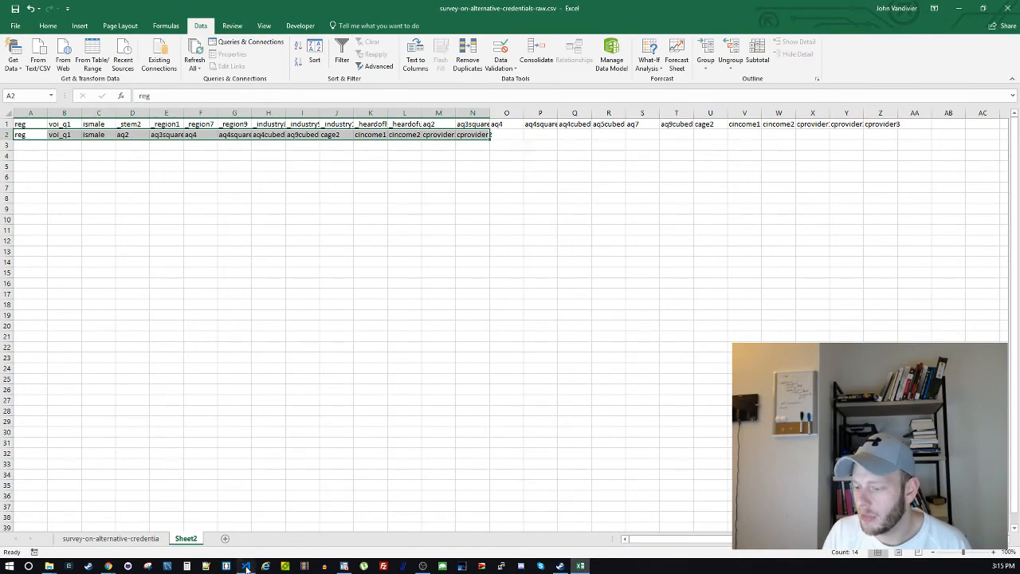
click(245, 565)
double_click(309, 339)
text(189)
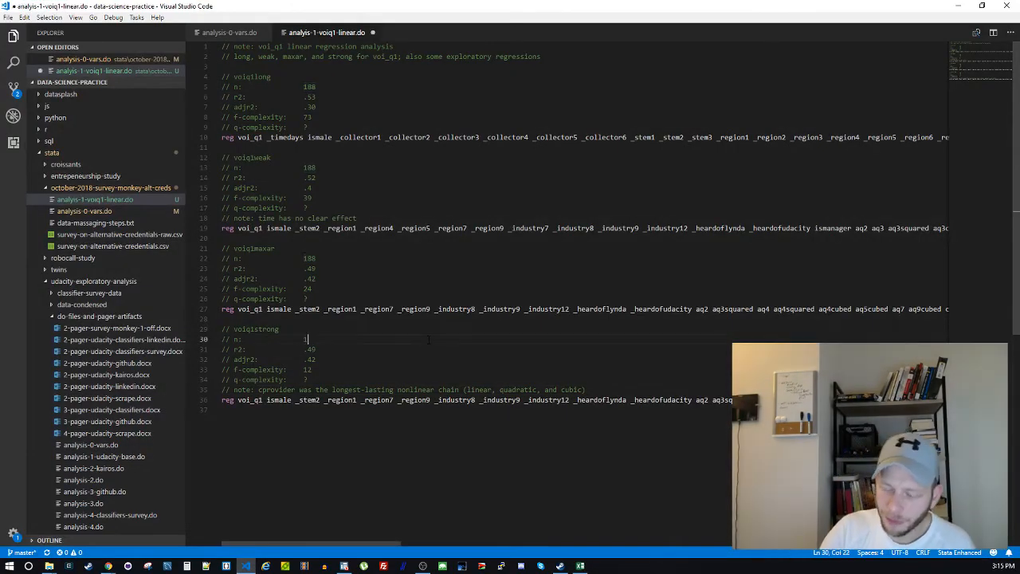
Return to the last empty line of the do-file and save the updated voiq1strong n value
key(Down)
key(Down)
key(Down)
key(Down)
key(Down)
key(Down)
key(Down)
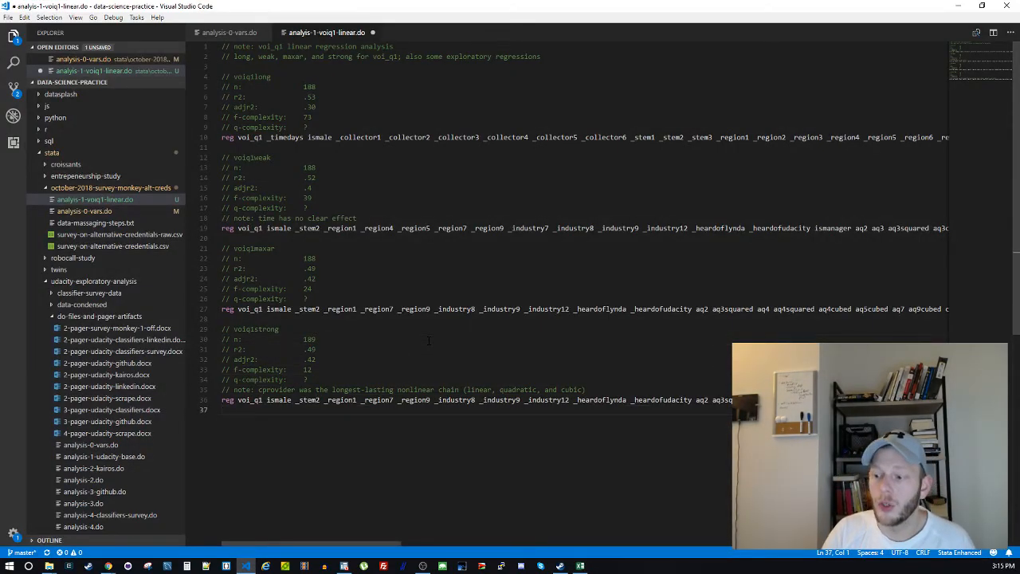
key(ctrl+s)
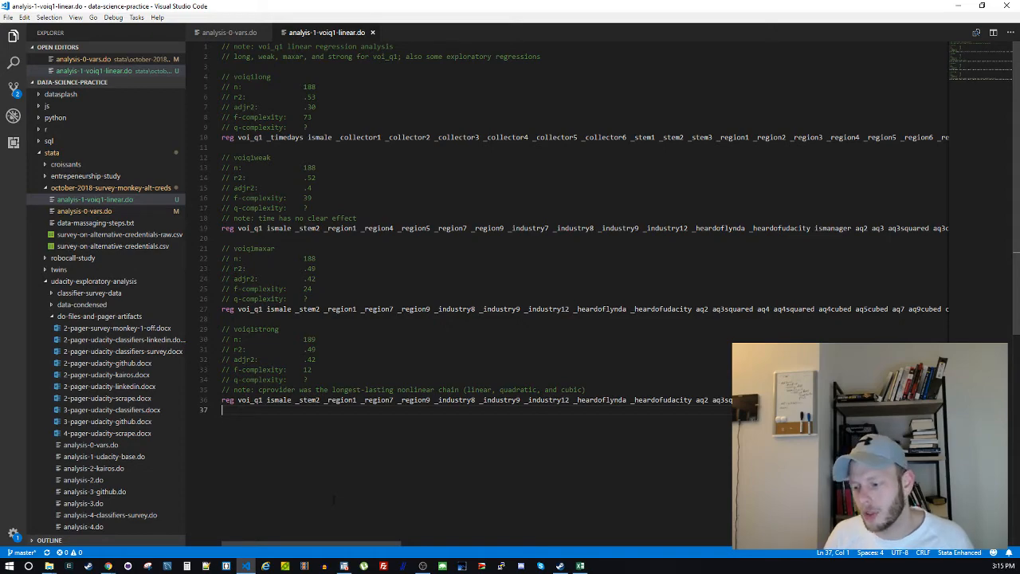
Switch to Stata, clear the pending regression command and inspect the aq9cubed term in the latest regression output
key(alt+Tab)
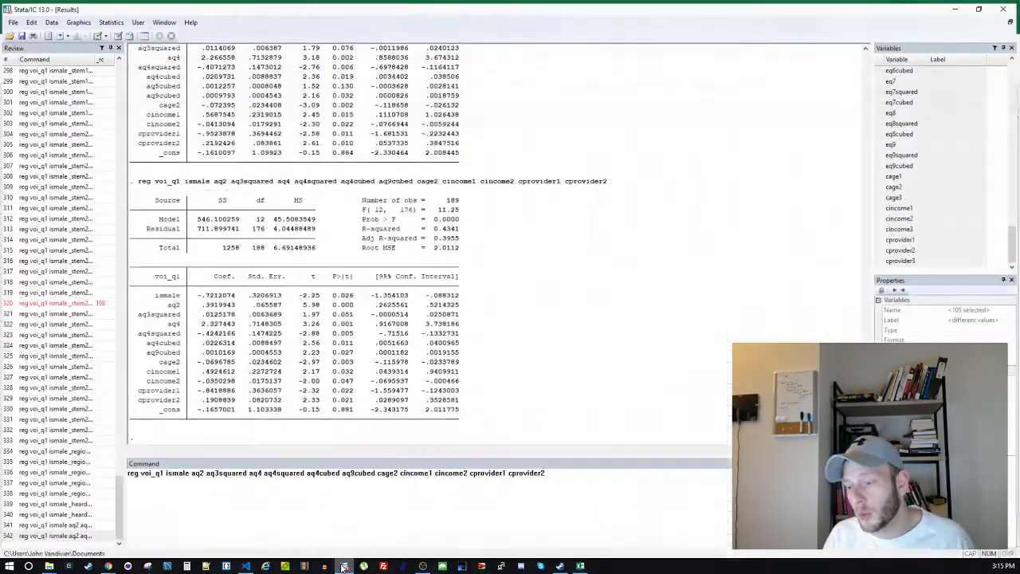
click(344, 566)
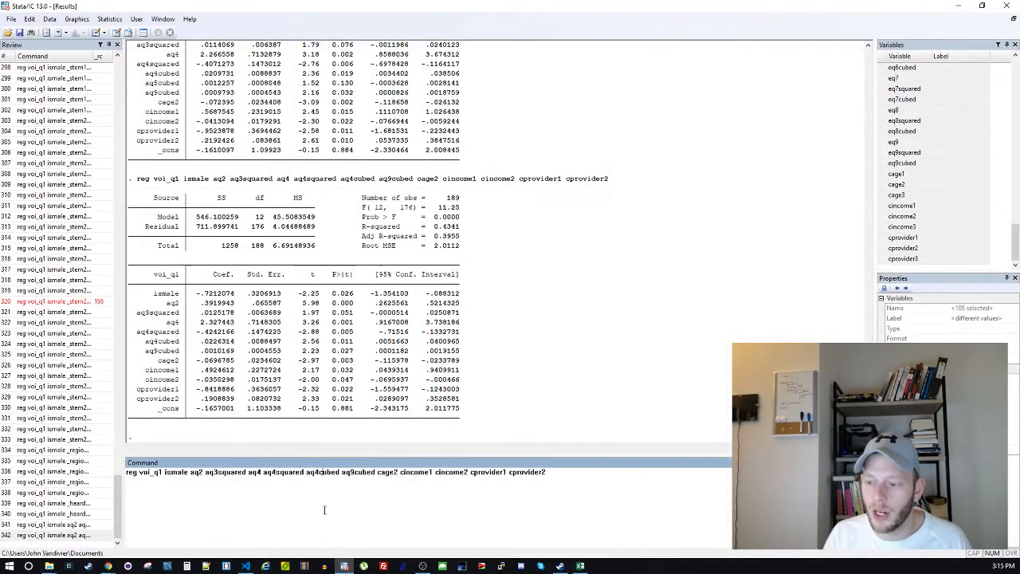
key(Escape)
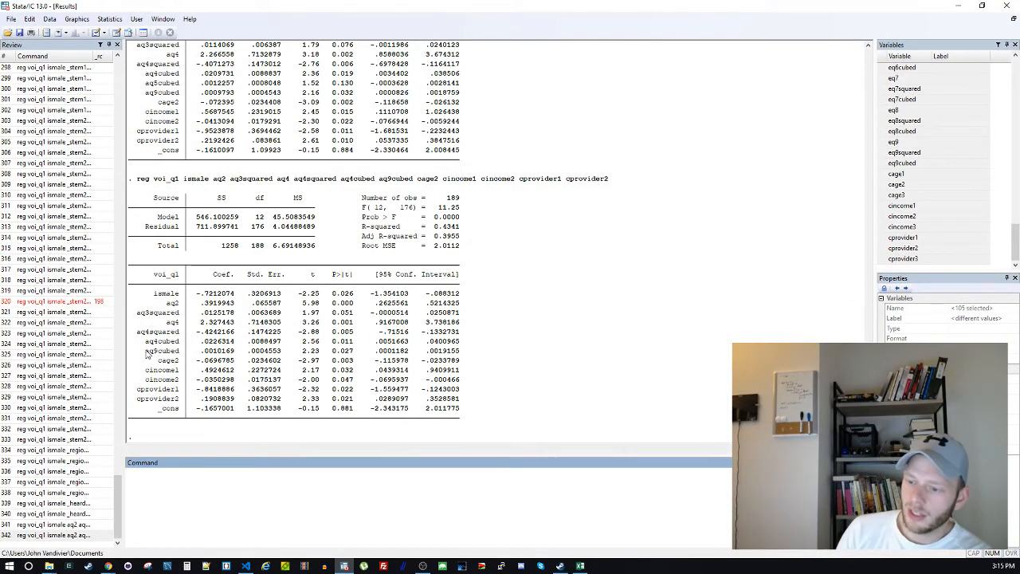
drag(146, 351, 179, 352)
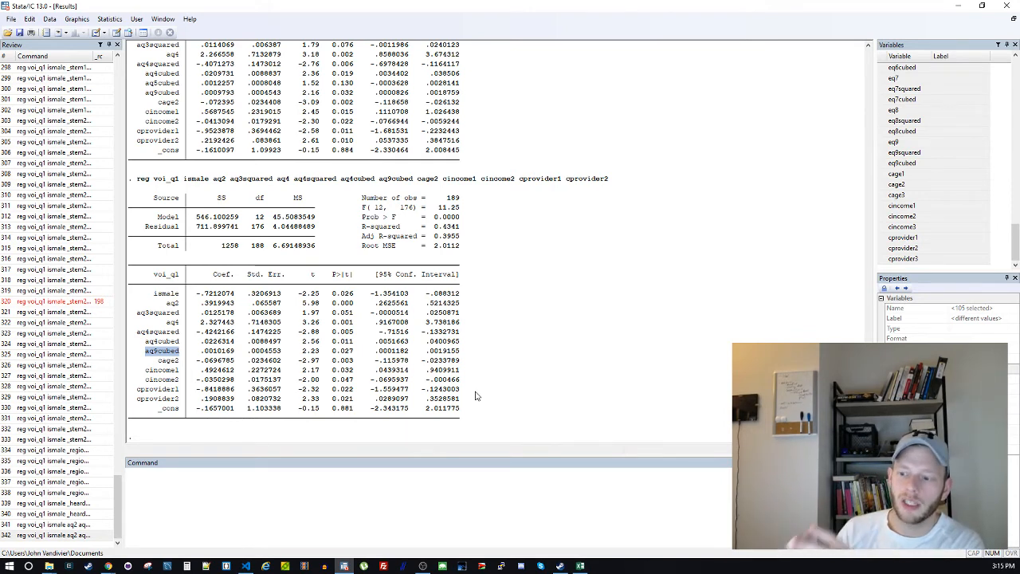
click(296, 396)
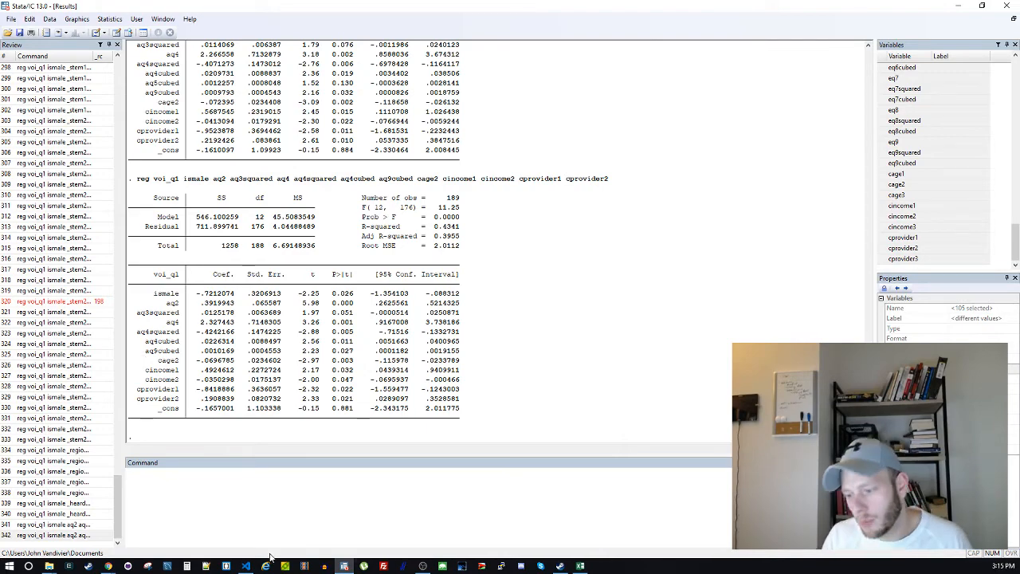
Switch to Visual Studio Code and add the comment "note: regional and industry effects filtered" above the voiq1strong regression, plus a new comment line below it
click(246, 567)
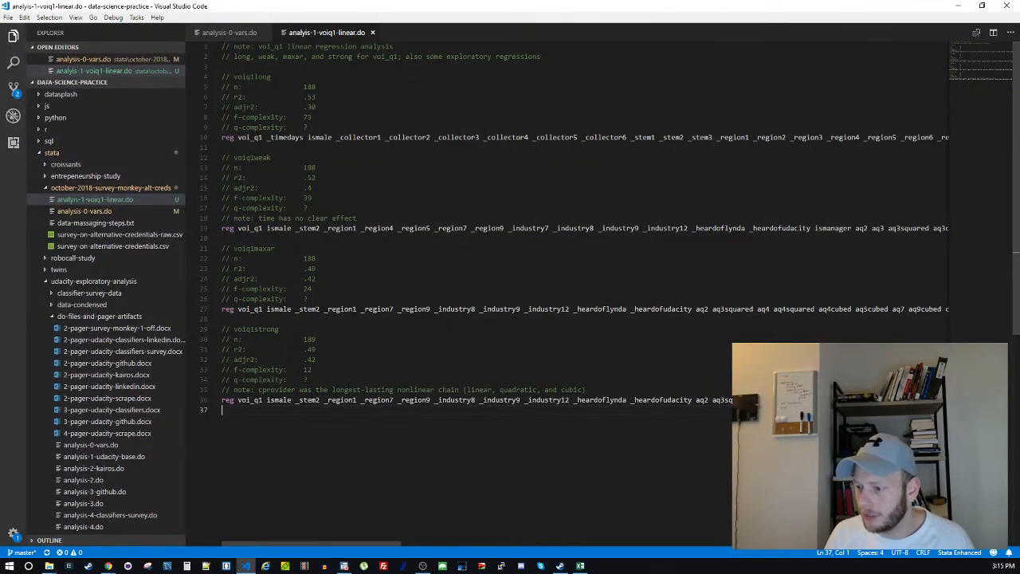
key(Up)
key(Return)
key(Up)
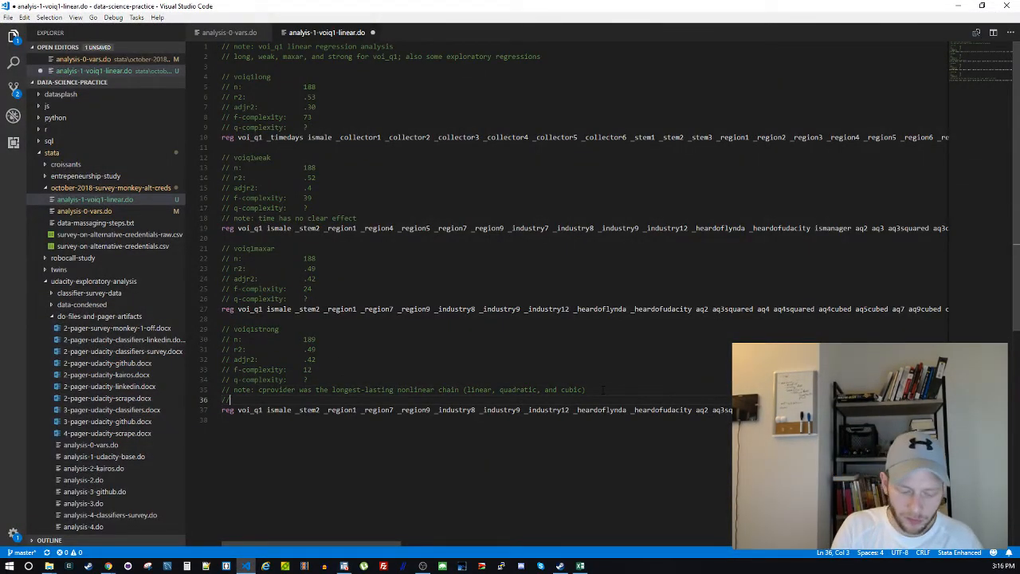
text(// regional )
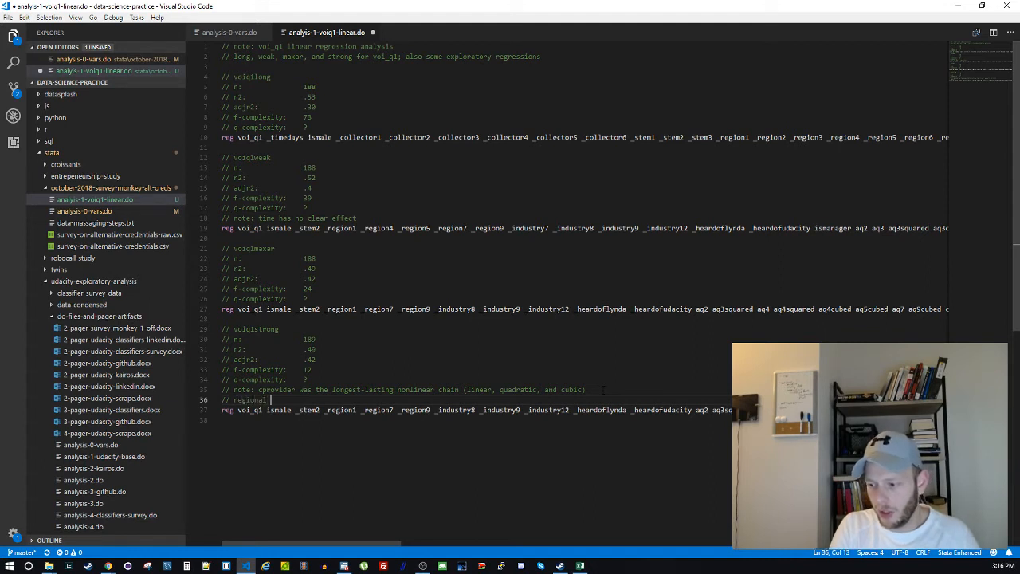
text(and industry )
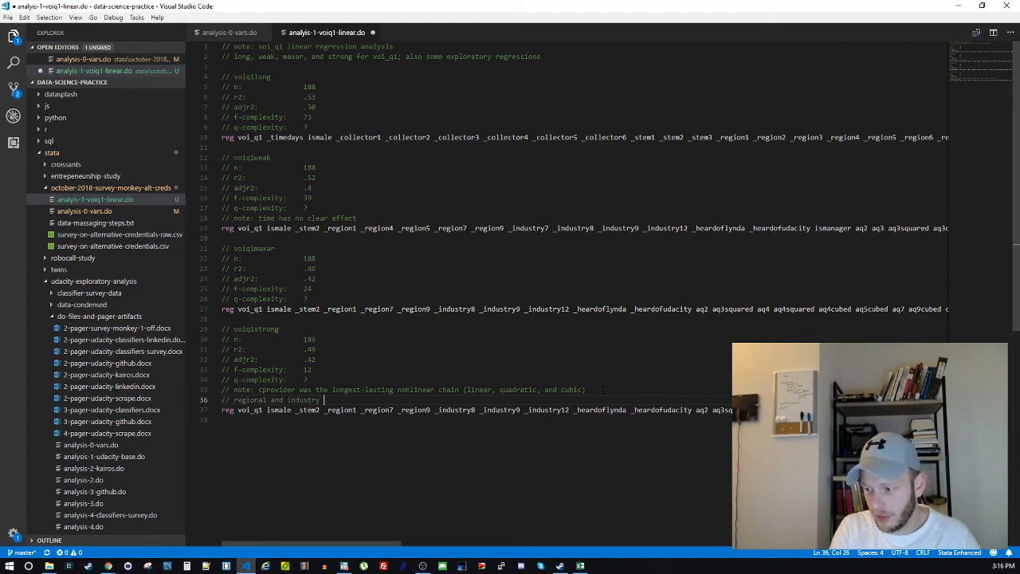
text(effects filtered)
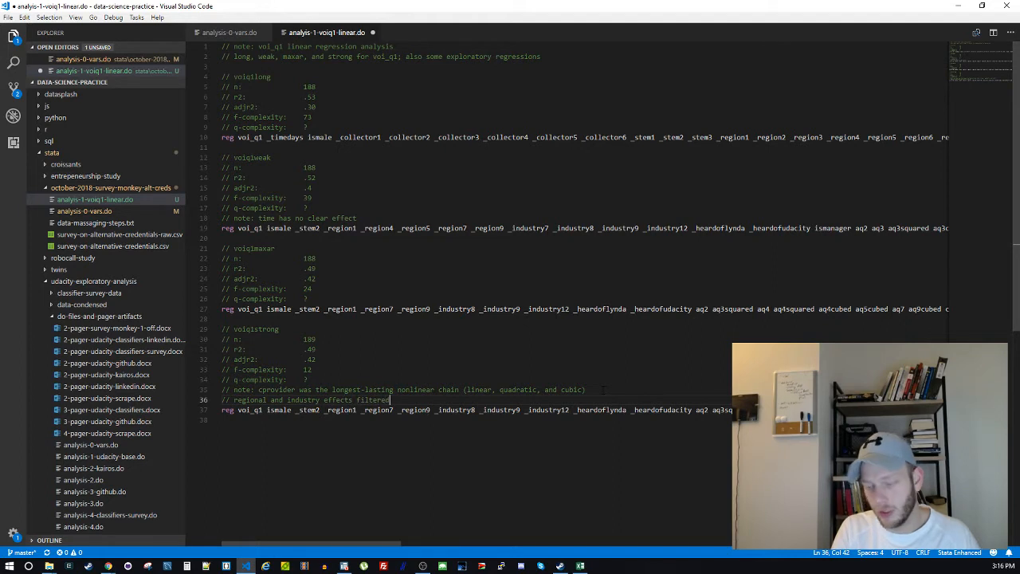
key(Return)
text(//)
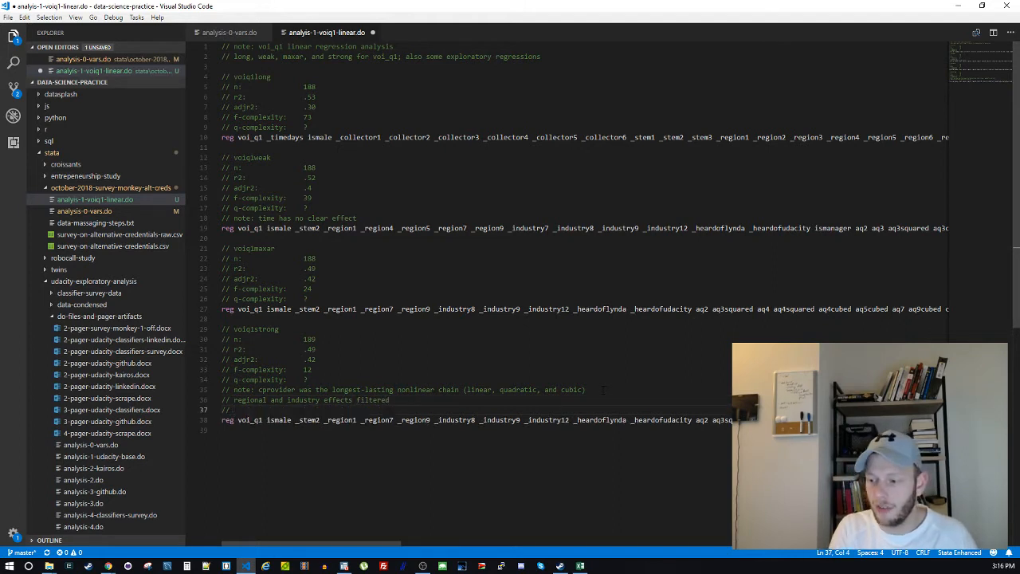
key(Up)
text(note:)
key(Down)
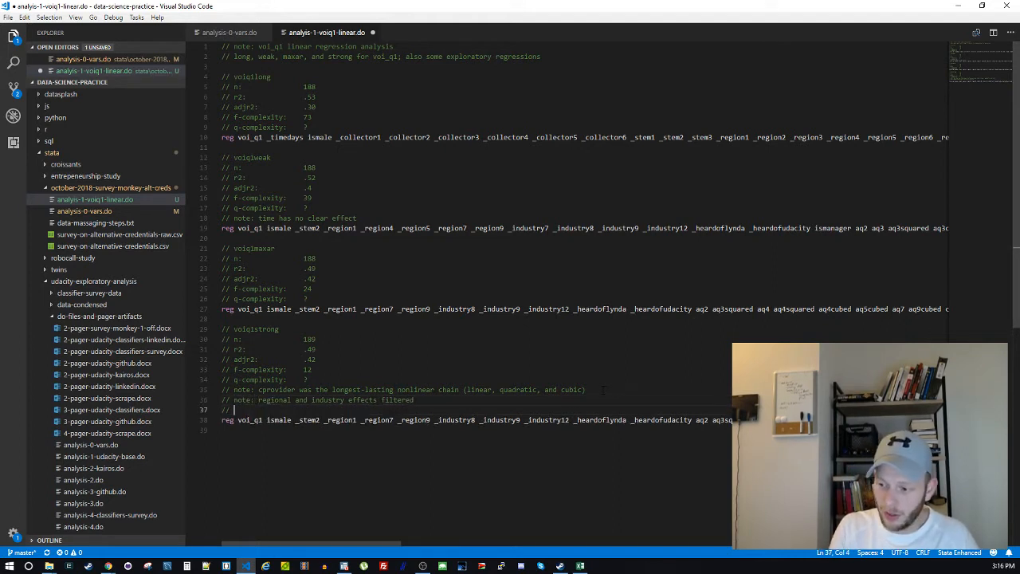
Write on the new comment line "note: aq9 survived to strong model; I think 7,8,9 were new survey questions;"
text(note)
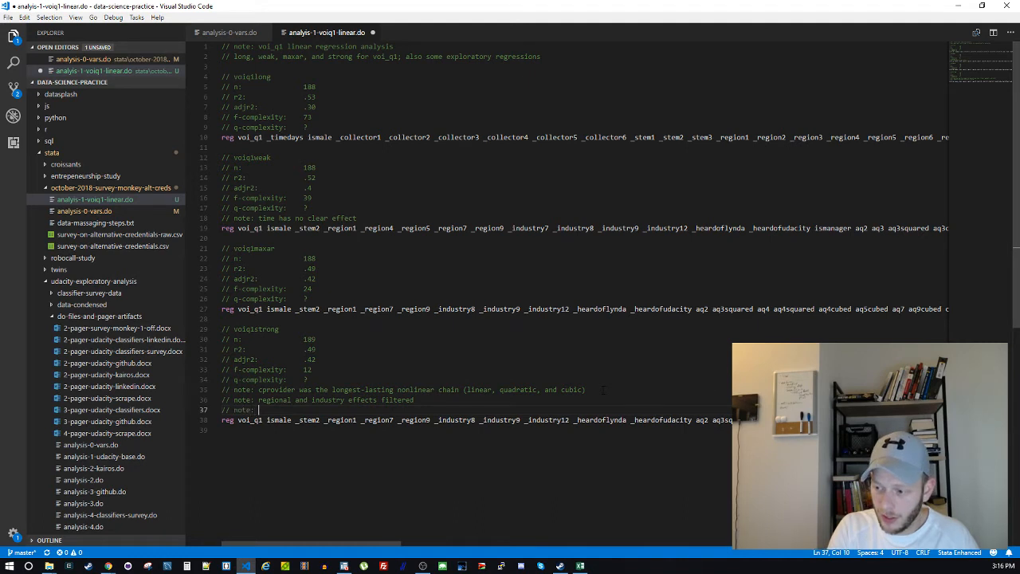
text(: aq4)
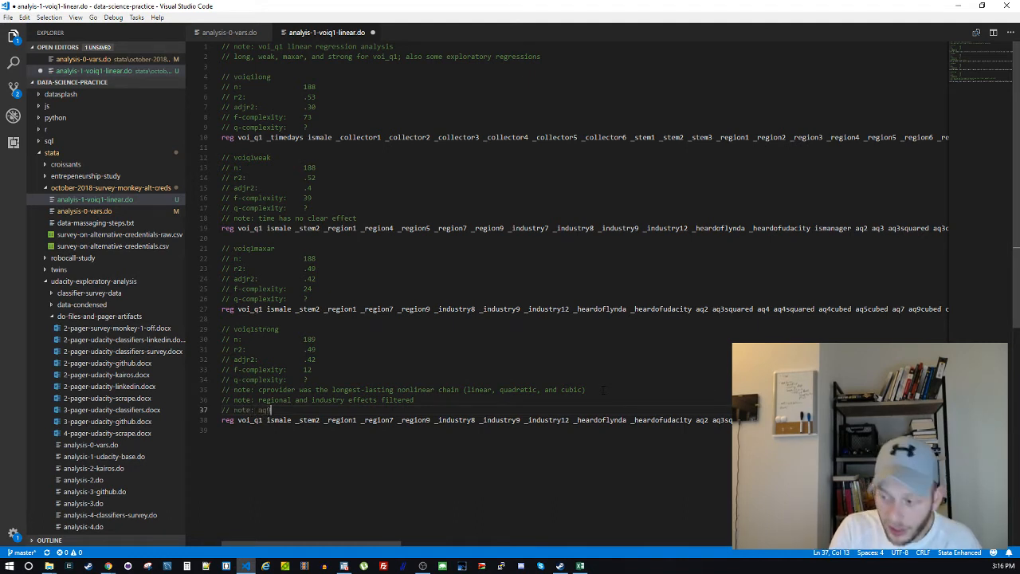
text( survived t)
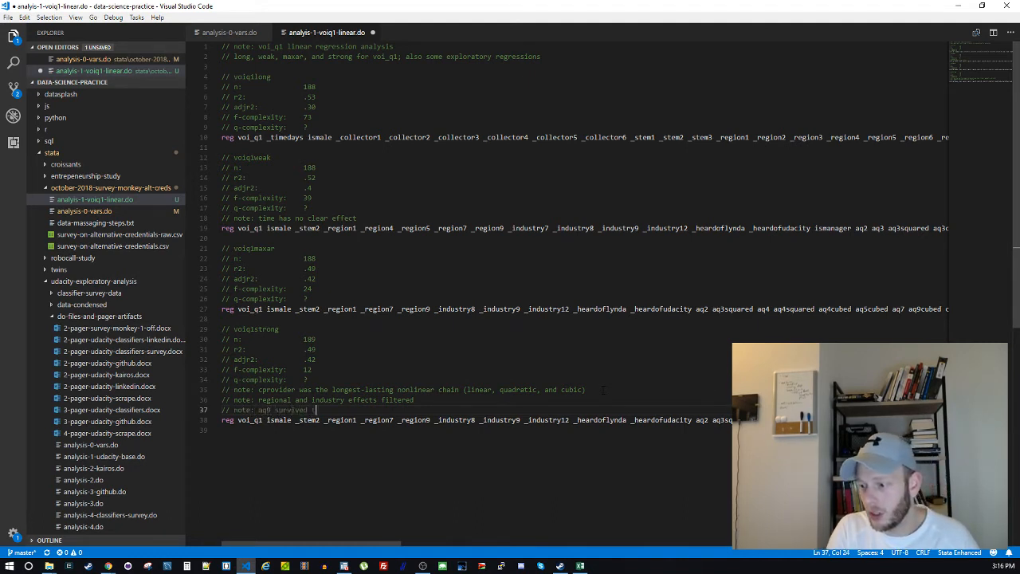
text(o strong model; )
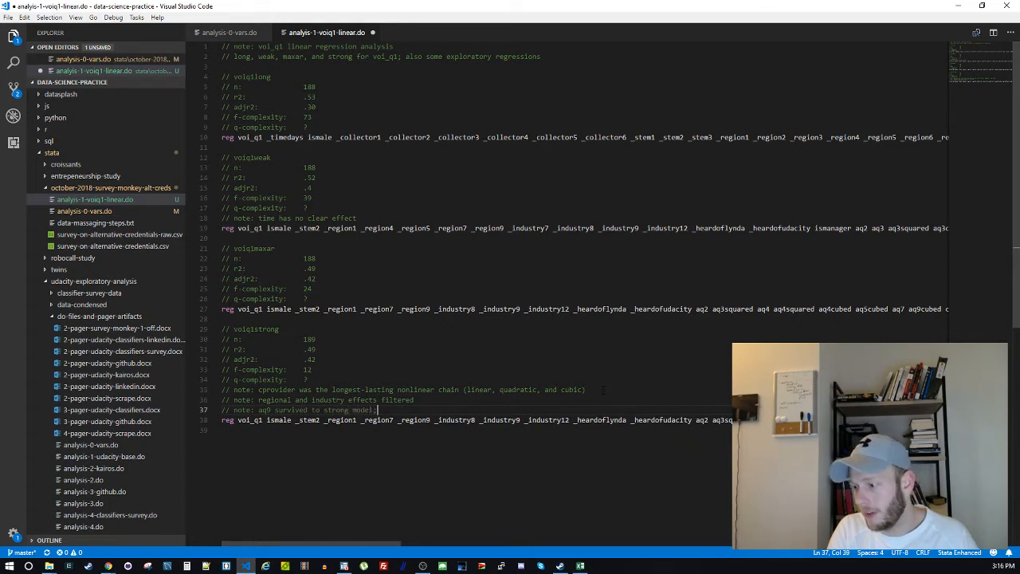
text( I think t)
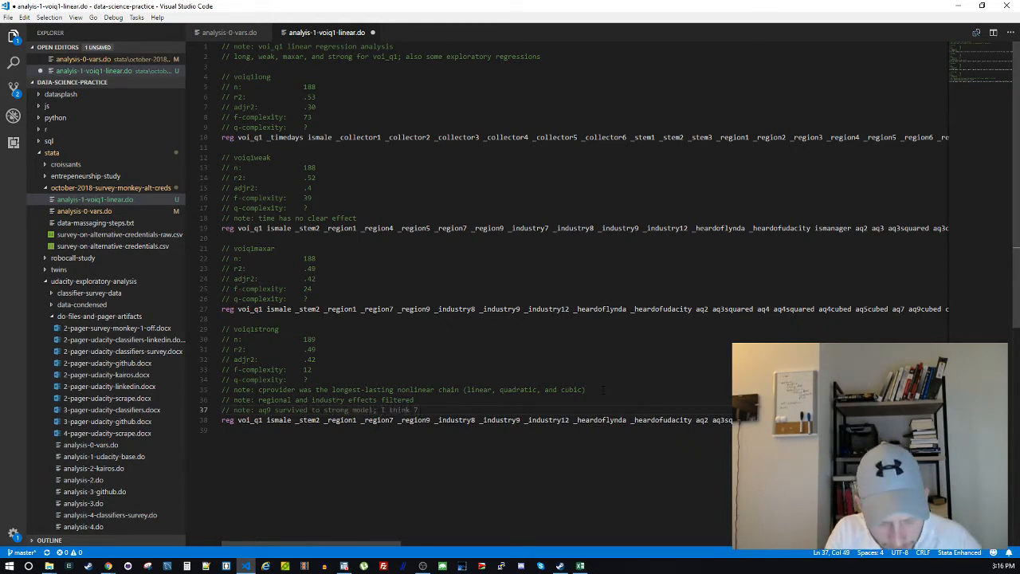
text(,8,9 were)
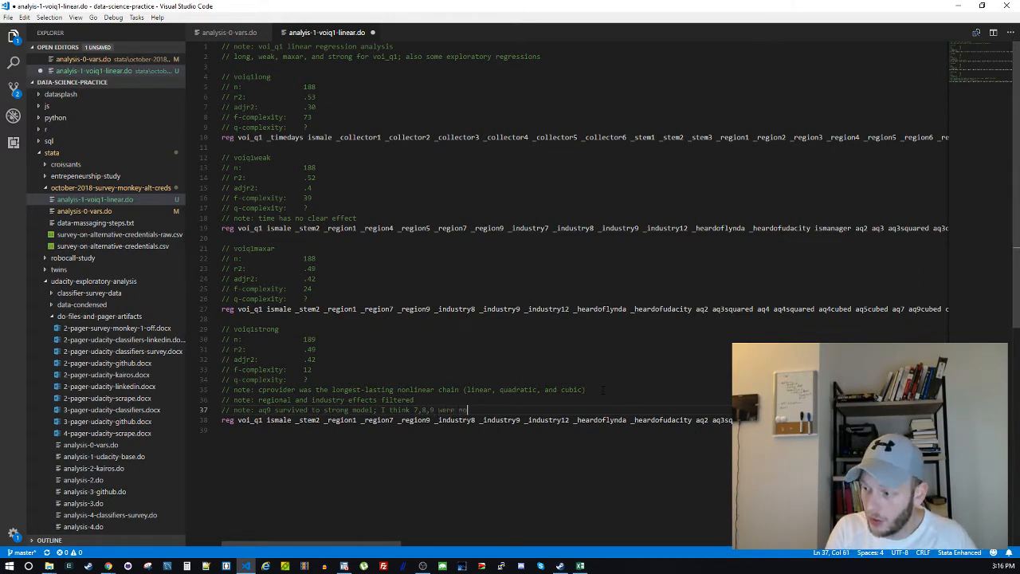
text( new surv)
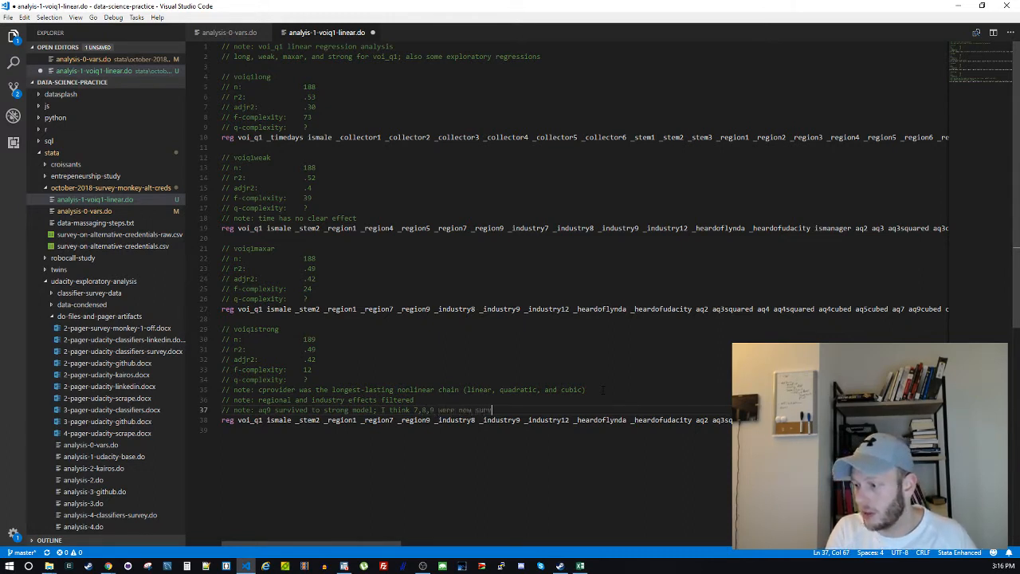
text(ey questions;)
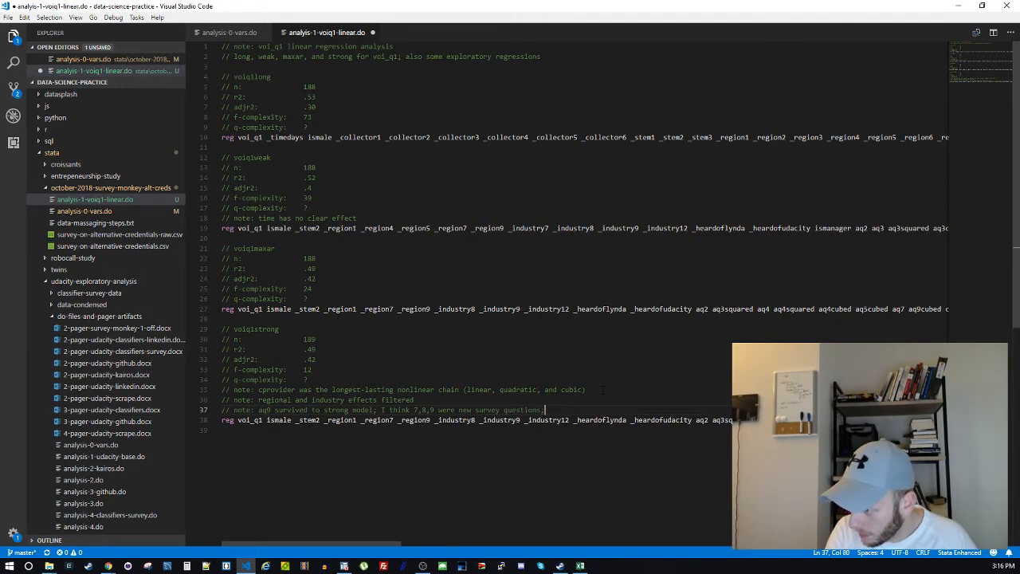
Extend the aq9 note with "this explains sustained low n, seems like throwing out old samples." and save the do-file
text( this explains )
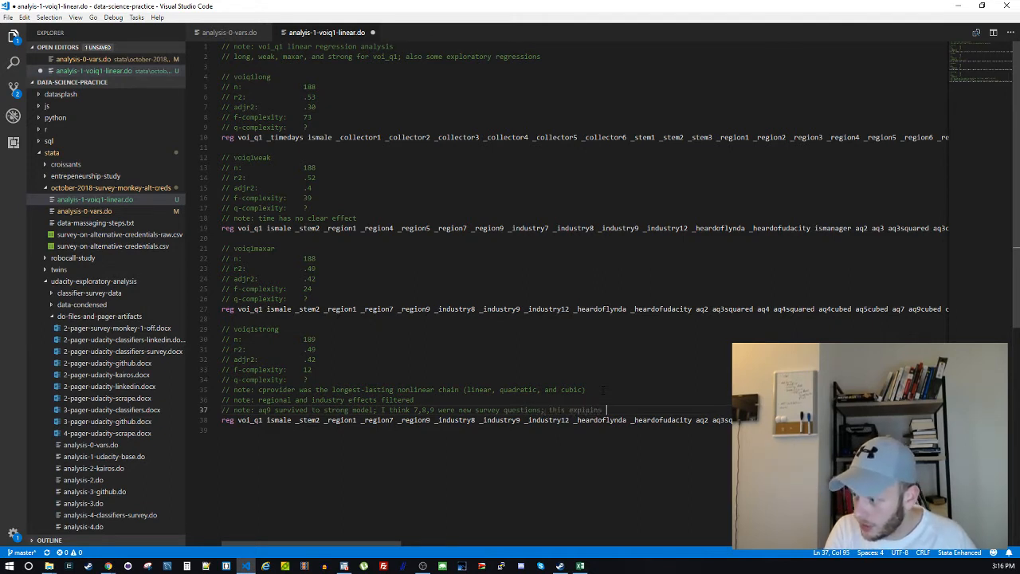
text(sustained low 9)
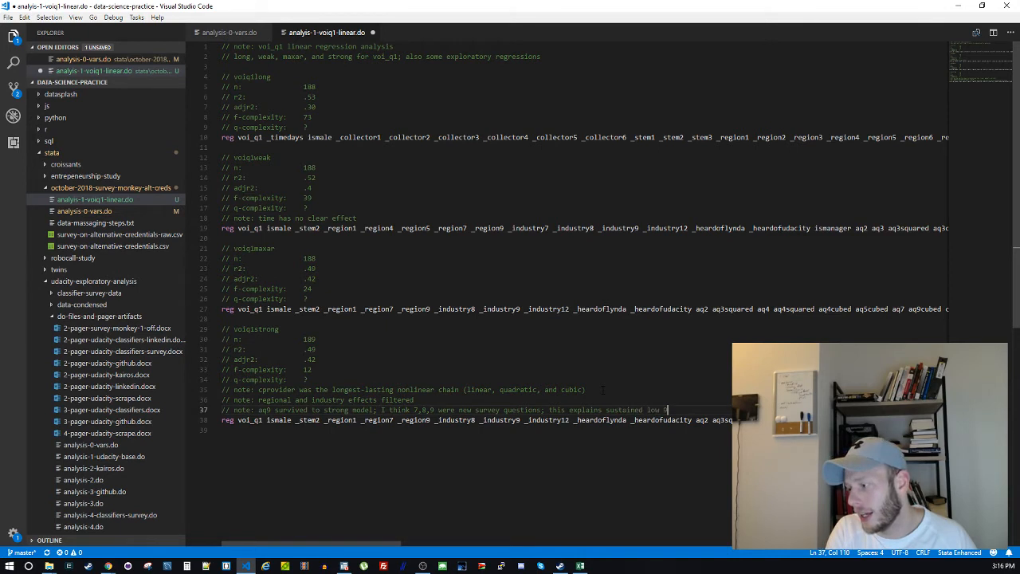
key(BackSpace)
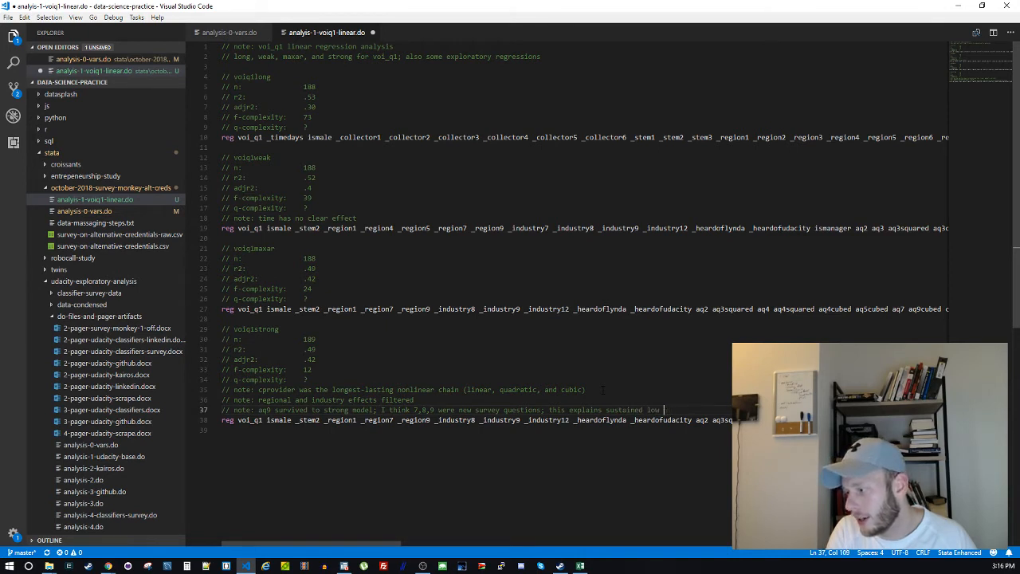
text(n, even)
text(ke thr)
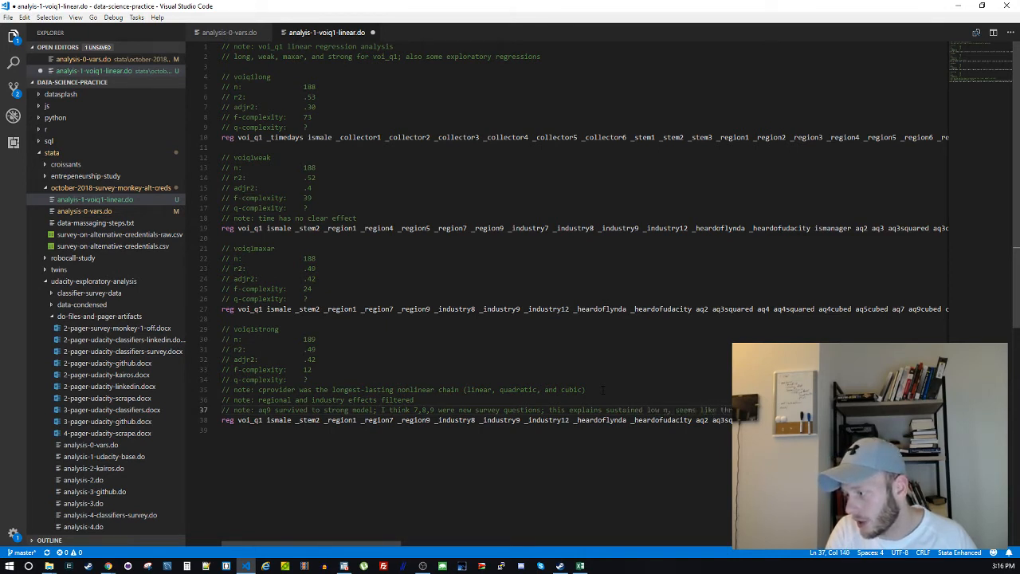
key(ctrl+s)
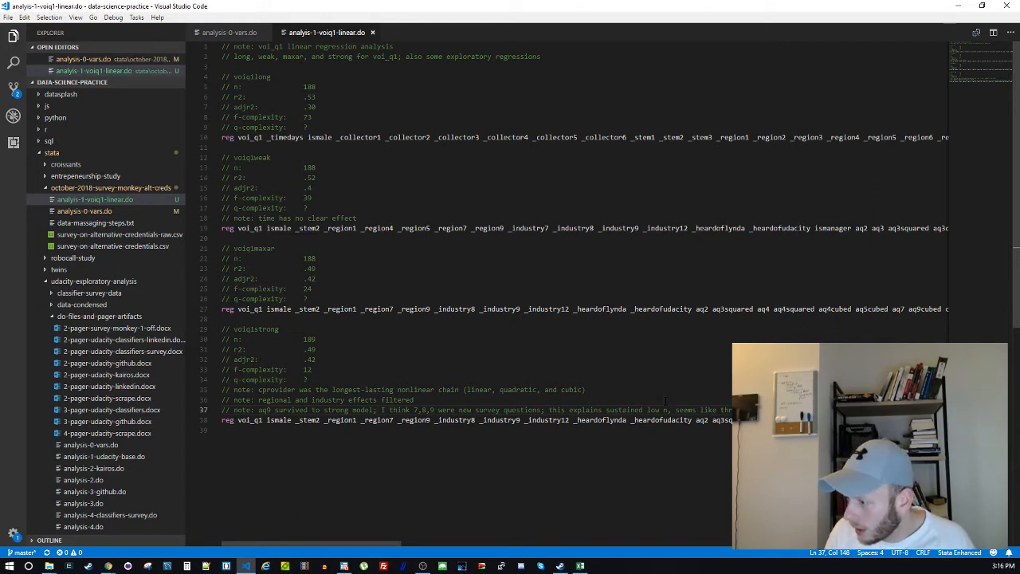
Break the aq9 note before "this explains" into its own indented comment line and save the do-file
click(548, 410)
key(BackSpace)
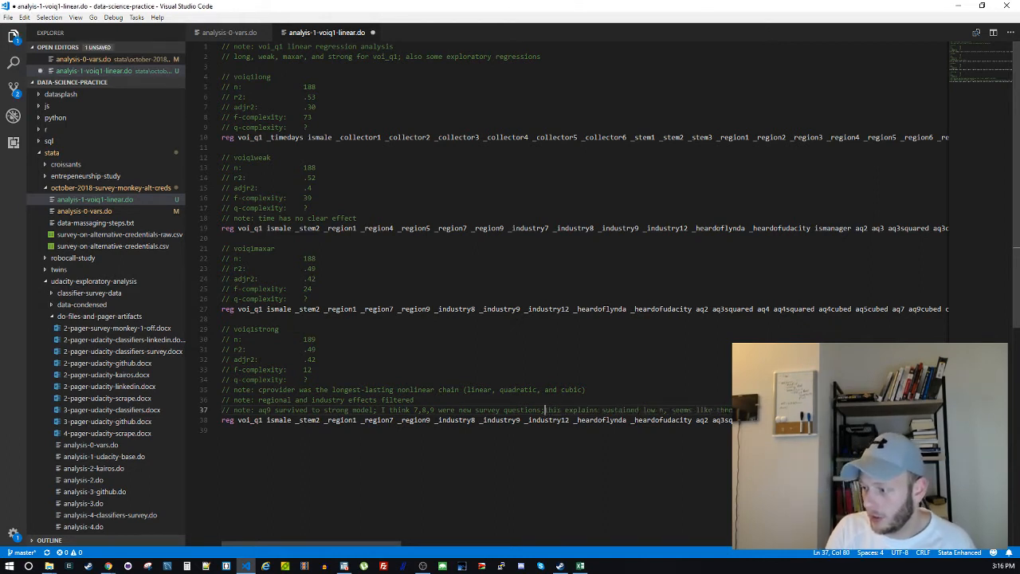
key(Return)
text(//)
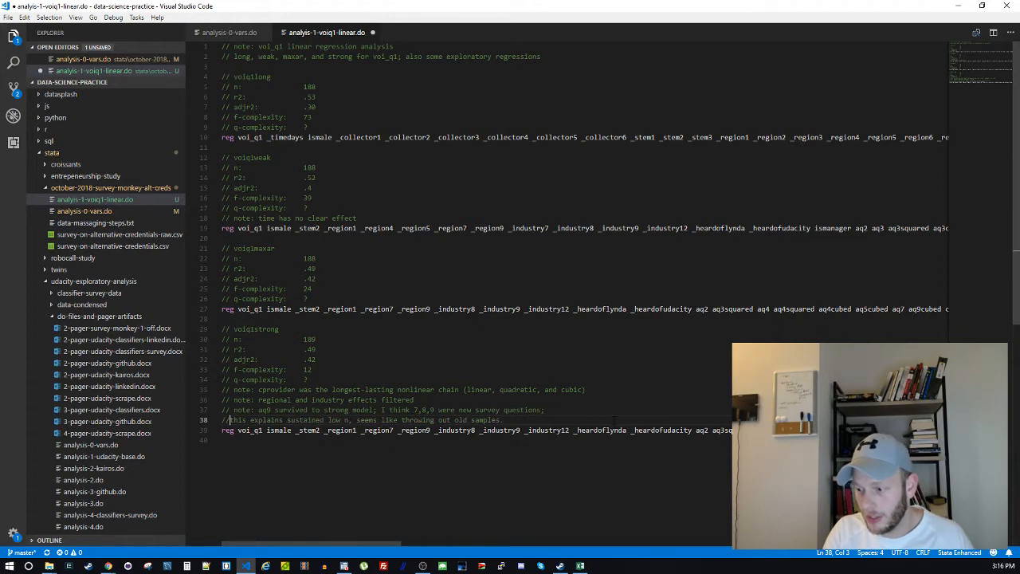
key(Tab)
key(Tab)
key(ctrl+s)
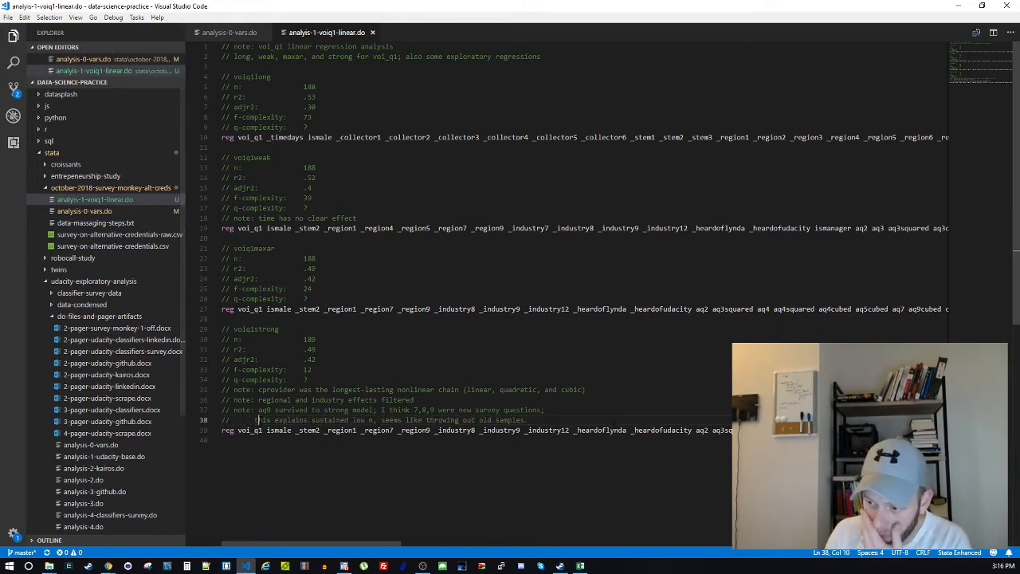
key(Right)
drag(238, 417, 257, 420)
click(315, 400)
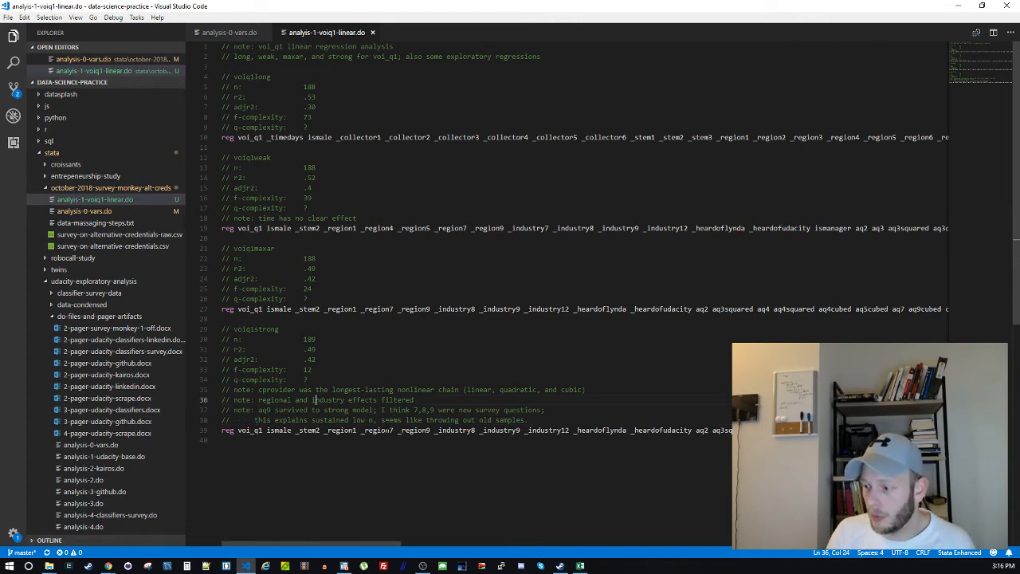
click(553, 485)
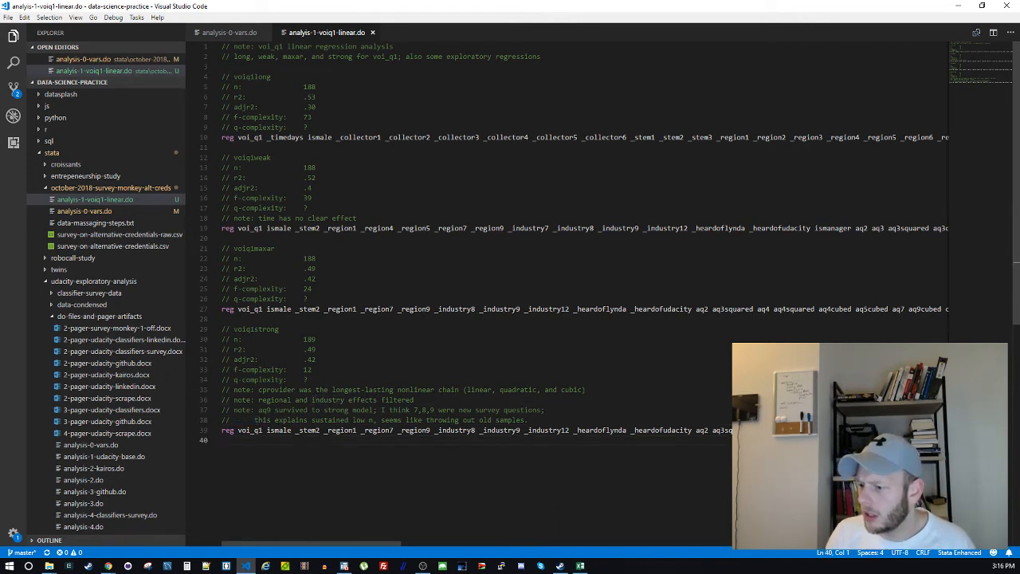
Check the latest regression's R-squared in Stata, then set r2 of voiq1strong to .43 in the do-file
click(348, 379)
double_click(336, 341)
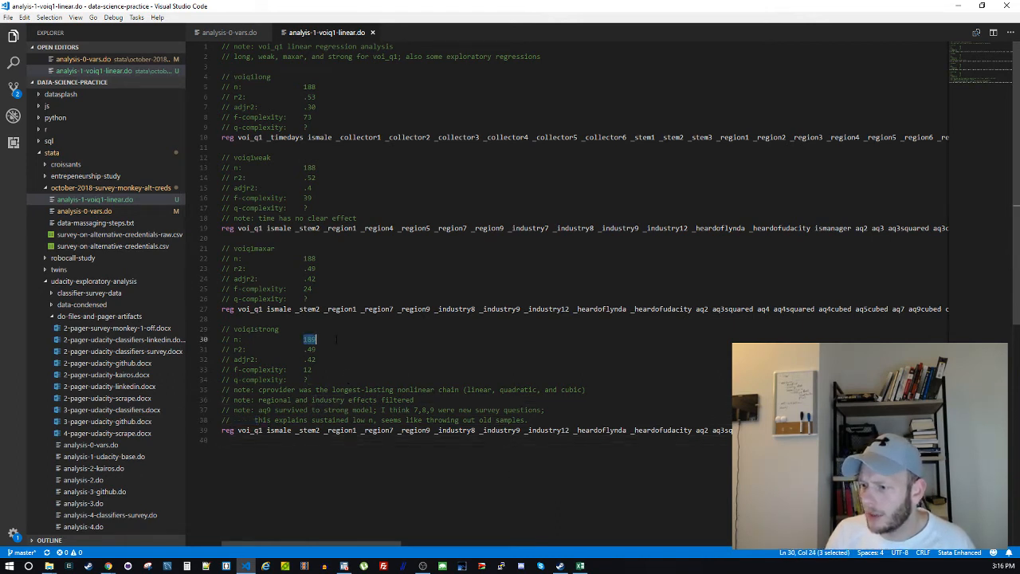
click(345, 566)
click(246, 566)
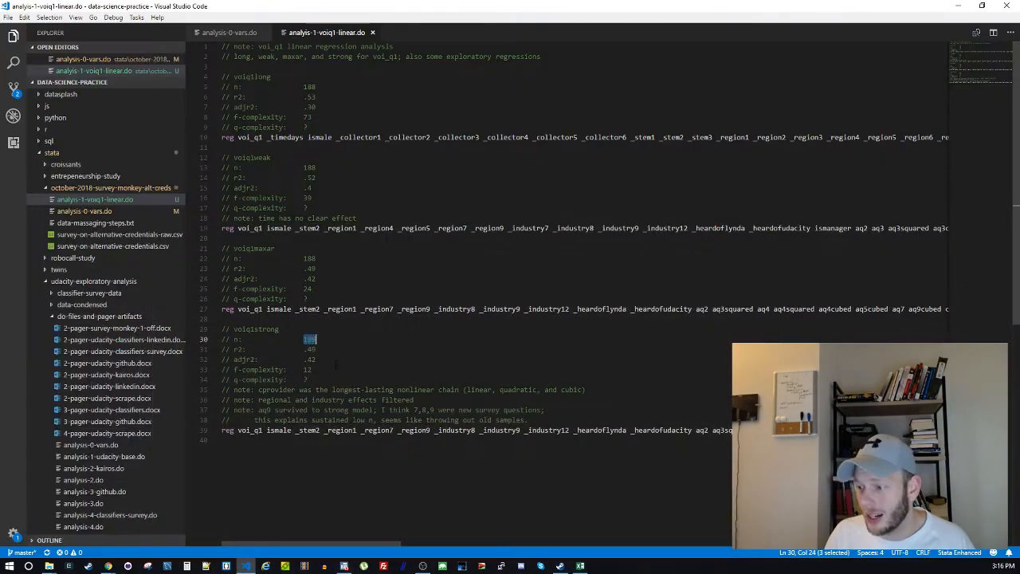
double_click(311, 349)
text(43)
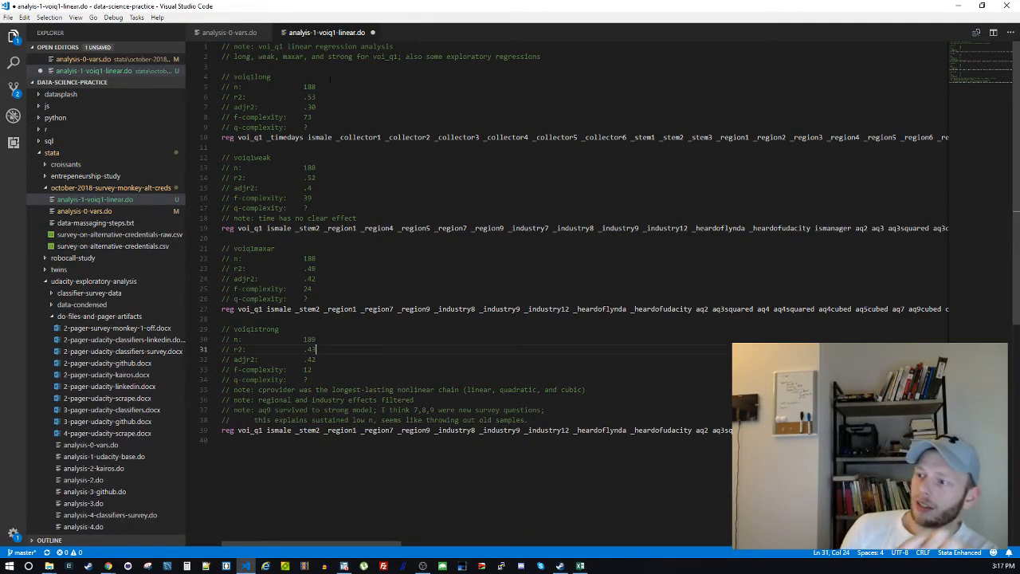
drag(343, 77, 391, 198)
click(413, 218)
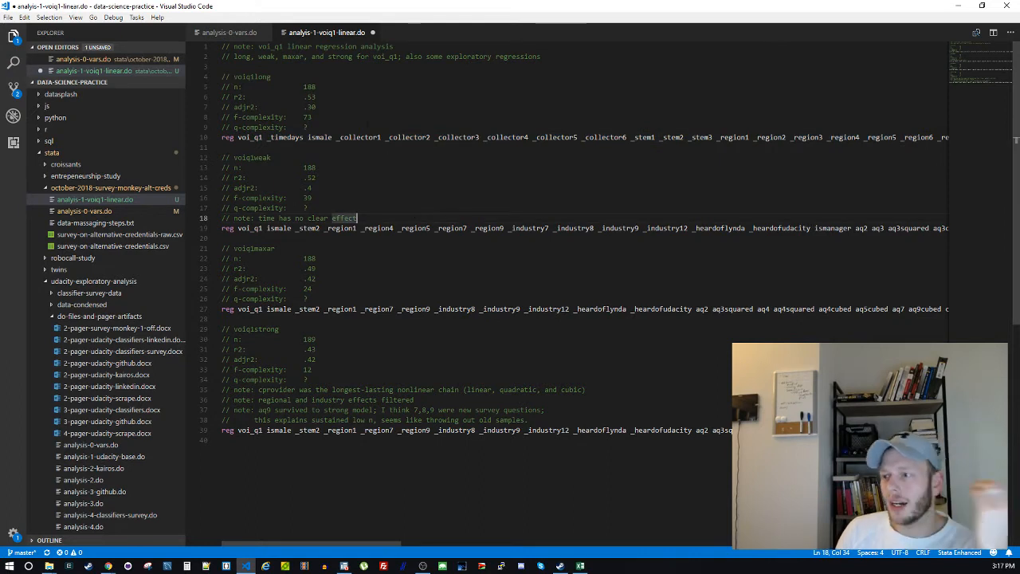
click(368, 125)
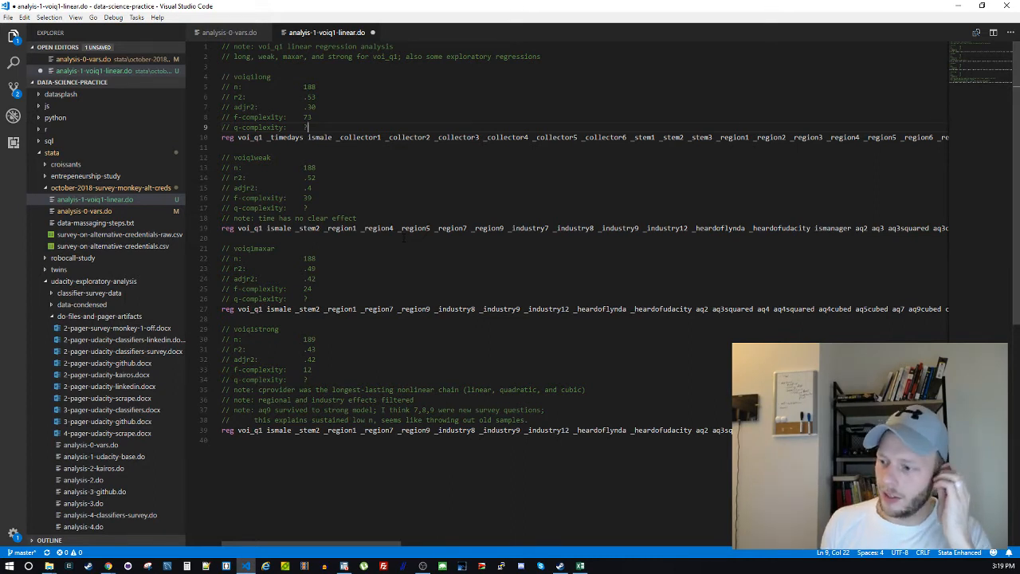
click(405, 318)
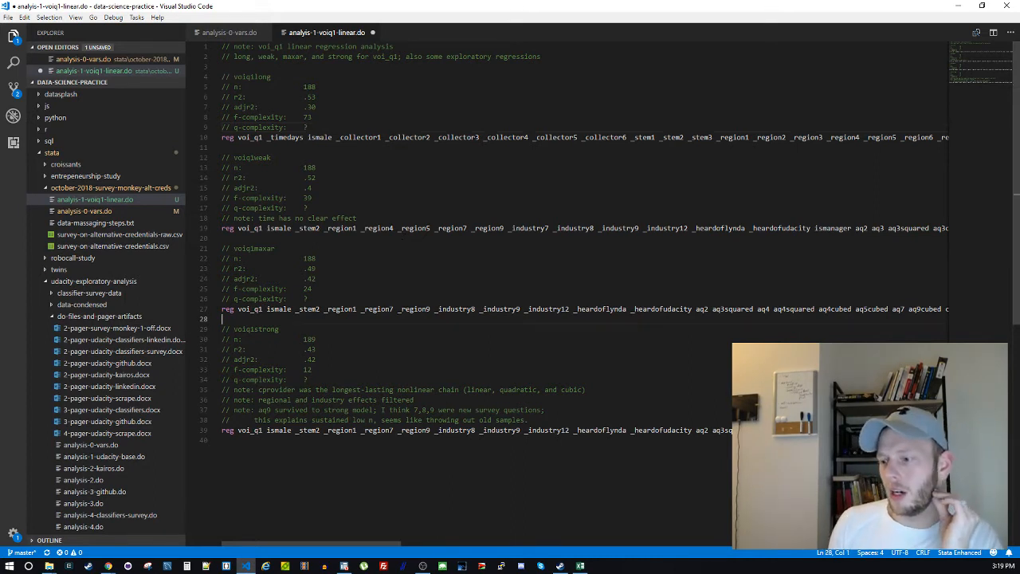
click(363, 463)
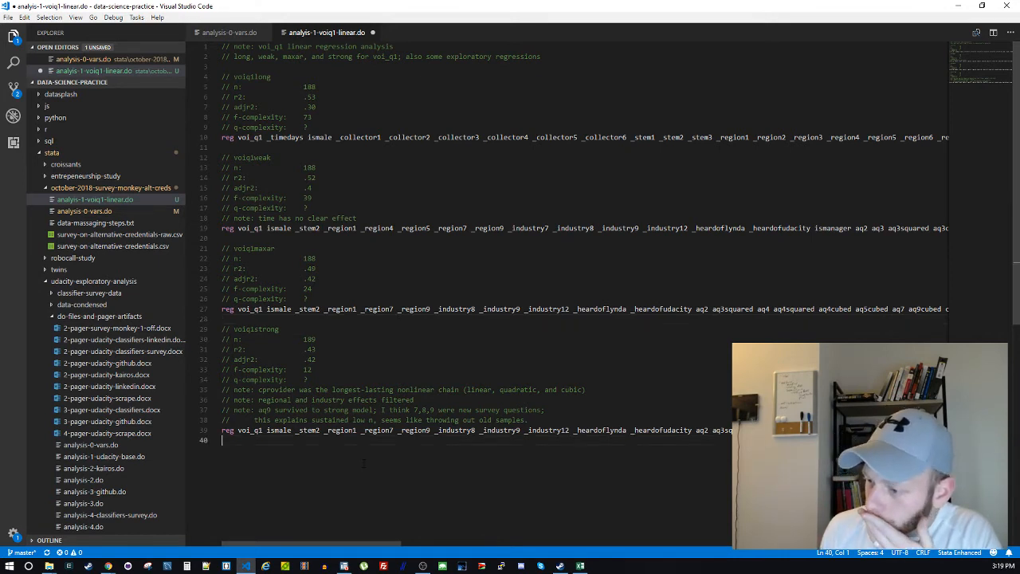
Switch to Stata and rerun the latest regression of voi_q1 on the 12 strong-model variables
click(344, 566)
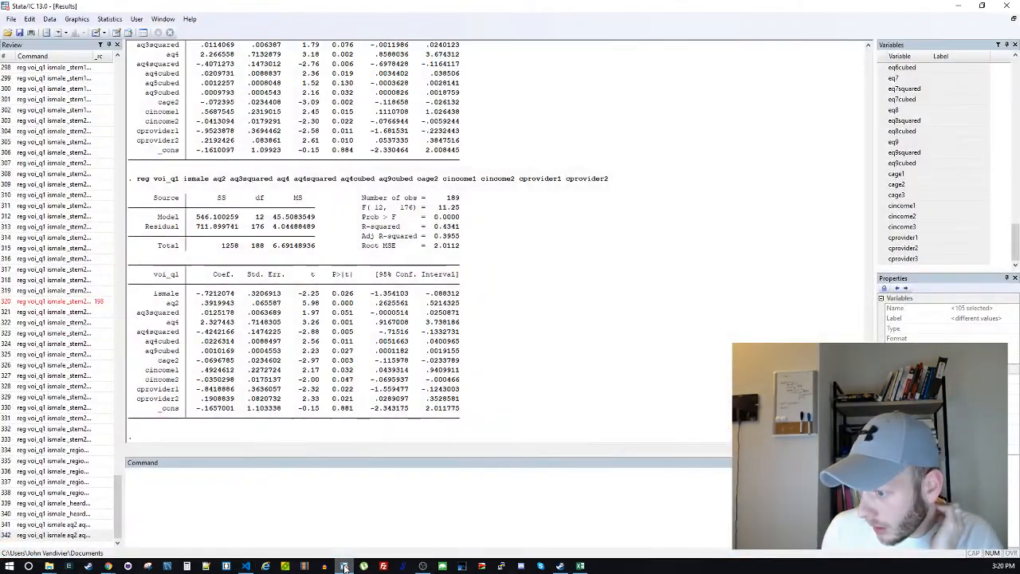
click(68, 536)
click(195, 503)
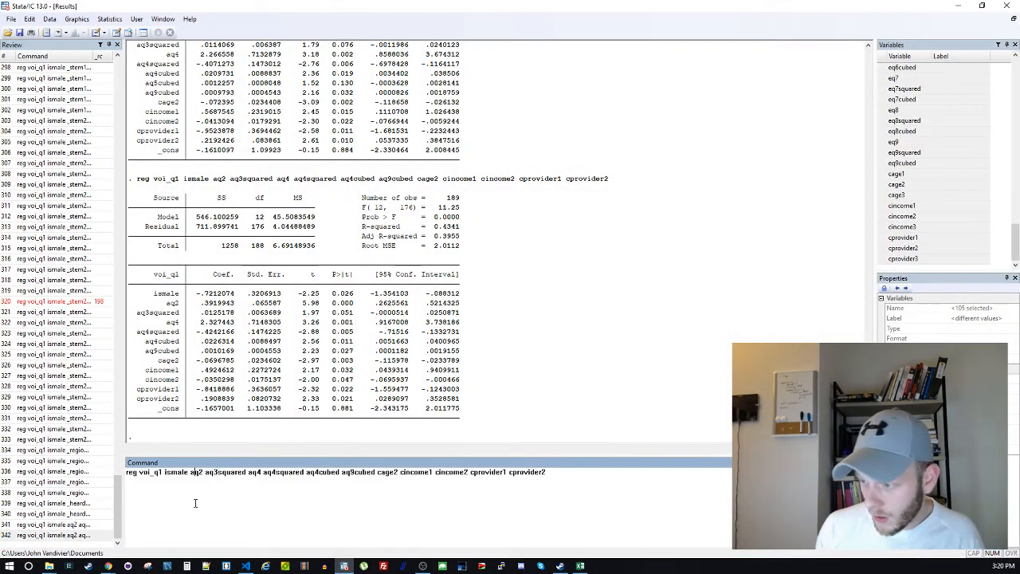
key(Escape)
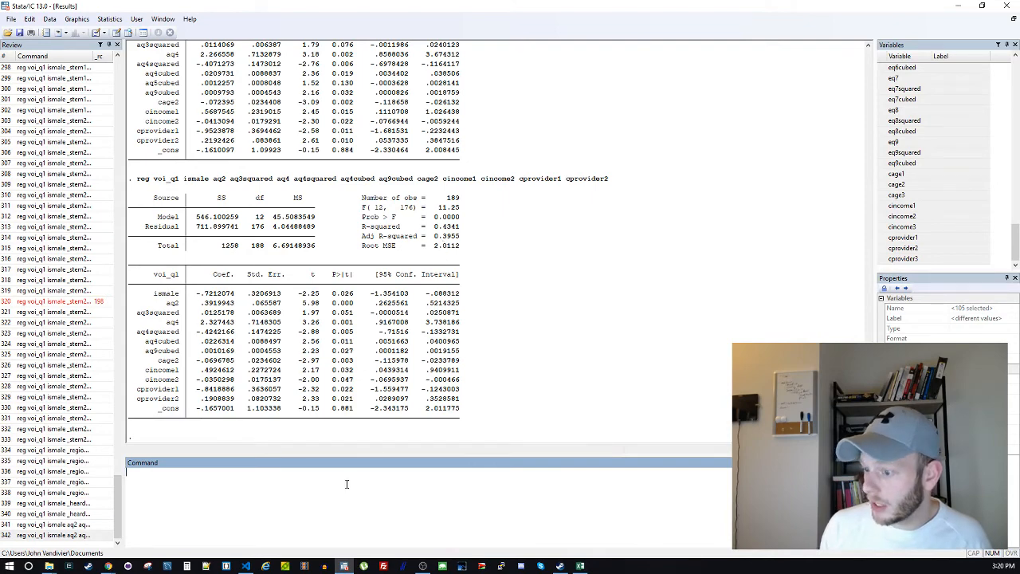
key(Page_Up)
key(Return)
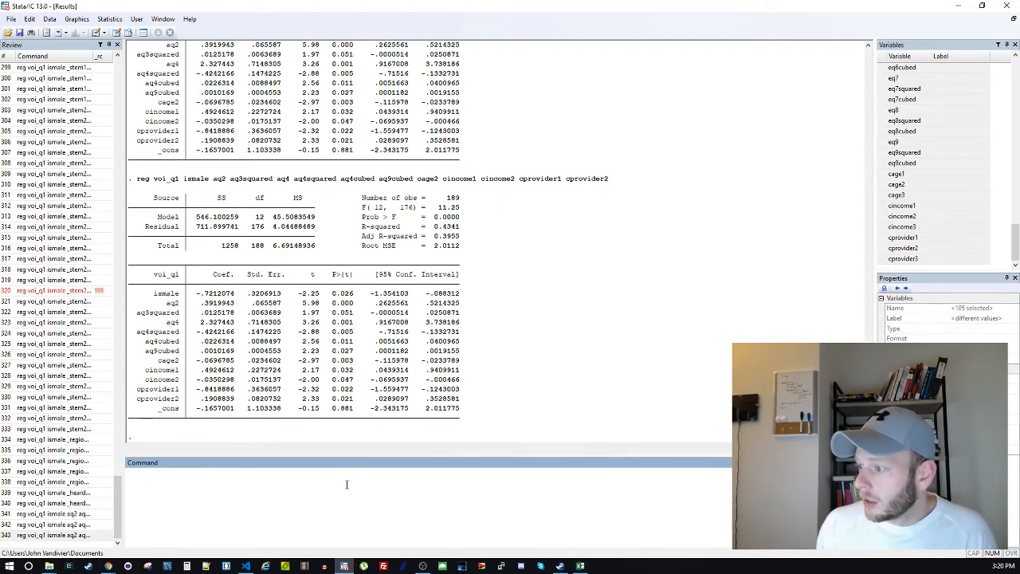
Switch back to the do-file in Visual Studio Code and set adjr2 of voiq1strong to .40
key(alt+Tab)
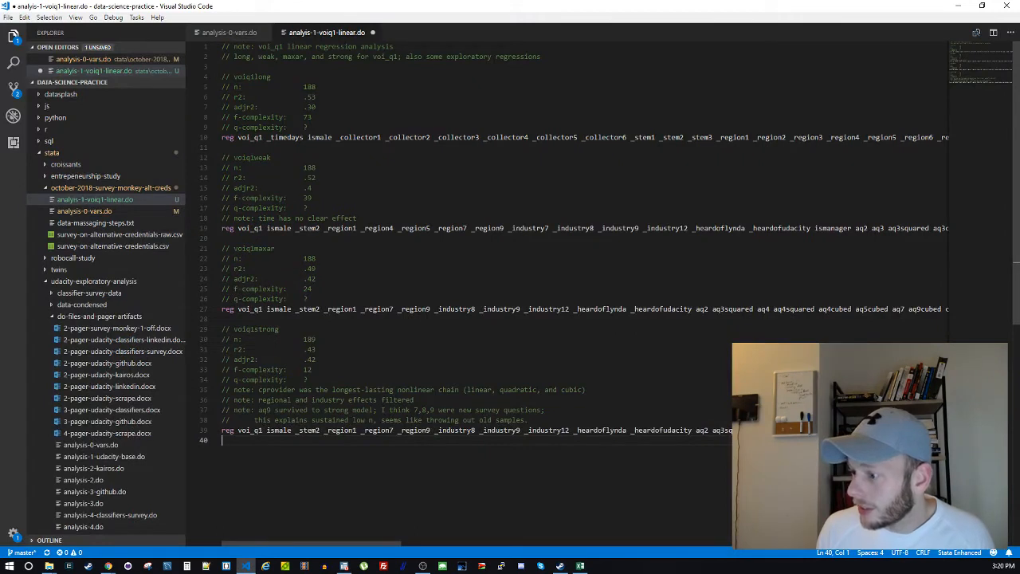
click(393, 360)
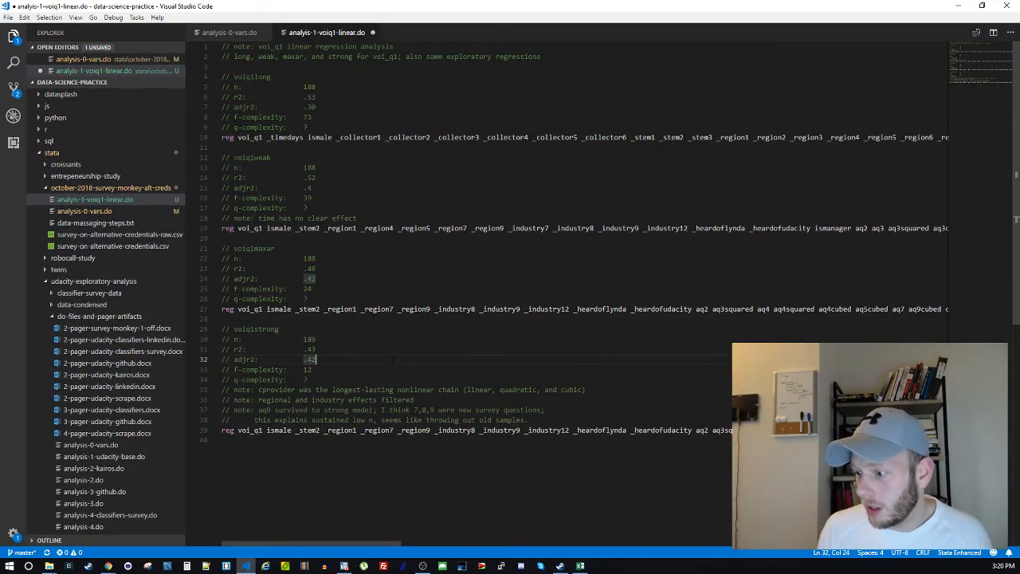
key(BackSpace)
text(0)
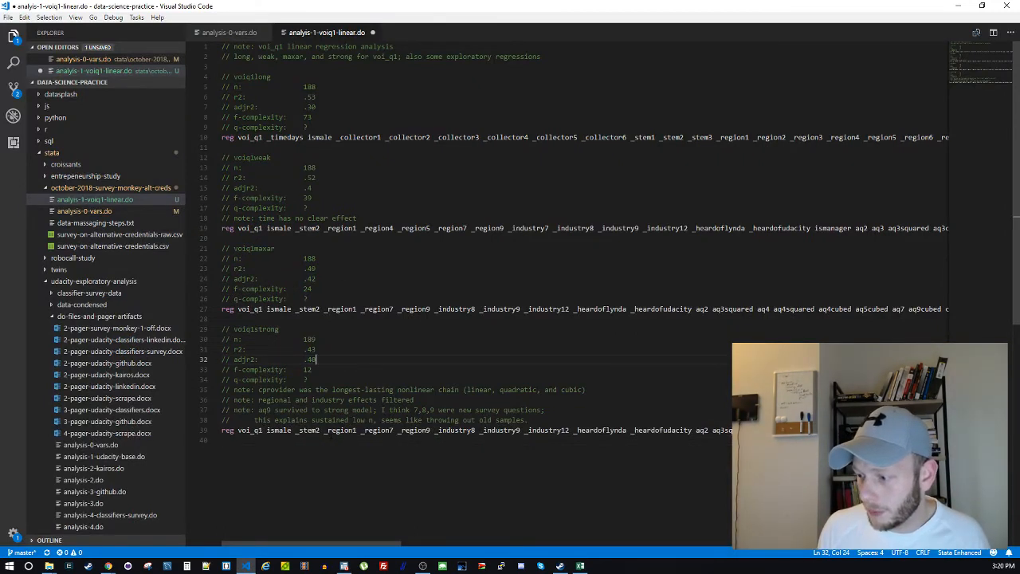
Replace the voiq1strong command with "reg voi_q1 ismale aq2 aq3squared aq4 aq4squared aq4cubed aq9cubed cage2 cincome1 cincome2 cprovider1 cprovider2" and save the do-file
click(331, 431)
key(End)
key(ctrl+b)
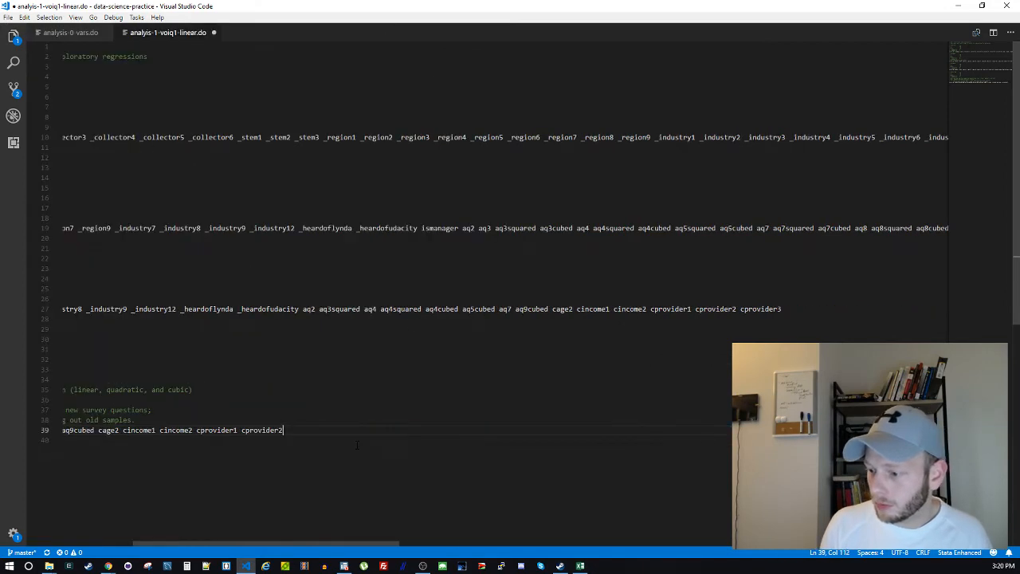
key(ctrl+b)
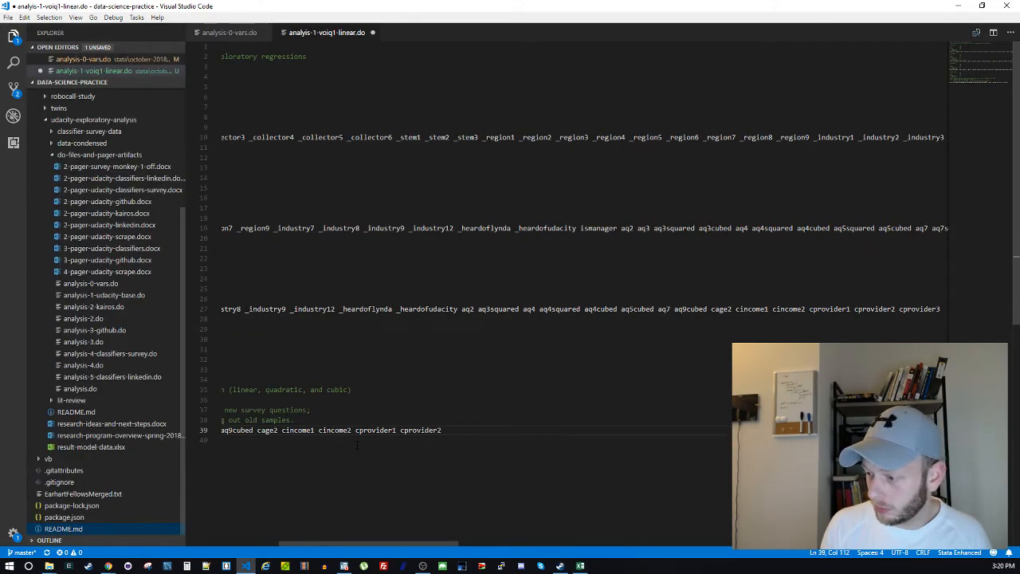
key(ctrl+z)
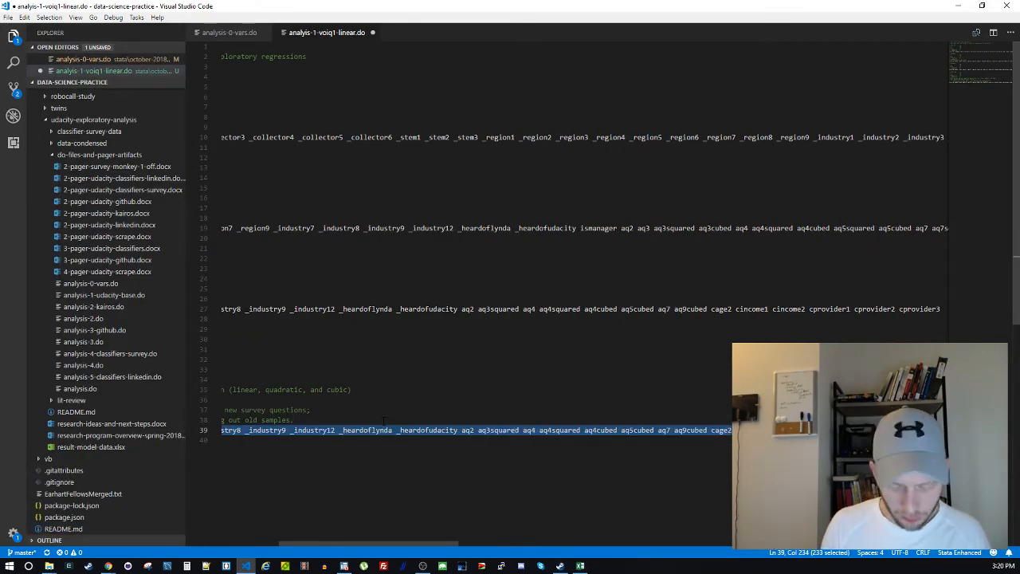
key(ctrl+z)
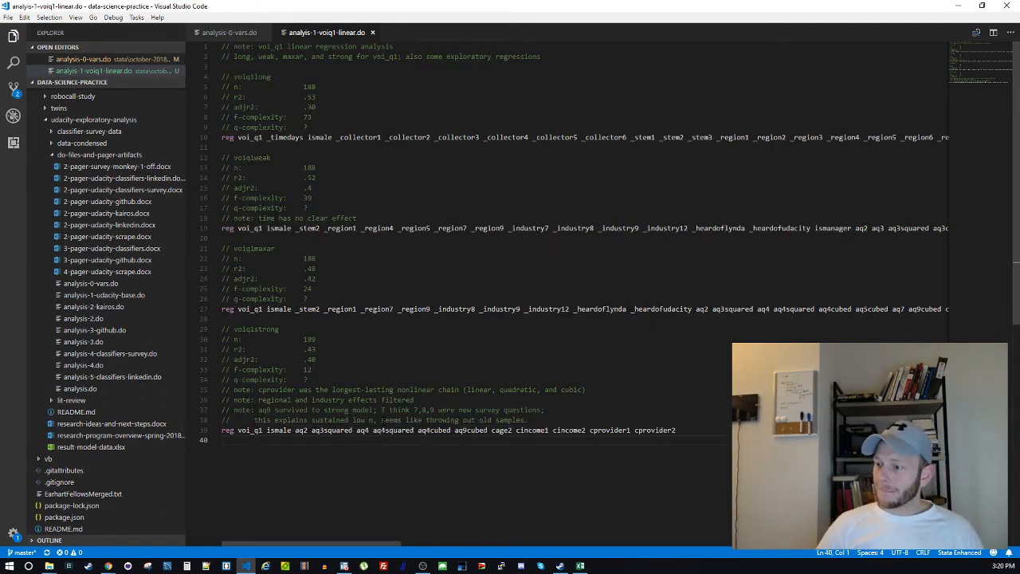
drag(251, 289, 313, 290)
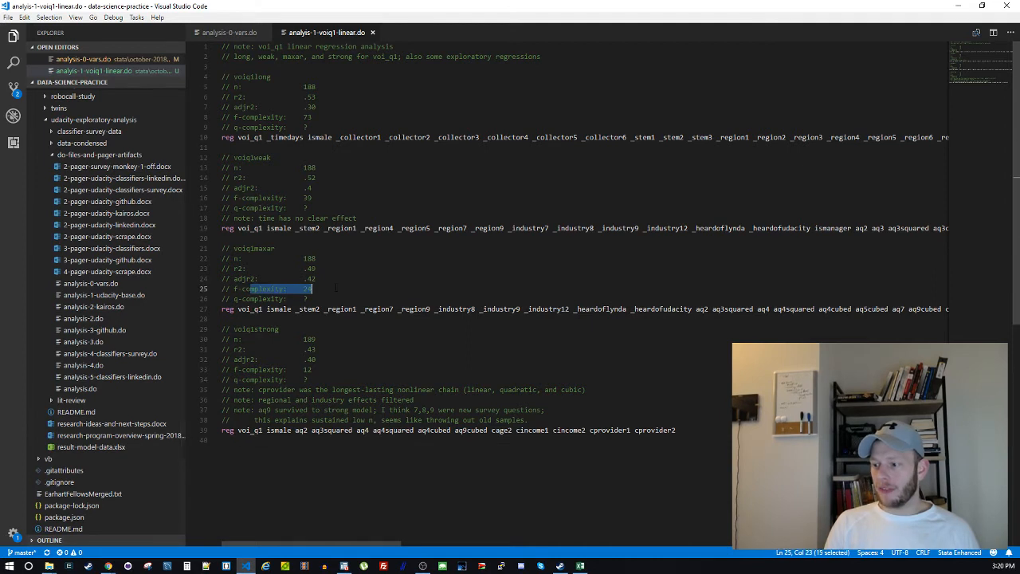
click(301, 329)
click(254, 360)
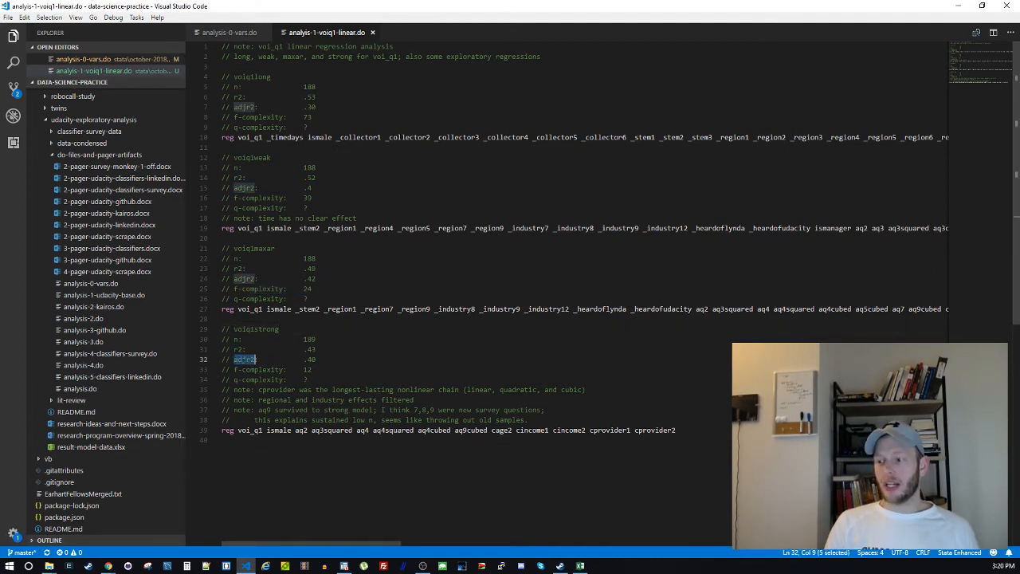
click(333, 369)
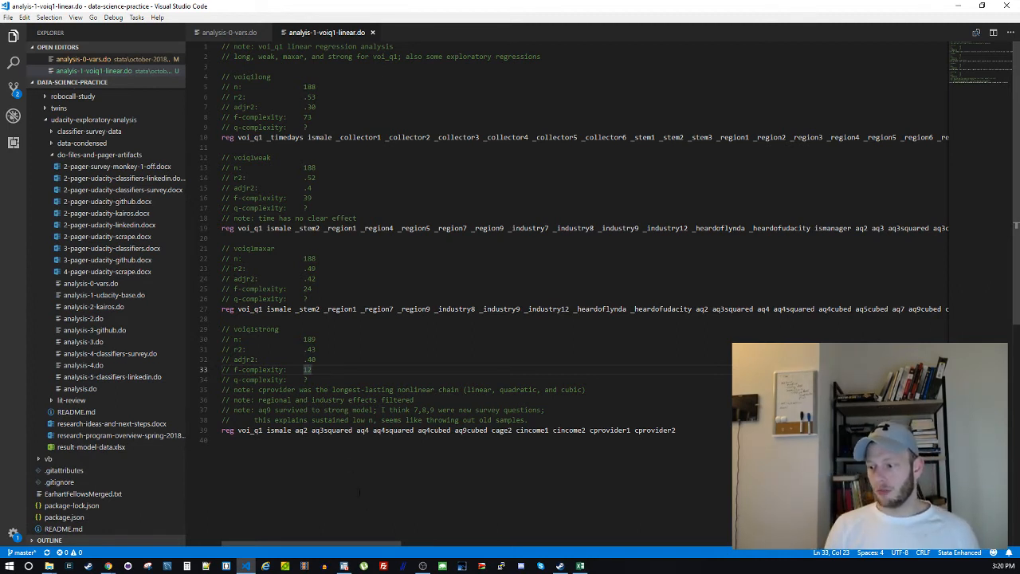
mouse_move(346, 566)
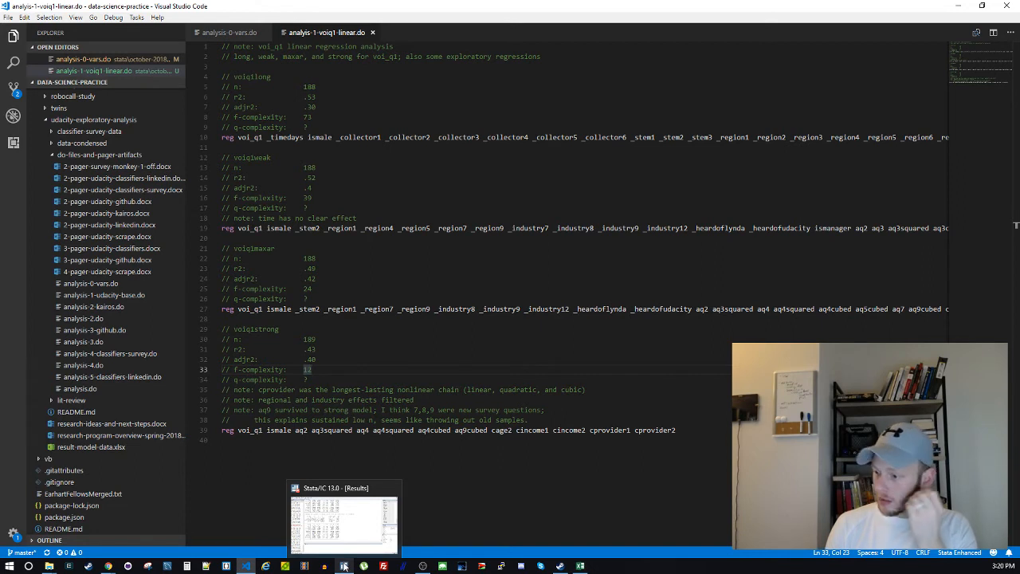
Clear the q-complexity value of voiq1strong and count the distinct underlying questions in its regression command, treating powers of one variable as one
click(321, 378)
key(BackSpace)
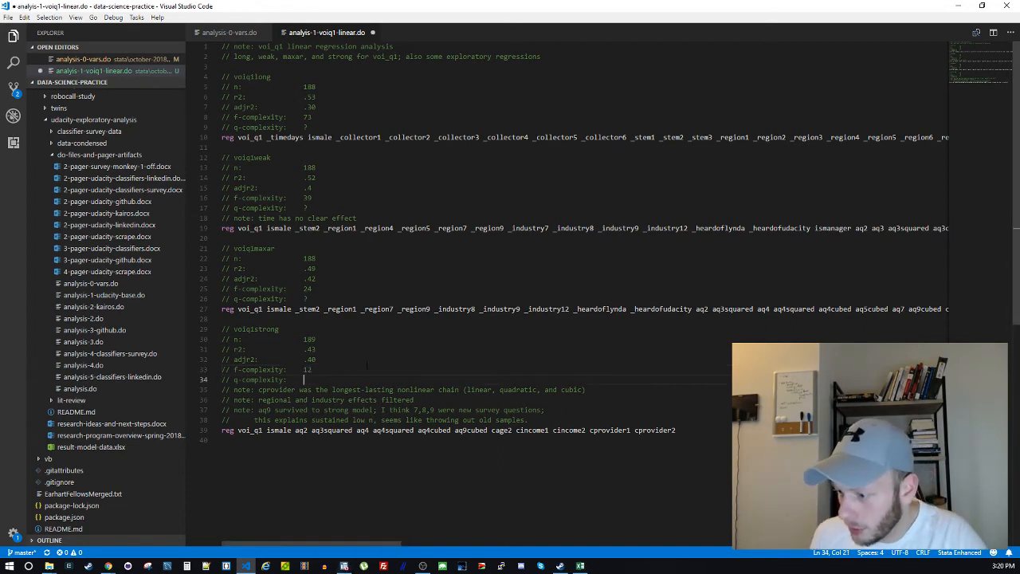
double_click(279, 431)
double_click(301, 430)
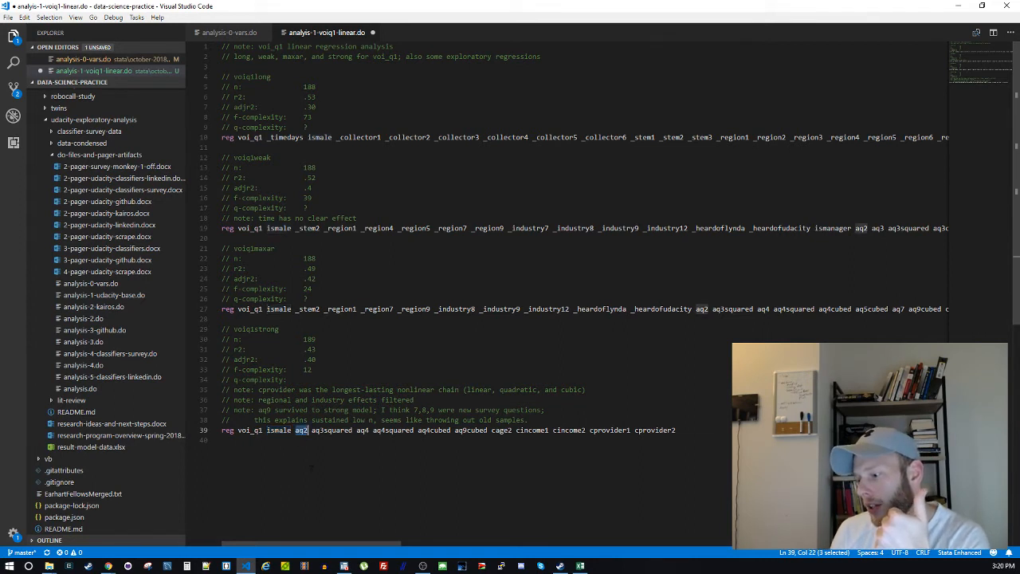
double_click(328, 430)
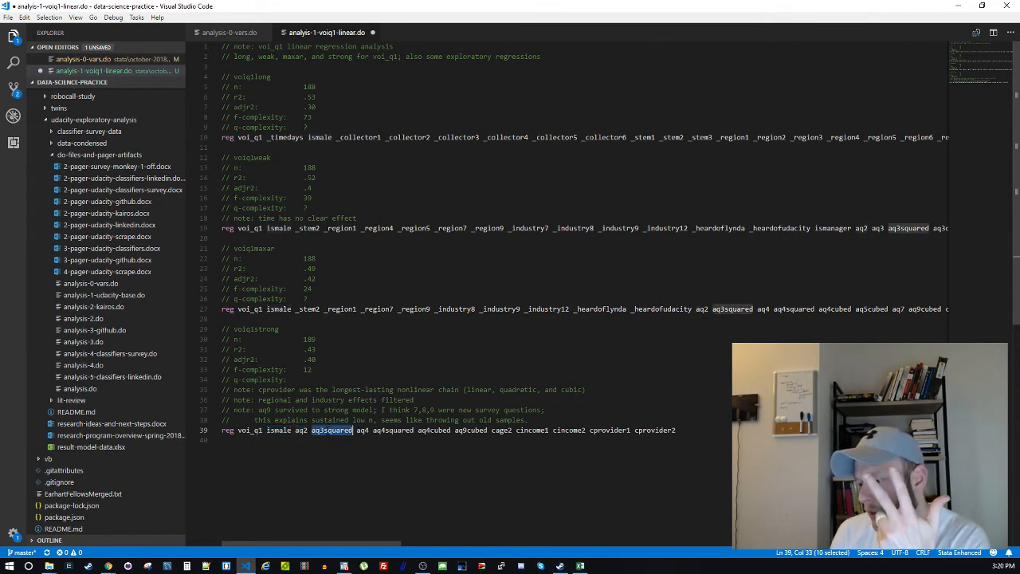
click(363, 431)
double_click(364, 431)
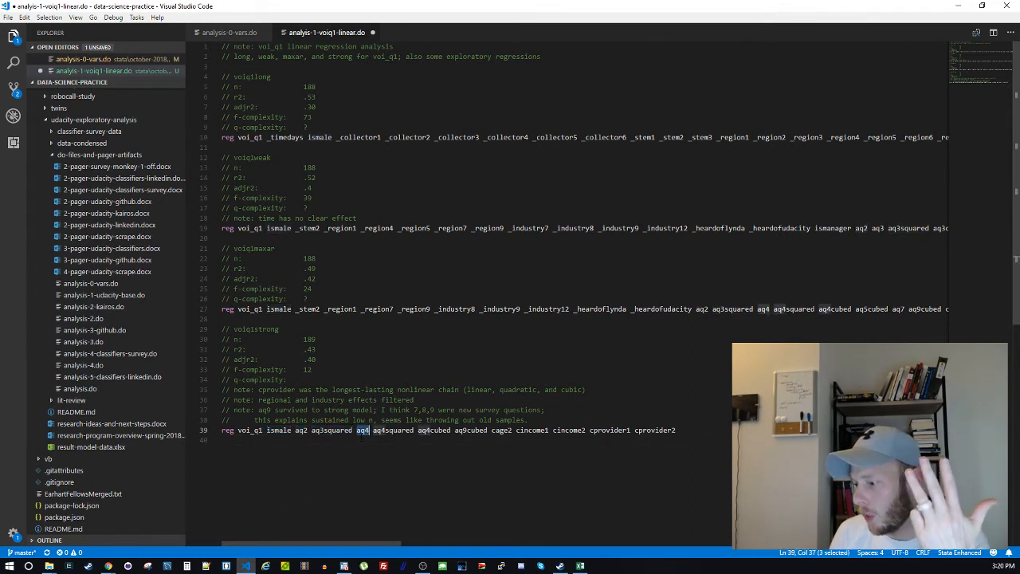
click(374, 431)
drag(357, 431, 451, 431)
double_click(466, 431)
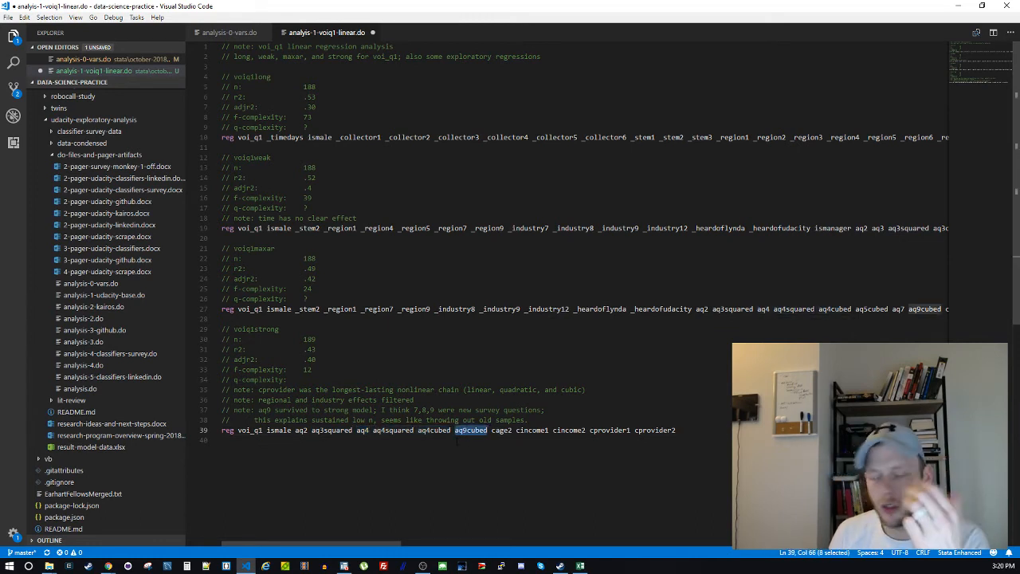
double_click(273, 431)
double_click(298, 431)
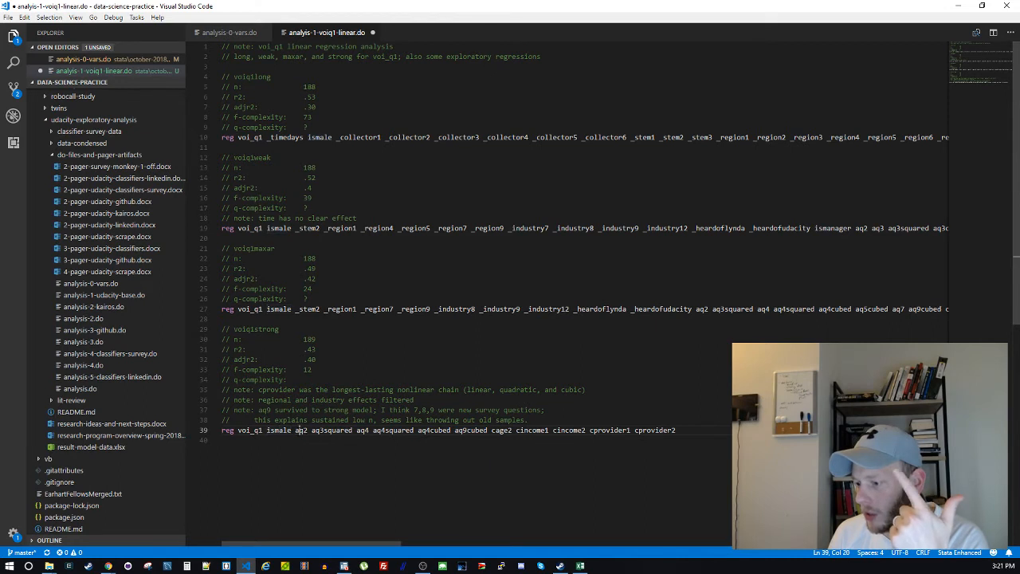
click(328, 432)
click(361, 431)
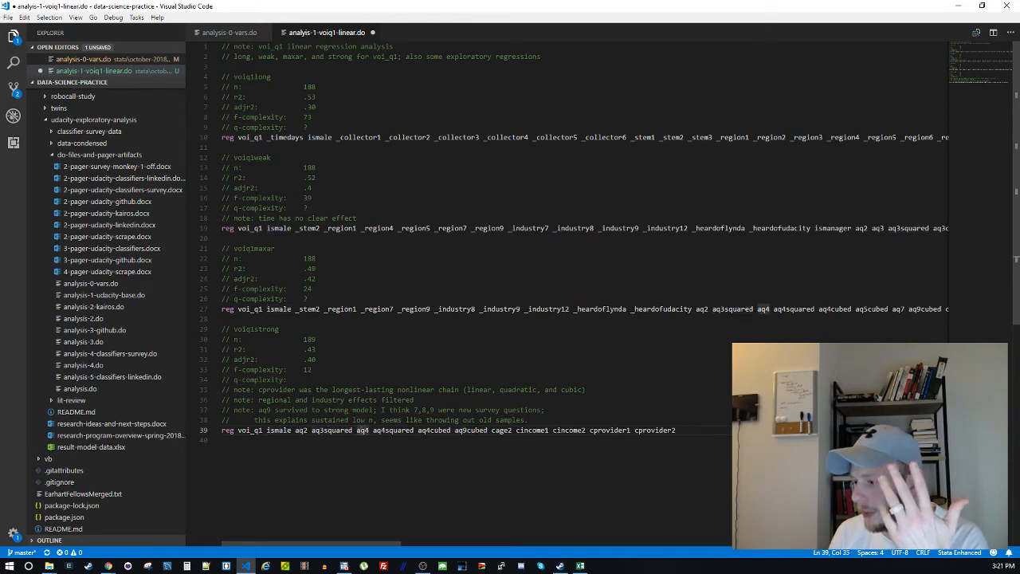
click(476, 432)
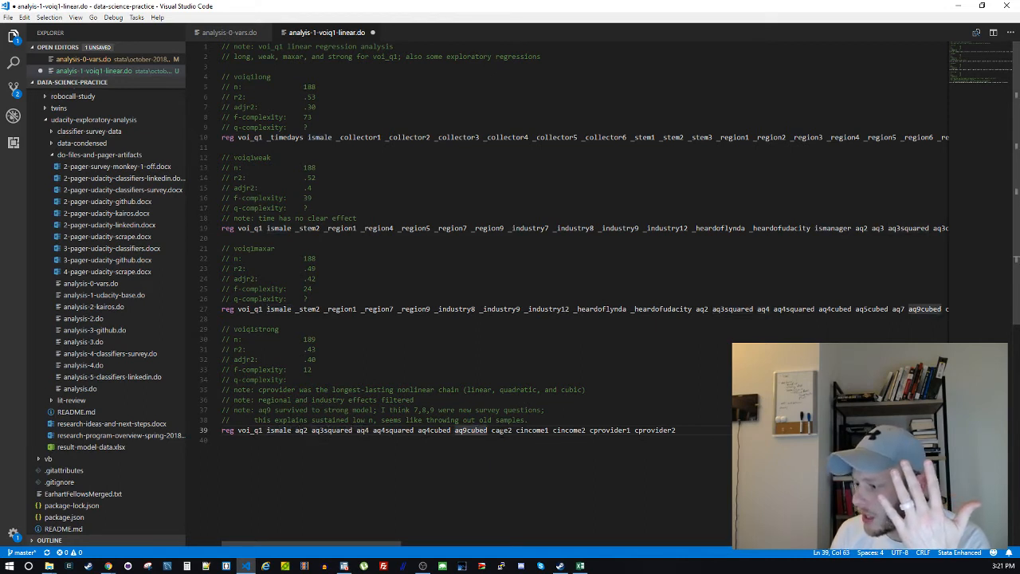
click(501, 431)
click(528, 432)
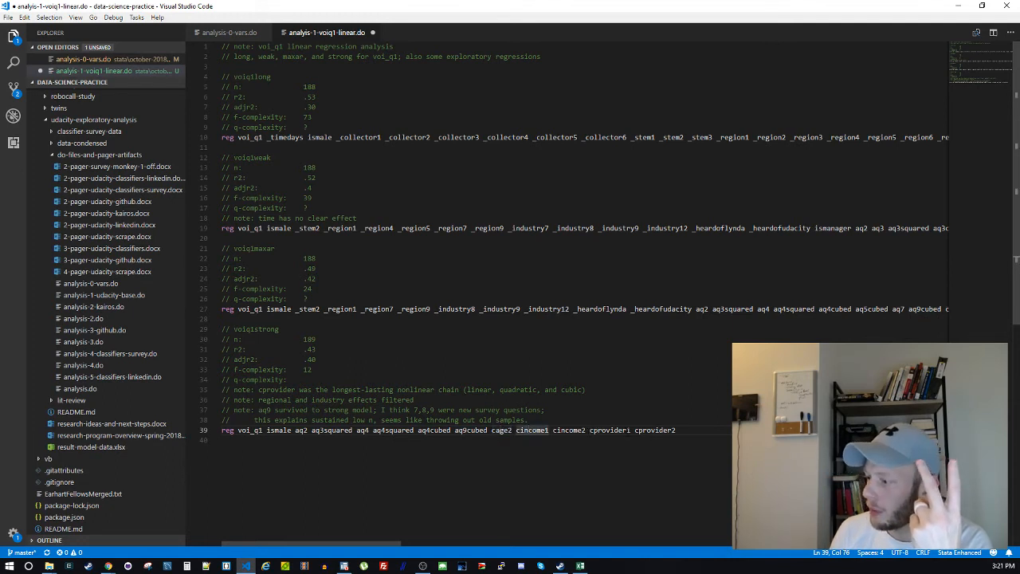
click(627, 431)
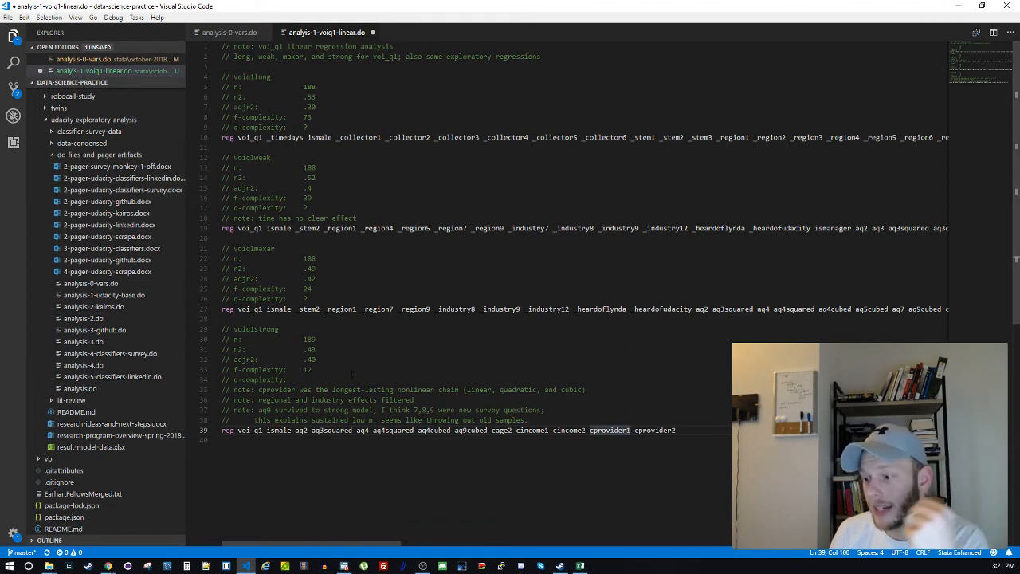
Set q-complexity of voiq1strong to 8 and save the do-file
click(304, 380)
text(8)
key(Down)
key(Down)
key(Down)
key(Down)
key(Down)
key(Down)
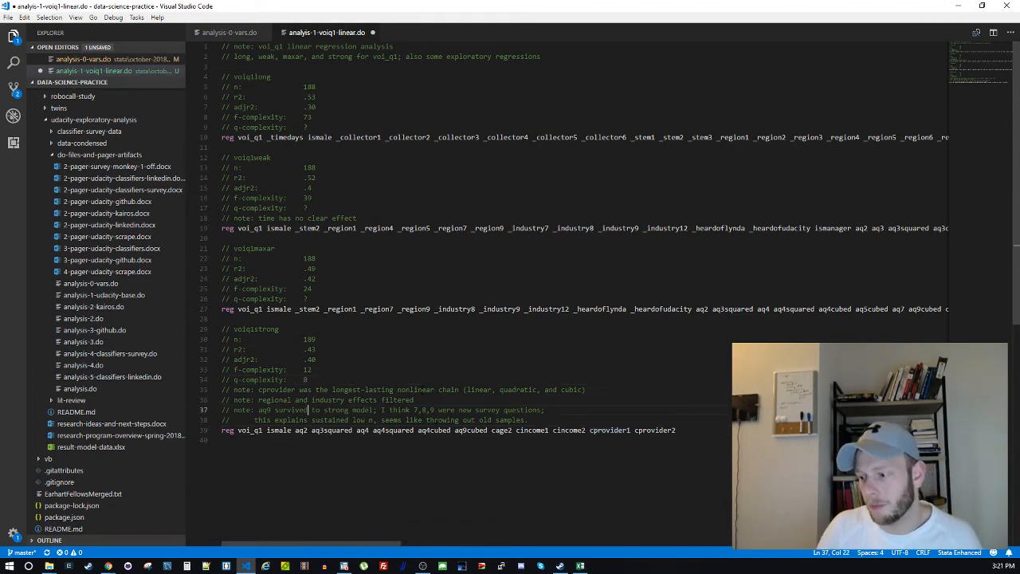
key(ctrl+s)
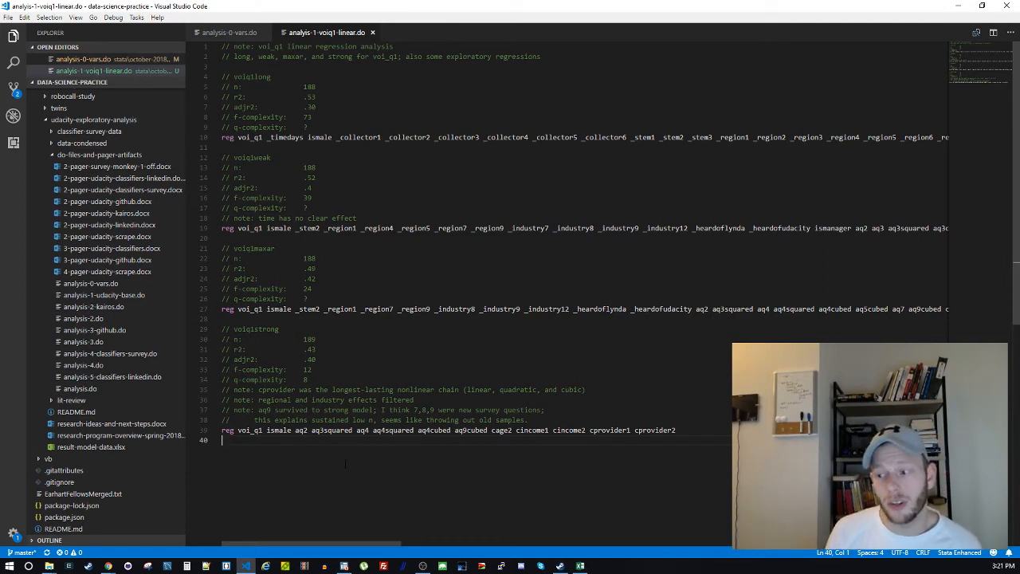
double_click(308, 369)
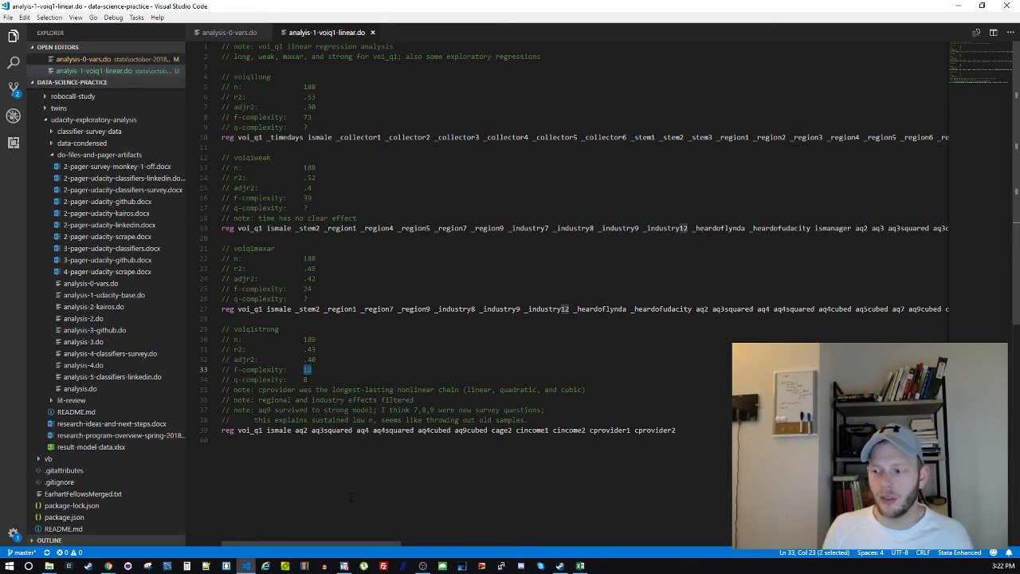
click(425, 469)
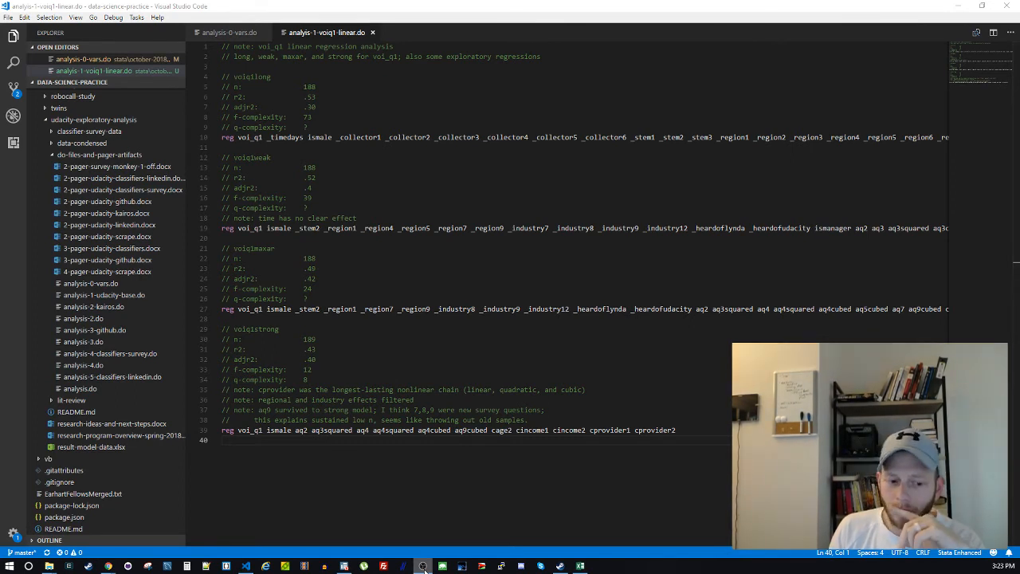
click(424, 570)
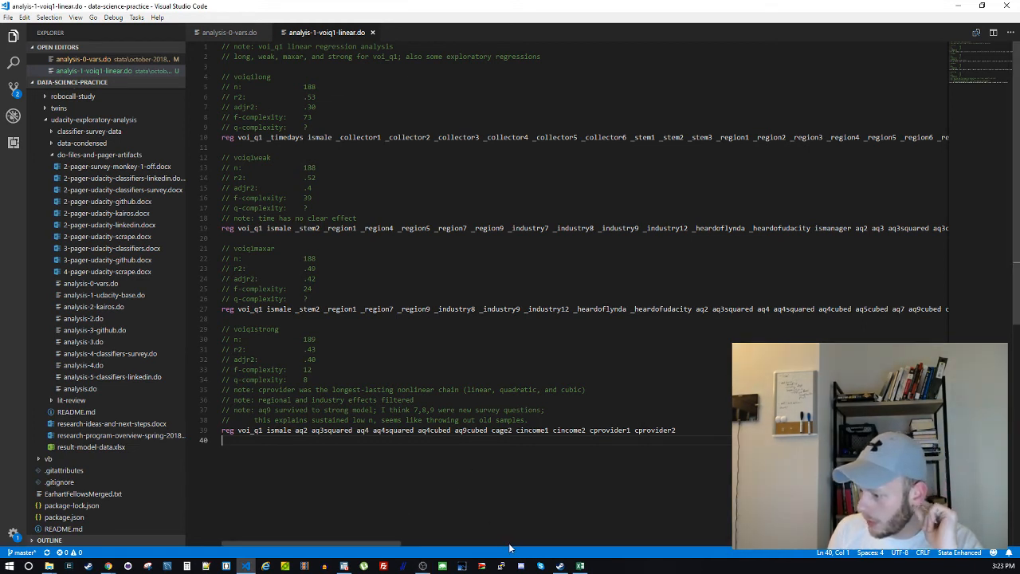
Switch to the survey workbook in Excel and permanently delete the scratch worksheet Sheet2
click(580, 566)
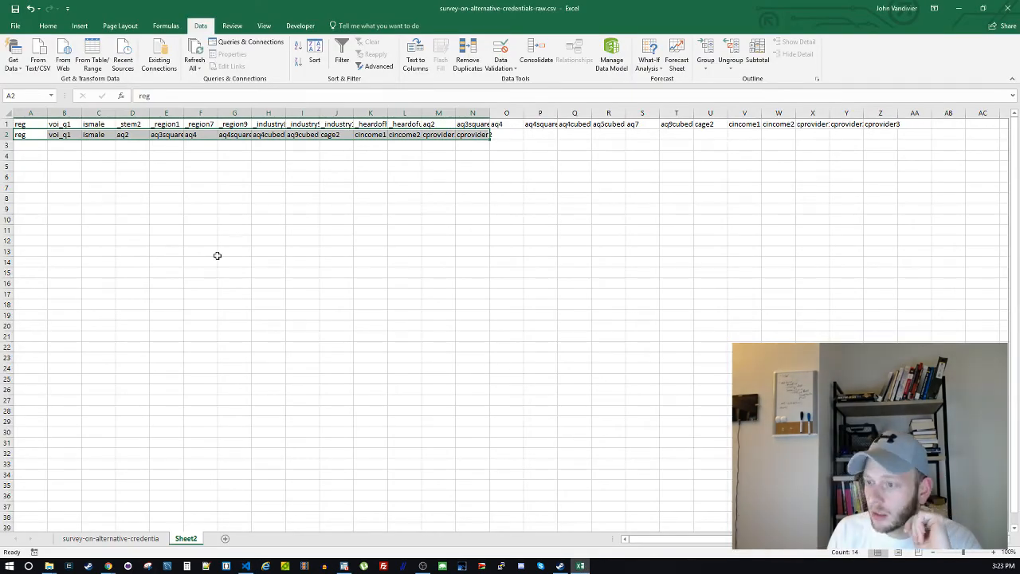
right_click(189, 539)
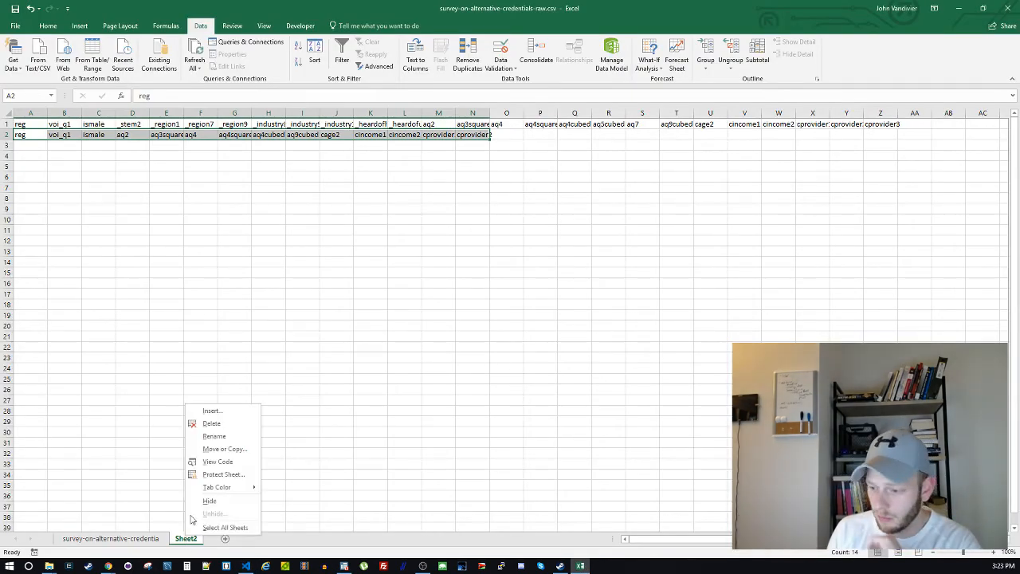
click(211, 424)
click(492, 317)
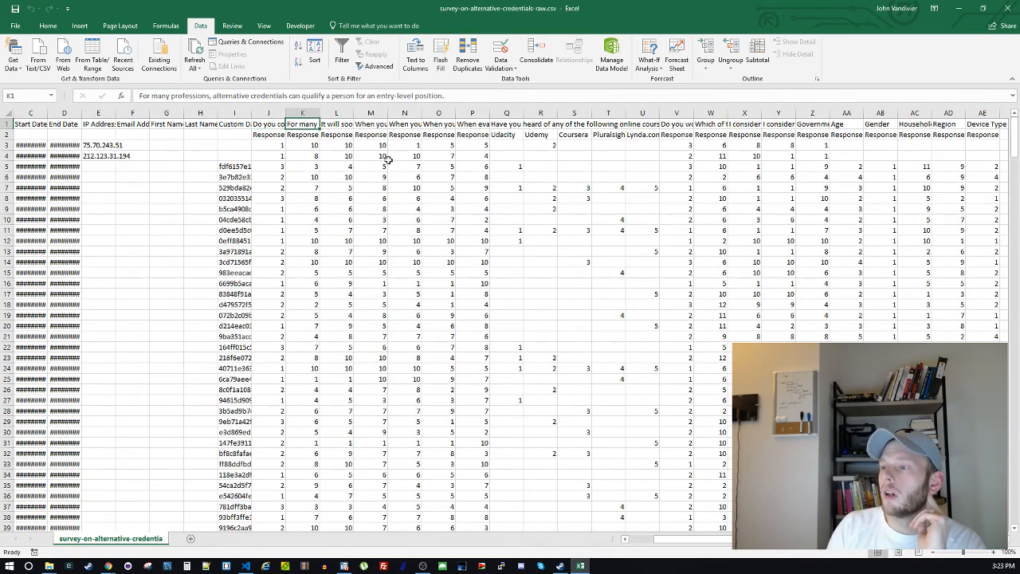
Read the full survey question wording in the row 1 headers, from the alternative credentials statement to the religion and government regulation statements
key(Right)
key(Right)
key(Right)
key(Right)
key(Right)
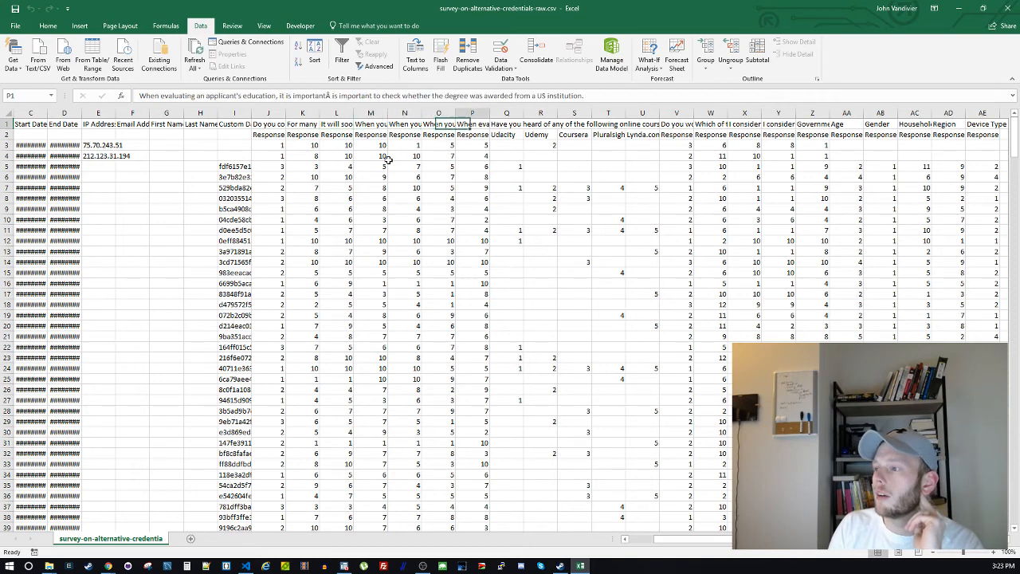
key(Right)
key(Right)
key(Right)
key(Right)
key(Right)
key(Right)
key(Right)
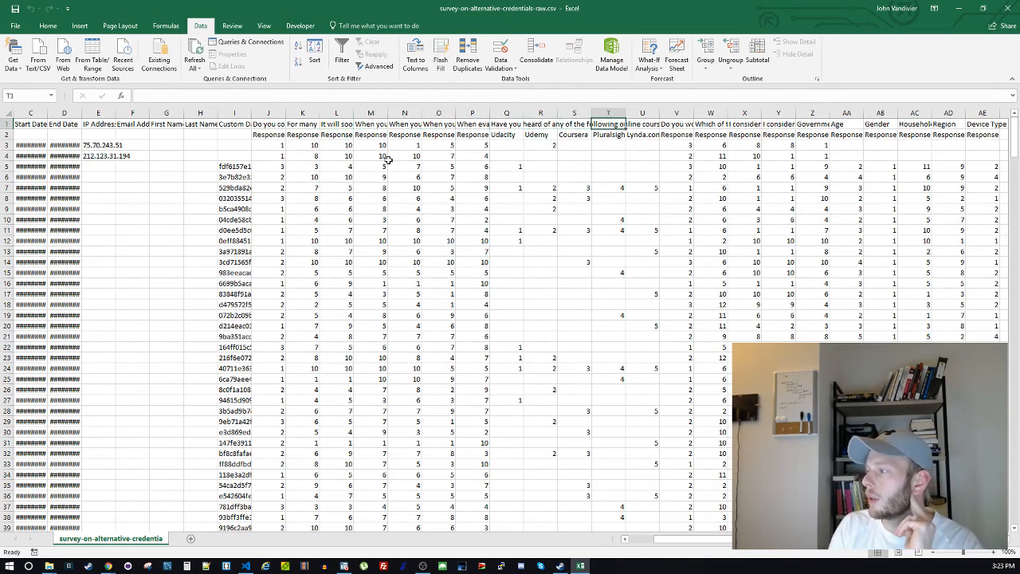
key(Right)
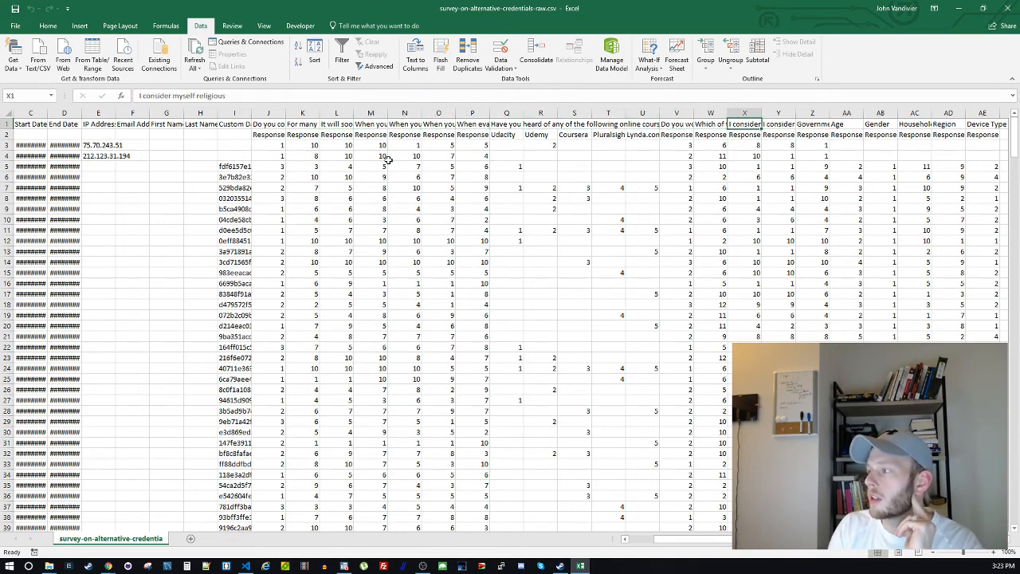
key(Right)
key(Right)
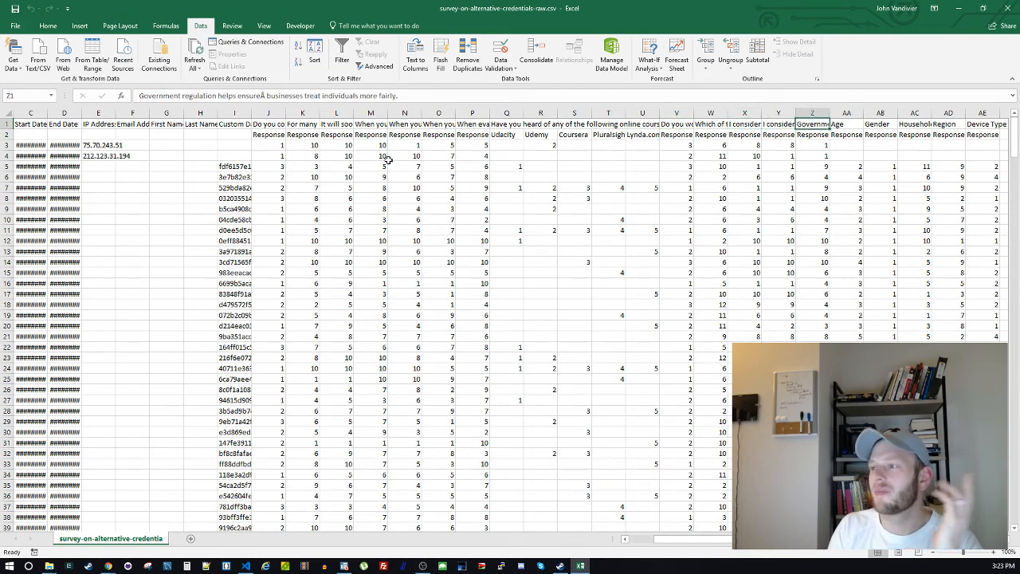
key(Left)
key(Left)
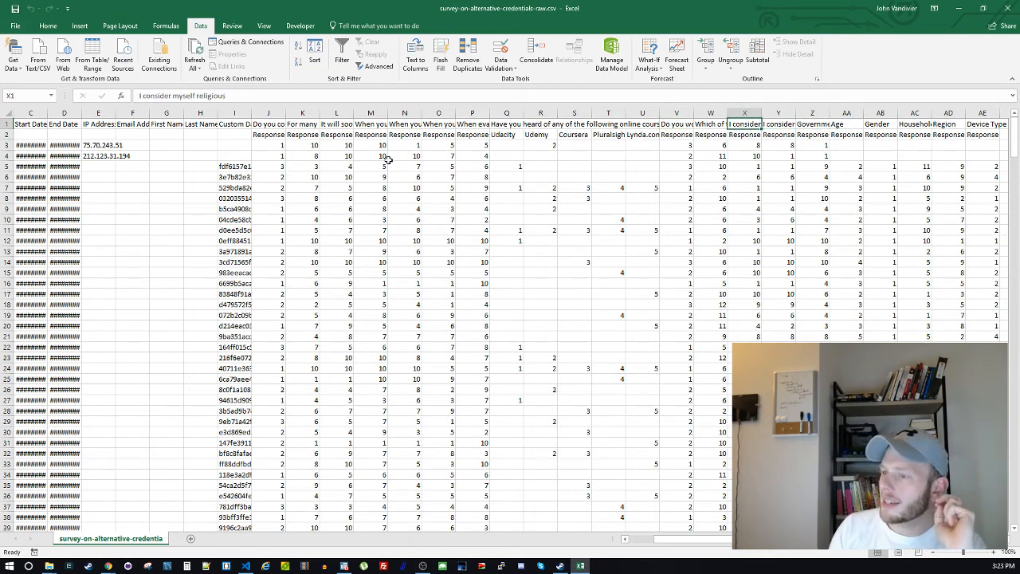
Check the voiq1strong command in the do-file against the government regulation question in Excel, ending back in the do-file
click(585, 566)
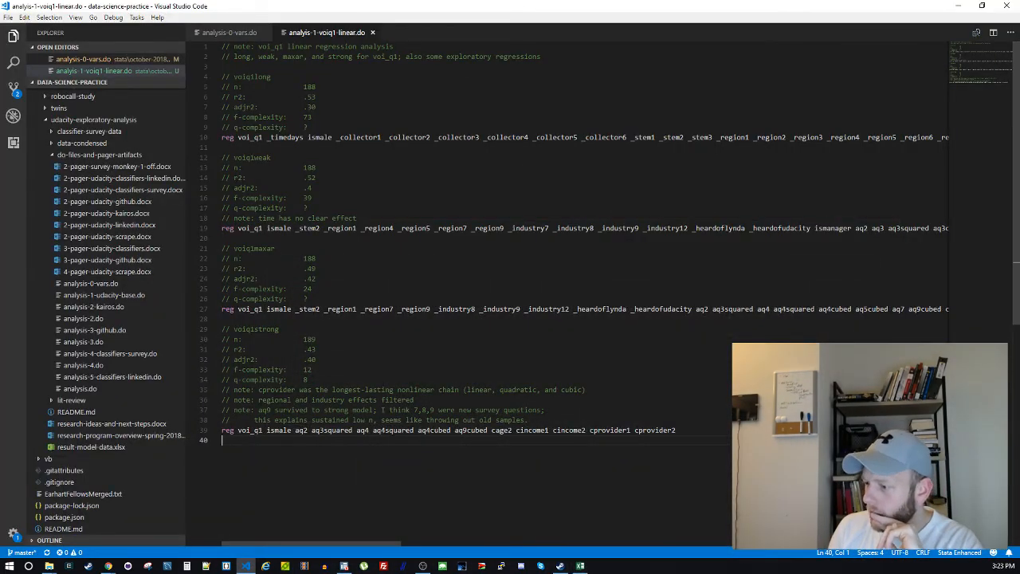
click(379, 431)
click(580, 565)
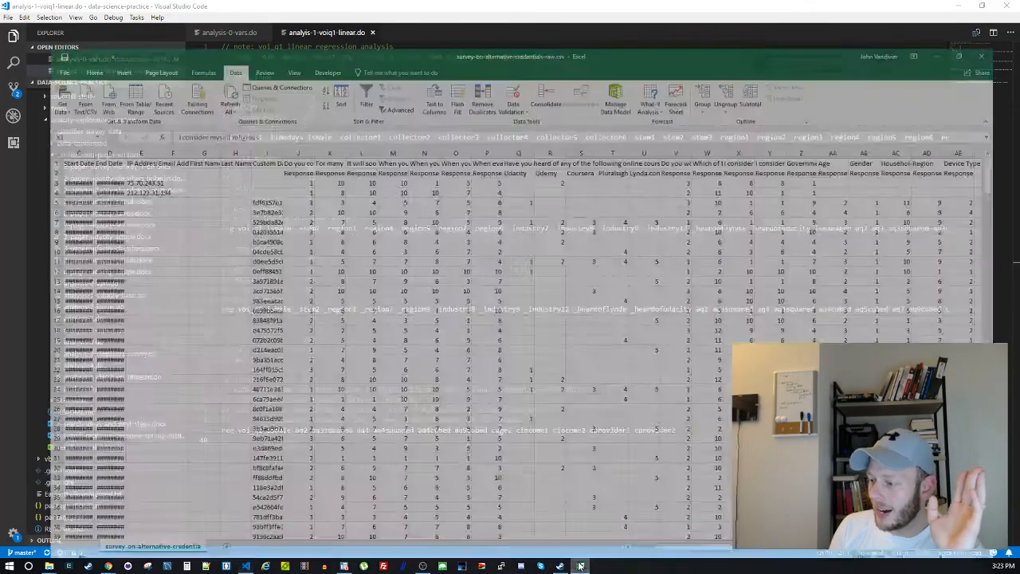
click(772, 145)
click(812, 125)
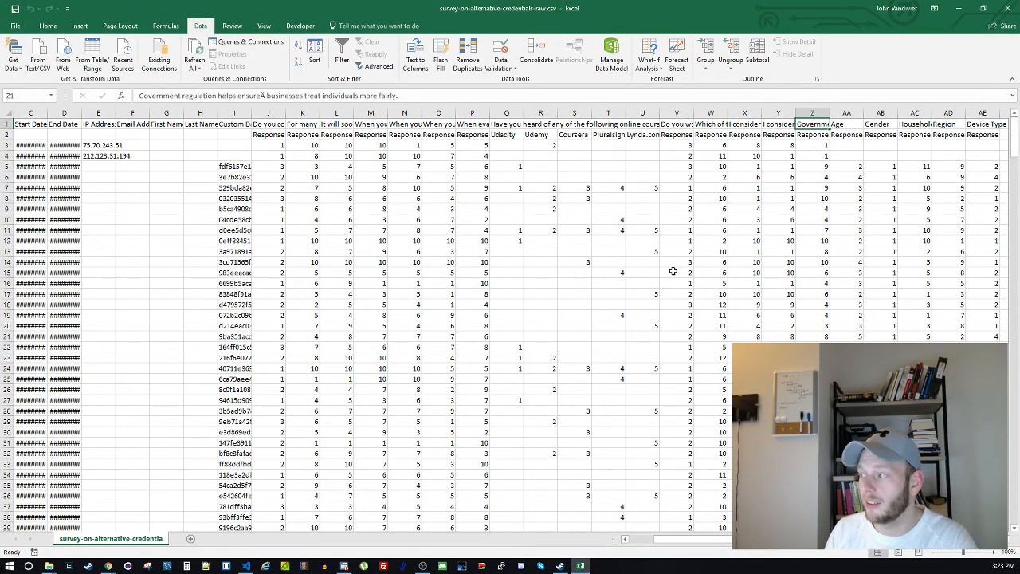
click(558, 564)
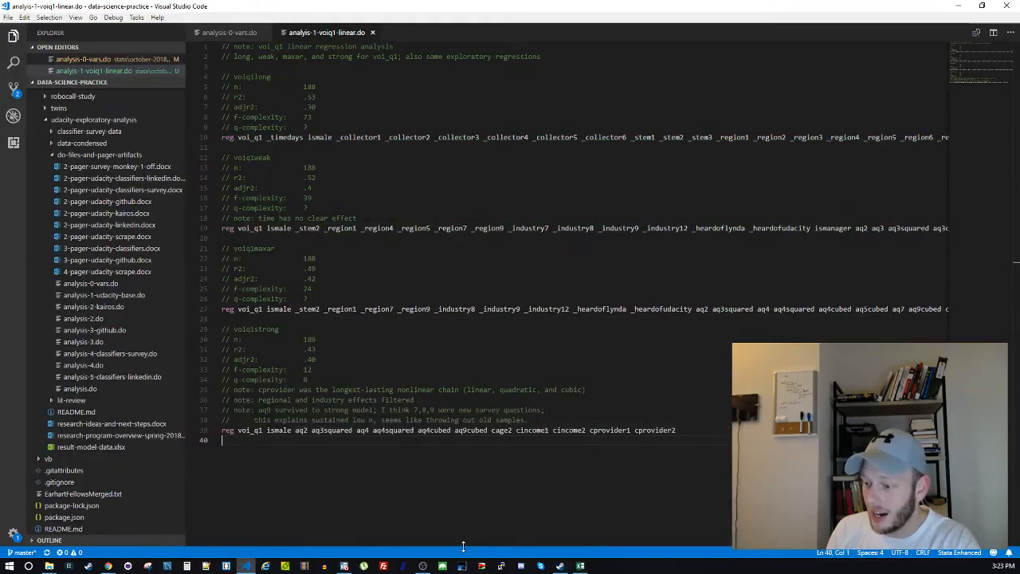
Switch to Stata, examine the aq coefficients in the latest voi_q1 regression output, and return to Visual Studio Code
click(342, 566)
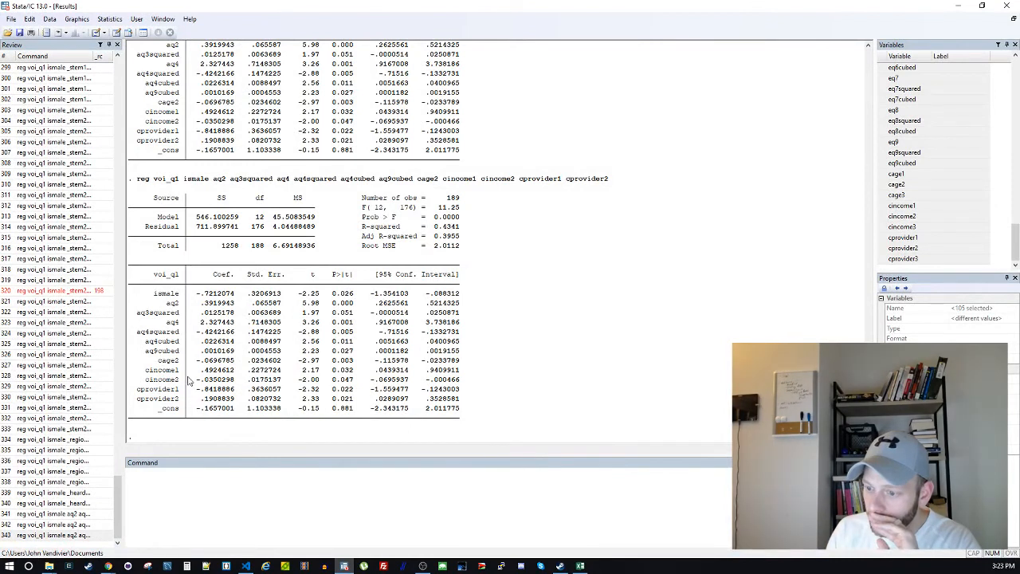
drag(191, 309, 460, 352)
click(499, 357)
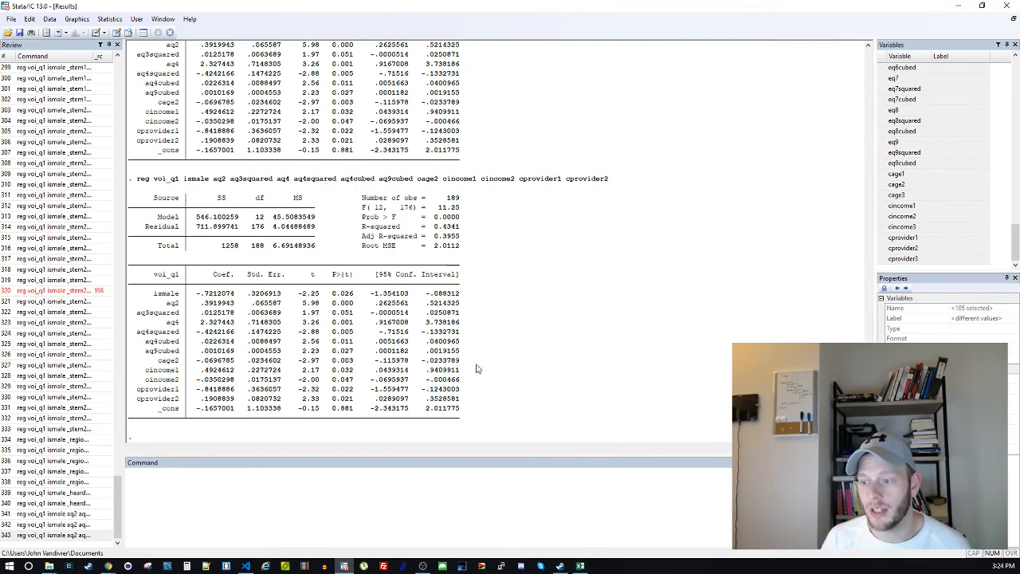
key(alt+Tab)
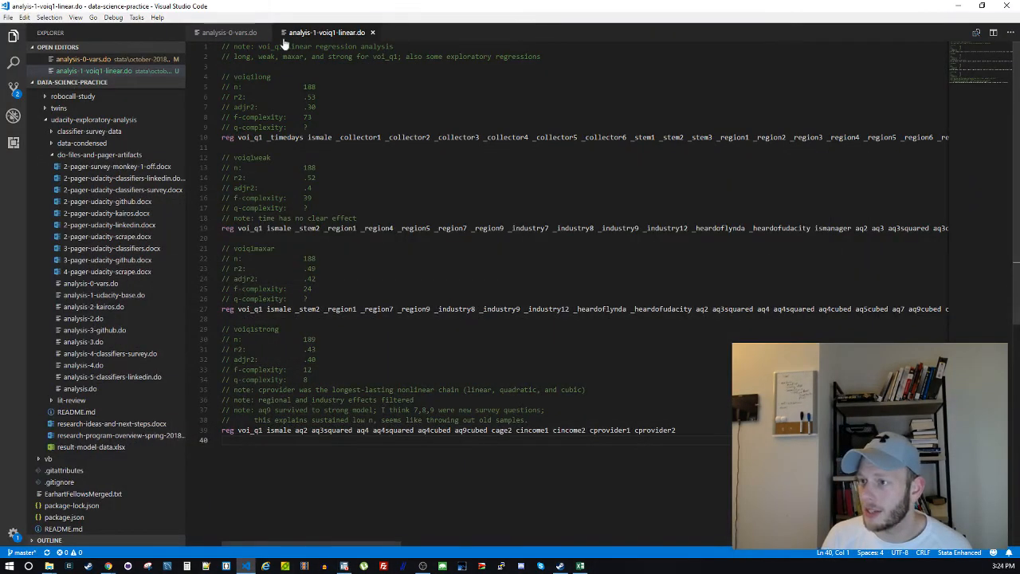
Review the initial result about conservatives and alternative credentials at the end of analysis-0-vars.do, and return to the voi_q1 linear do-file
click(213, 34)
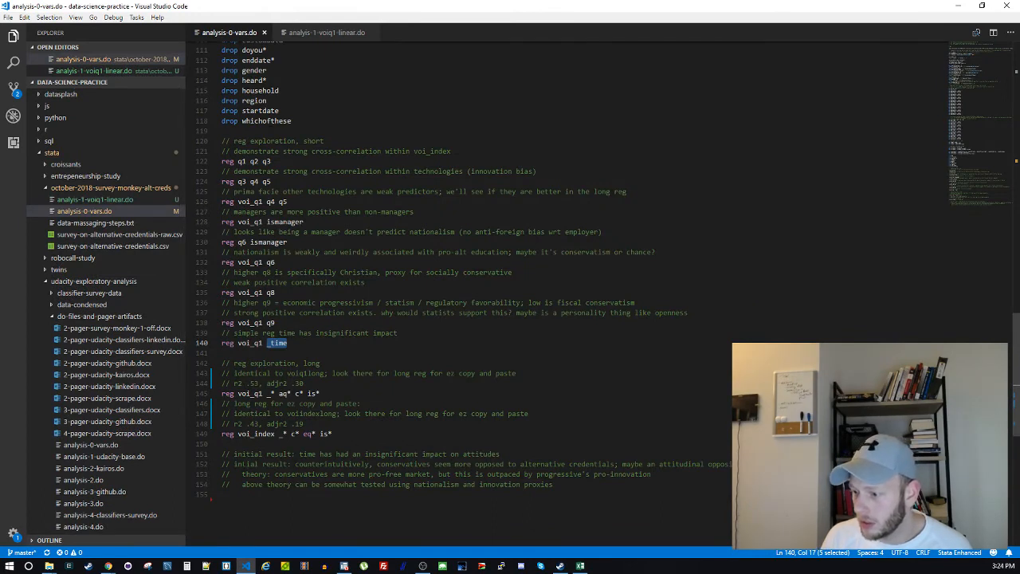
drag(245, 464, 735, 464)
click(224, 494)
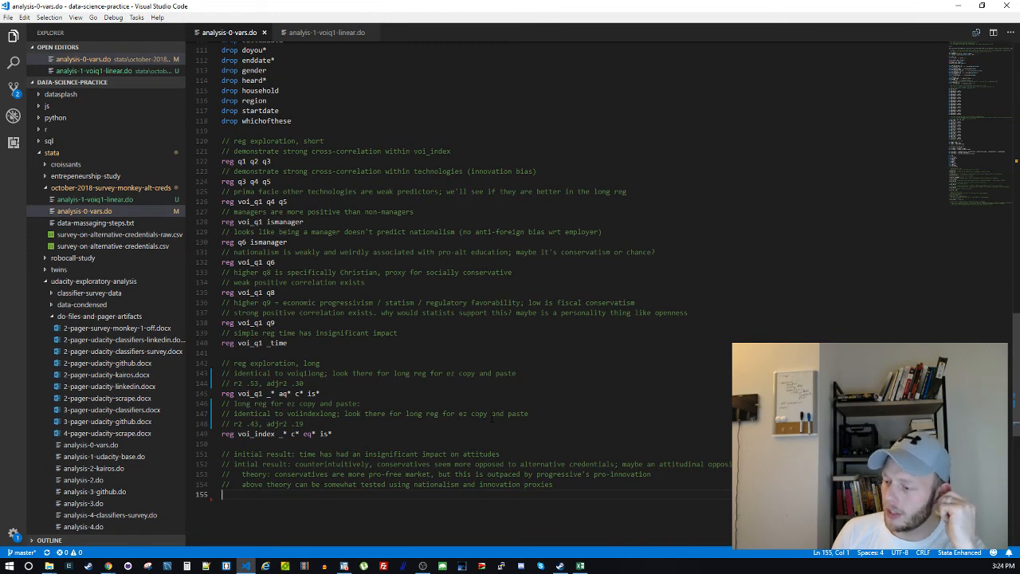
click(323, 32)
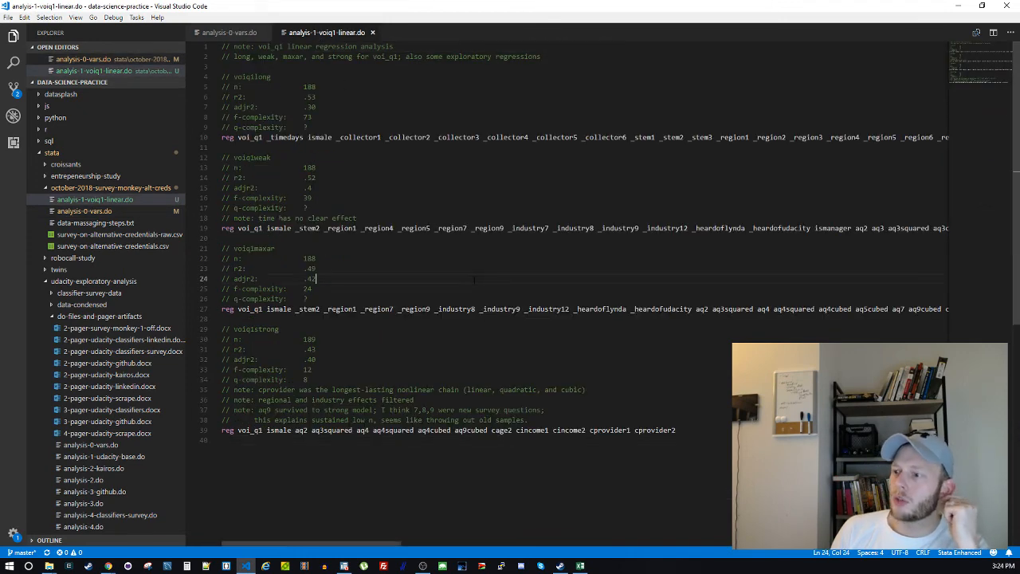
click(471, 359)
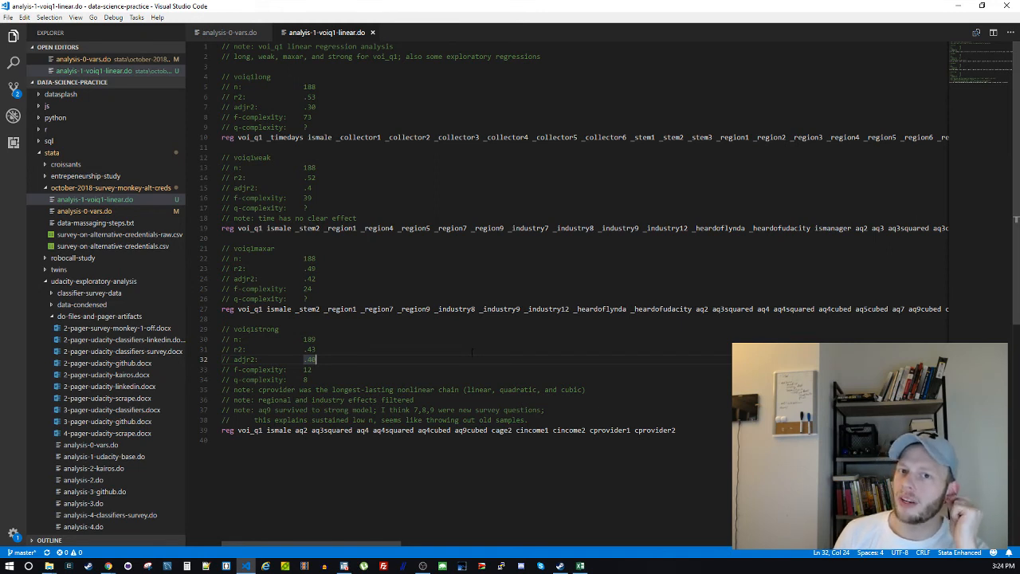
click(385, 477)
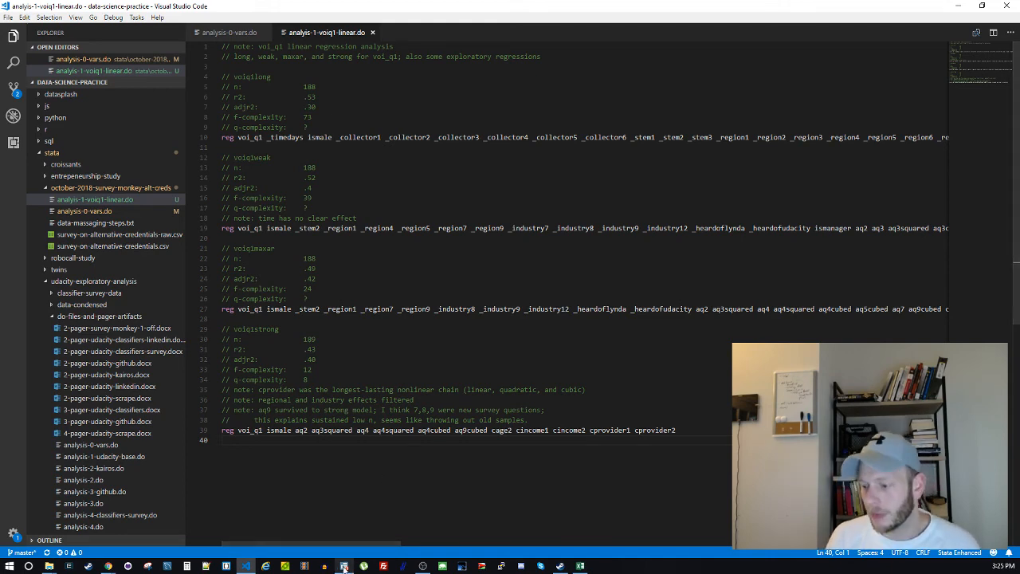
mouse_move(344, 567)
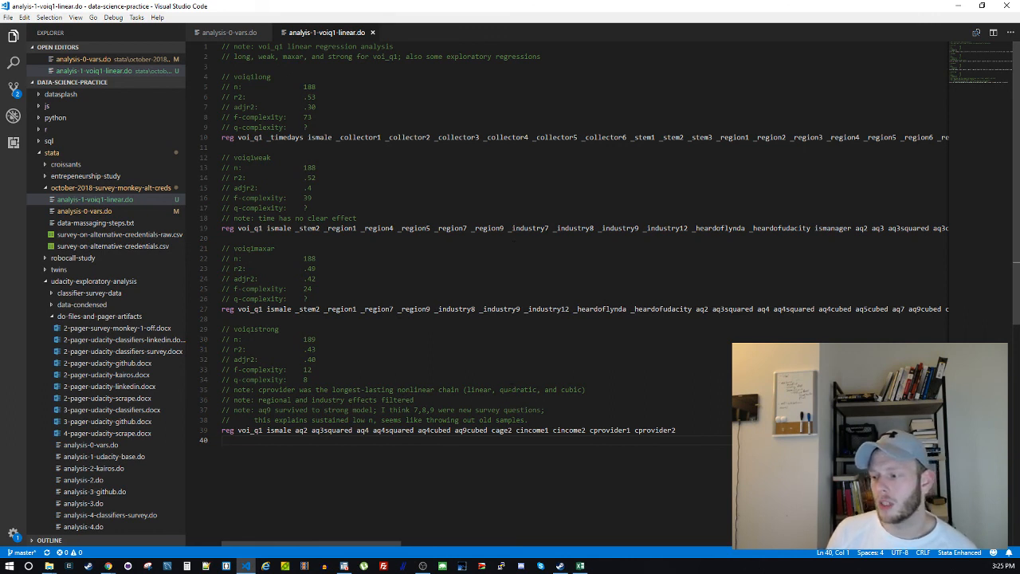
click(423, 566)
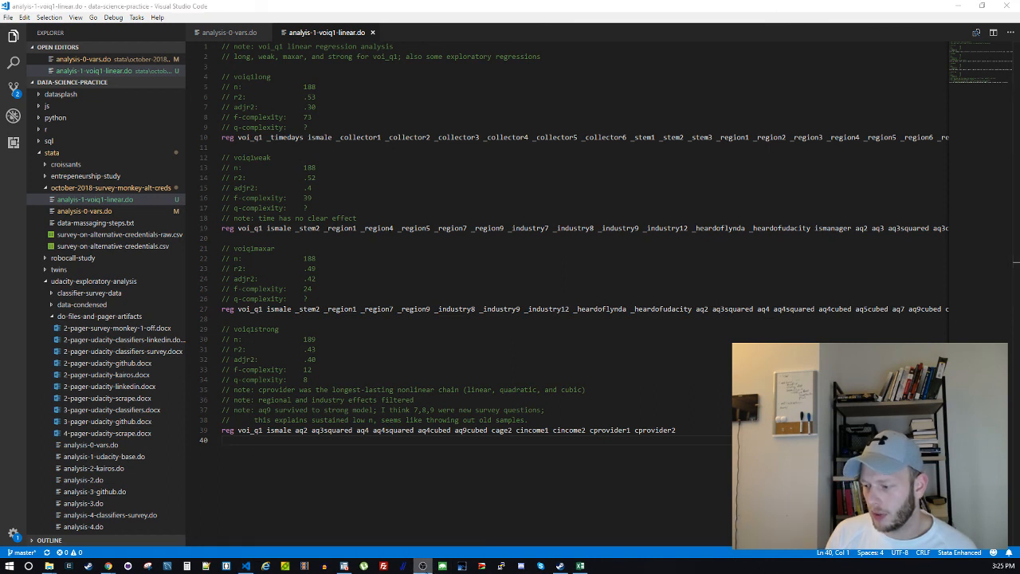